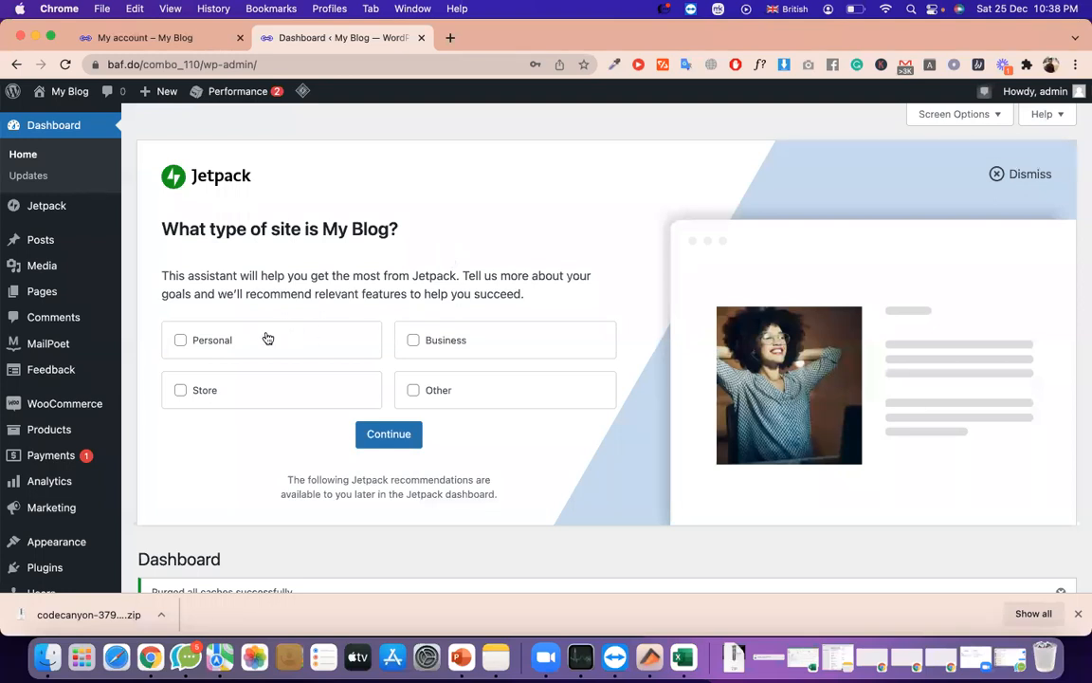
Open the WooCommerce shipping zones and review the regions assigned to the us and florida zones
mouse_move(82, 406)
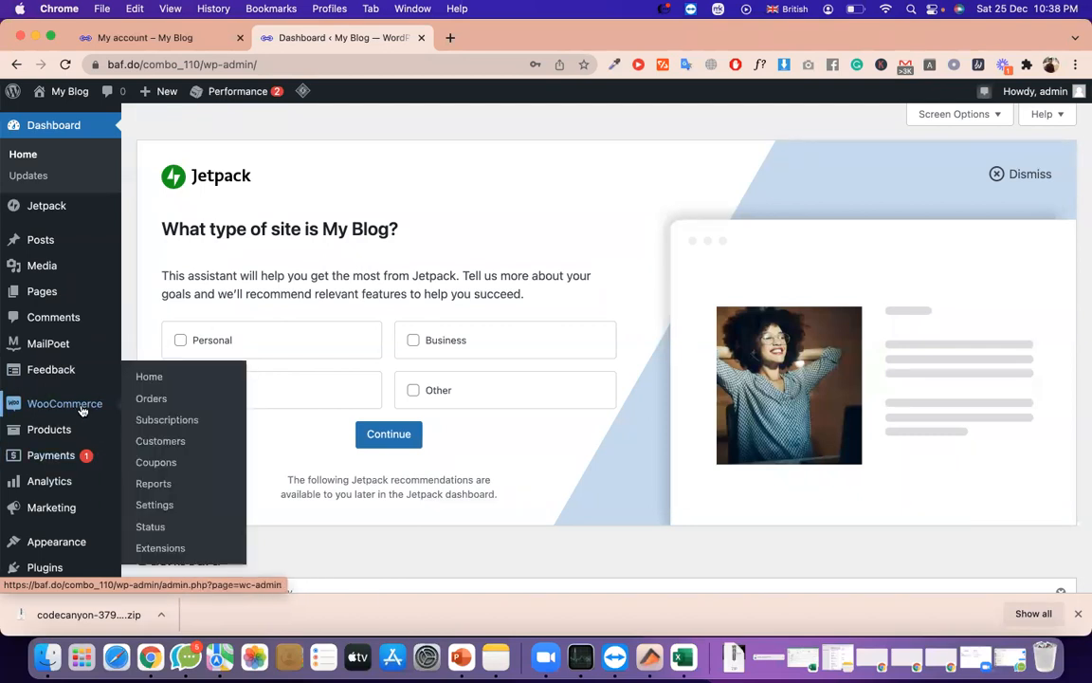
left_click(156, 504)
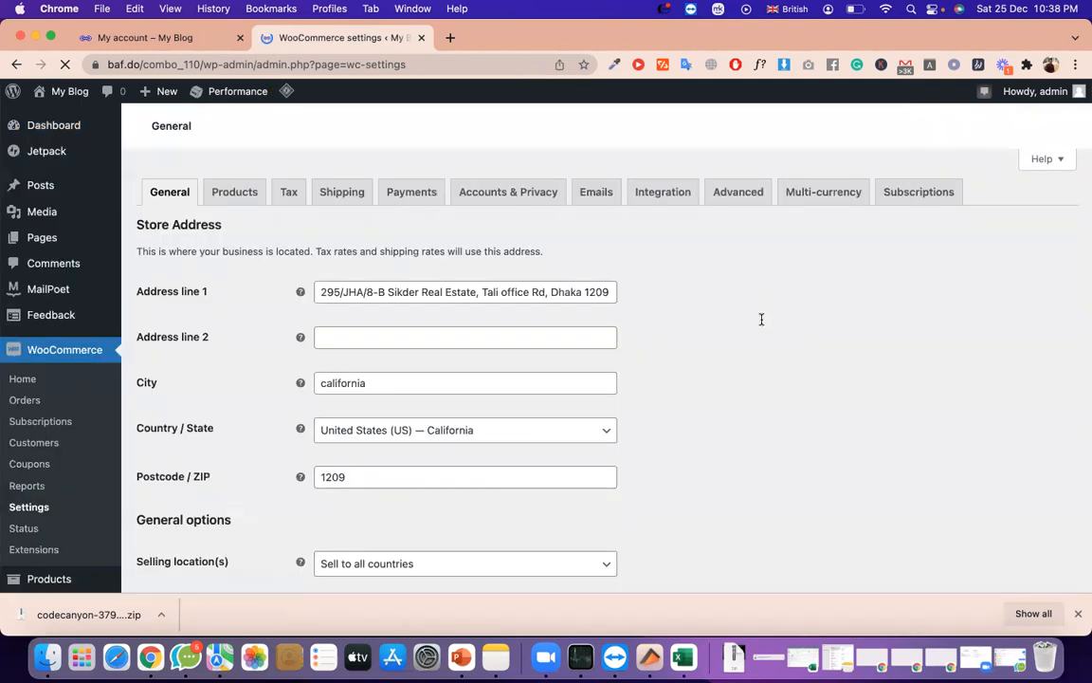
left_click(754, 197)
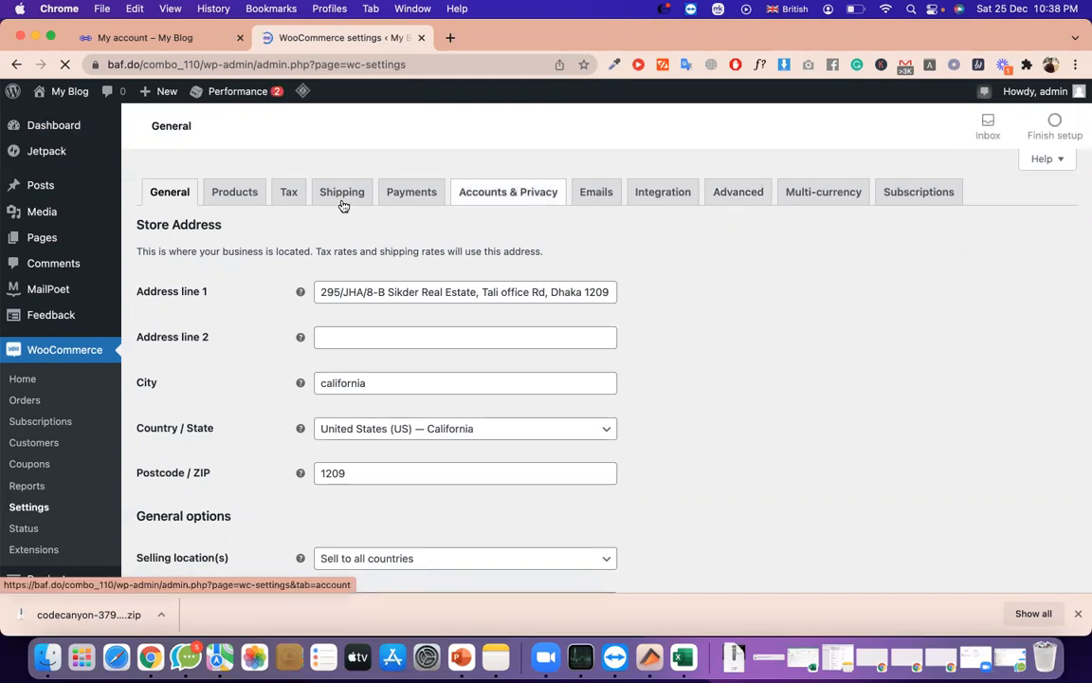
left_click(337, 364)
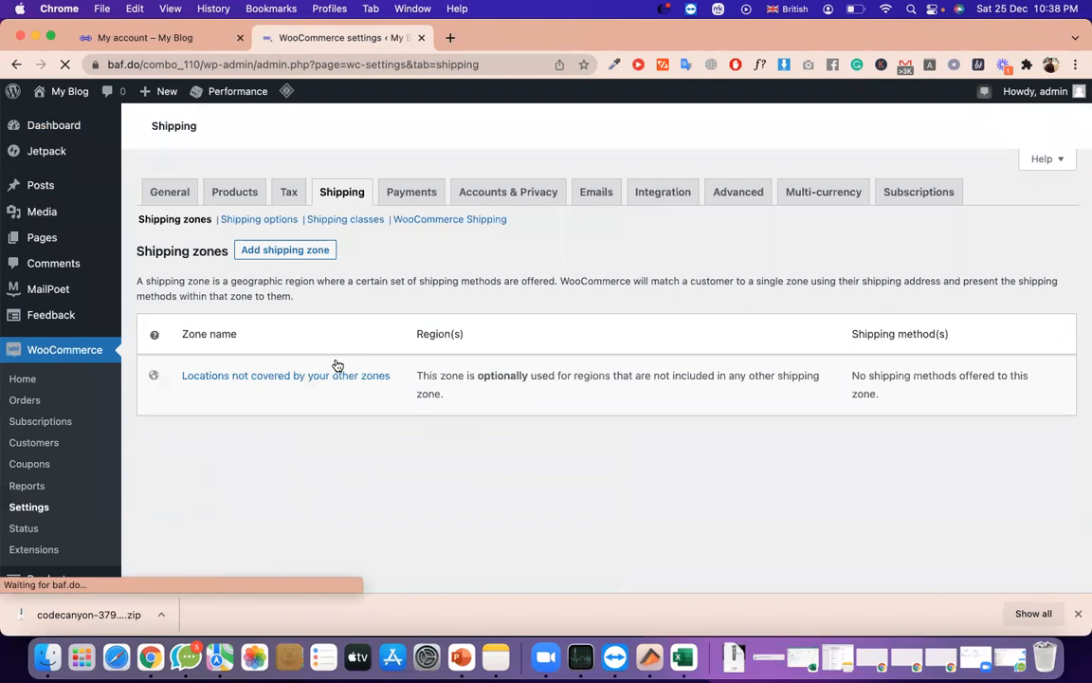
scroll(338, 364, "down", 2)
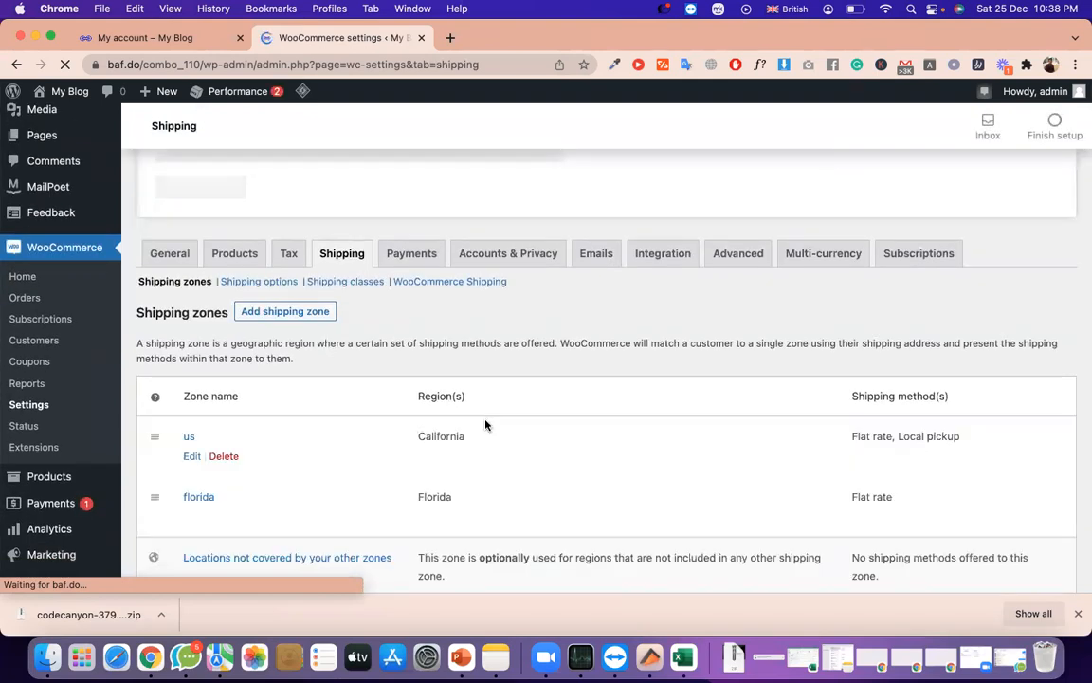
scroll(429, 419, "down", 2)
double_click(443, 424)
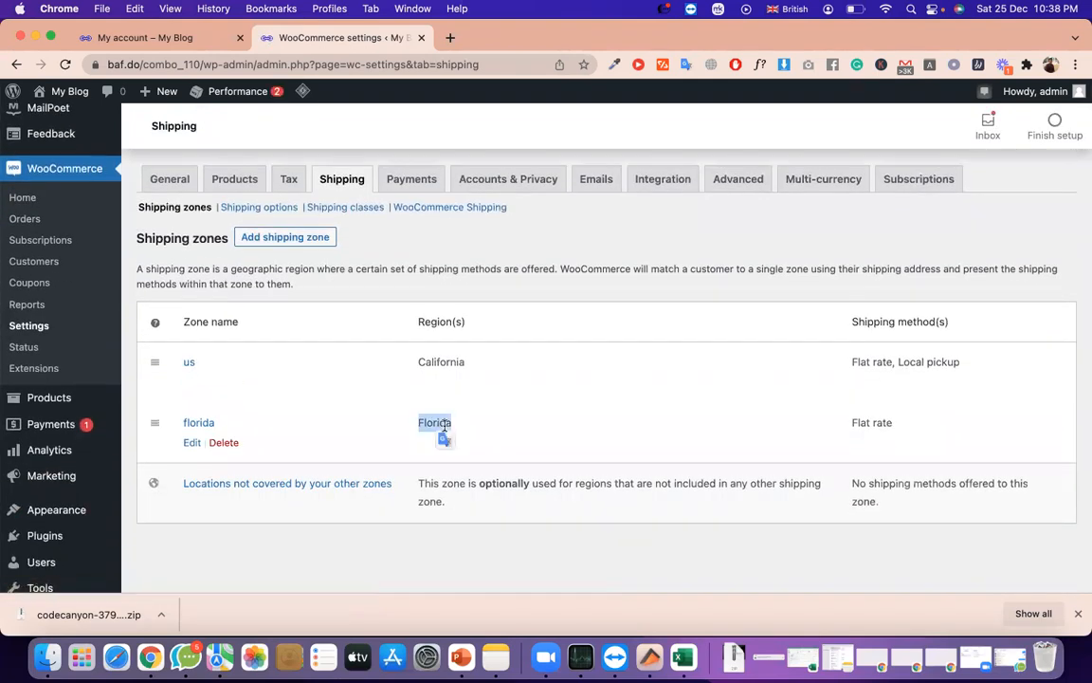
double_click(430, 356)
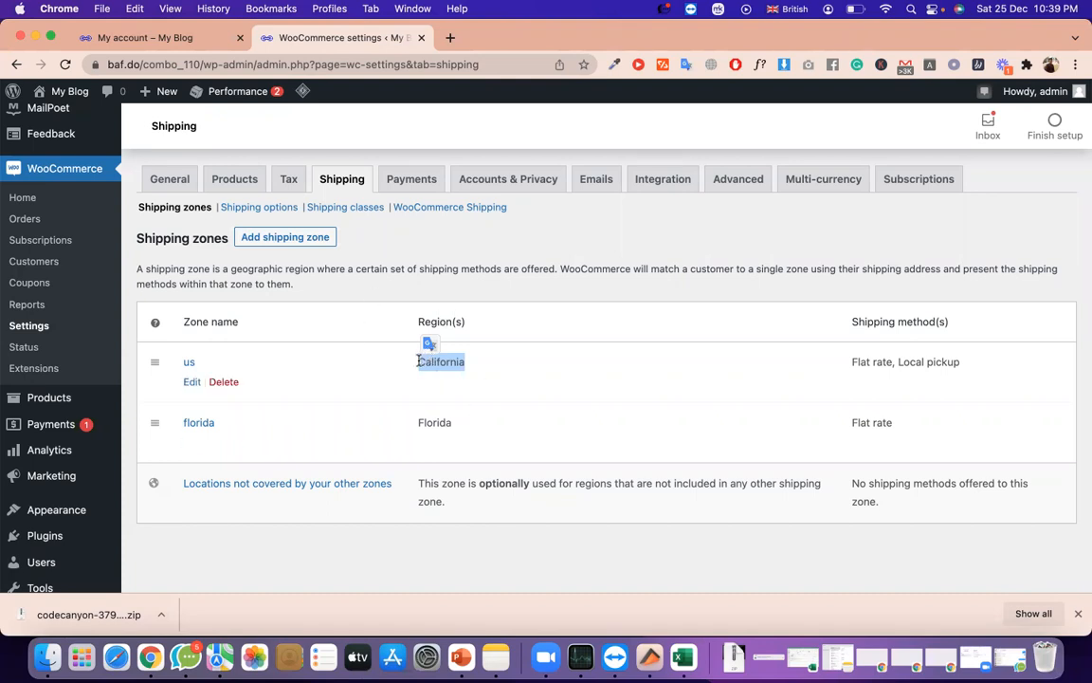
Open the us shipping zone and look at its shipping methods and the available zone regions without changing them
left_click(191, 382)
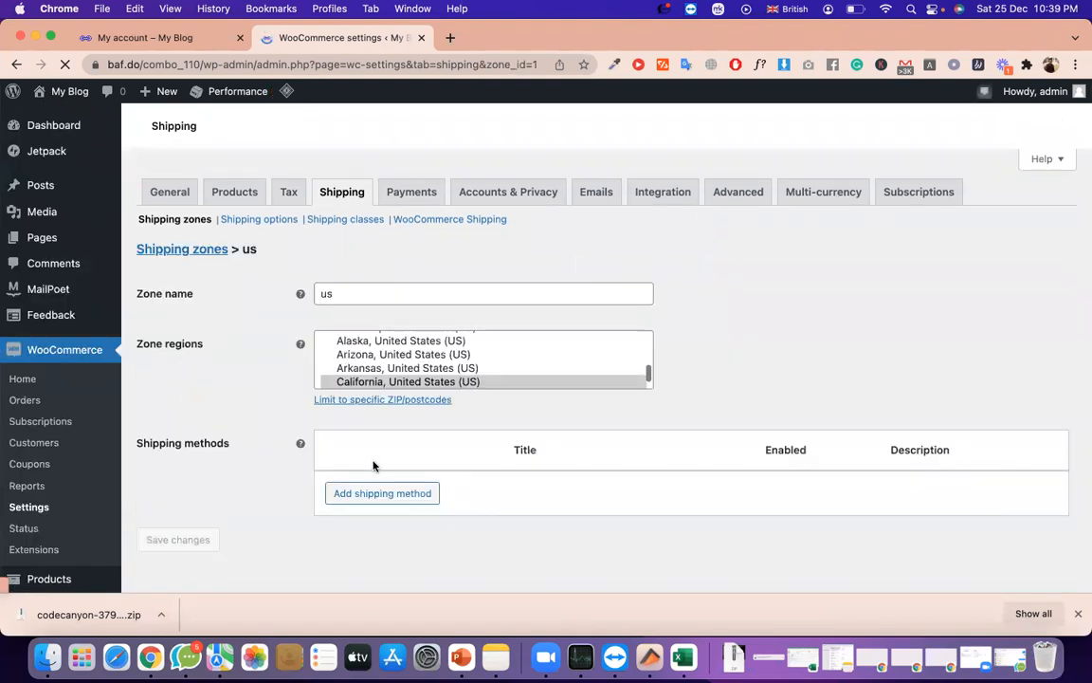
scroll(374, 465, "down", 1)
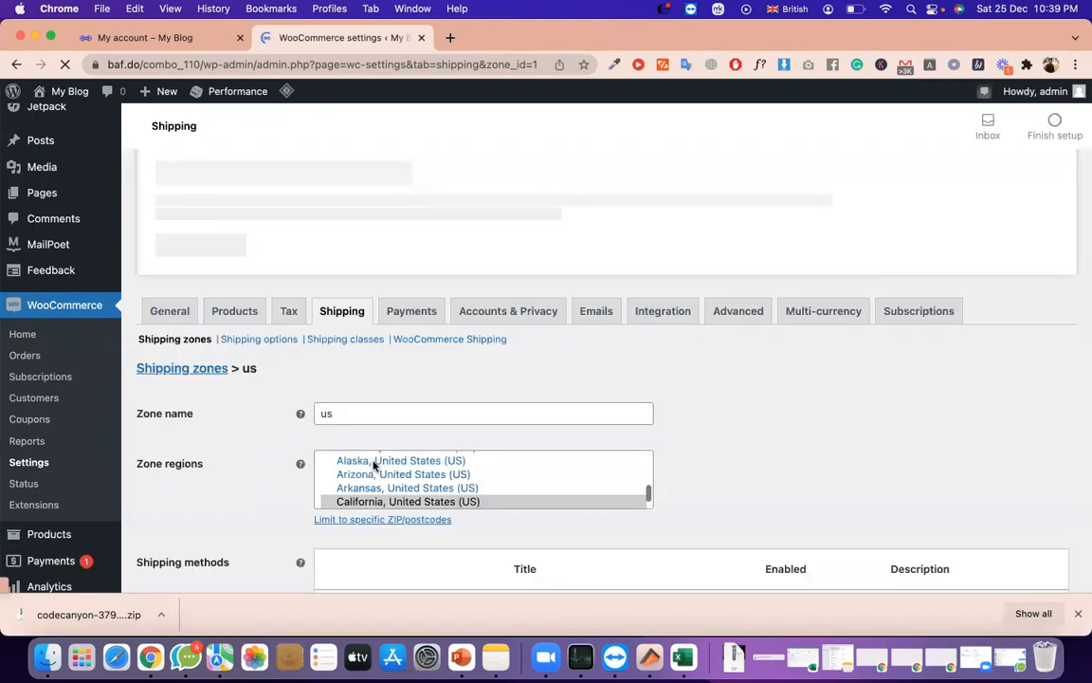
scroll(412, 515, "down", 4)
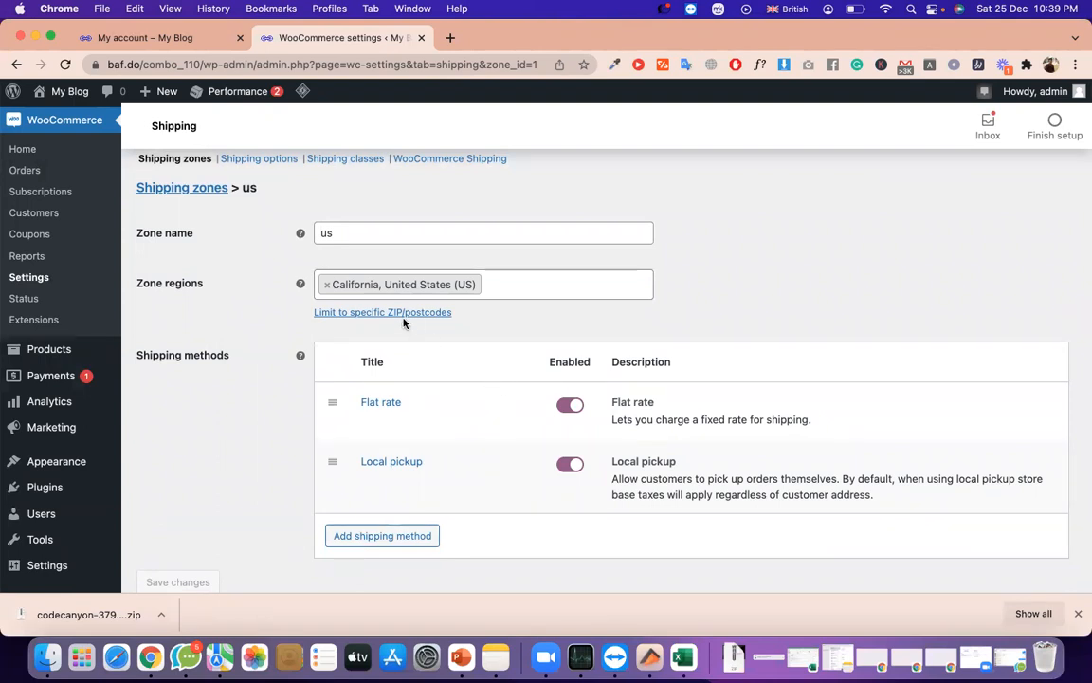
left_click(522, 291)
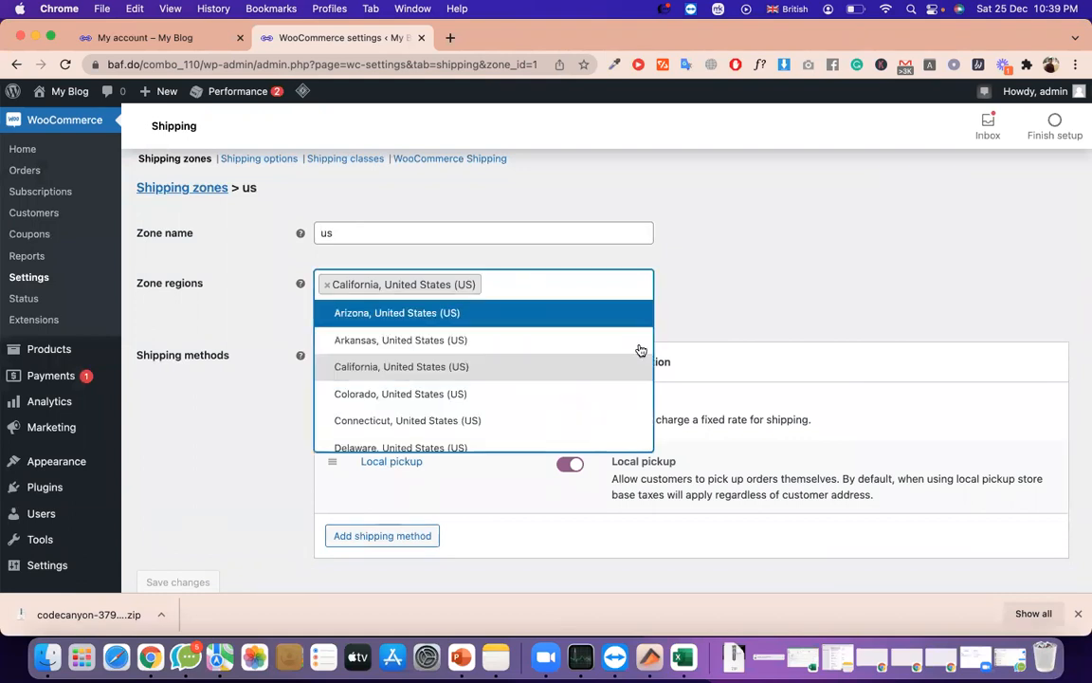
left_click(722, 209)
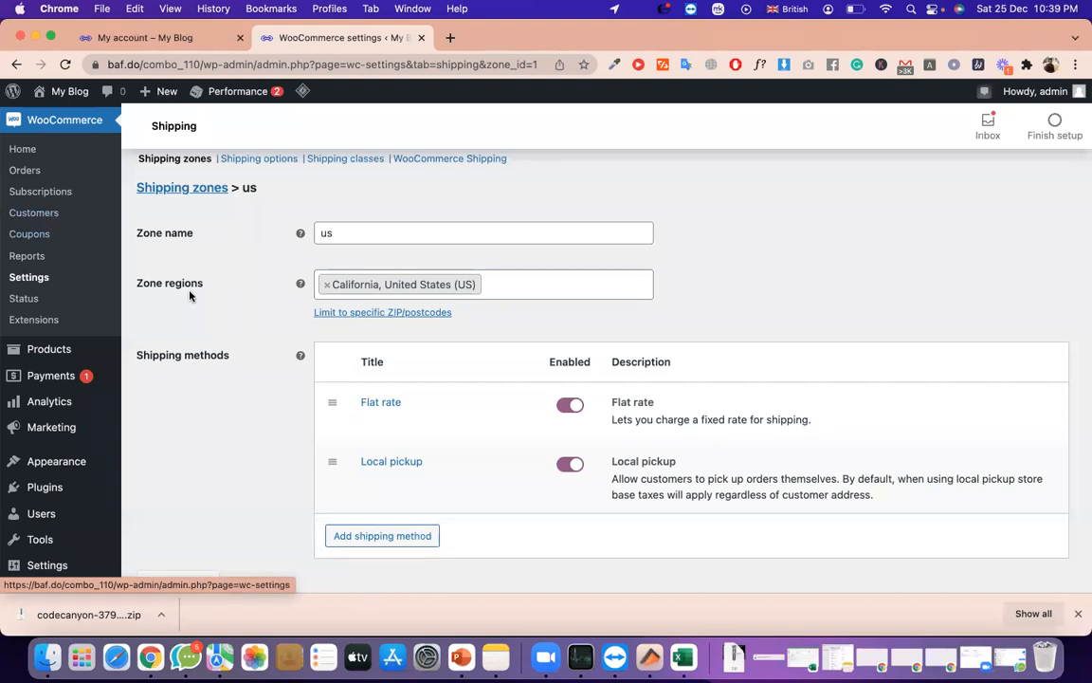
Open the WordPress page for adding new plugins
scroll(180, 280, "up", 5)
scroll(58, 382, "down", 5)
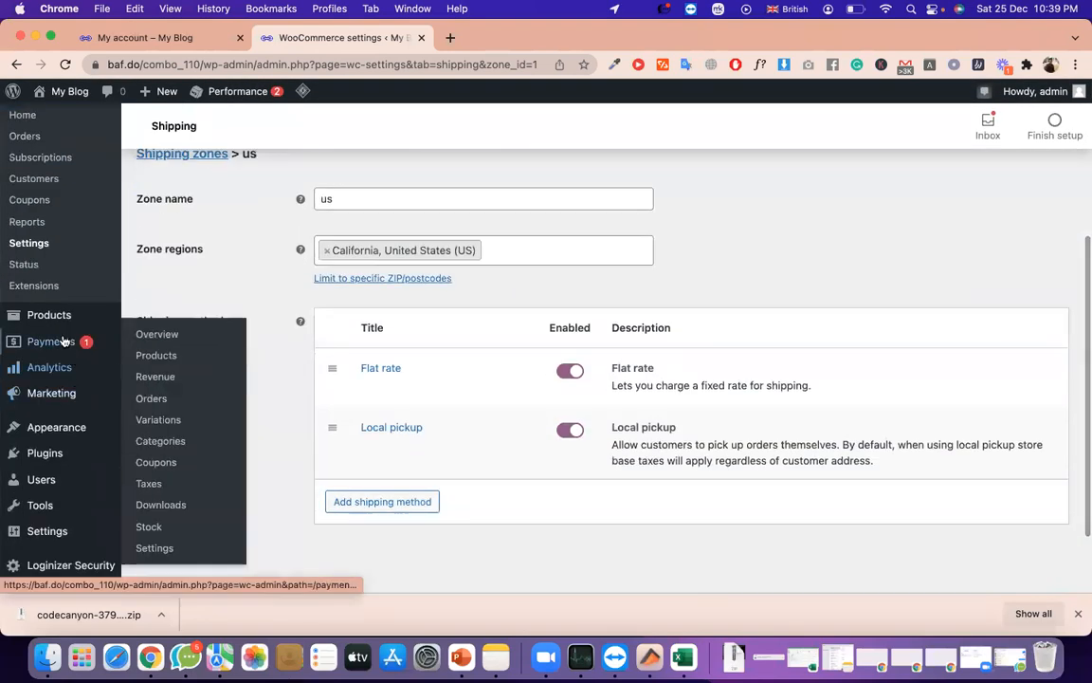
scroll(83, 439, "down", 1)
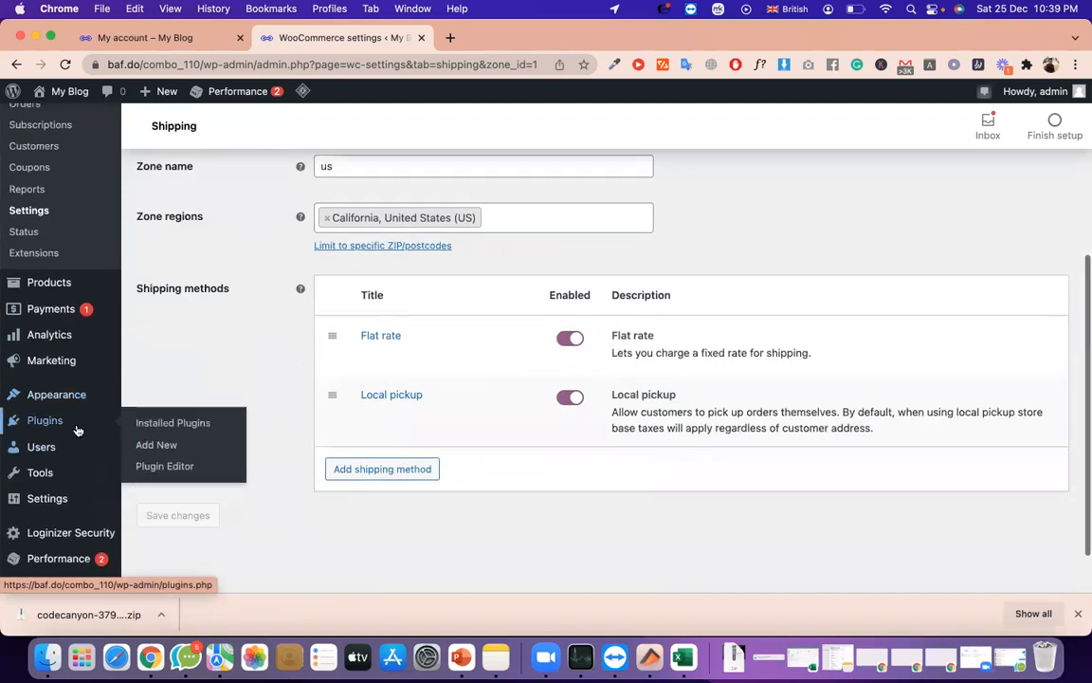
left_click(151, 442)
mouse_move(353, 436)
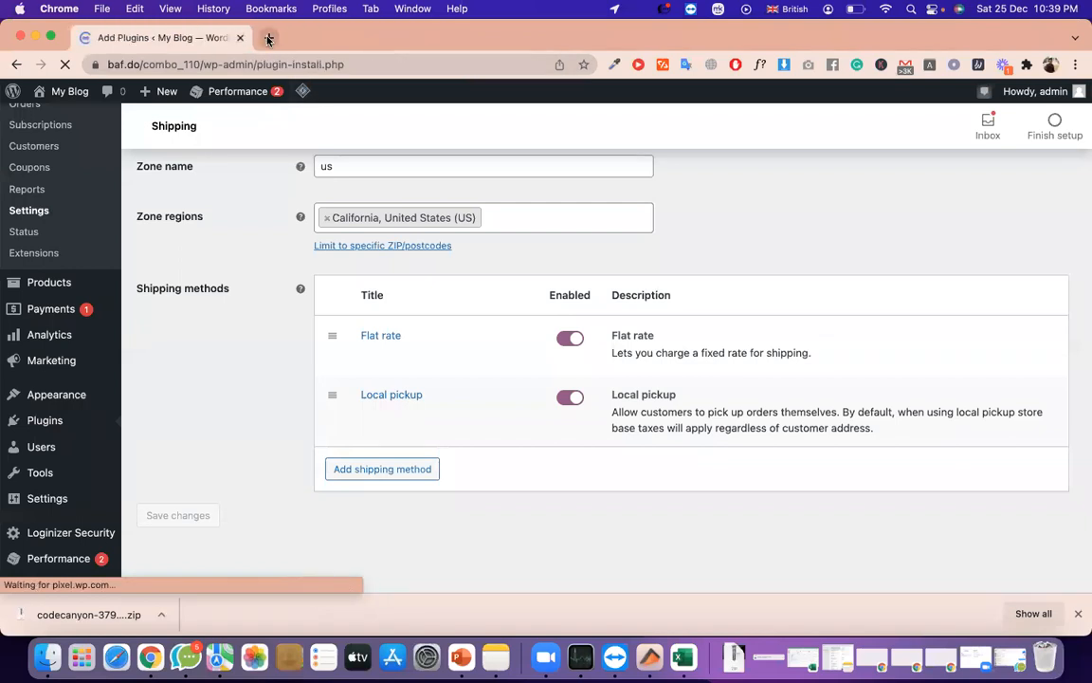
Open an extra browser tab and reveal the downloaded codecanyon ZIP file in Finder
left_click(268, 39)
left_click(168, 40)
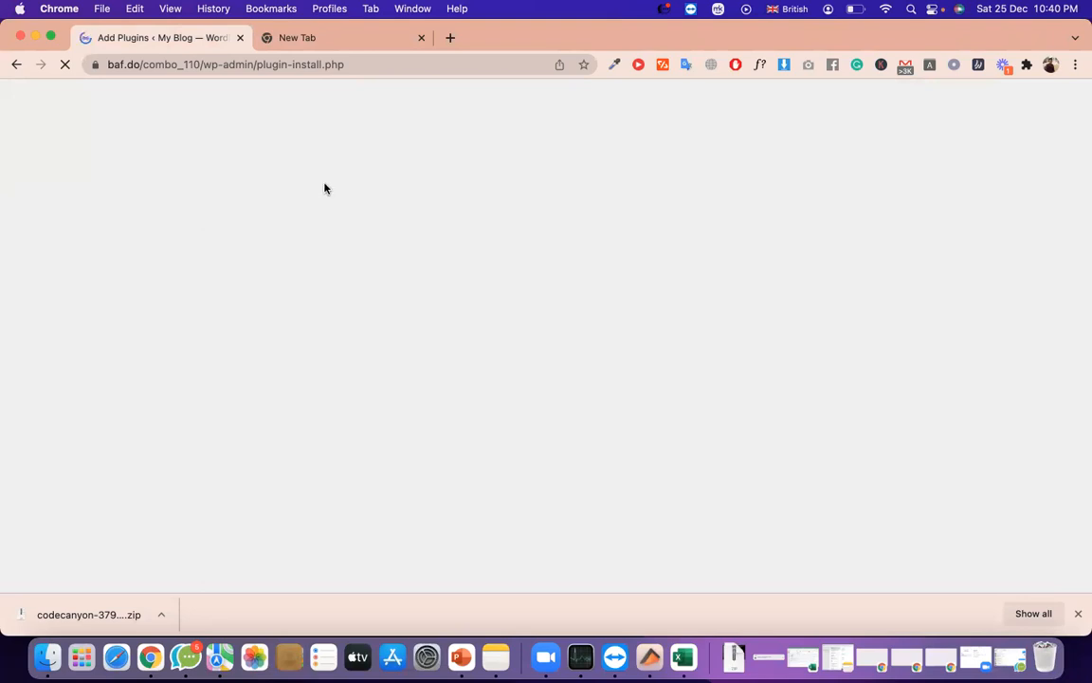
left_click(161, 614)
left_click(200, 594)
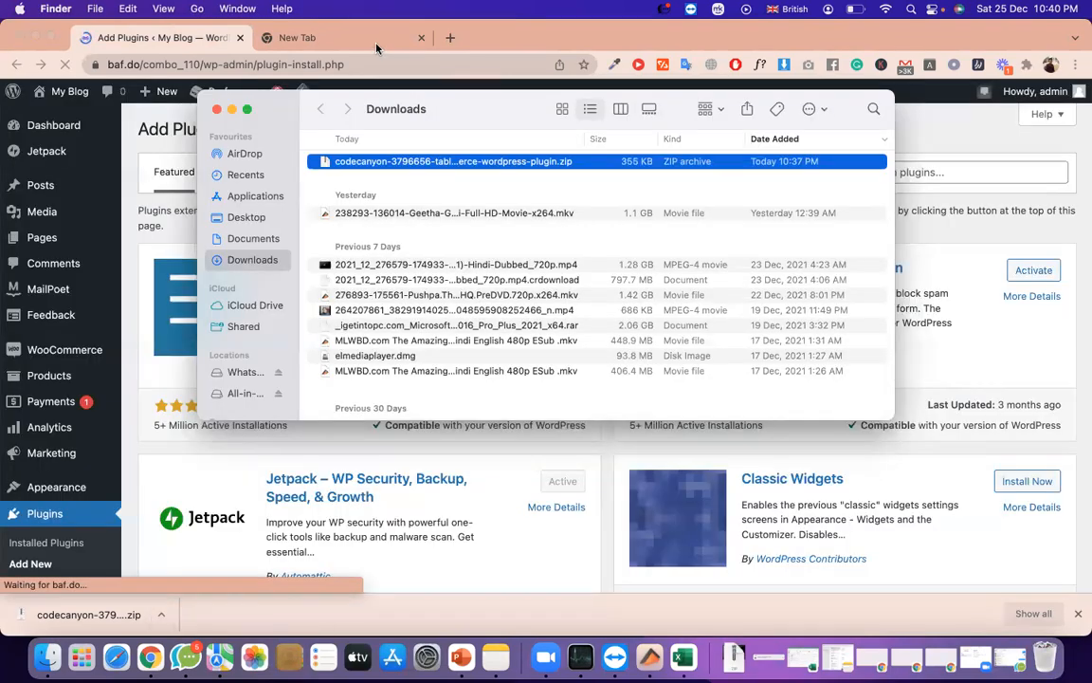
Search Google for "table rate shipping" and open WooCommerce's Table Rate Shipping product page
left_click(337, 38)
left_click(375, 59)
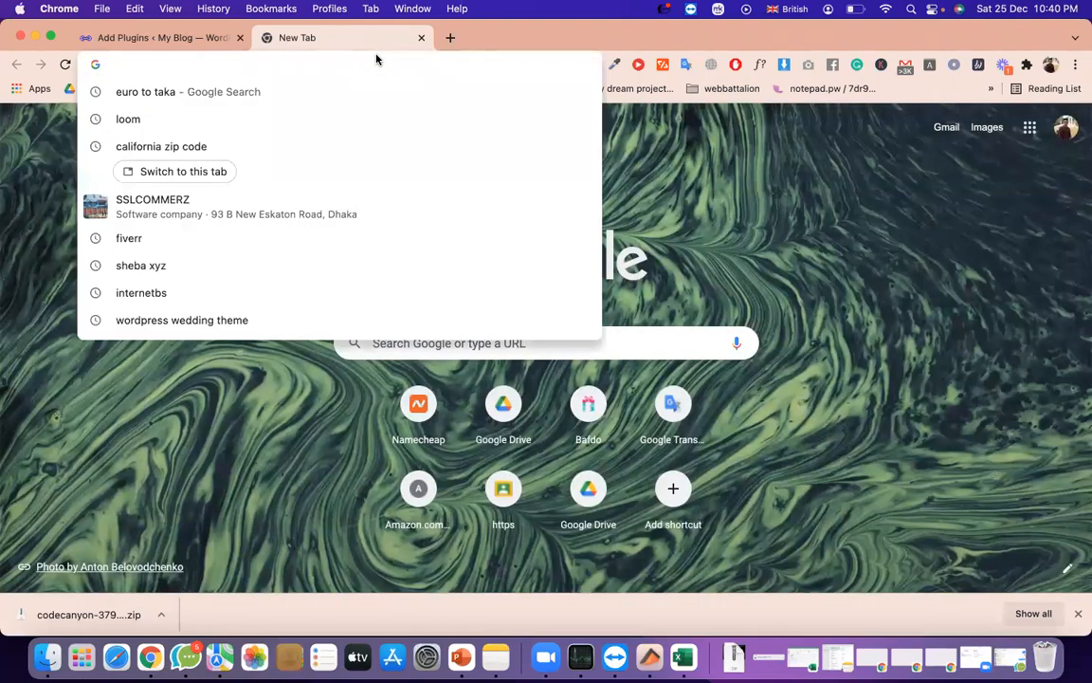
type("tab")
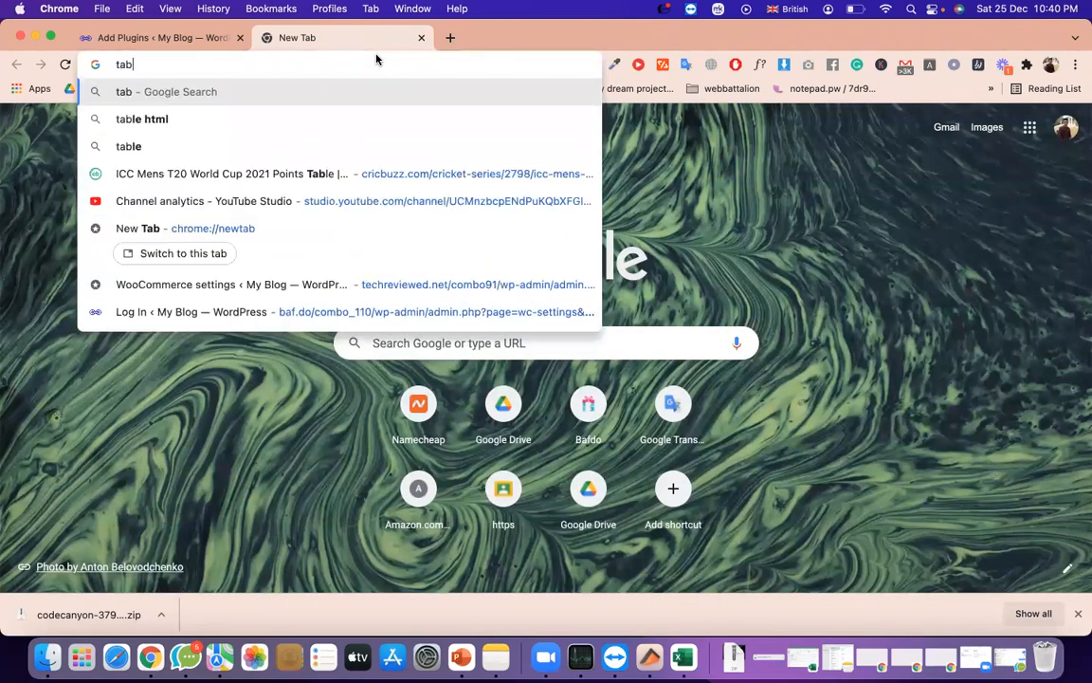
type("le rate")
key("Return")
scroll(254, 338, "down", 3)
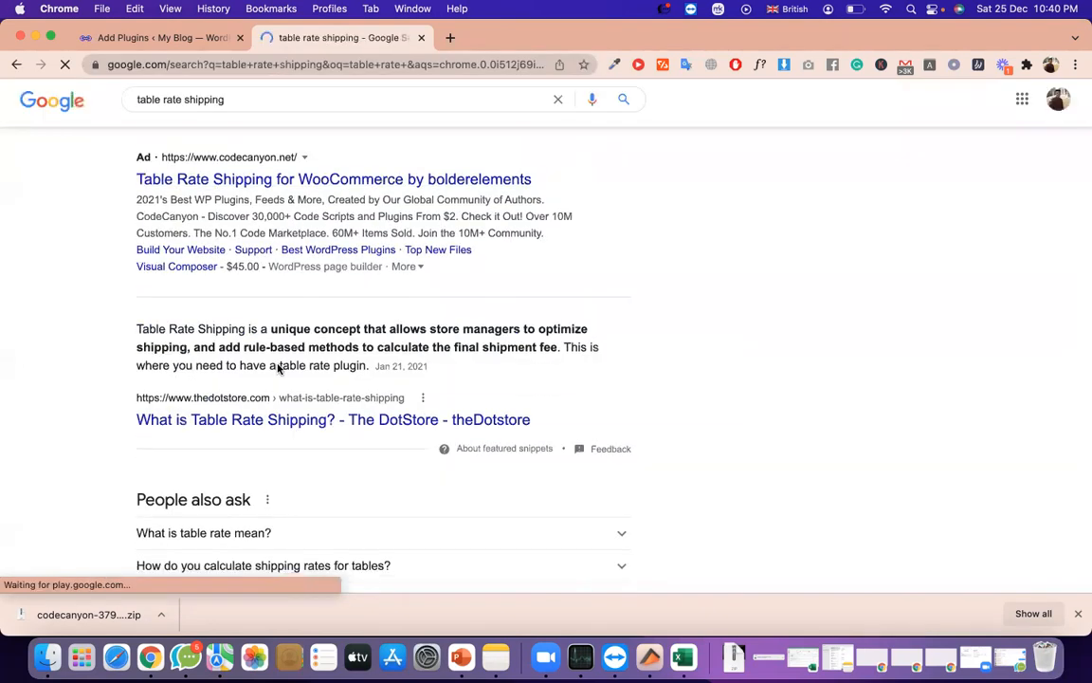
scroll(294, 379, "down", 5)
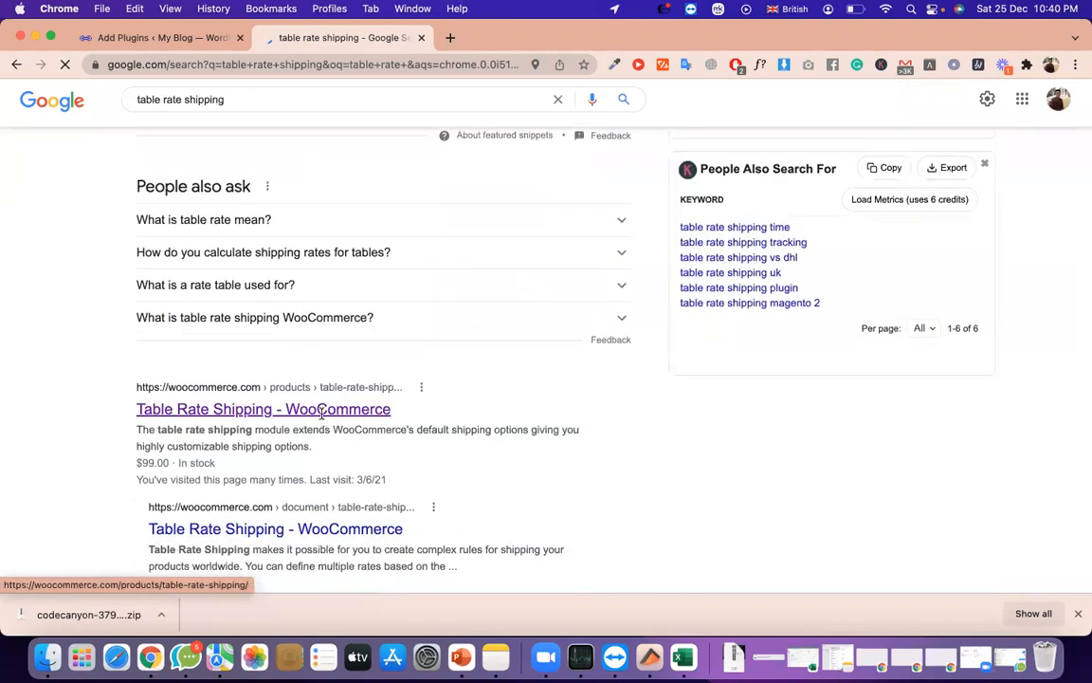
scroll(323, 294, "down", 4)
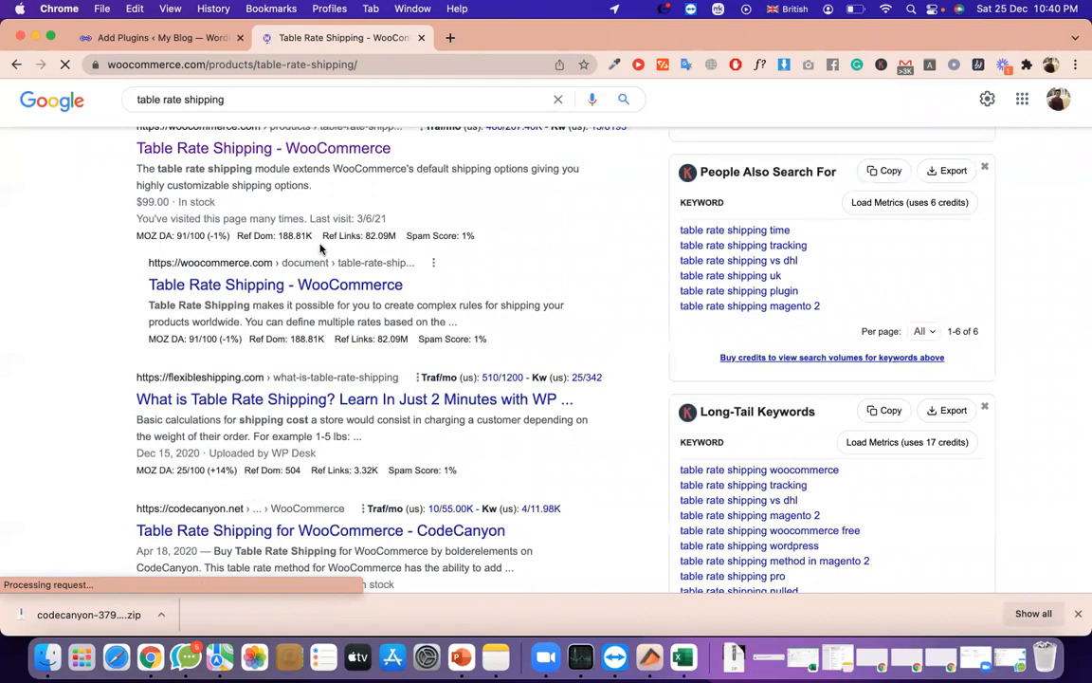
Read the Advanced Shipping Options feature list on the Table Rate Shipping product page
scroll(384, 460, "down", 5)
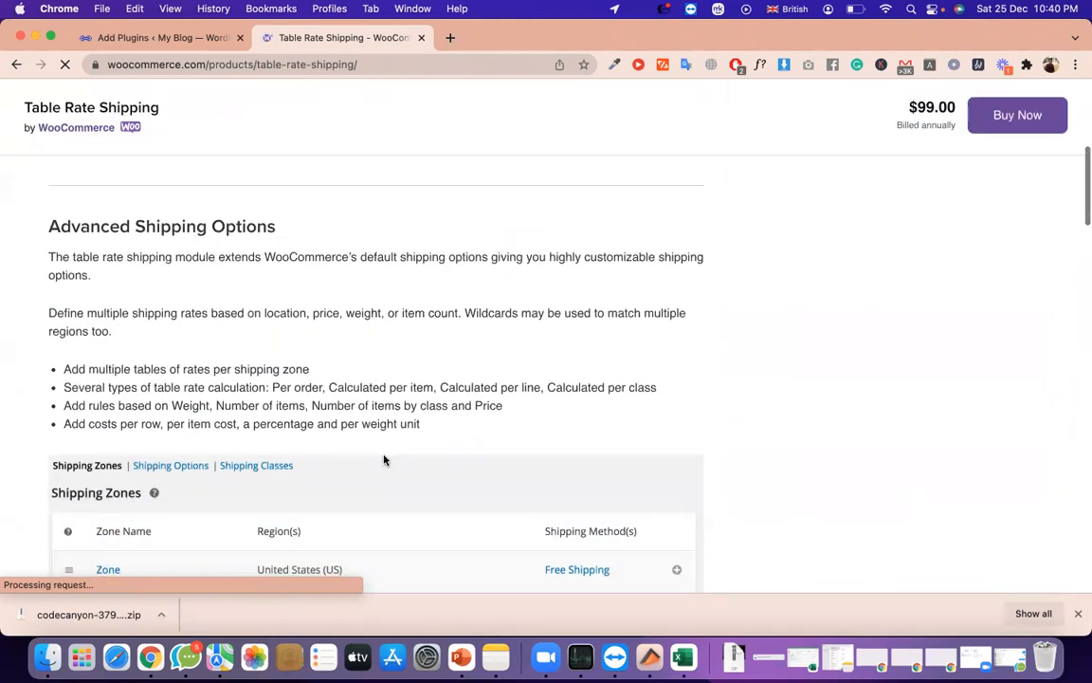
triple_click(326, 432)
scroll(322, 432, "down", 2)
scroll(322, 433, "up", 3)
scroll(323, 434, "up", 1)
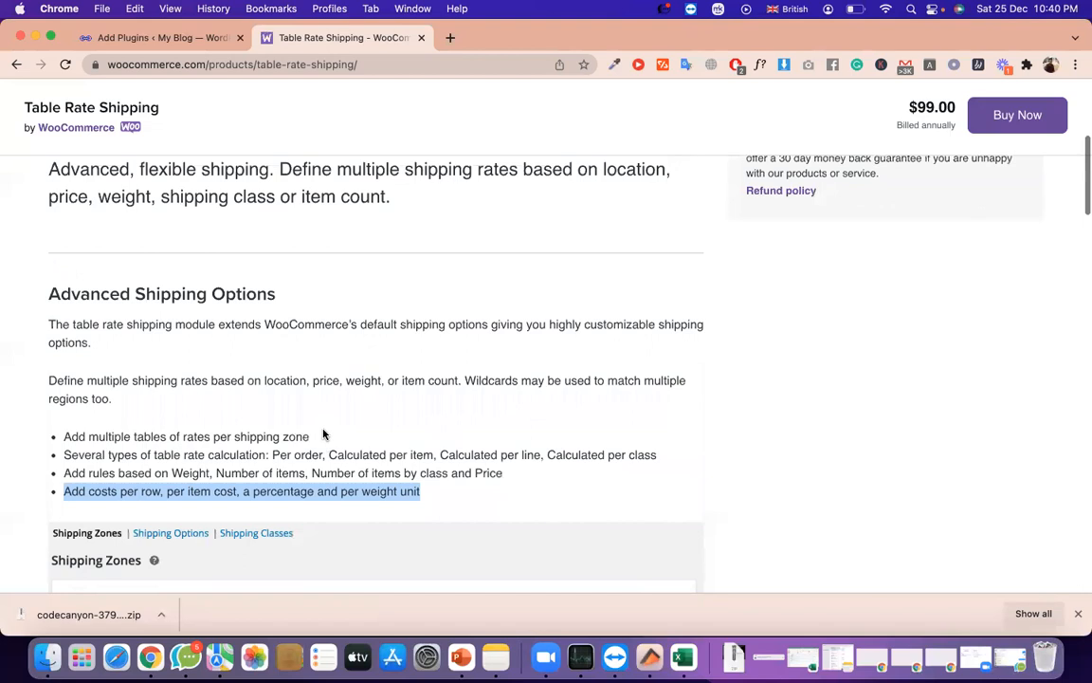
Return to the Add Plugins page and choose codecanyon-3796656-table-rate-shipping-for-woocommerce-wordpress-plugin.zip from Downloads as the plugin to upload
left_click(158, 32)
scroll(307, 207, "down", 2)
scroll(307, 207, "up", 3)
left_click(285, 211)
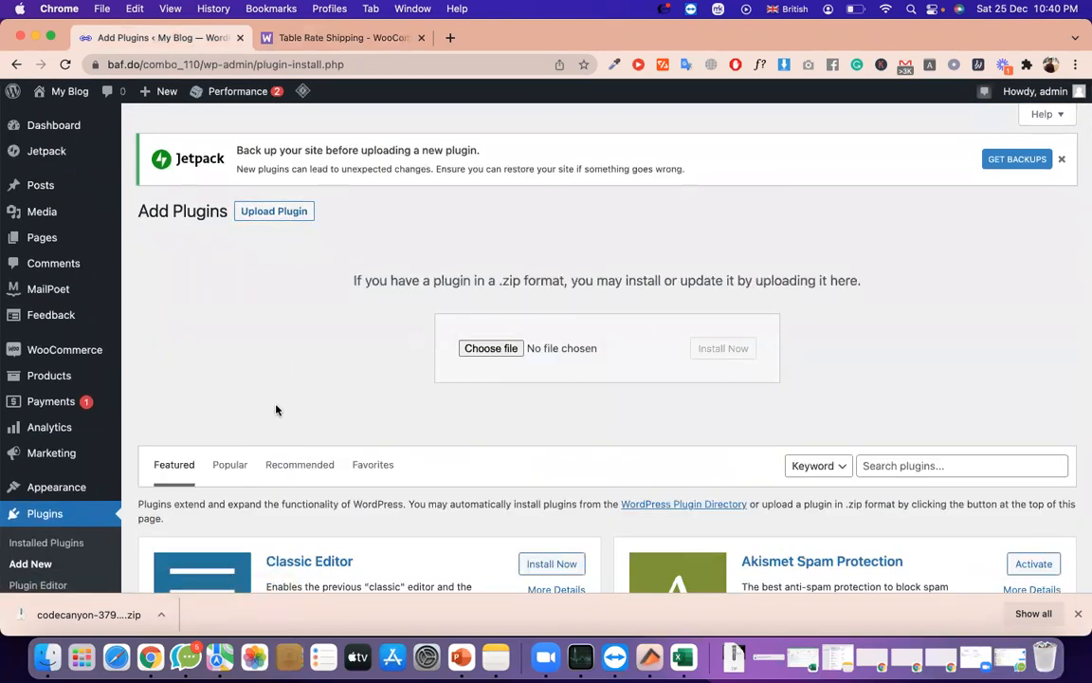
scroll(425, 388, "up", 10)
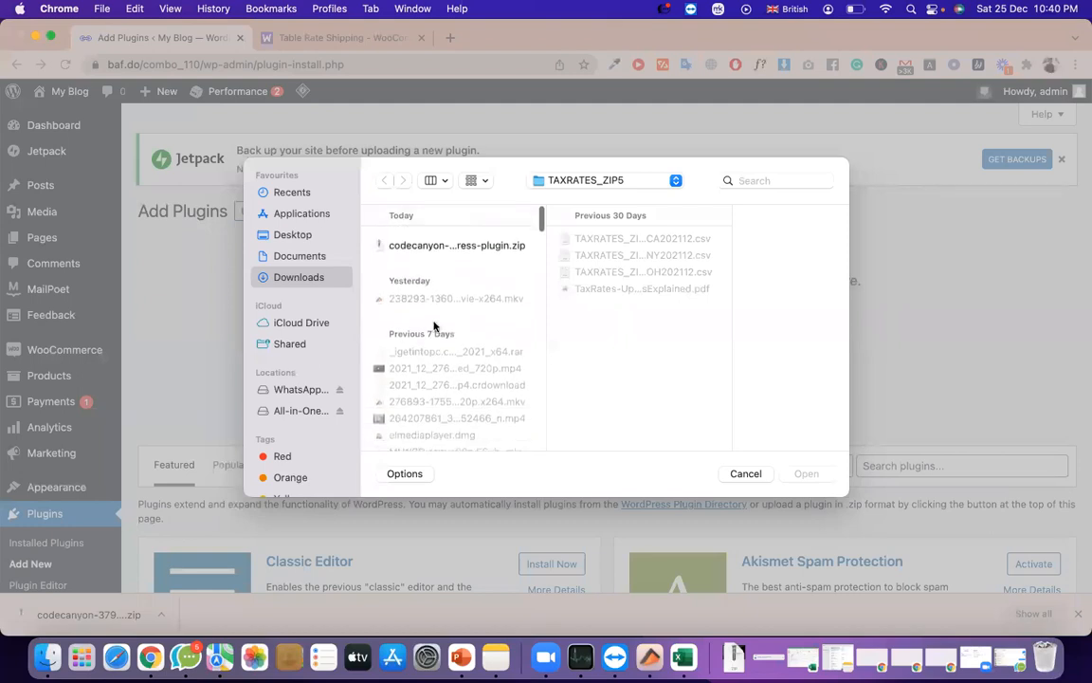
left_click(428, 240)
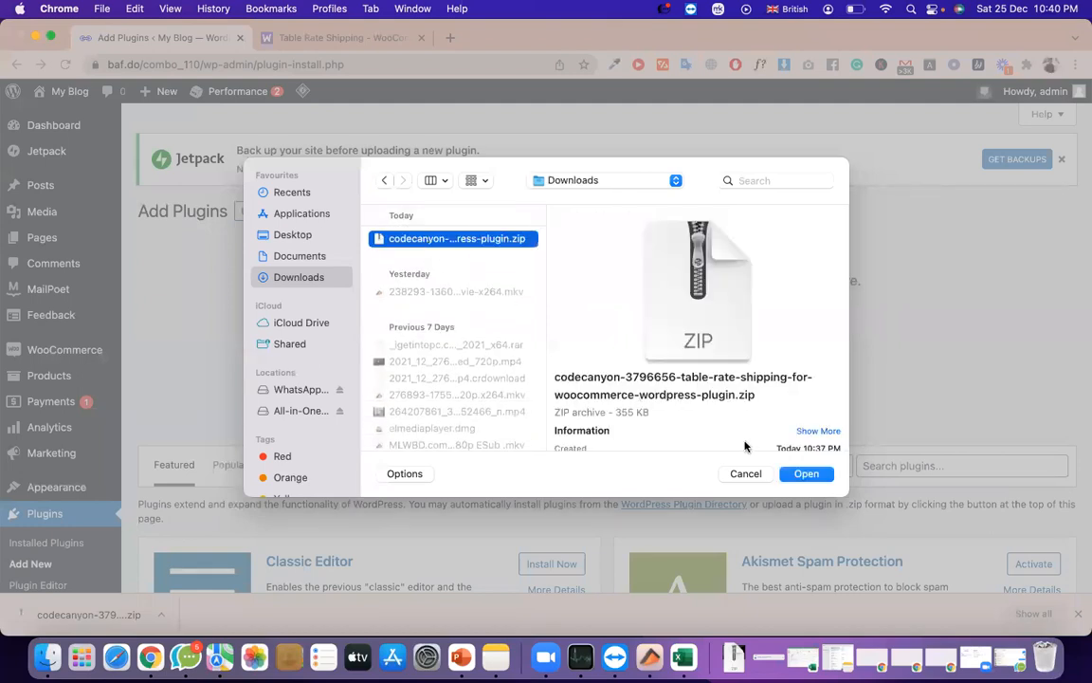
left_click(803, 473)
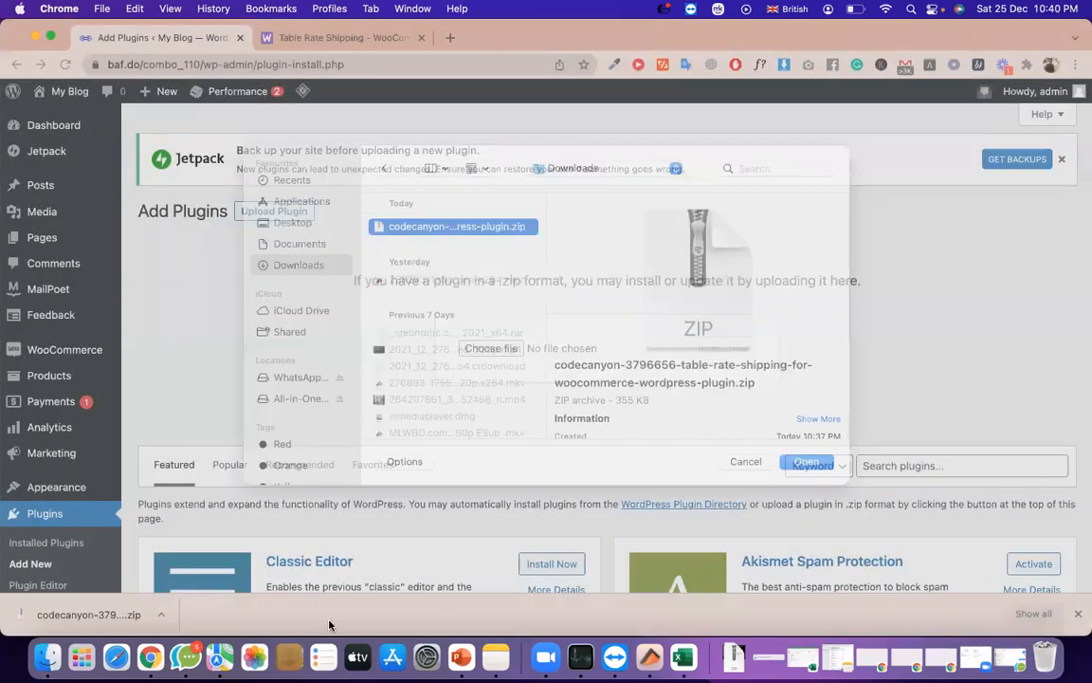
Extract the downloaded codecanyon ZIP in Finder and inspect the plugin files inside its woocommerce-table-rate-shipping-bolderelements folder
left_click(162, 614)
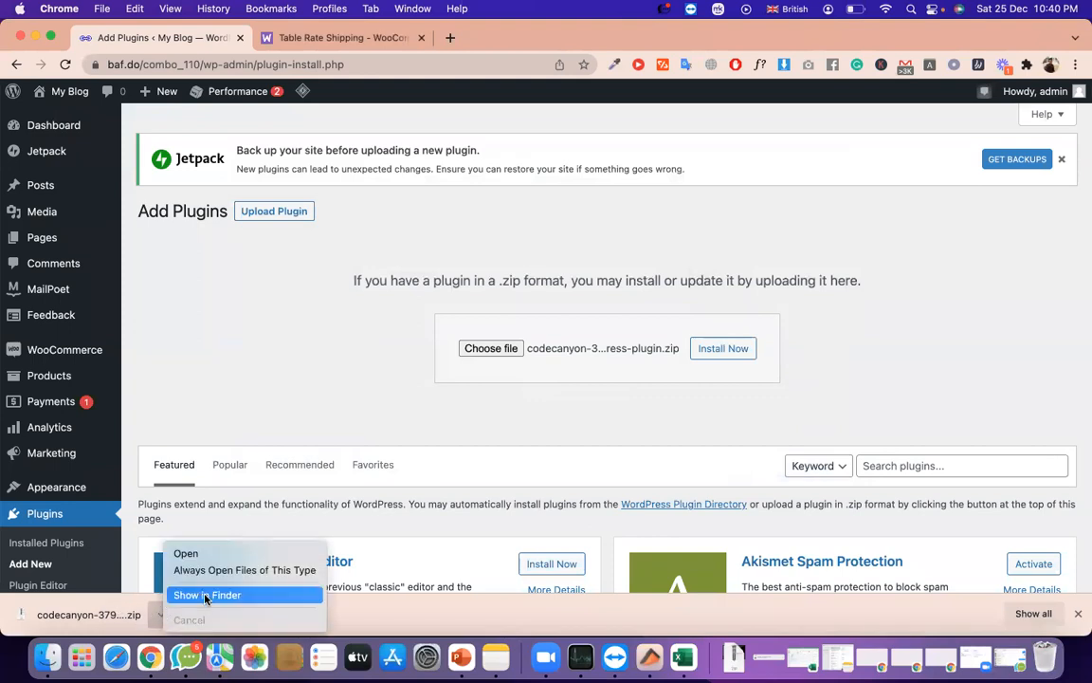
left_click(204, 659)
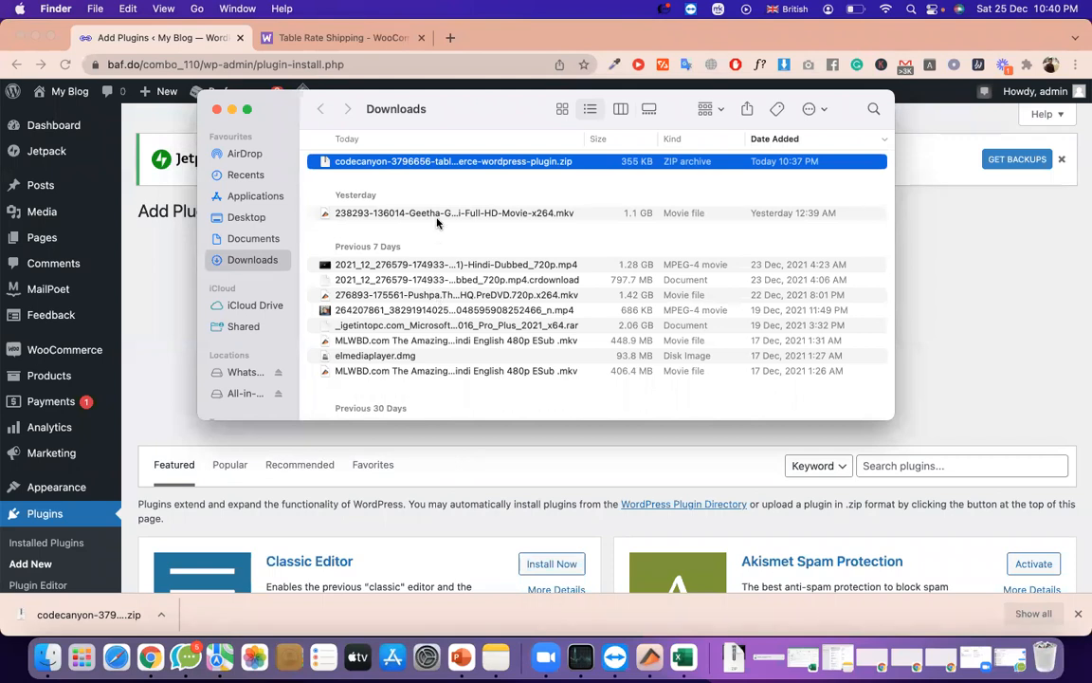
double_click(584, 165)
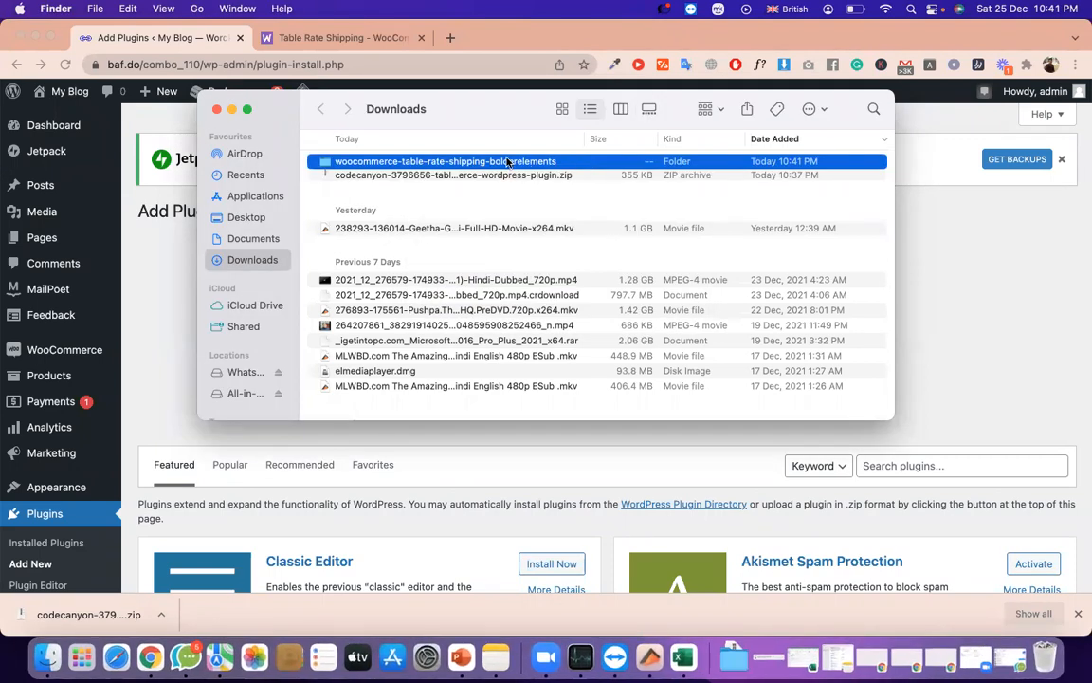
double_click(505, 162)
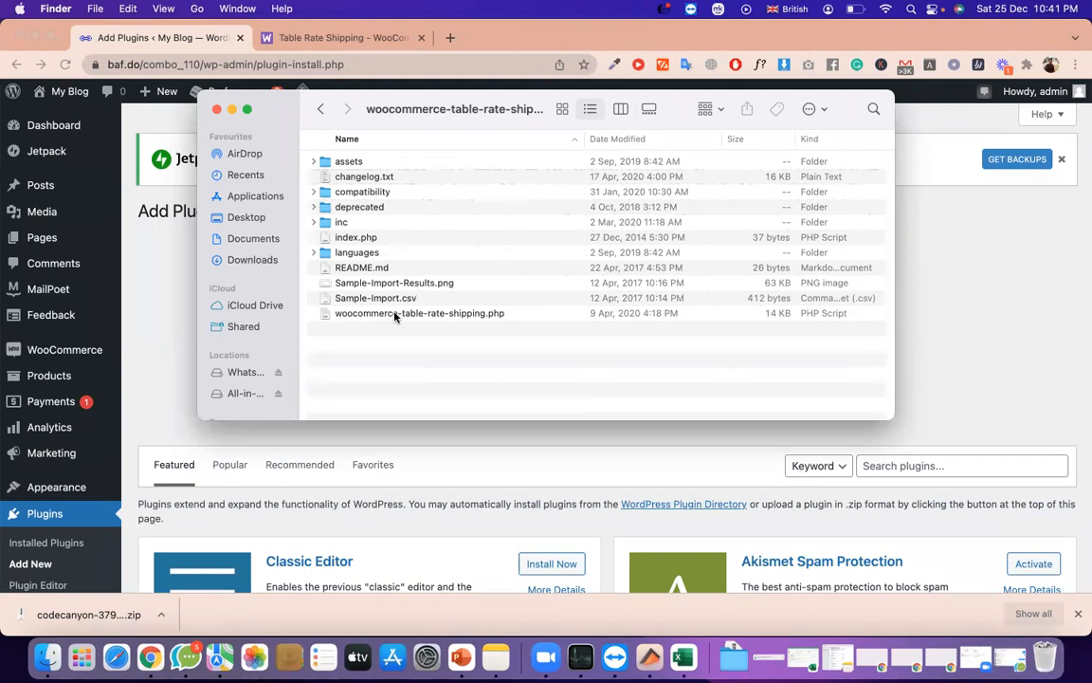
left_click(321, 110)
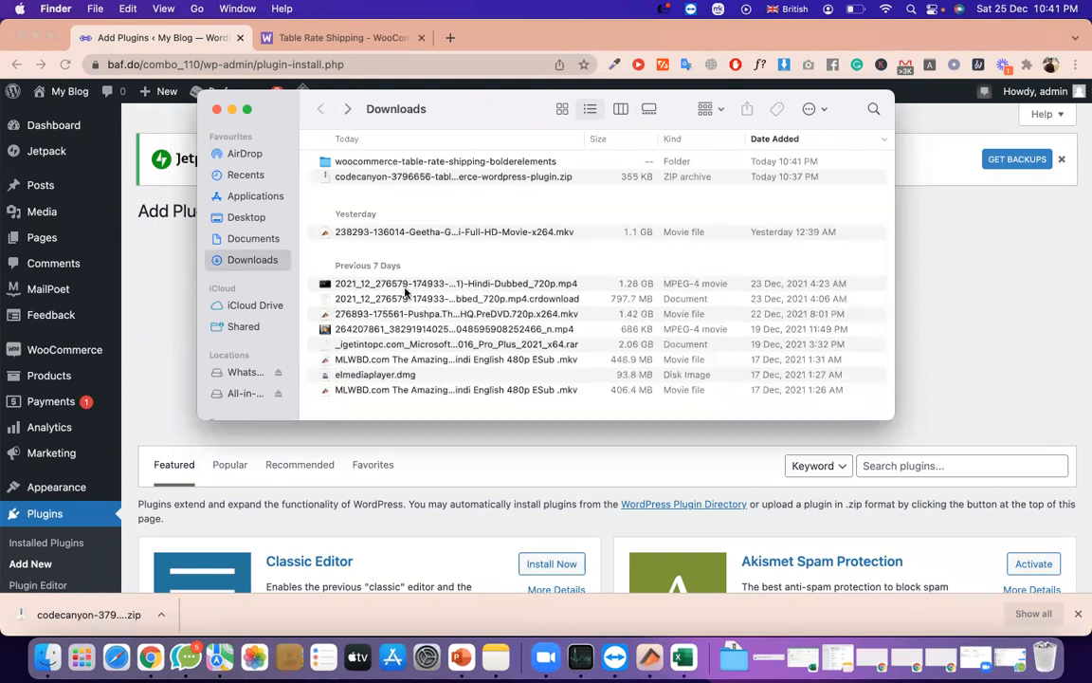
Go back to the plugin upload page and install the chosen codecanyon table rate shipping ZIP
left_click(384, 178)
key("Return")
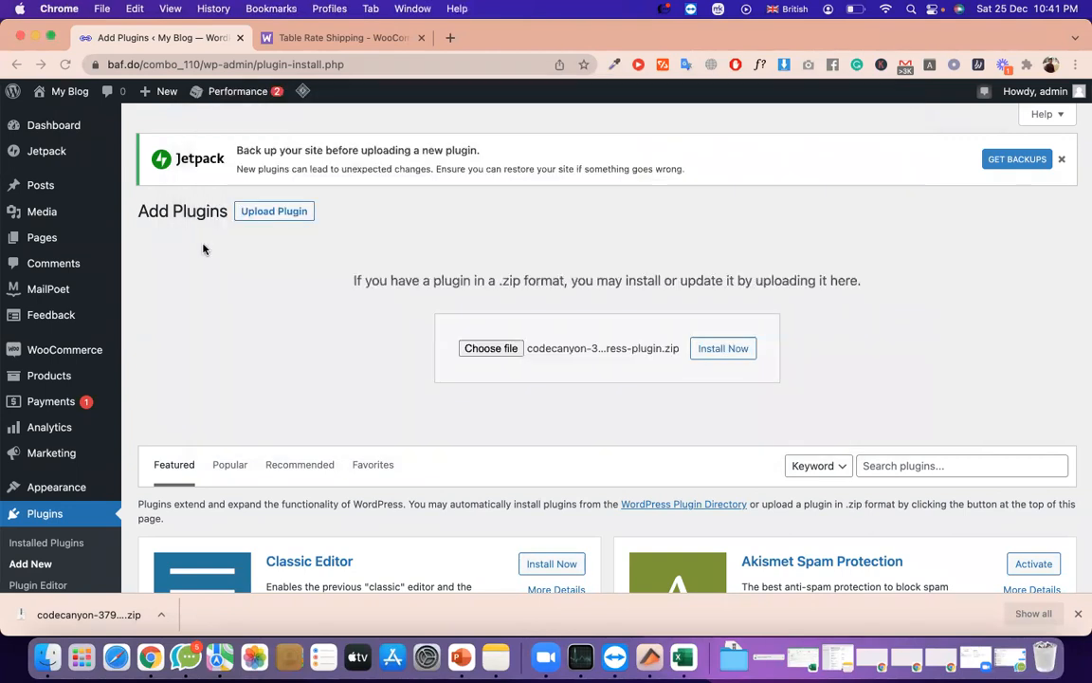
left_click(700, 350)
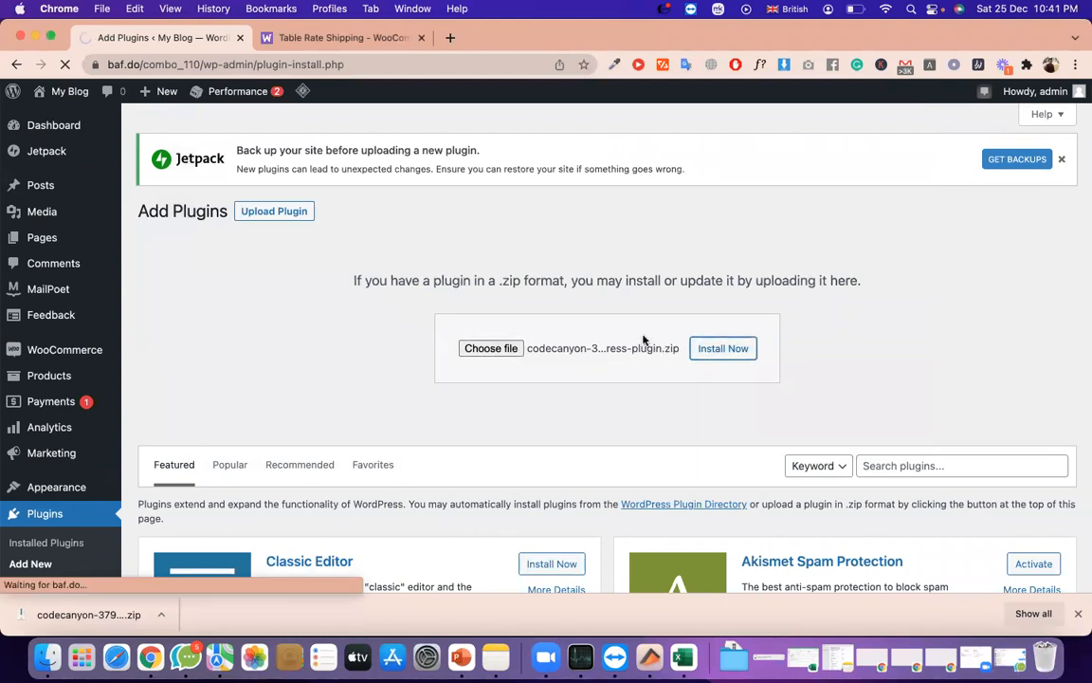
Open the woocommerce-table-rate-shipping-bolderelements folder from Downloads in Finder to examine the plugin files
left_click(57, 663)
left_click(360, 166)
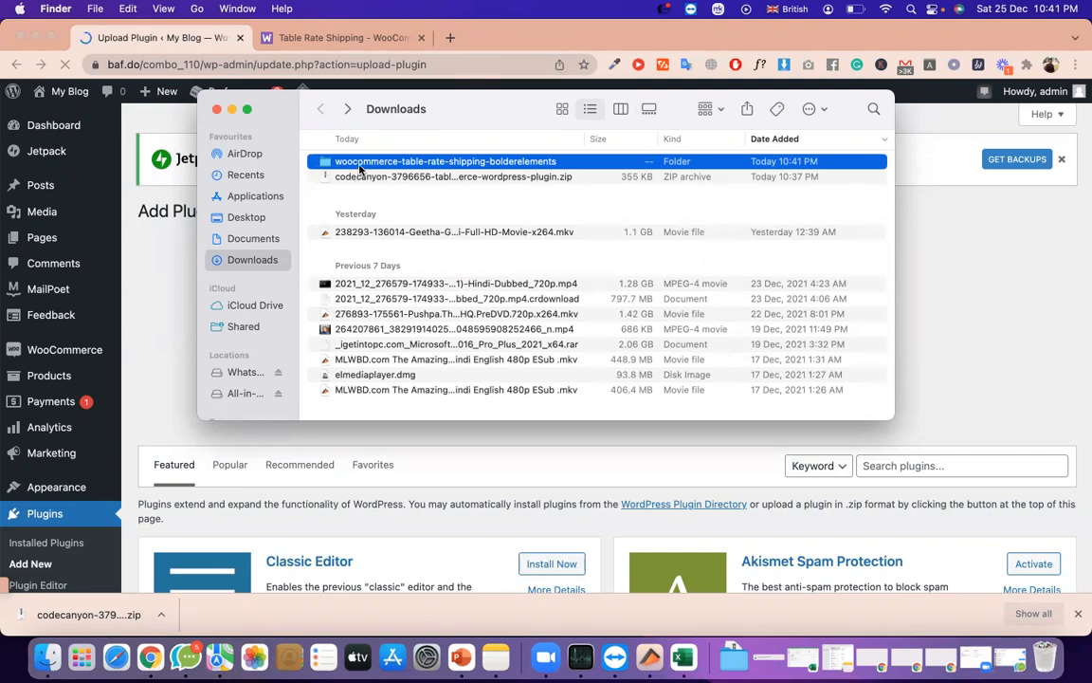
double_click(360, 163)
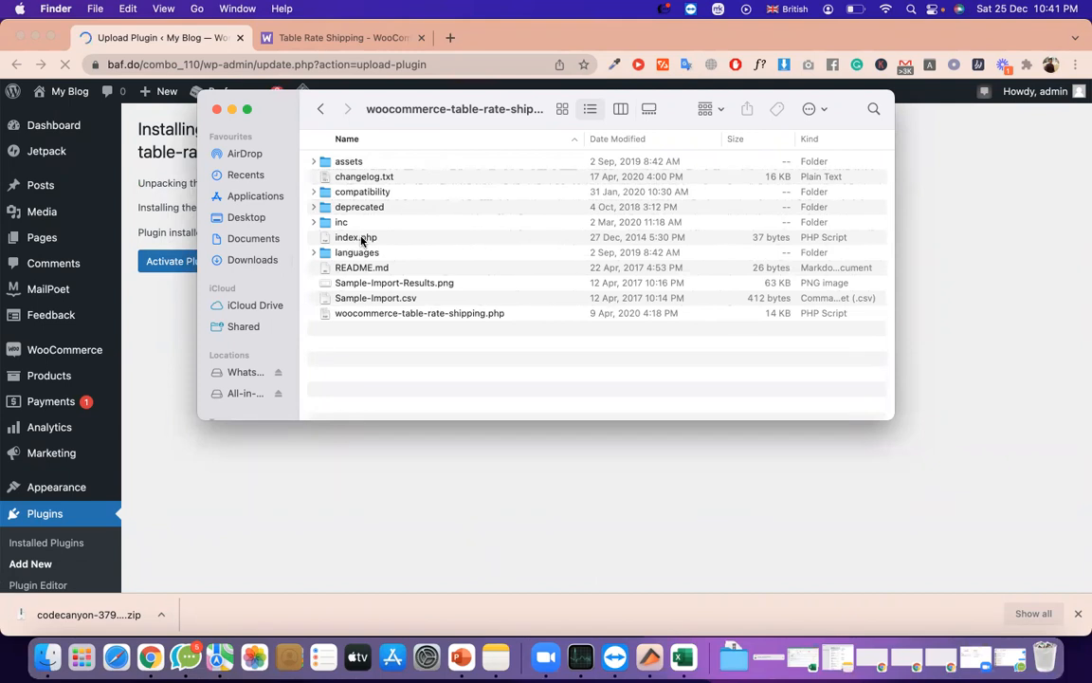
Return to the browser, activate the uploaded table rate shipping plugin, and install the Envato Market plugin
left_click(163, 267)
left_click(165, 270)
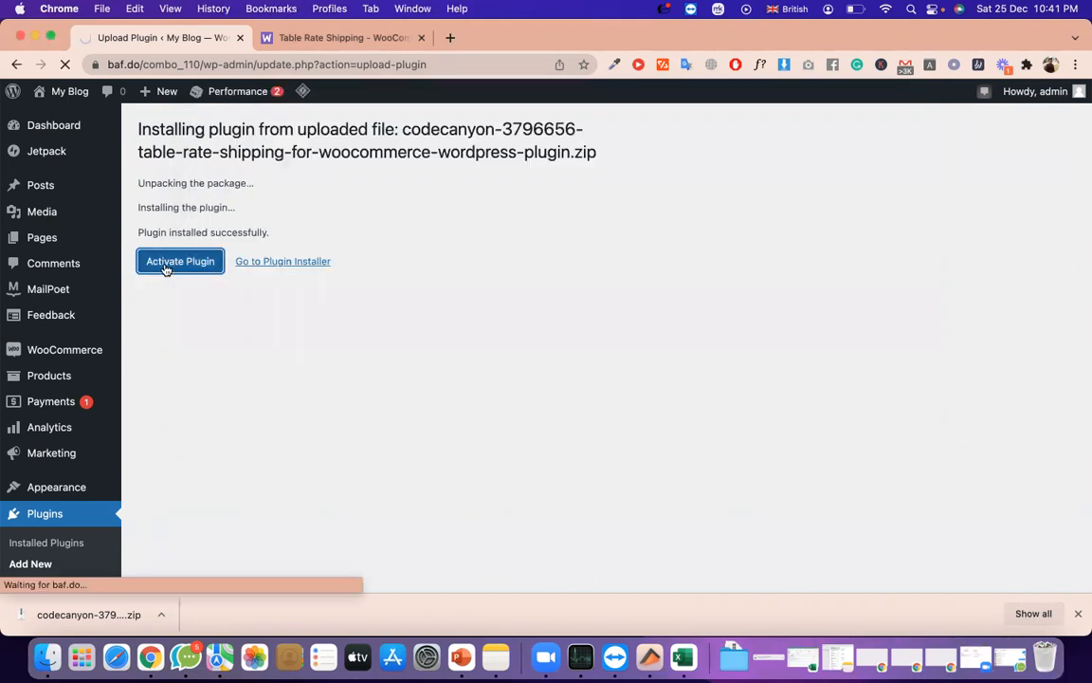
triple_click(169, 232)
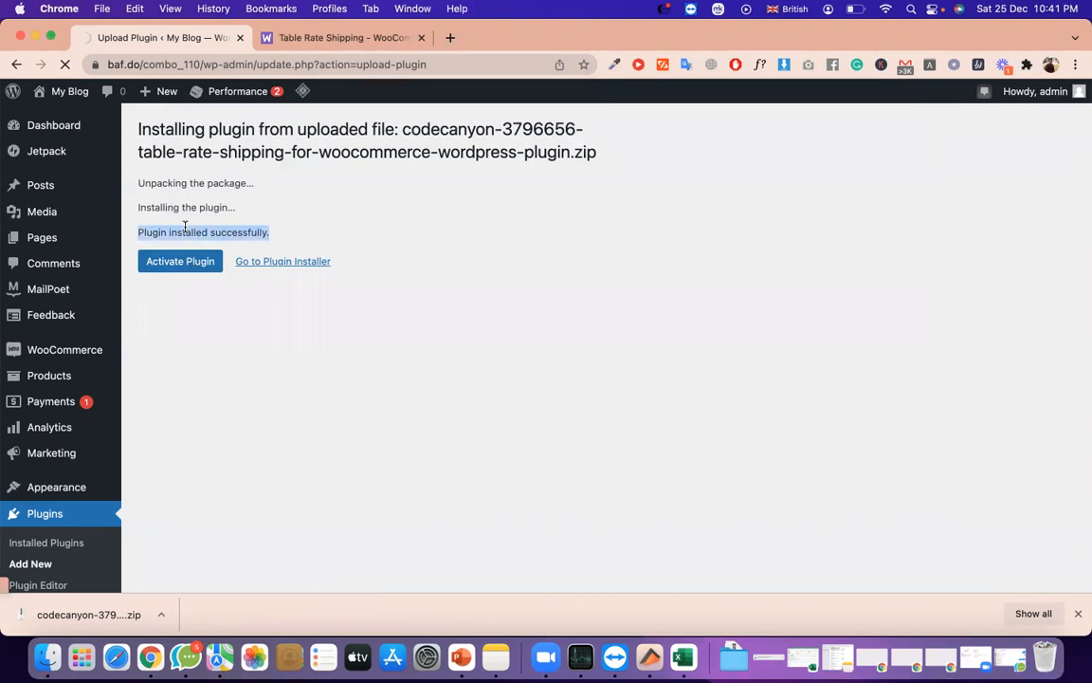
triple_click(235, 150)
scroll(256, 185, "down", 5)
scroll(291, 290, "up", 2)
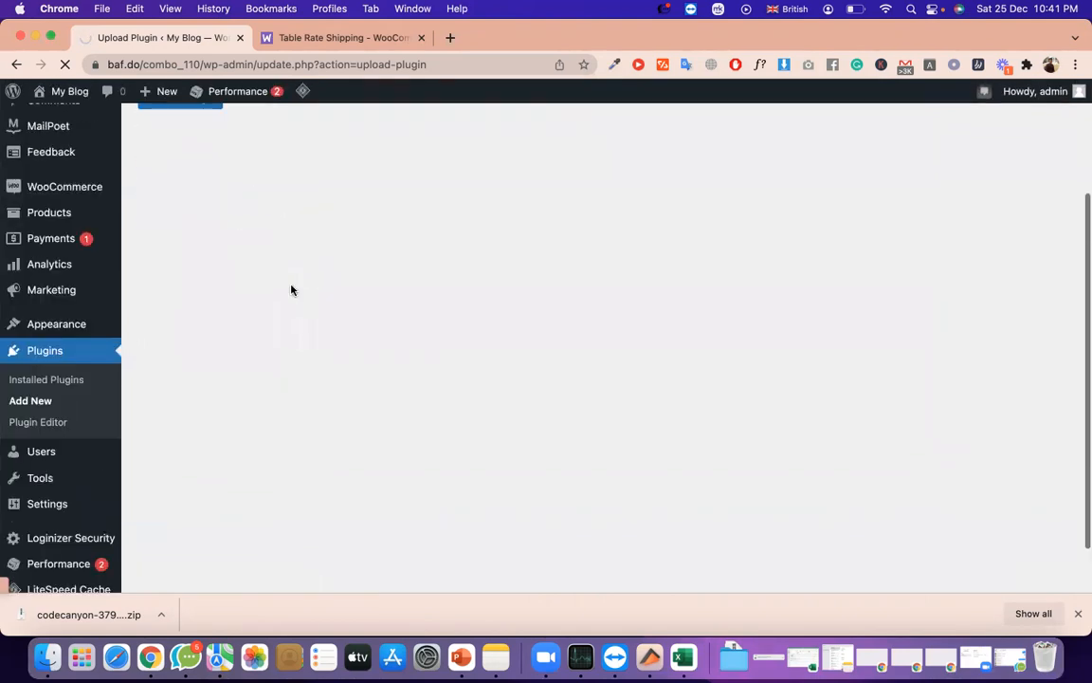
scroll(291, 290, "up", 3)
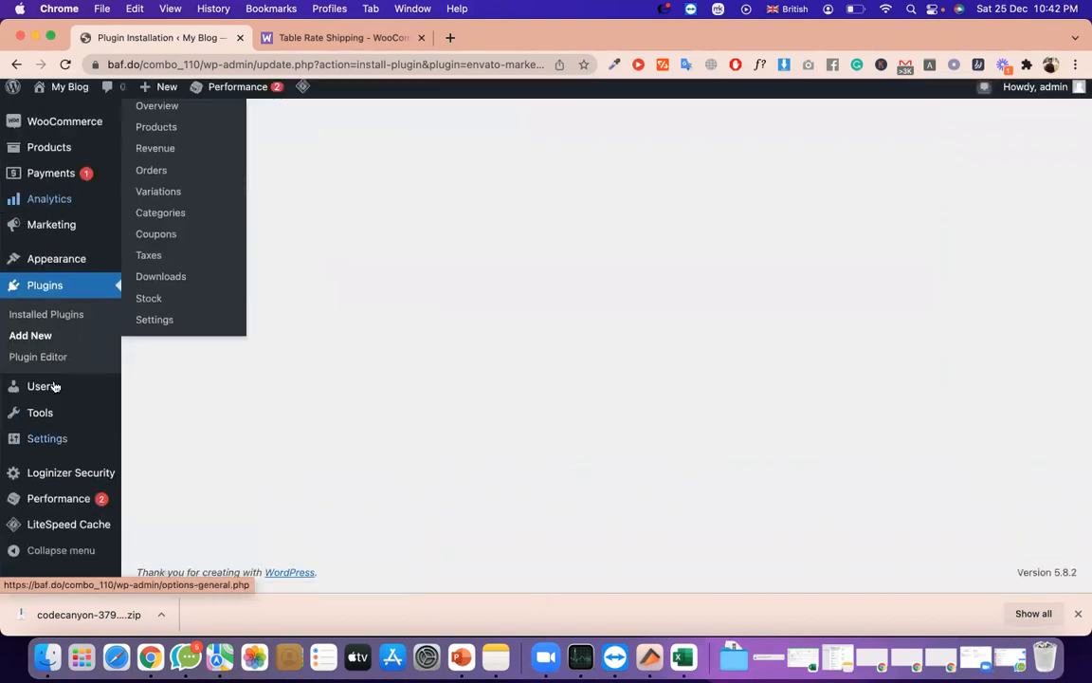
Go to the WooCommerce shipping settings and open the us shipping zone for editing
mouse_move(85, 351)
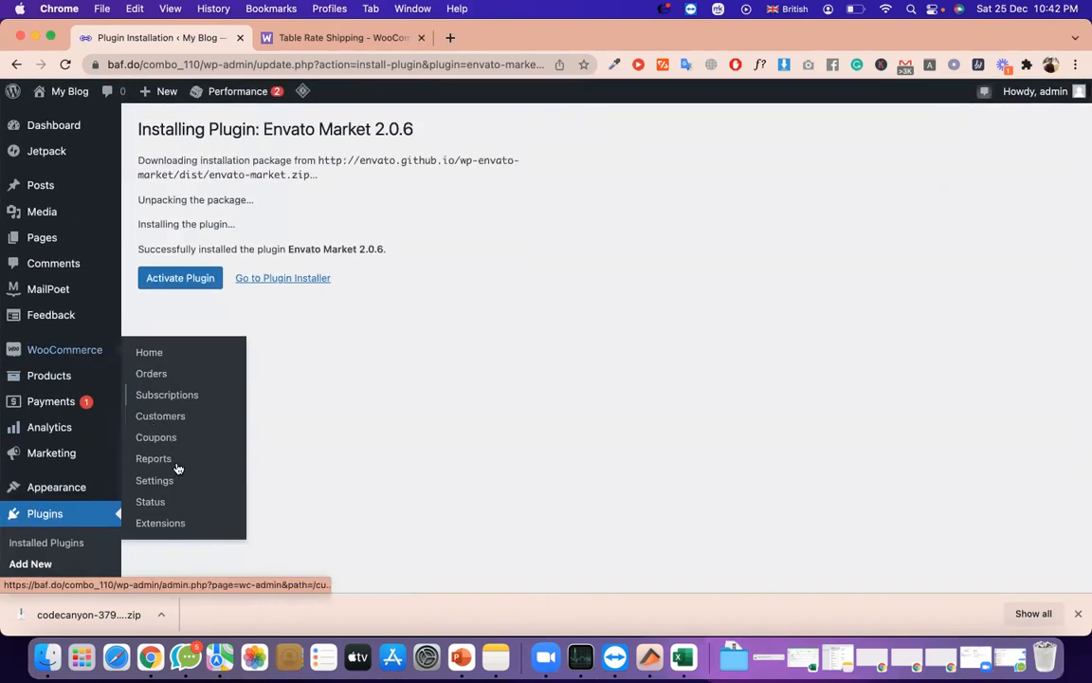
left_click(161, 490)
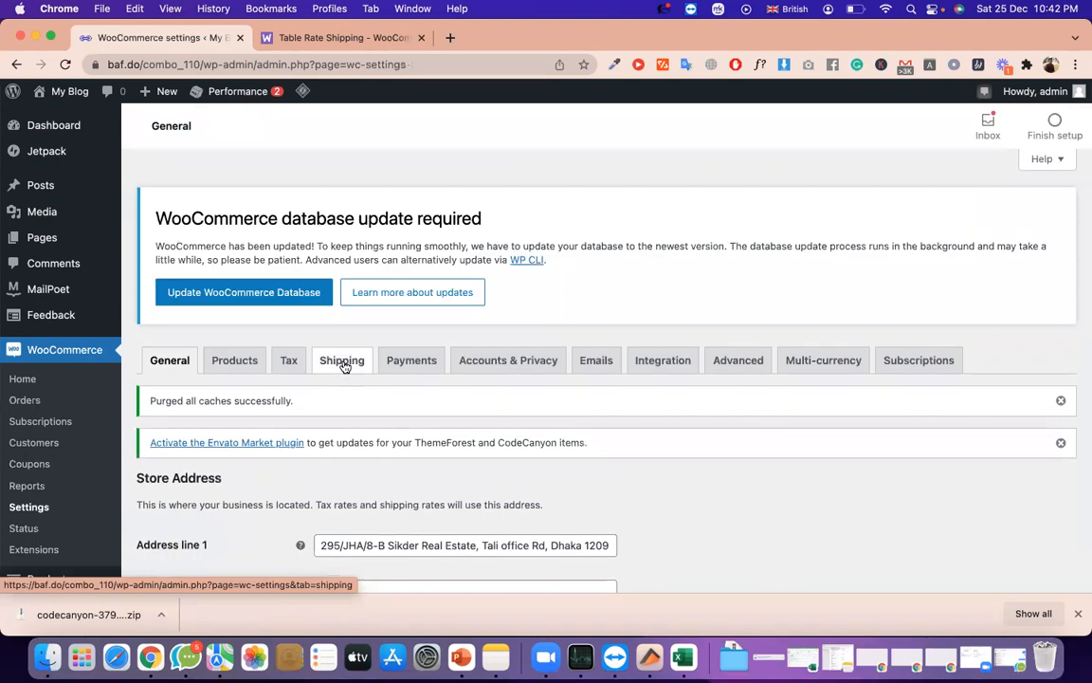
left_click(345, 367)
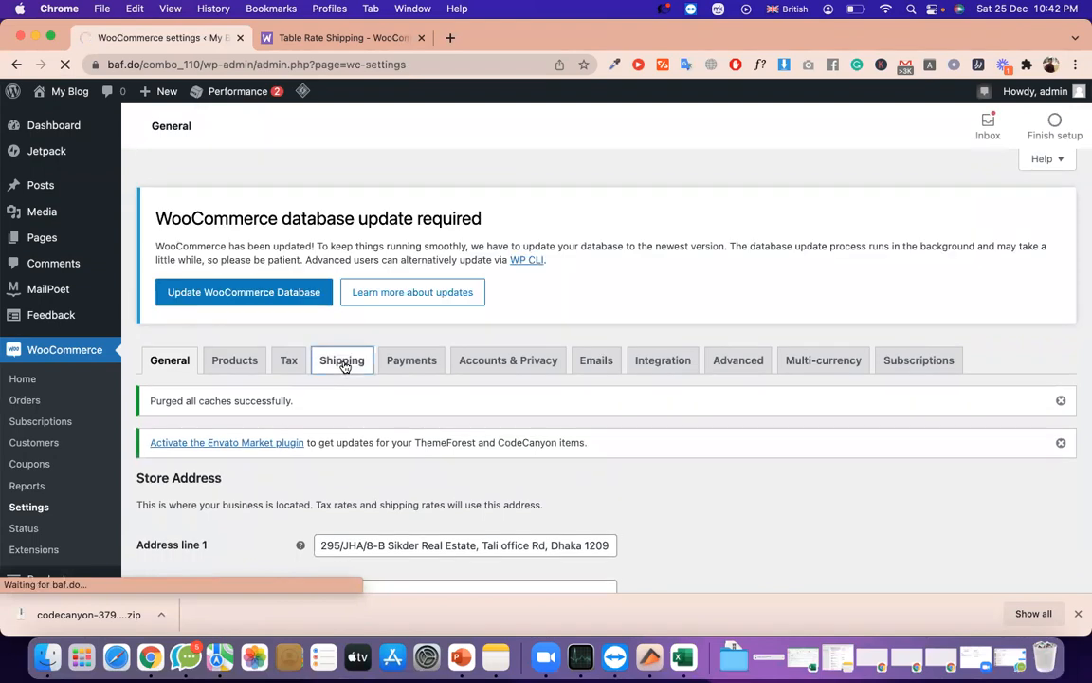
scroll(412, 392, "down", 3)
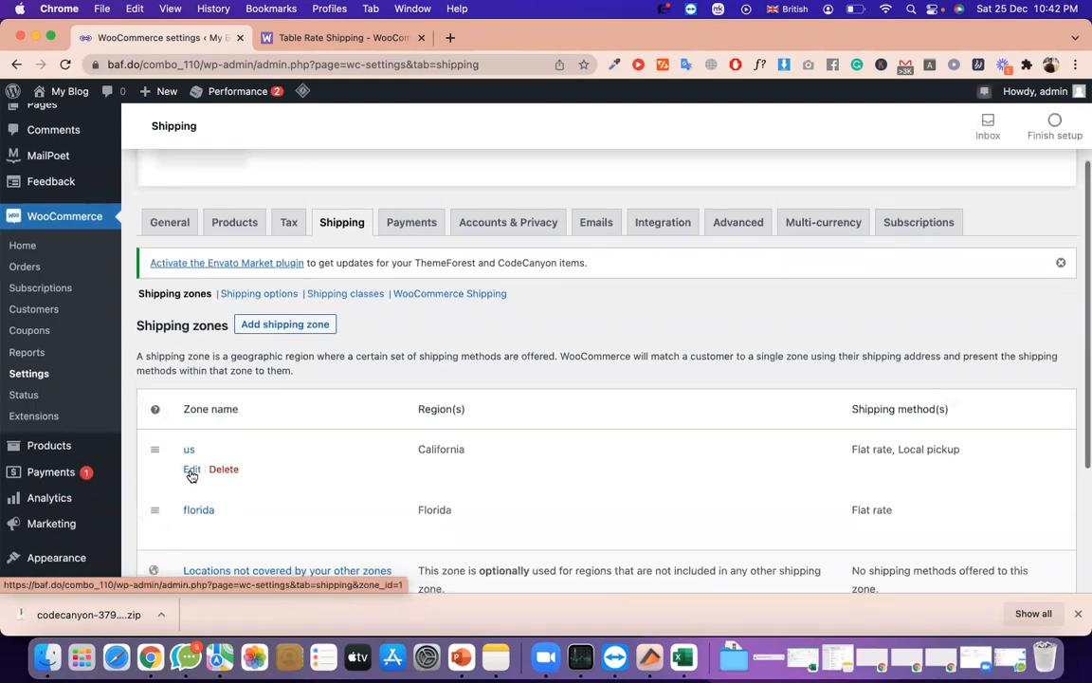
left_click(191, 472)
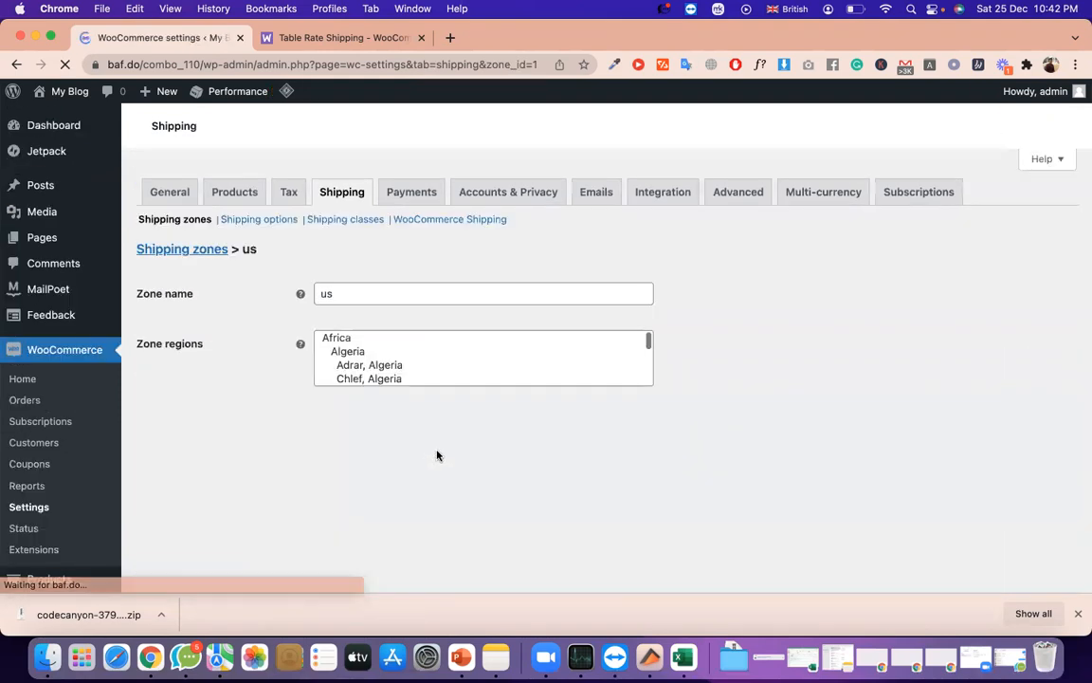
Rename the us shipping zone as "US california"
scroll(390, 331, "down", 3)
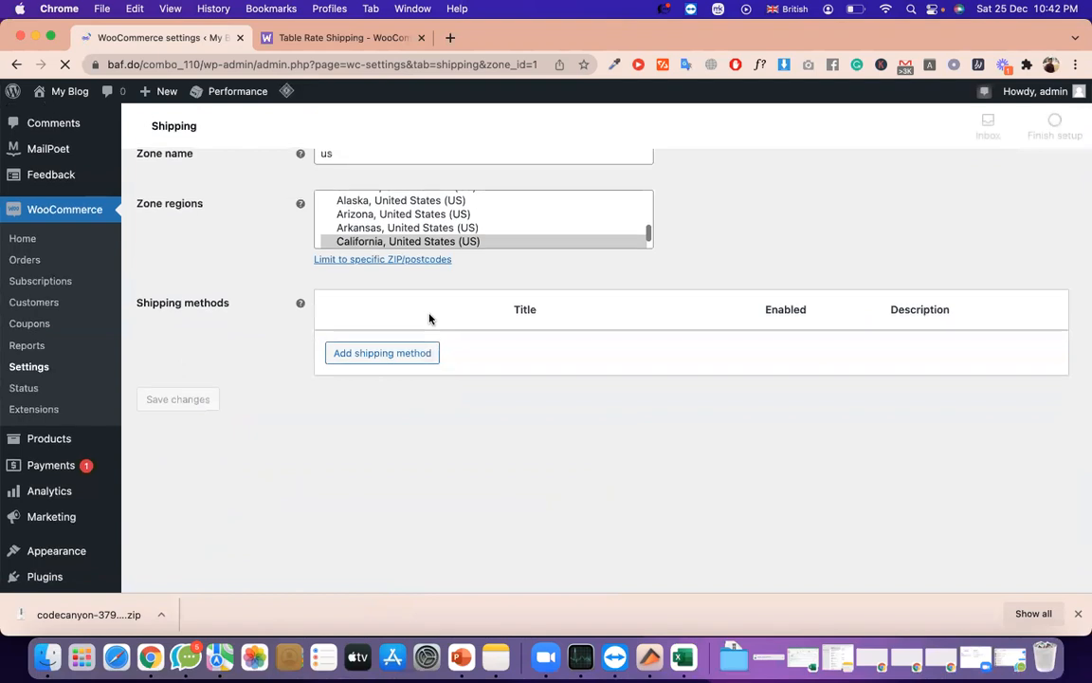
scroll(408, 304, "up", 4)
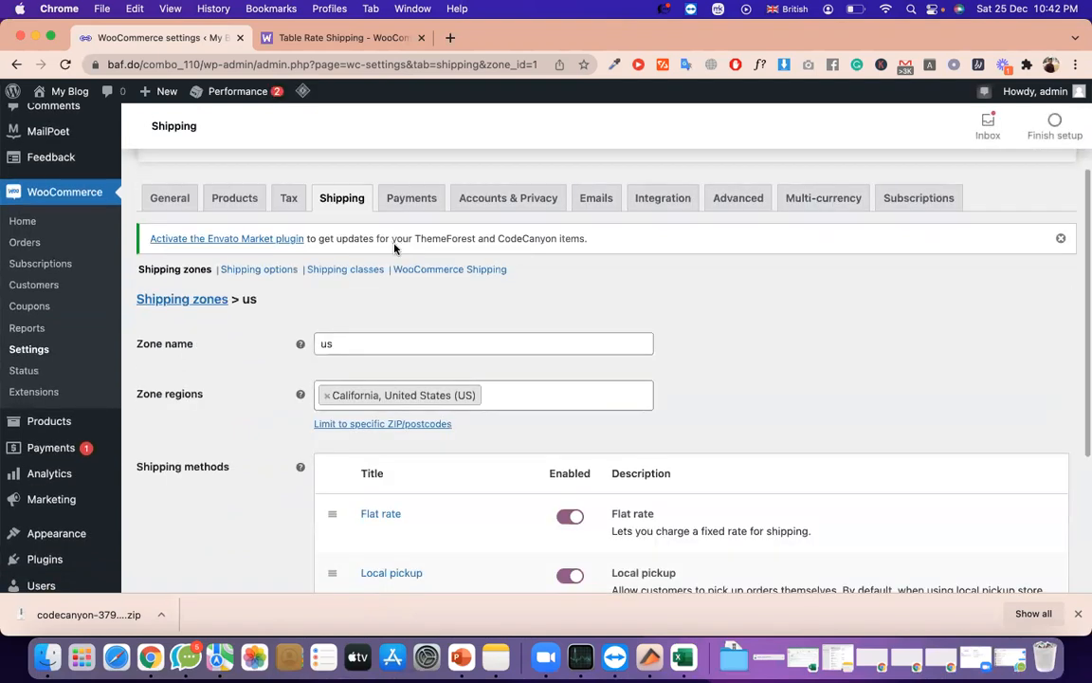
left_click_drag(324, 349, 382, 356)
key("BackSpace")
type("Us")
key("BackSpace")
type("S ")
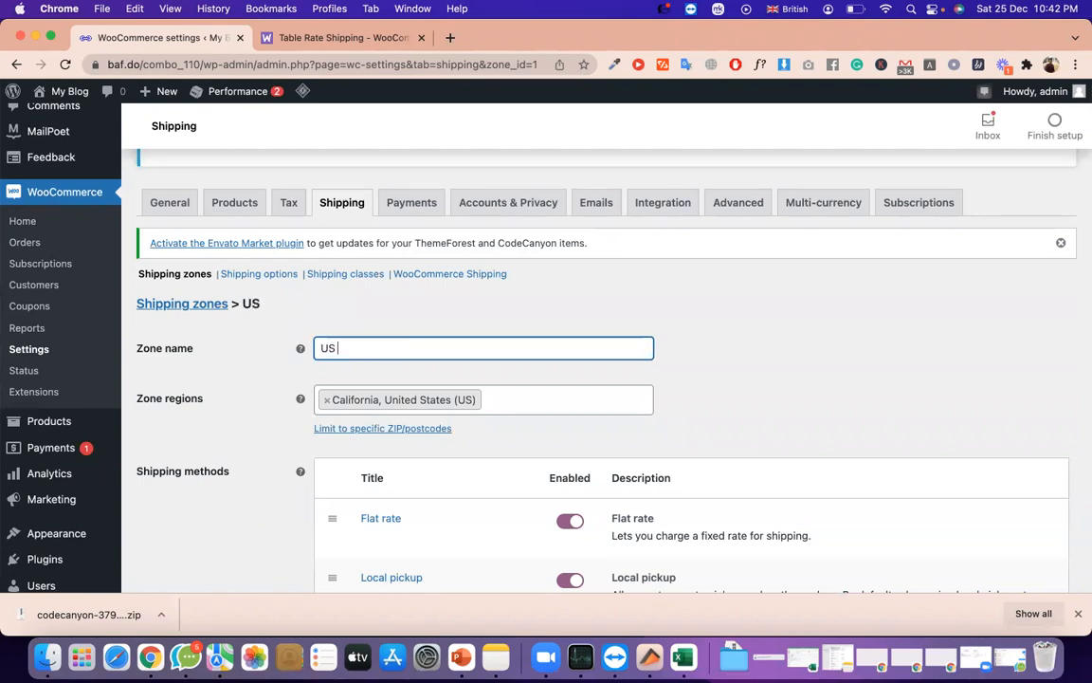
type("california")
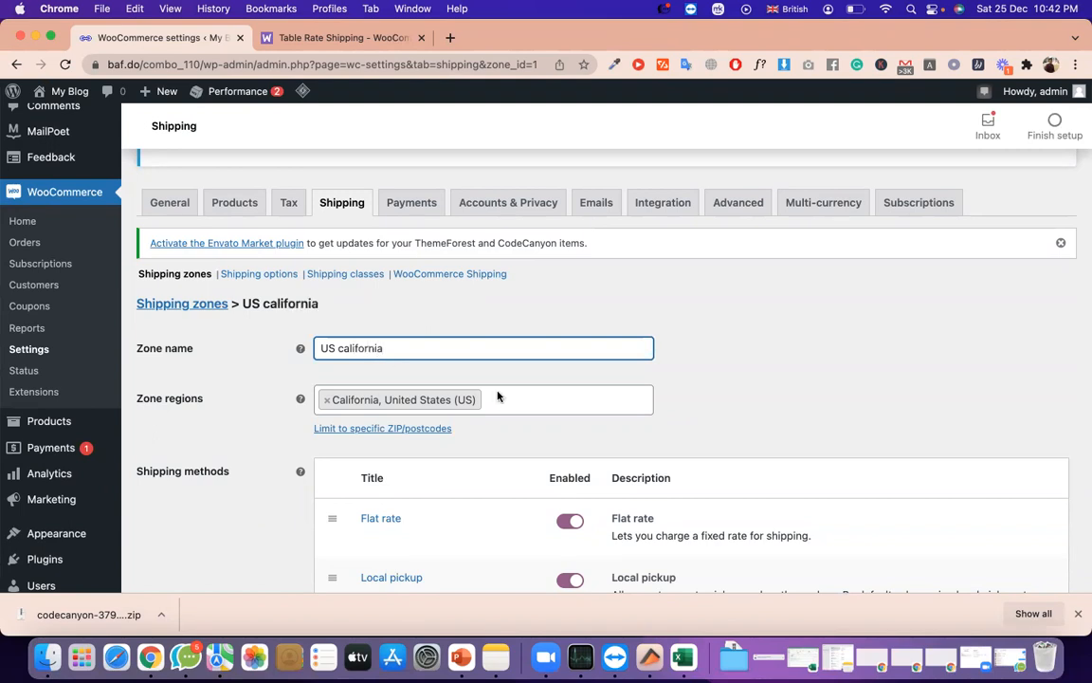
Add United States (US) to the zone regions and remove California, United States (US)
left_click(529, 400)
type("uni")
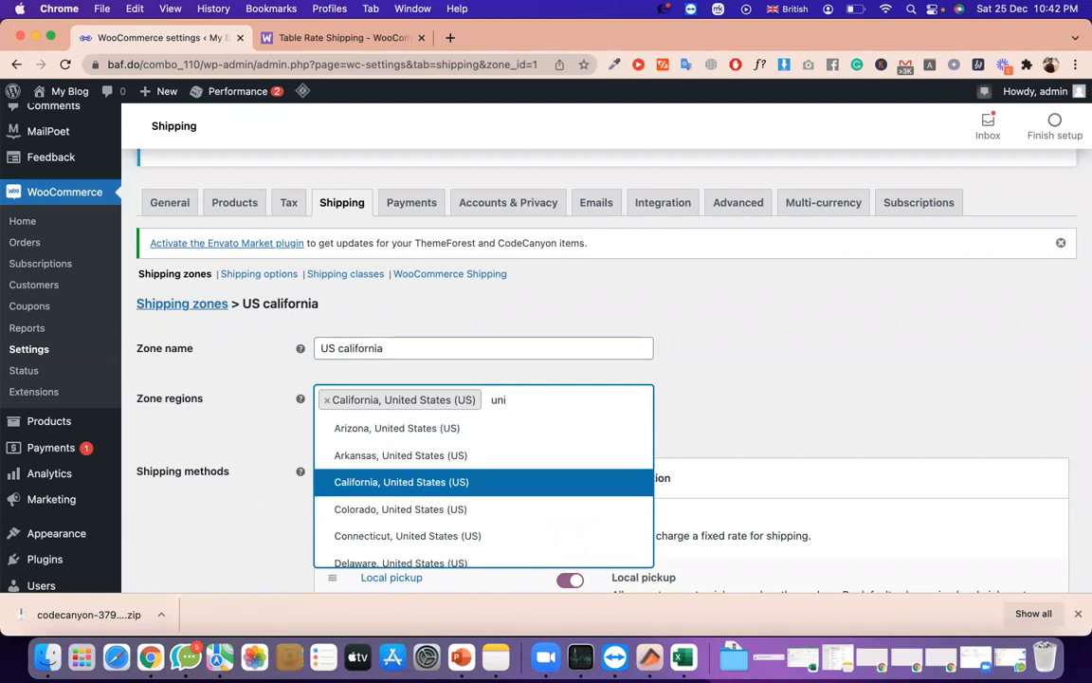
type("te")
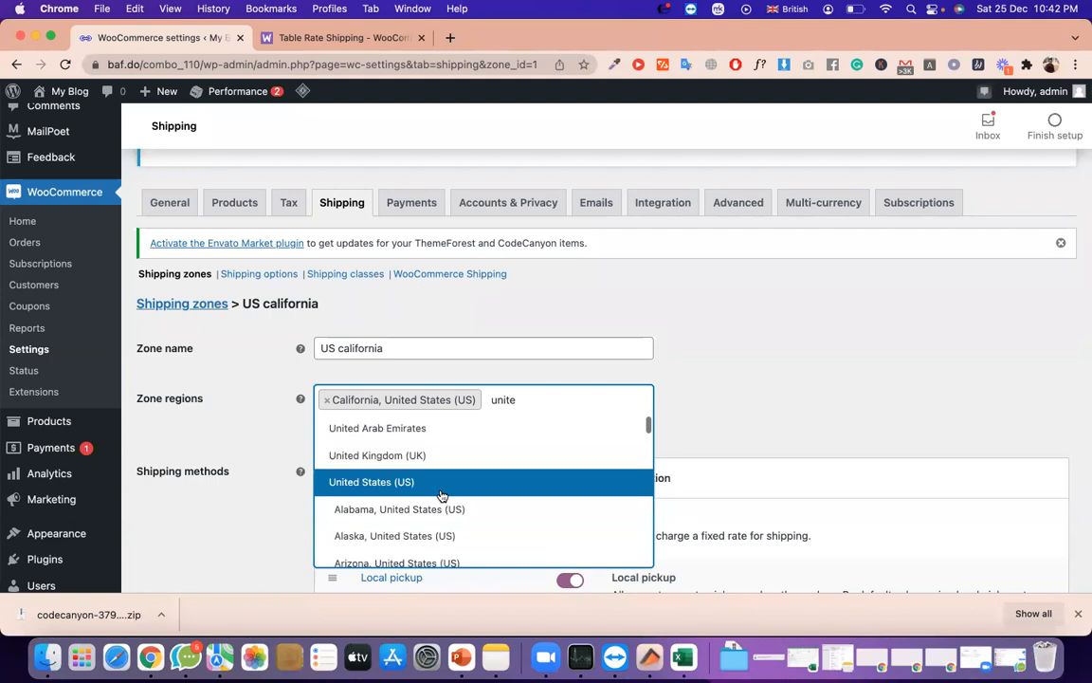
left_click(442, 482)
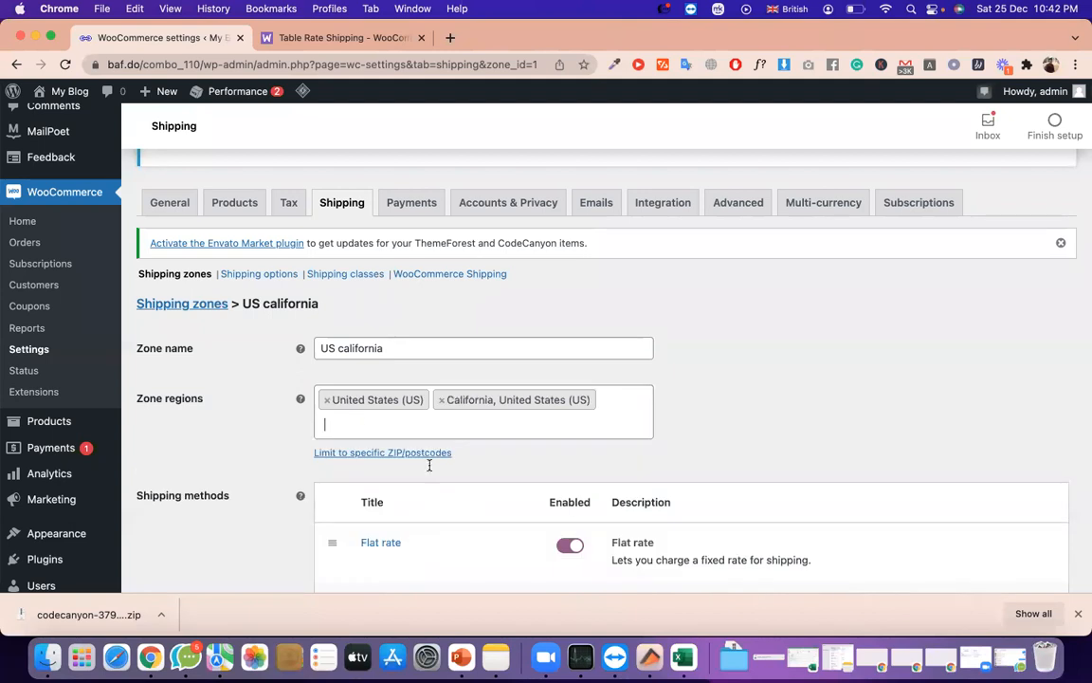
left_click(441, 399)
Replace "california" in the shipping zone's name with "zone" so that it reads US zone
left_click(353, 347)
double_click(351, 348)
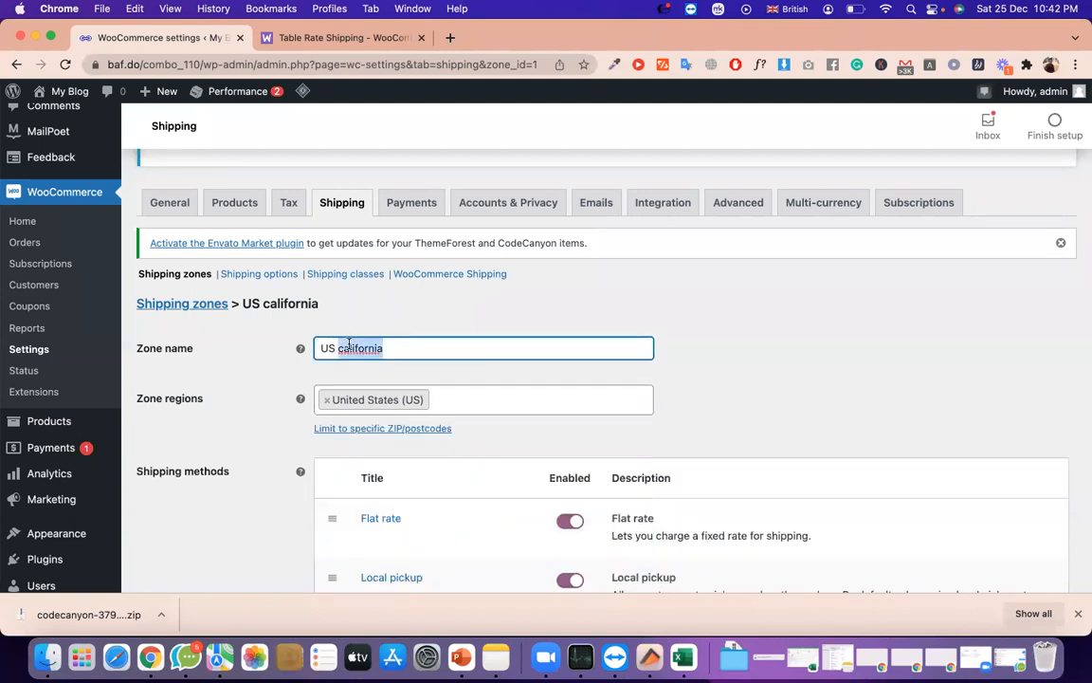
key("BackSpace")
type("zoon")
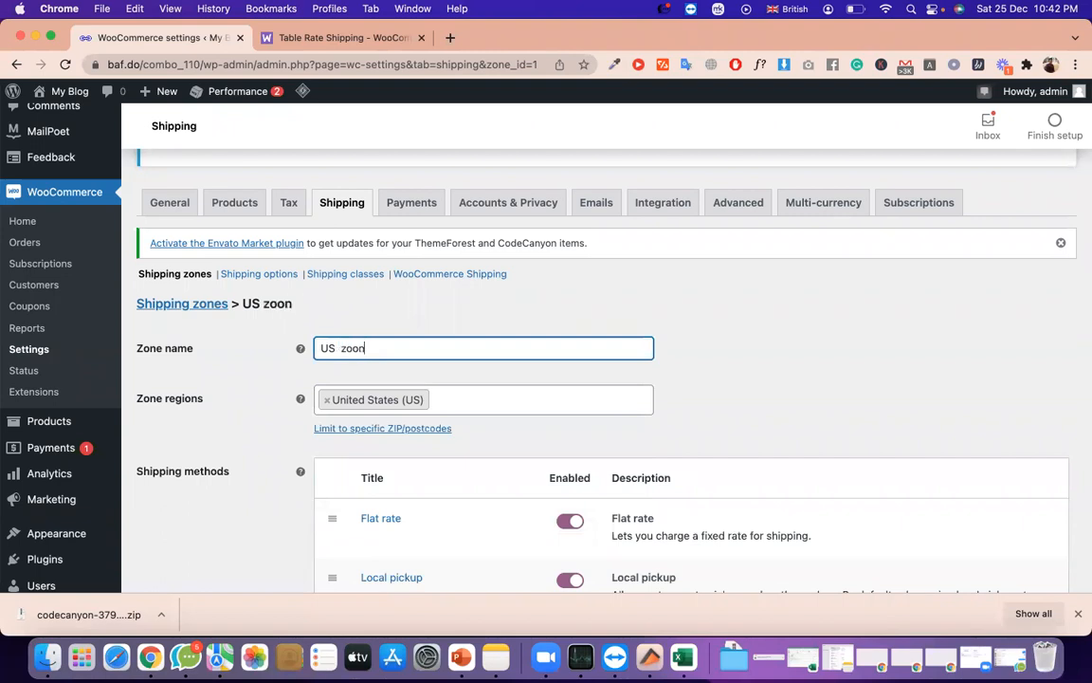
key("BackSpace")
key("BackSpace")
type("ne")
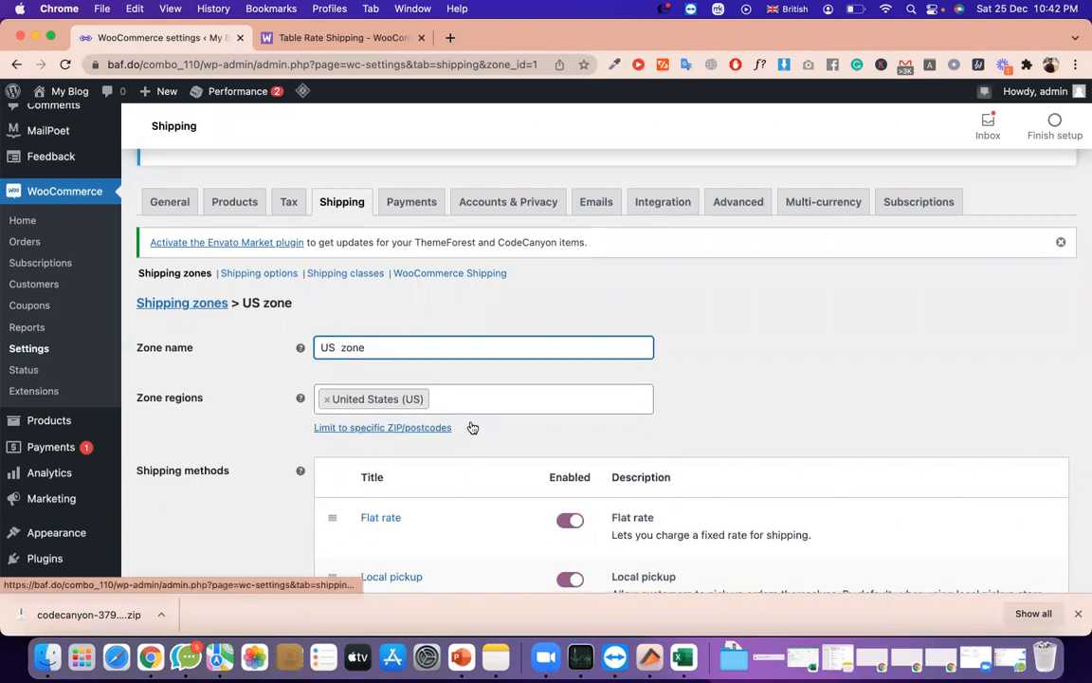
Add Table Rate as a shipping method to the US zone
scroll(470, 427, "down", 3)
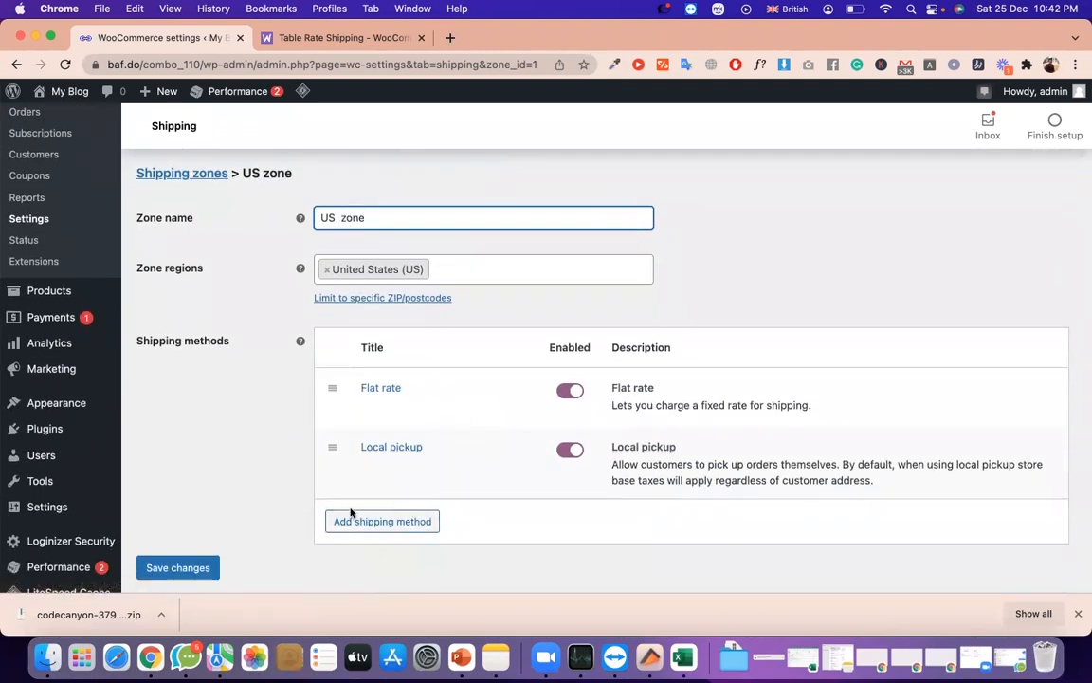
left_click(365, 525)
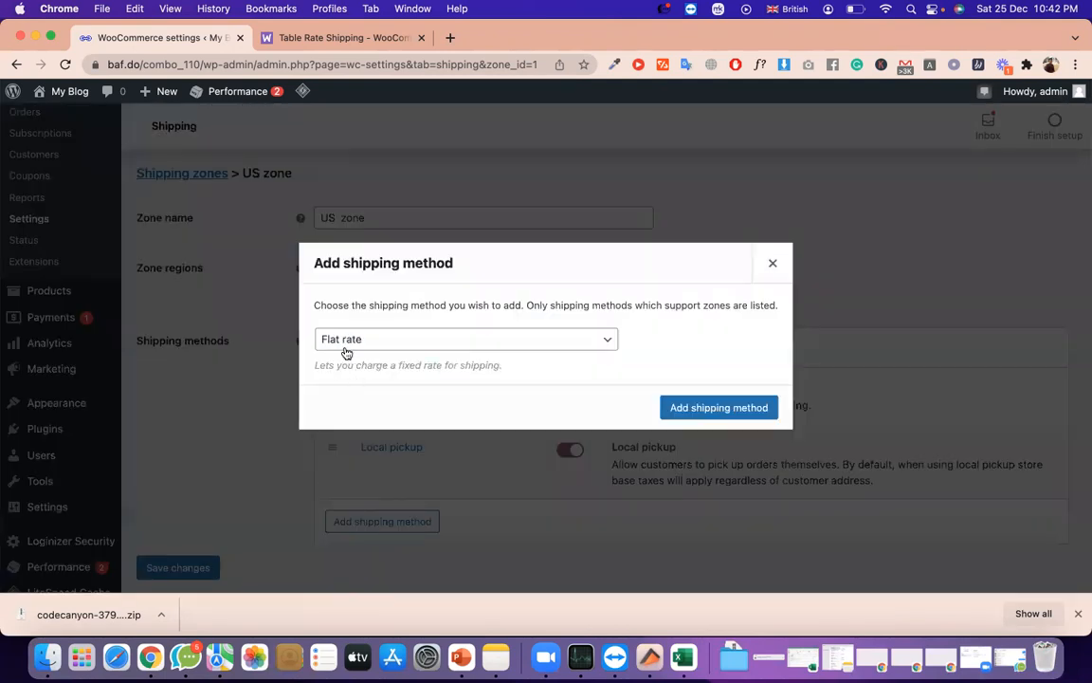
left_click(346, 348)
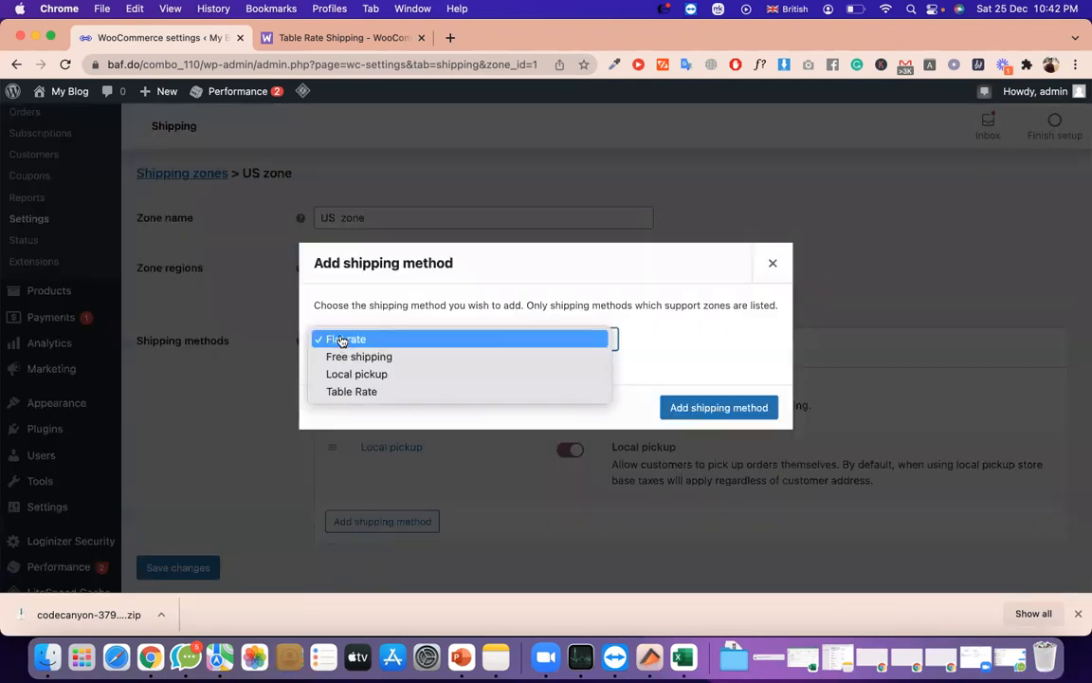
left_click(347, 339)
left_click(349, 340)
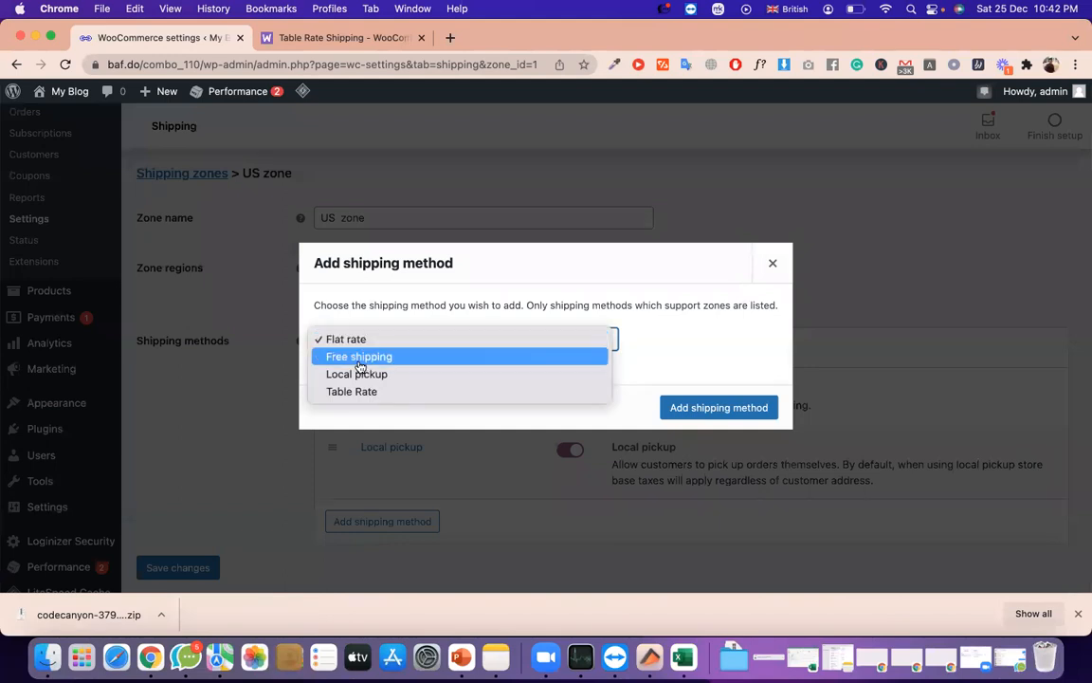
left_click(406, 392)
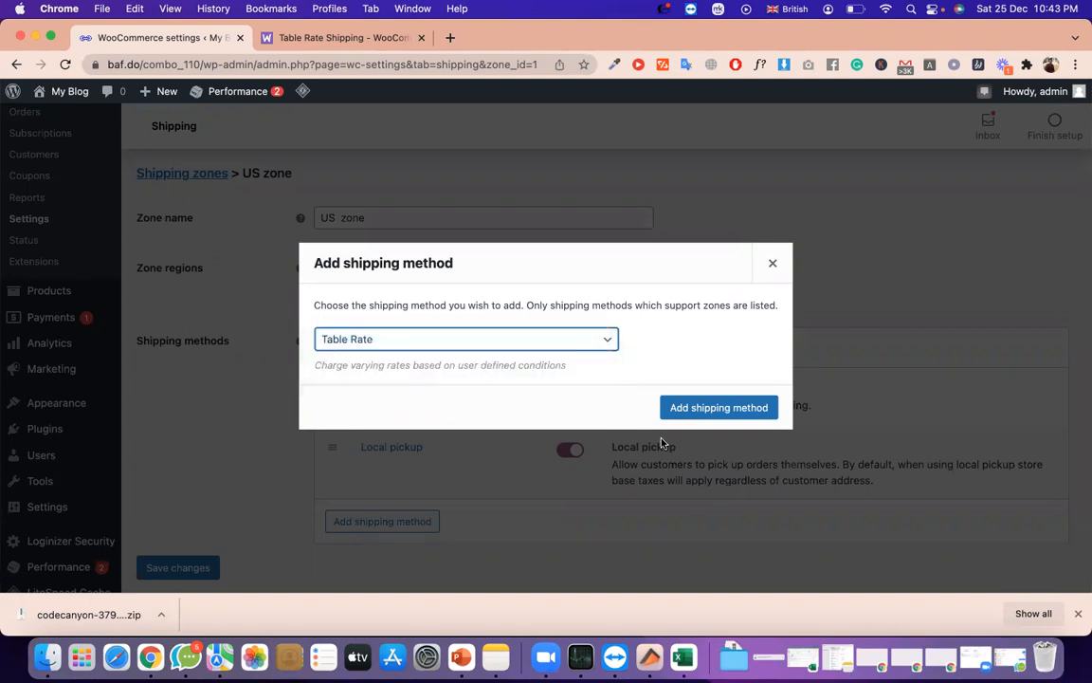
left_click(713, 414)
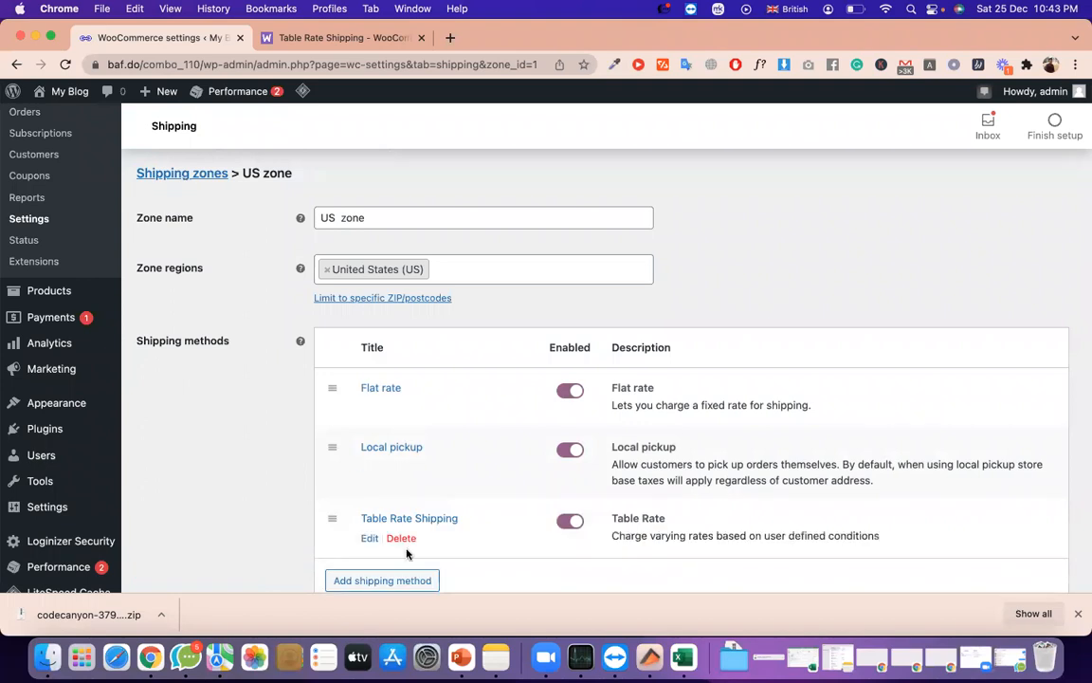
Open the zone's Table Rate Shipping method for editing, reload its settings page, and expand General Settings
left_click(369, 538)
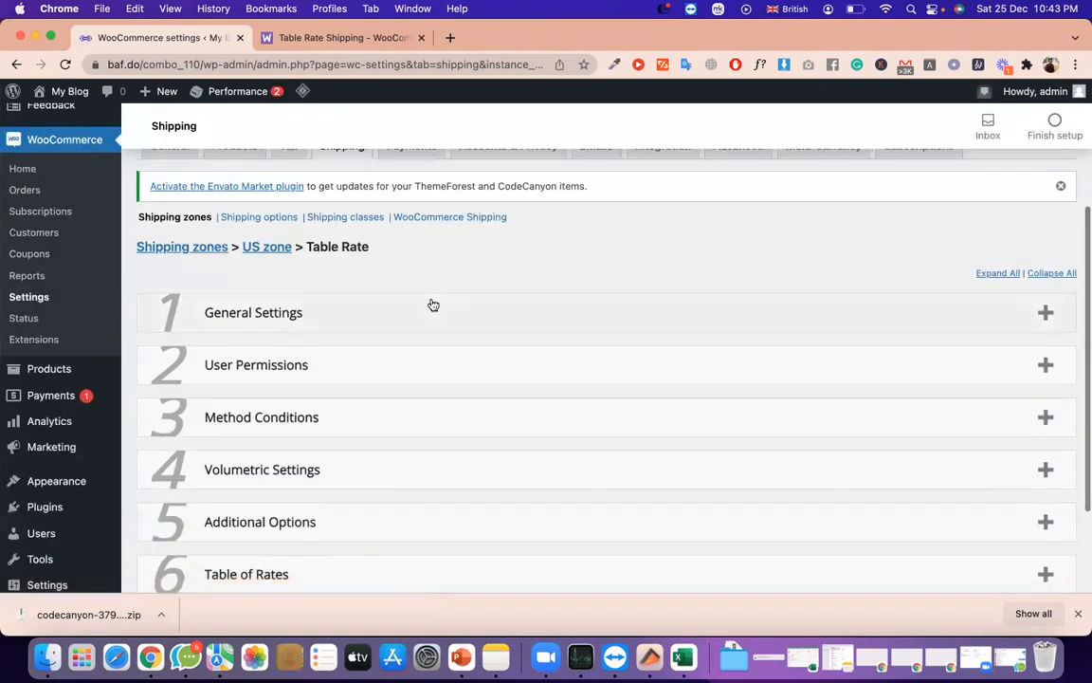
scroll(431, 305, "down", 1)
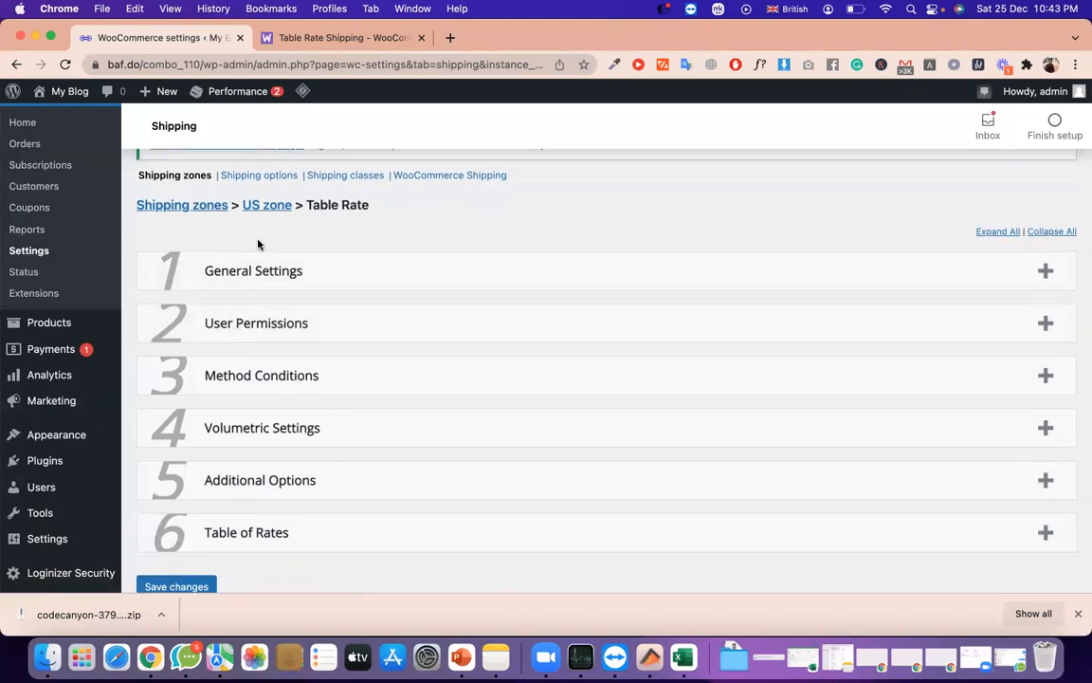
left_click(65, 65)
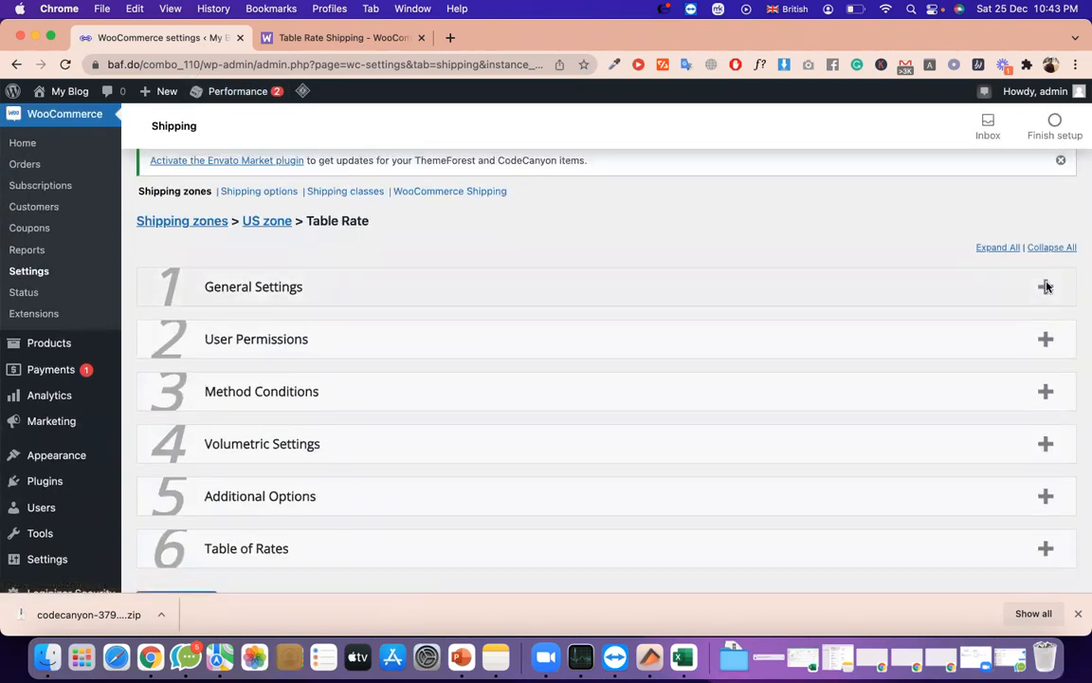
left_click(1047, 286)
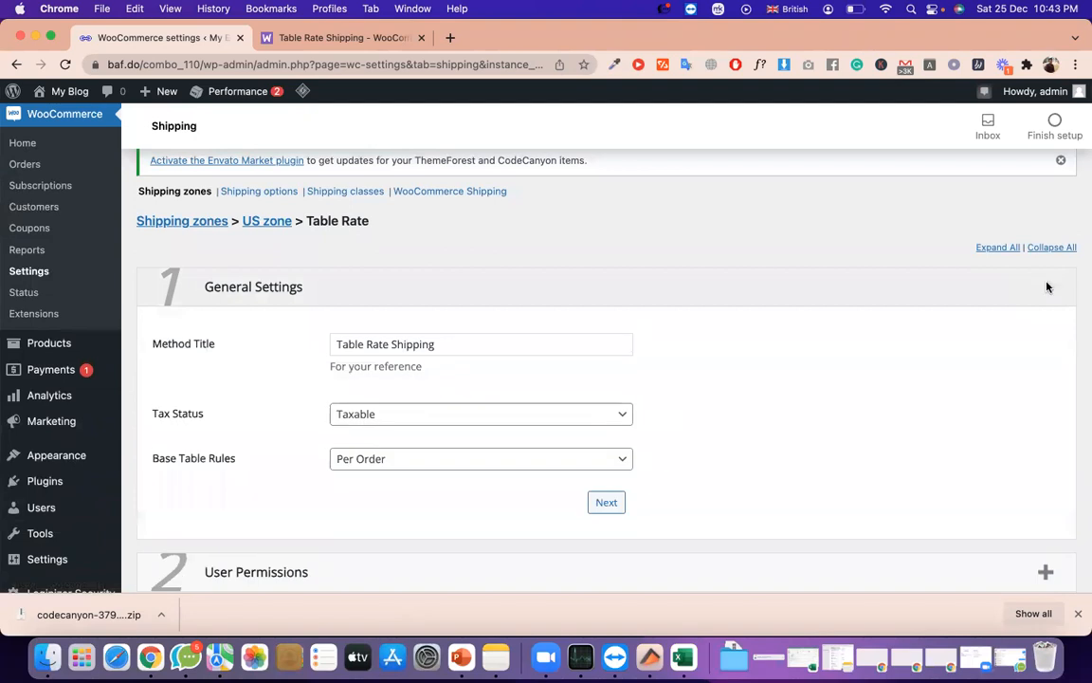
triple_click(434, 348)
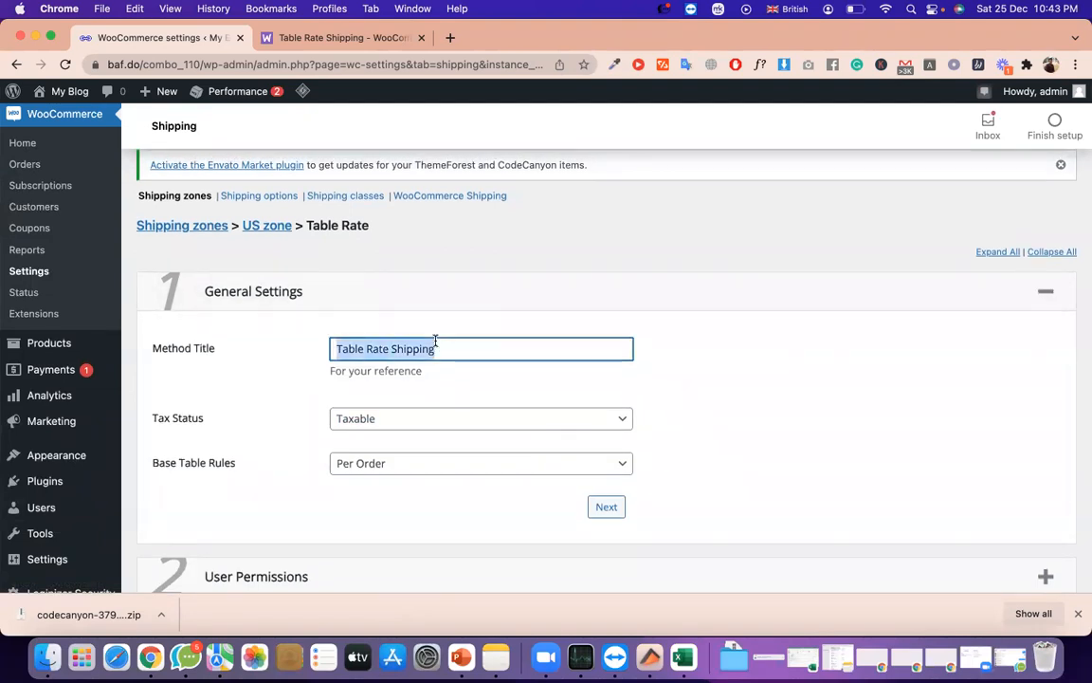
scroll(461, 393, "down", 1)
Try None as the Table Rate method's tax status and set it back to Taxable
left_click(437, 392)
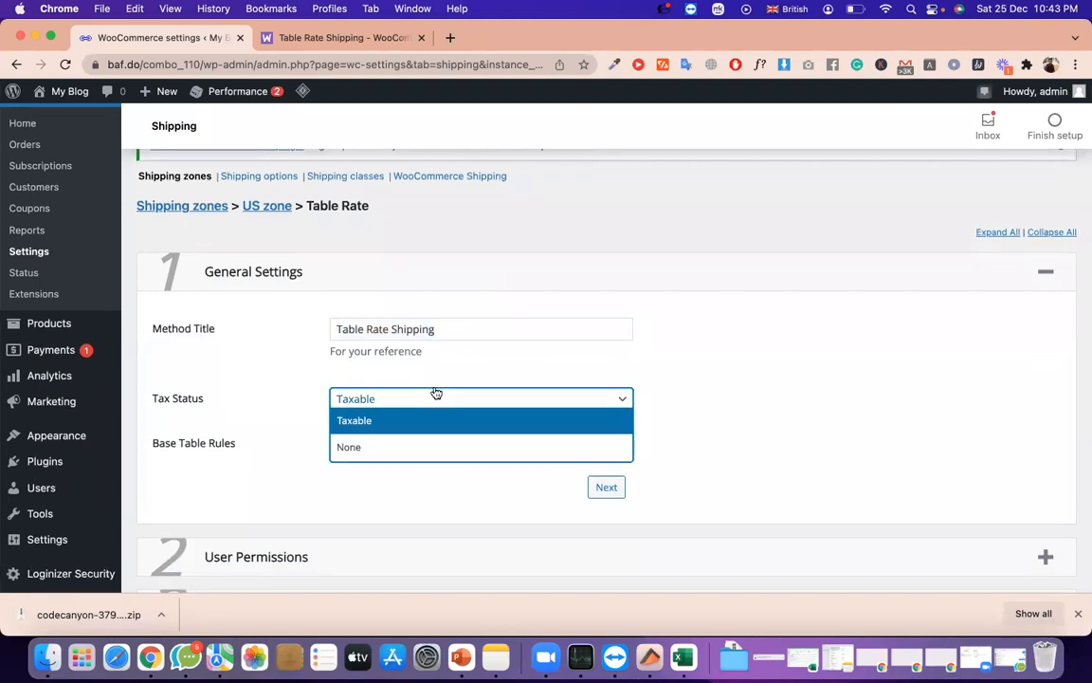
left_click(434, 451)
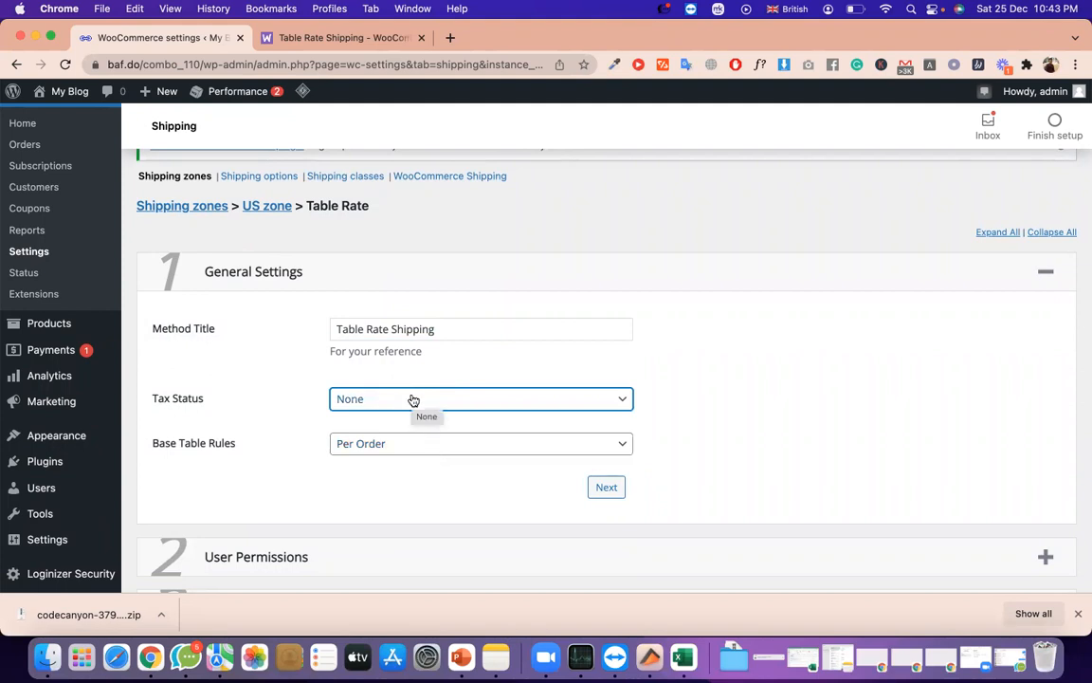
left_click(413, 400)
left_click(420, 418)
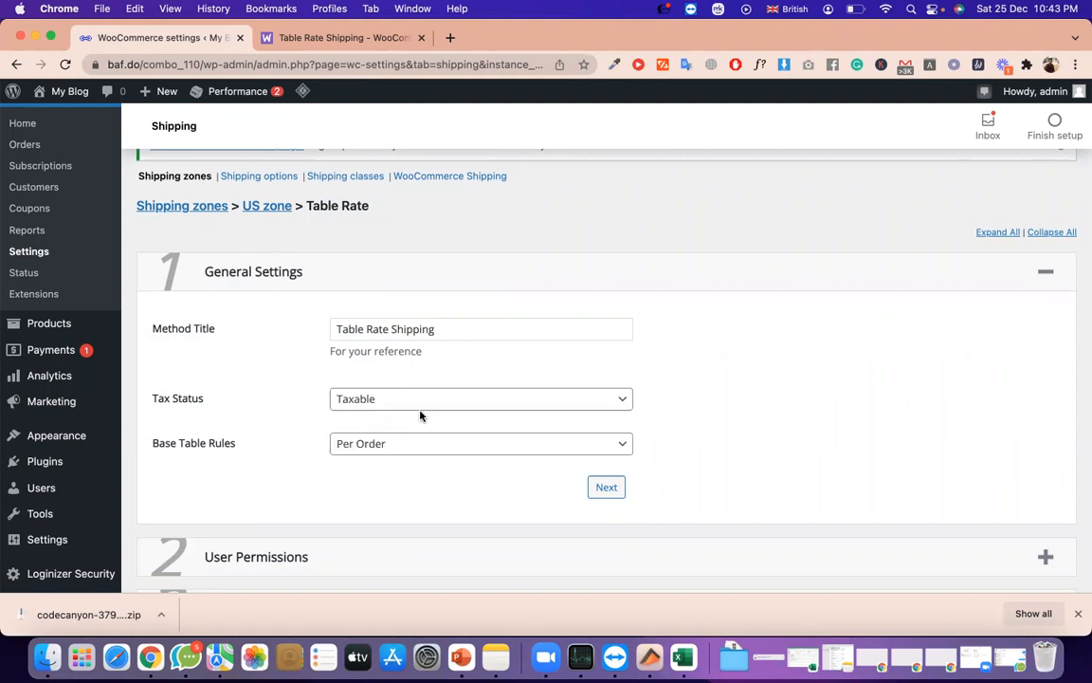
Set the Table Rate method's tax status to None
left_click(404, 398)
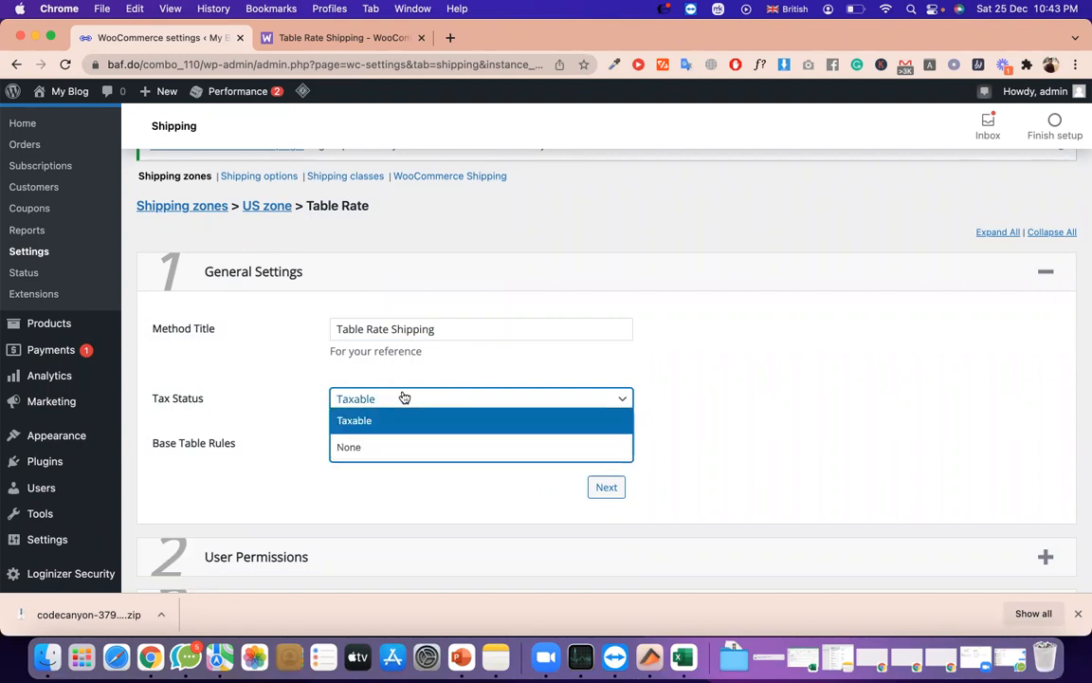
left_click(414, 447)
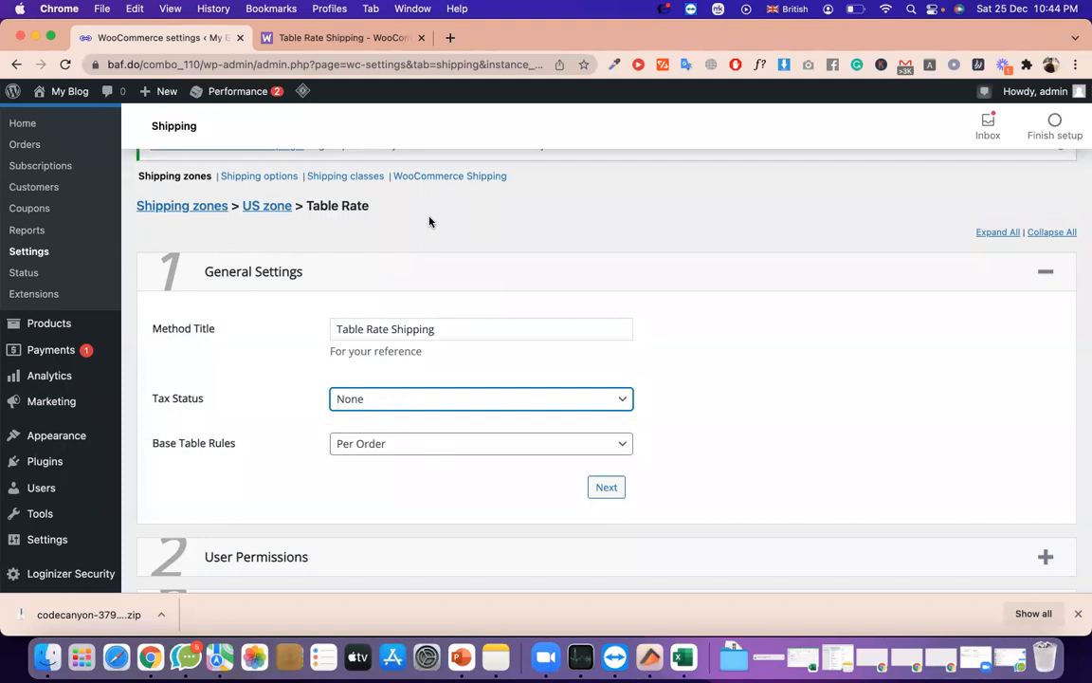
triple_click(352, 200)
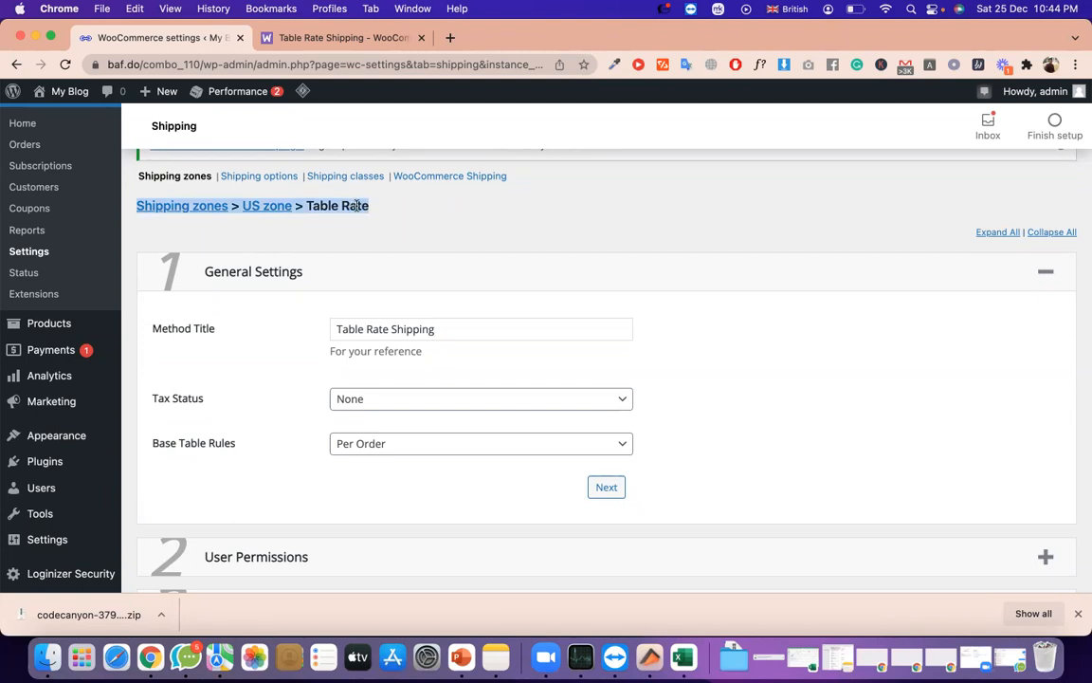
left_click(378, 406)
left_click(382, 427)
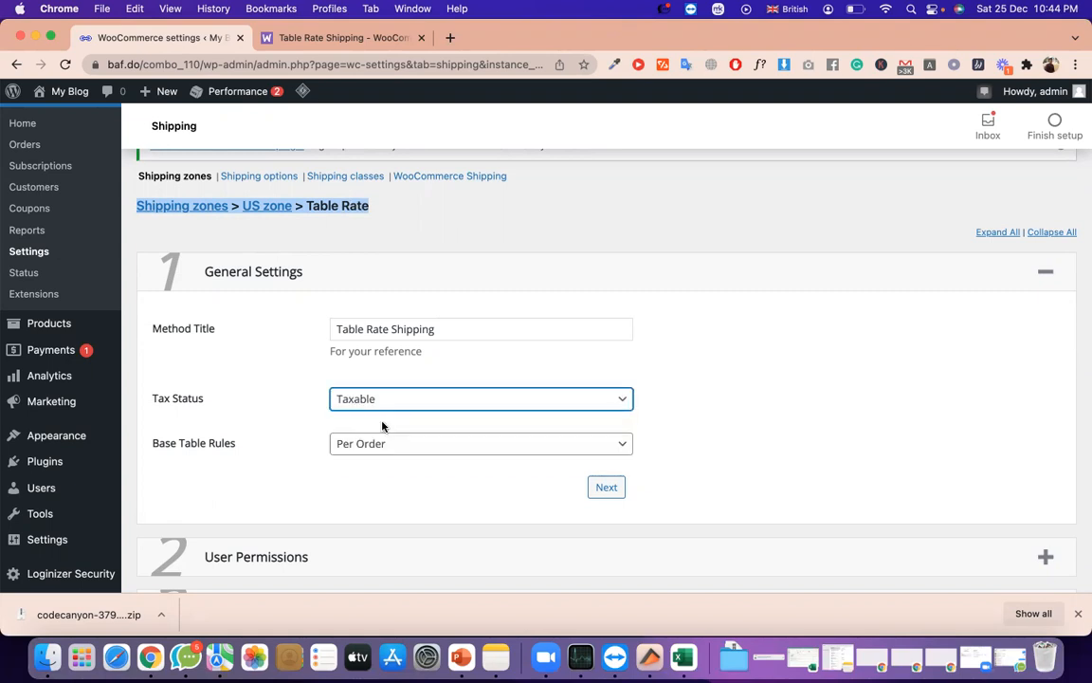
left_click(368, 407)
left_click(390, 449)
Review the choices offered for Base Table Rules in General Settings without changing the selection
left_click(472, 453)
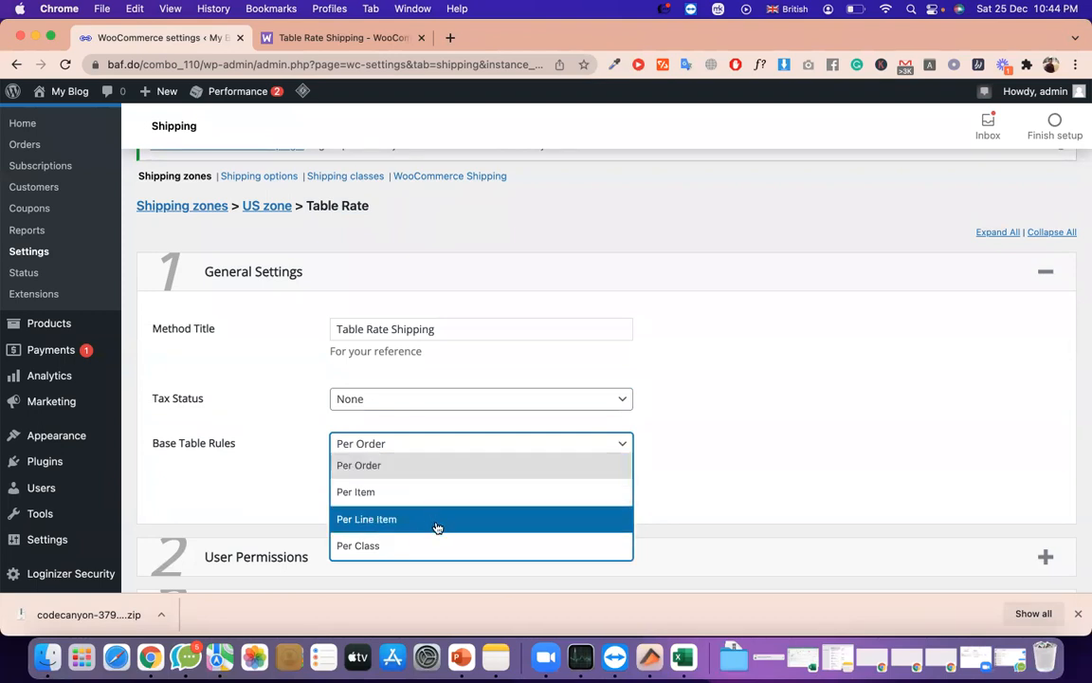
left_click(234, 458)
scroll(432, 425, "down", 2)
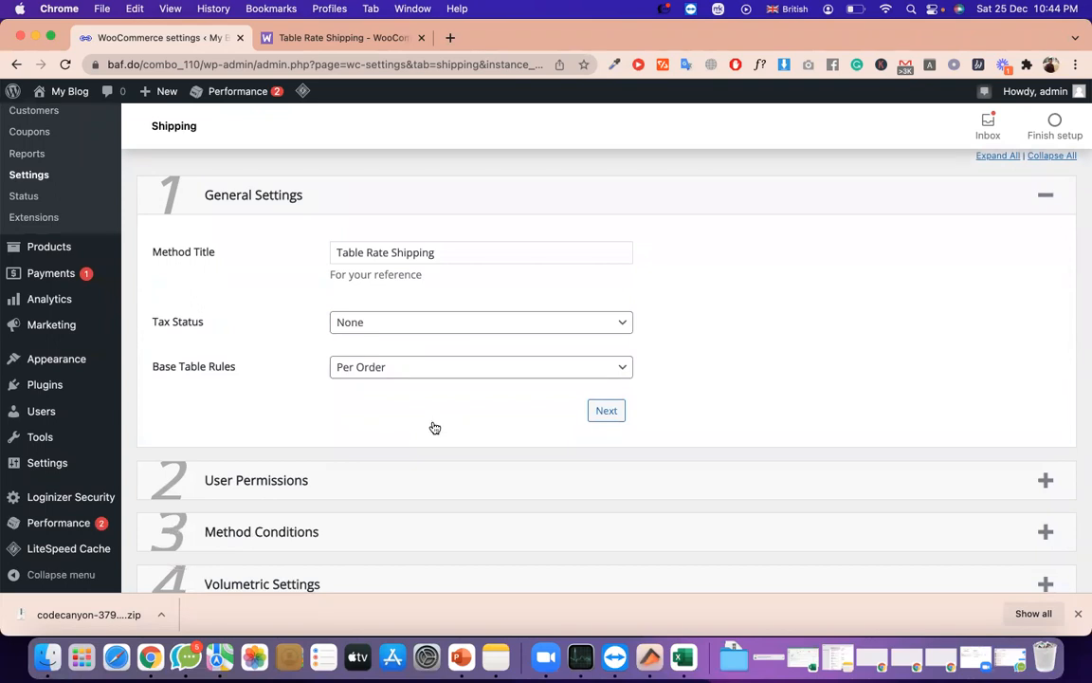
left_click(396, 368)
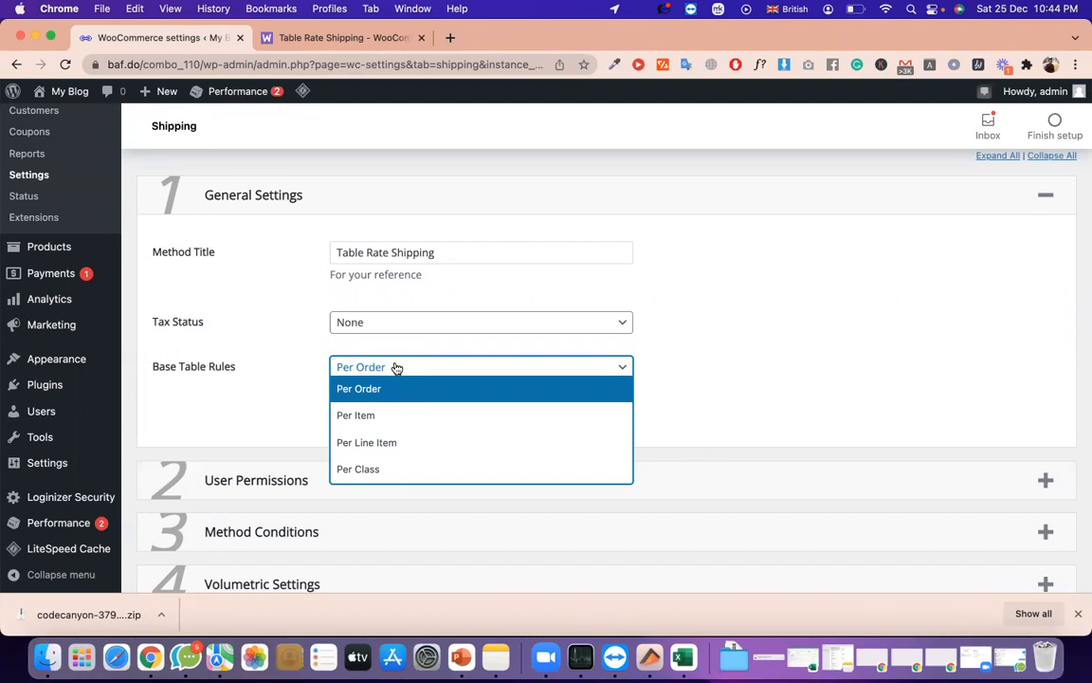
left_click(905, 399)
Expand the User Permissions section and open the WooCommerce Shipping settings in a separate browser tab
scroll(1005, 401, "down", 2)
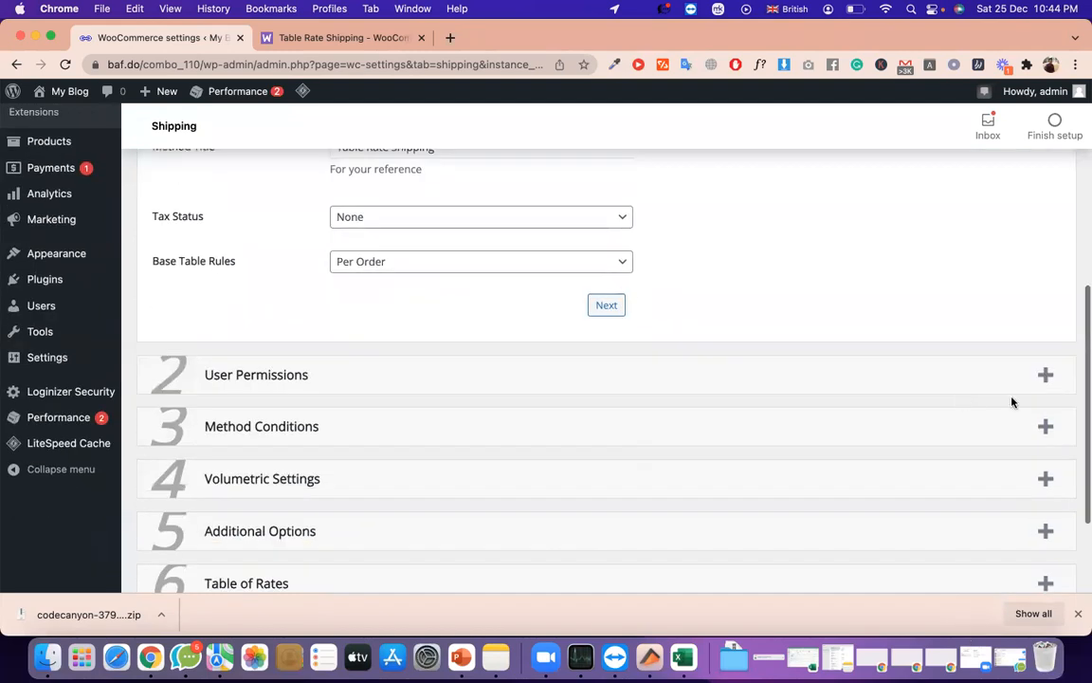
left_click(1045, 374)
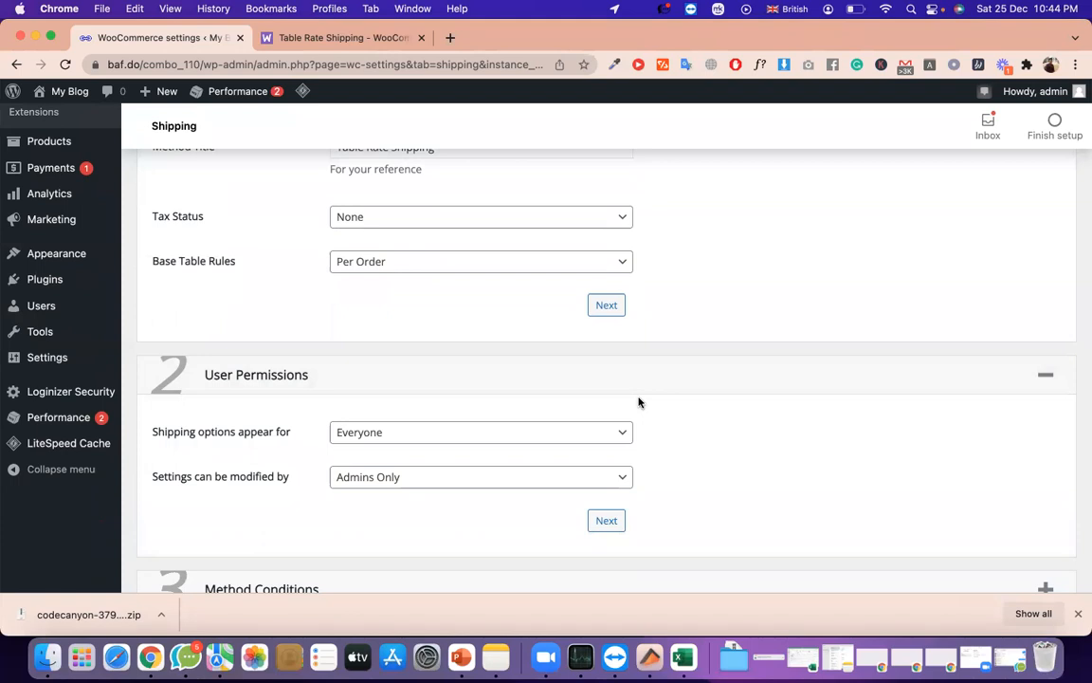
scroll(639, 402, "up", 3)
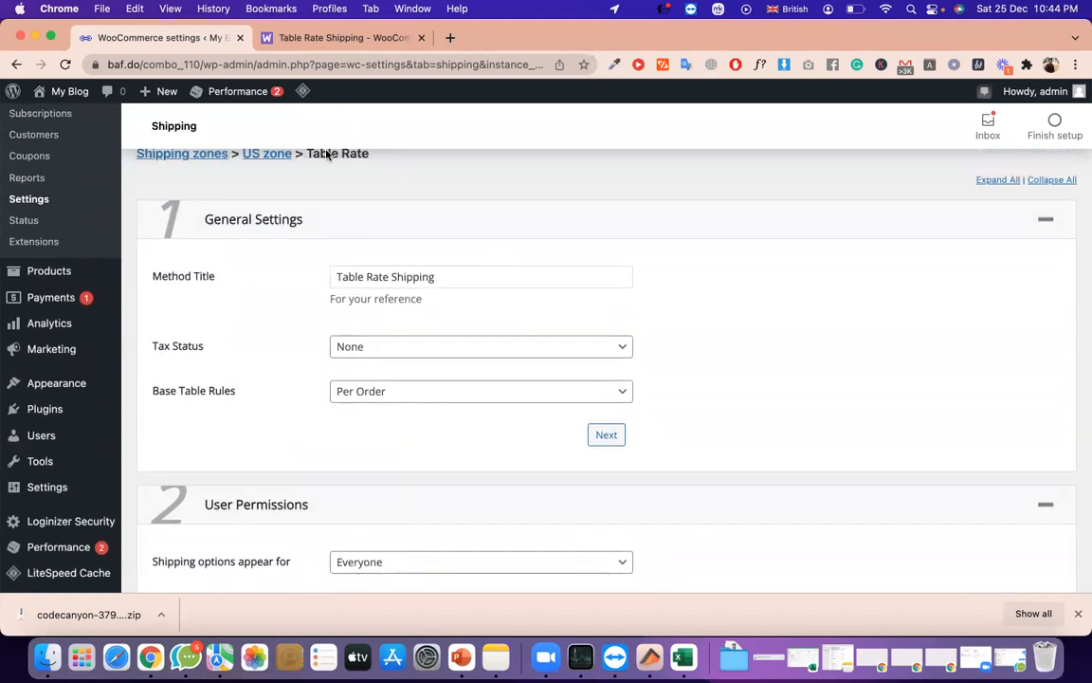
scroll(328, 185, "up", 3)
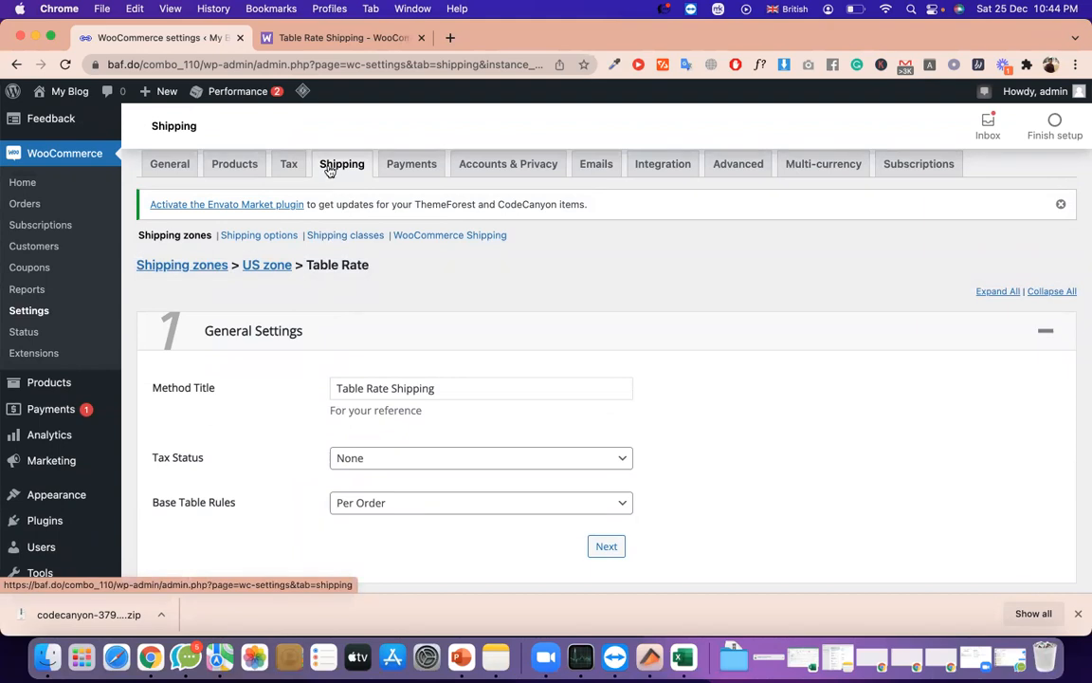
right_click(329, 170)
left_click(361, 174)
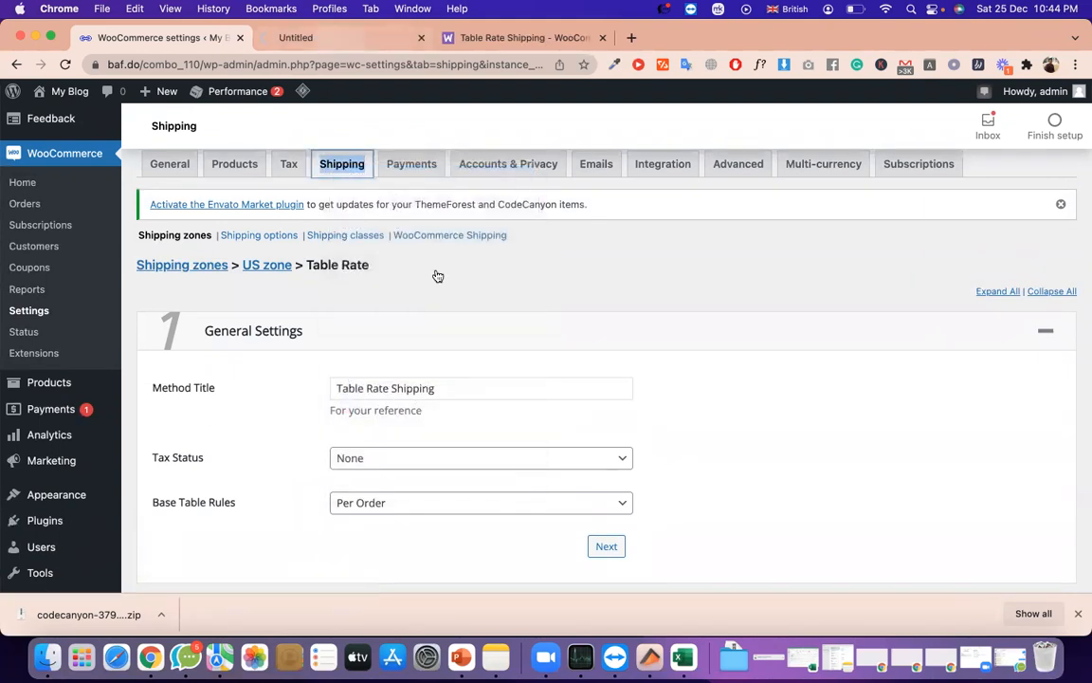
Set User Permissions so shipping options appear for Everyone and settings can be modified by Admins Only
scroll(472, 273, "down", 3)
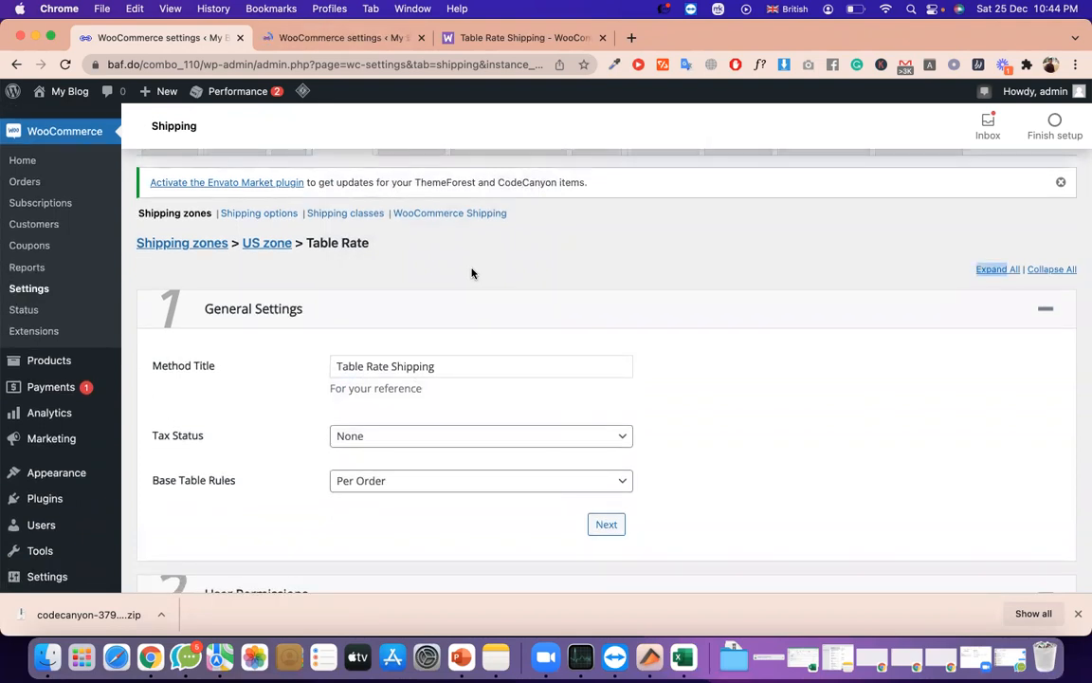
scroll(569, 474, "down", 3)
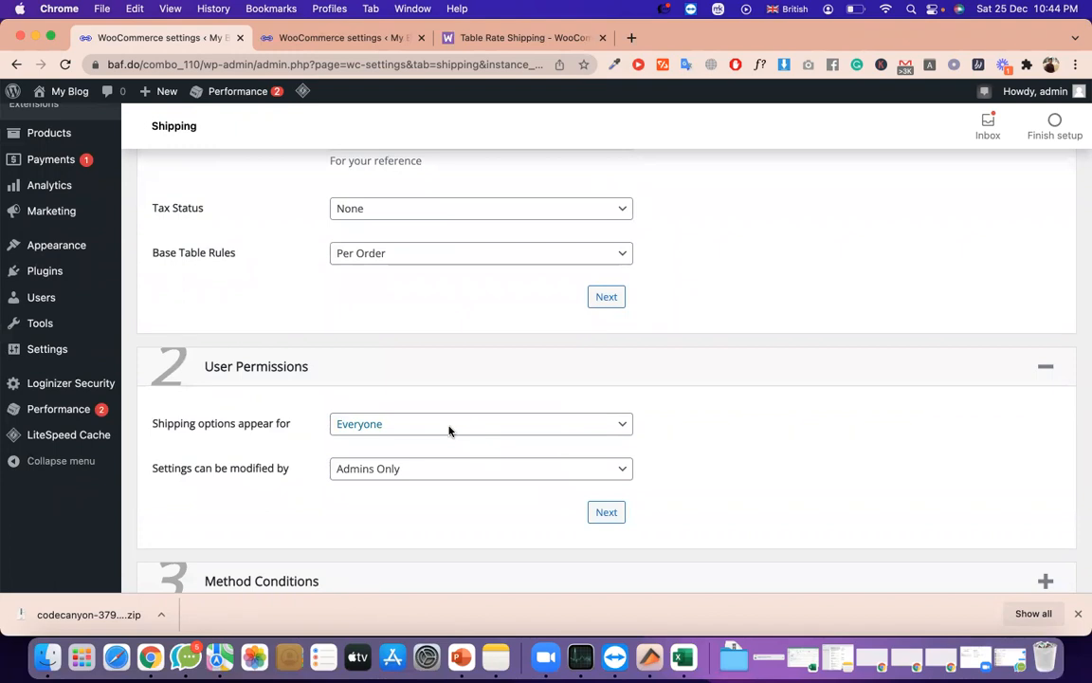
left_click(362, 432)
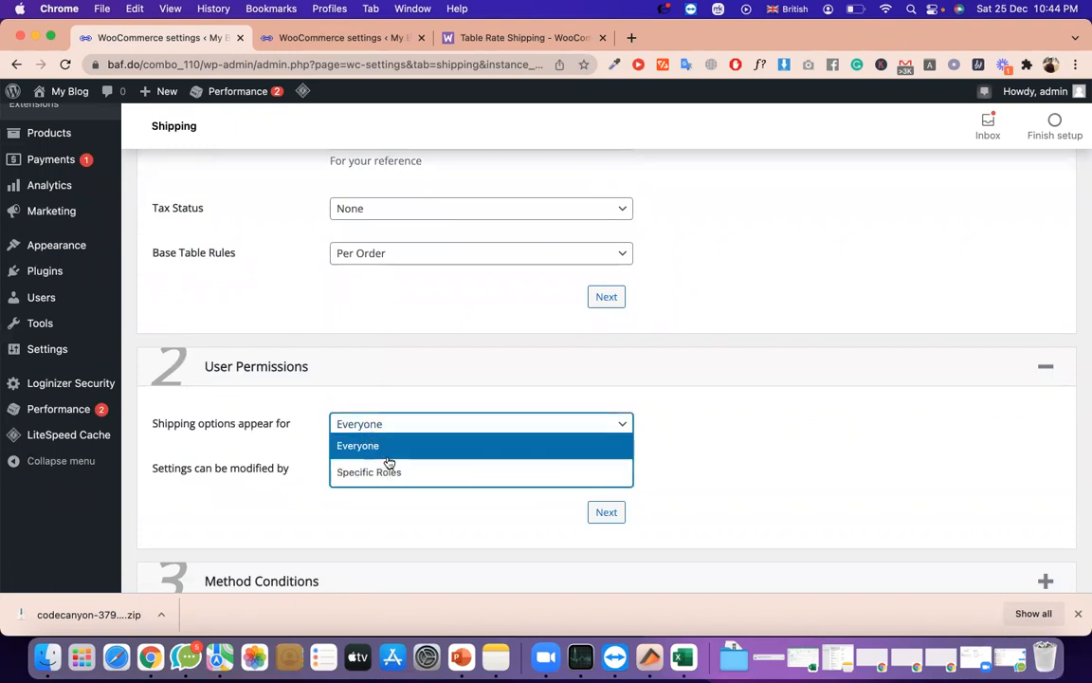
left_click(385, 464)
left_click(386, 428)
left_click(386, 429)
left_click(385, 430)
left_click(387, 445)
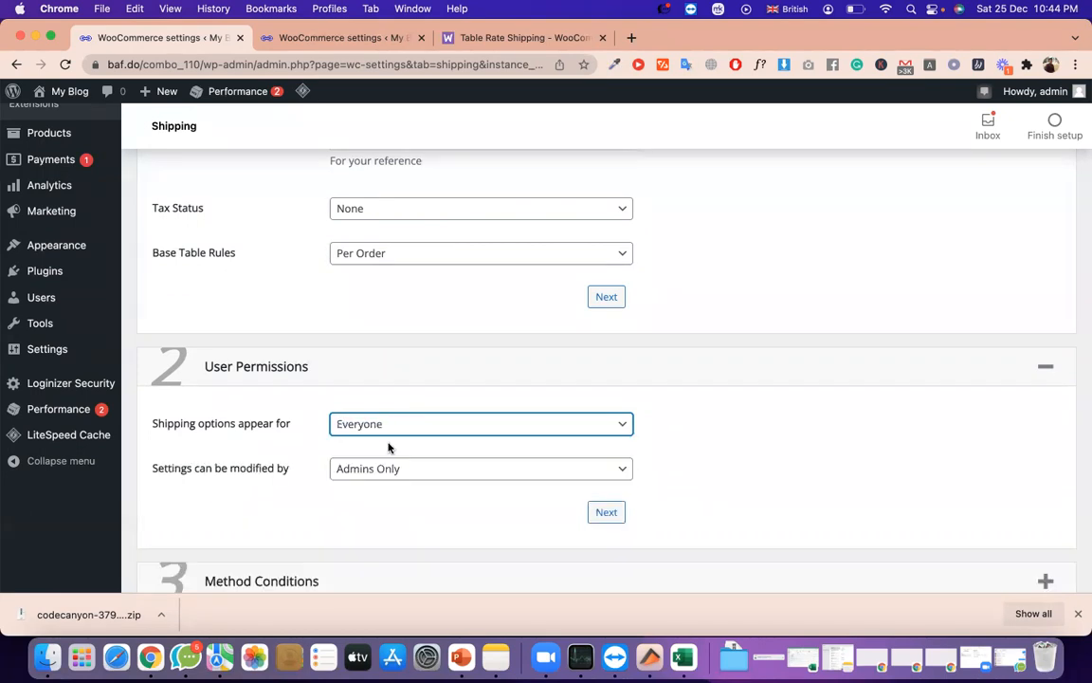
scroll(384, 447, "down", 5)
left_click(399, 271)
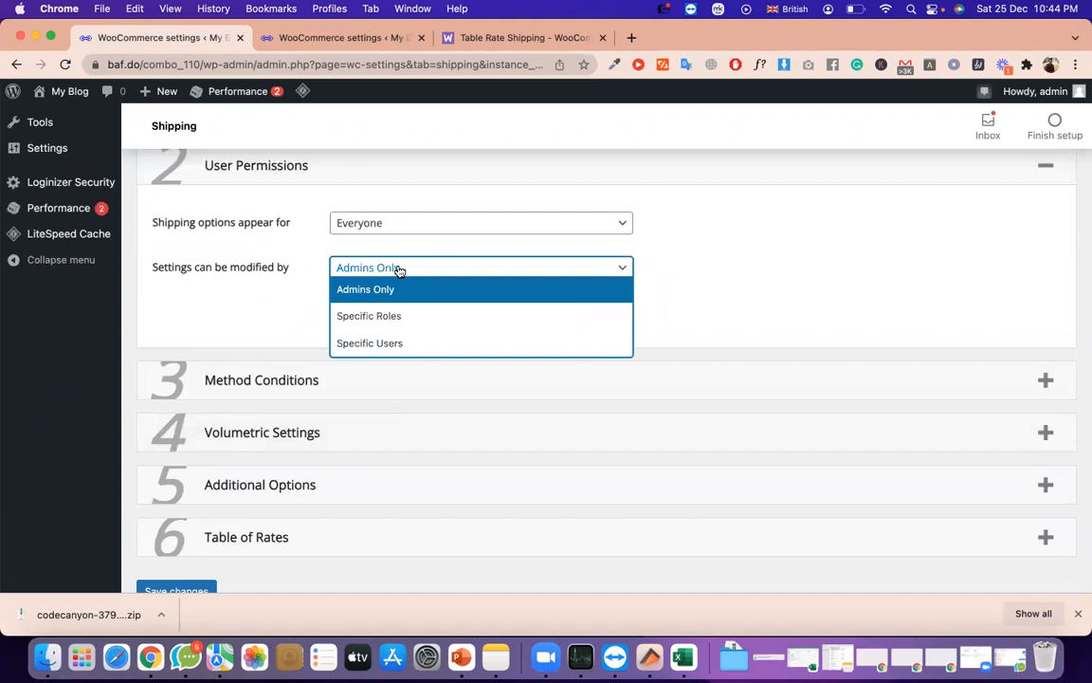
left_click(422, 288)
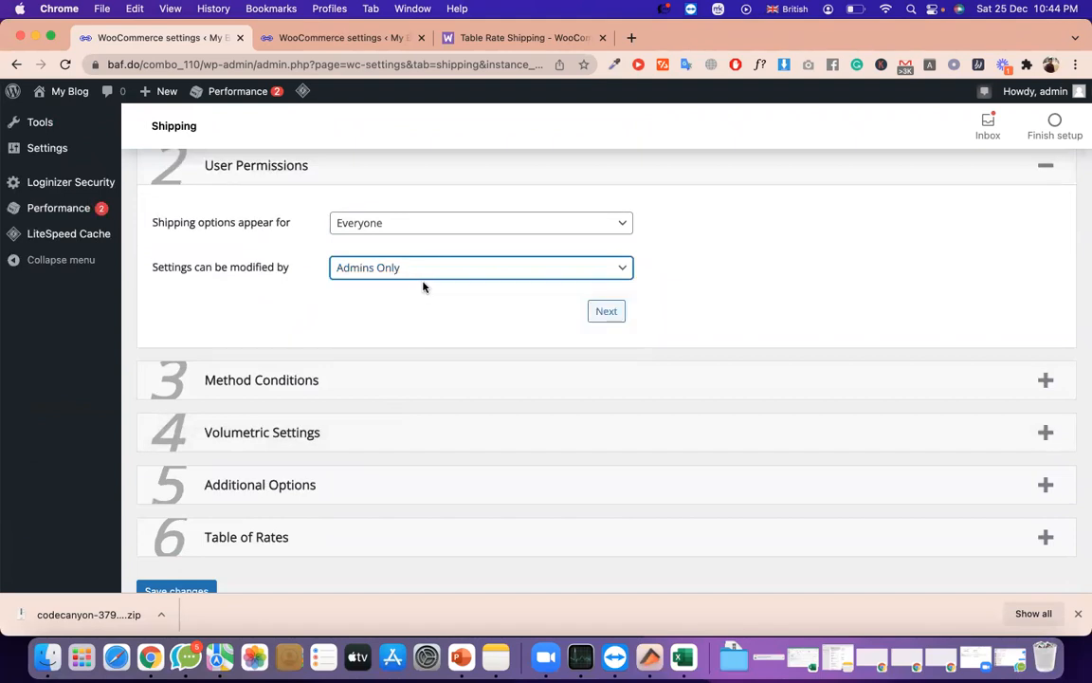
Expand Method Conditions, add a condition, and review its condition types while keeping Subtotal
scroll(380, 289, "down", 2)
left_click(361, 284)
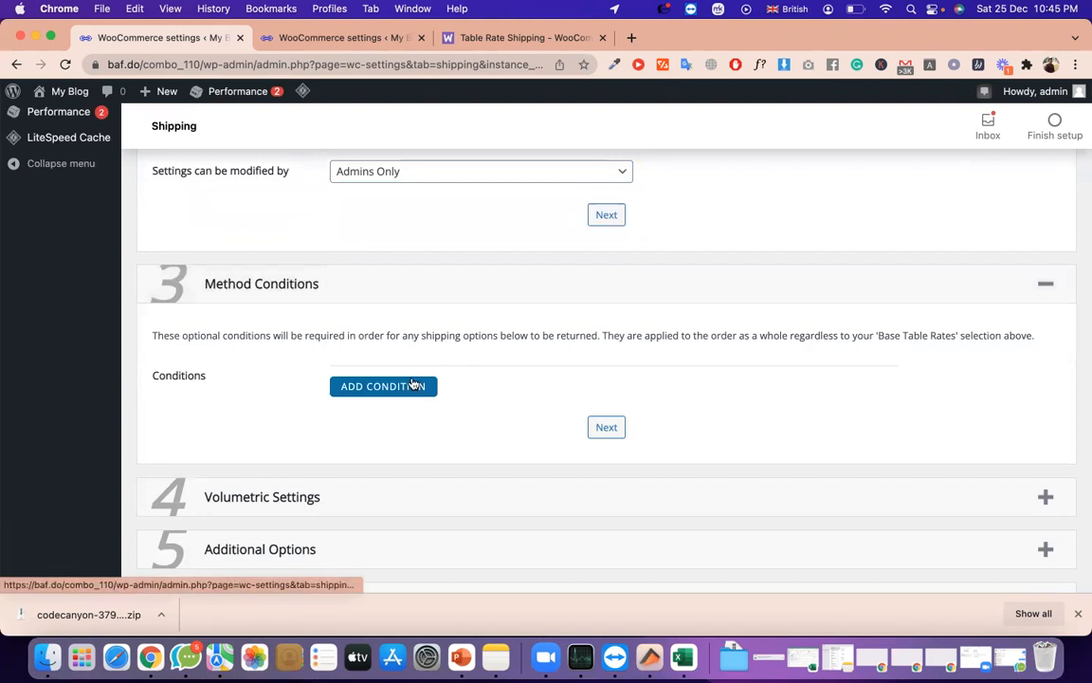
scroll(412, 382, "down", 1)
left_click(403, 376)
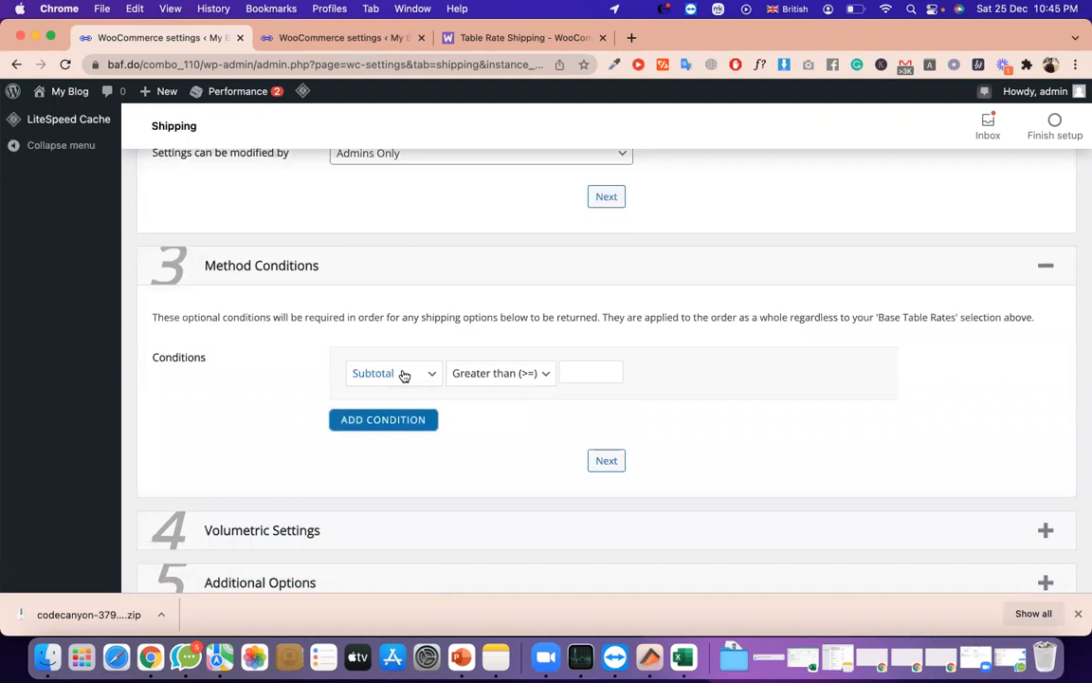
left_click(403, 373)
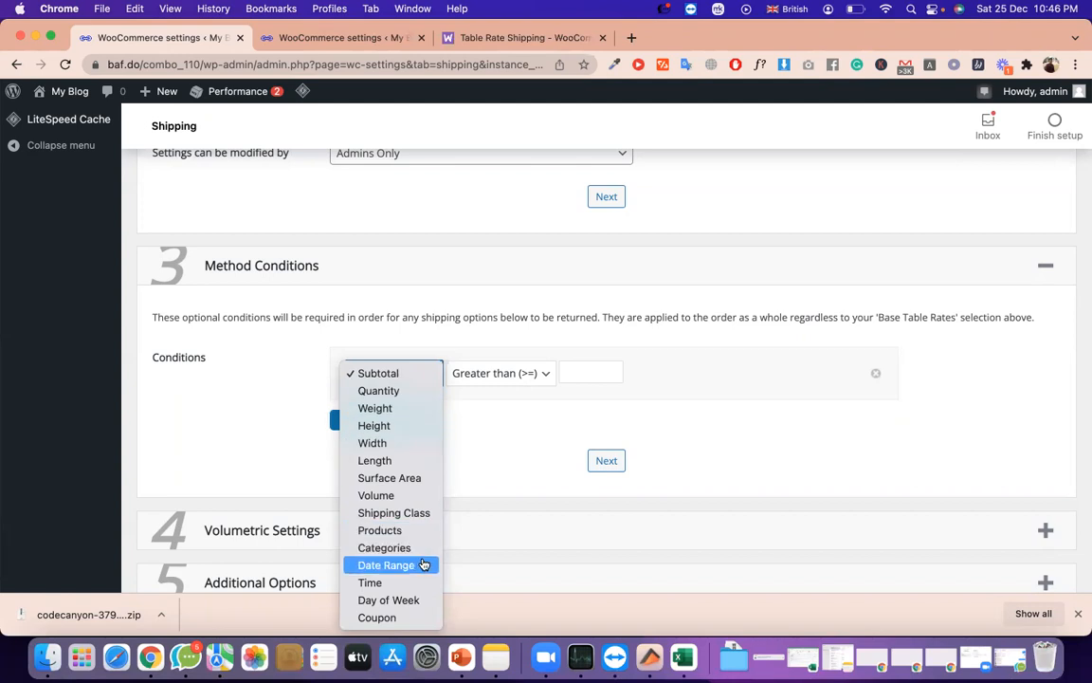
left_click(517, 448)
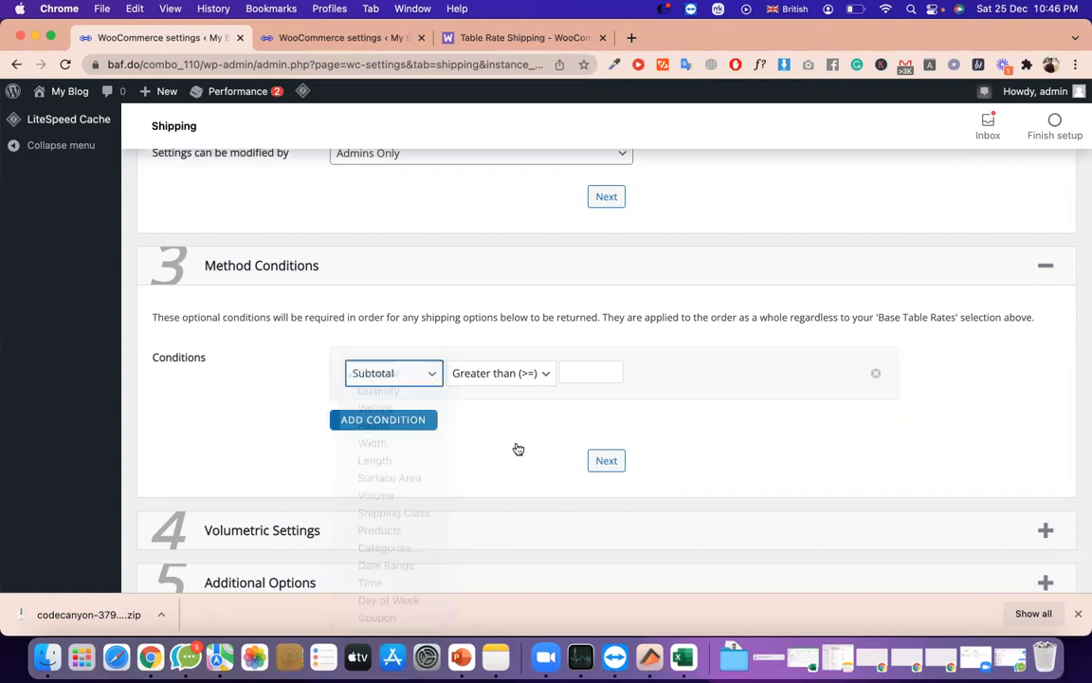
Set the Subtotal condition to Less than (<=) 100
left_click(508, 376)
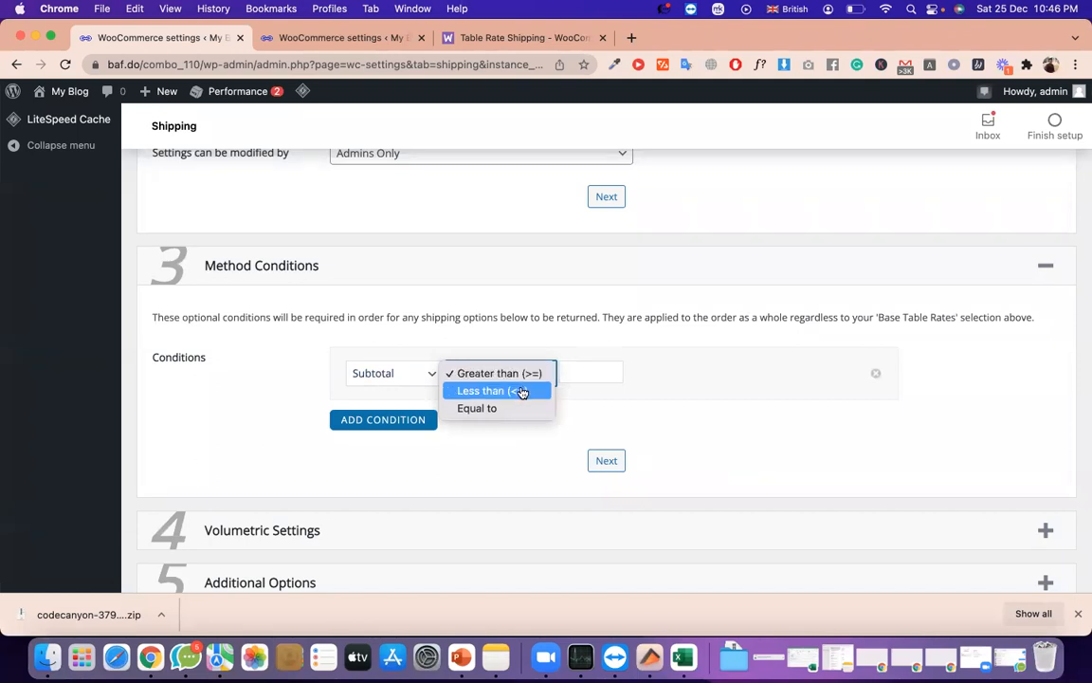
left_click(504, 379)
left_click(504, 381)
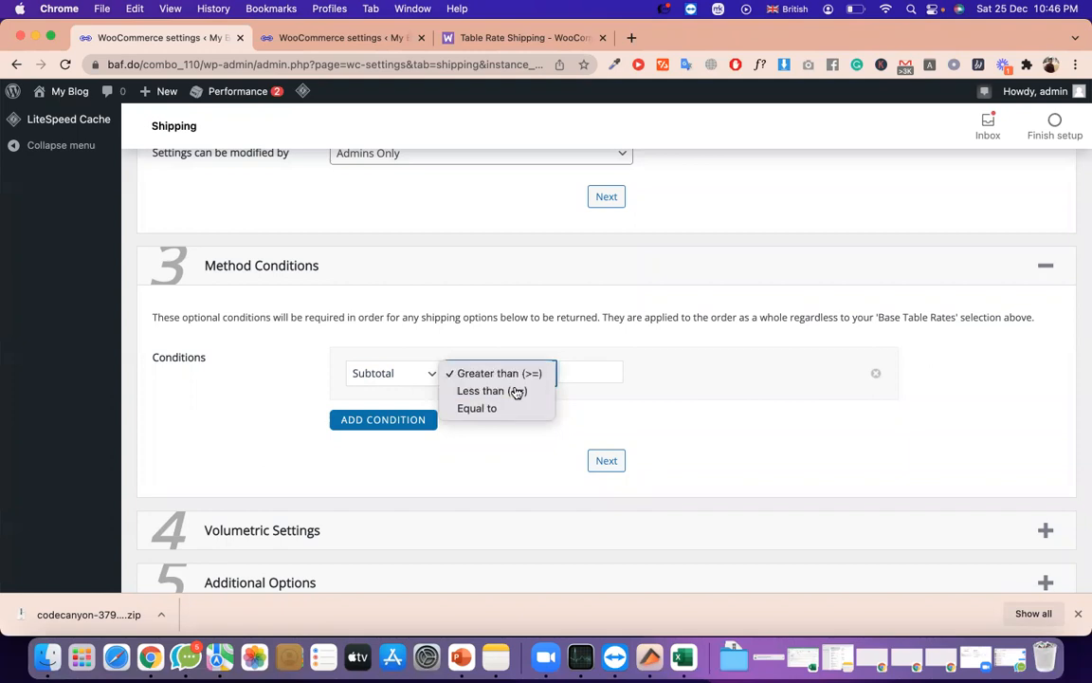
left_click(517, 392)
left_click(582, 376)
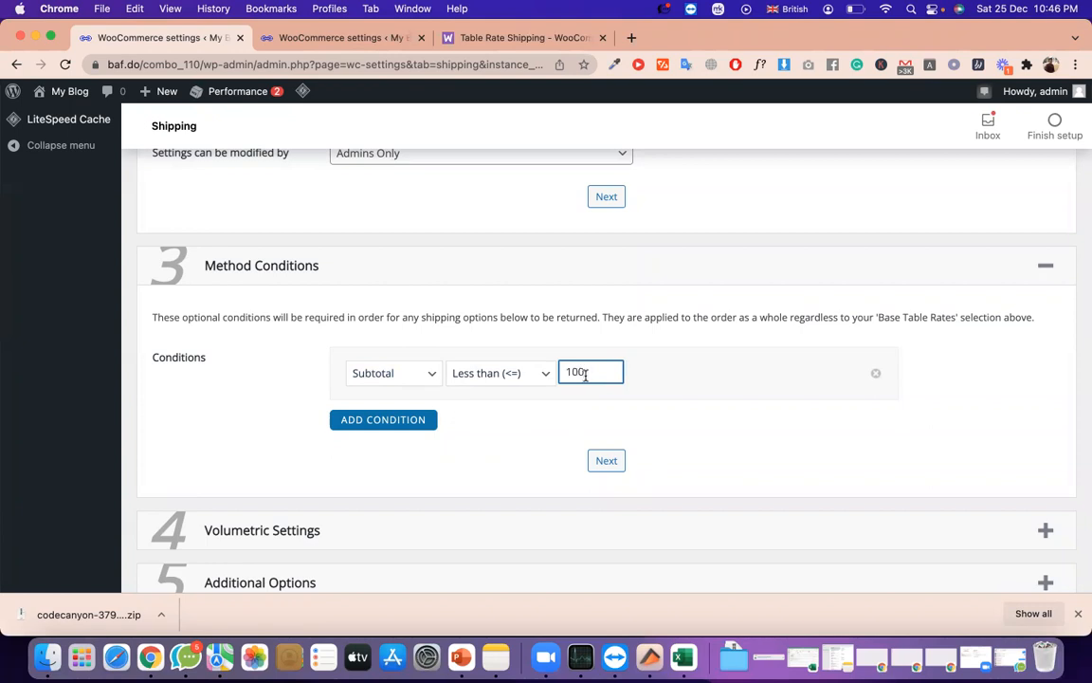
Proceed to Volumetric Settings, set the operand to Multiply, and expand Additional Options
left_click(610, 463)
left_click(471, 380)
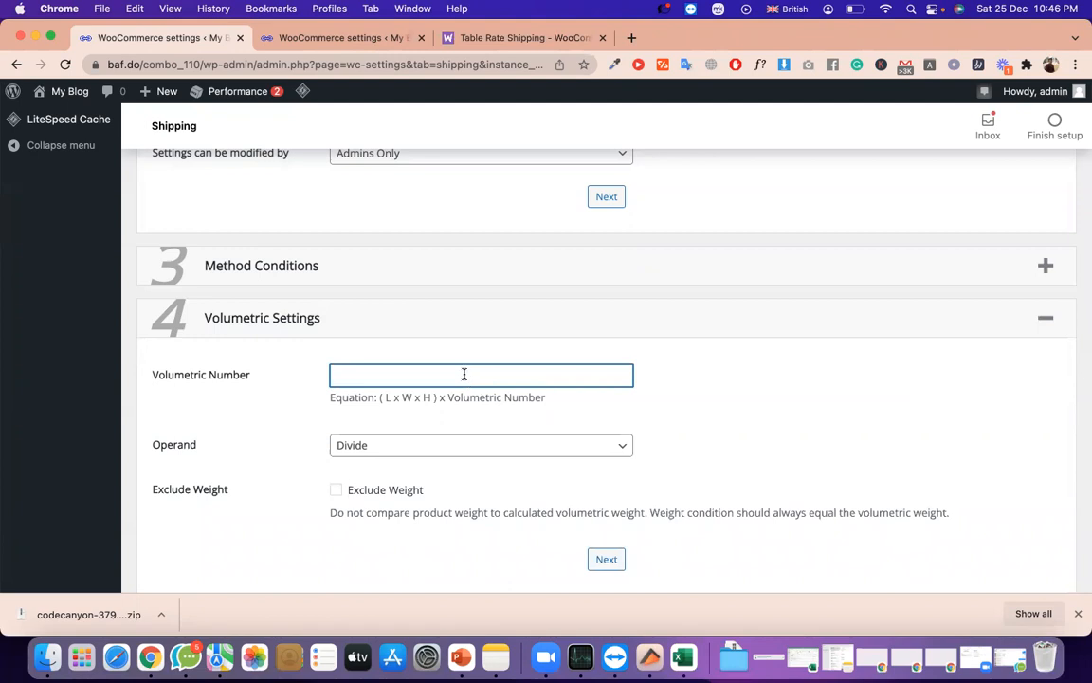
left_click(509, 445)
left_click(529, 492)
scroll(519, 481, "down", 3)
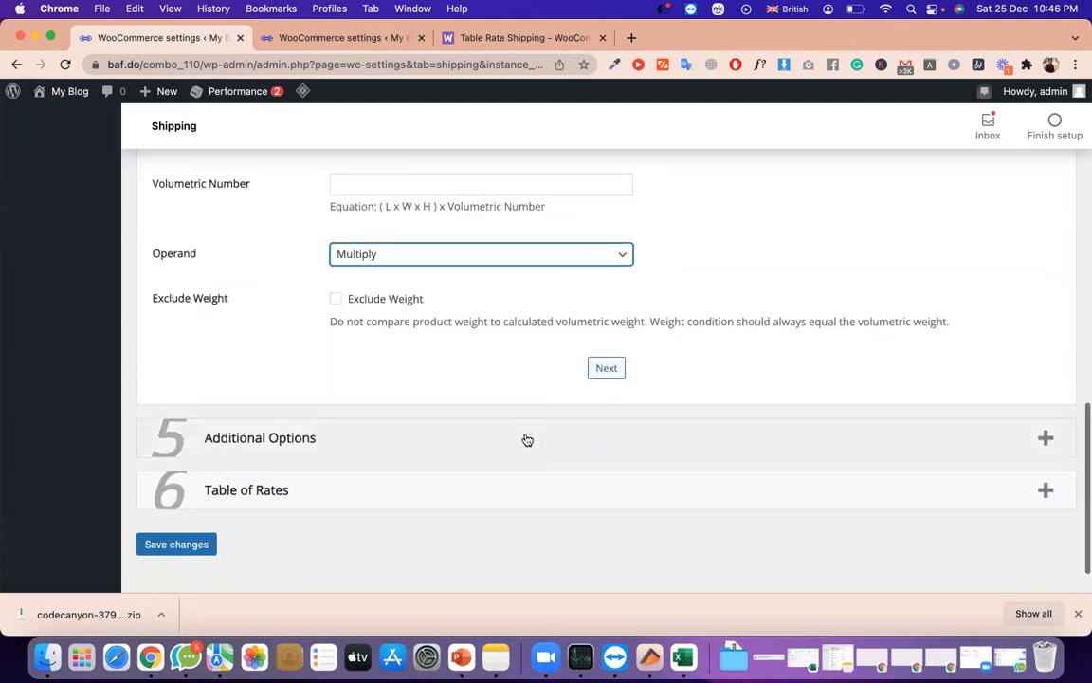
left_click(507, 436)
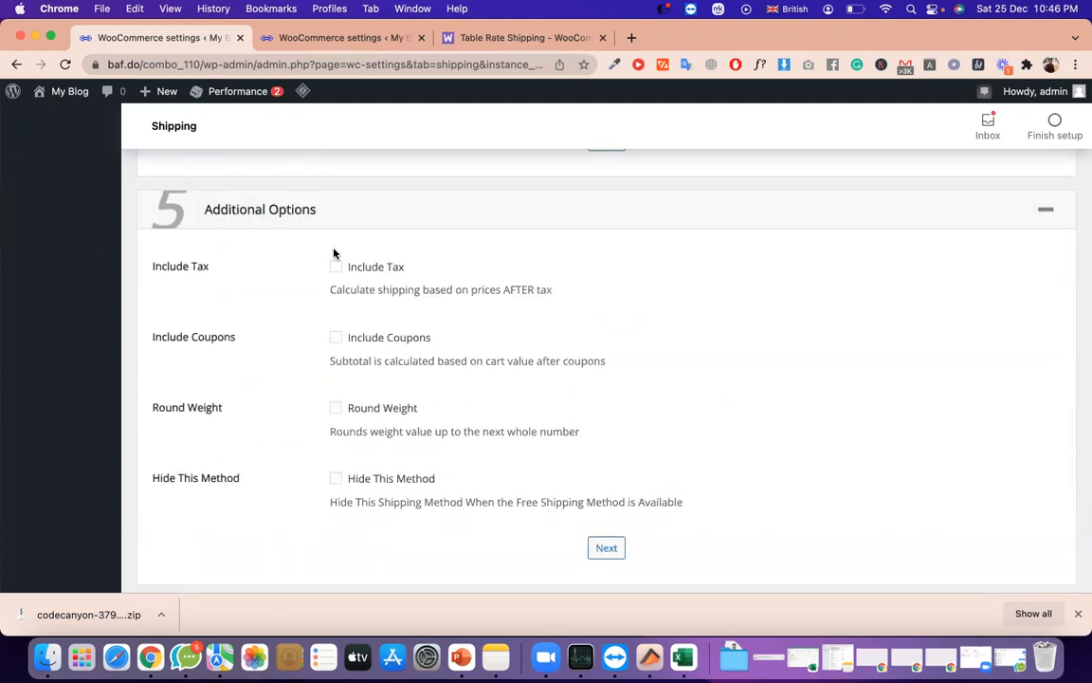
Expand Table of Rates and choose 2 as the number of shipping options given to customers
scroll(334, 248, "down", 4)
left_click(409, 444)
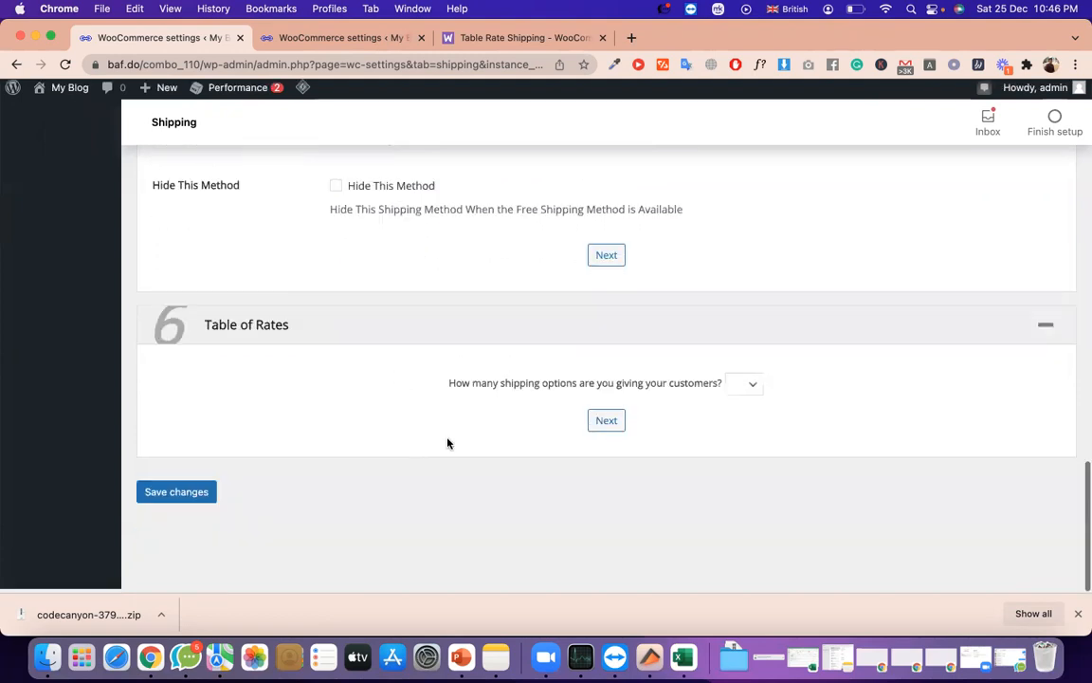
left_click(760, 388)
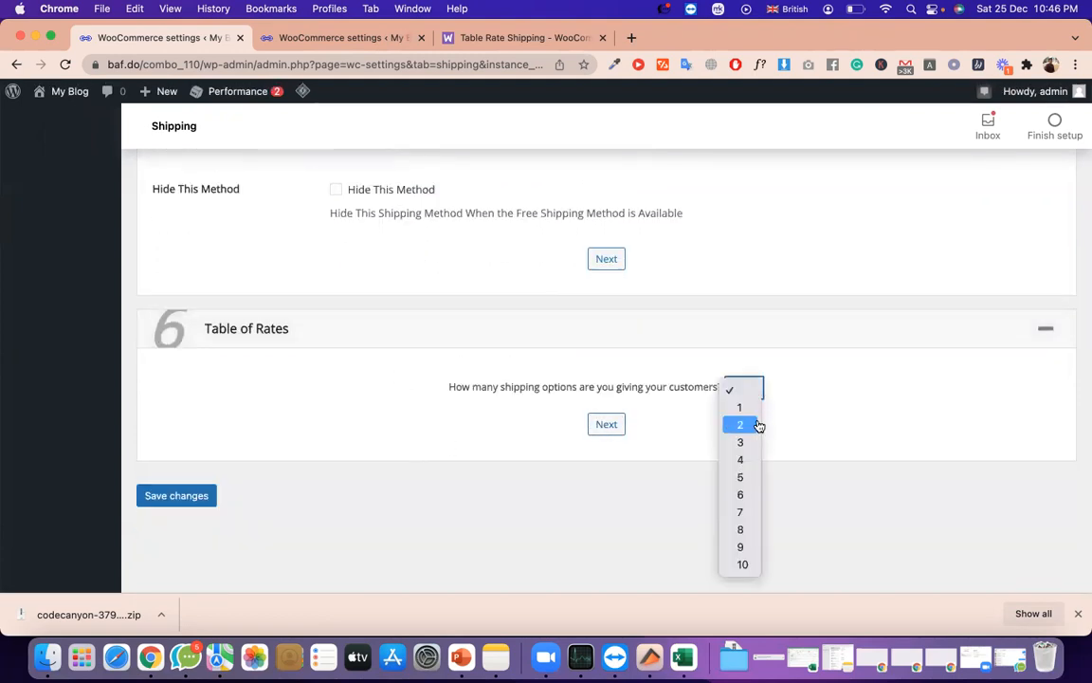
left_click(749, 424)
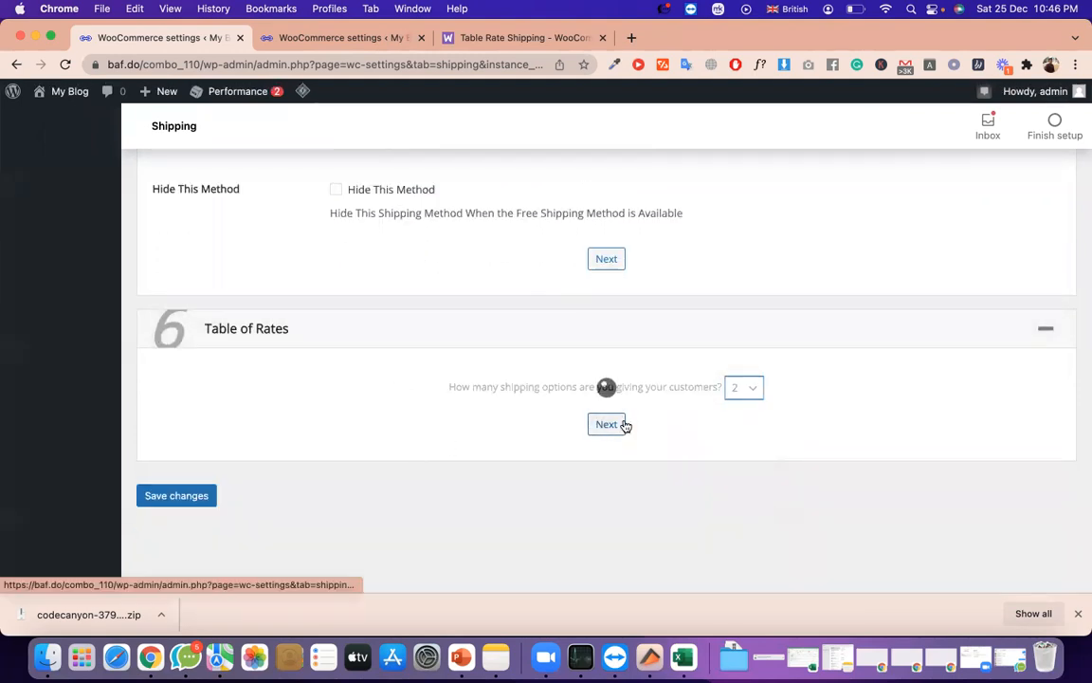
left_click(624, 423)
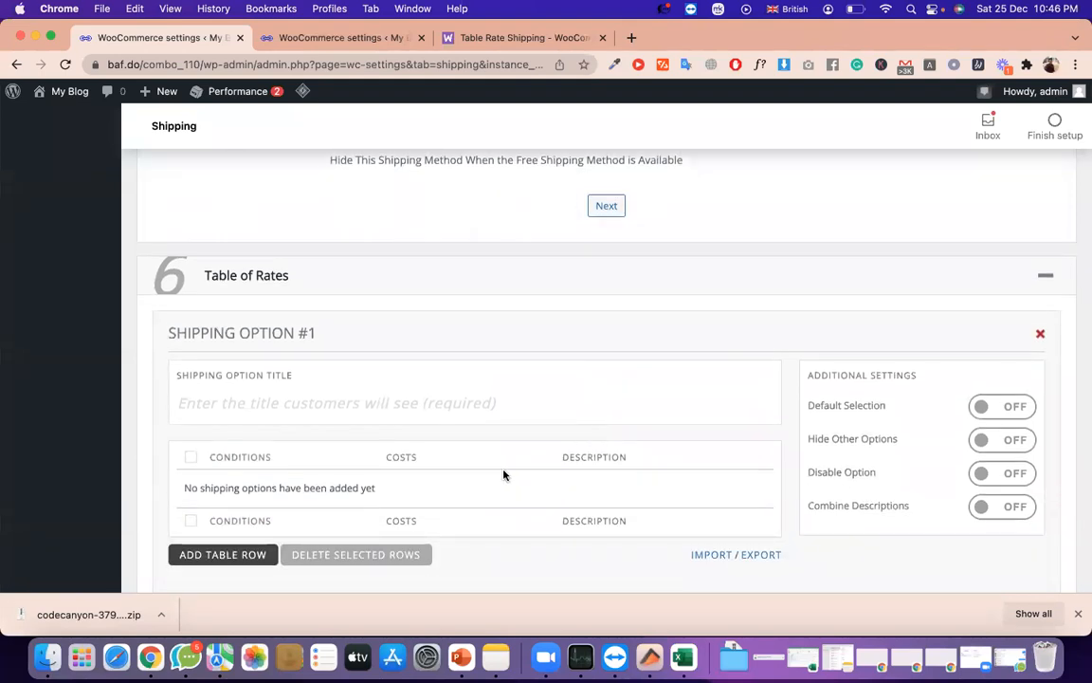
Add a row to the rate table of the last shipping option
scroll(503, 474, "up", 7)
scroll(504, 474, "down", 10)
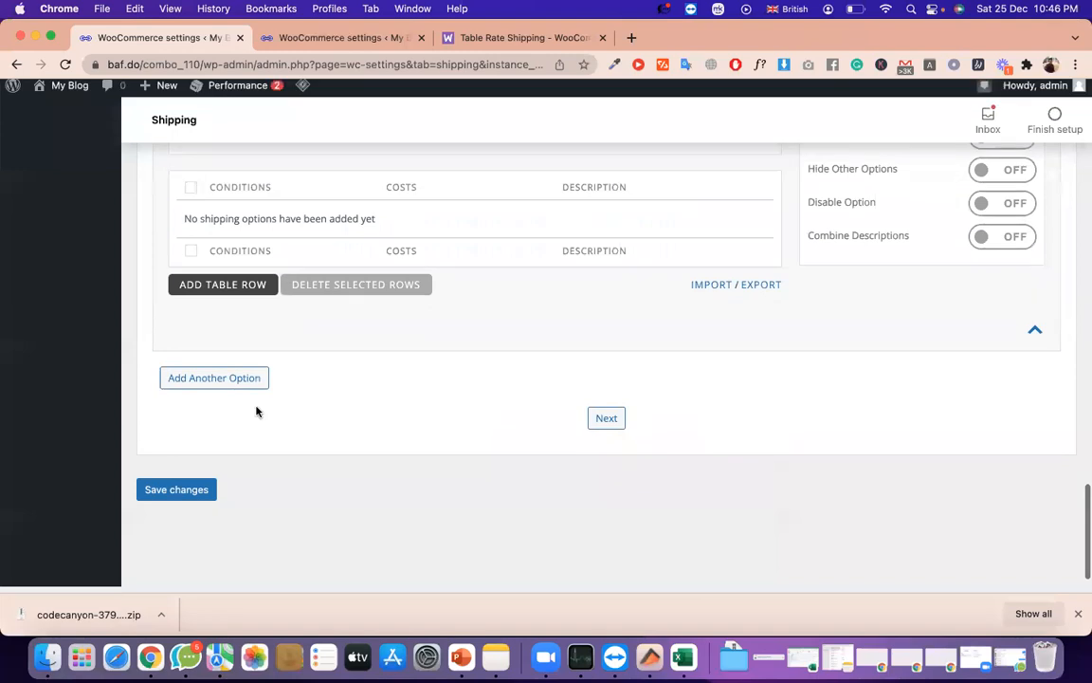
left_click(225, 290)
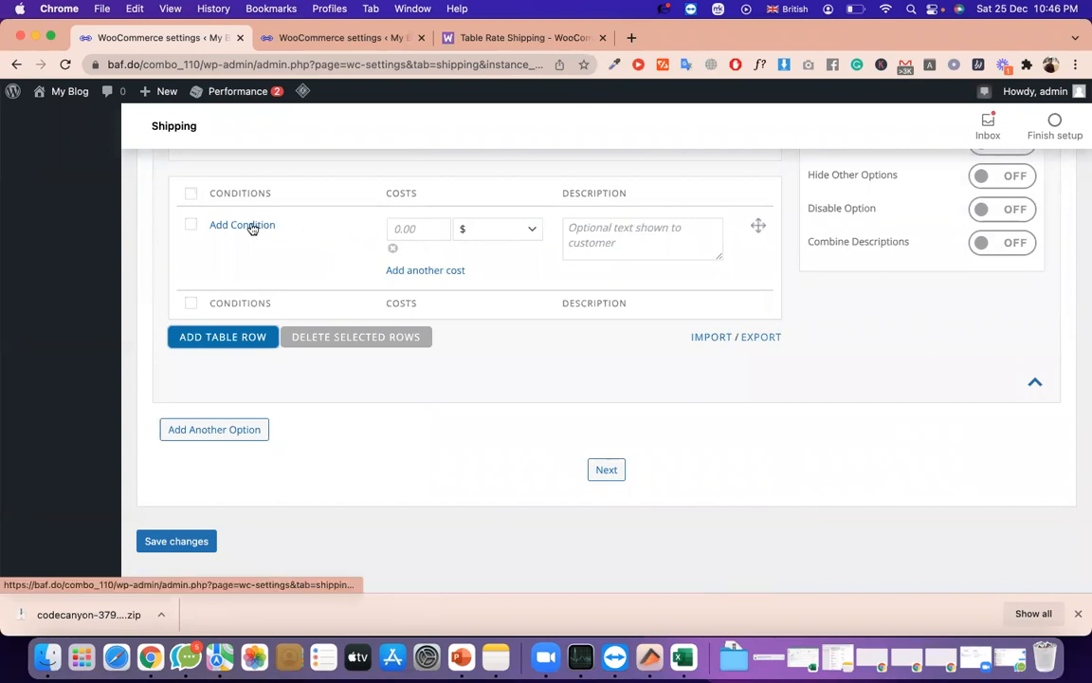
scroll(253, 226, "up", 6)
scroll(254, 228, "up", 10)
scroll(405, 293, "down", 1)
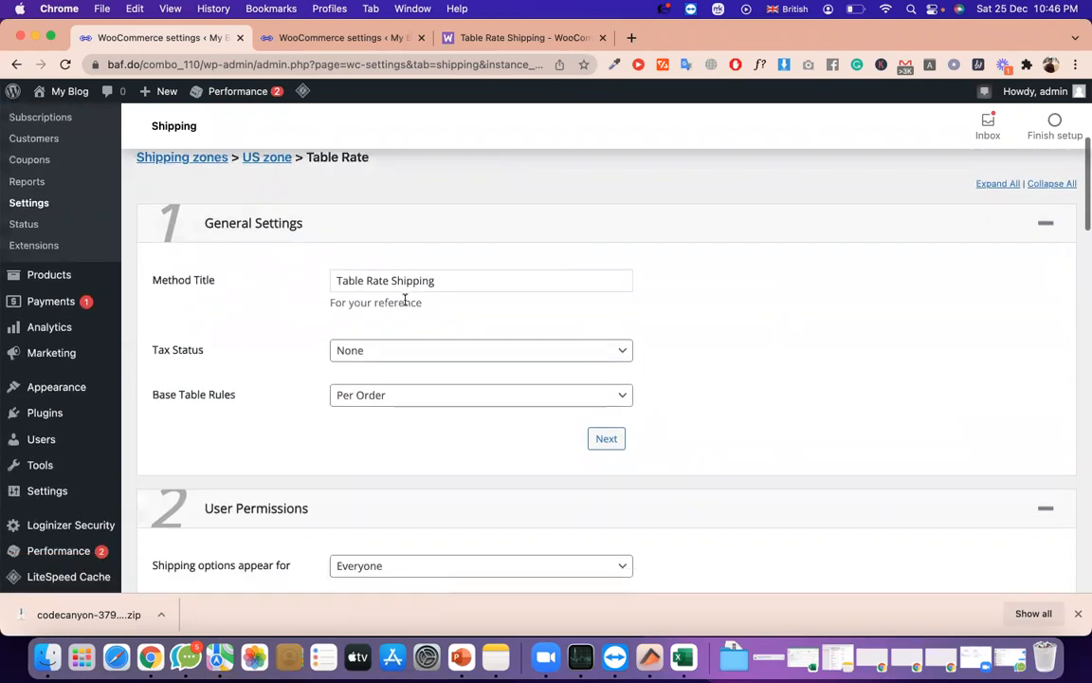
triple_click(402, 278)
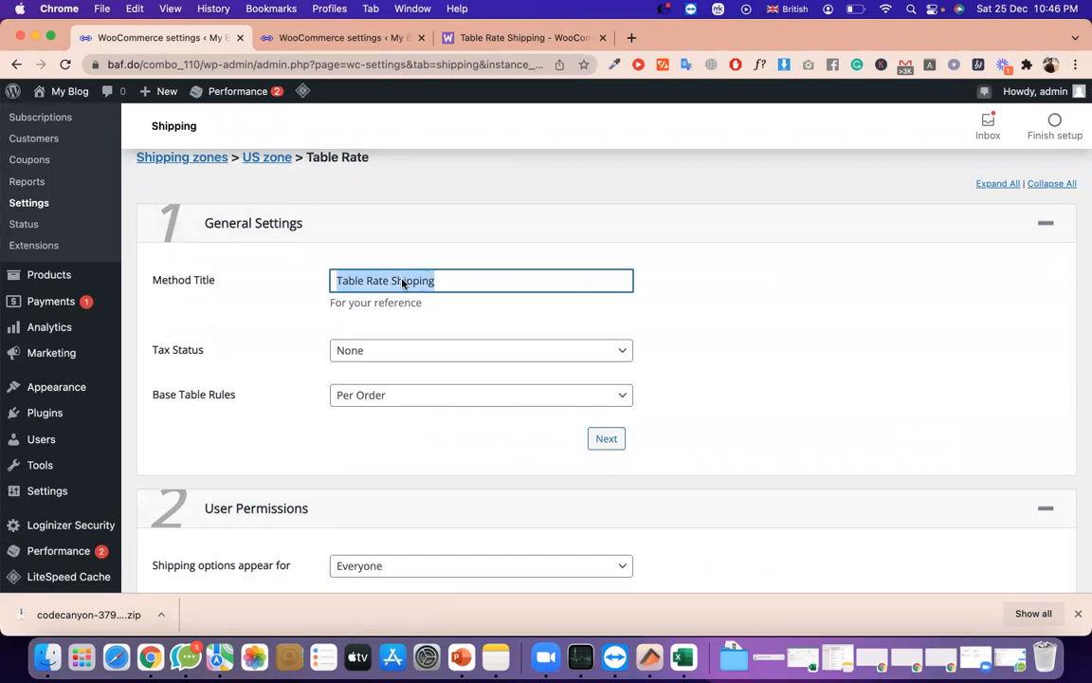
key("ctrl+Up")
left_click(446, 351)
key("ctrl+Up")
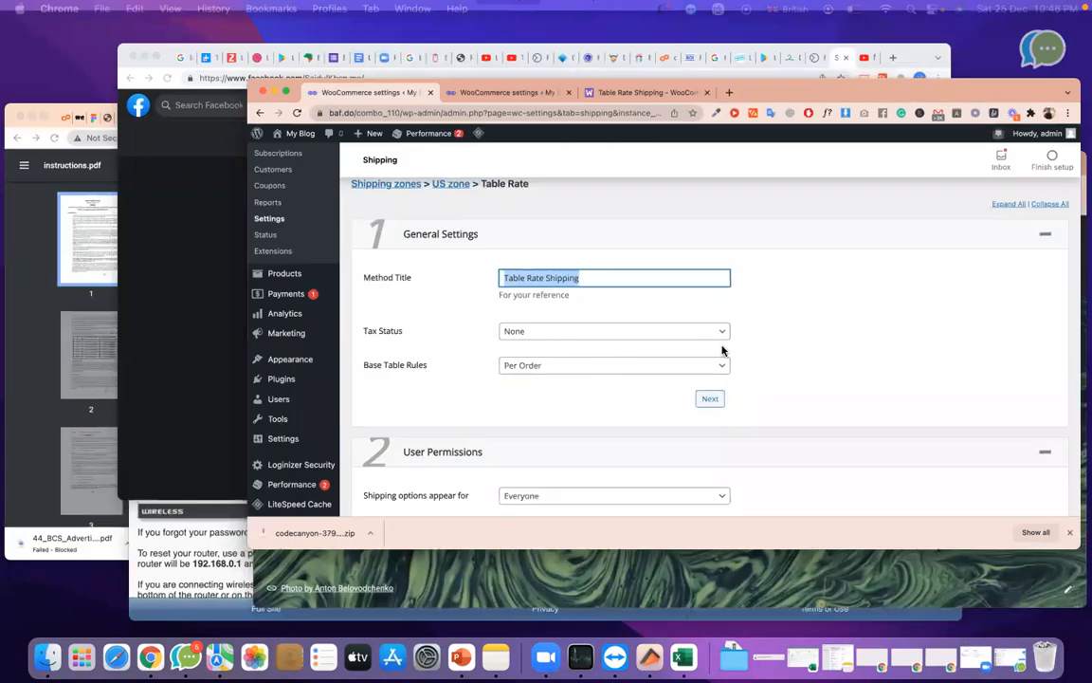
left_click(821, 338)
Add a Subtotal condition of Less than (<=) 100 to the rate row of Shipping Option #2
scroll(409, 456, "down", 2)
scroll(409, 453, "down", 15)
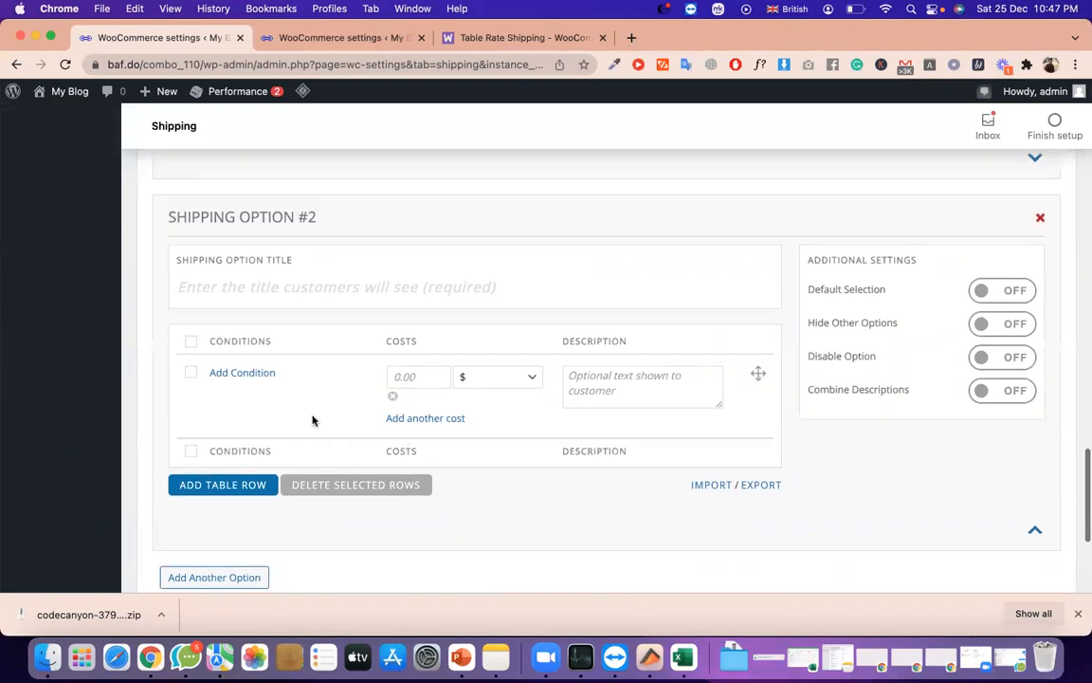
left_click(249, 374)
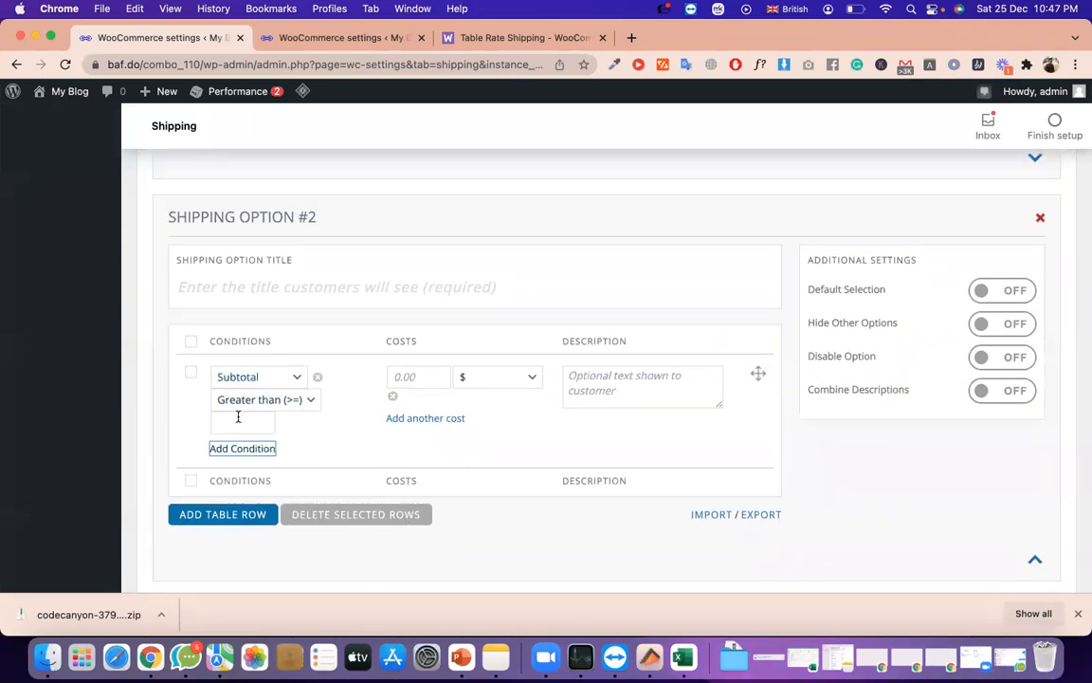
left_click(238, 417)
left_click(255, 283)
scroll(255, 283, "down", 1)
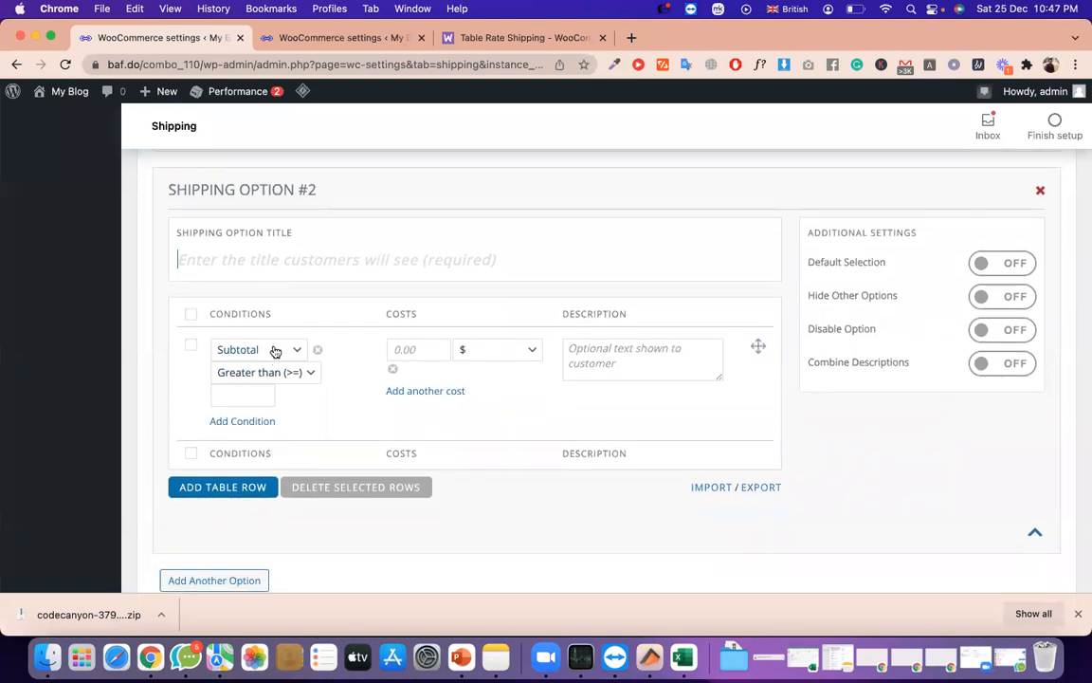
left_click(245, 388)
left_click(303, 371)
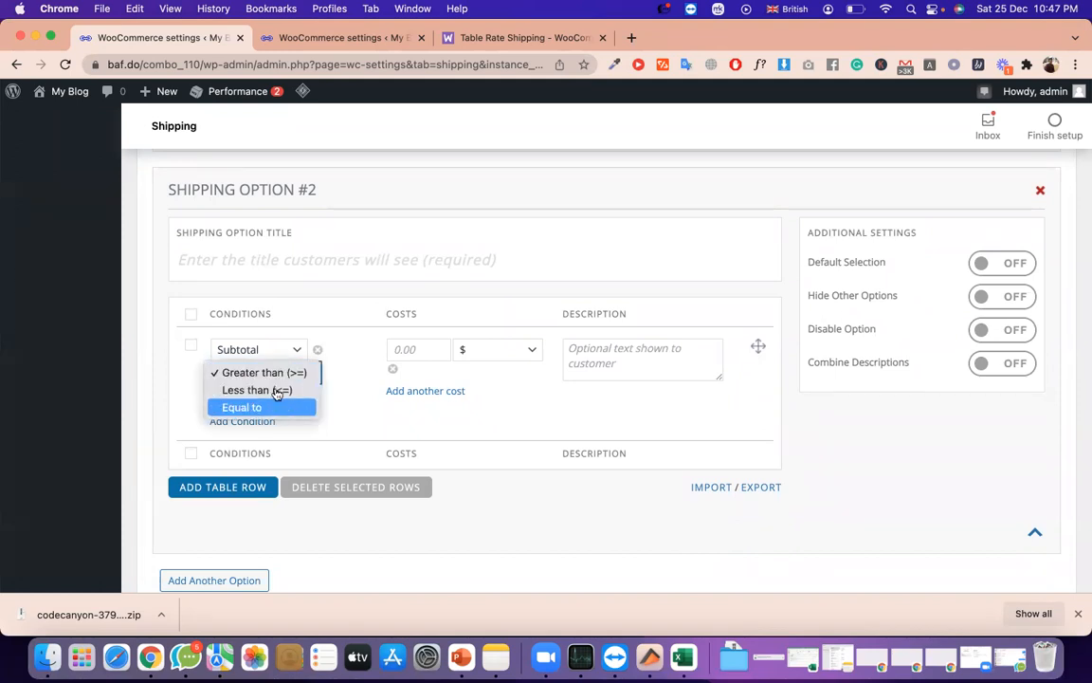
left_click(275, 391)
left_click(238, 395)
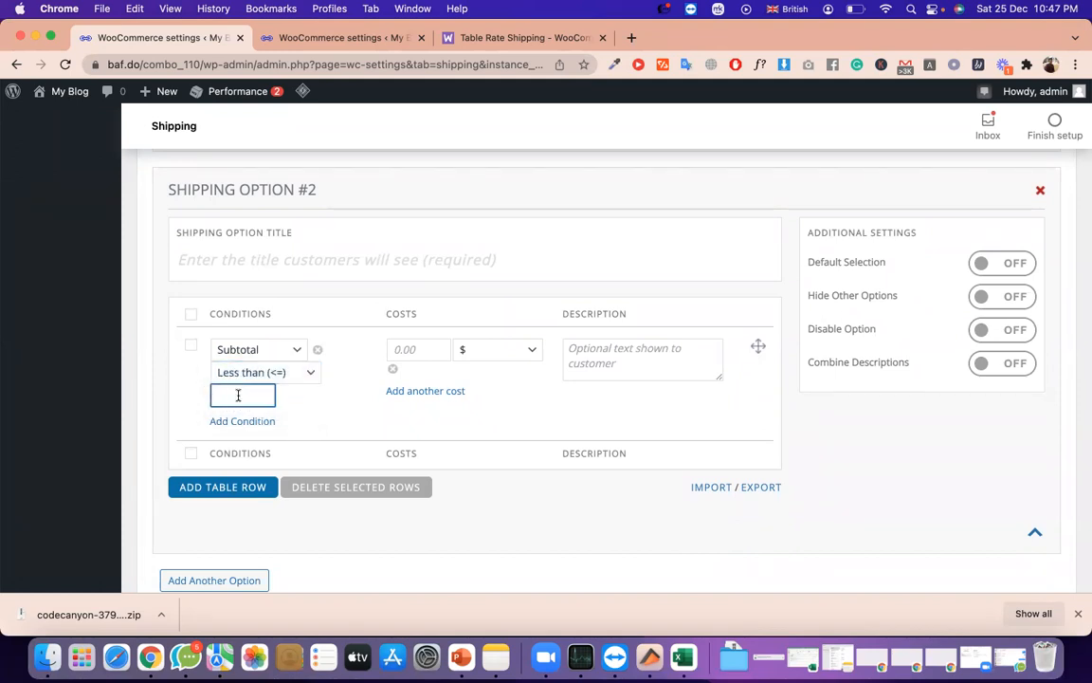
Set the cost of the Shipping Option #2 row to 3
left_click(400, 350)
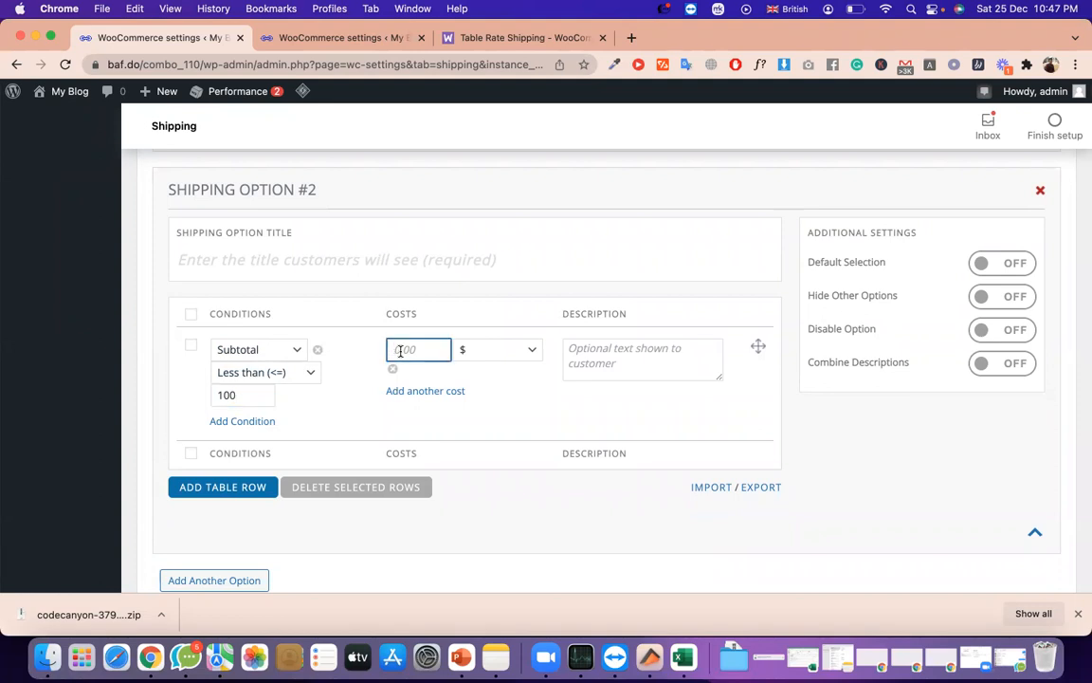
type("3")
left_click(396, 247)
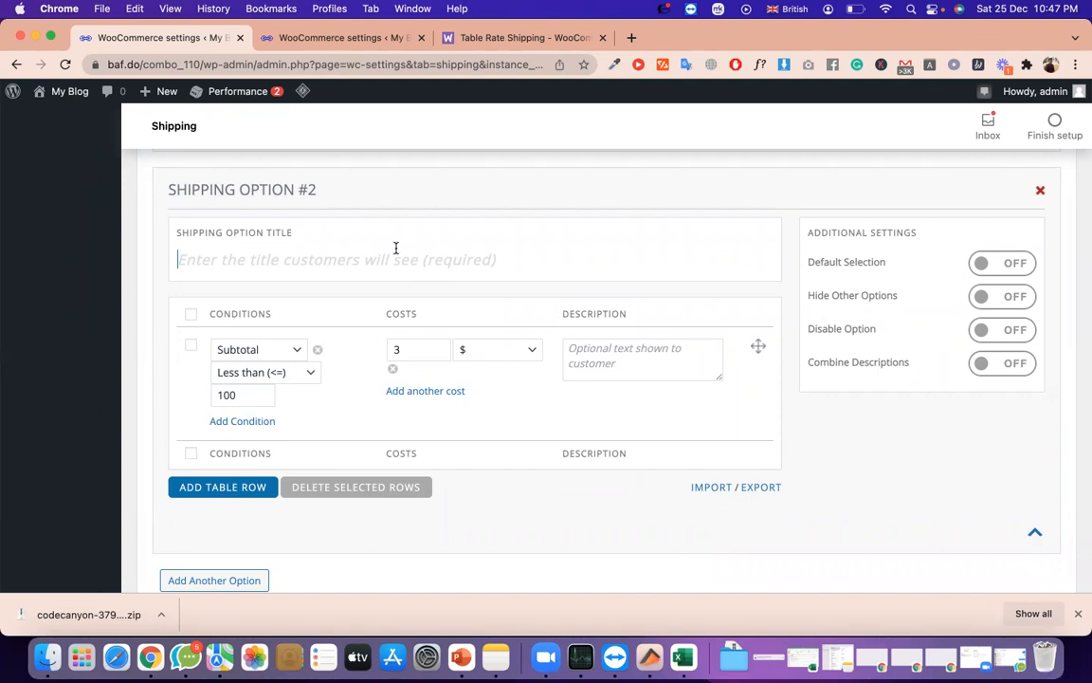
Try to delete the selected rows from the rate table of Shipping Option #1
scroll(404, 260, "up", 5)
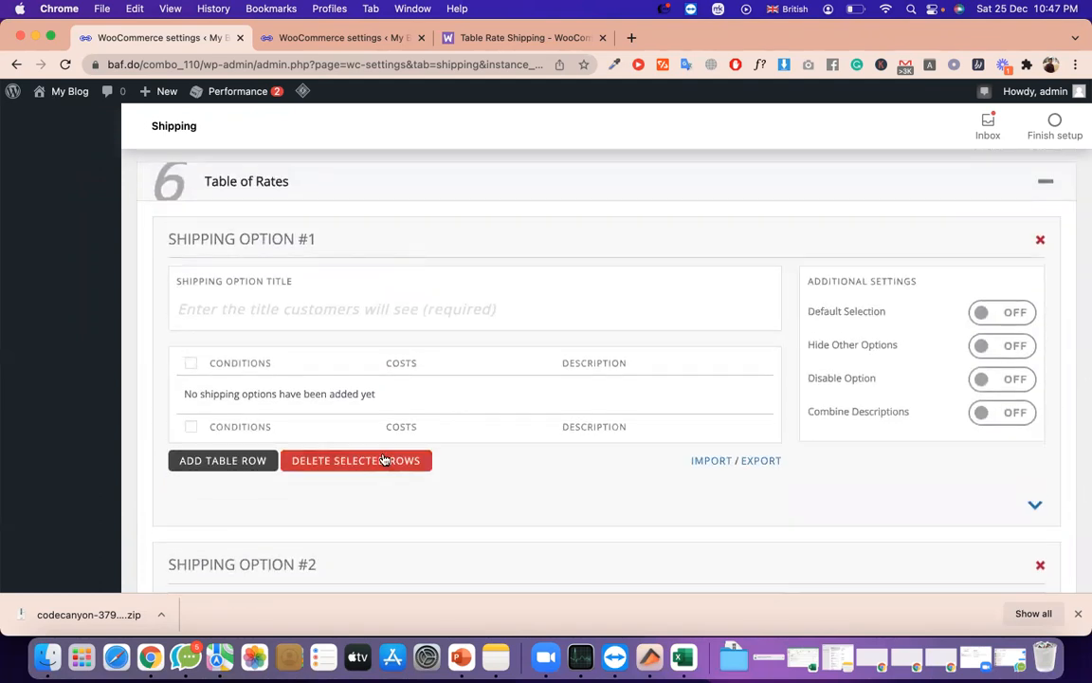
left_click(384, 460)
left_click(676, 165)
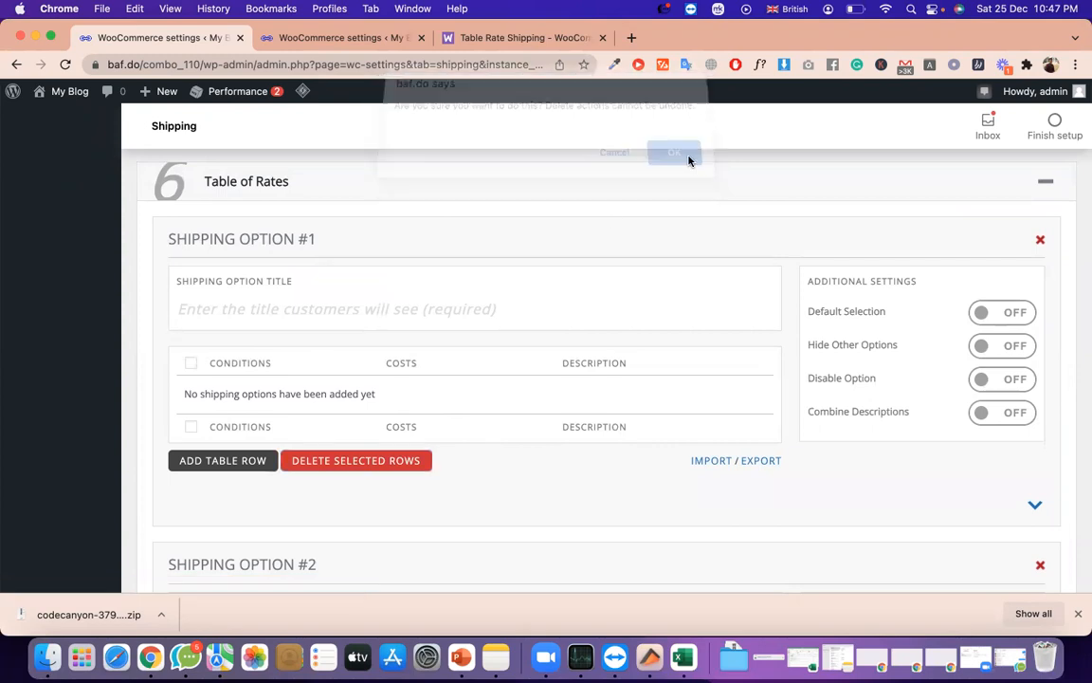
Change the cost type of the Shipping Option #2 row to percent (%)
scroll(426, 441, "down", 5)
scroll(428, 443, "down", 2)
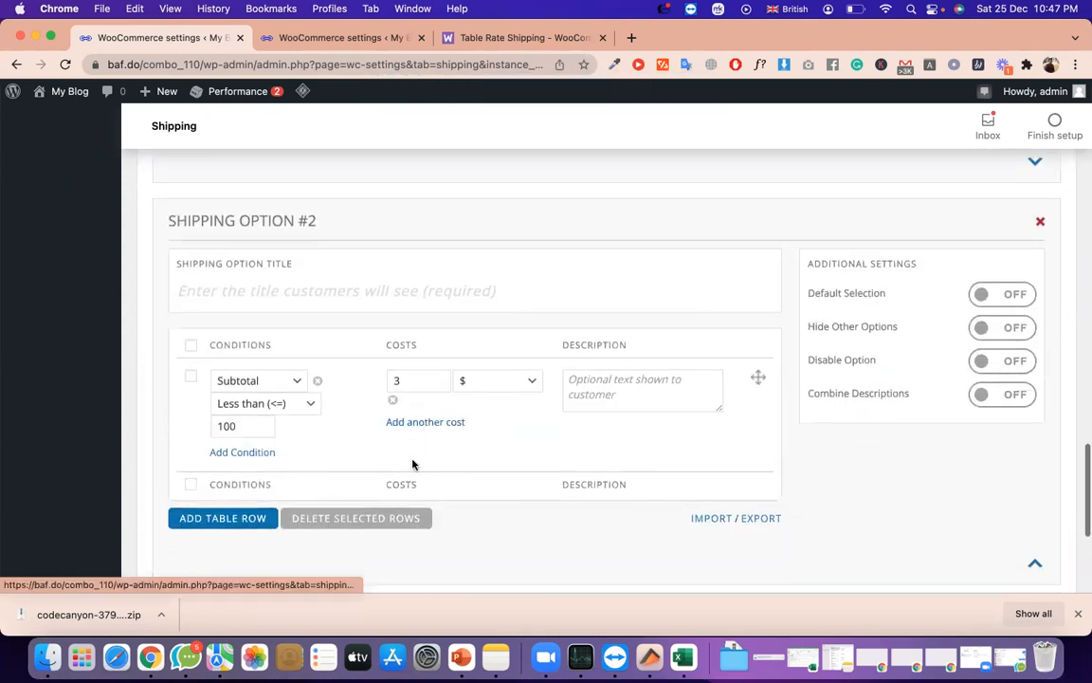
left_click(502, 387)
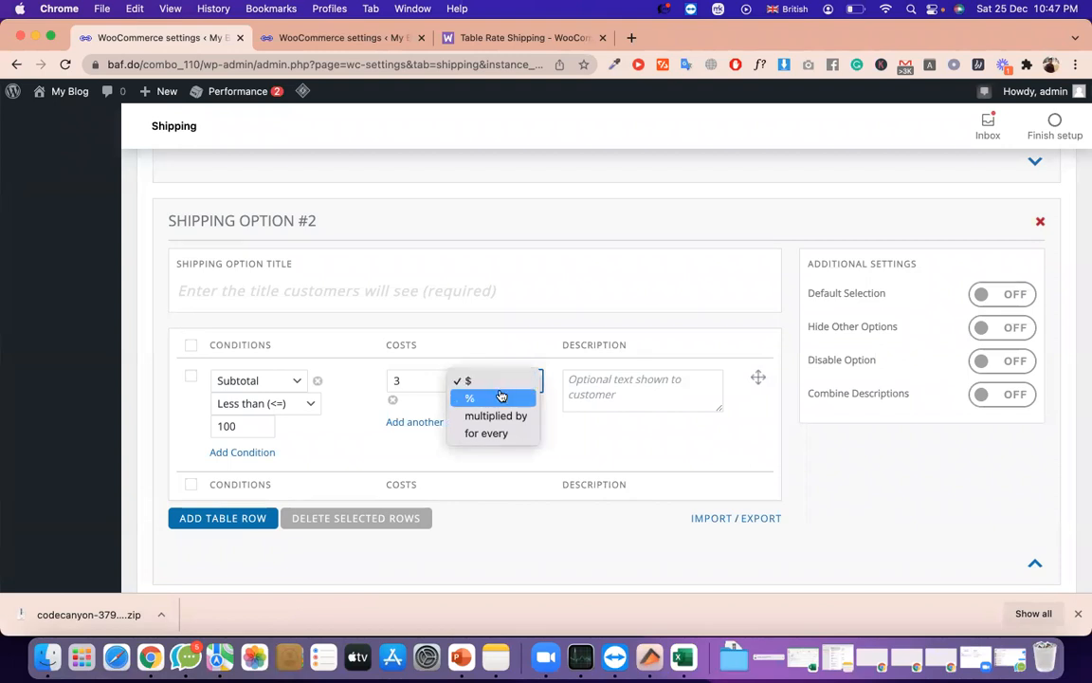
left_click(500, 397)
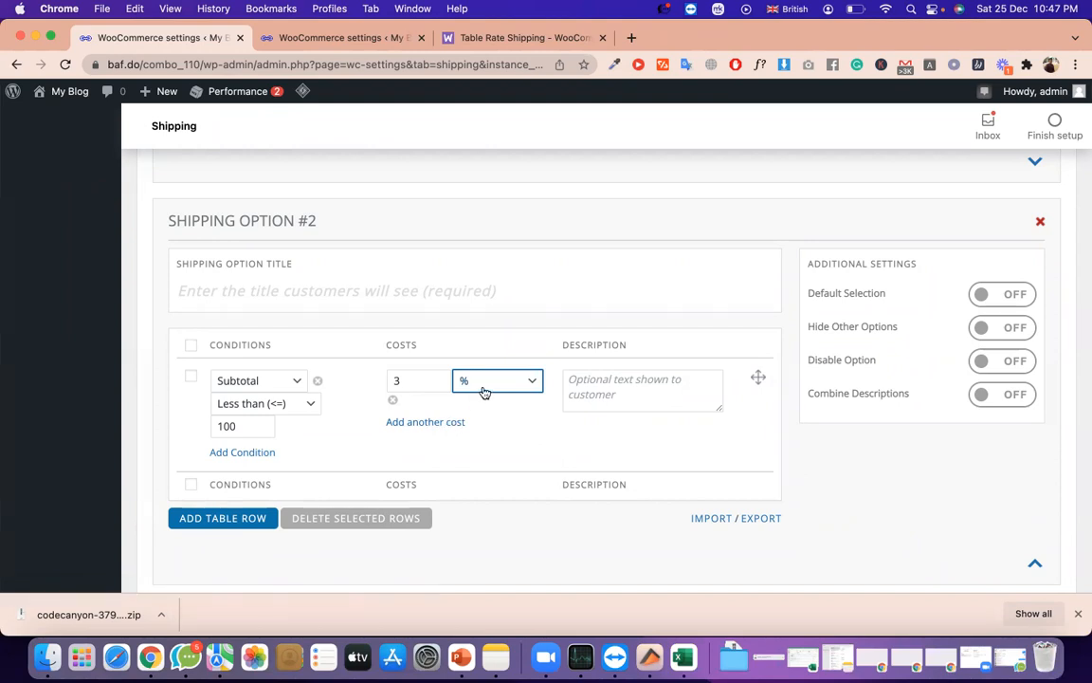
Review the Table Rate method's settings sections from General Settings down to the Table of Rates
scroll(483, 393, "up", 20)
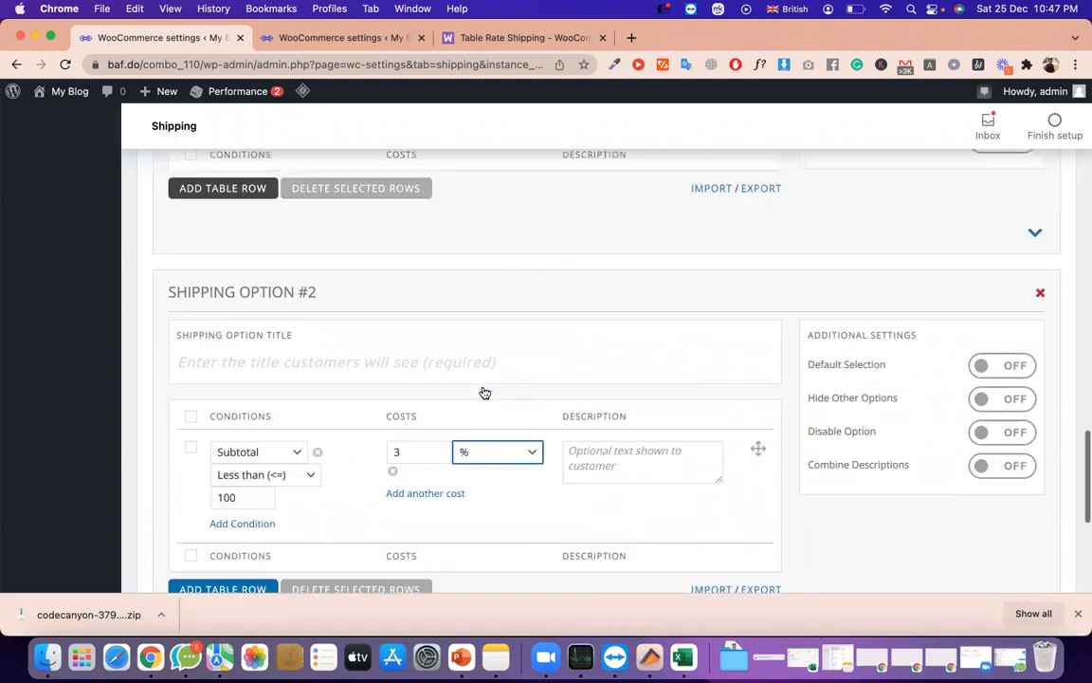
scroll(483, 393, "up", 10)
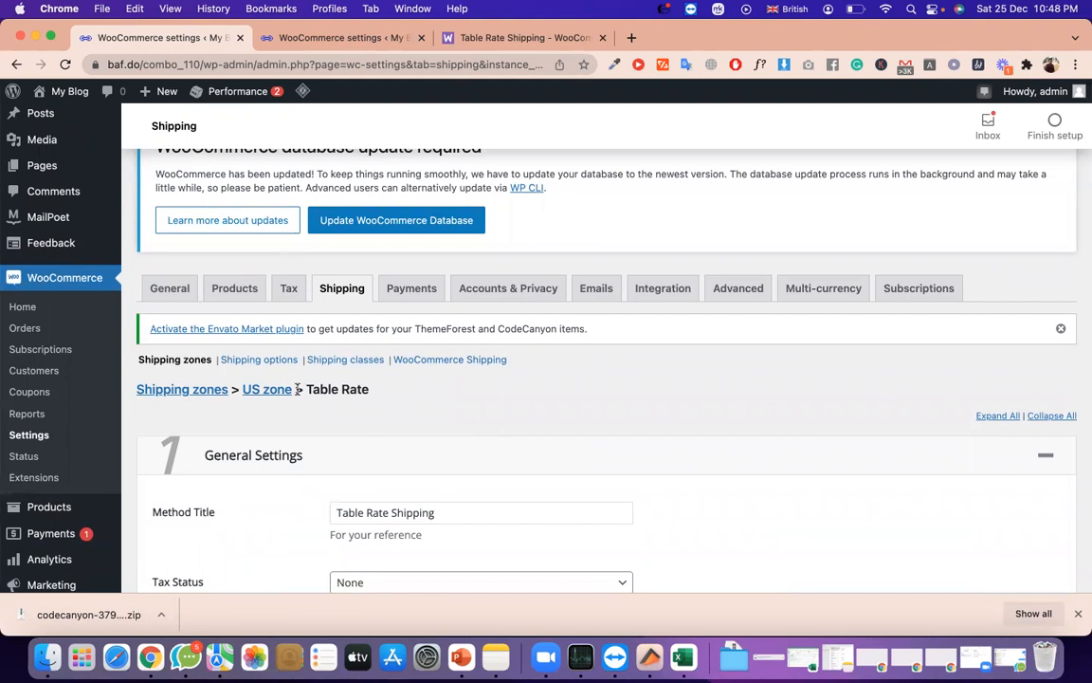
scroll(298, 388, "down", 15)
scroll(297, 390, "up", 2)
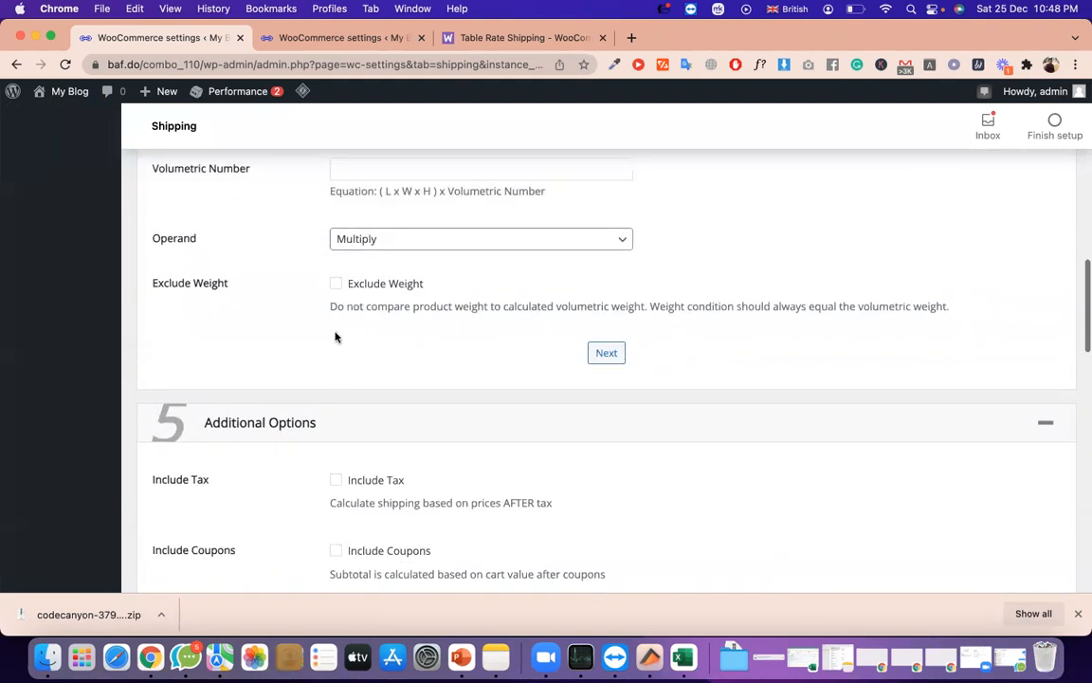
scroll(349, 318, "down", 4)
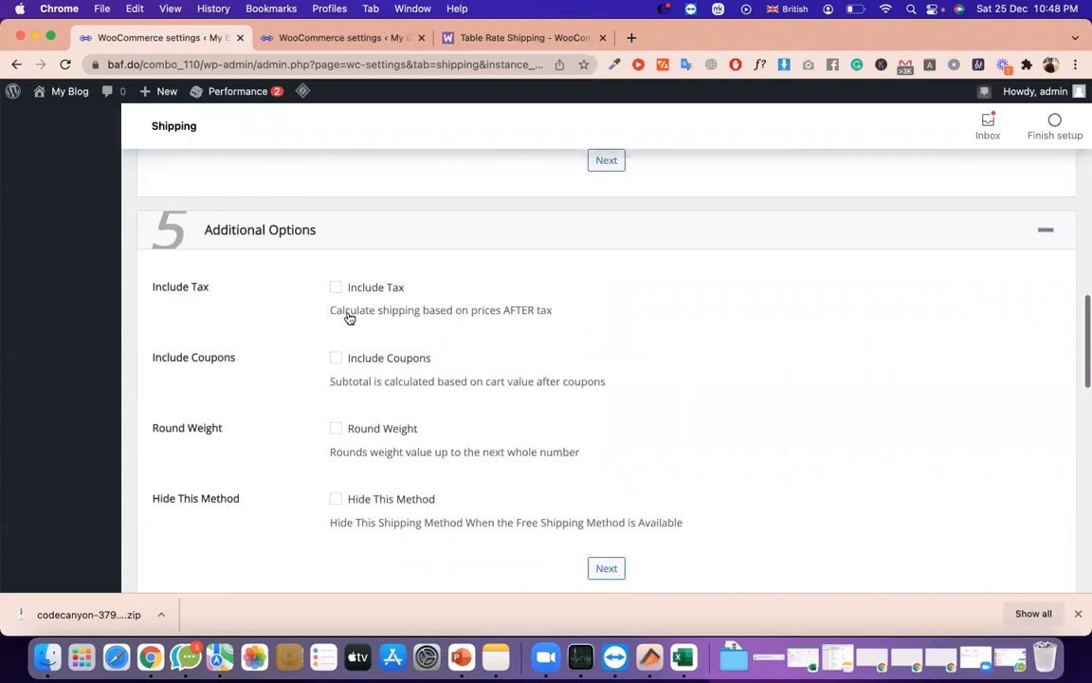
scroll(349, 319, "down", 8)
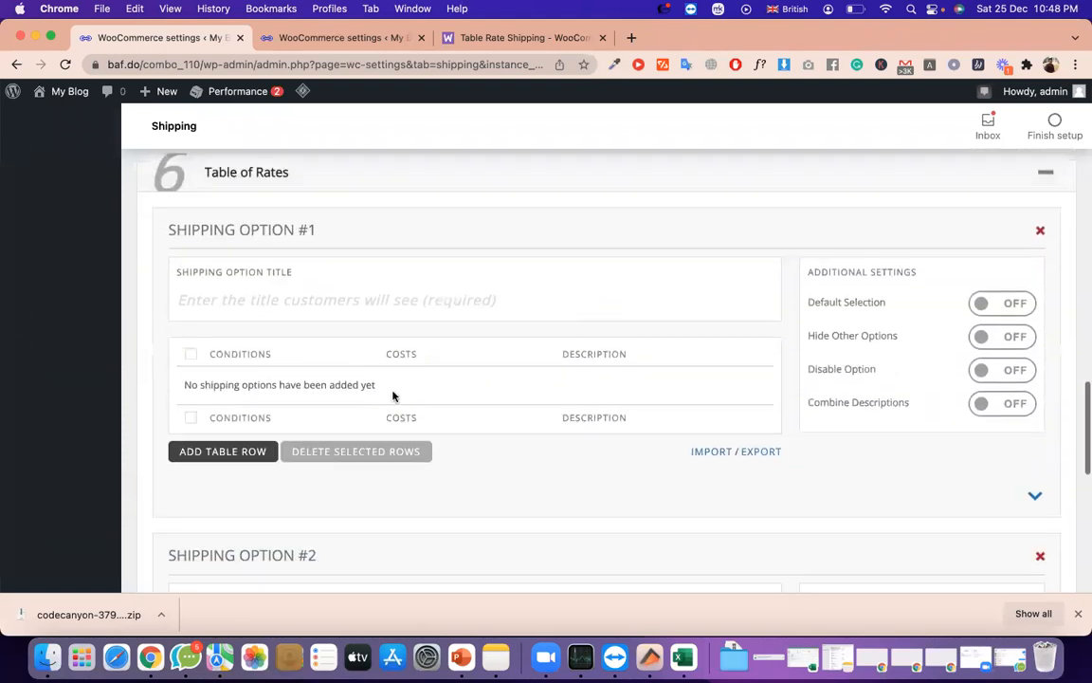
scroll(394, 396, "down", 6)
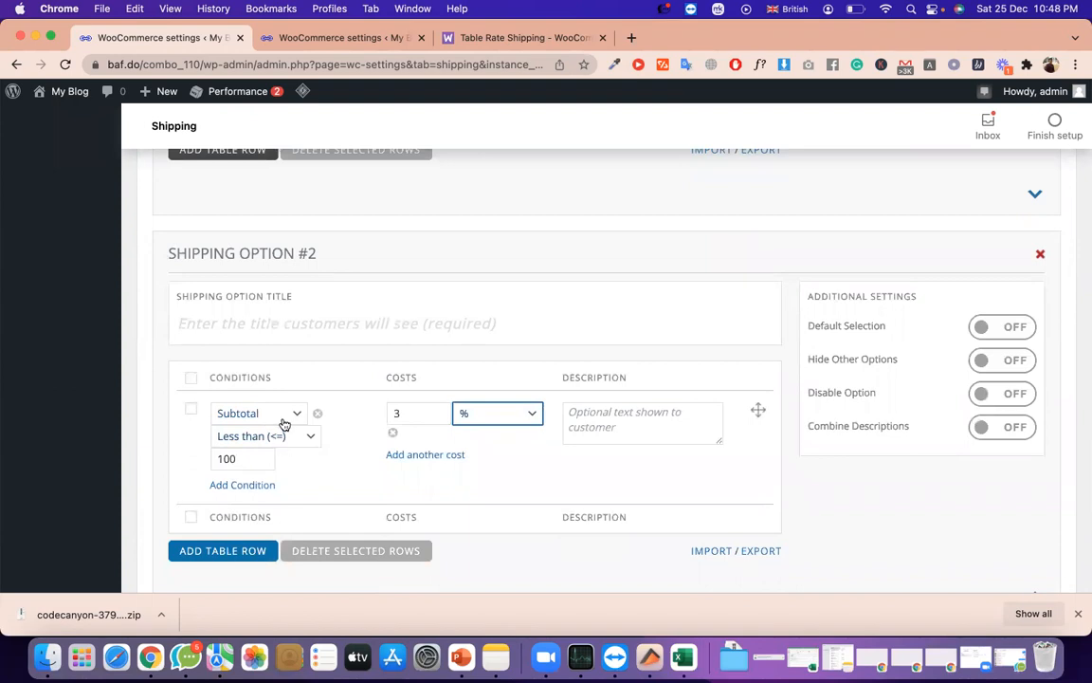
Examine the condition value, cost amount, cost type choices and description field in the Shipping Option #2 row
left_click(413, 415)
left_click(255, 458)
double_click(254, 457)
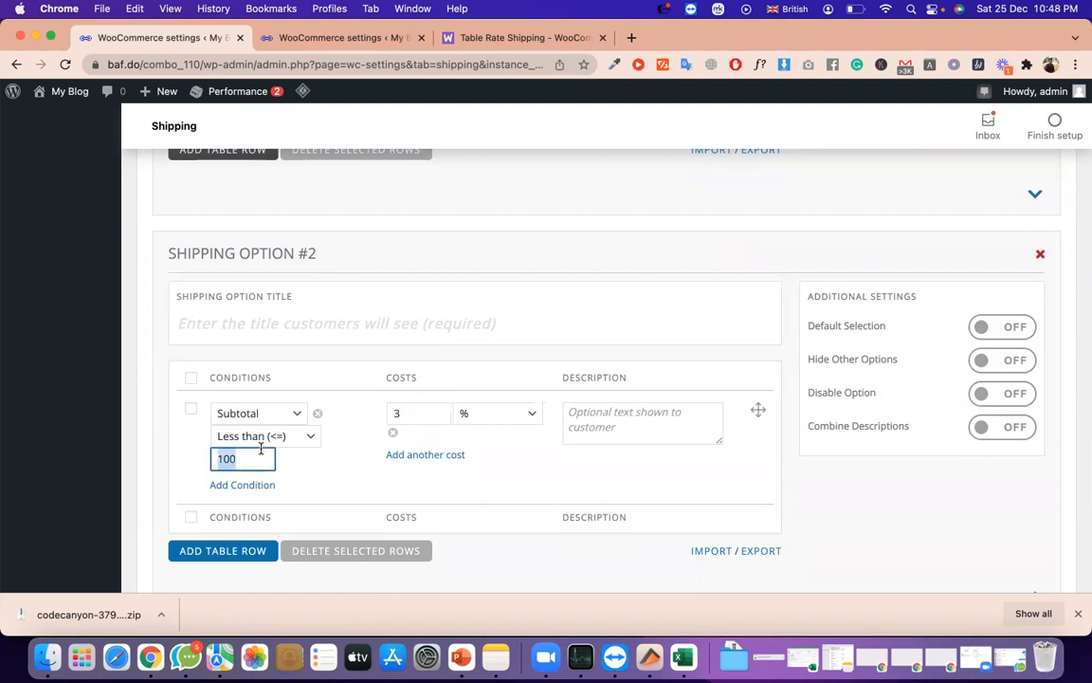
double_click(418, 414)
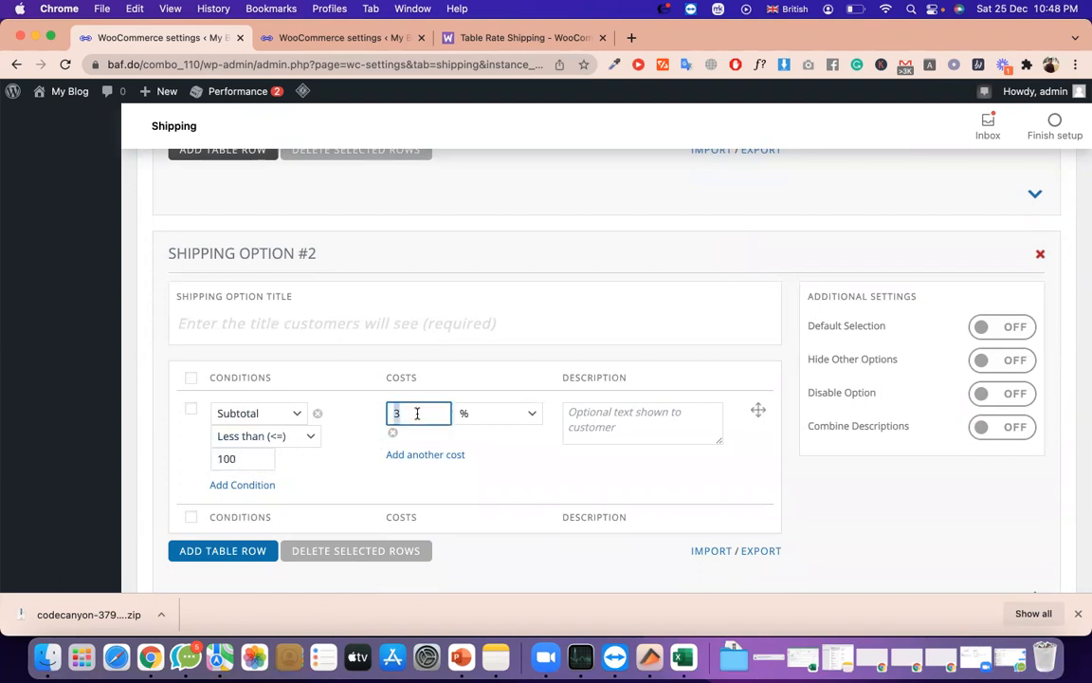
left_click(485, 420)
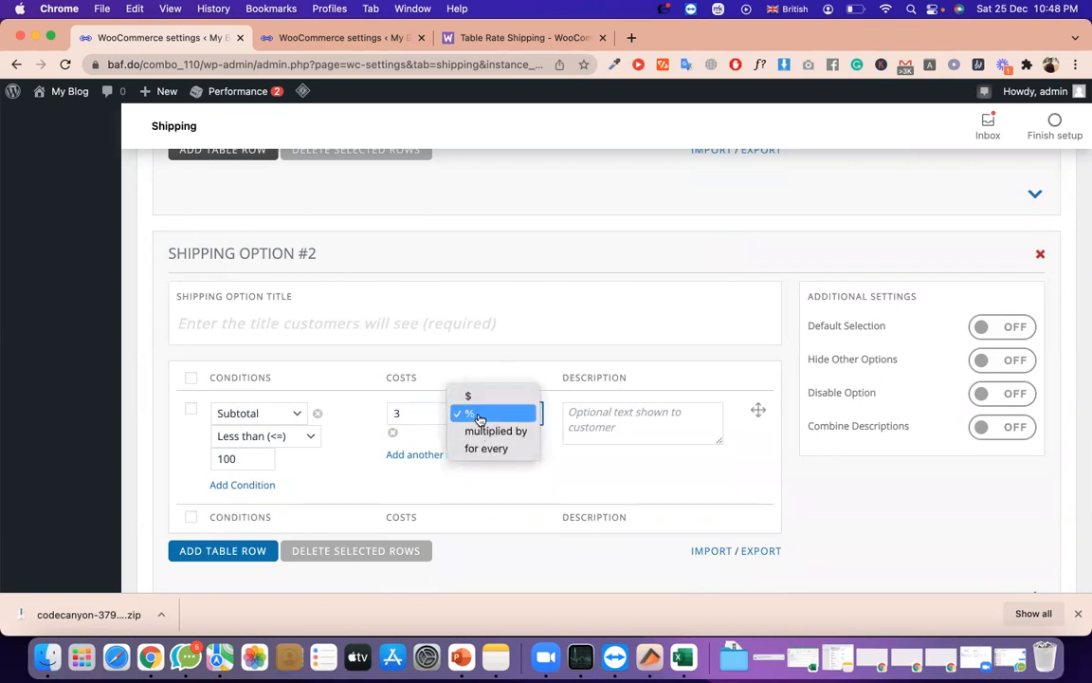
left_click(485, 415)
left_click(430, 414)
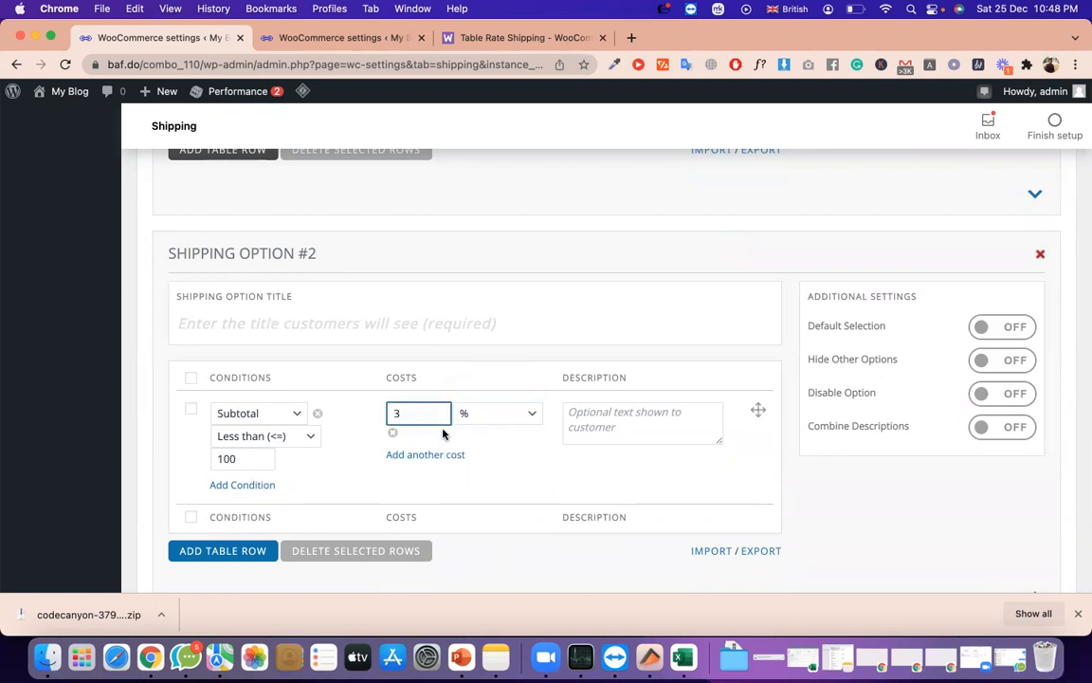
left_click(634, 413)
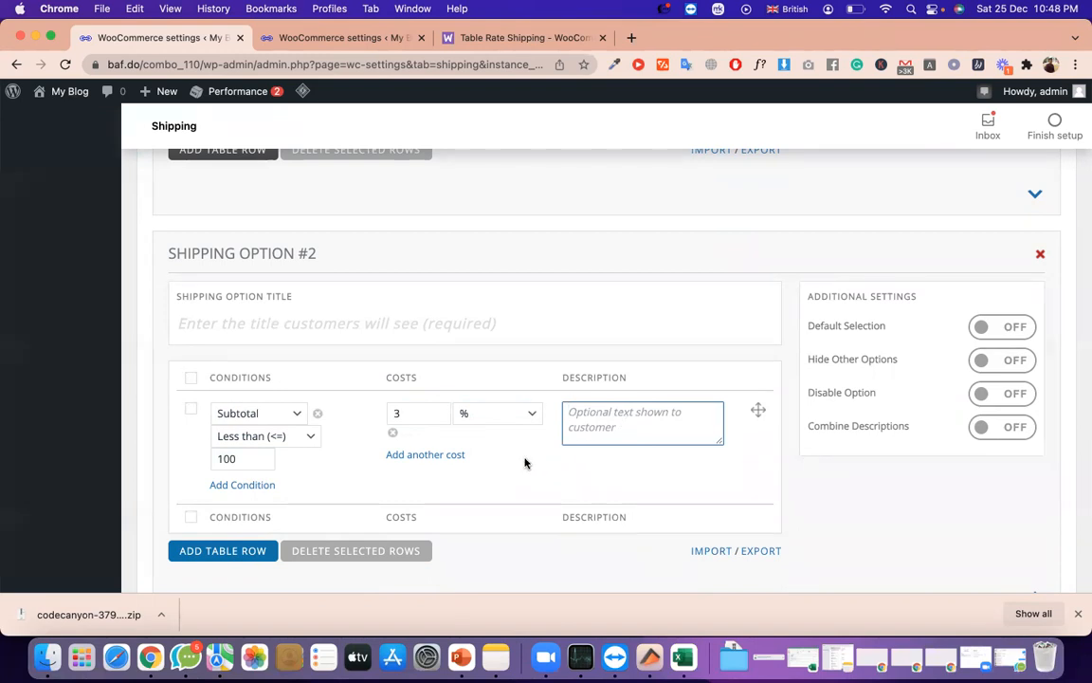
Add a second Subtotal condition of Greater than (>=) 100 to the Shipping Option #2 row
left_click(248, 485)
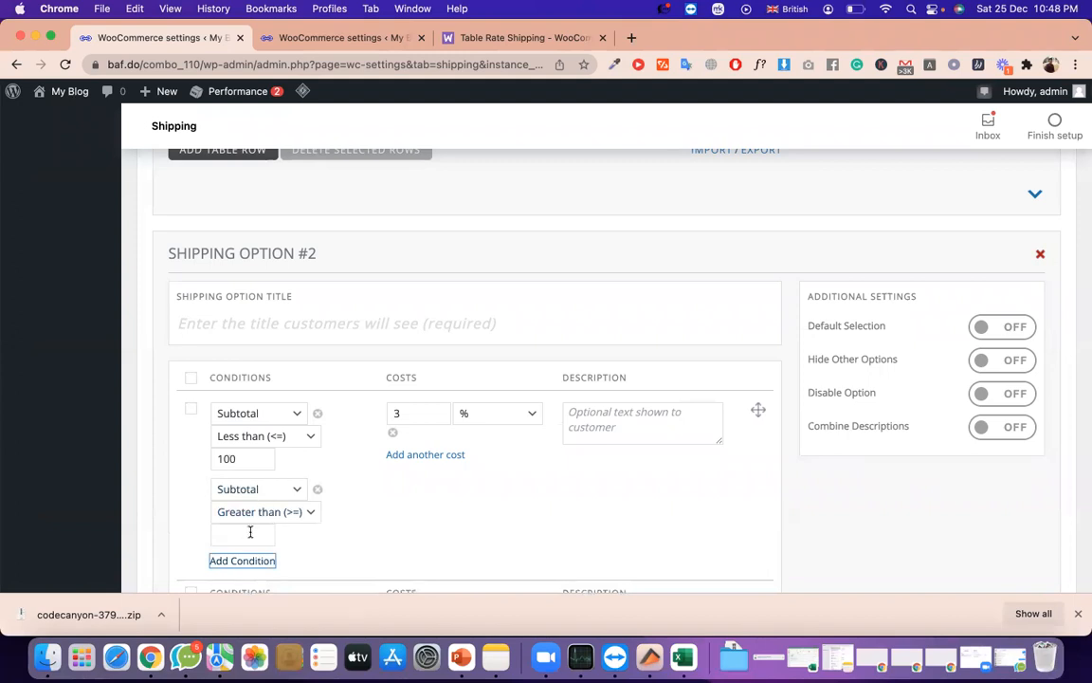
left_click(243, 533)
type("100")
left_click(419, 509)
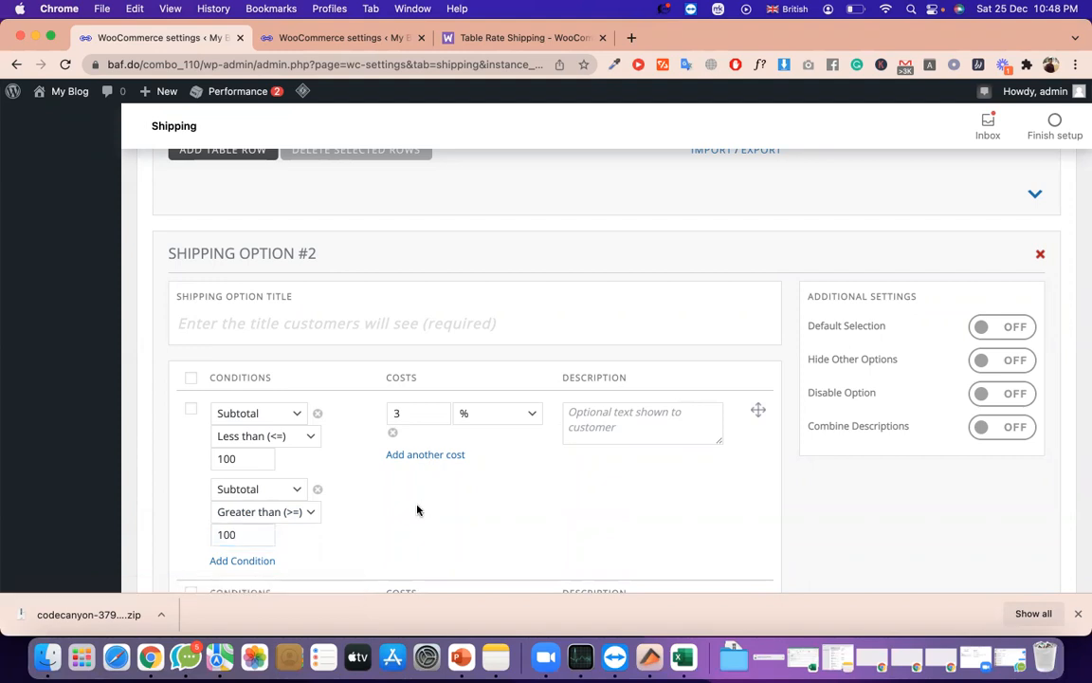
Add another cost of 2 with the % type to the Shipping Option #2 row
left_click(423, 455)
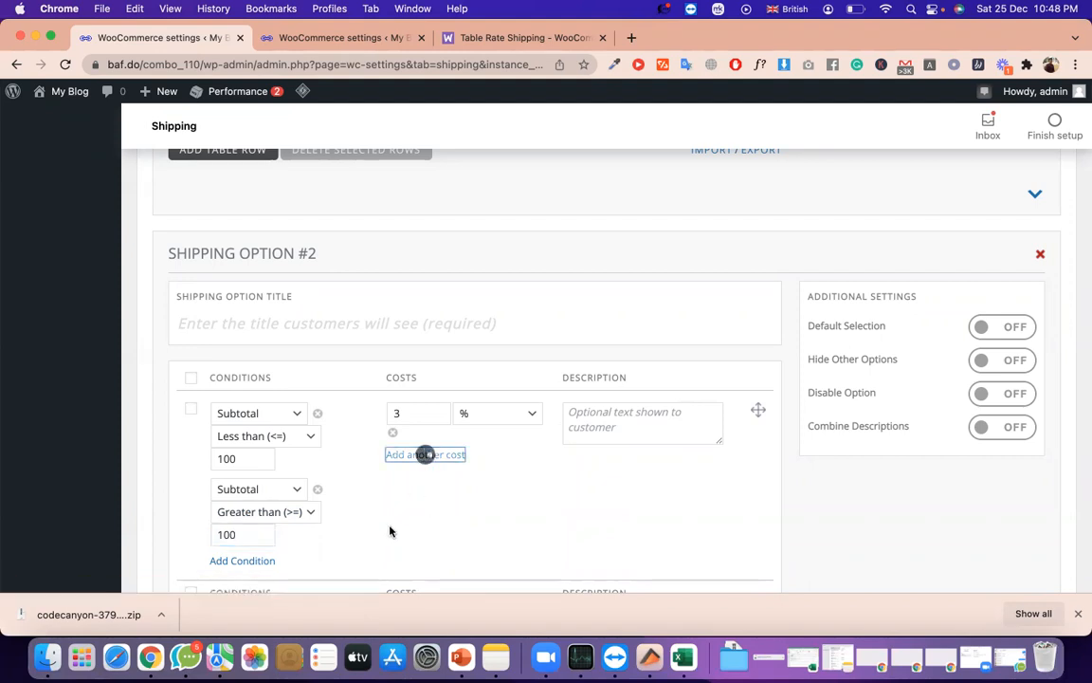
scroll(380, 532, "down", 1)
left_click(420, 442)
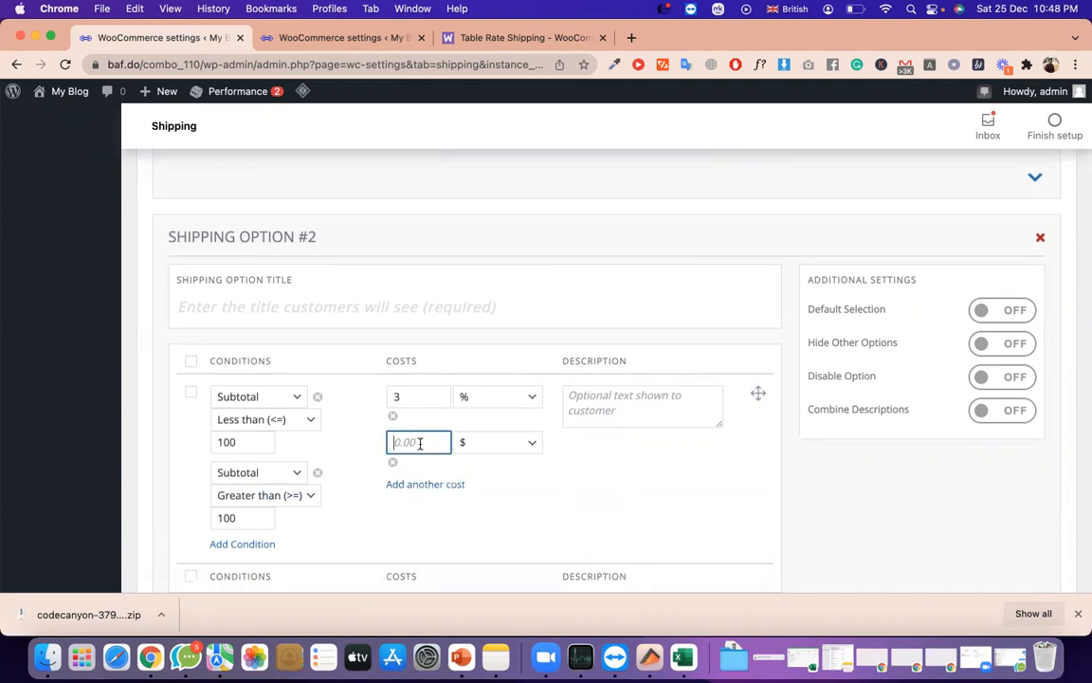
left_click(465, 445)
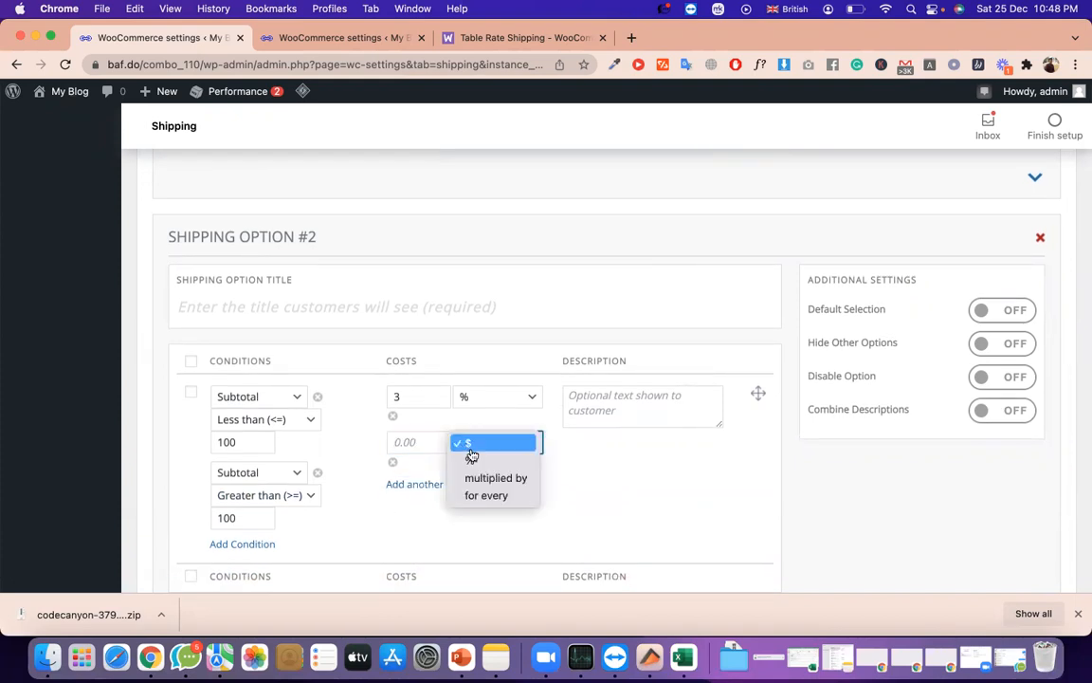
left_click(485, 468)
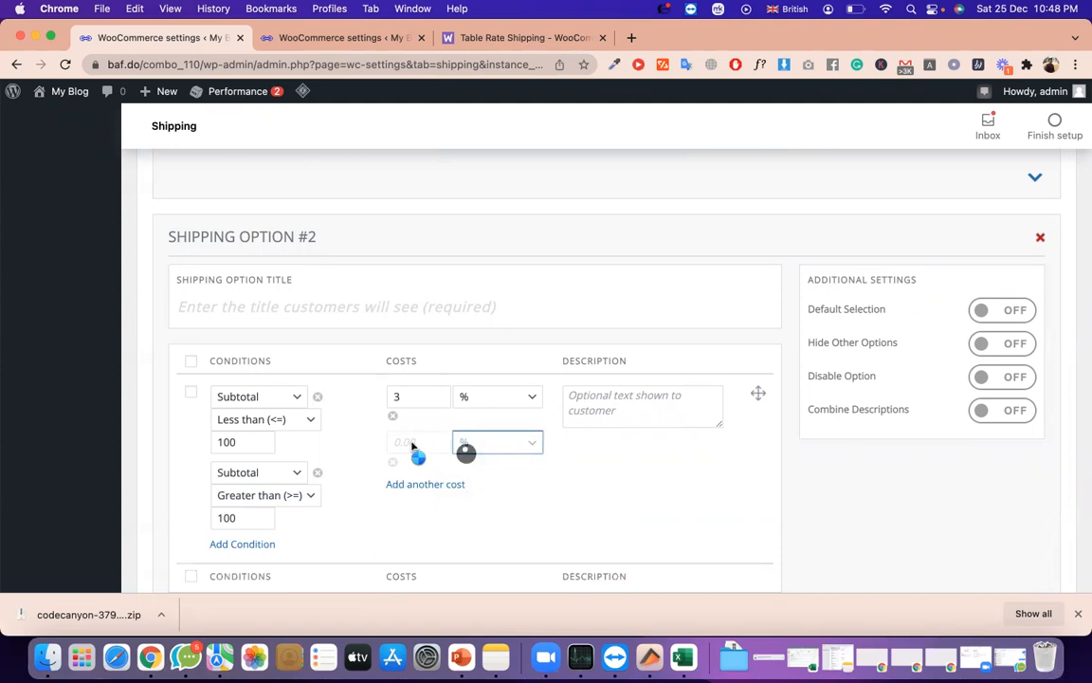
left_click(412, 444)
left_click(412, 442)
type("2")
left_click(637, 476)
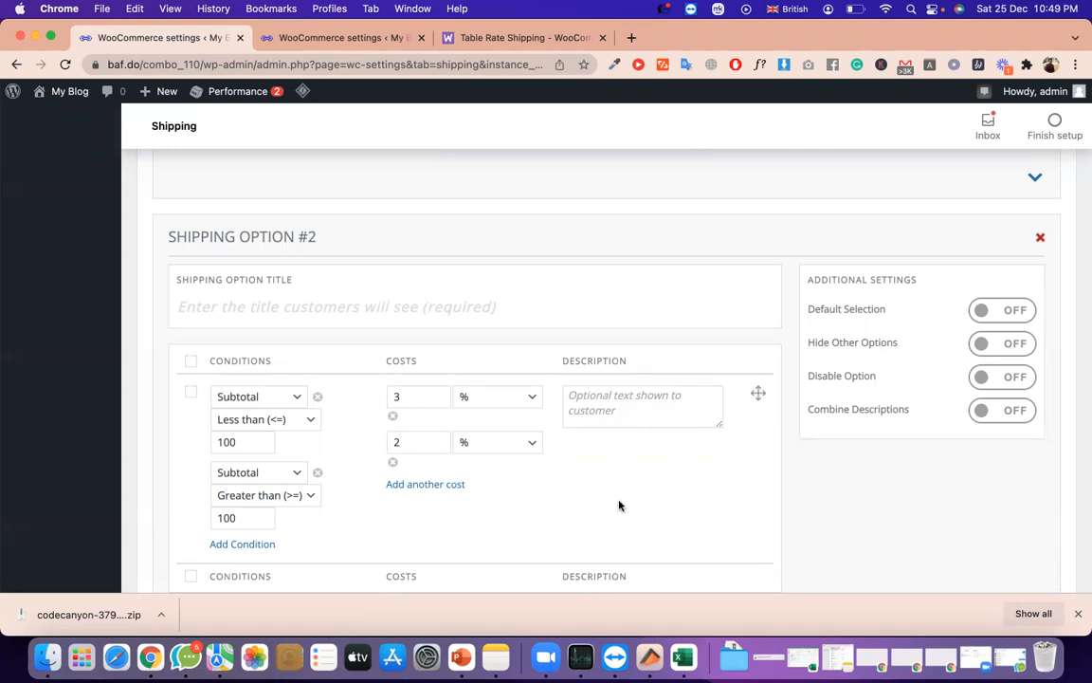
Set the type of the first cost in the Shipping Option #2 row to $
double_click(418, 442)
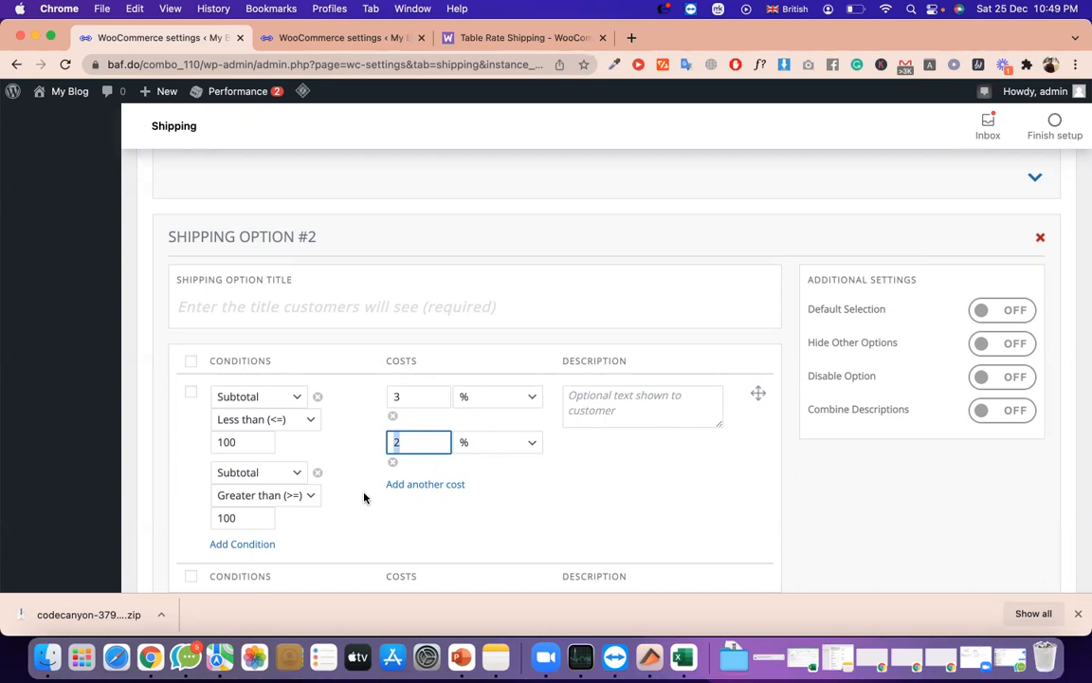
left_click(495, 396)
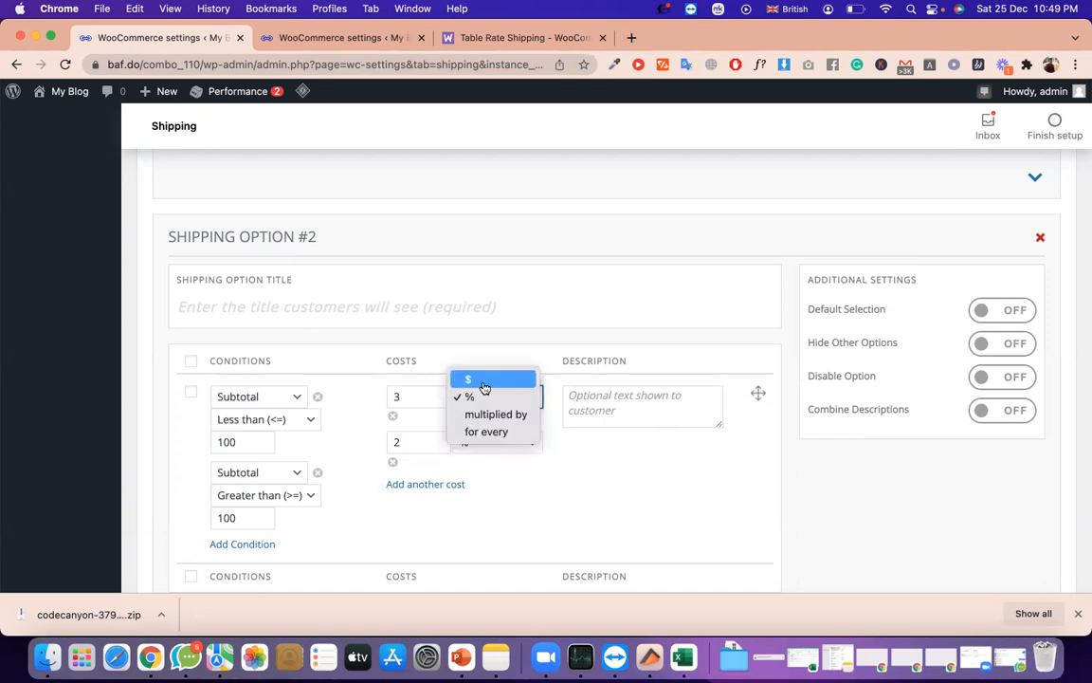
left_click(482, 381)
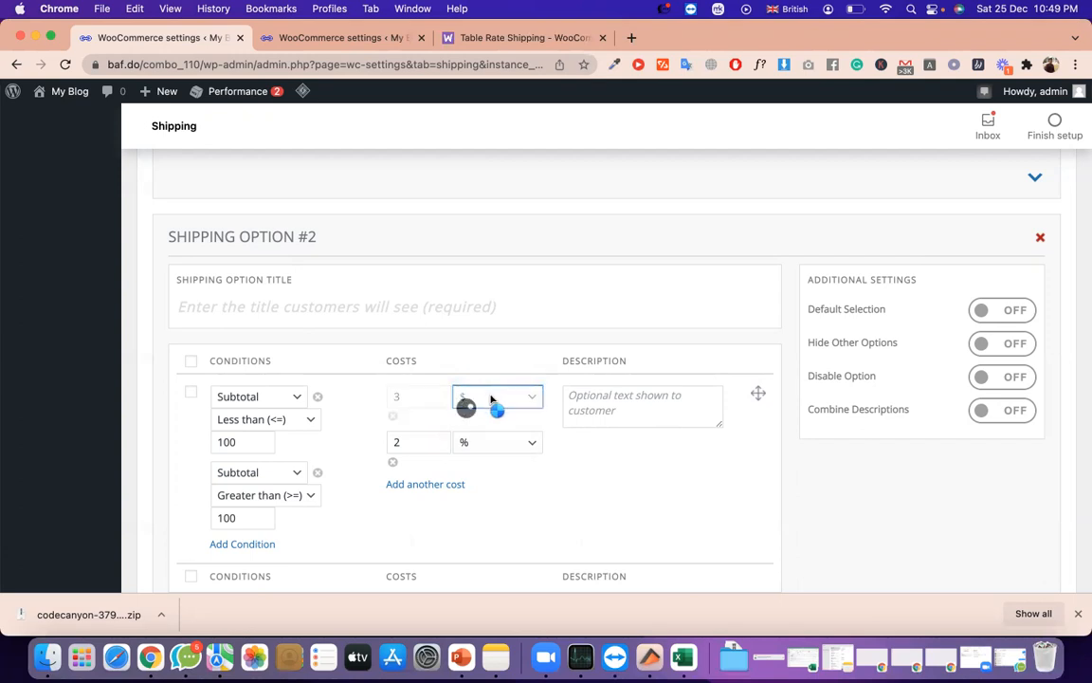
Try the multiplied by type on the first cost in the Shipping Option #2 row and settle on %
left_click(491, 399)
left_click(494, 413)
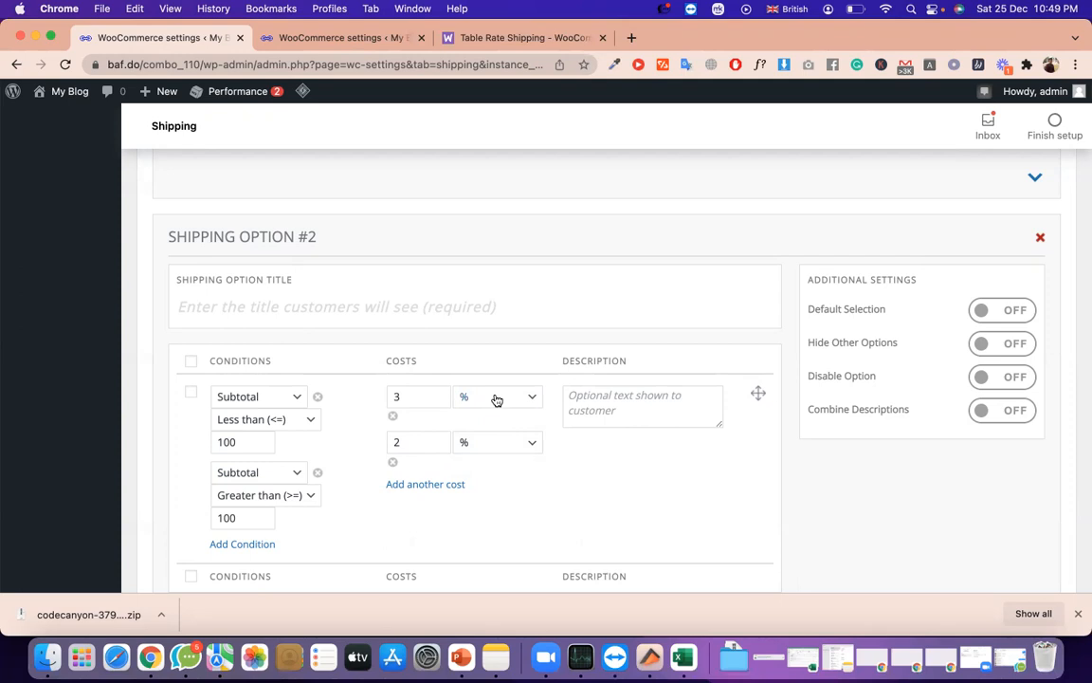
left_click(496, 399)
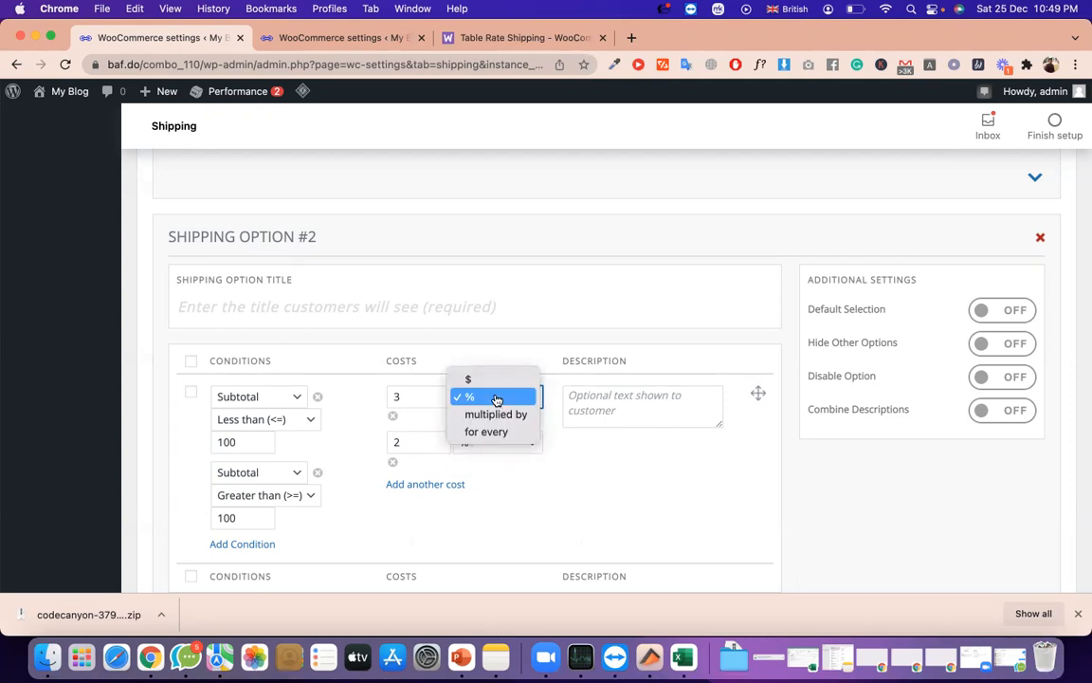
left_click(510, 416)
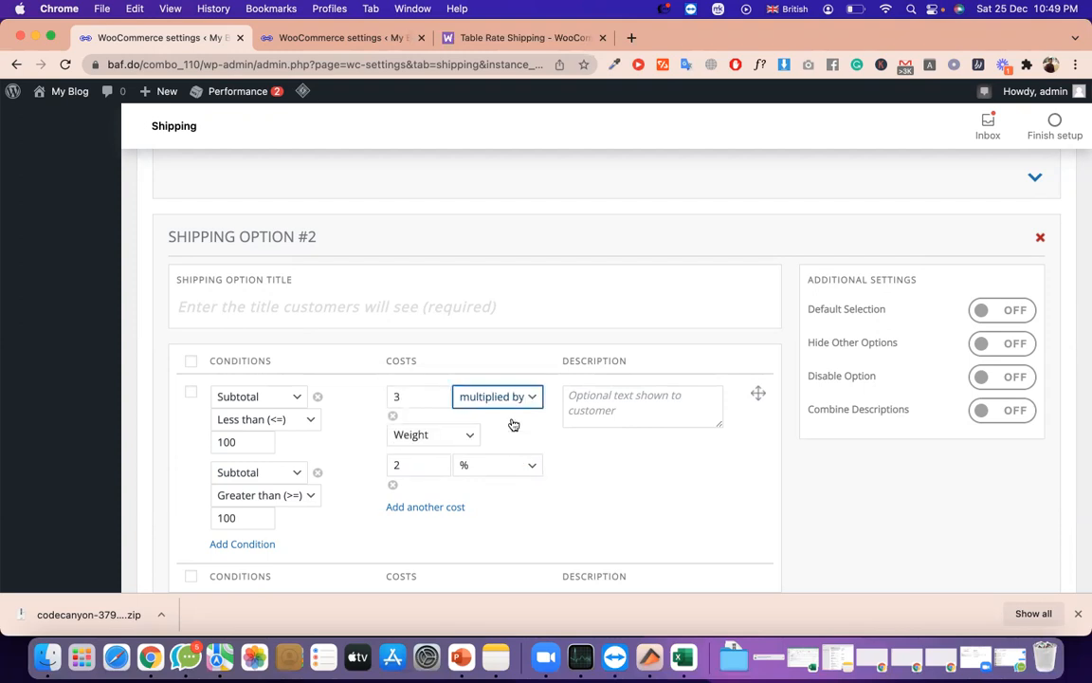
left_click(497, 396)
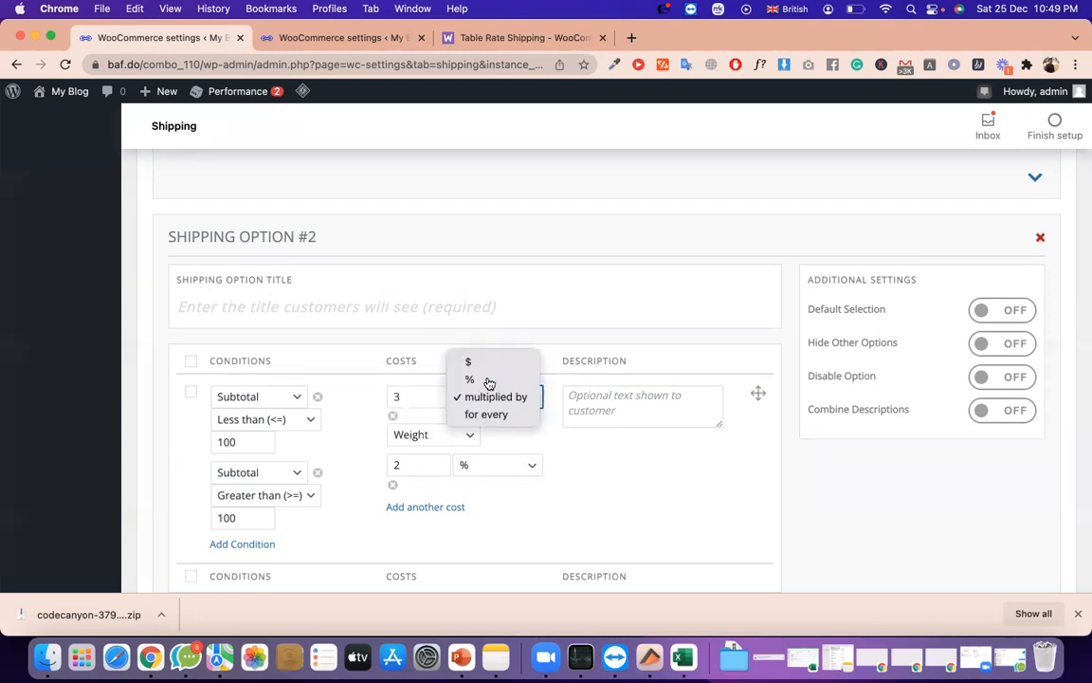
left_click(486, 379)
scroll(427, 478, "down", 1)
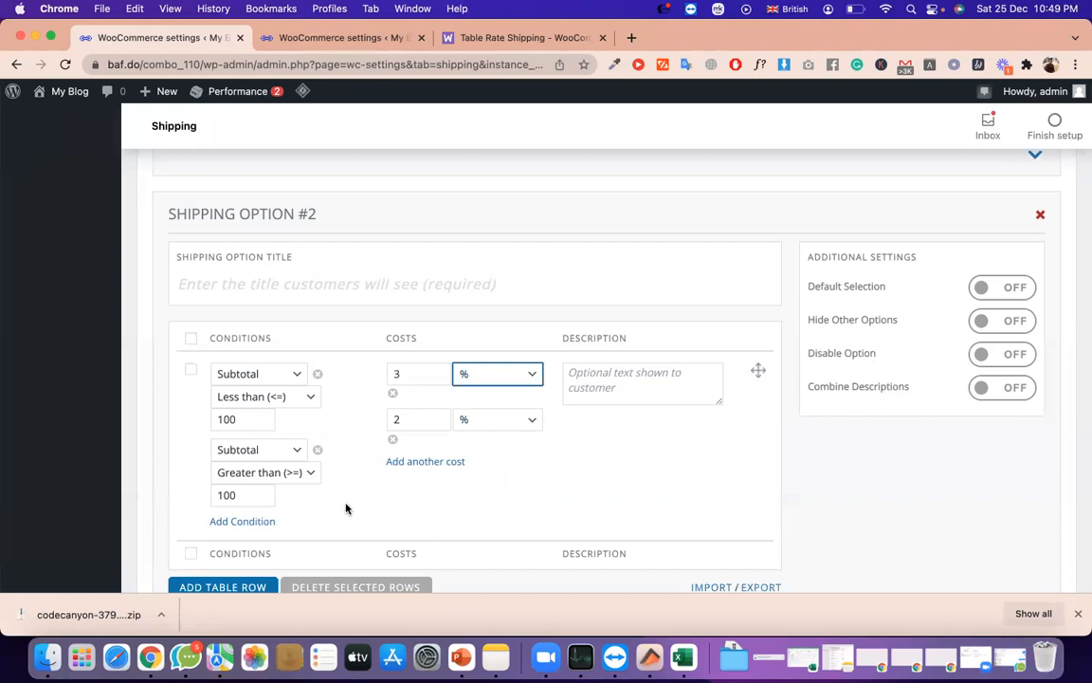
Give Shipping Option #2 the title "subtotal based"
double_click(414, 419)
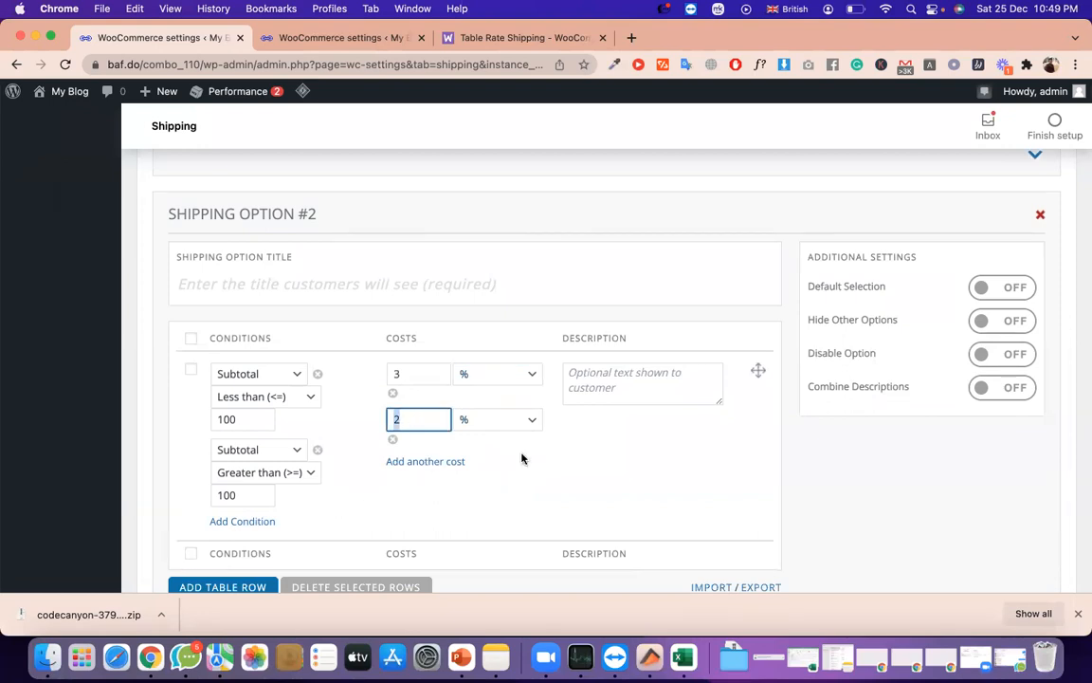
left_click(644, 391)
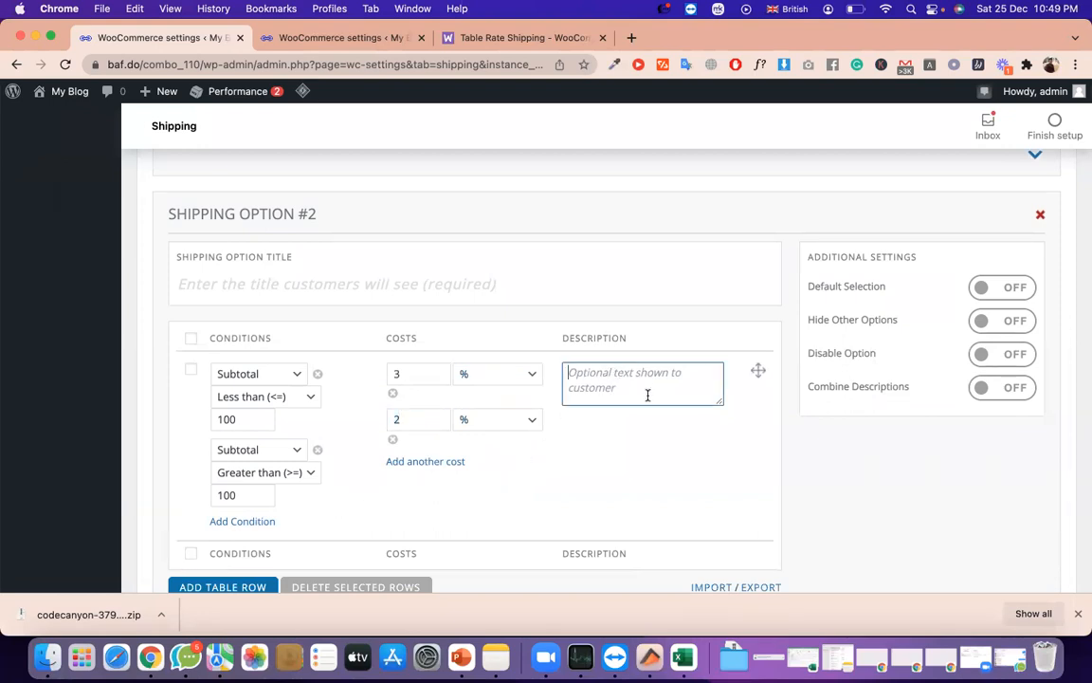
scroll(630, 405, "down", 1)
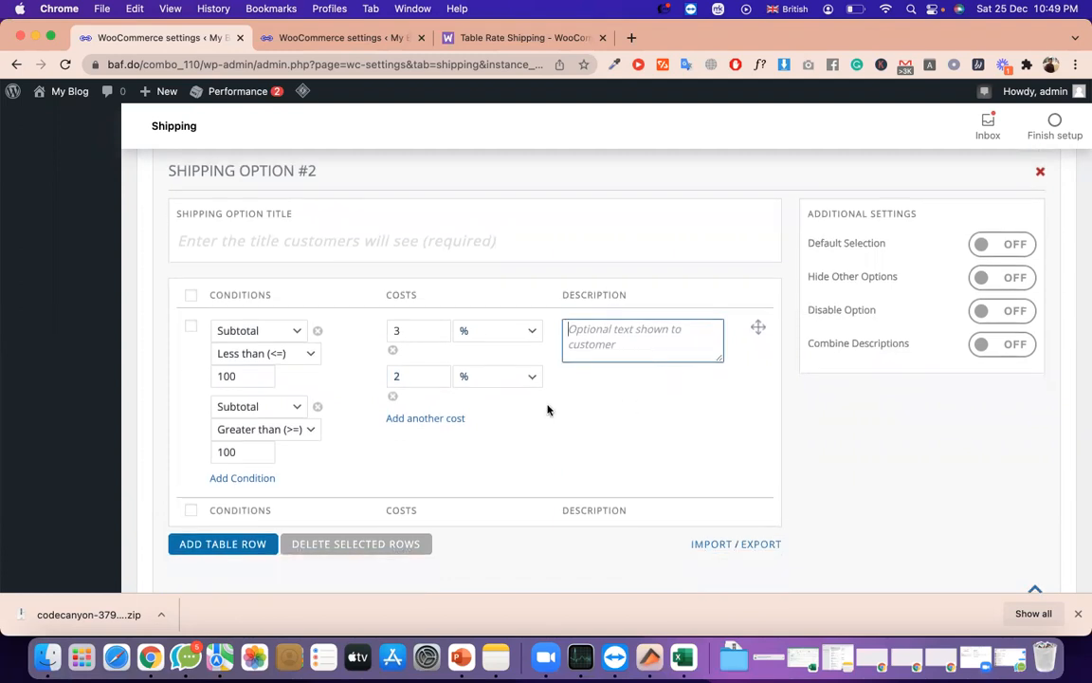
scroll(545, 409, "down", 1)
scroll(409, 410, "up", 1)
scroll(406, 409, "up", 1)
left_click(274, 274)
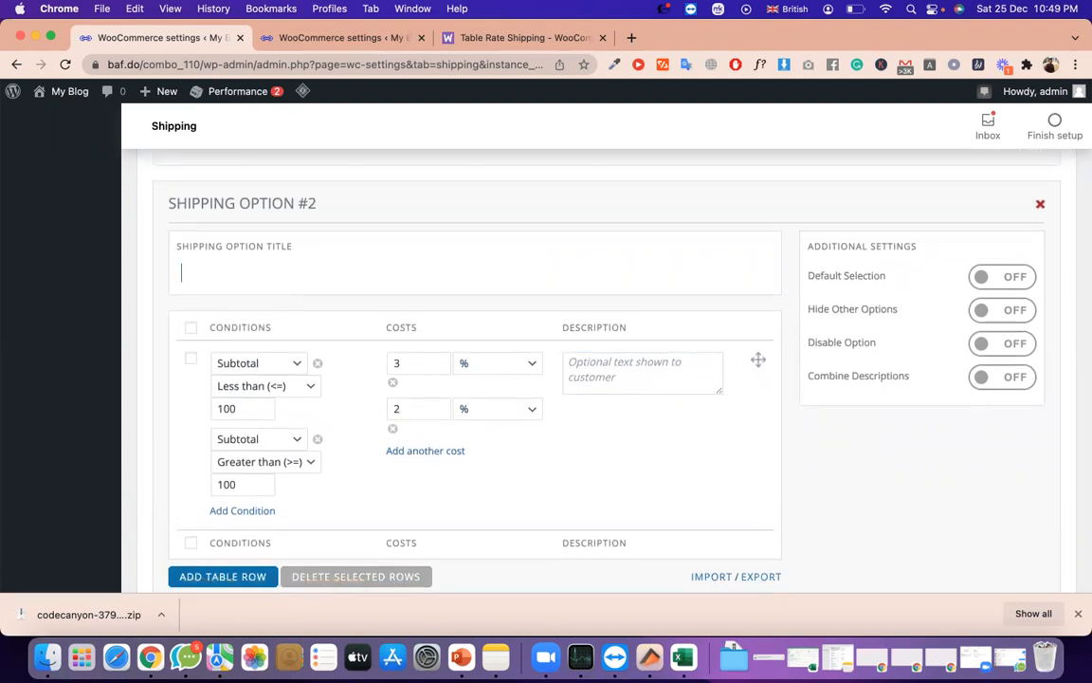
type("subtotal based")
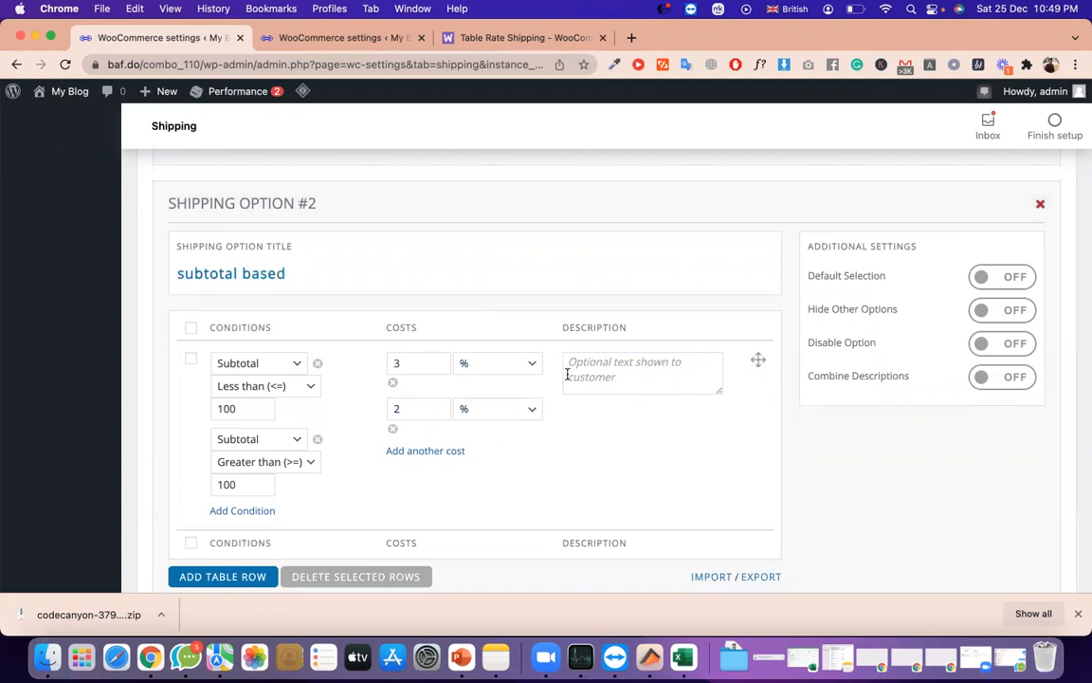
Turn on Default Selection for Shipping Option #2 and try the Hide Other Options switch
scroll(657, 381, "down", 1)
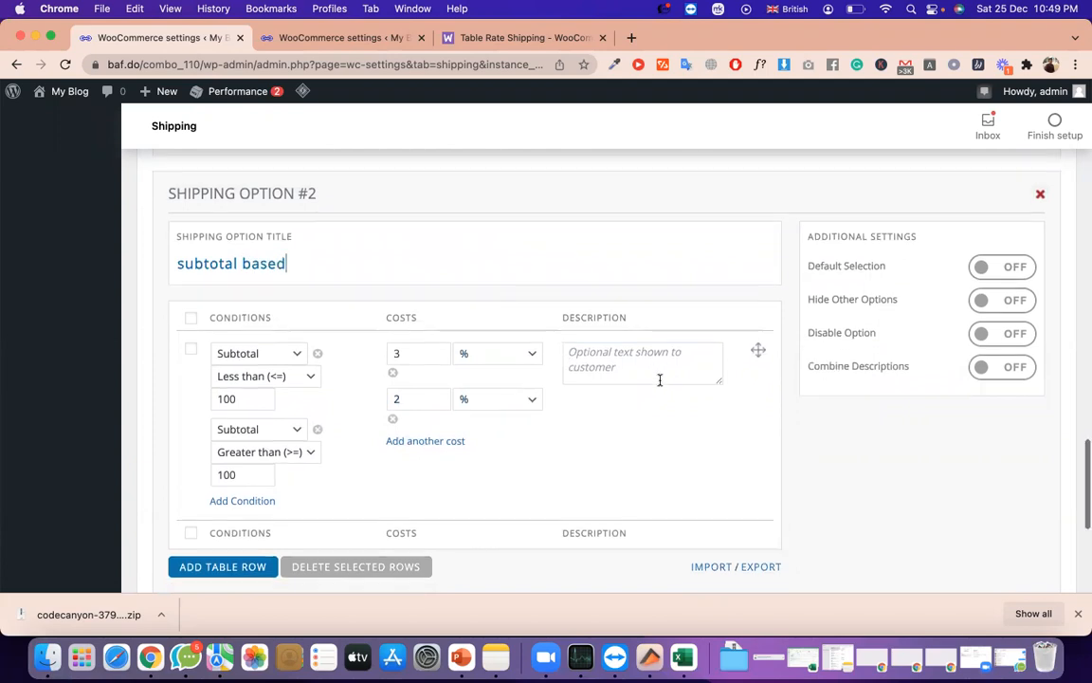
triple_click(852, 266)
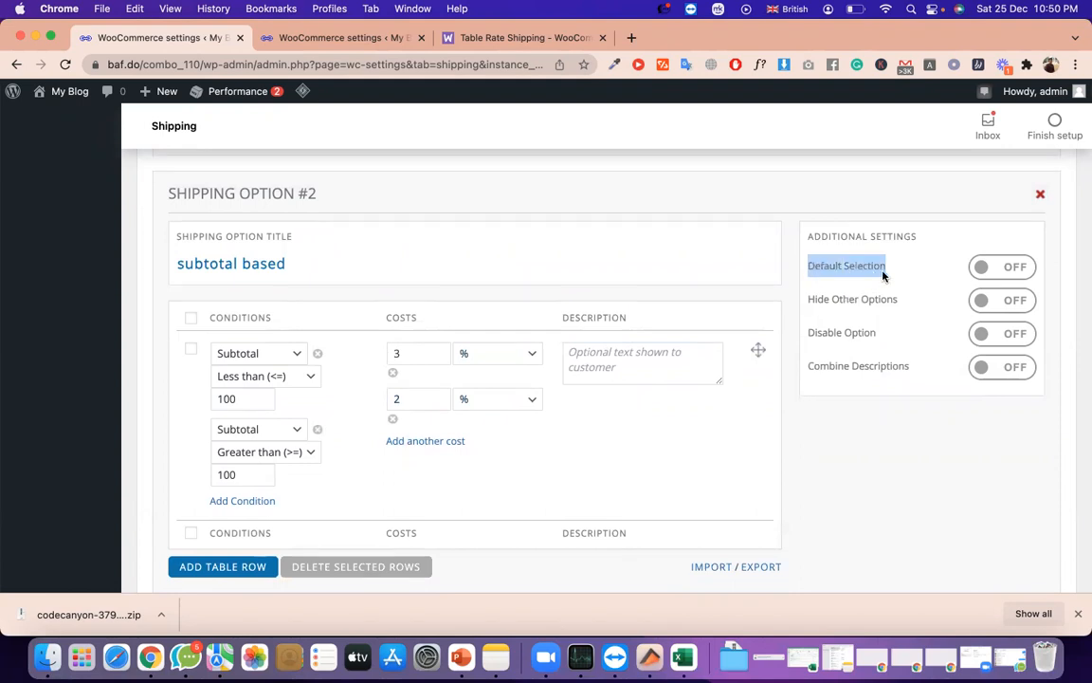
left_click(885, 276)
left_click(1000, 273)
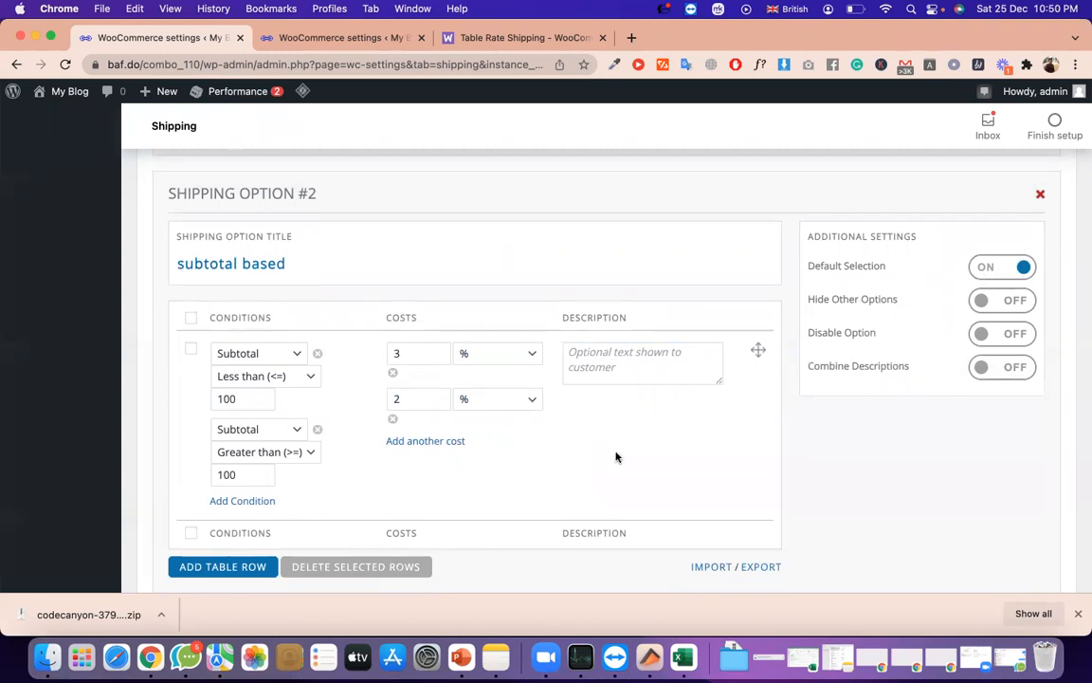
left_click(1002, 304)
left_click(1002, 303)
Open aliexpress.com in a new browser tab and return to the table rate settings, placing their tab beside it
left_click(631, 38)
type("ali")
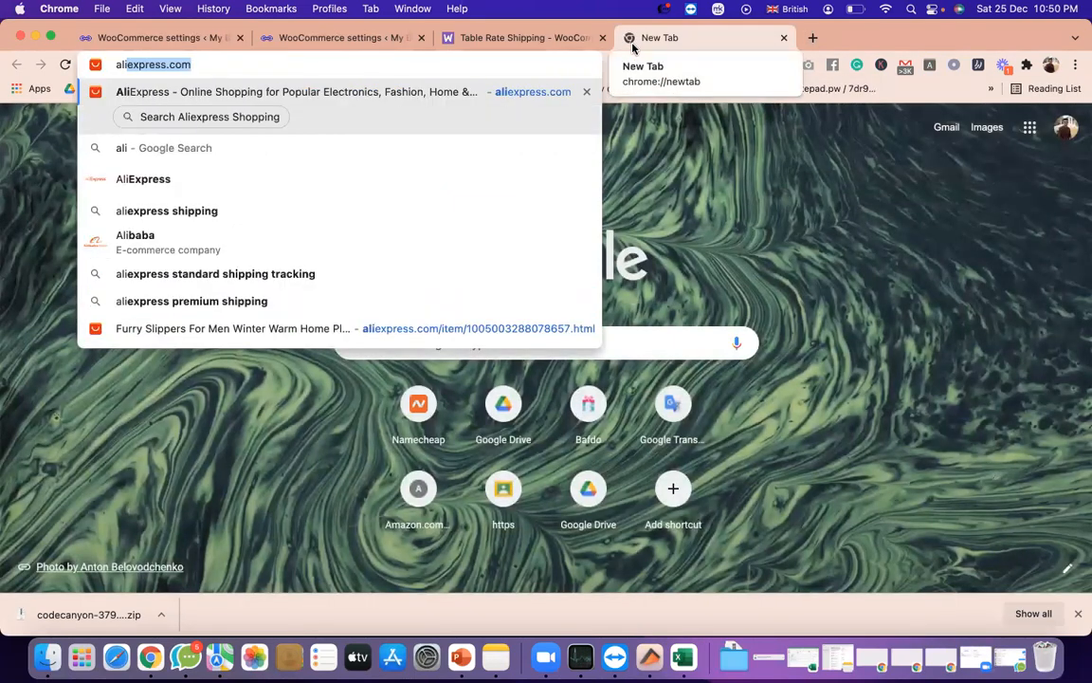
key("Return")
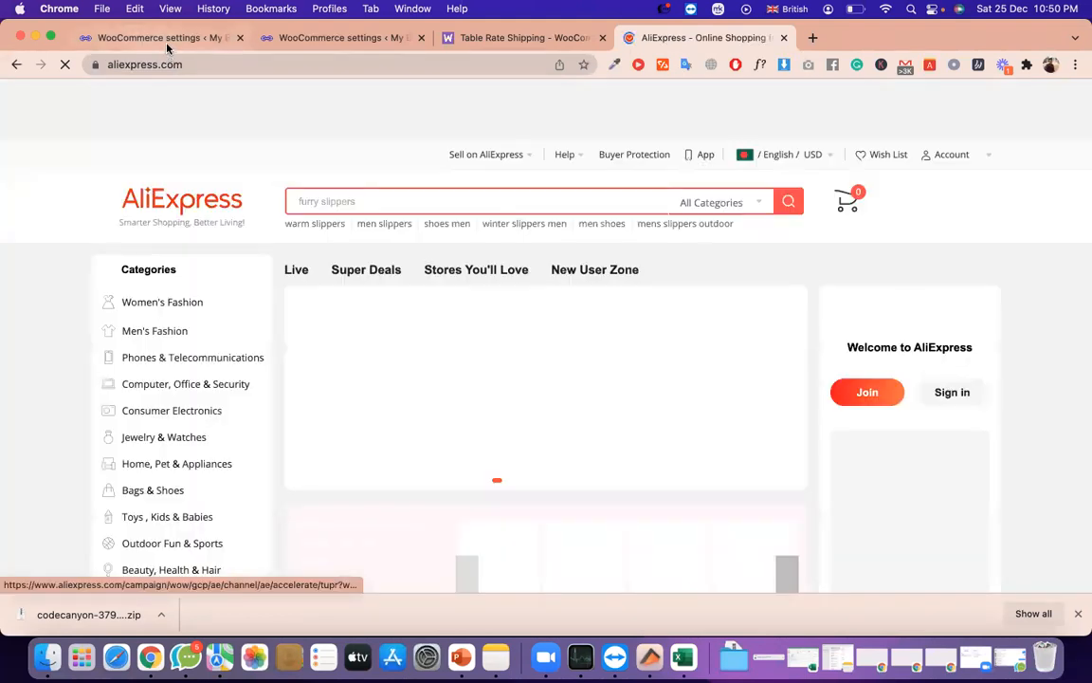
left_click_drag(167, 45, 474, 39)
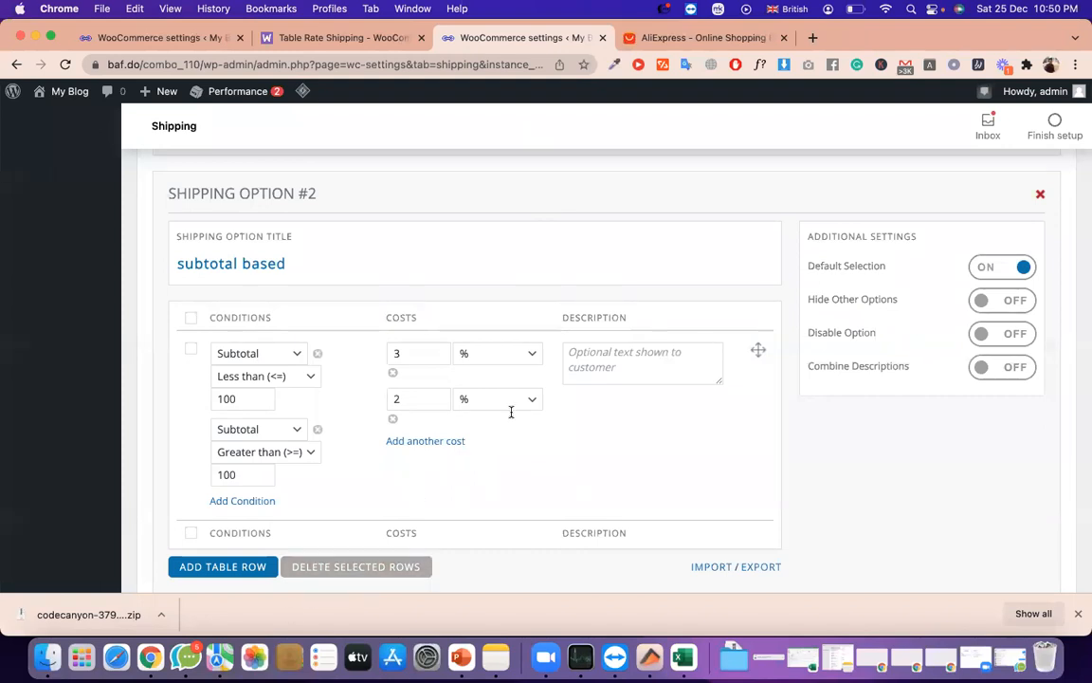
left_click(812, 40)
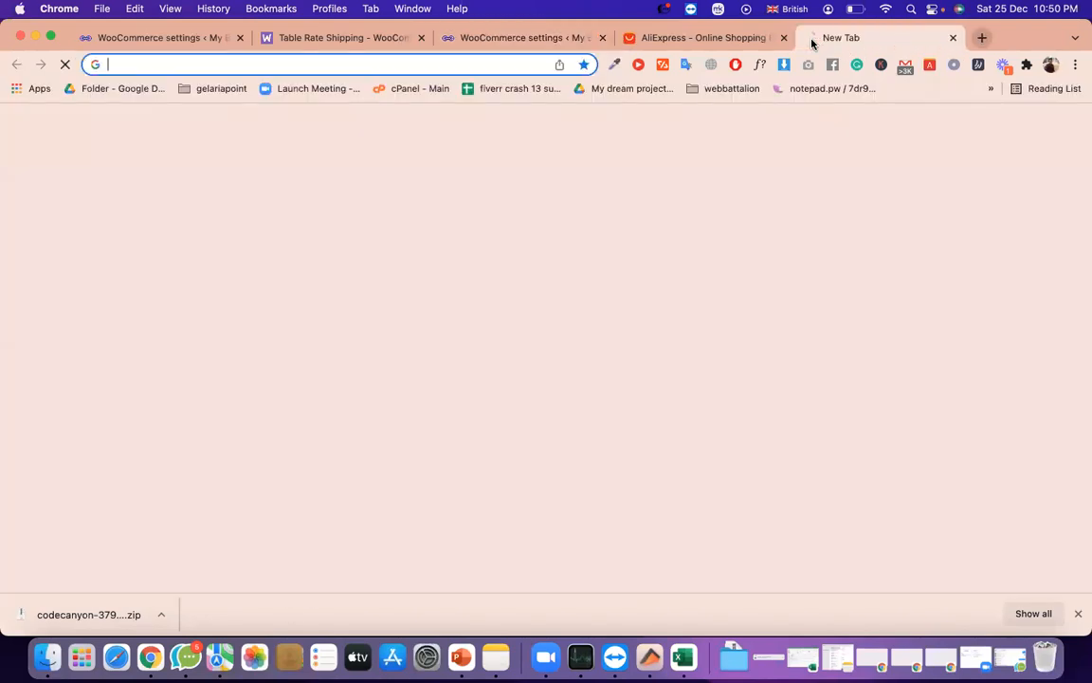
type("al")
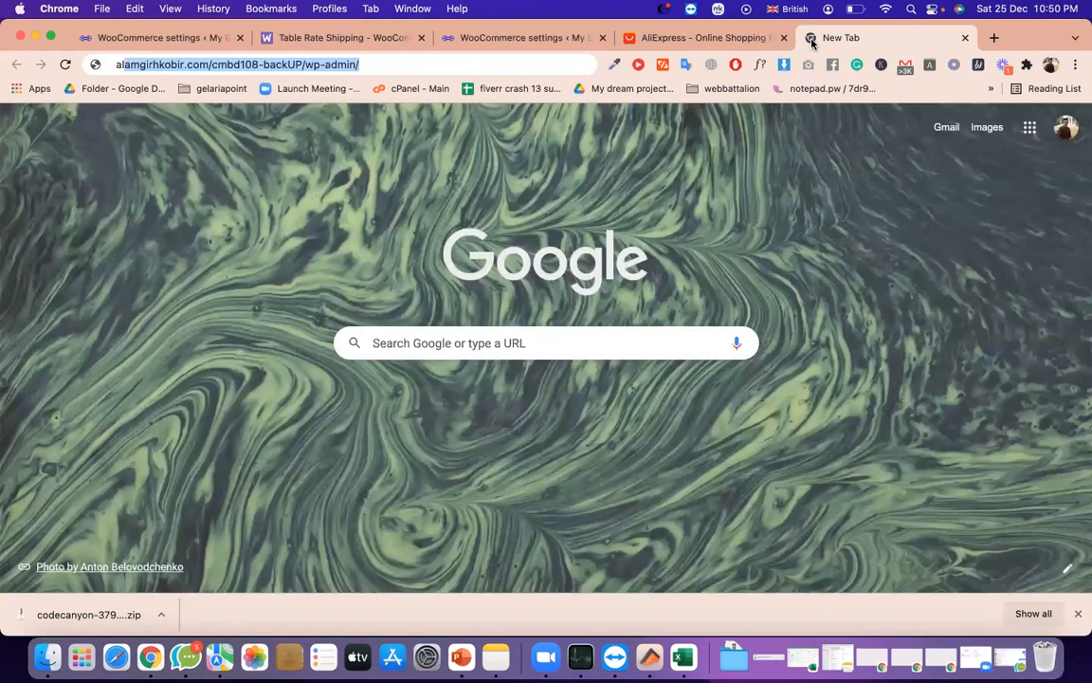
type("ll about")
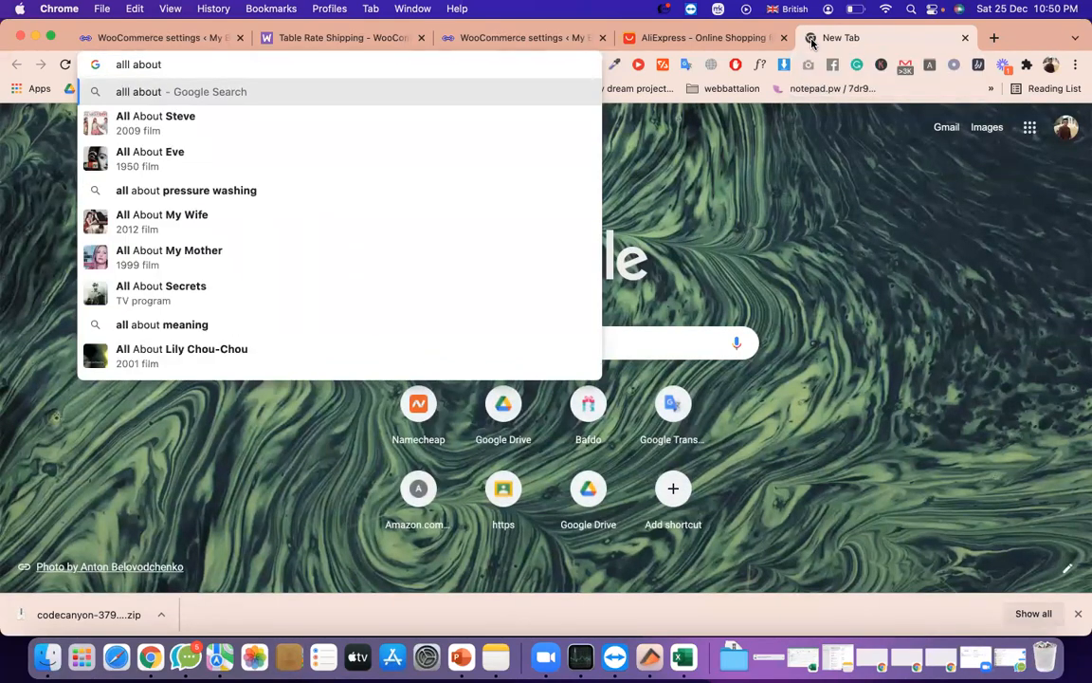
type(" shipping")
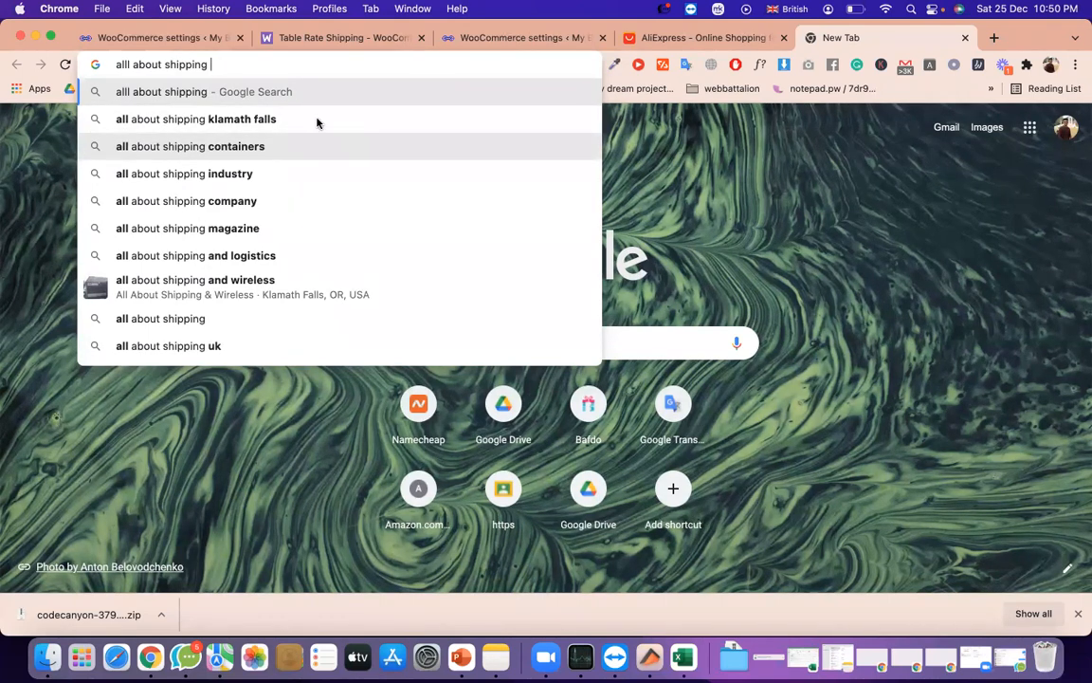
left_click(18, 164)
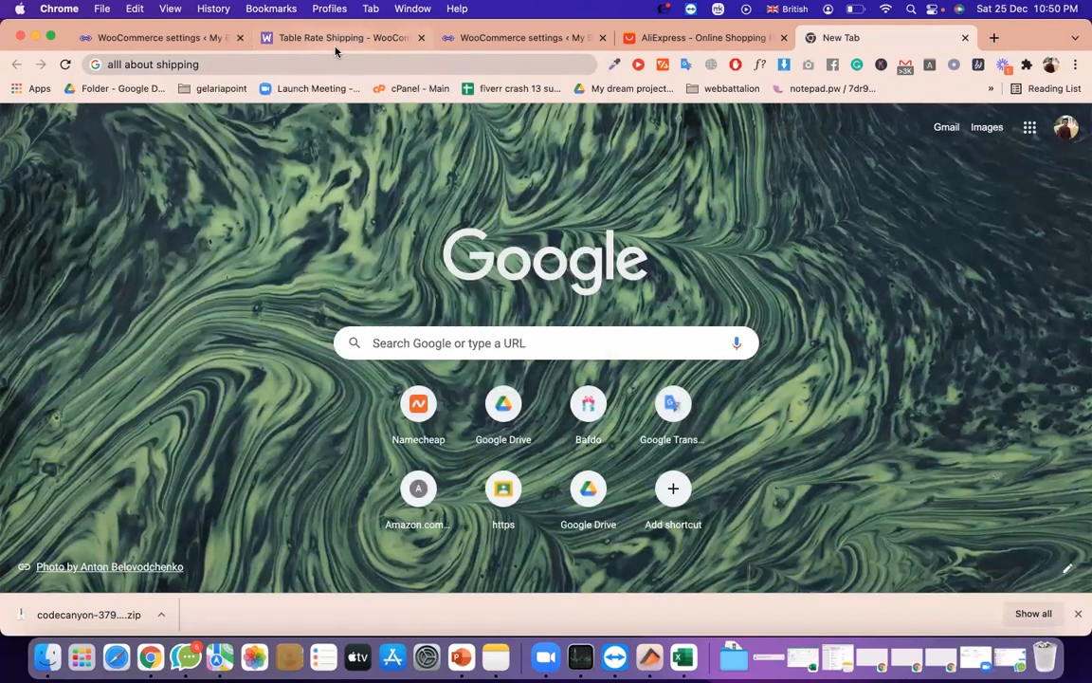
left_click(334, 43)
left_click(166, 39)
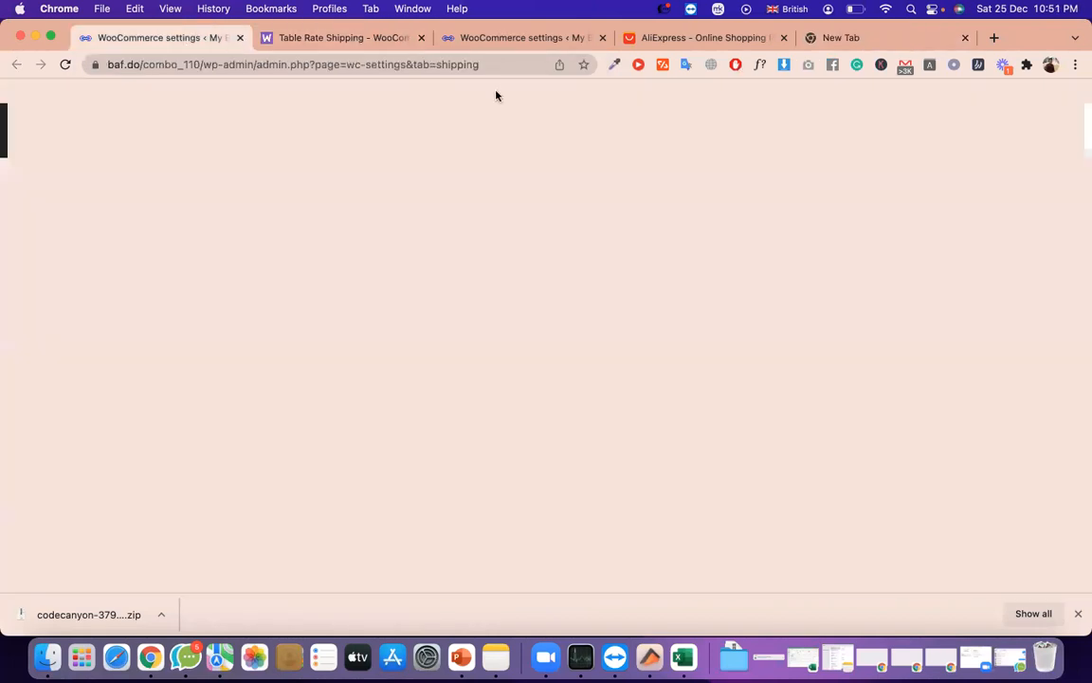
Turn on Hide Other Options for Shipping Option #2 and try the Disable Option and Combine Descriptions switches
left_click(485, 40)
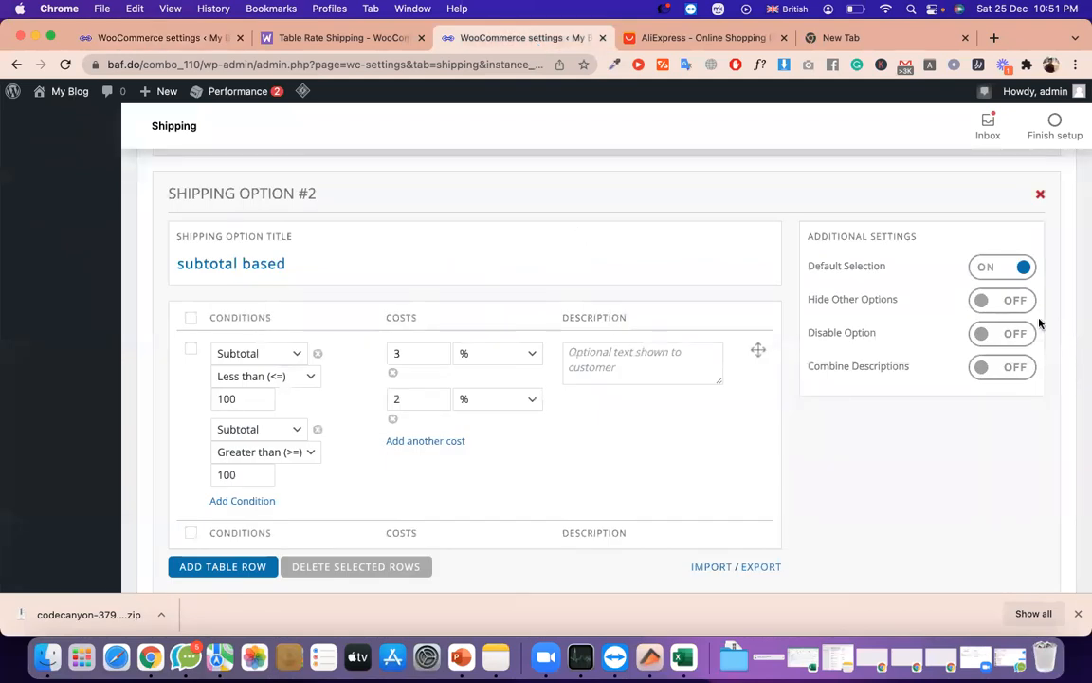
left_click(1003, 301)
left_click(1014, 335)
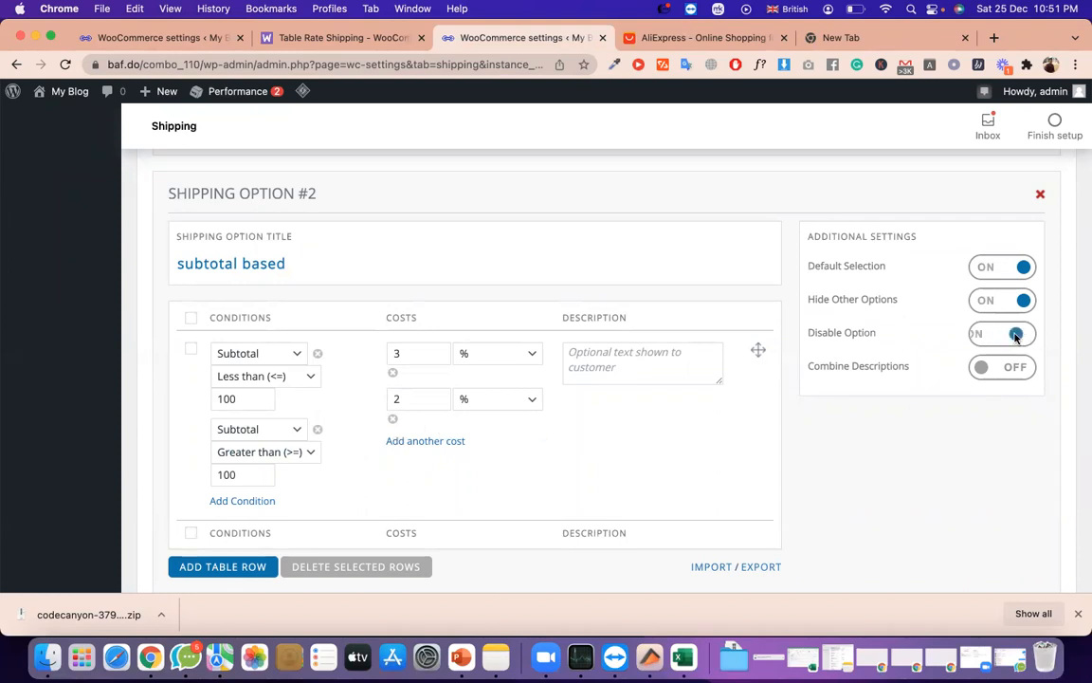
left_click(1014, 335)
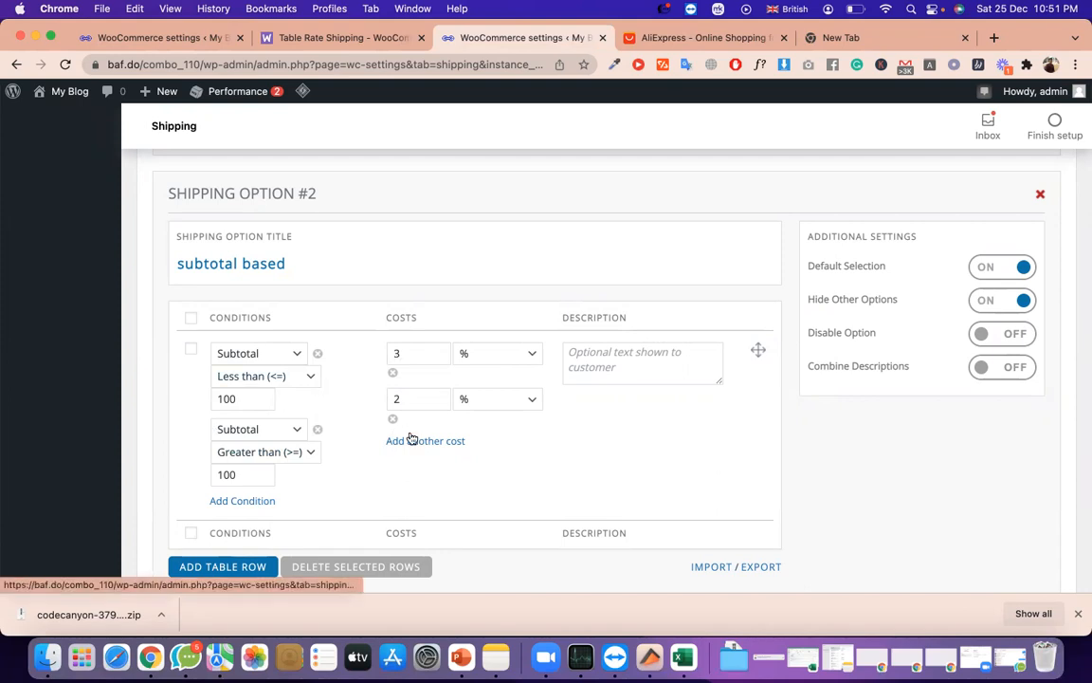
left_click(1021, 375)
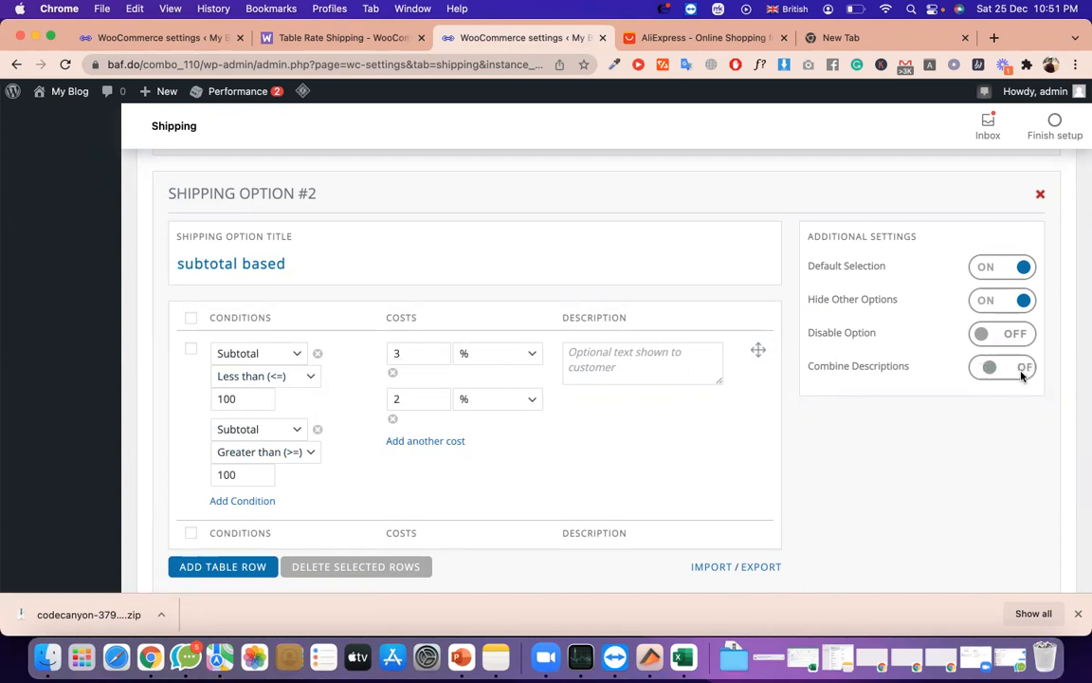
left_click(1021, 375)
scroll(1006, 263, "up", 3)
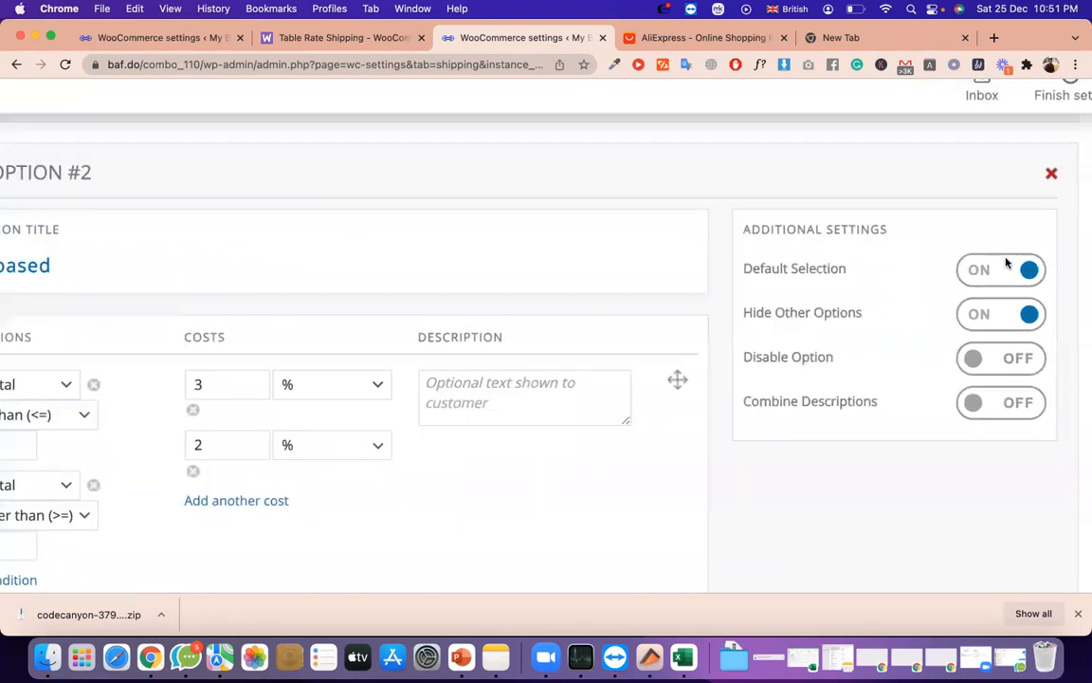
triple_click(808, 270)
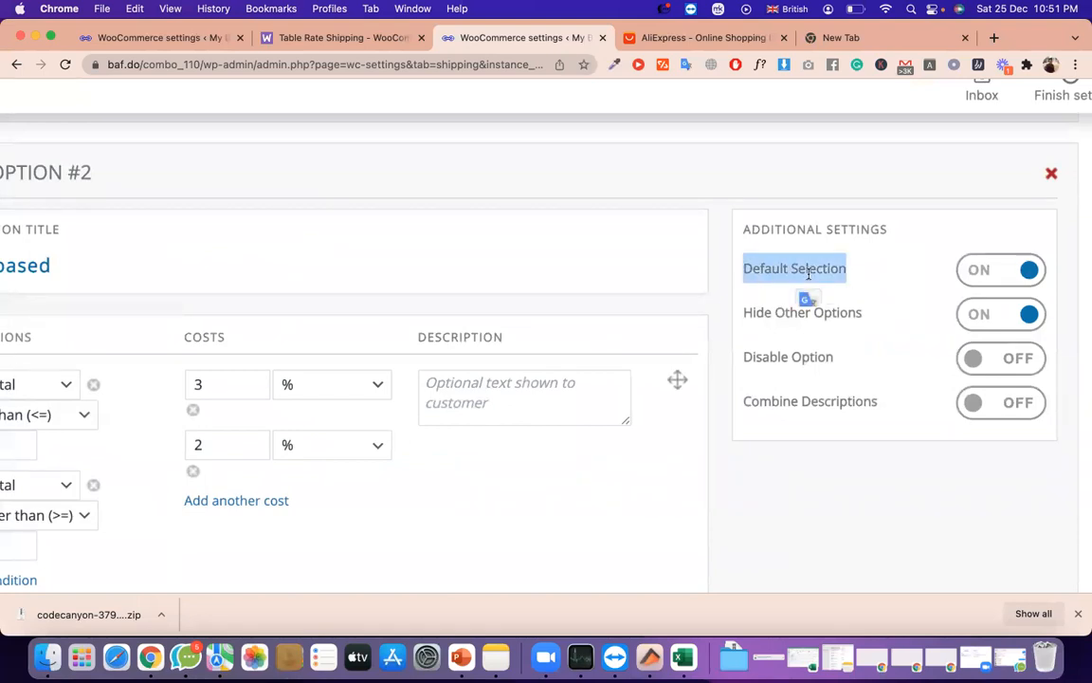
triple_click(809, 270)
Give Shipping Option #1 in the Table of Rates the title "2 nd option ()"
scroll(571, 372, "left", 5)
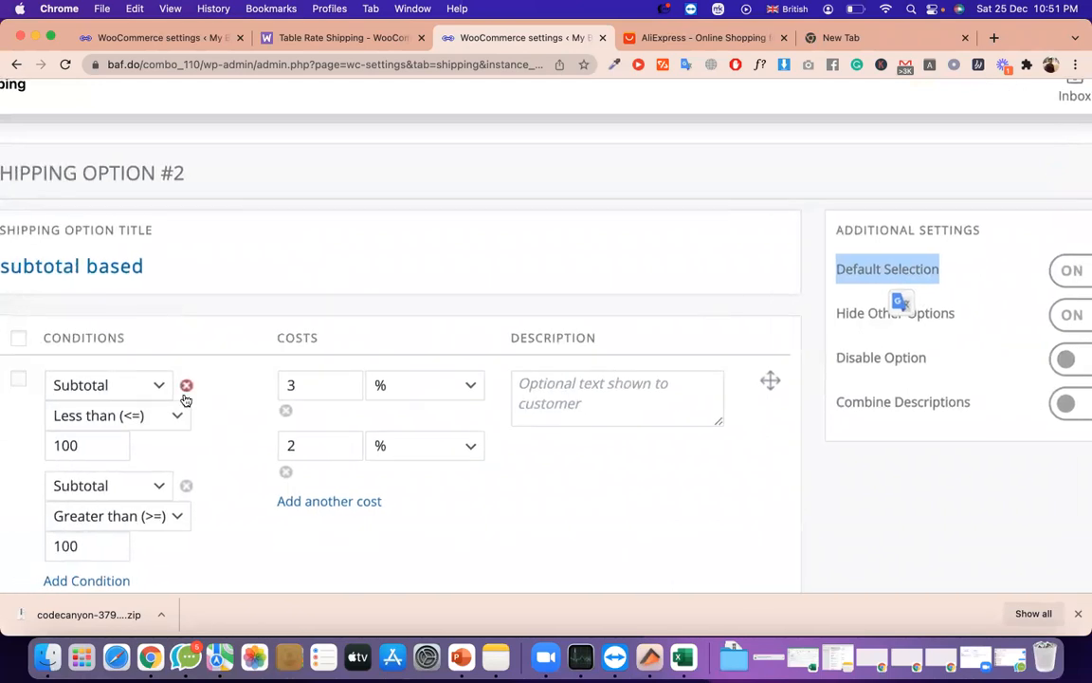
scroll(186, 399, "up", 5)
scroll(147, 308, "up", 5)
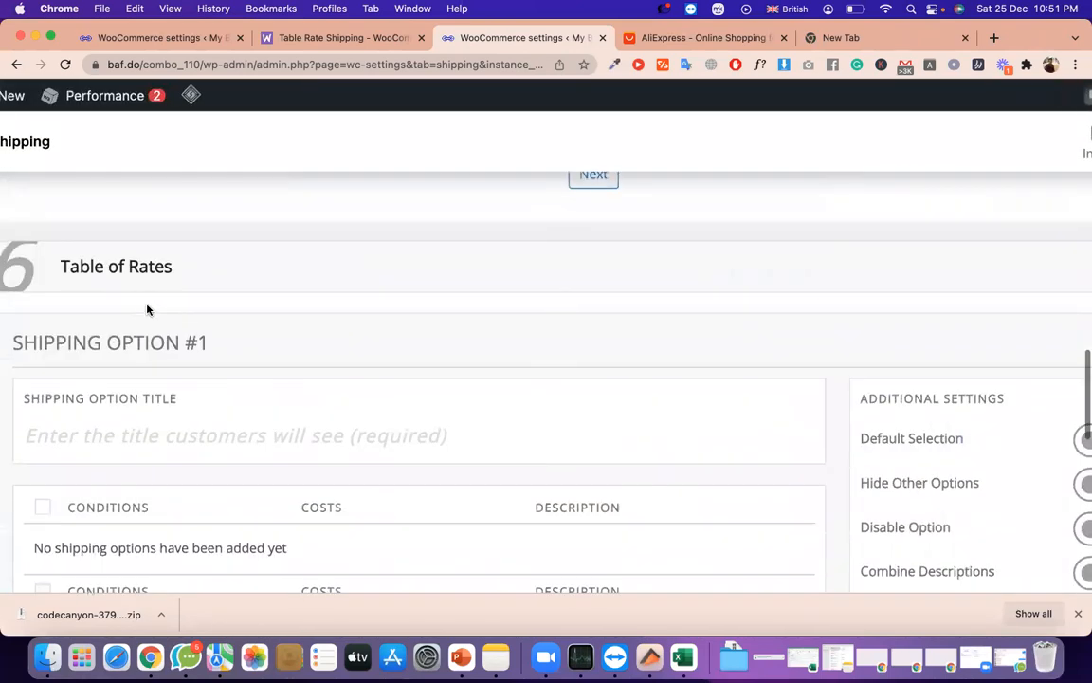
left_click(157, 448)
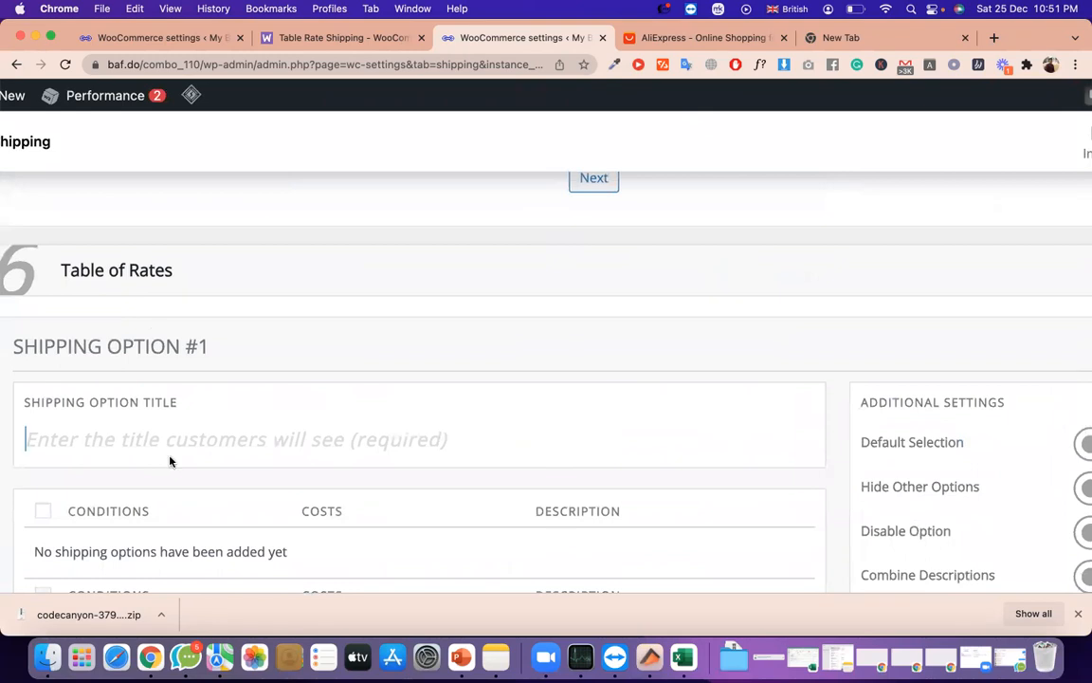
scroll(170, 460, "down", 2)
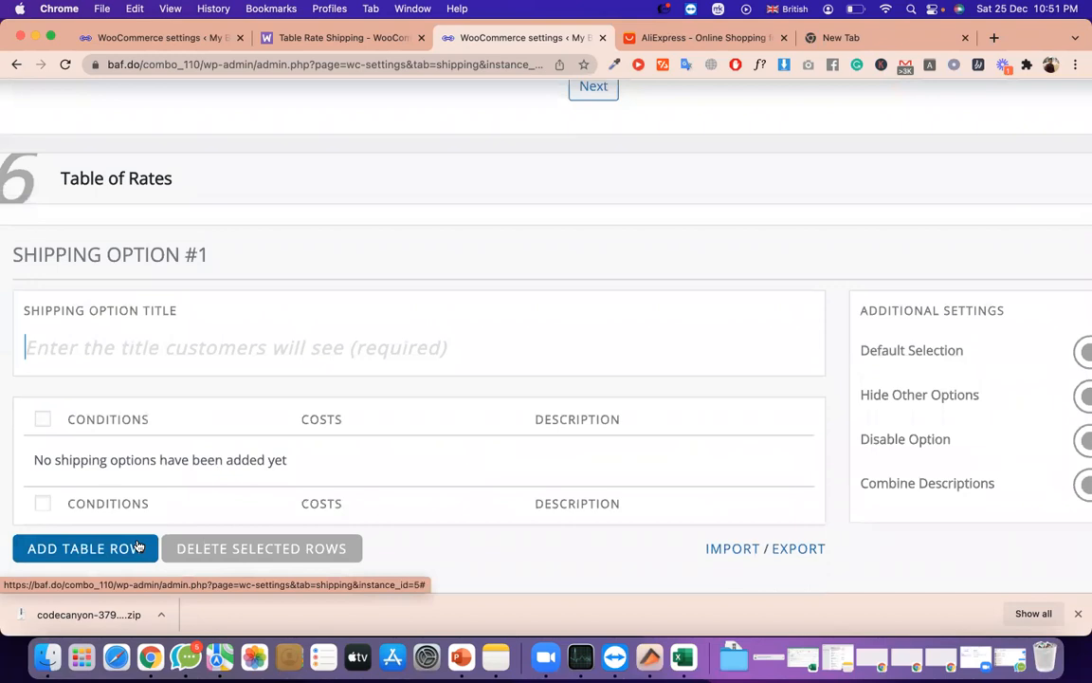
scroll(138, 547, "left", 2)
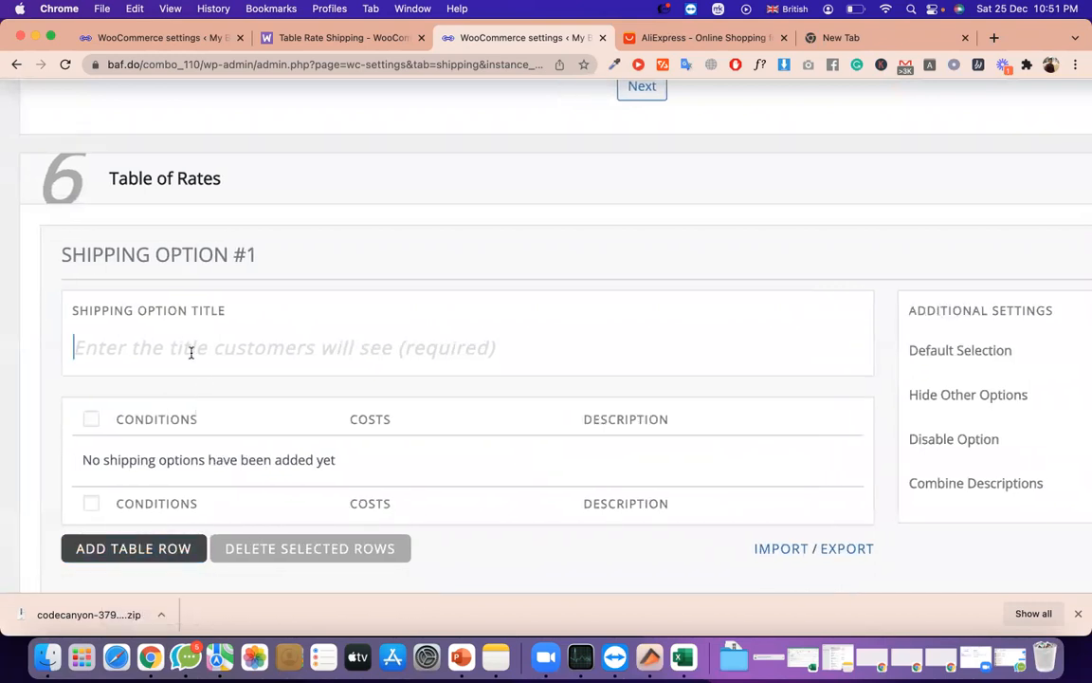
type("2 nd option")
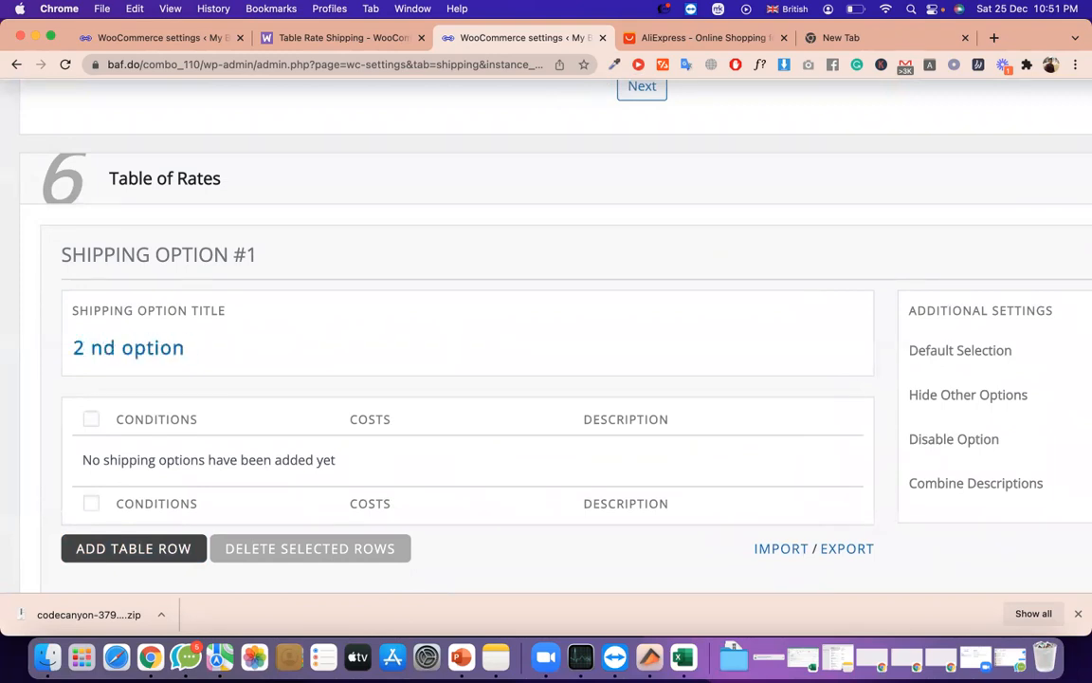
type(" ()")
scroll(328, 415, "down", 2)
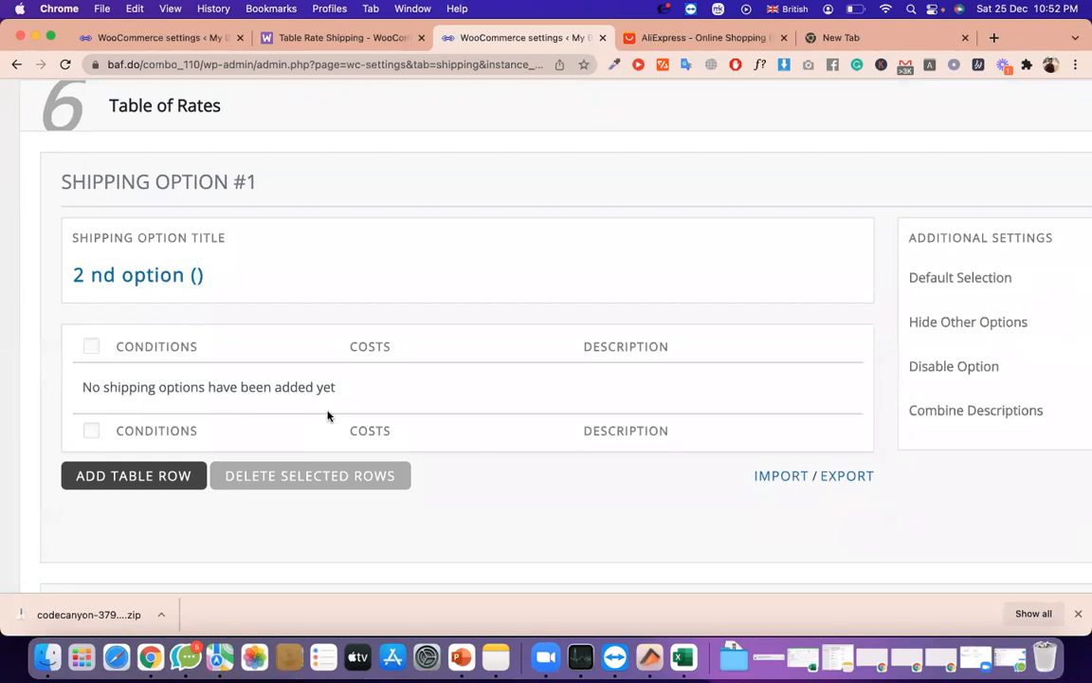
Complete the title of Shipping Option #1 as "2 nd option (3-7days)"
type("3-7days")
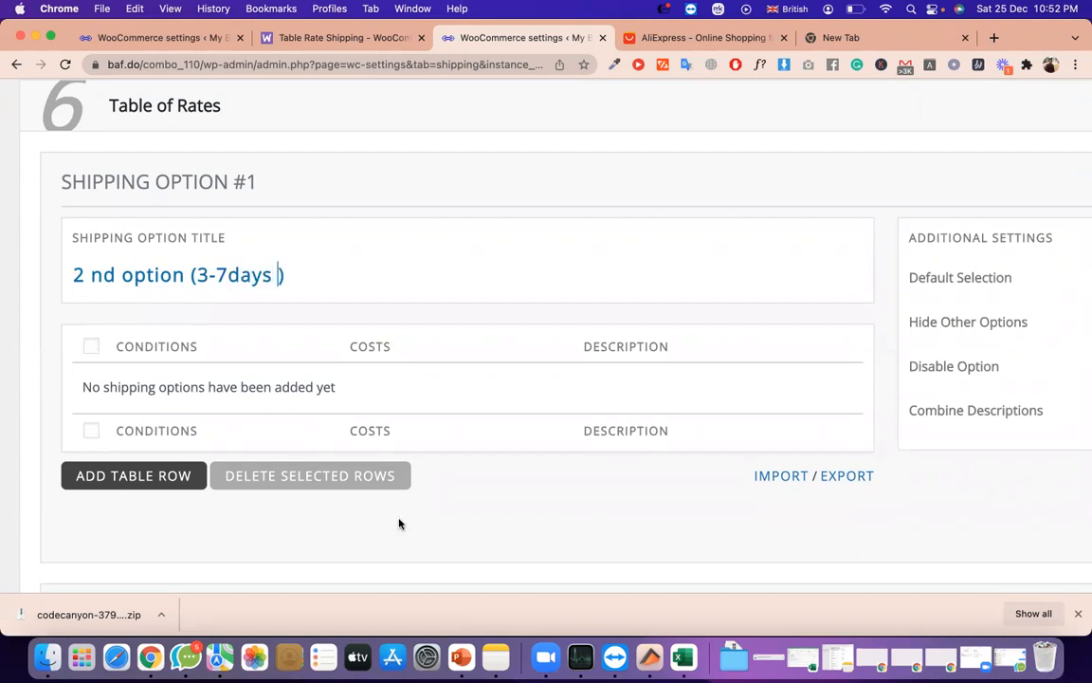
scroll(280, 346, "down", 6)
scroll(334, 414, "up", 5)
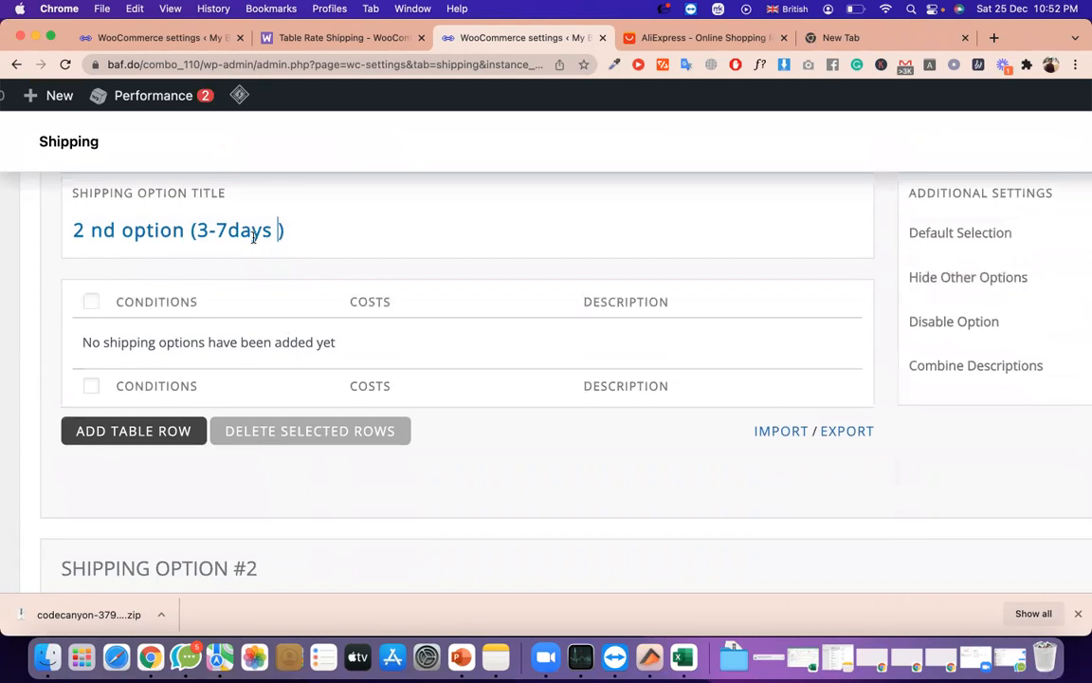
key("BackSpace")
double_click(231, 240)
Extend the title of Shipping Option #2 to "subtotal based (1-3days)"
scroll(232, 267, "down", 9)
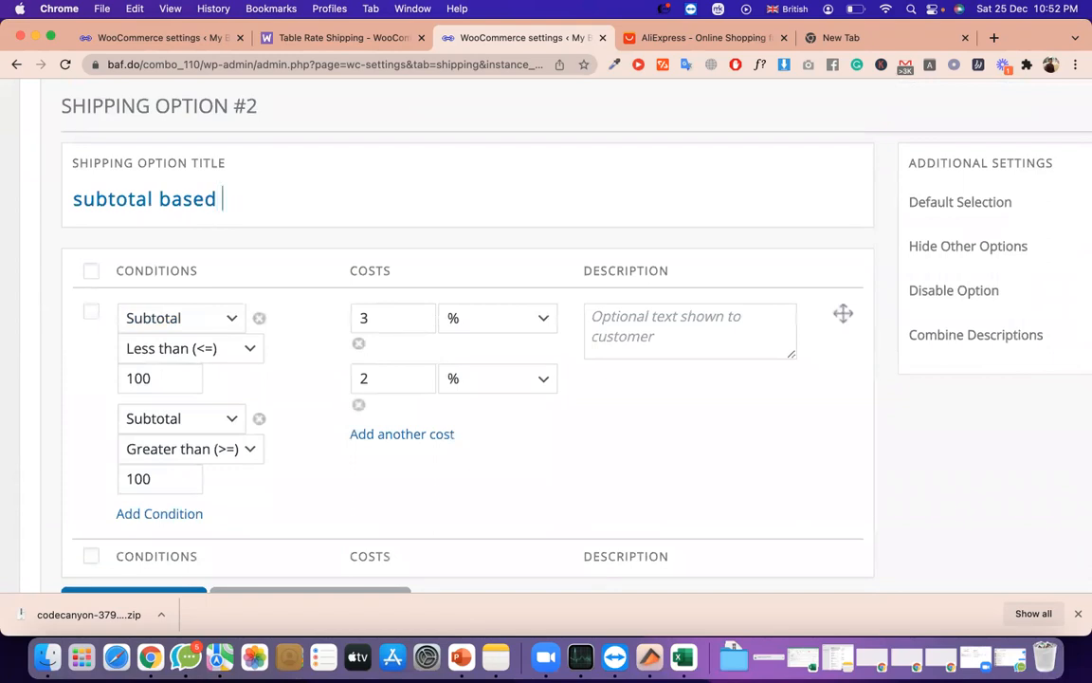
type(")")
type("1")
type(".3")
key("BackSpace")
key("BackSpace")
type("-days")
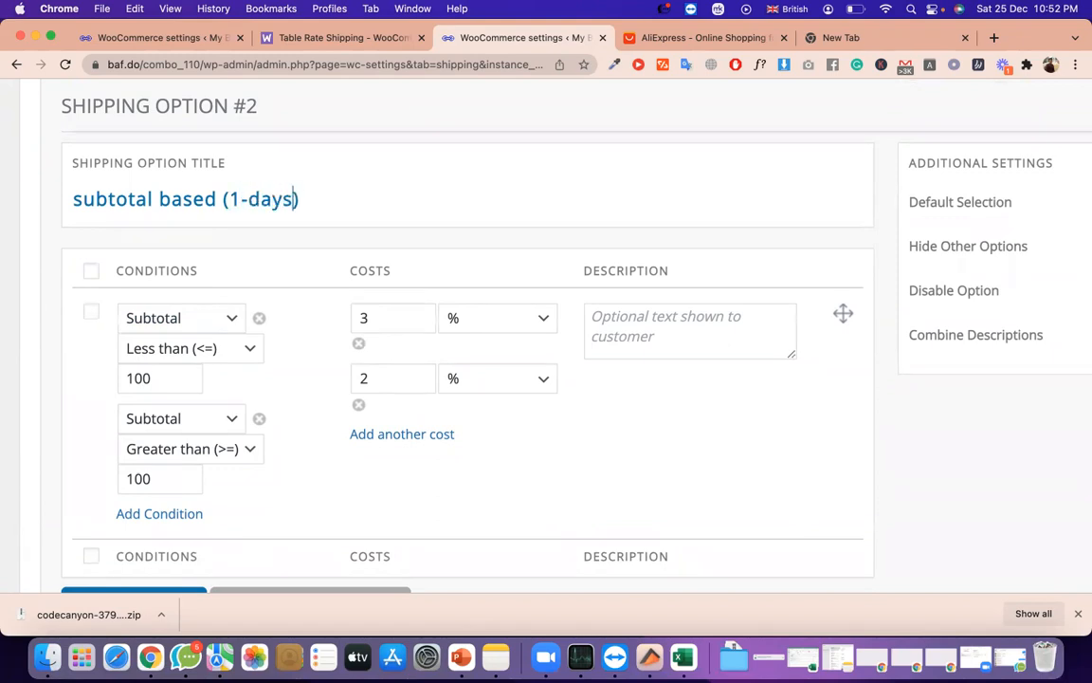
left_click(250, 200)
type("3")
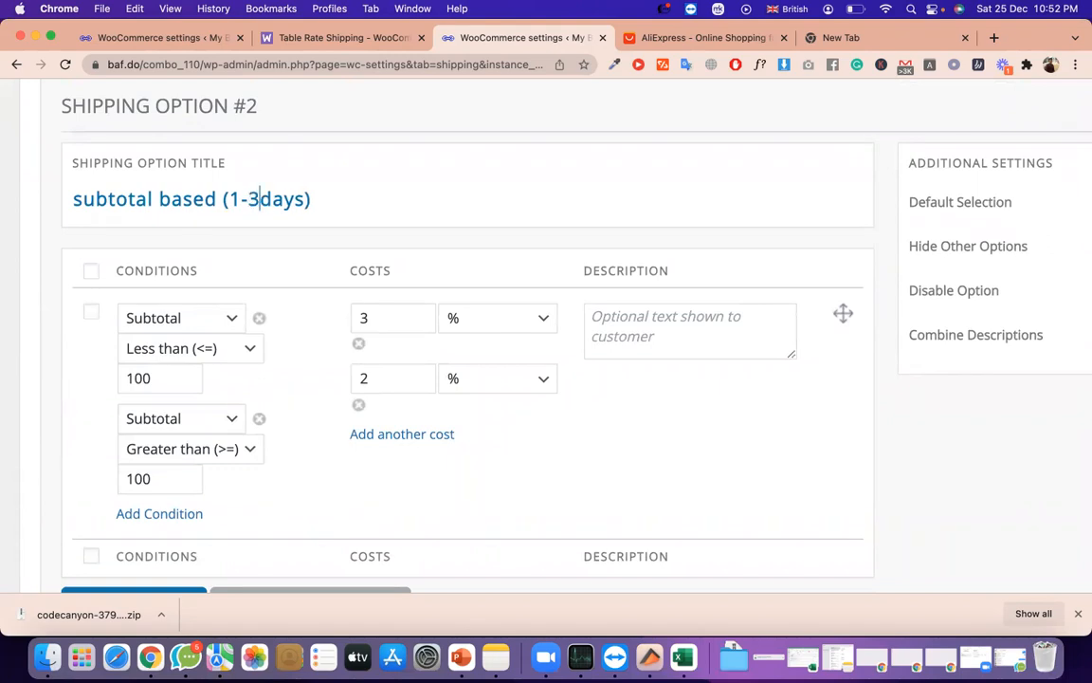
key("Right")
key("Right")
key("Right")
key("Right")
Switch to the AliExpress site, dismiss its promotional popup and open the SuperDeals page
left_click(697, 38)
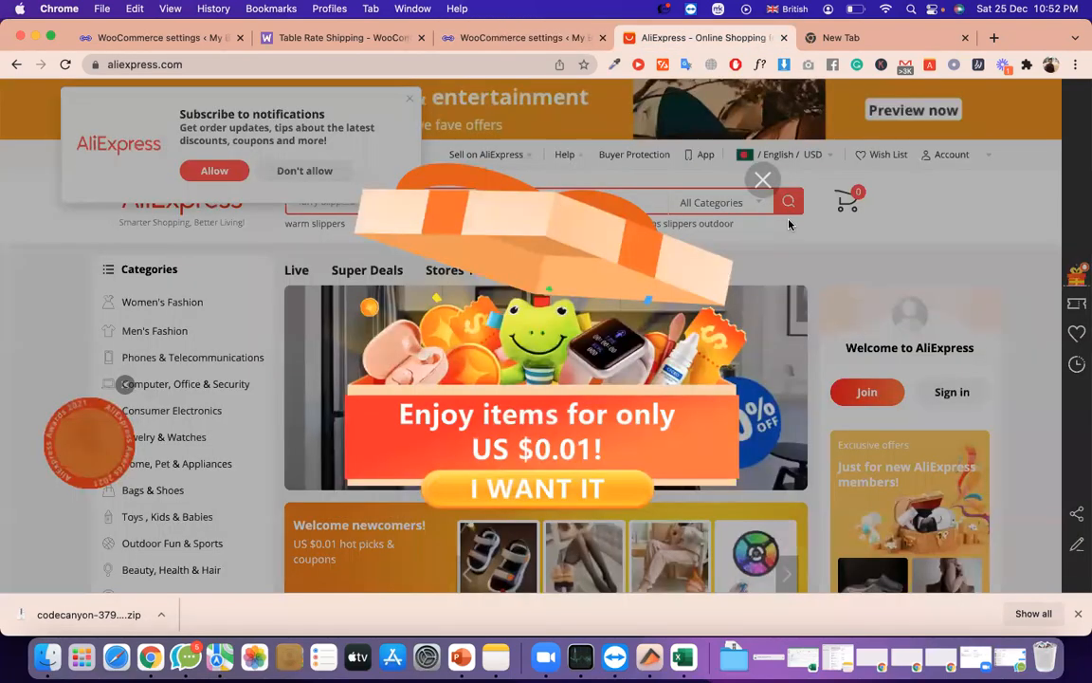
left_click(763, 179)
scroll(366, 243, "down", 3)
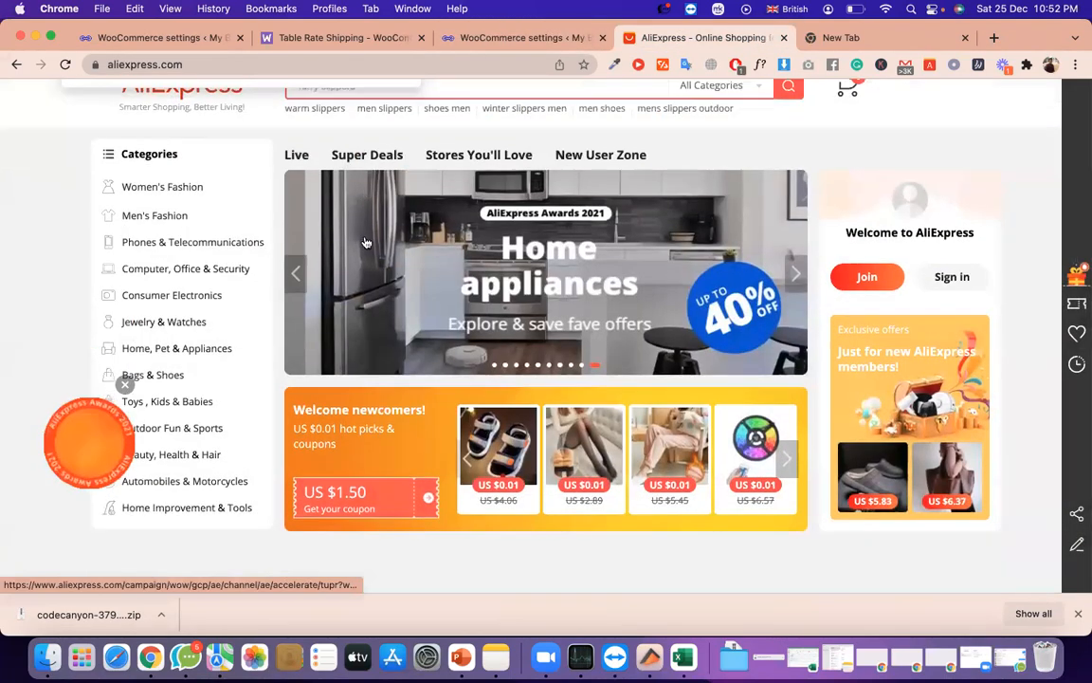
scroll(366, 243, "down", 5)
scroll(326, 360, "down", 2)
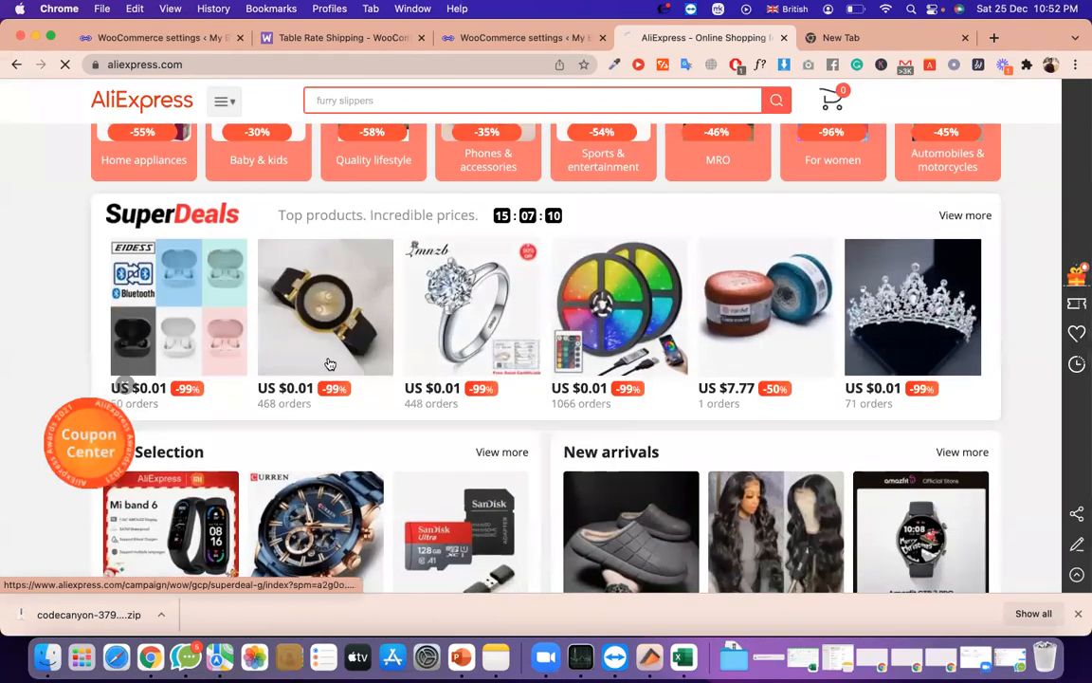
left_click(329, 364)
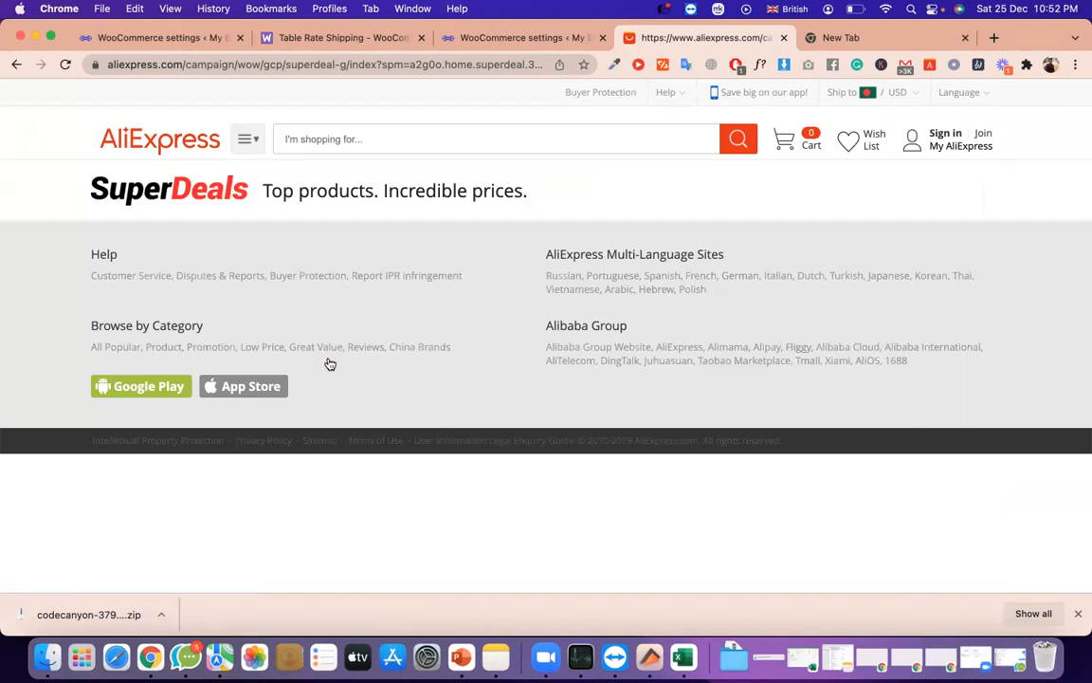
scroll(330, 364, "up", 1)
scroll(329, 364, "left", 5)
triple_click(290, 197)
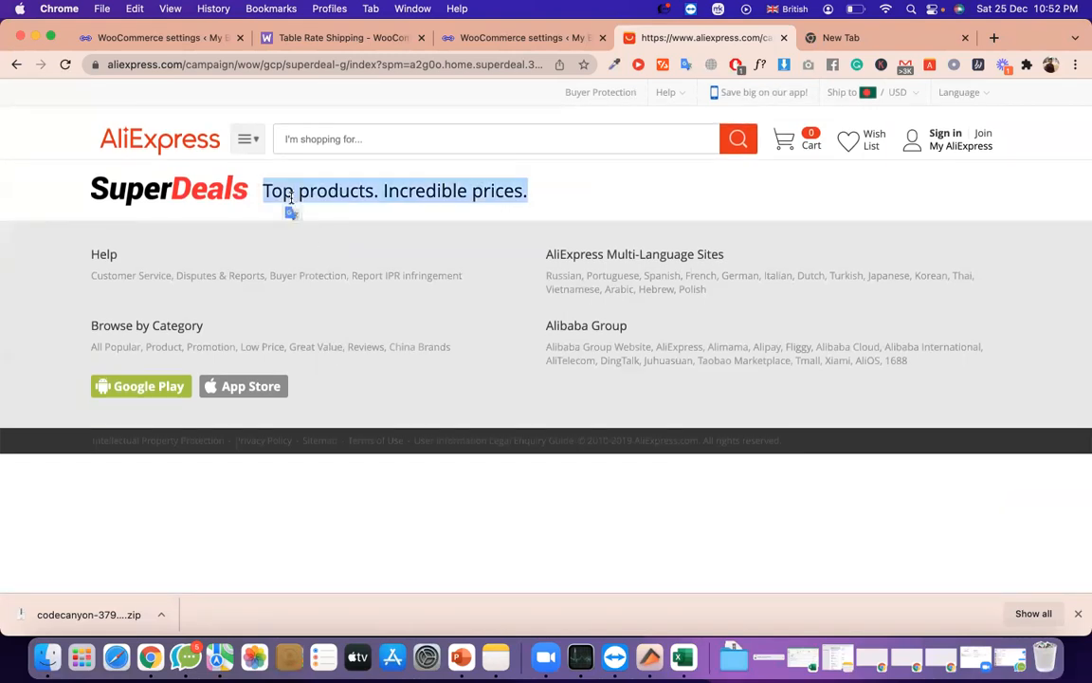
Return to the AliExpress home page, dismiss the notification request and browse the suggested "shoes men" products
left_click(150, 140)
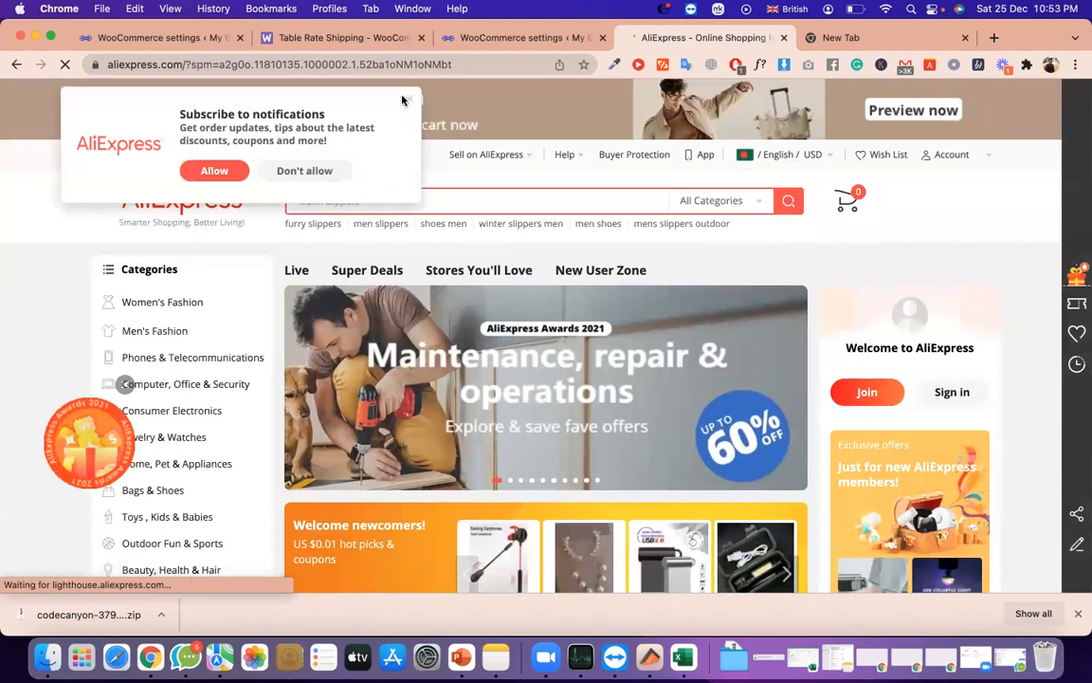
left_click(410, 102)
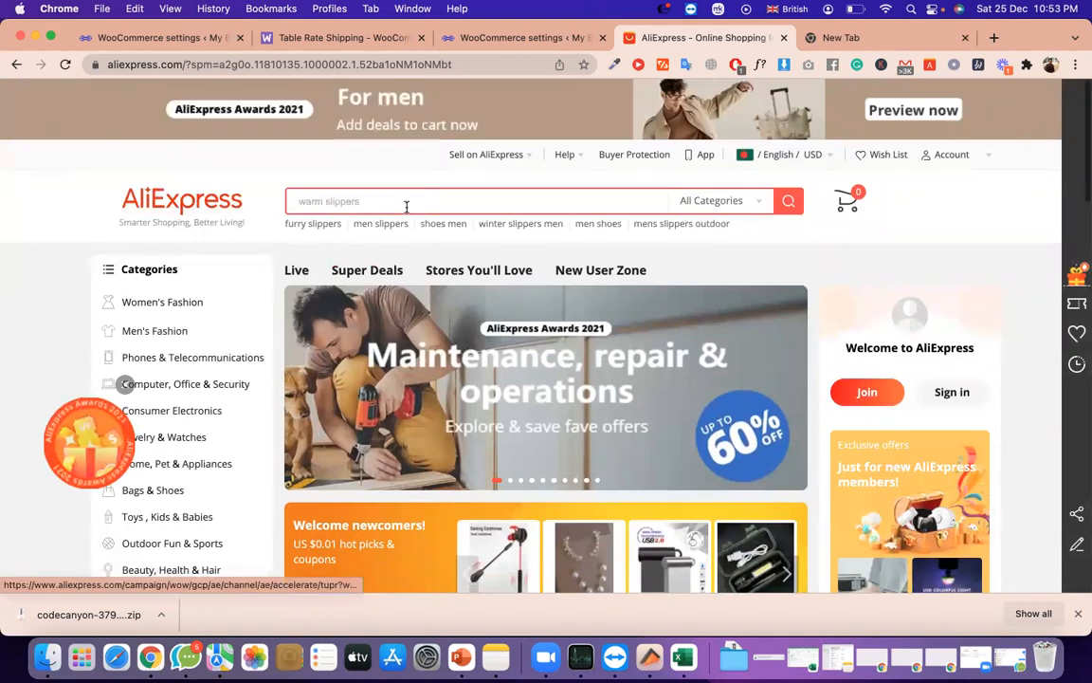
left_click(453, 227)
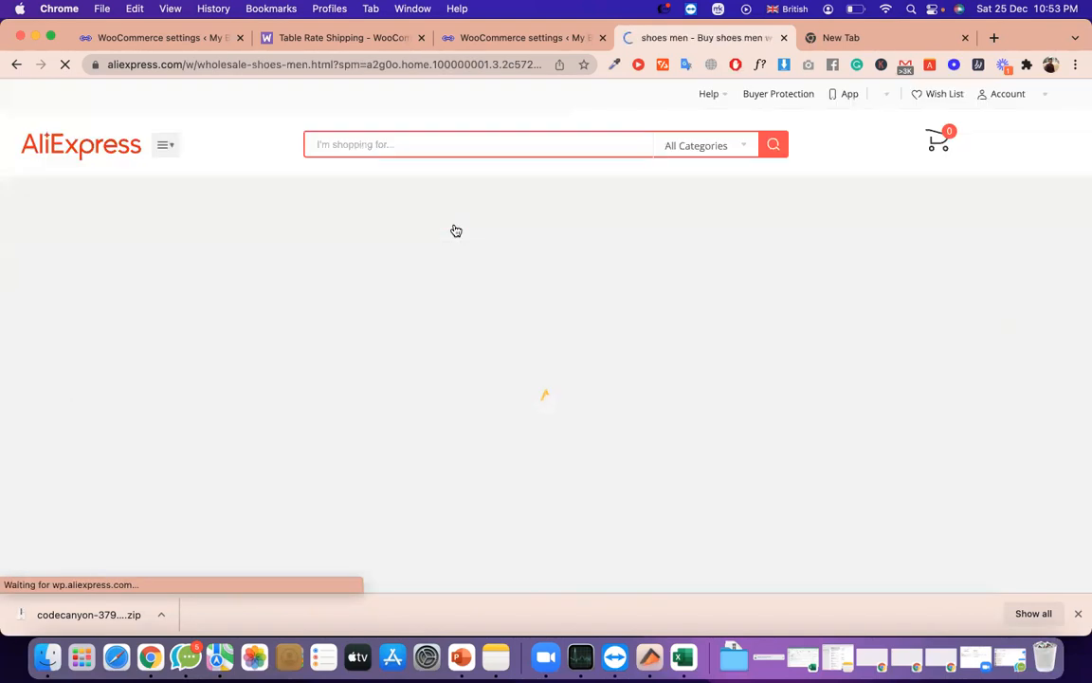
scroll(456, 230, "down", 2)
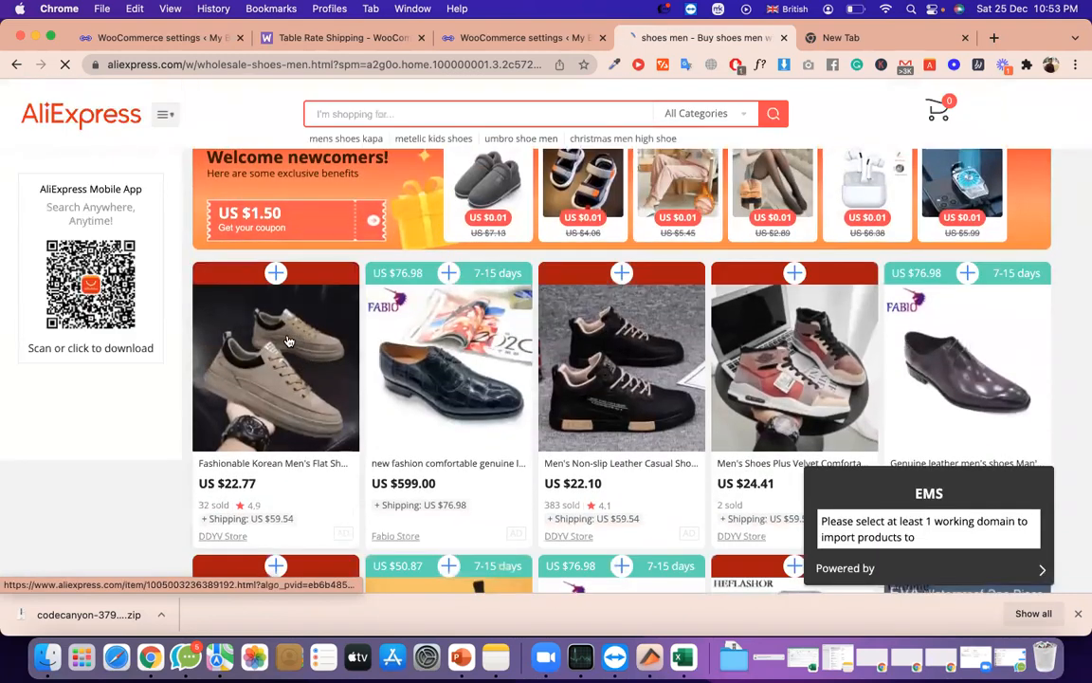
Open the Fashionable Korean Men's Flat shoe listing and show its available shipping methods, dismissing the browser's notification request
left_click(289, 339)
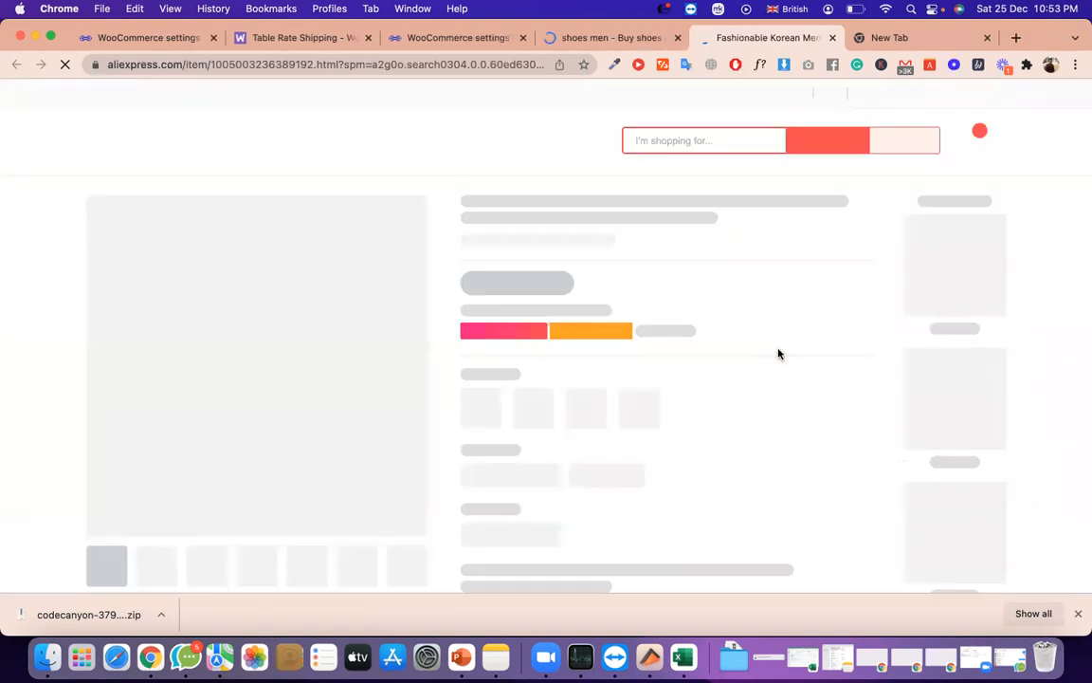
scroll(664, 379, "down", 2)
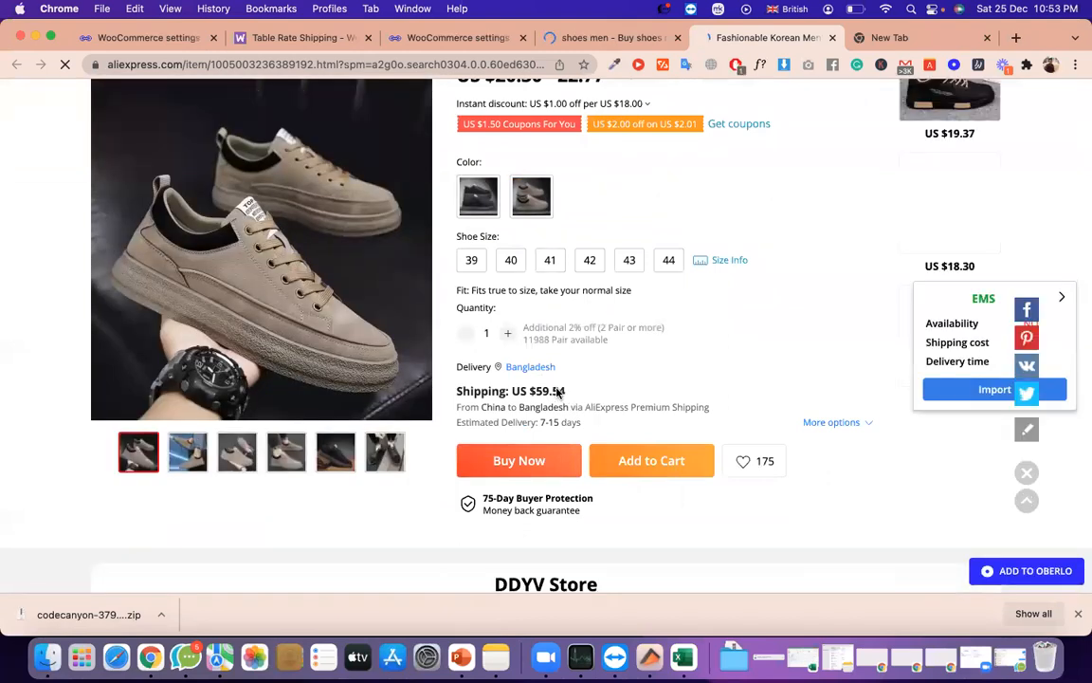
left_click(558, 392)
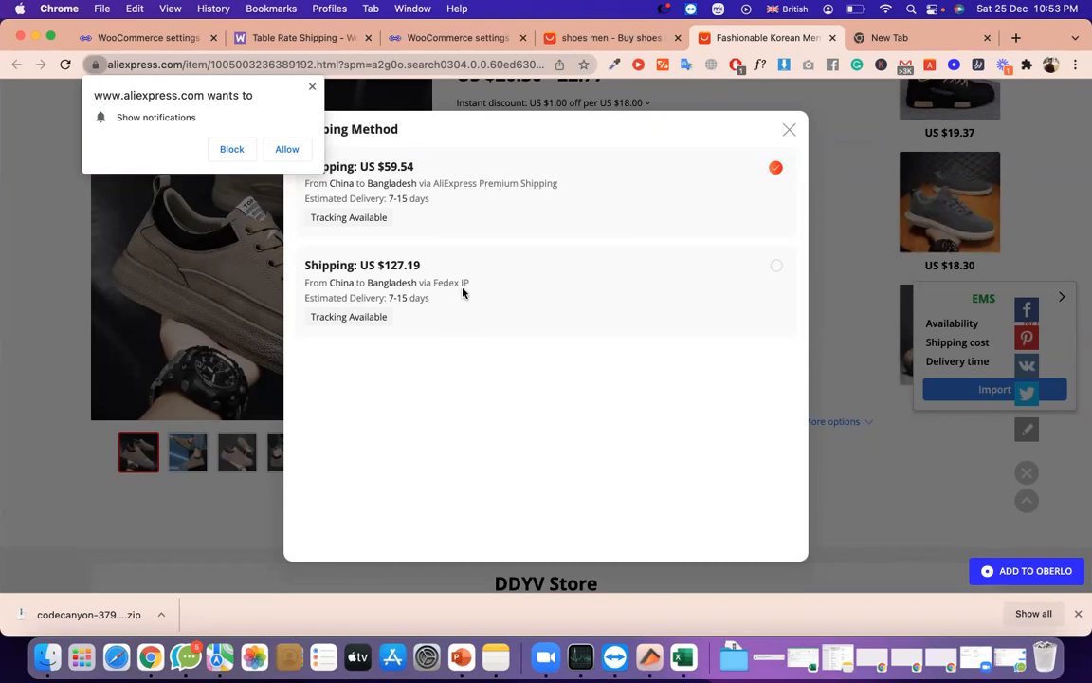
left_click(312, 86)
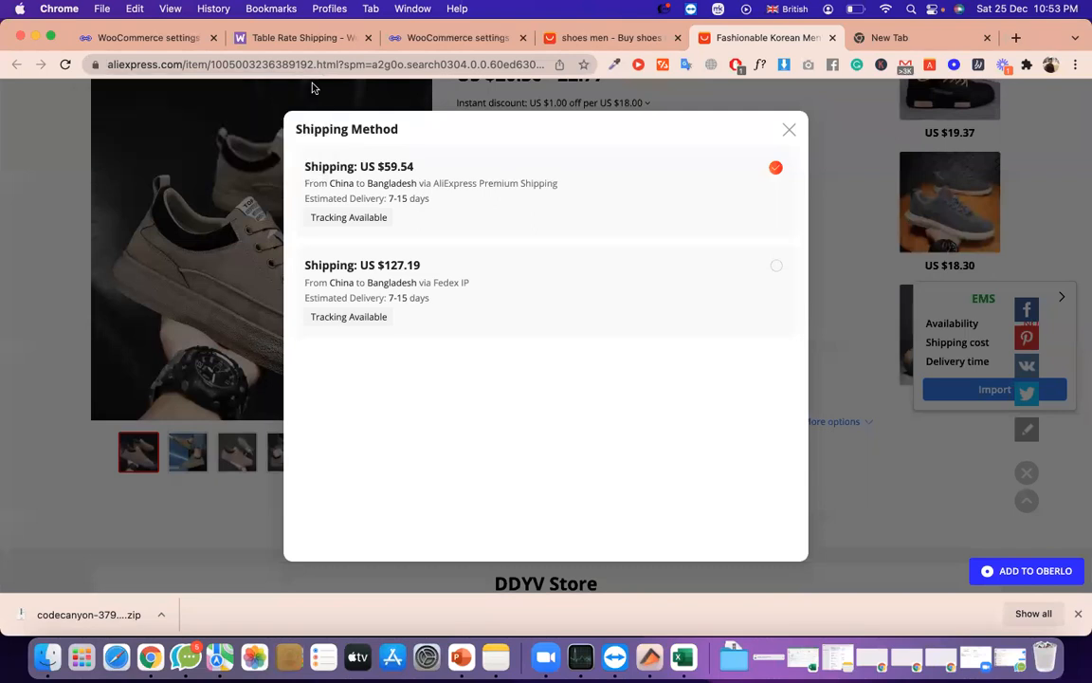
Choose the Fedex IP shipping method for the shoes and close the shipping method list
left_click(486, 274)
left_click(566, 406)
left_click(787, 135)
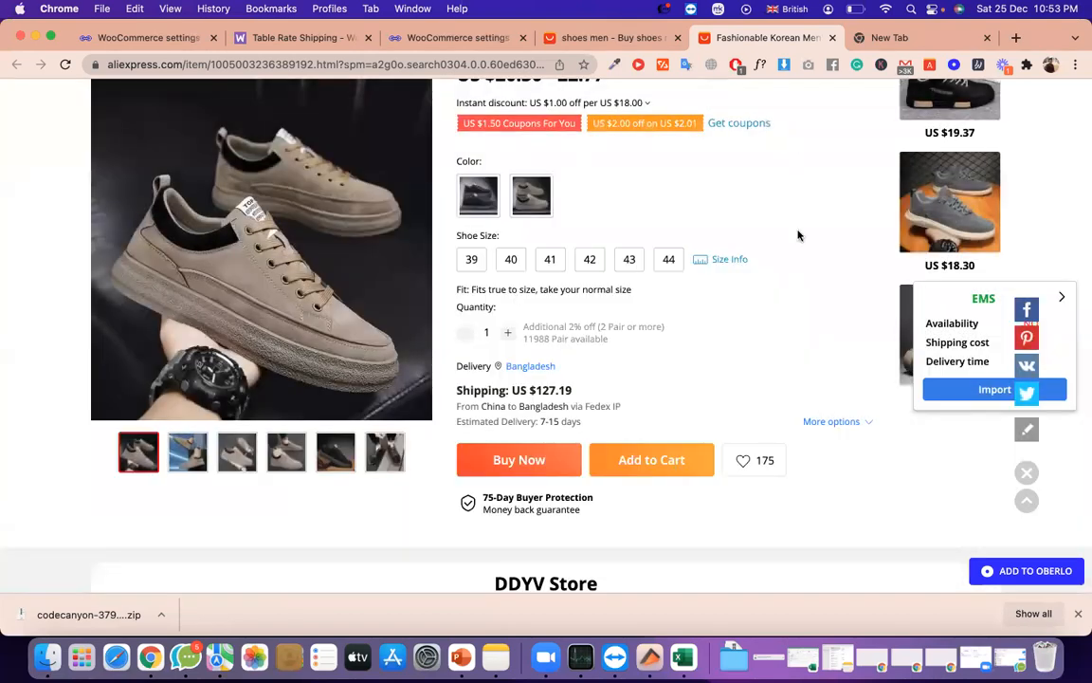
Return to the WooCommerce table rate settings and compare the delivery times in the titles of Shipping Options #1 and #2
left_click(461, 40)
scroll(580, 273, "down", 1)
scroll(581, 274, "up", 1)
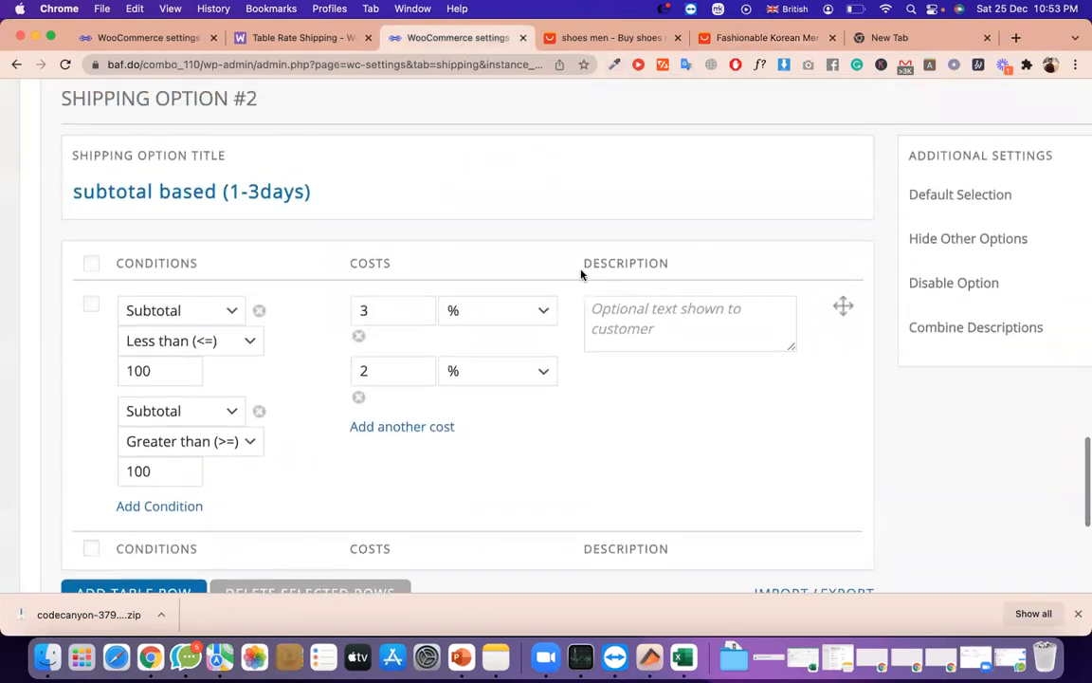
scroll(580, 273, "up", 10)
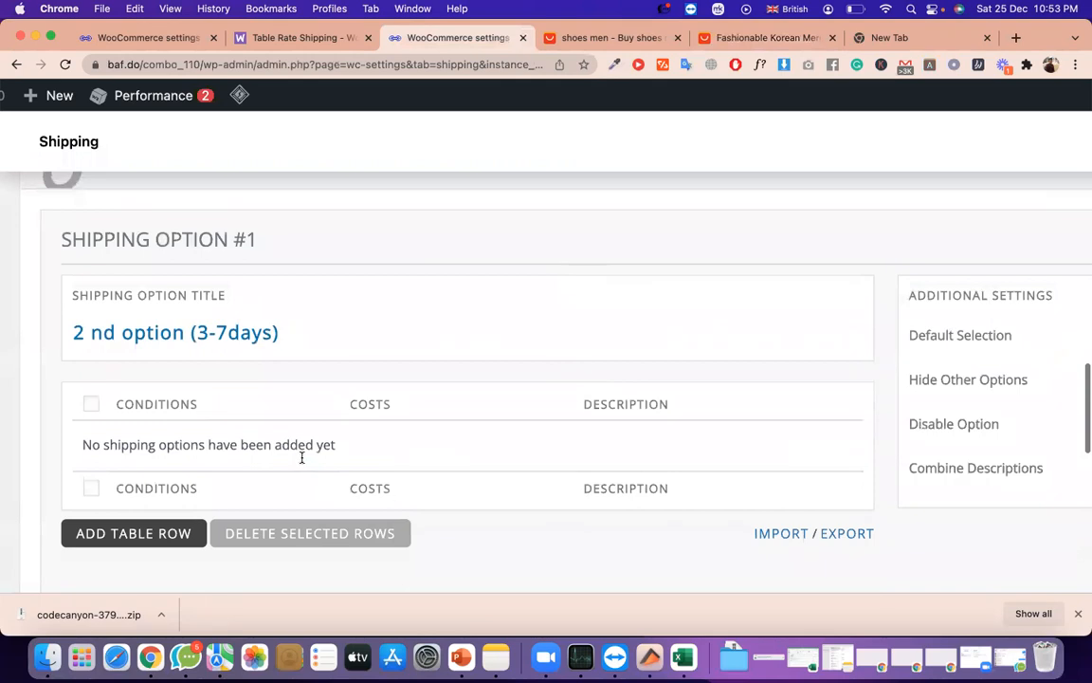
scroll(220, 337, "down", 2)
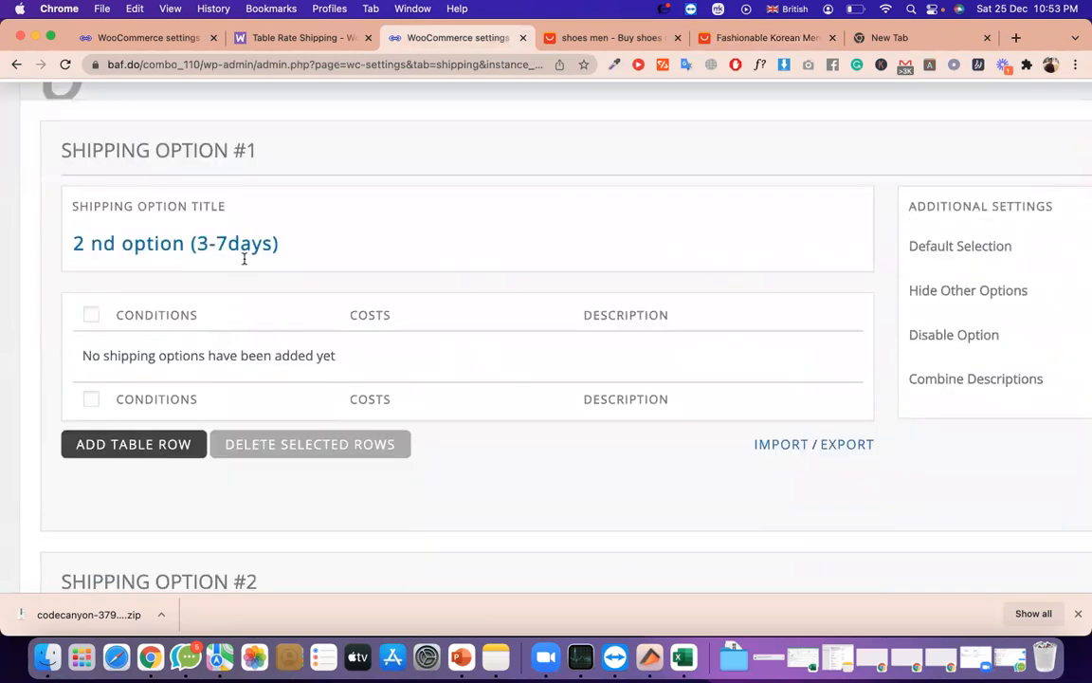
double_click(246, 251)
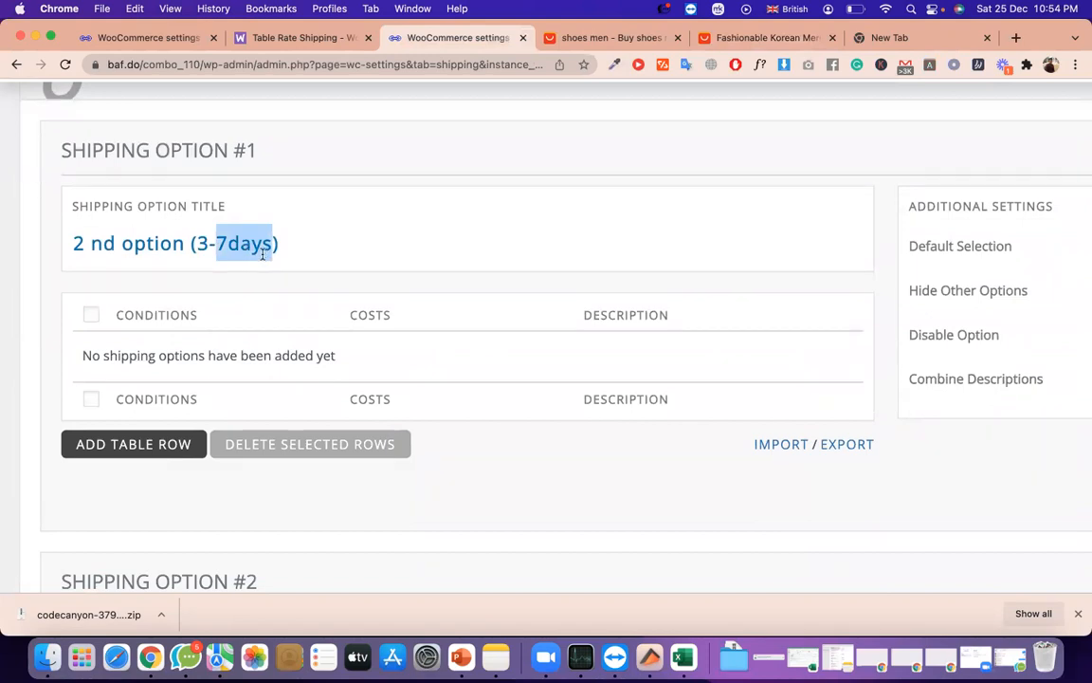
left_click(245, 247)
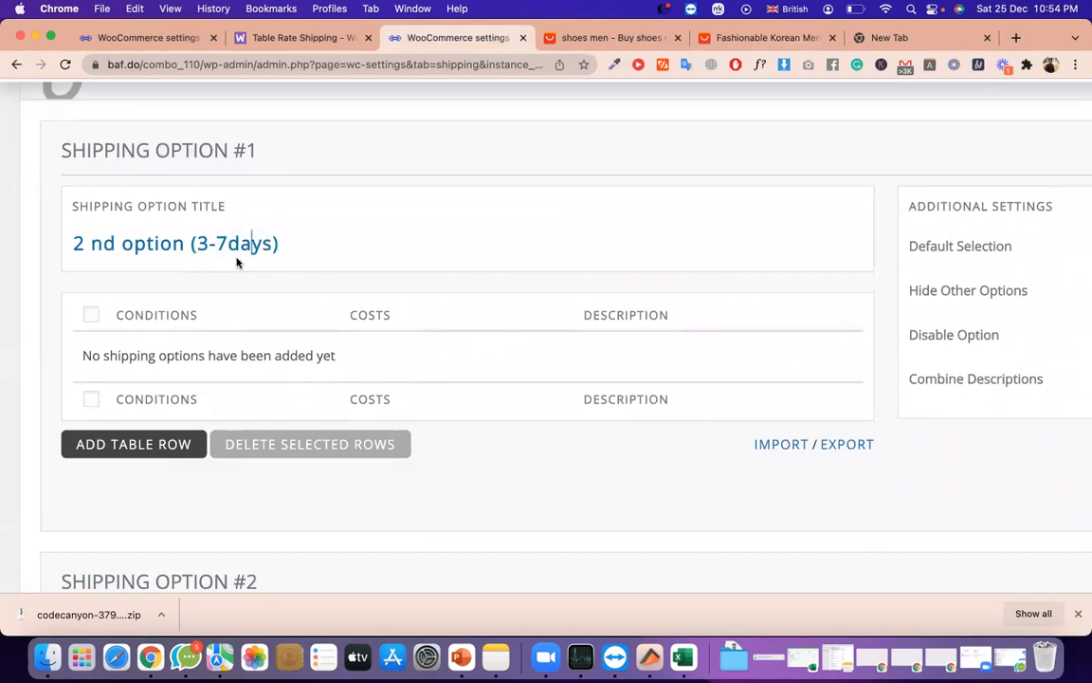
scroll(237, 253, "down", 2)
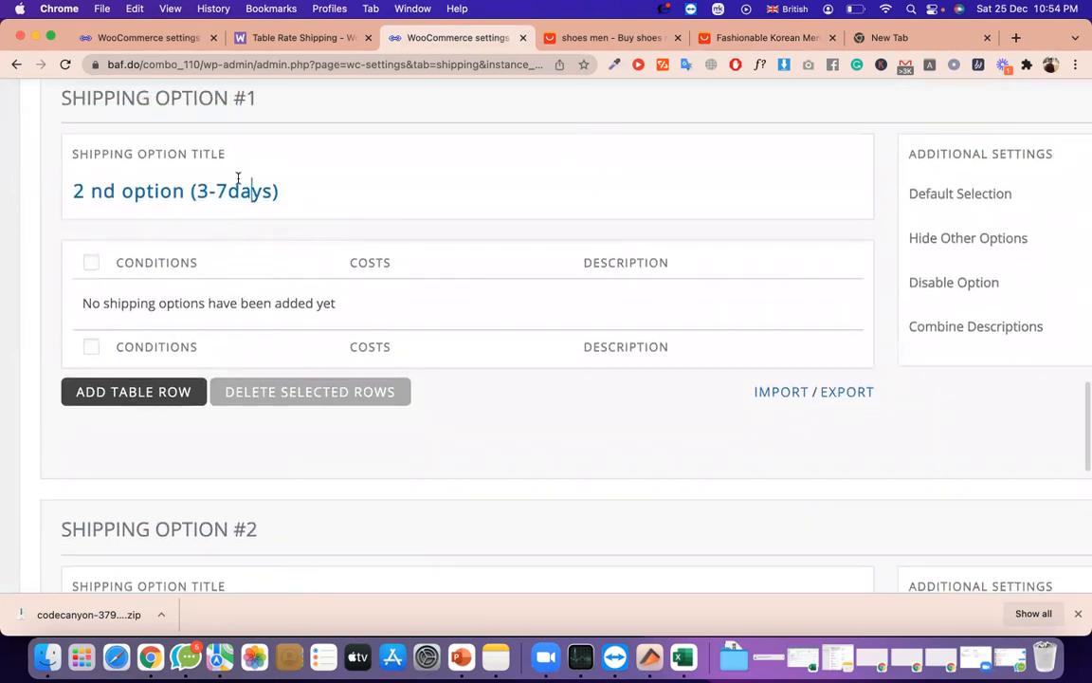
double_click(247, 187)
scroll(244, 186, "down", 3)
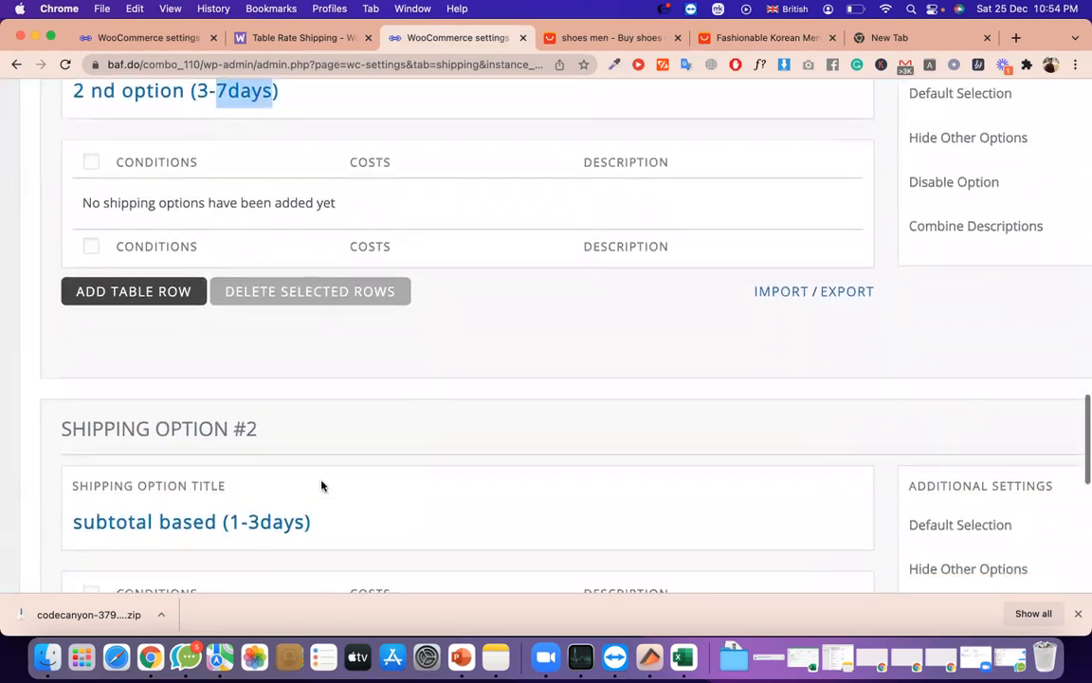
left_click(281, 517)
double_click(280, 517)
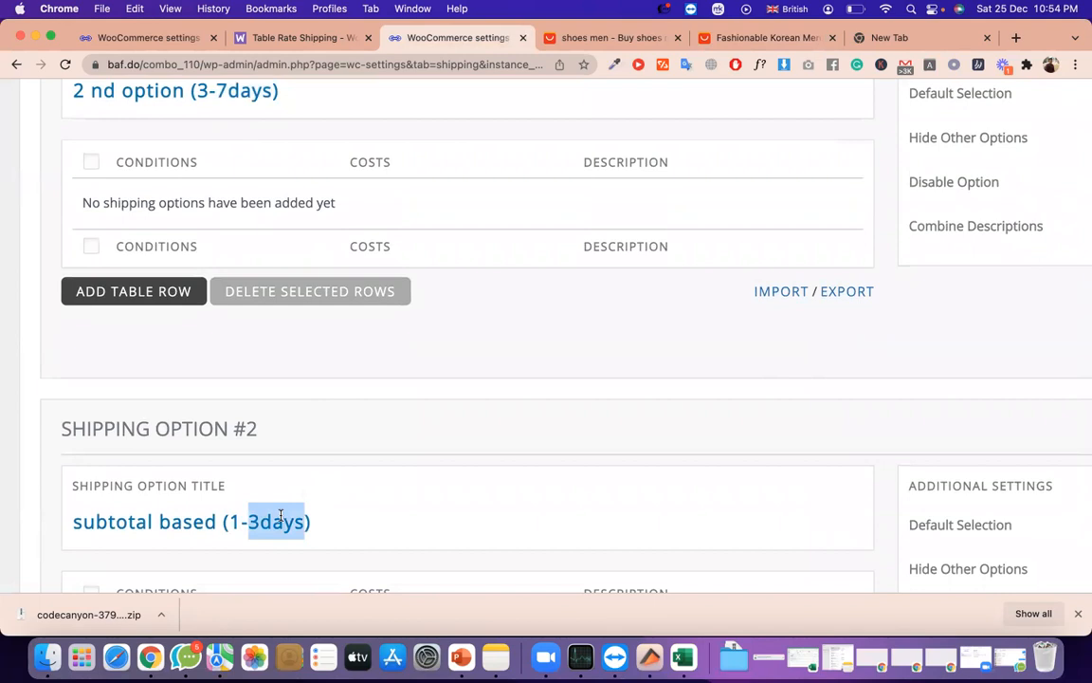
scroll(279, 515, "up", 1)
scroll(245, 248, "up", 2)
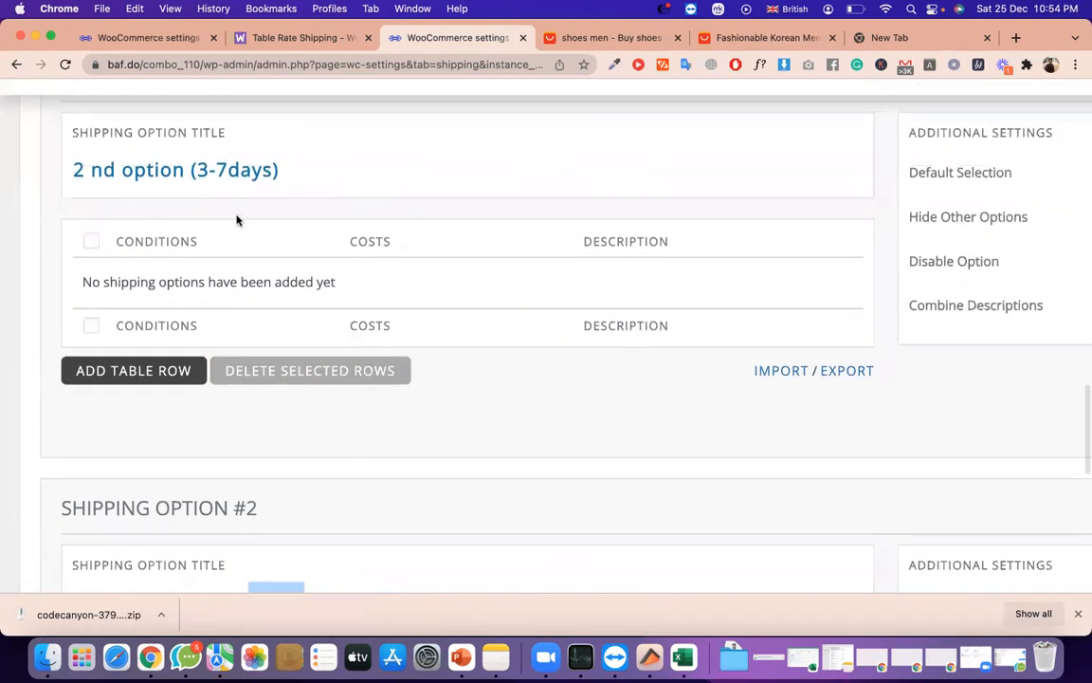
double_click(233, 170)
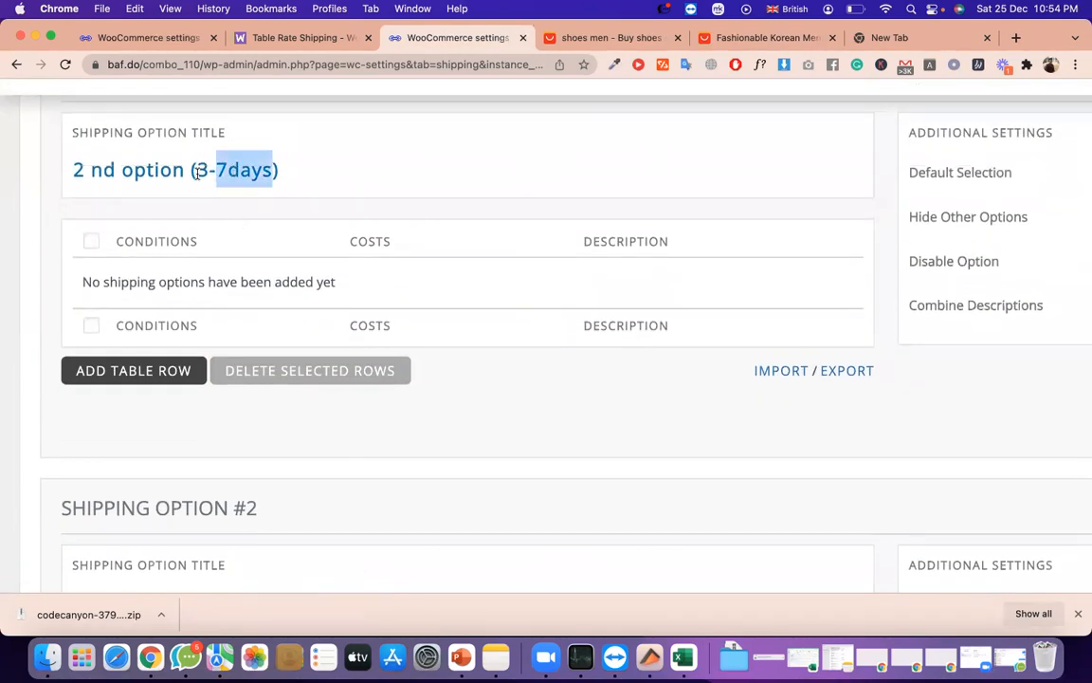
left_click_drag(197, 171, 245, 171)
scroll(262, 186, "down", 5)
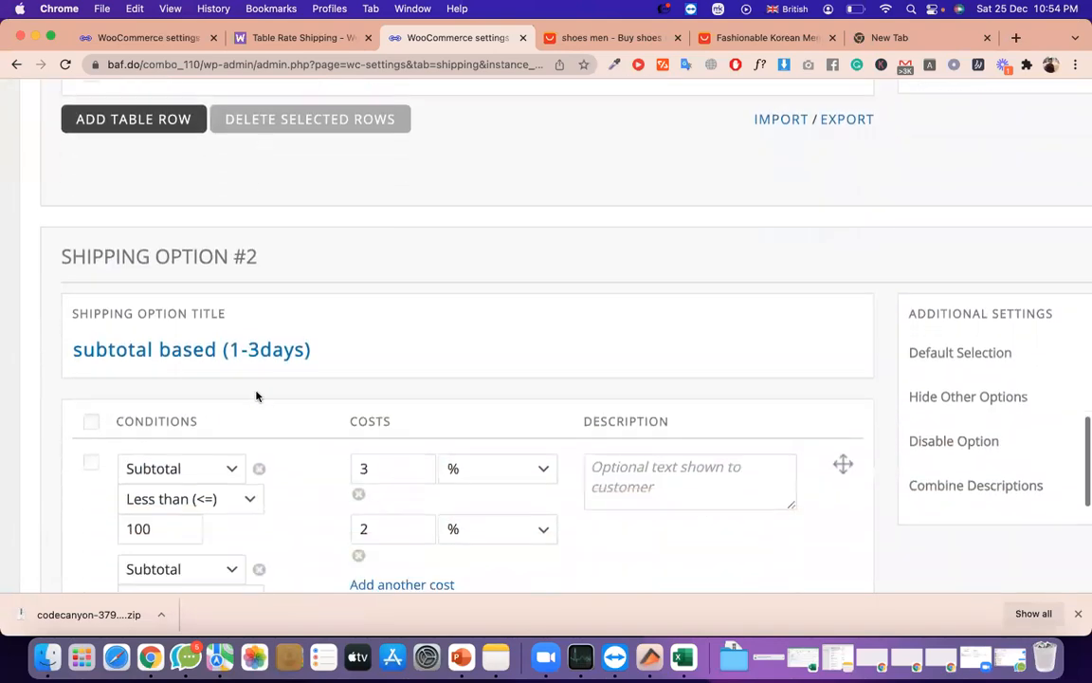
left_click_drag(230, 350, 301, 350)
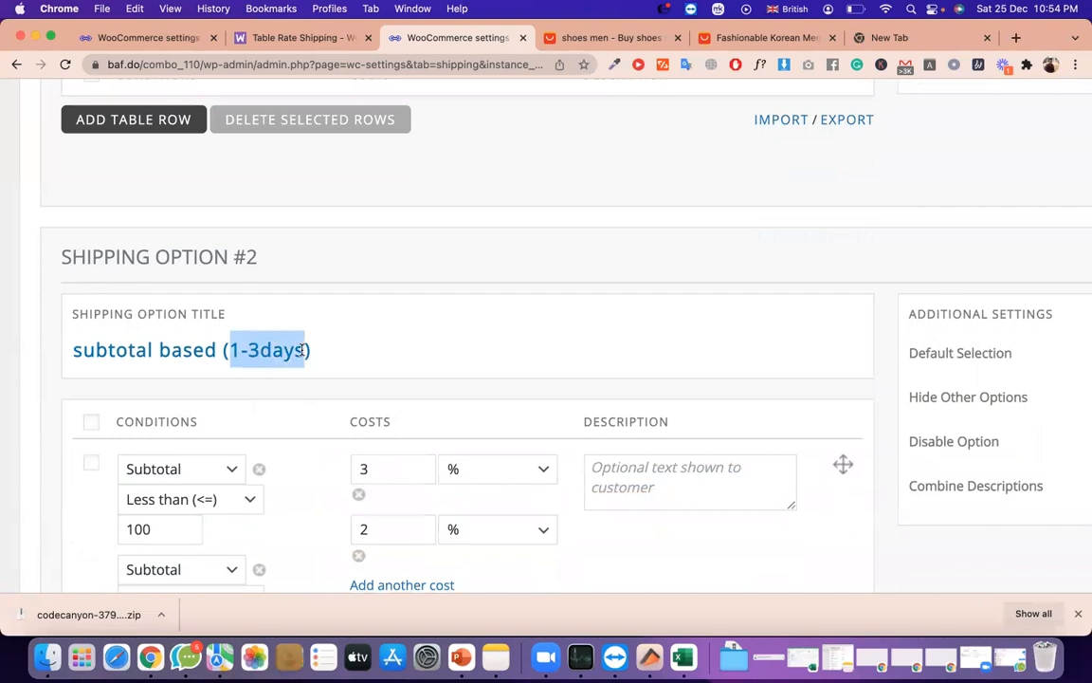
Review the Additional Settings switches of Shipping Option #2 and Shipping Option #1
scroll(339, 376, "down", 1)
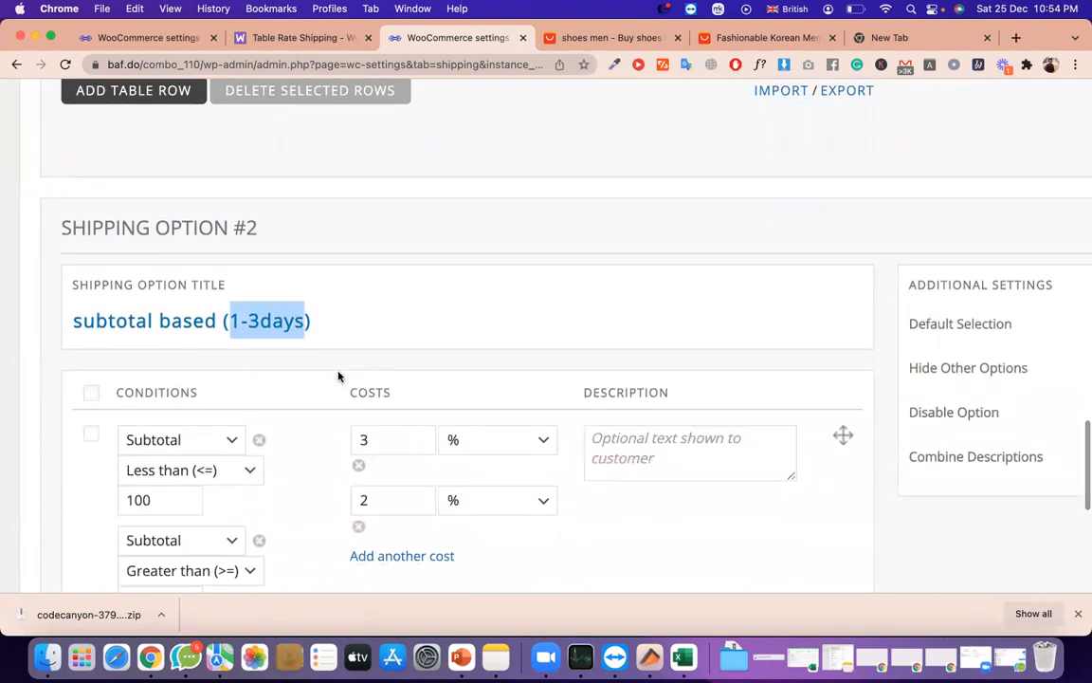
scroll(338, 375, "down", 2)
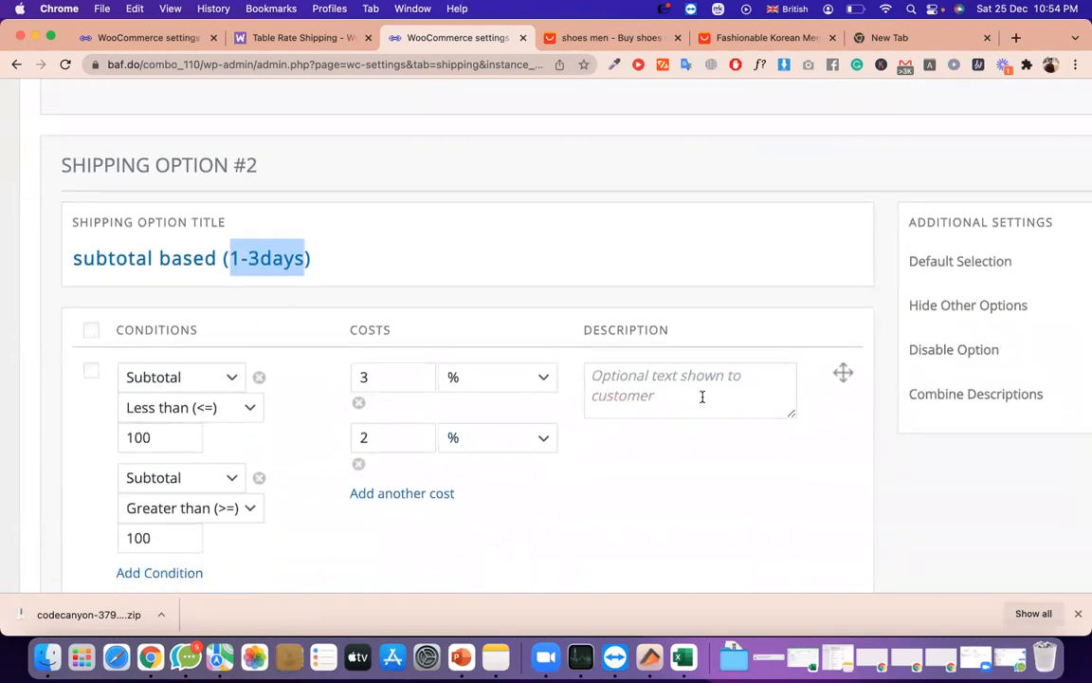
scroll(701, 396, "right", 5)
scroll(700, 349, "left", 2)
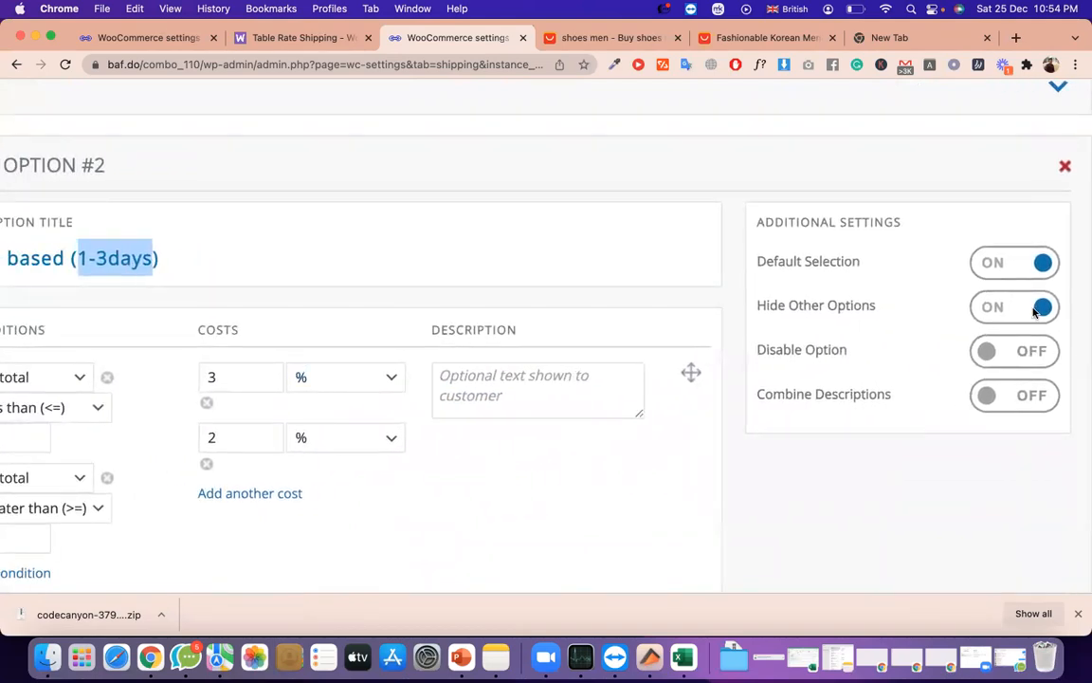
scroll(978, 320, "up", 5)
scroll(978, 323, "down", 3)
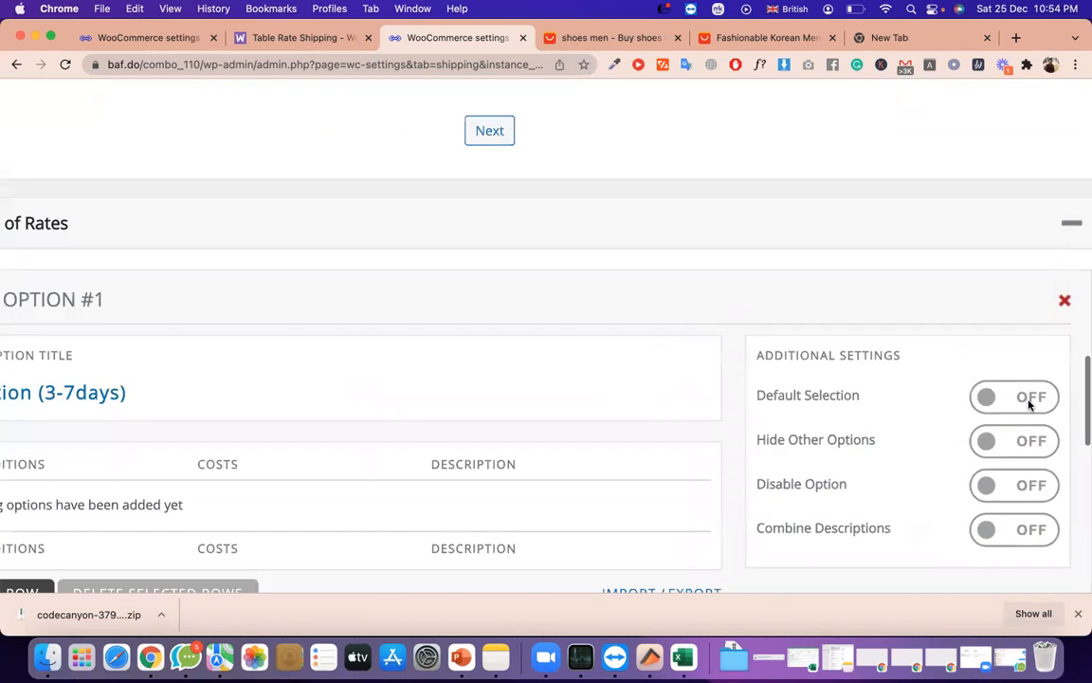
Turn on Default Selection for Shipping Option #1 and turn it off for Shipping Option #2
left_click(1024, 394)
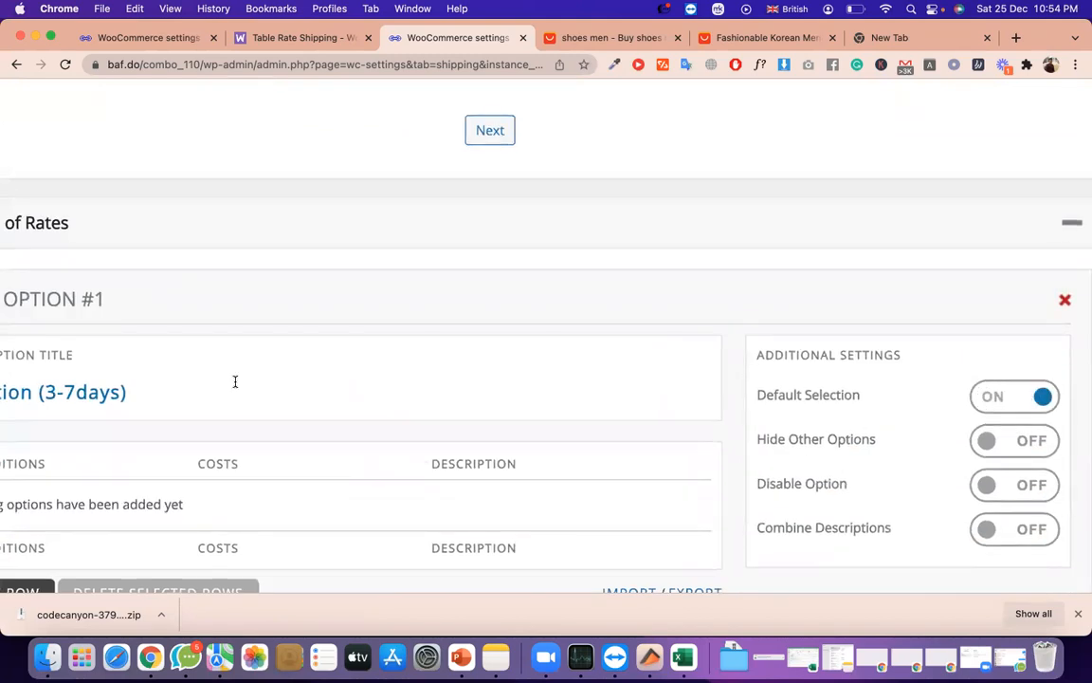
scroll(235, 381, "left", 3)
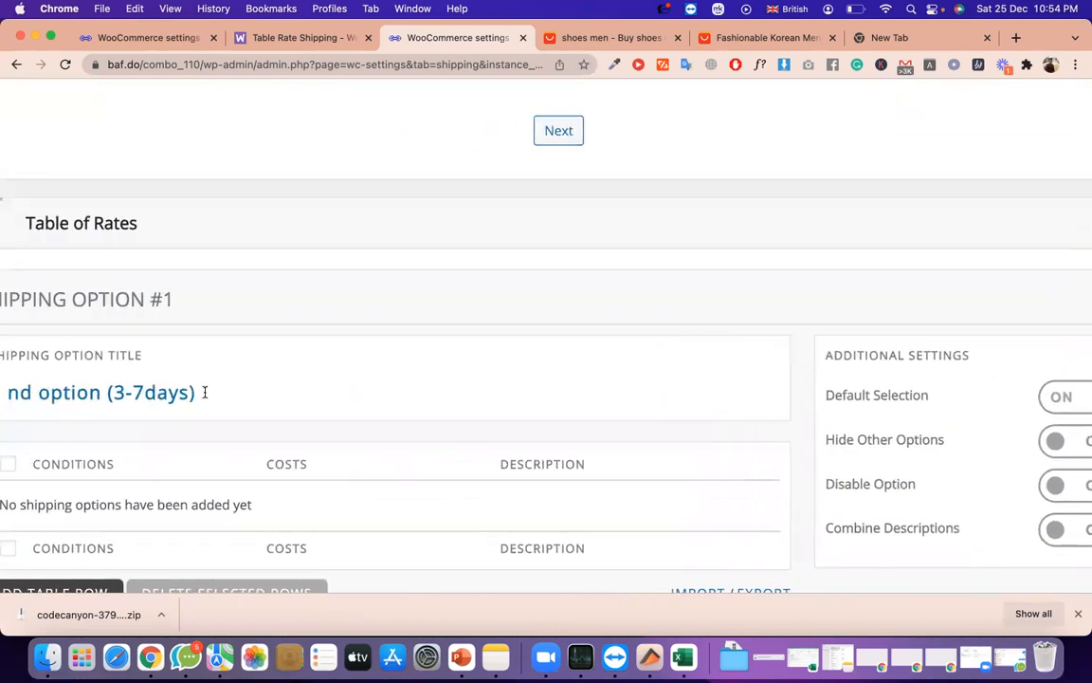
left_click_drag(114, 391, 141, 392)
double_click(140, 392)
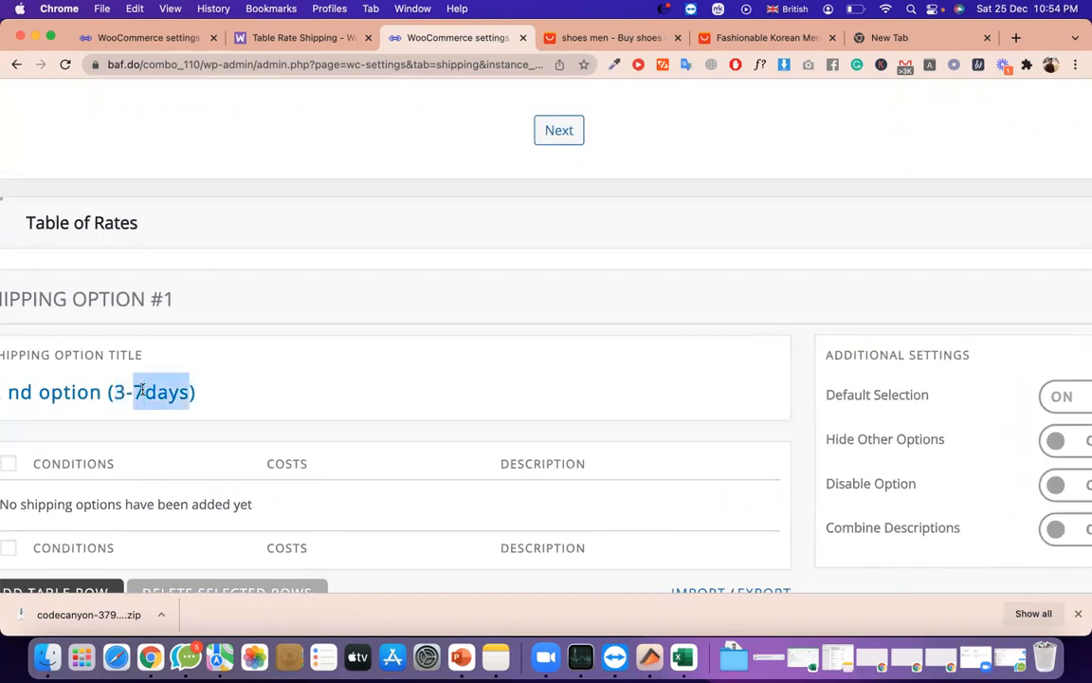
scroll(943, 370, "right", 3)
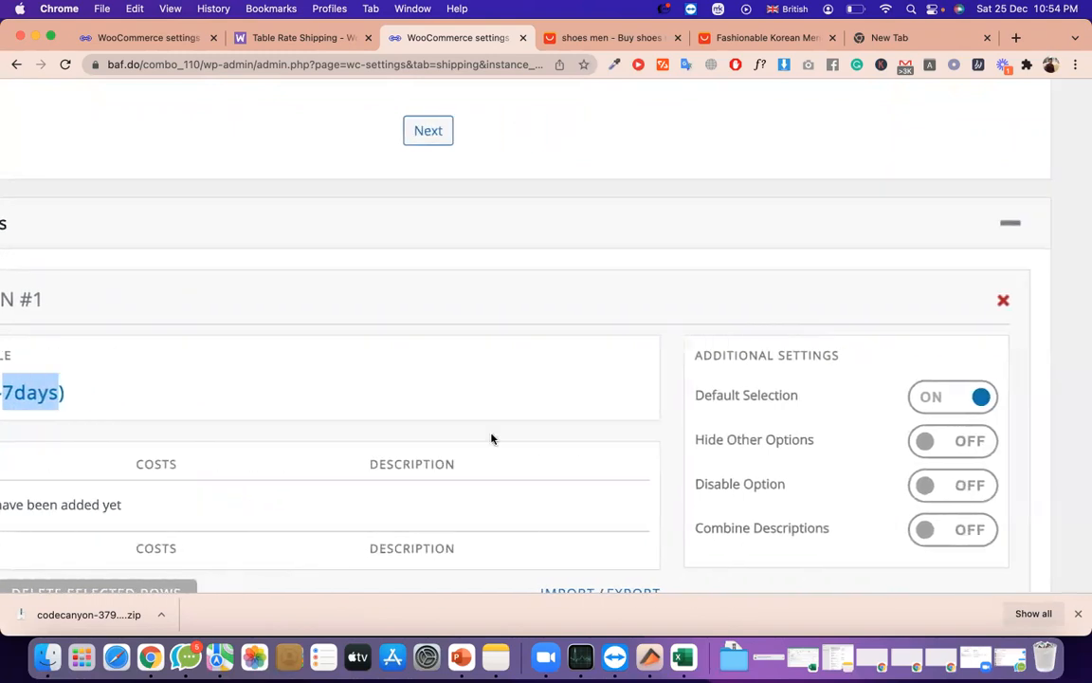
scroll(242, 504, "right", 2)
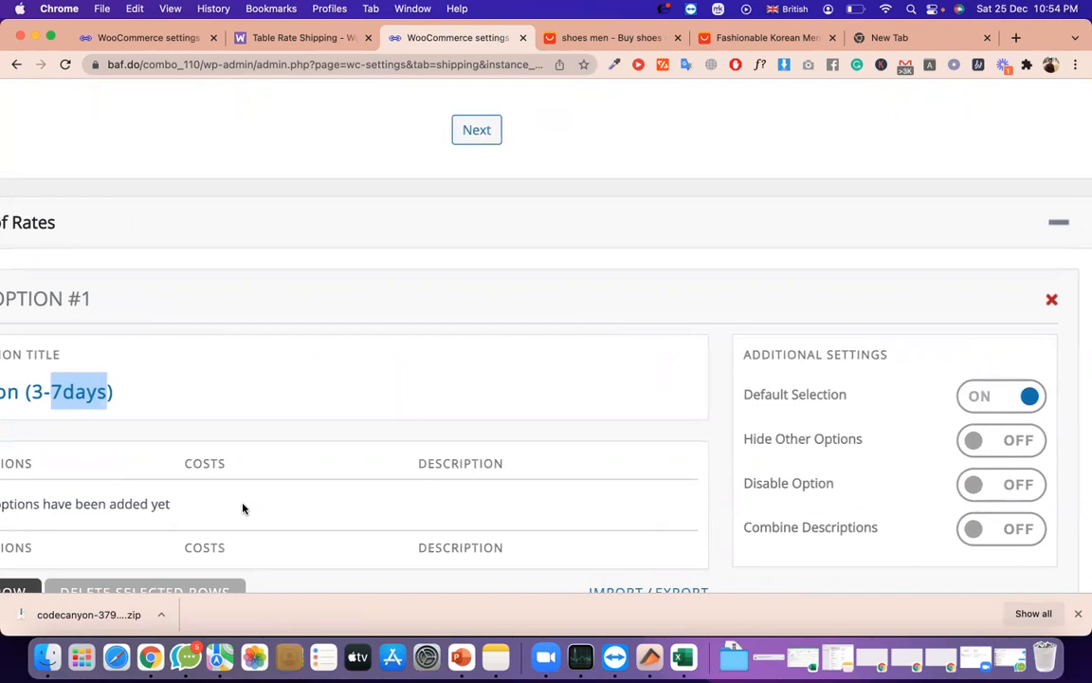
scroll(276, 508, "right", 1)
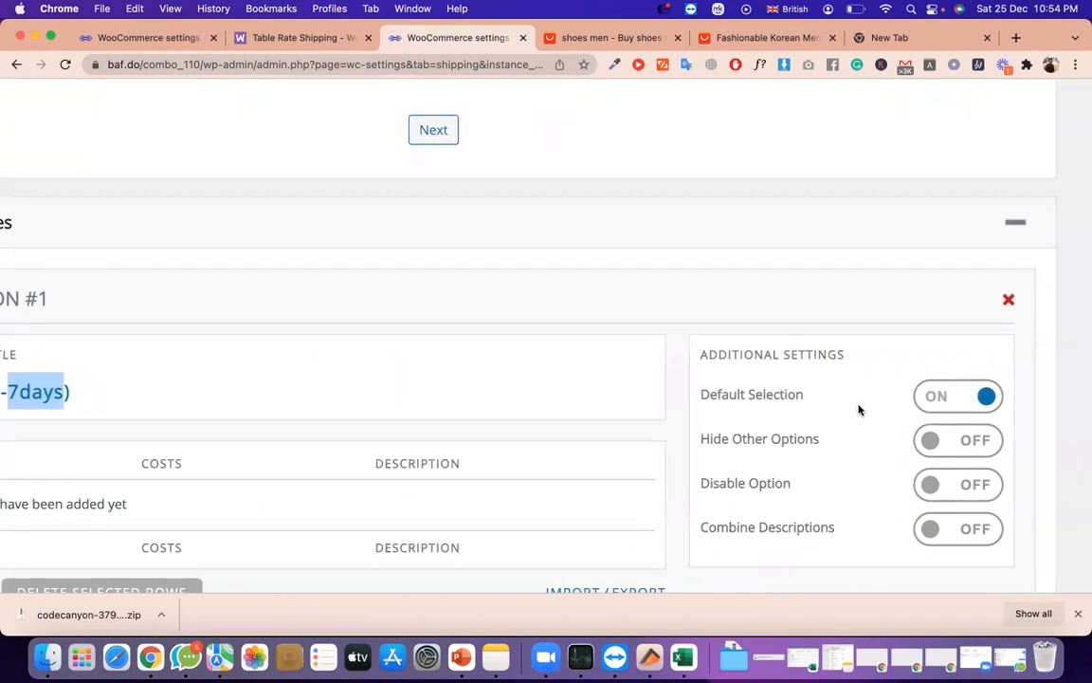
scroll(859, 409, "down", 5)
left_click(924, 456)
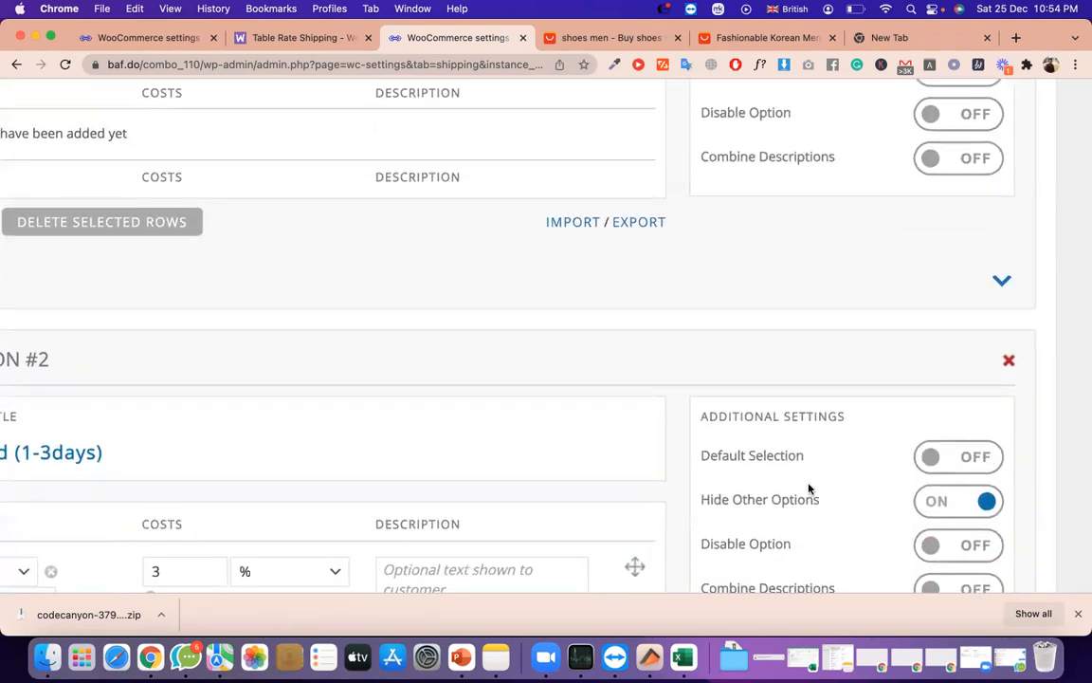
Check the title of Shipping Option #2, and open the shoe listing's shipping method list on AliExpress for comparison
scroll(720, 471, "left", 2)
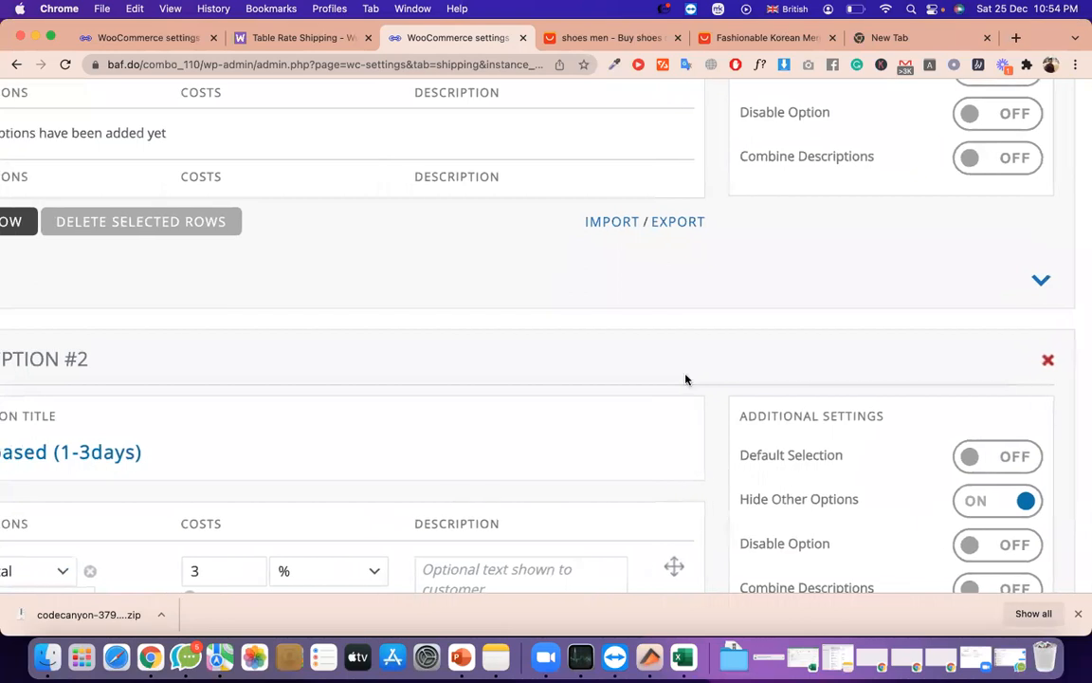
scroll(687, 379, "left", 2)
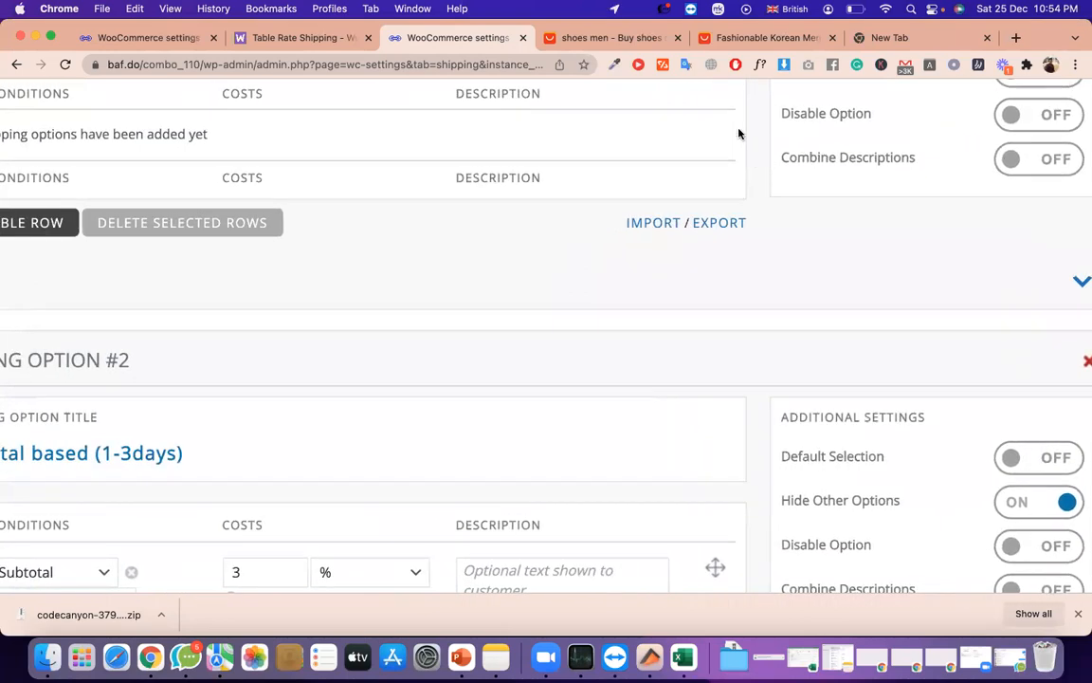
triple_click(246, 458)
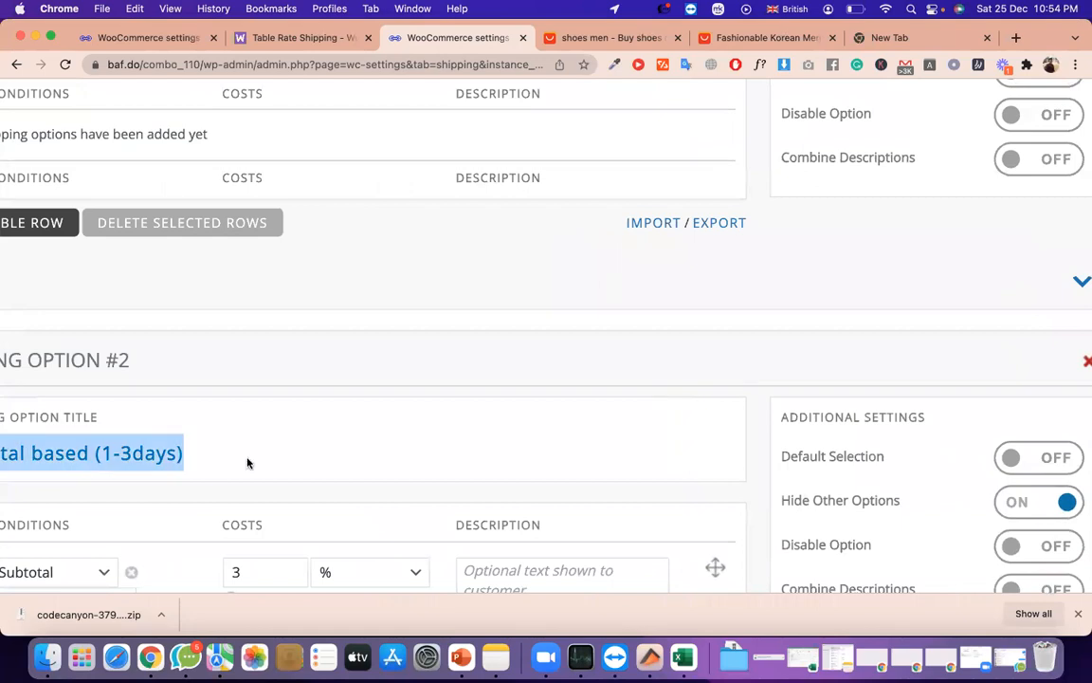
left_click(730, 37)
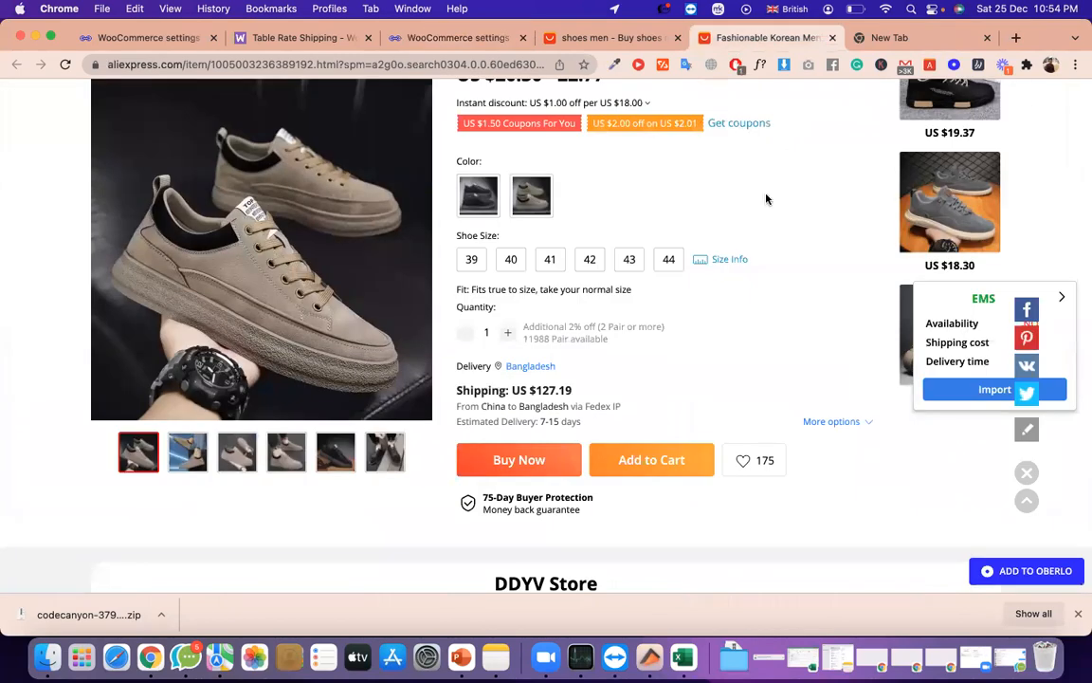
left_click(582, 407)
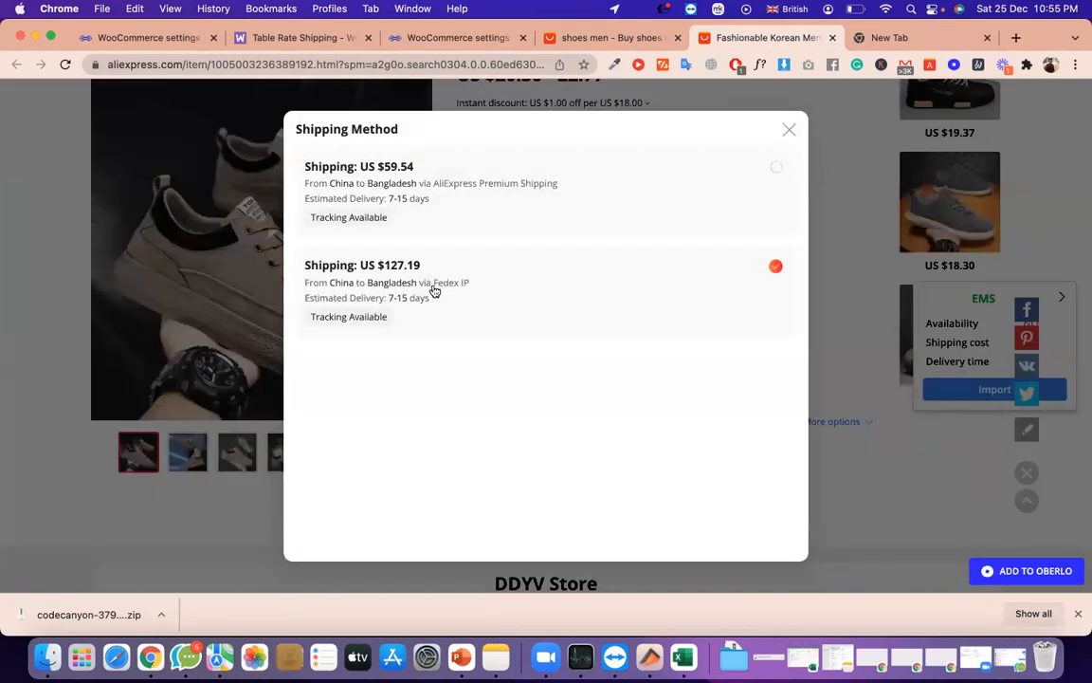
Close the AliExpress men's shoes search results page and return to the WooCommerce table rate settings
left_click(596, 37)
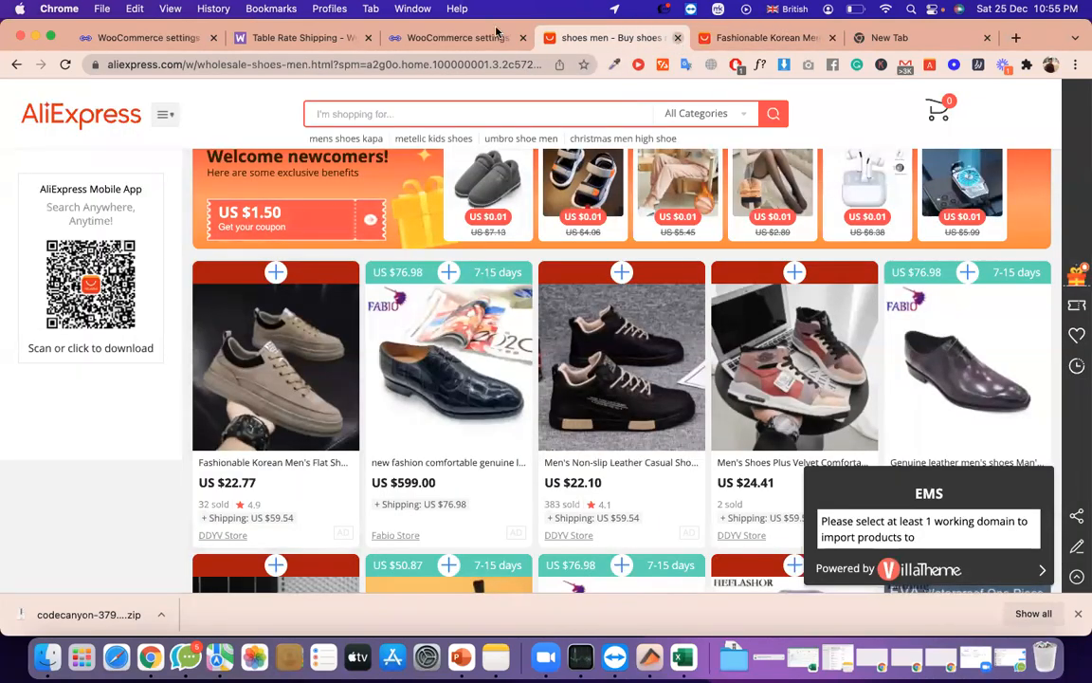
left_click(678, 38)
left_click(529, 40)
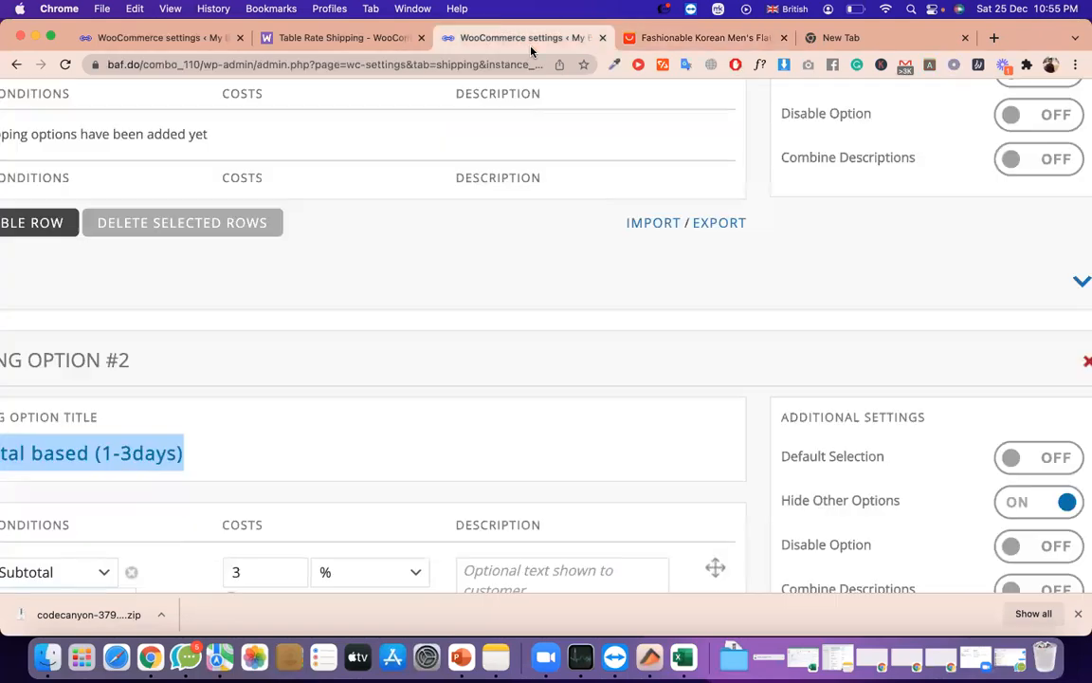
Switch Hide Other Options off for Shipping Option #2 and turn it back on
scroll(518, 200, "up", 2)
scroll(518, 201, "down", 3)
scroll(519, 201, "right", 4)
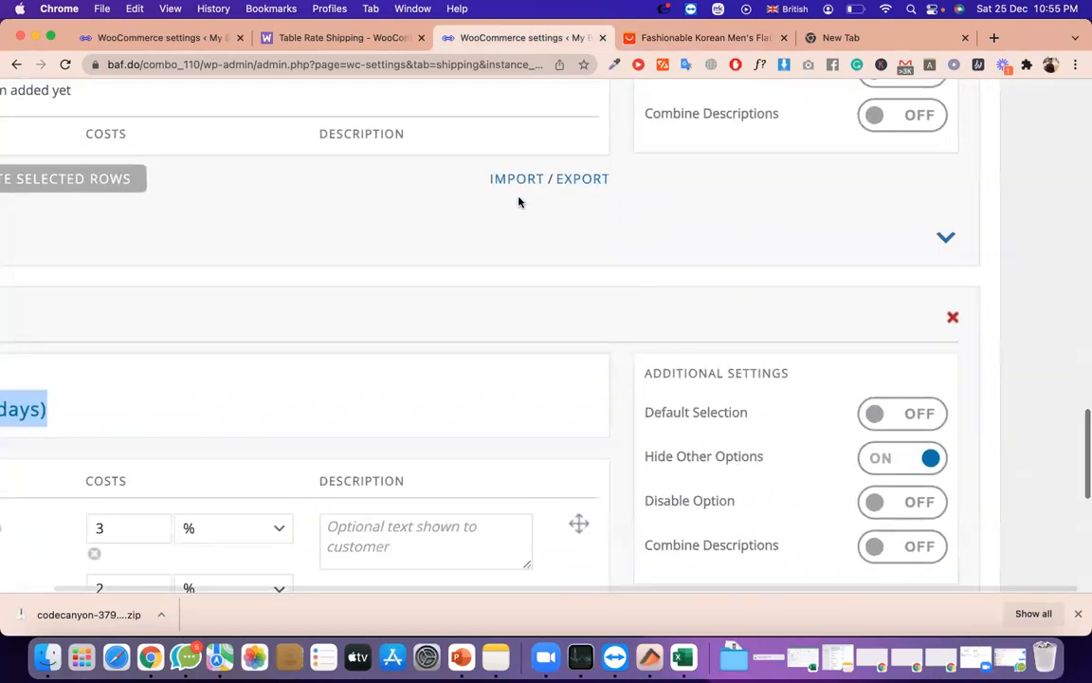
left_click(734, 461)
triple_click(733, 462)
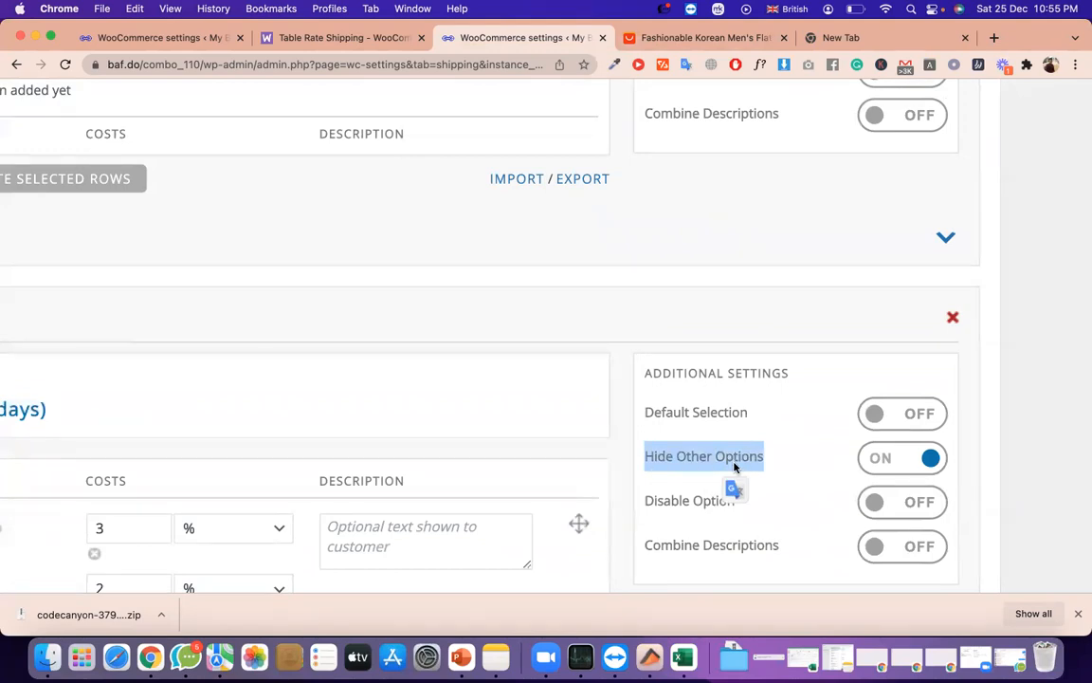
left_click(928, 460)
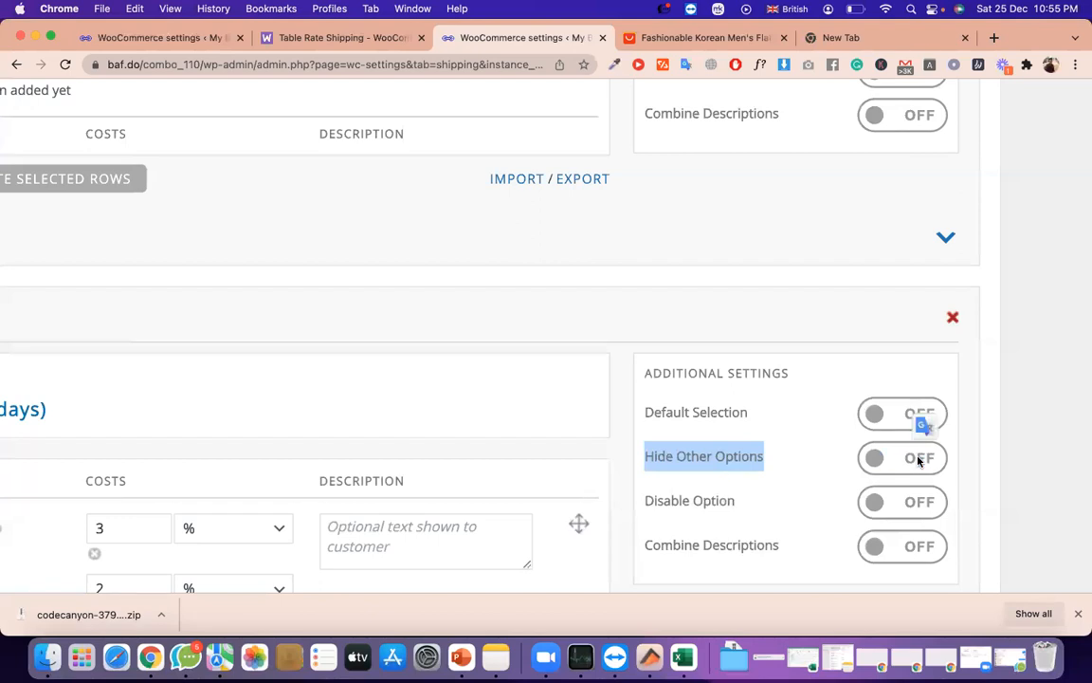
left_click(918, 461)
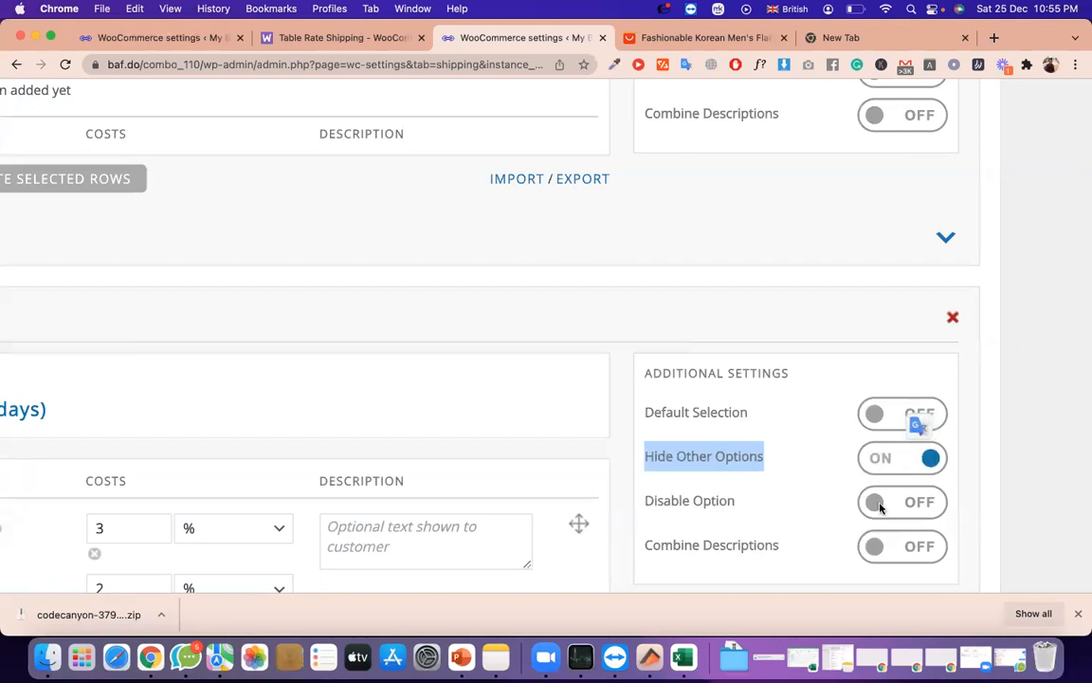
Review the subtotal conditions, percentage costs and Additional Settings of Shipping Option #2
scroll(215, 513, "left", 2)
scroll(214, 514, "down", 2)
scroll(142, 507, "down", 1)
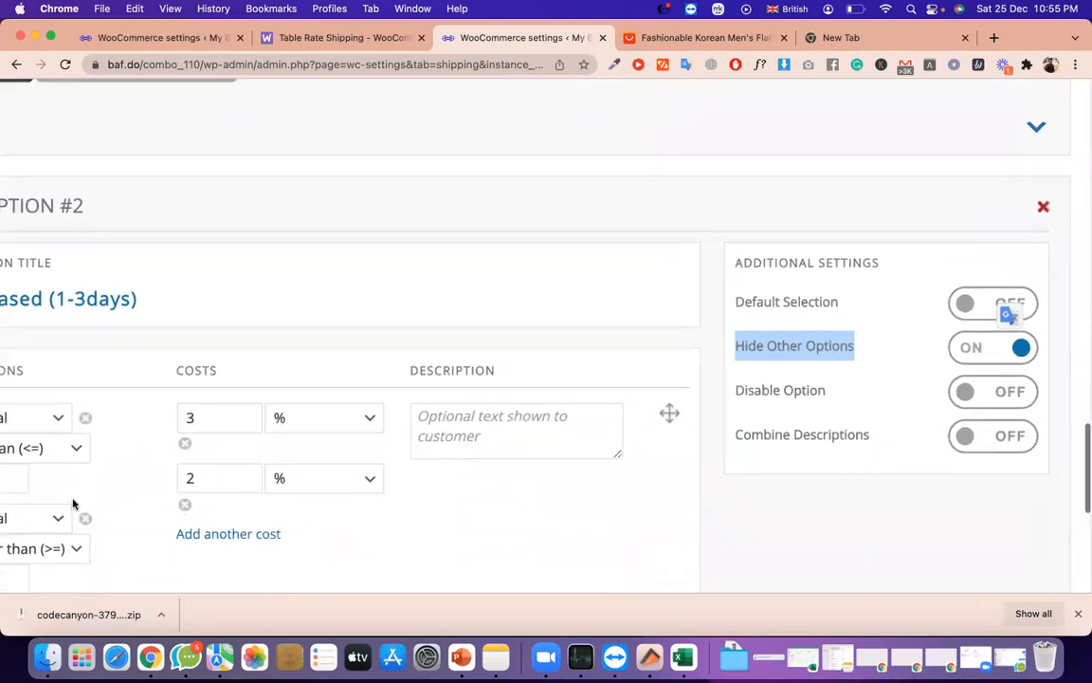
scroll(73, 499, "left", 3)
double_click(141, 480)
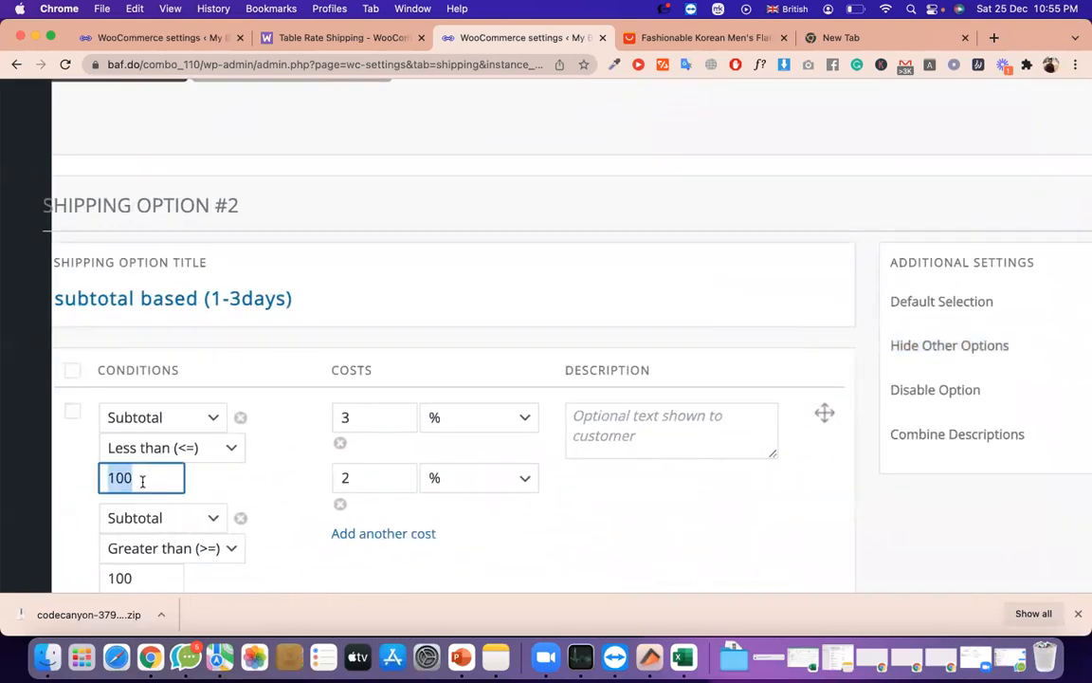
left_click(189, 552)
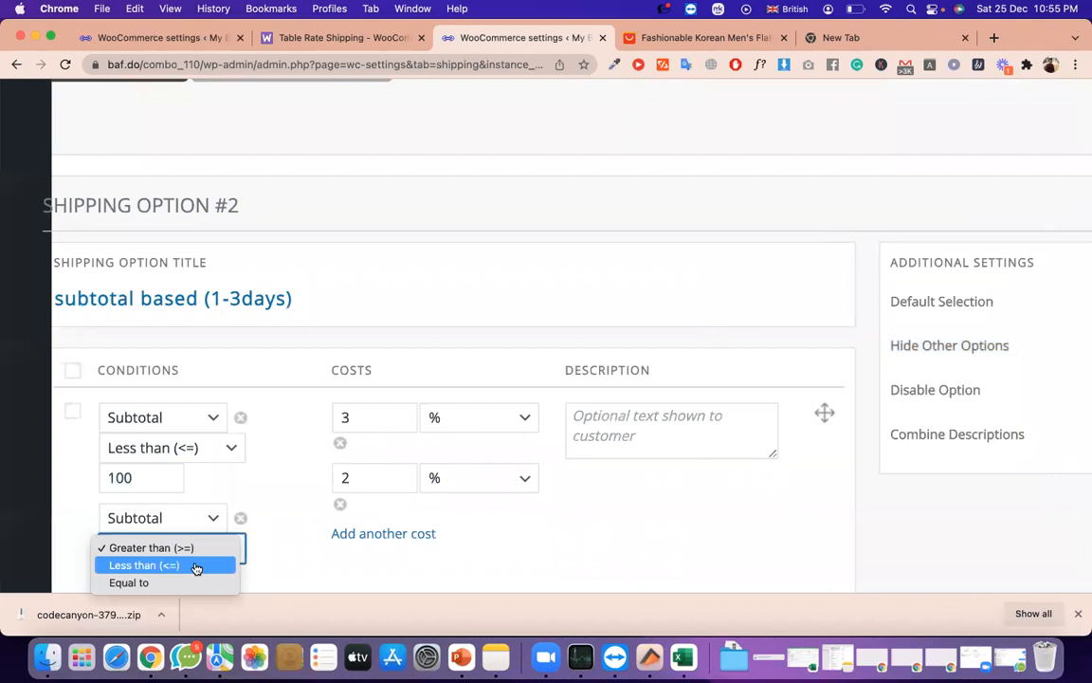
left_click(192, 488)
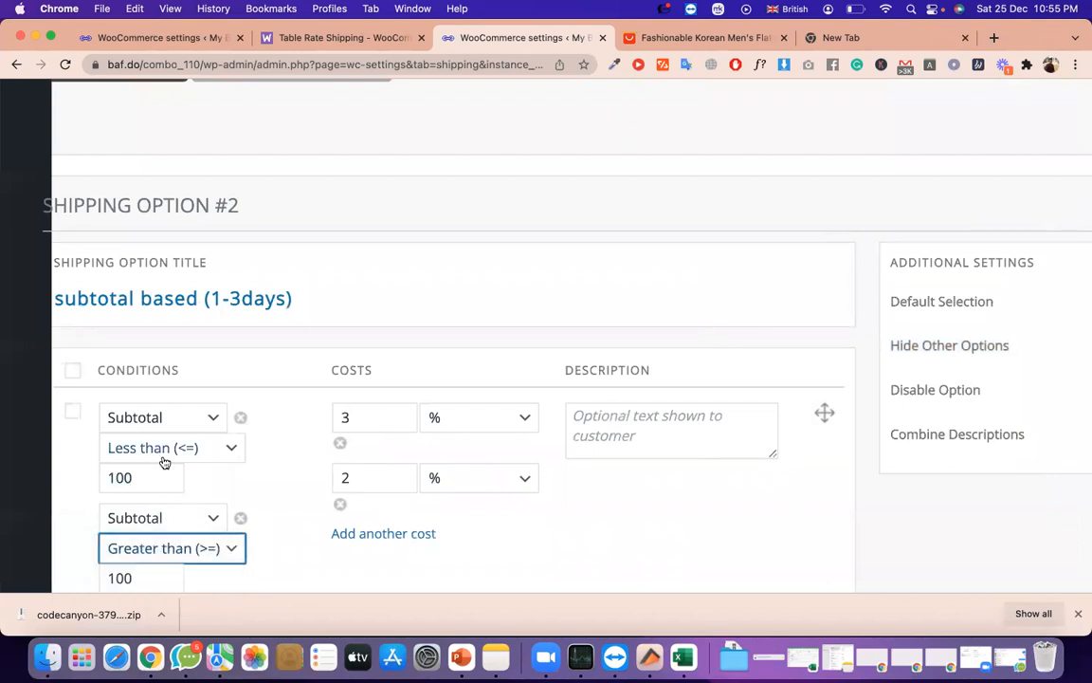
scroll(1043, 438, "right", 2)
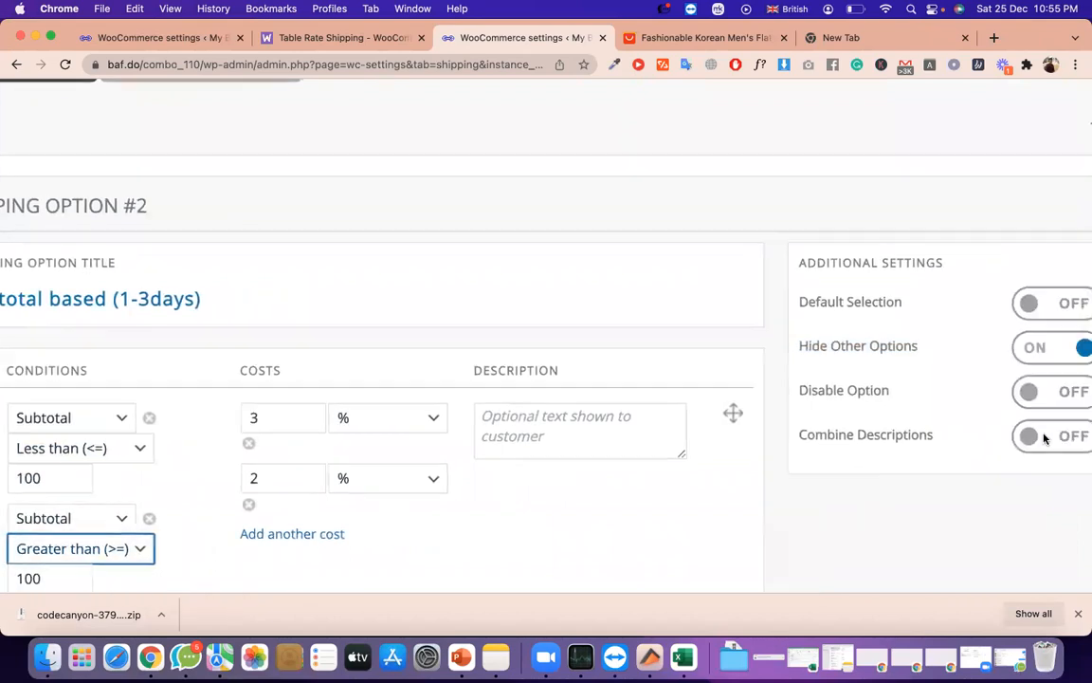
scroll(1044, 438, "right", 1)
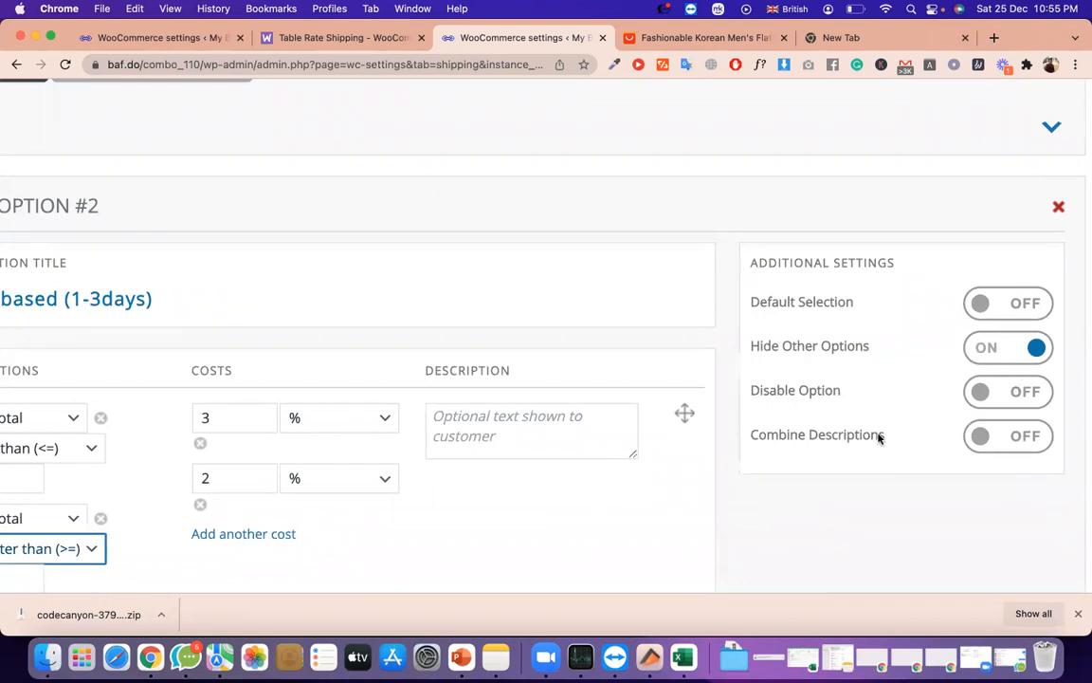
scroll(154, 419, "down", 2)
scroll(157, 419, "left", 3)
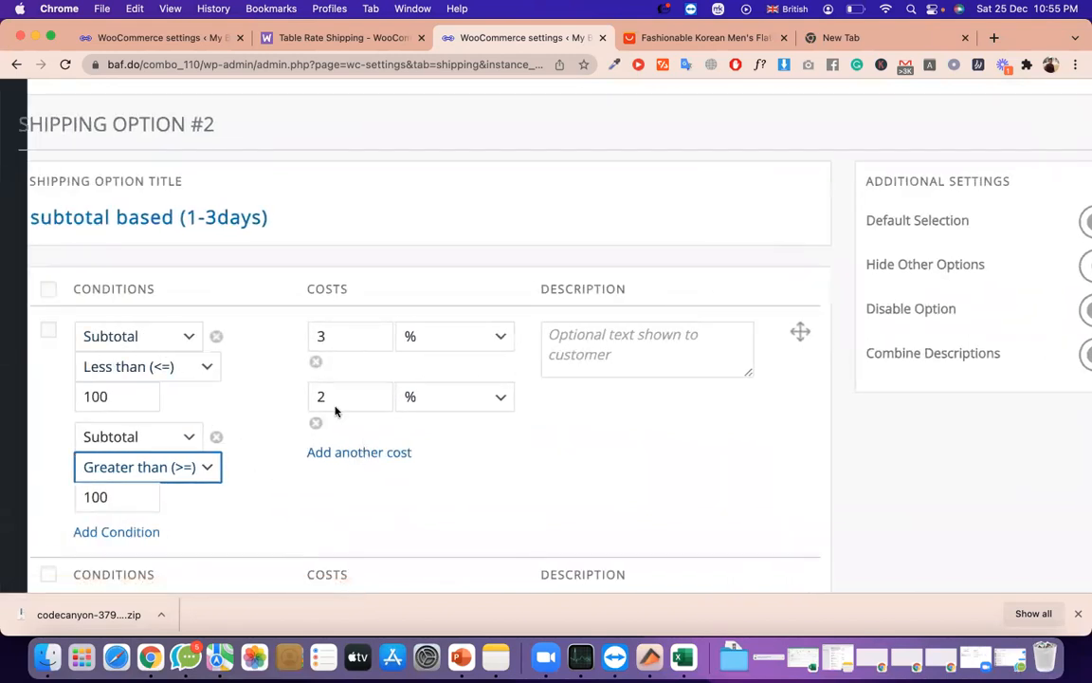
scroll(743, 503, "right", 3)
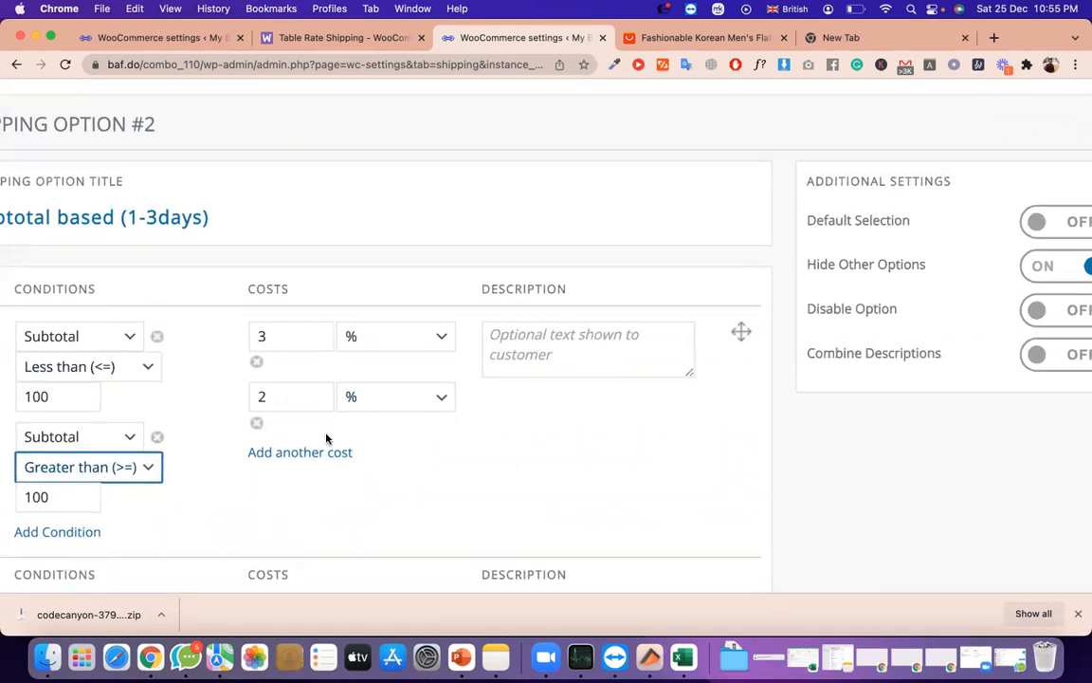
Switch Disable Option on for Shipping Option #2 and turn it back off
left_click(1053, 313)
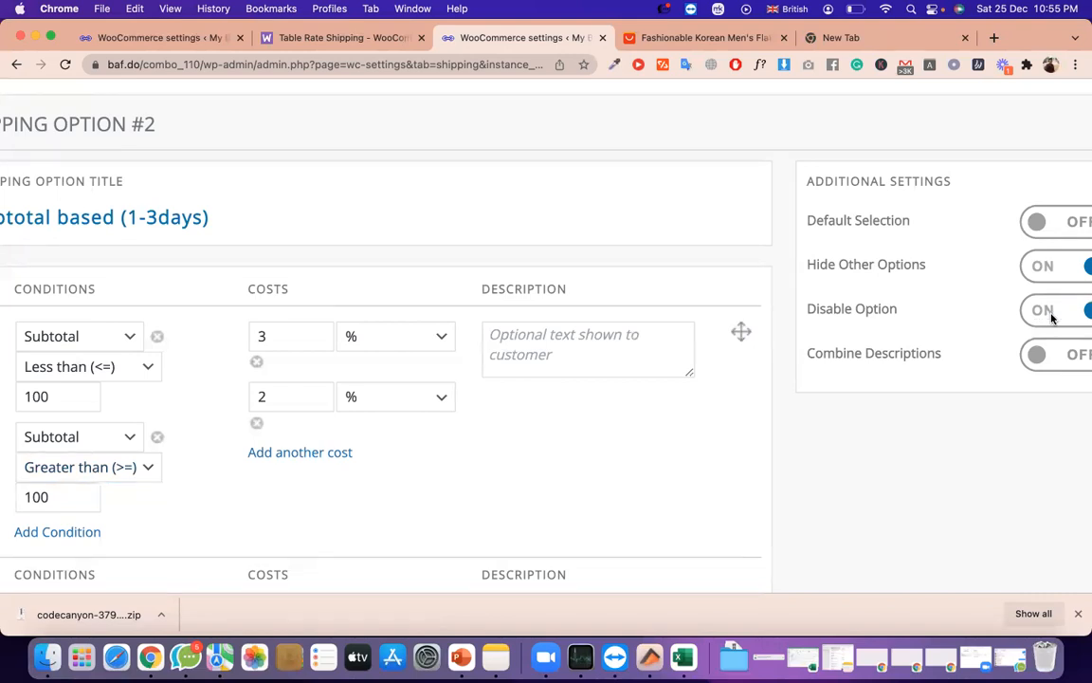
left_click(1052, 318)
scroll(1052, 317, "right", 1)
scroll(986, 322, "down", 1)
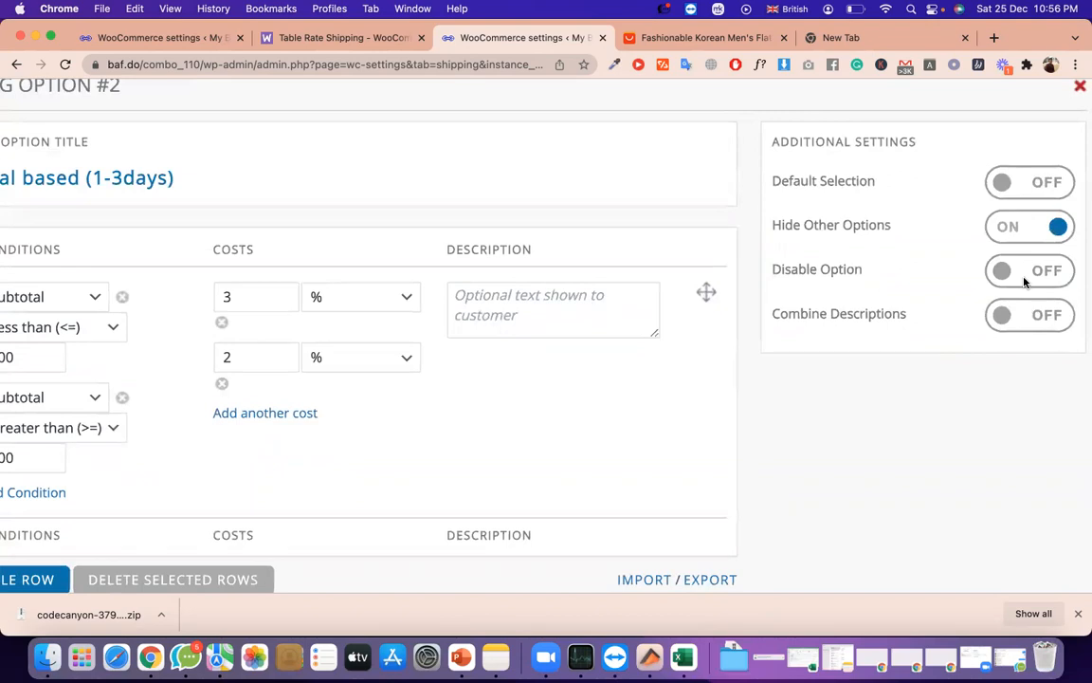
scroll(445, 295, "left", 1)
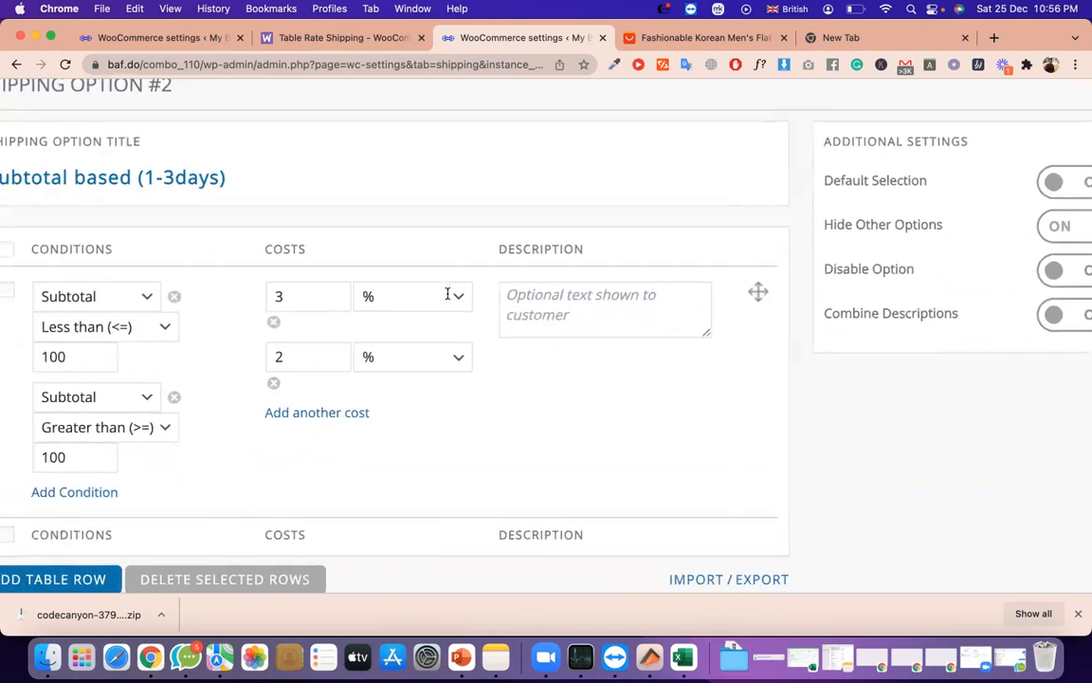
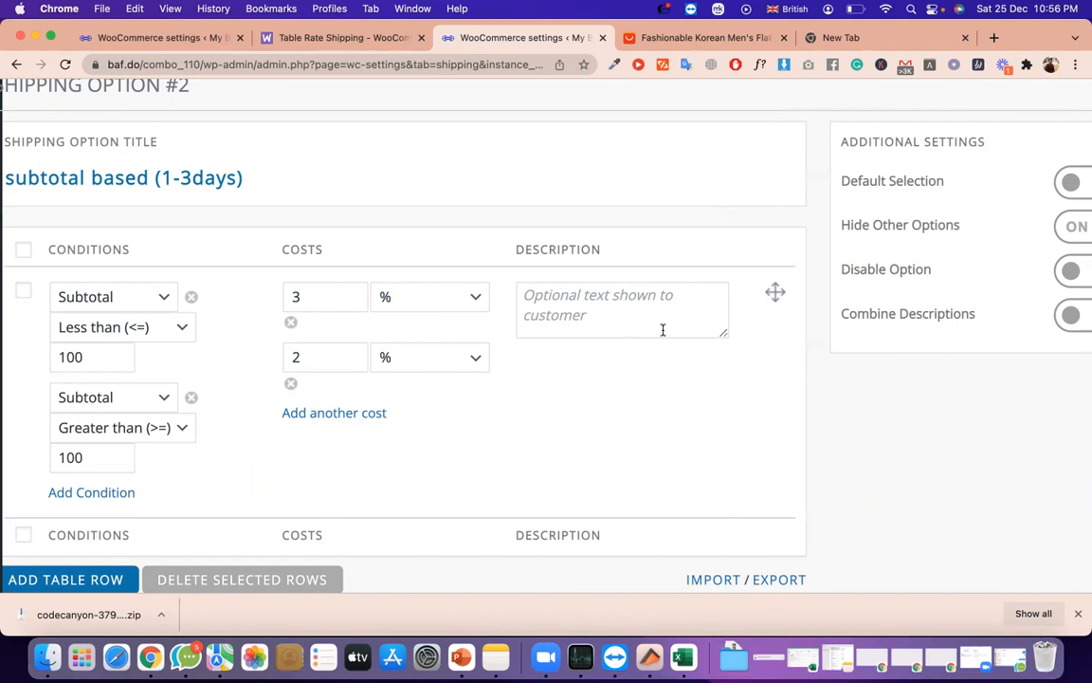
Check the empty description field of Shipping Option #2's rate row and turn on Combine Descriptions for that option
scroll(663, 329, "right", 1)
scroll(663, 329, "down", 1)
left_click(598, 280)
scroll(805, 324, "right", 2)
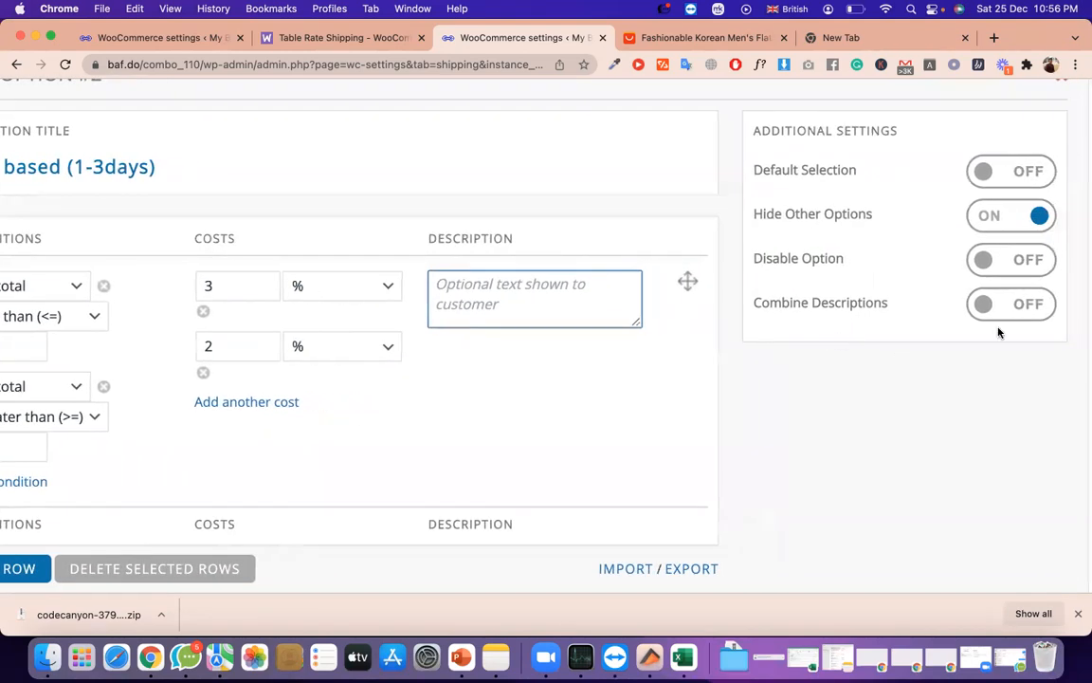
left_click(1000, 316)
scroll(743, 346, "up", 5)
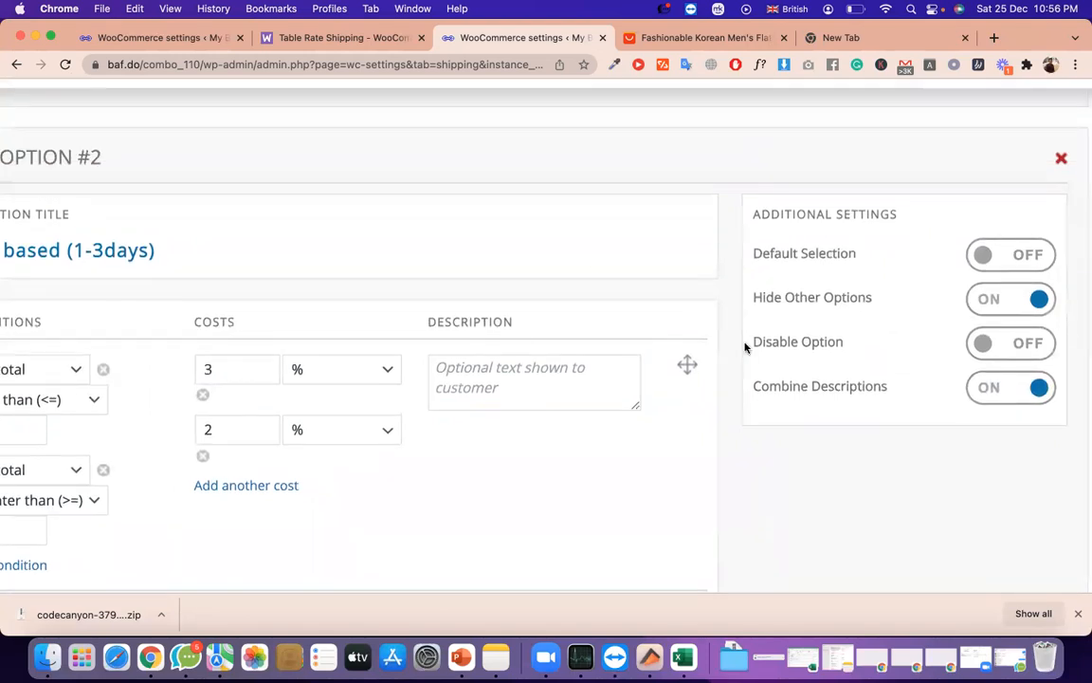
Compare the AliExpress listing's shipping method details with the Additional Settings of Shipping Option #2
left_click(643, 45)
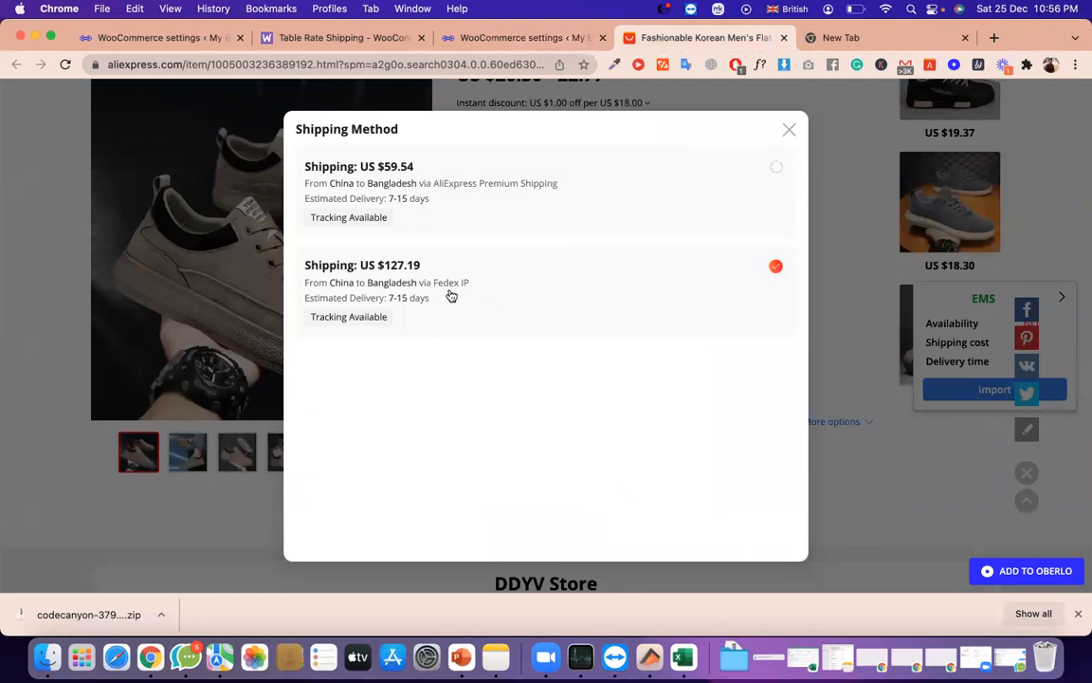
left_click(536, 38)
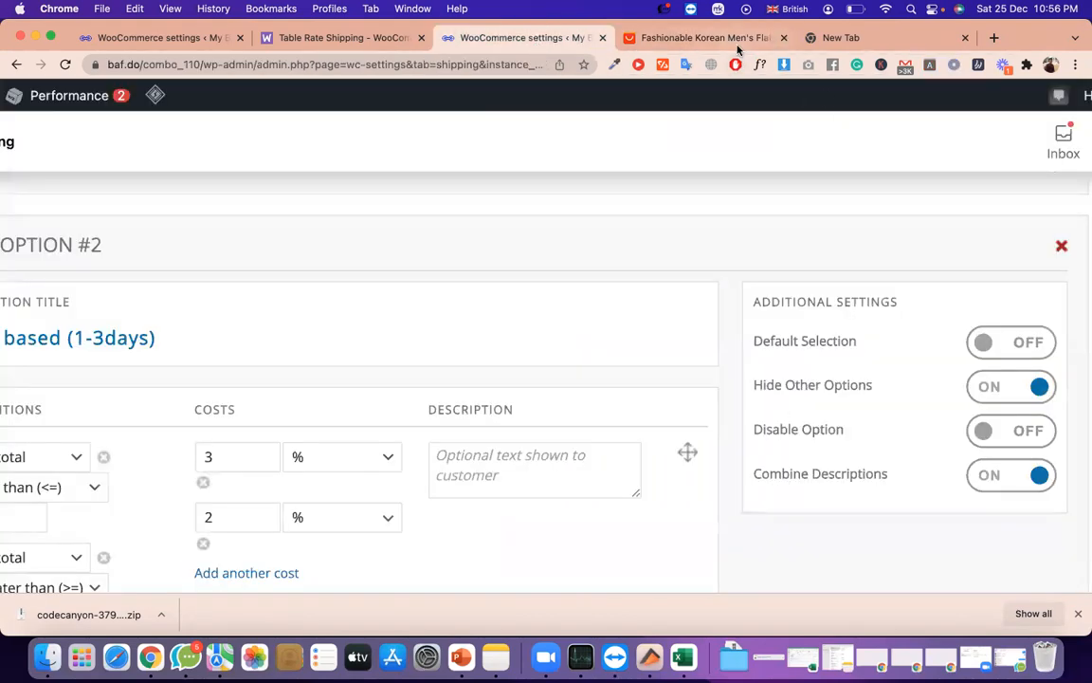
left_click(664, 38)
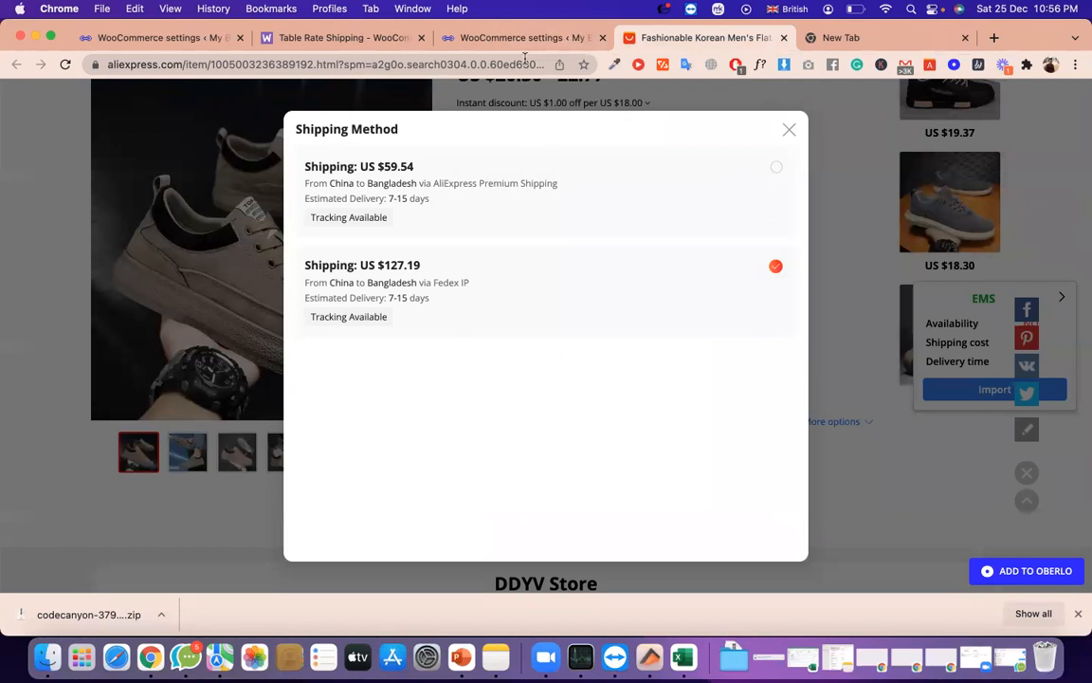
Return to the WooCommerce settings and copy "1-3days" from Shipping Option #2's title into its rate row's description
left_click(474, 38)
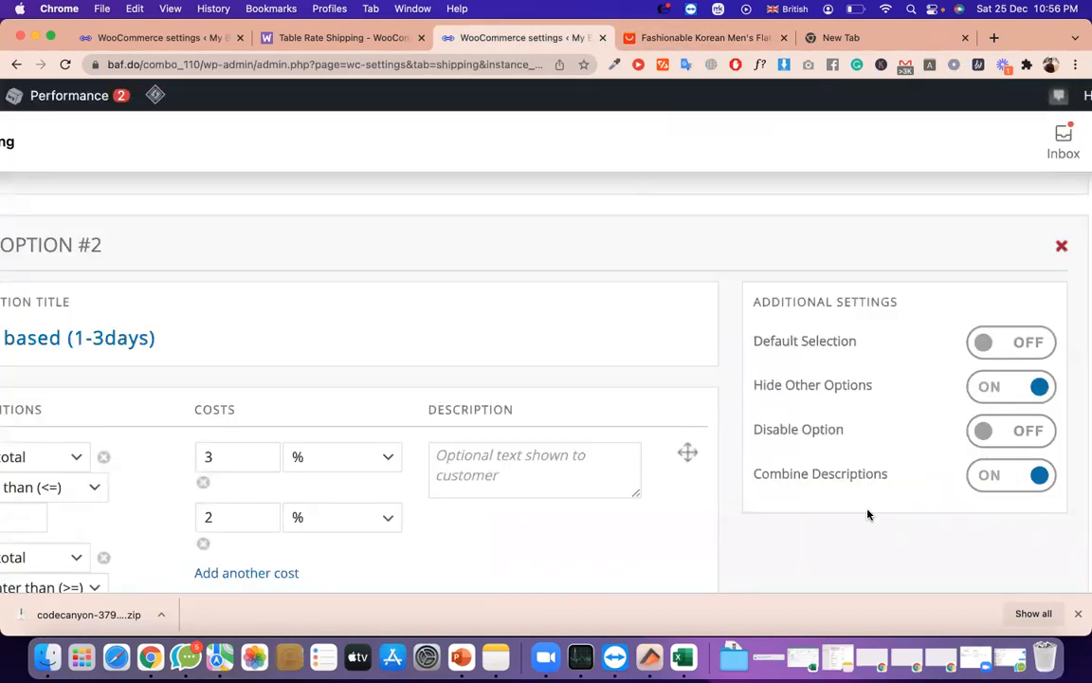
left_click(538, 472)
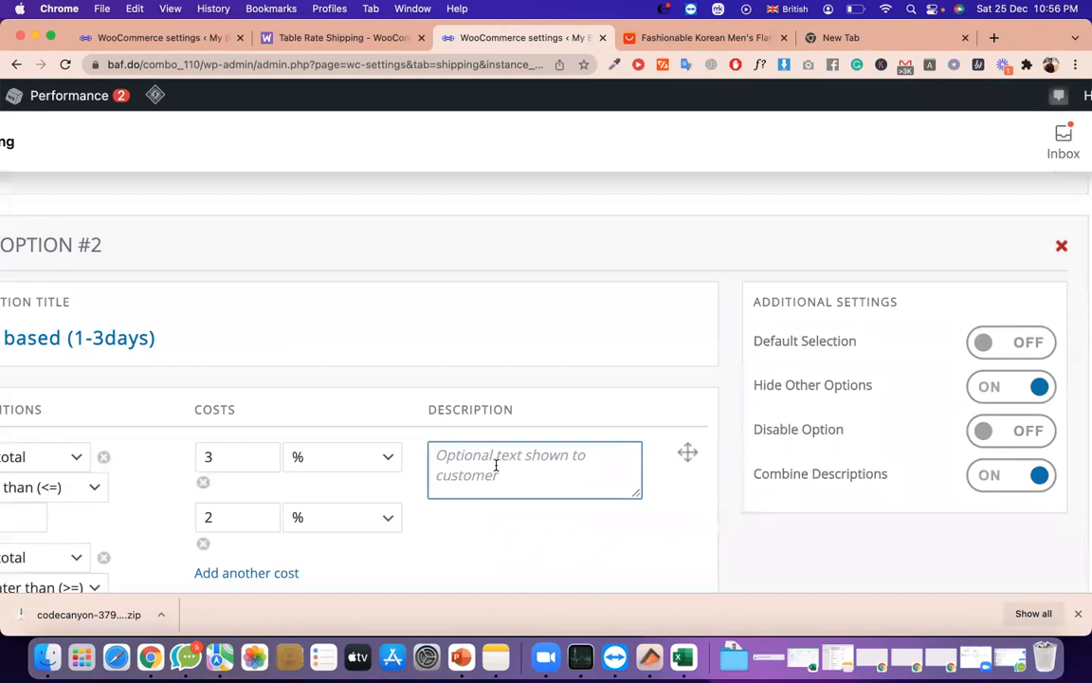
scroll(131, 327, "down", 2)
scroll(132, 327, "left", 3)
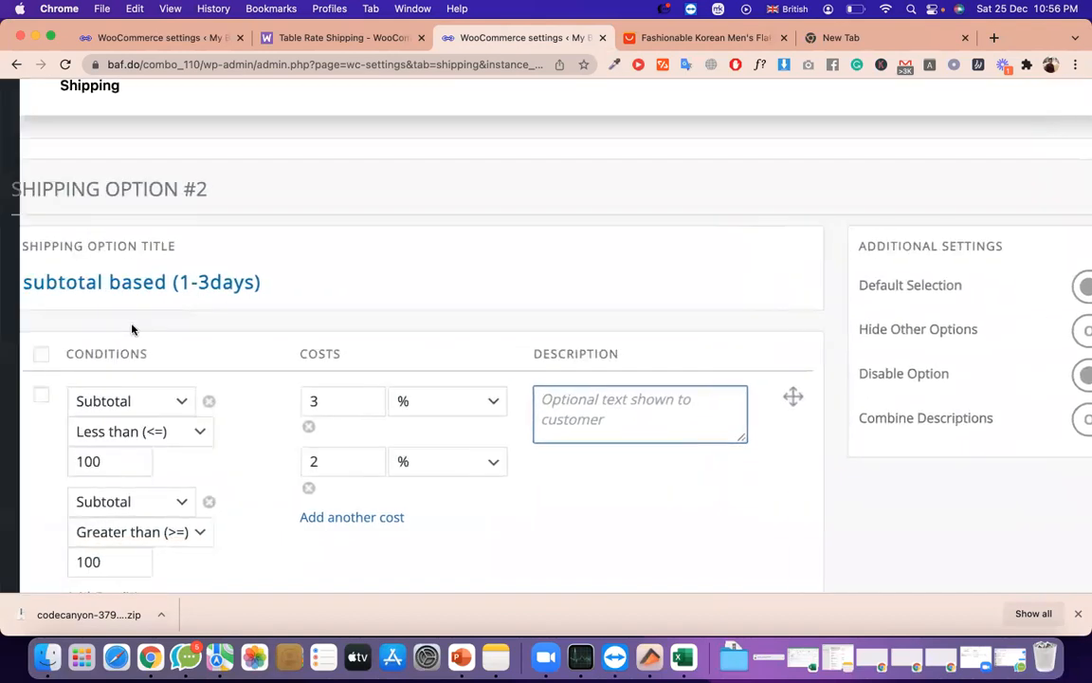
left_click(197, 285)
left_click_drag(204, 284, 272, 285)
key("super+c")
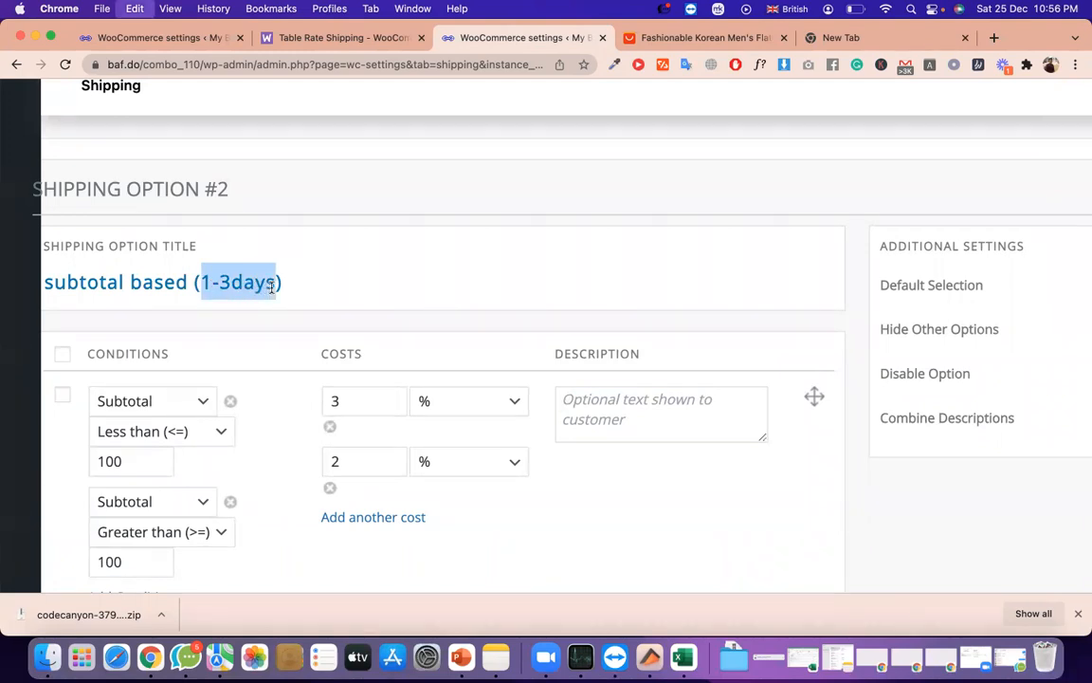
left_click(567, 424)
key("super+v")
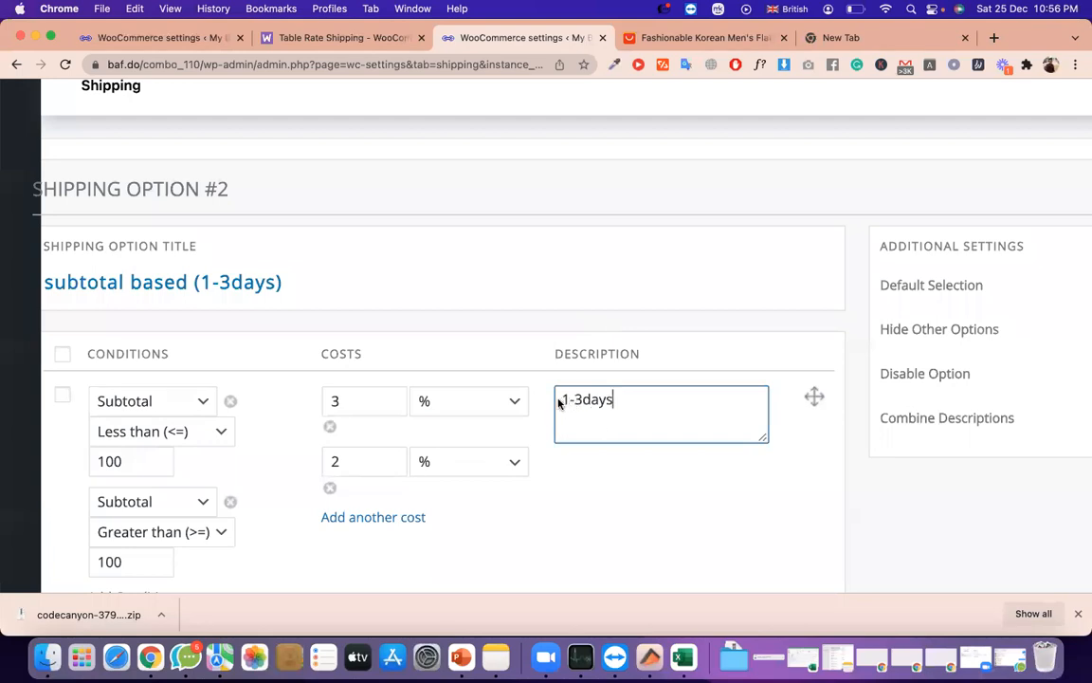
Extend the description of Shipping Option #2's rate row to read "ship within 1-3days"
left_click(560, 399)
type("wi")
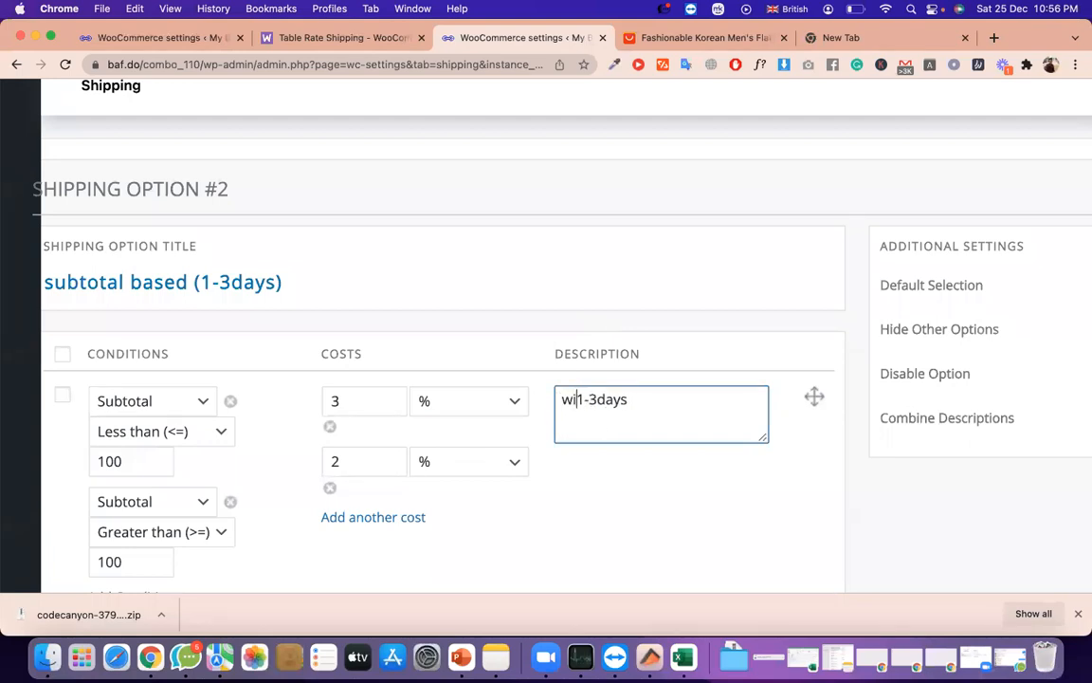
type("thin")
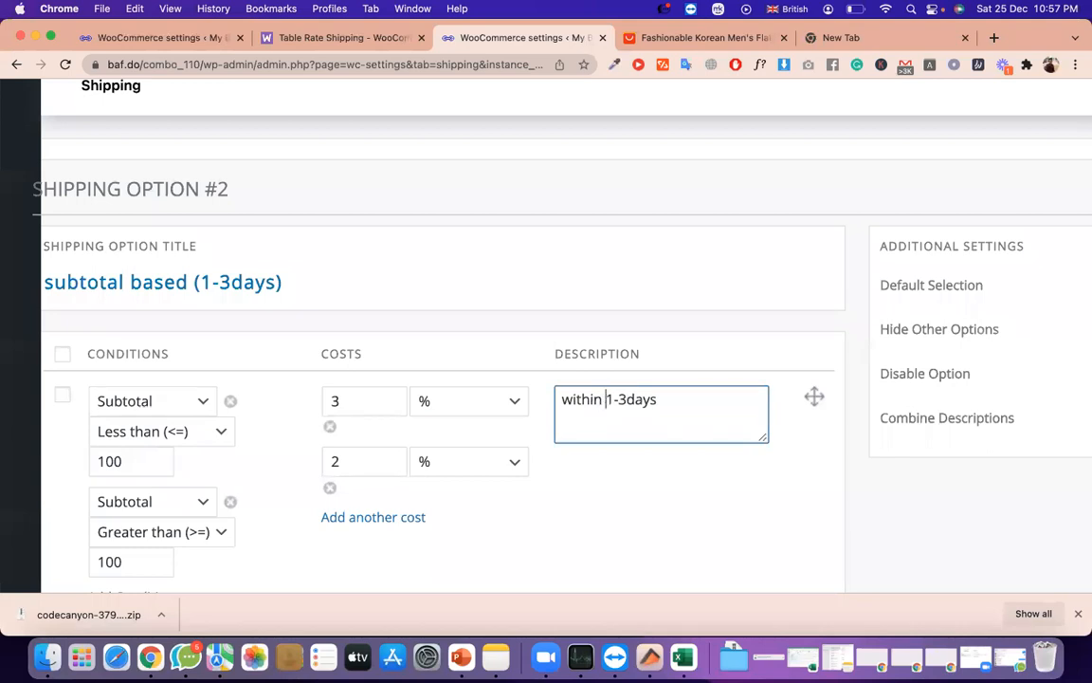
key("BackSpace")
key("BackSpace")
key("BackSpace")
key("BackSpace")
key("BackSpace")
key("BackSpace")
key("BackSpace")
type("ship within")
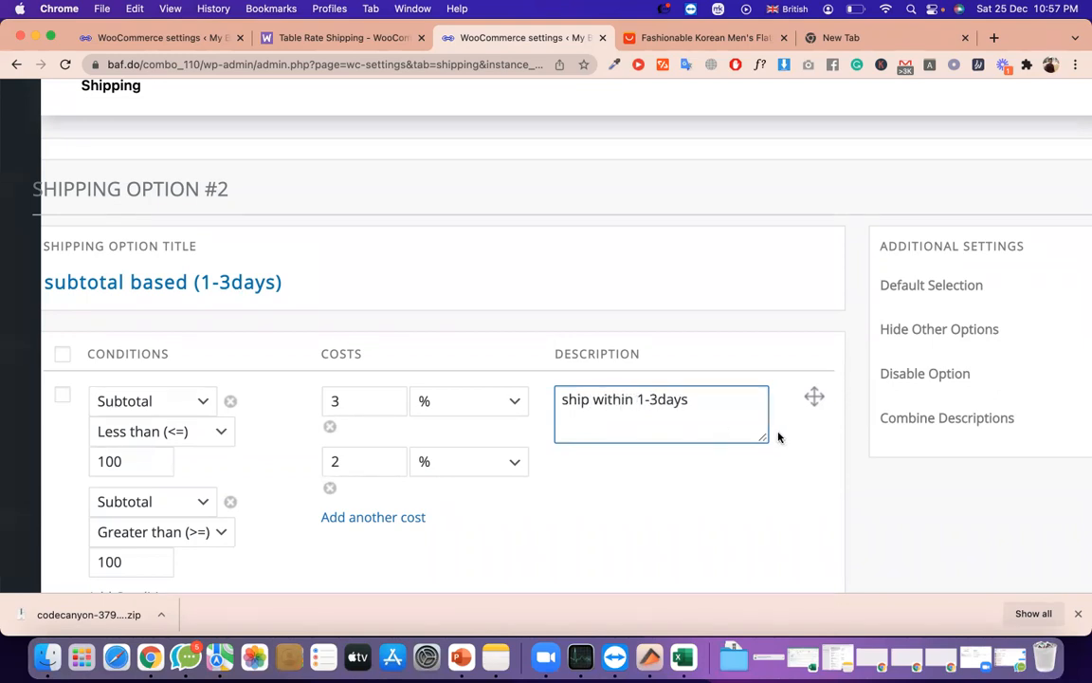
left_click(690, 409)
left_click_drag(696, 403, 546, 404)
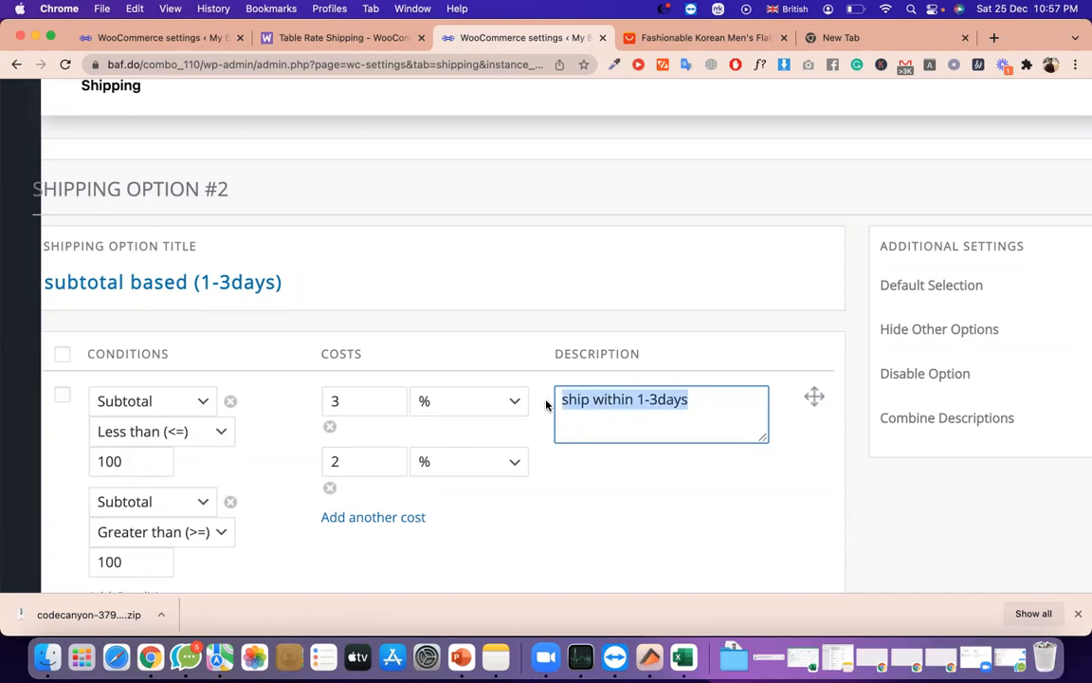
double_click(670, 402)
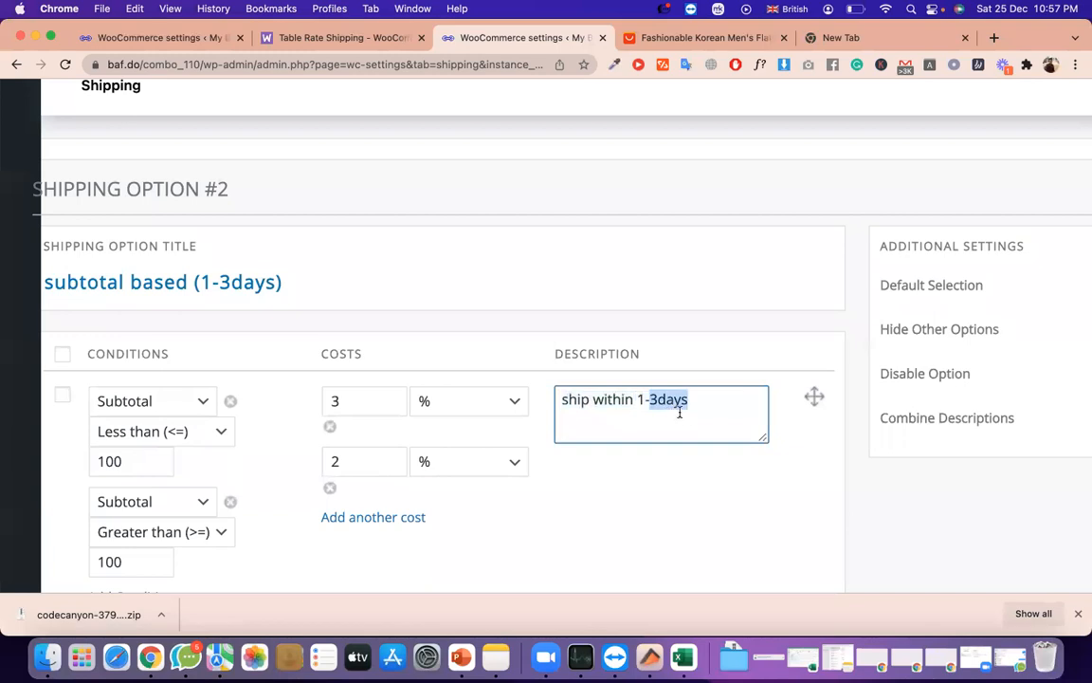
Turn off Hide Other Options and Combine Descriptions for Shipping Option #2
scroll(698, 457, "down", 1)
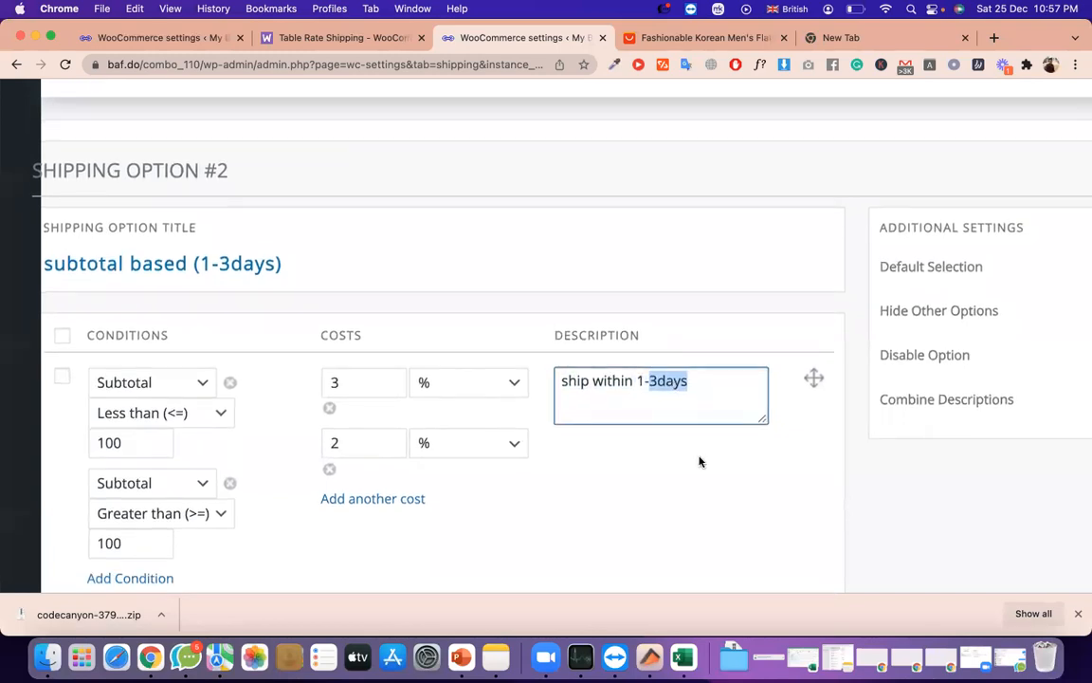
scroll(700, 461, "down", 3)
scroll(701, 462, "down", 1)
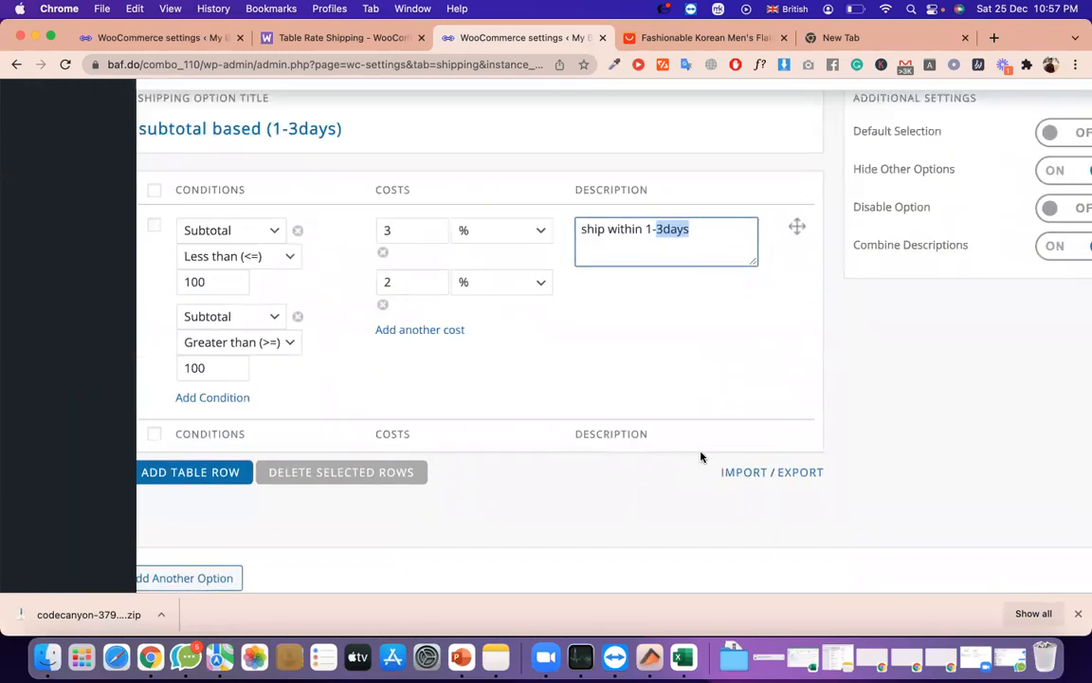
scroll(924, 406, "up", 2)
scroll(1055, 310, "right", 2)
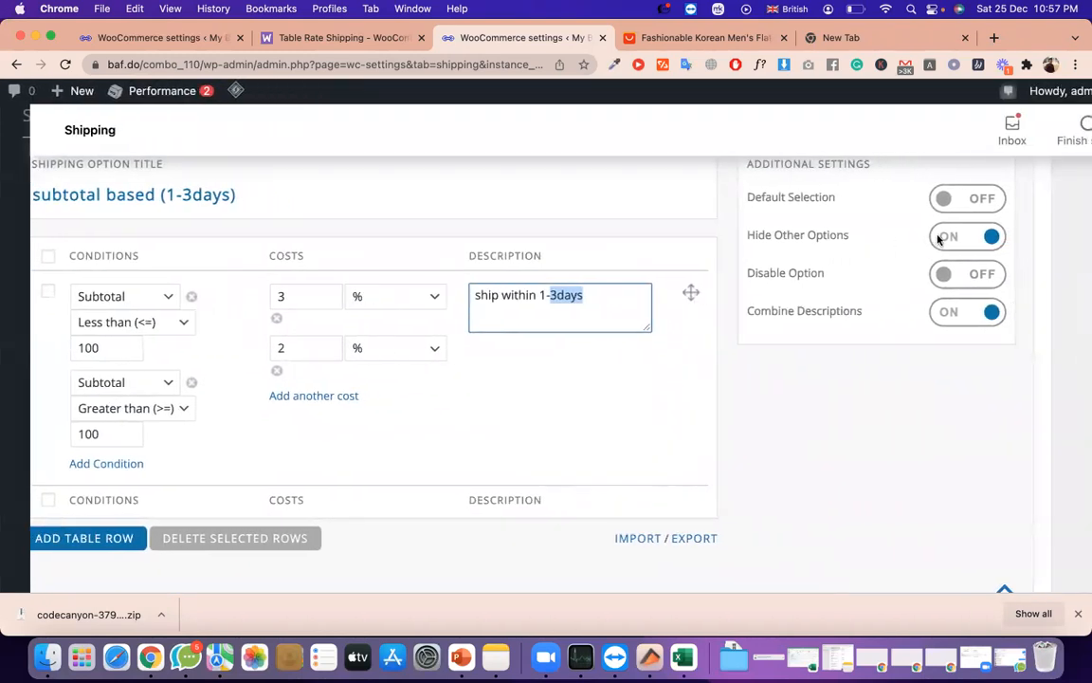
left_click(938, 239)
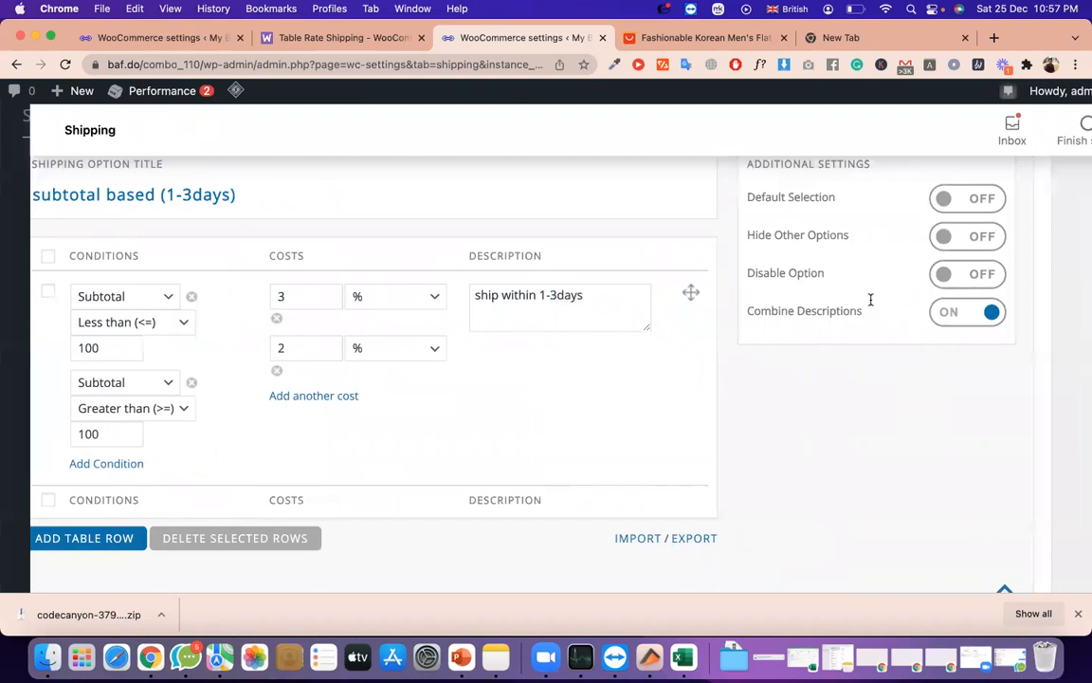
scroll(926, 335, "up", 3)
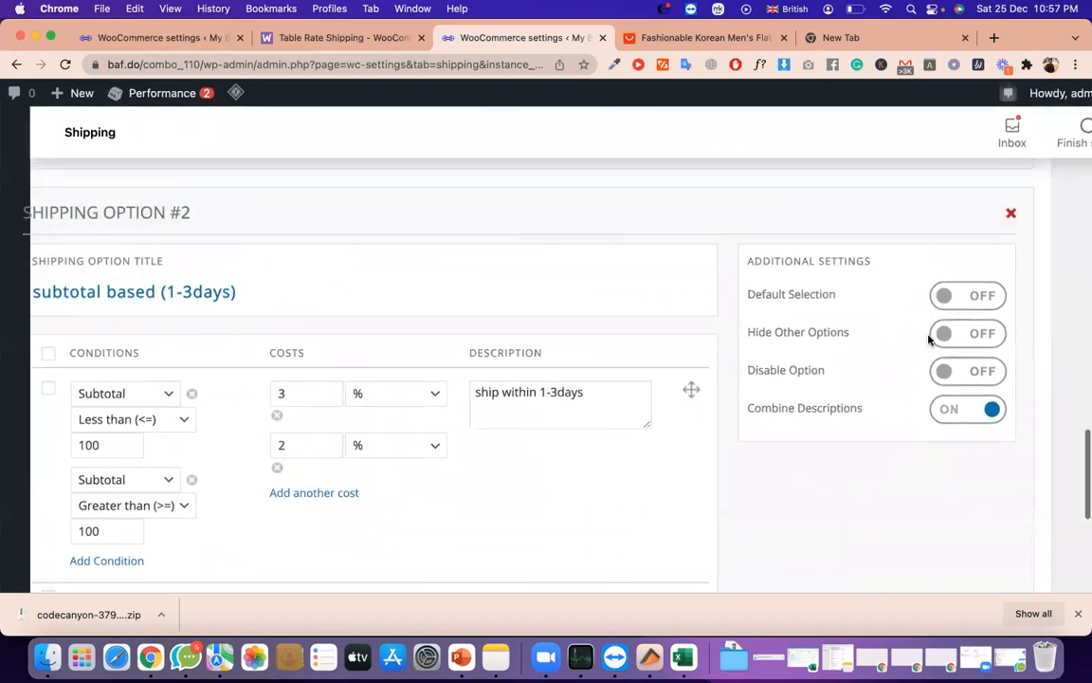
left_click(961, 433)
scroll(651, 432, "up", 10)
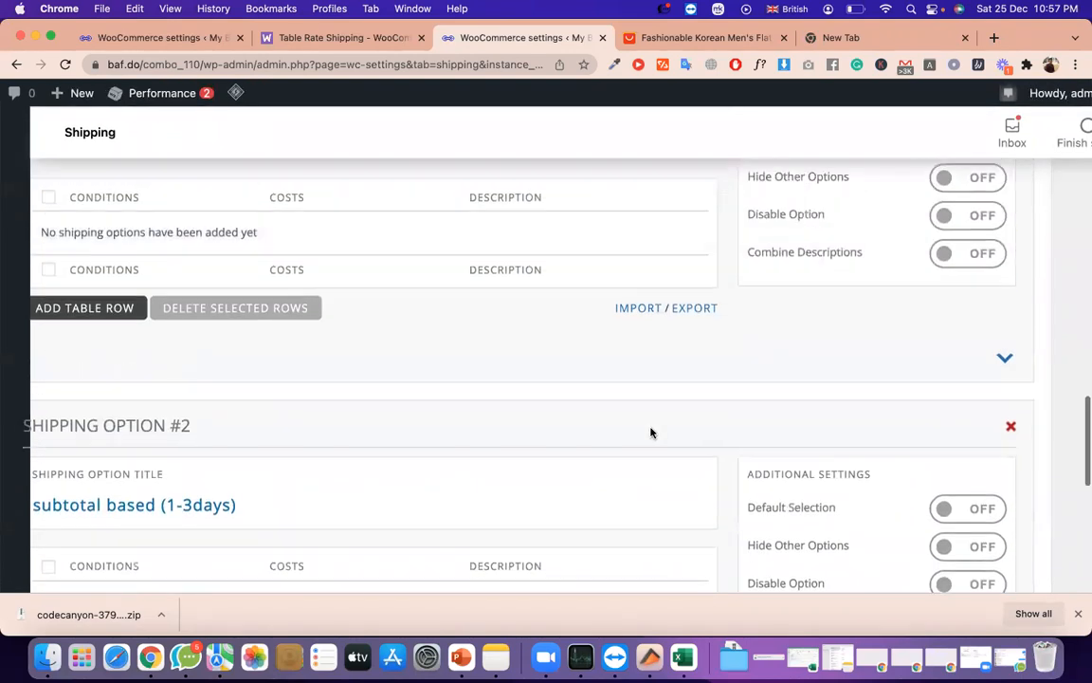
Add a third condition to Shipping Option #2's rate row and delete it again
scroll(528, 456, "down", 10)
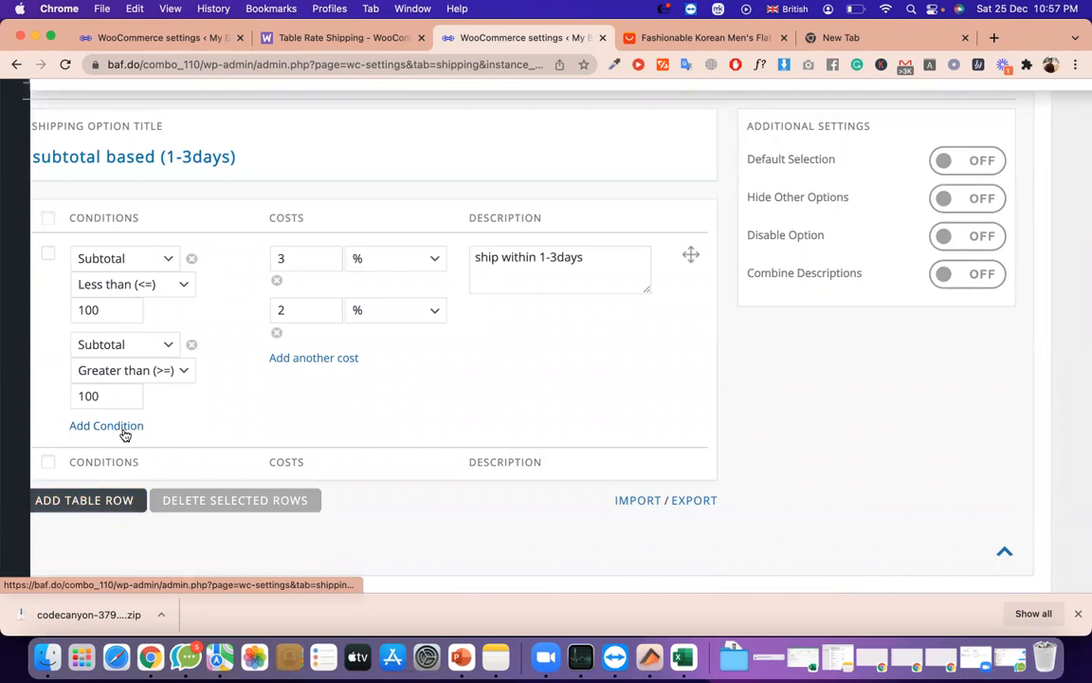
left_click(129, 433)
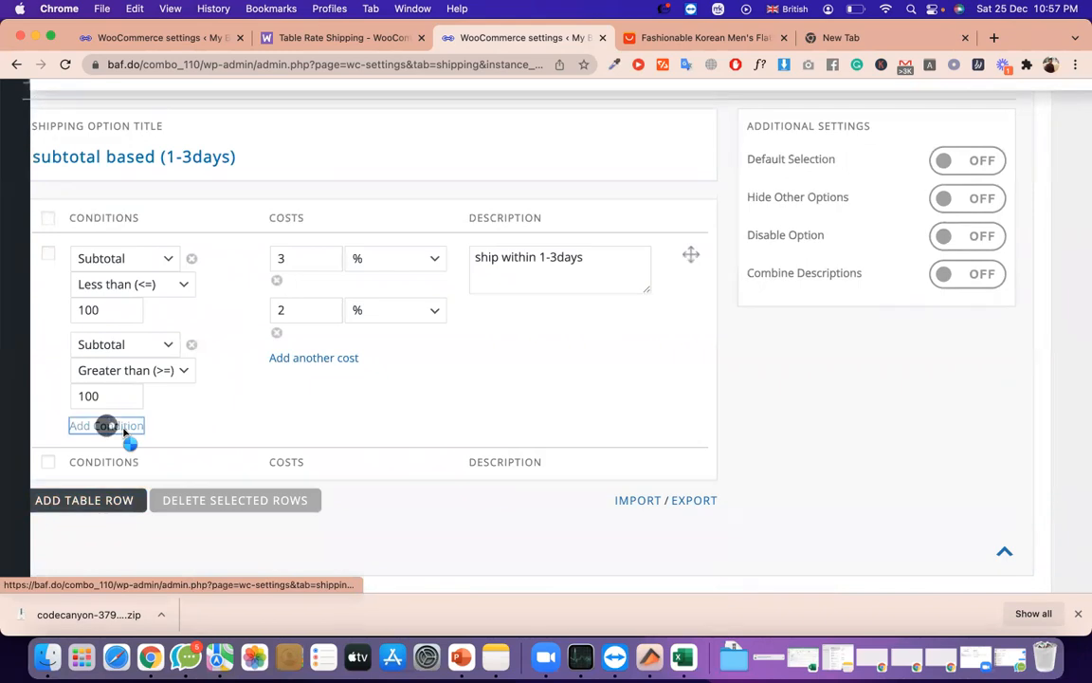
triple_click(520, 252)
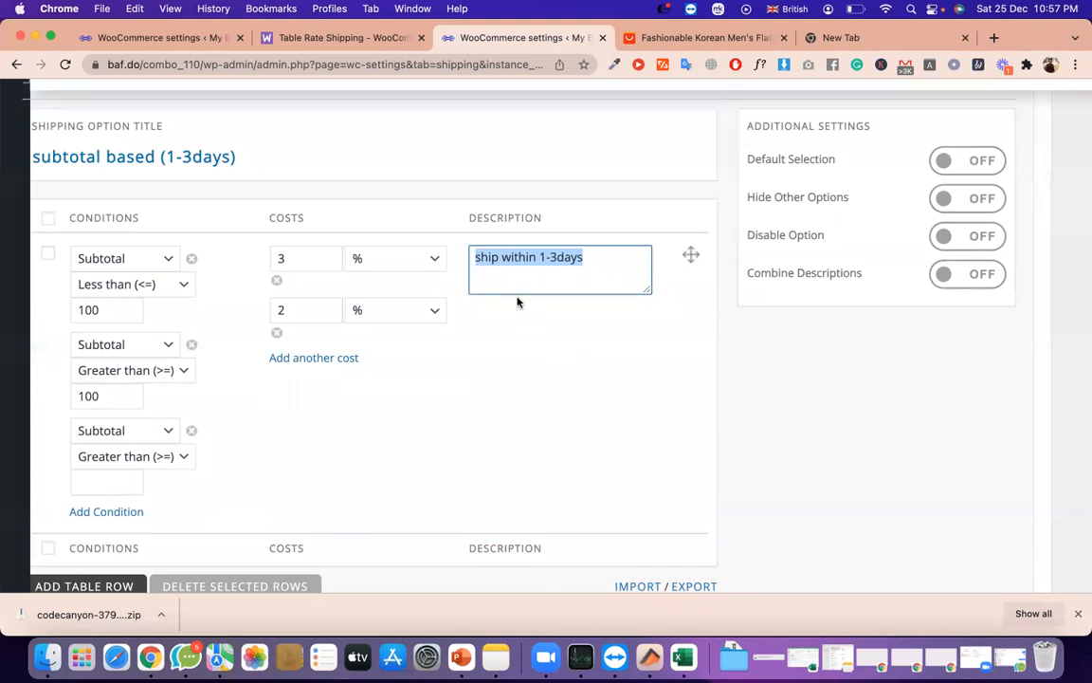
left_click(192, 431)
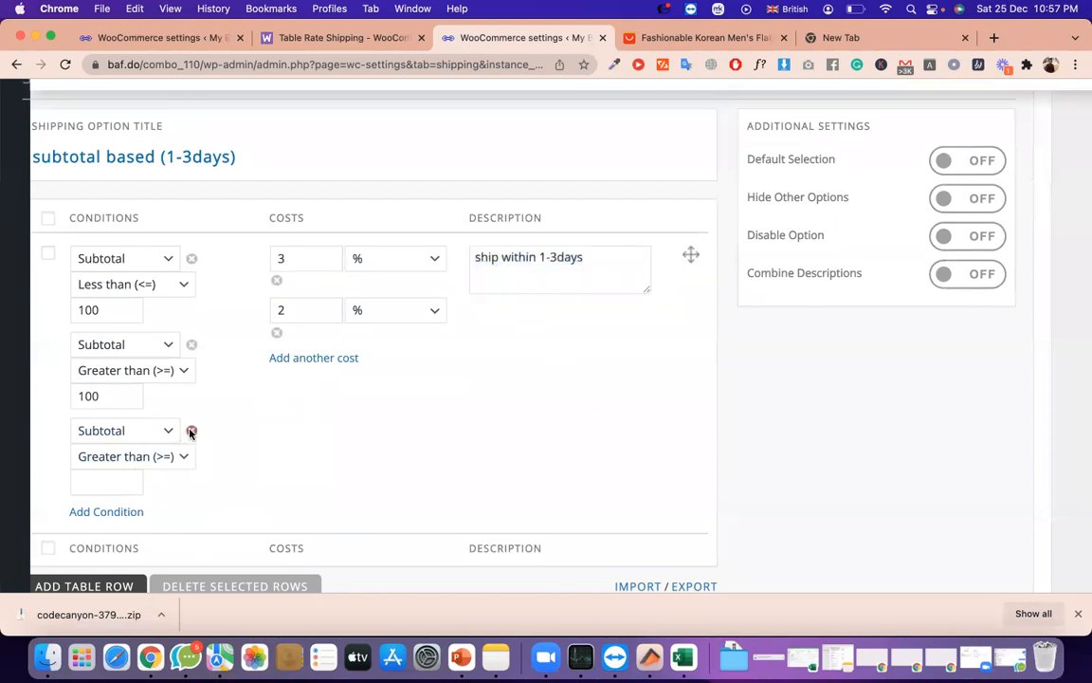
left_click(674, 163)
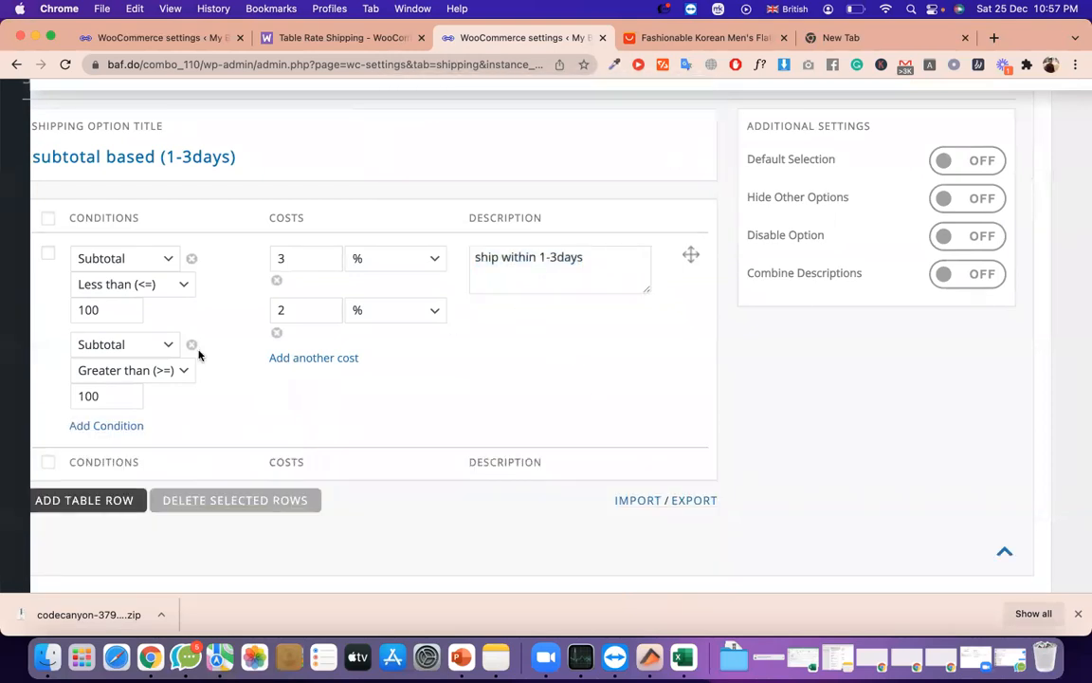
Add a third cost to Shipping Option #2's rate row and delete it again, confirming the deletion
left_click(352, 359)
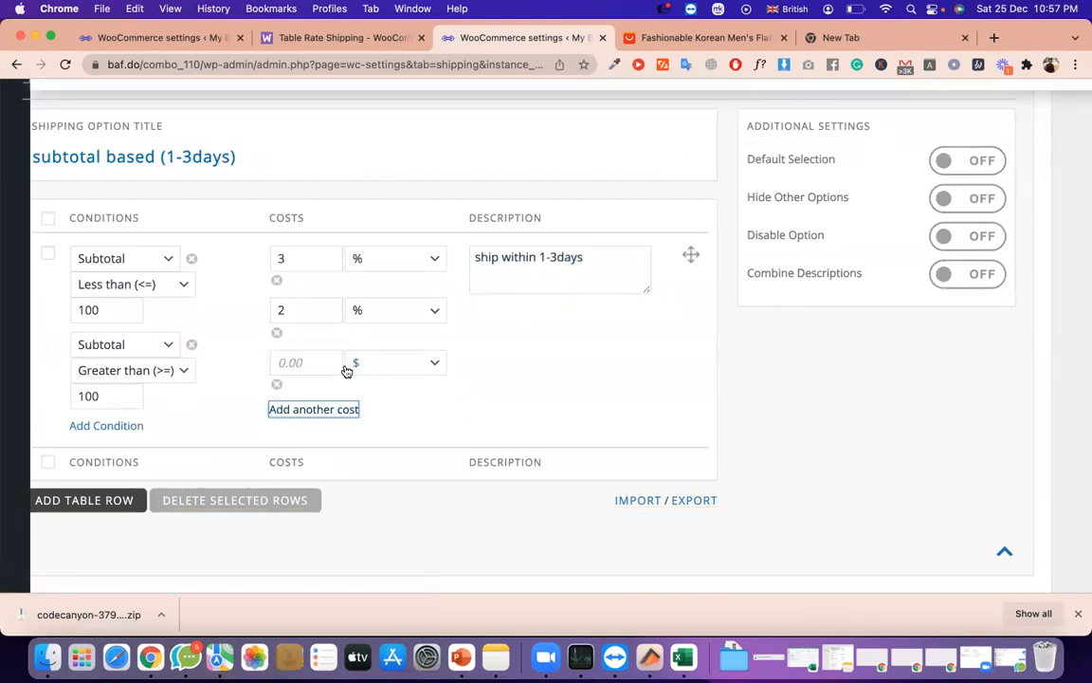
left_click(305, 370)
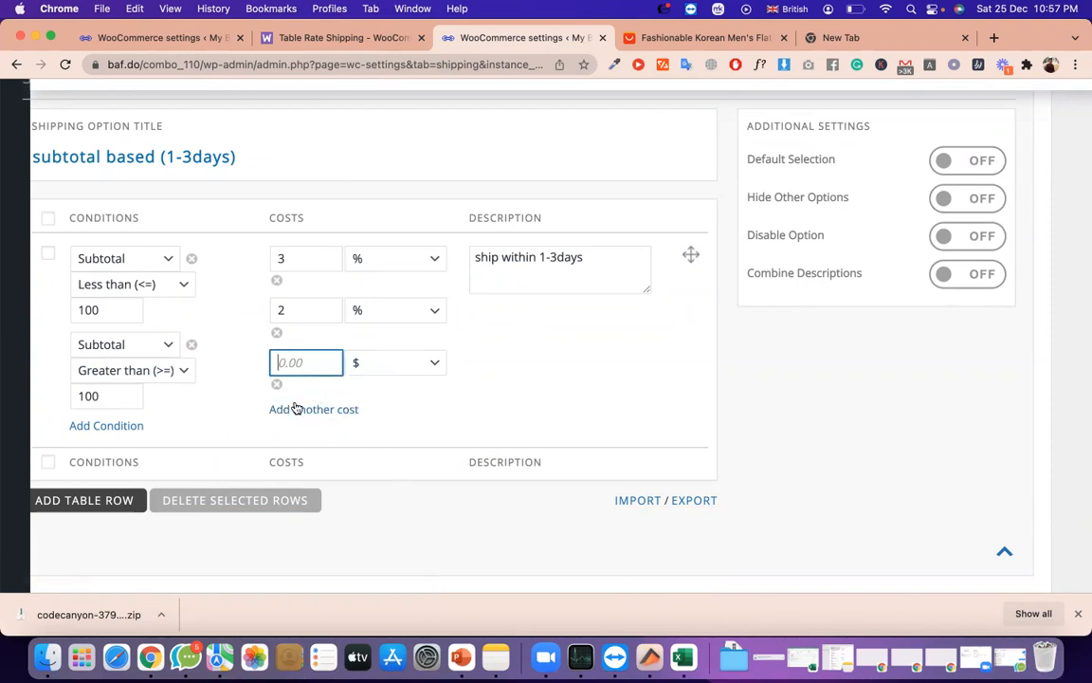
left_click(277, 385)
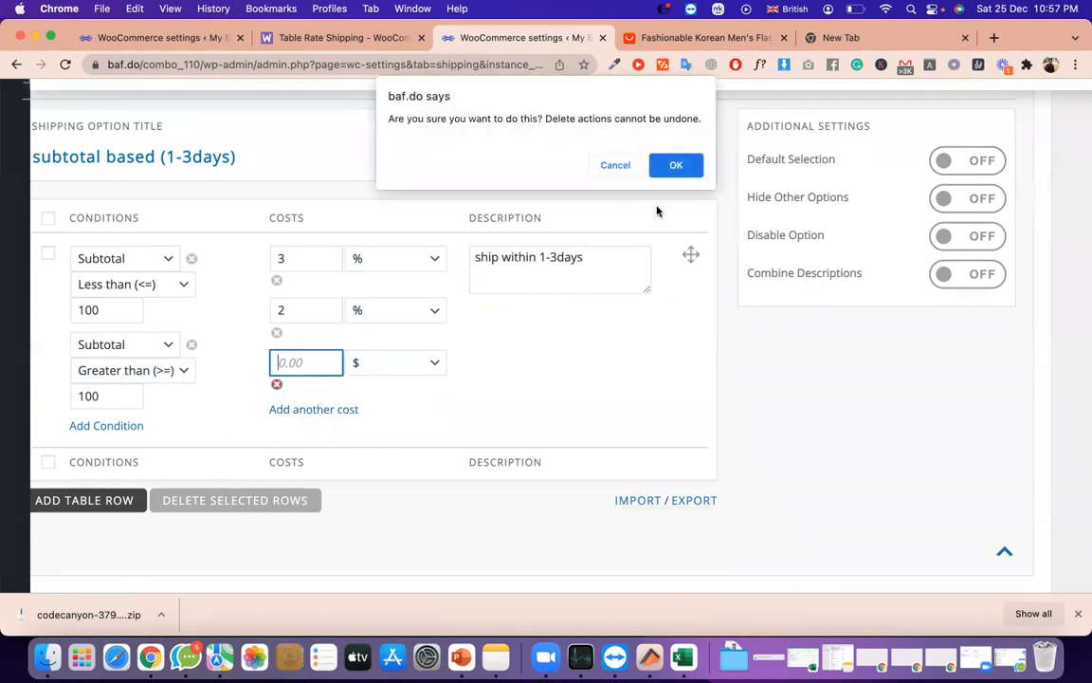
left_click(675, 166)
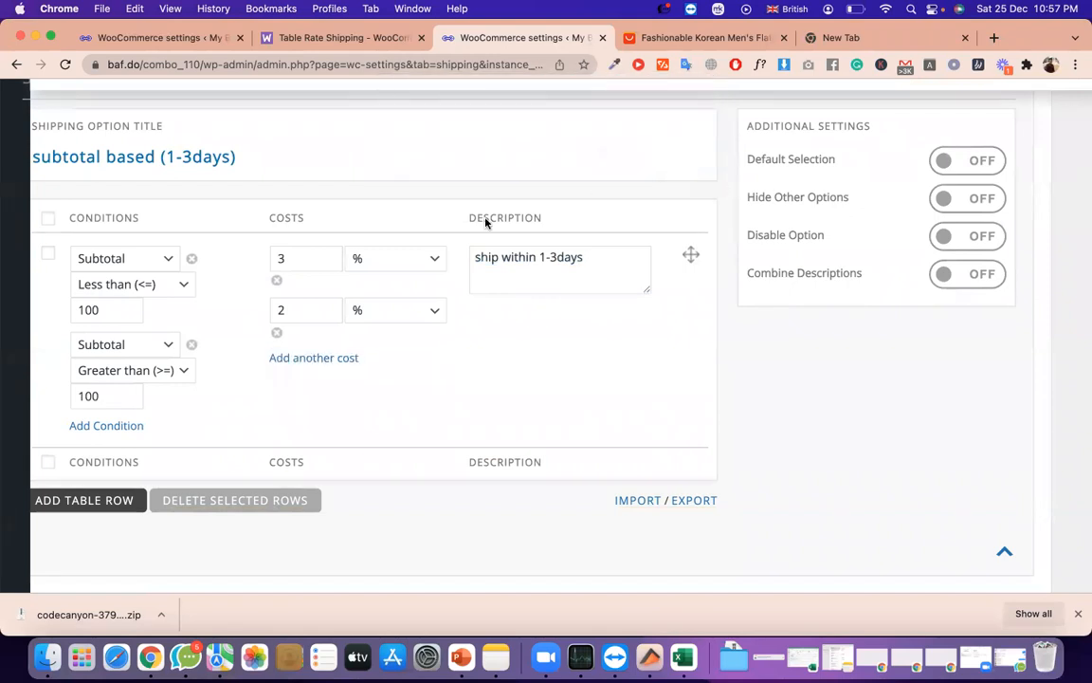
Add a table row to Shipping Option #1, titled "2 nd option (3-7days)"
scroll(484, 220, "up", 1)
scroll(474, 225, "up", 5)
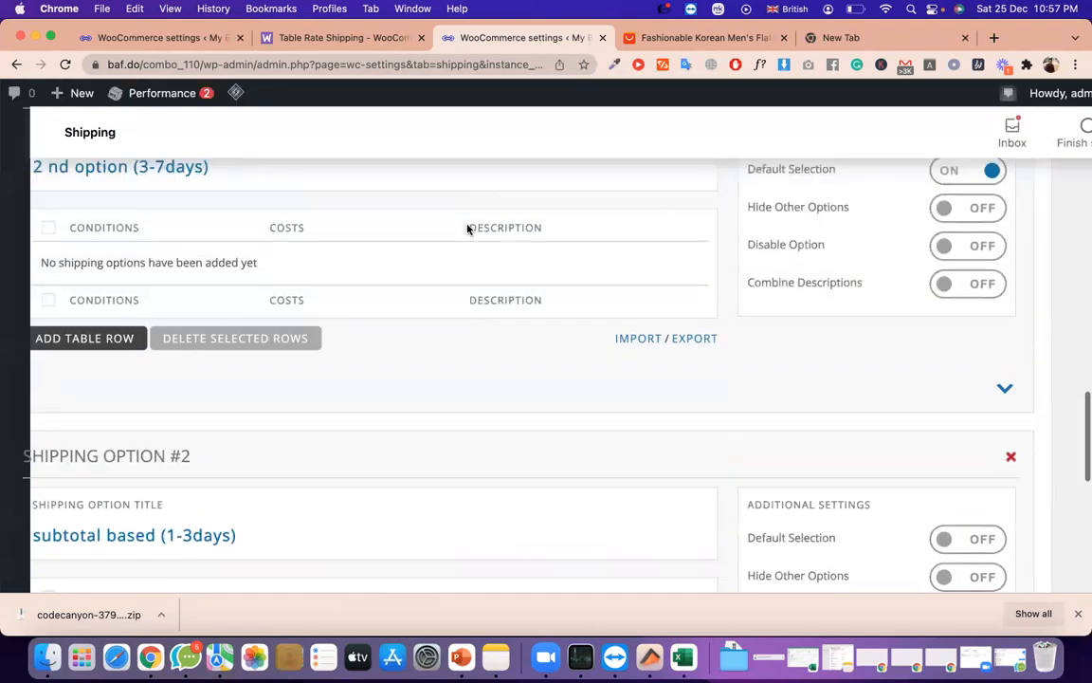
scroll(468, 228, "left", 1)
scroll(467, 228, "down", 1)
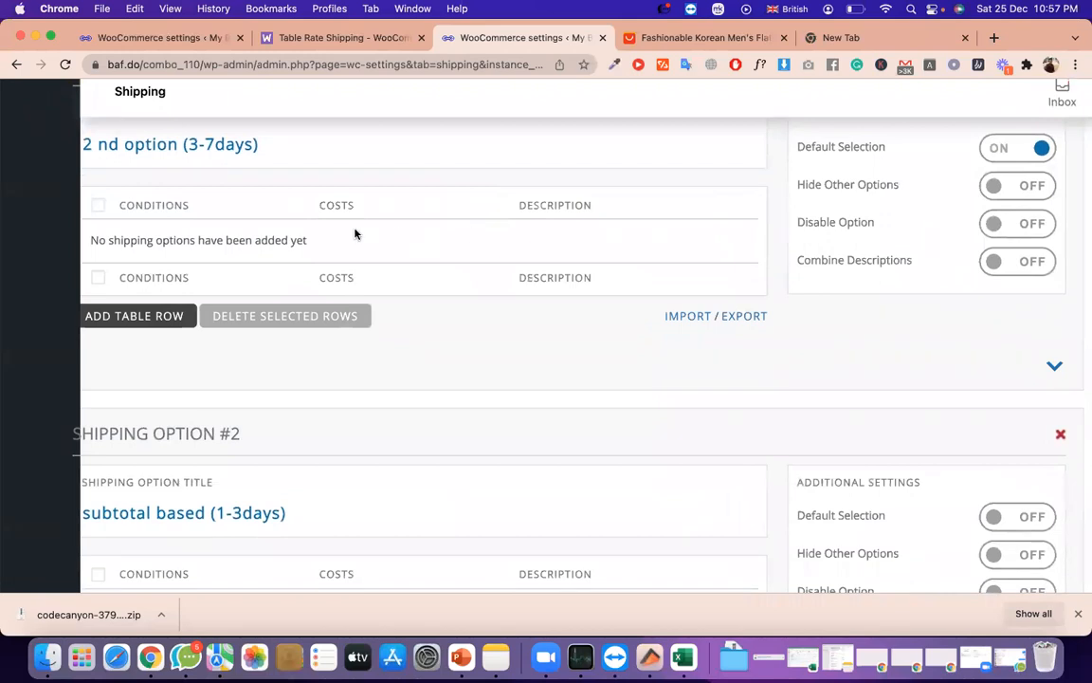
scroll(335, 231, "left", 2)
scroll(380, 256, "up", 1)
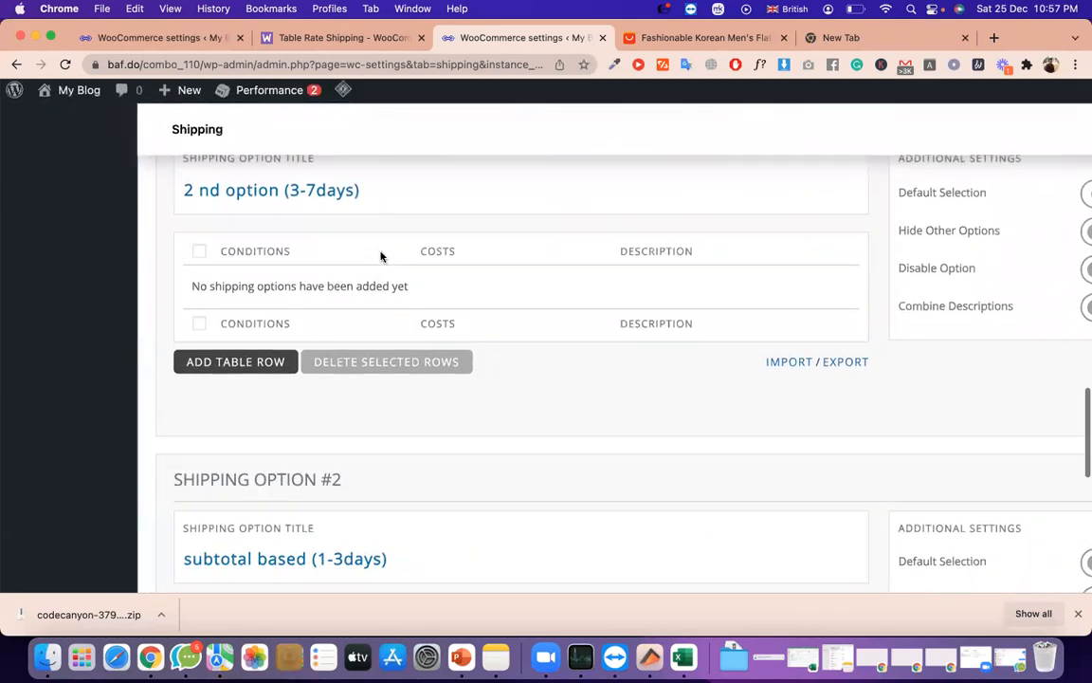
triple_click(336, 283)
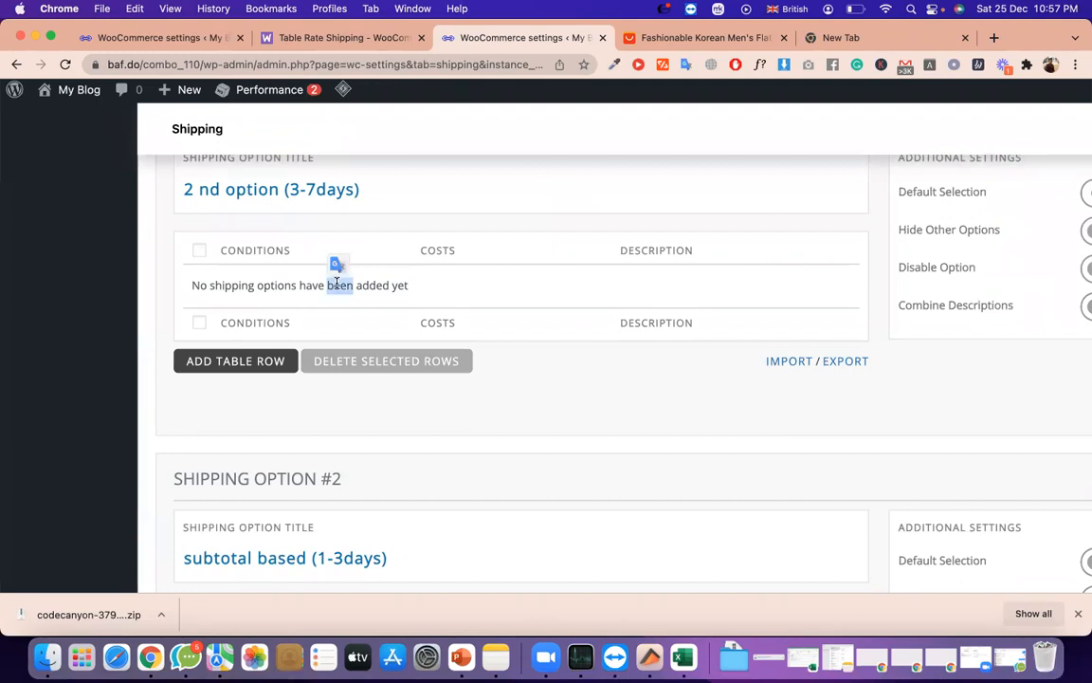
scroll(337, 284, "up", 1)
left_click(228, 411)
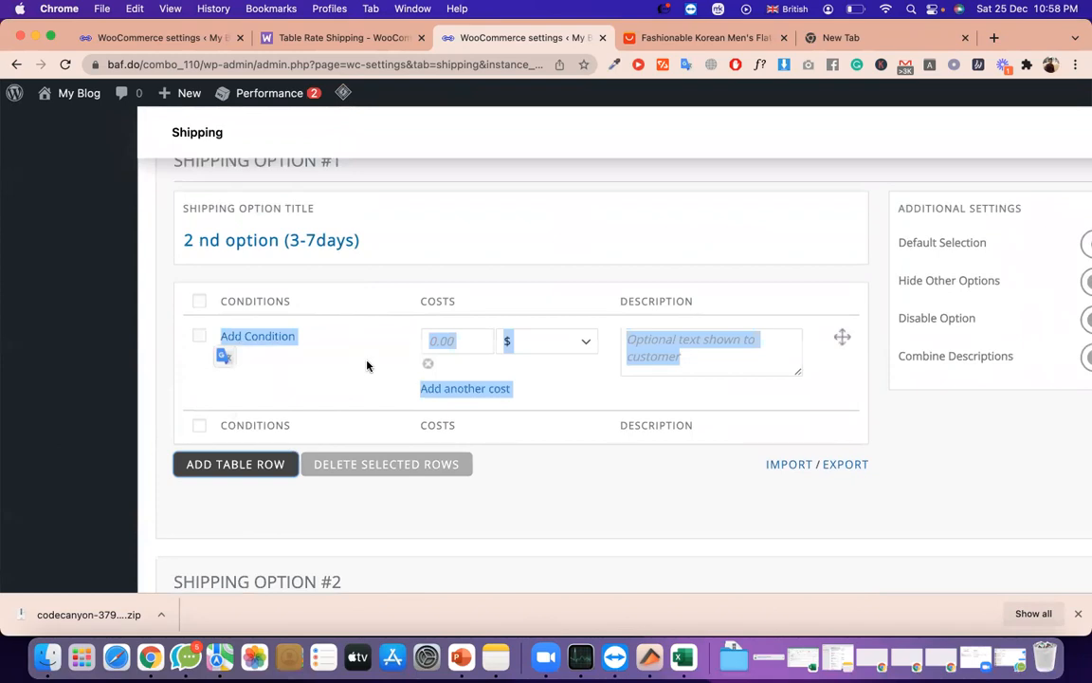
left_click(318, 379)
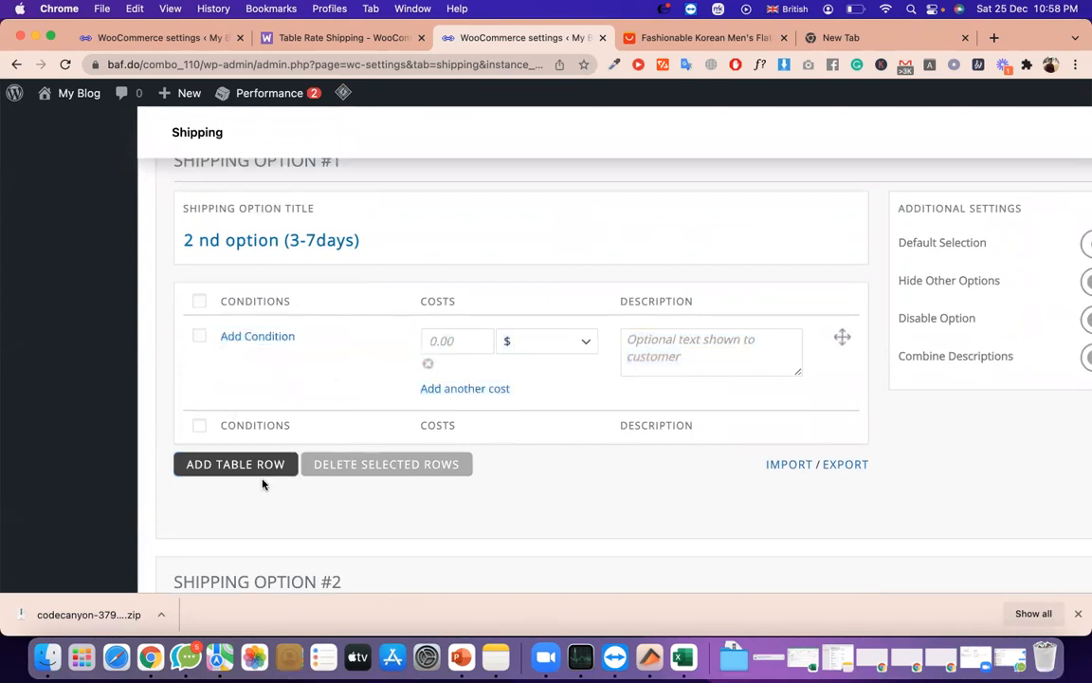
Add a condition to Shipping Option #1's rate row: Quantity, Less than (<=), 10
left_click(274, 337)
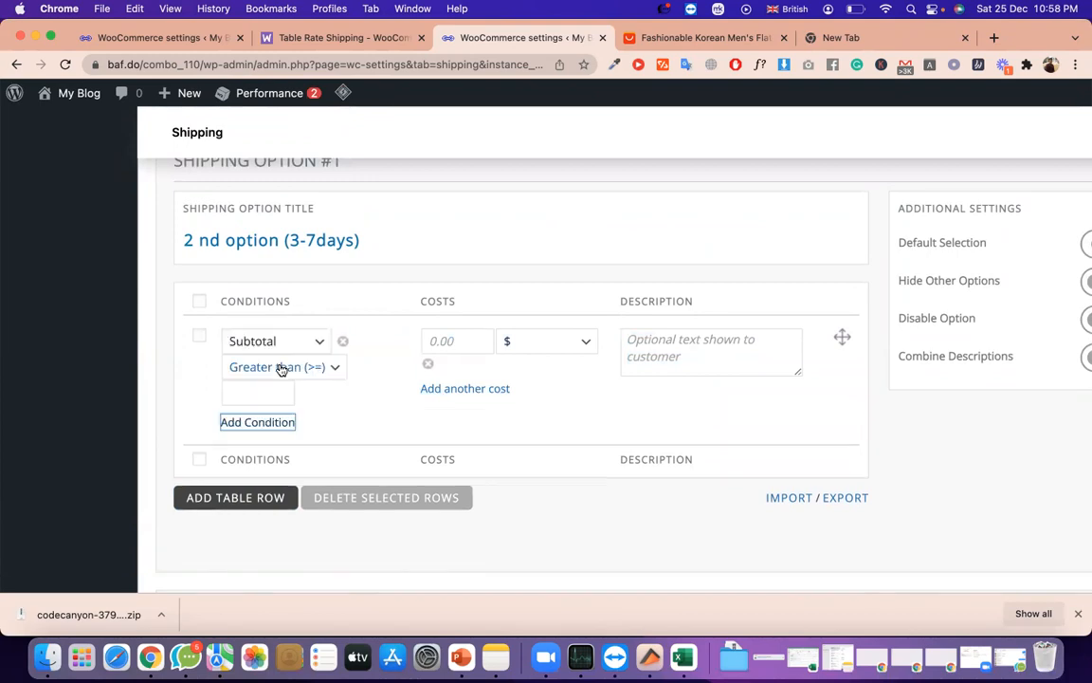
left_click(268, 342)
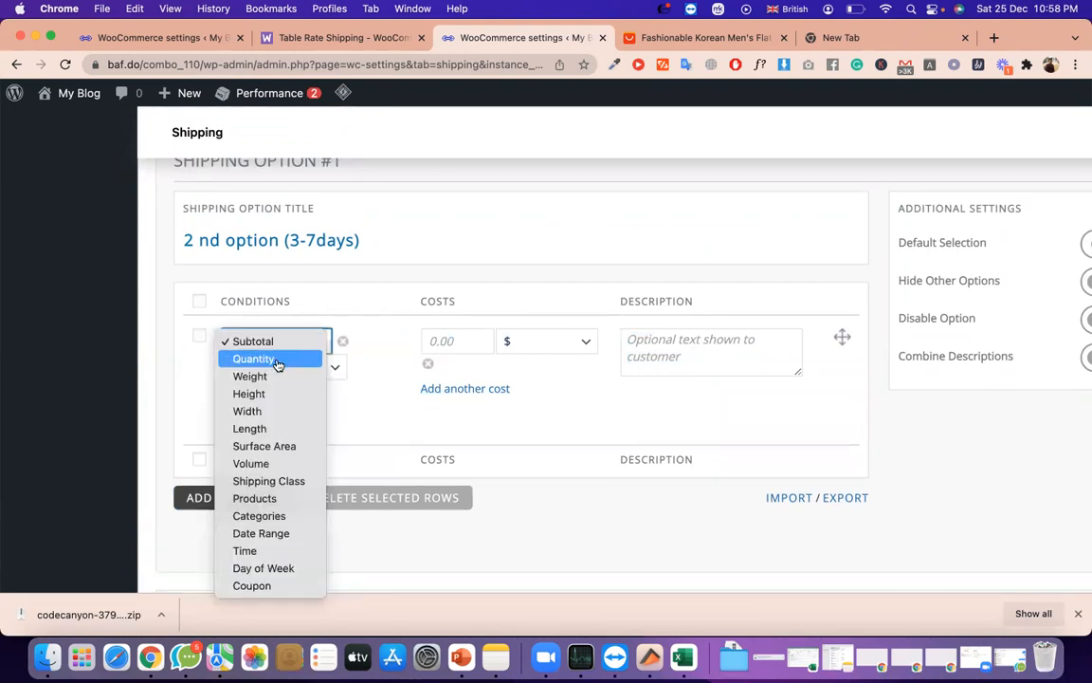
left_click(277, 361)
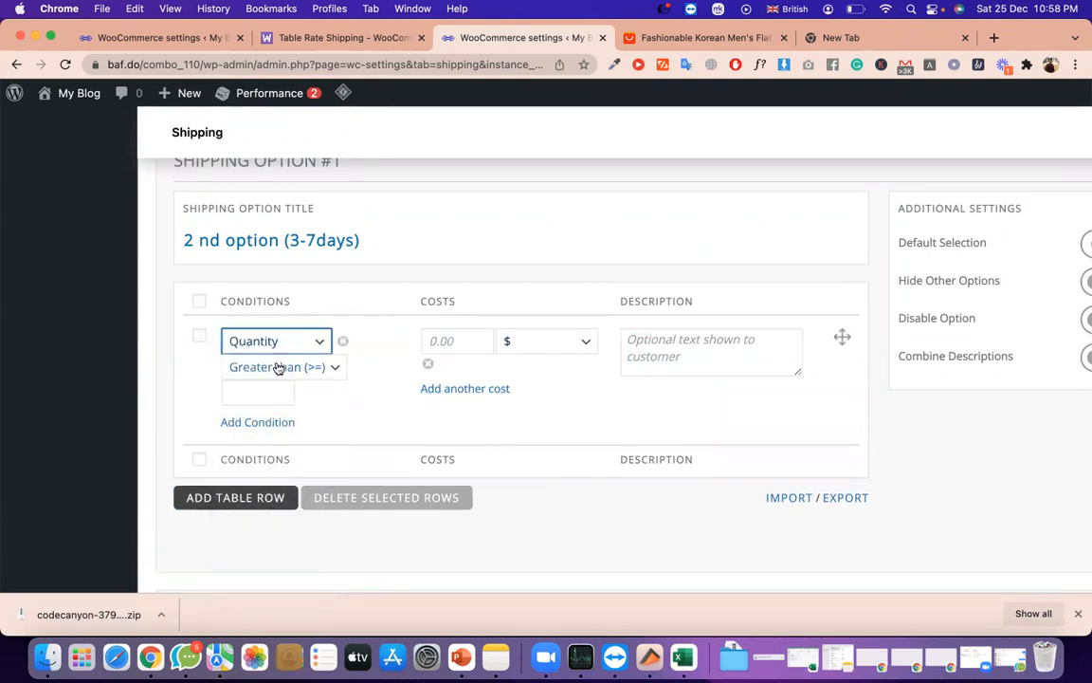
left_click(277, 368)
left_click(291, 399)
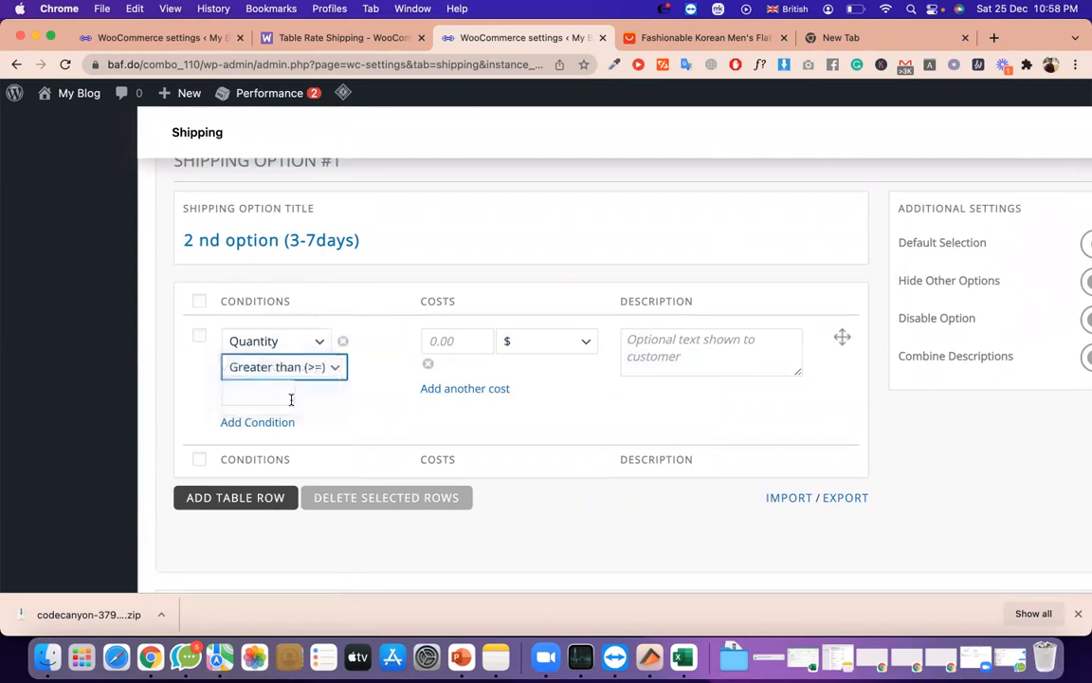
left_click(271, 394)
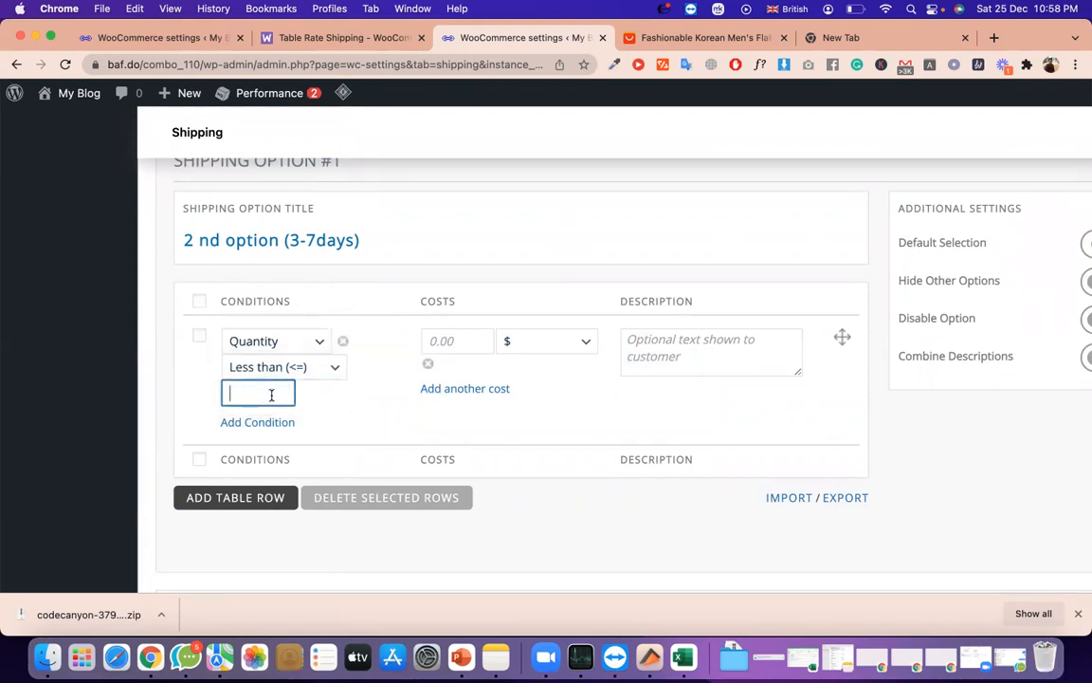
type("50")
key("BackSpace")
key("BackSpace")
type("10")
Set the cost of Shipping Option #1's rate row to 5 with the % unit
left_click(456, 343)
left_click(502, 341)
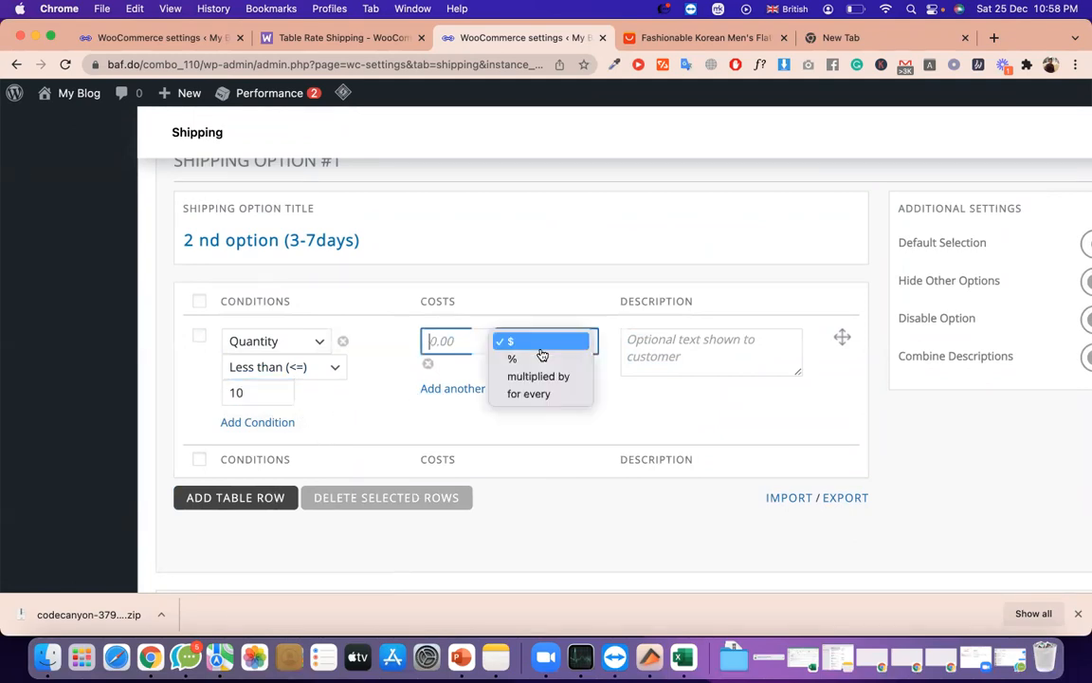
left_click(528, 363)
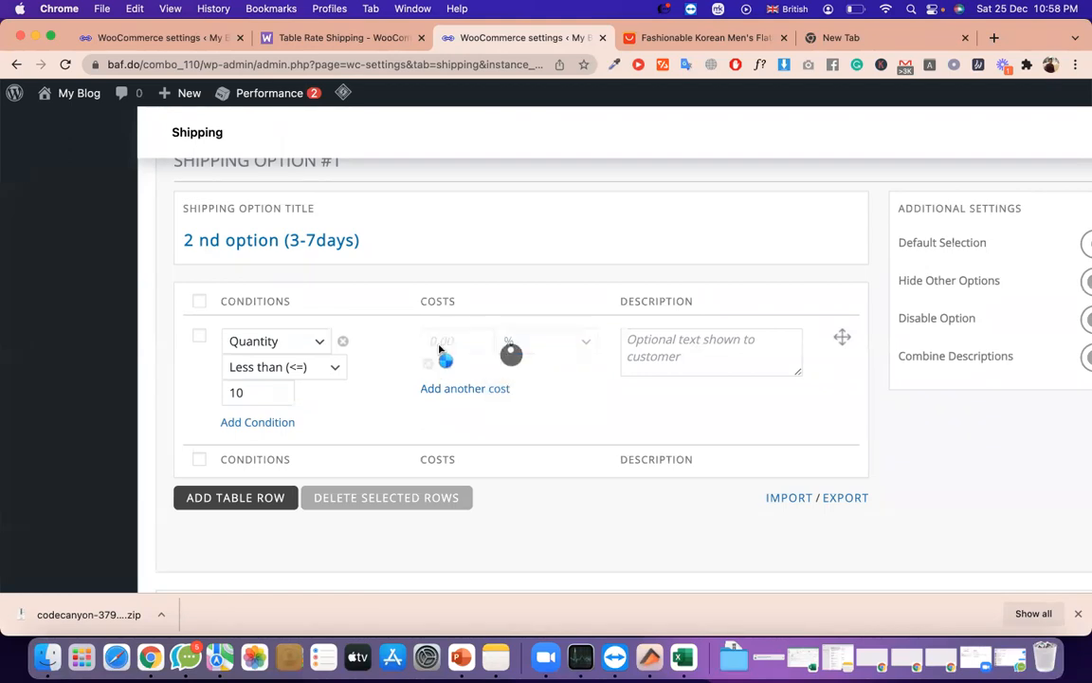
left_click(437, 343)
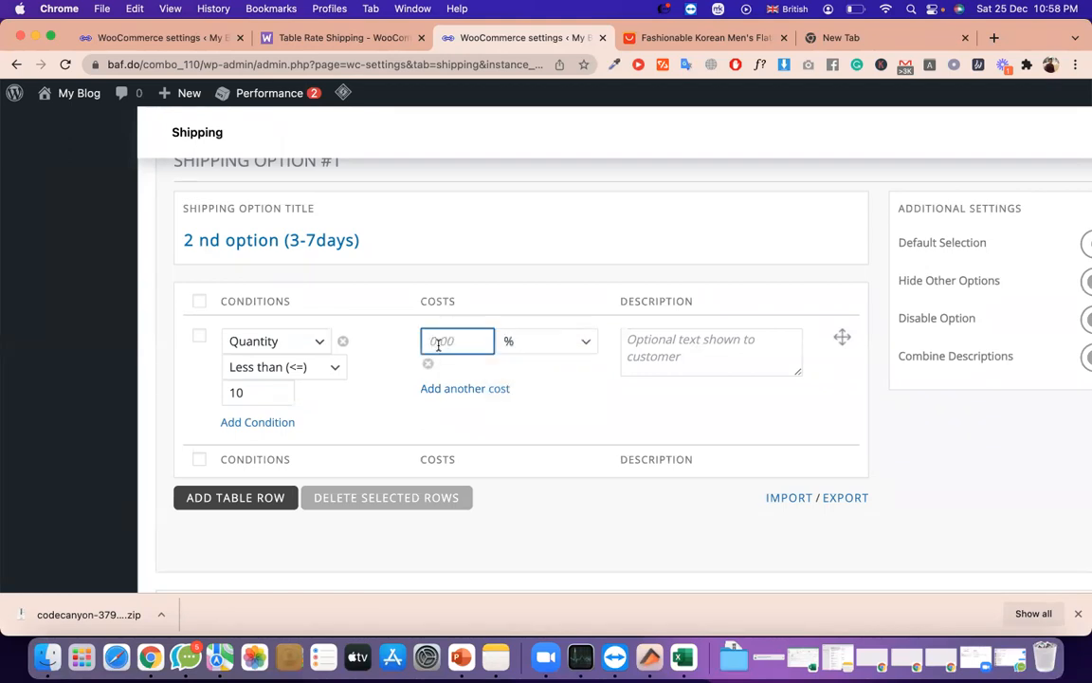
type("5")
left_click(585, 379)
Add a second condition to Shipping Option #1's rate row: Quantity, Greater than (>=), 10
left_click(256, 422)
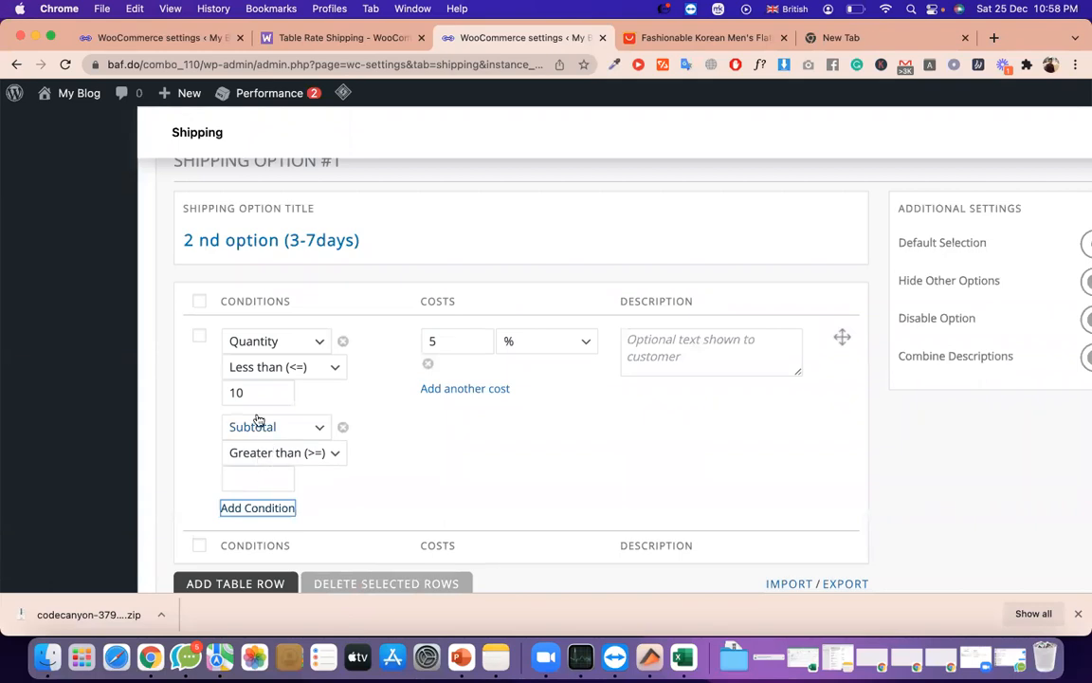
left_click(256, 426)
left_click(242, 446)
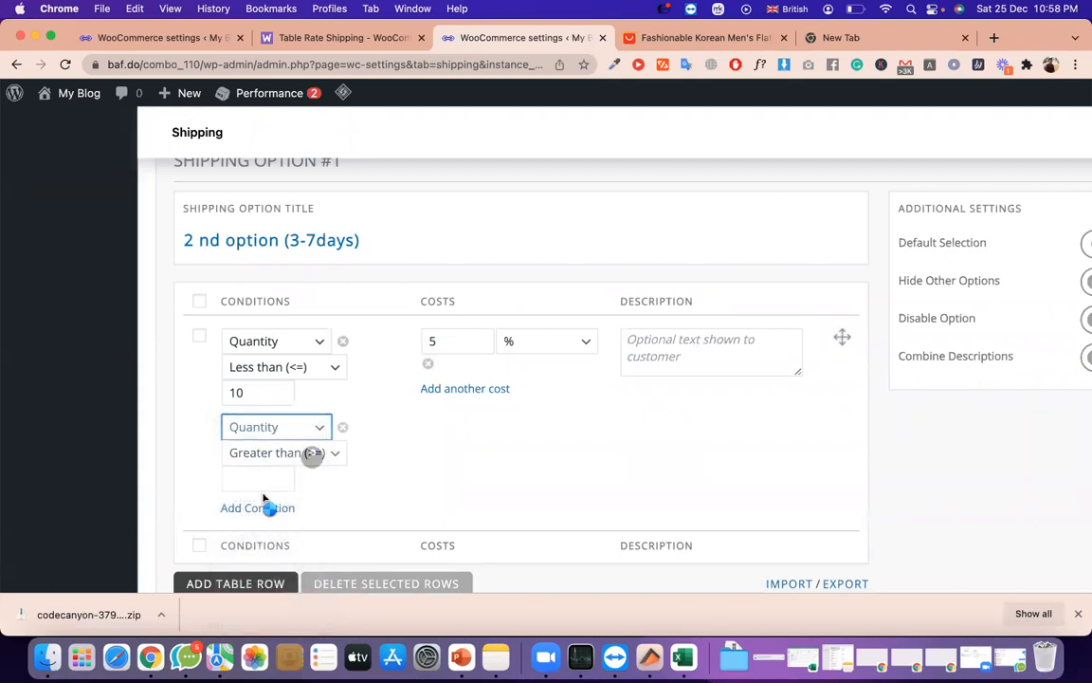
left_click(248, 480)
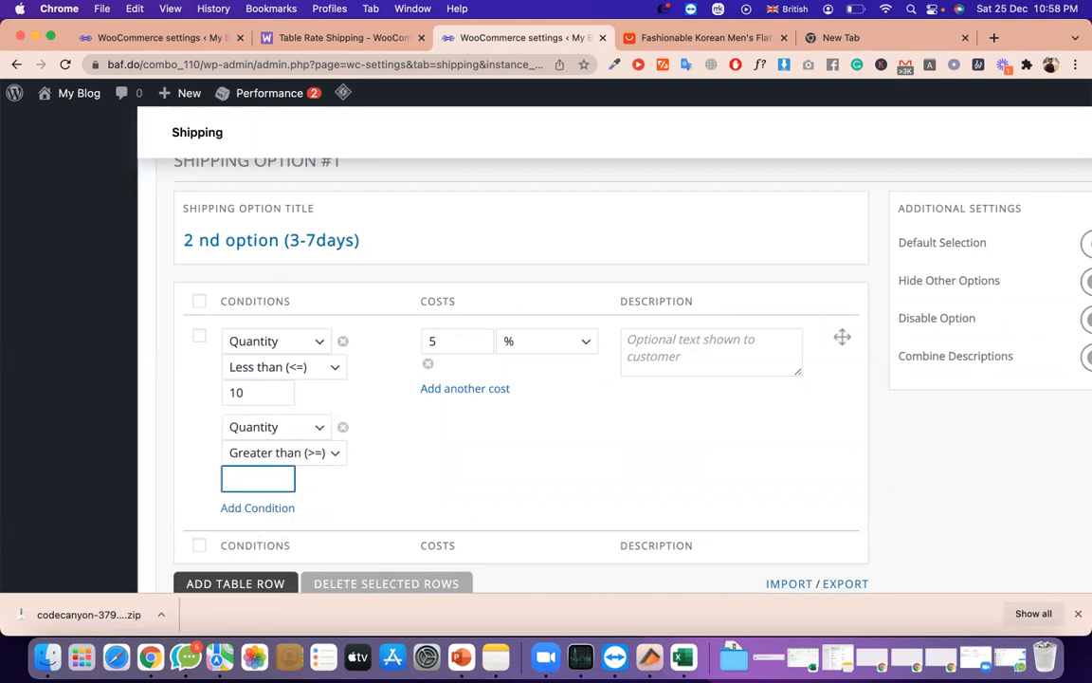
type("10")
left_click(400, 501)
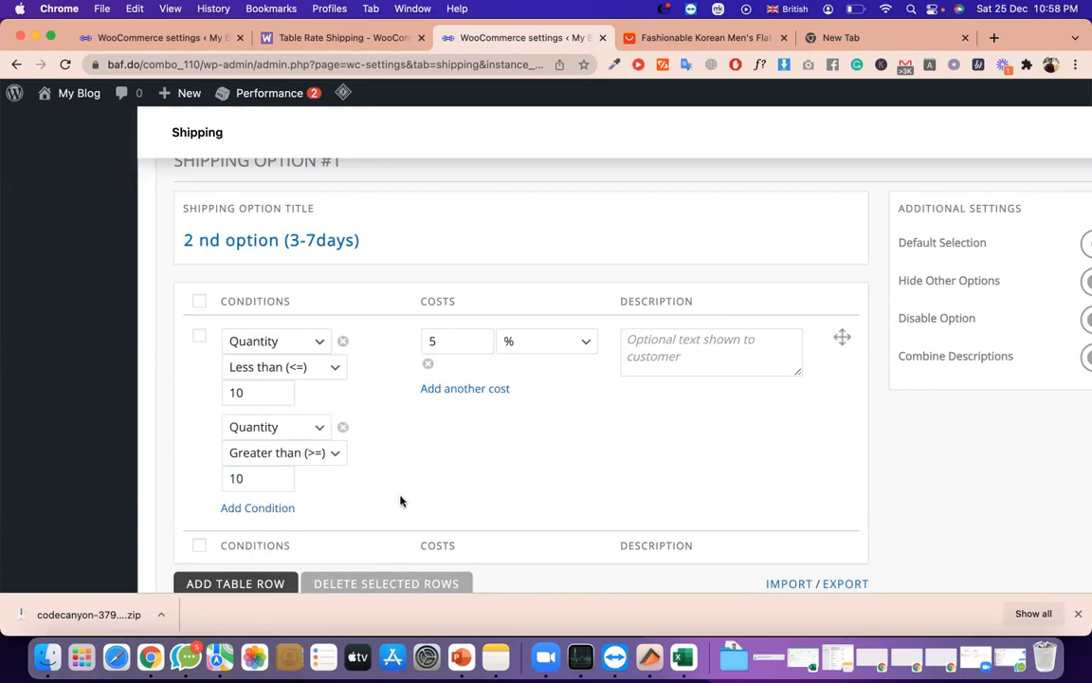
Change Shipping Option #1's second quantity condition to Less than (<=) 50
left_click(286, 453)
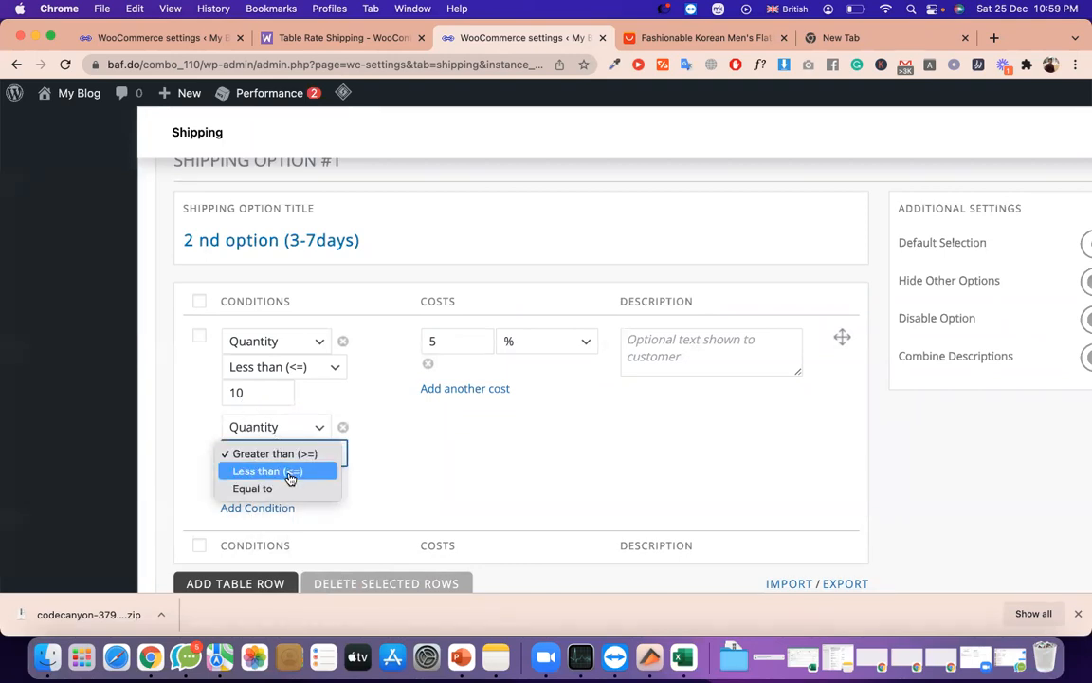
left_click(285, 472)
left_click(265, 477)
double_click(263, 477)
key("BackSpace")
type("50")
left_click(349, 495)
left_click(245, 394)
double_click(245, 395)
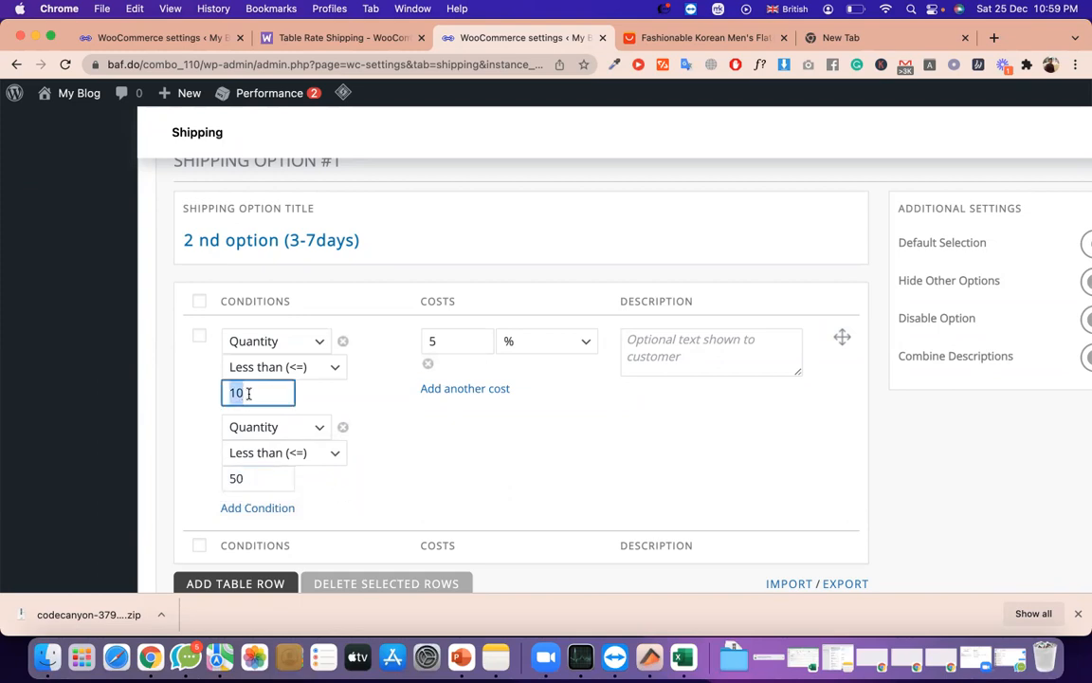
left_click(465, 343)
double_click(464, 343)
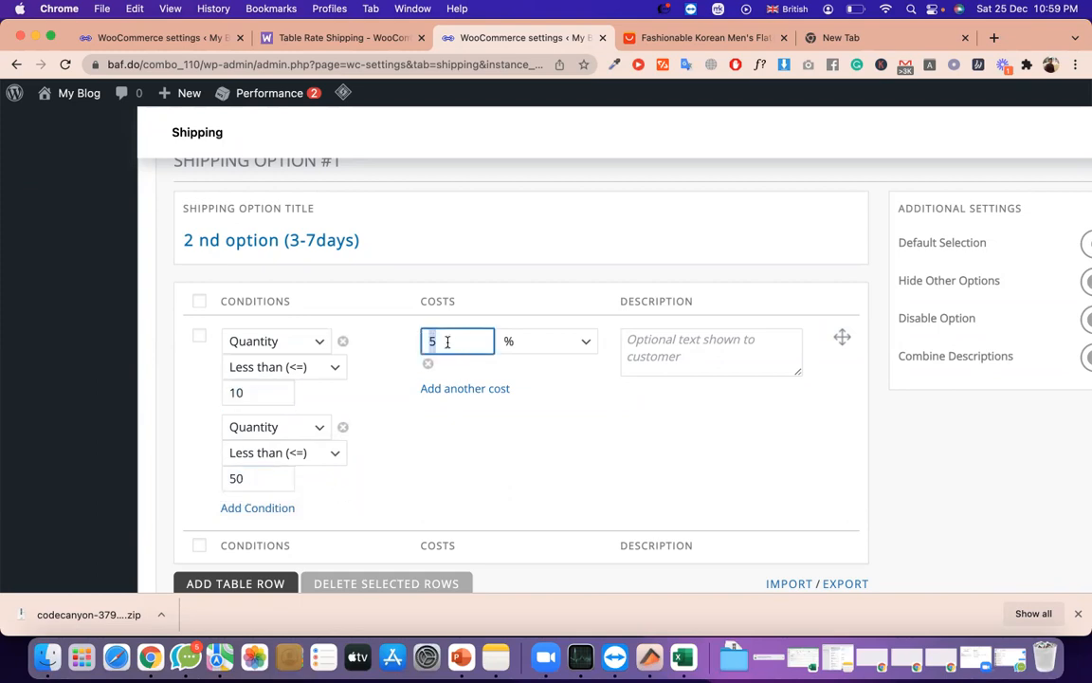
double_click(257, 480)
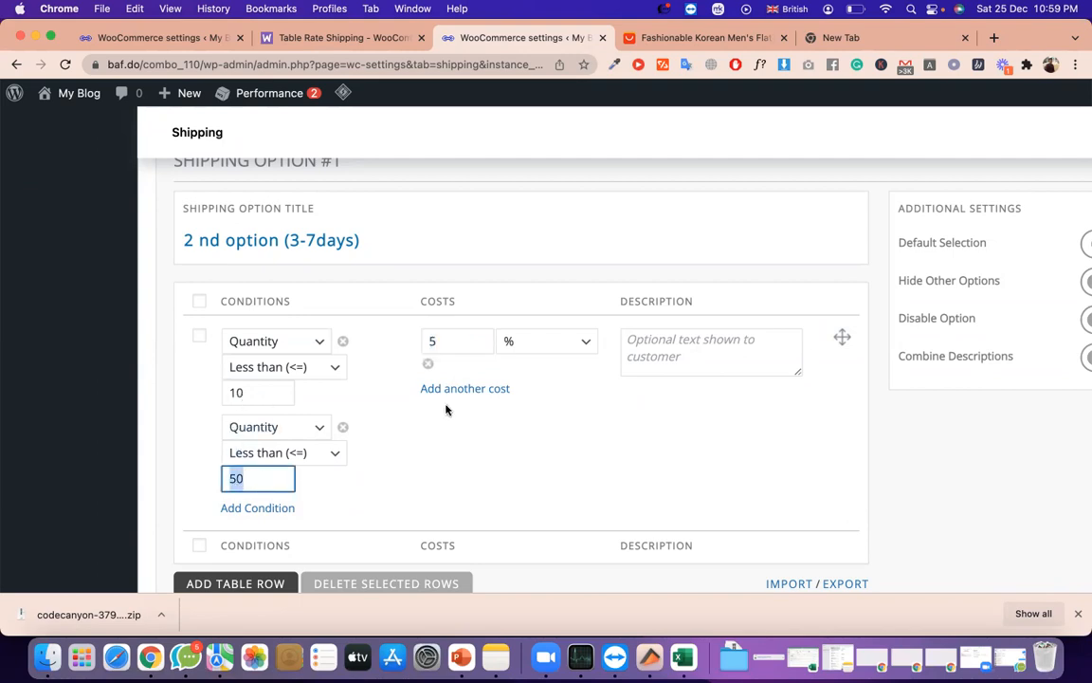
Add a second cost of 12 with the $ unit to Shipping Option #1's rate row
left_click(466, 390)
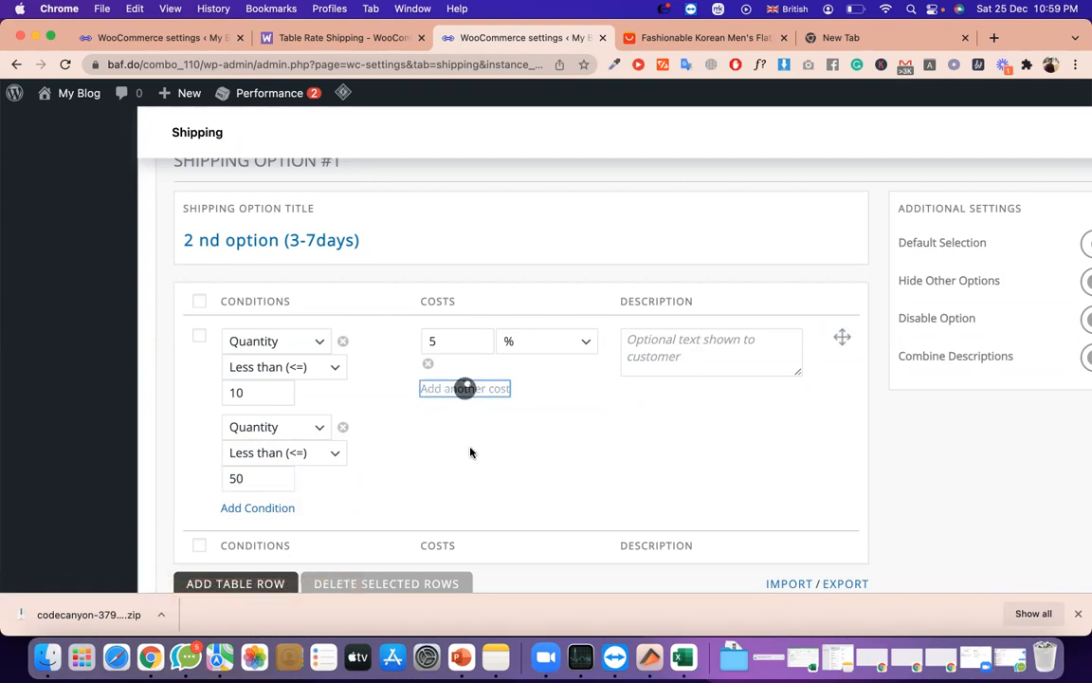
left_click(439, 401)
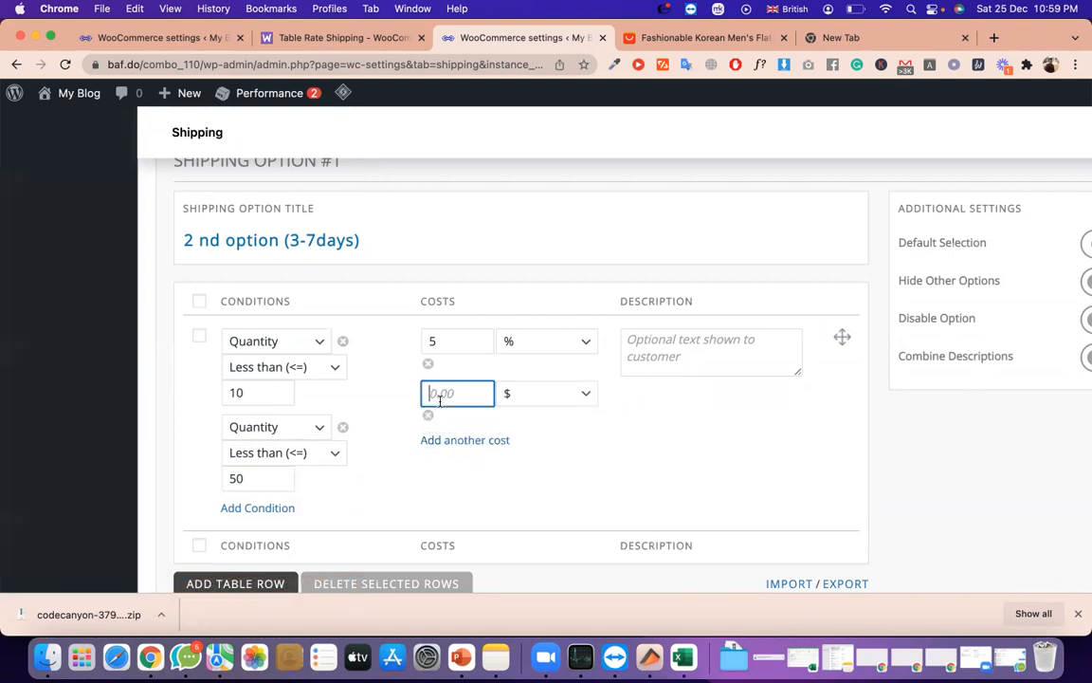
left_click(517, 400)
left_click(520, 414)
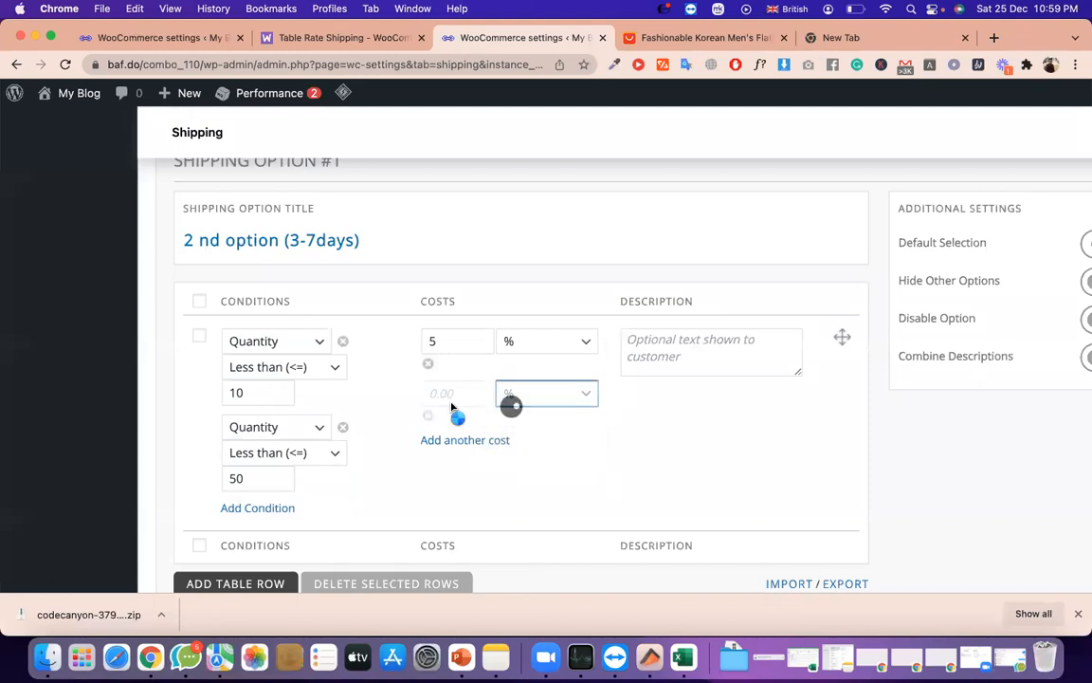
left_click(443, 392)
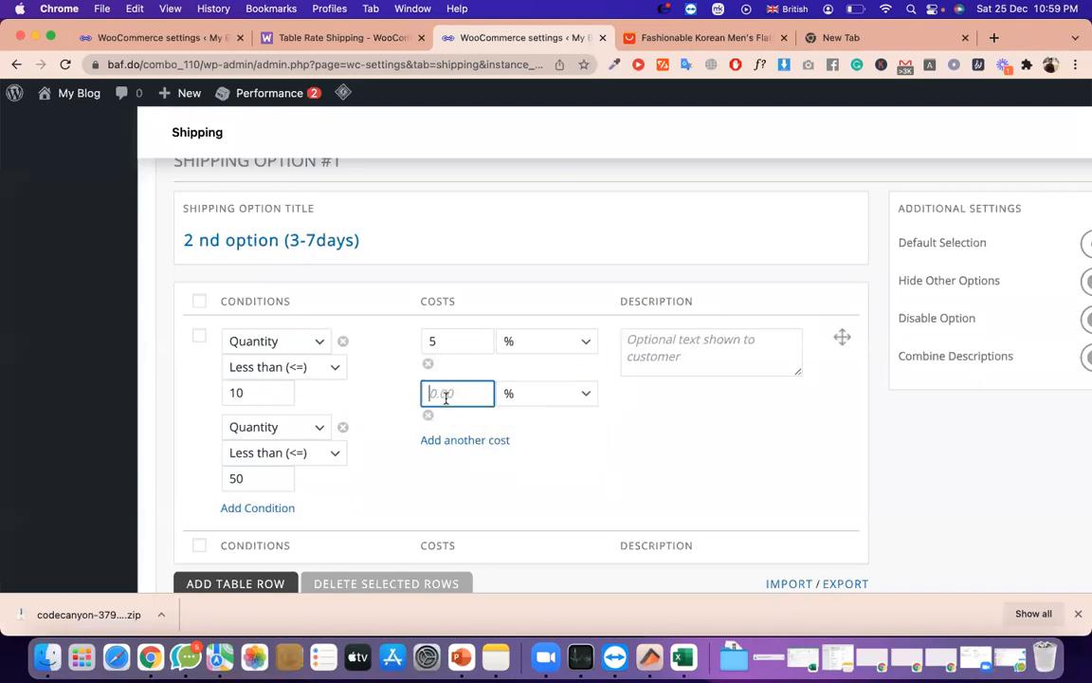
left_click(528, 398)
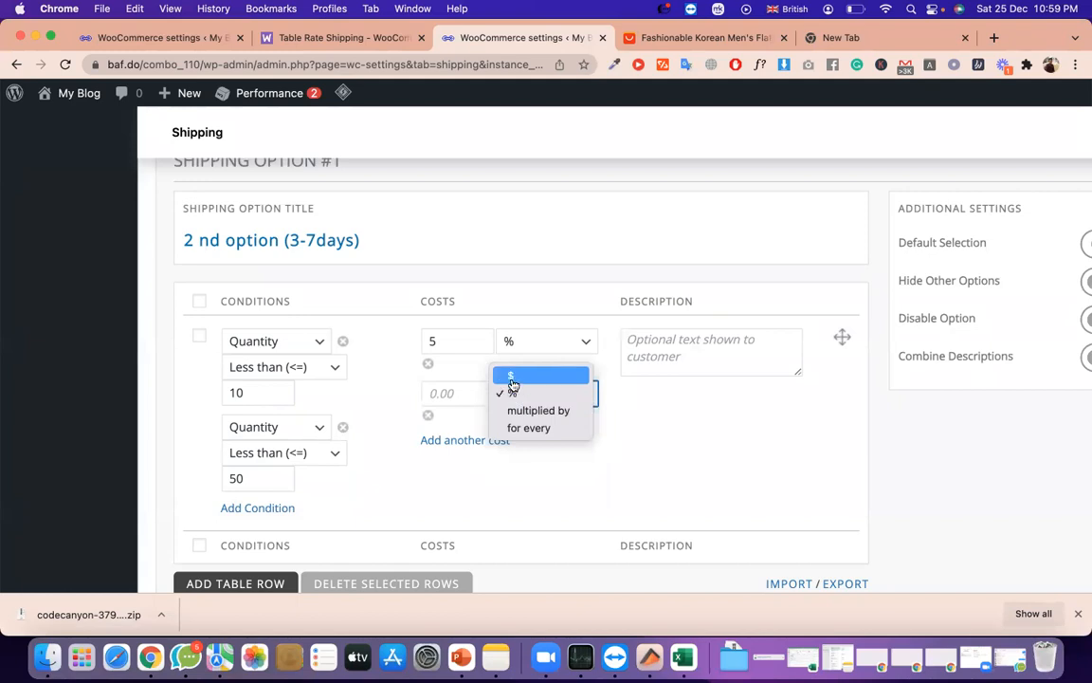
left_click(513, 379)
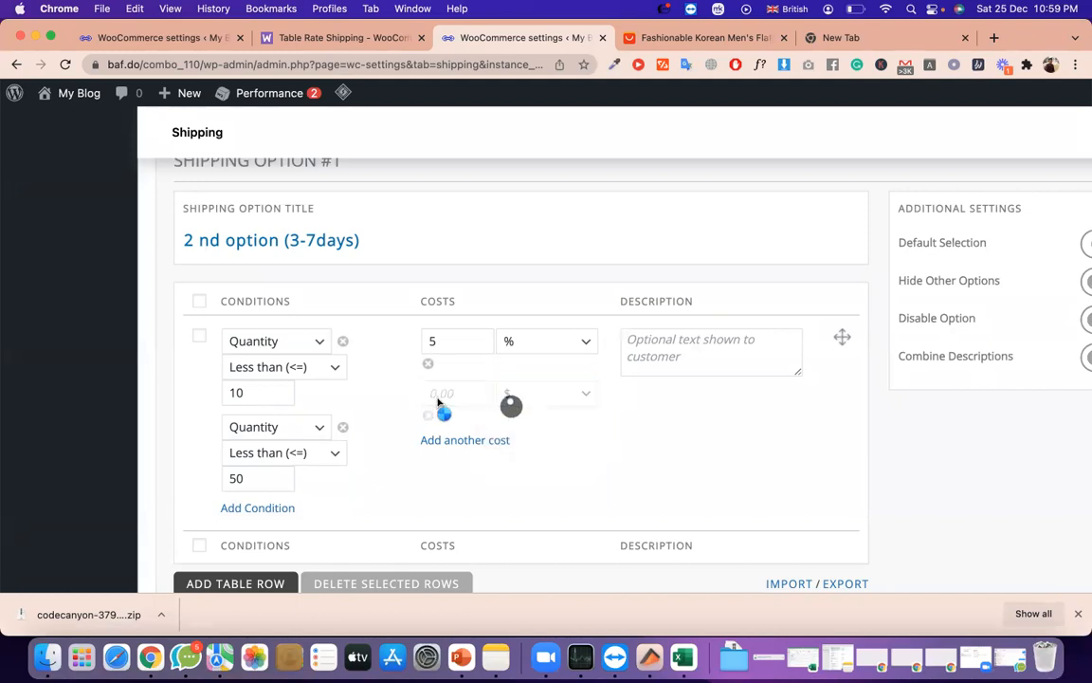
left_click(438, 398)
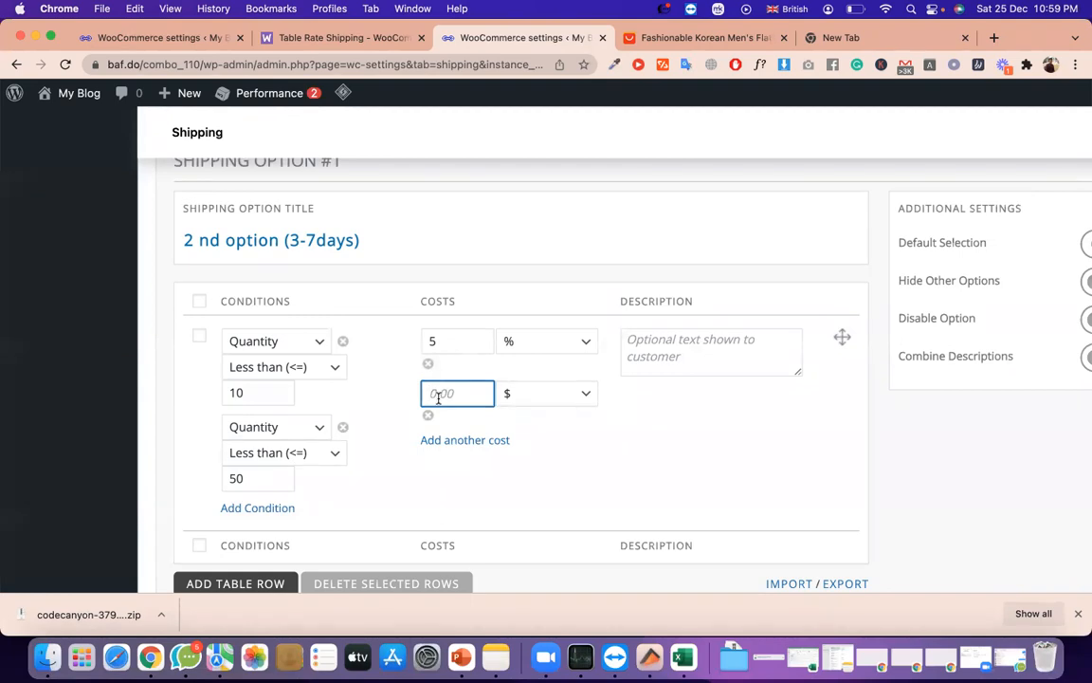
type("12")
Enter "ship within 3-7days" as the description of Shipping Option #1's rate row, reusing the delivery time from its title
left_click(681, 345)
left_click_drag(290, 241, 350, 244)
key("super+c")
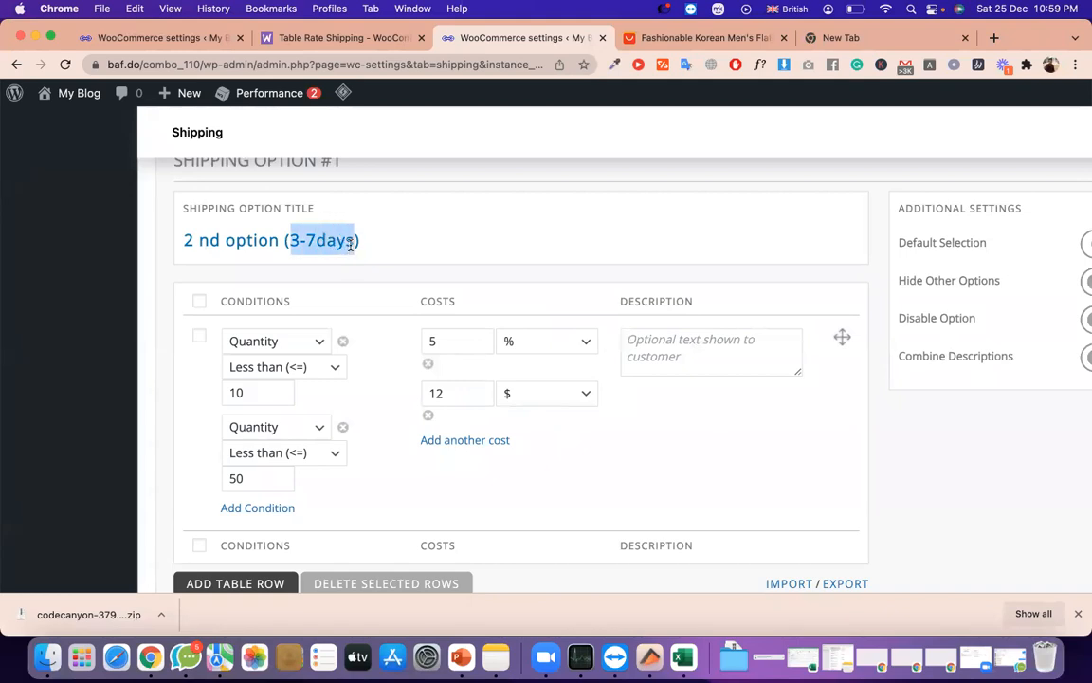
left_click(664, 349)
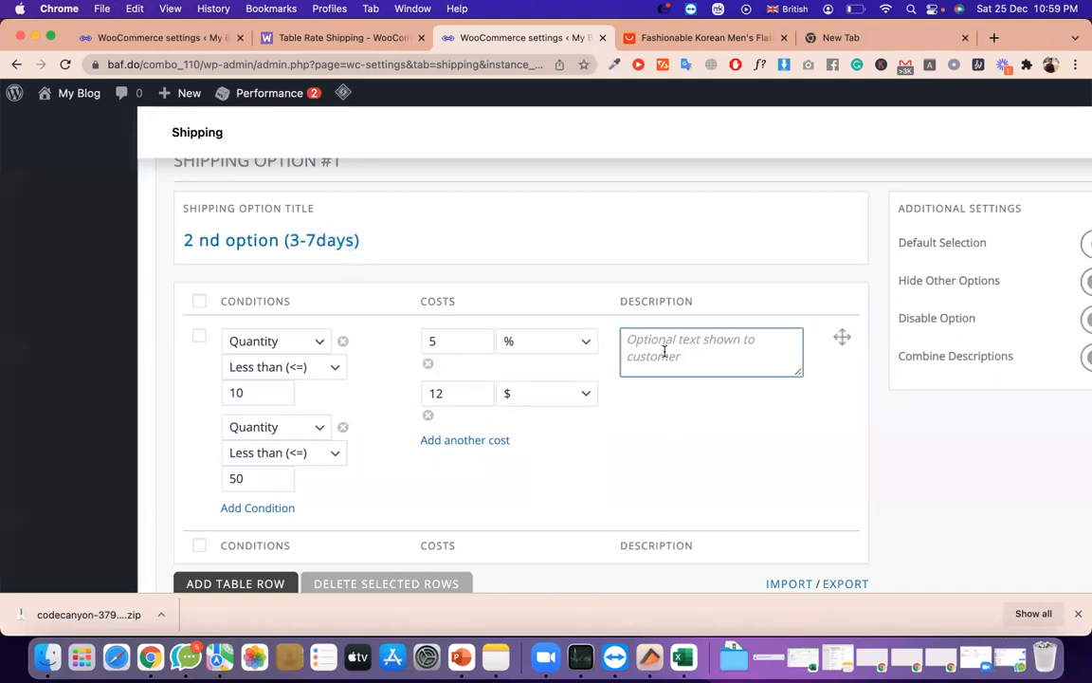
key("super+v")
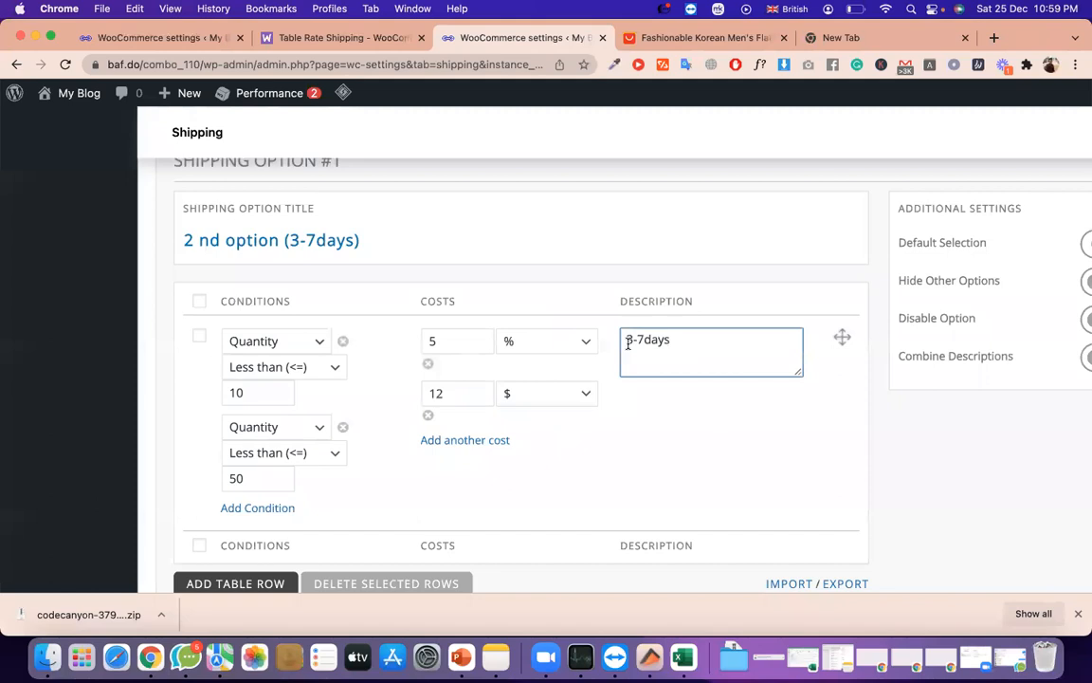
type("ship within")
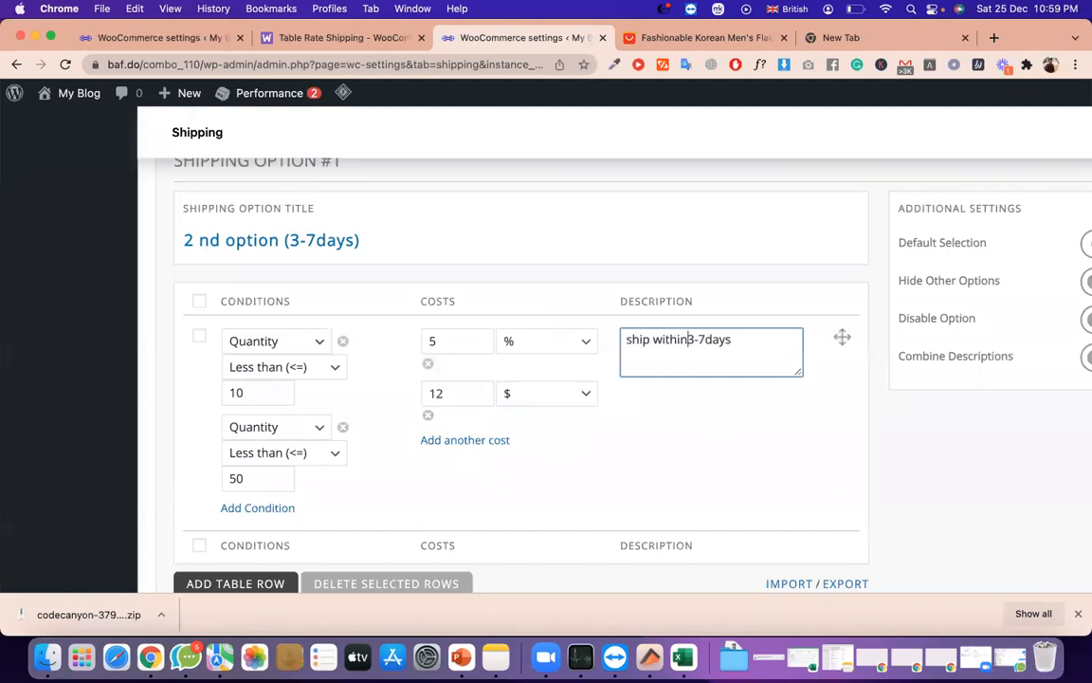
double_click(728, 340)
scroll(736, 348, "down", 1)
left_click(727, 460)
Review Shipping Option #1's description and additional settings, and check the title of Shipping Option #2
scroll(728, 460, "up", 1)
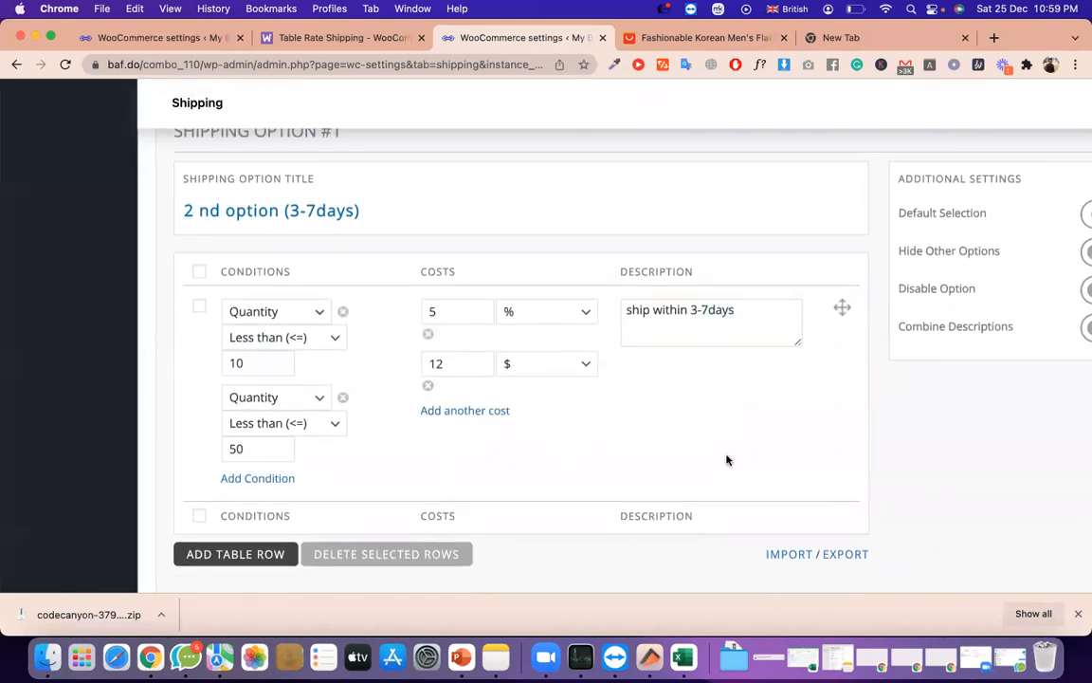
scroll(727, 460, "right", 2)
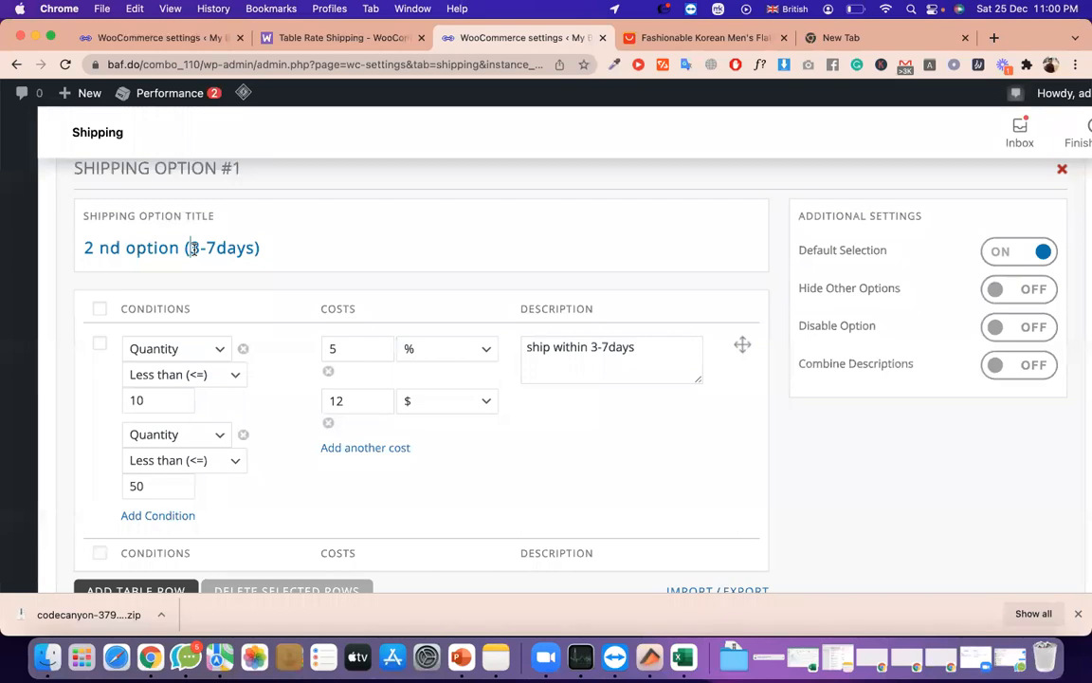
double_click(563, 347)
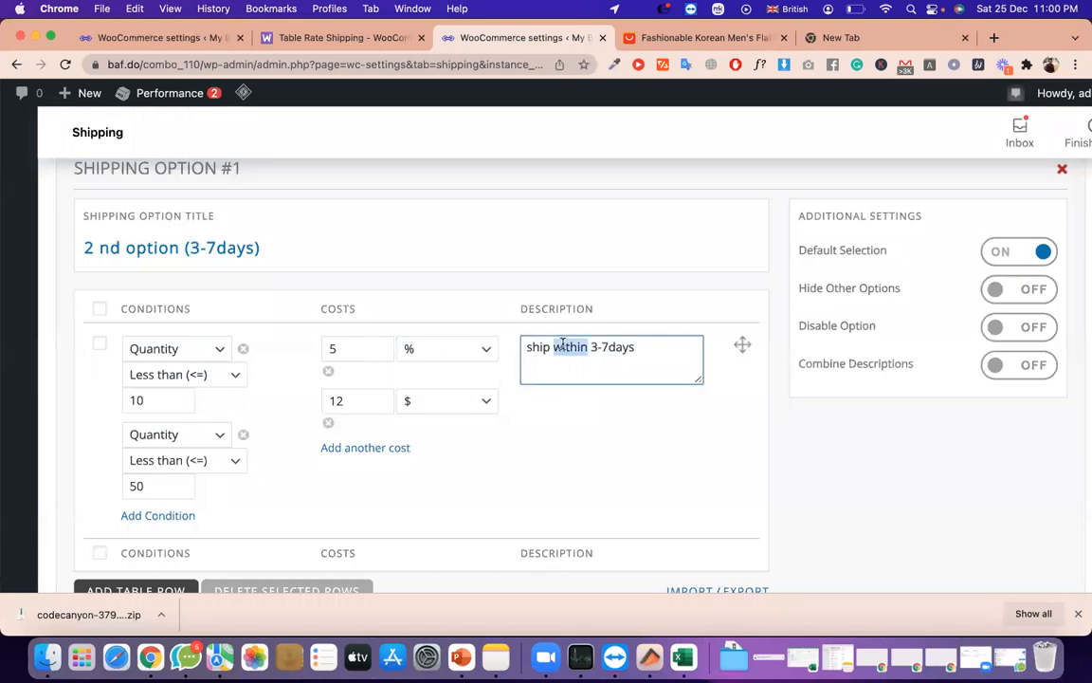
scroll(573, 360, "down", 1)
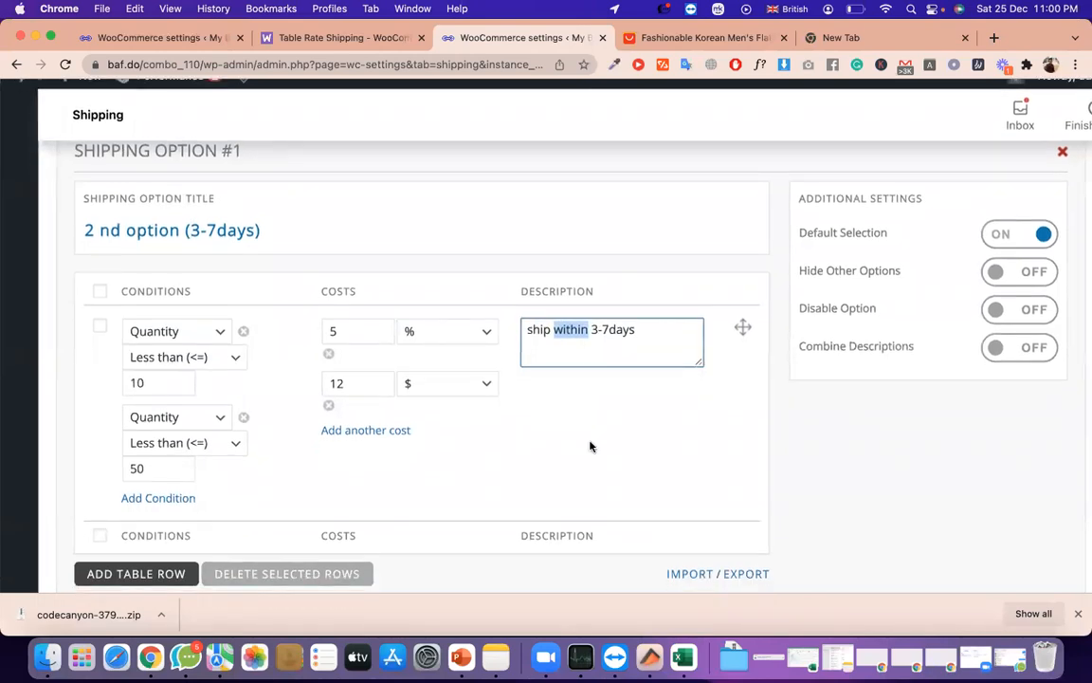
scroll(297, 344, "down", 2)
scroll(405, 366, "down", 5)
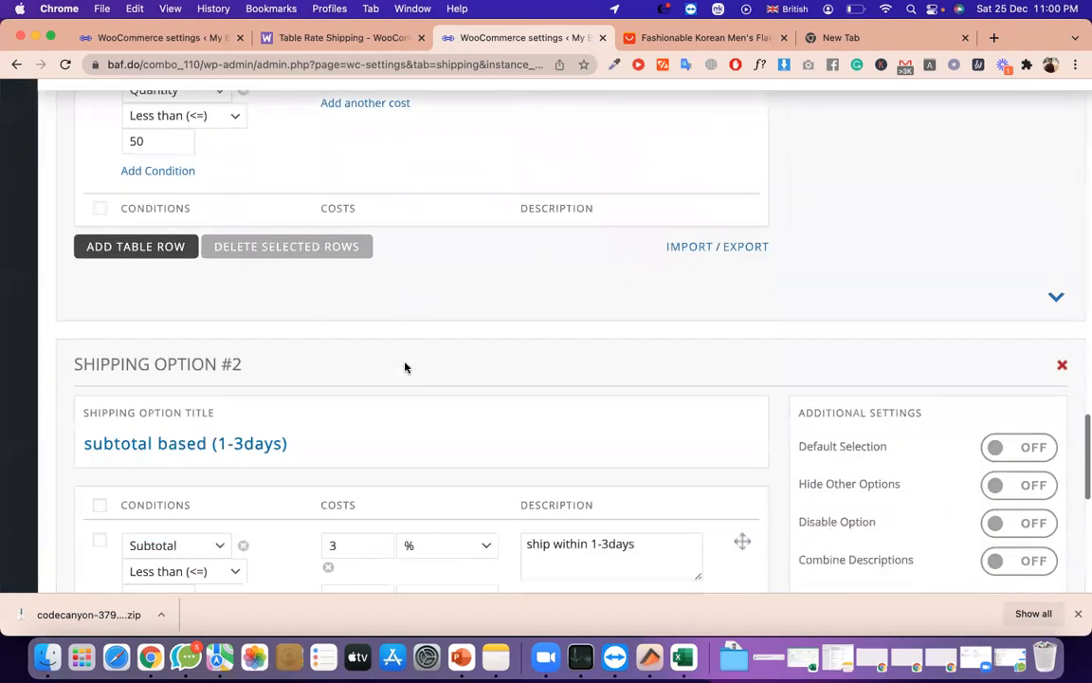
scroll(404, 366, "down", 1)
triple_click(163, 426)
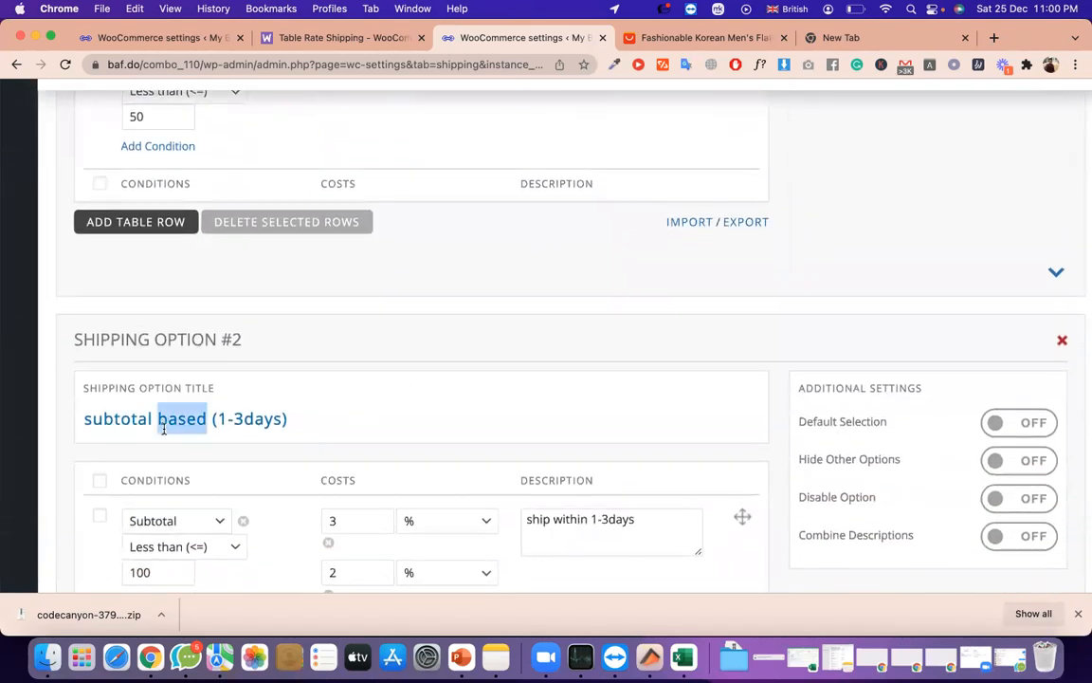
triple_click(304, 424)
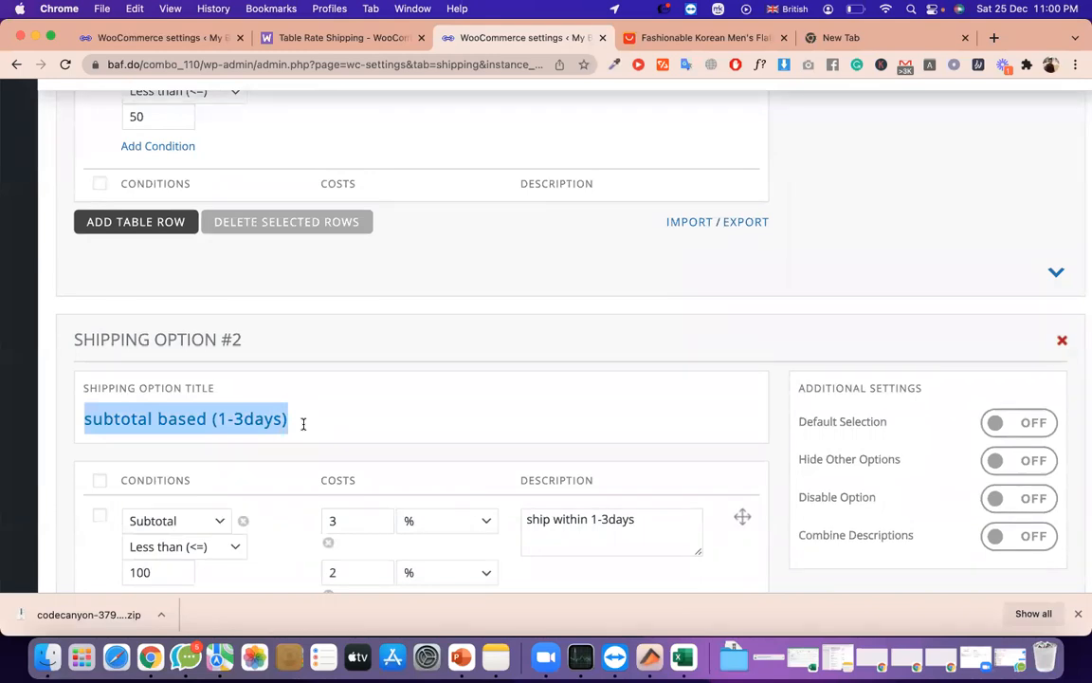
scroll(817, 429, "up", 5)
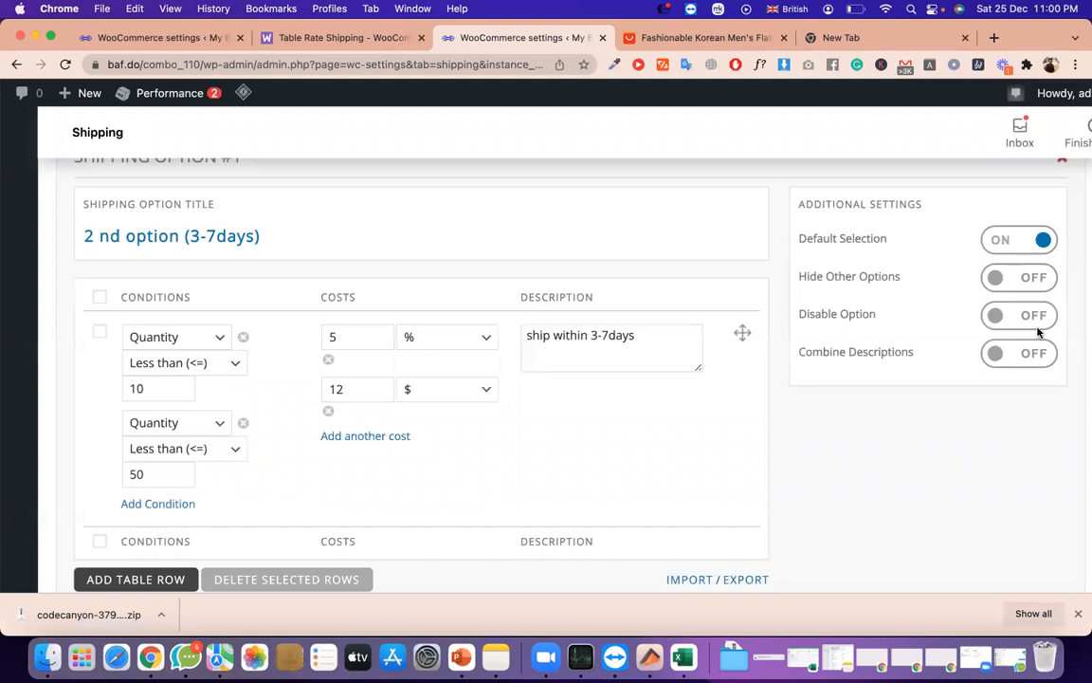
Try turning on Default Selection for Shipping Option #2 alongside Shipping Option #1, and switch it back off
scroll(755, 338, "down", 2)
scroll(755, 339, "down", 8)
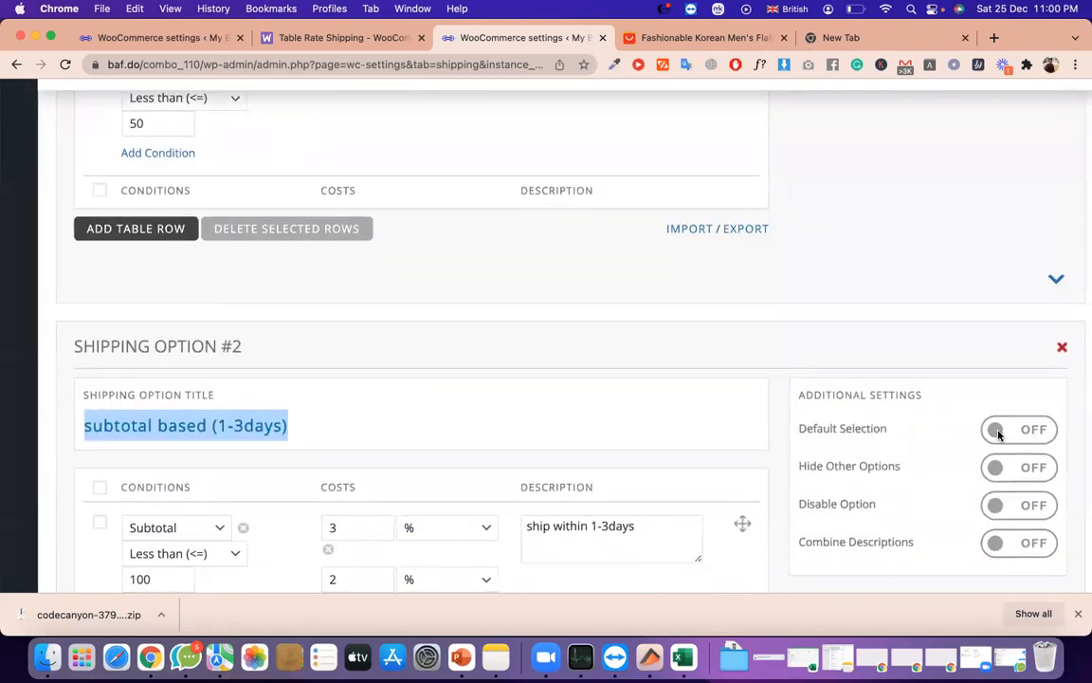
left_click(998, 434)
left_click(998, 435)
scroll(999, 435, "up", 3)
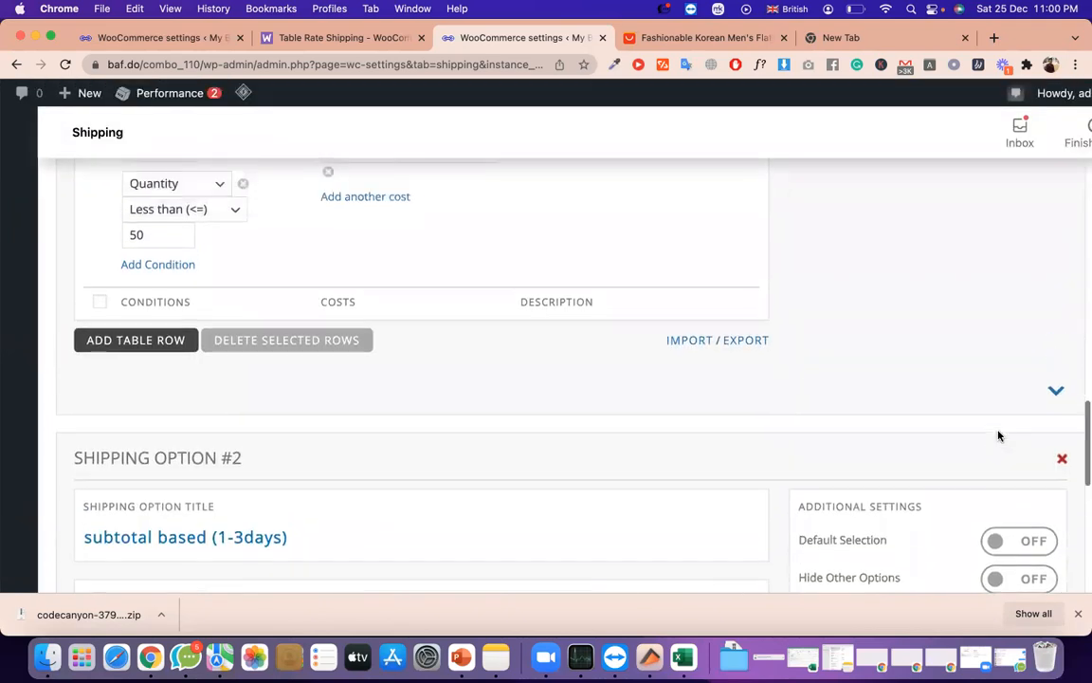
left_click(1014, 544)
scroll(1011, 486, "up", 10)
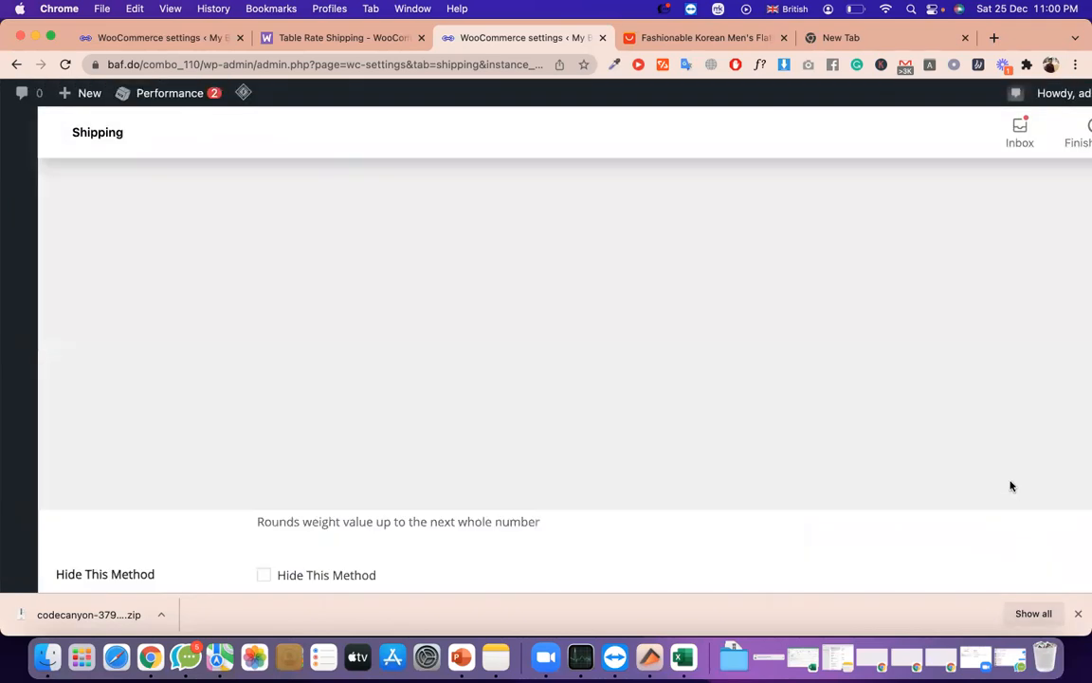
scroll(1031, 502, "down", 5)
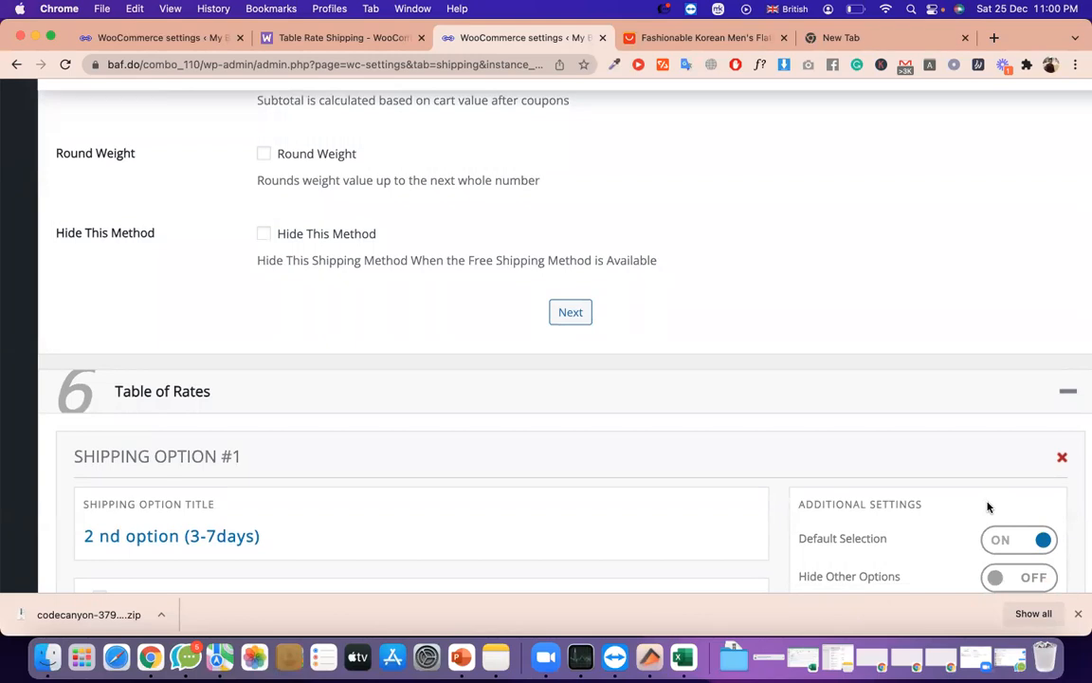
scroll(988, 507, "down", 10)
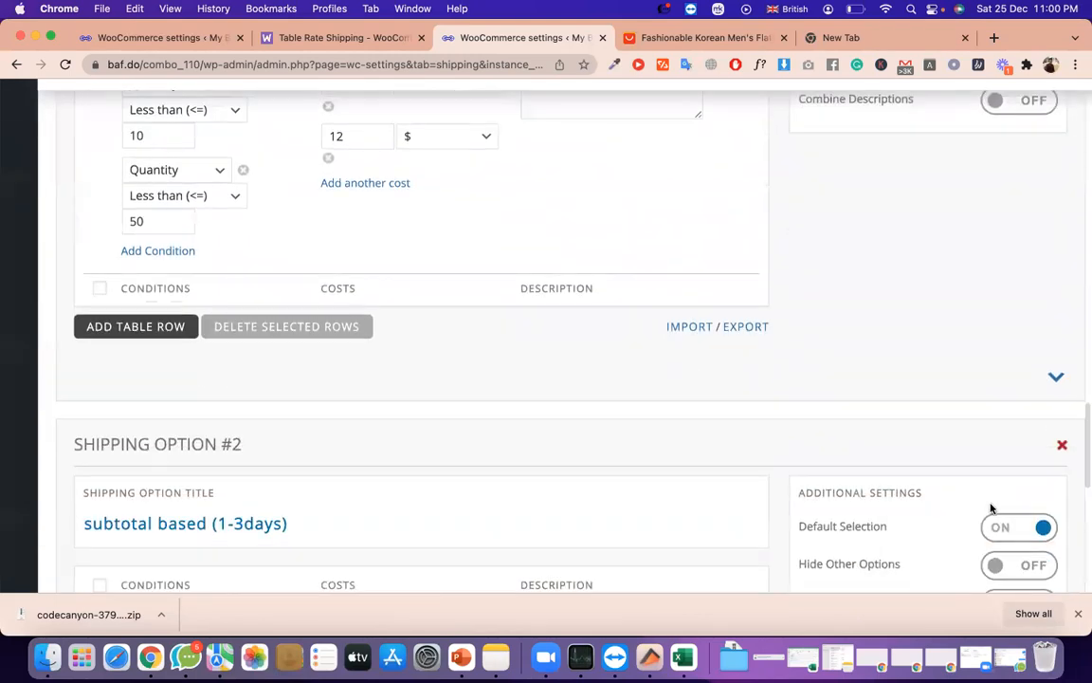
left_click(1025, 534)
scroll(790, 453, "up", 4)
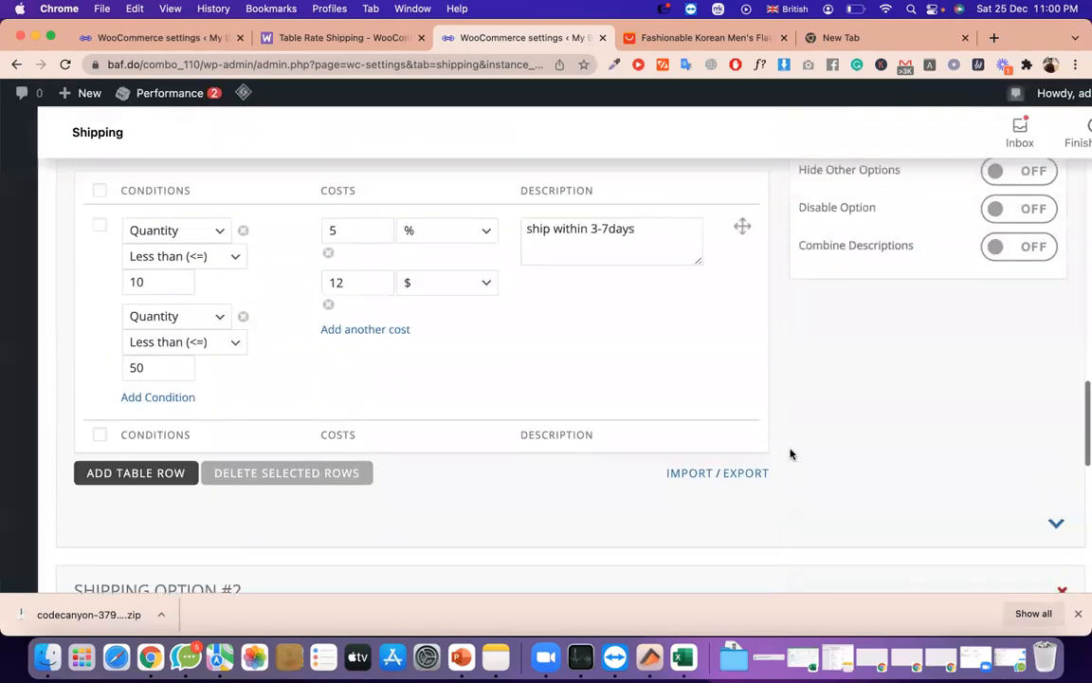
Recheck the Default Selection setting of Shipping Option #1 and save the Table Rate method's changes
triple_click(824, 347)
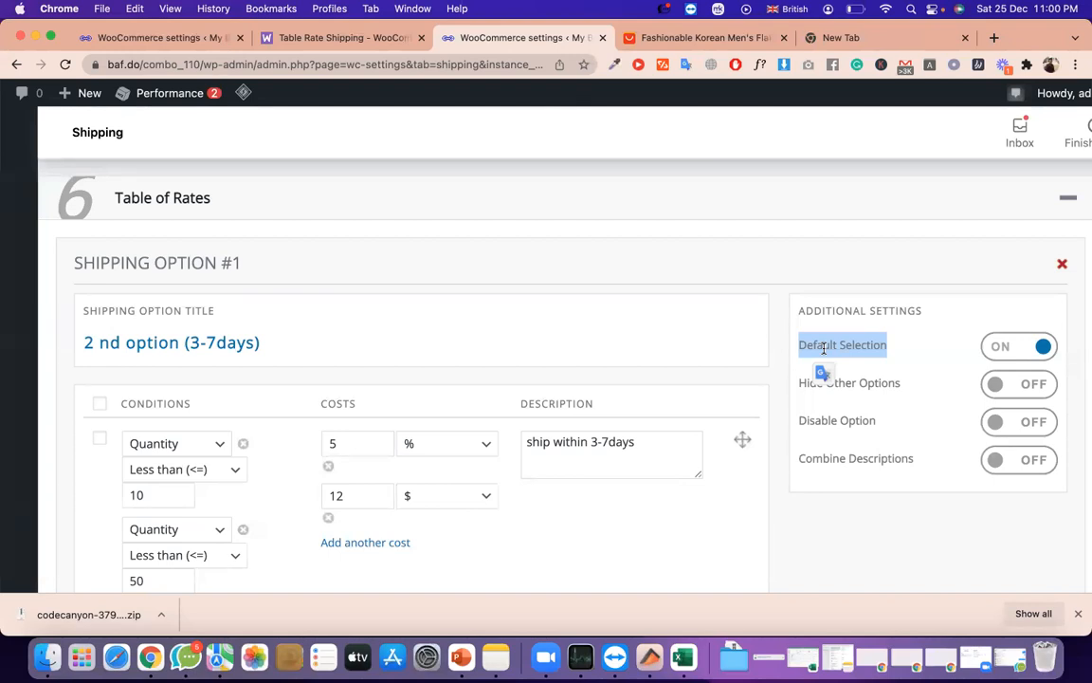
scroll(543, 446, "down", 10)
scroll(544, 493, "down", 5)
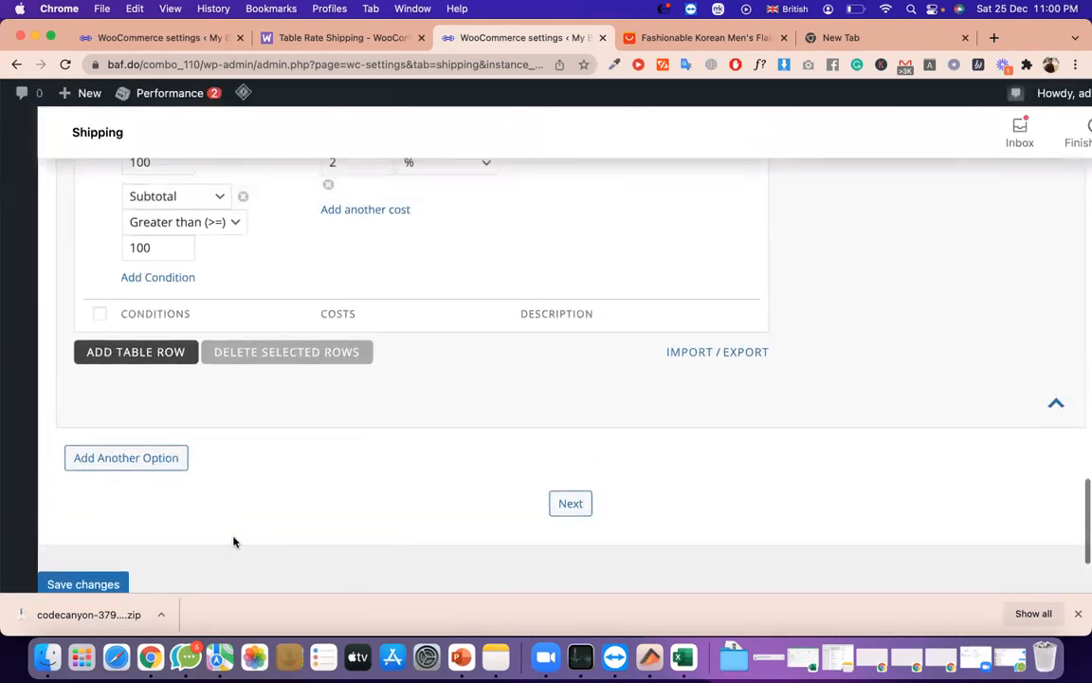
left_click(106, 482)
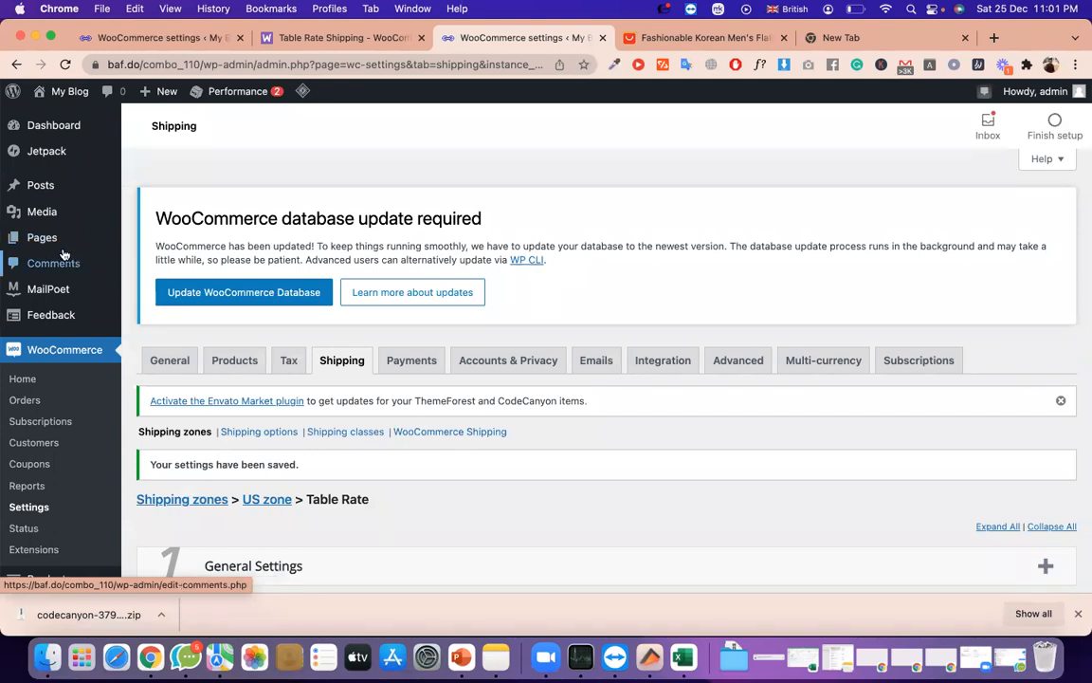
Open the list of all products in the store's admin area
mouse_move(54, 247)
scroll(66, 265, "down", 3)
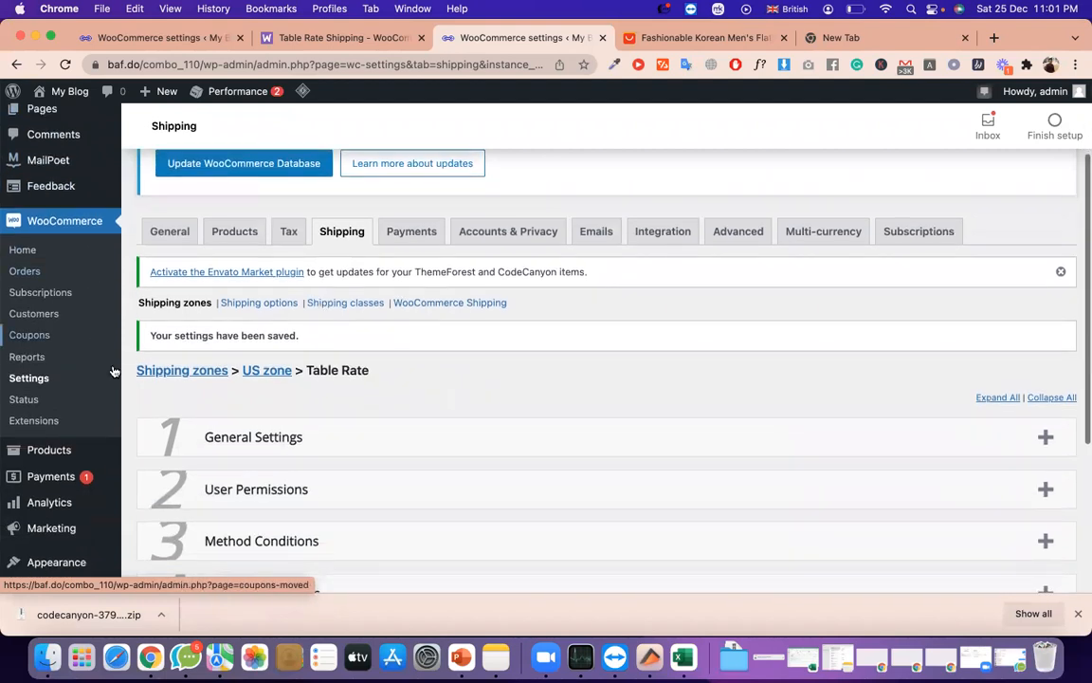
mouse_move(78, 464)
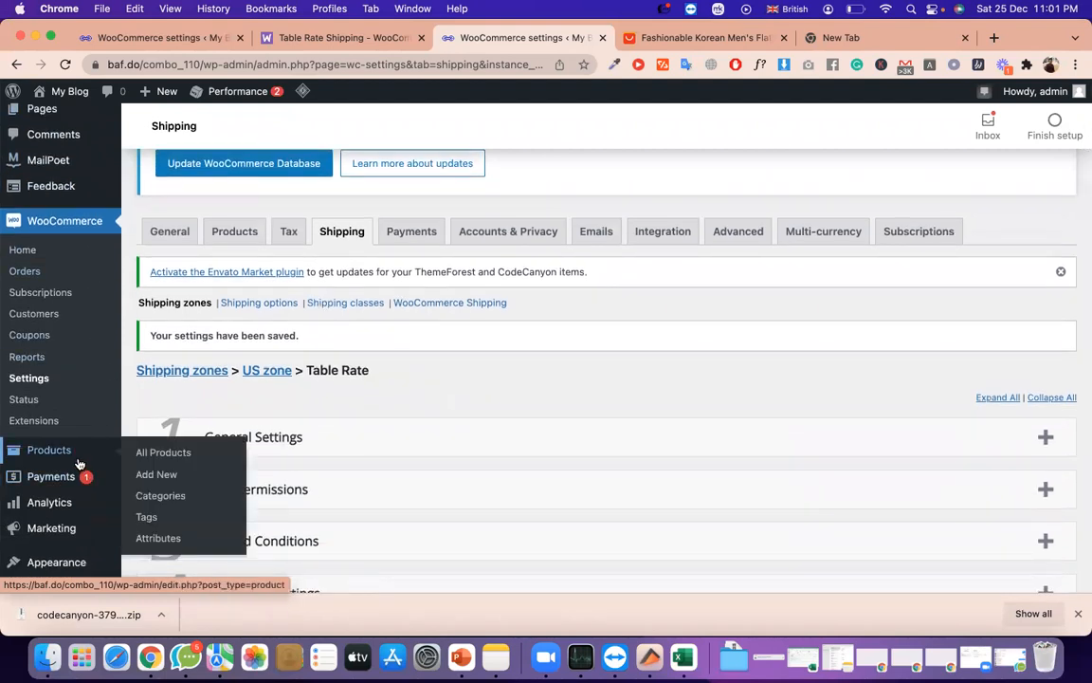
left_click(150, 459)
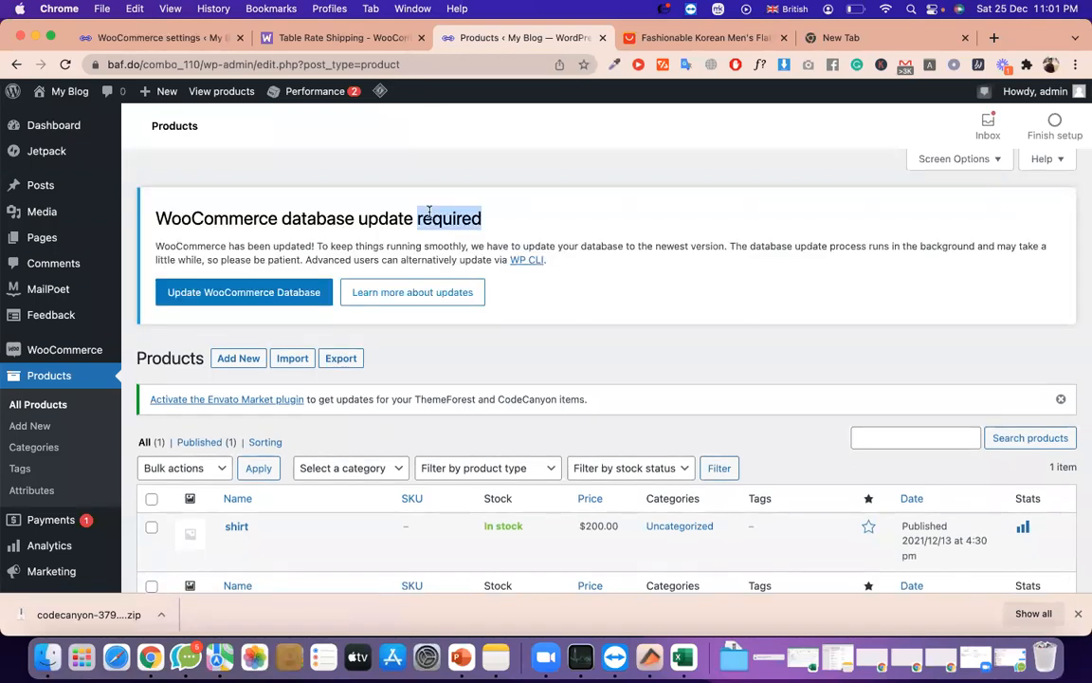
triple_click(430, 215)
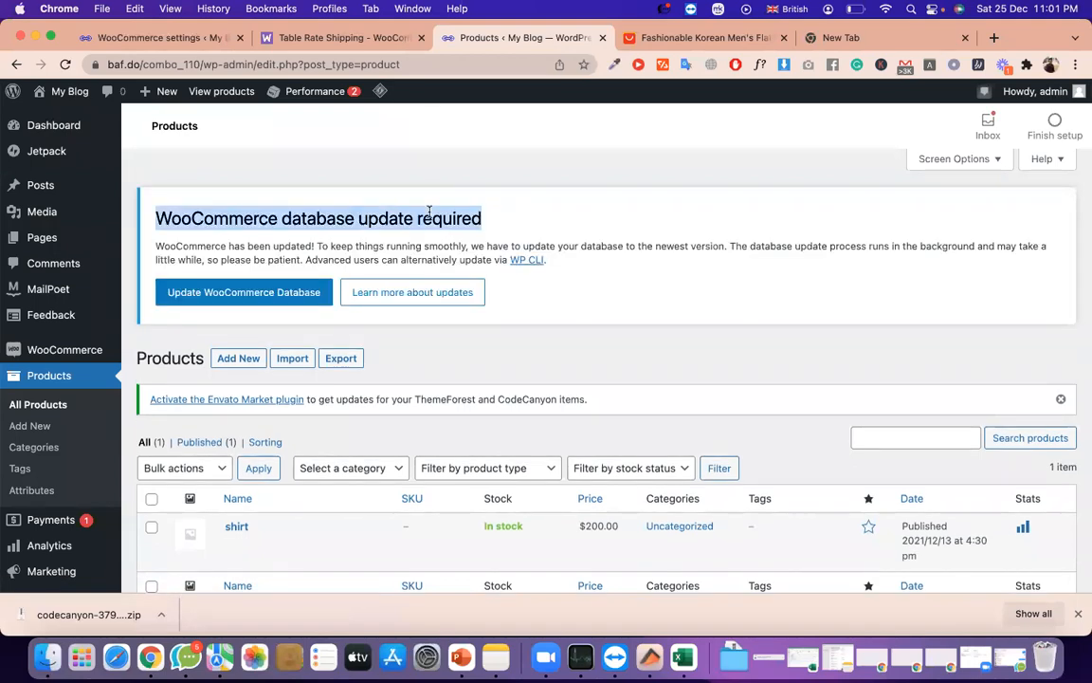
triple_click(429, 214)
triple_click(430, 215)
scroll(468, 283, "down", 3)
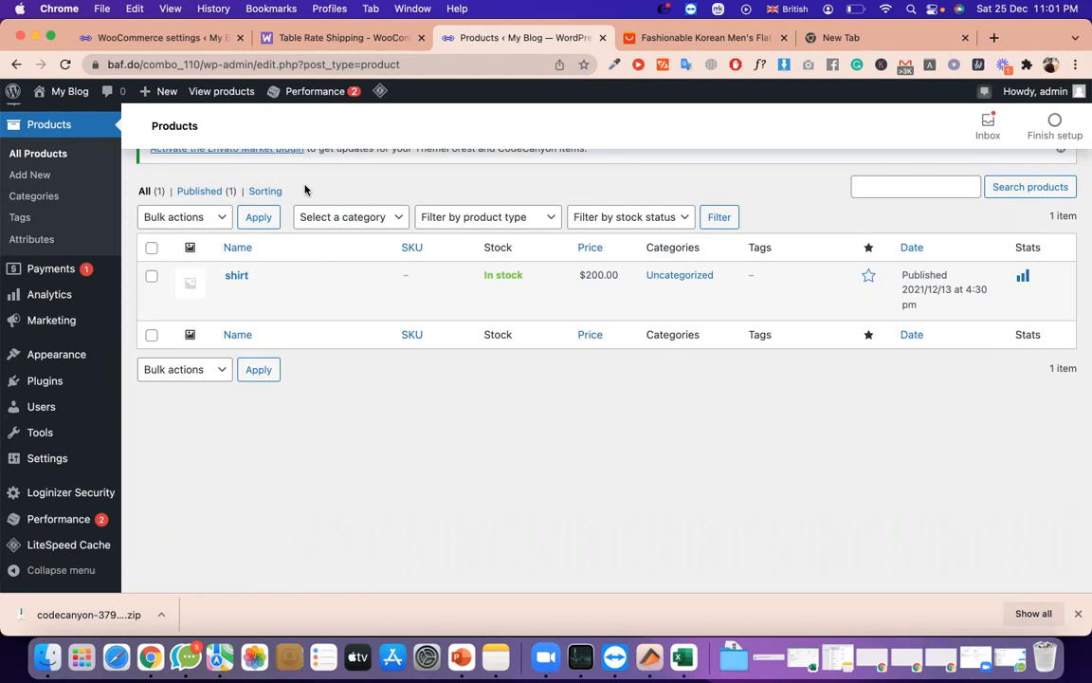
scroll(304, 189, "up", 1)
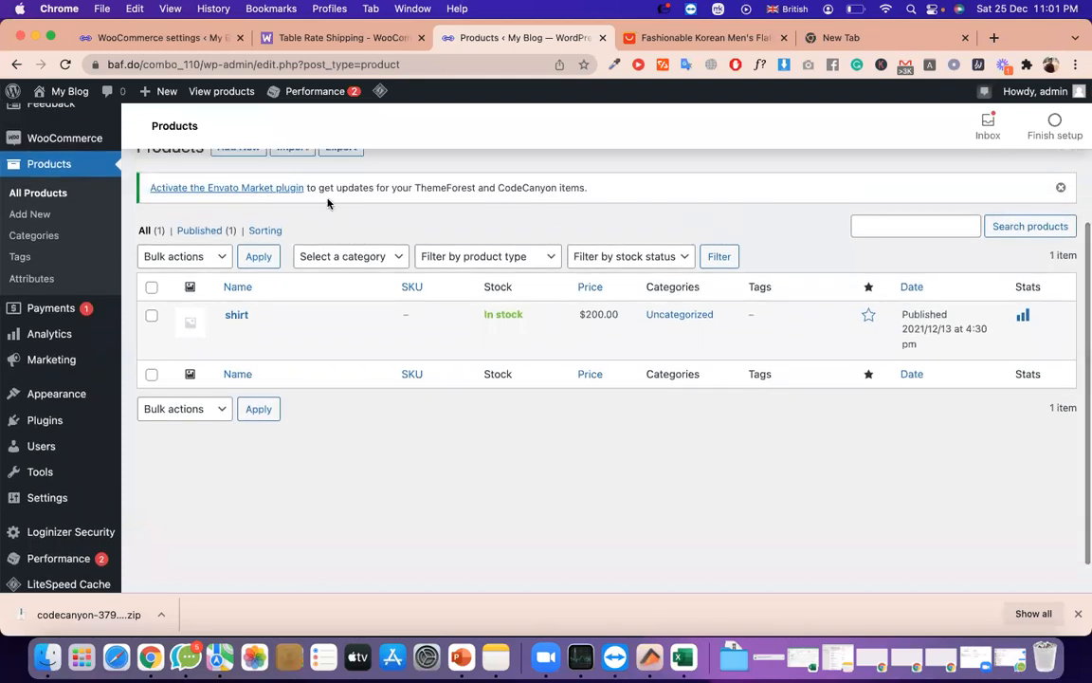
triple_click(327, 187)
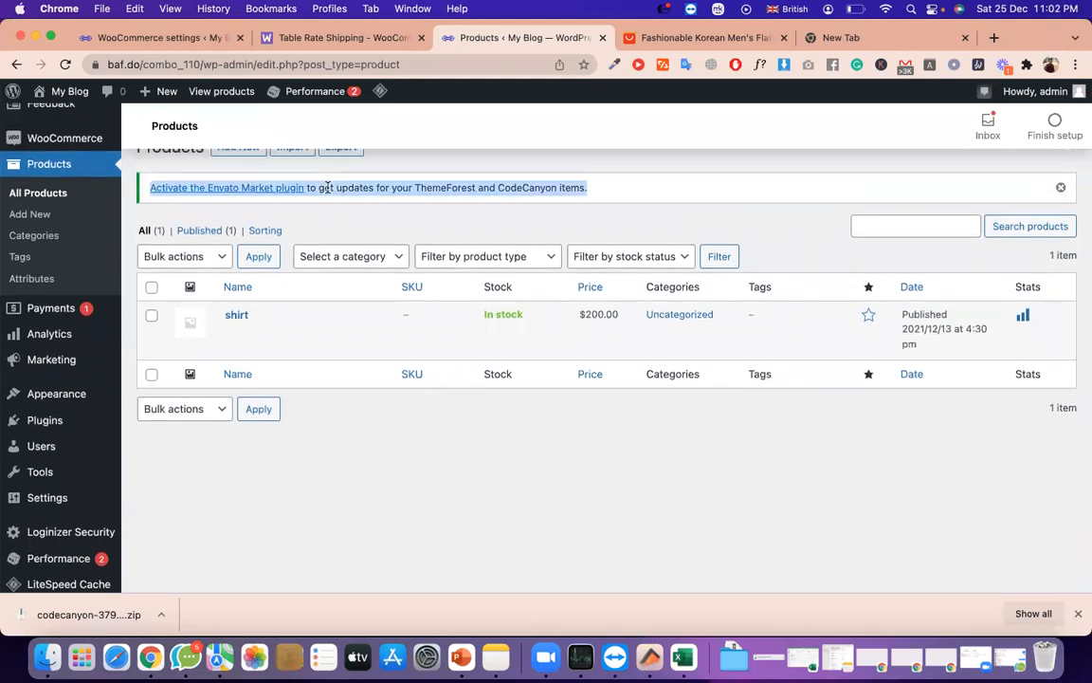
scroll(251, 225, "up", 3)
scroll(229, 319, "down", 2)
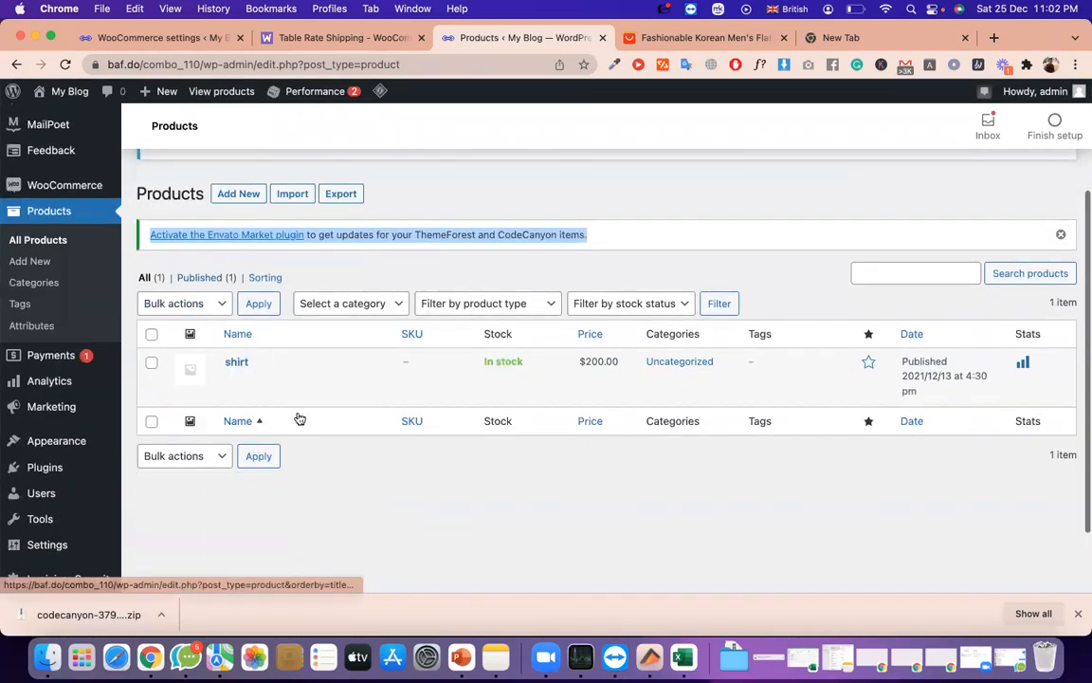
left_click(382, 492)
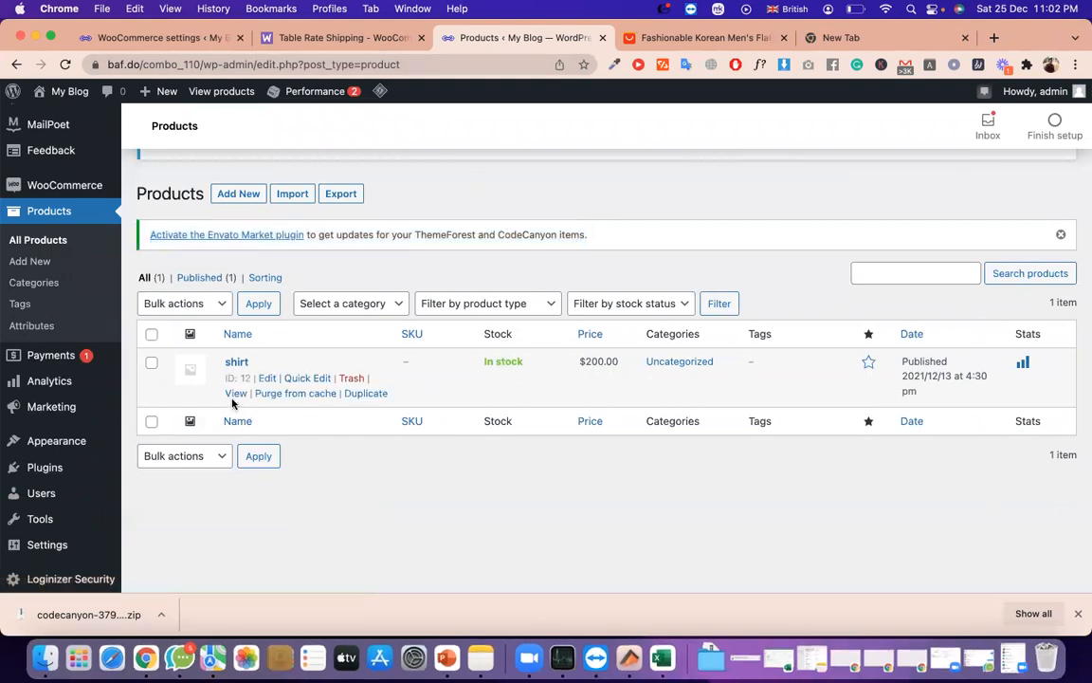
Open the shirt's product page in a new browser tab and add one shirt to the cart
right_click(234, 394)
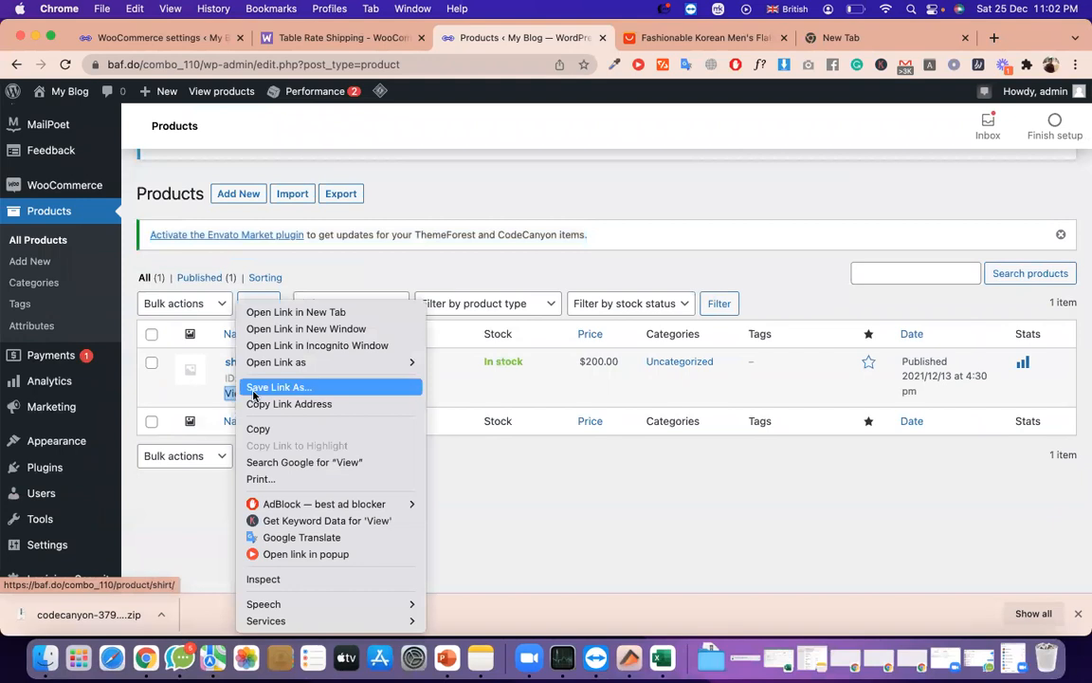
left_click(293, 313)
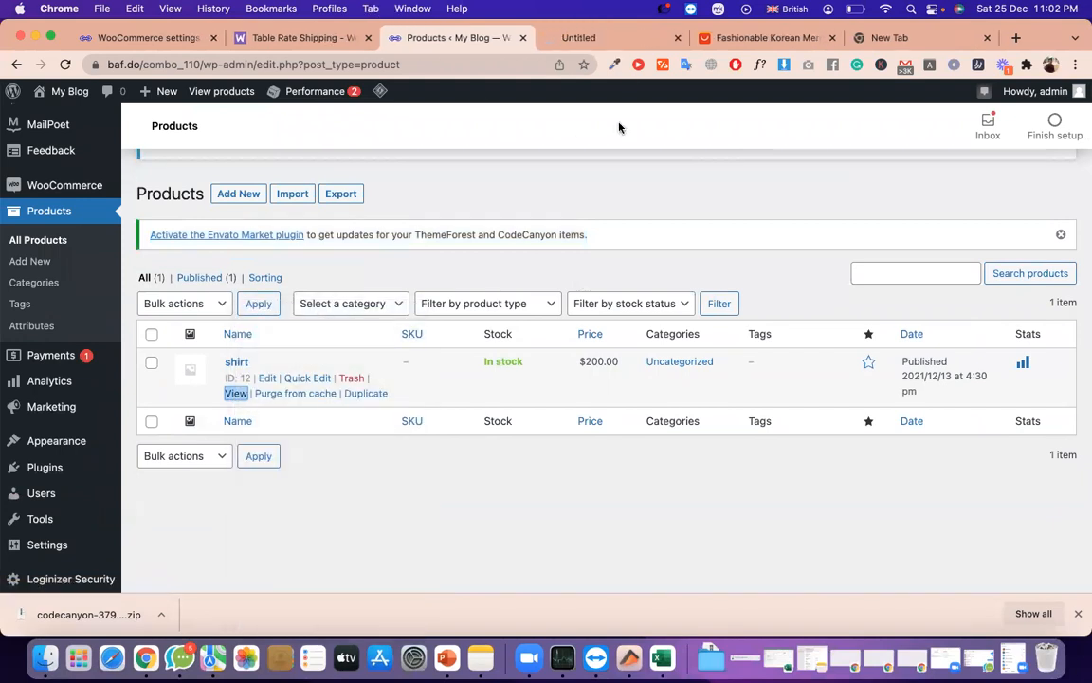
left_click(601, 39)
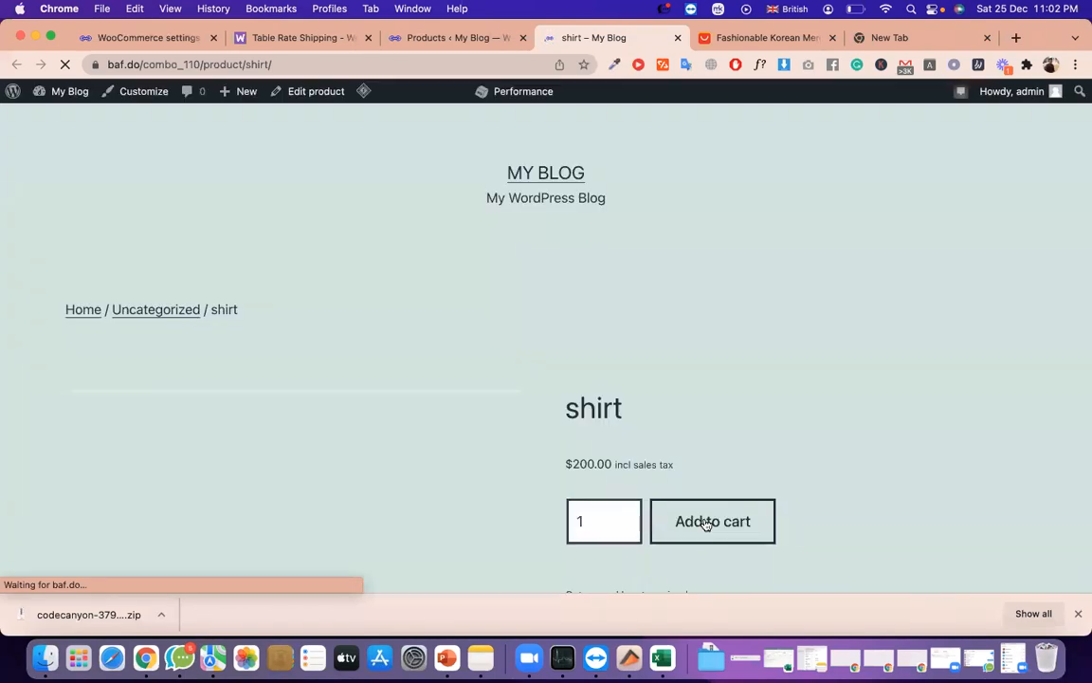
left_click(706, 523)
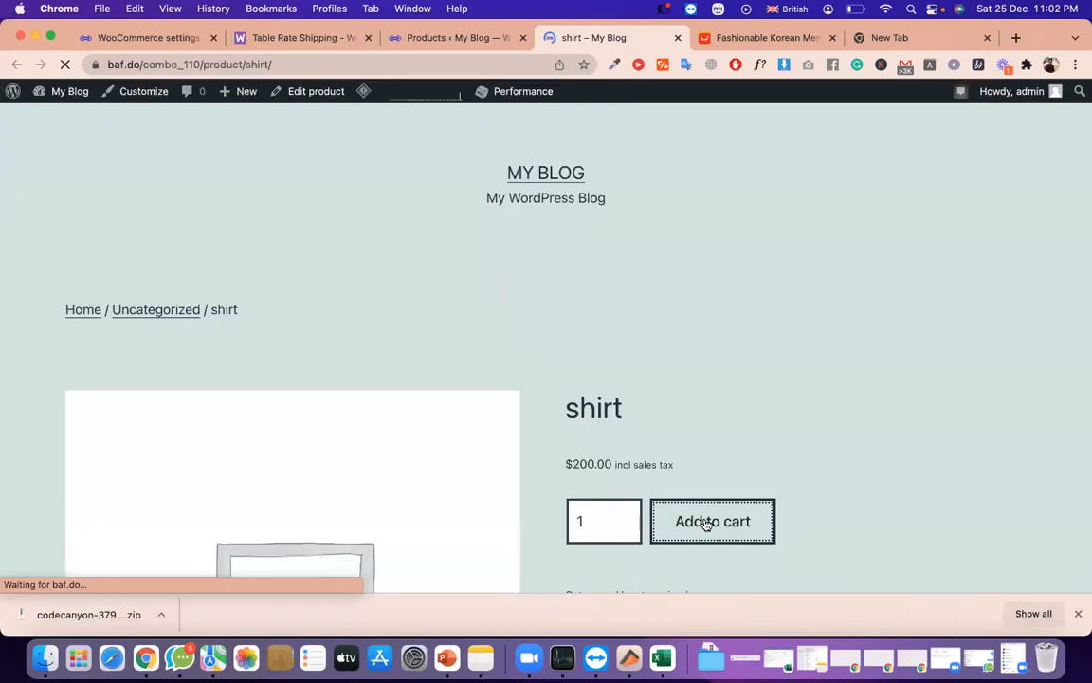
Go to the cart and raise the shirt's quantity to 3
scroll(673, 504, "down", 2)
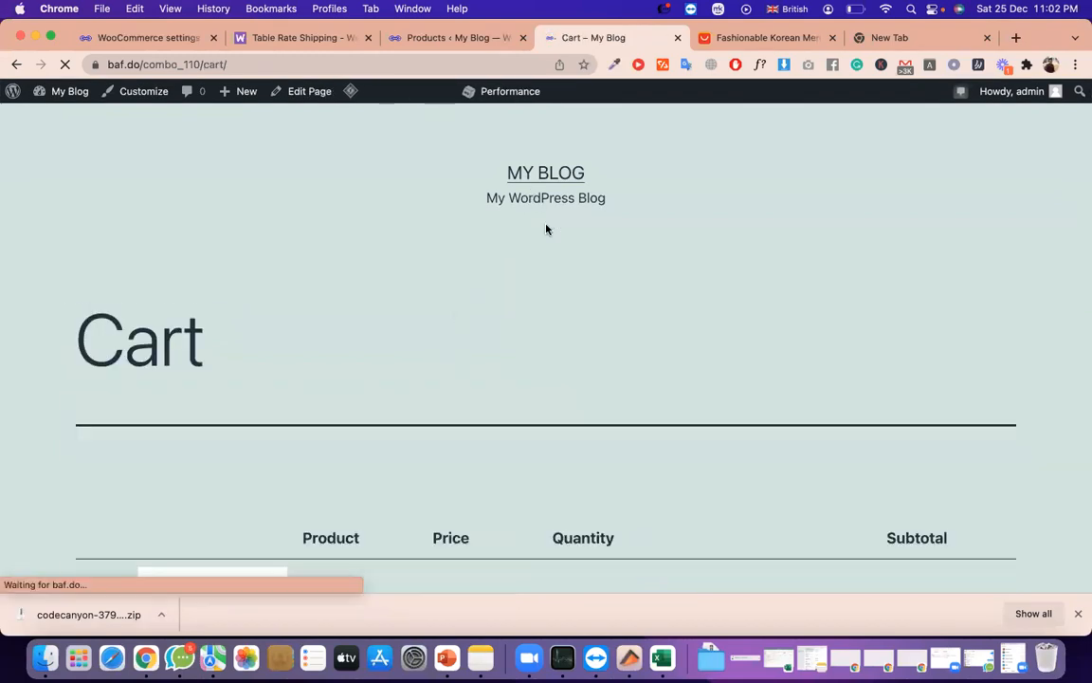
scroll(546, 226, "down", 4)
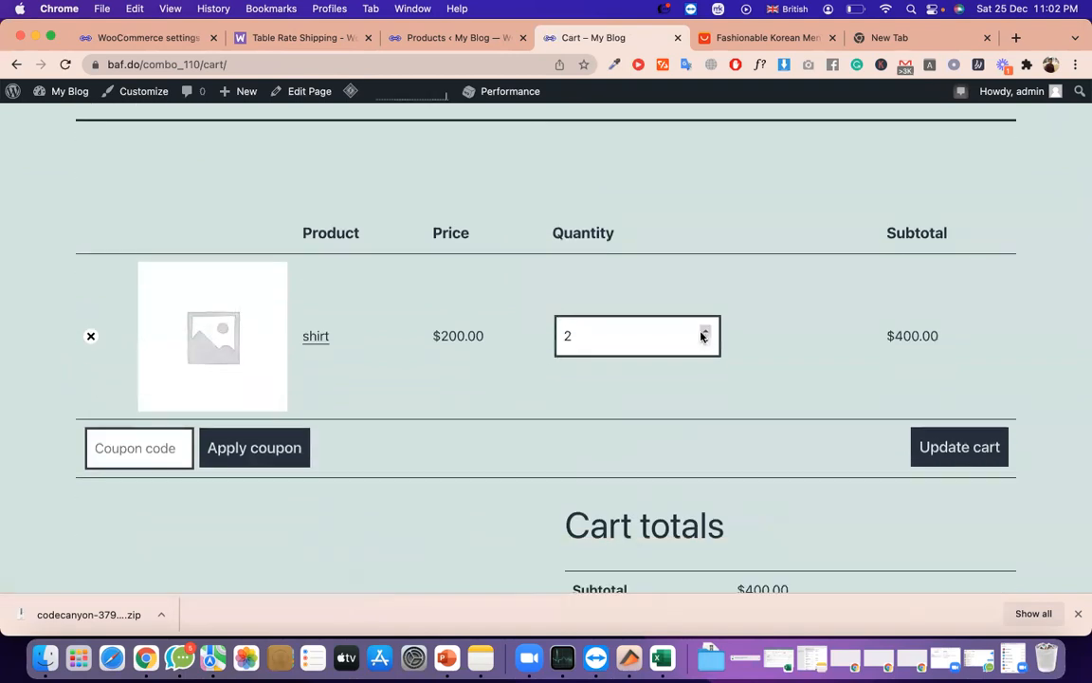
left_click(704, 332)
Examine the cart totals and the destination fields of the shipping calculator, collapsing the calculator at the end
scroll(734, 428, "down", 3)
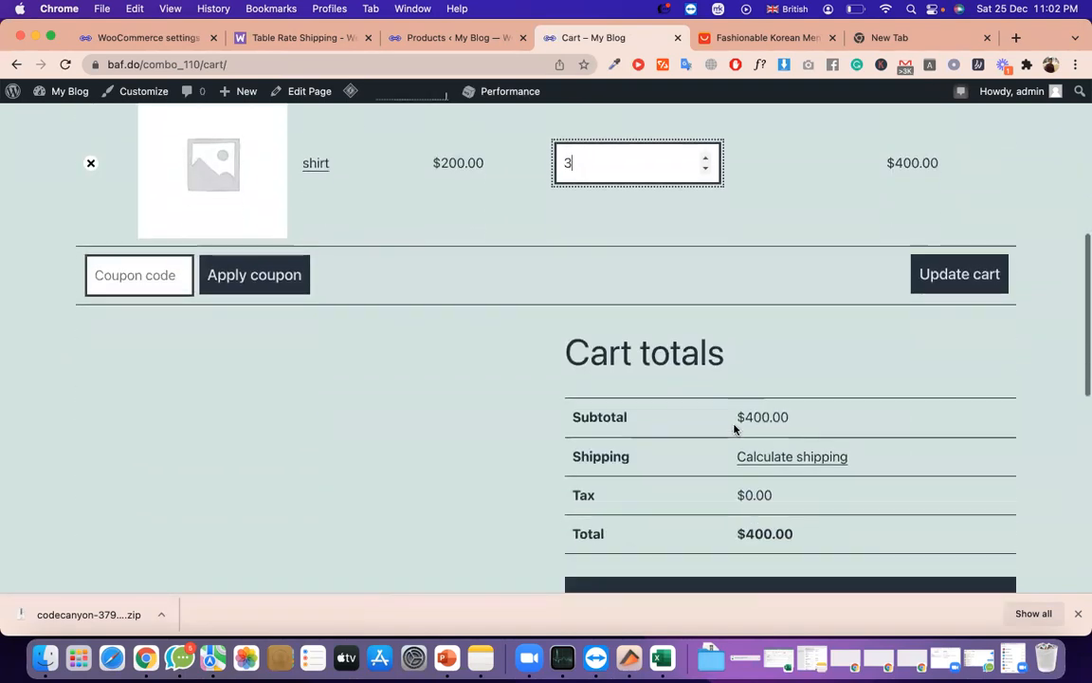
scroll(793, 461, "down", 1)
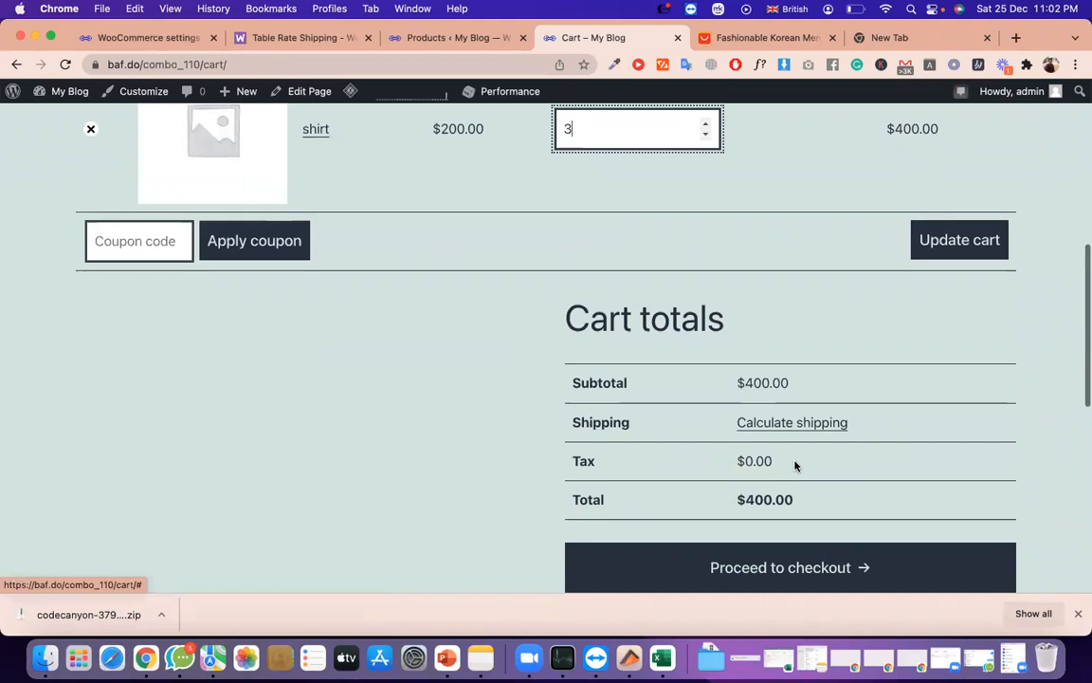
left_click(771, 425)
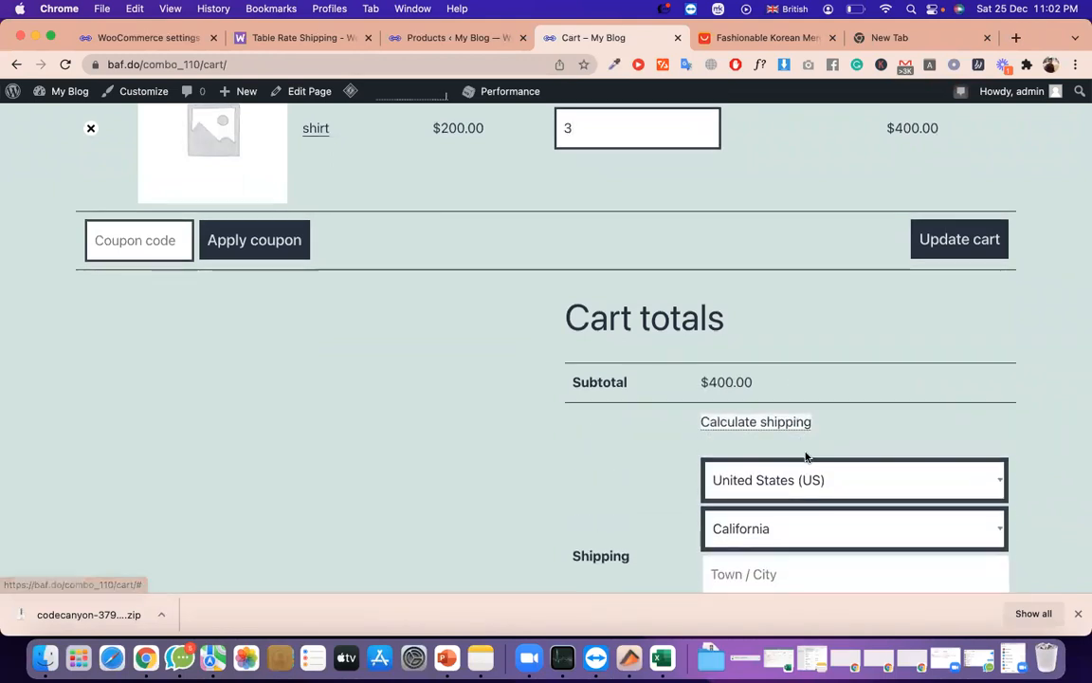
scroll(815, 474, "down", 2)
scroll(841, 509, "down", 1)
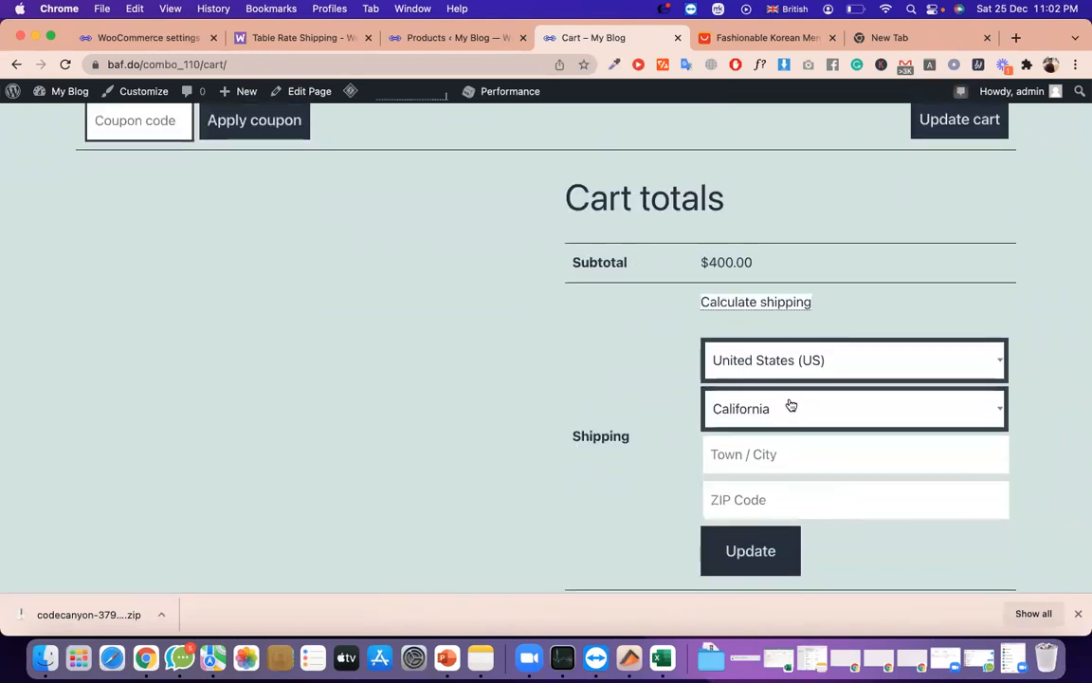
left_click(764, 302)
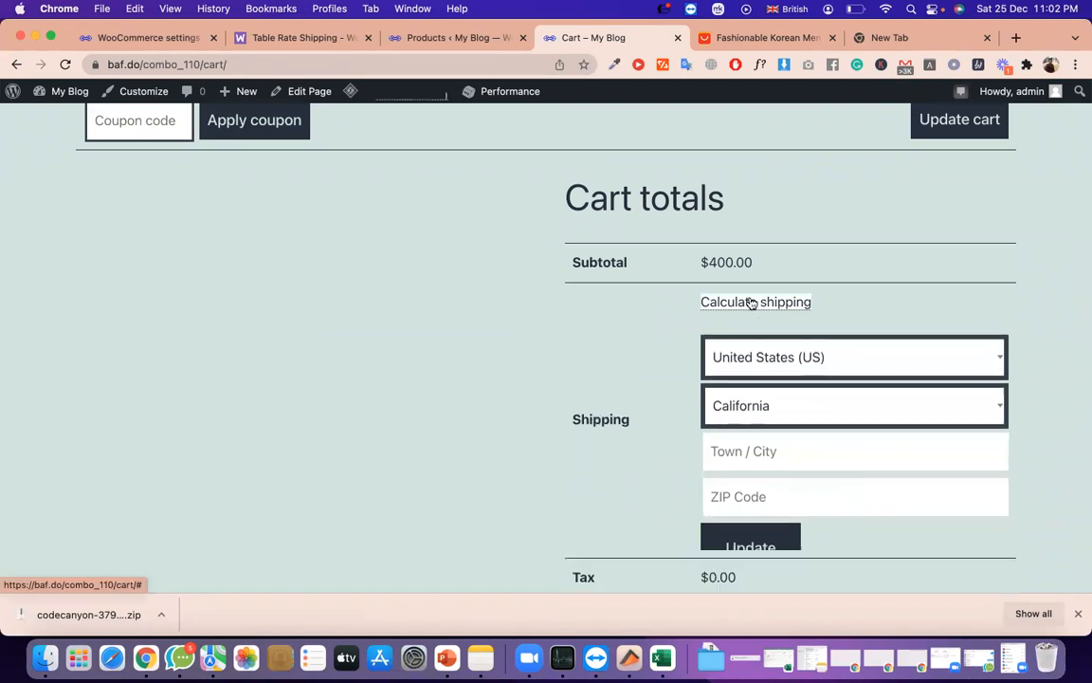
left_click(768, 304)
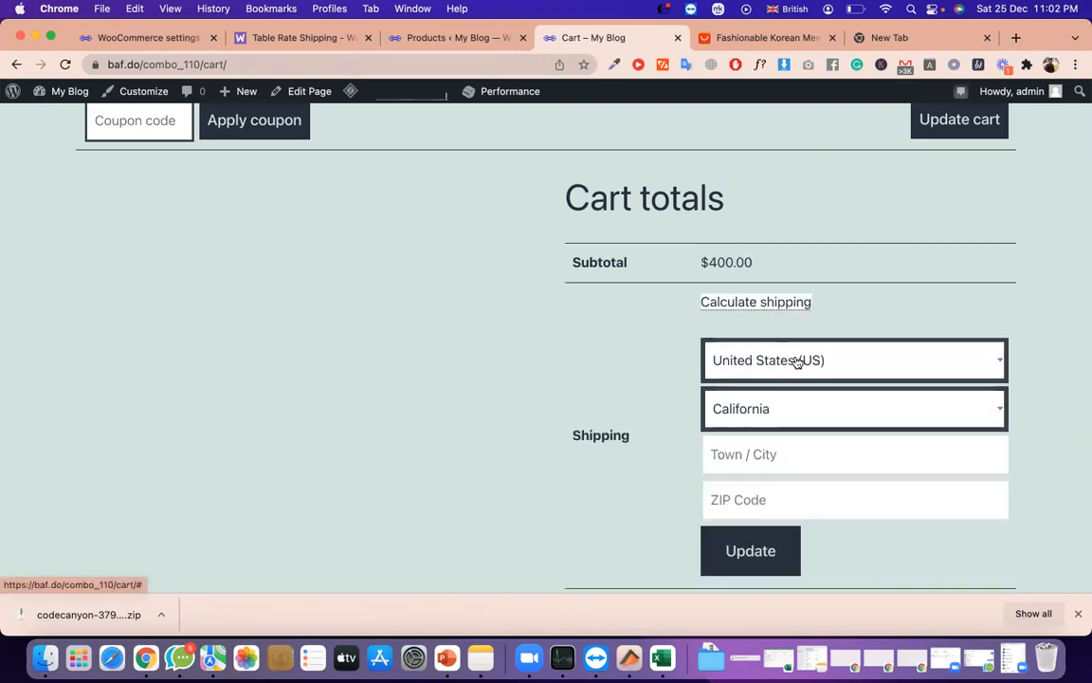
scroll(545, 446, "up", 10)
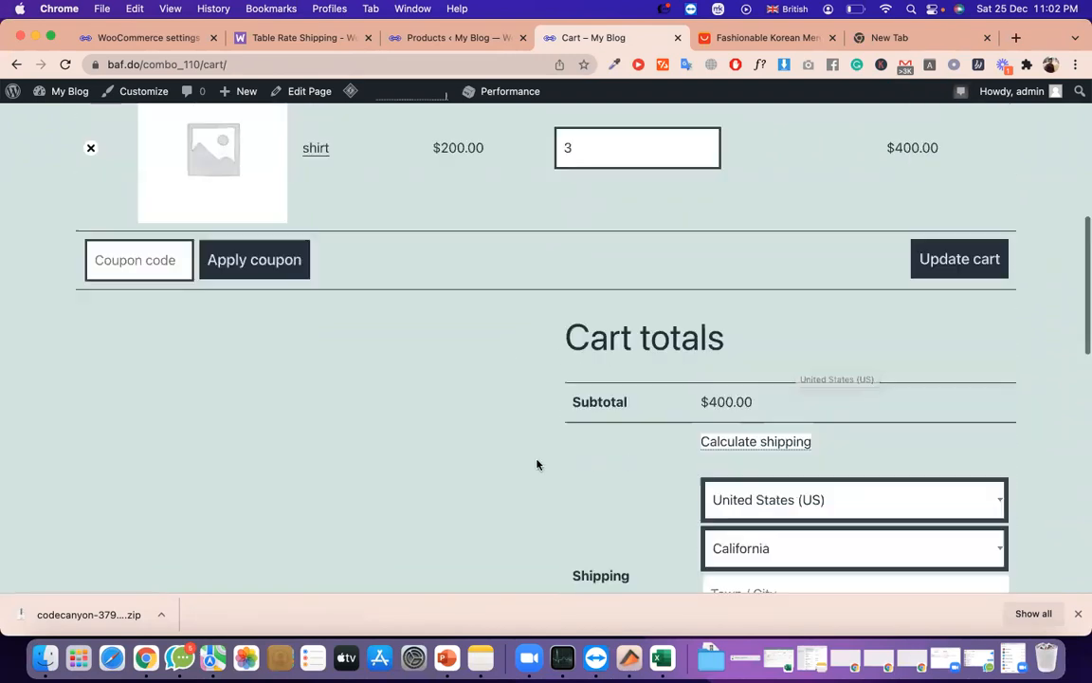
scroll(595, 450, "down", 10)
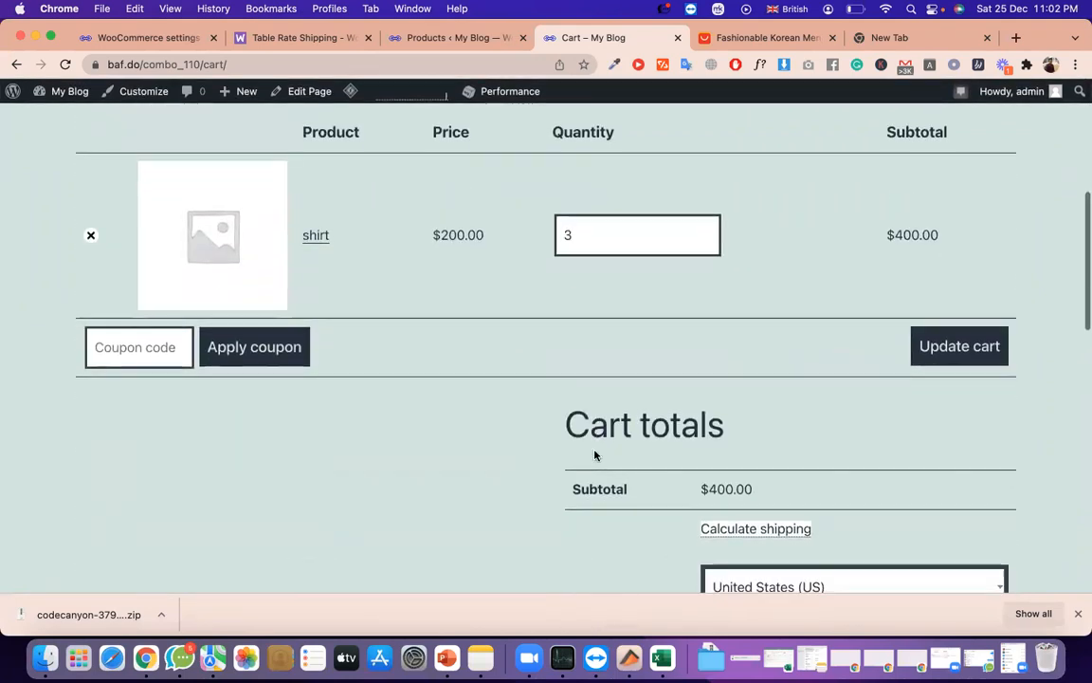
scroll(751, 450, "up", 2)
left_click(770, 495)
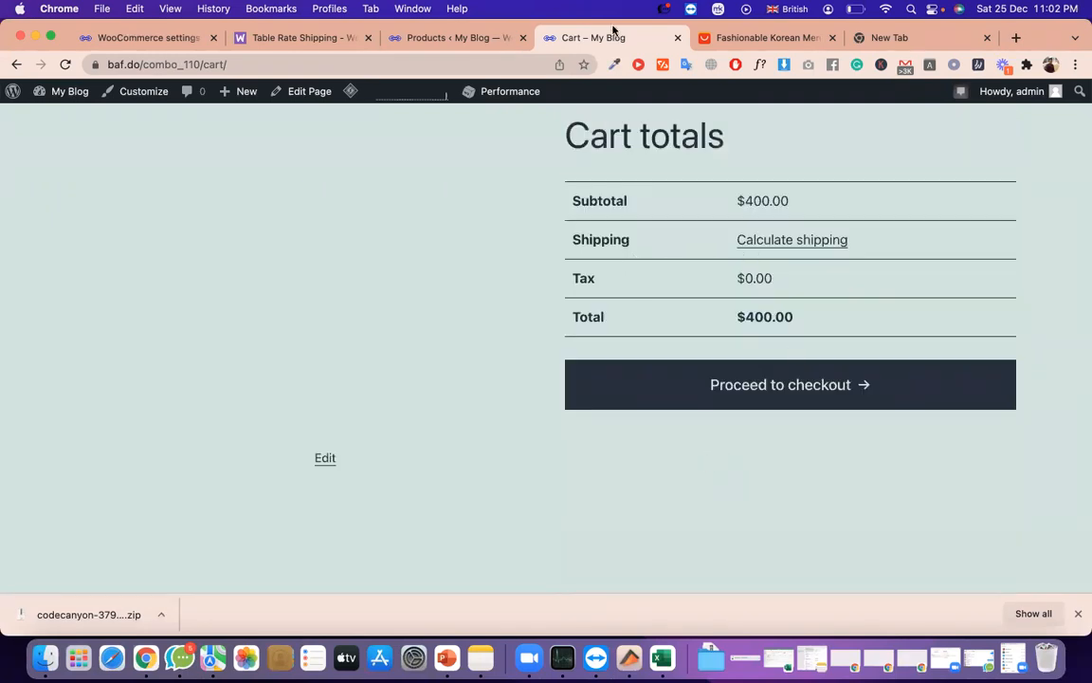
Check the cart's shipping calculator with United States (US) as the destination country and update the shipping calculation
left_click(810, 240)
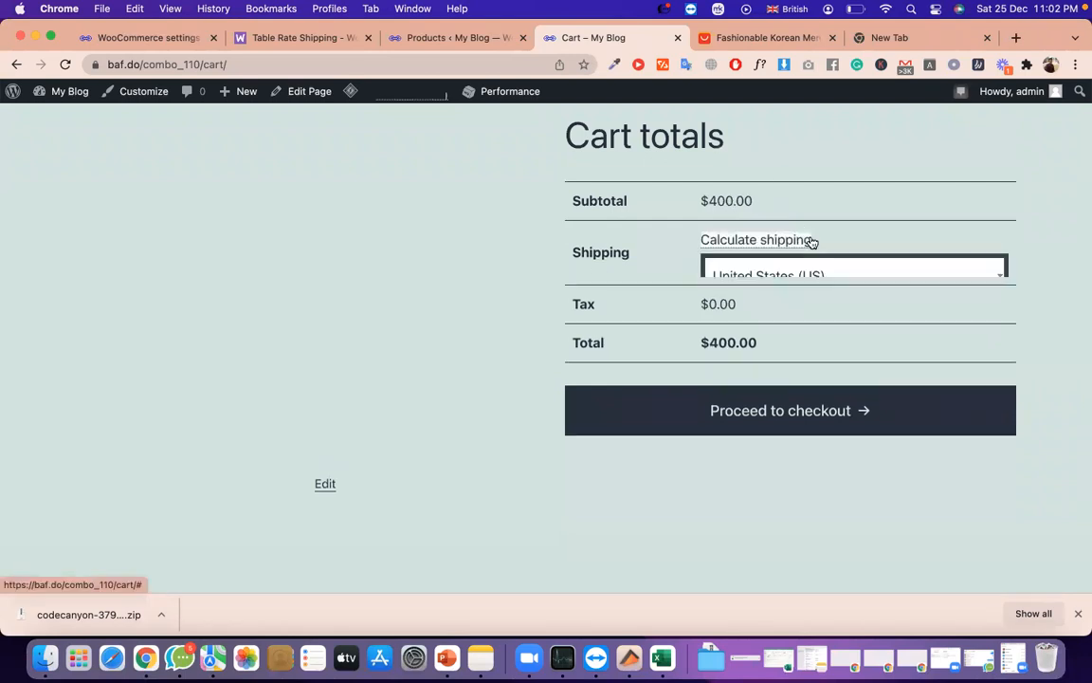
left_click(809, 305)
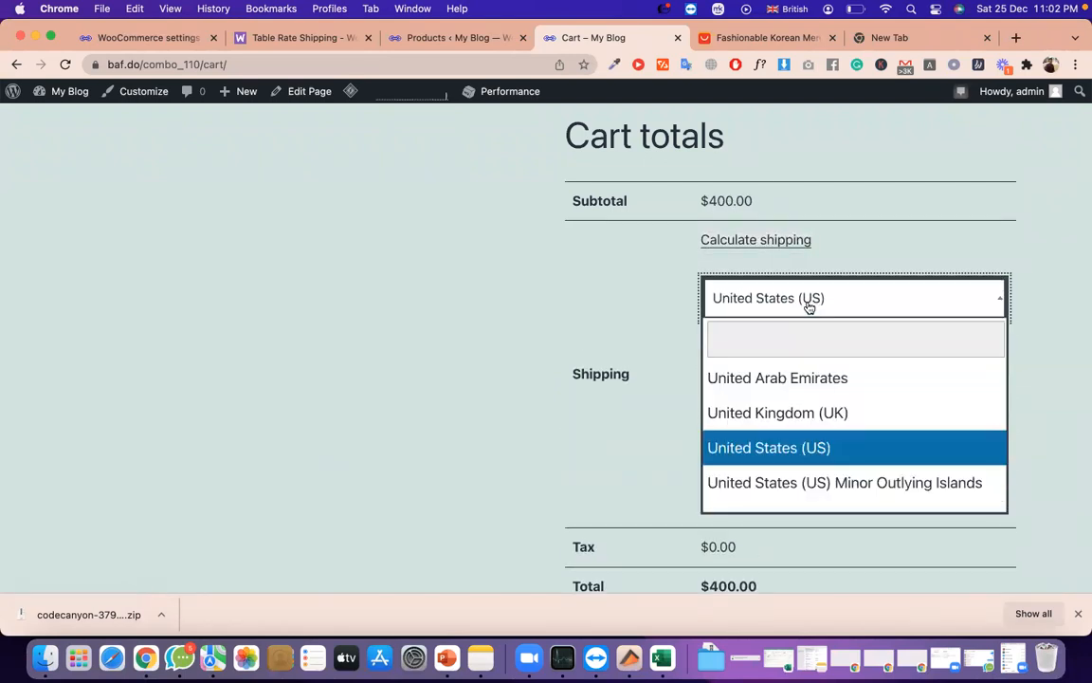
left_click(809, 305)
left_click(728, 488)
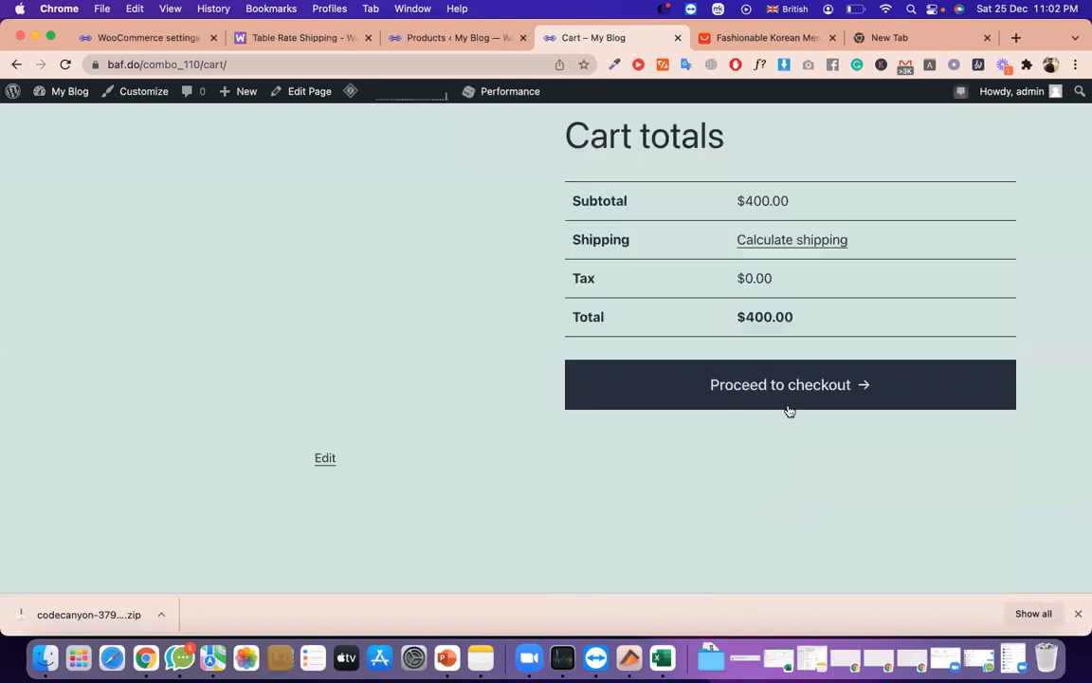
left_click_drag(862, 240, 710, 244)
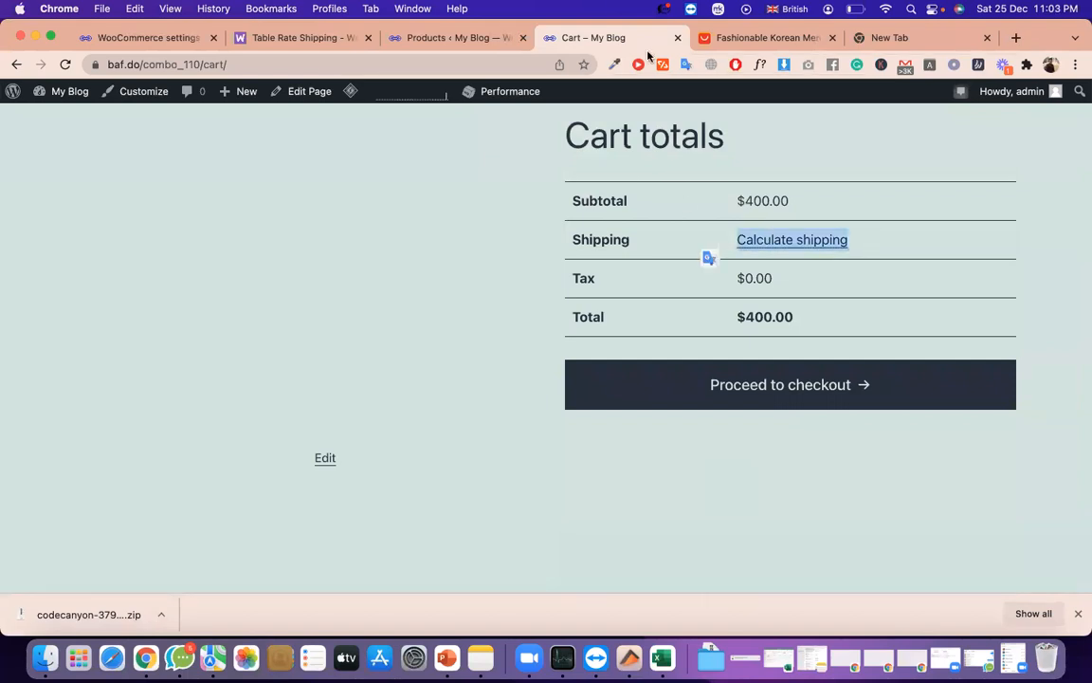
Recalculate the cart's shipping once more for California, United States (US), leaving the town and ZIP code empty
left_click(445, 38)
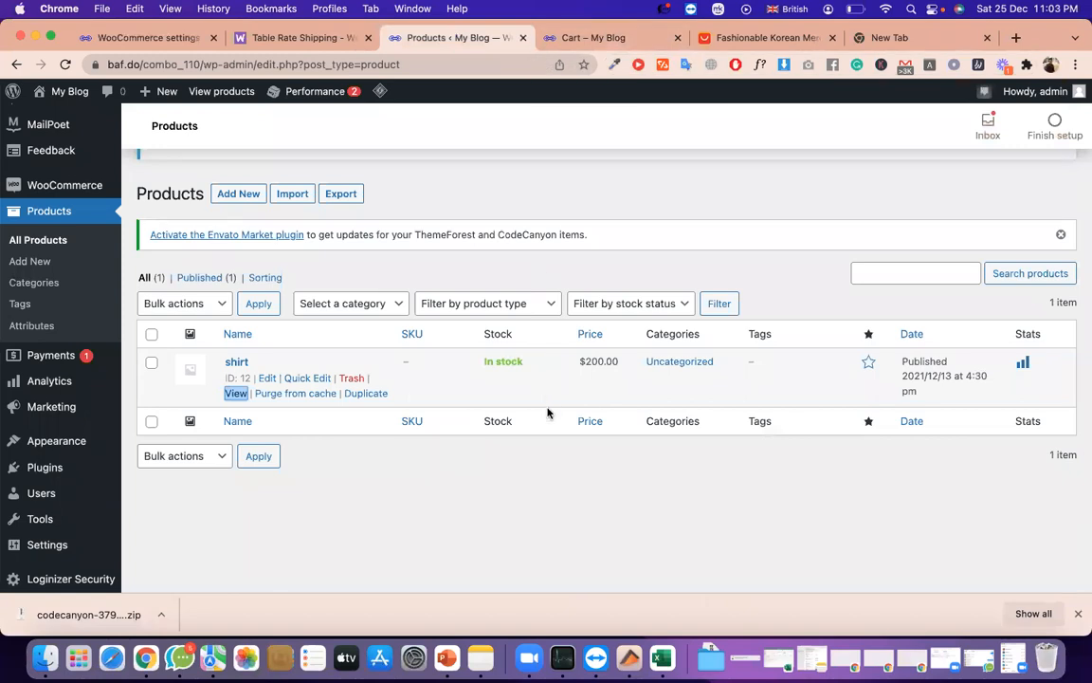
left_click(624, 37)
left_click(769, 249)
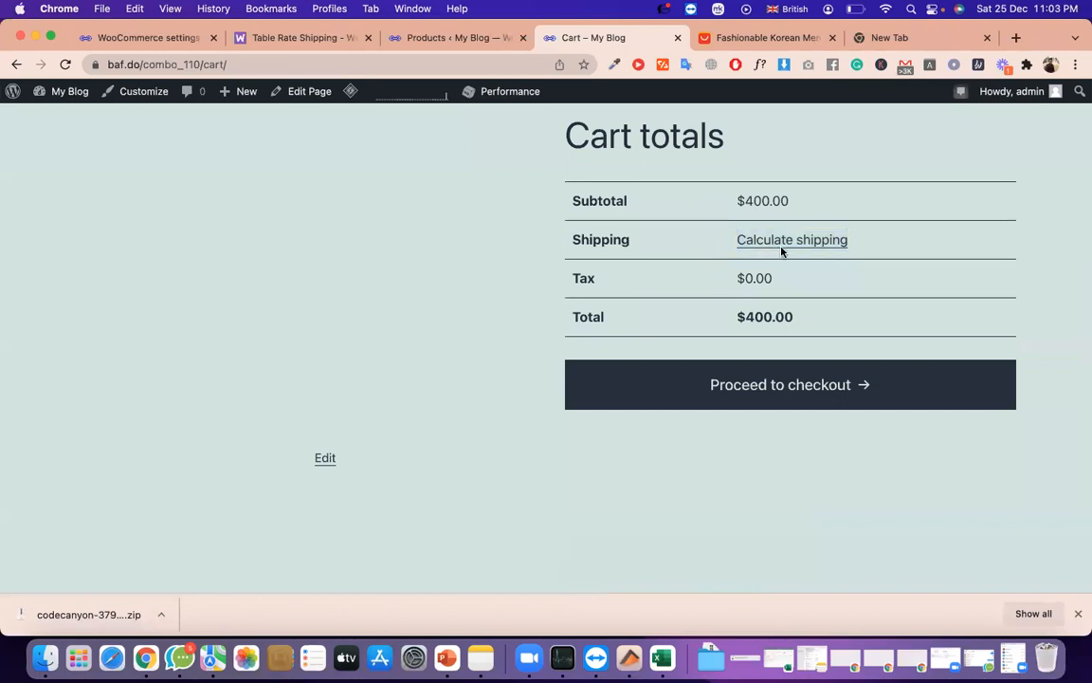
left_click(796, 242)
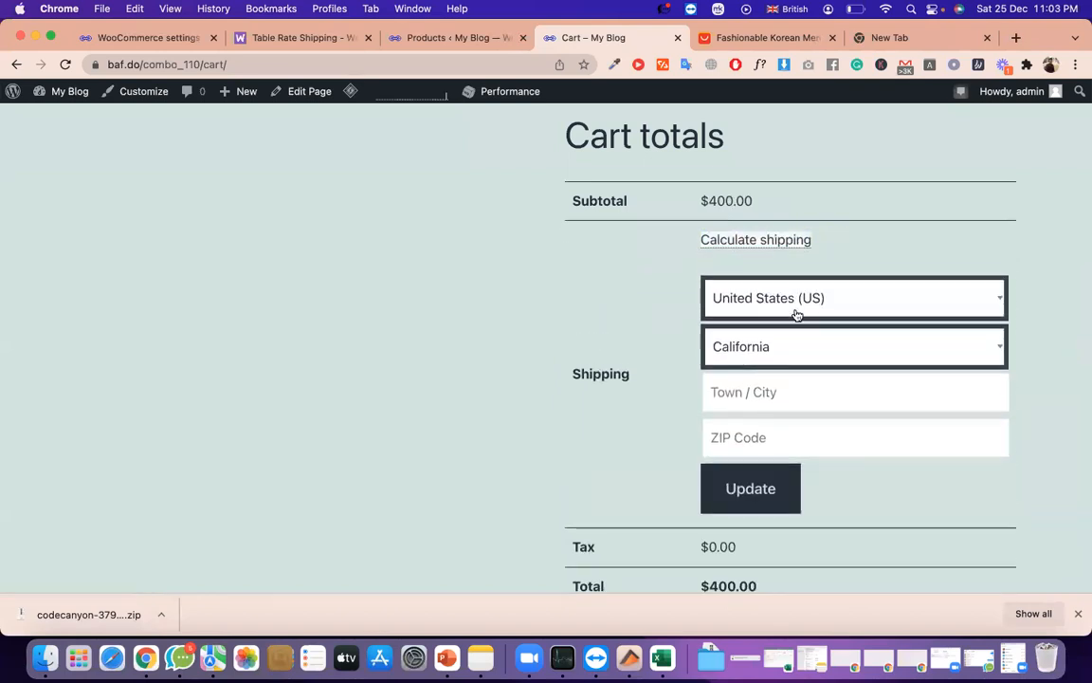
left_click(768, 492)
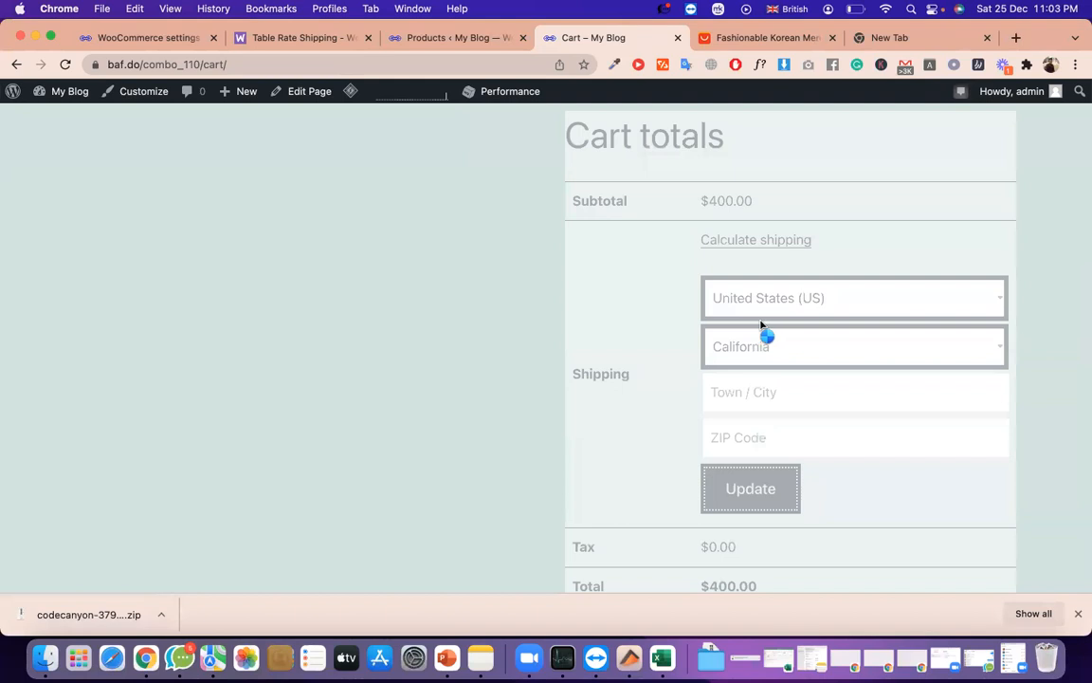
Return to the store's admin area and open the general WooCommerce settings
left_click(435, 41)
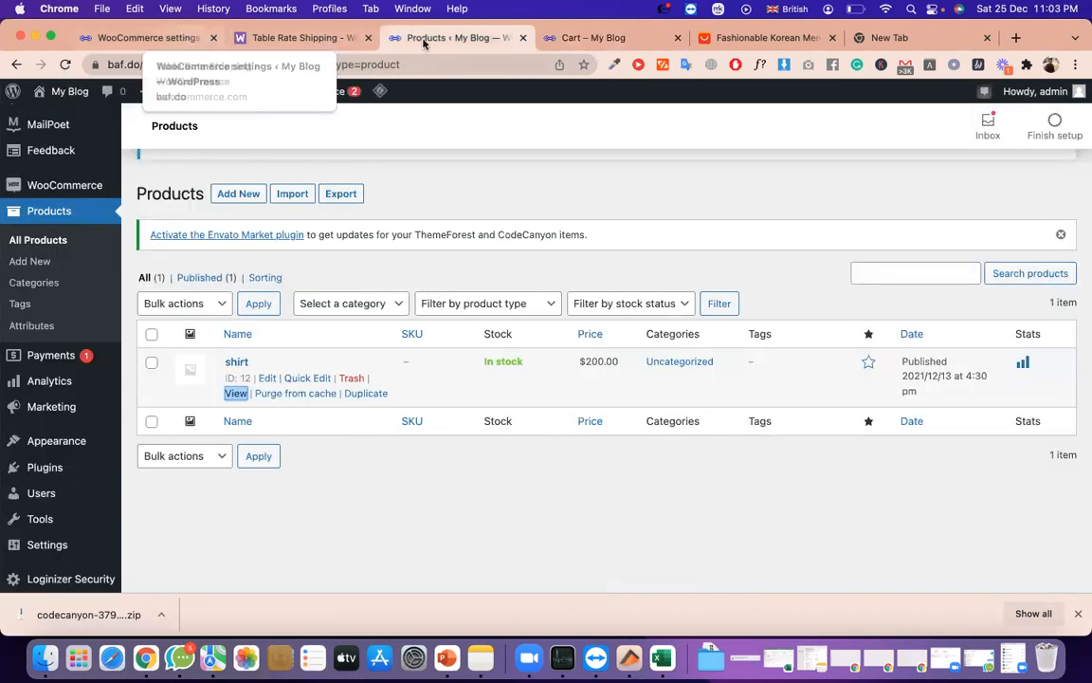
mouse_move(86, 442)
scroll(80, 427, "down", 2)
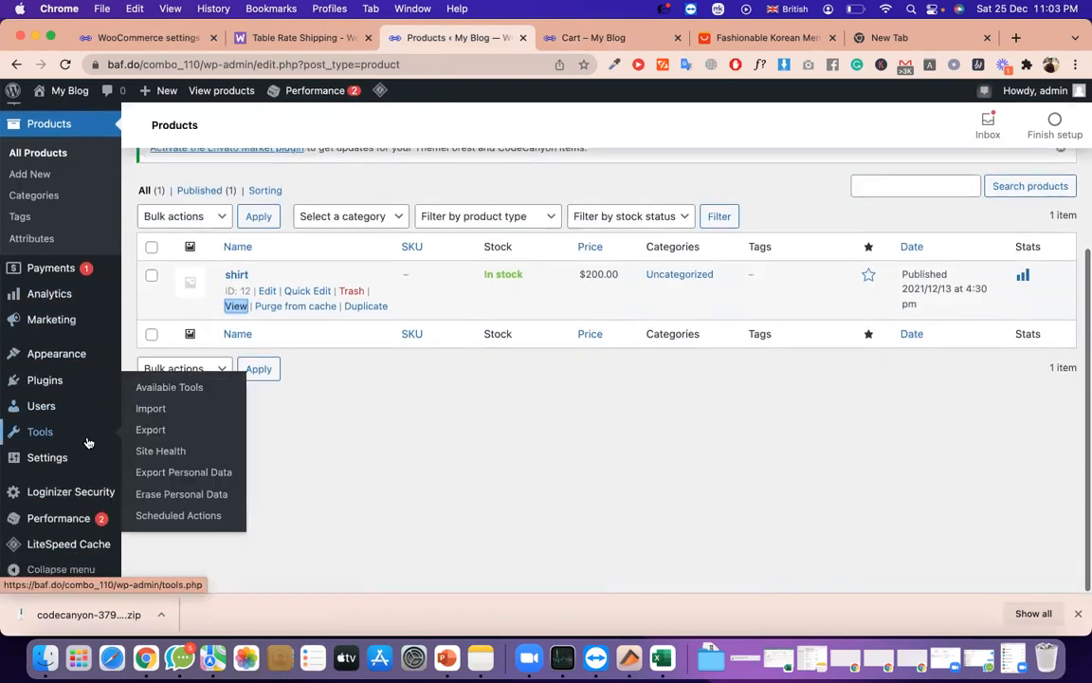
scroll(62, 357, "up", 2)
mouse_move(67, 212)
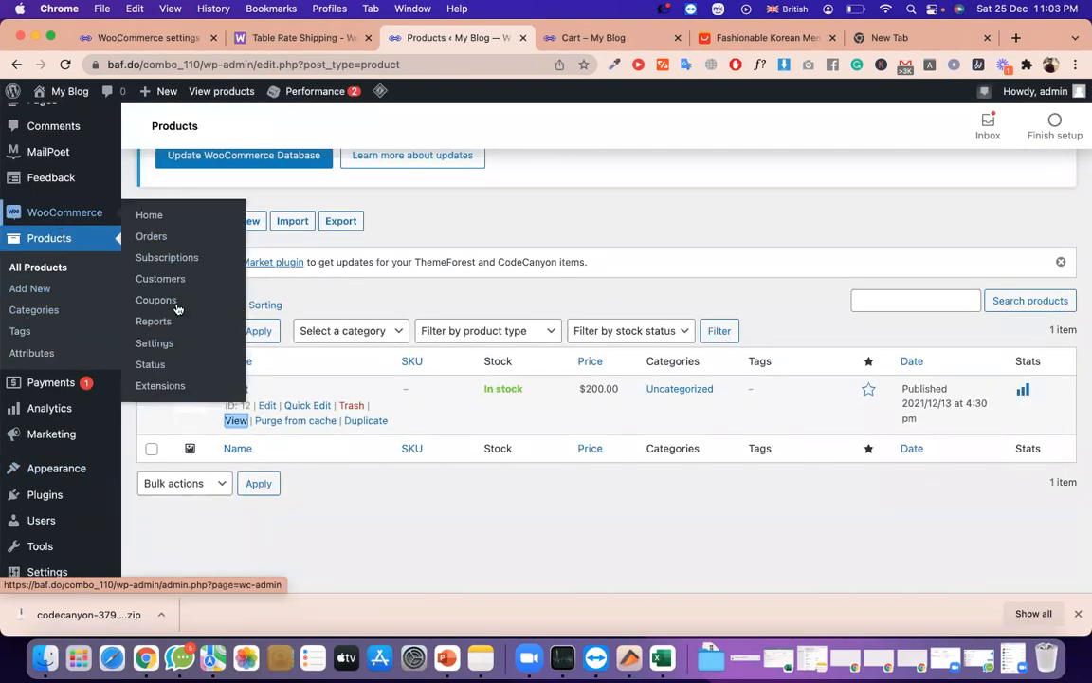
left_click(173, 344)
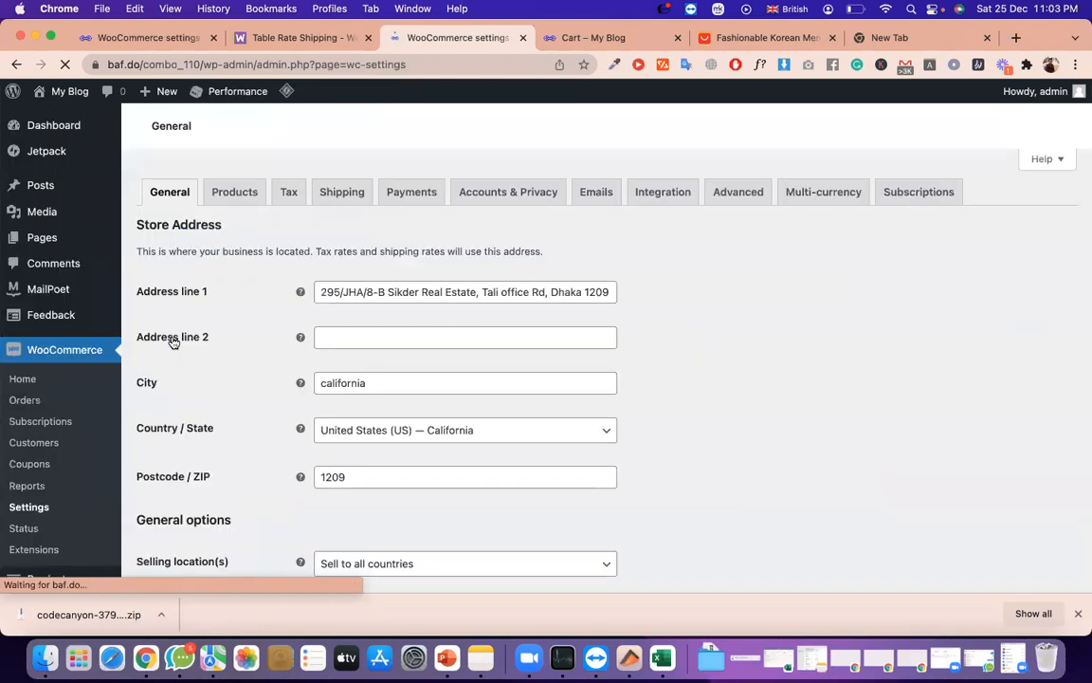
Open the US zone from the WooCommerce shipping zones for editing
scroll(195, 325, "down", 1)
left_click(343, 171)
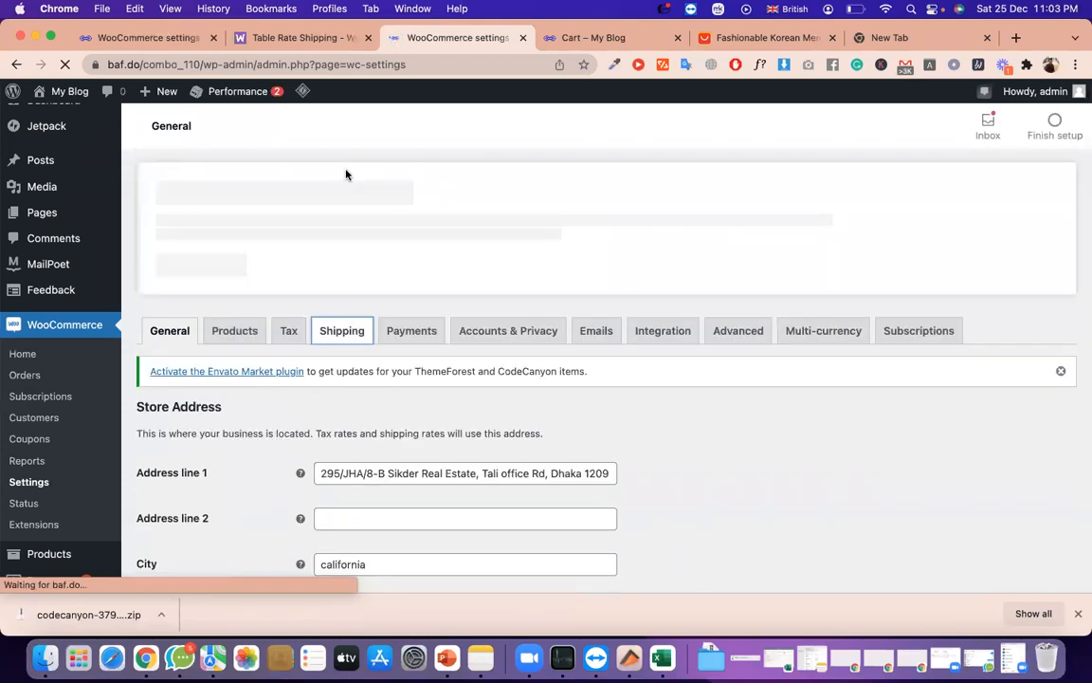
scroll(346, 175, "down", 3)
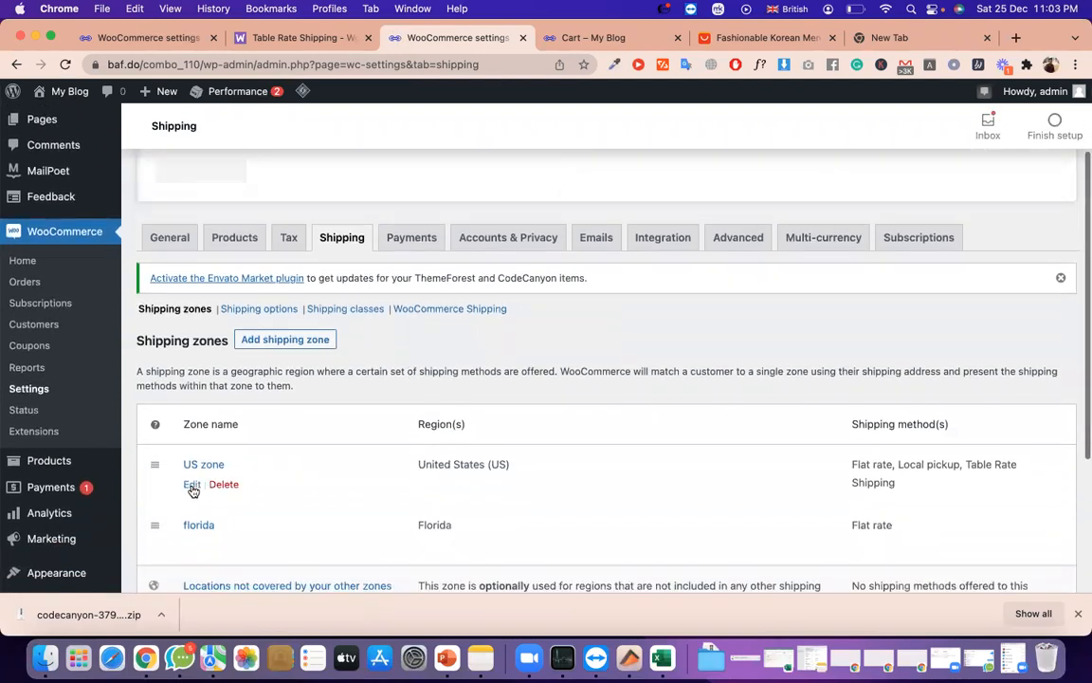
left_click(192, 485)
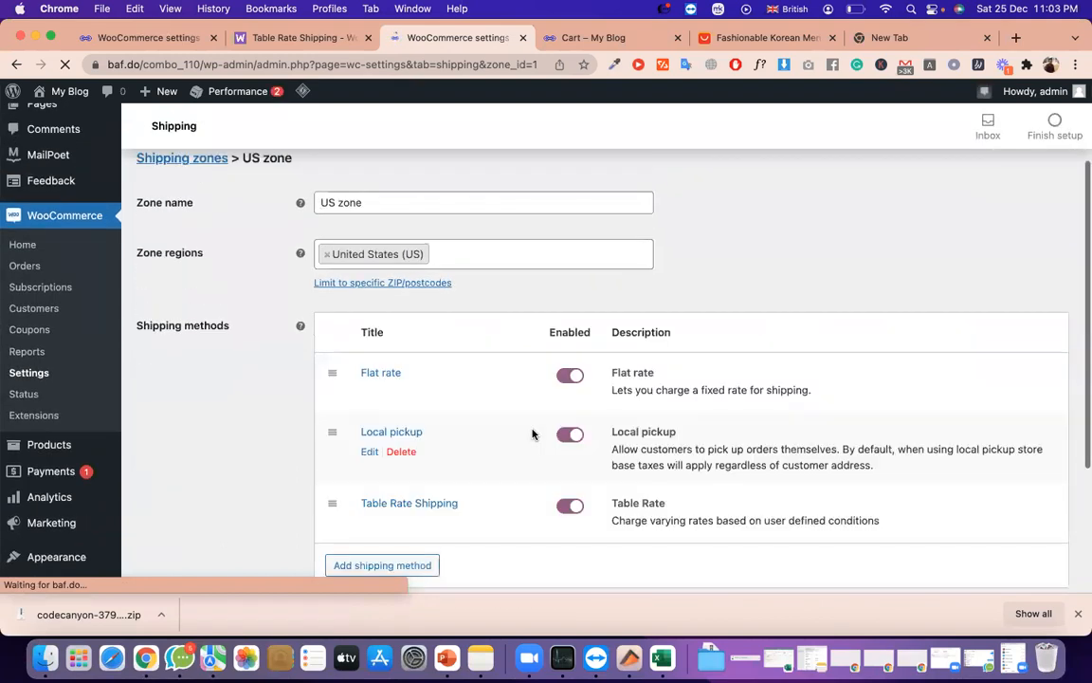
Open the US zone's Table Rate Shipping method for editing and expand its Table of Rates section
scroll(393, 480, "down", 1)
scroll(371, 521, "down", 3)
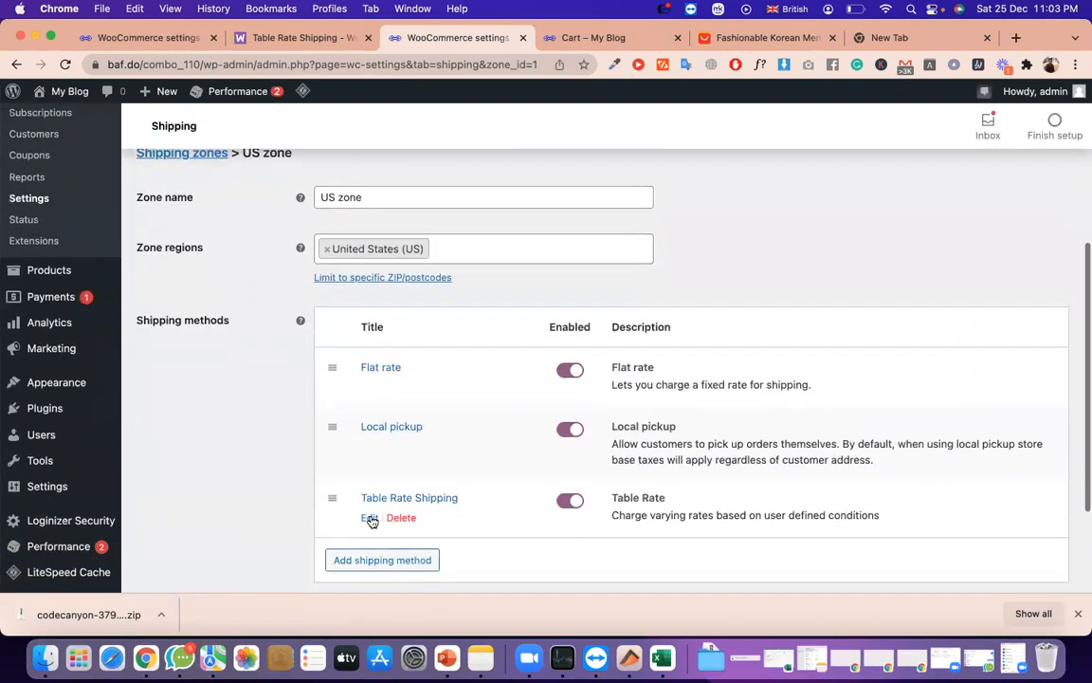
left_click(370, 518)
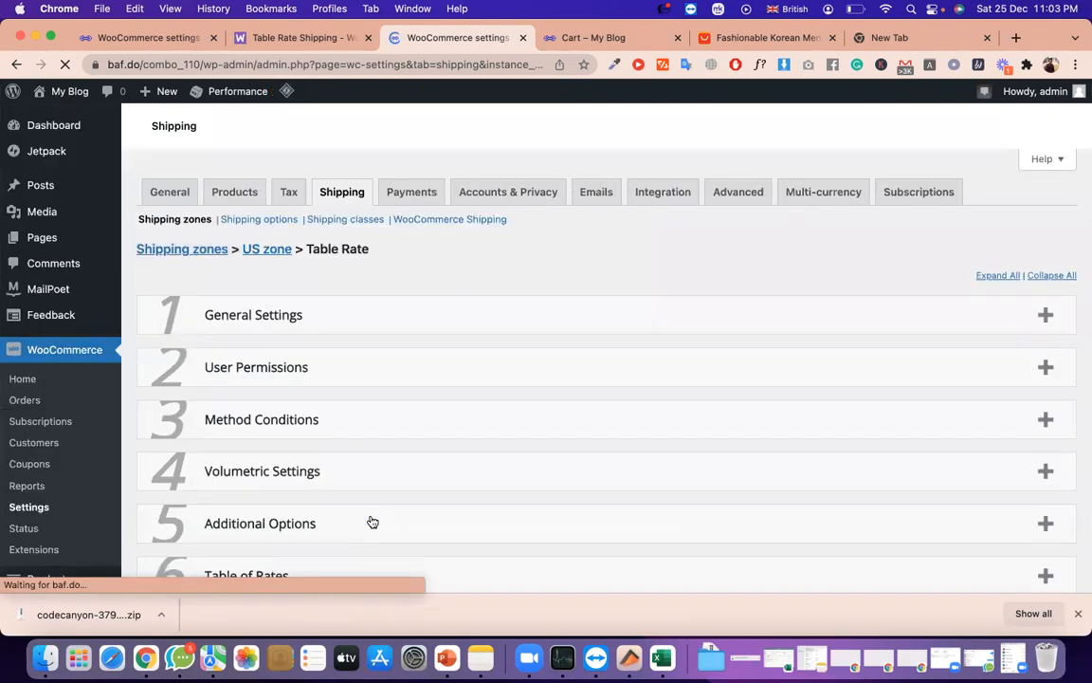
scroll(373, 522, "down", 5)
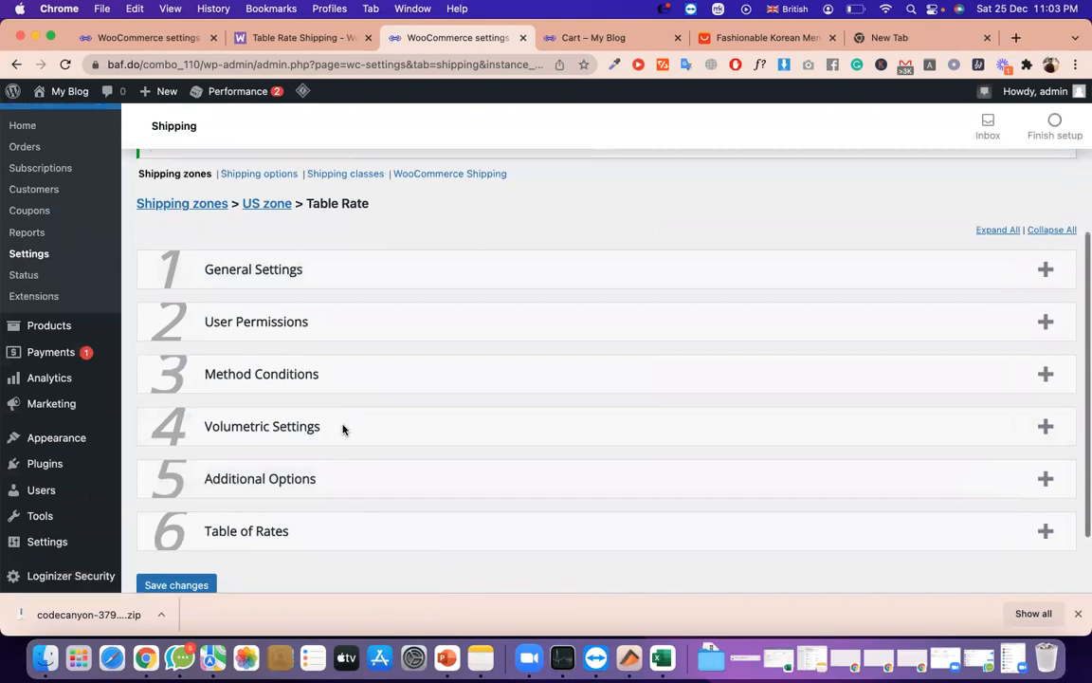
left_click(346, 519)
Examine the title, quantity conditions, costs and description of Shipping Option #1 in the Table of Rates
scroll(346, 519, "down", 5)
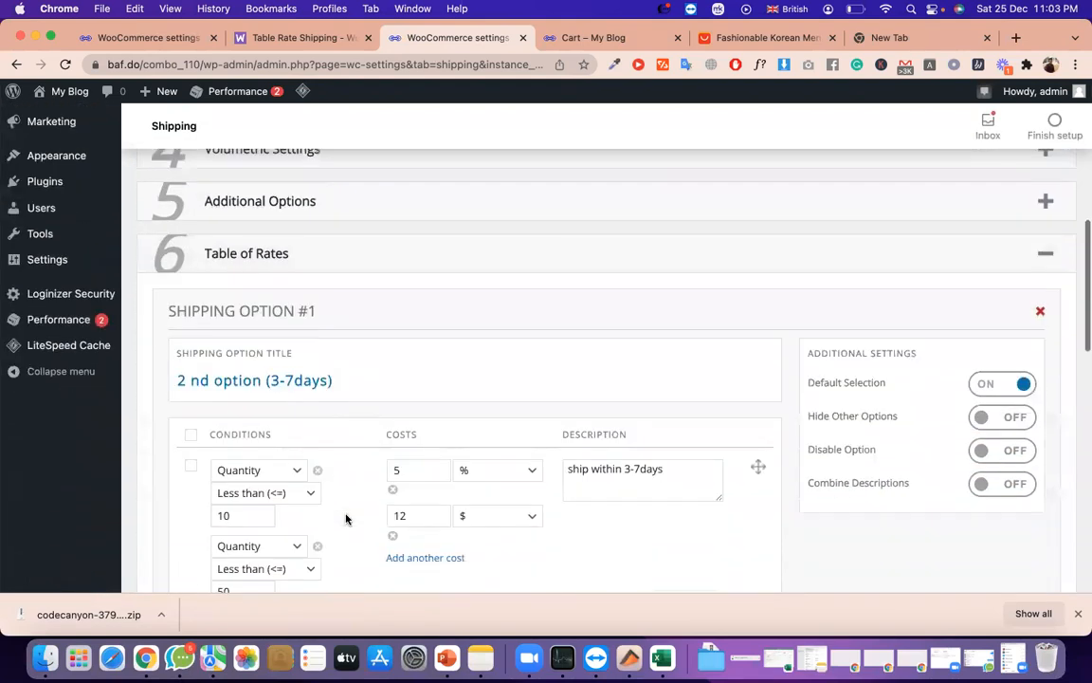
scroll(346, 519, "down", 3)
scroll(380, 522, "down", 6)
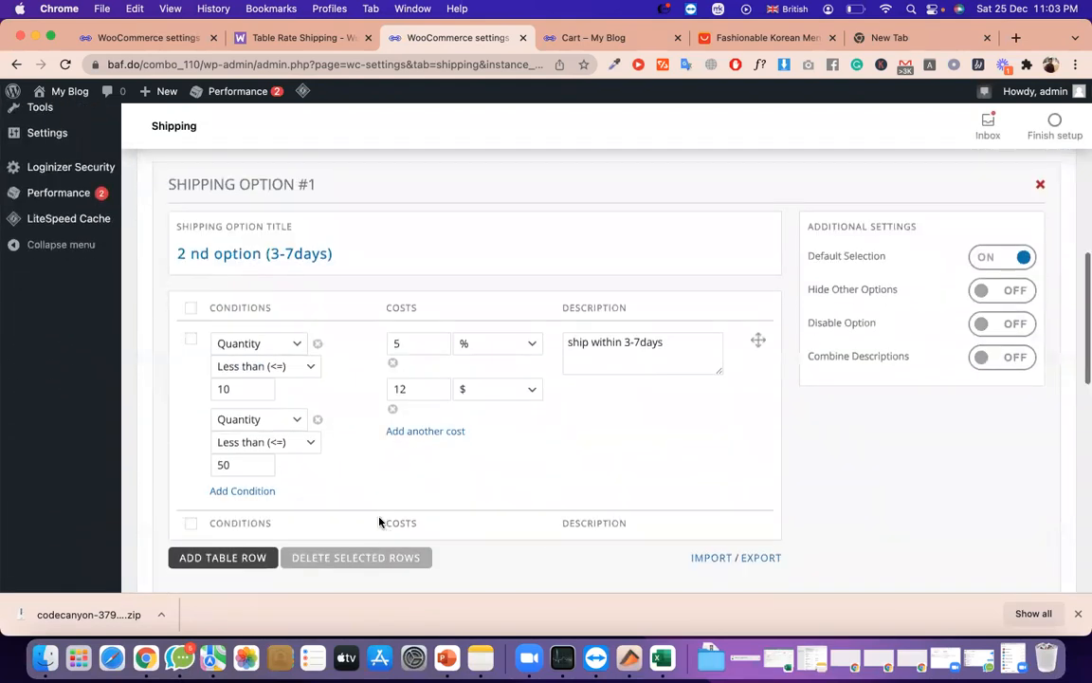
scroll(391, 542, "up", 7)
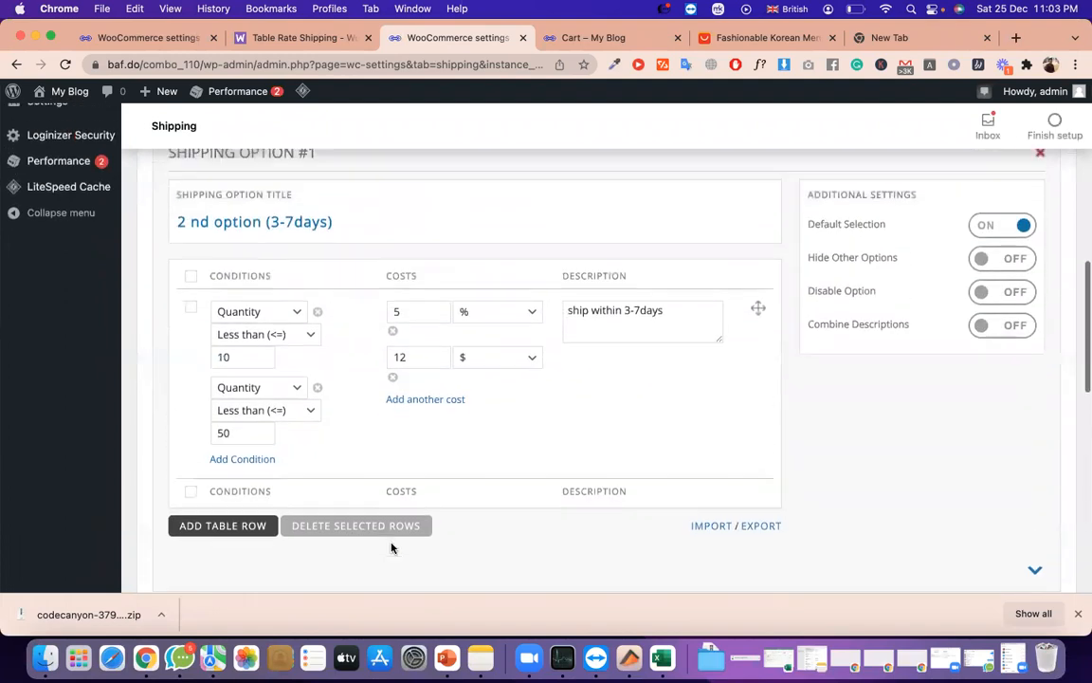
triple_click(375, 307)
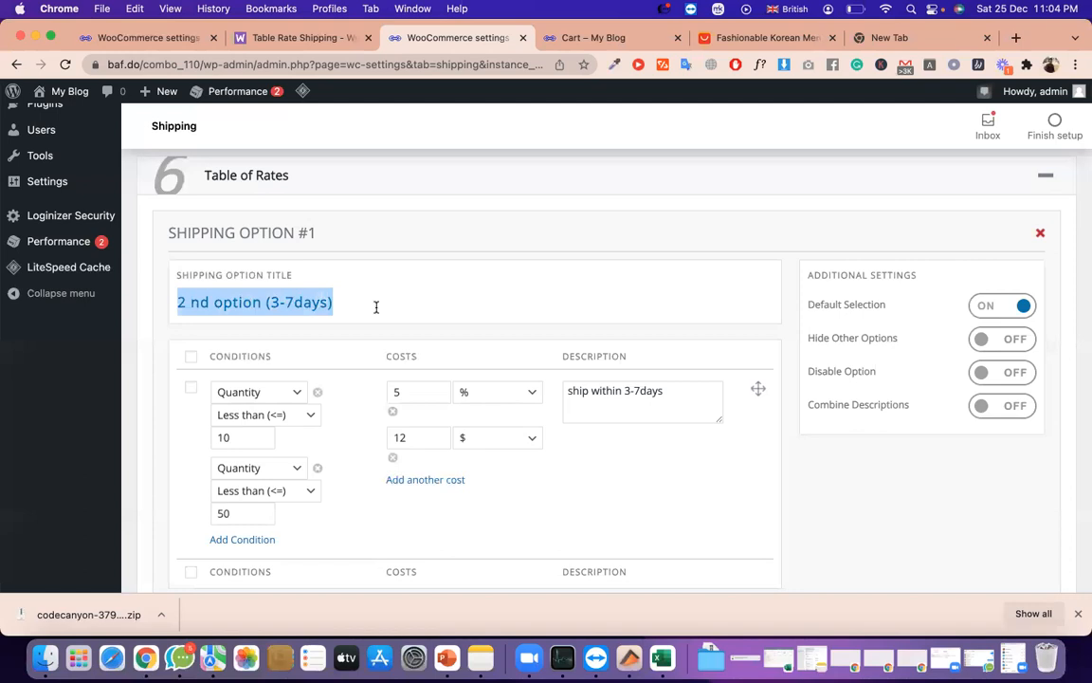
scroll(390, 424, "down", 2)
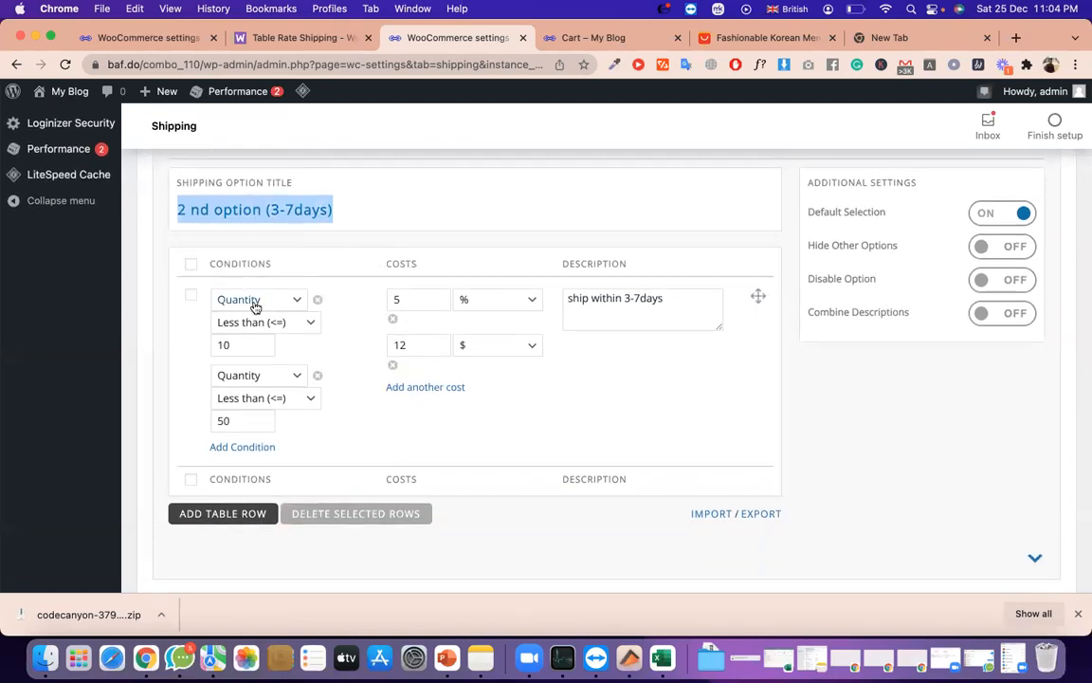
scroll(298, 231, "up", 2)
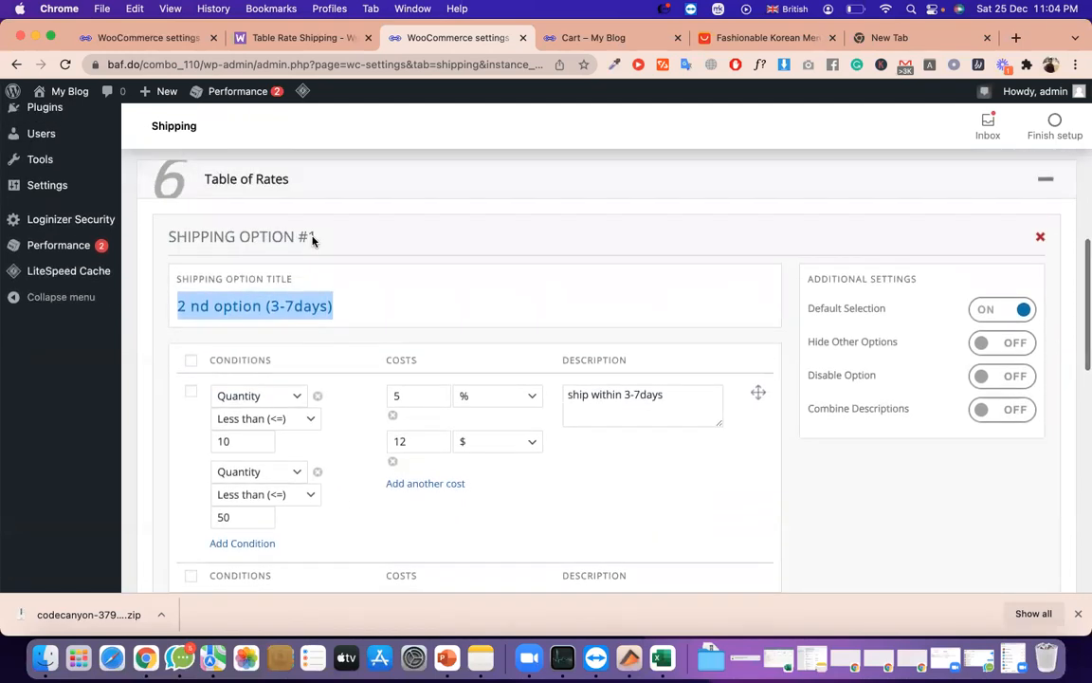
left_click(352, 310)
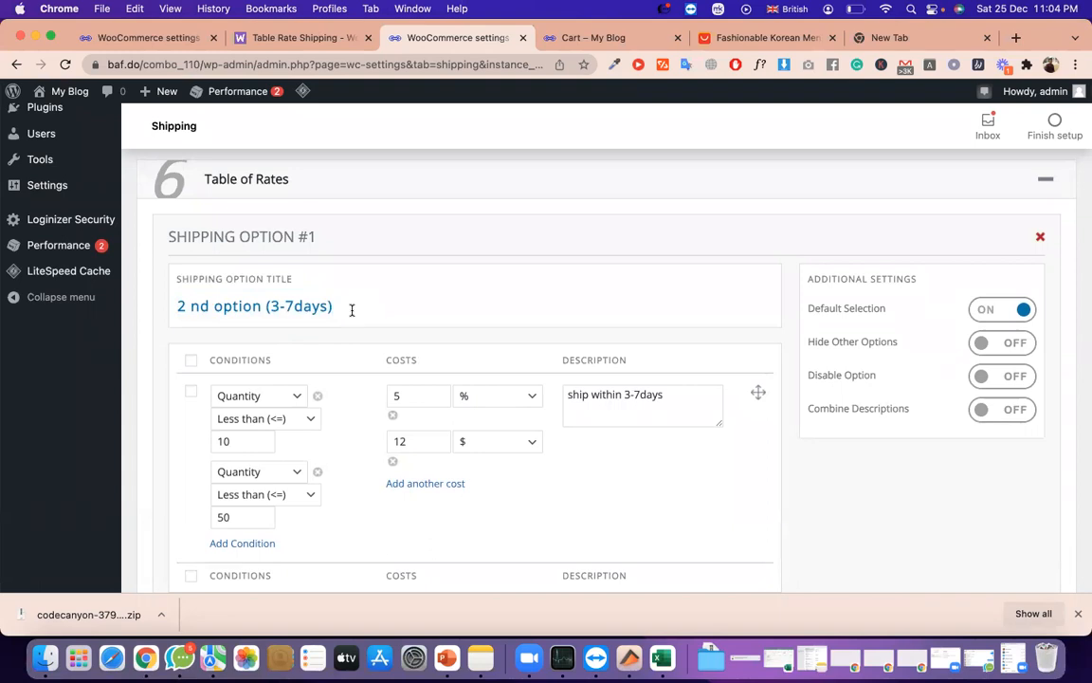
scroll(353, 287, "down", 1)
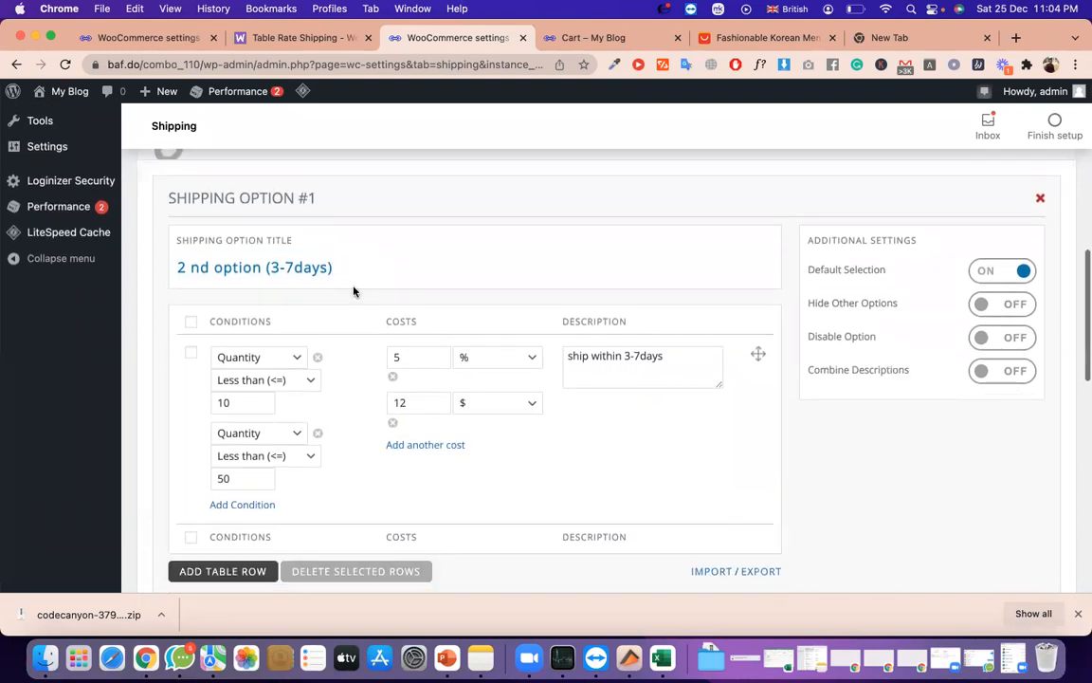
triple_click(346, 272)
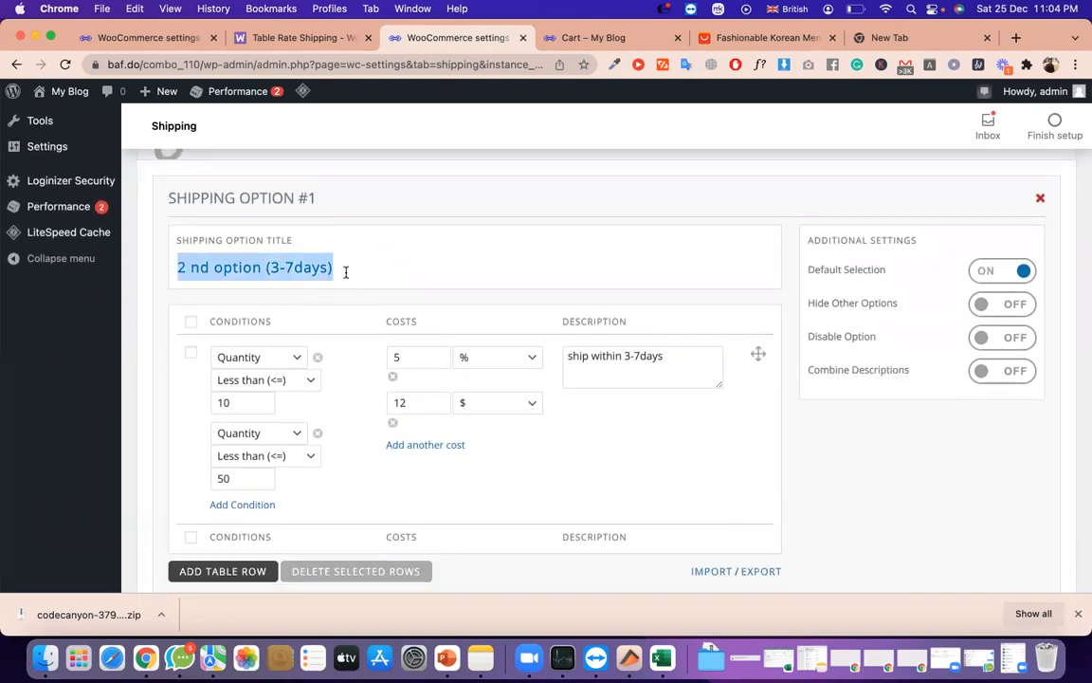
scroll(346, 272, "down", 1)
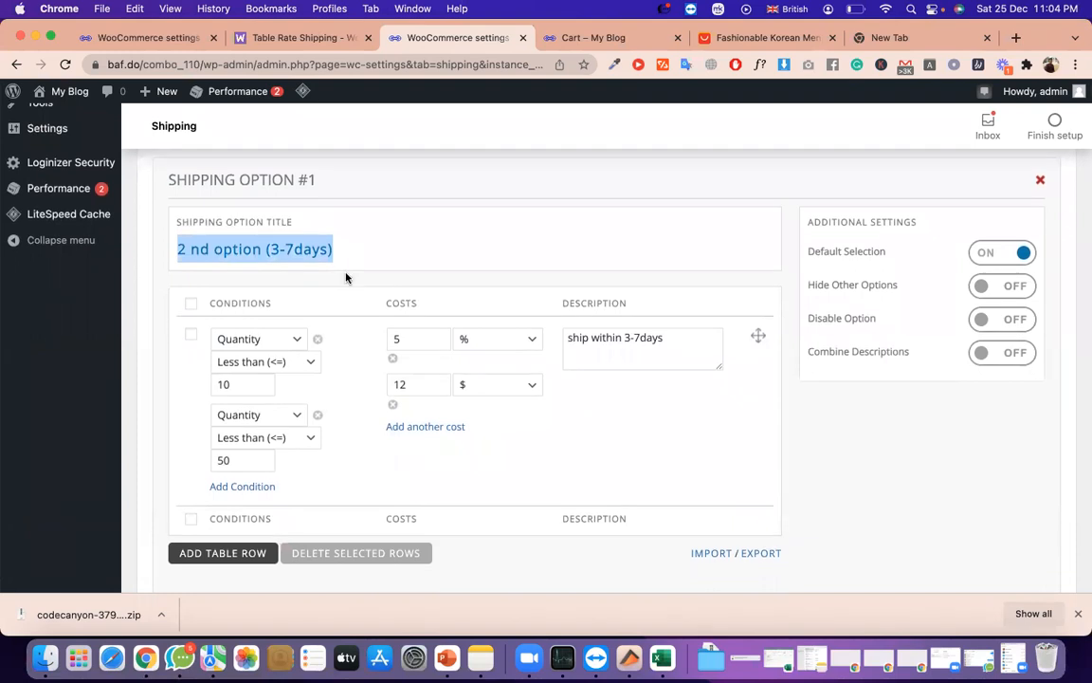
scroll(346, 277, "up", 10)
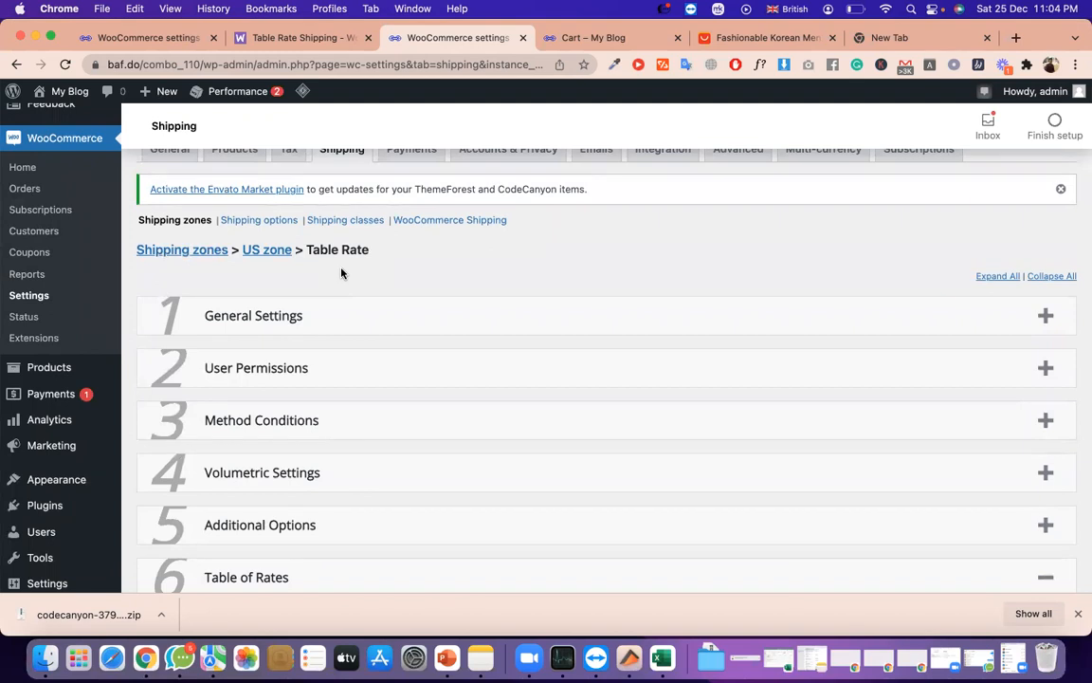
scroll(346, 277, "down", 5)
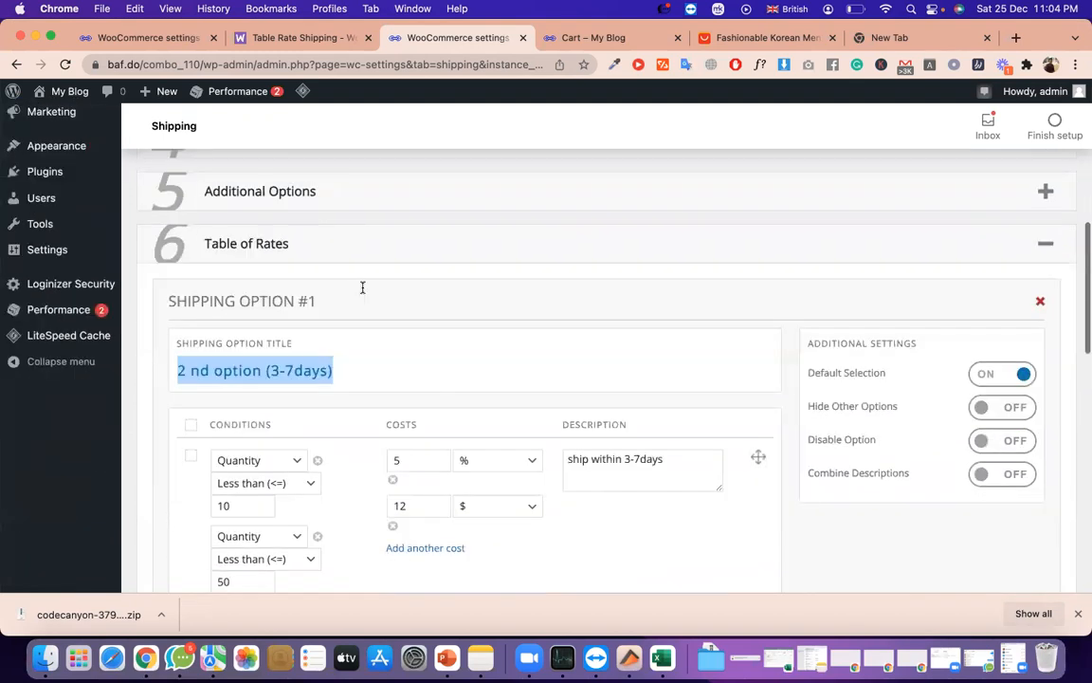
scroll(443, 398, "down", 2)
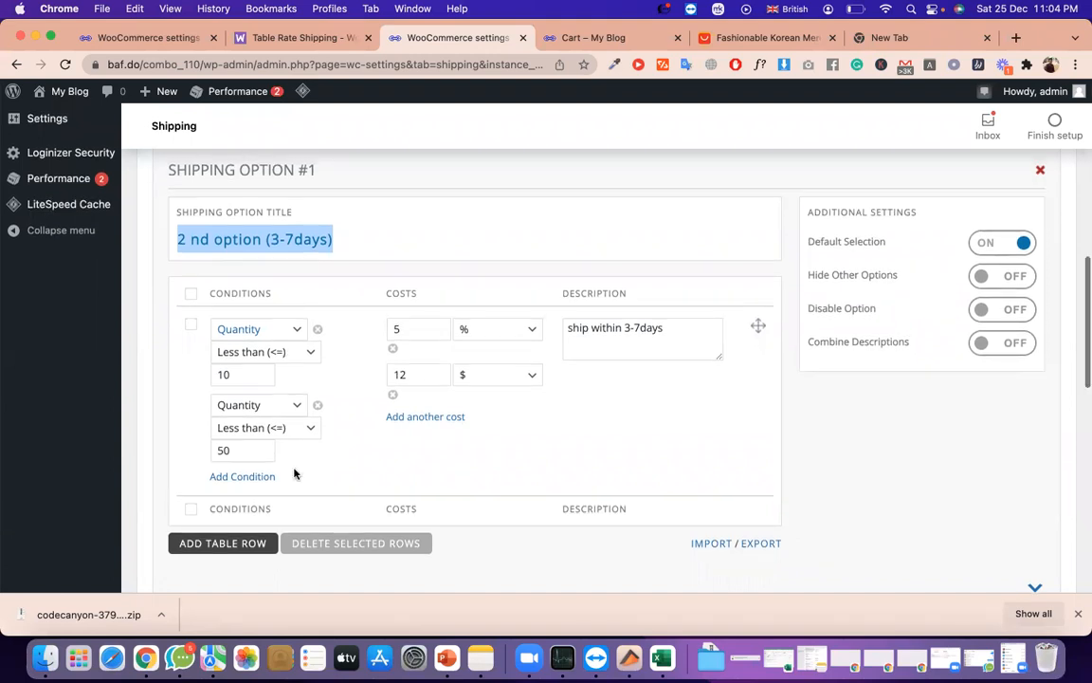
Add an empty table row to the conditions and costs of Shipping Option #1
left_click(224, 539)
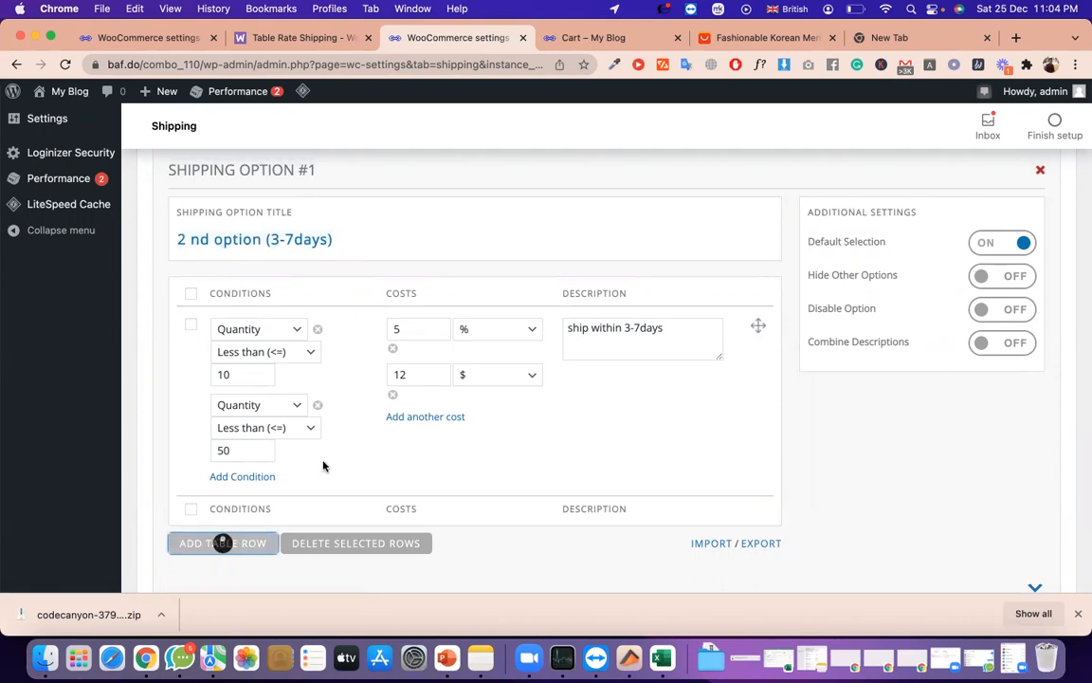
scroll(336, 486, "down", 2)
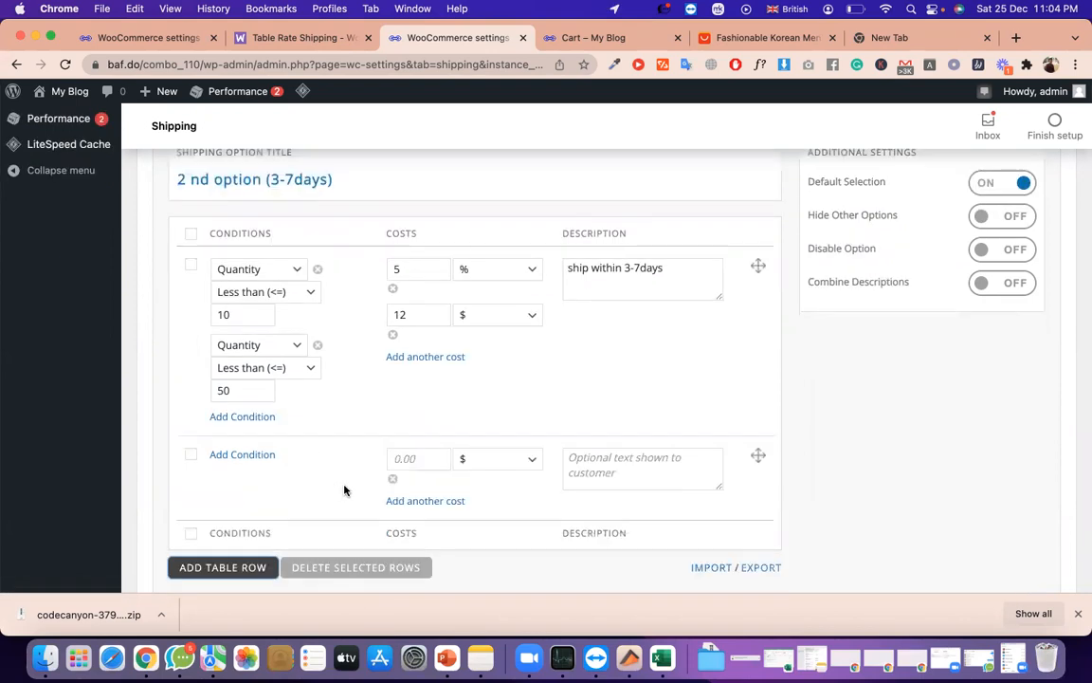
scroll(343, 490, "up", 15)
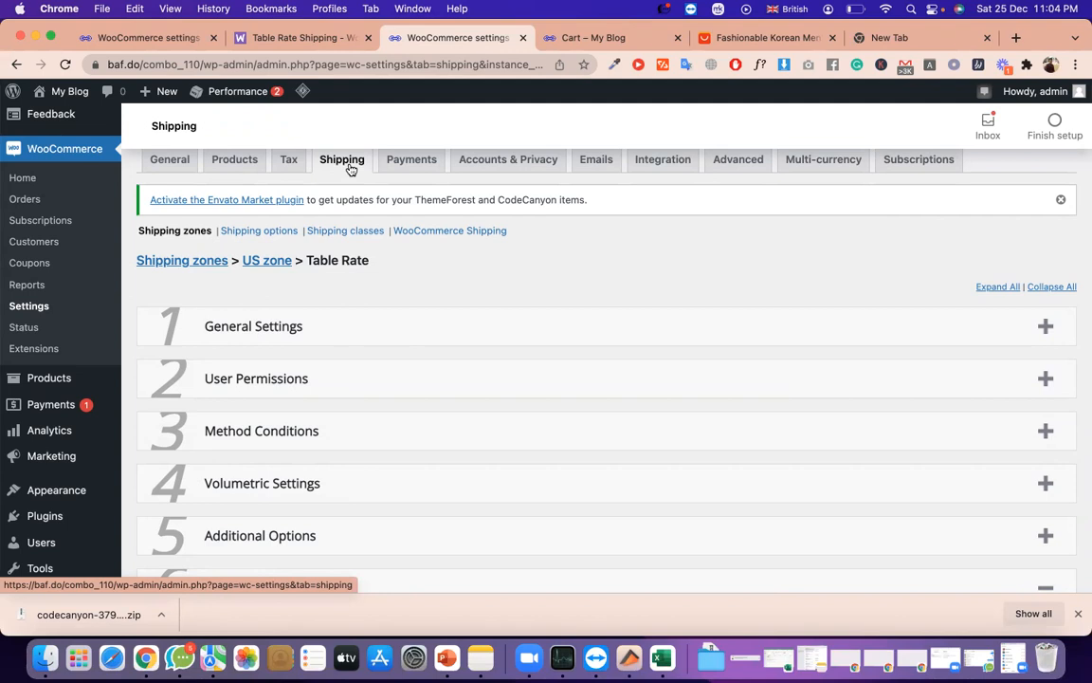
Switch to the empty browser tab and open a new note on notepad.pw
left_click(910, 38)
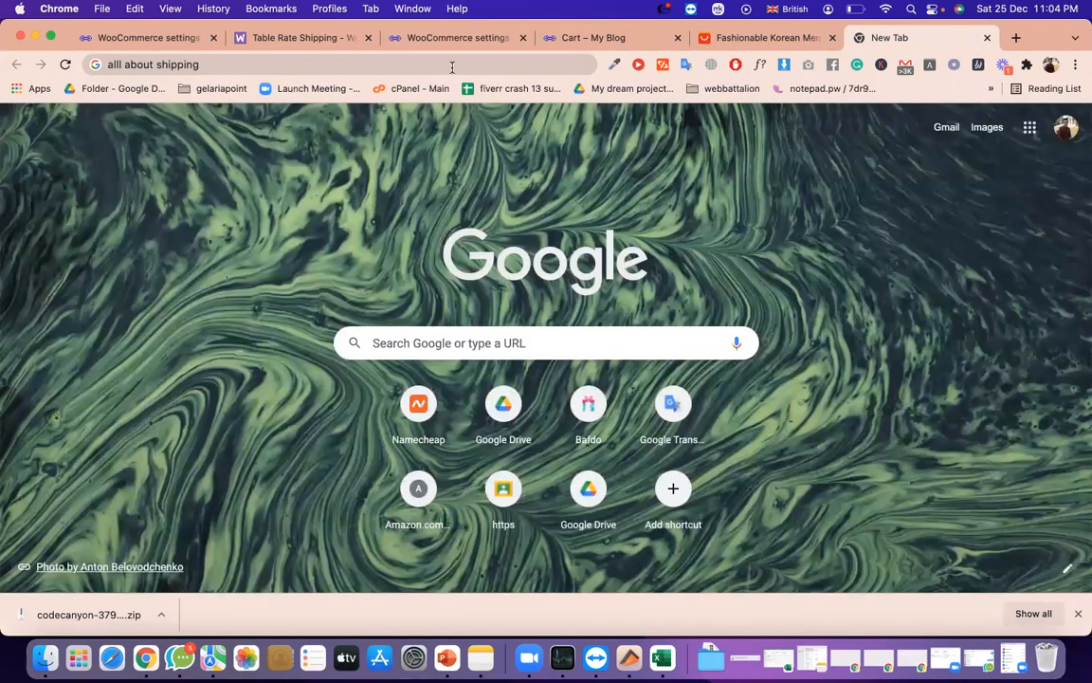
left_click(451, 64)
key("super+a")
key("BackSpace")
type("no")
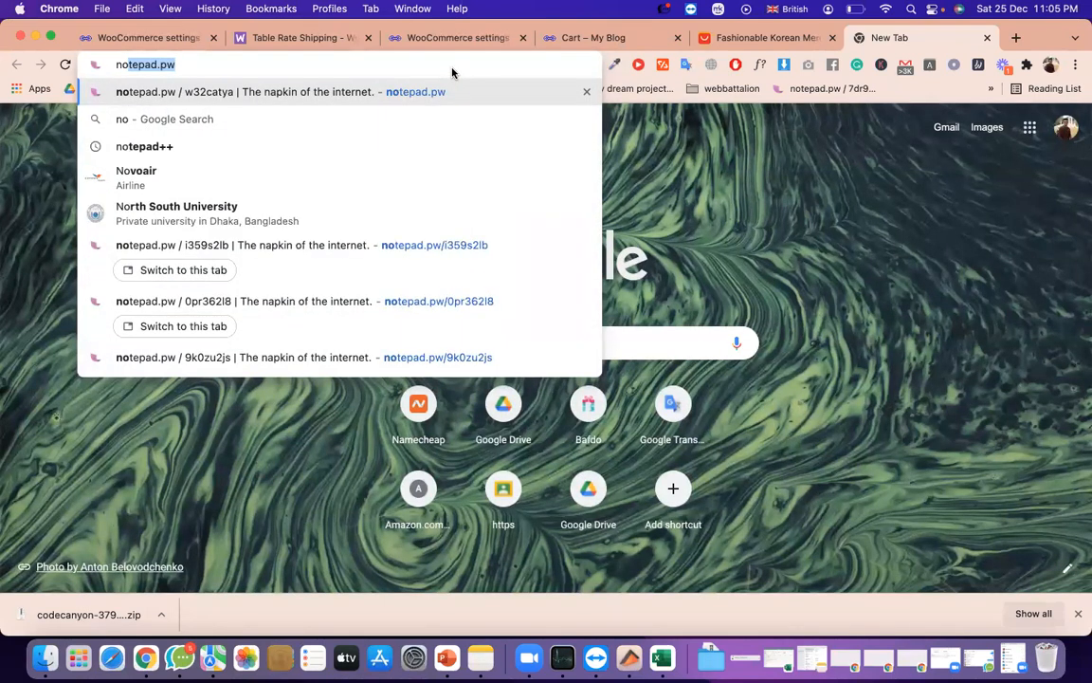
key("Return")
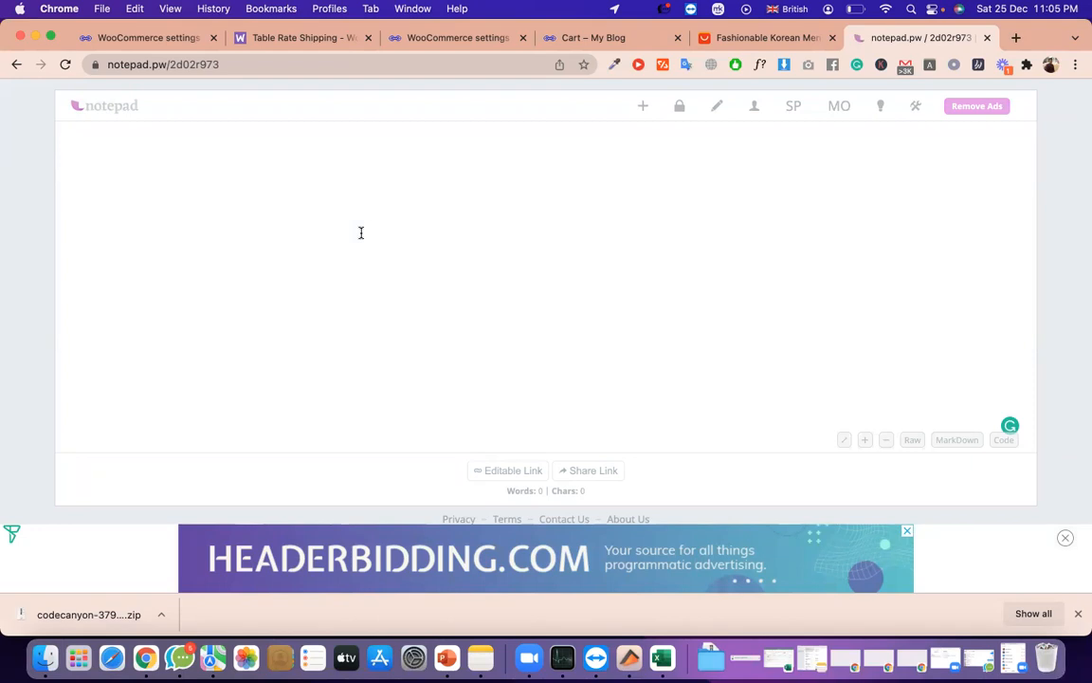
Write the two labels "inside dhaka:" and "outside dhaka:" on separate lines of the note, with a gap between them
type("dhaka")
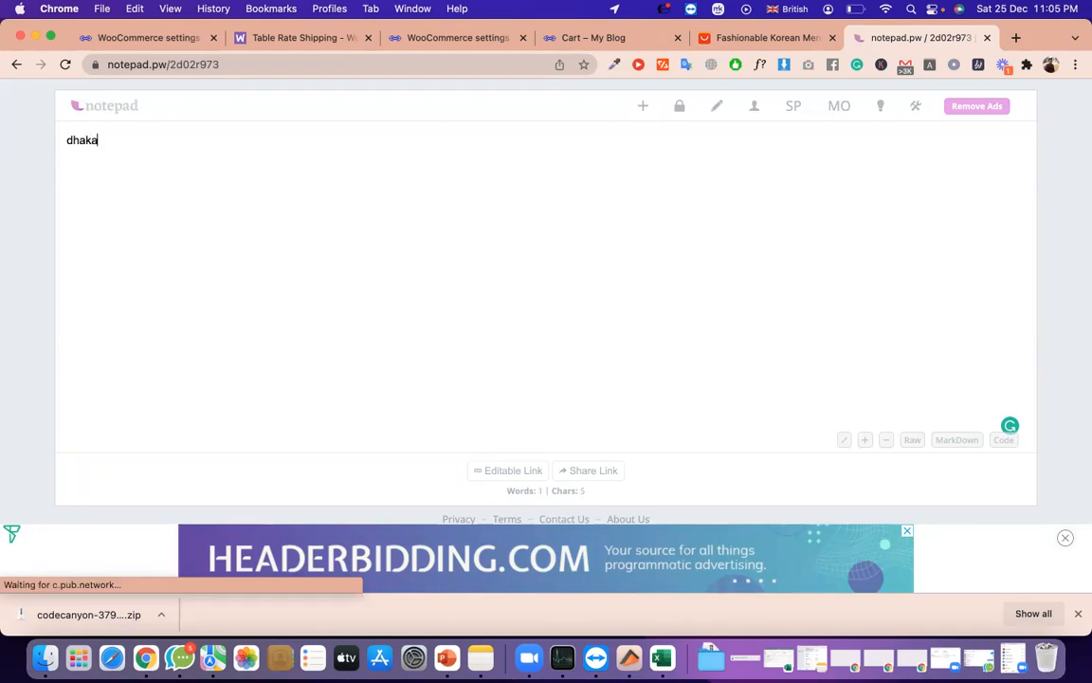
key("BackSpace")
key("BackSpace")
key("BackSpace")
key("BackSpace")
key("BackSpace")
key("BackSpace")
type("insc")
key("BackSpace")
type("ide dhaka")
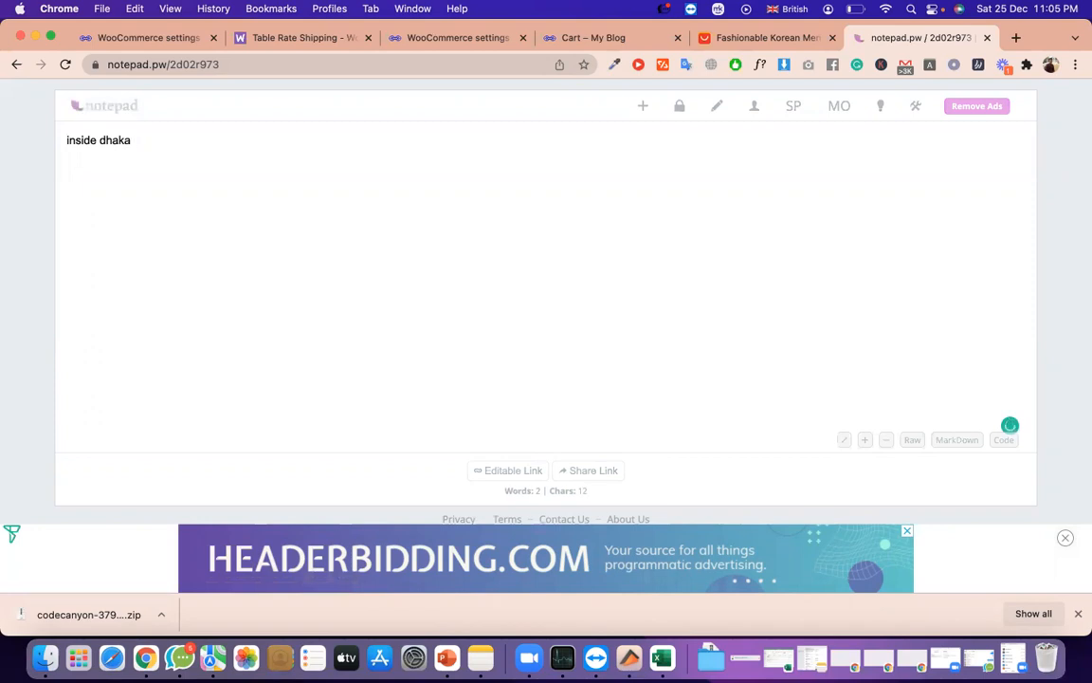
key("Return")
type("outside ")
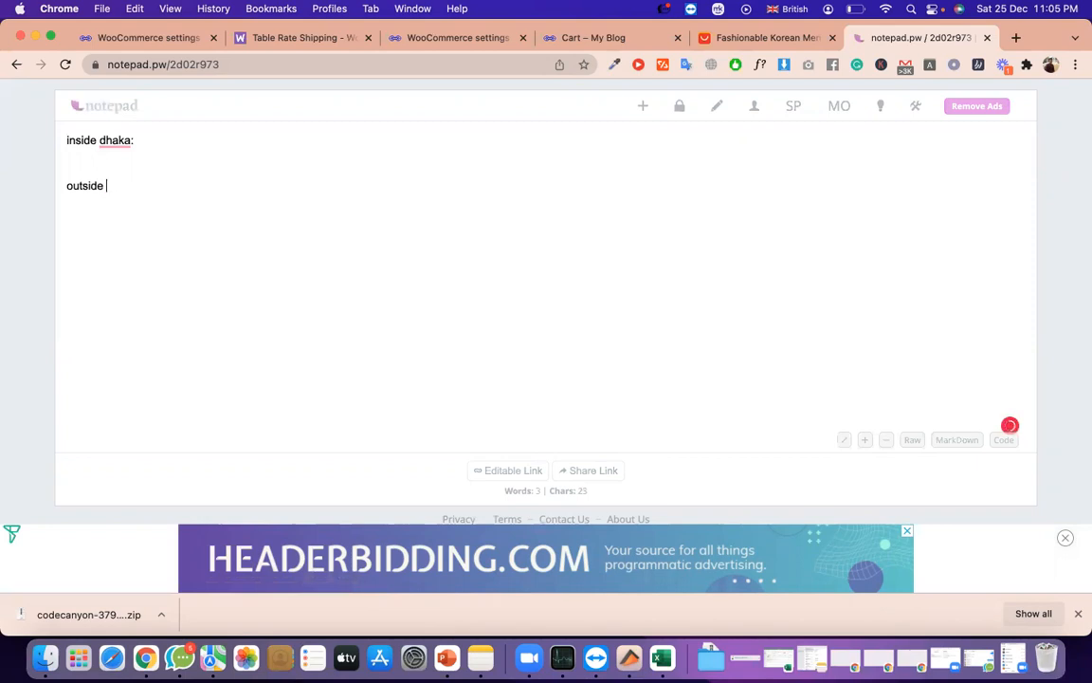
type("dhaka:")
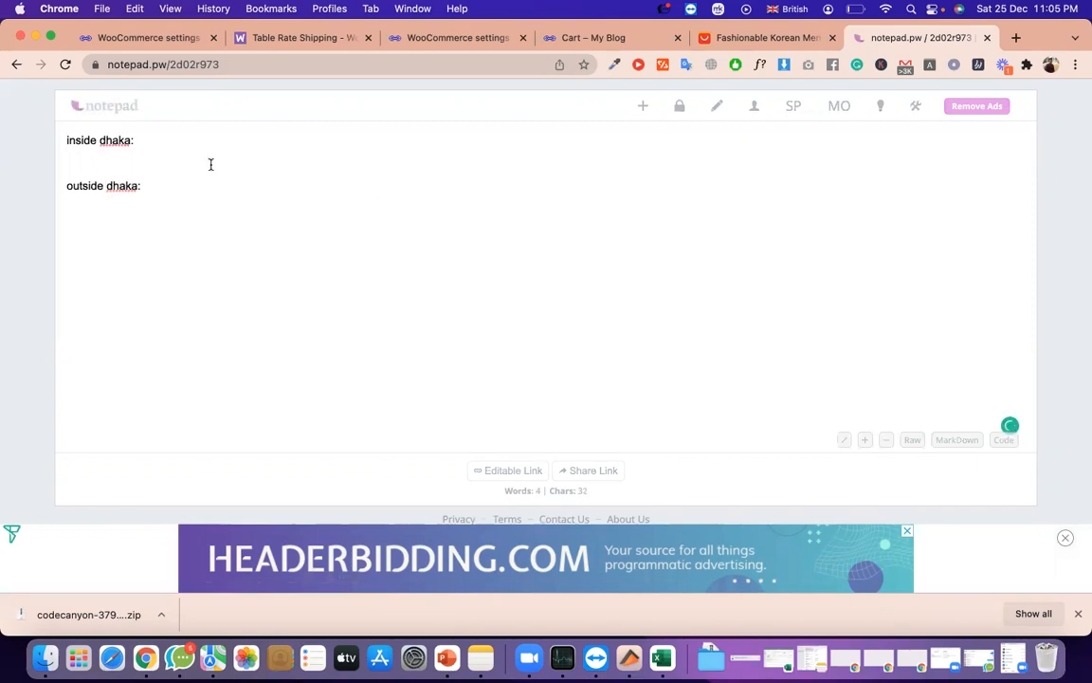
Enter the shipping charges in the note: 50 for inside dhaka and 100 for outside dhaka
left_click(175, 132)
type("50")
left_click(169, 189)
type("100")
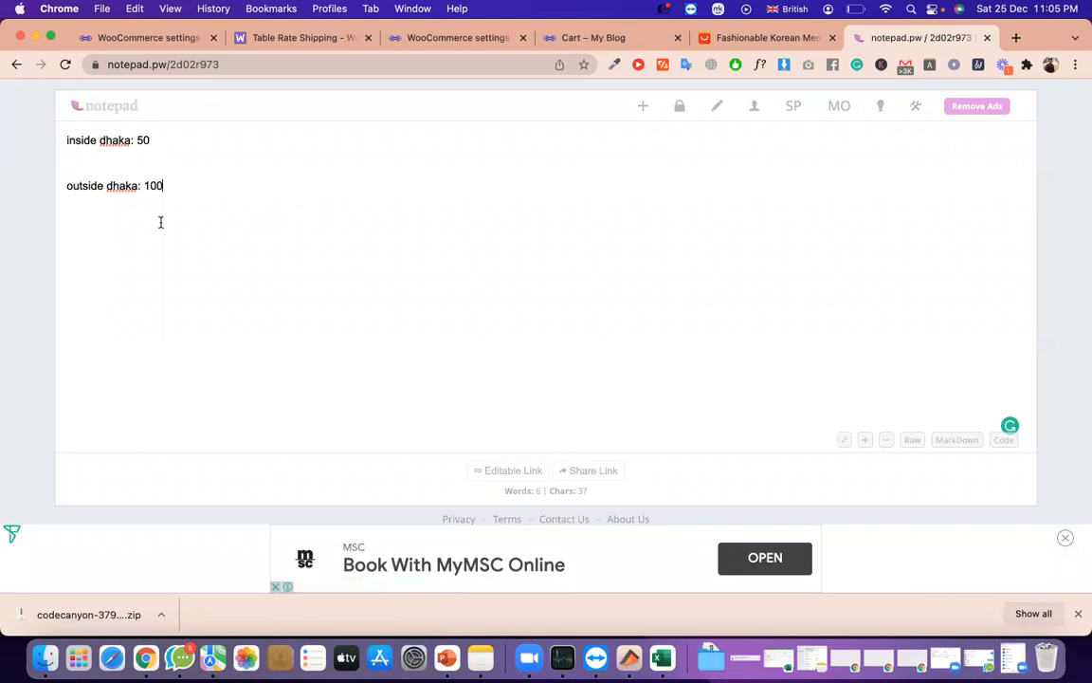
Add the label "international:" on a new line below the outside dhaka entry
double_click(154, 187)
left_click(183, 189)
key("Return")
key("Return")
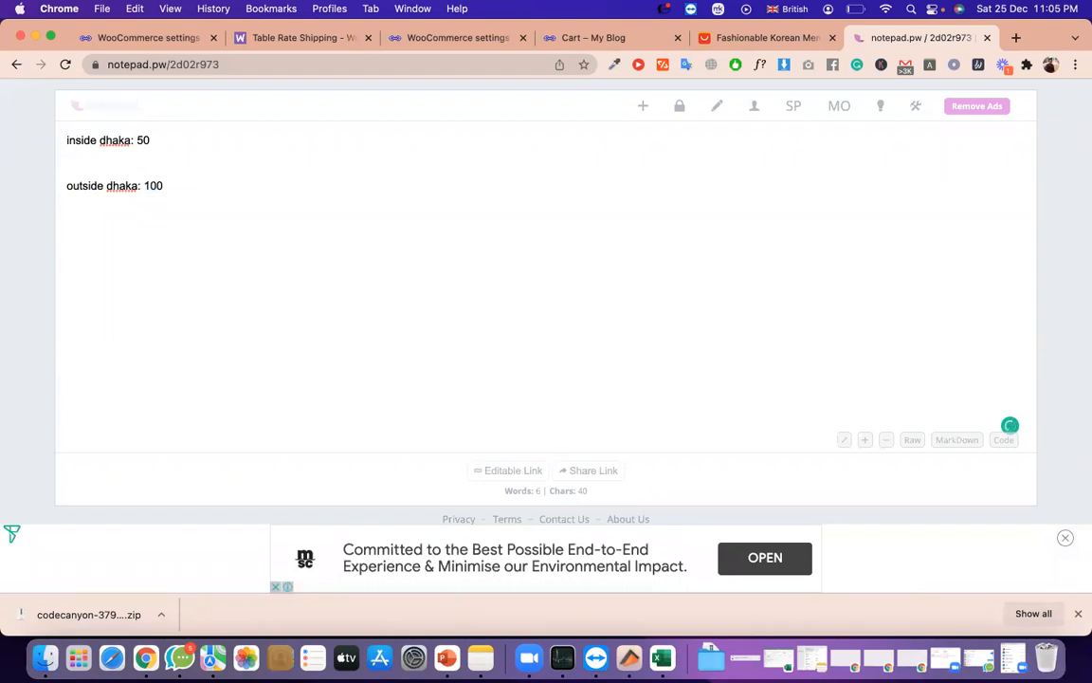
type("international:")
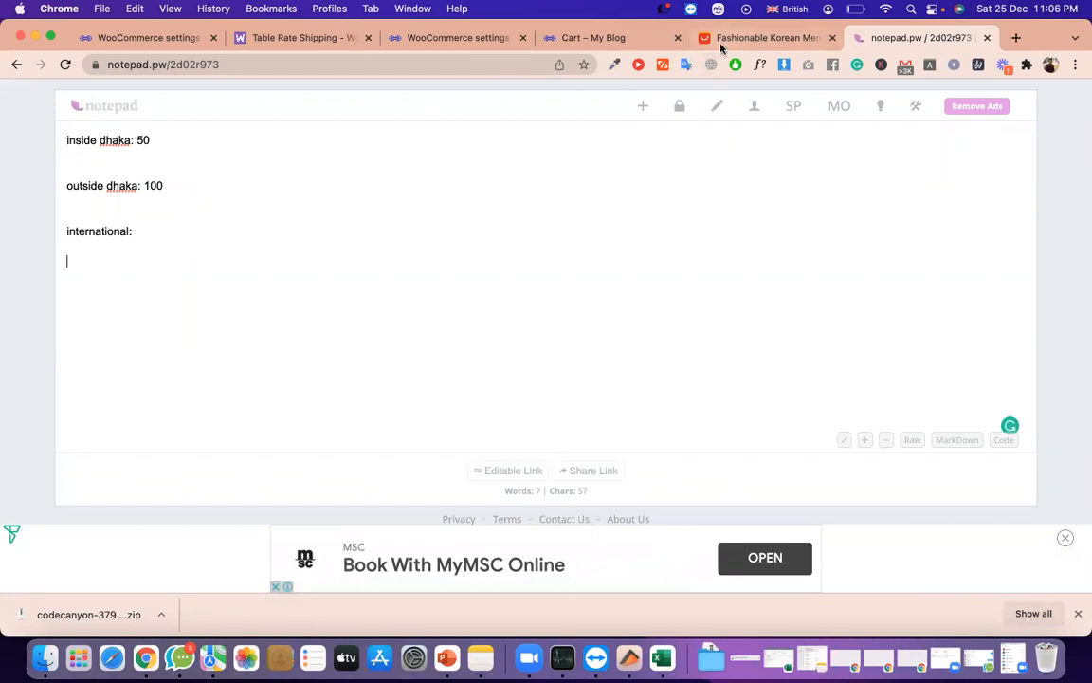
Switch to the AliExpress men's shoes listing, close its Shipping Method dialog, and examine the product details
left_click(720, 44)
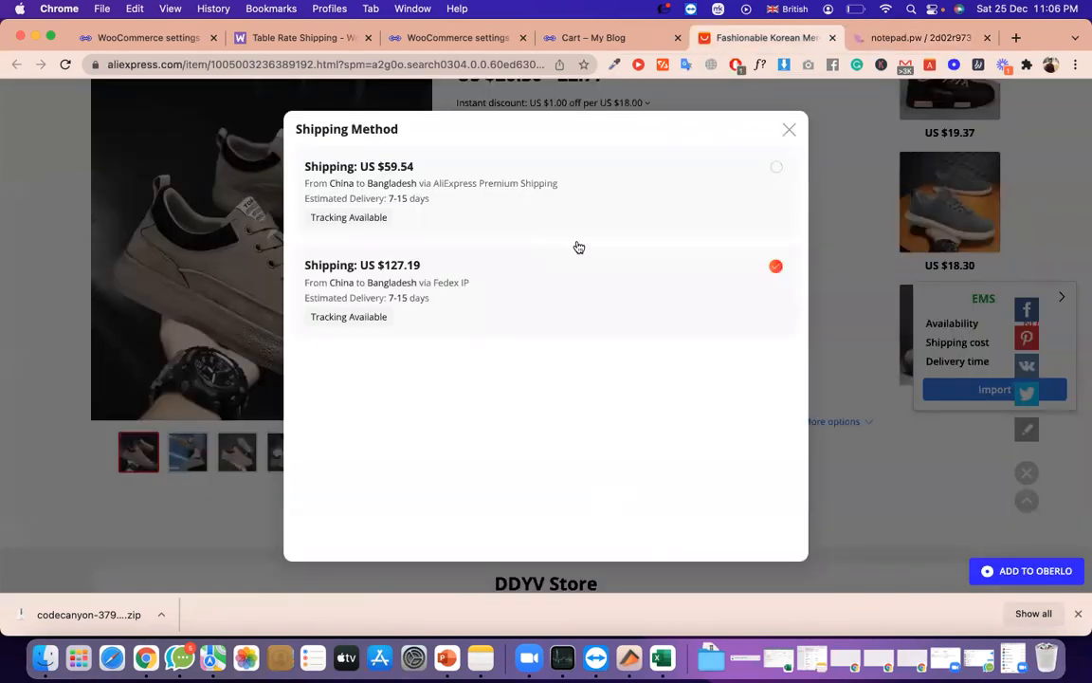
left_click(789, 133)
scroll(464, 498, "up", 5)
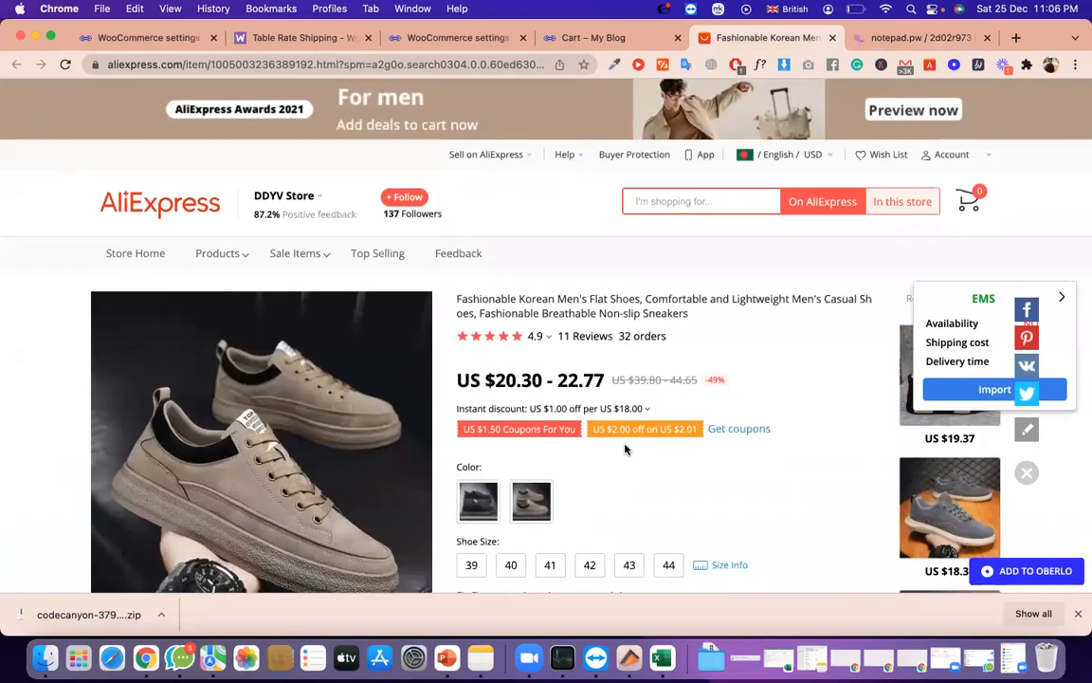
scroll(607, 443, "down", 2)
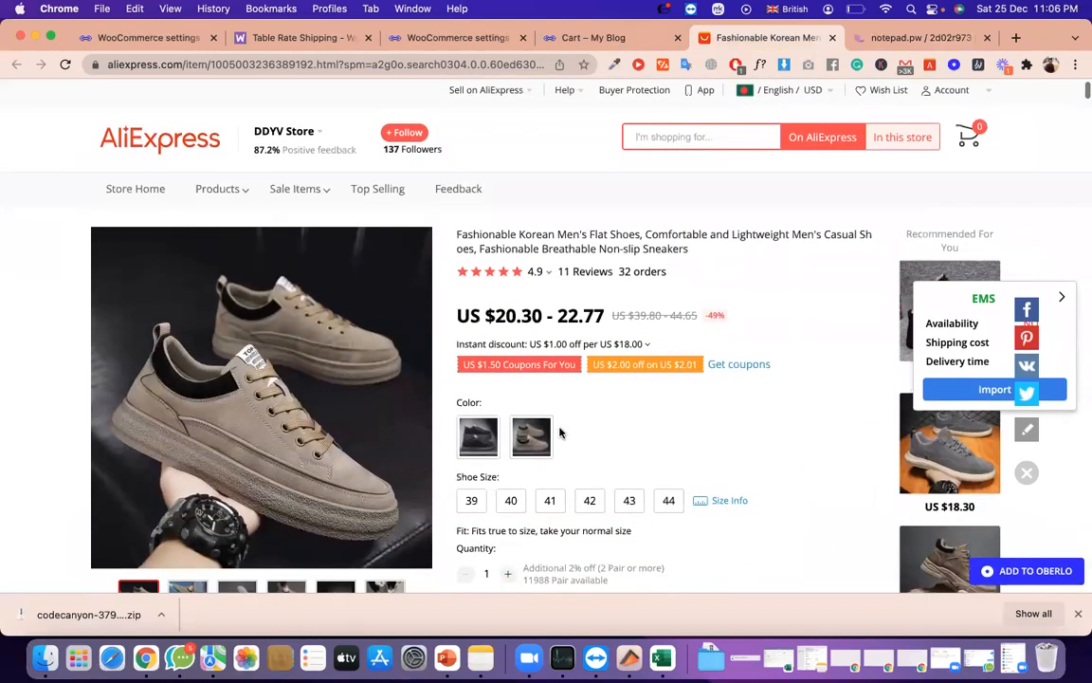
Check the shoes' price range and select AliExpress Premium Shipping as the shipping method to Bangladesh
double_click(517, 316)
double_click(577, 317)
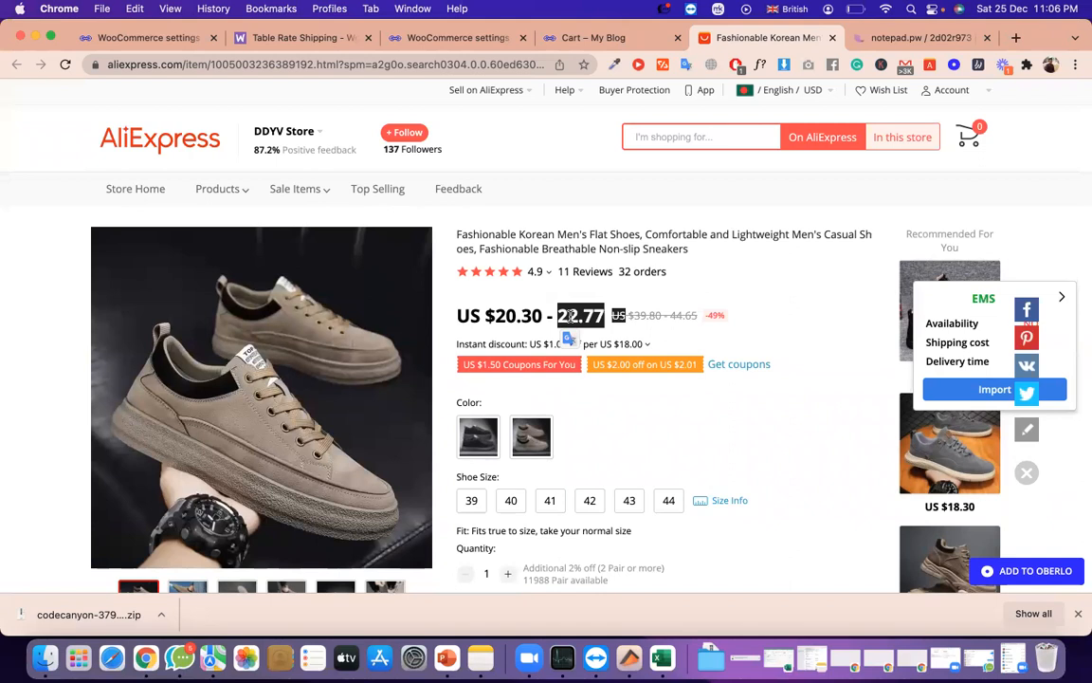
scroll(617, 432, "down", 5)
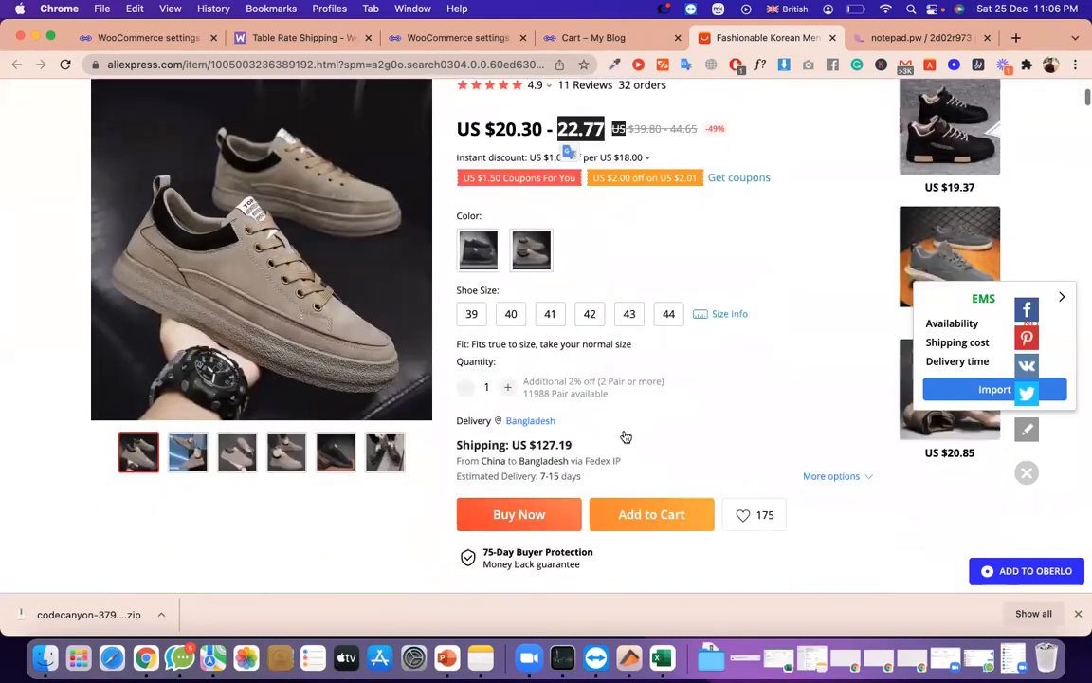
left_click(608, 429)
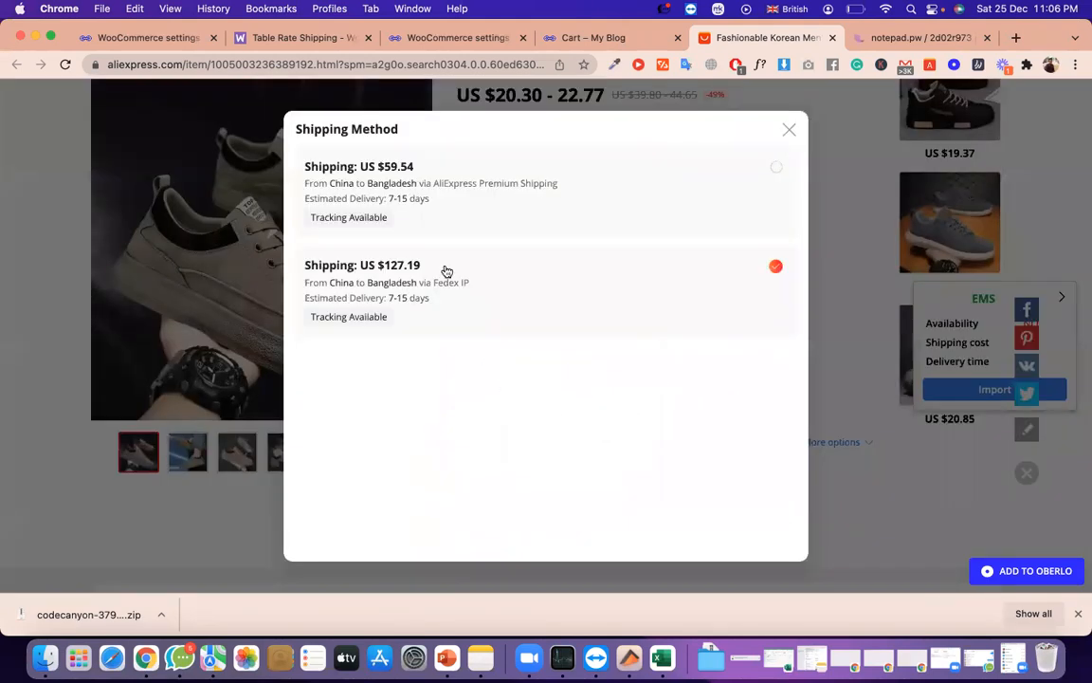
left_click(488, 200)
left_click(564, 422)
left_click(788, 130)
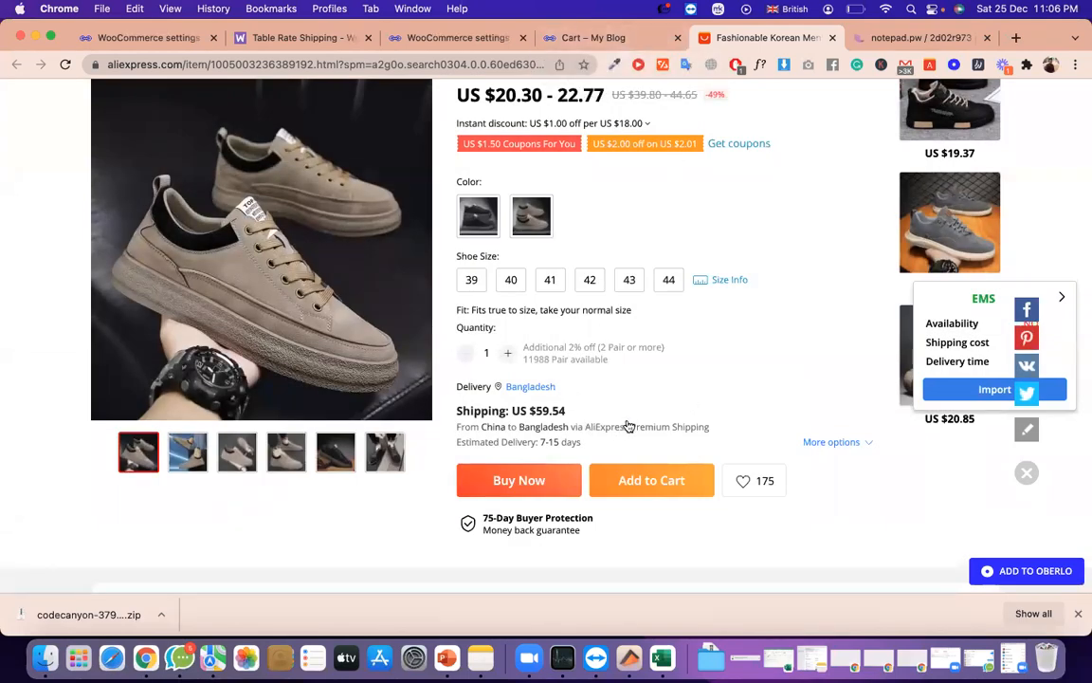
Review the shipping charge entries in the note and return to the AliExpress shoe listing
left_click(877, 40)
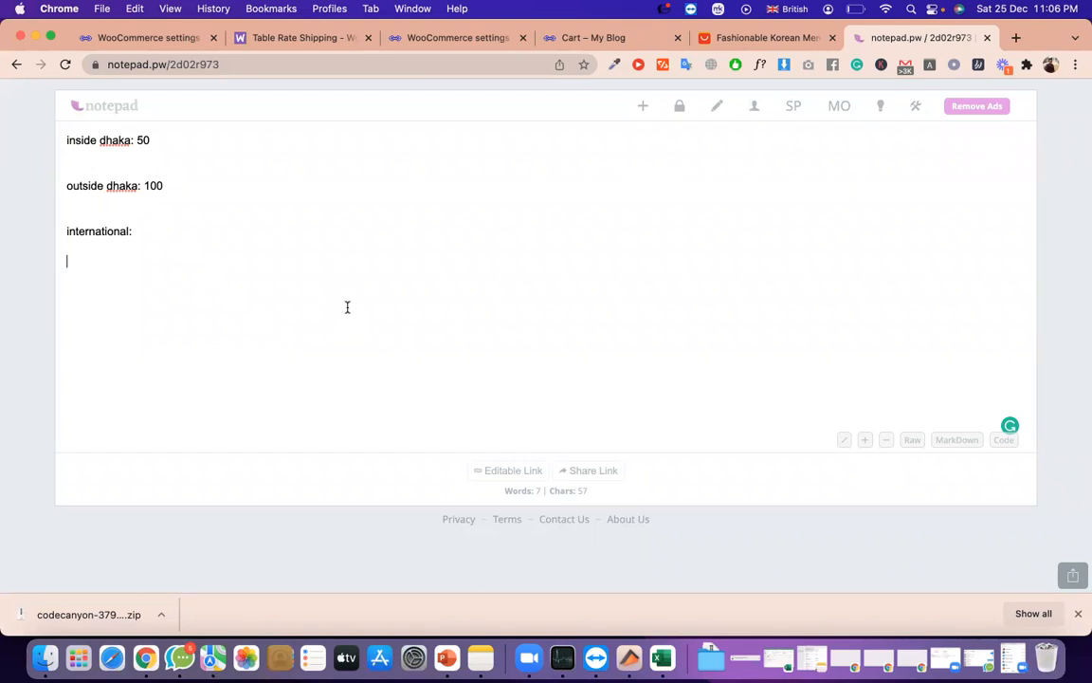
left_click(740, 45)
scroll(537, 451, "up", 3)
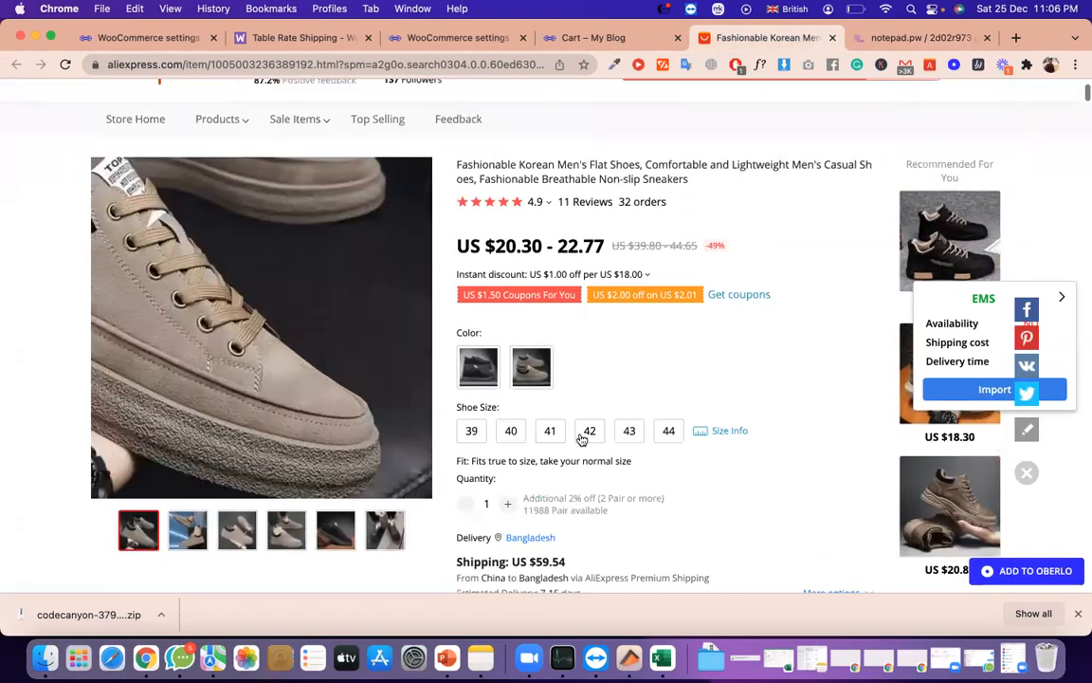
left_click(543, 368)
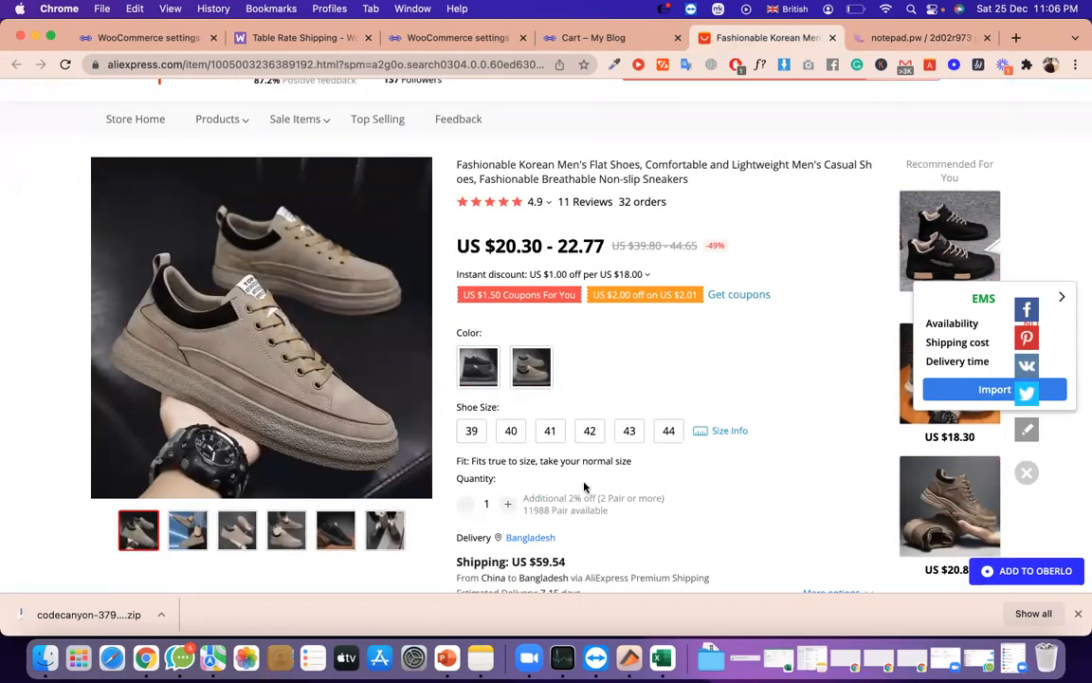
Change the shoe listing's delivery country to United States
scroll(527, 440, "down", 2)
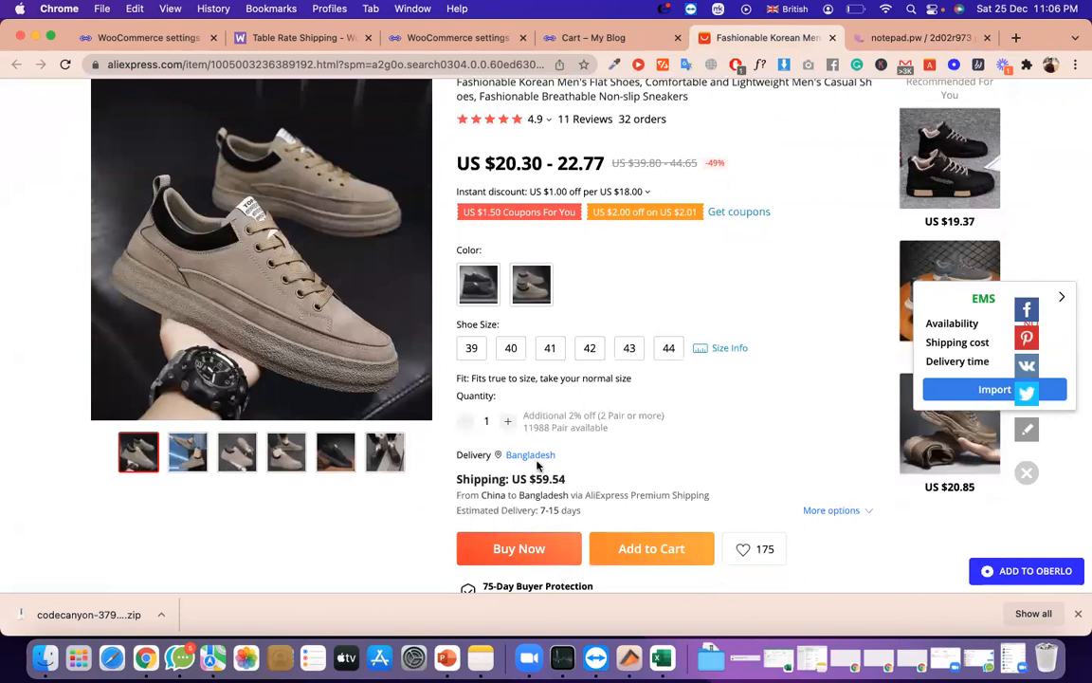
left_click(530, 456)
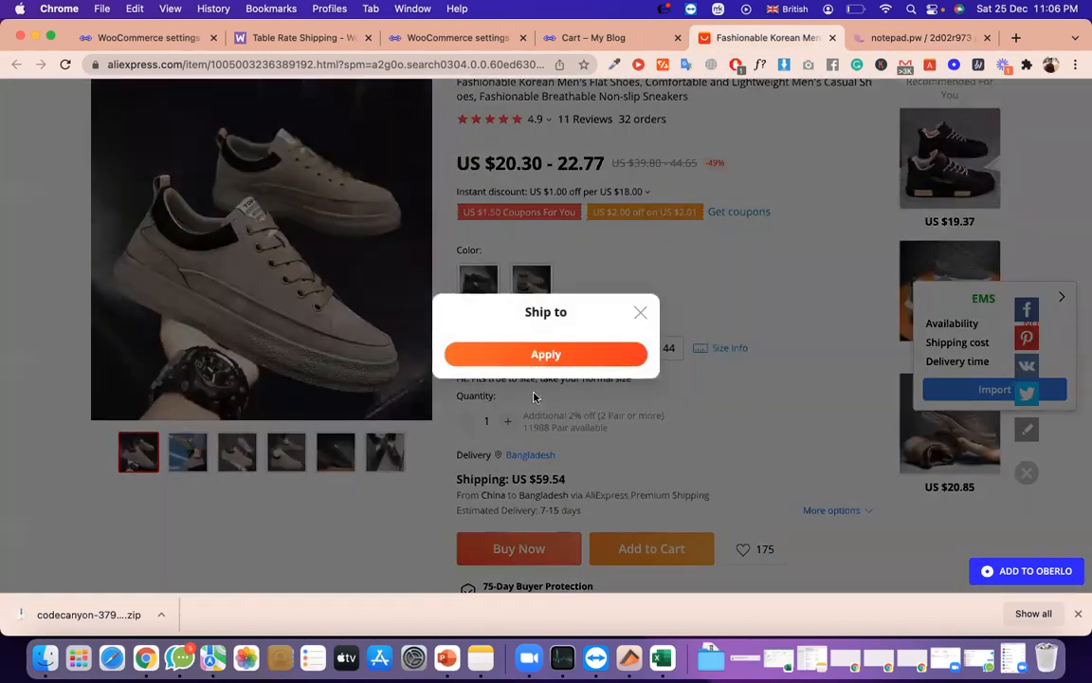
left_click(545, 338)
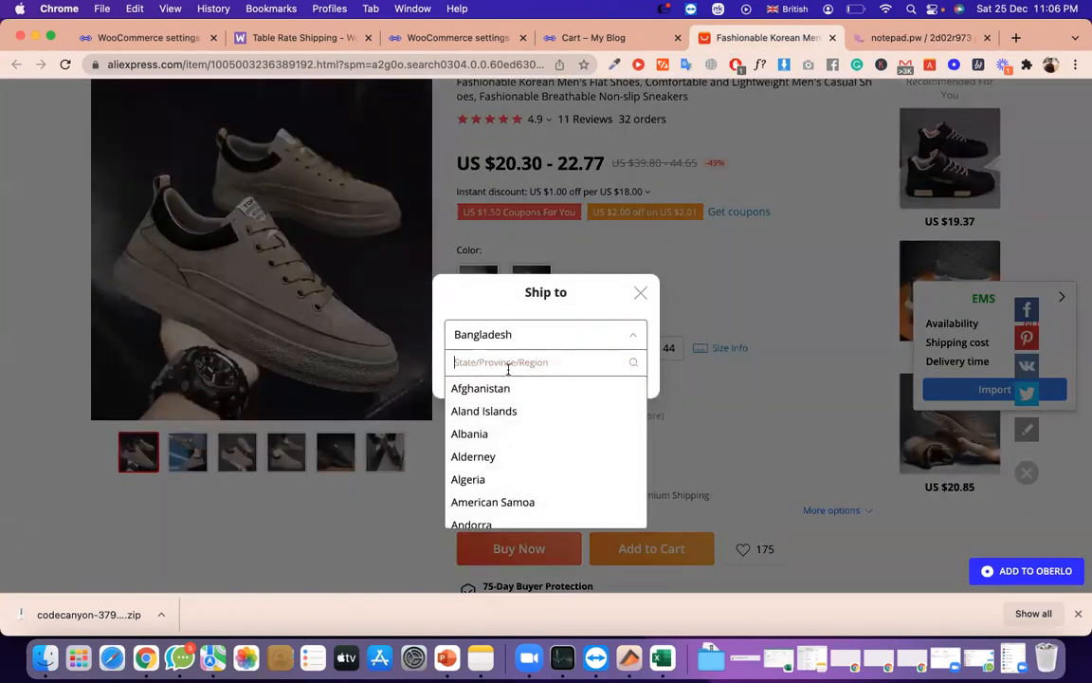
type("unit")
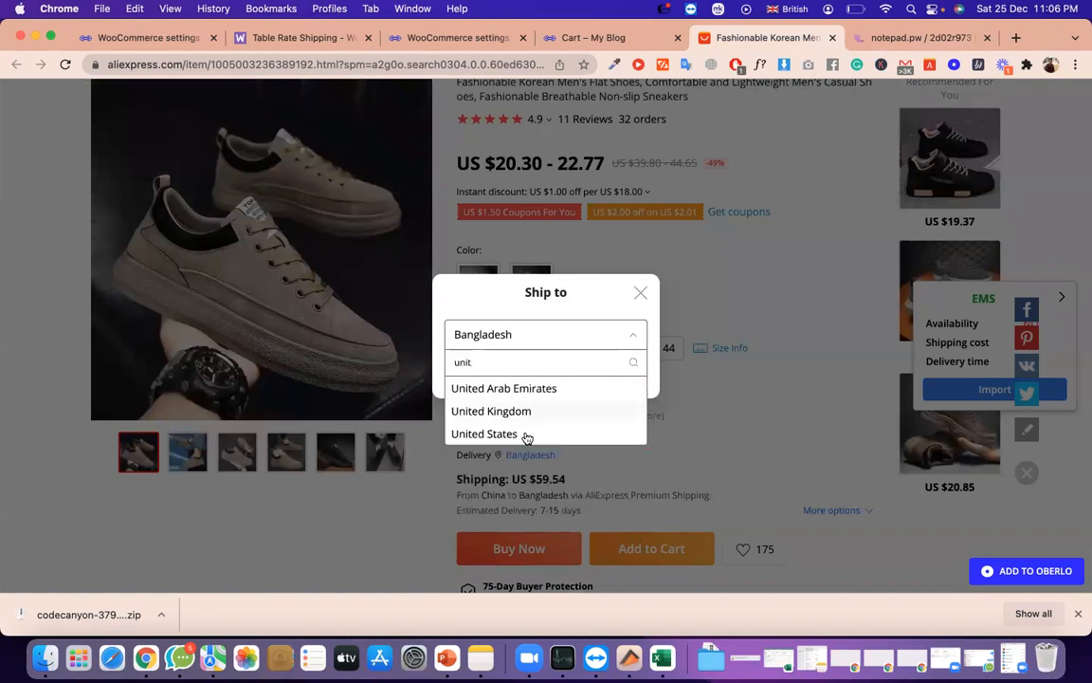
left_click(524, 434)
left_click(554, 382)
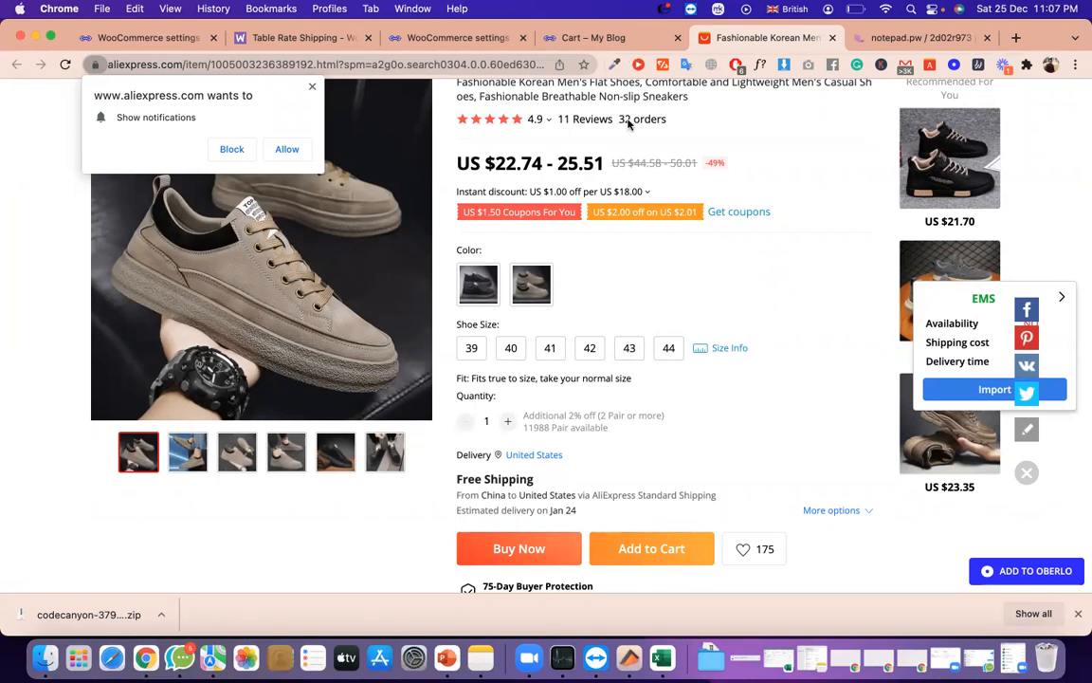
Change the shoe listing's delivery country to Canada
scroll(501, 140, "up", 2)
triple_click(503, 140)
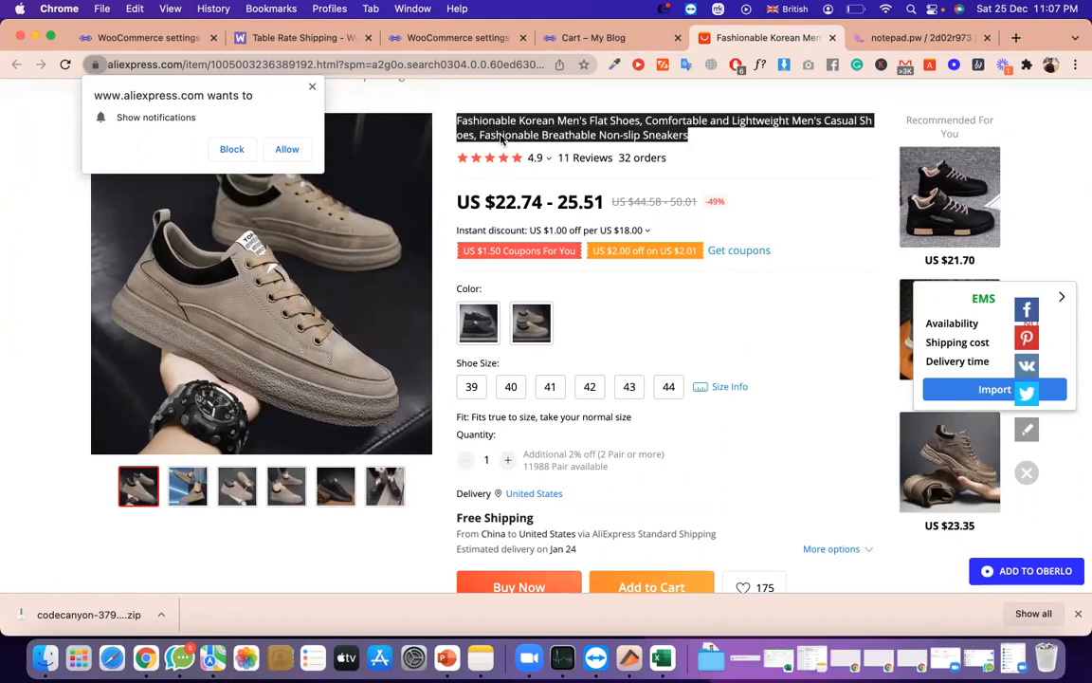
left_click(542, 493)
left_click(529, 337)
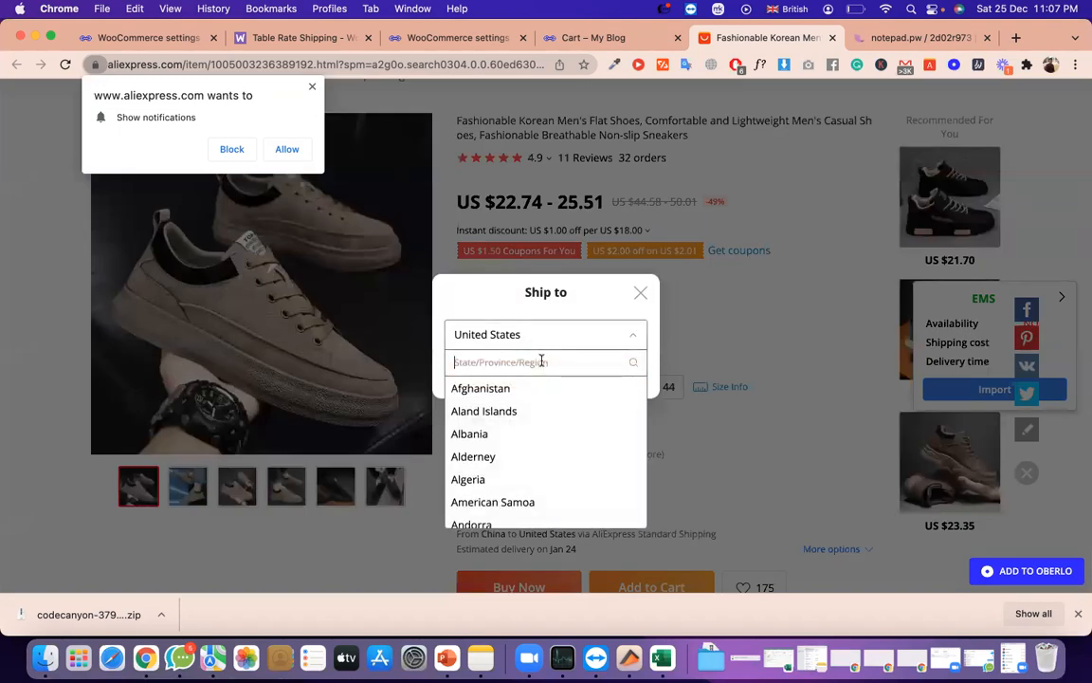
type("cand")
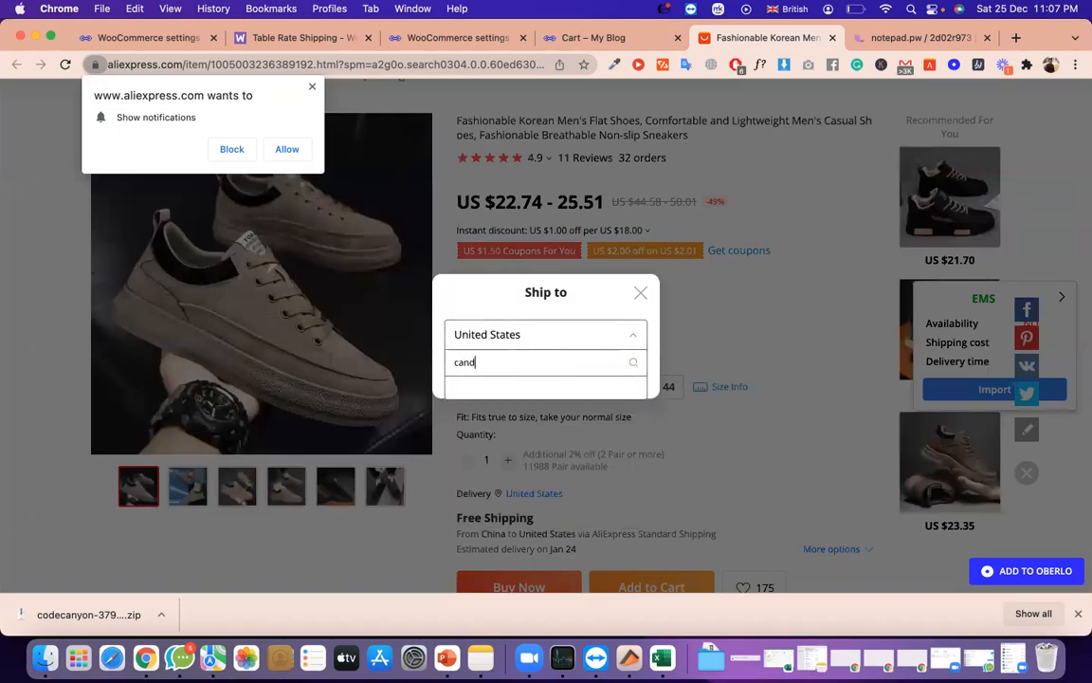
key("BackSpace")
type("a")
left_click(485, 387)
left_click(524, 379)
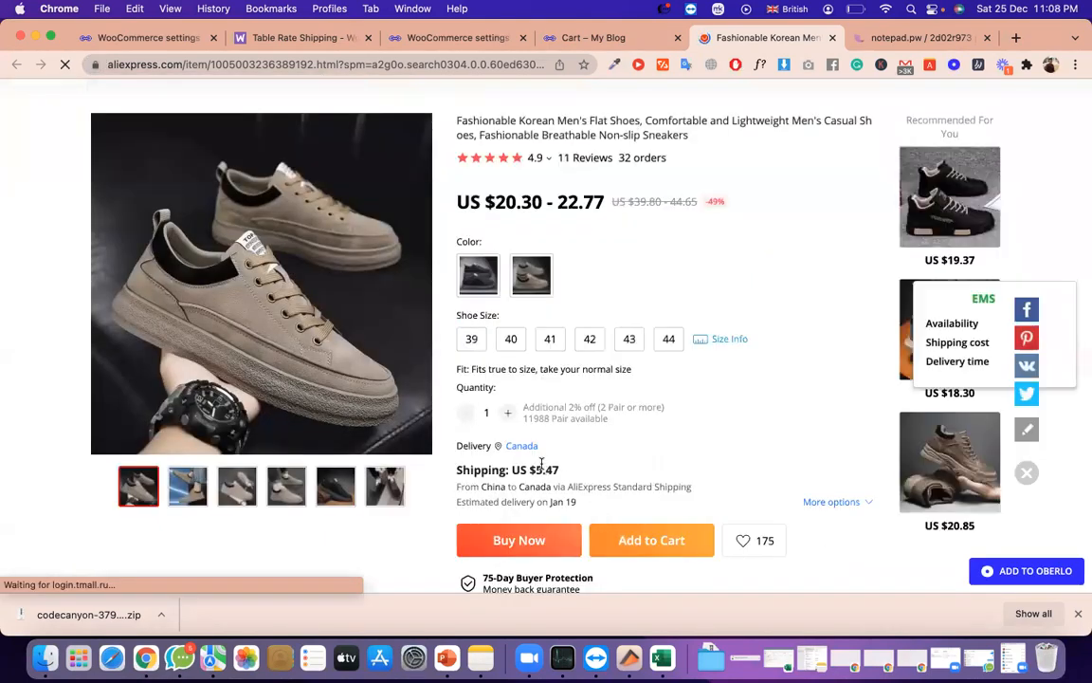
Examine the shoes' price, shipping cost and available shipping methods for delivery to Canada
scroll(543, 541, "down", 1)
left_click(543, 542)
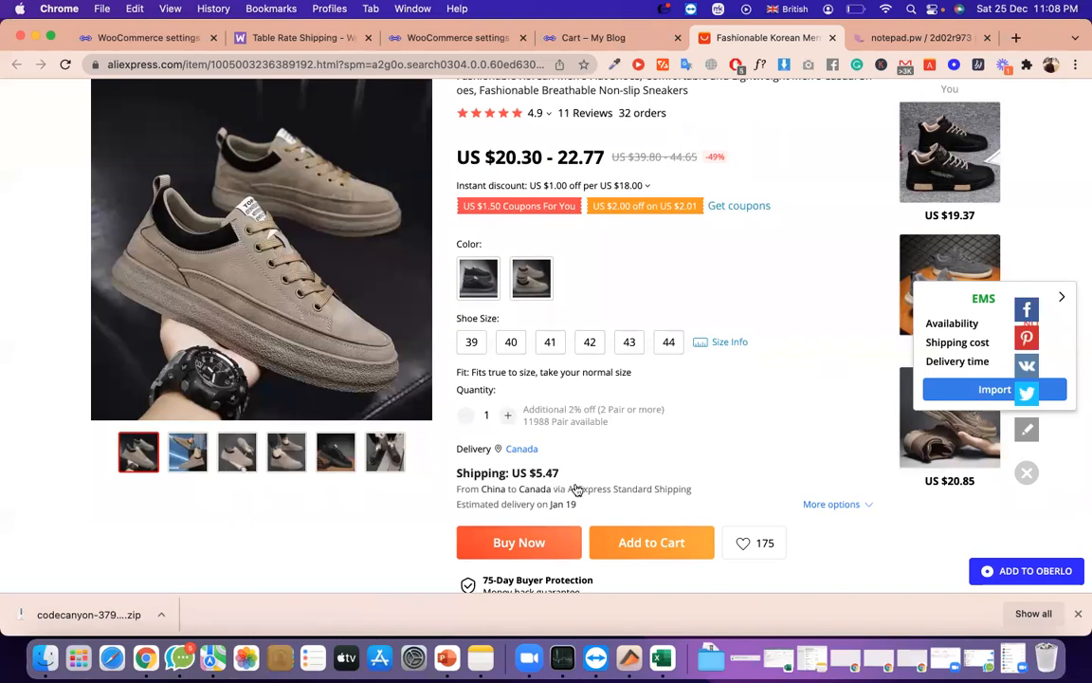
scroll(599, 473, "down", 2)
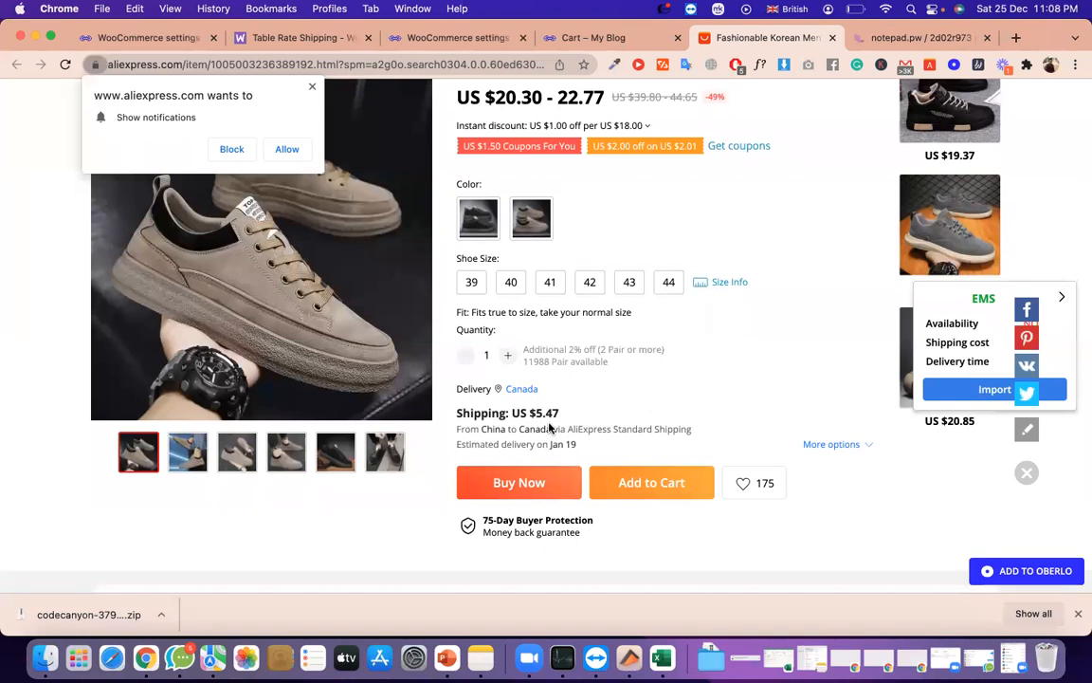
scroll(551, 429, "up", 2)
double_click(568, 190)
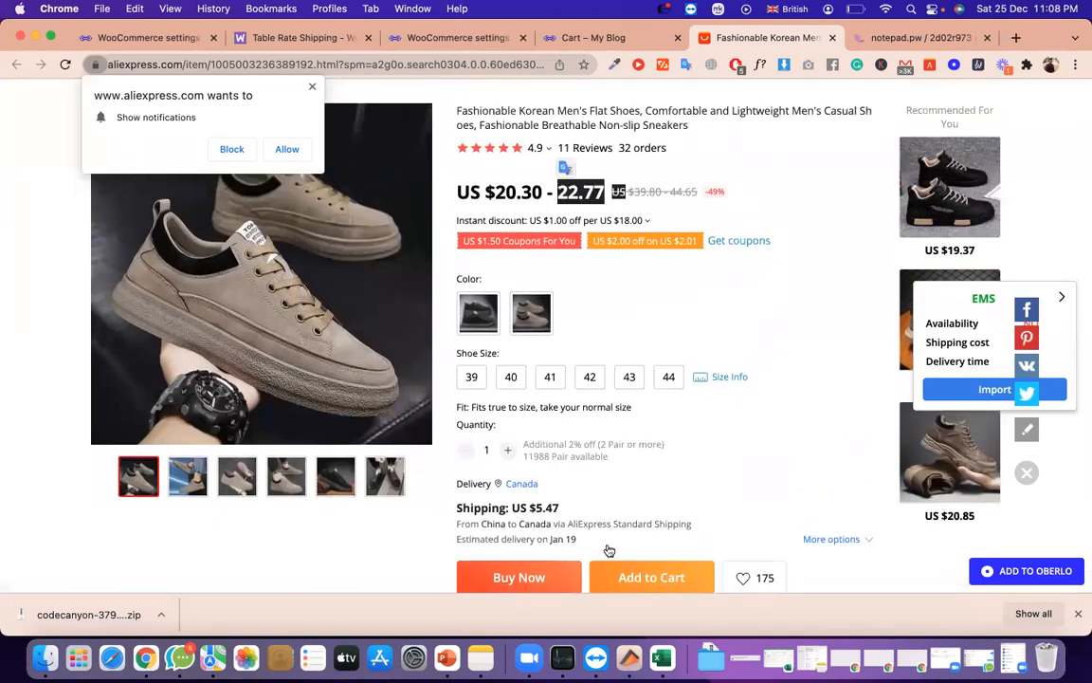
left_click_drag(569, 510, 536, 511)
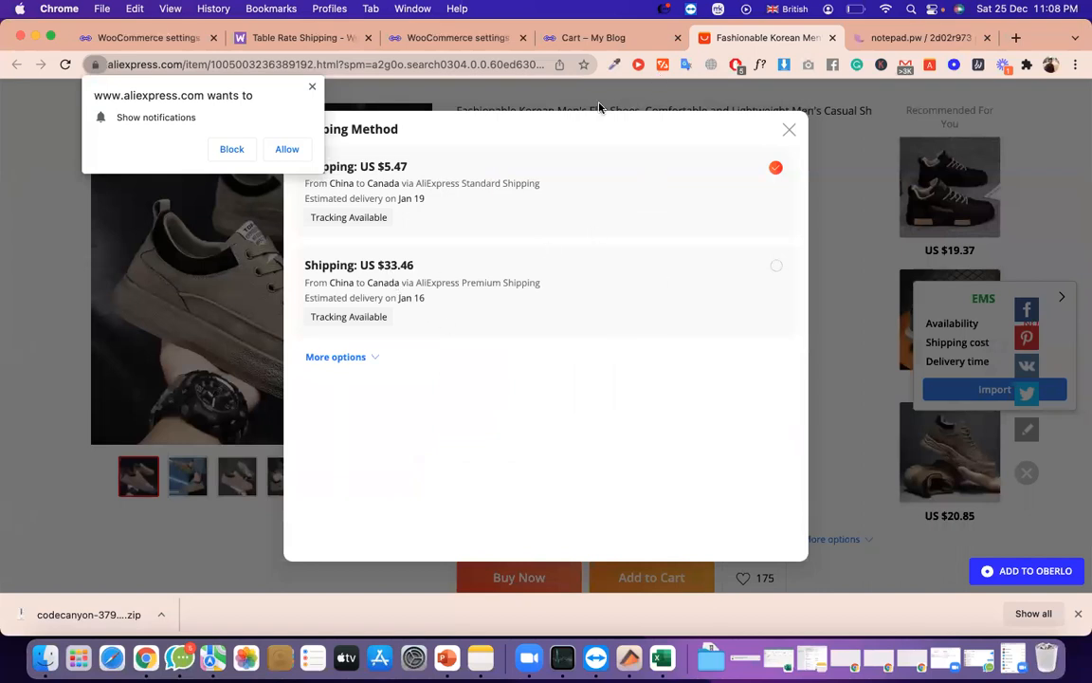
left_click(788, 129)
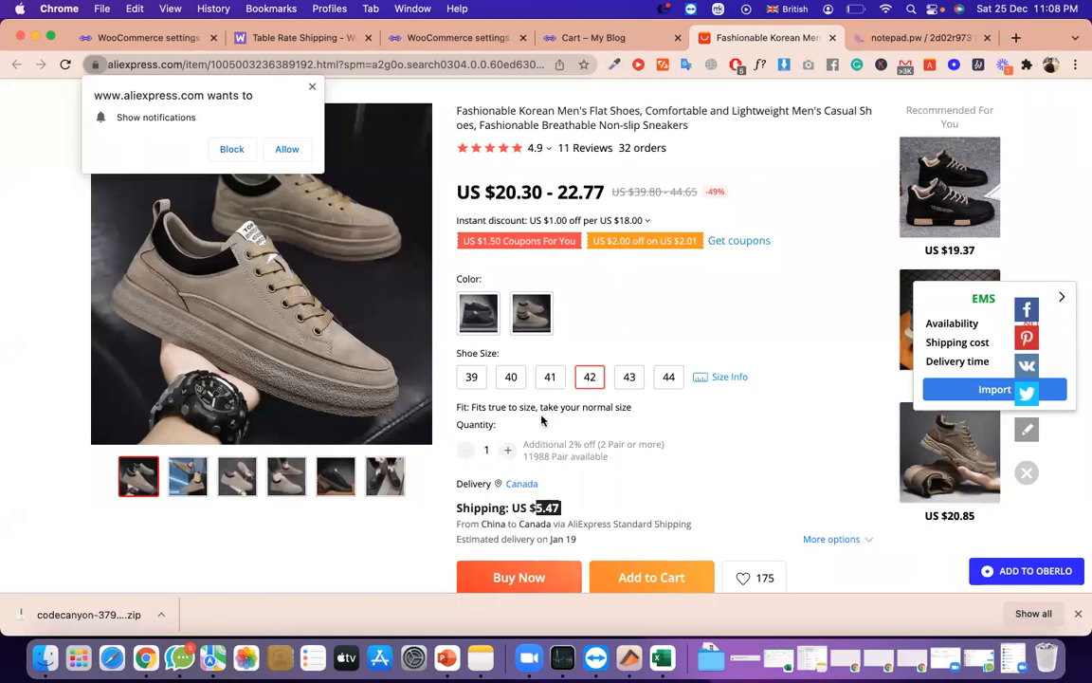
Switch the quantity between 3 and 2 to compare the shipping costs to Canada, leaving it at 3
left_click(508, 450)
left_click(508, 451)
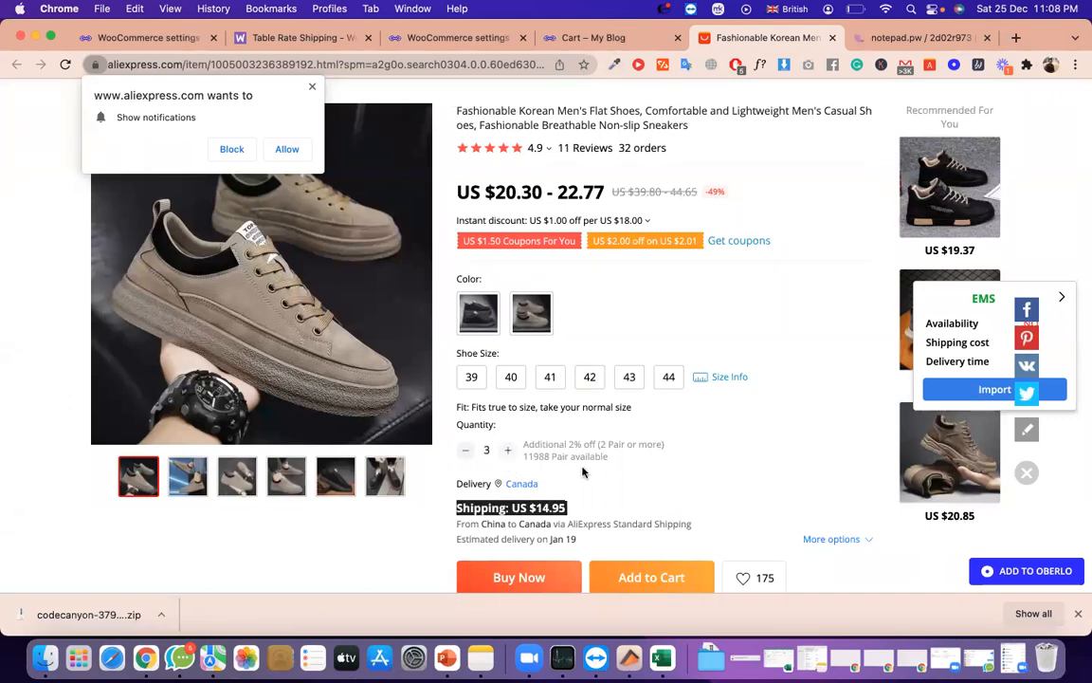
left_click(461, 453)
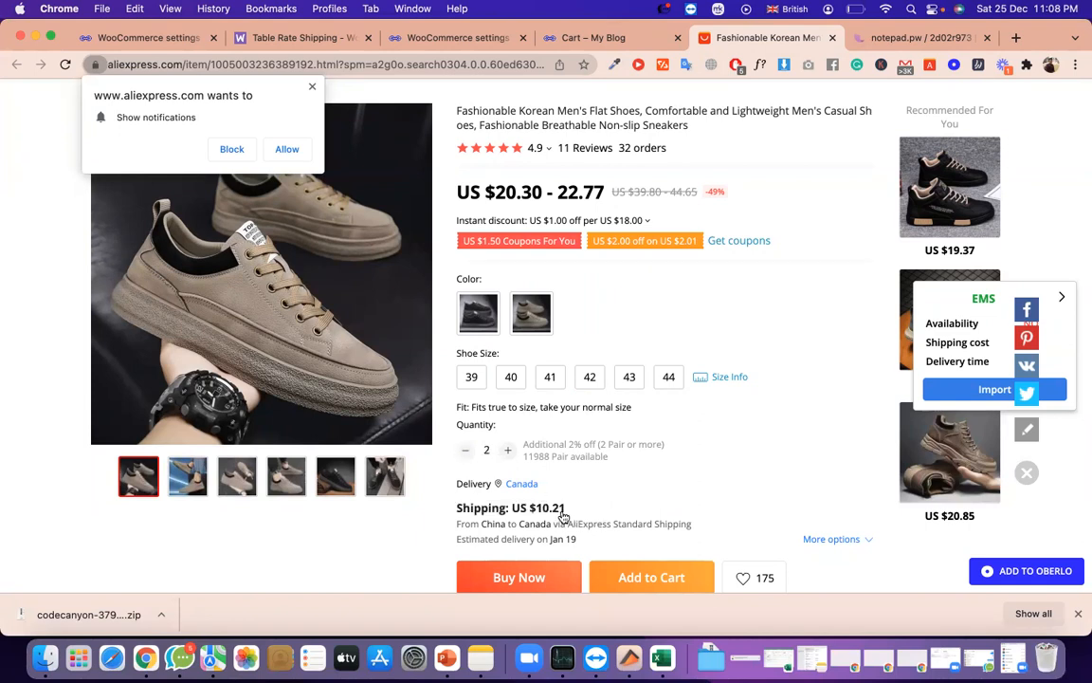
left_click(533, 509)
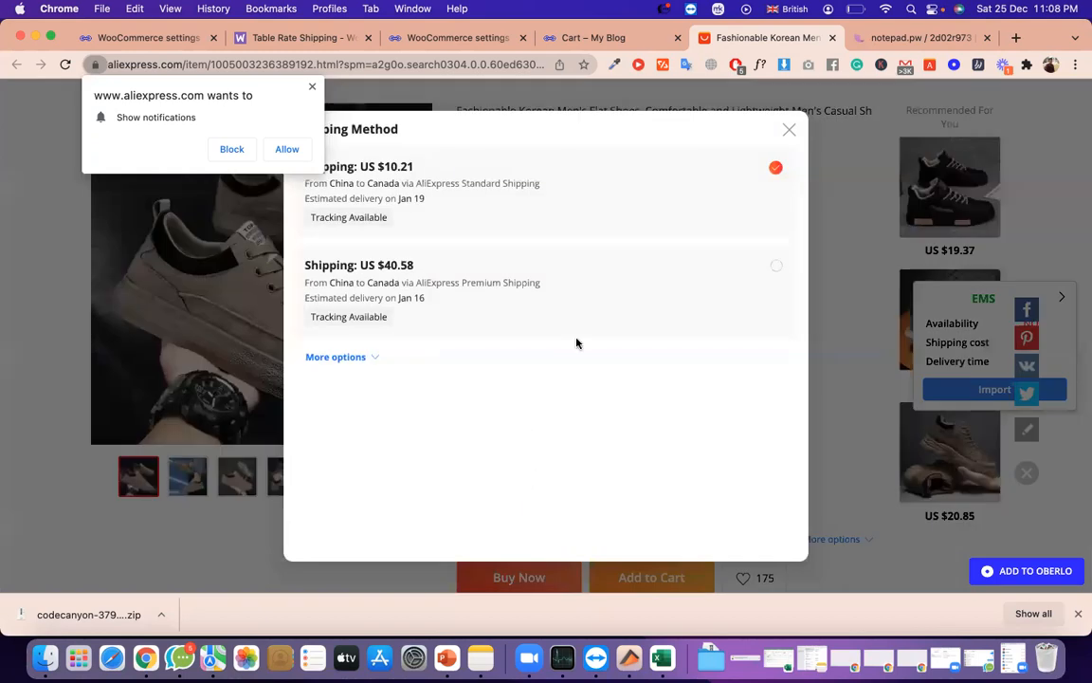
left_click(789, 130)
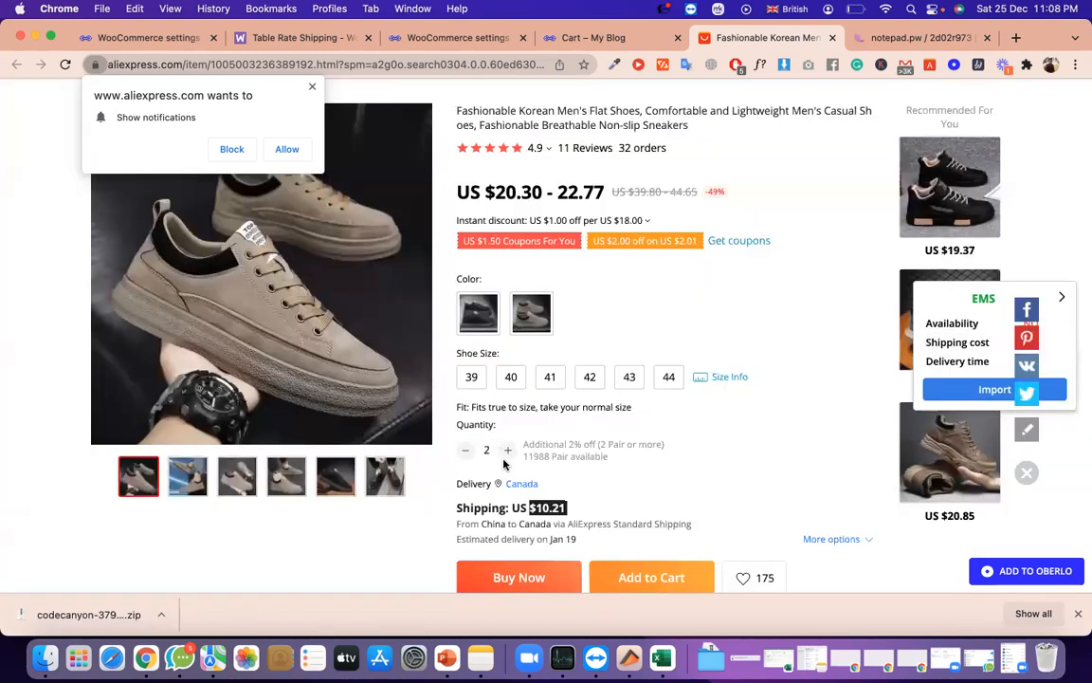
left_click(507, 450)
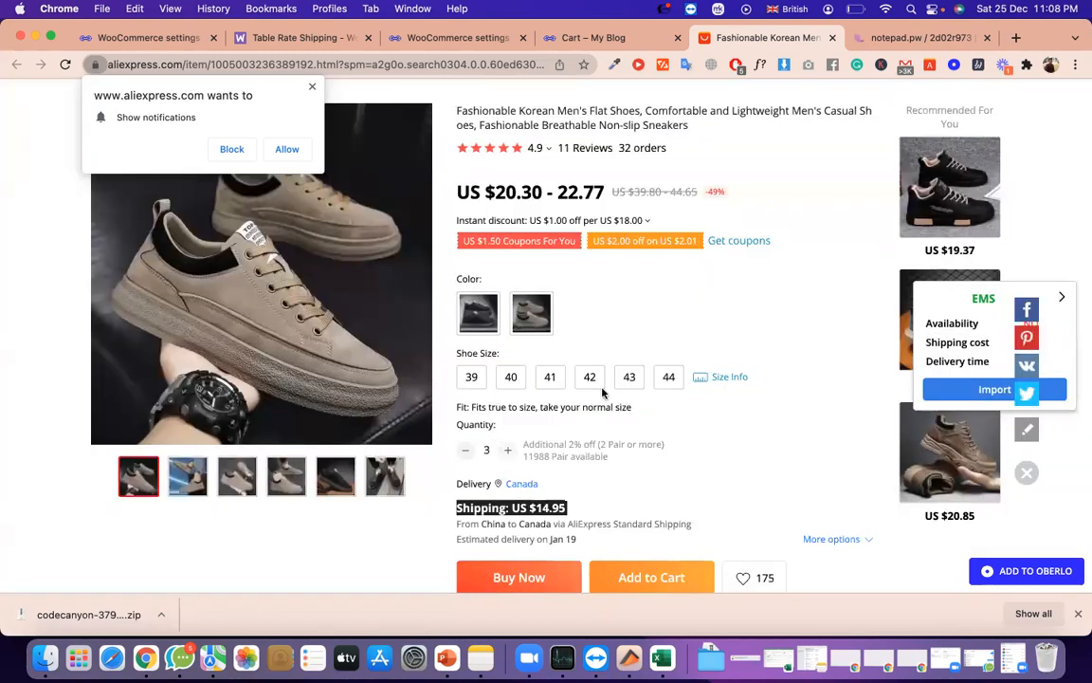
Switch to the US zone's Table Rate settings and examine the conditions and costs of Shipping Option #1
left_click(607, 38)
left_click(459, 40)
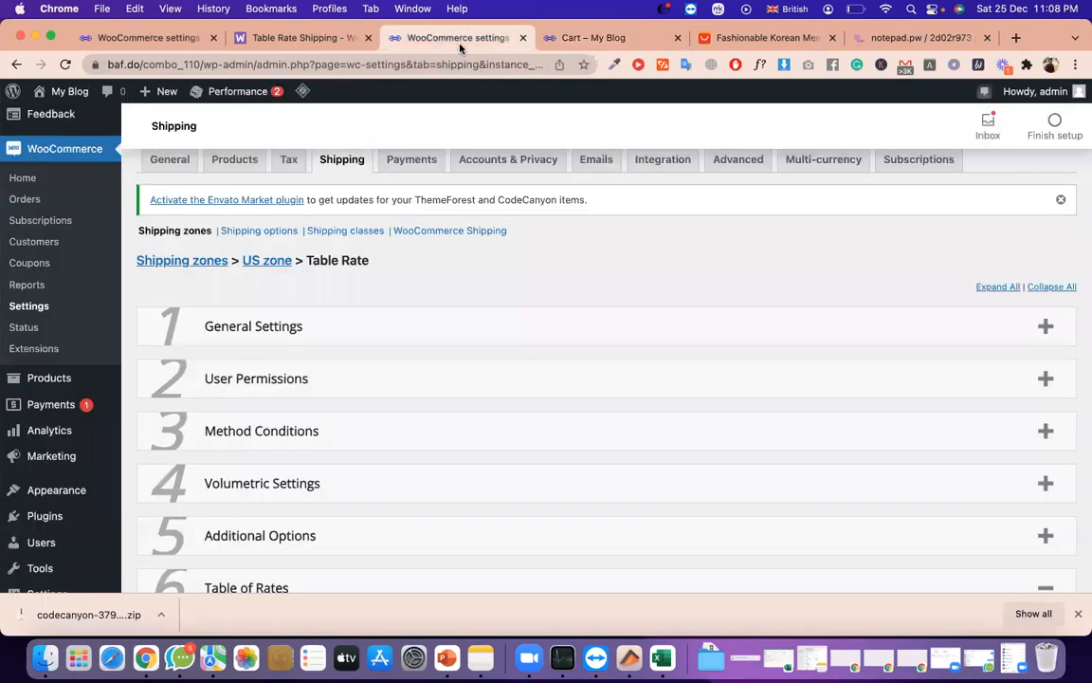
scroll(575, 407, "down", 4)
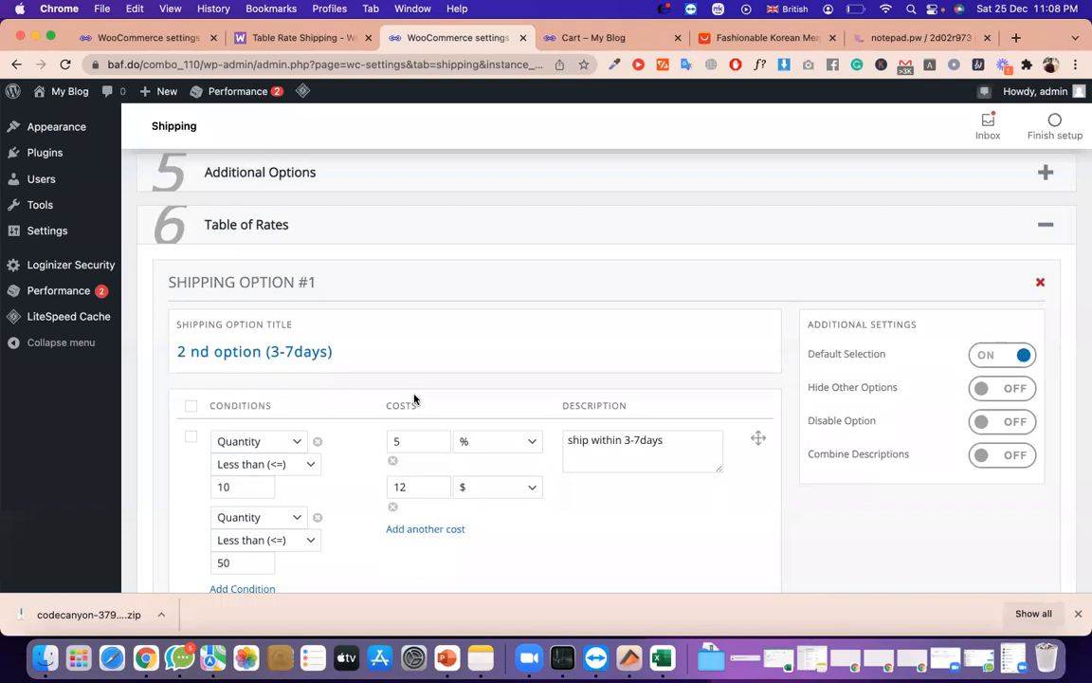
Return to the AliExpress listing and examine the shipping cost and shipping methods for 3 pairs
left_click(749, 38)
scroll(608, 435, "down", 1)
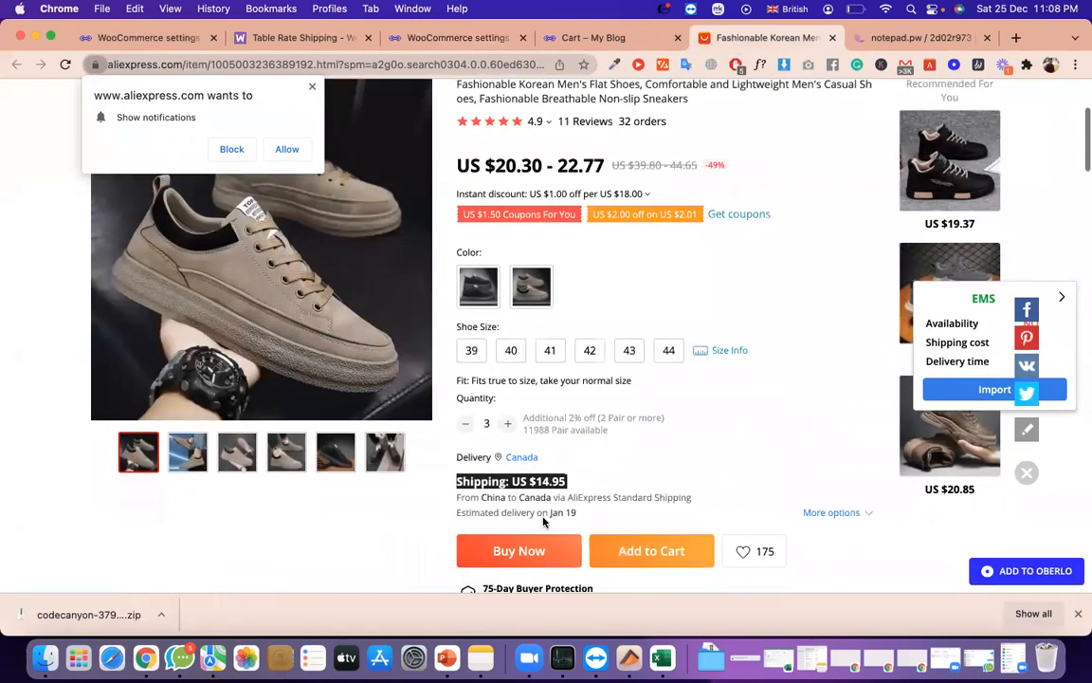
left_click(539, 485)
left_click(539, 486)
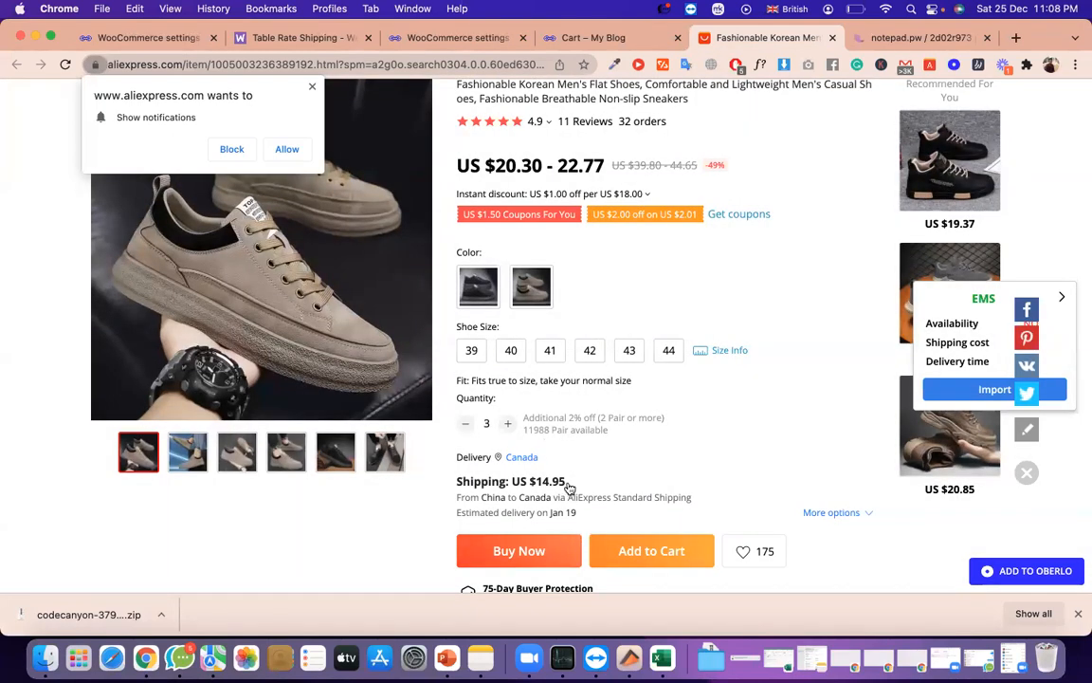
left_click_drag(566, 482, 531, 479)
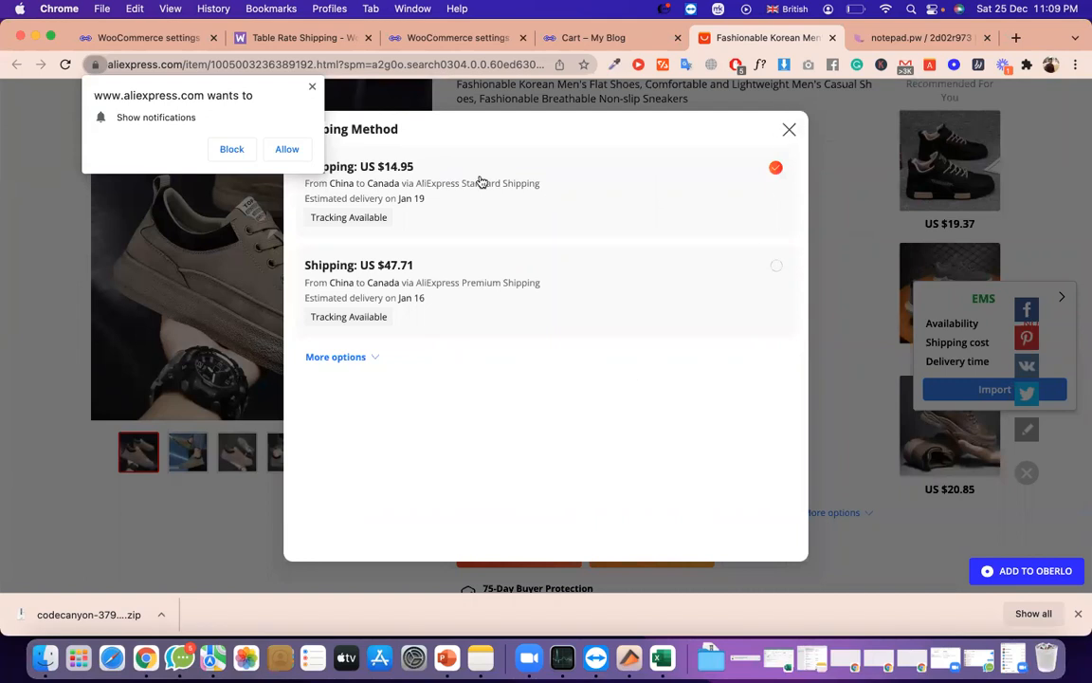
left_click(787, 131)
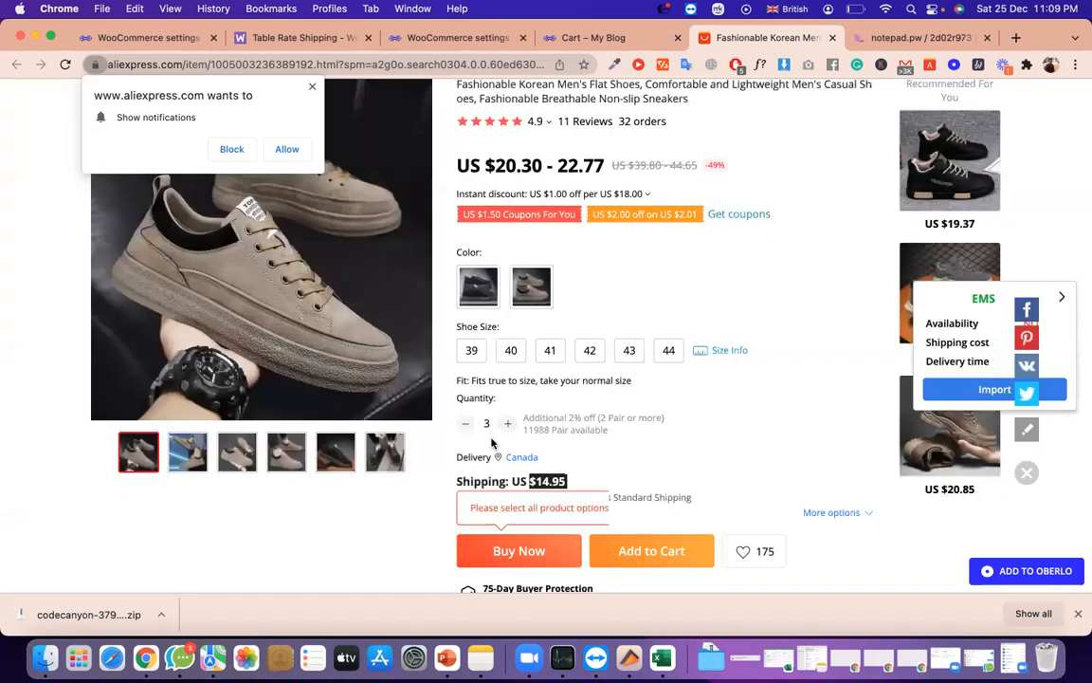
Reduce the quantity to 1, review its shipping methods, and raise the quantity to 2
left_click(465, 424)
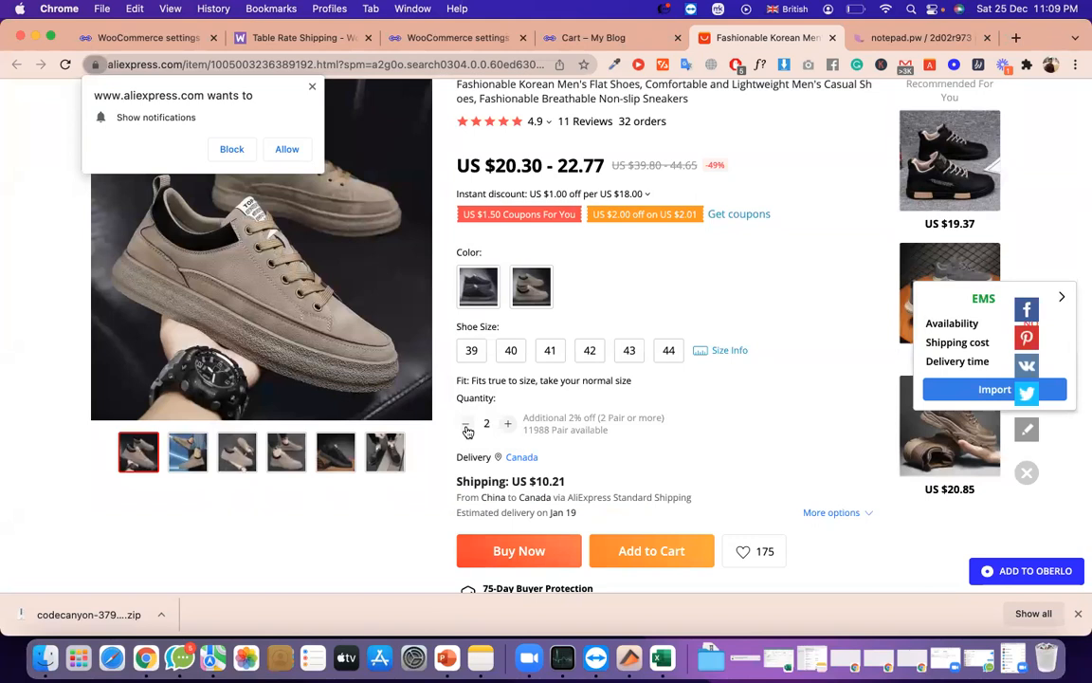
left_click(465, 424)
left_click(533, 481)
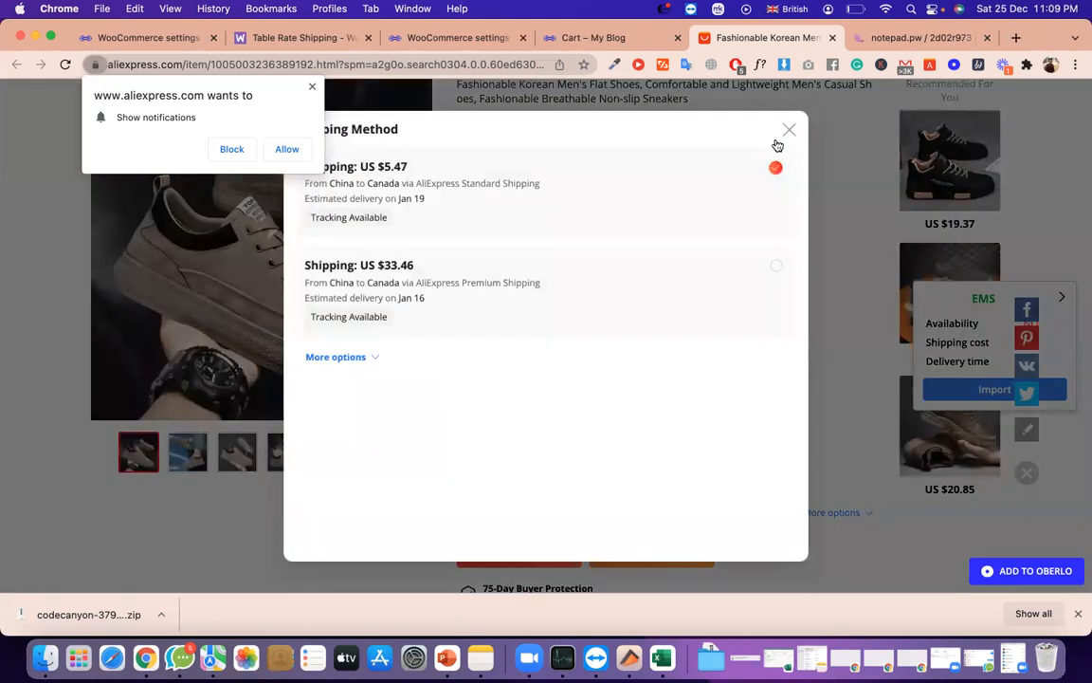
left_click(789, 130)
left_click(507, 423)
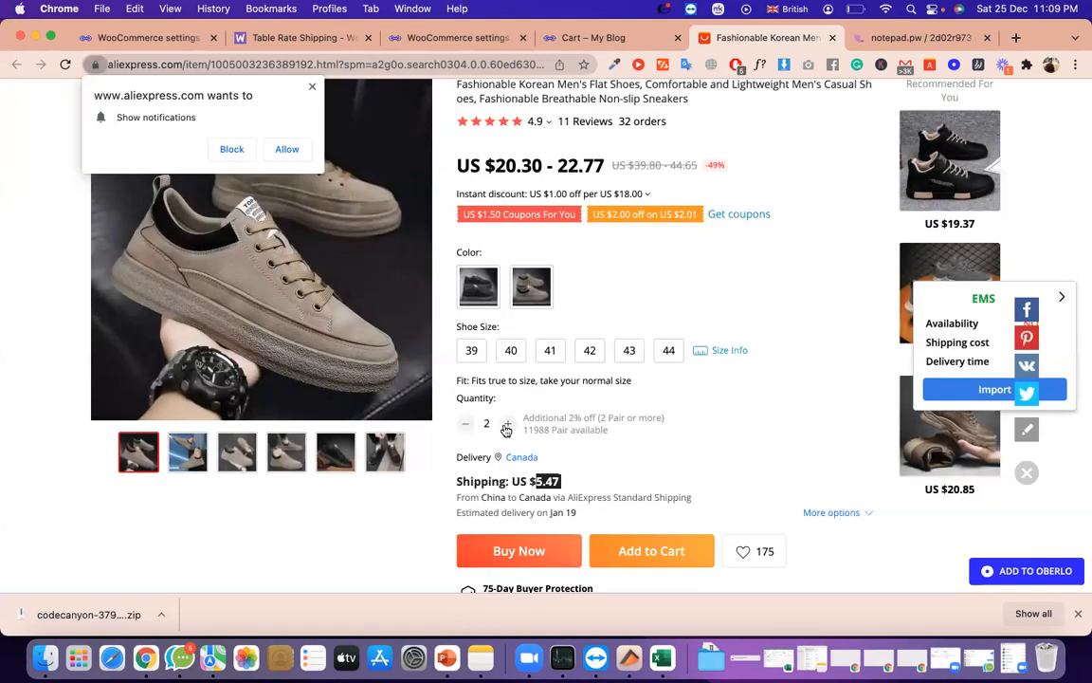
Check the AliExpress shipping cost to Canada for 2 pairs and return to Shipping Option #1 in the US zone's Table Rate settings
left_click_drag(567, 482, 533, 483)
left_click(533, 483)
left_click(579, 38)
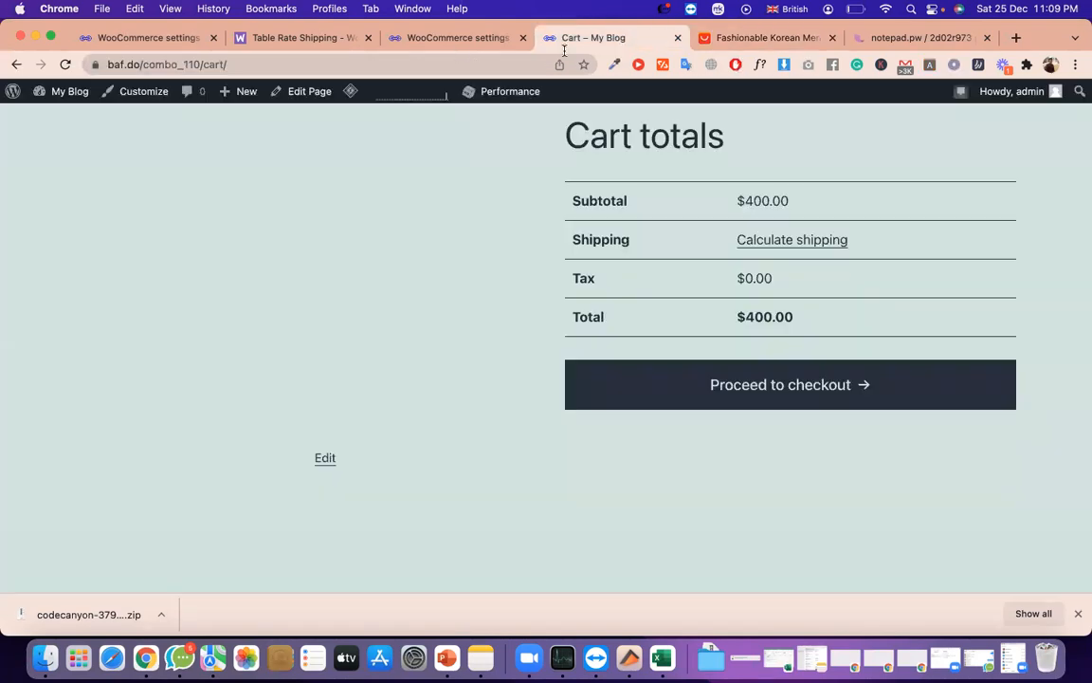
left_click(457, 38)
scroll(526, 479, "down", 1)
scroll(408, 473, "down", 1)
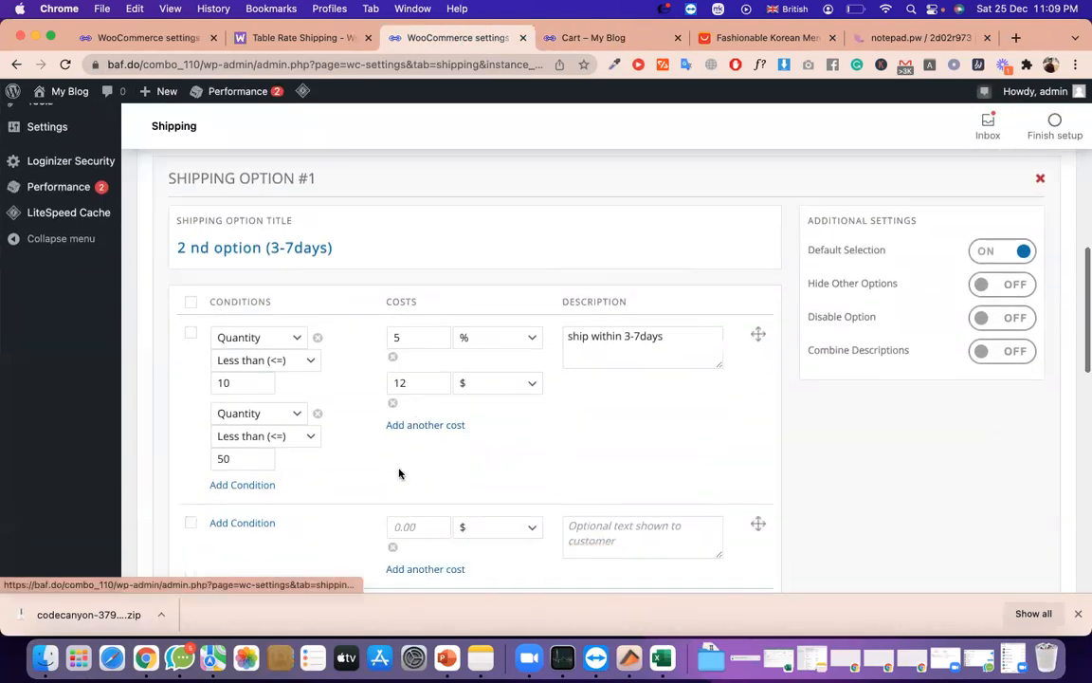
scroll(399, 473, "down", 1)
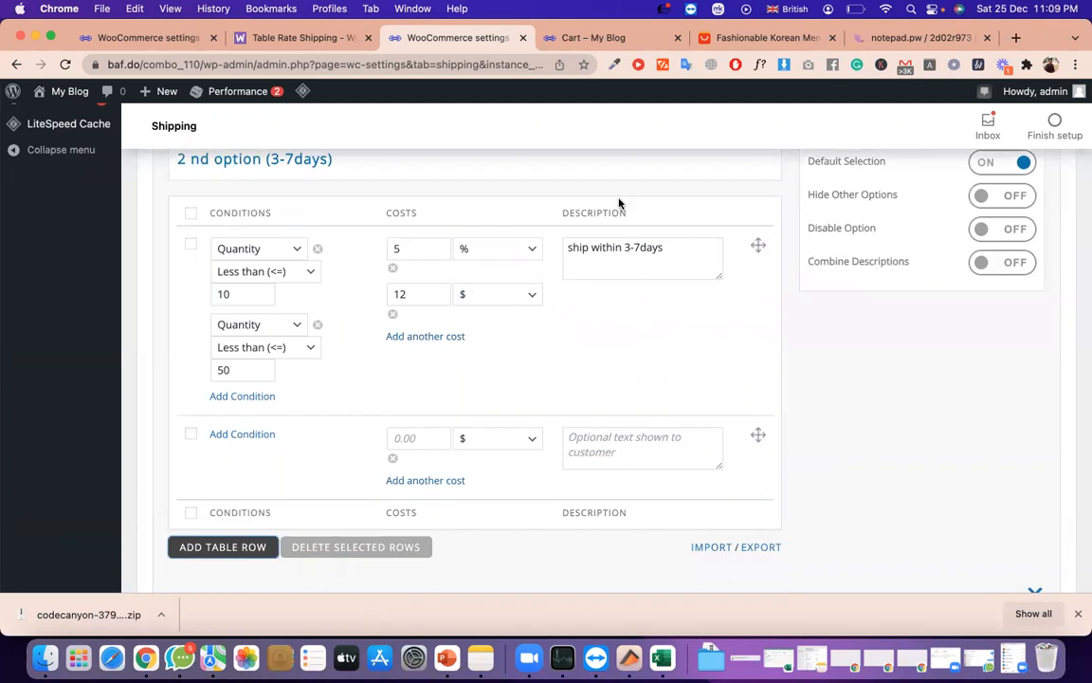
Change the first quantity condition of Shipping Option #1 to Equal to 1
double_click(251, 296)
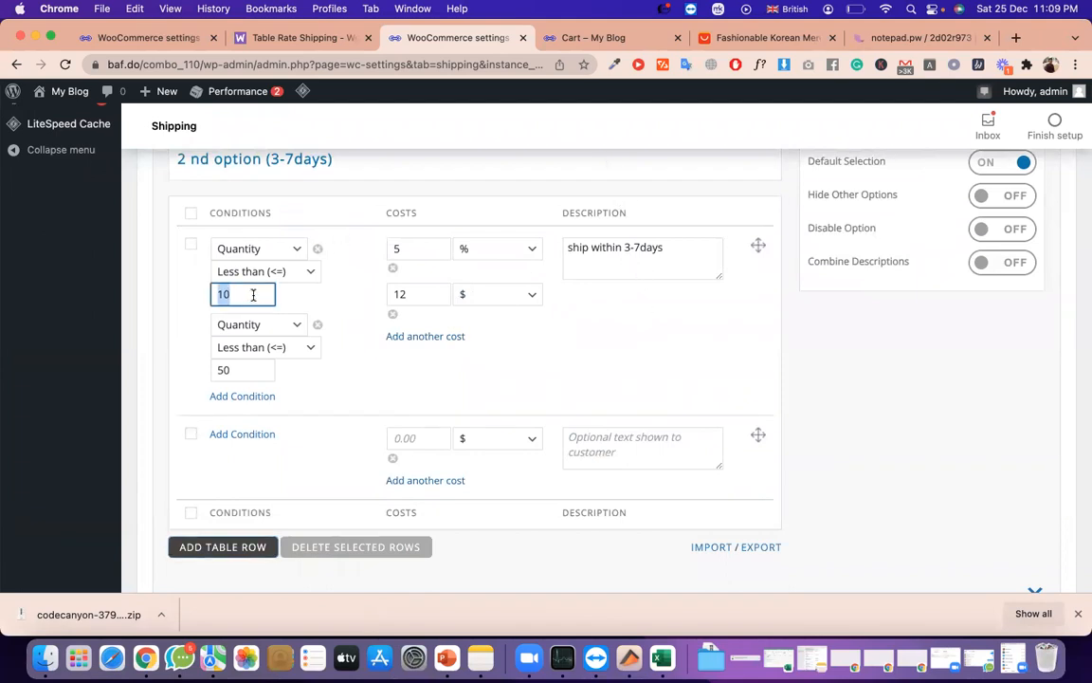
left_click(264, 272)
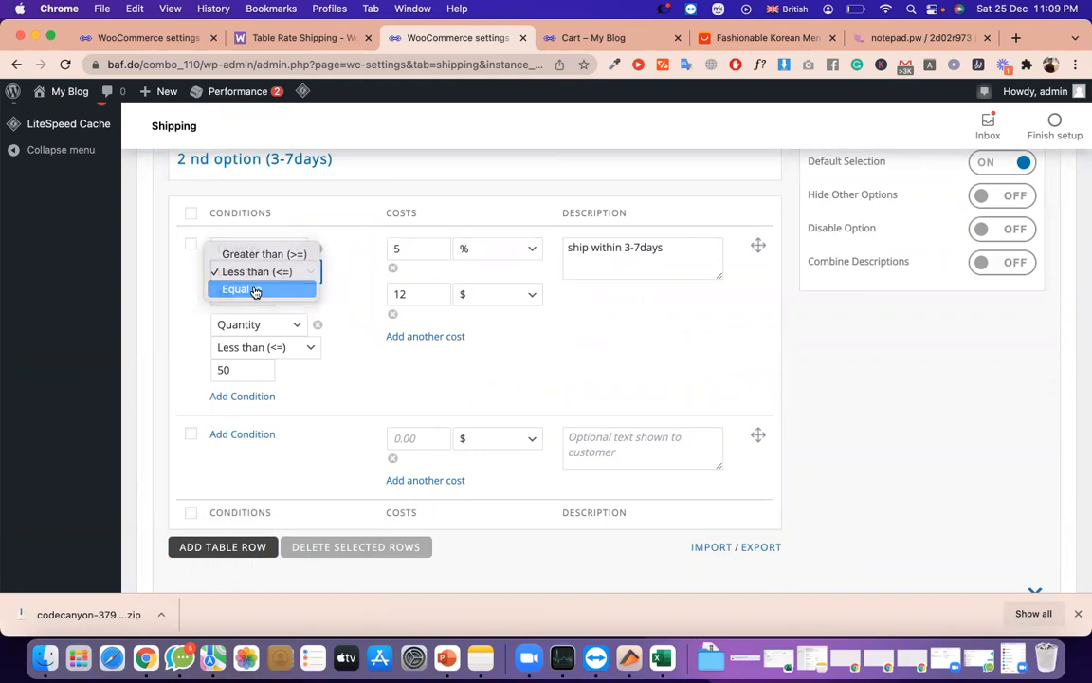
left_click(254, 291)
key("BackSpace")
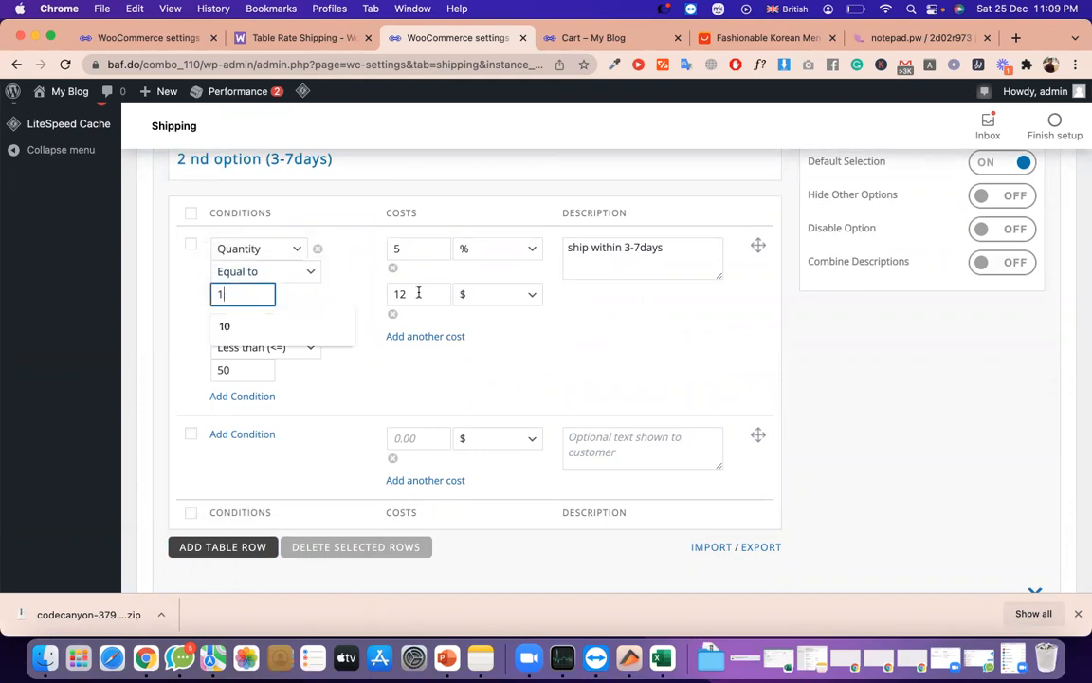
Delete the second cost from the first row of Shipping Option #1 and set the remaining cost to 5.47 in dollars
left_click(393, 314)
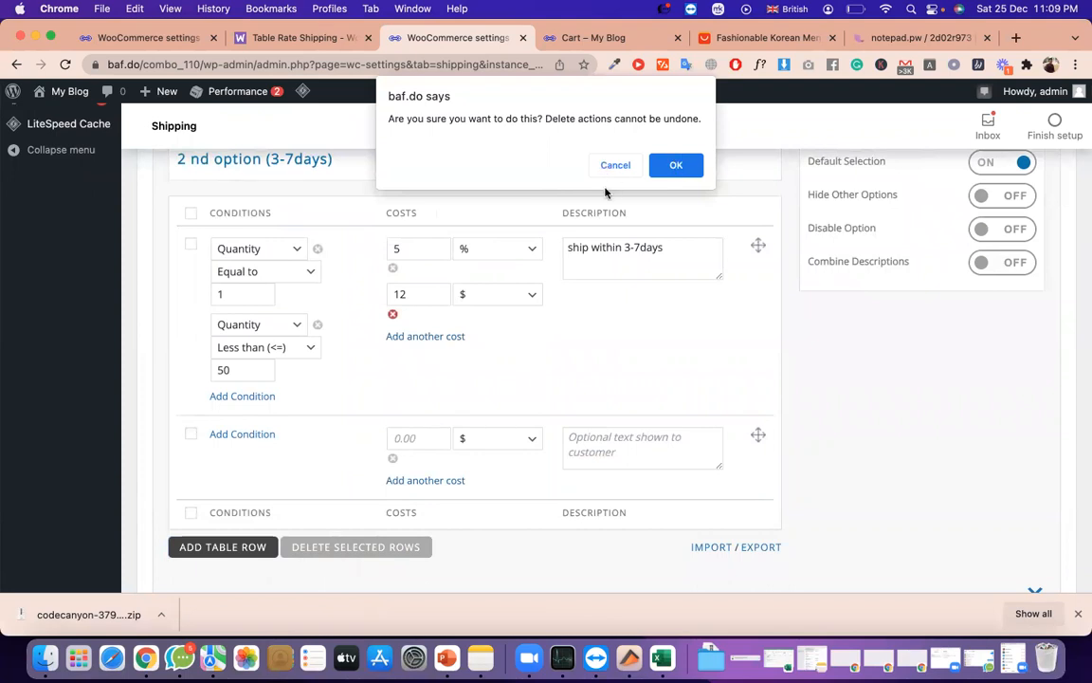
left_click(677, 163)
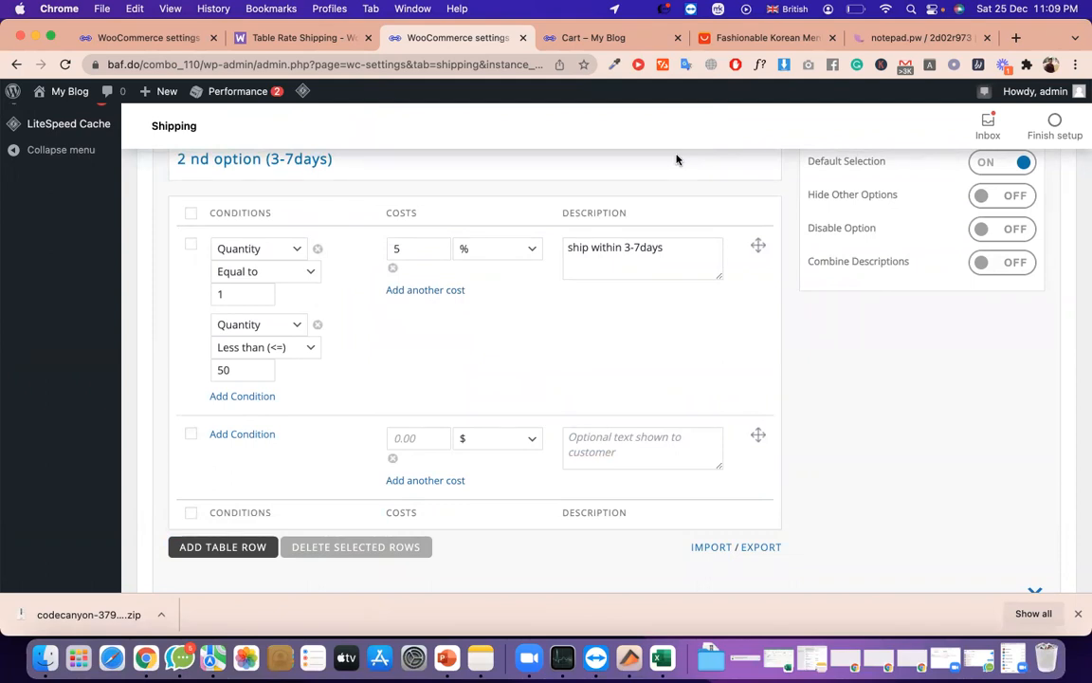
left_click(415, 250)
left_click(507, 250)
left_click(484, 232)
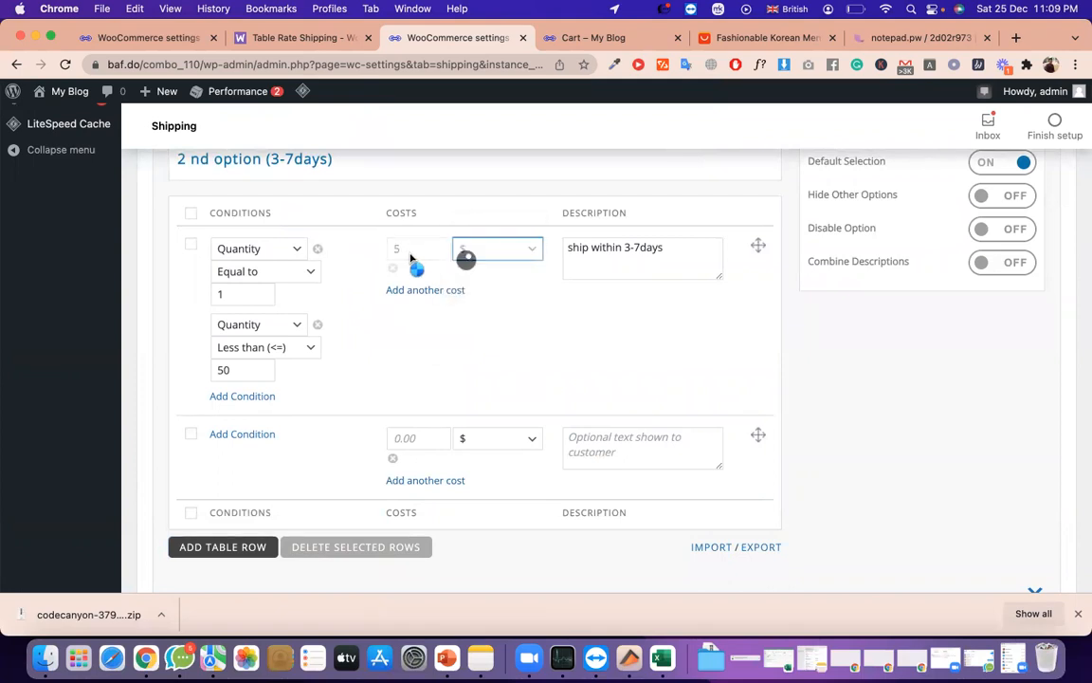
left_click(409, 249)
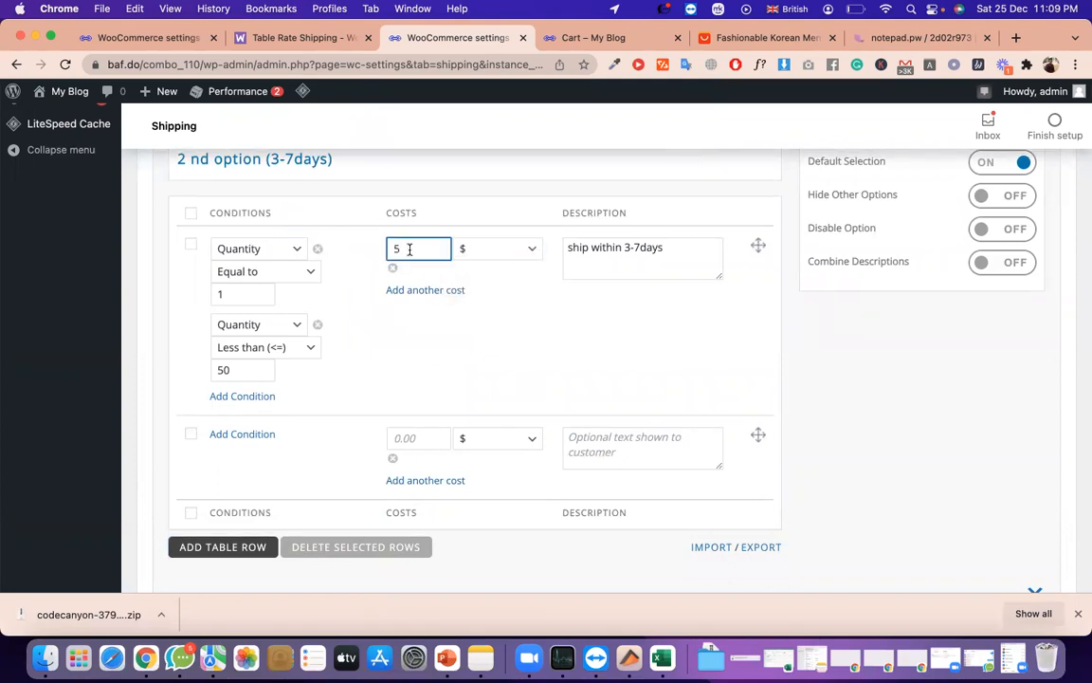
type(".47")
Open the WooCommerce shipping zones list in a new browser tab
scroll(514, 307, "up", 15)
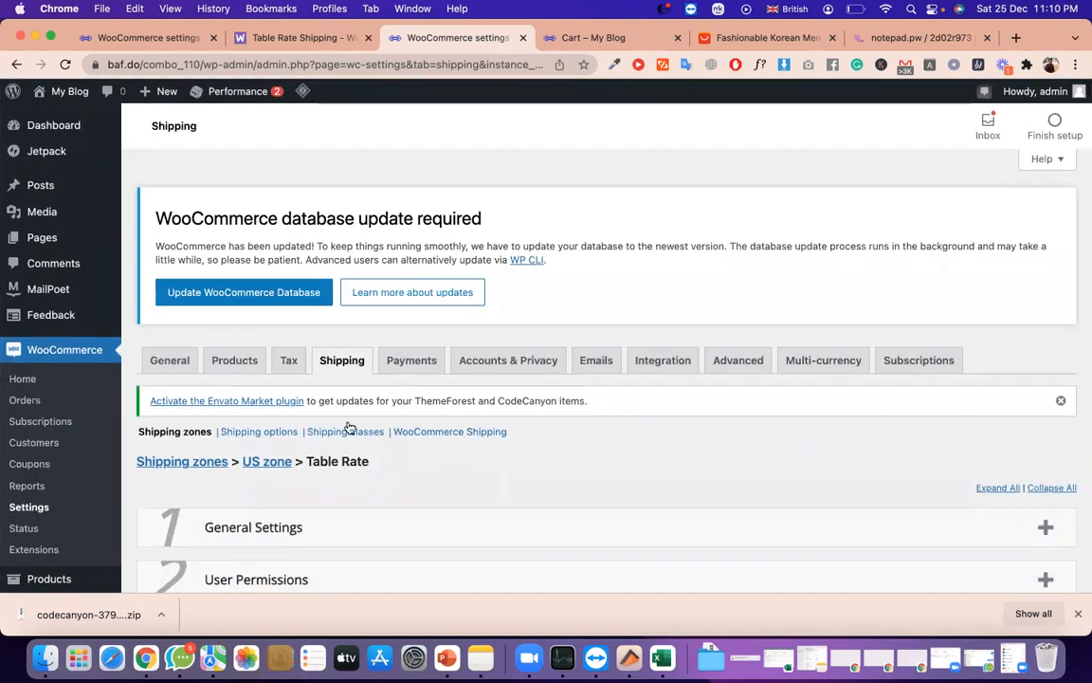
right_click(348, 368)
left_click(413, 311)
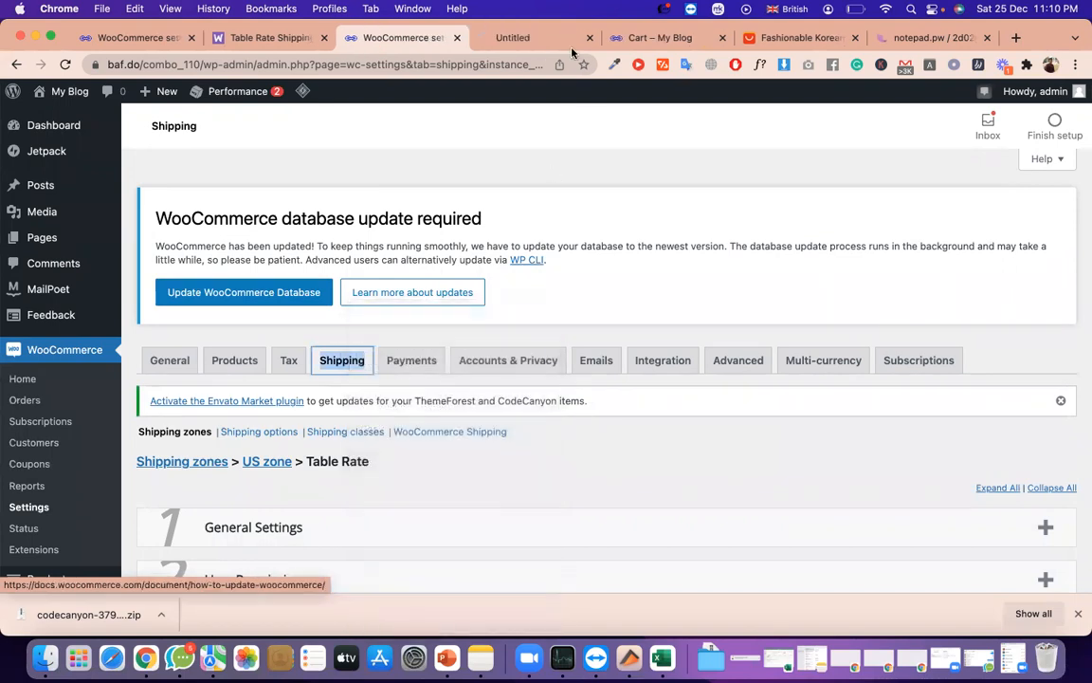
left_click(550, 44)
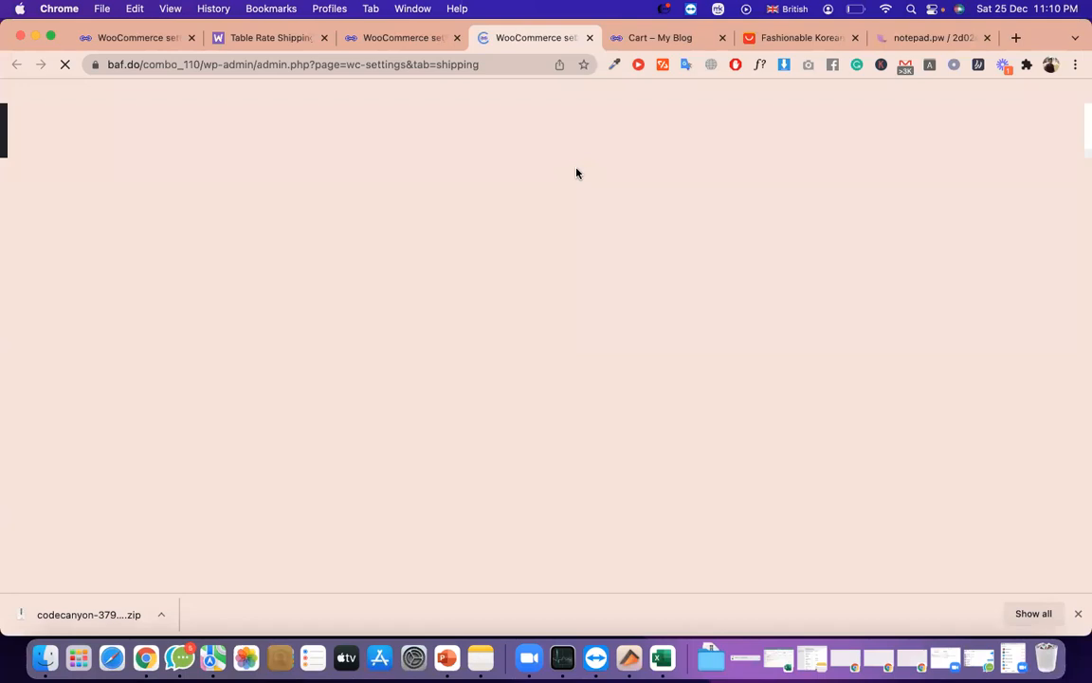
scroll(453, 272, "down", 1)
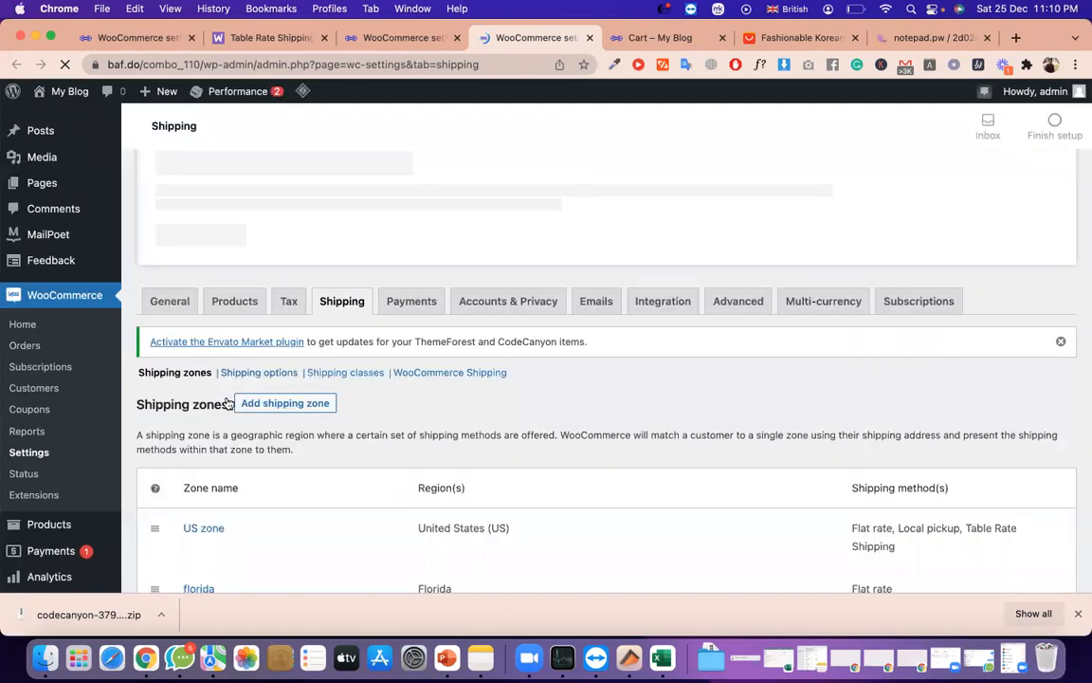
mouse_move(224, 544)
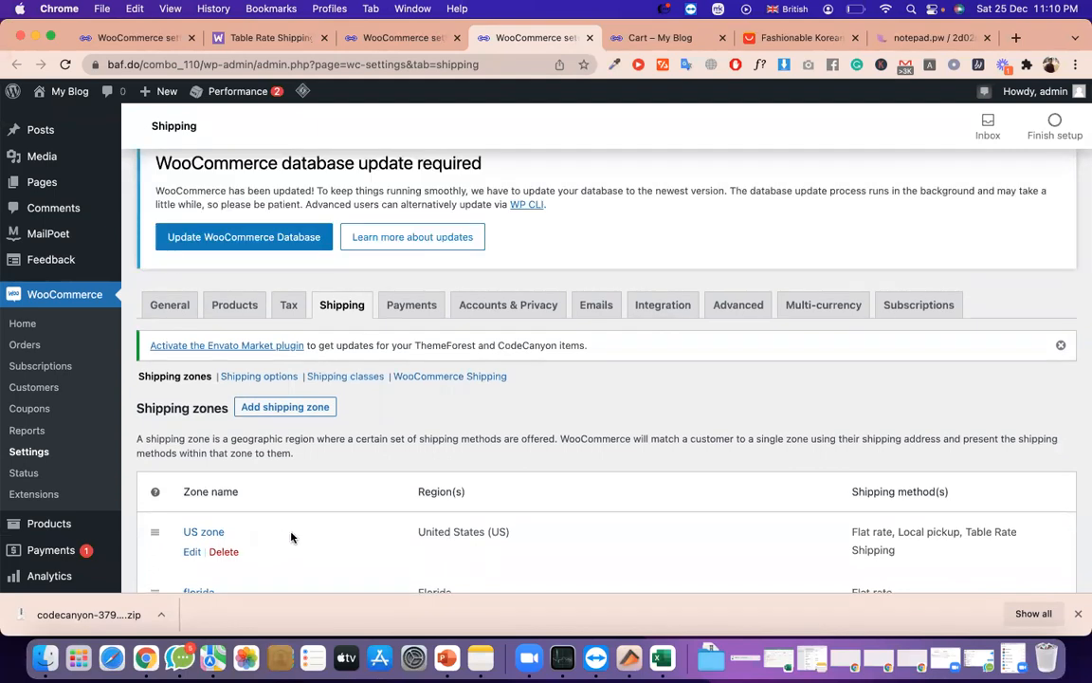
Add a new shipping zone and name it "canada zone"
left_click(281, 406)
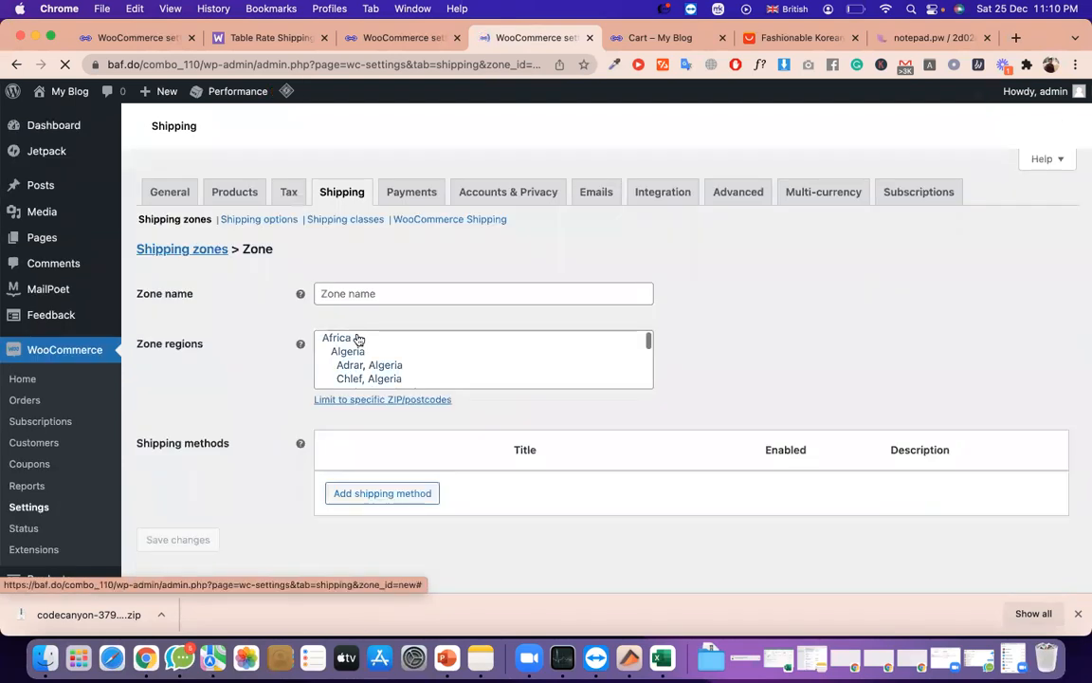
left_click(344, 293)
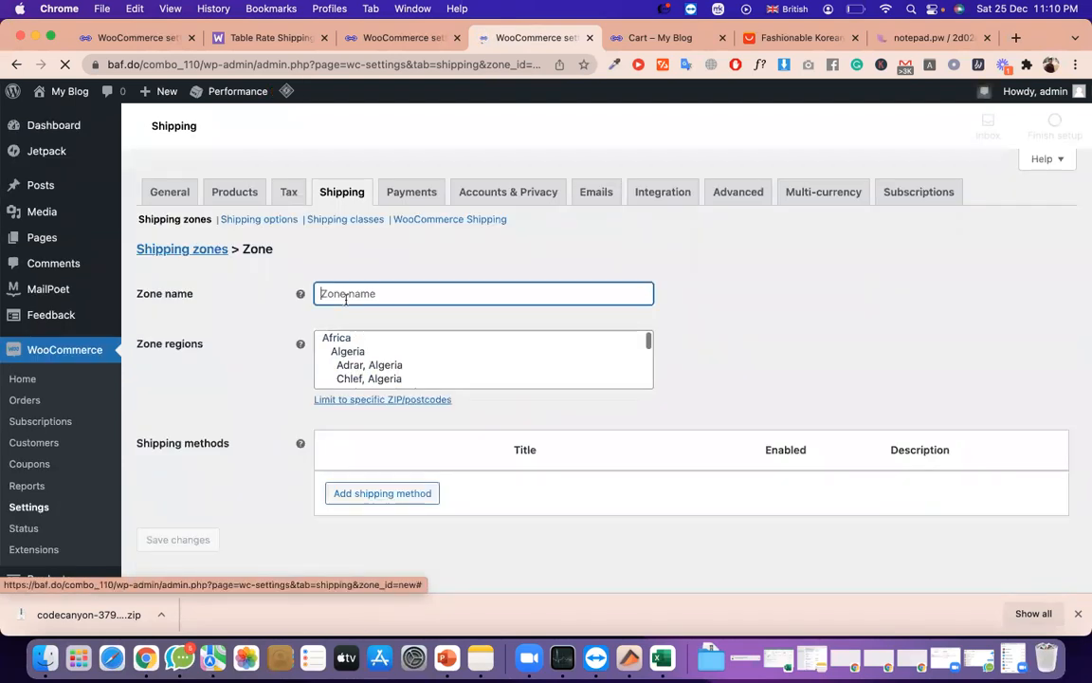
type("cana")
key("BackSpace")
key("BackSpace")
type("anada")
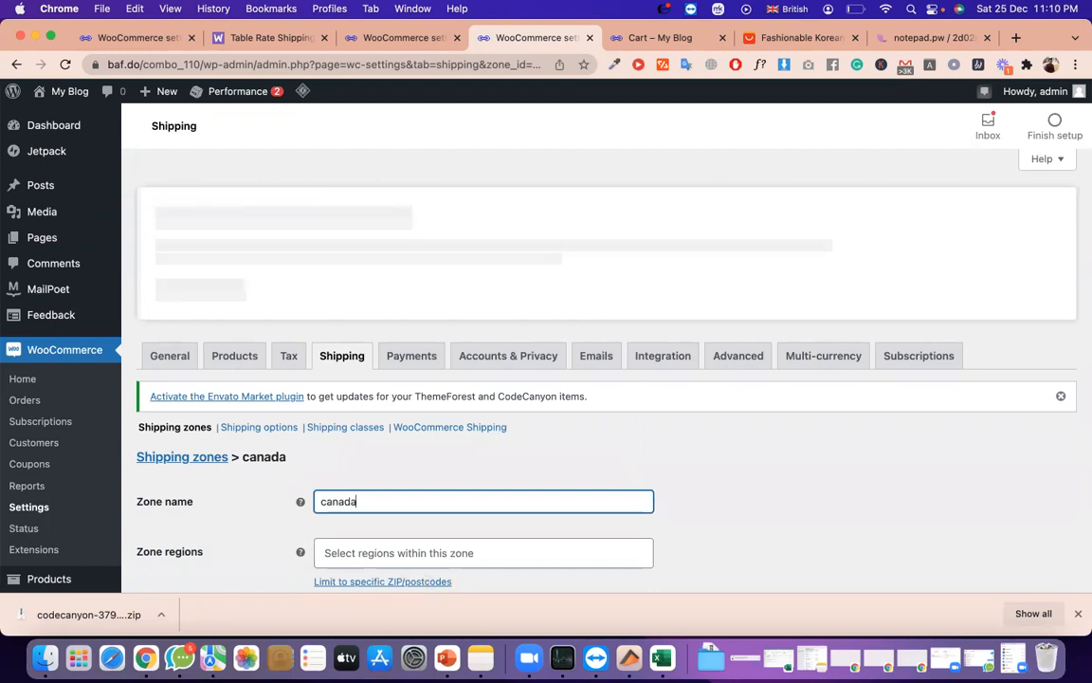
type(" zone")
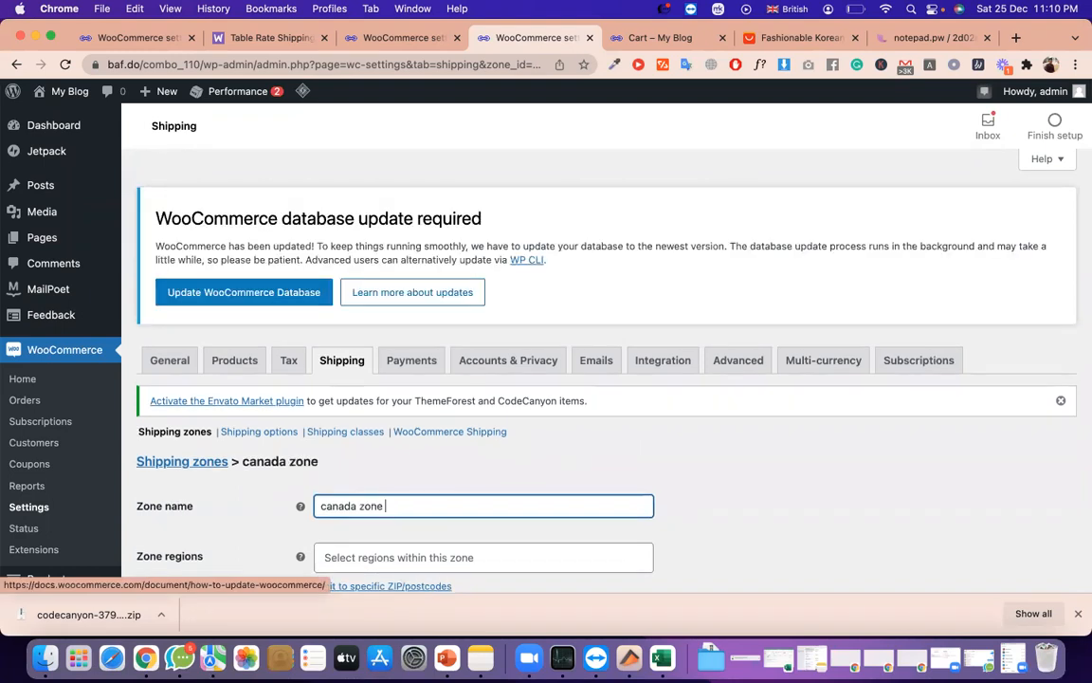
Set Canada as the only region of the new zone and save the changes
key("Tab")
type("cana")
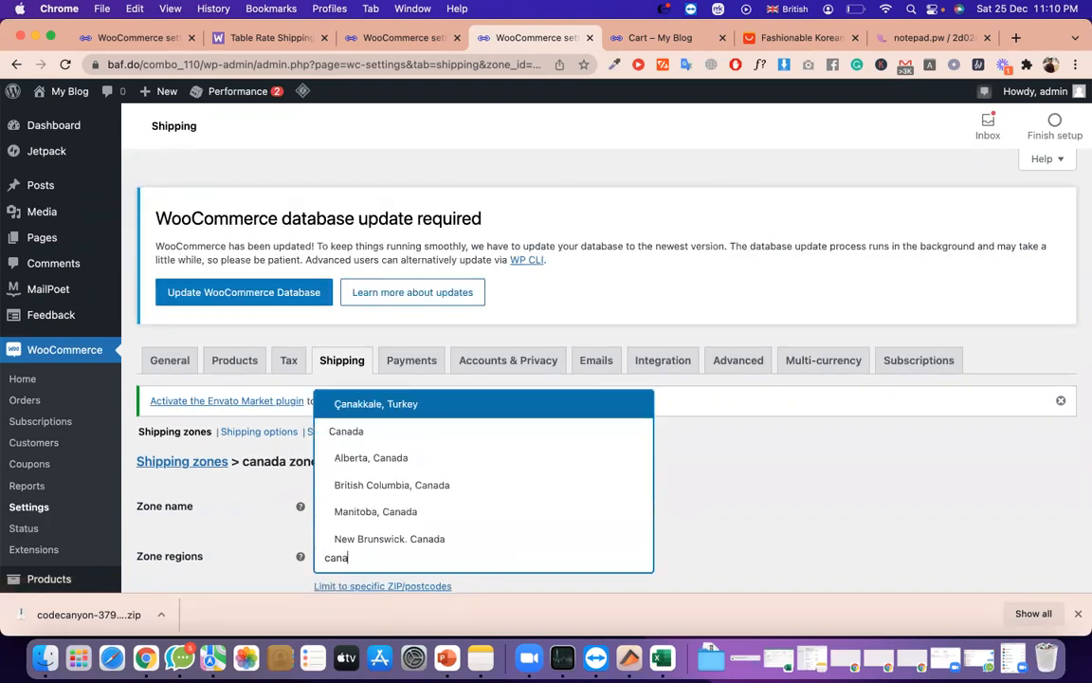
left_click(426, 457)
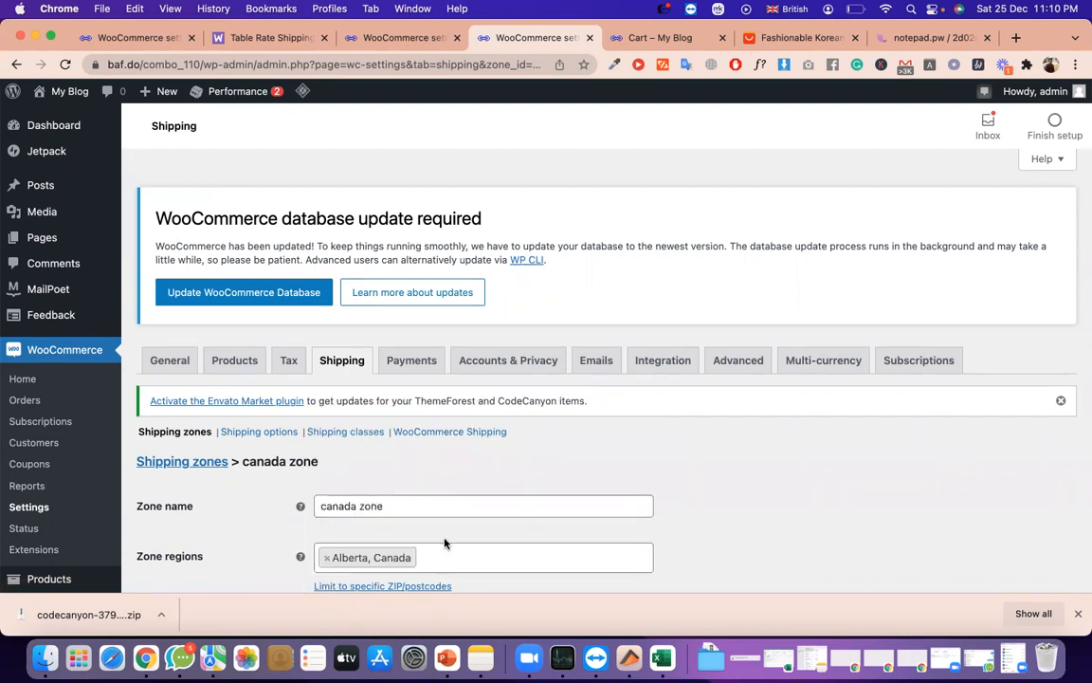
left_click(444, 564)
type("cana")
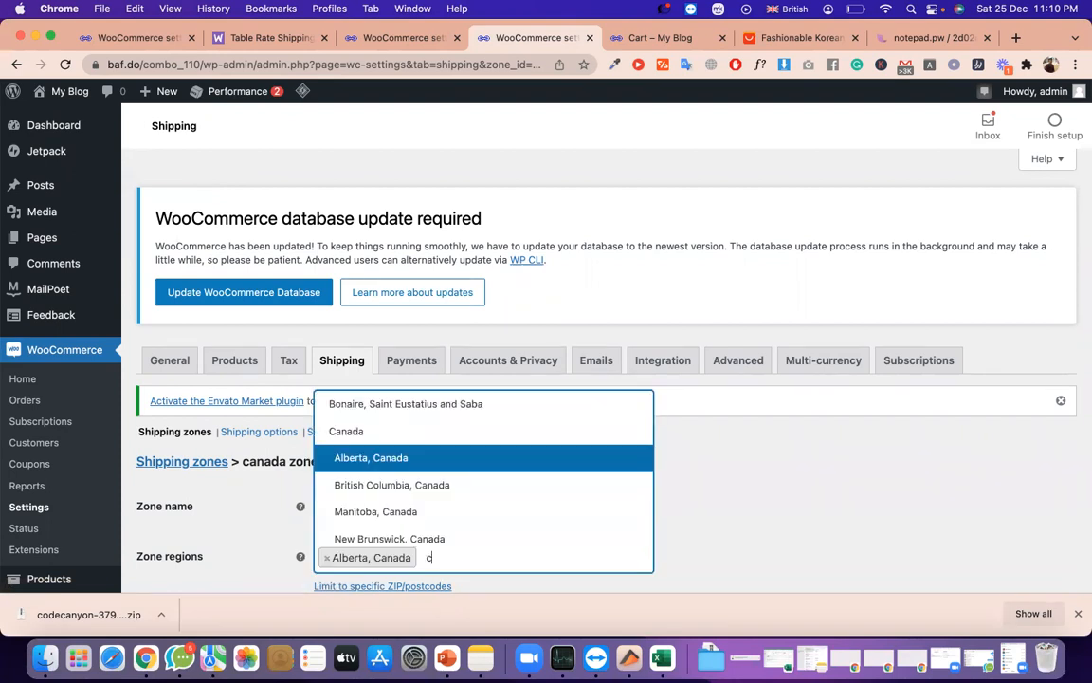
left_click(339, 434)
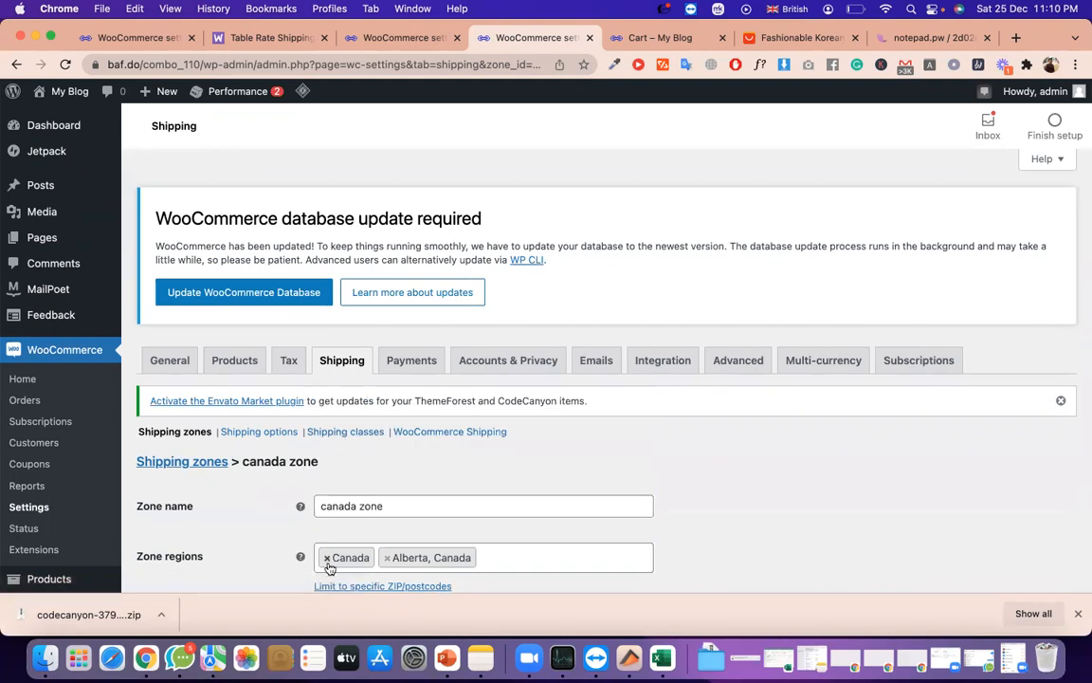
left_click(387, 561)
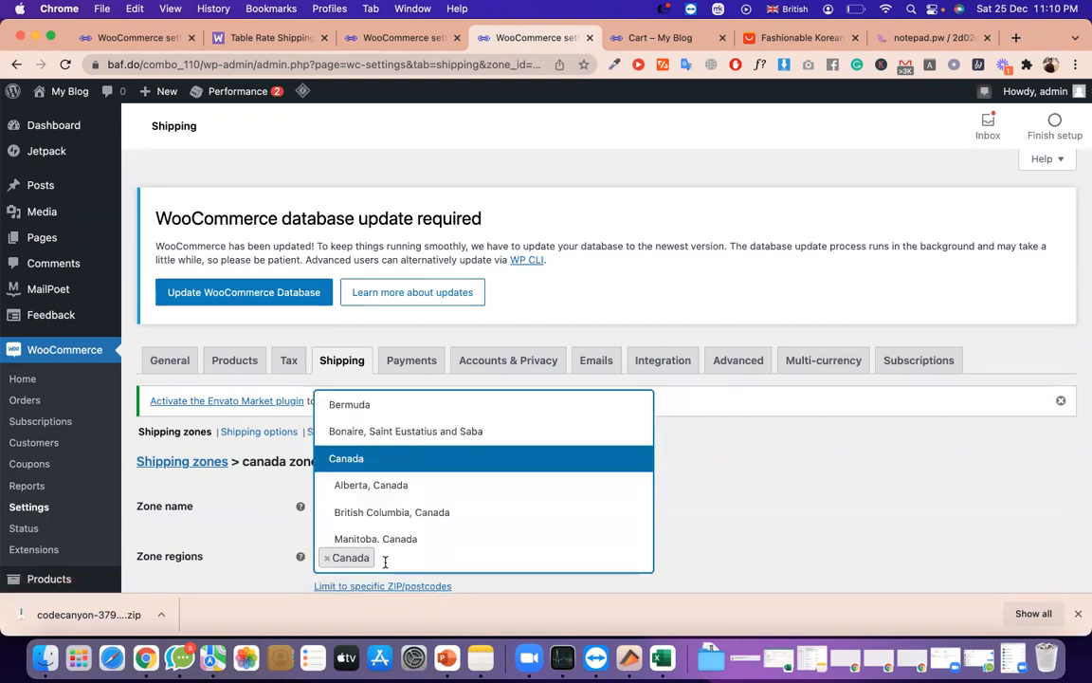
left_click(263, 490)
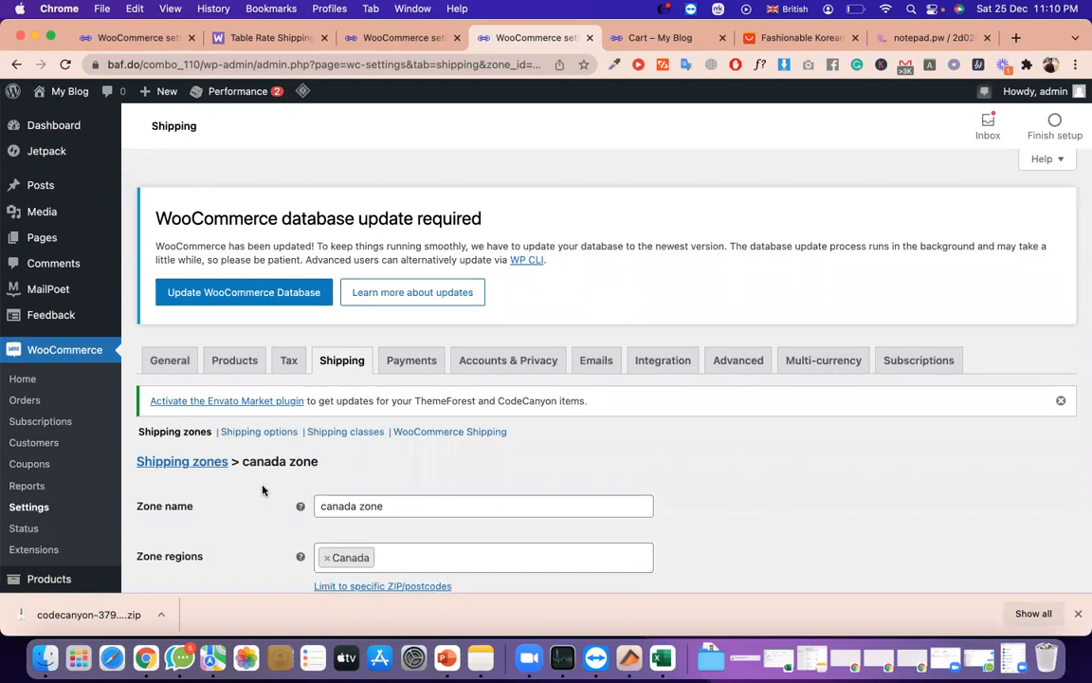
scroll(263, 489, "down", 5)
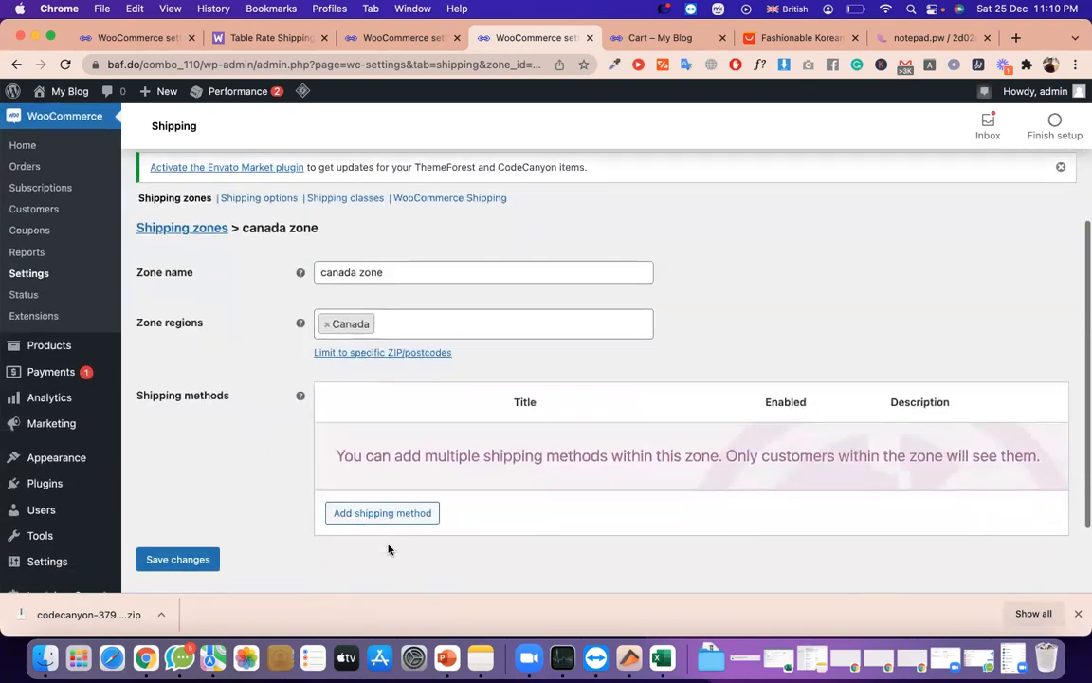
left_click(176, 530)
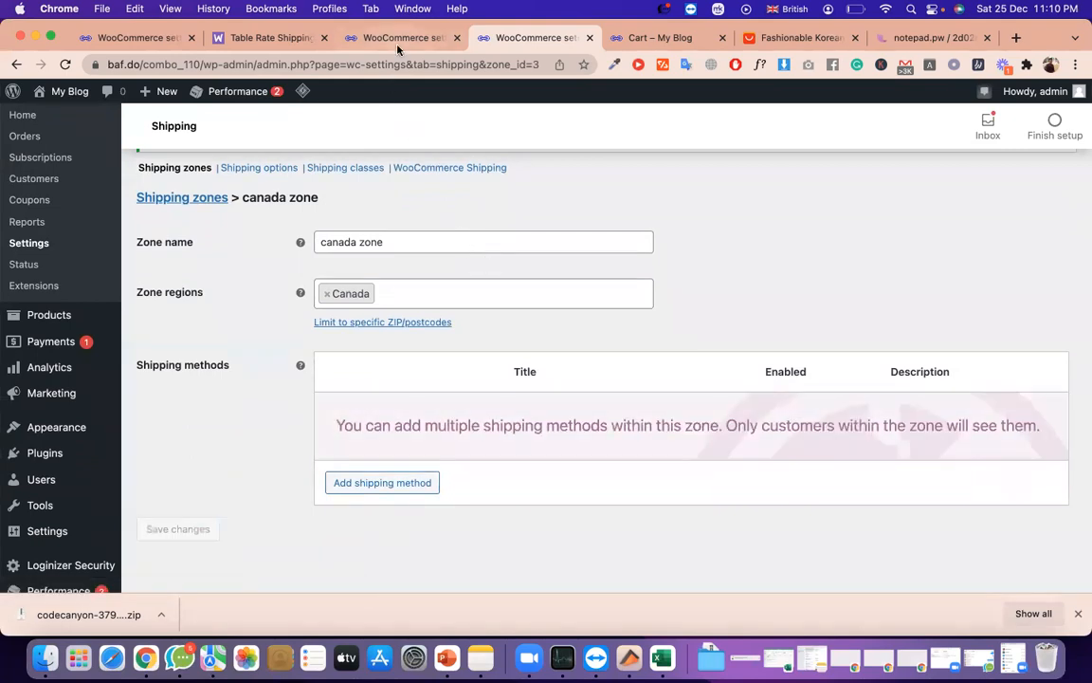
Open the shipping calculator in the store cart's totals and view its destination fields
left_click(398, 42)
triple_click(484, 241)
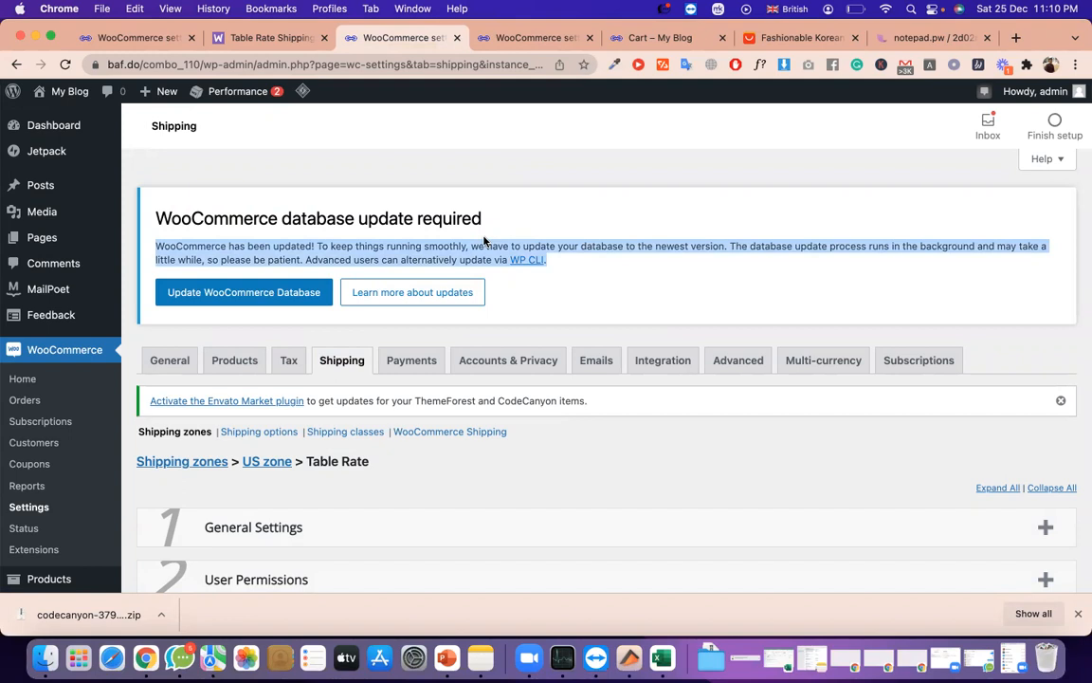
left_click(664, 38)
left_click(777, 242)
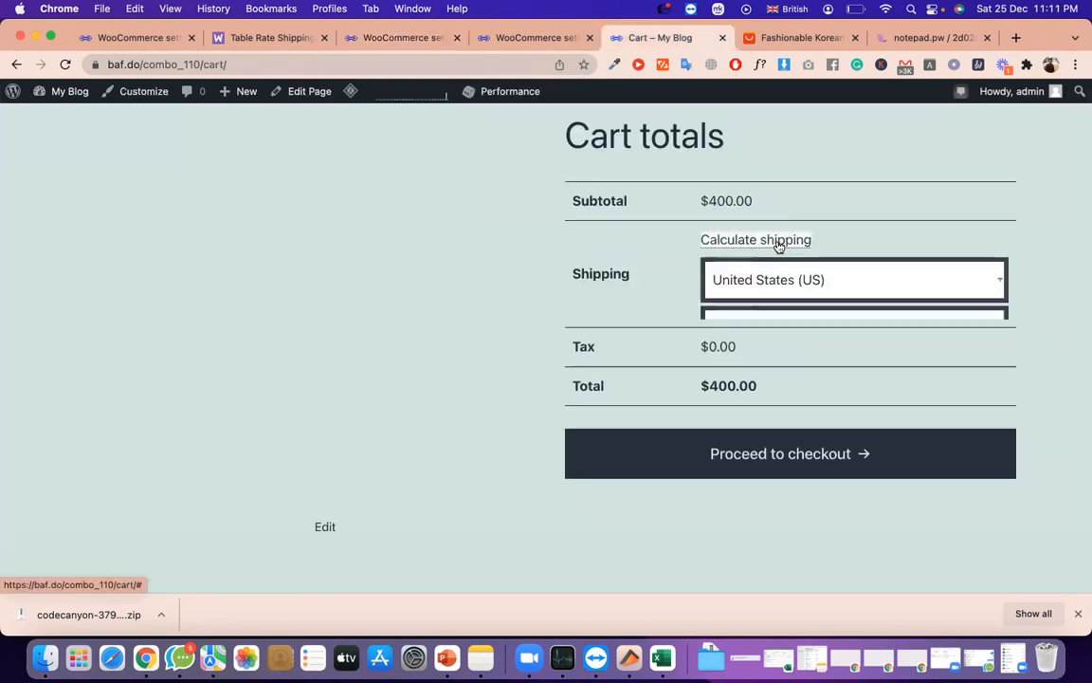
scroll(755, 420, "down", 1)
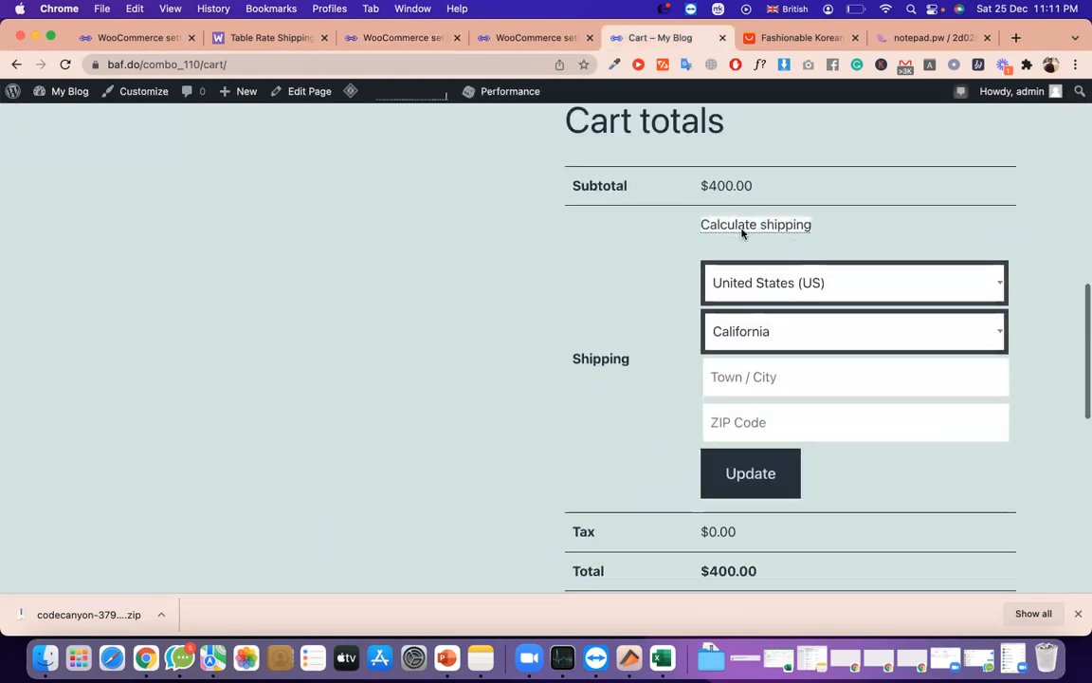
scroll(700, 178, "up", 2)
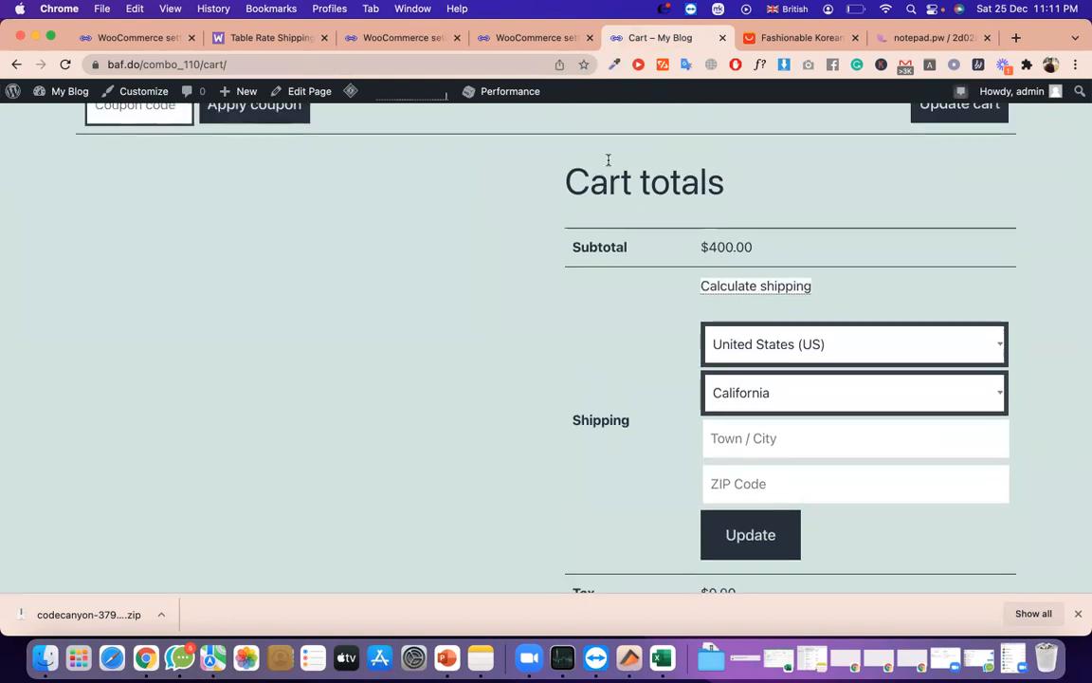
Return to the US zone's Table Rate settings and examine the subtotal-based Shipping Option #2
left_click(428, 37)
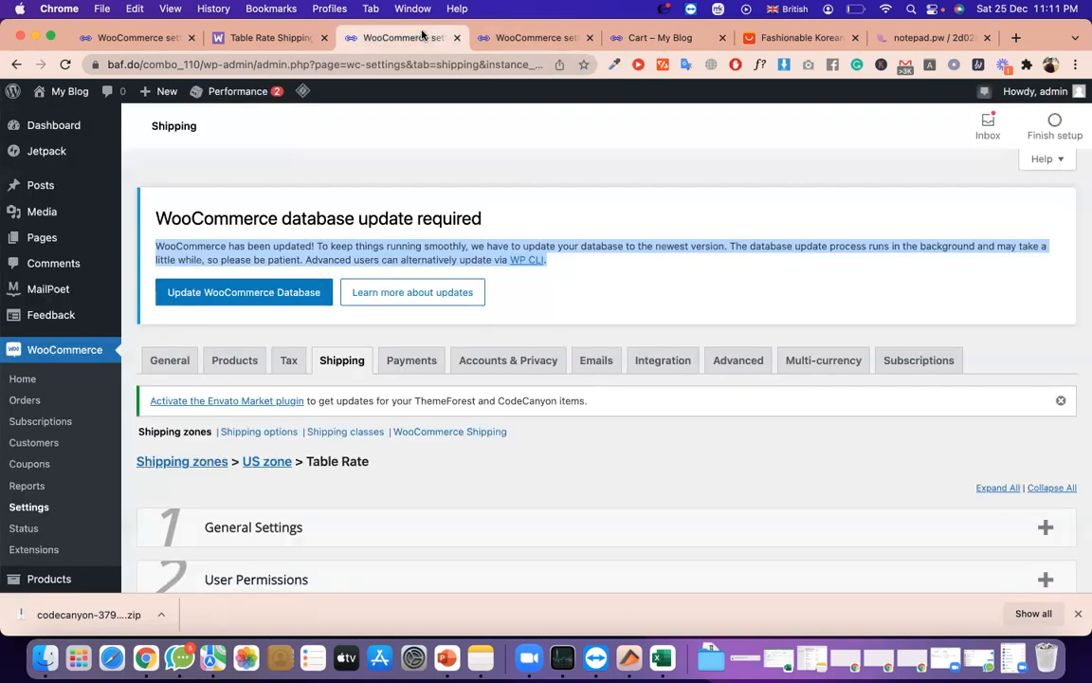
triple_click(464, 237)
triple_click(447, 224)
scroll(446, 226, "down", 3)
scroll(446, 226, "down", 10)
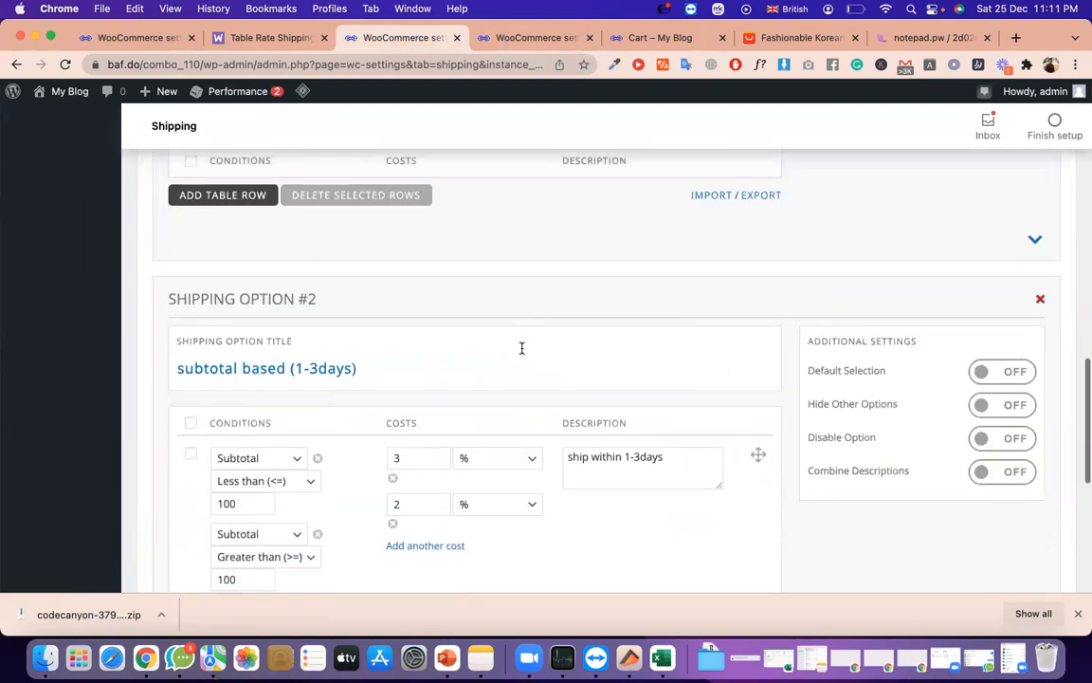
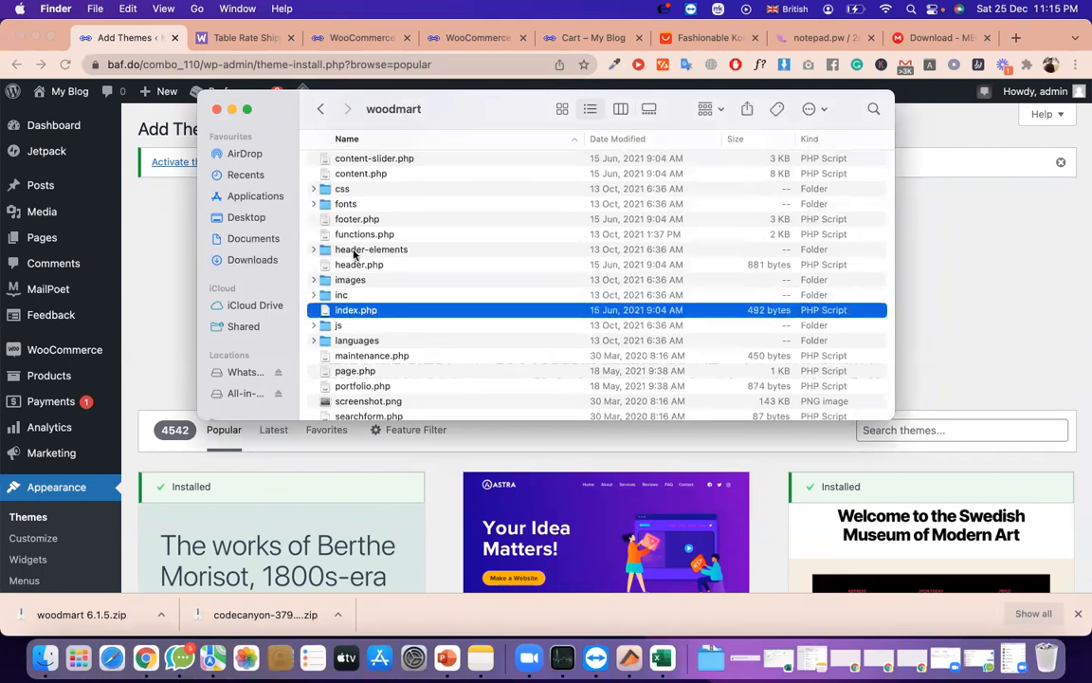
Upload woodmart 6.1.5.zip on the Add Themes page and start installing it
scroll(342, 227, "up", 5)
left_click_drag(316, 171, 551, 444)
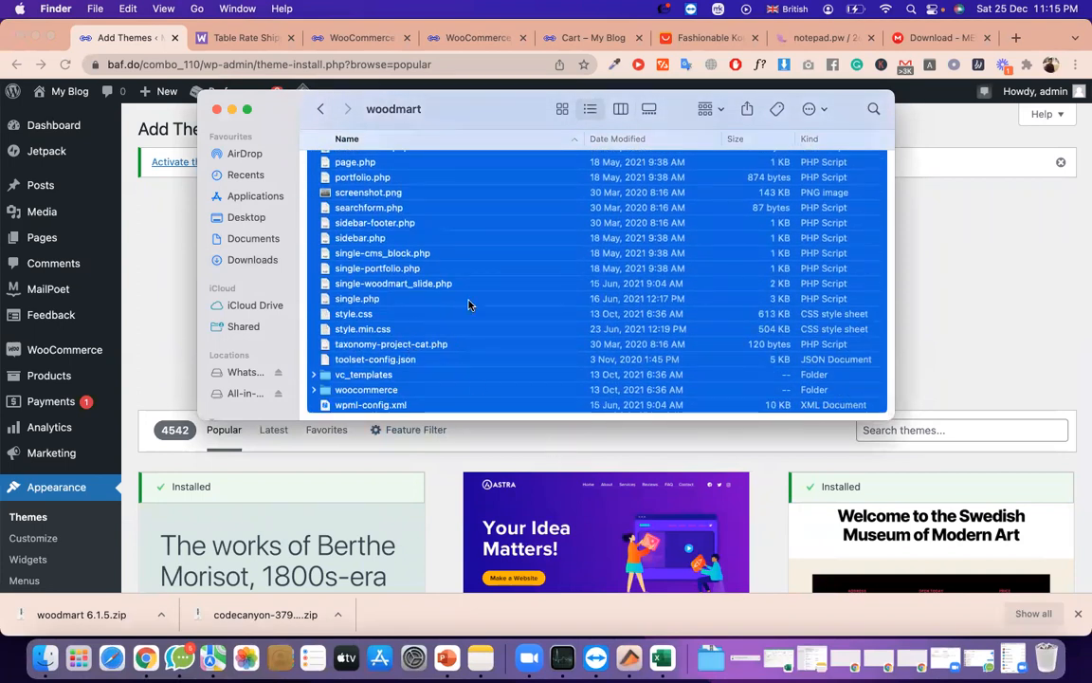
left_click(169, 193)
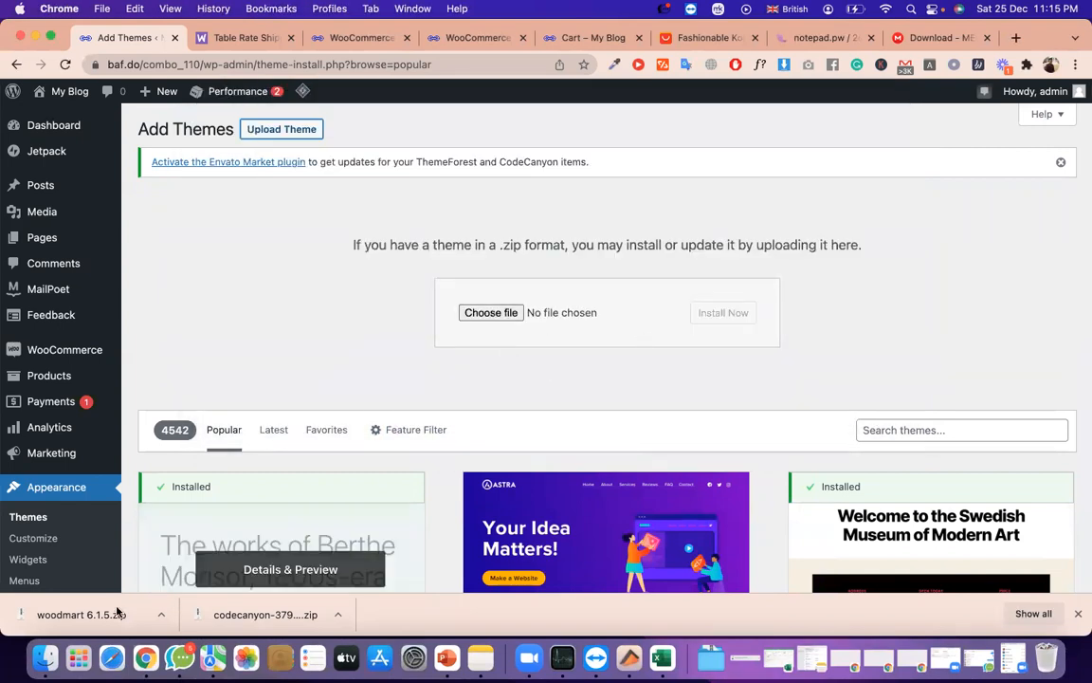
left_click_drag(115, 615, 585, 320)
left_click(699, 320)
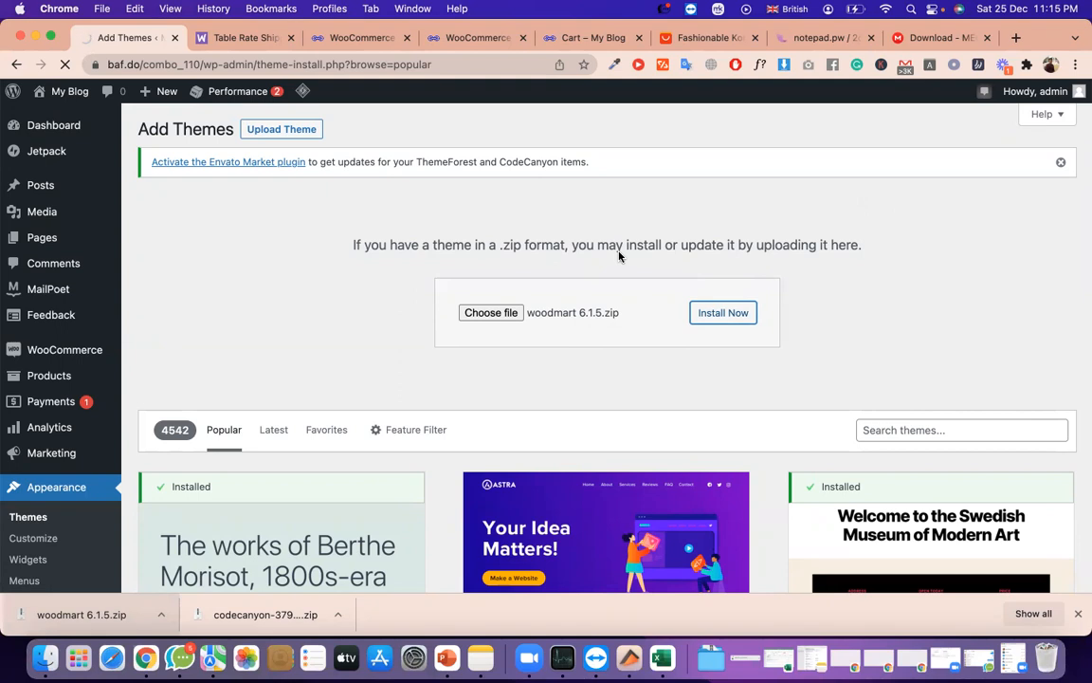
Search the web for "woodmart" in a new browser tab and open the theme's ThemeForest item page
left_click(1014, 45)
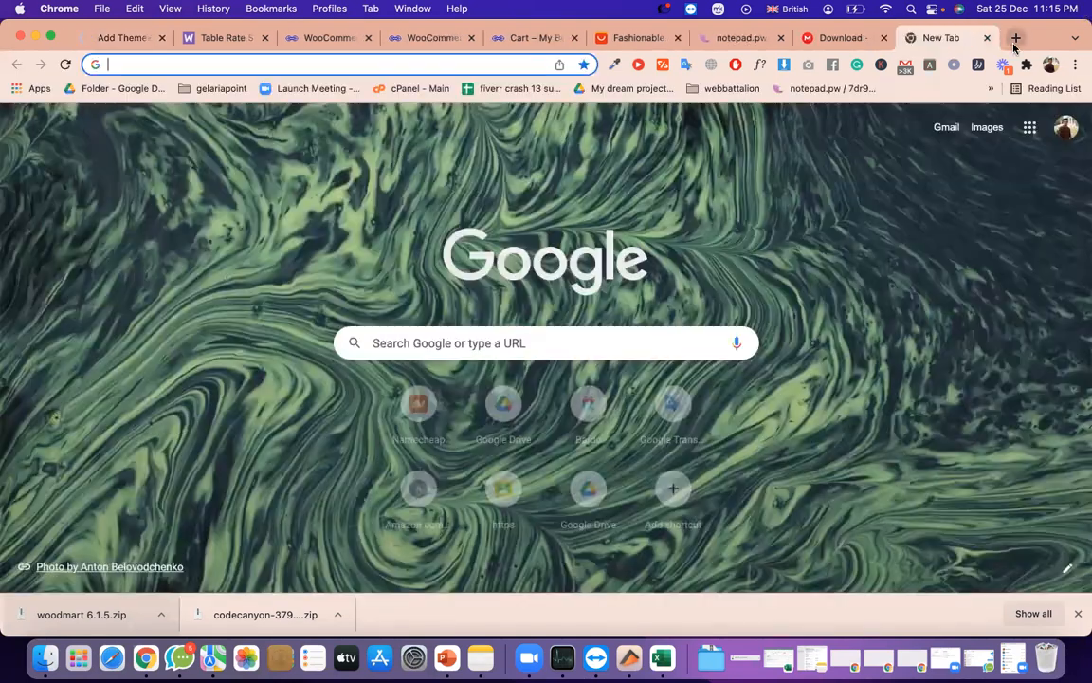
type("woodmart")
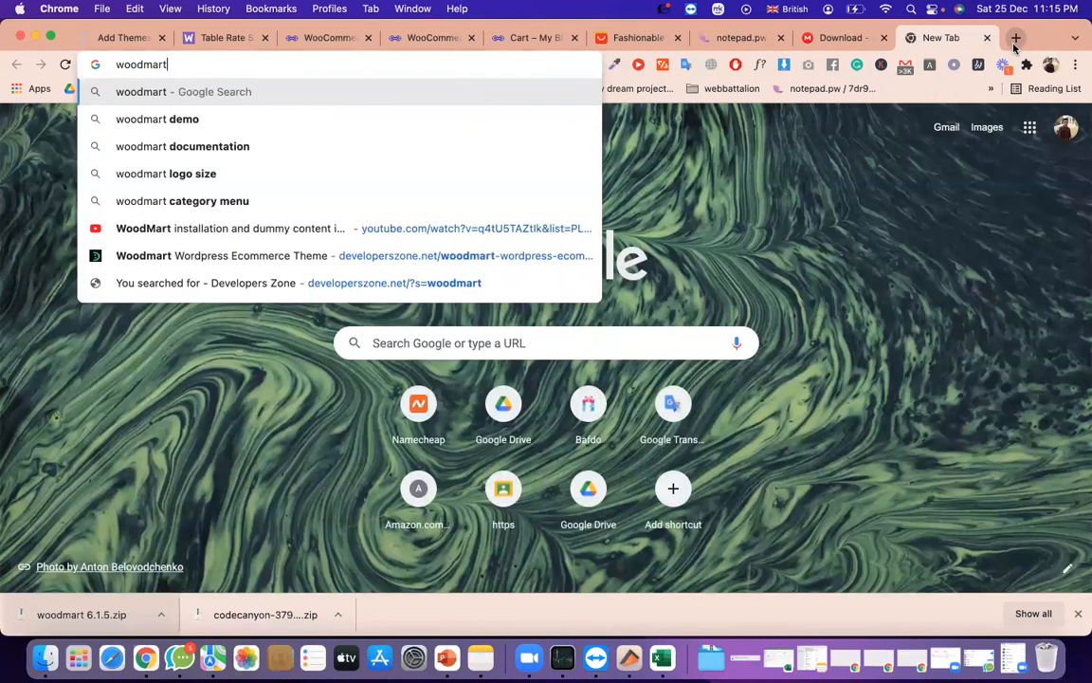
key("Return")
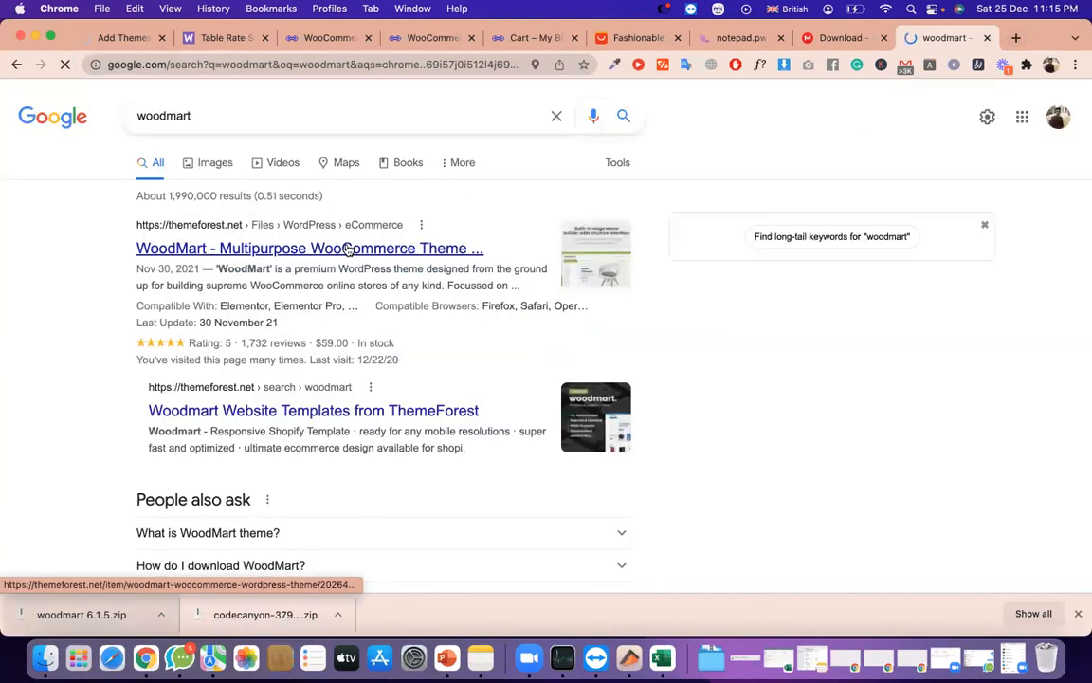
left_click(348, 248)
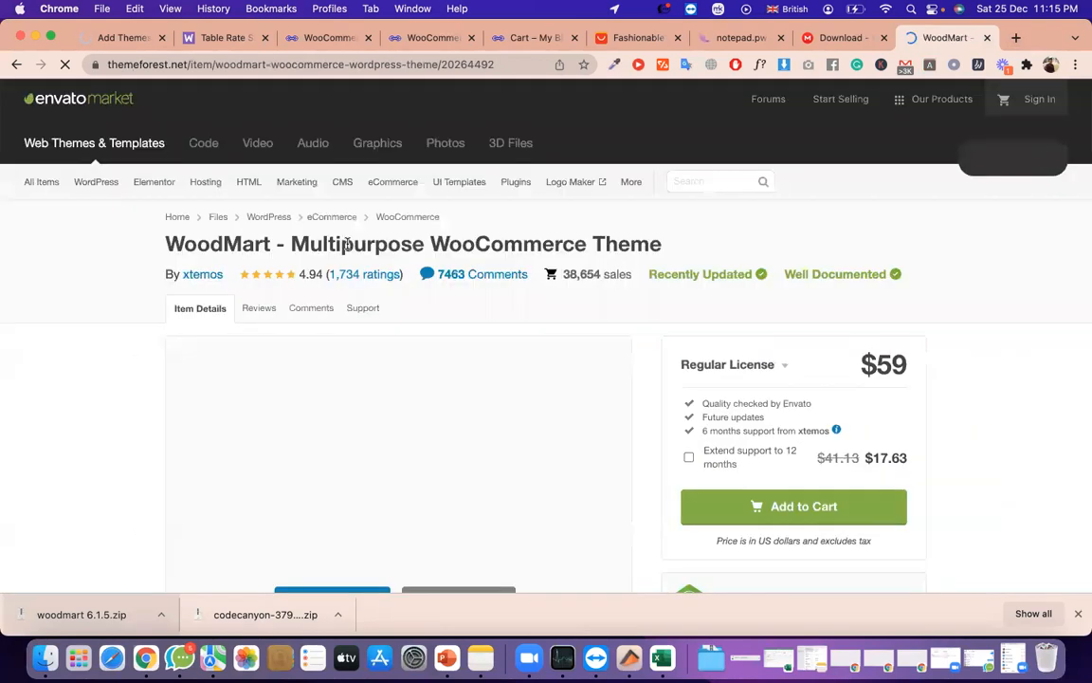
Examine the WoodMart item's title, description, and WordPress, WooCommerce and page builder compatibility details
double_click(348, 245)
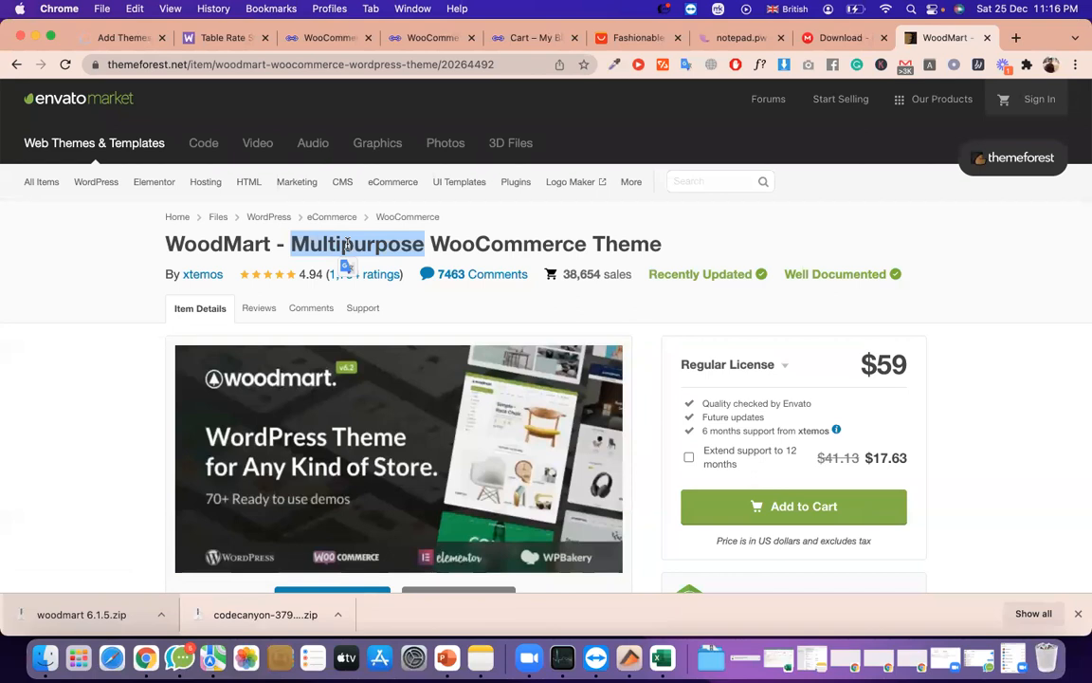
scroll(398, 237, "down", 1)
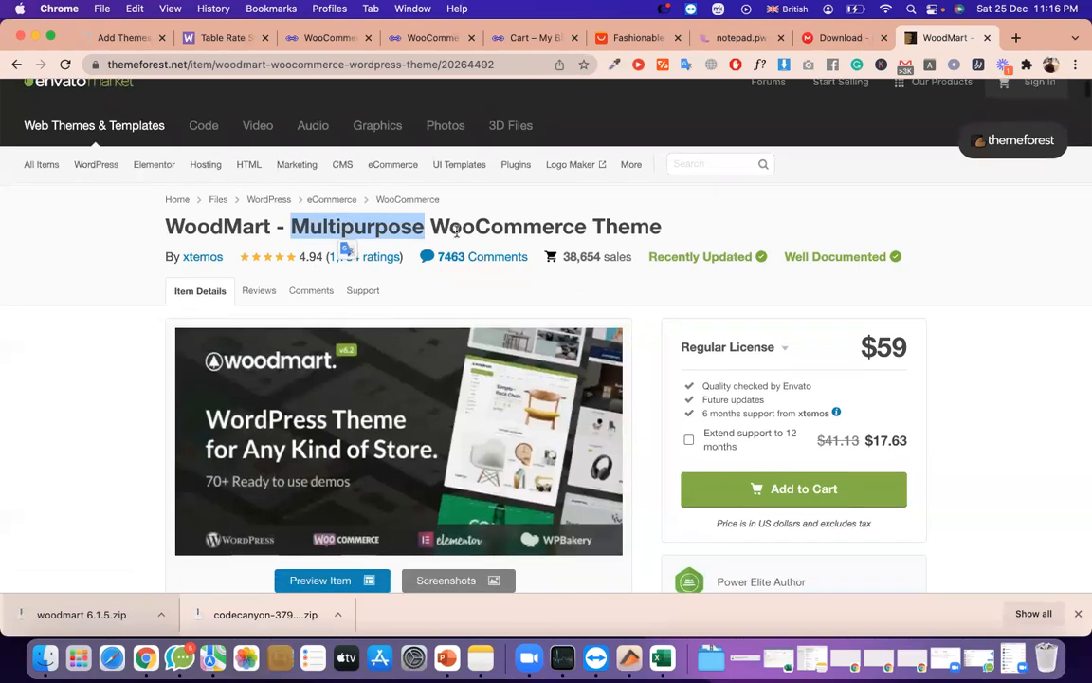
triple_click(495, 228)
scroll(516, 458, "down", 10)
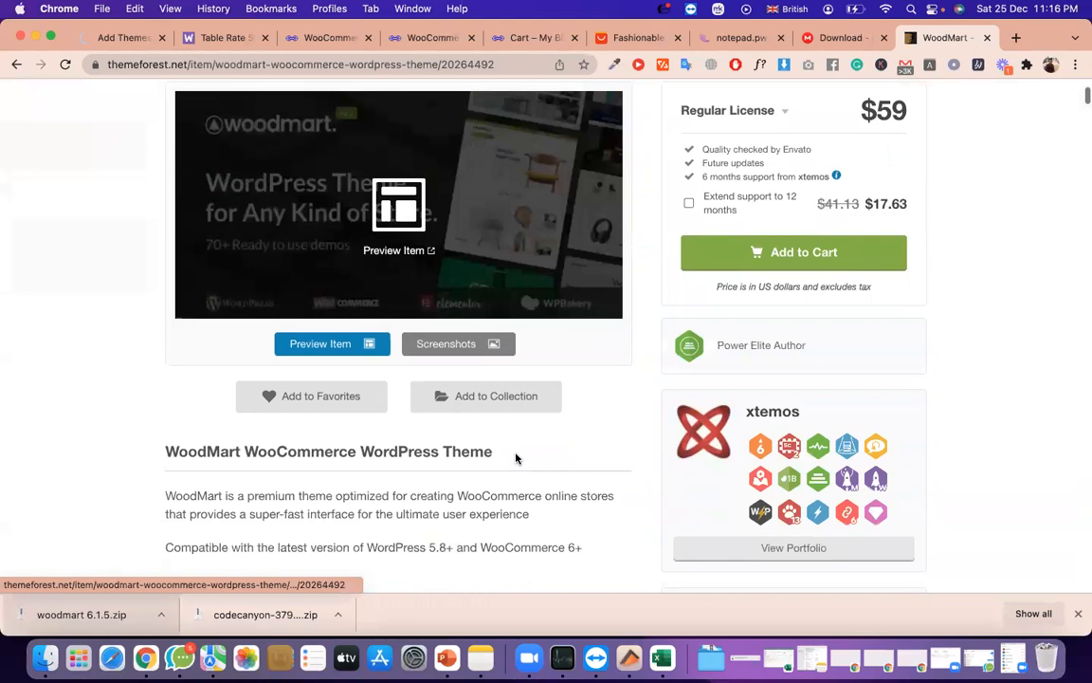
scroll(516, 458, "down", 3)
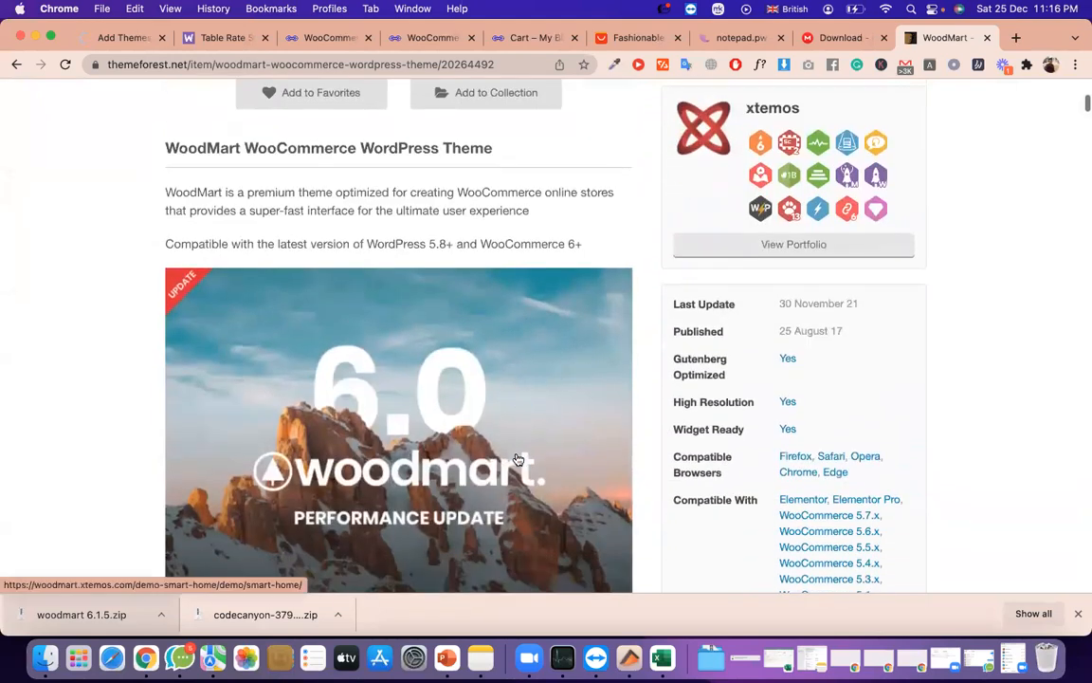
triple_click(505, 245)
scroll(504, 251, "up", 1)
scroll(693, 360, "down", 4)
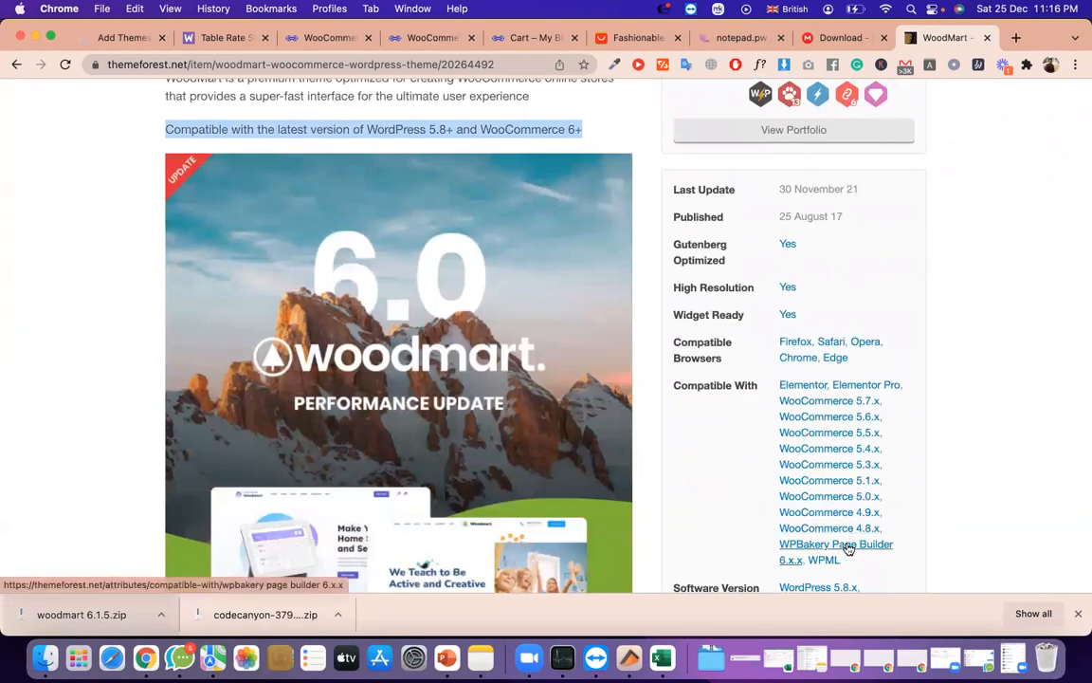
scroll(602, 338, "up", 3)
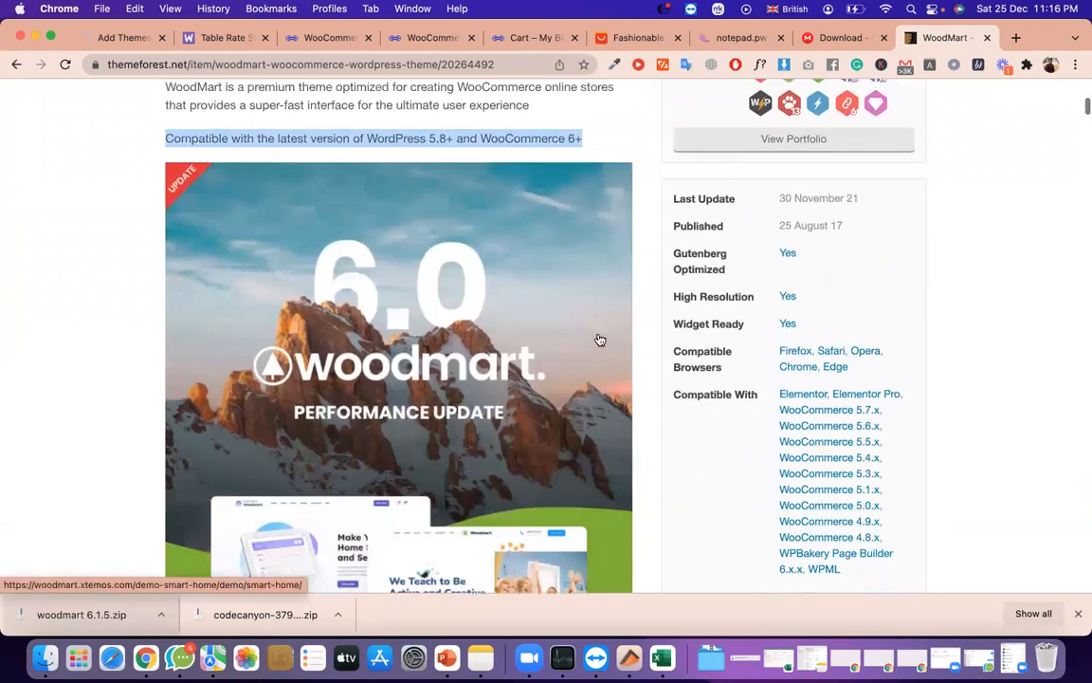
scroll(323, 184, "up", 2)
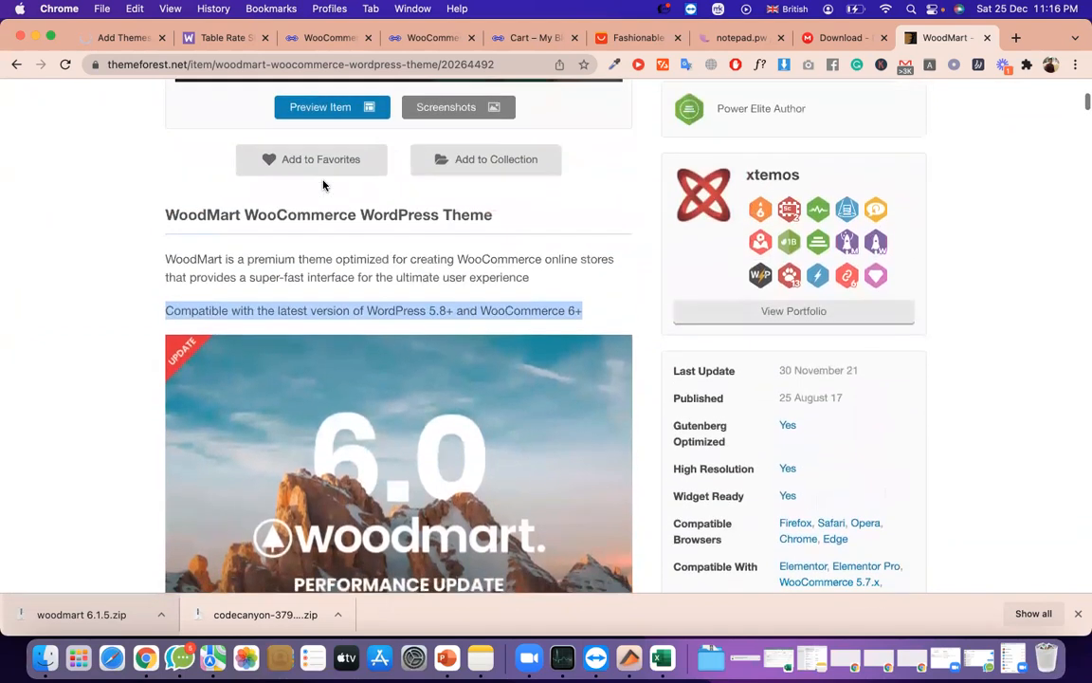
scroll(323, 184, "down", 2)
triple_click(341, 214)
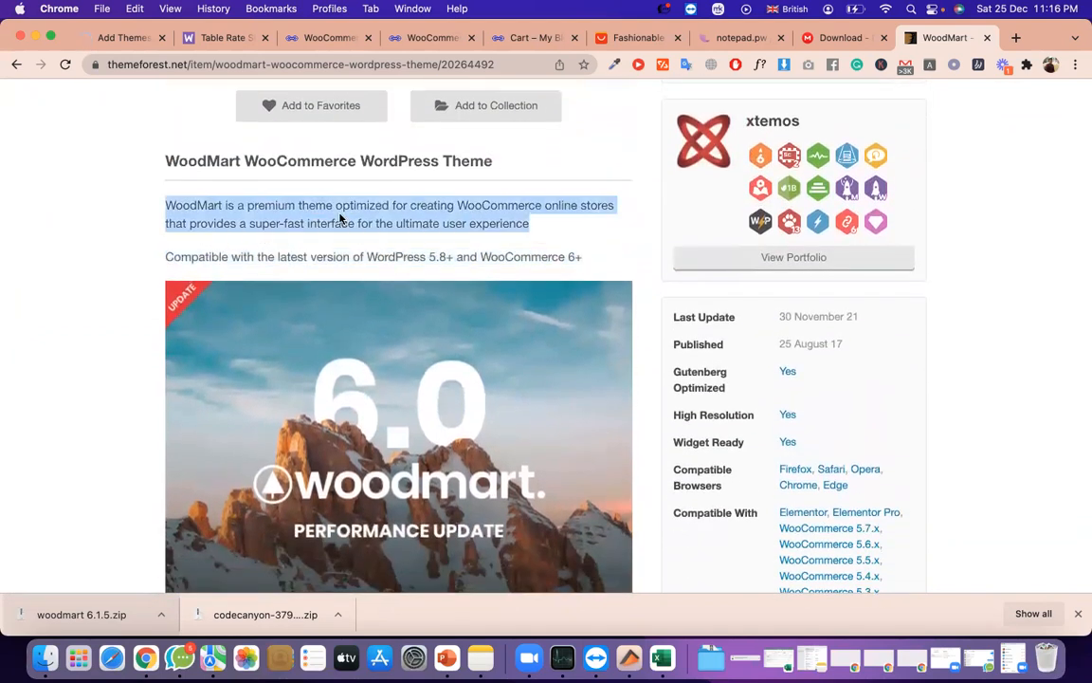
Look through the feature banners on the WoodMart item page and open the site with all its demos
scroll(341, 215, "down", 4)
scroll(341, 219, "down", 10)
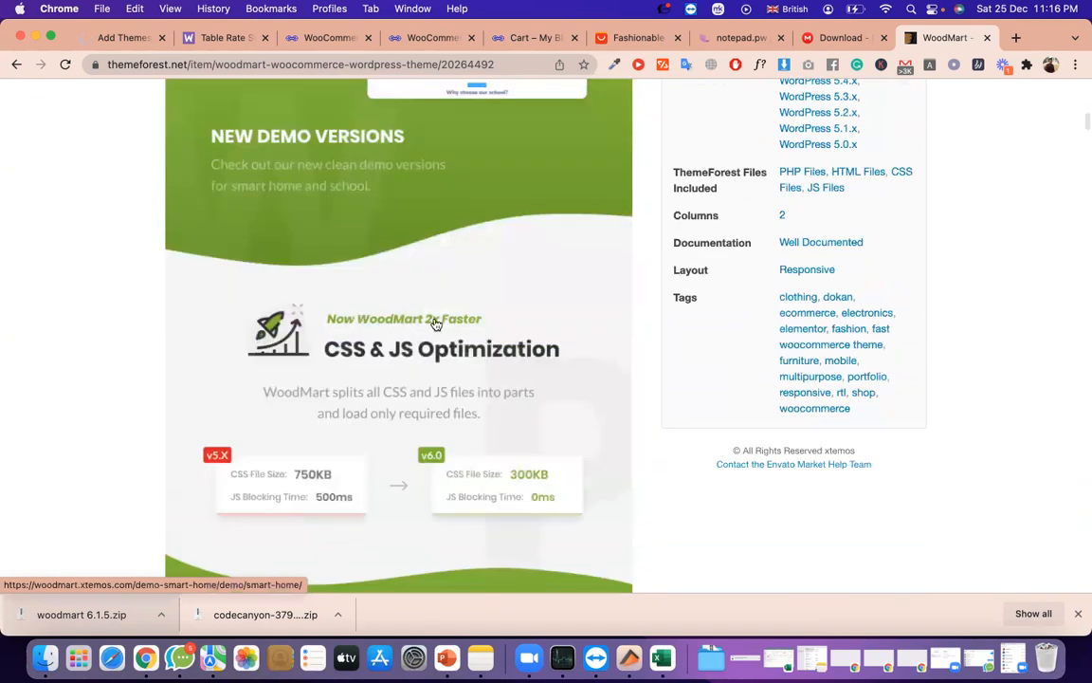
scroll(434, 323, "down", 8)
scroll(435, 323, "down", 15)
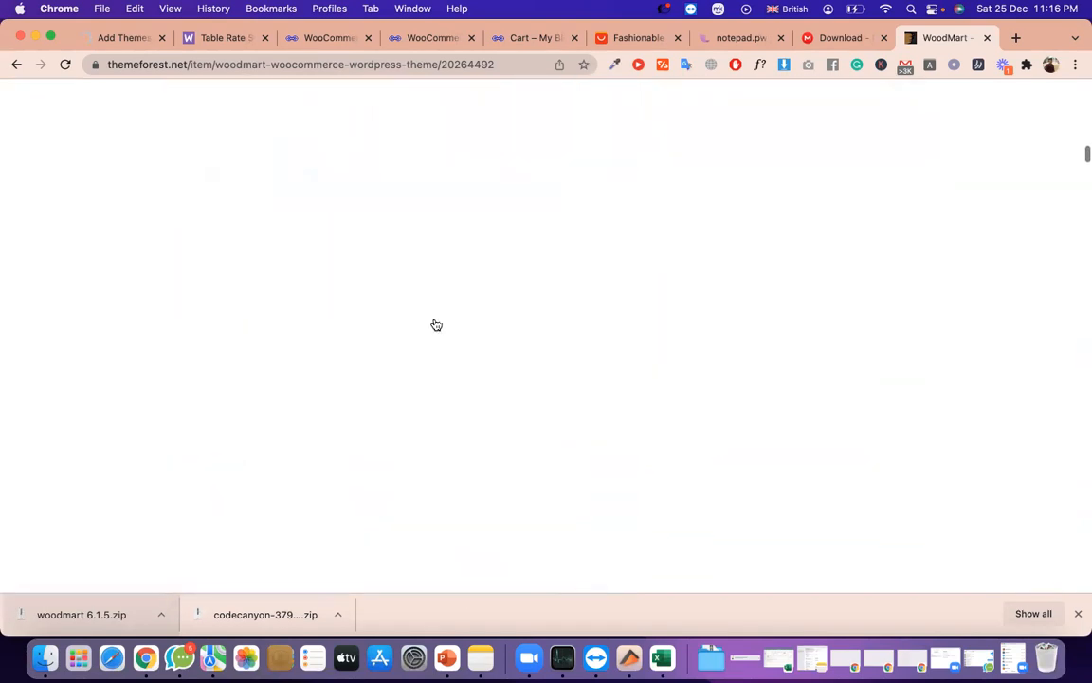
scroll(435, 324, "down", 8)
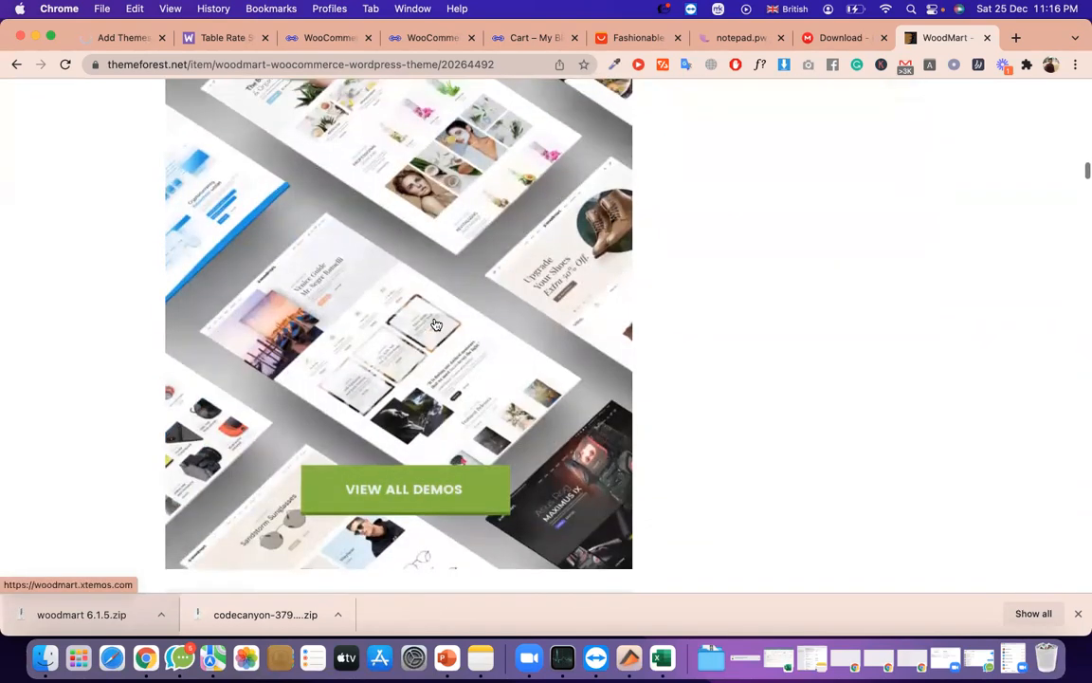
left_click(454, 508)
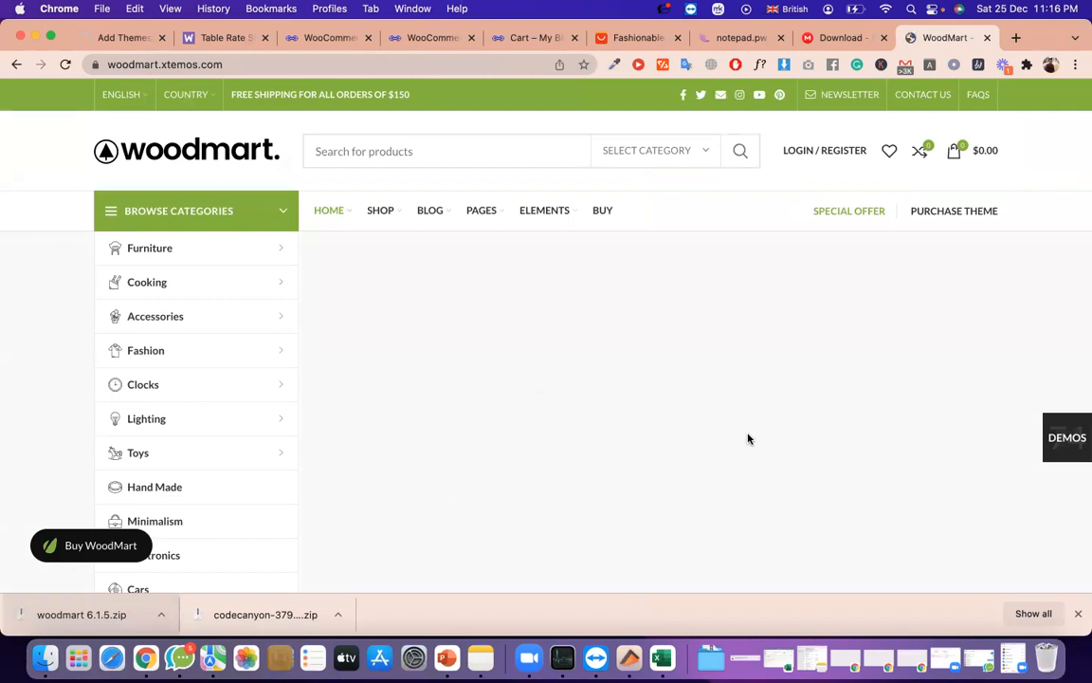
Look over the WoodMart demo store's home page, including its featured categories, products and news sections
scroll(748, 439, "down", 10)
scroll(517, 253, "down", 15)
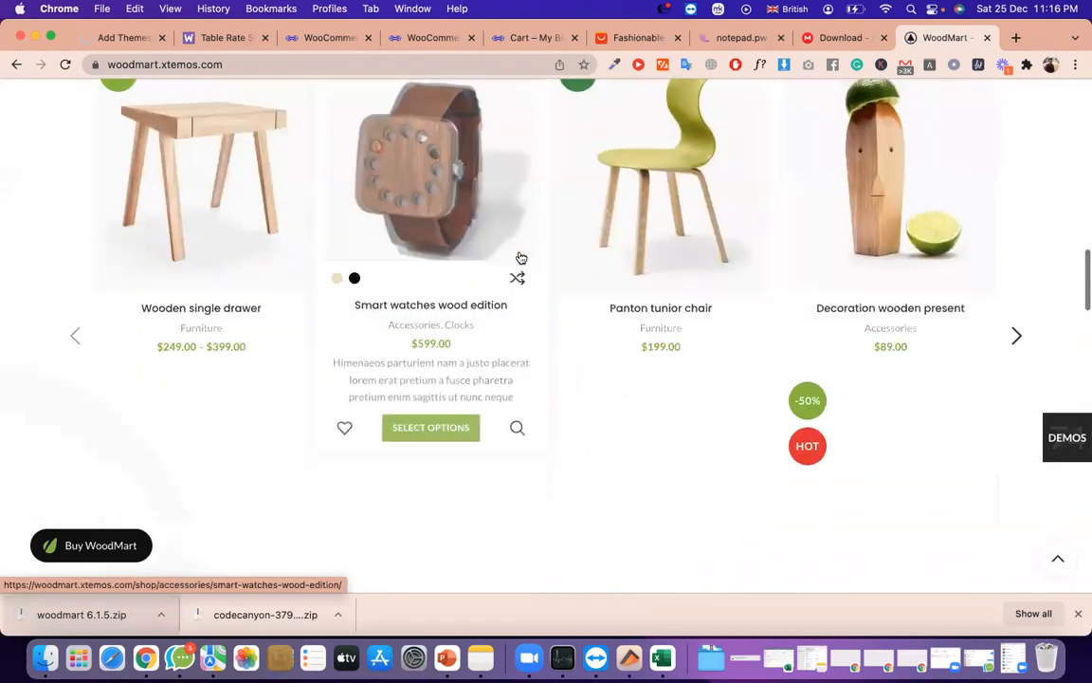
scroll(601, 375, "down", 10)
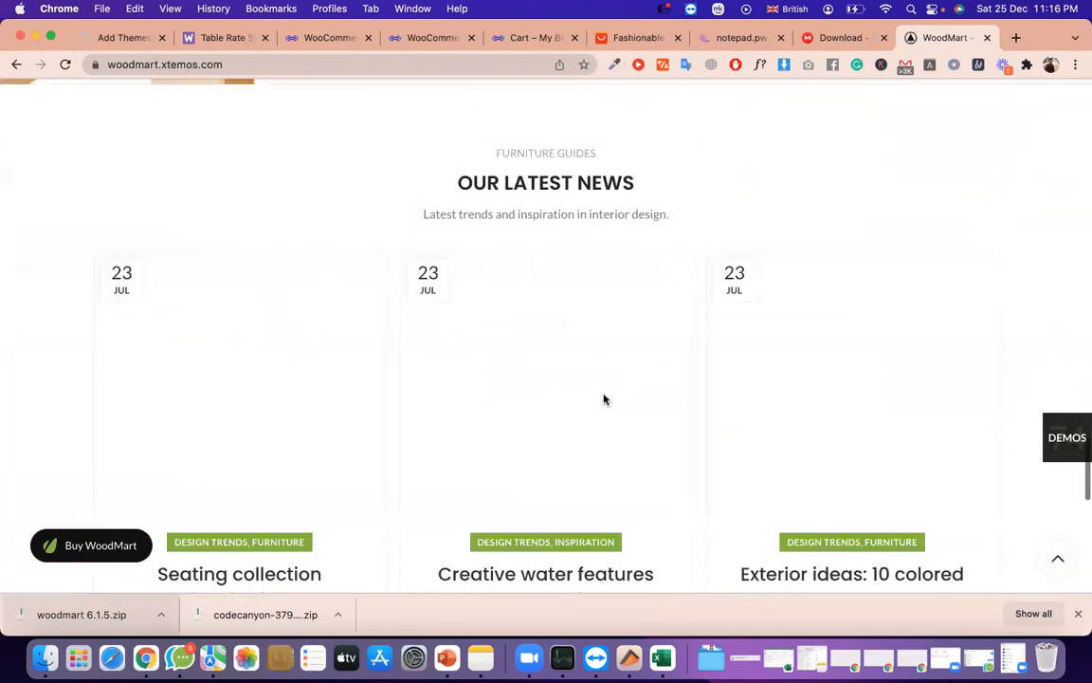
scroll(602, 397, "up", 10)
scroll(603, 399, "up", 10)
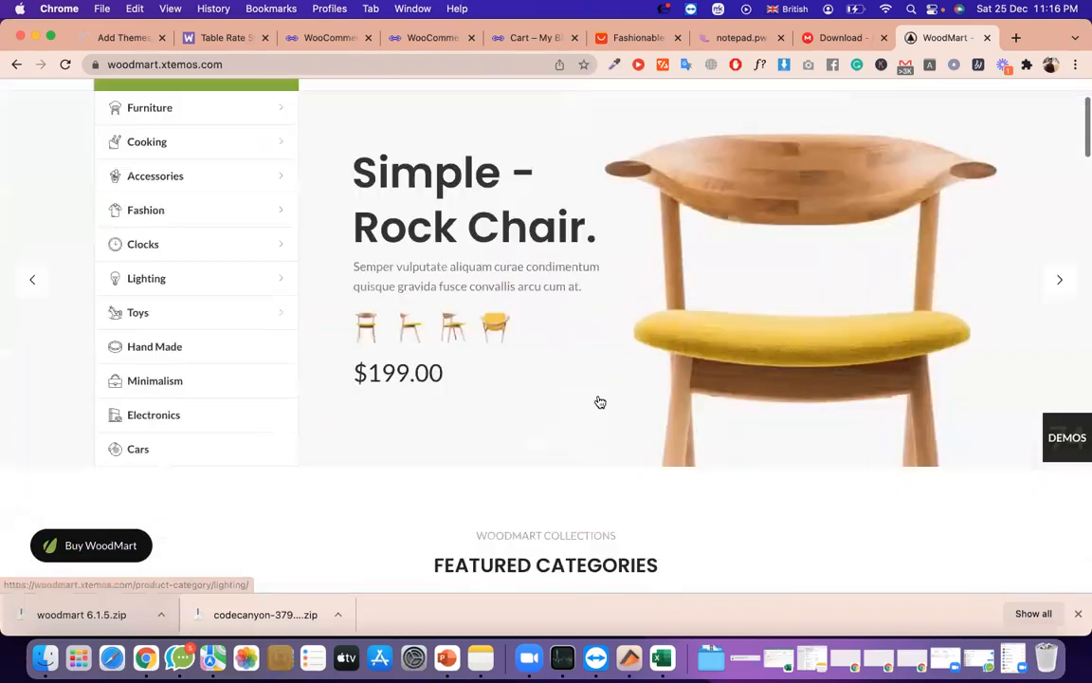
scroll(663, 407, "down", 6)
scroll(924, 373, "up", 8)
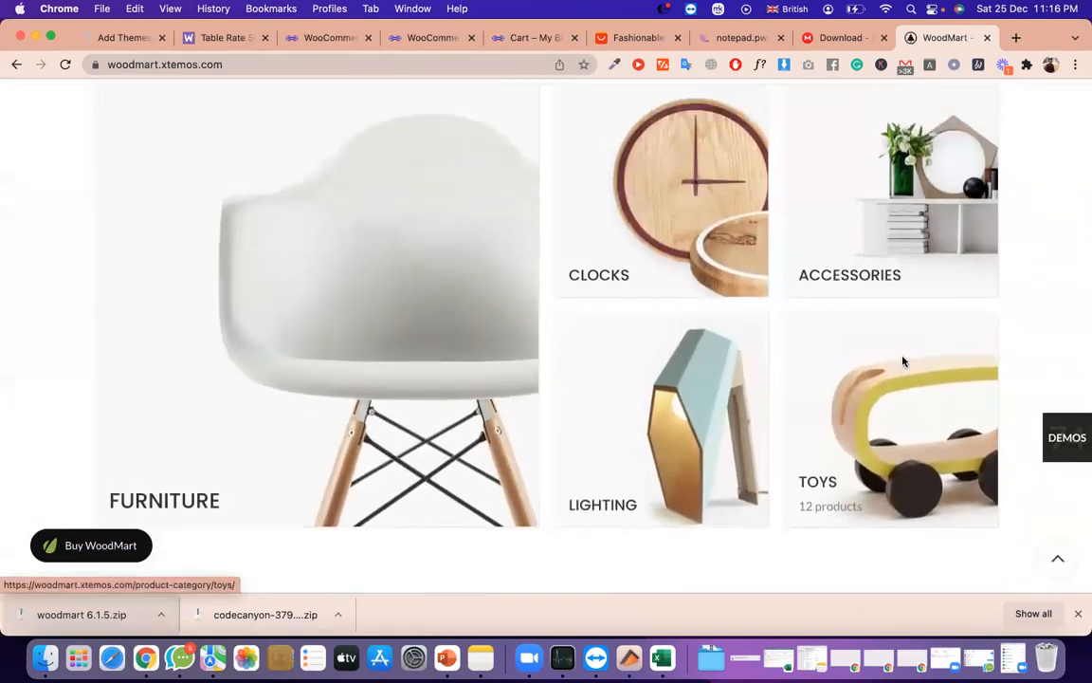
Open the WoodMart demos overview and view its Pages, Shop and Product layout categories
left_click(1078, 459)
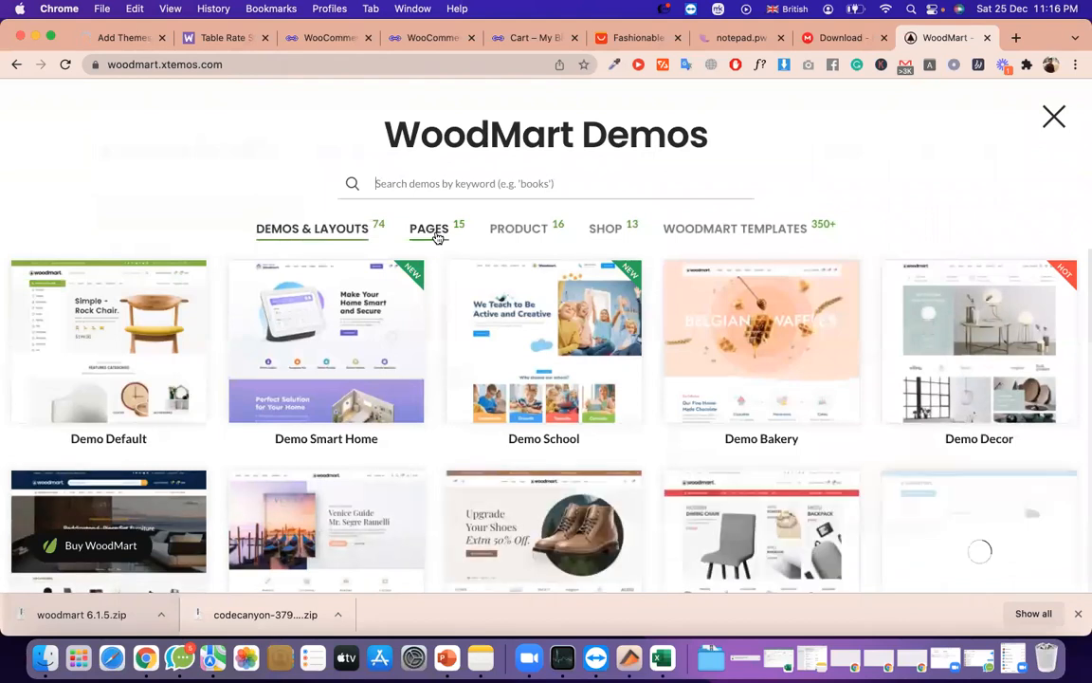
left_click(437, 237)
scroll(523, 398, "down", 1)
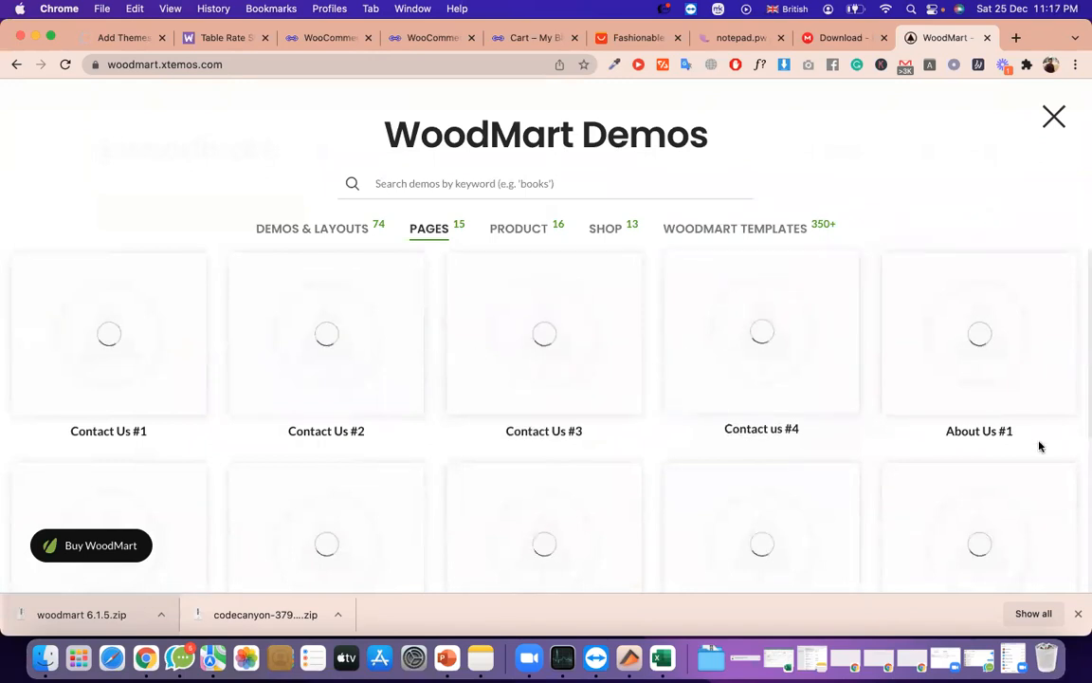
left_click(618, 229)
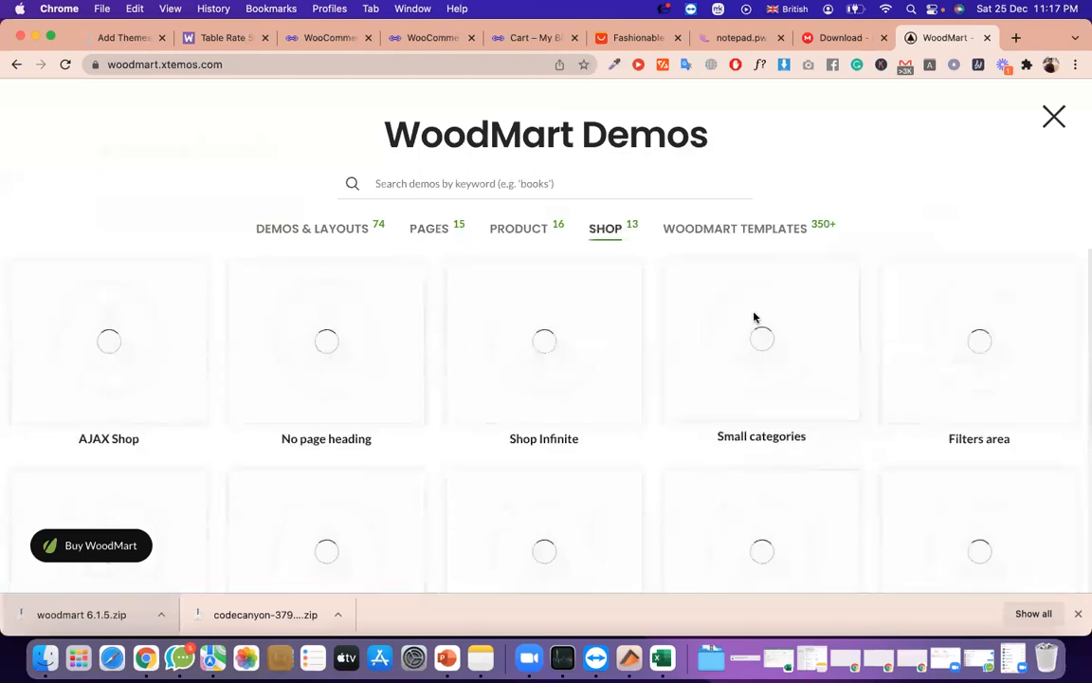
left_click(533, 235)
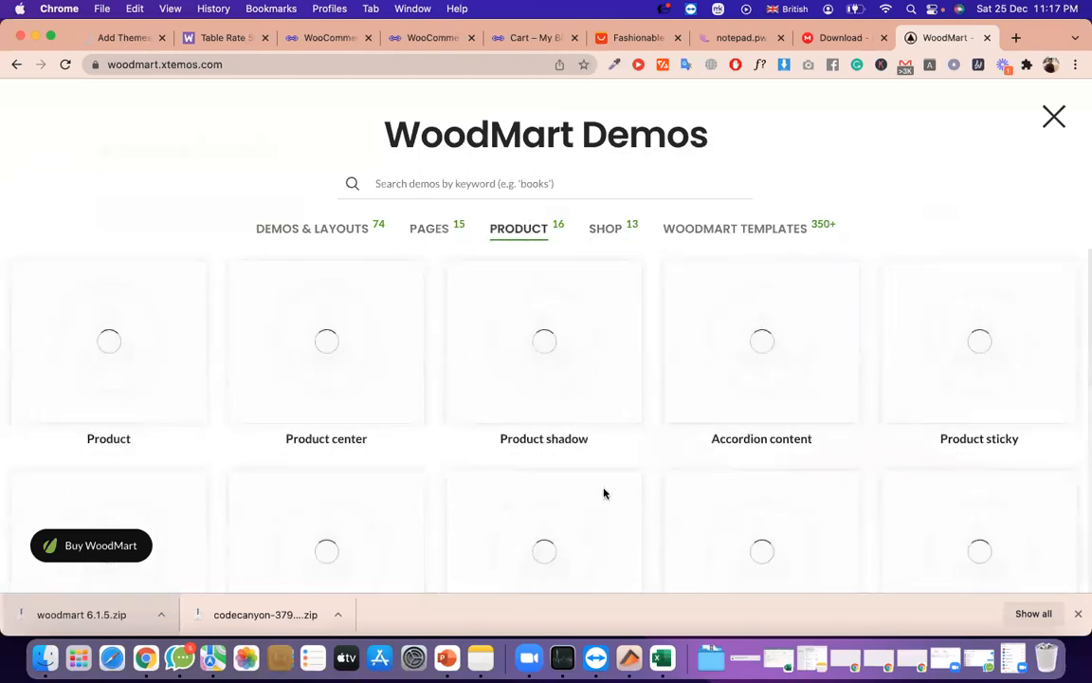
Return to the Demos & Layouts category, browse the prebuilt demos, and close the overview
left_click(321, 237)
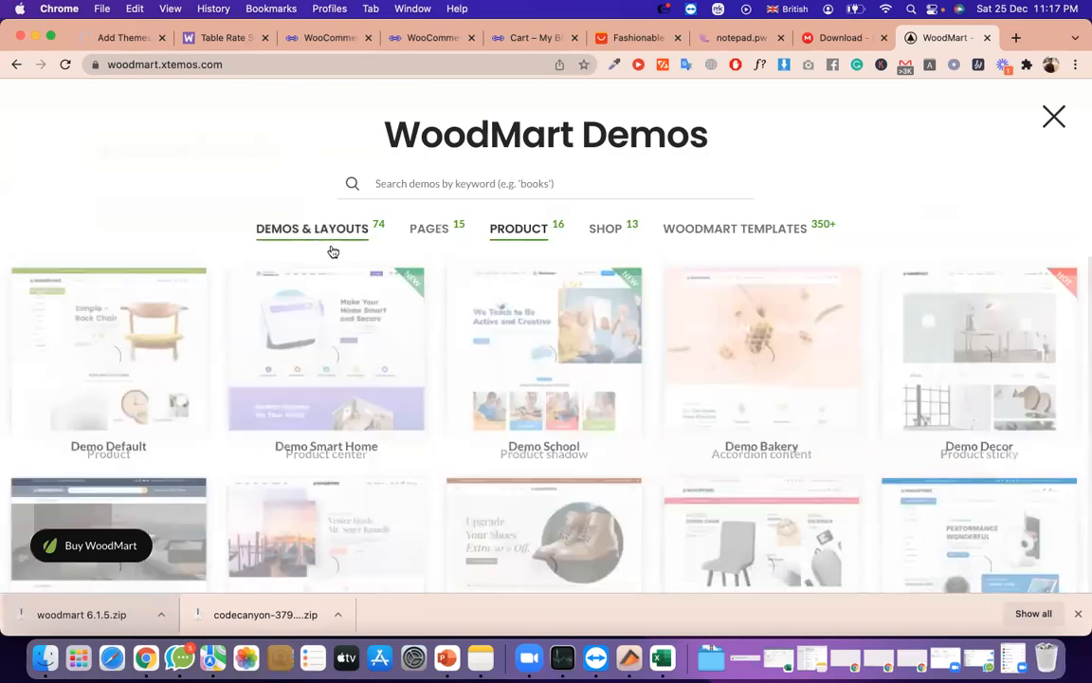
scroll(811, 449, "down", 5)
scroll(812, 448, "down", 3)
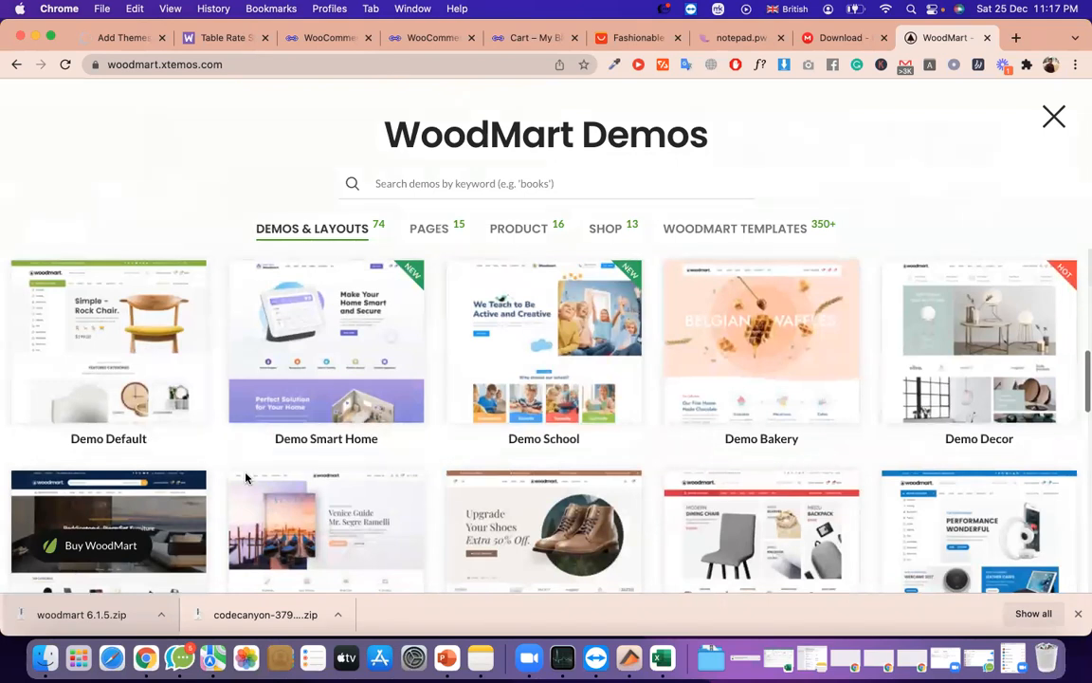
scroll(323, 475, "down", 5)
scroll(632, 455, "down", 3)
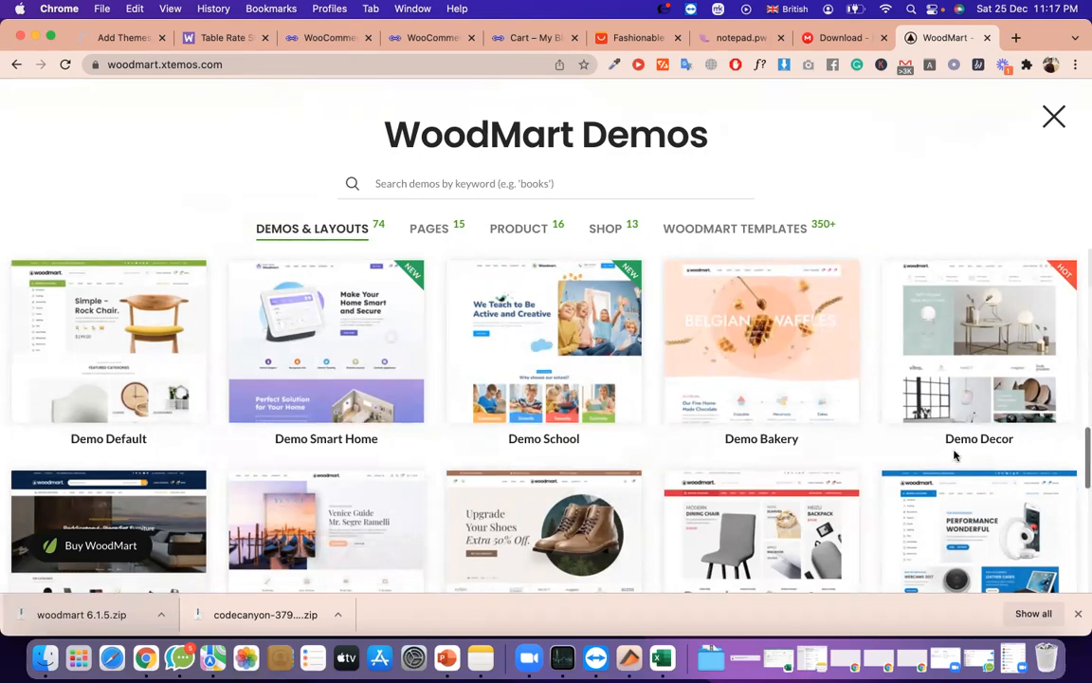
left_click(1053, 117)
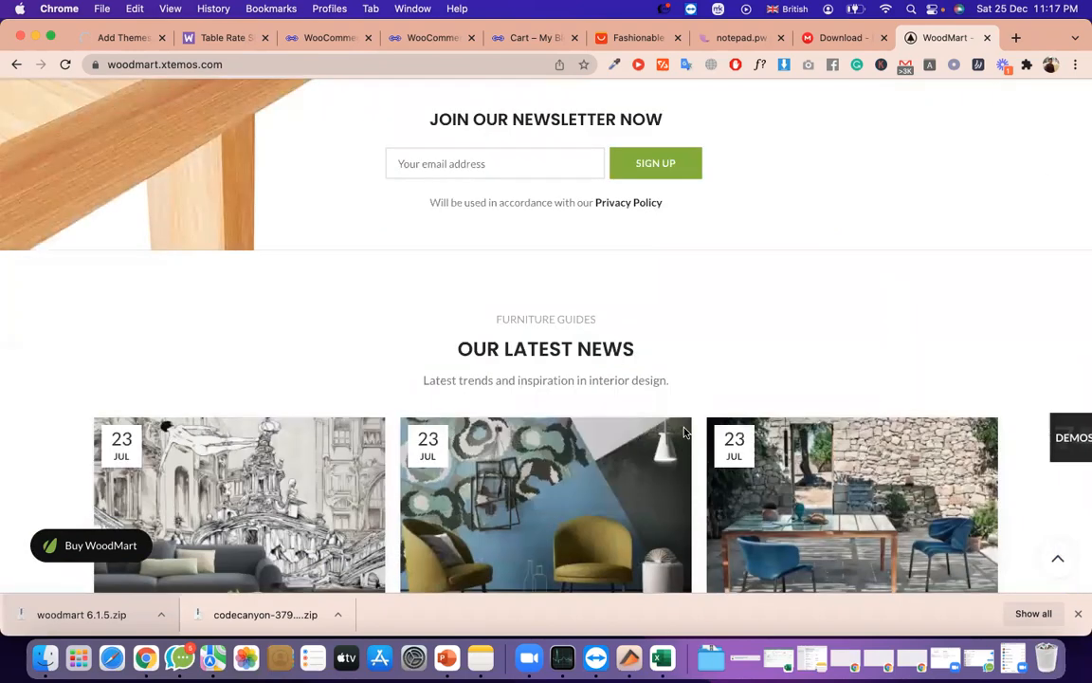
Examine the demo home page's Our Latest News section and the footer with the Our Stores links
scroll(684, 433, "down", 5)
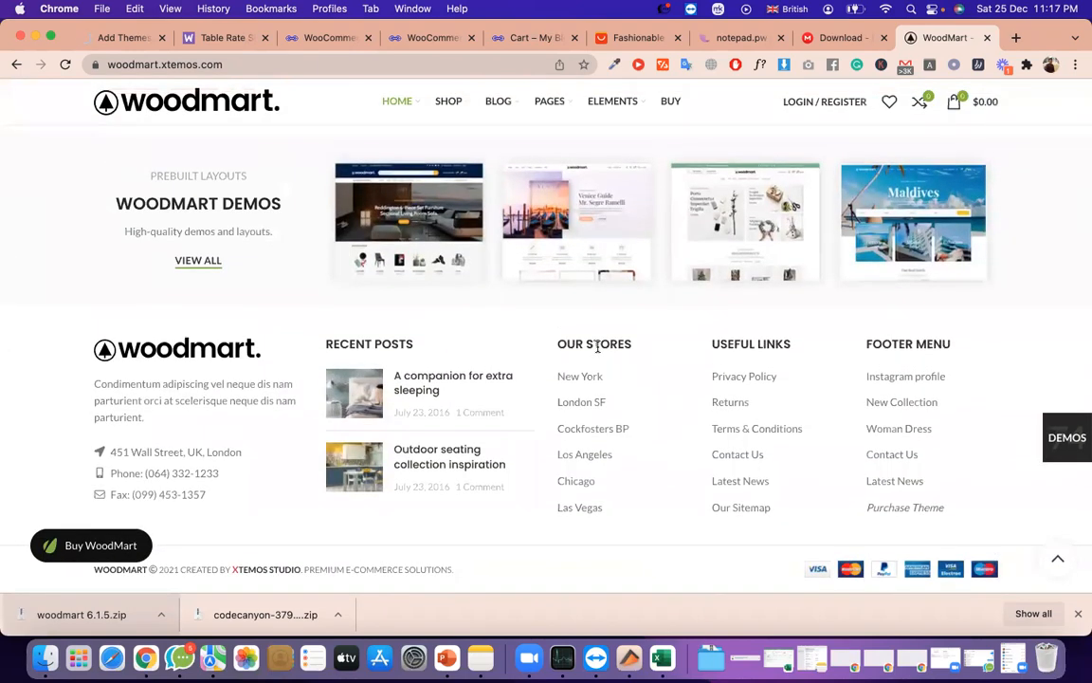
triple_click(597, 347)
scroll(526, 284, "up", 10)
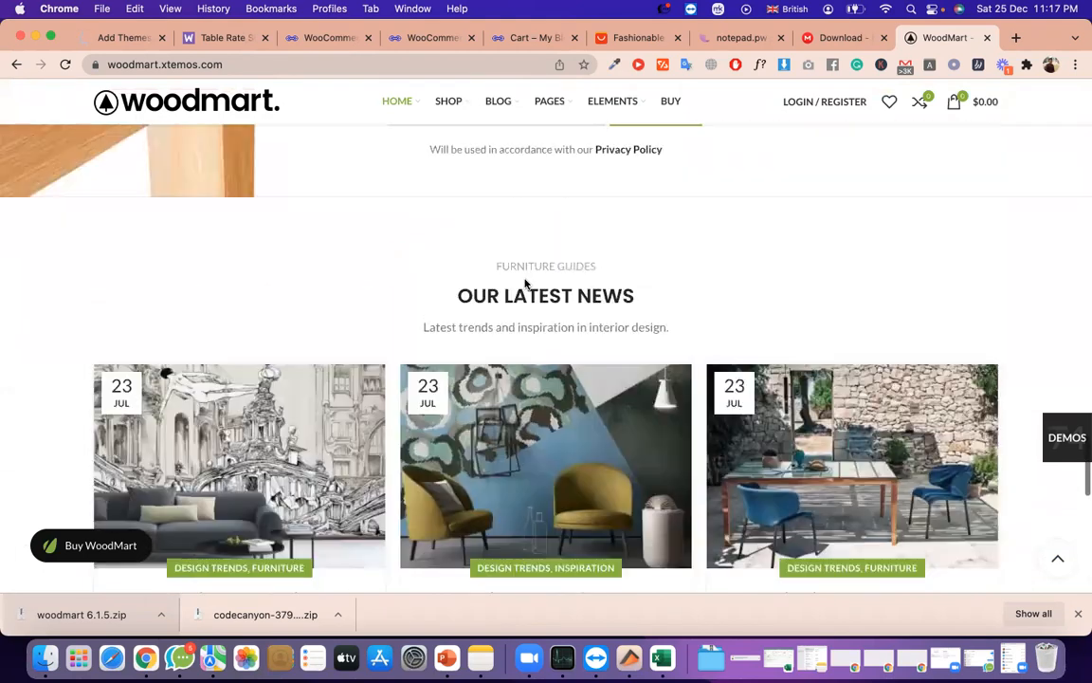
triple_click(536, 294)
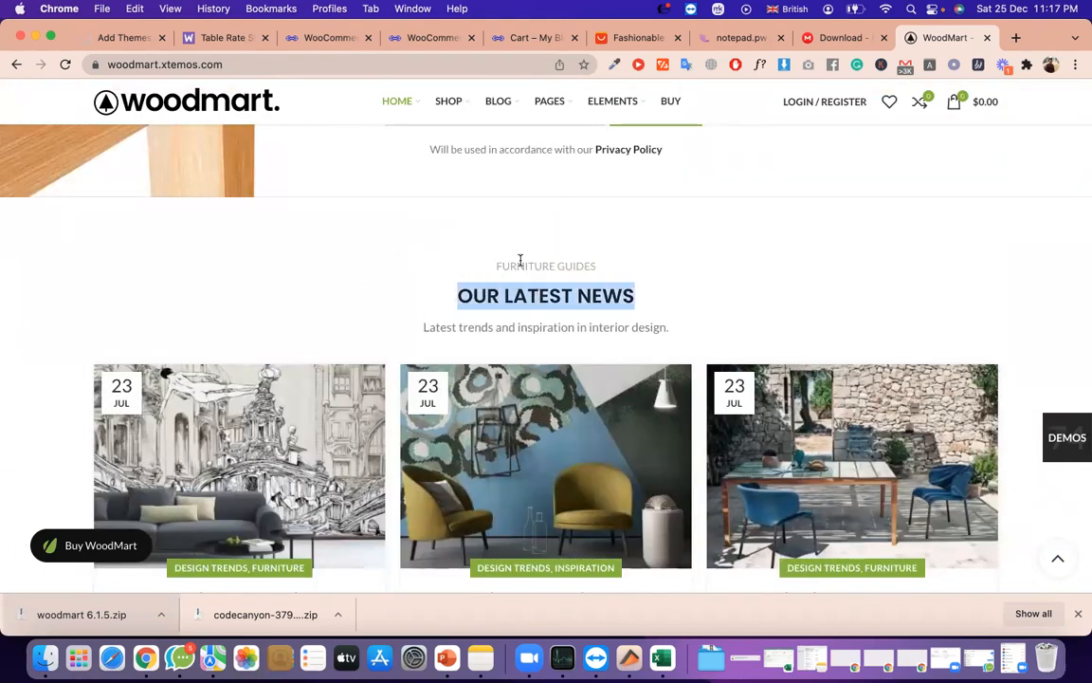
triple_click(520, 265)
scroll(536, 275, "down", 15)
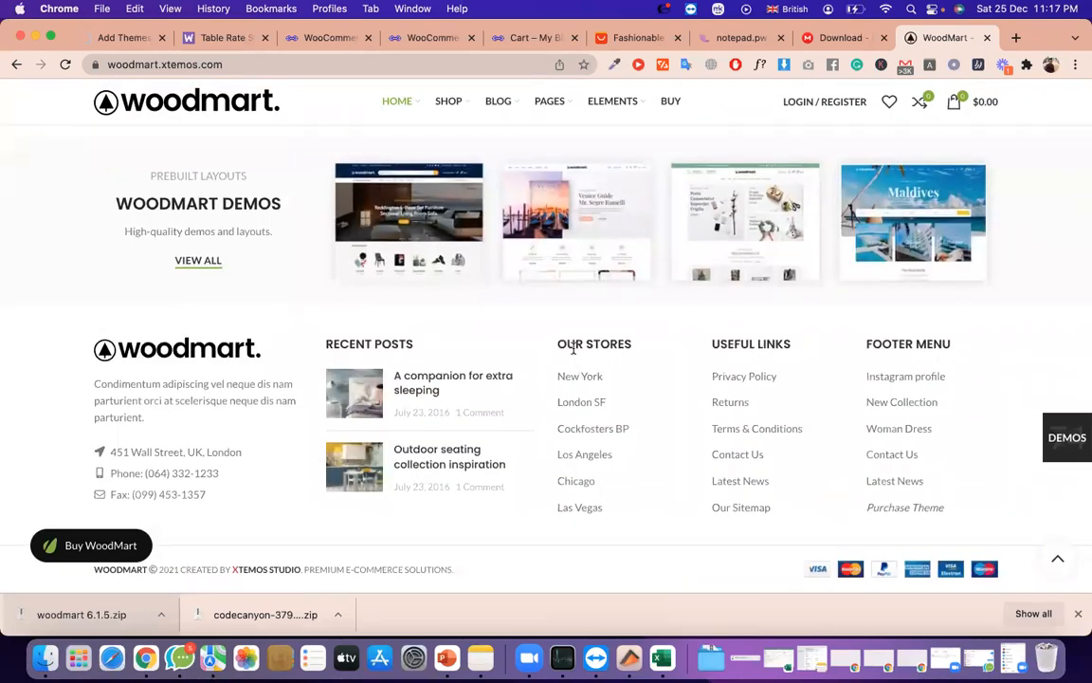
Highlight the Our Stores footer heading and review the WoodMart demo home page back up to its header
triple_click(573, 348)
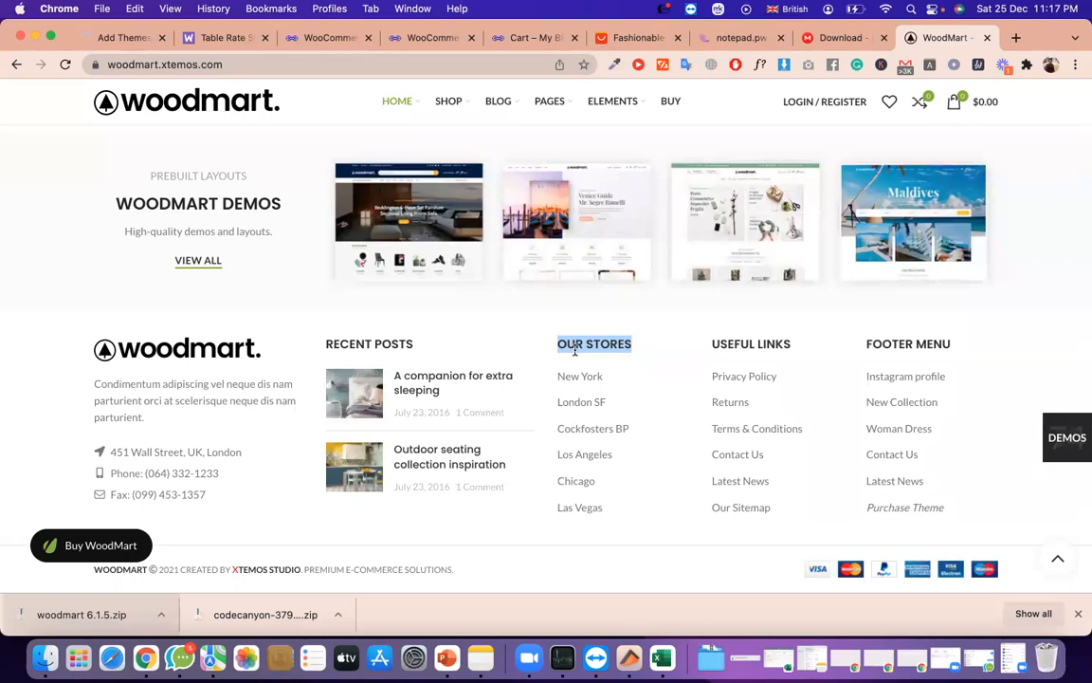
scroll(812, 171, "up", 10)
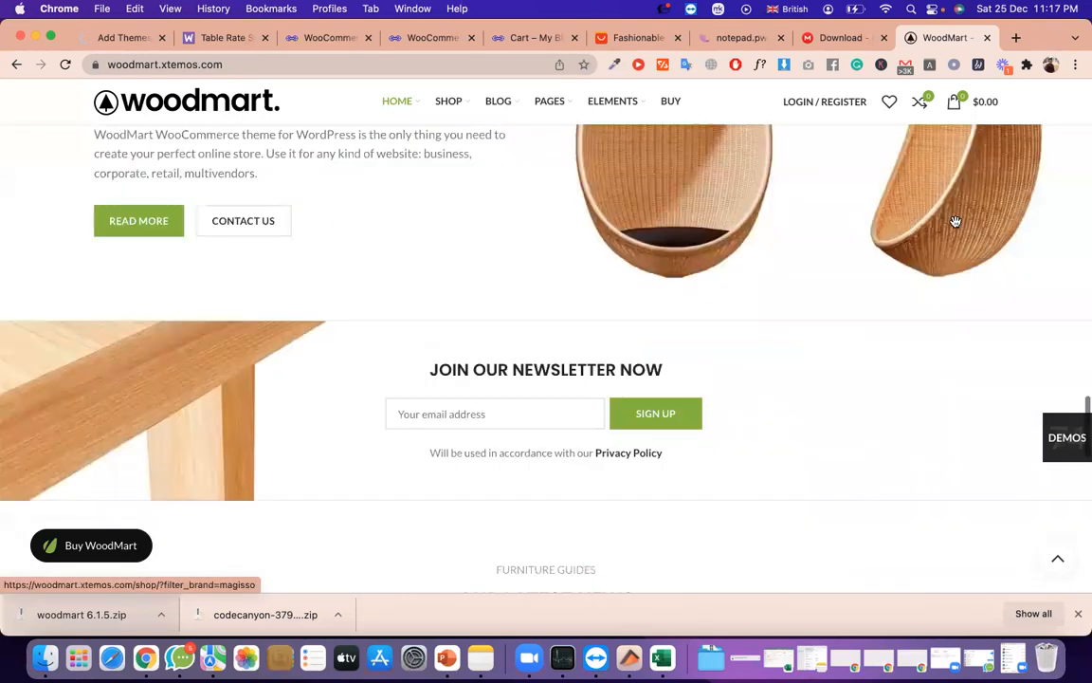
scroll(956, 221, "up", 15)
scroll(943, 143, "down", 10)
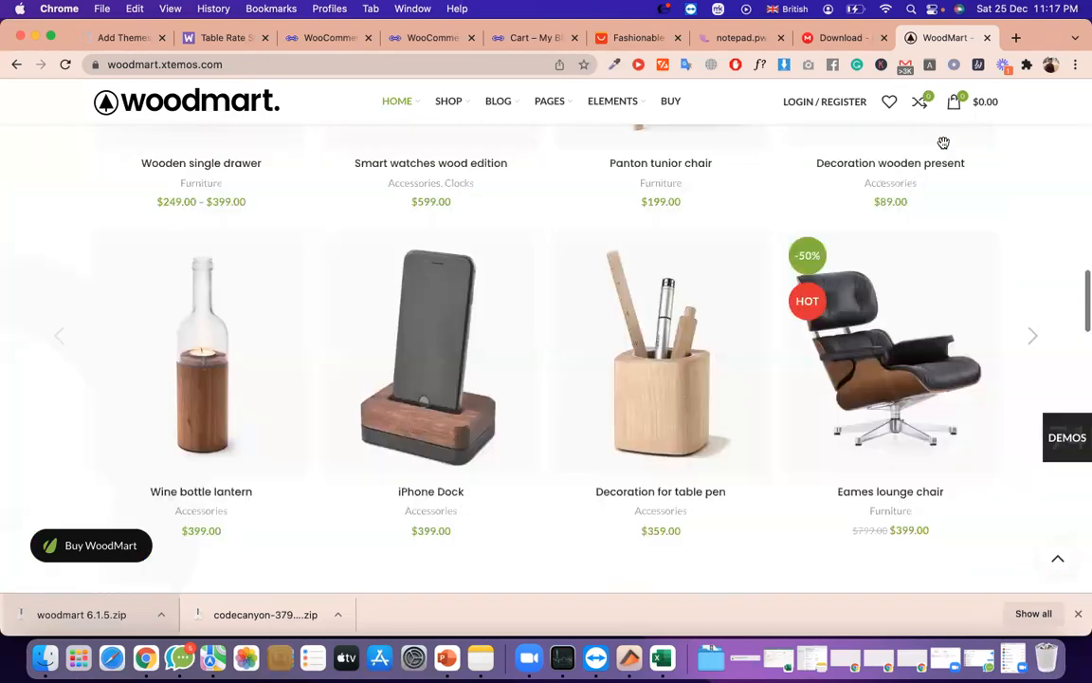
scroll(943, 147, "up", 5)
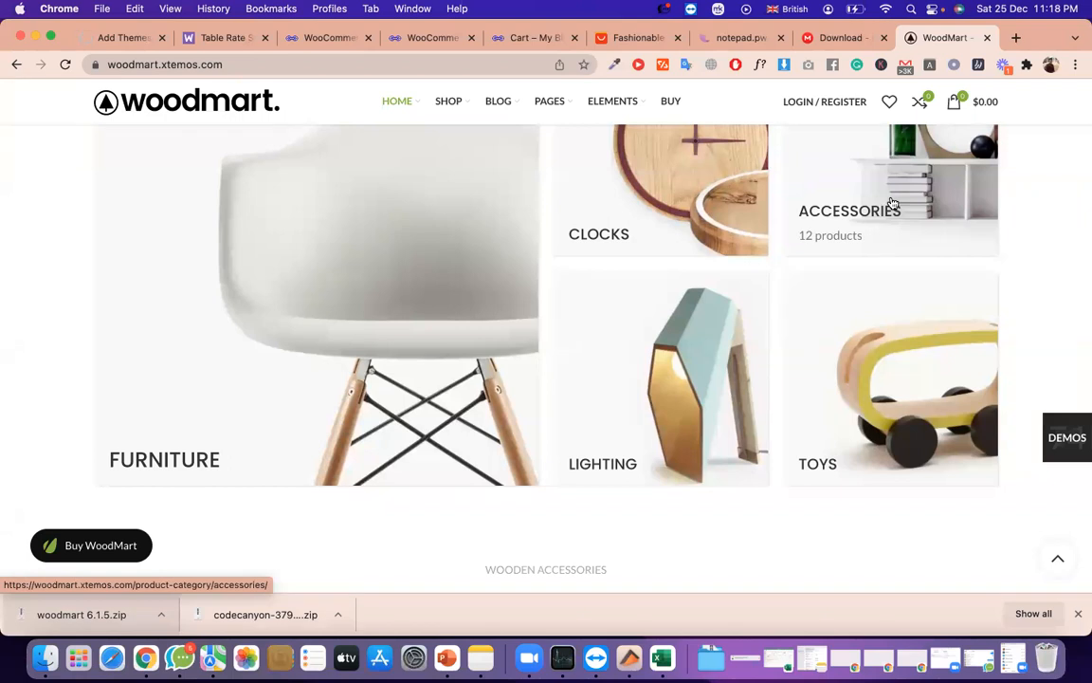
scroll(892, 203, "up", 10)
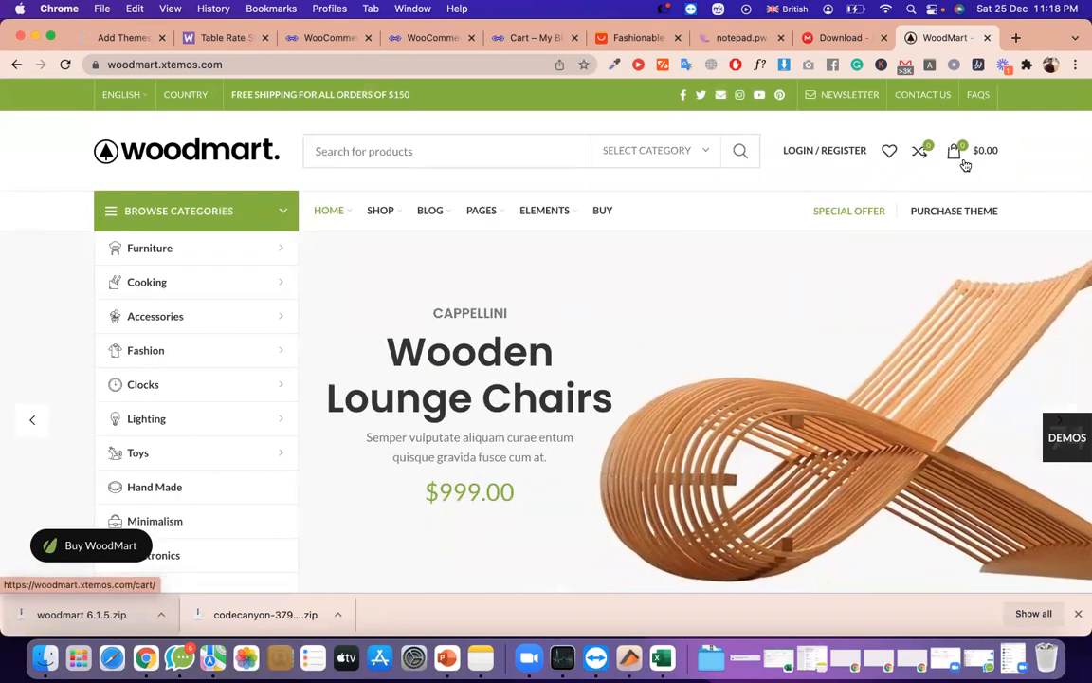
Try the header's free shipping banner area, return to the demo home page, and look through it down to Our Latest News
left_click(207, 93)
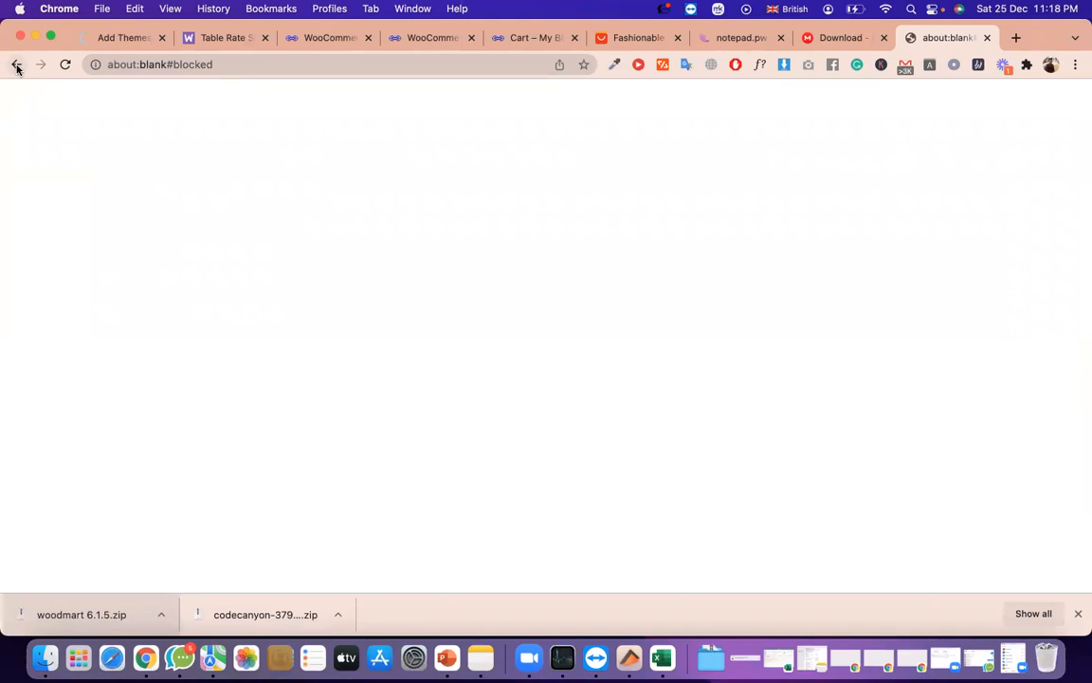
left_click(16, 66)
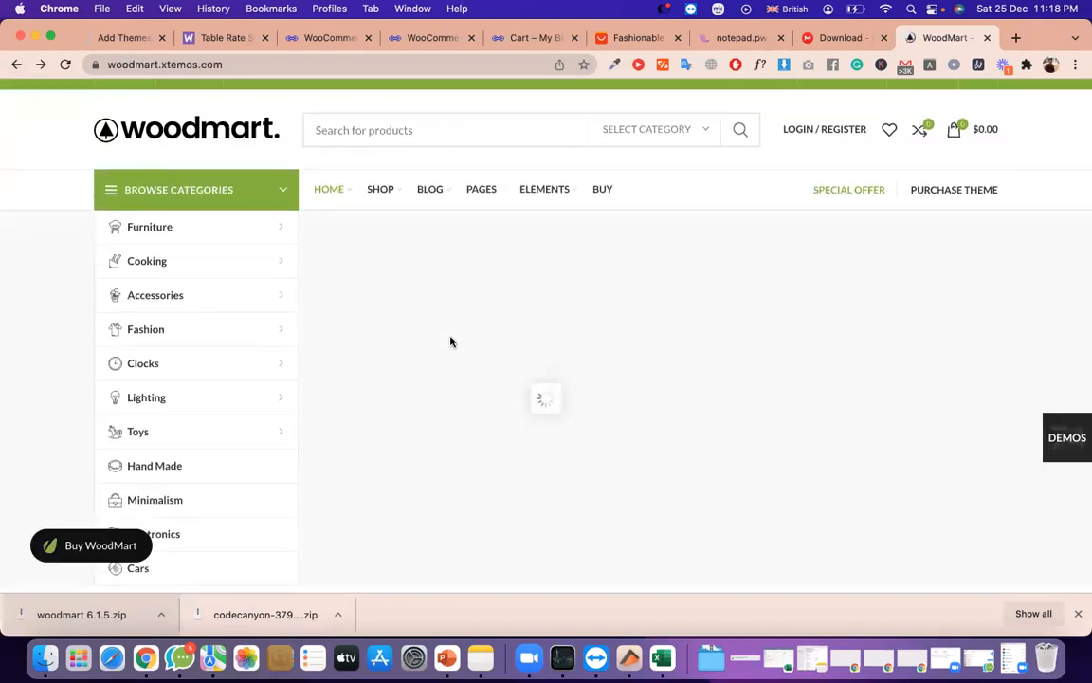
scroll(452, 341, "down", 5)
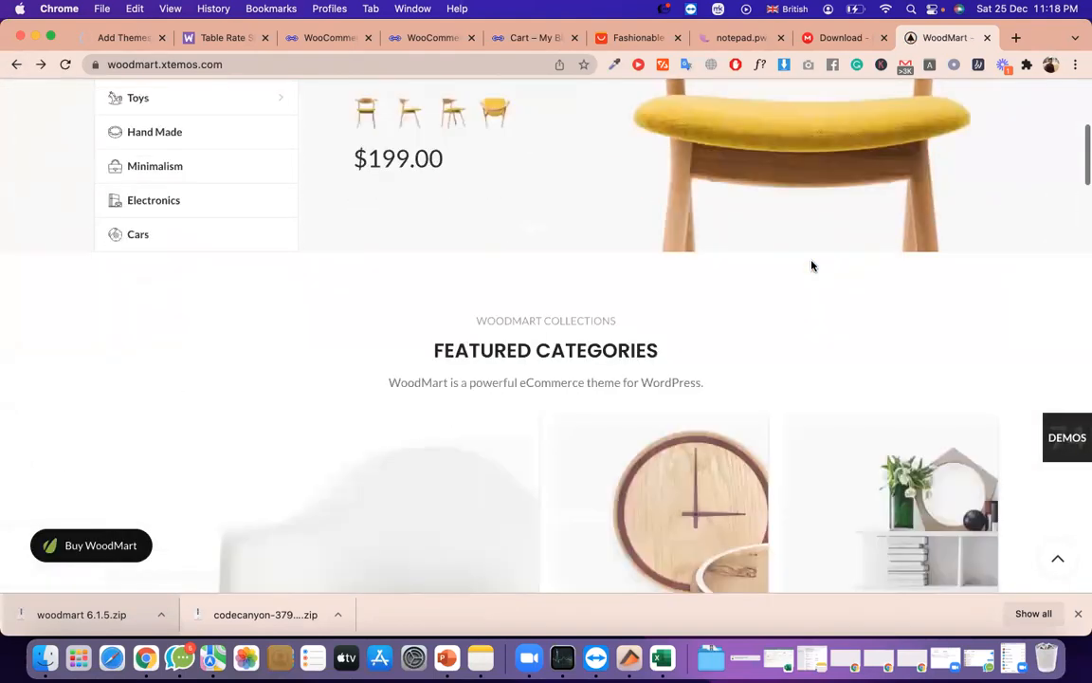
scroll(605, 276, "up", 2)
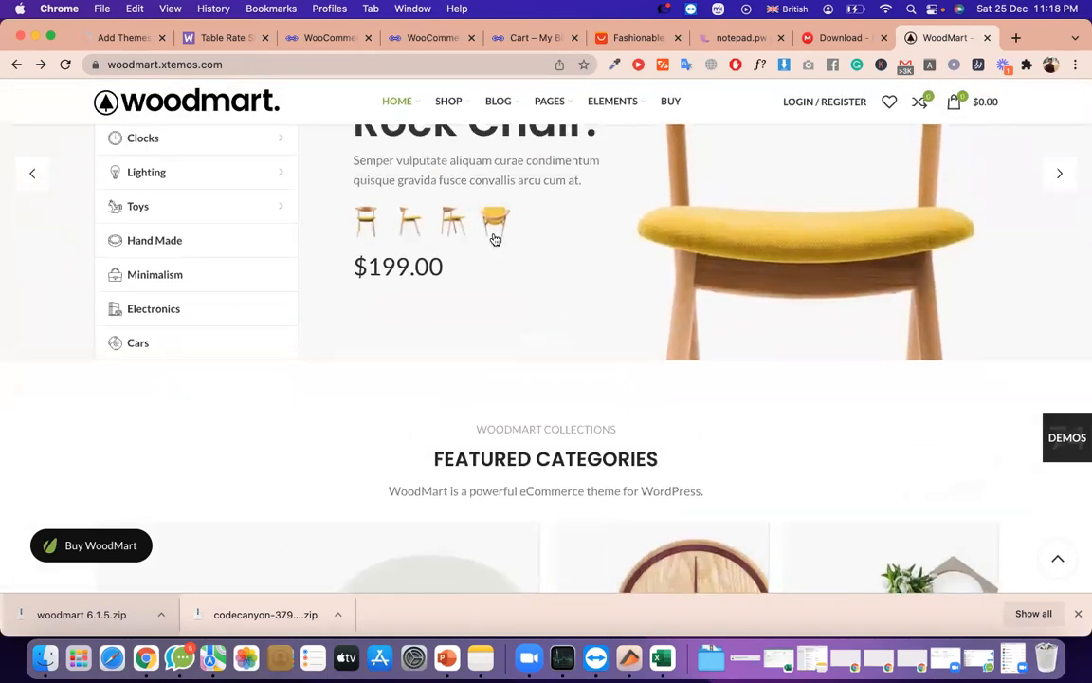
scroll(494, 239, "down", 10)
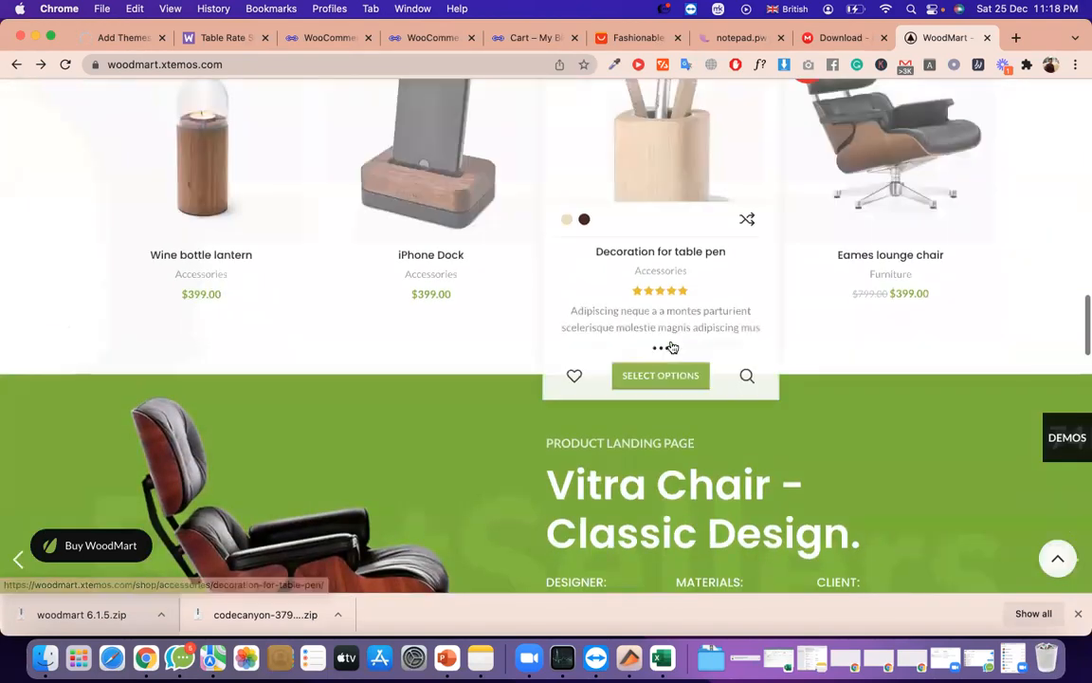
scroll(670, 347, "down", 15)
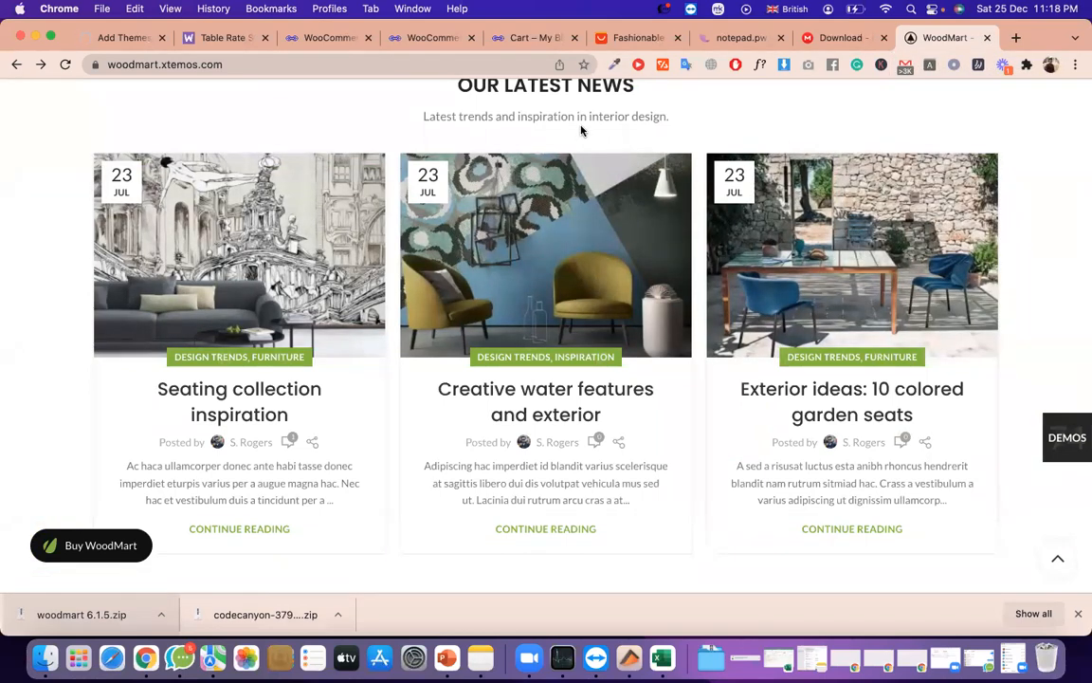
Close the WoodMart demo and download tabs and highlight the zip upload instruction on the Add Themes page
left_click(988, 38)
left_click(987, 38)
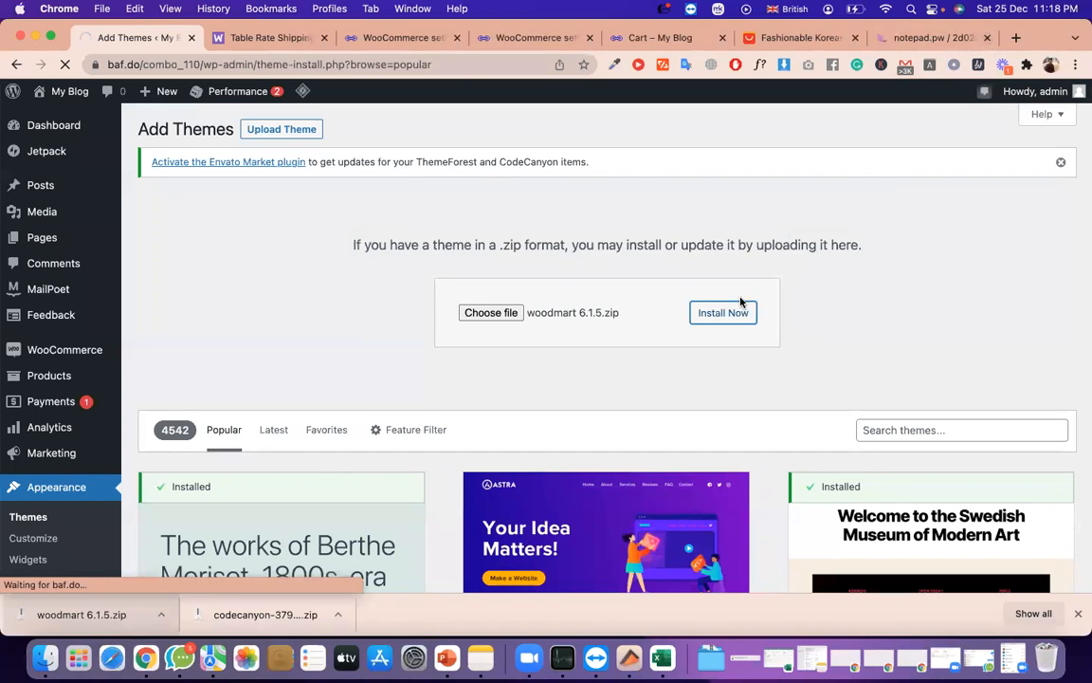
scroll(503, 430, "down", 2)
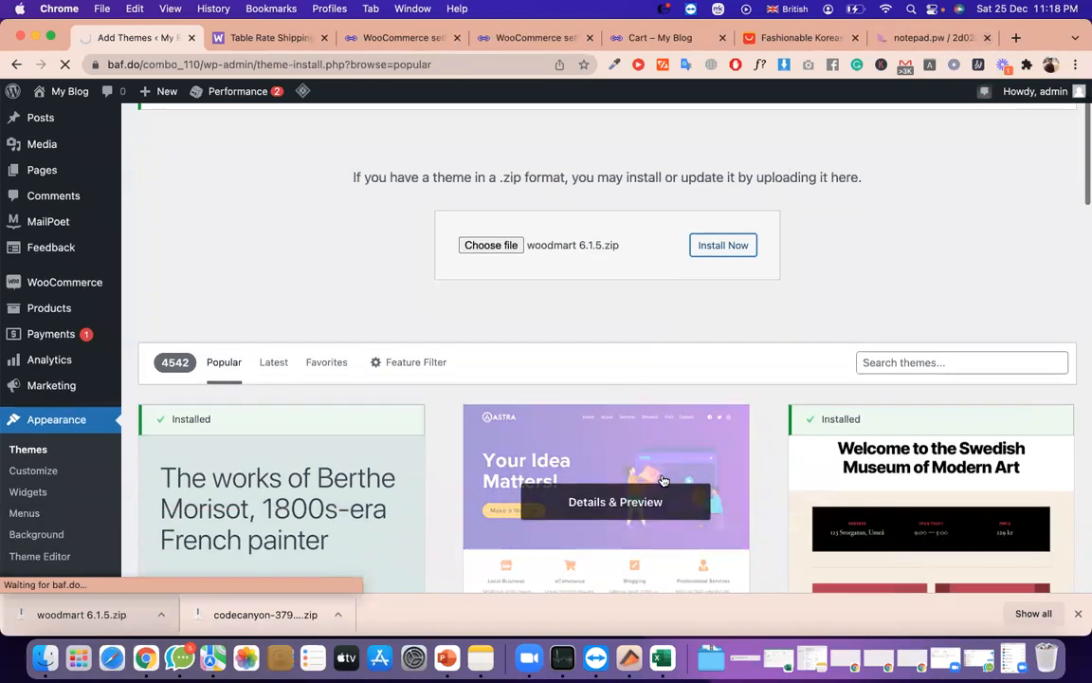
triple_click(447, 180)
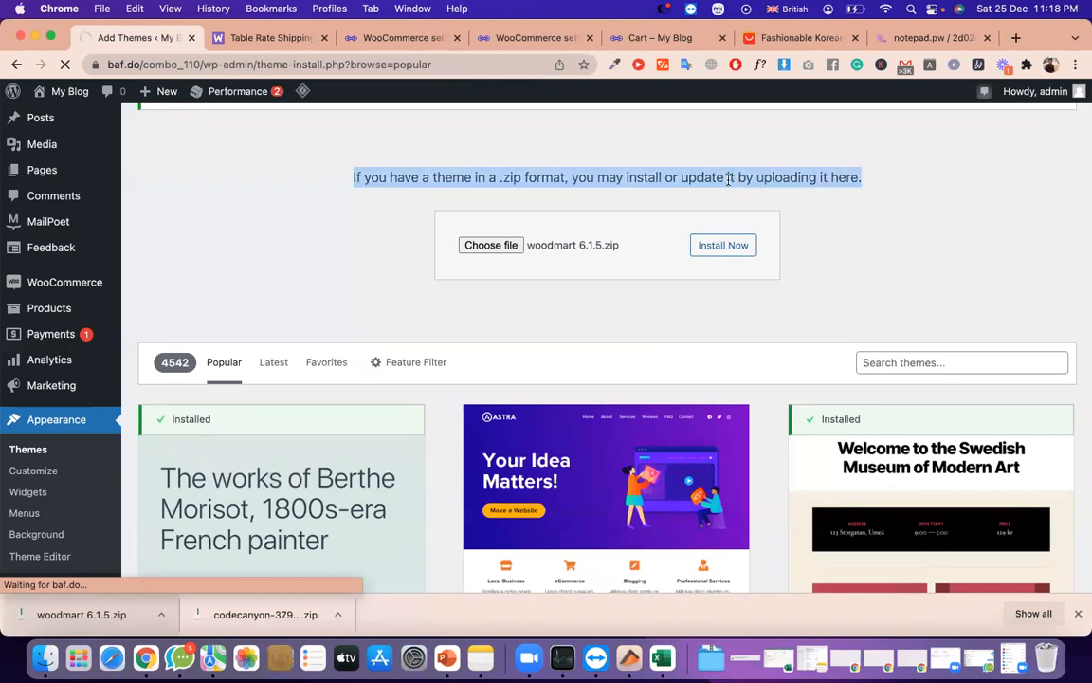
triple_click(771, 177)
Browse the popular themes listed on the Add Themes page and return to the theme upload form
scroll(771, 178, "down", 2)
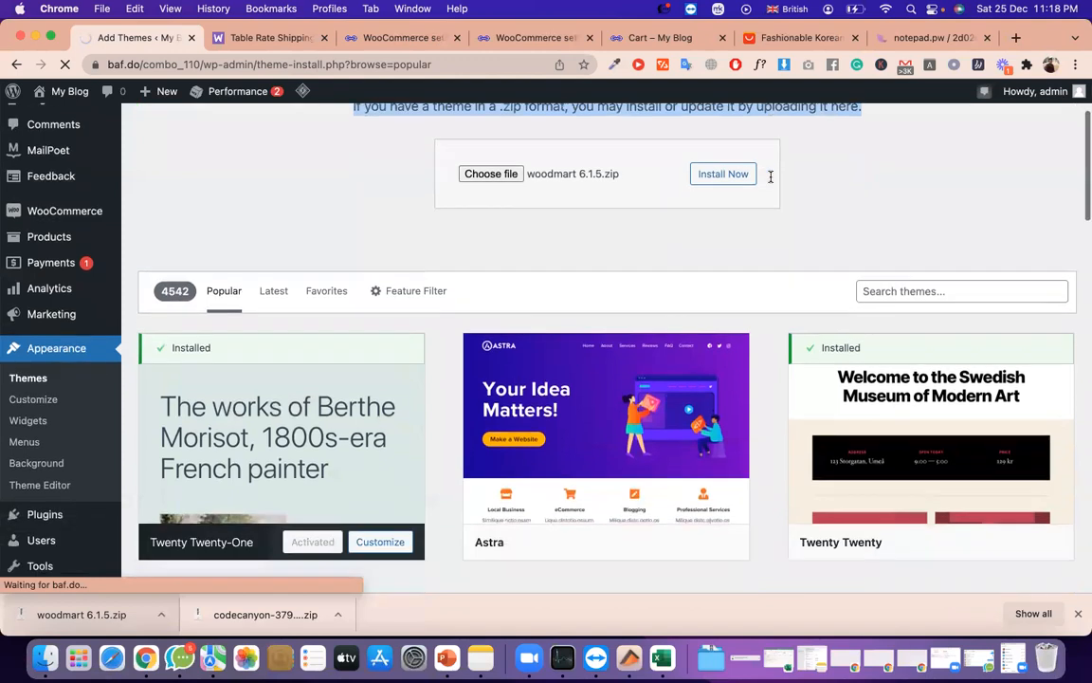
scroll(332, 520, "down", 5)
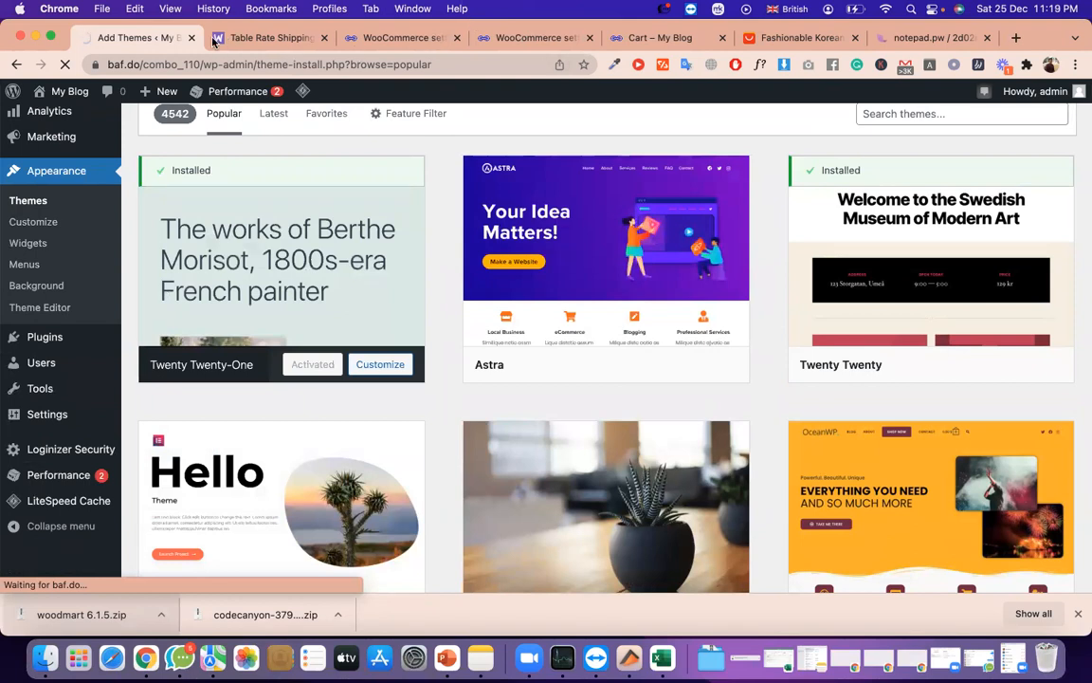
scroll(402, 269, "down", 5)
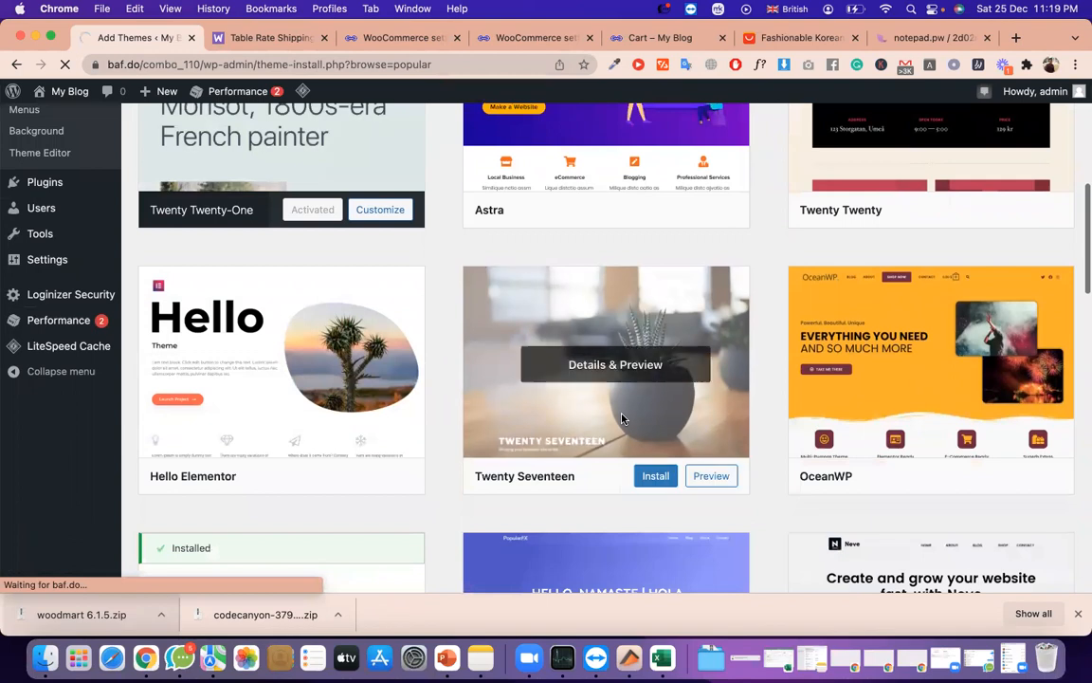
scroll(622, 418, "up", 2)
scroll(622, 418, "up", 5)
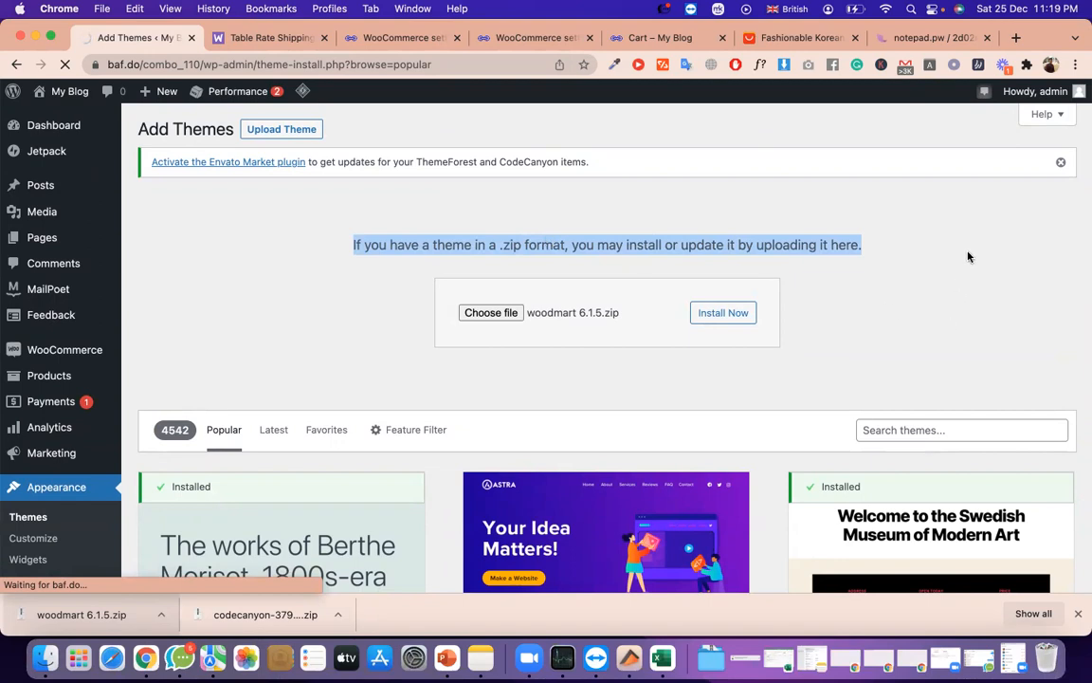
Switch to the AliExpress men's shoes listing, close its Shipping Method dialog, and dismiss the notification request
left_click(801, 37)
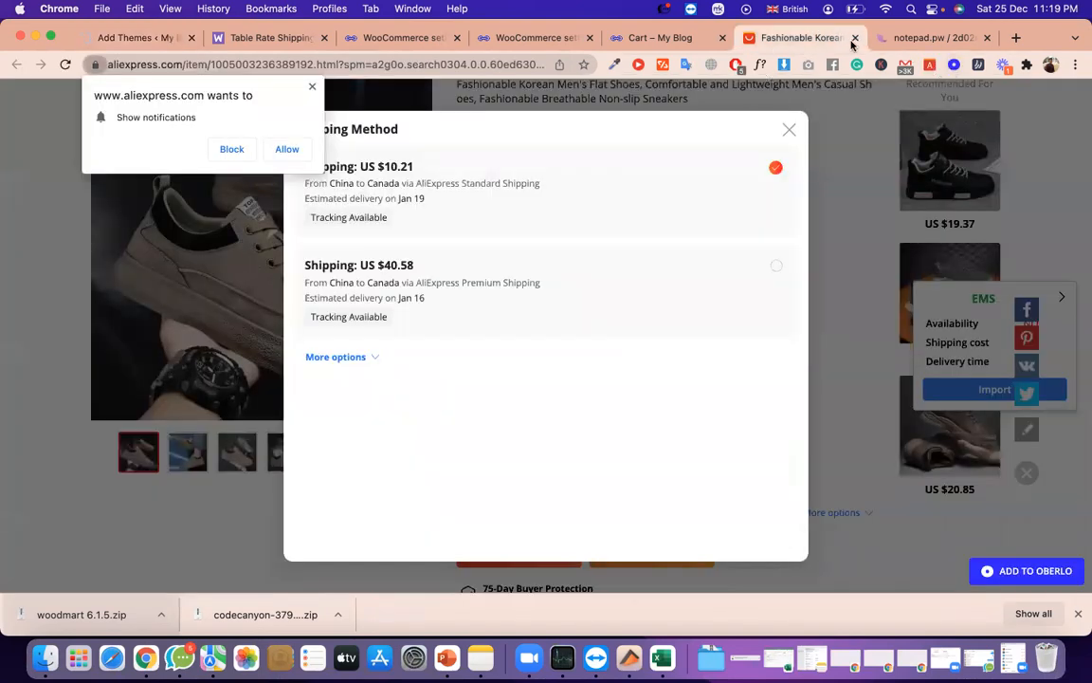
left_click(789, 132)
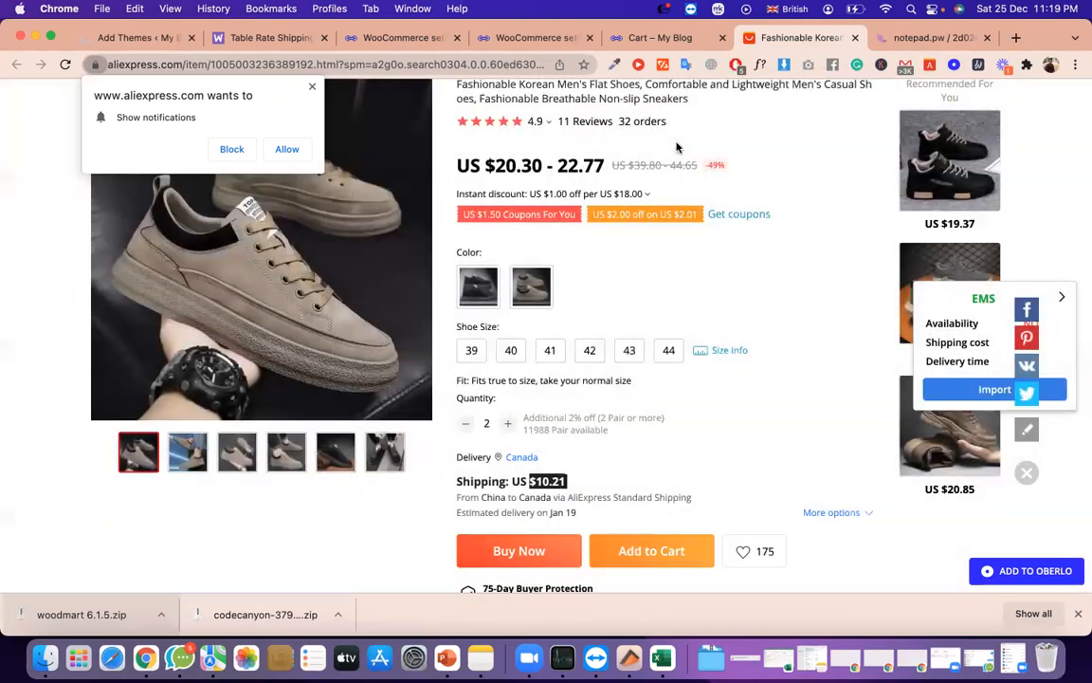
scroll(612, 245, "up", 3)
left_click_drag(557, 253, 614, 252)
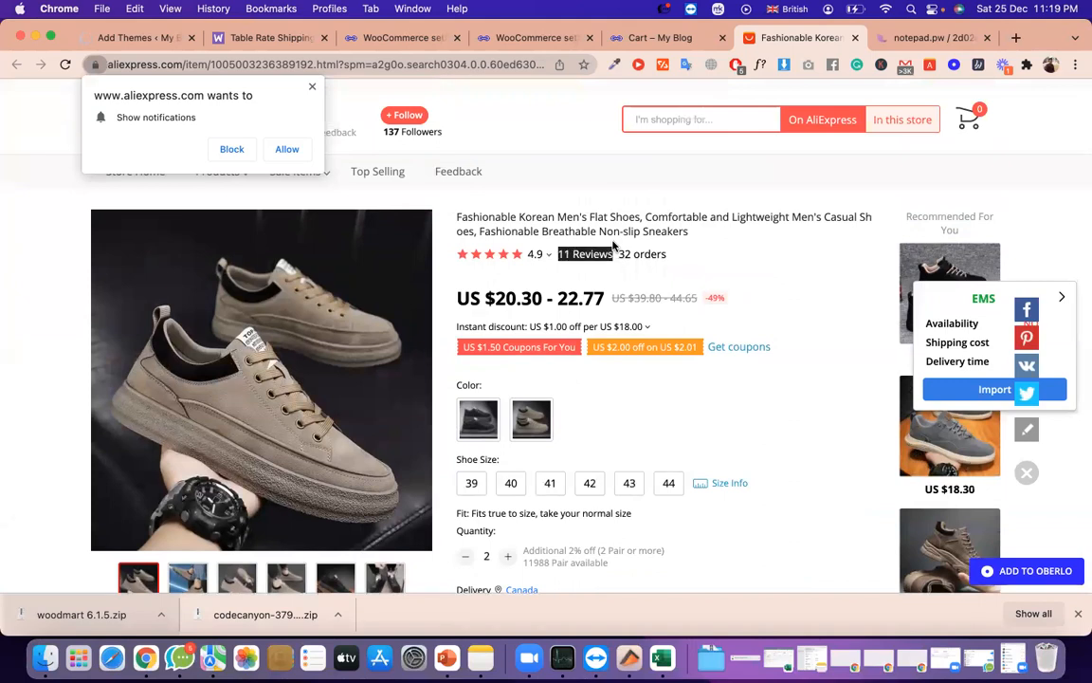
triple_click(579, 231)
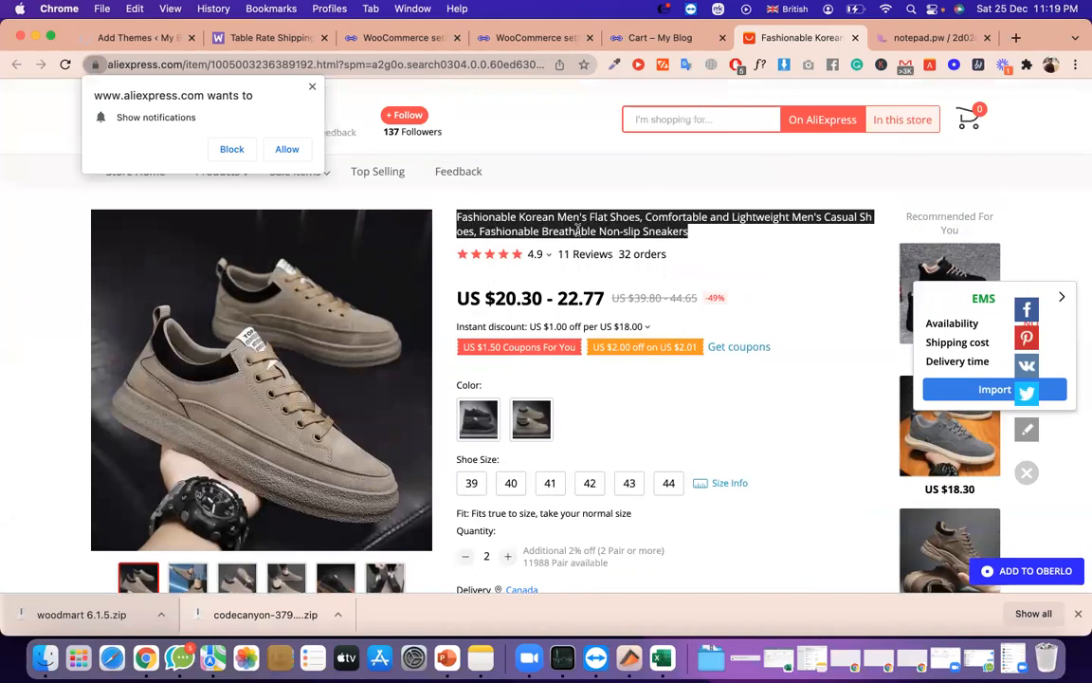
left_click(312, 88)
View the DDYV Store's seller details, including its store number and opening date
mouse_move(316, 126)
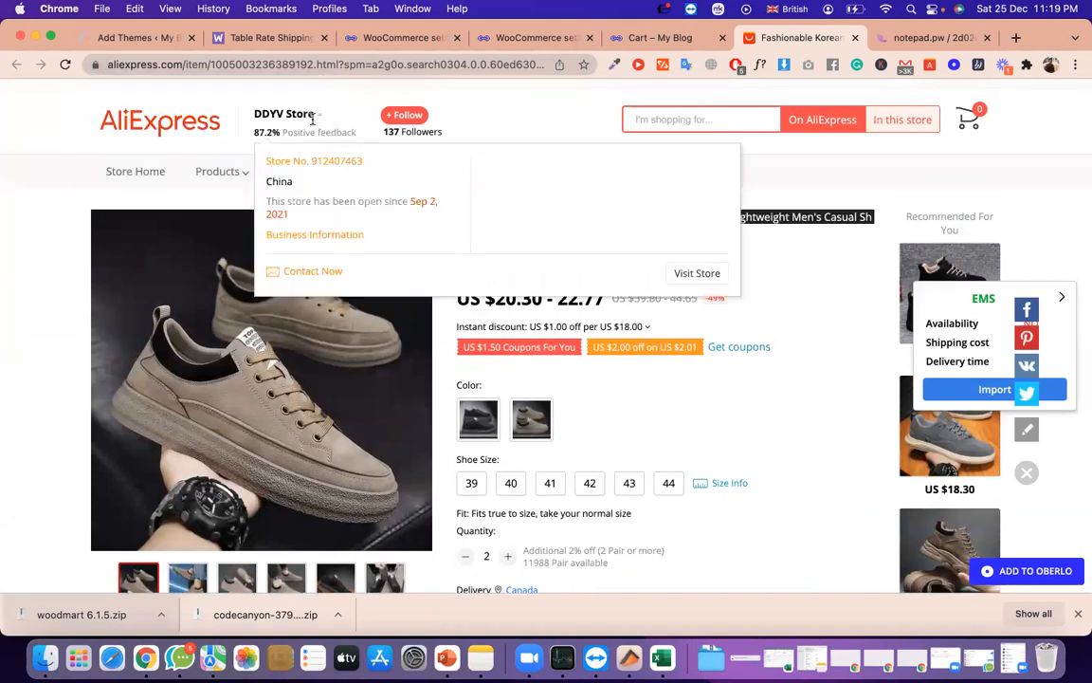
triple_click(327, 165)
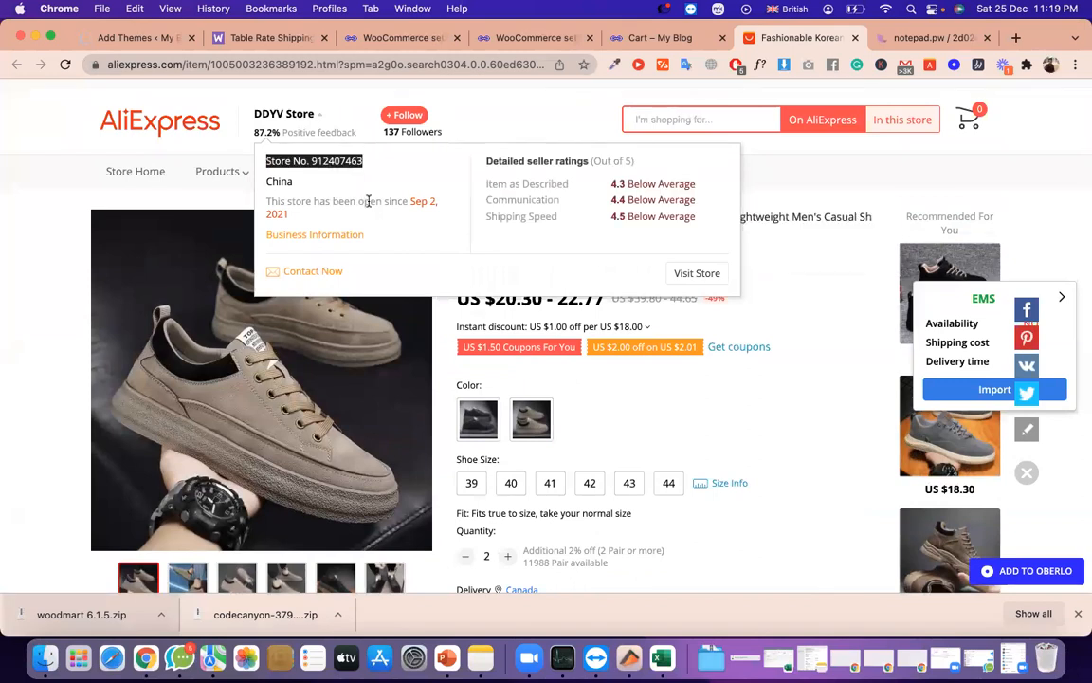
triple_click(368, 201)
Examine the shoe listing's price range, size options and shipping details for Canada
scroll(645, 316, "down", 3)
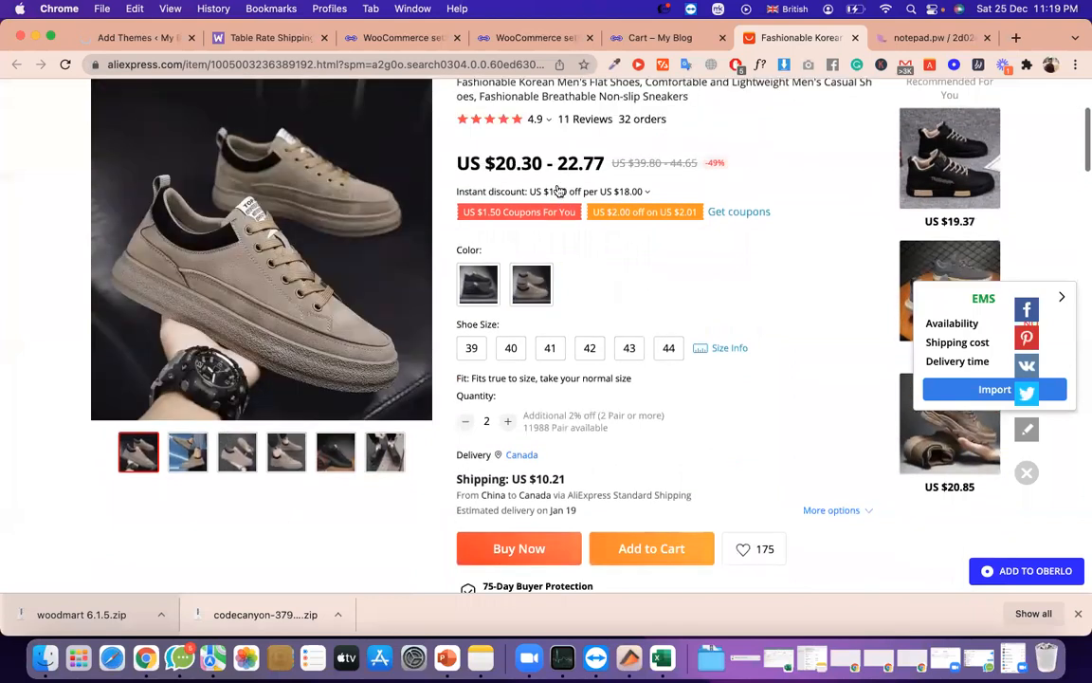
double_click(536, 163)
left_click_drag(558, 163, 621, 163)
scroll(596, 178, "down", 1)
scroll(596, 178, "down", 1)
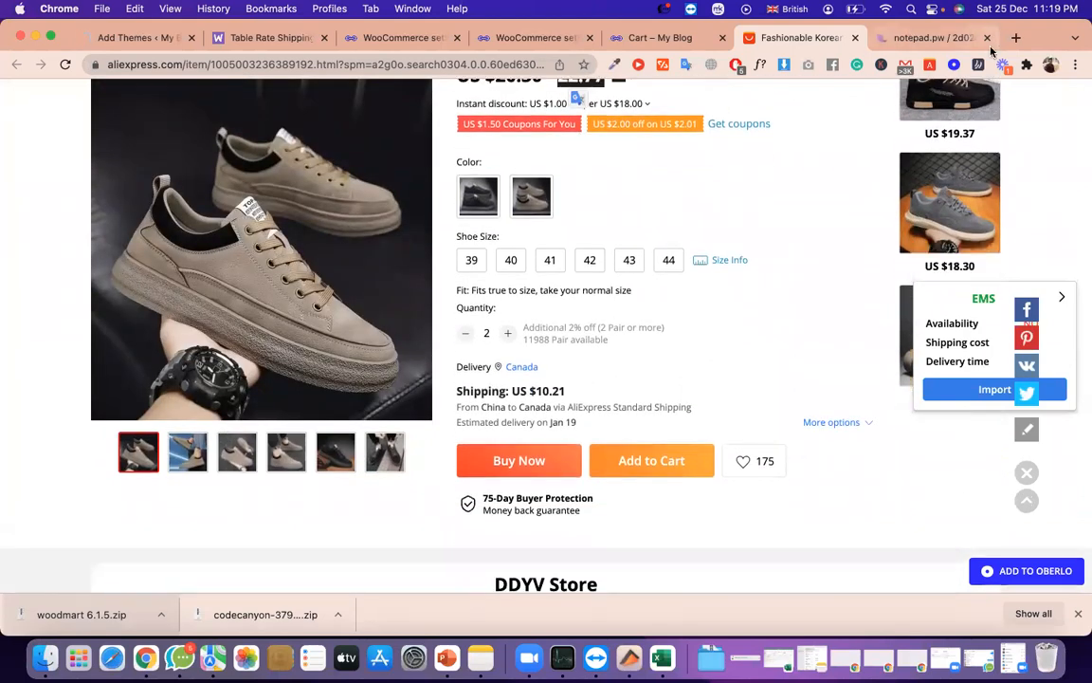
Search Google for "top 5 ecommerce theme" in a new tab
left_click(1015, 38)
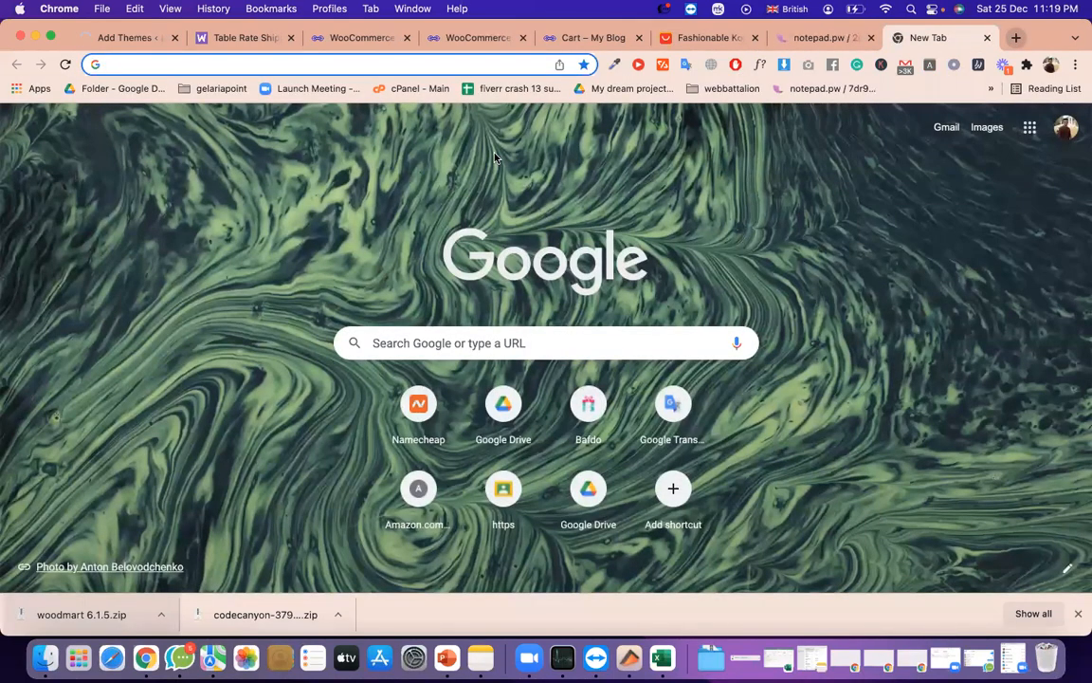
left_click(299, 64)
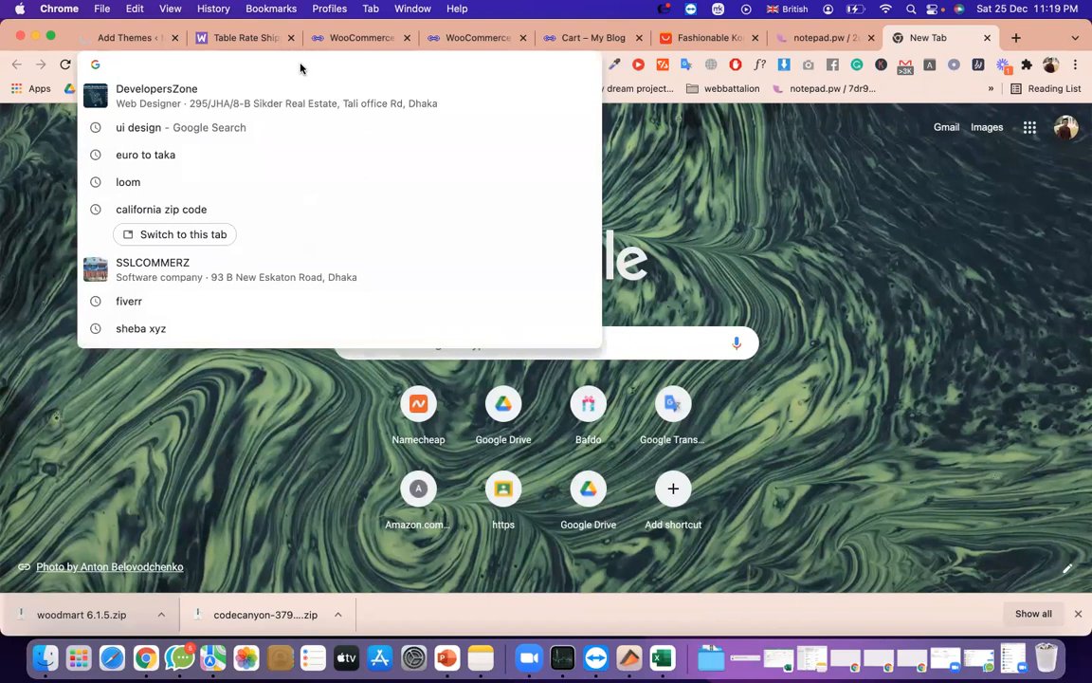
type("top")
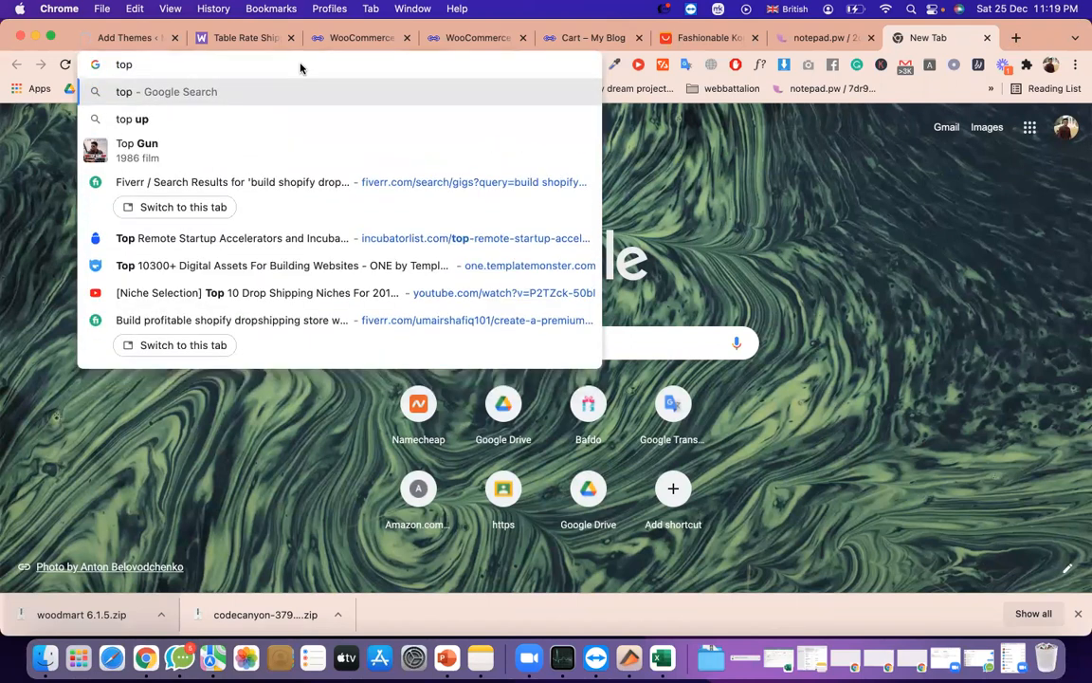
type(" 5 eco")
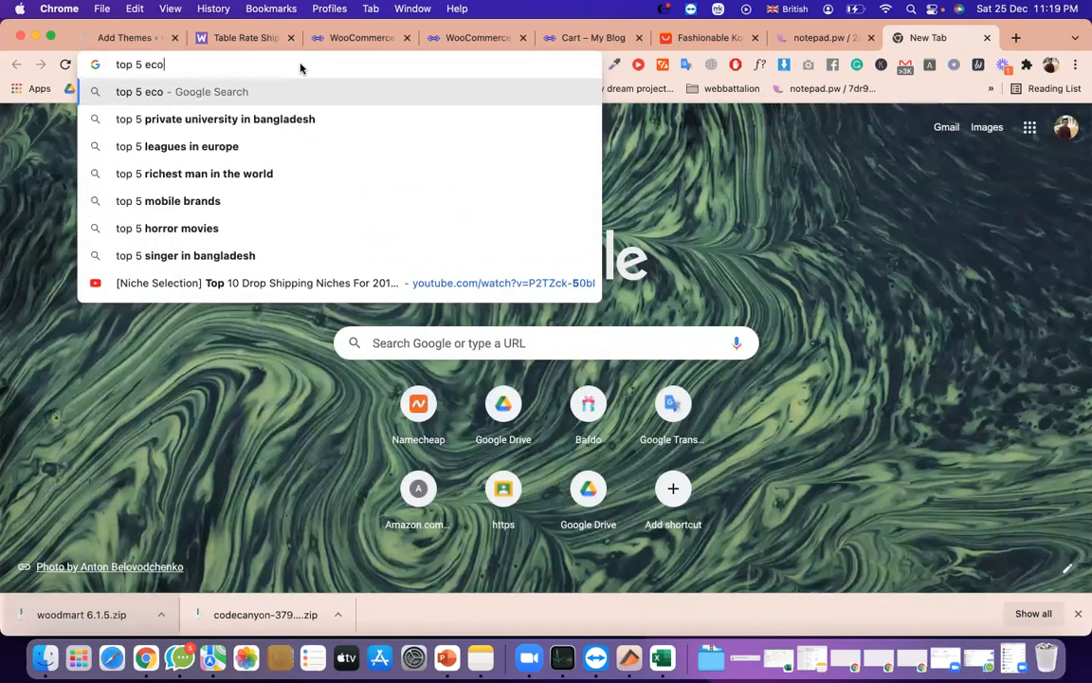
type("mmerce theme")
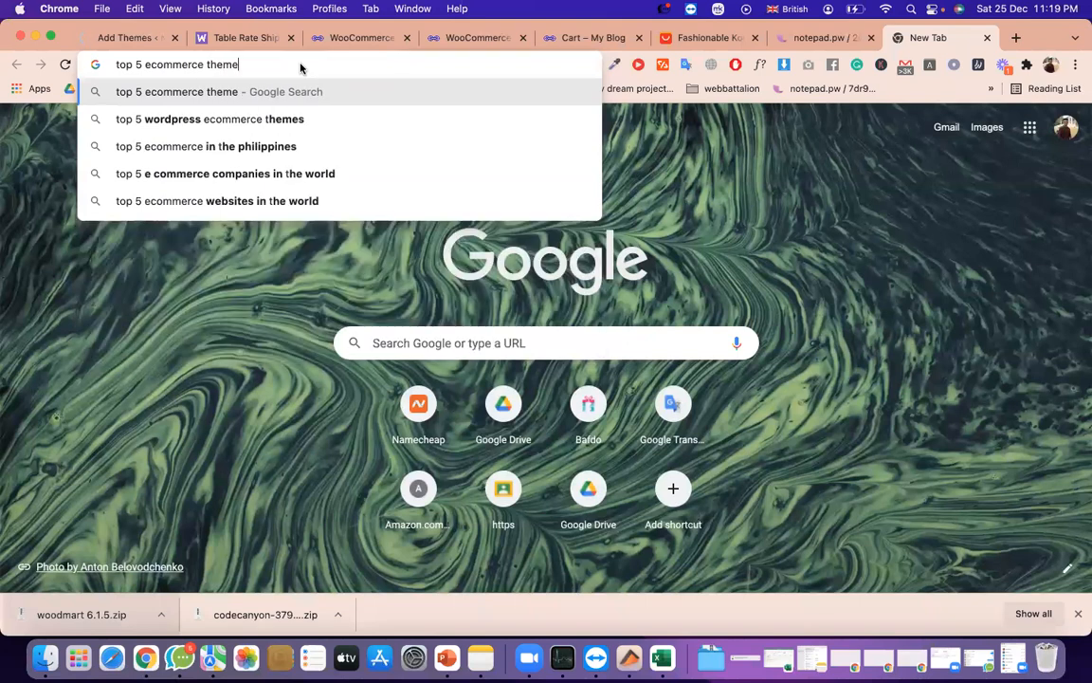
key("Return")
Look through the search results for ecommerce theme lists, highlighting the aThemes "35+ Best Ecommerce WordPress Themes 2021" result
scroll(295, 359, "down", 3)
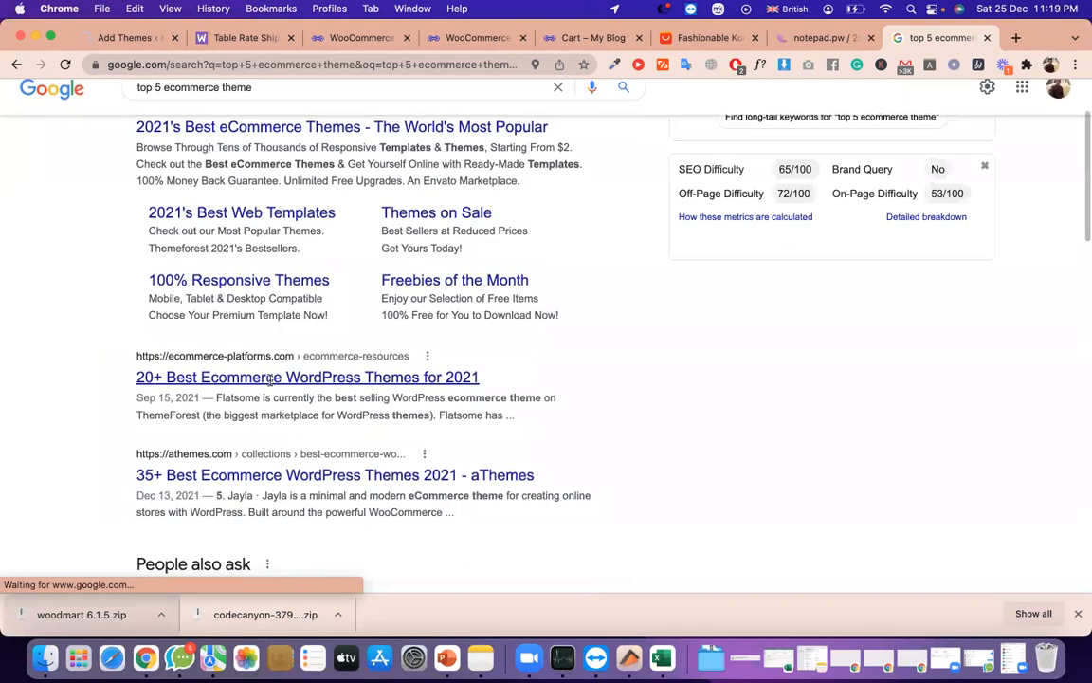
scroll(317, 384, "down", 1)
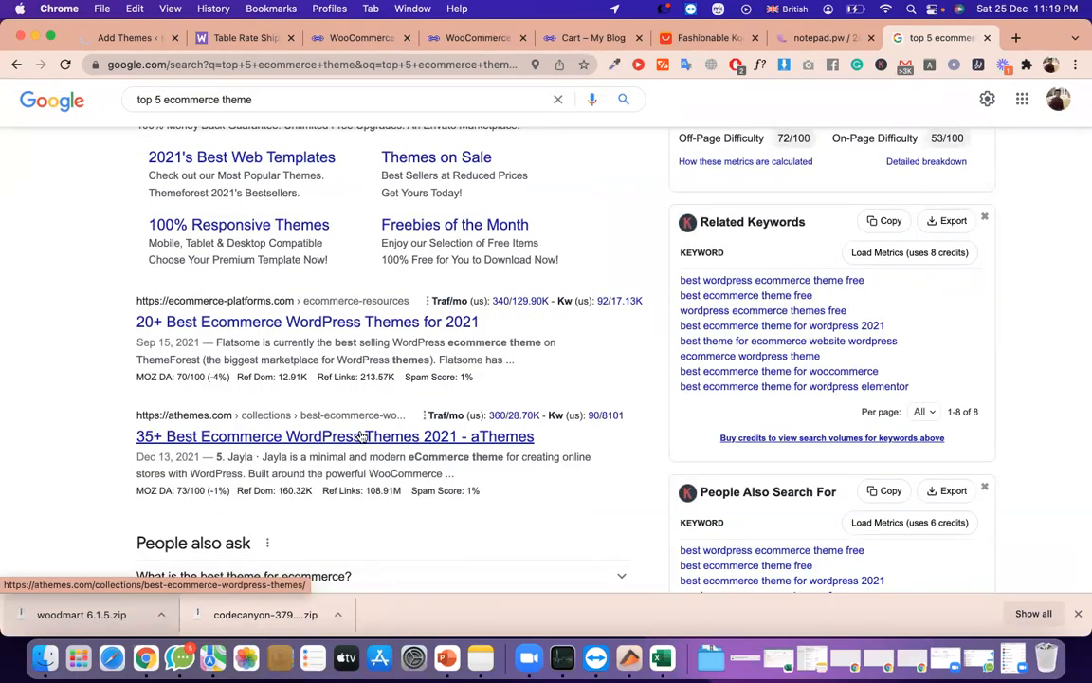
right_click(360, 434)
left_click(203, 406)
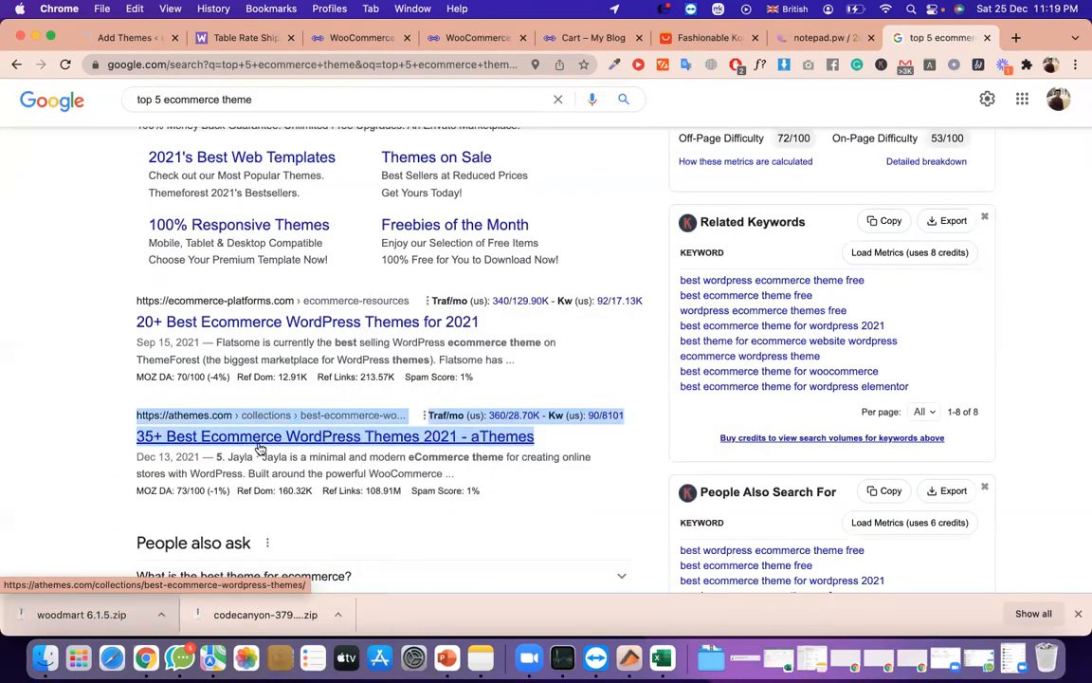
scroll(242, 381, "down", 1)
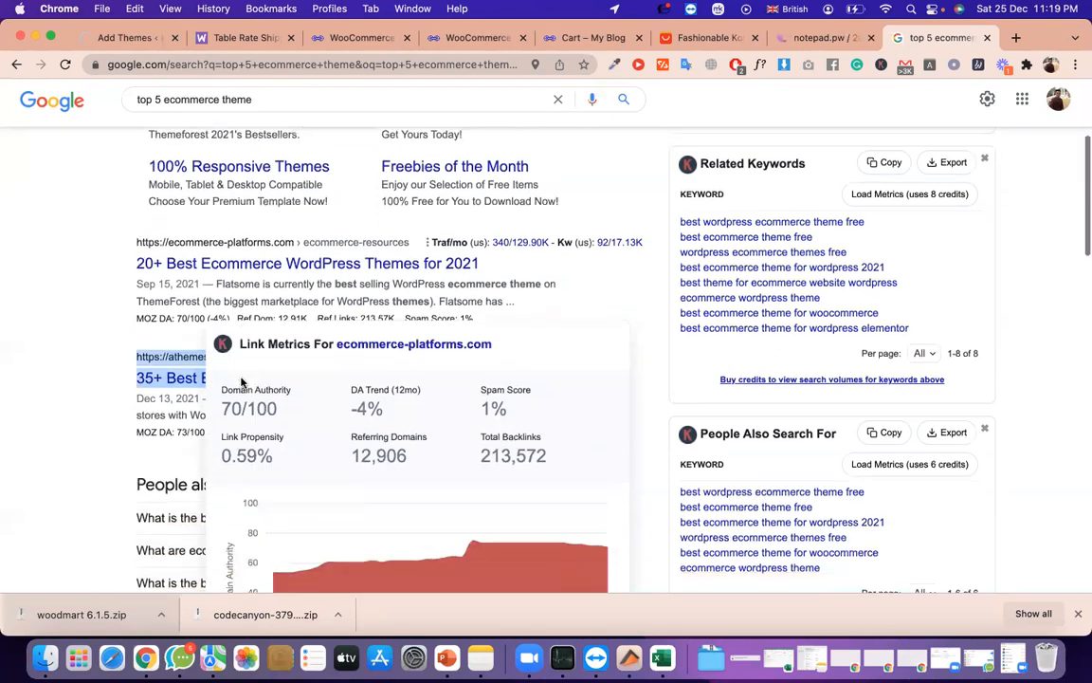
Open the "20+ Best Ecommerce WordPress Themes for 2021" search result in a new tab and switch to it
right_click(263, 246)
left_click(305, 256)
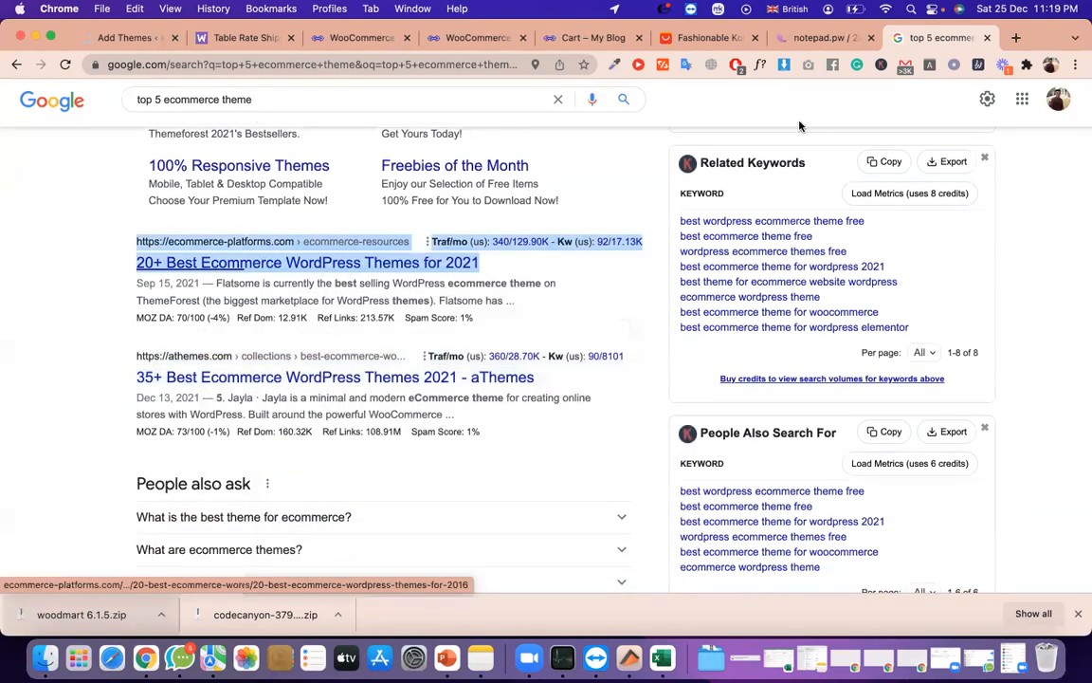
left_click(939, 37)
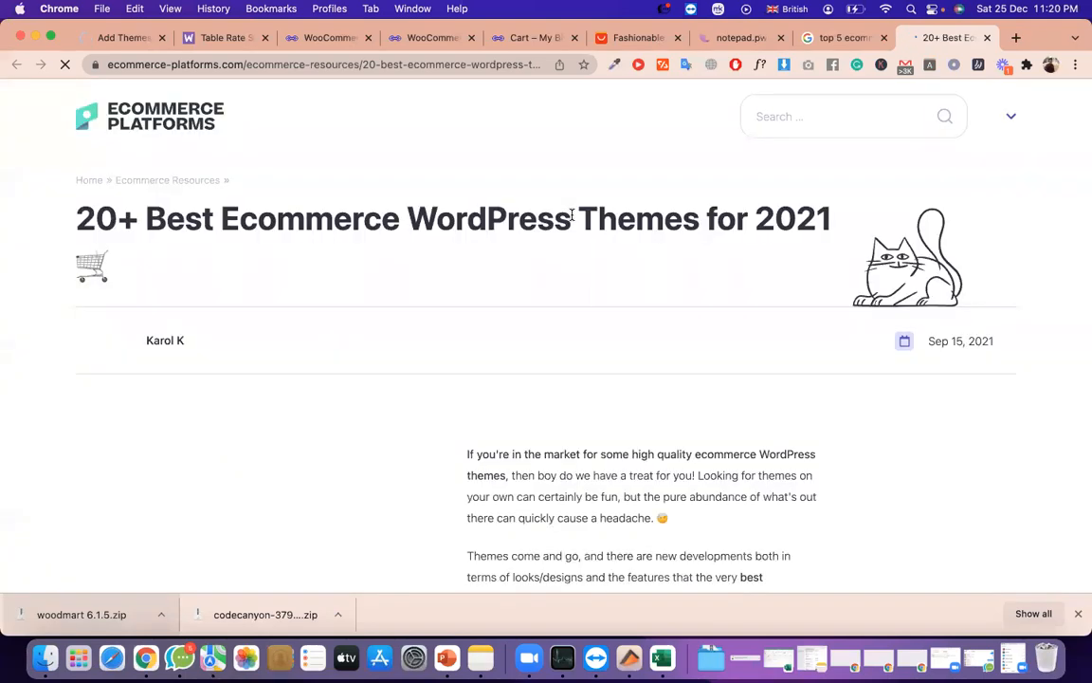
Read through the article's introduction and the Astra entry, including its pricing and its design, features and customization ratings
scroll(582, 162, "down", 10)
scroll(582, 163, "down", 15)
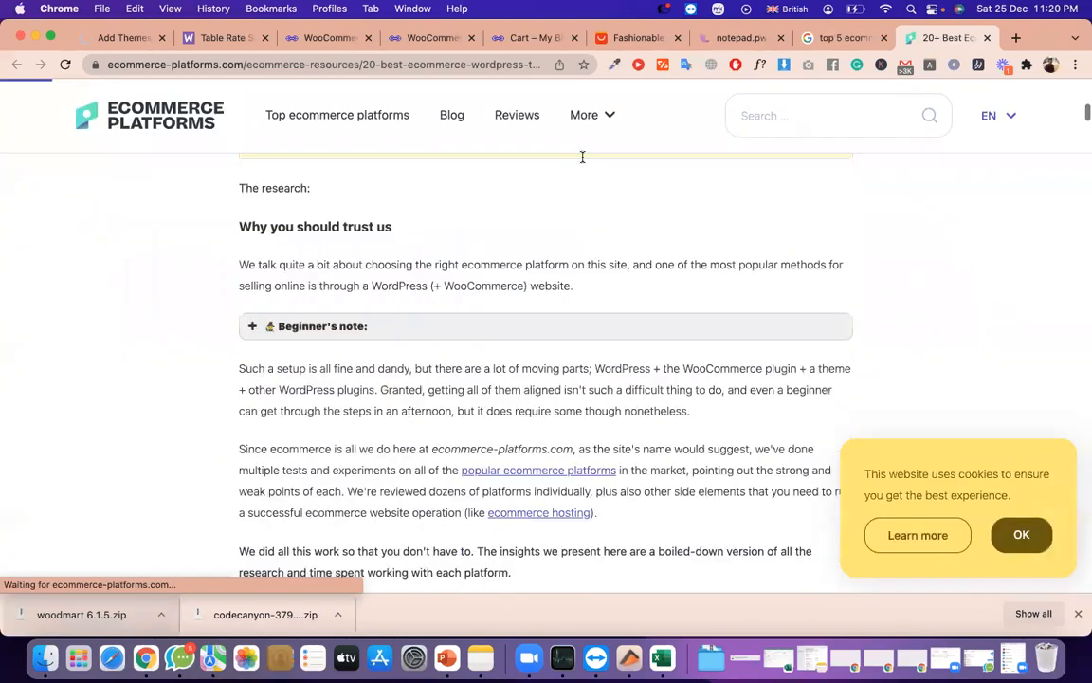
scroll(582, 162, "down", 2)
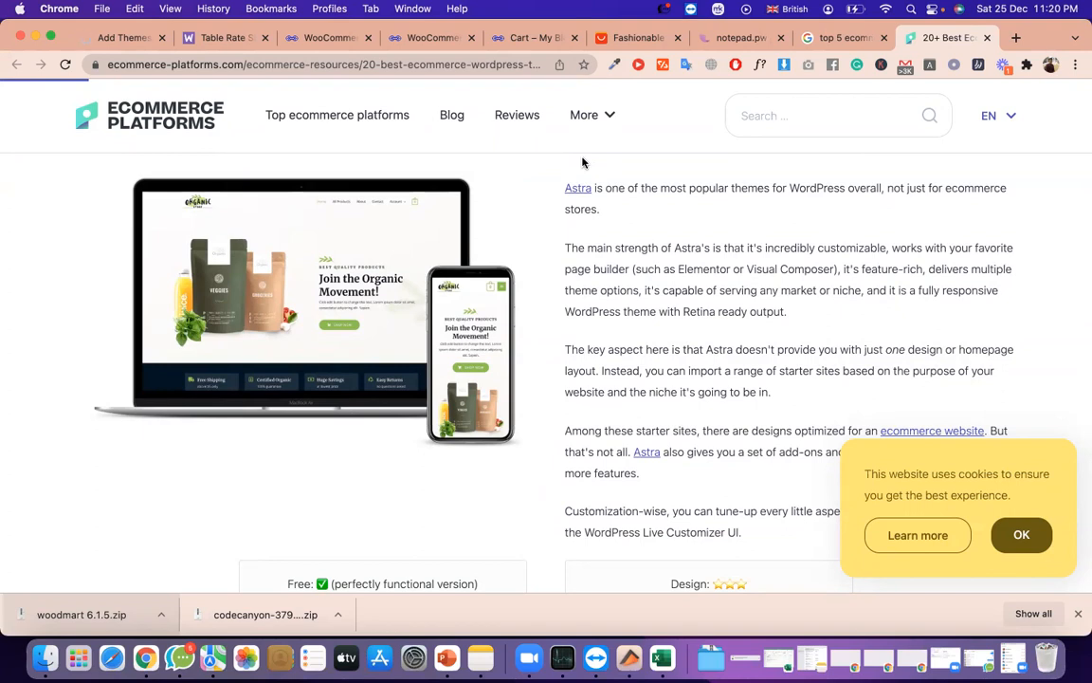
scroll(582, 156, "down", 8)
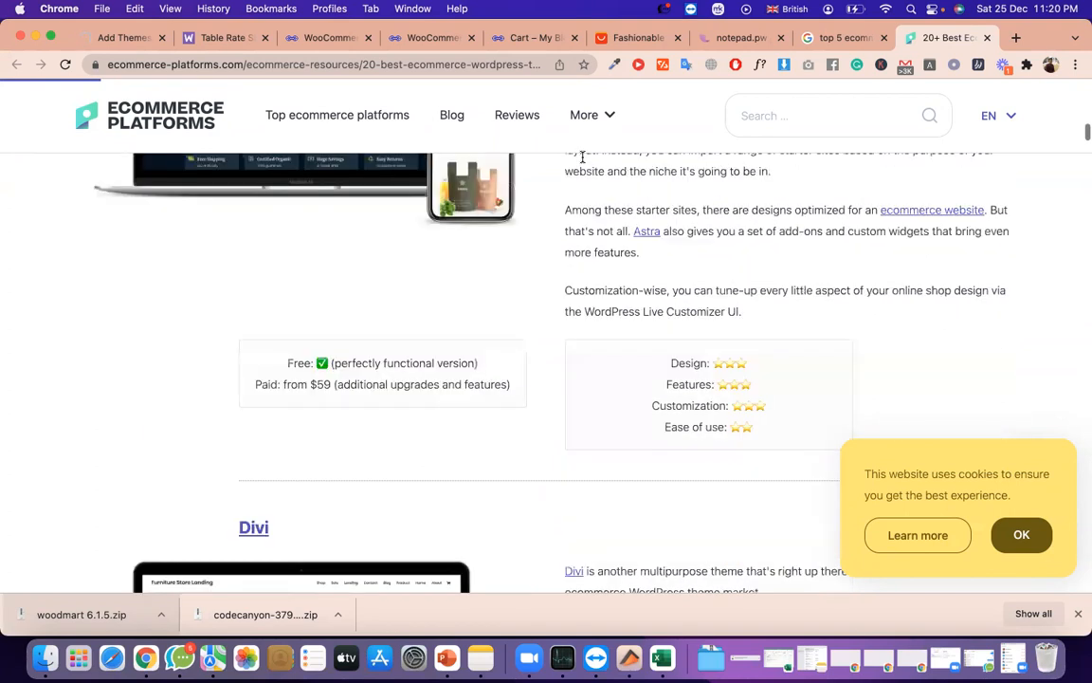
scroll(572, 279, "up", 5)
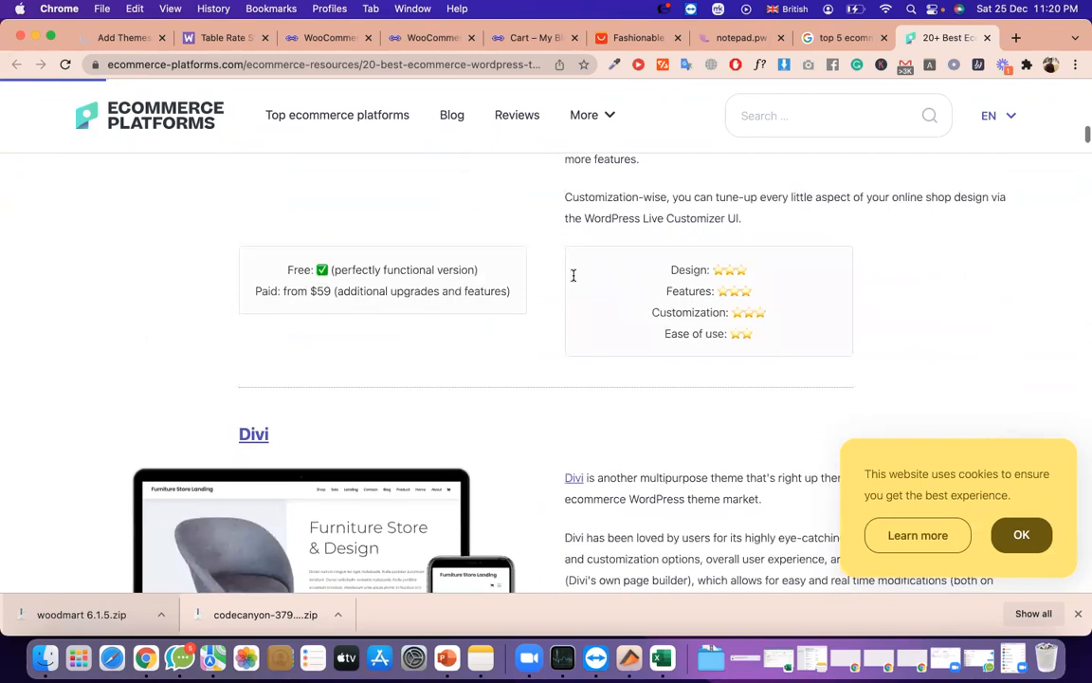
scroll(530, 270, "up", 3)
scroll(488, 263, "down", 15)
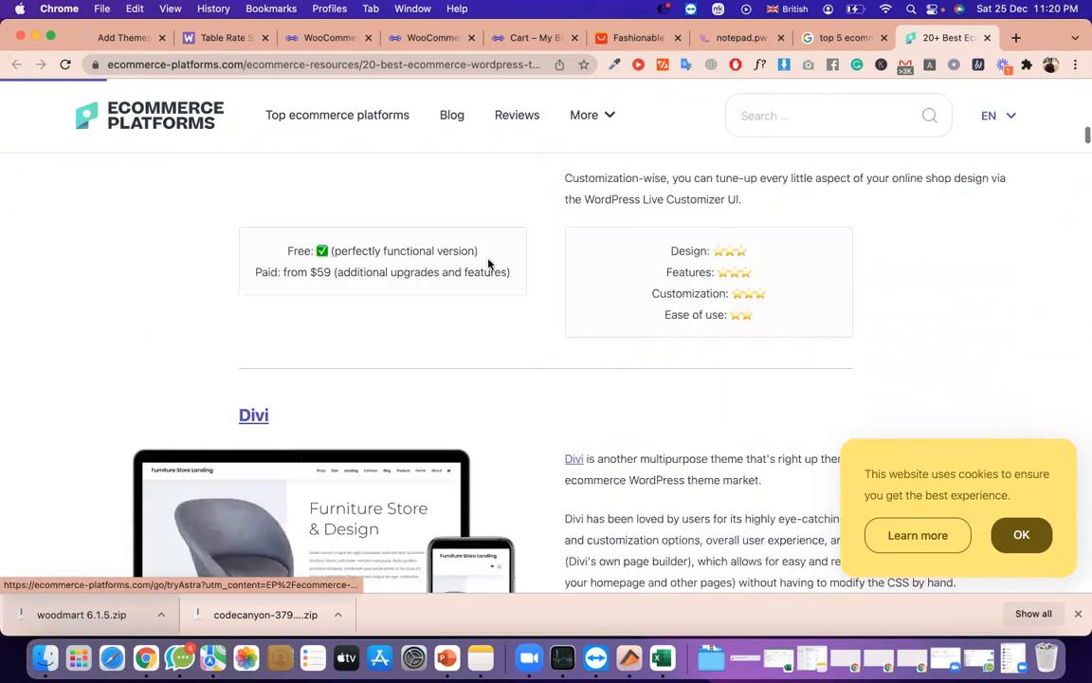
Look through the theme entries from Neve Shop to Roxxe, returning to the Porto entry to examine its preview and description
scroll(489, 264, "down", 5)
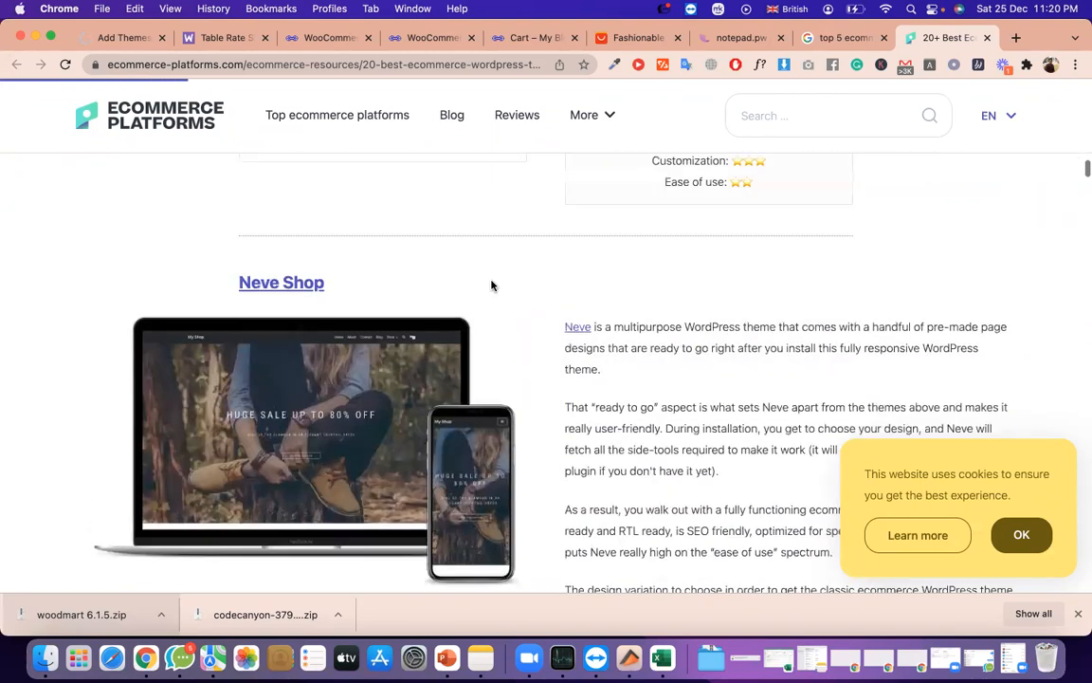
scroll(491, 286, "down", 15)
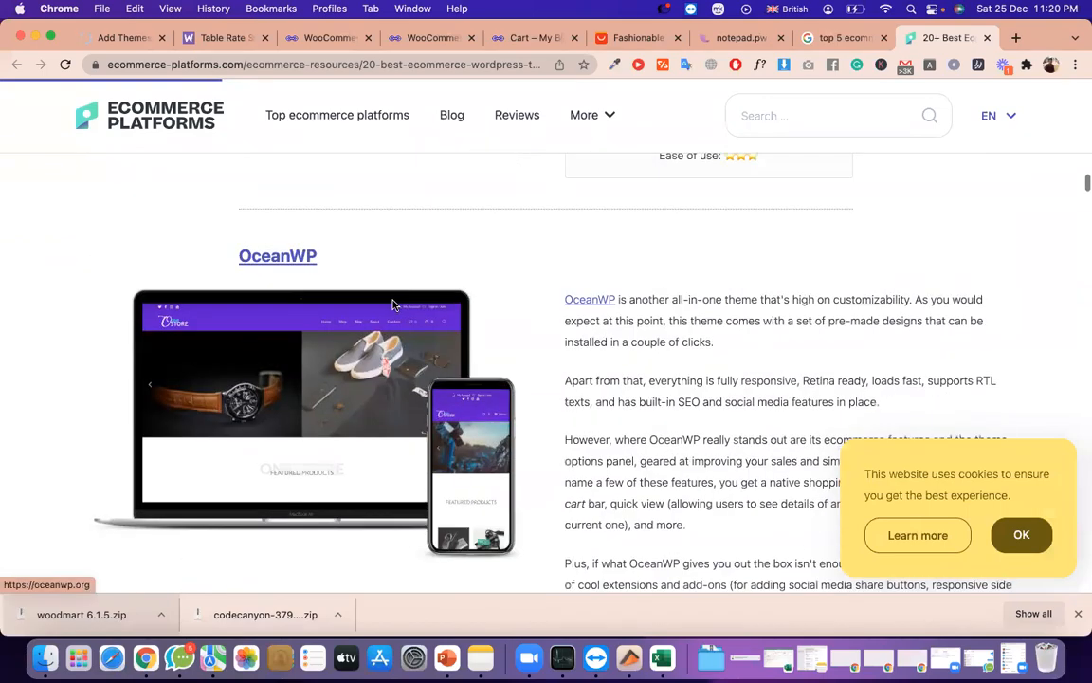
scroll(393, 305, "down", 20)
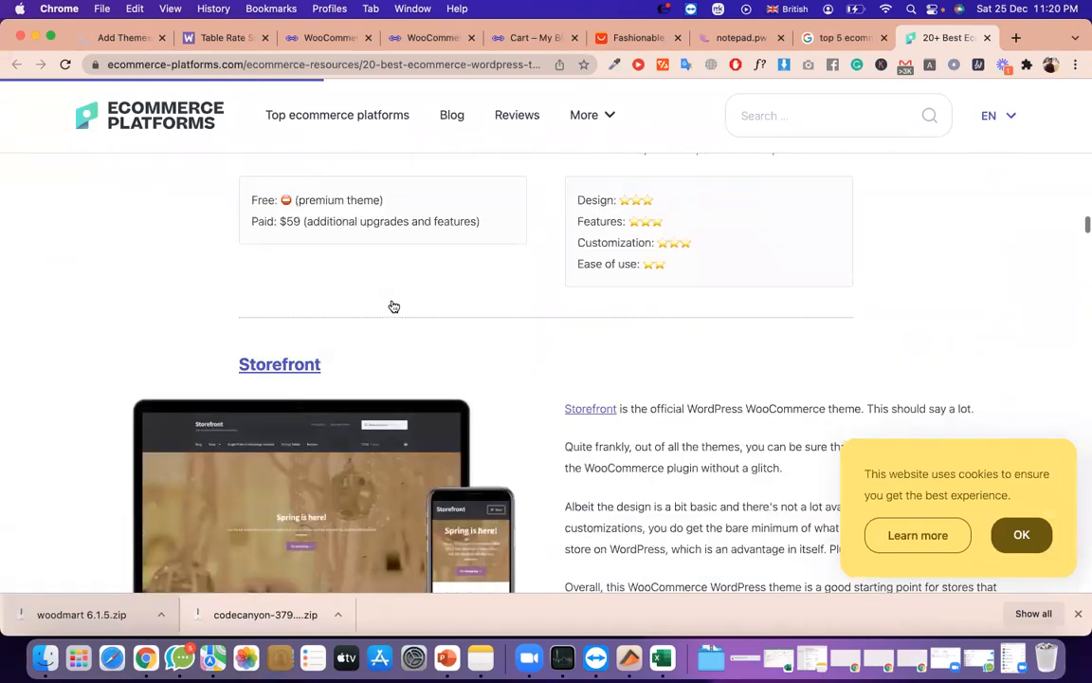
scroll(329, 241, "down", 15)
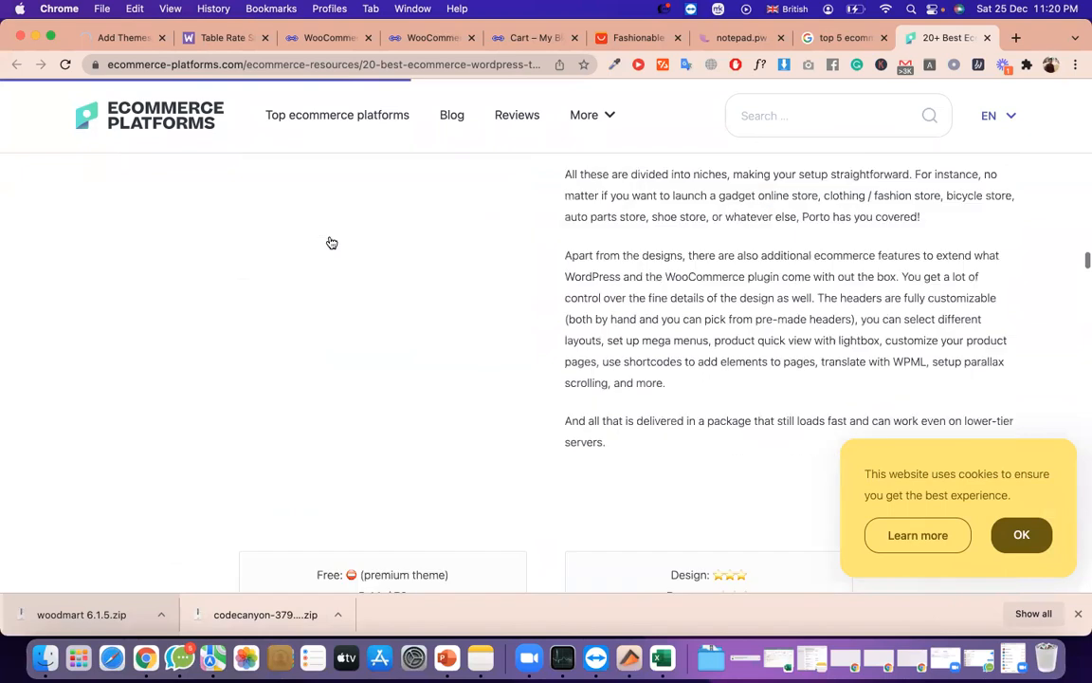
scroll(329, 241, "up", 1)
scroll(328, 243, "down", 10)
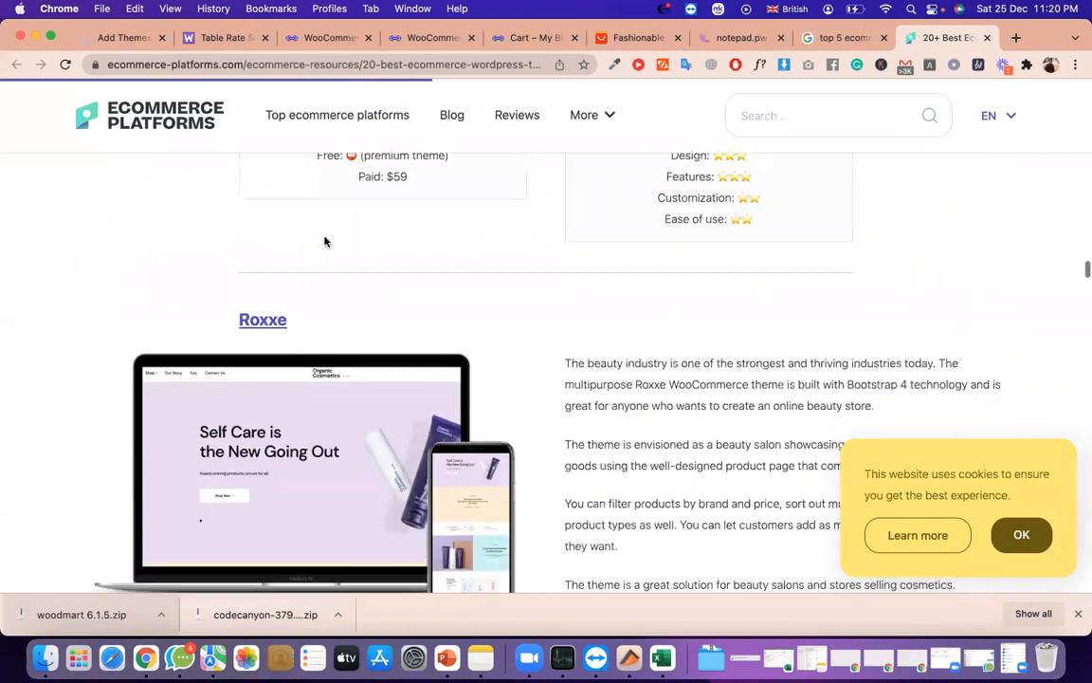
scroll(327, 244, "up", 4)
scroll(343, 290, "up", 1)
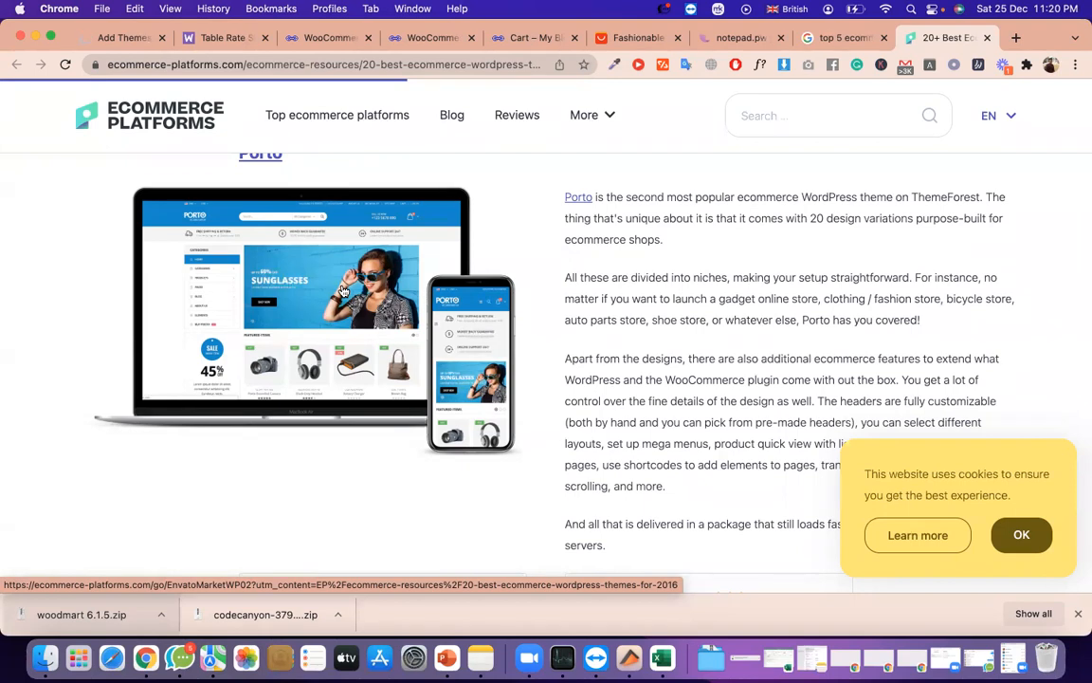
Browse the theme entries from Roxxe to Electro Electronics Store, dismissing the "Become an ecommerce expert" signup popup
scroll(343, 290, "down", 10)
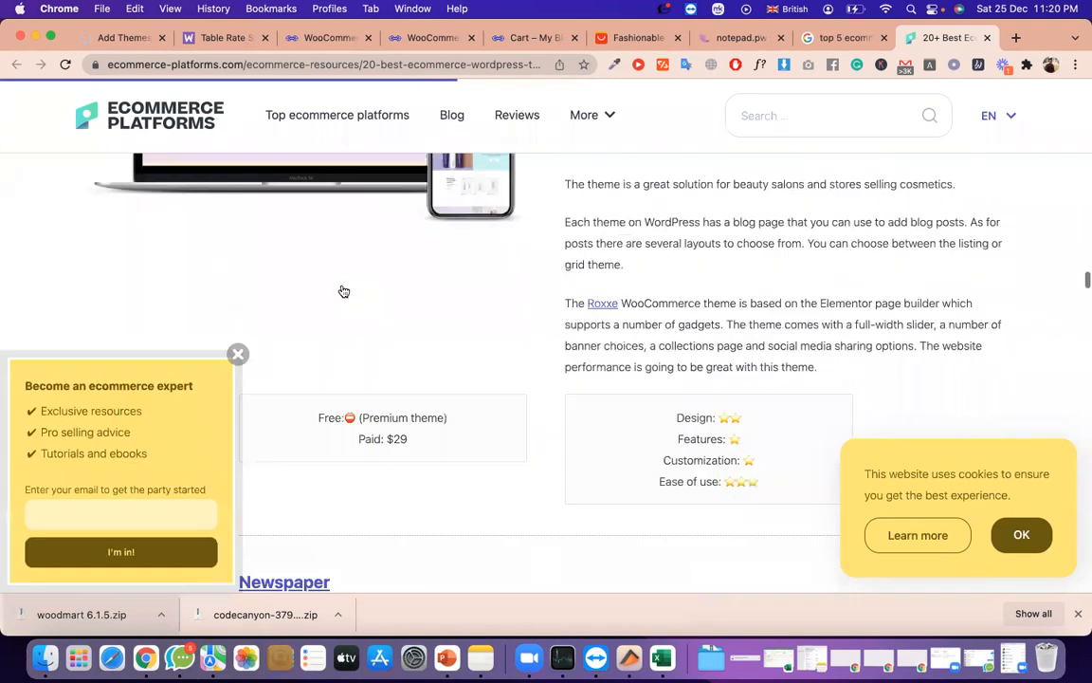
scroll(343, 290, "down", 15)
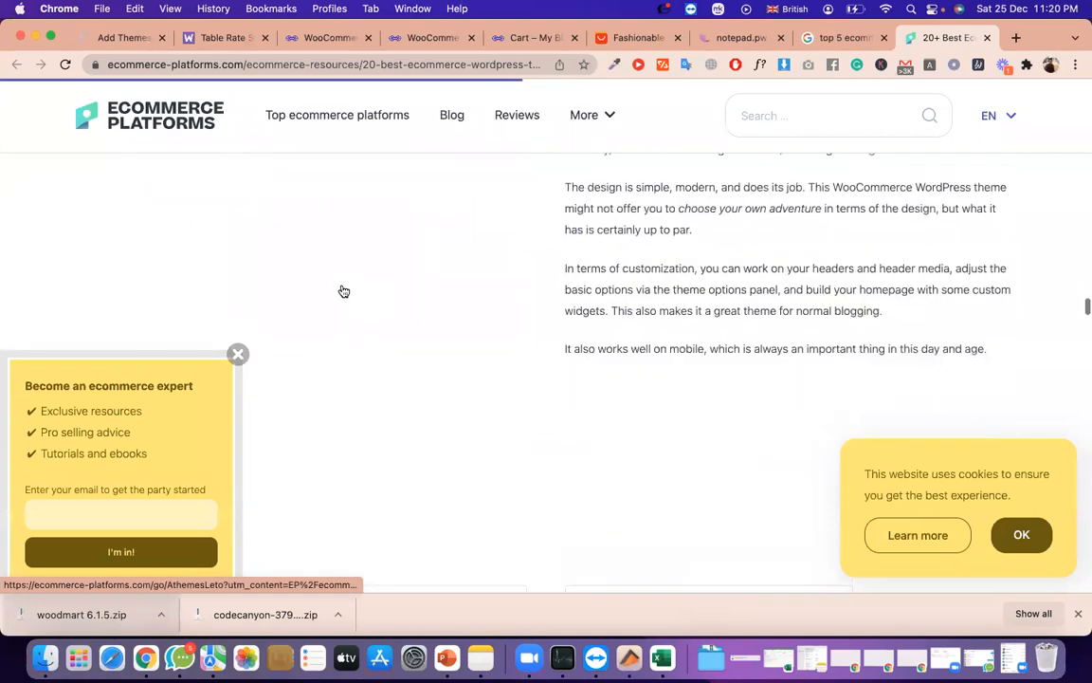
scroll(390, 325, "down", 10)
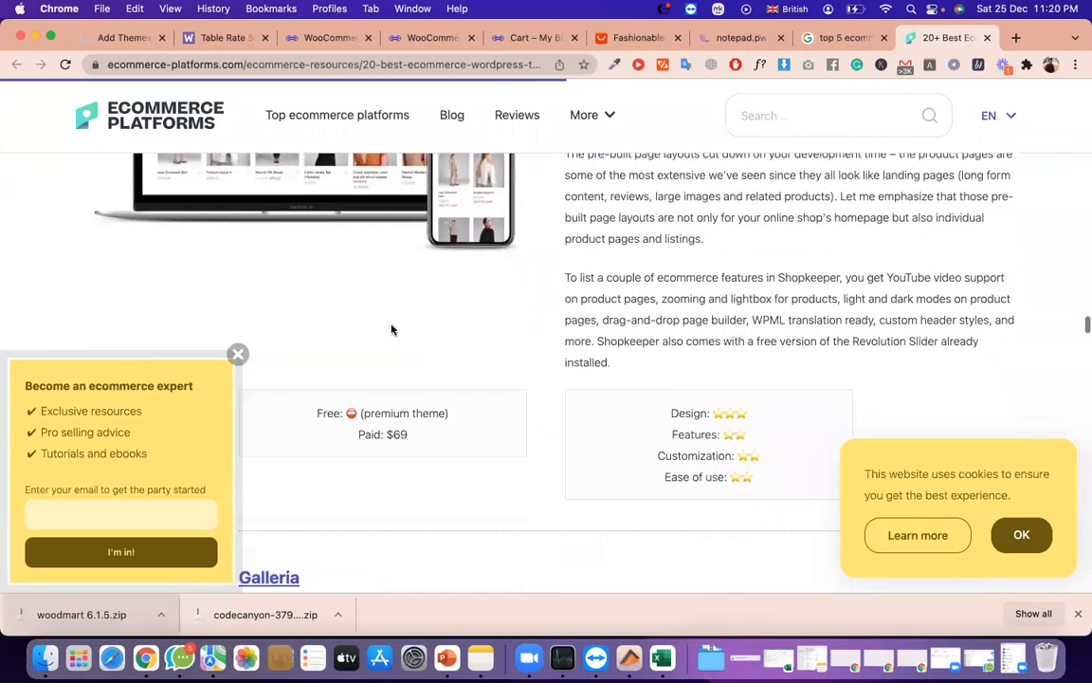
scroll(393, 330, "down", 12)
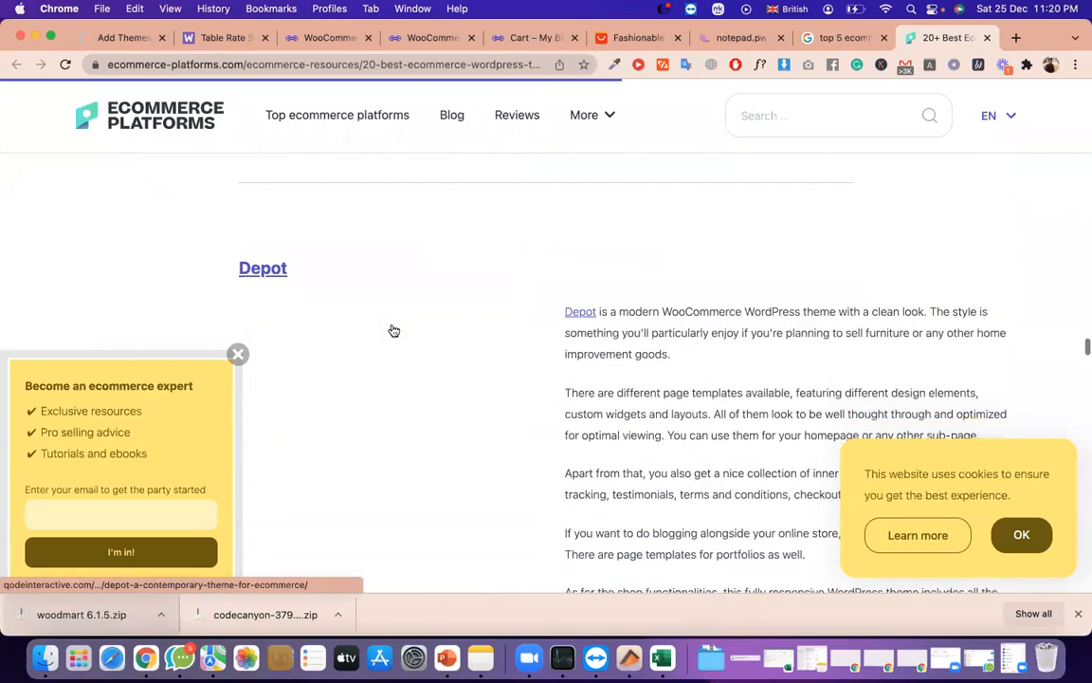
scroll(393, 330, "down", 12)
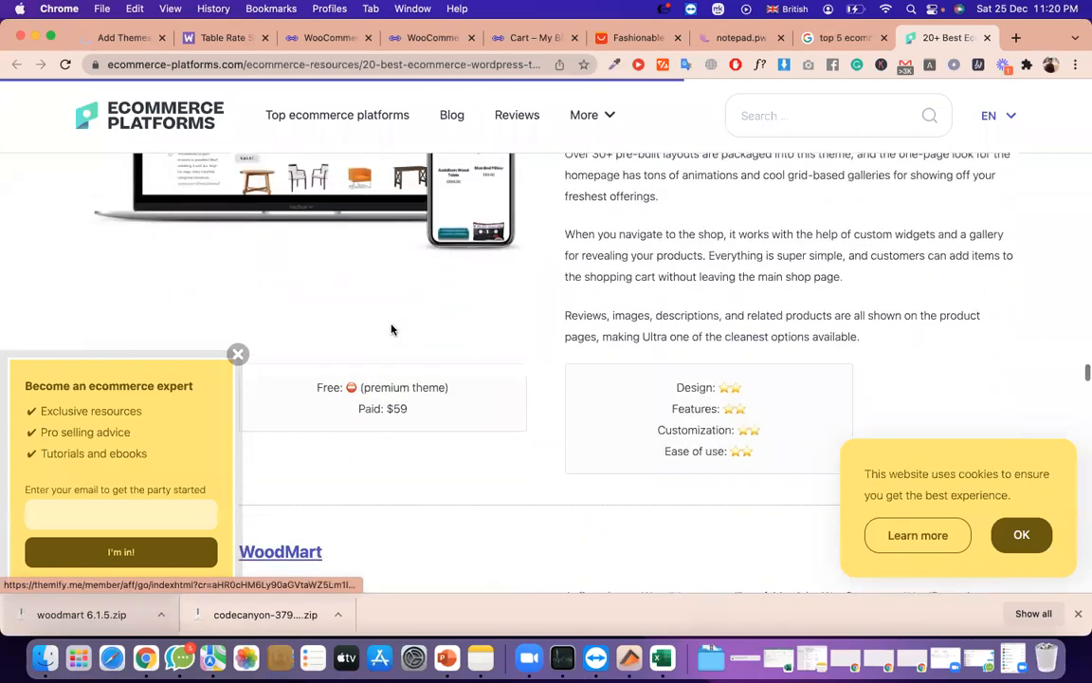
scroll(393, 332, "down", 12)
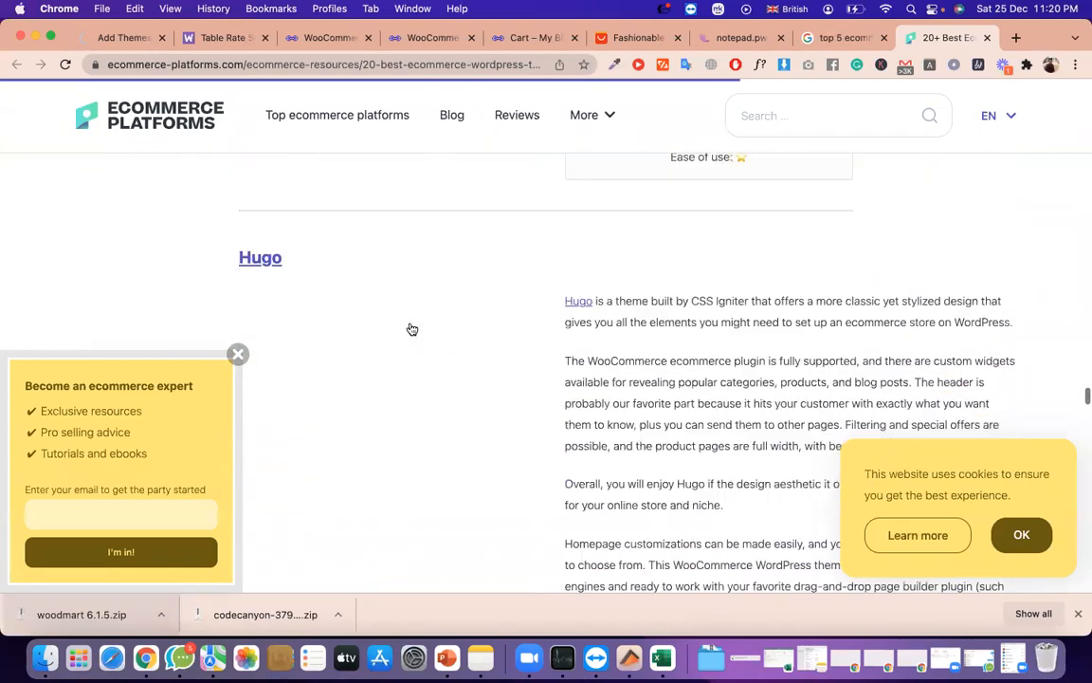
scroll(284, 353, "down", 2)
left_click(238, 354)
scroll(239, 367, "down", 10)
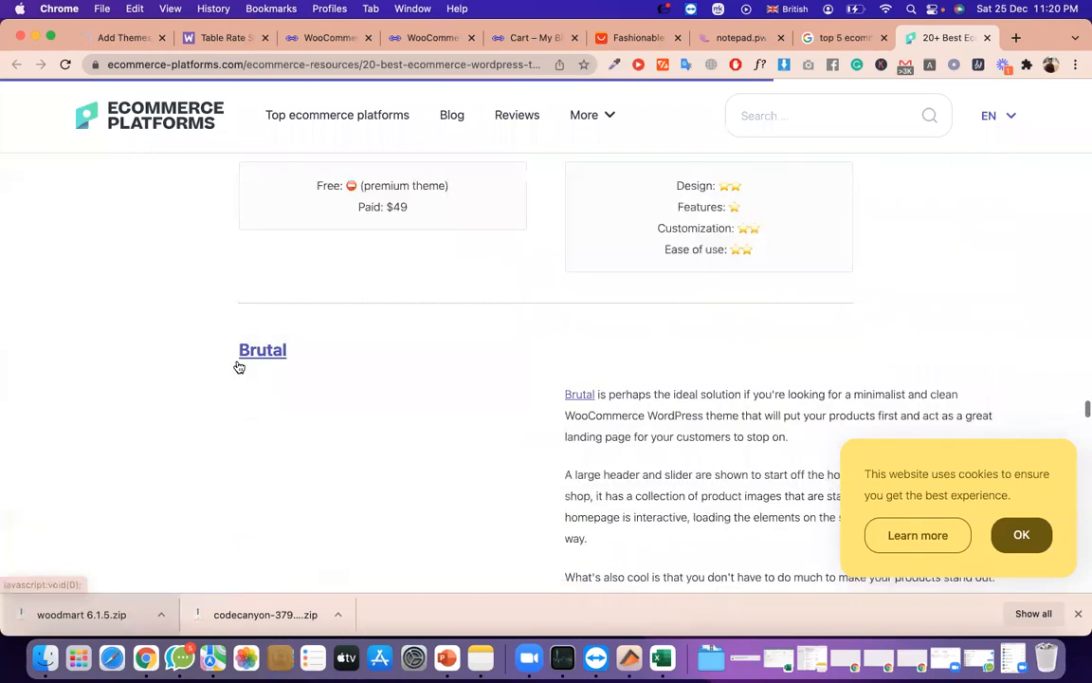
scroll(239, 367, "down", 10)
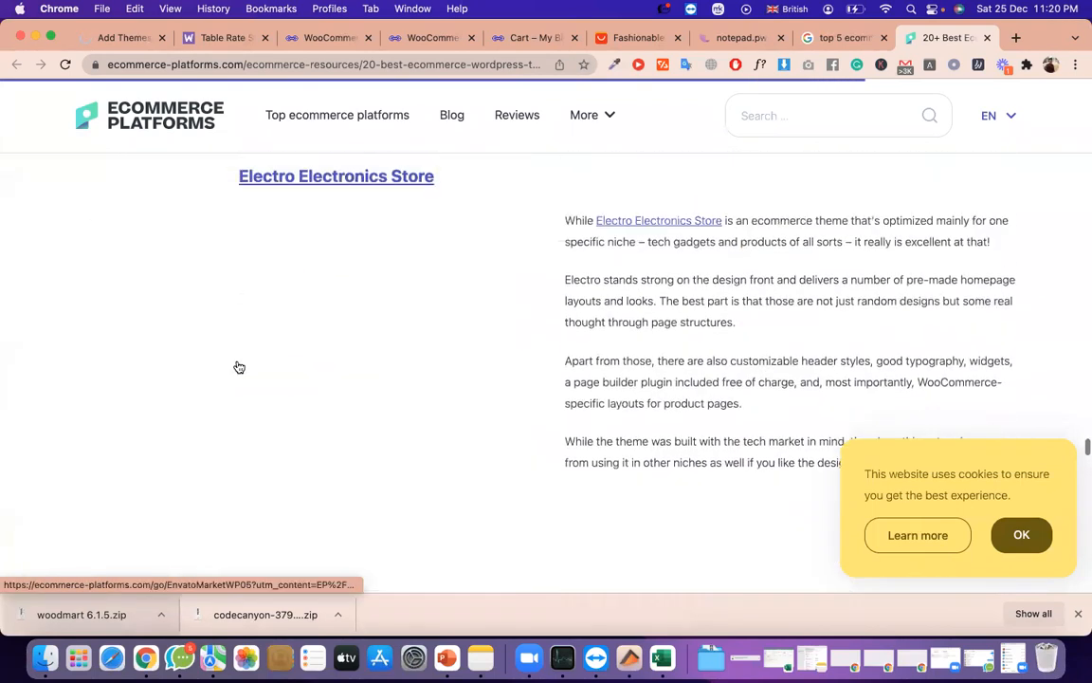
Highlight the Electro Electronics Store heading, review its entry, and continue to the article's overall theme recommendations
triple_click(451, 254)
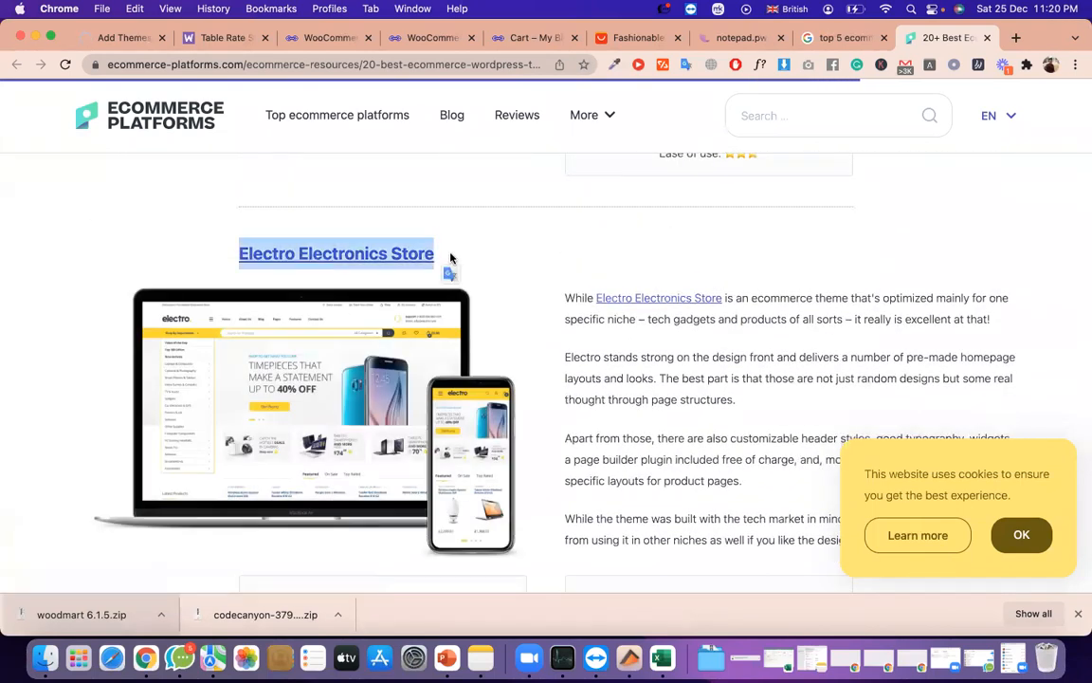
scroll(452, 256, "up", 1)
scroll(451, 256, "down", 5)
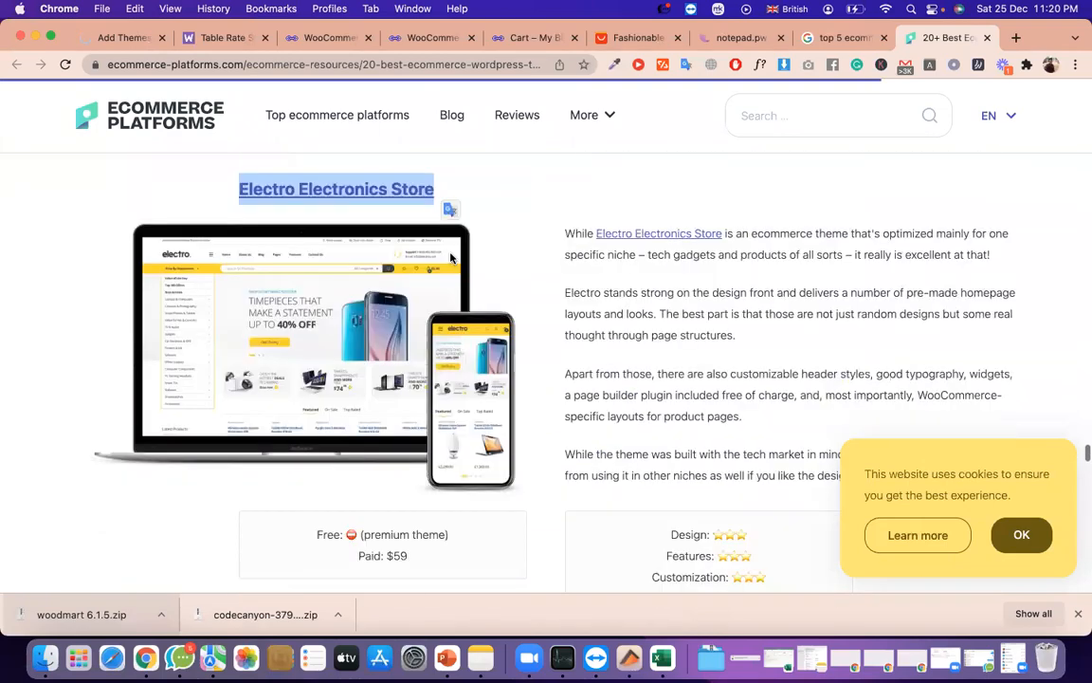
scroll(563, 353, "down", 8)
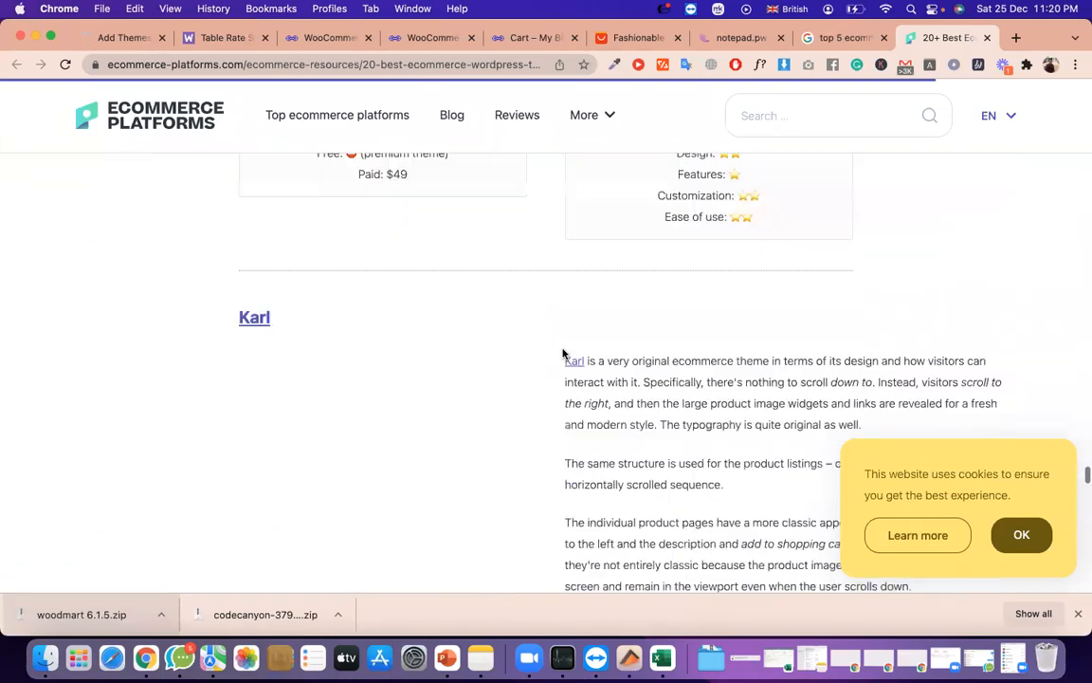
scroll(563, 353, "down", 10)
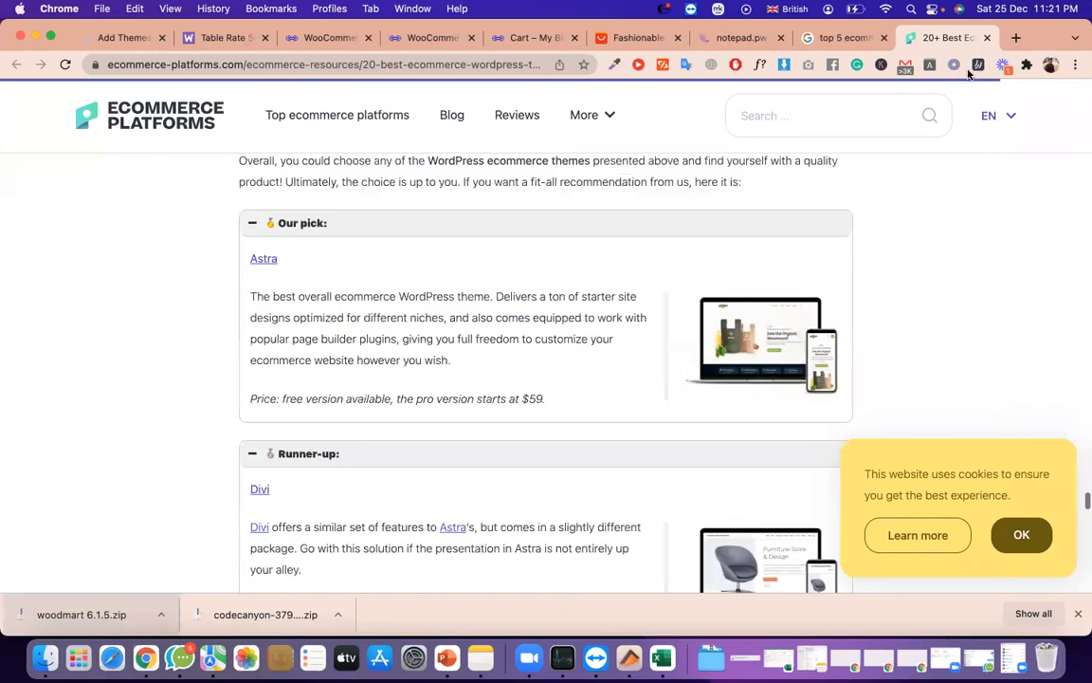
Search Google for "woovina" in a new tab and open the WooVina theme's official website
left_click(1015, 39)
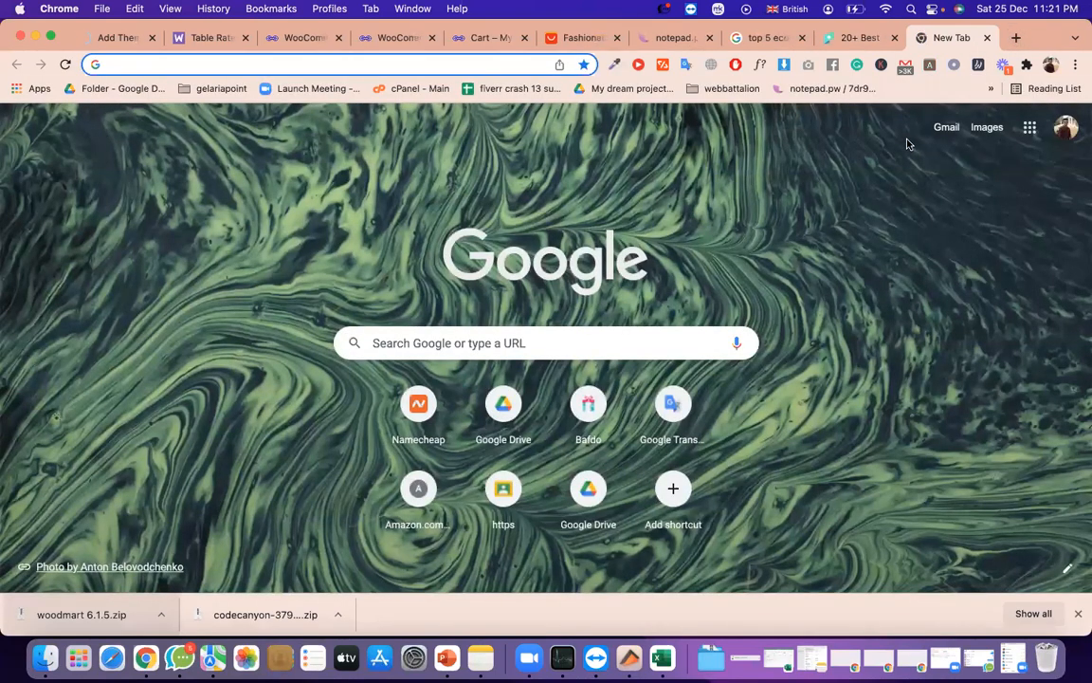
type("won")
key("BackSpace")
type("vina")
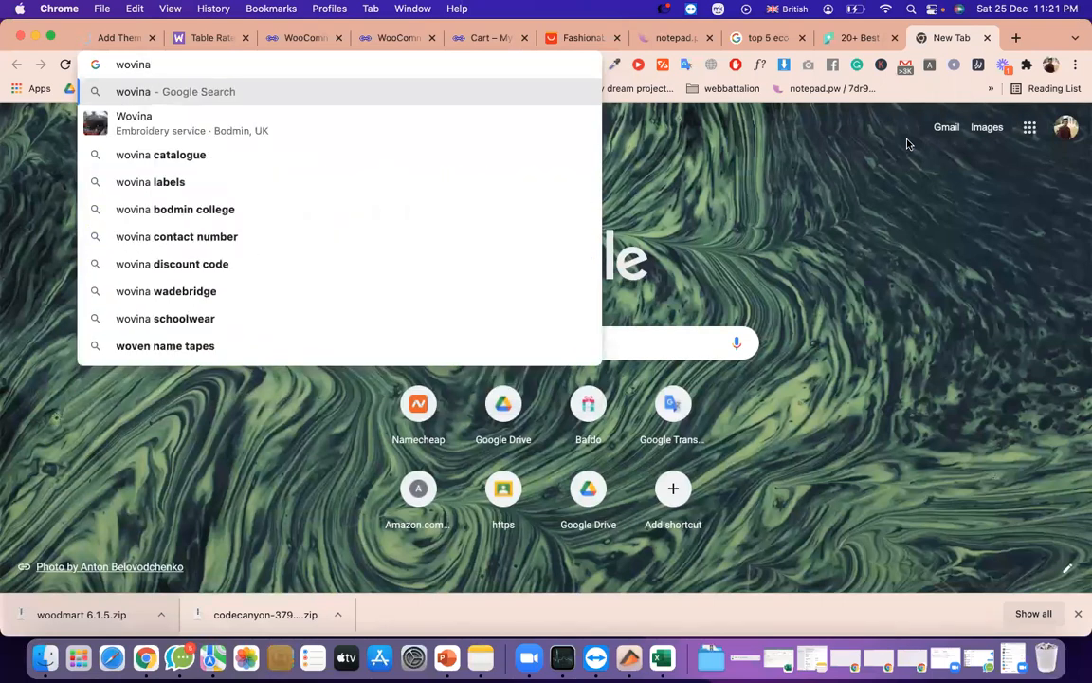
key("BackSpace")
key("BackSpace")
key("BackSpace")
type("e")
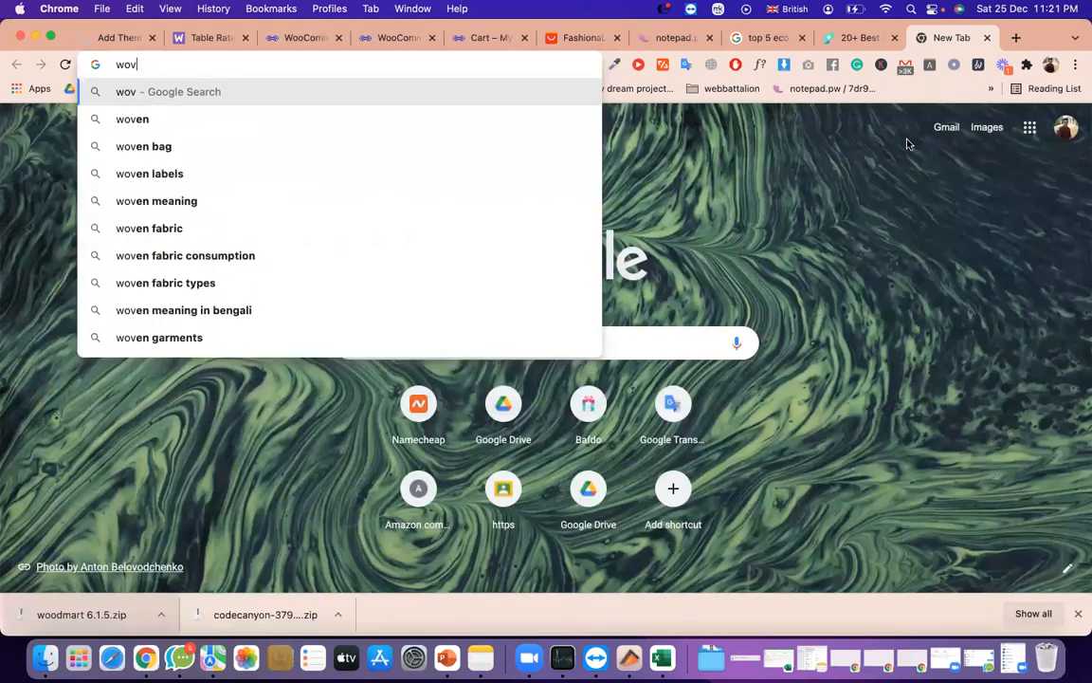
key("BackSpace")
key("BackSpace")
type("ovina")
key("Return")
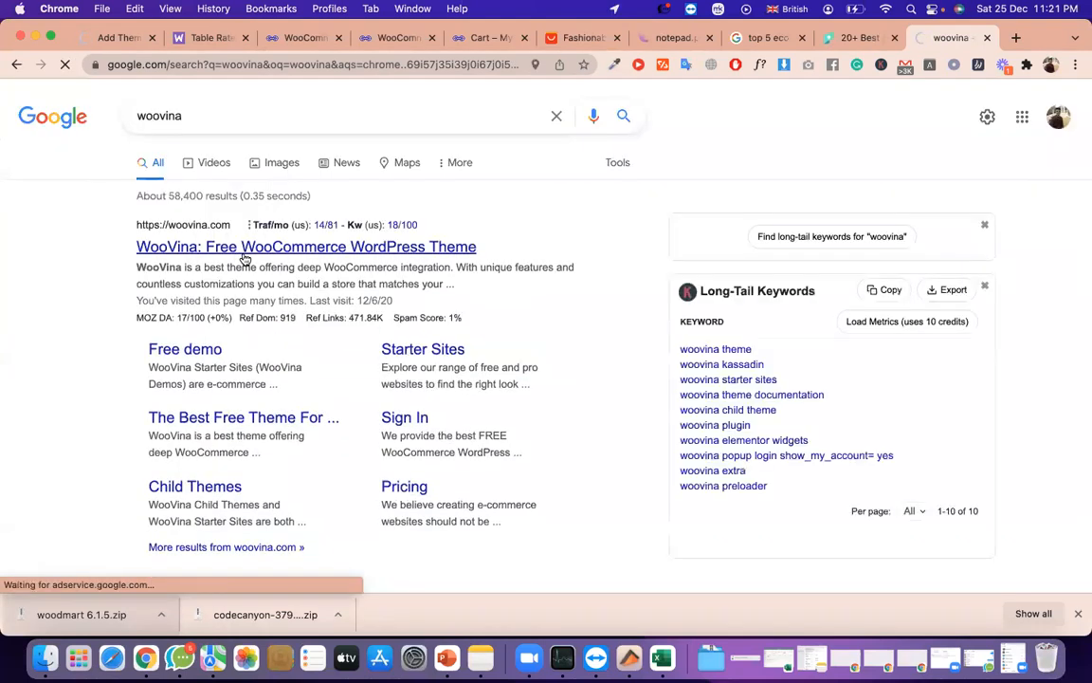
left_click(243, 248)
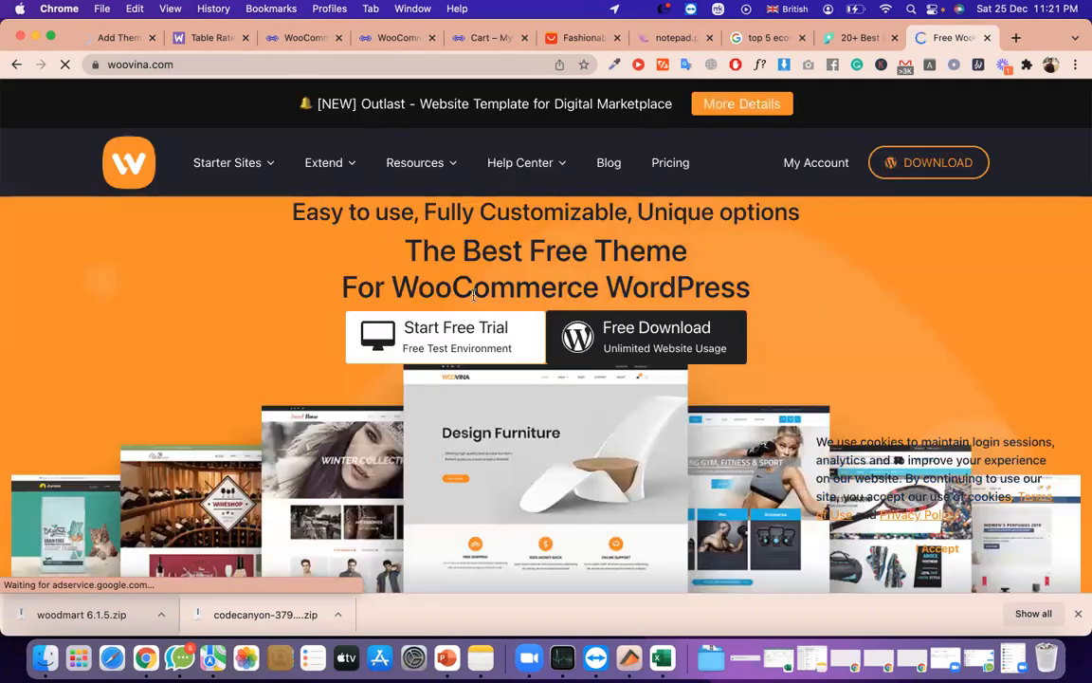
Look over the WooVina homepage, including its free download offer and setup steps, and open the Jordan demo
triple_click(474, 294)
scroll(520, 382, "down", 2)
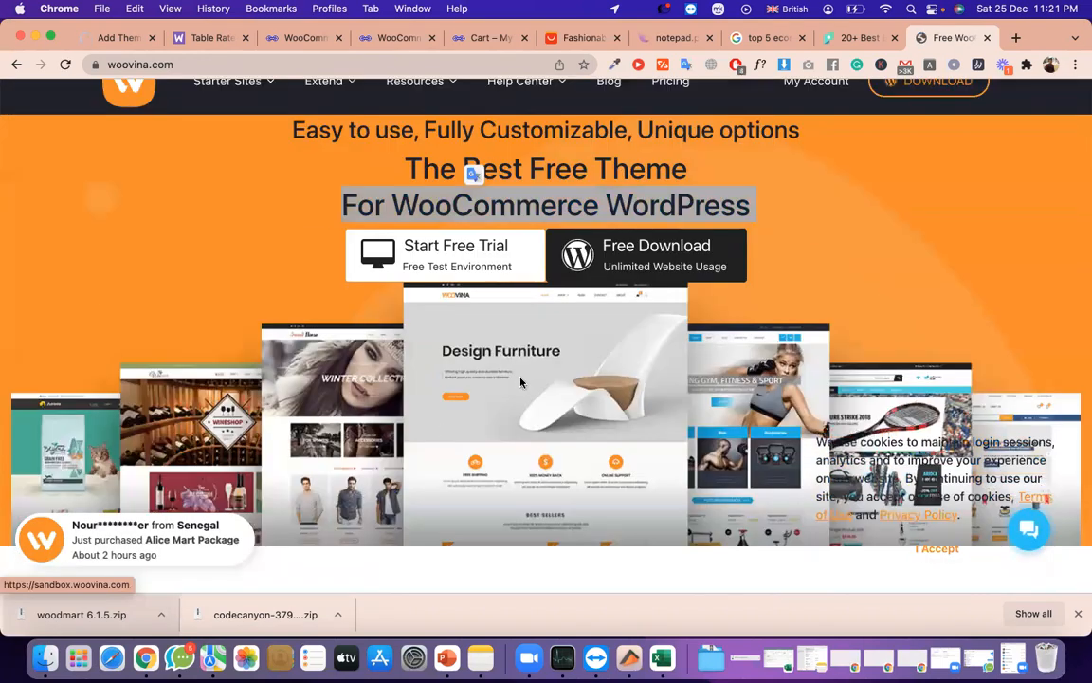
scroll(520, 382, "down", 6)
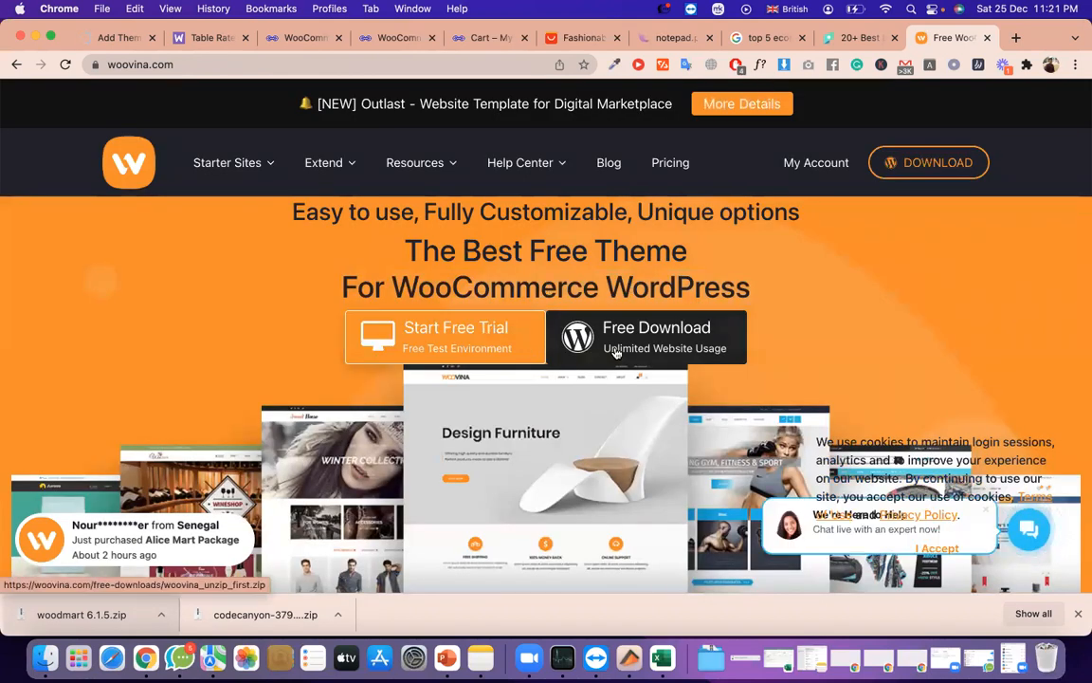
scroll(507, 311, "down", 1)
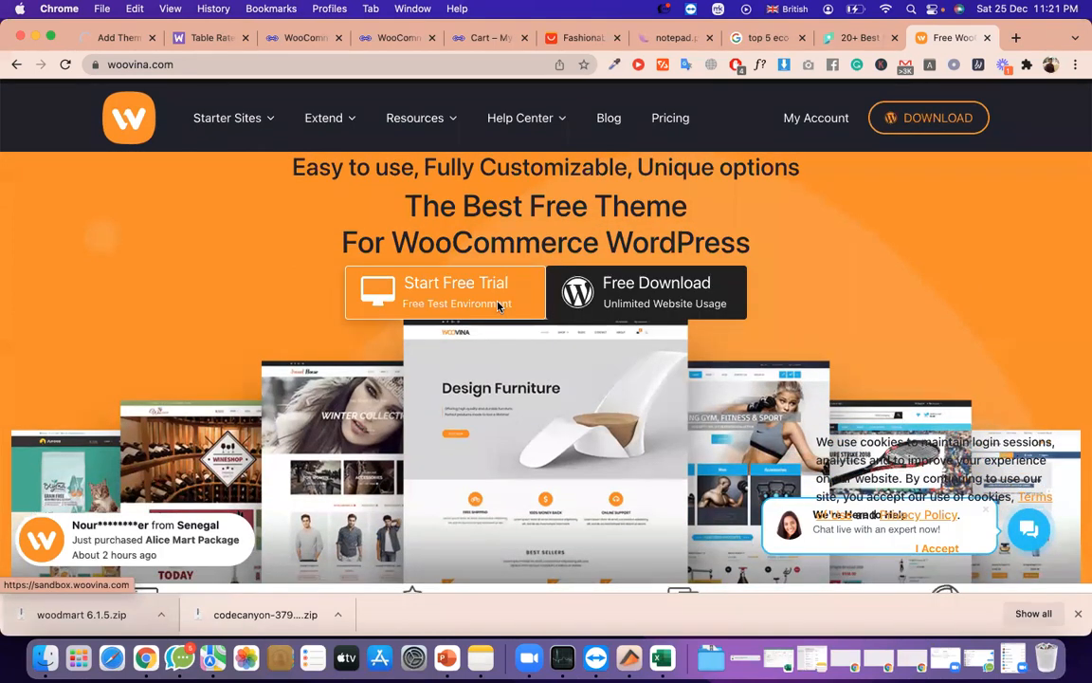
scroll(497, 305, "down", 10)
scroll(496, 300, "down", 8)
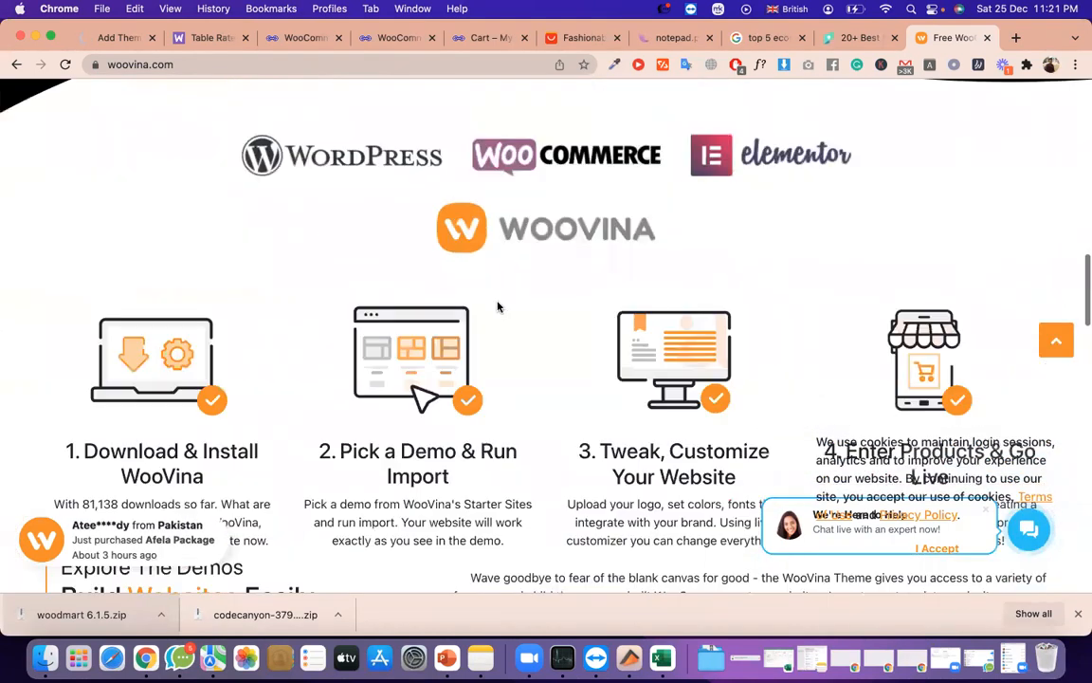
left_click(418, 344)
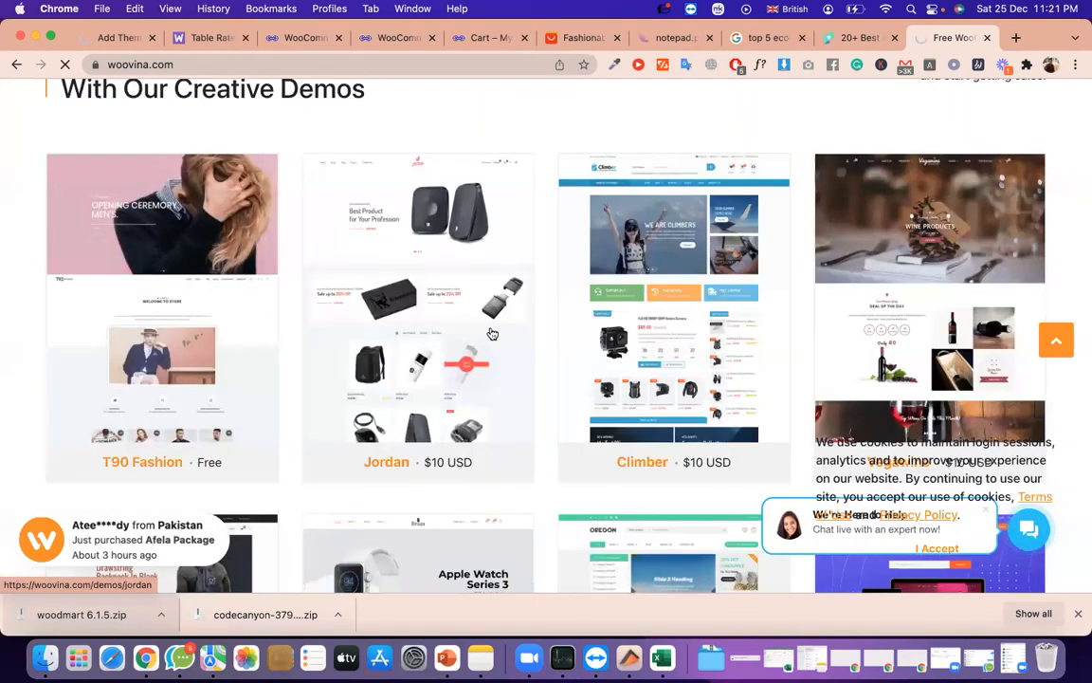
Look over the remaining demos and the Jordan template page, and launch the Jordan live preview
scroll(492, 334, "down", 5)
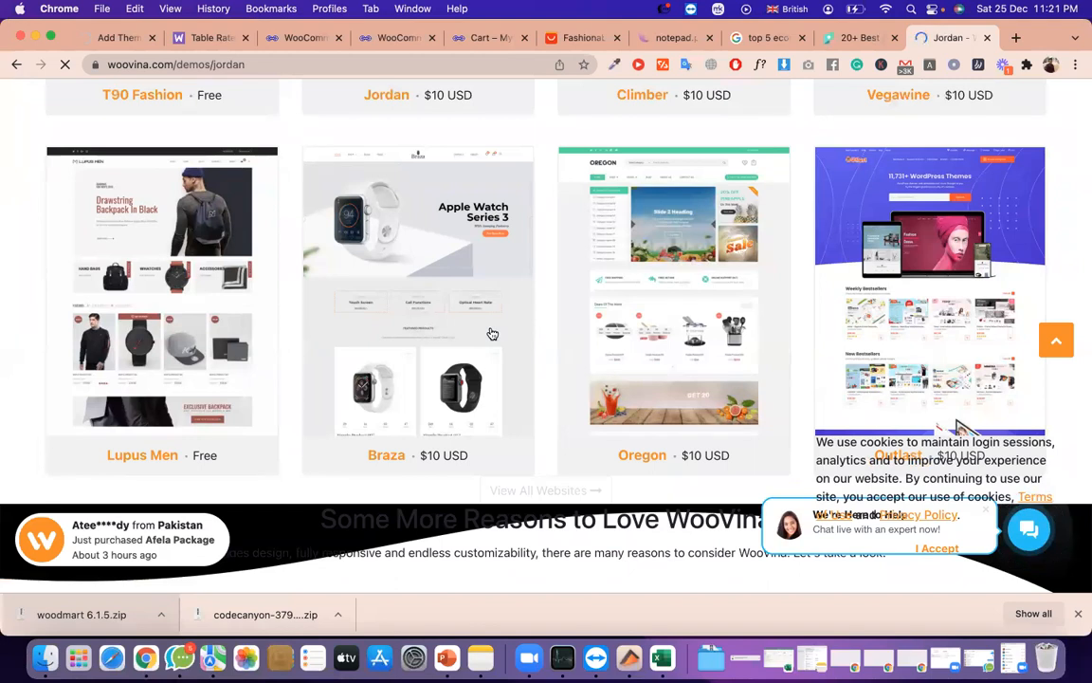
scroll(492, 334, "down", 5)
scroll(492, 329, "down", 3)
scroll(516, 351, "up", 5)
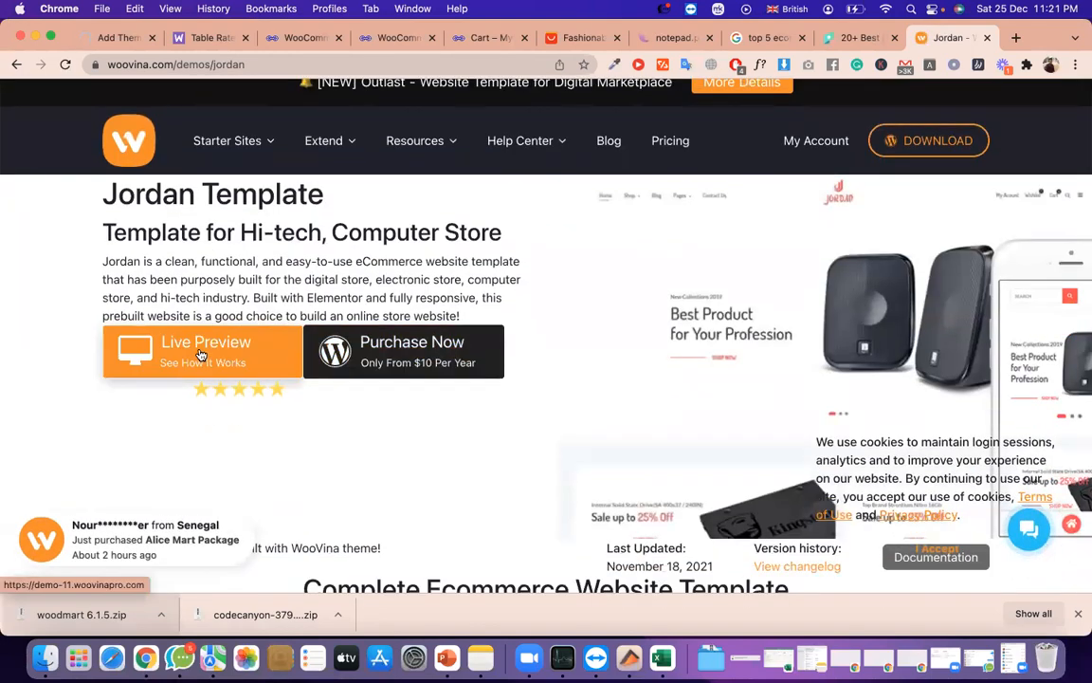
left_click(200, 355)
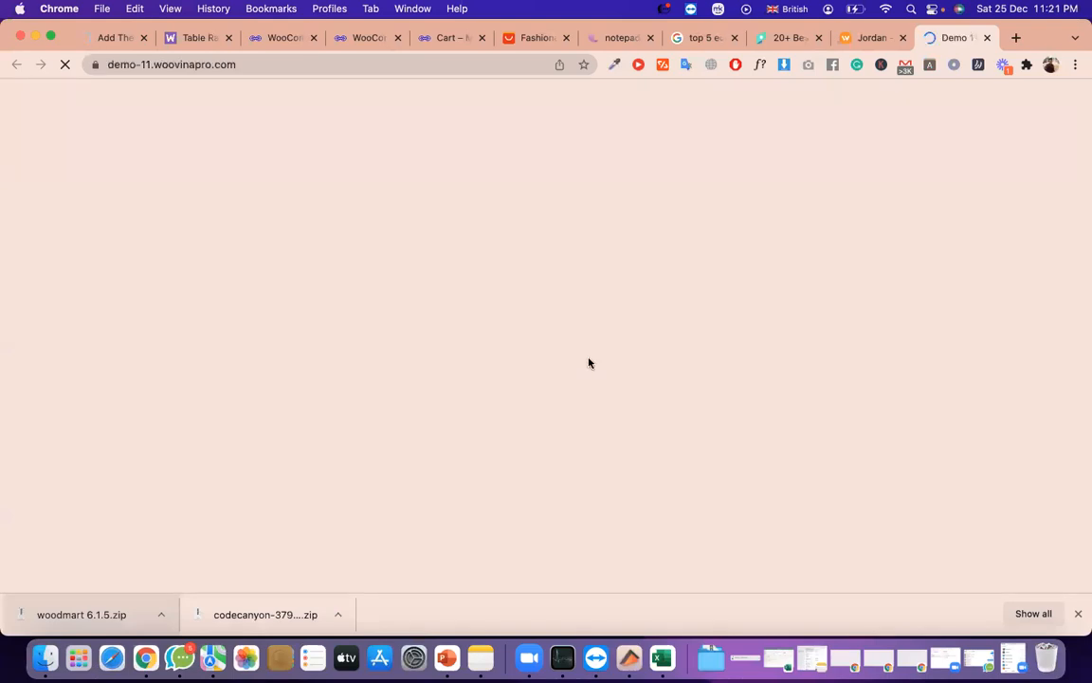
Look over the Jordan demo's homepage, viewing it briefly in full screen
double_click(166, 64)
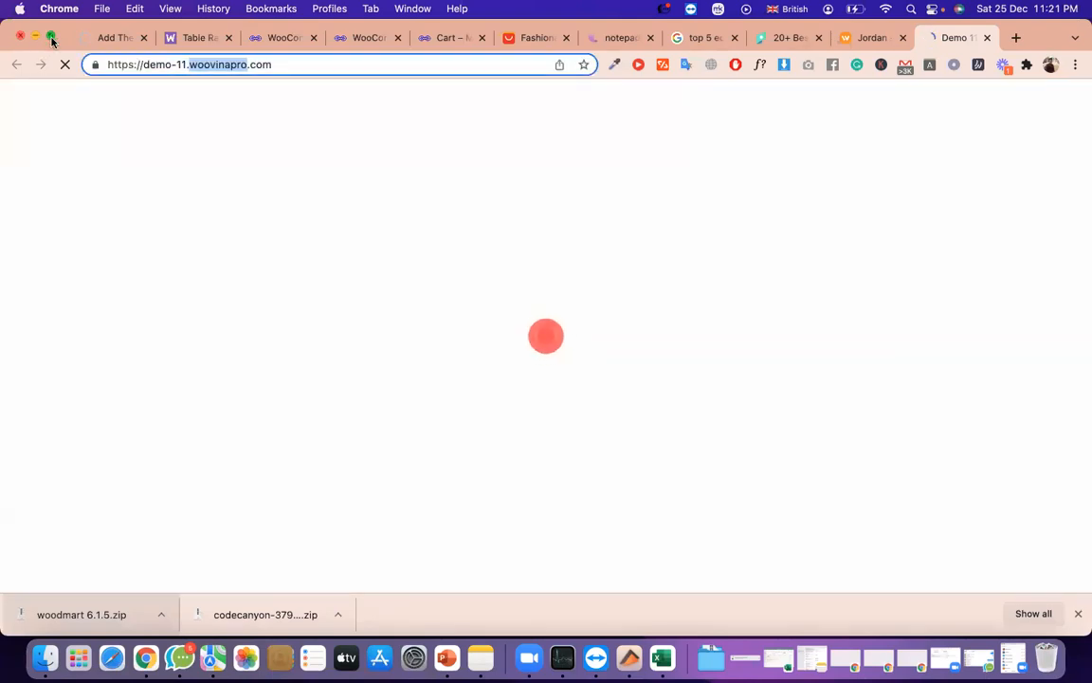
mouse_move(51, 41)
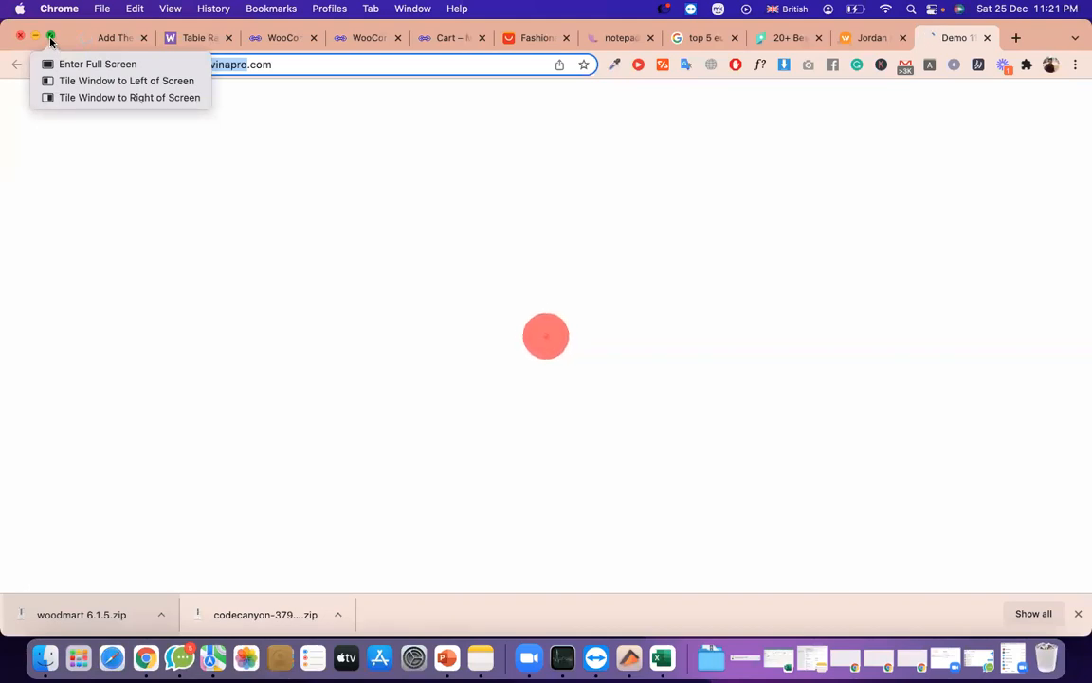
left_click(52, 37)
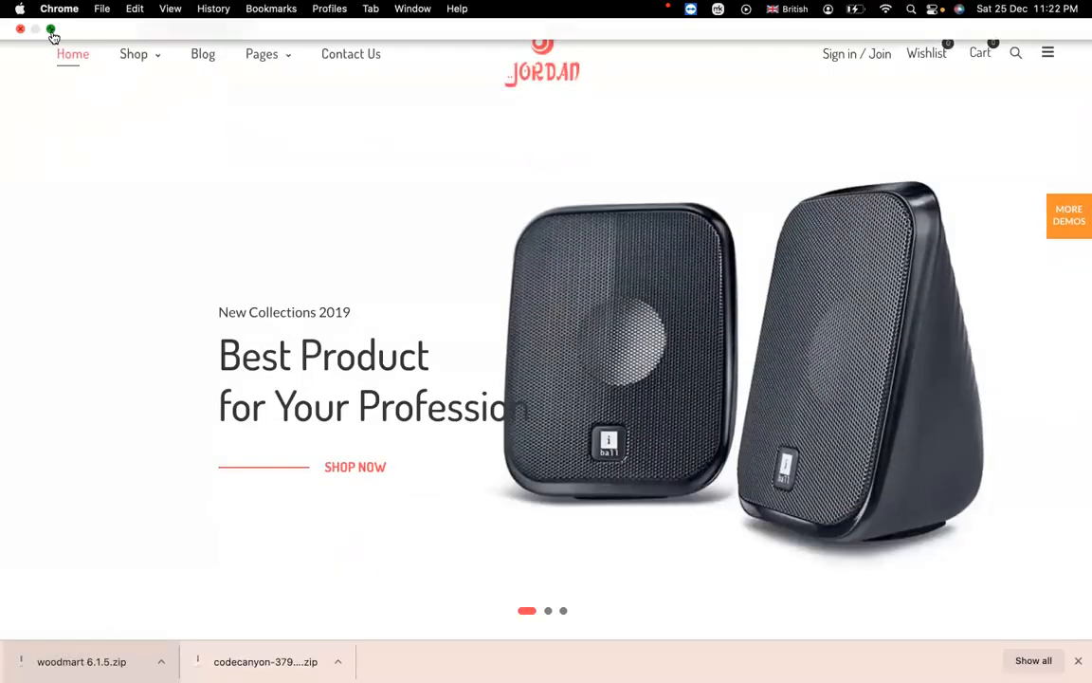
left_click(51, 29)
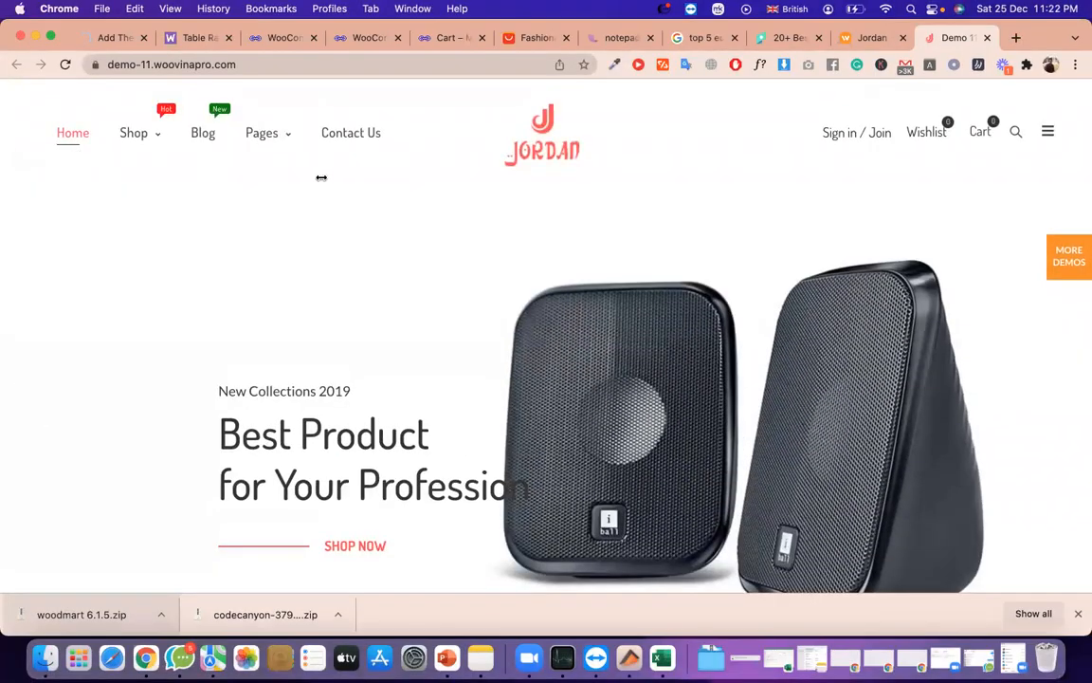
scroll(562, 266, "down", 5)
scroll(653, 287, "up", 6)
scroll(825, 361, "down", 9)
scroll(824, 363, "up", 3)
scroll(824, 363, "up", 10)
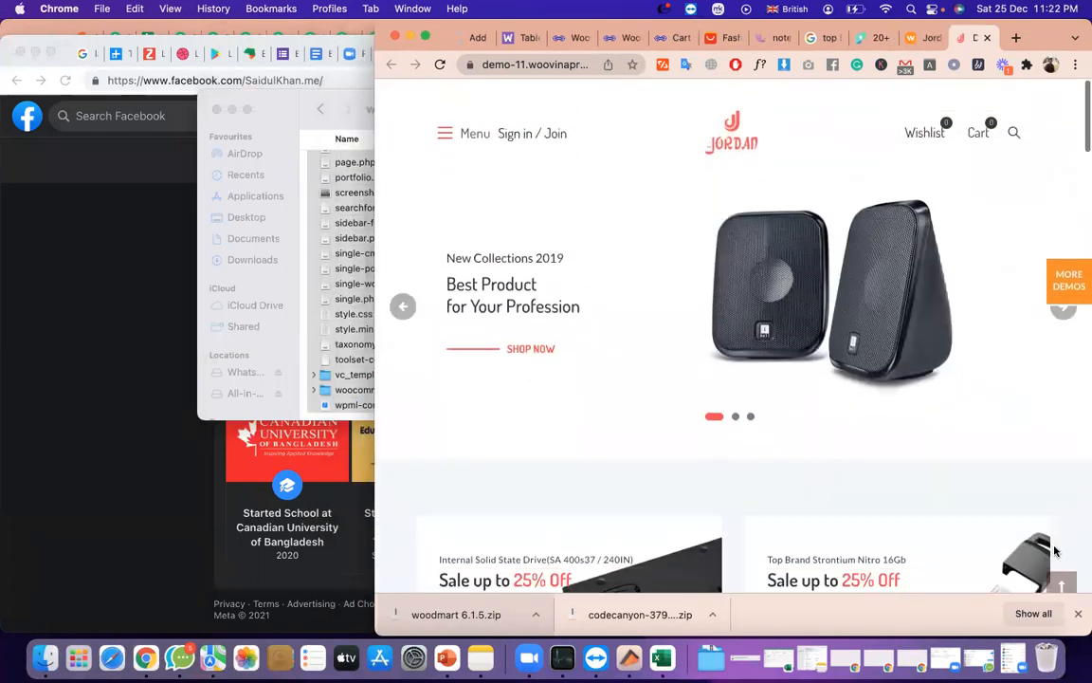
Hide the downloads bar, view the Jordan demo in full screen, and open its list of more demos before leaving full screen
left_click(1078, 613)
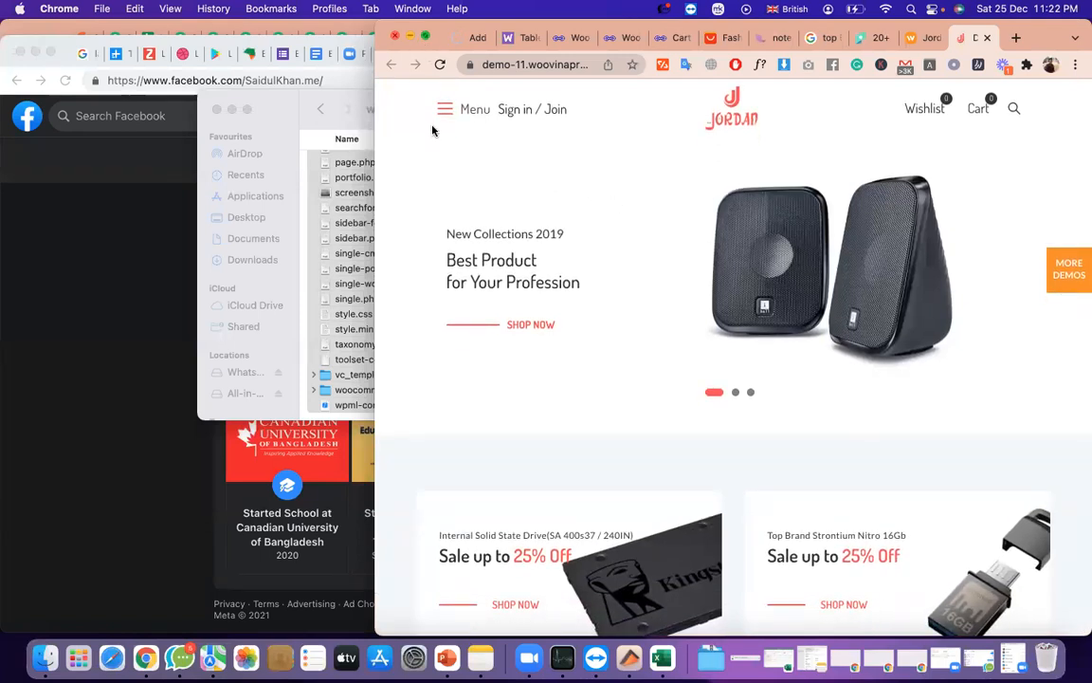
left_click(426, 38)
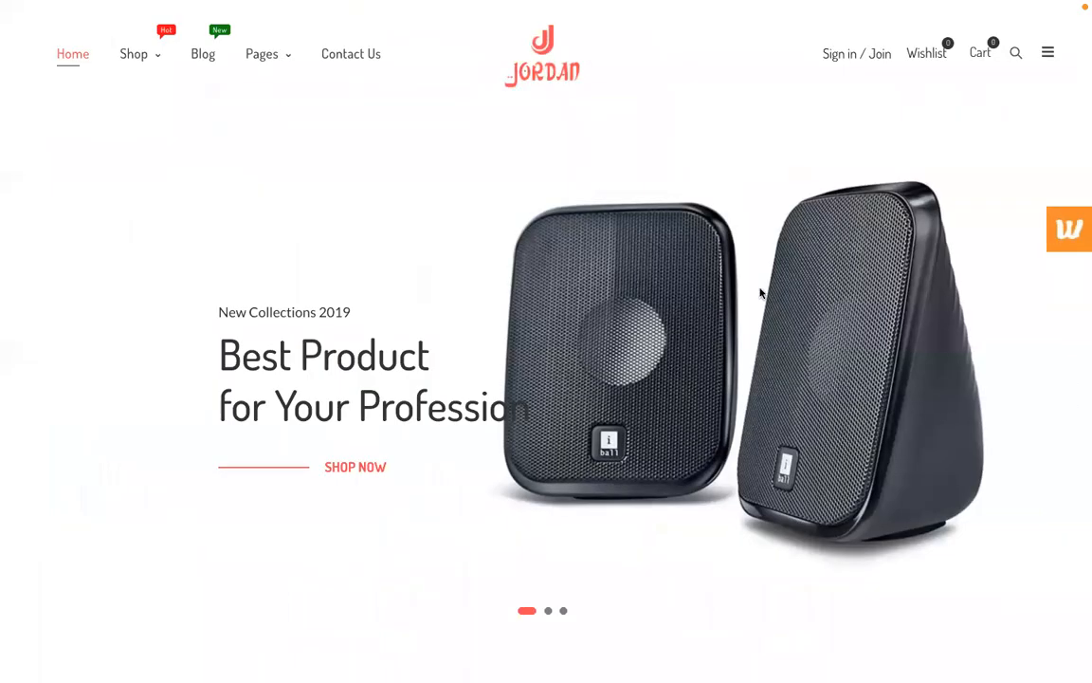
left_click(1062, 232)
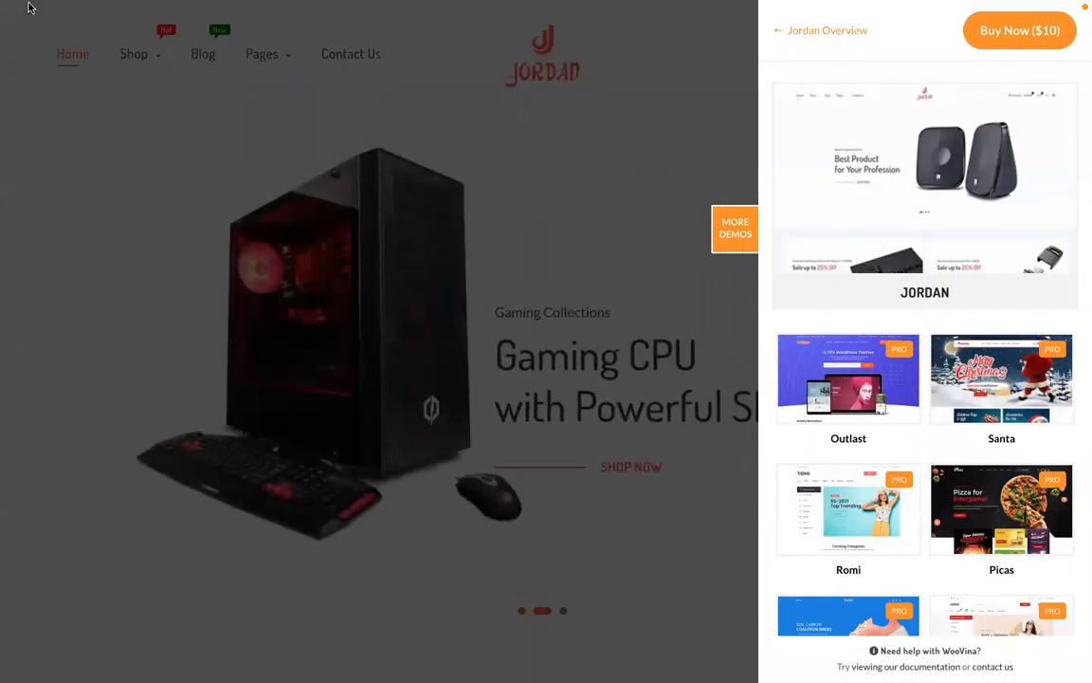
mouse_move(29, 2)
left_click(51, 30)
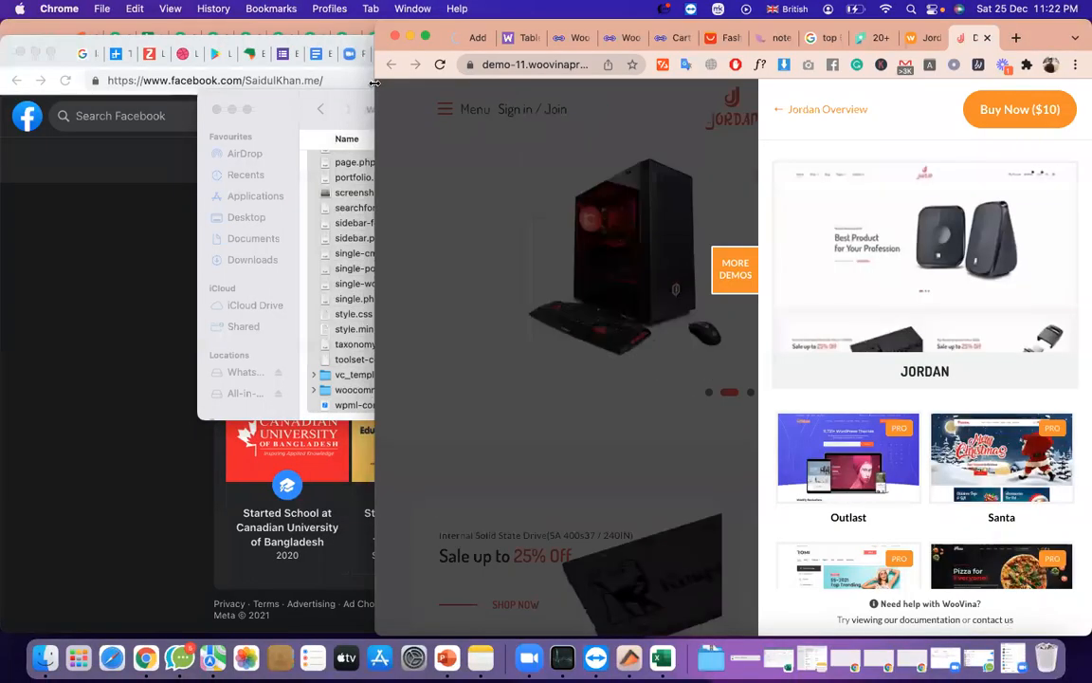
Widen the browser window, search for "woovina kassadin", and open the Kassadin template page
left_click_drag(374, 83, 129, 83)
left_click(363, 65)
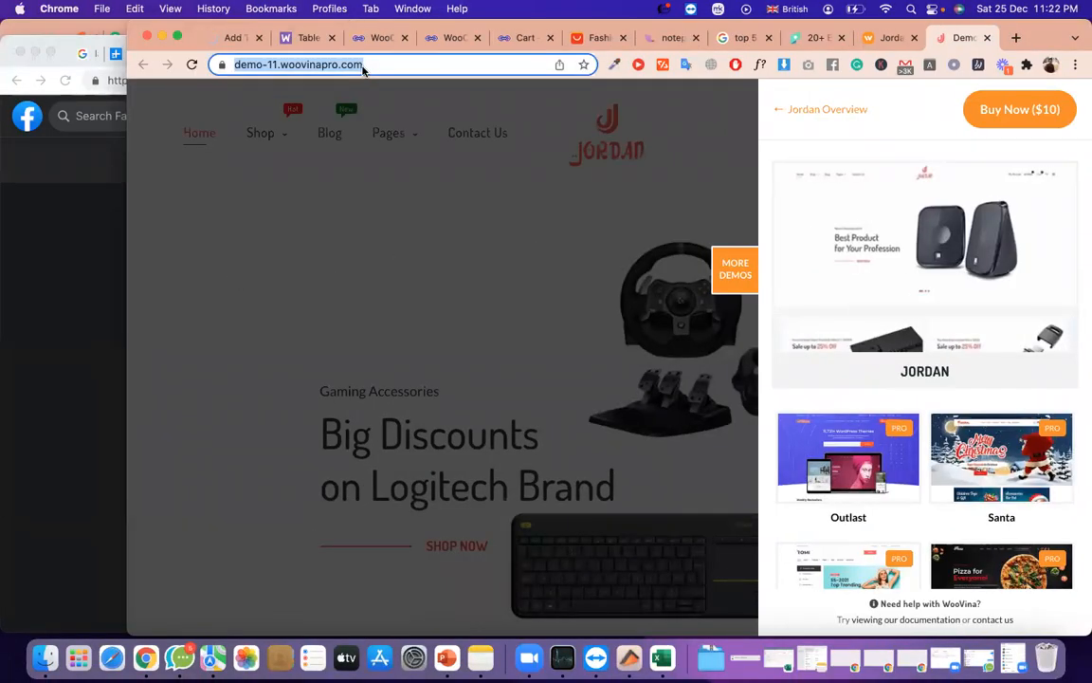
type("woovina")
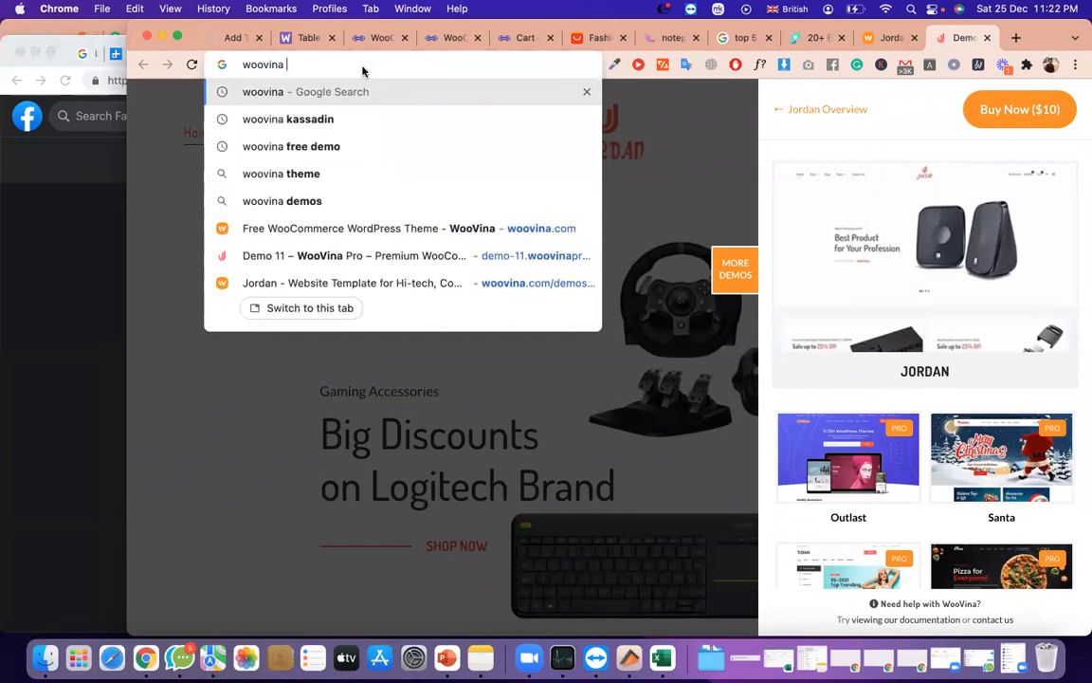
left_click(374, 119)
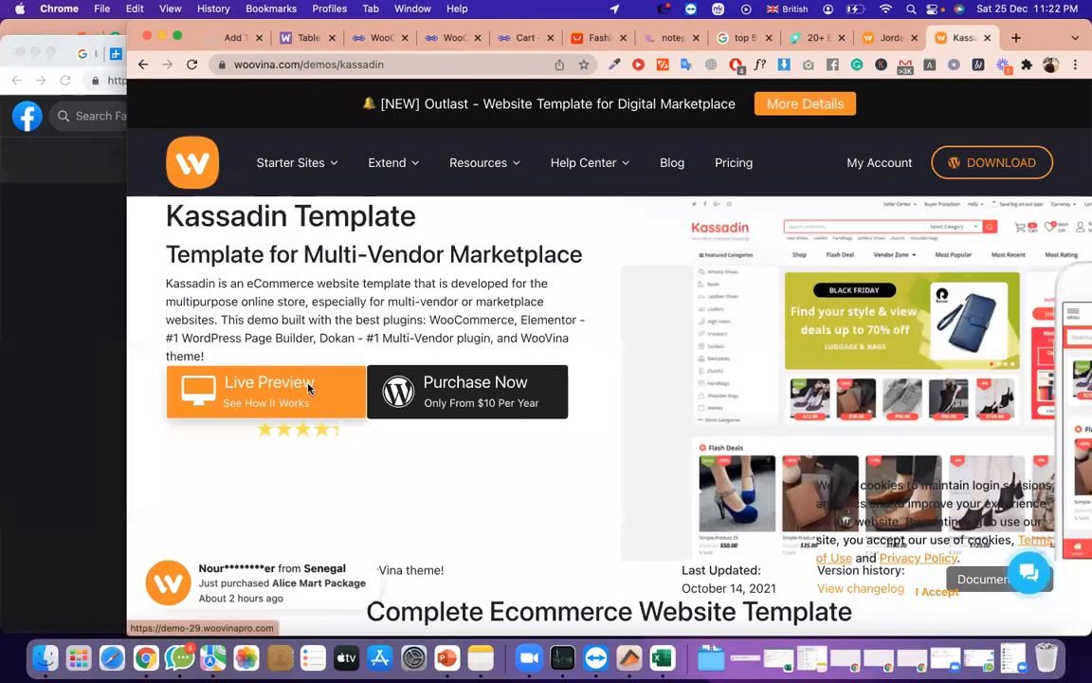
Launch the Kassadin template's live preview and extend the browser window across the full screen width
left_click(309, 389)
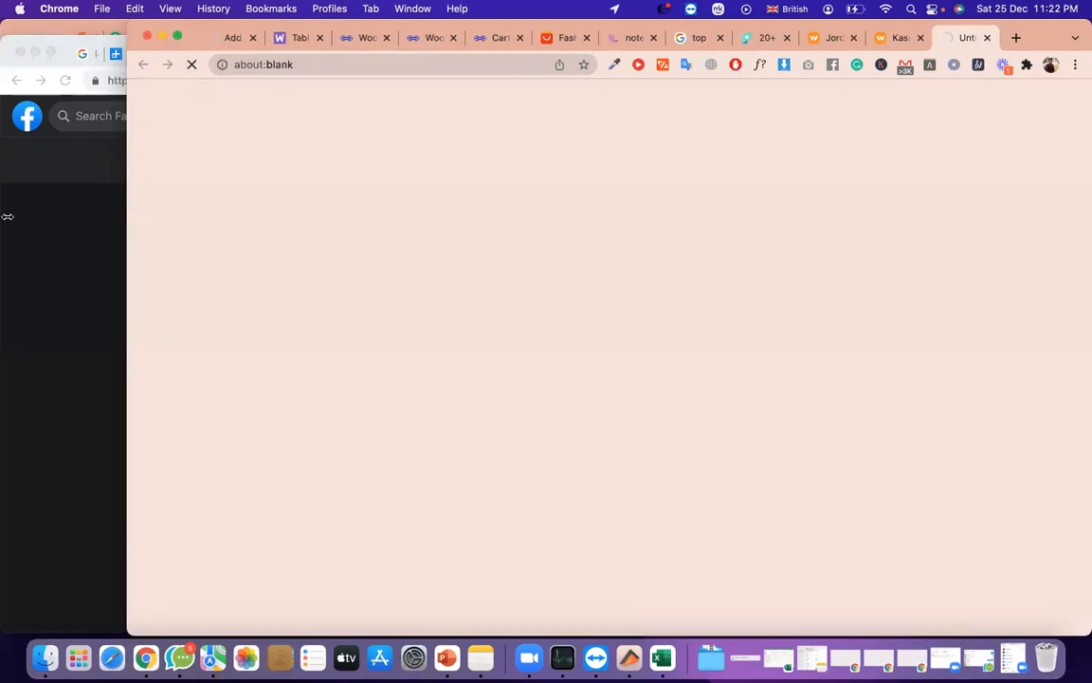
left_click_drag(7, 216, 9, 218)
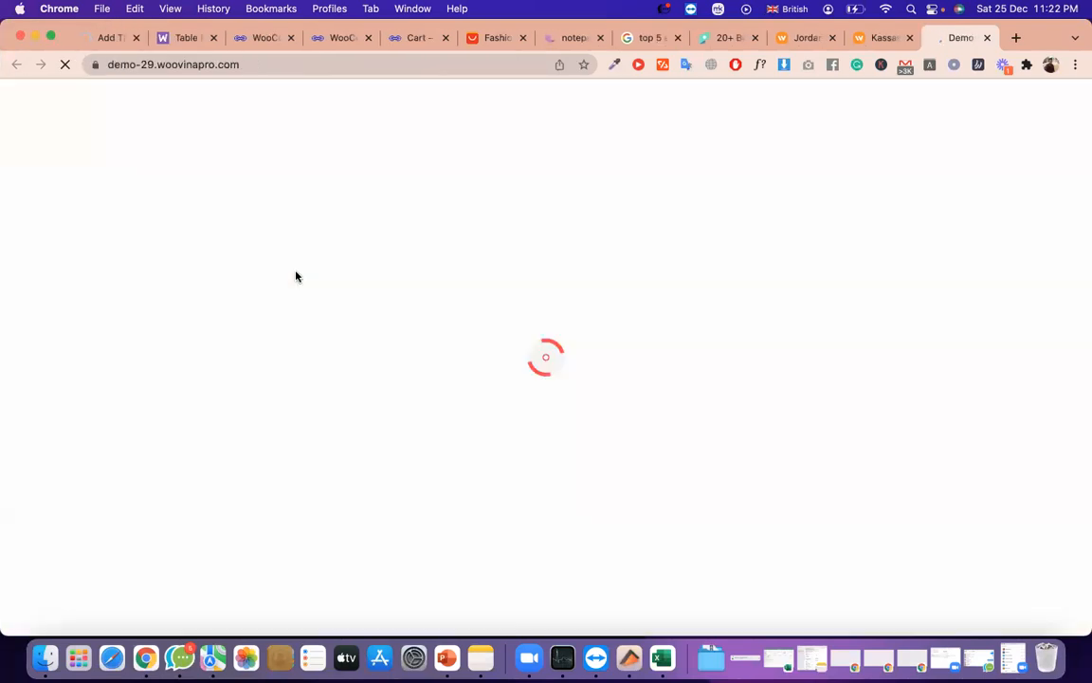
right_click(296, 276)
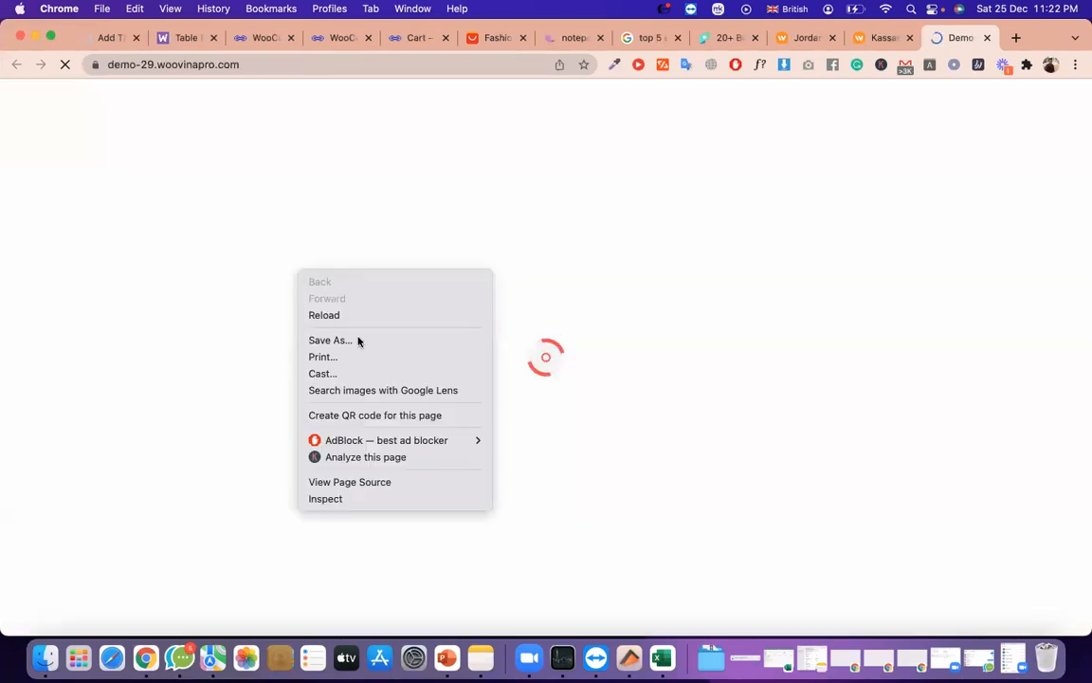
left_click(531, 241)
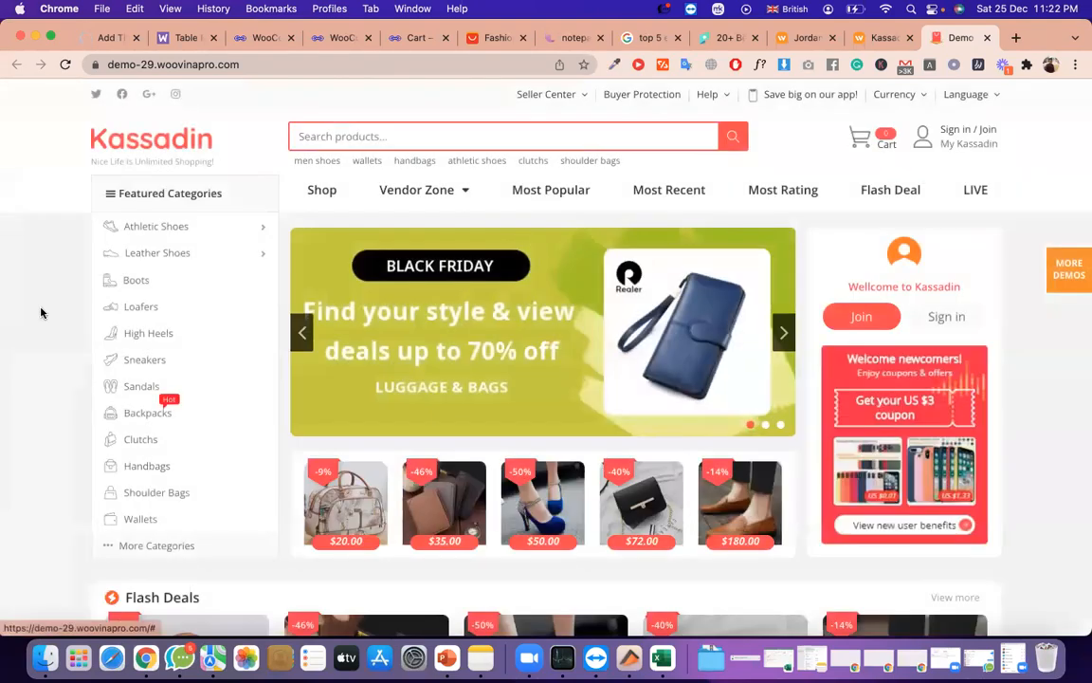
Inspect the Kassadin demo with the developer tools, switch to the responsive device view, and enlarge the preview area
right_click(39, 304)
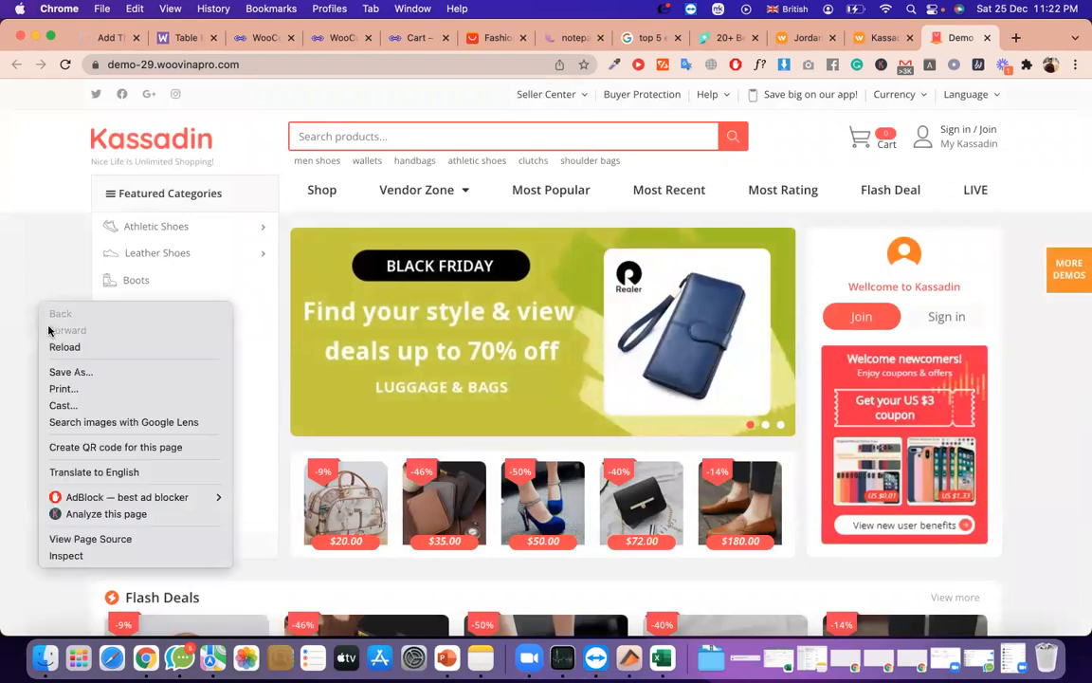
left_click(163, 555)
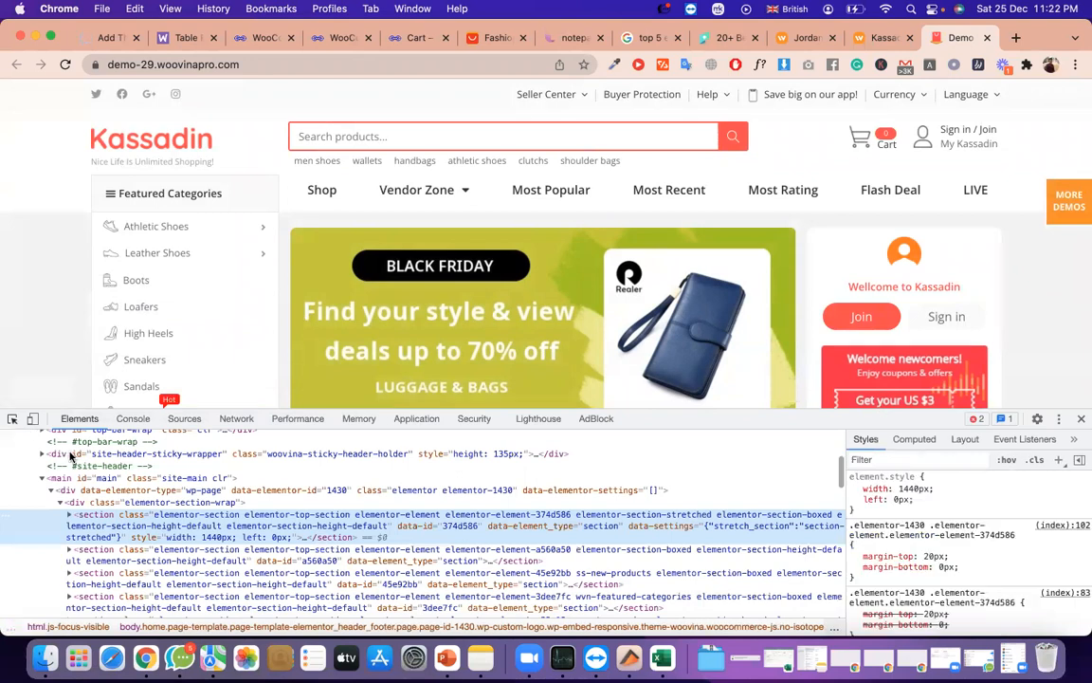
left_click(32, 418)
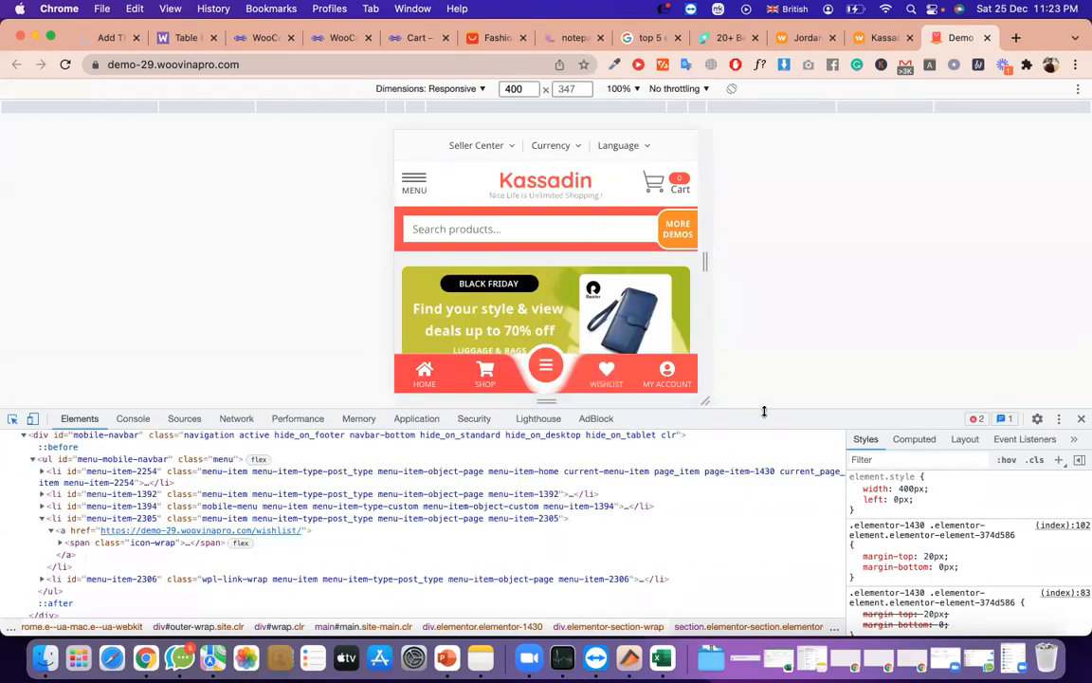
left_click_drag(795, 564, 704, 612)
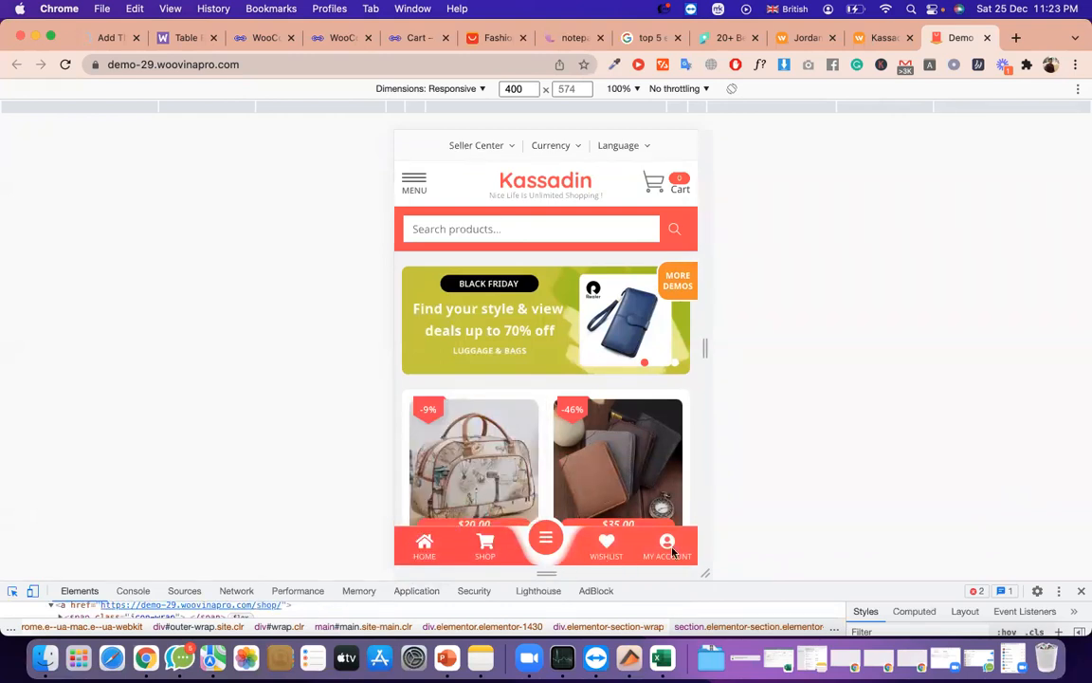
Examine the Kassadin homepage's mobile layout, including its fixed navigation bar and product sections
left_click(16, 594)
scroll(579, 455, "down", 3)
scroll(578, 455, "up", 3)
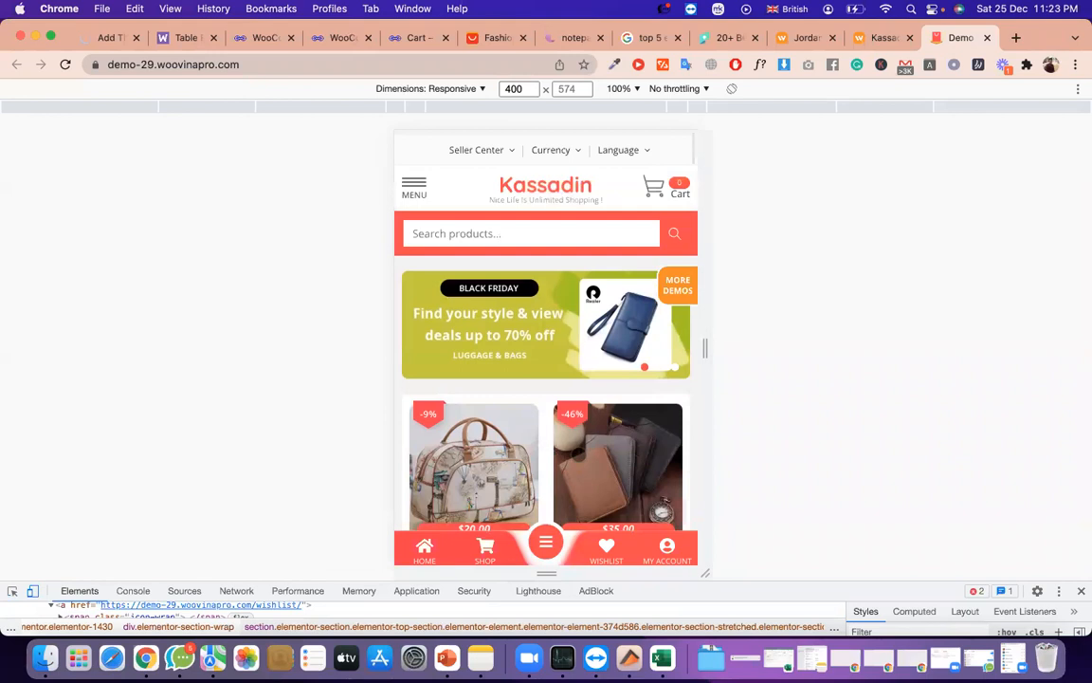
scroll(578, 455, "down", 10)
scroll(579, 455, "up", 10)
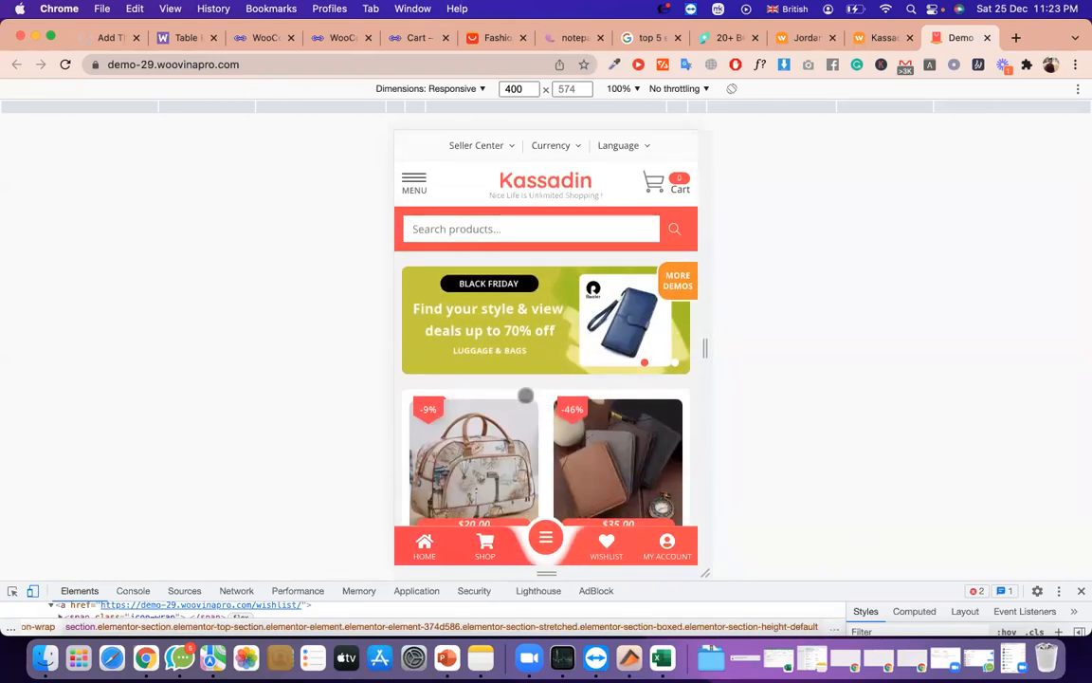
Return the Kassadin demo to its desktop layout and close the developer tools
left_click(32, 590)
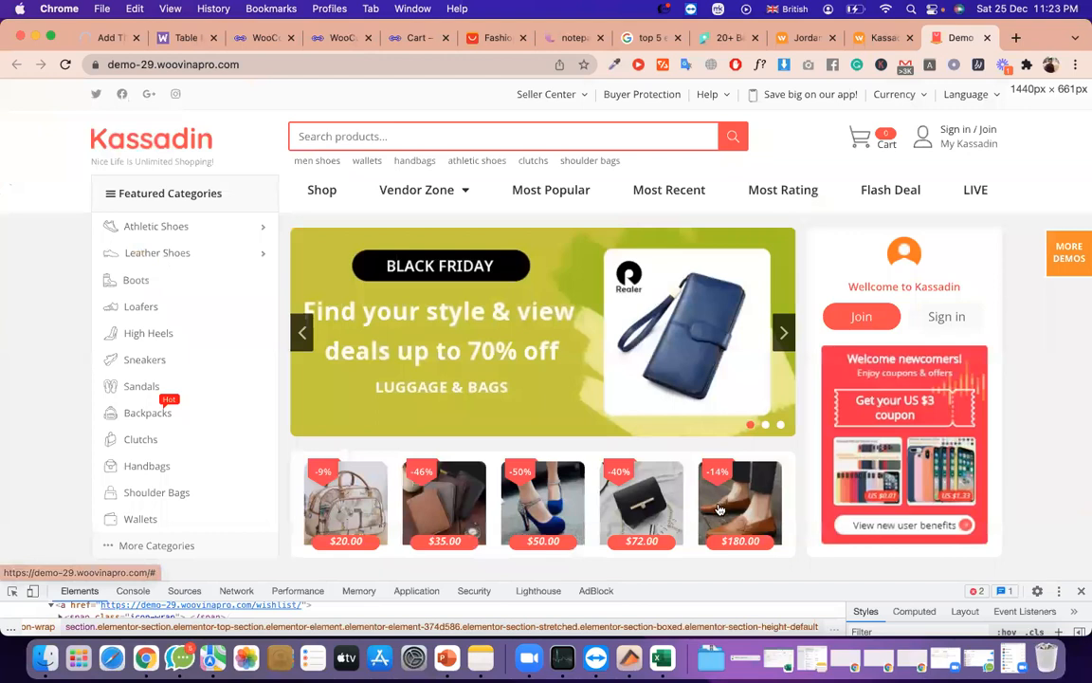
scroll(720, 510, "down", 1)
key("super+alt+i")
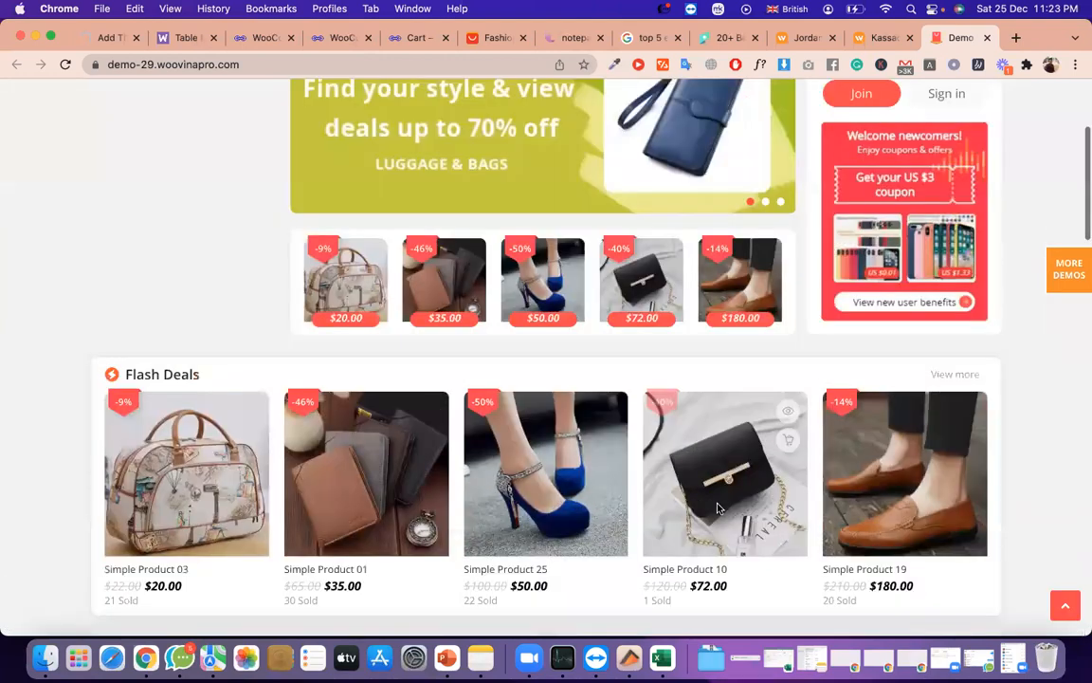
Look over the Kassadin homepage's deals, featured categories and top vendors, and open the Simple Product 25 page
scroll(687, 434, "down", 15)
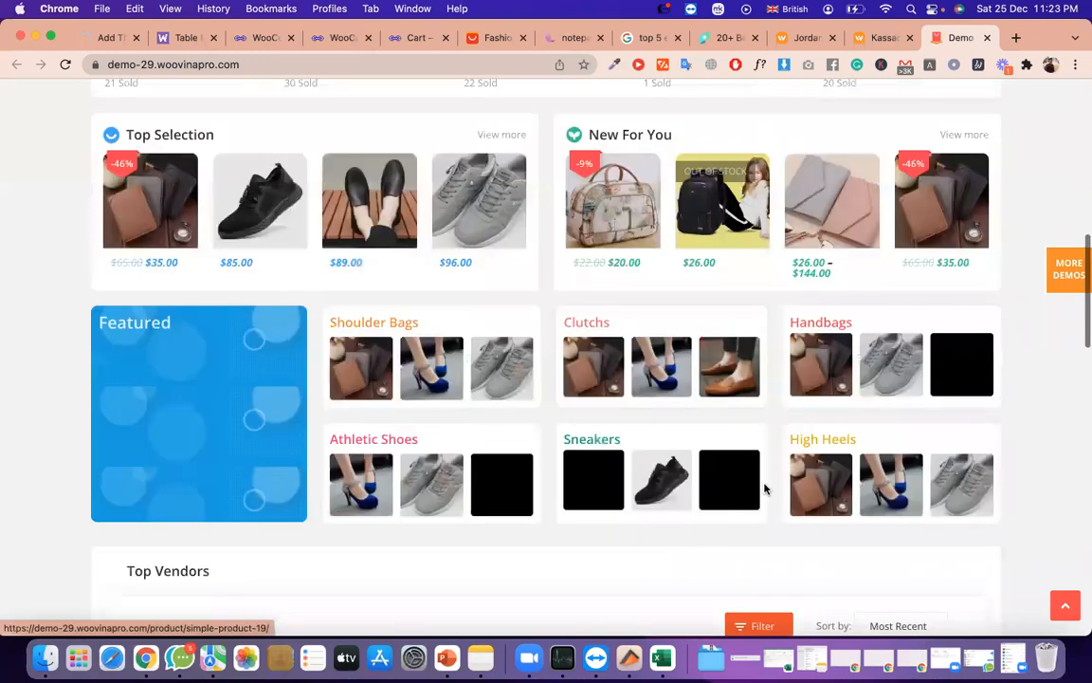
scroll(687, 392, "up", 1)
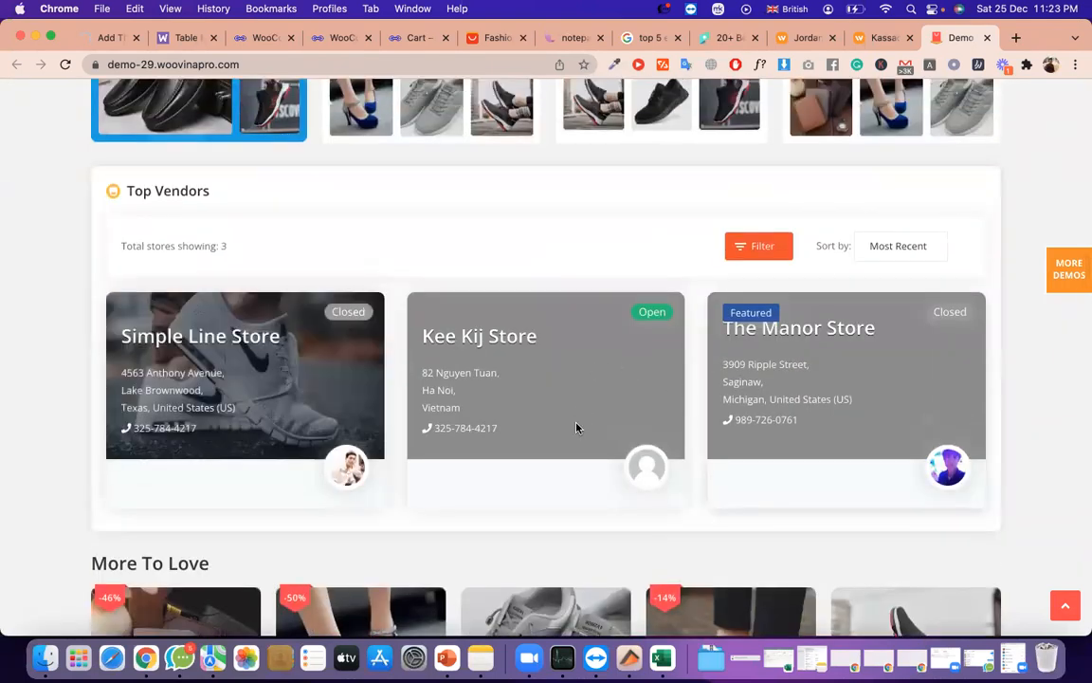
scroll(545, 439, "up", 12)
scroll(534, 440, "down", 2)
left_click(534, 440)
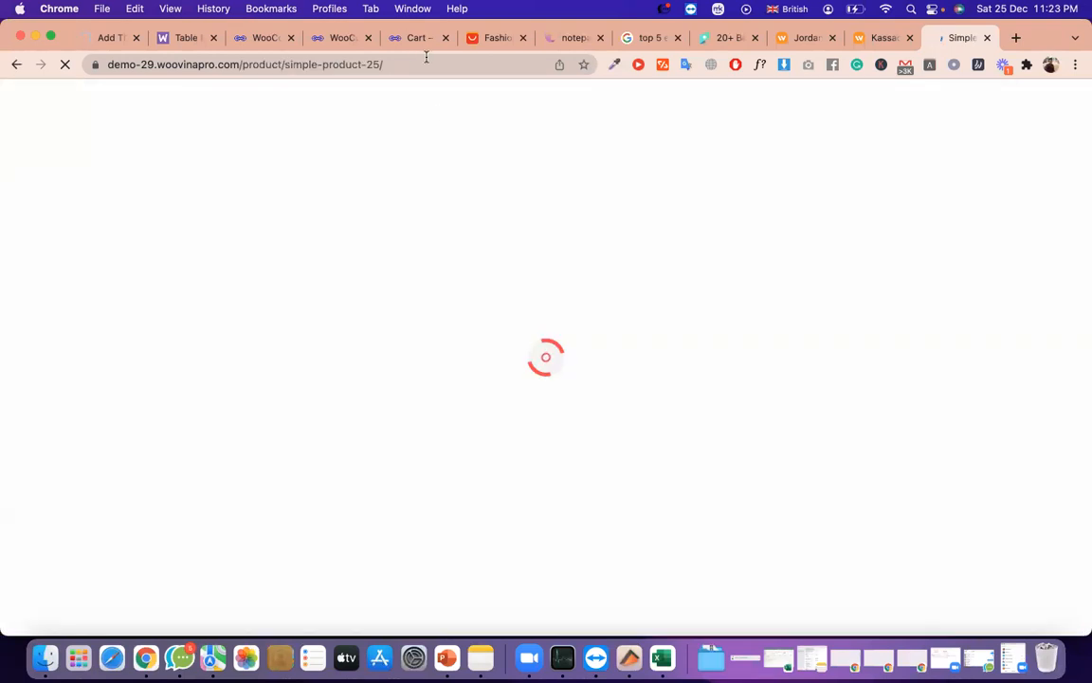
Highlight the Simple Product 25 title, breadcrumb and part of the page address, and review the product's gallery and description
left_click(425, 60)
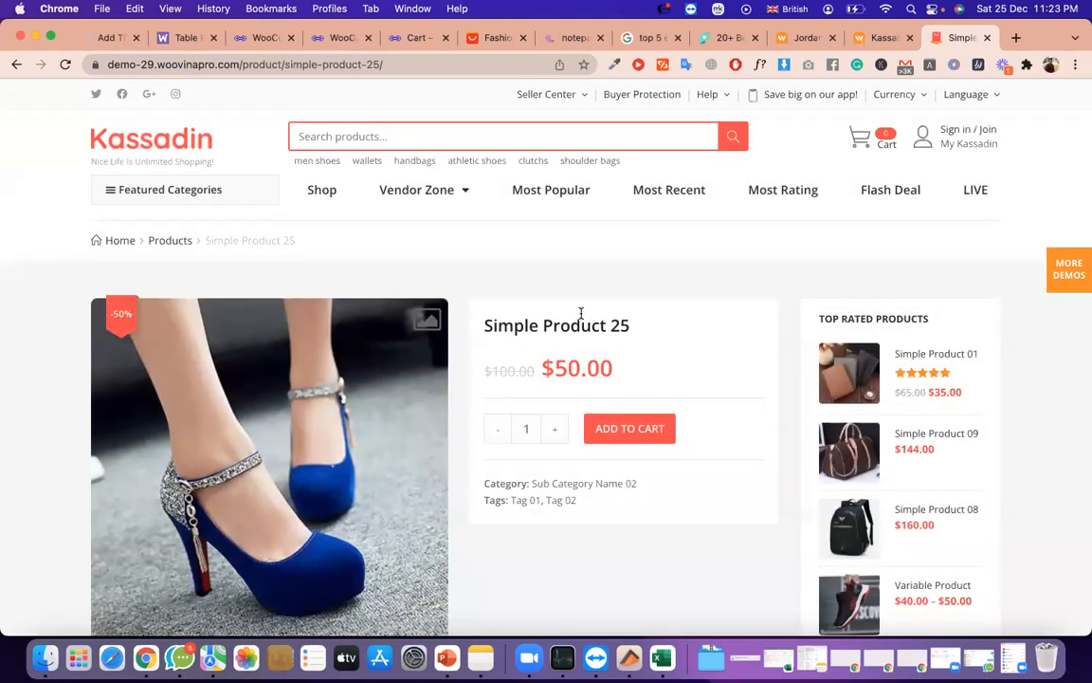
triple_click(614, 329)
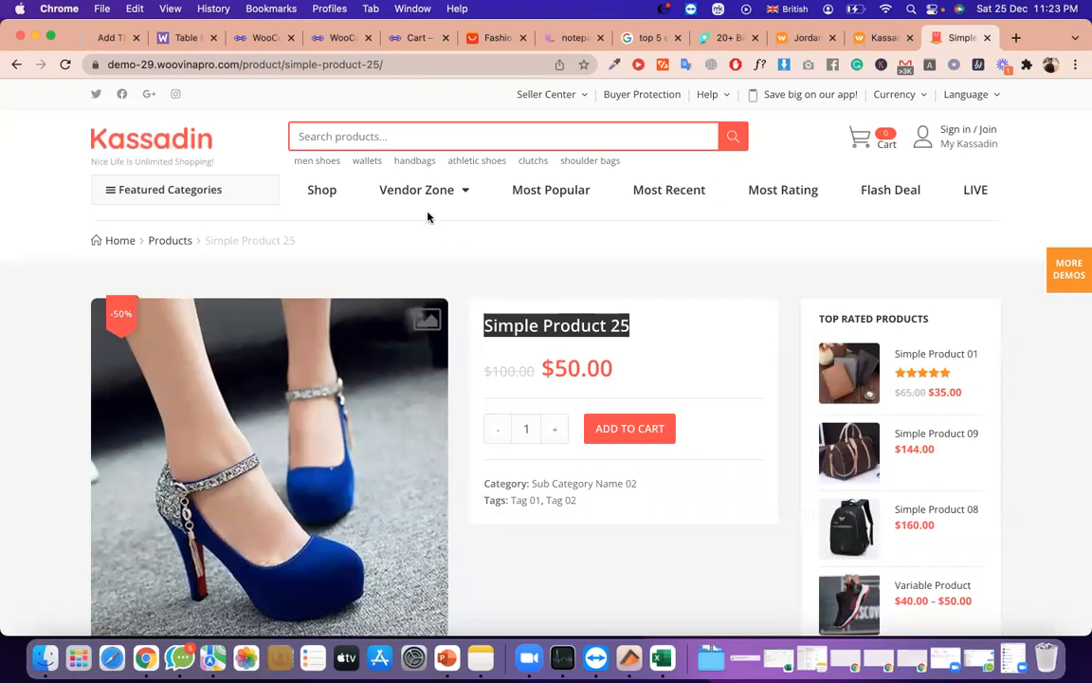
left_click(282, 240)
triple_click(282, 240)
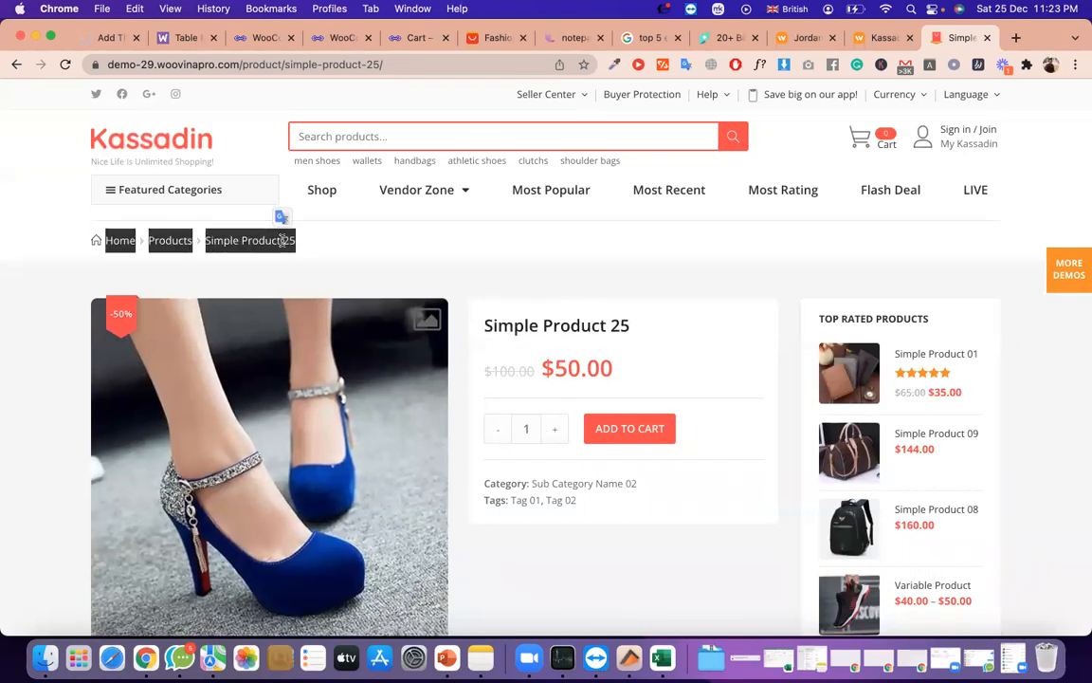
double_click(301, 64)
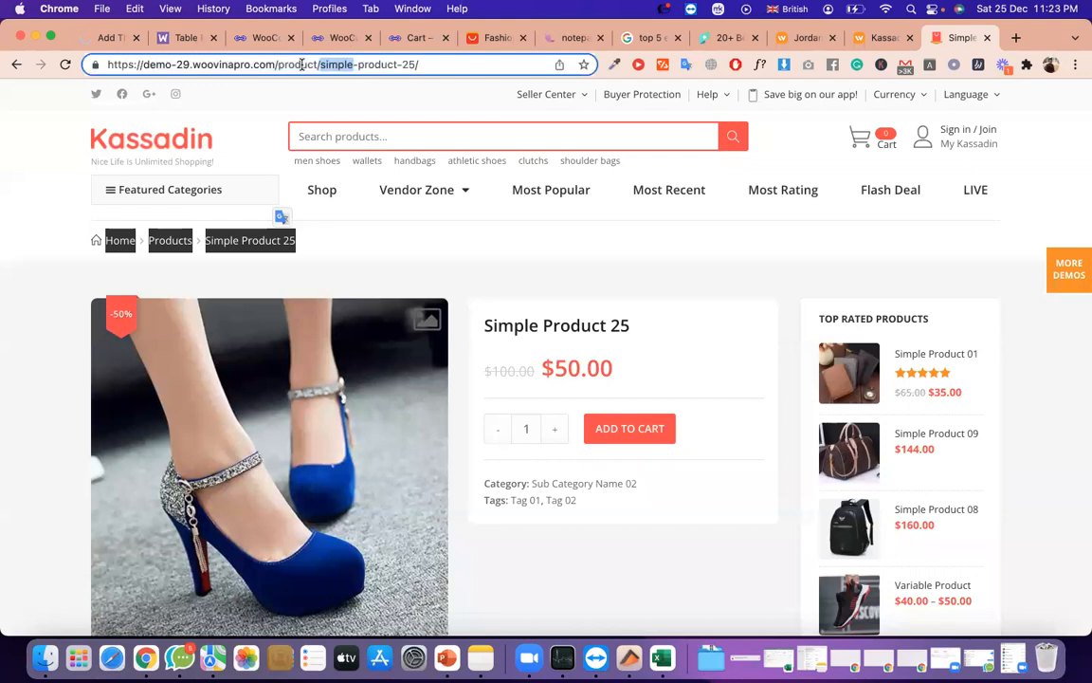
scroll(537, 353, "down", 5)
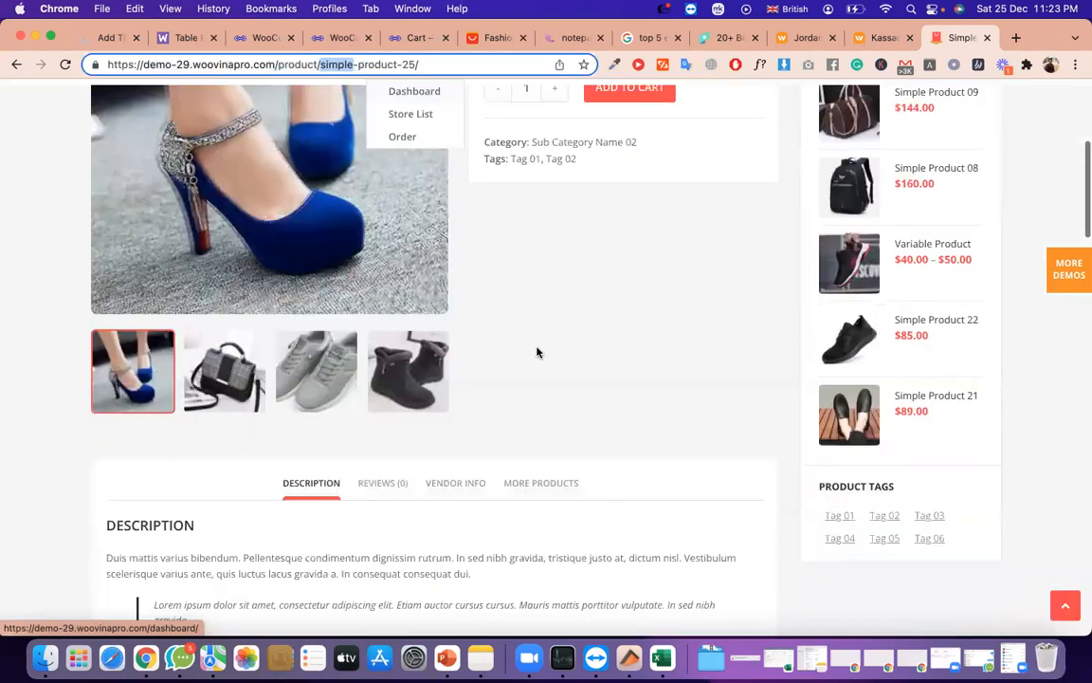
Return to the Kassadin homepage, look over its Flash Deals and More To Love sections, and close the demo and the template page's pop-up
scroll(536, 352, "down", 10)
scroll(957, 102, "up", 15)
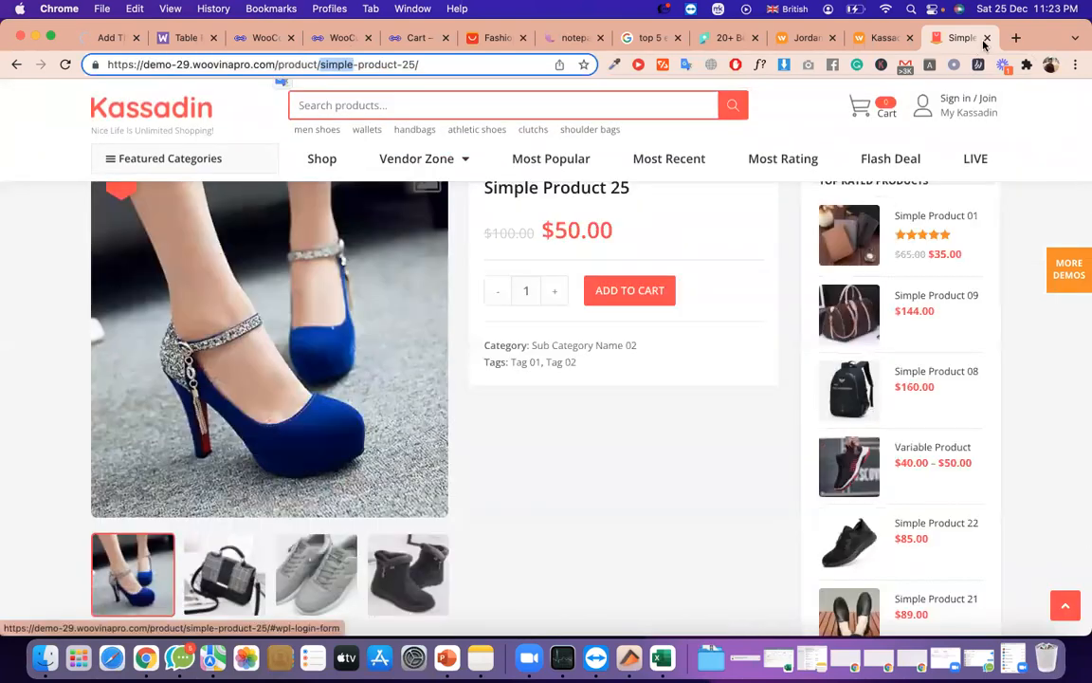
left_click(142, 123)
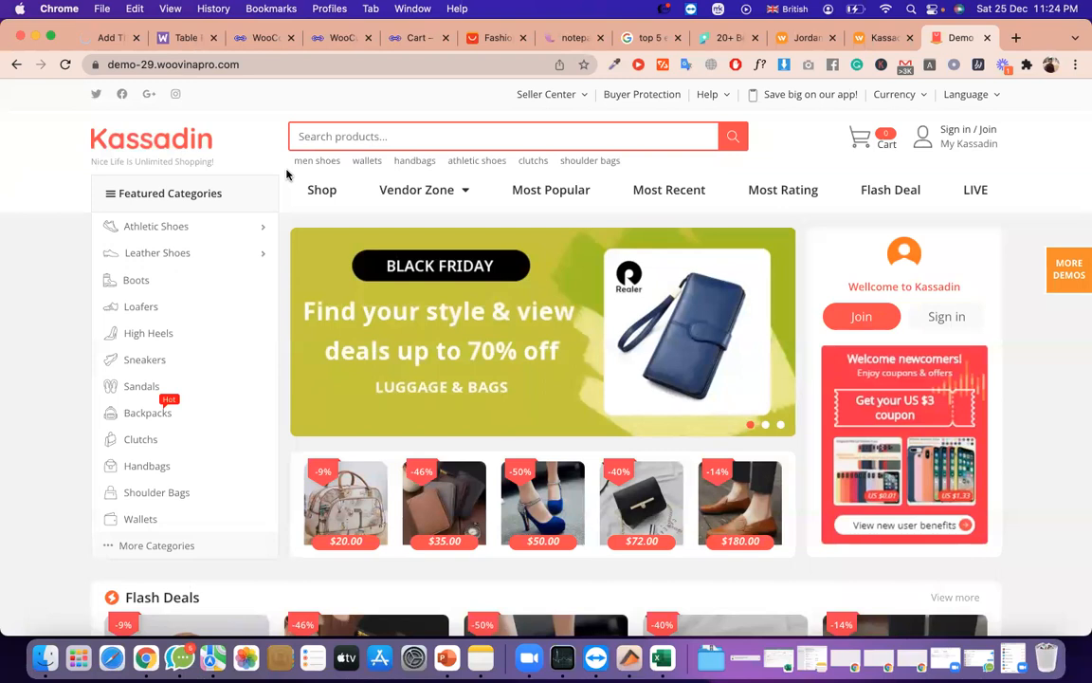
scroll(813, 274, "down", 20)
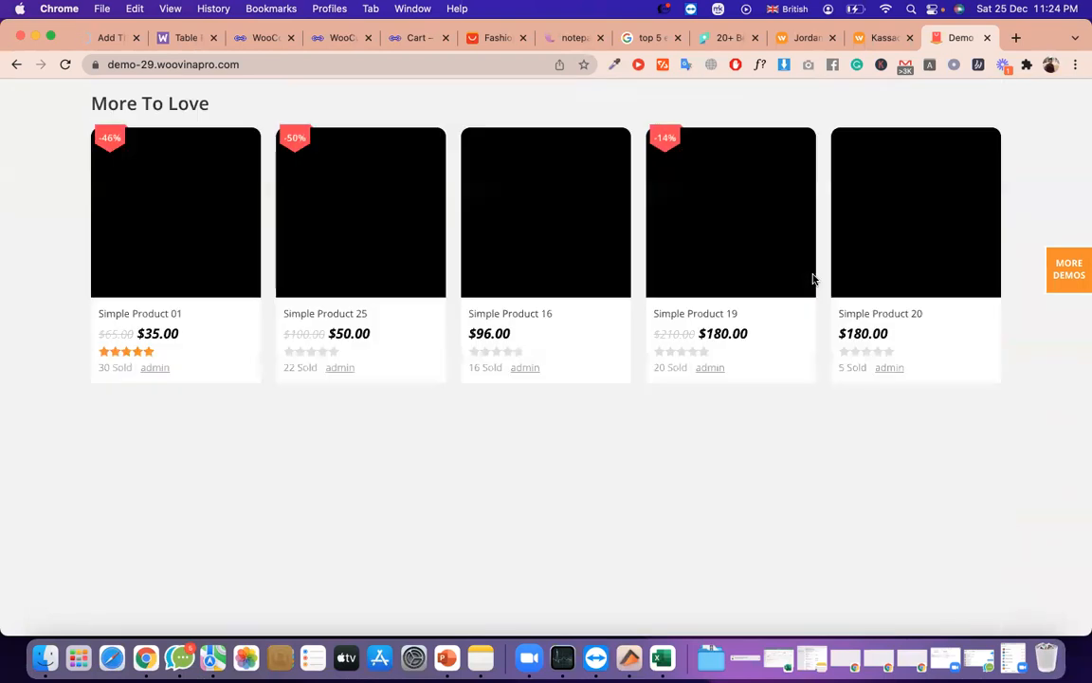
scroll(812, 276, "up", 20)
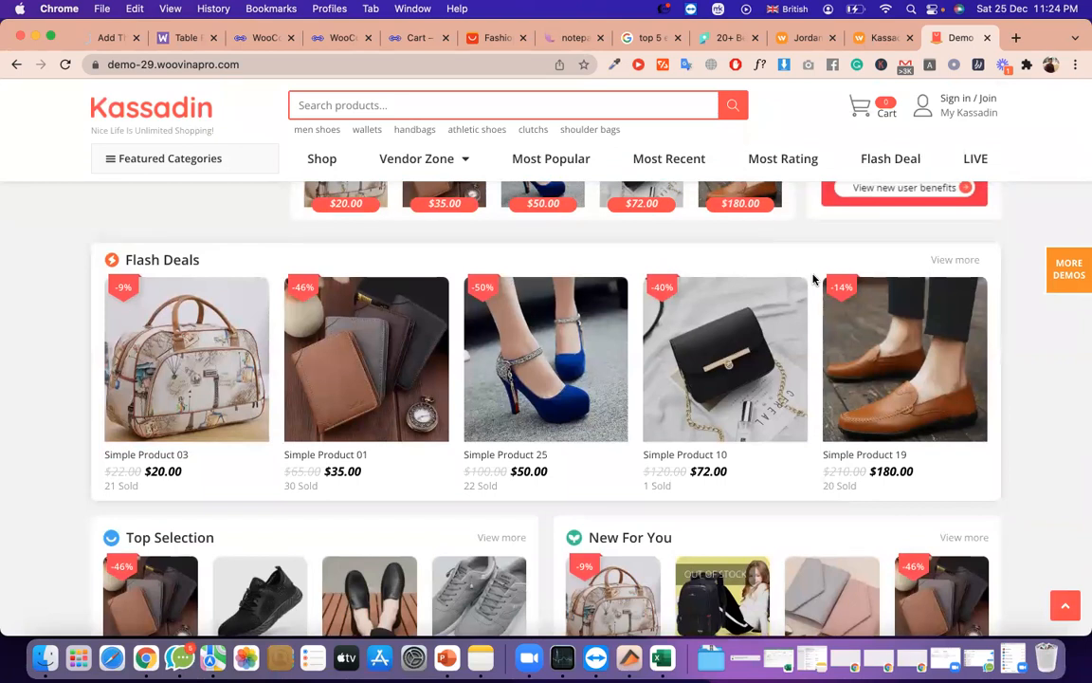
scroll(865, 249, "up", 2)
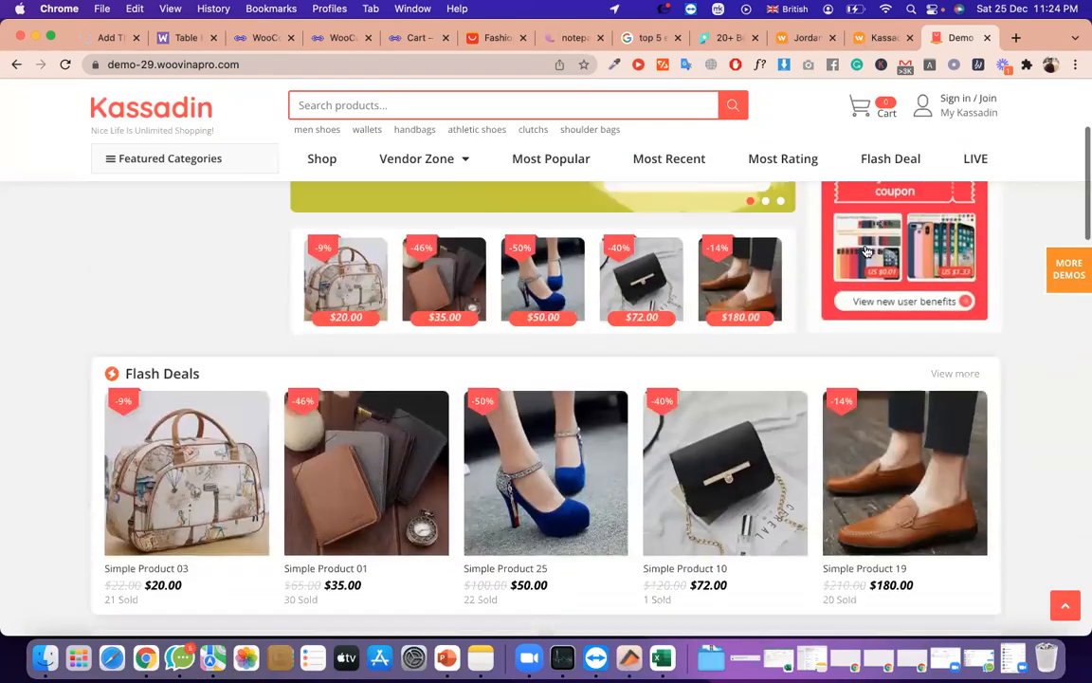
scroll(867, 251, "up", 1)
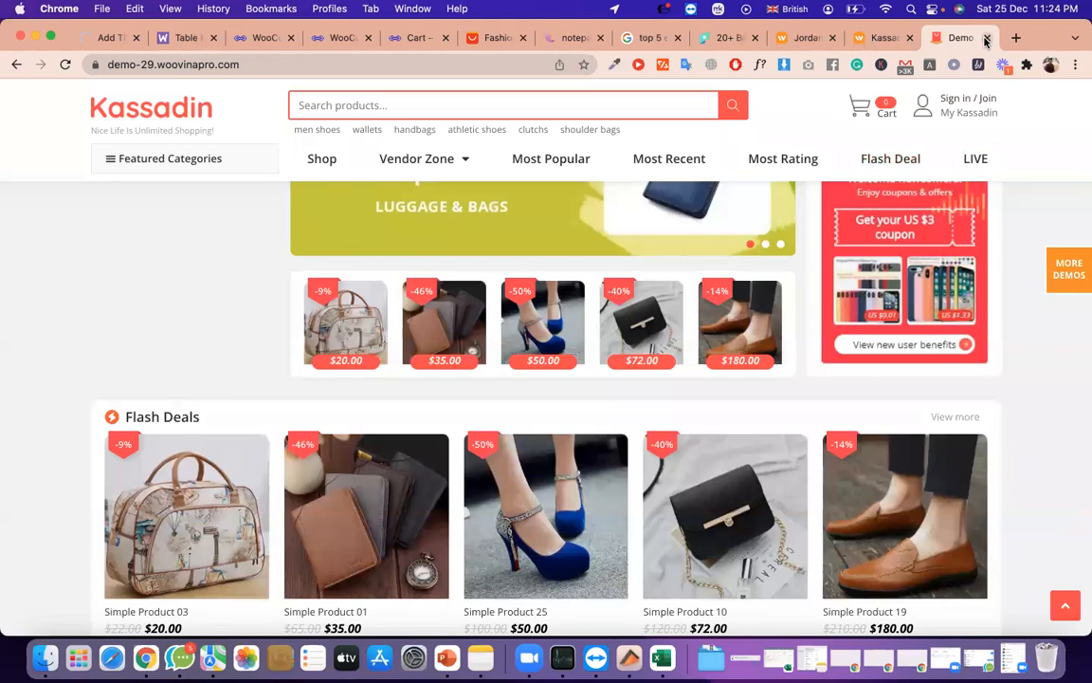
left_click(986, 38)
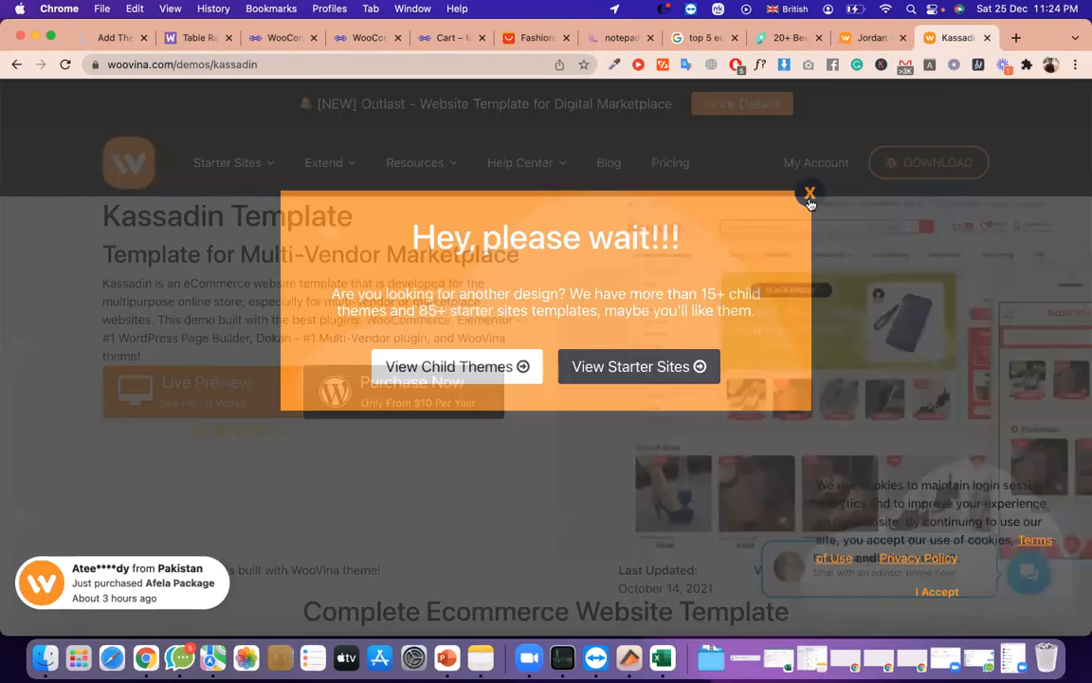
left_click(808, 202)
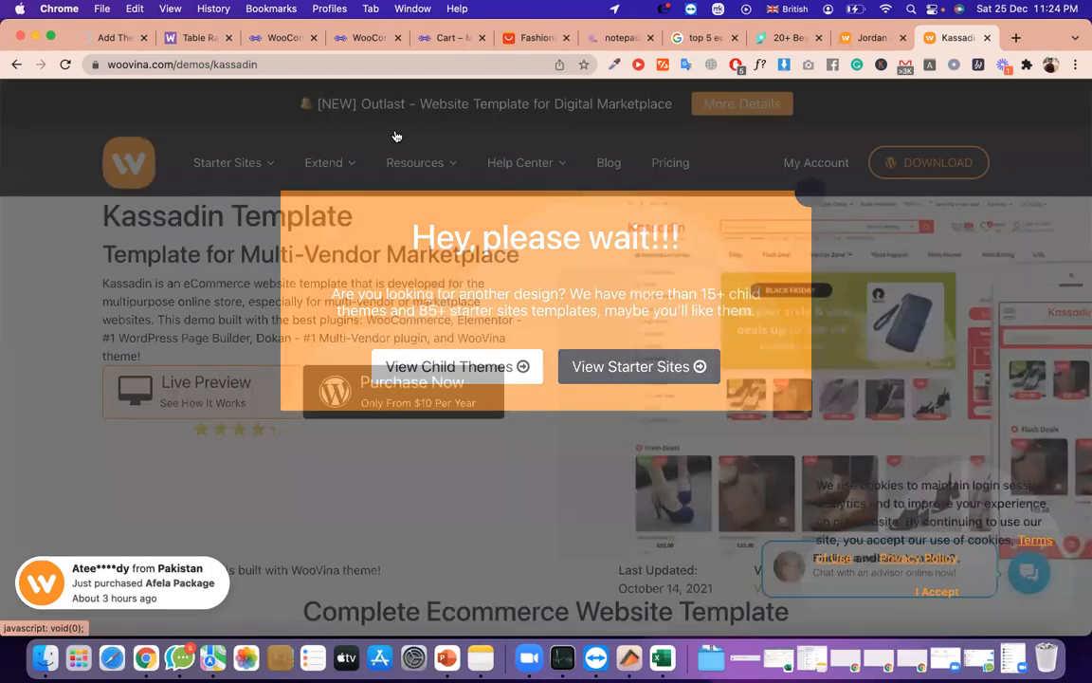
Open the WordPress site's Themes page in place of the canada zone shipping settings and close the old Add Themes page
left_click(152, 38)
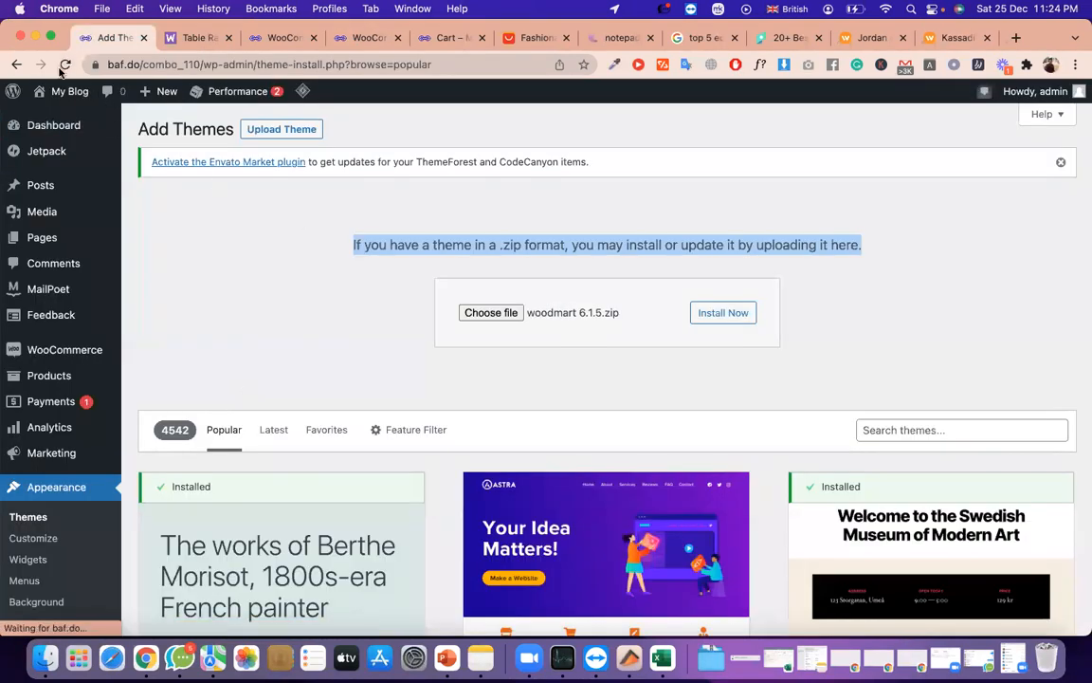
left_click(64, 65)
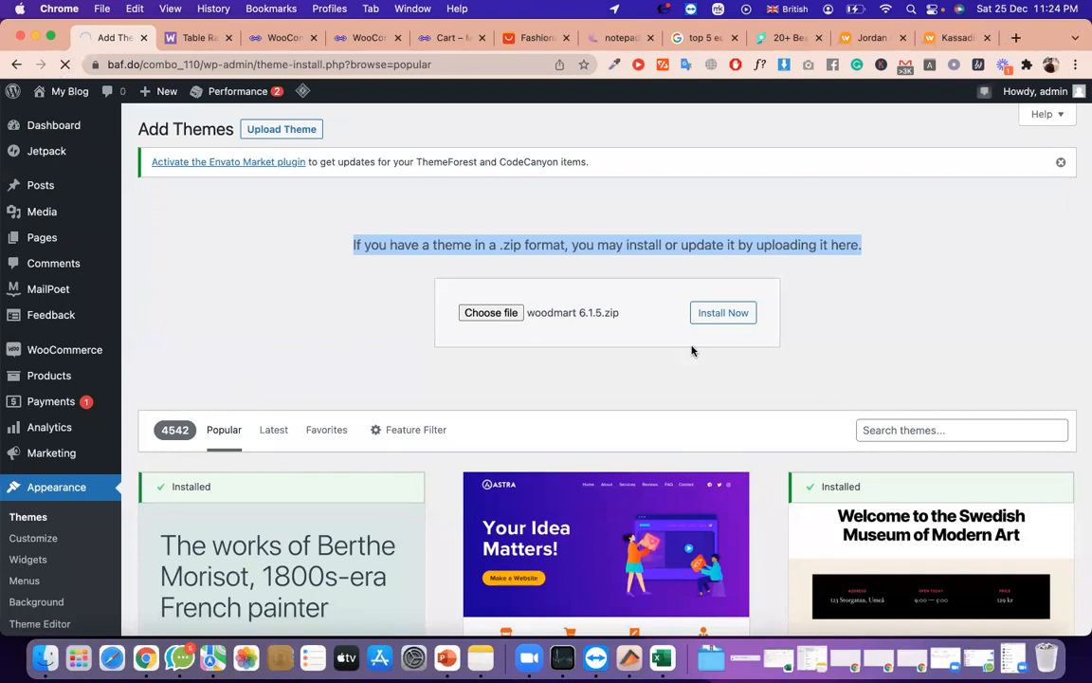
left_click(361, 38)
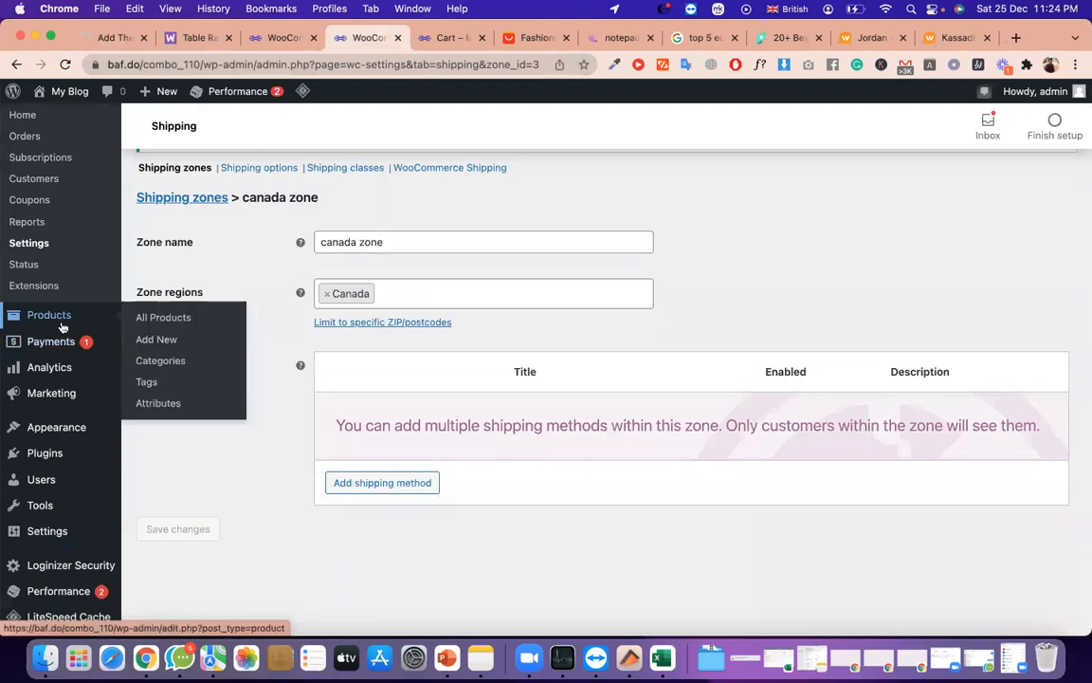
scroll(31, 327, "up", 3)
scroll(60, 474, "down", 4)
mouse_move(63, 408)
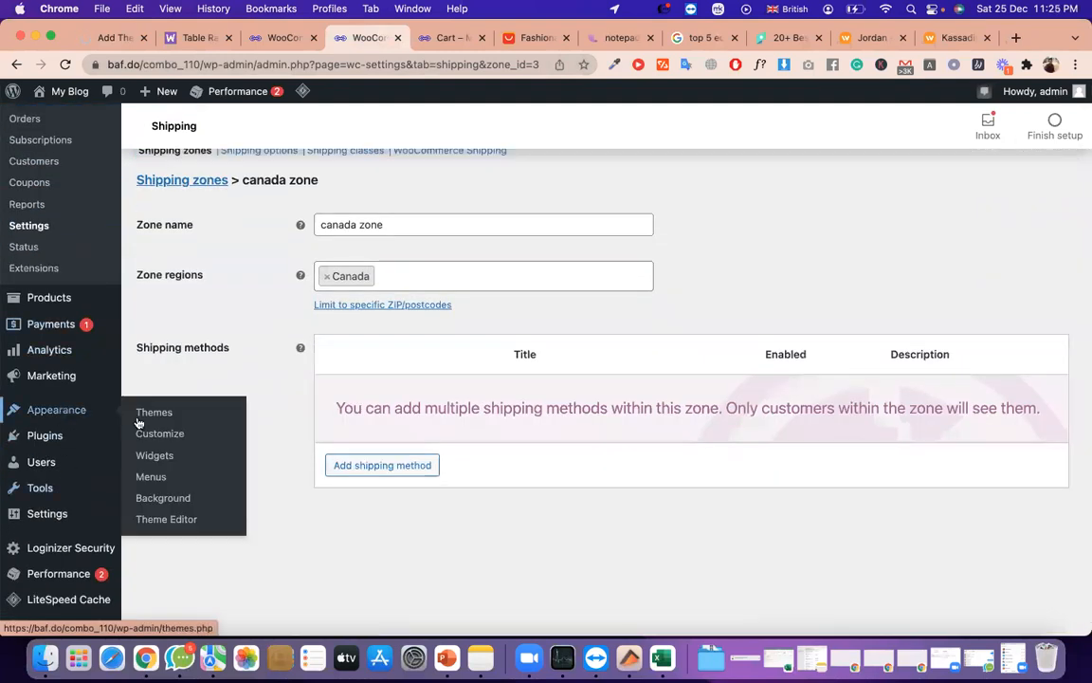
left_click(153, 419)
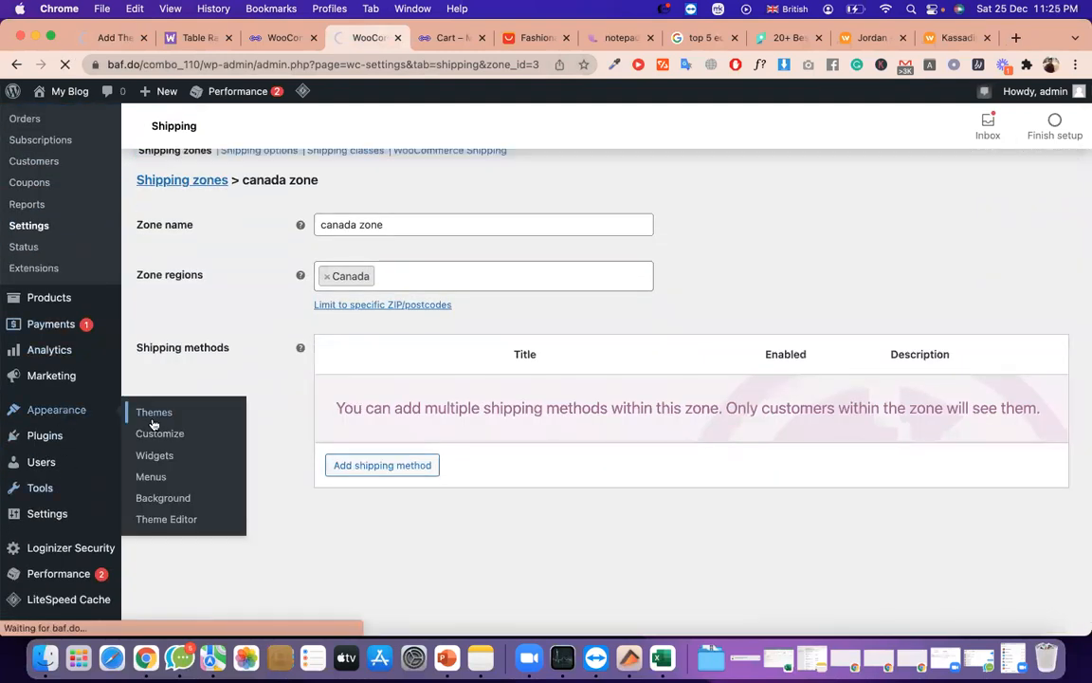
left_click(144, 38)
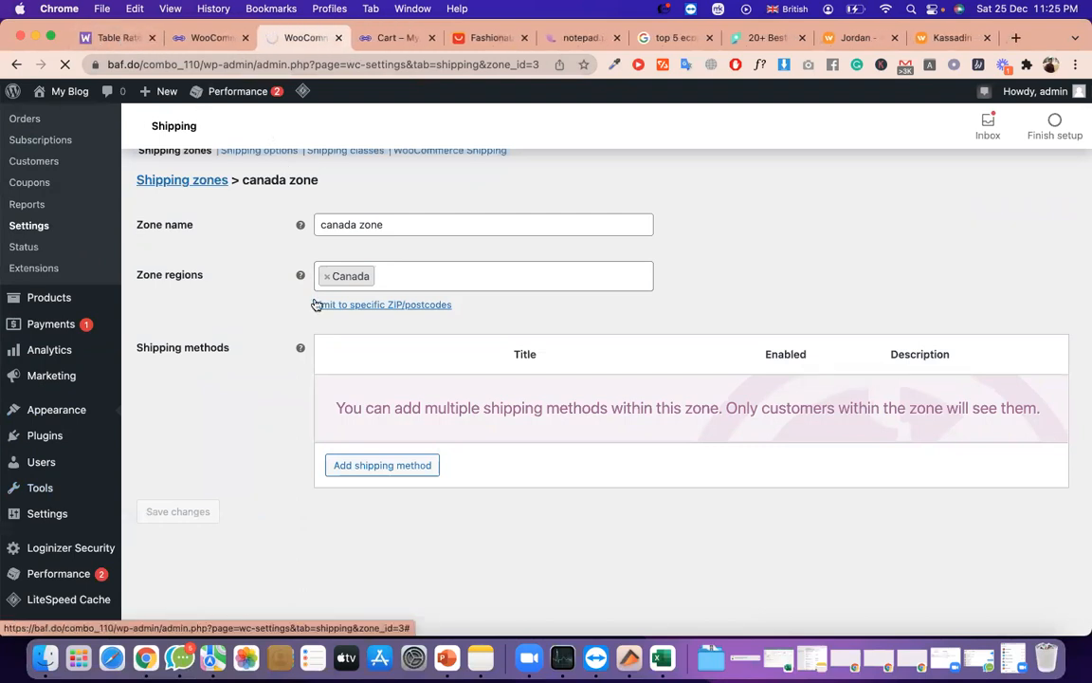
triple_click(280, 179)
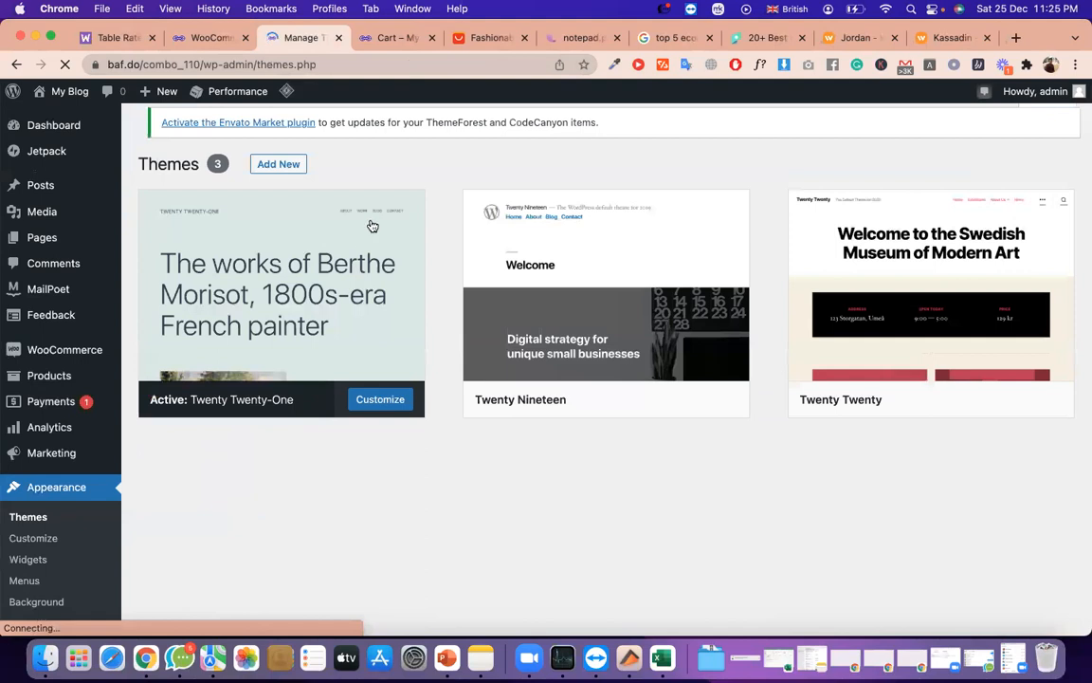
triple_click(388, 176)
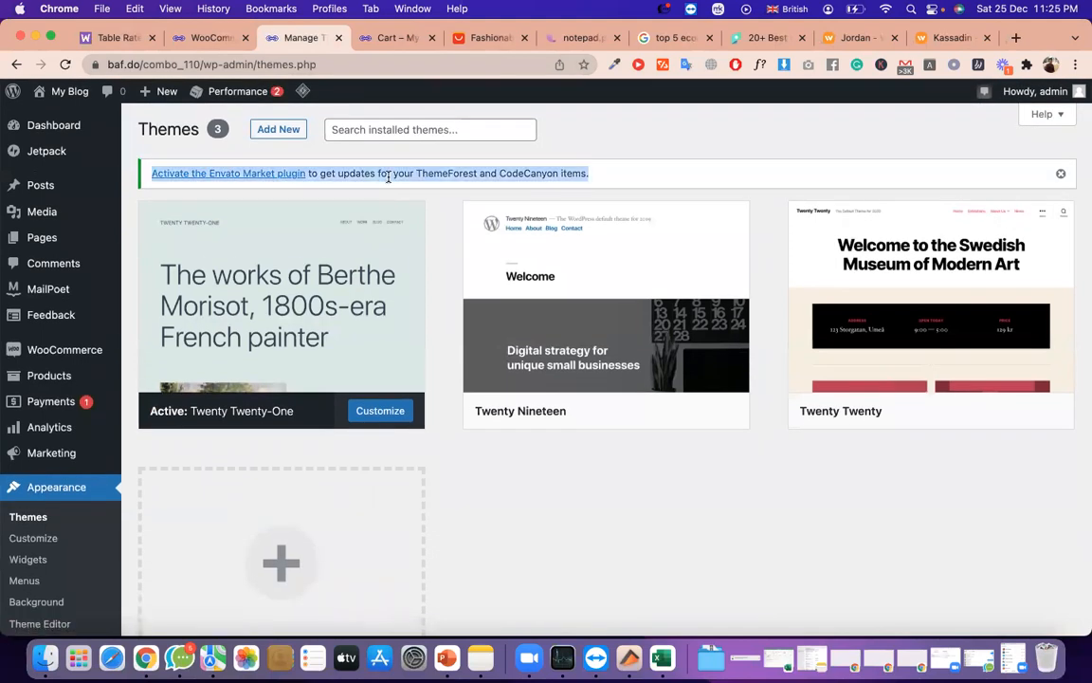
Add a new theme by uploading woodmart 6.1.5.zip from the Downloads folder and start its installation
scroll(423, 327, "down", 3)
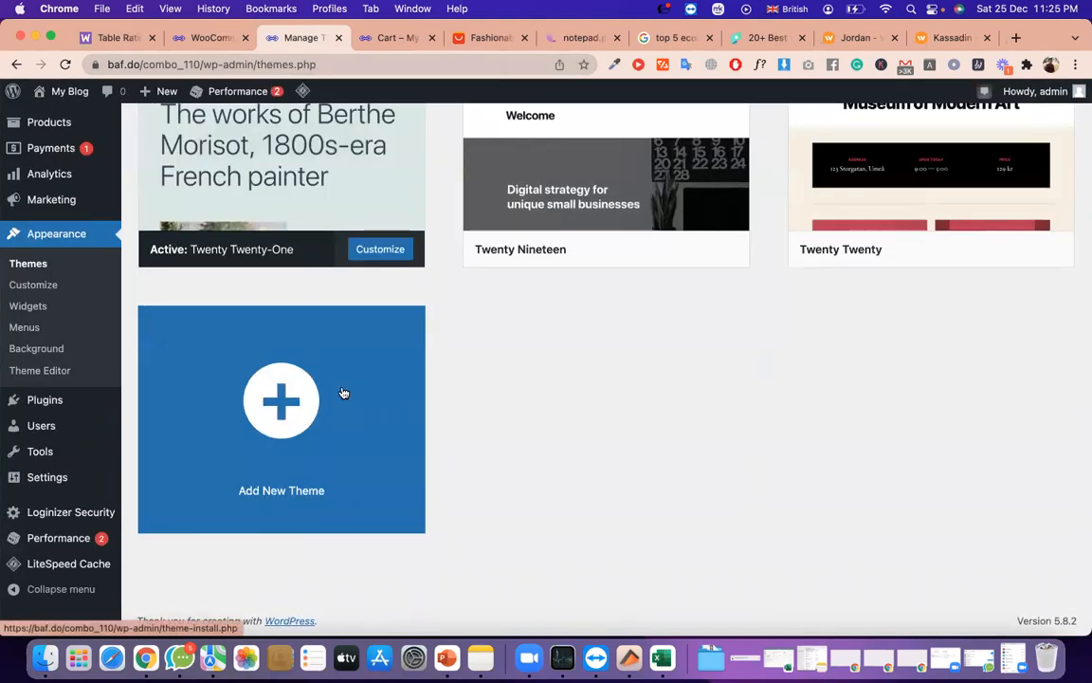
left_click(344, 390)
scroll(723, 586, "up", 4)
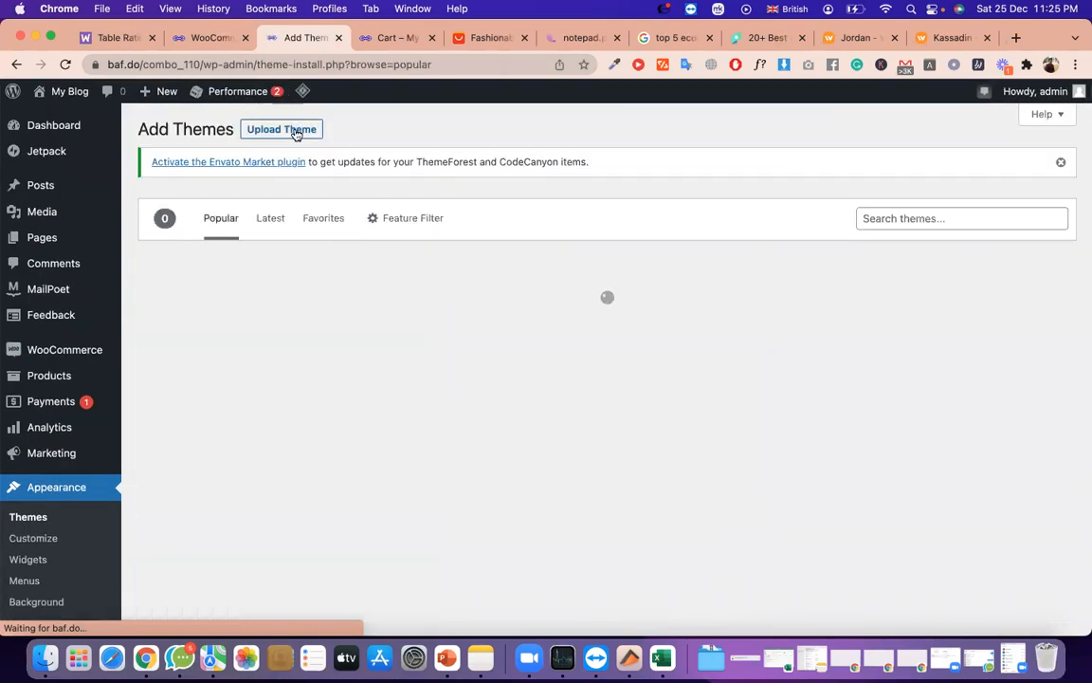
left_click(289, 131)
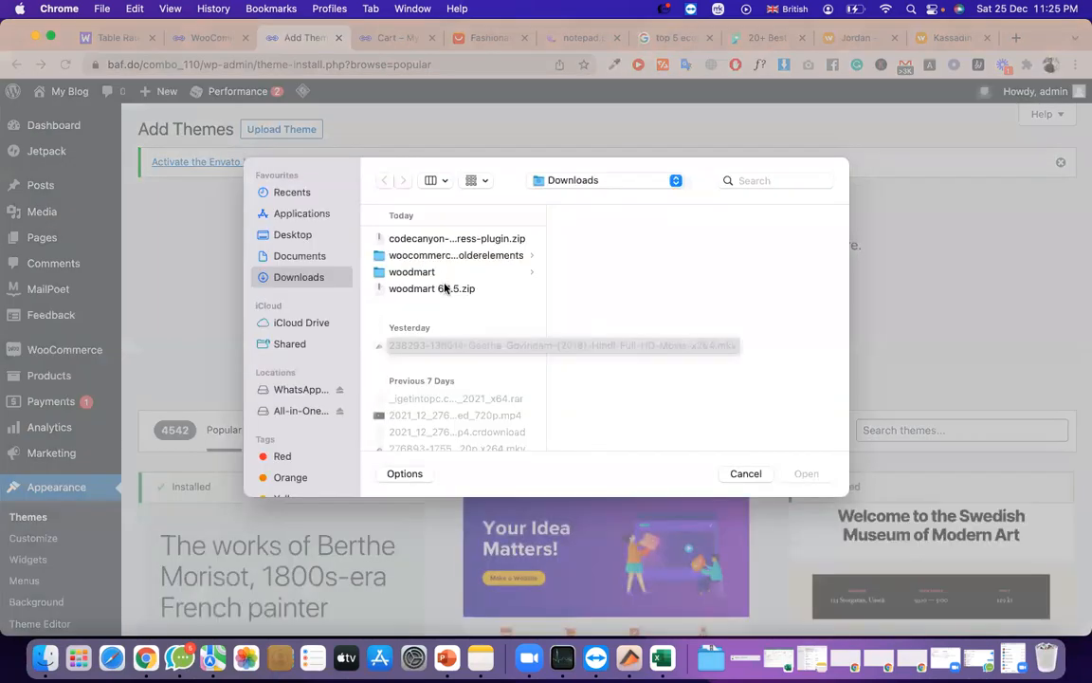
left_click(444, 288)
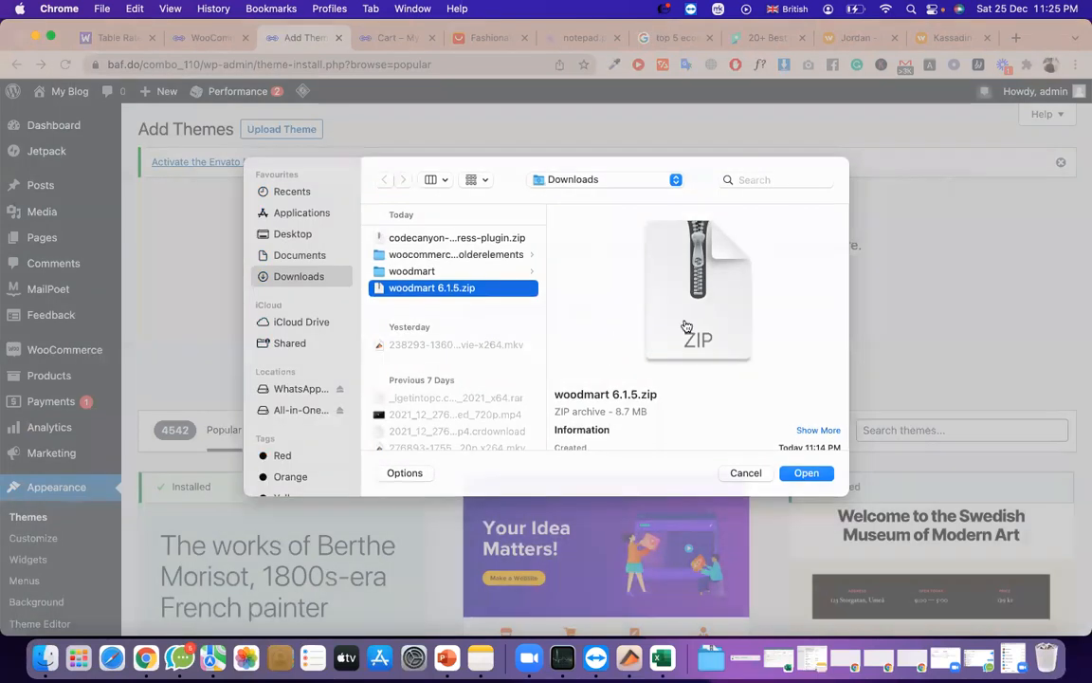
left_click(804, 475)
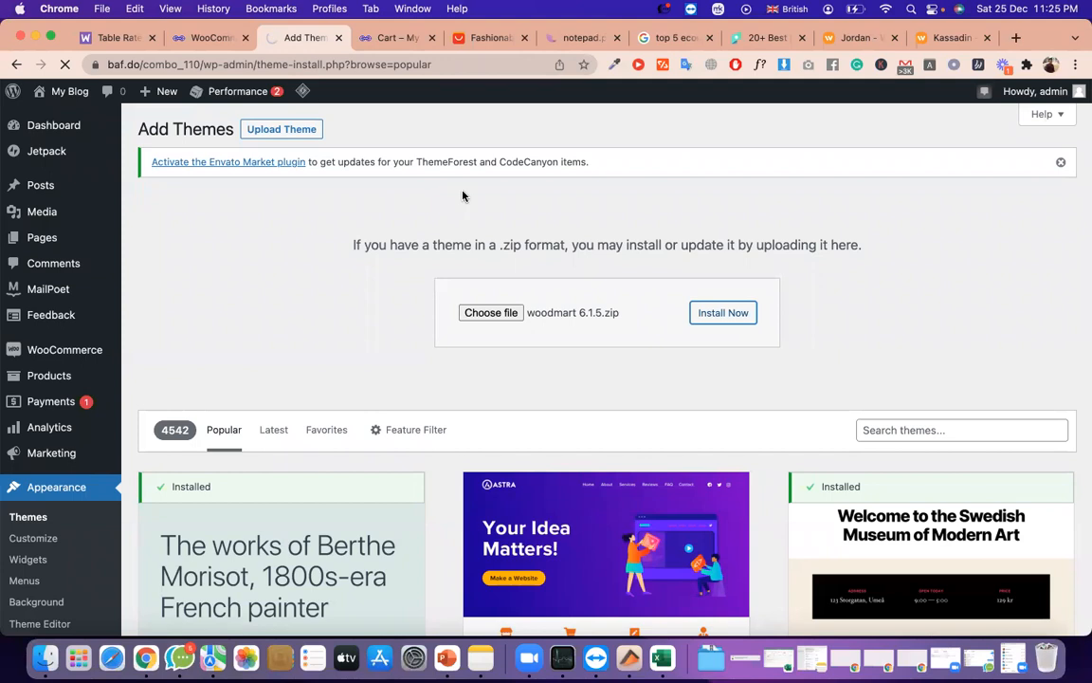
scroll(463, 196, "up", 1)
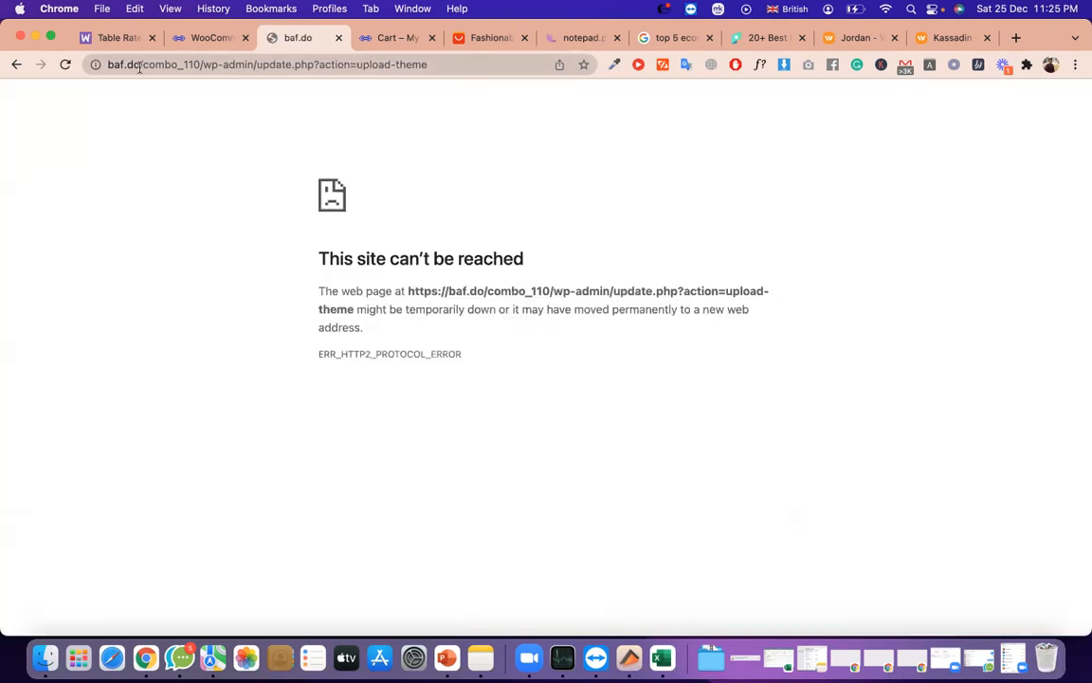
Reload the theme upload page and highlight the action and update parts of its address
left_click(65, 68)
left_click(670, 180)
double_click(321, 68)
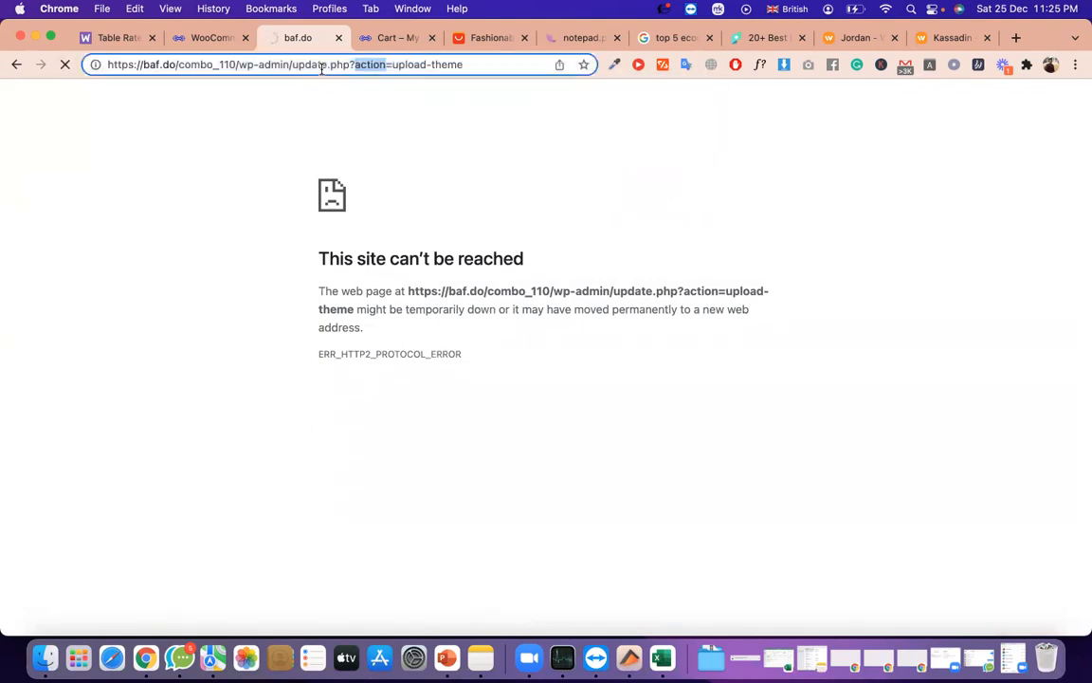
left_click(329, 67)
double_click(310, 64)
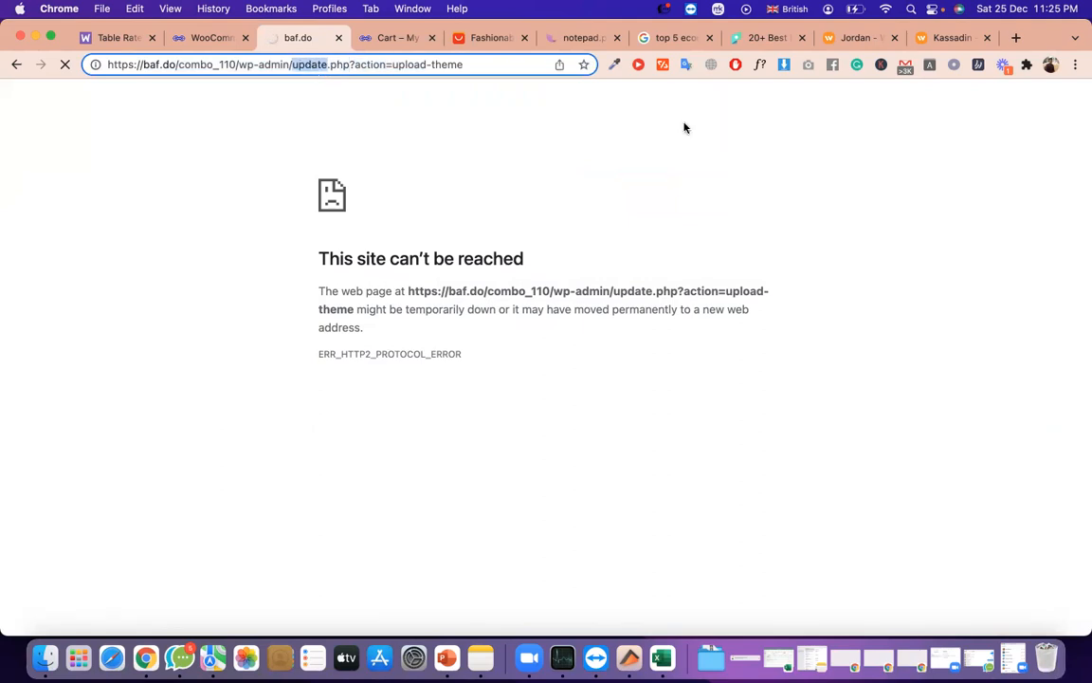
Review the WooVina Jordan template page, highlighting its description and reading through its feature list
left_click(856, 38)
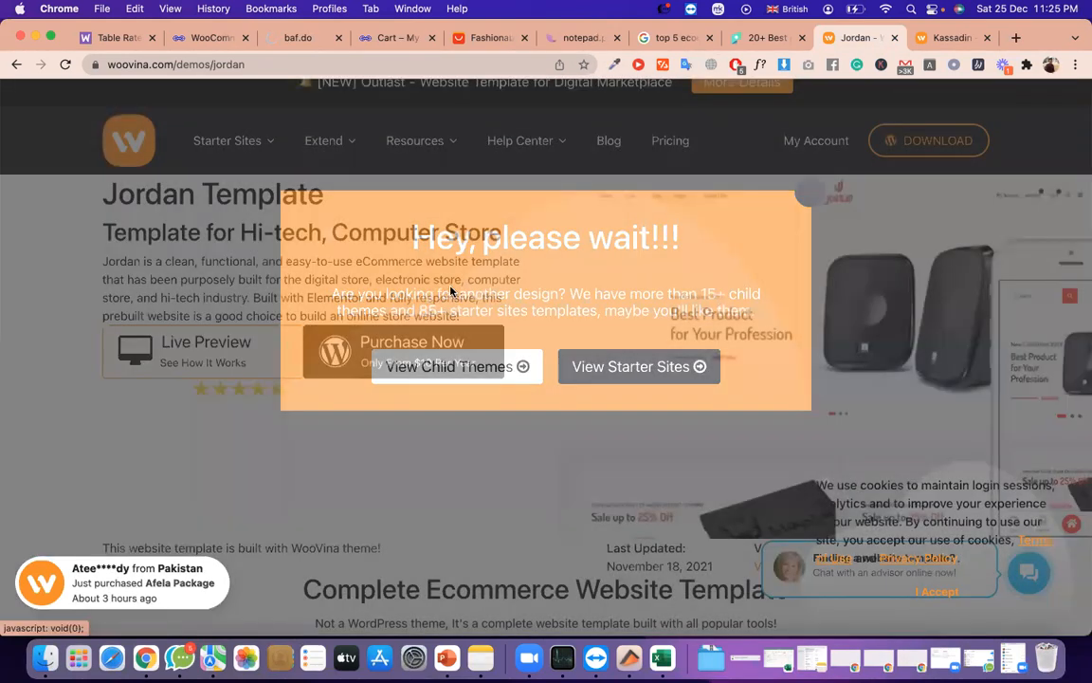
triple_click(451, 291)
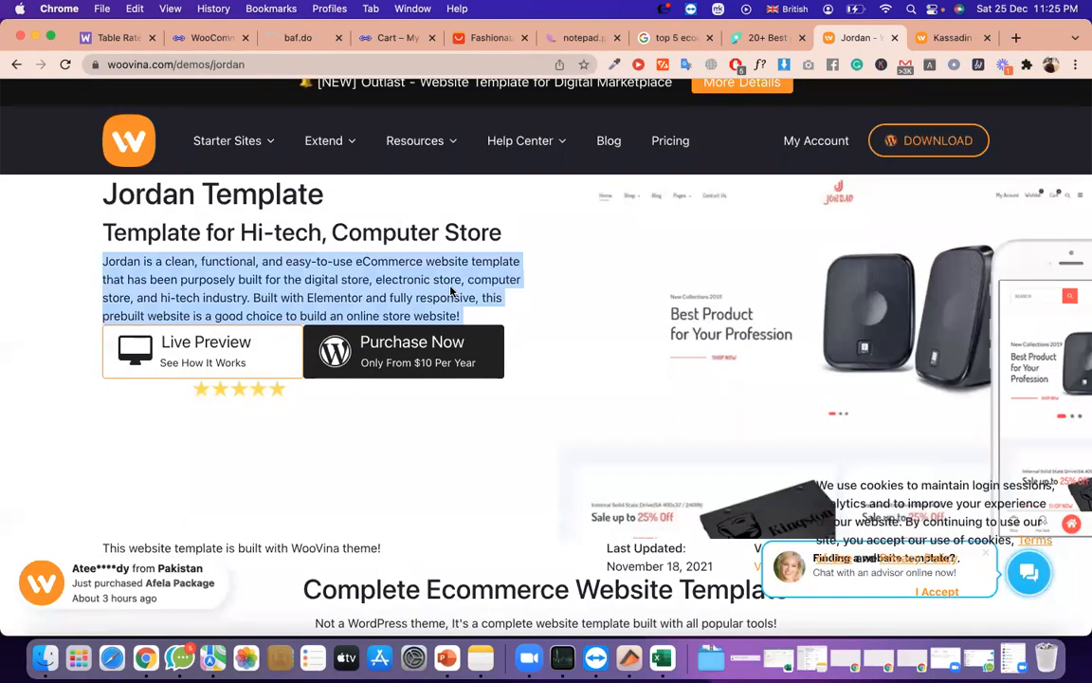
scroll(465, 503, "down", 1)
scroll(464, 503, "down", 6)
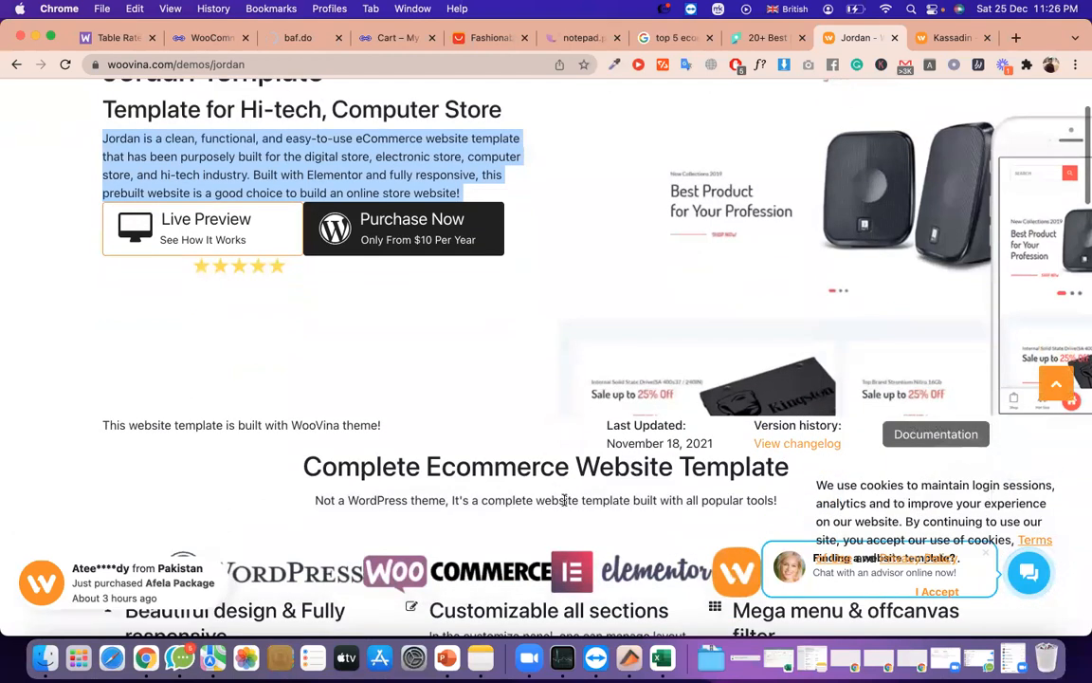
scroll(528, 167, "down", 4)
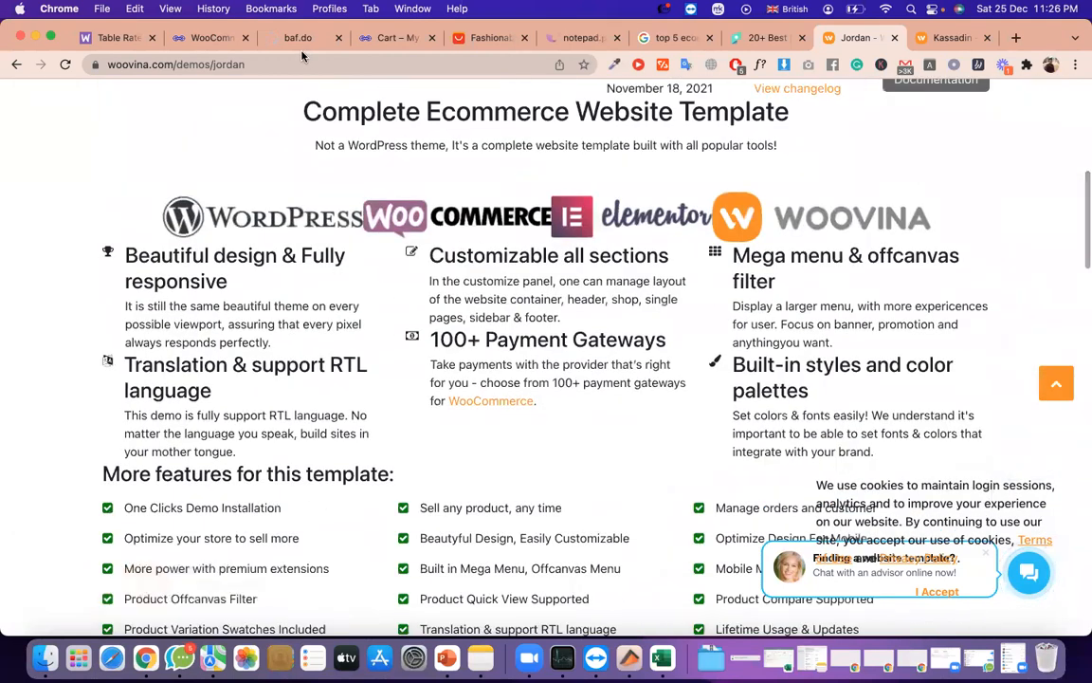
Examine the theme upload page again, highlighting its error heading and the parts of its address
left_click(295, 43)
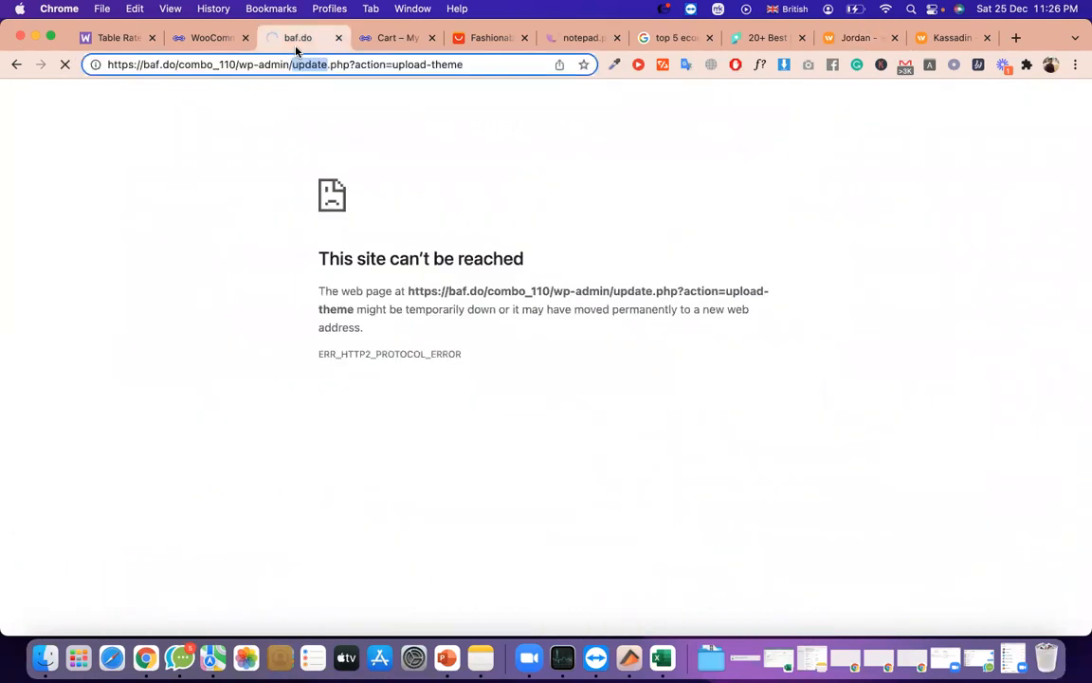
triple_click(485, 265)
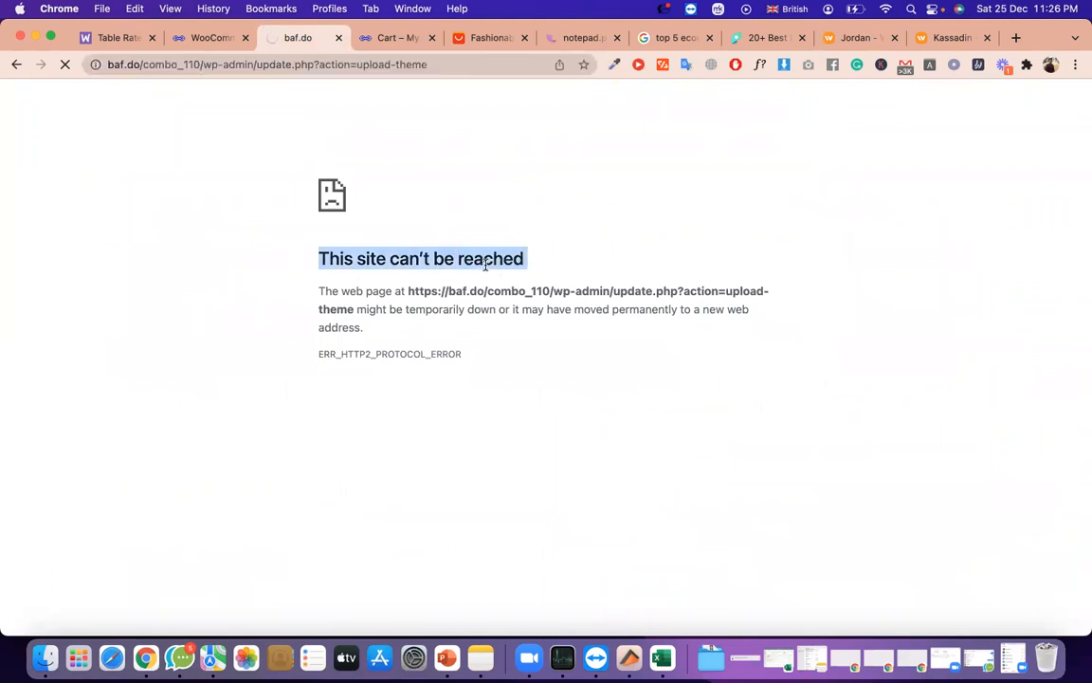
double_click(373, 64)
double_click(360, 65)
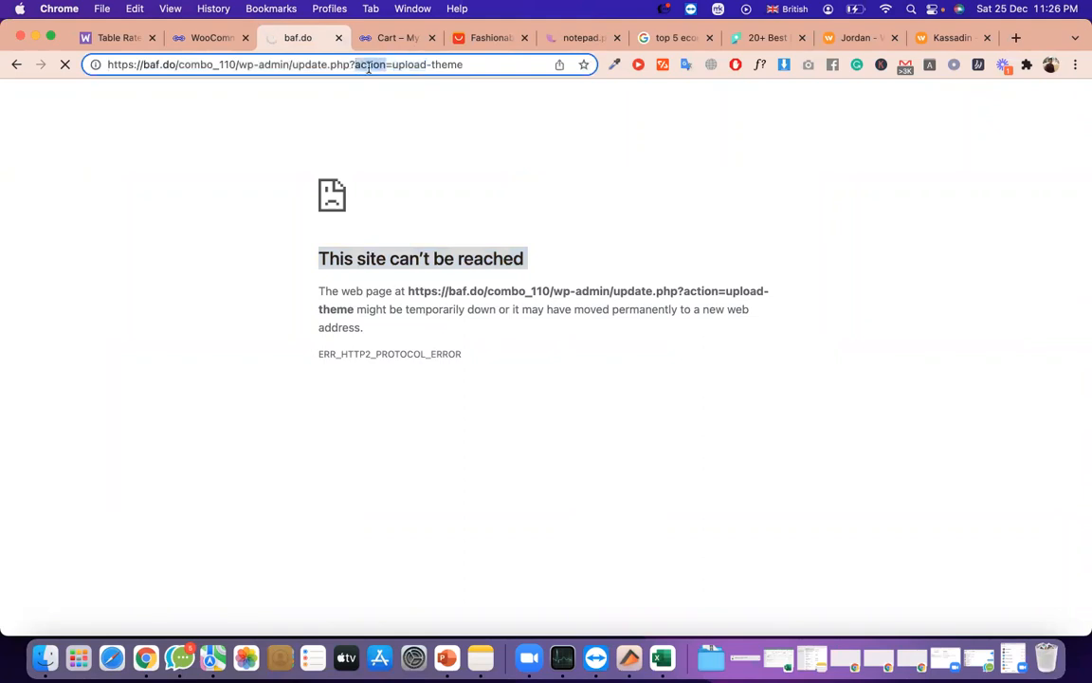
double_click(334, 69)
left_click(326, 65)
double_click(267, 66)
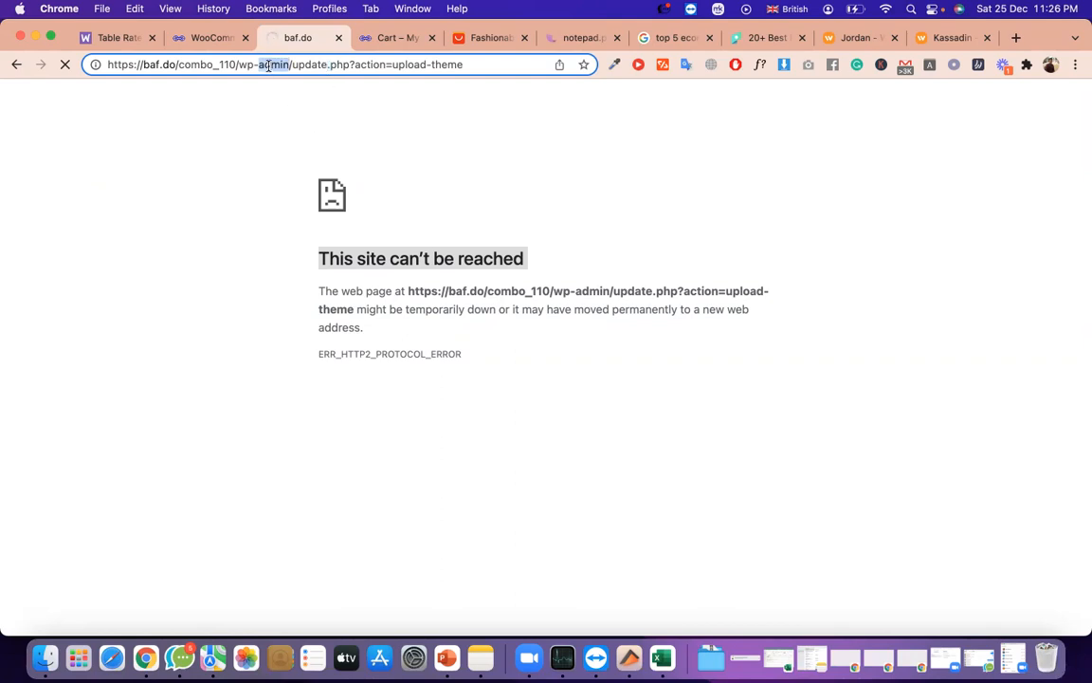
double_click(252, 65)
double_click(321, 65)
double_click(385, 64)
double_click(448, 65)
triple_click(473, 65)
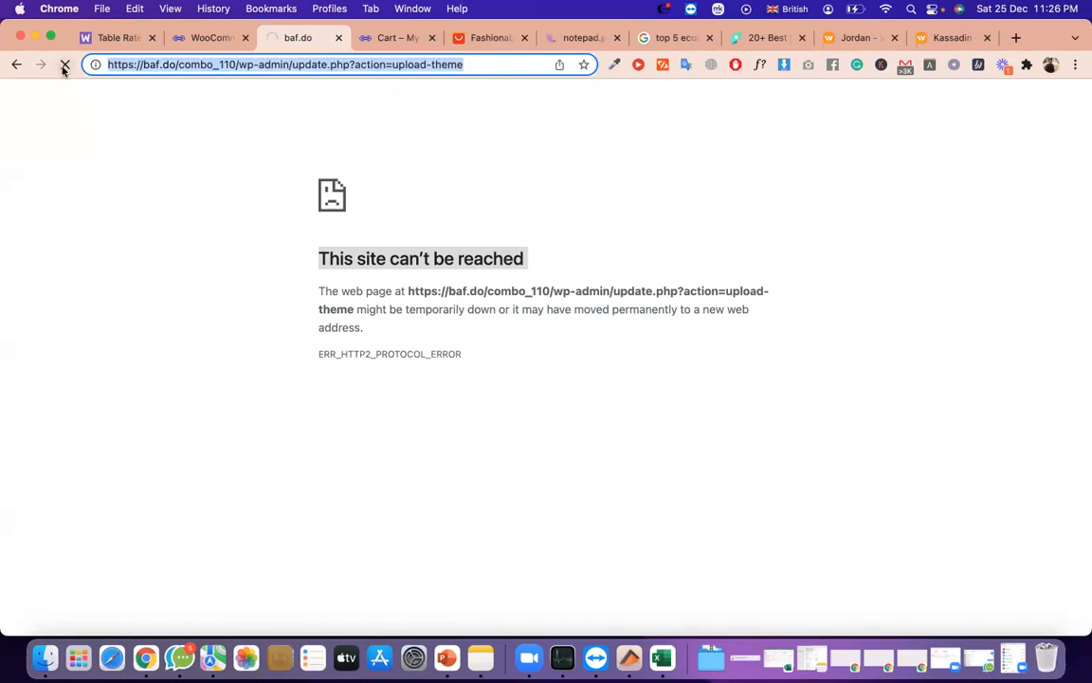
double_click(403, 256)
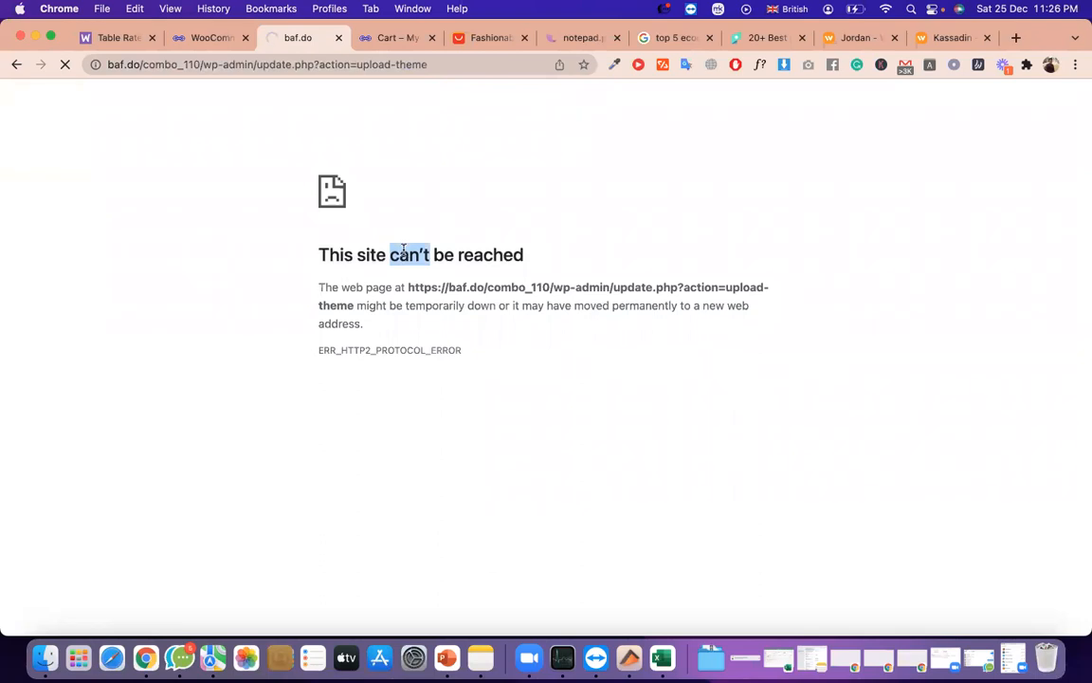
left_click(463, 268)
triple_click(463, 269)
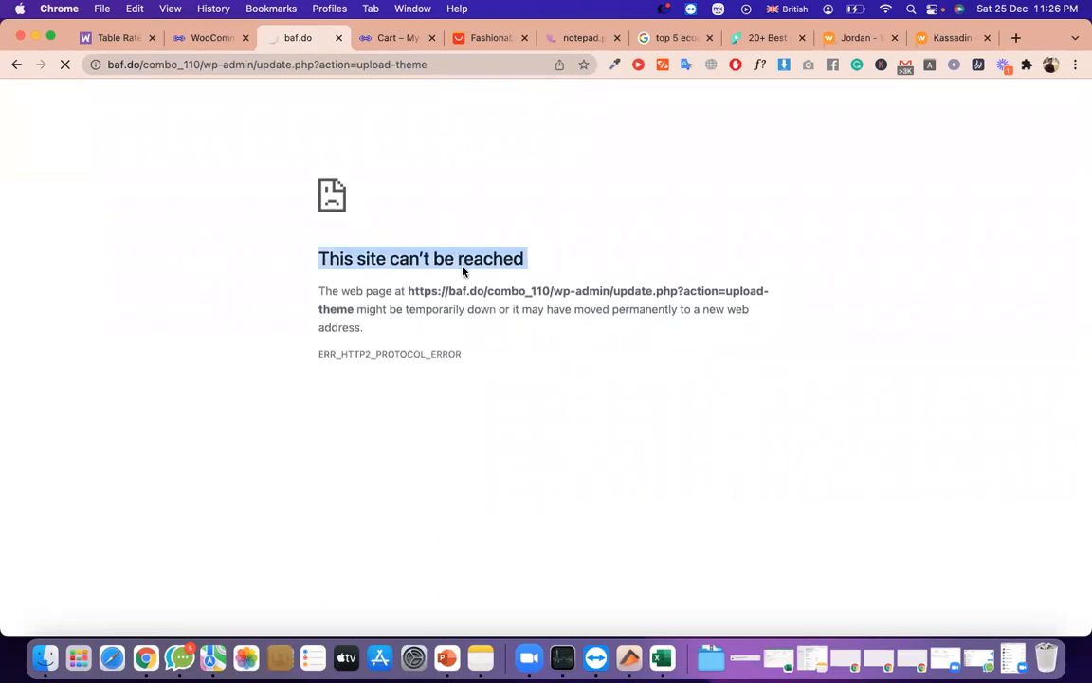
Highlight the upload and theme parts of the failed page's address and its error heading
left_click(380, 65)
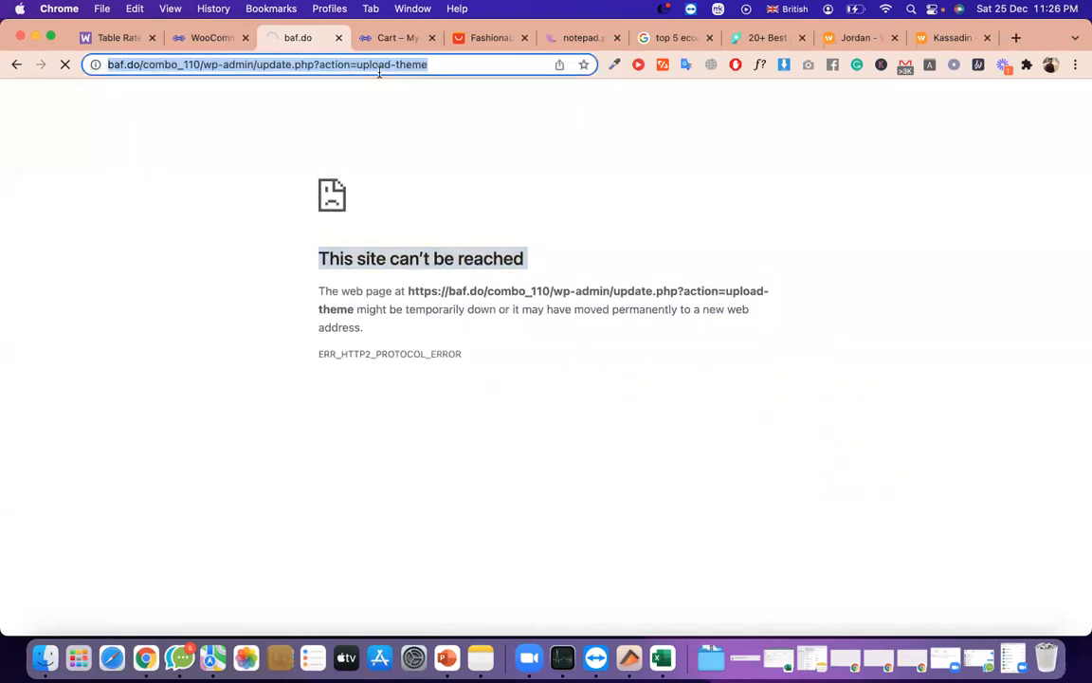
double_click(408, 64)
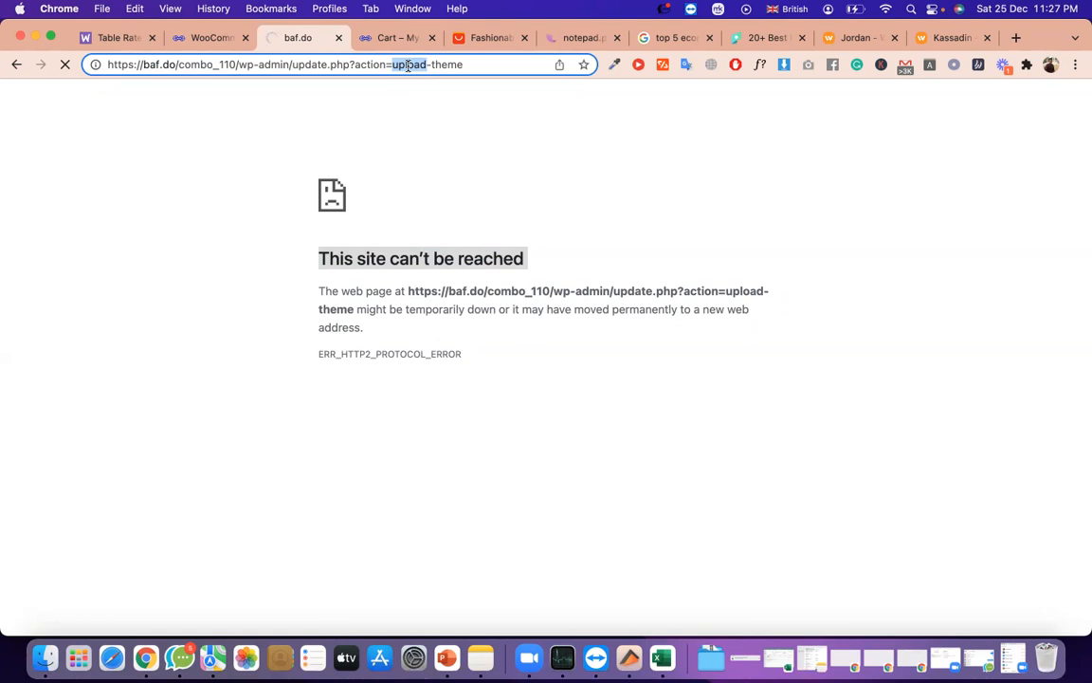
double_click(446, 64)
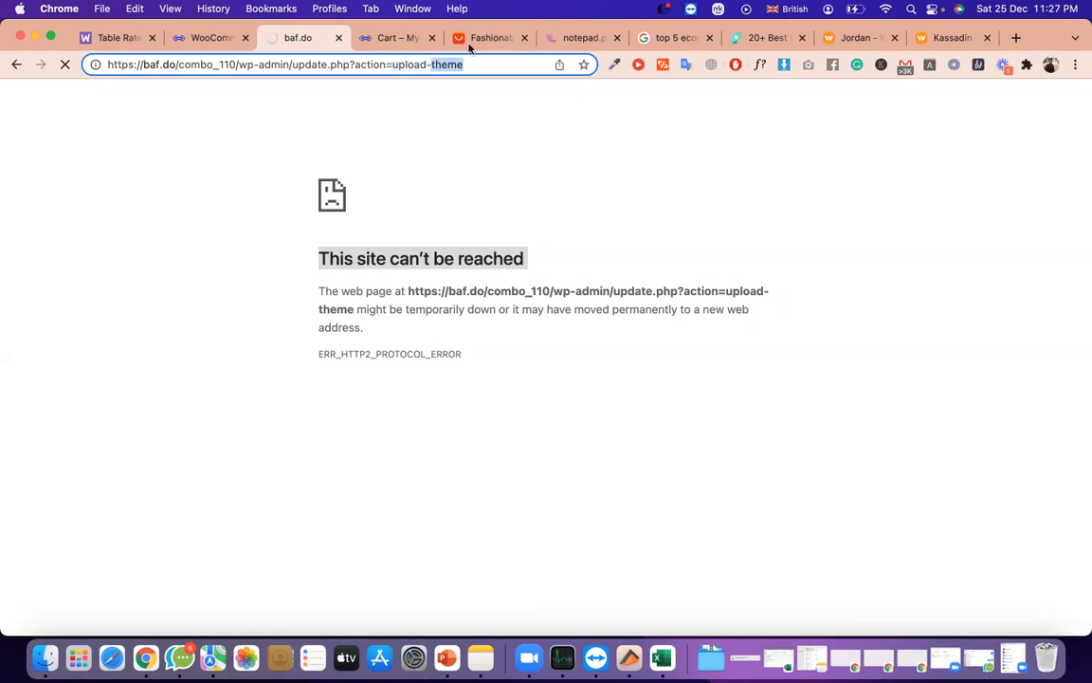
left_click(424, 244)
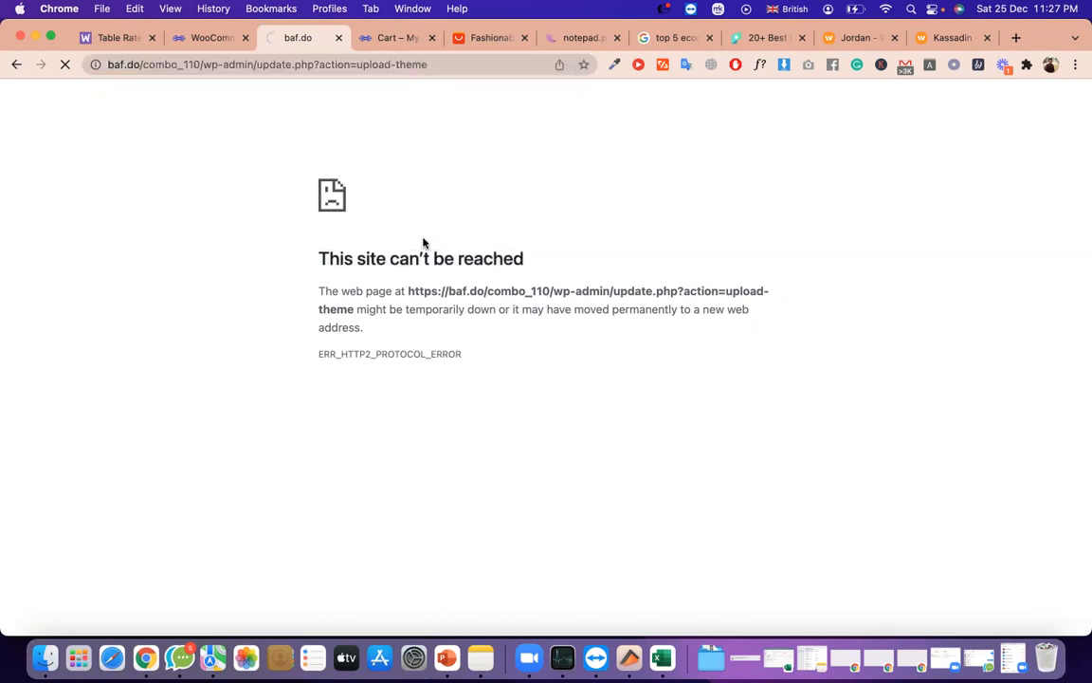
triple_click(360, 254)
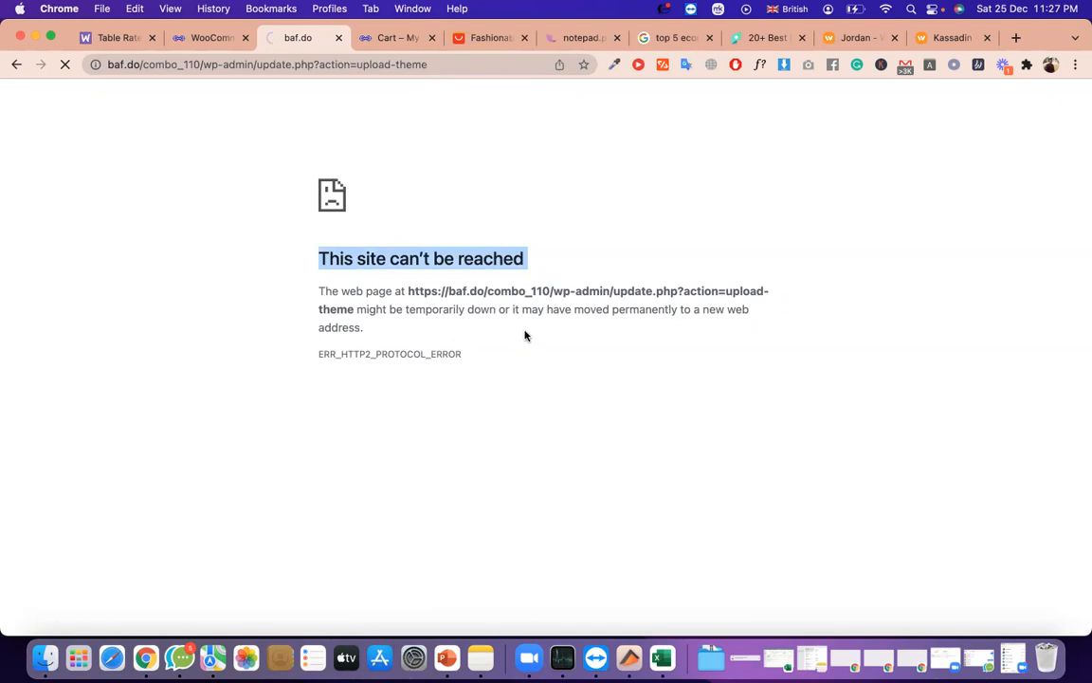
Close the failed theme upload page and open the site's admin dashboard from the cart page
left_click(401, 43)
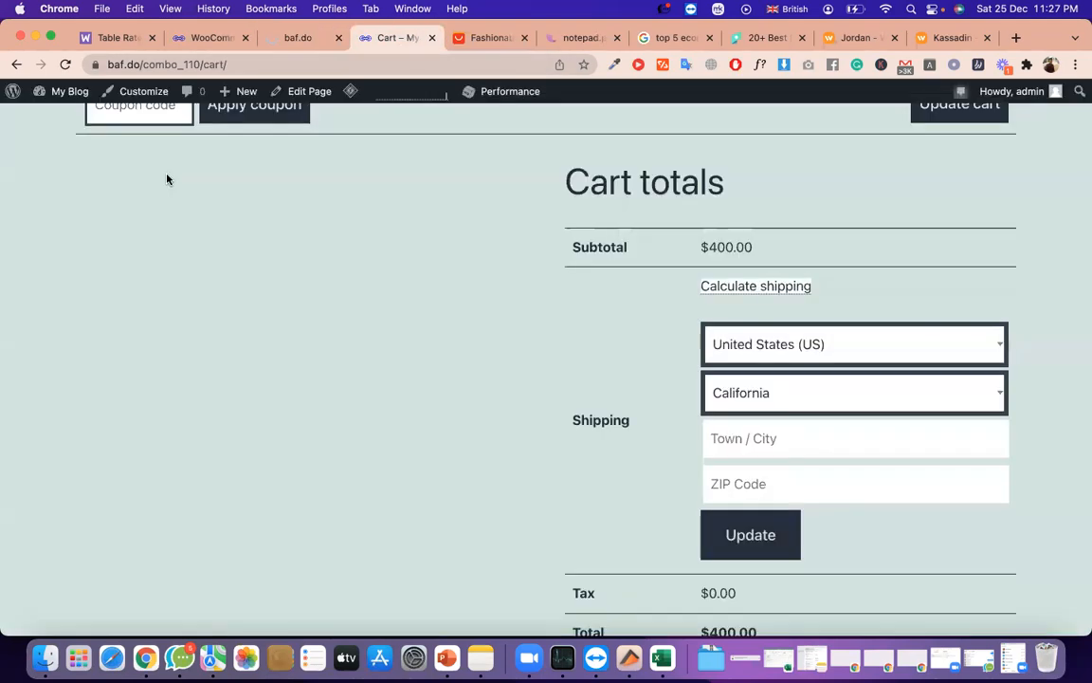
left_click(78, 116)
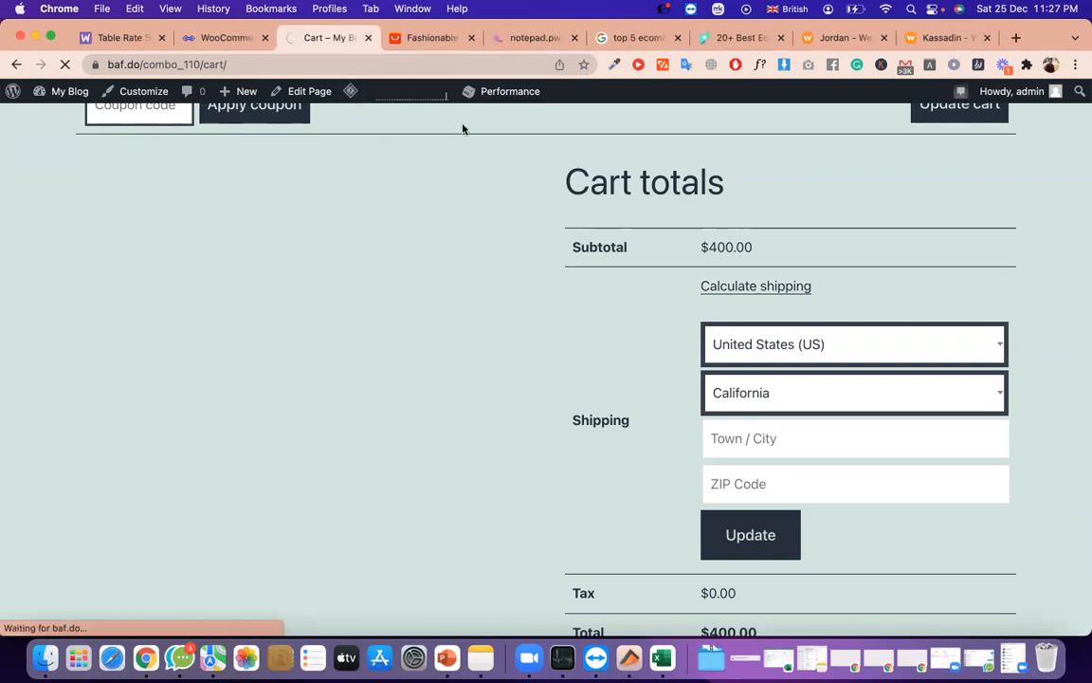
left_click(386, 37)
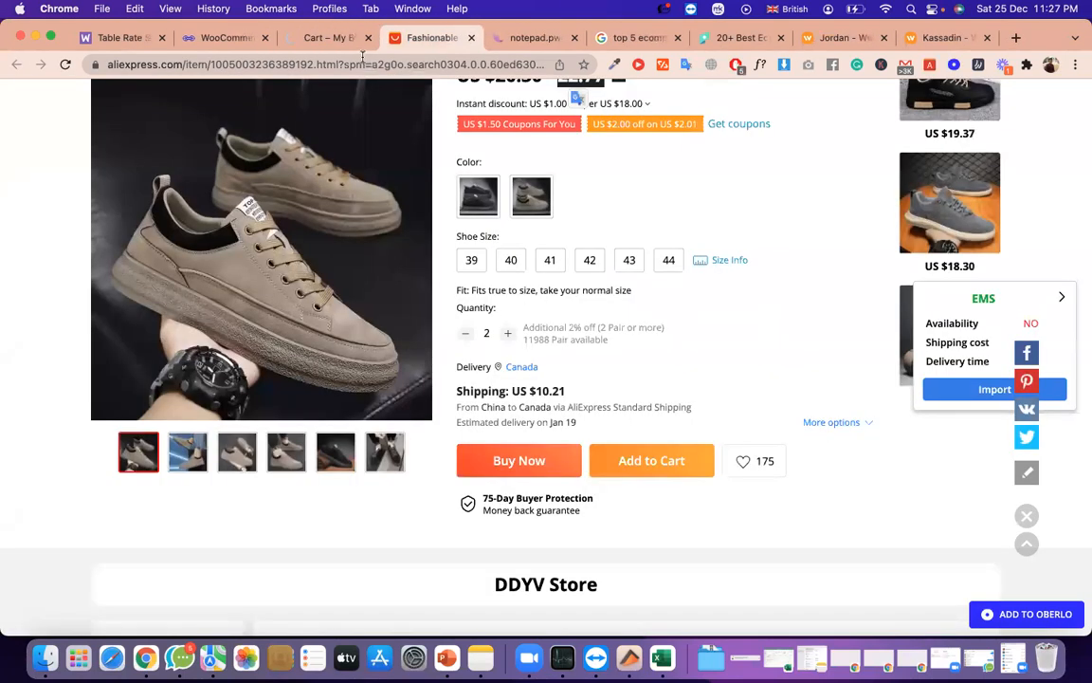
left_click(318, 38)
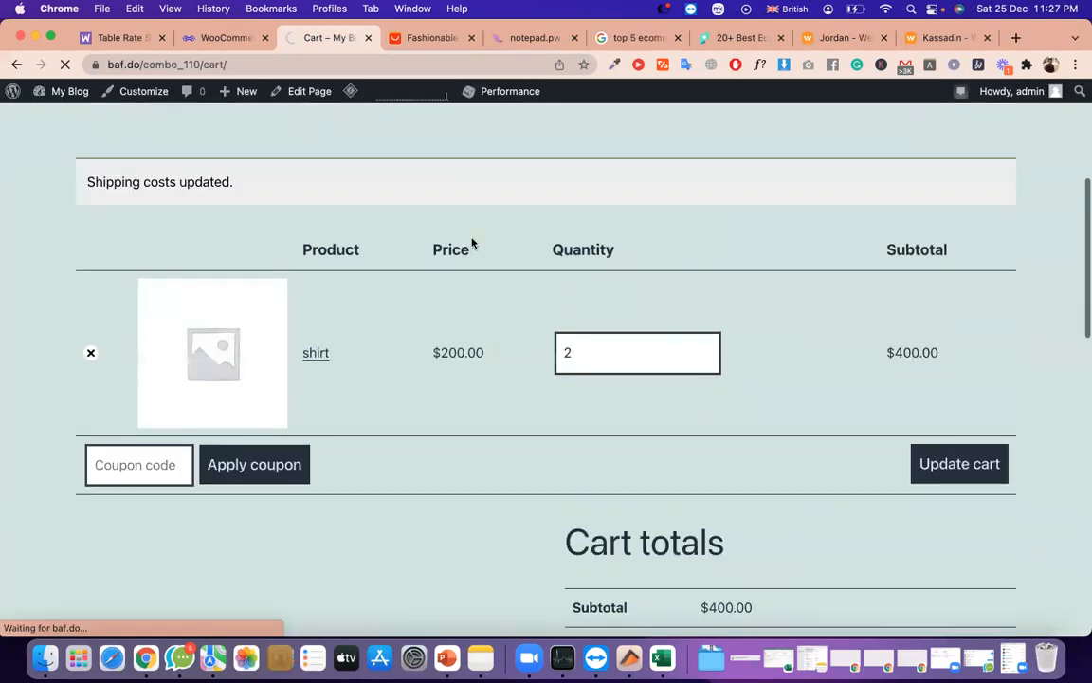
double_click(453, 337)
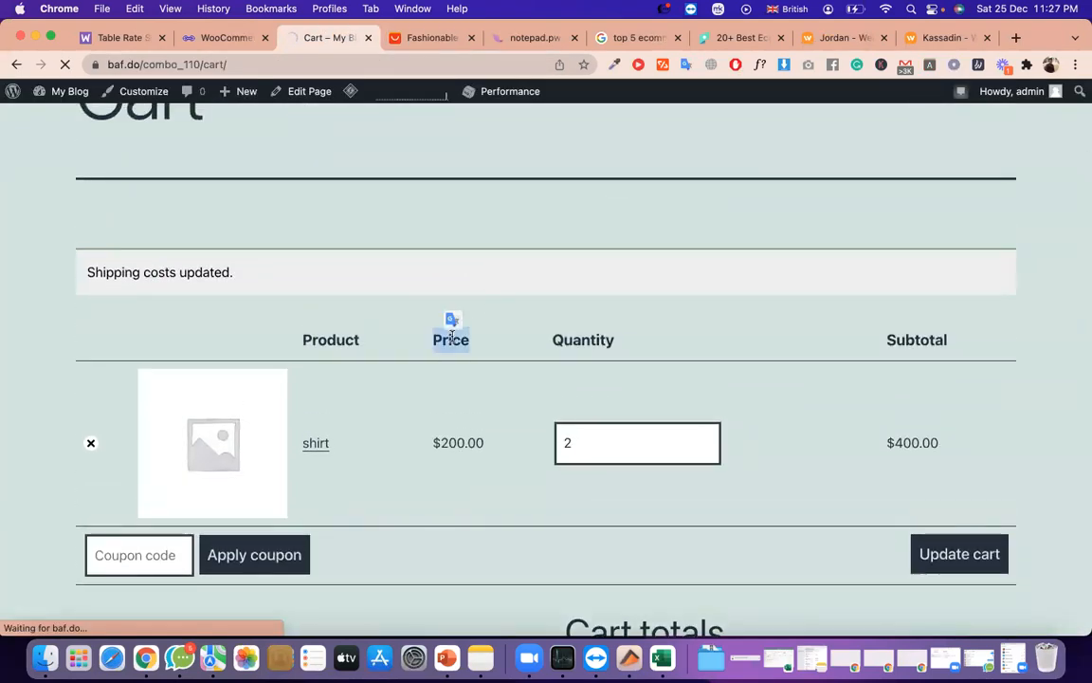
triple_click(206, 275)
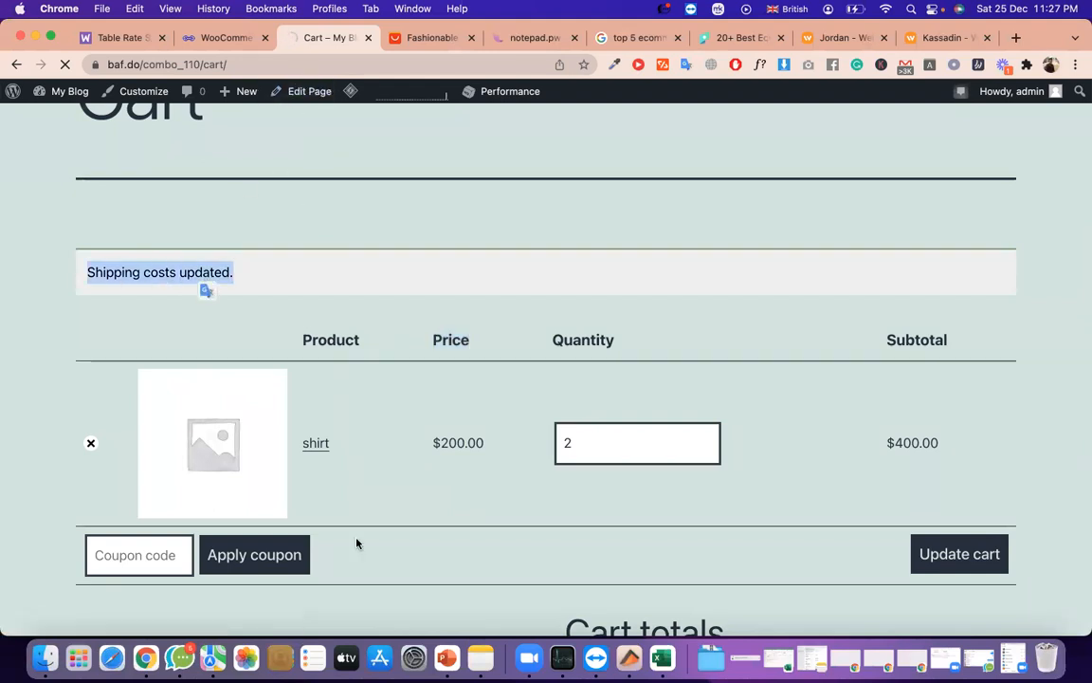
Look through the files of the extracted woodmart folder in Finder and return to the Downloads folder
left_click(45, 657)
scroll(317, 323, "up", 10)
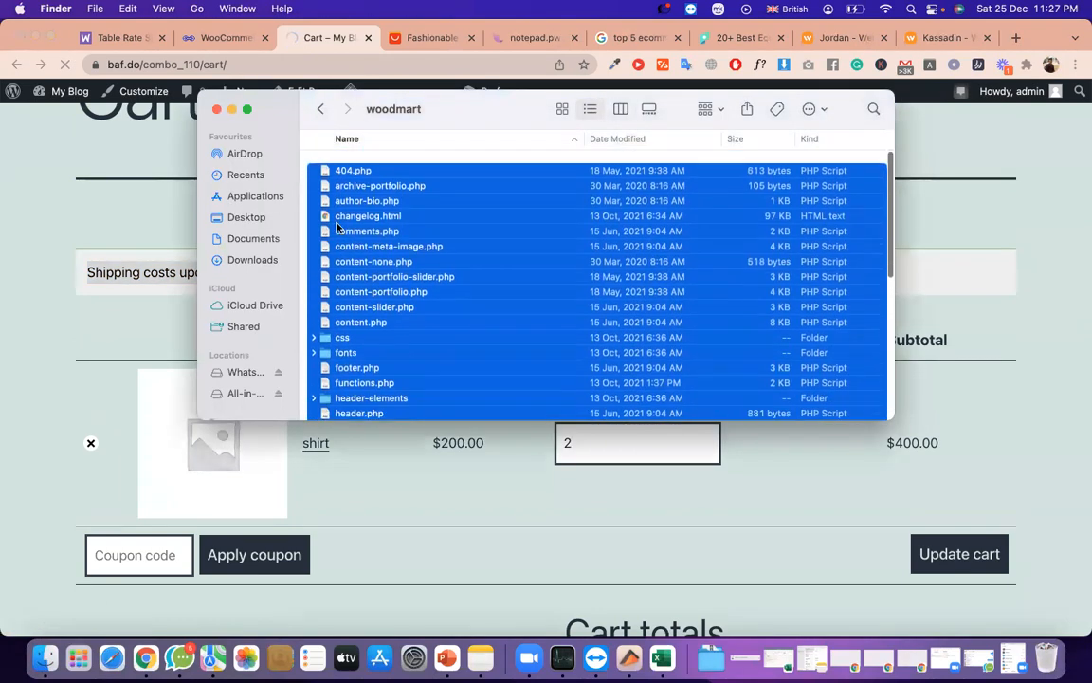
left_click(306, 176)
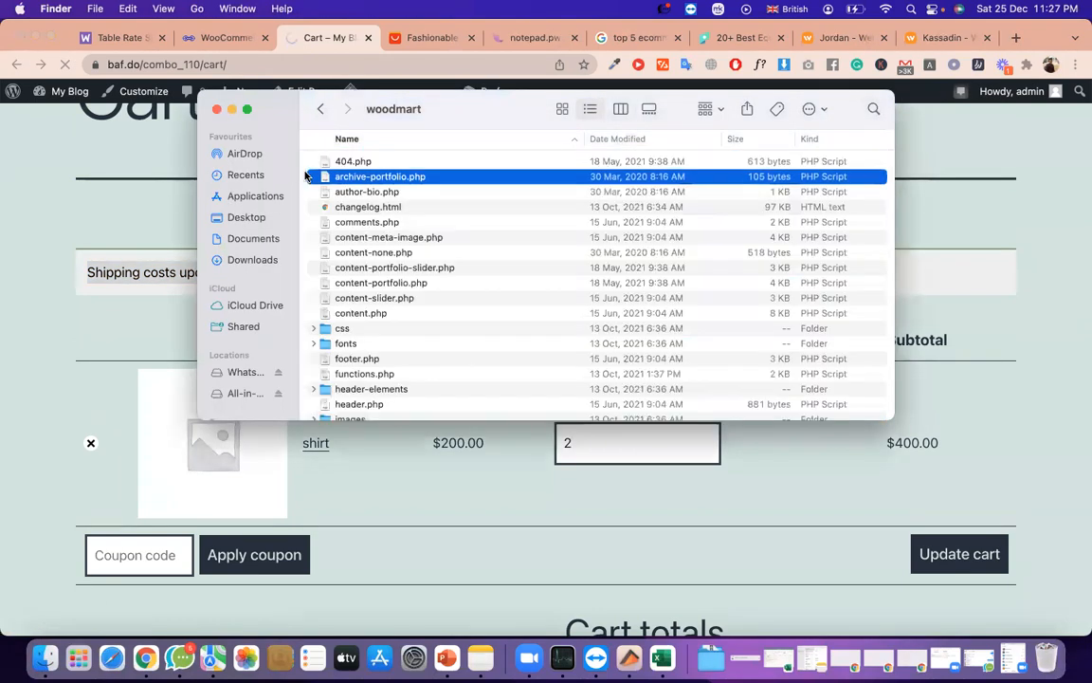
scroll(383, 303, "down", 10)
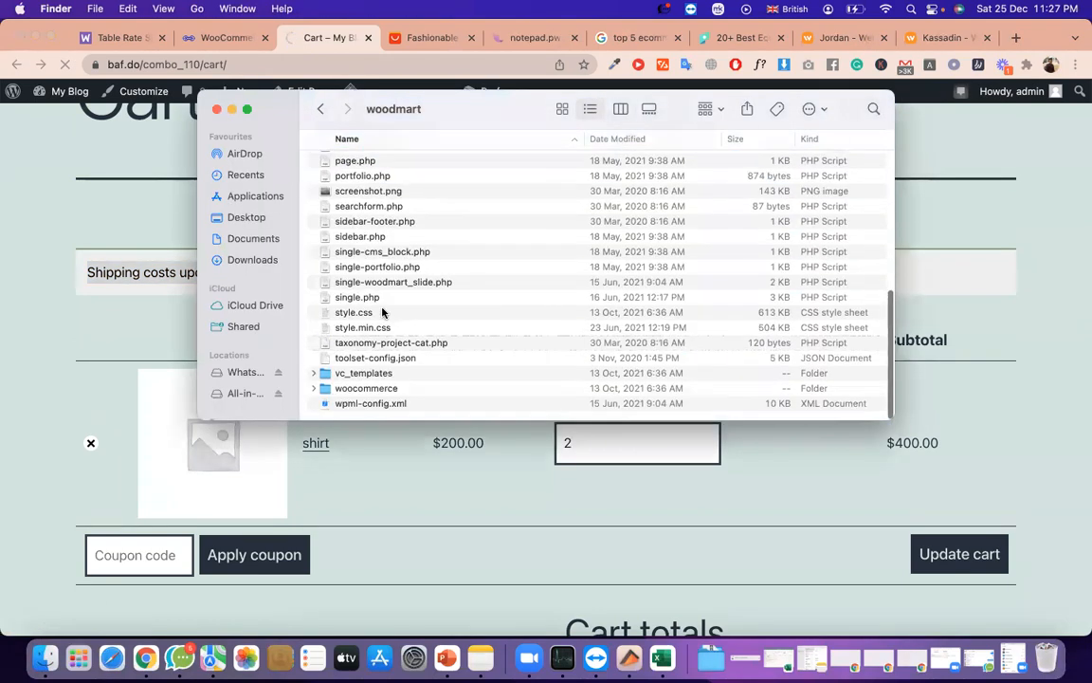
left_click(320, 109)
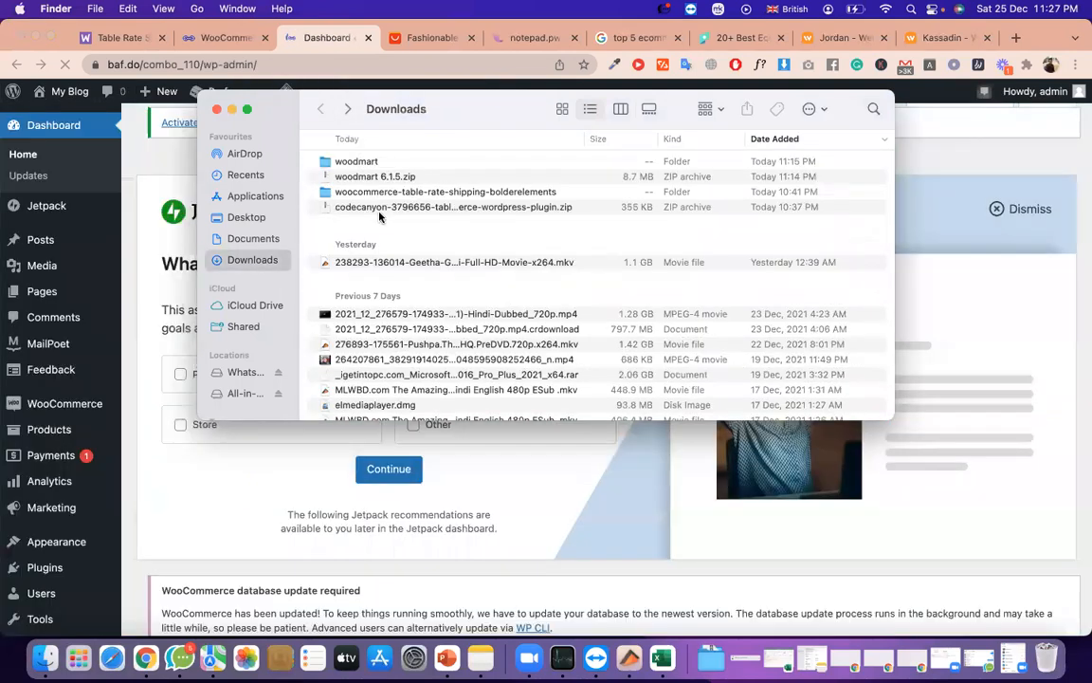
Open the Themes page in the WordPress admin, start adding a new theme and show the zip upload form
left_click(41, 509)
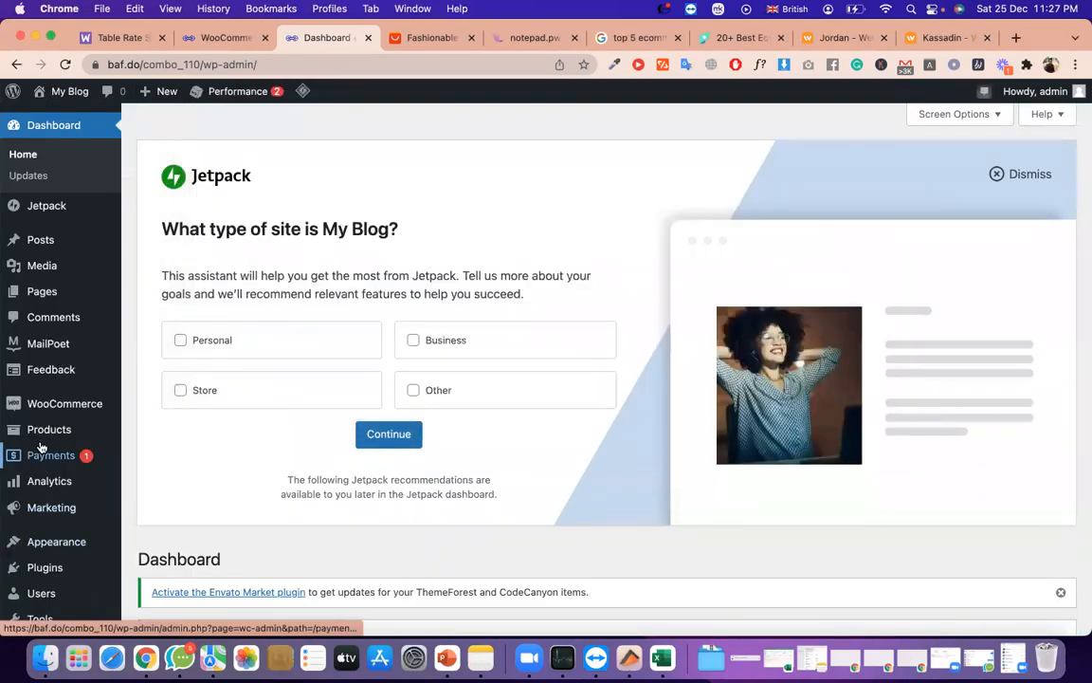
scroll(57, 460, "down", 2)
mouse_move(87, 440)
left_click(160, 446)
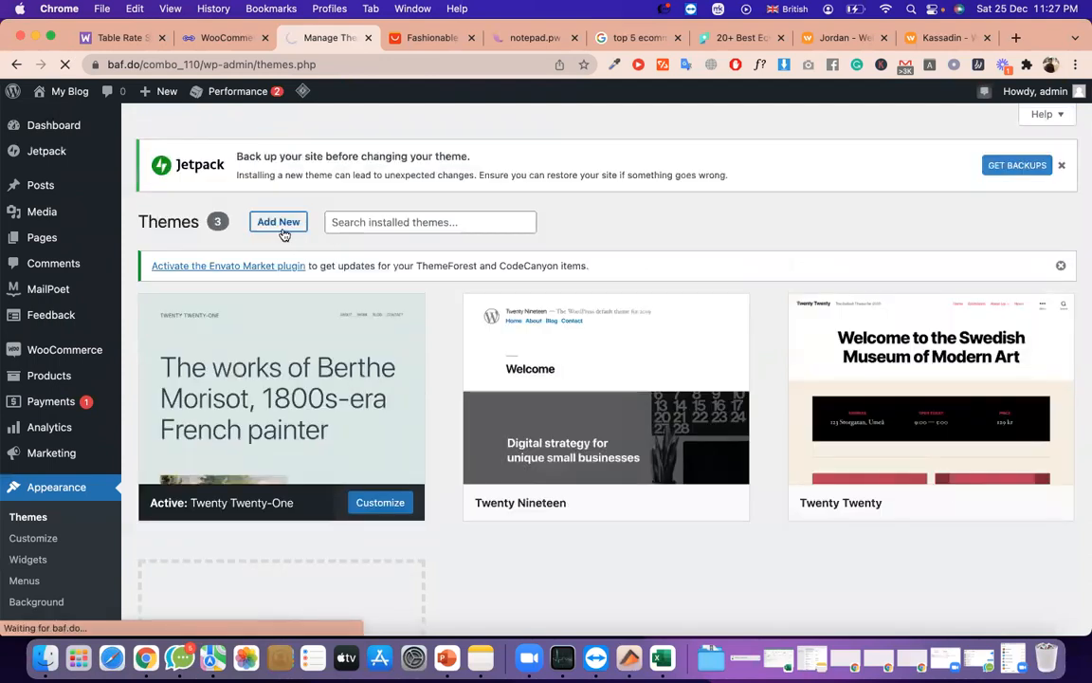
left_click(278, 229)
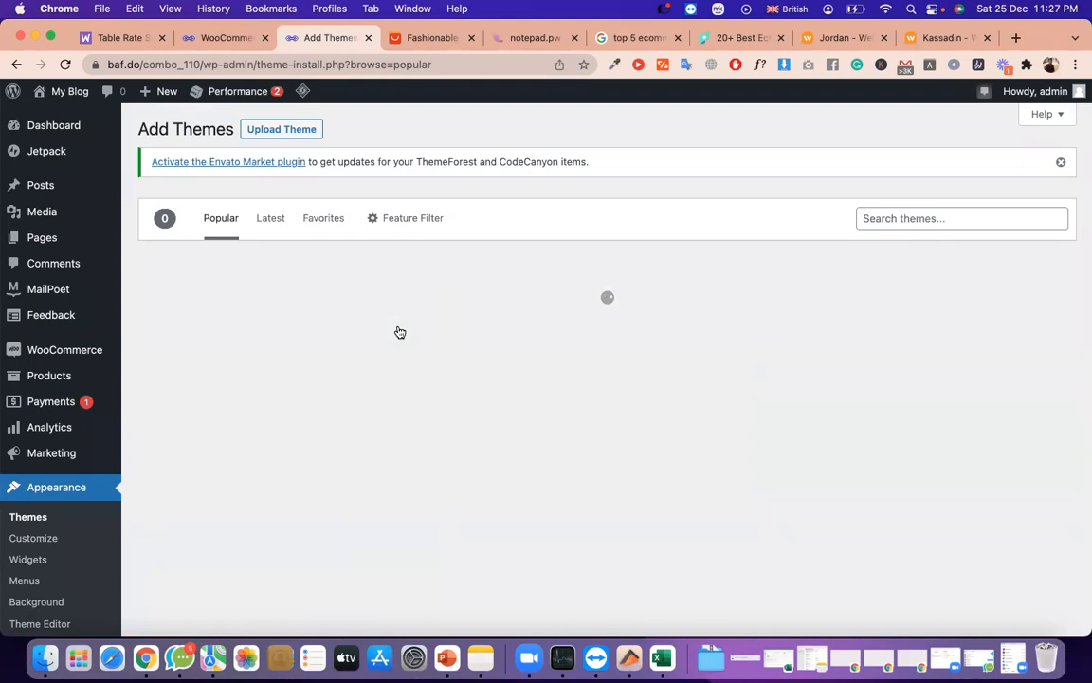
scroll(400, 332, "down", 1)
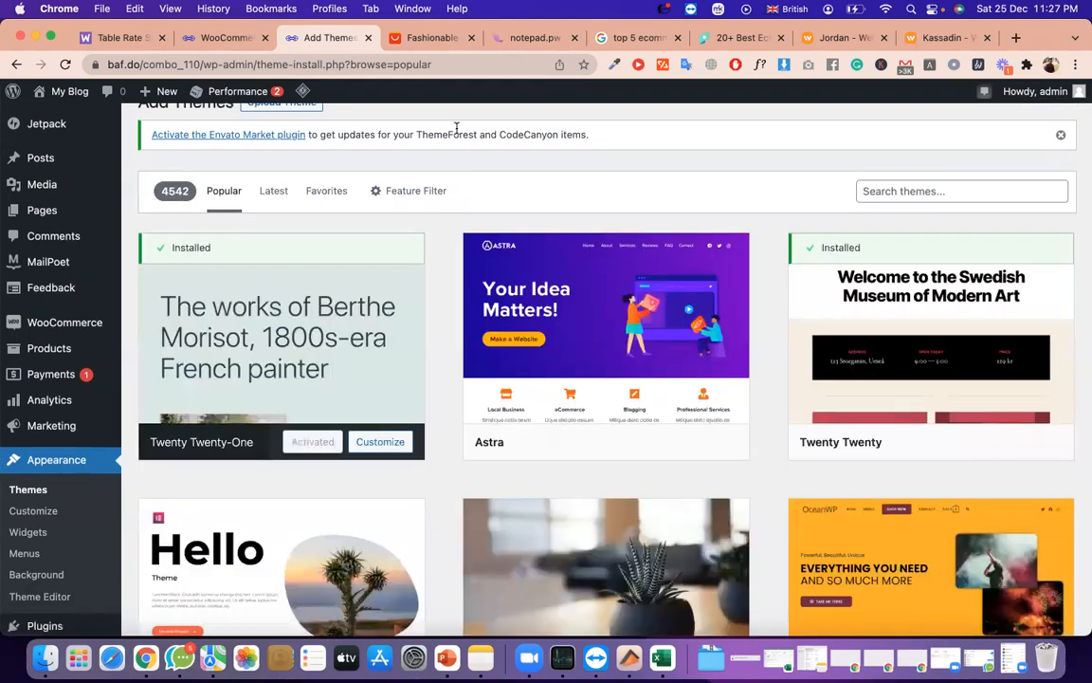
triple_click(456, 127)
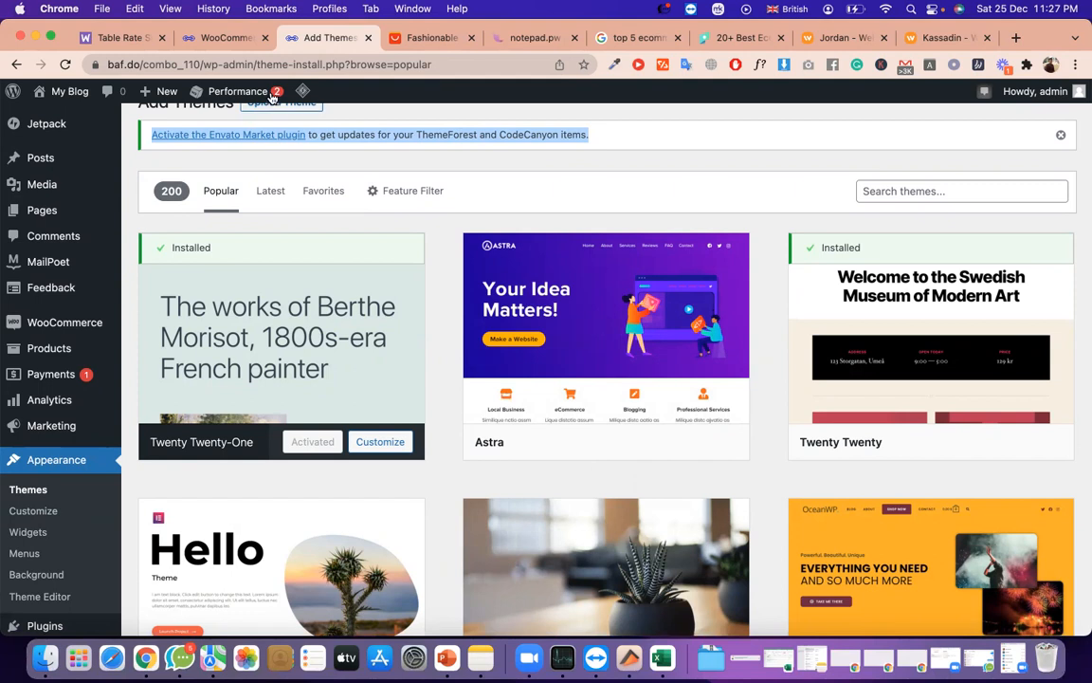
scroll(270, 142, "up", 2)
left_click(270, 133)
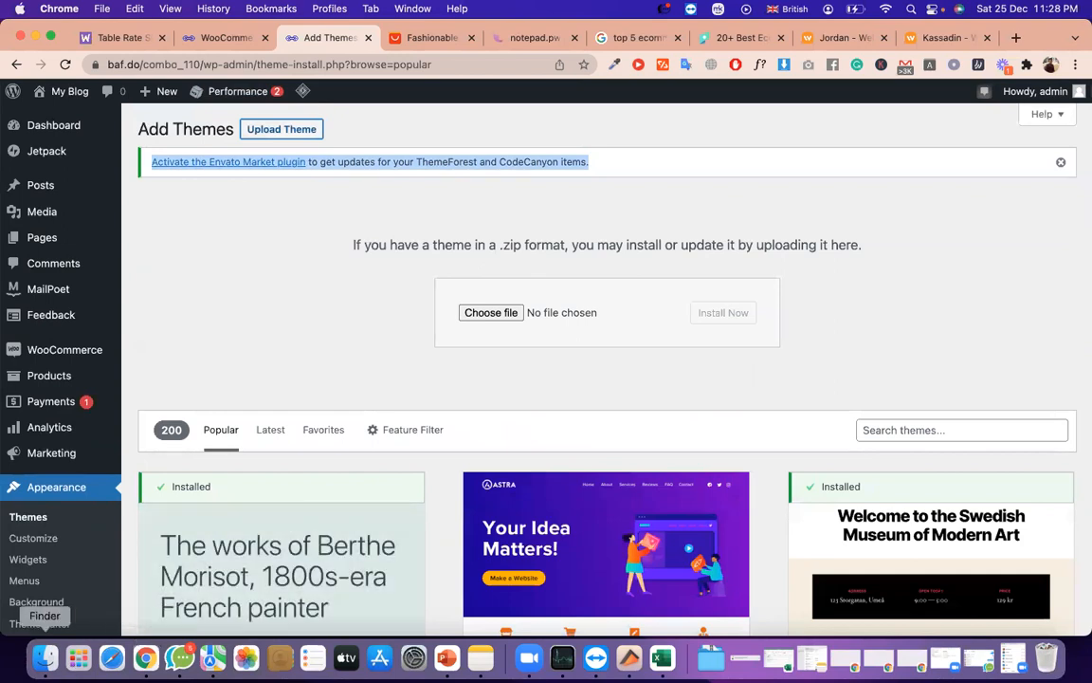
Try to install the theme by uploading woodmart 6.1.5.zip from the Downloads folder
left_click(44, 656)
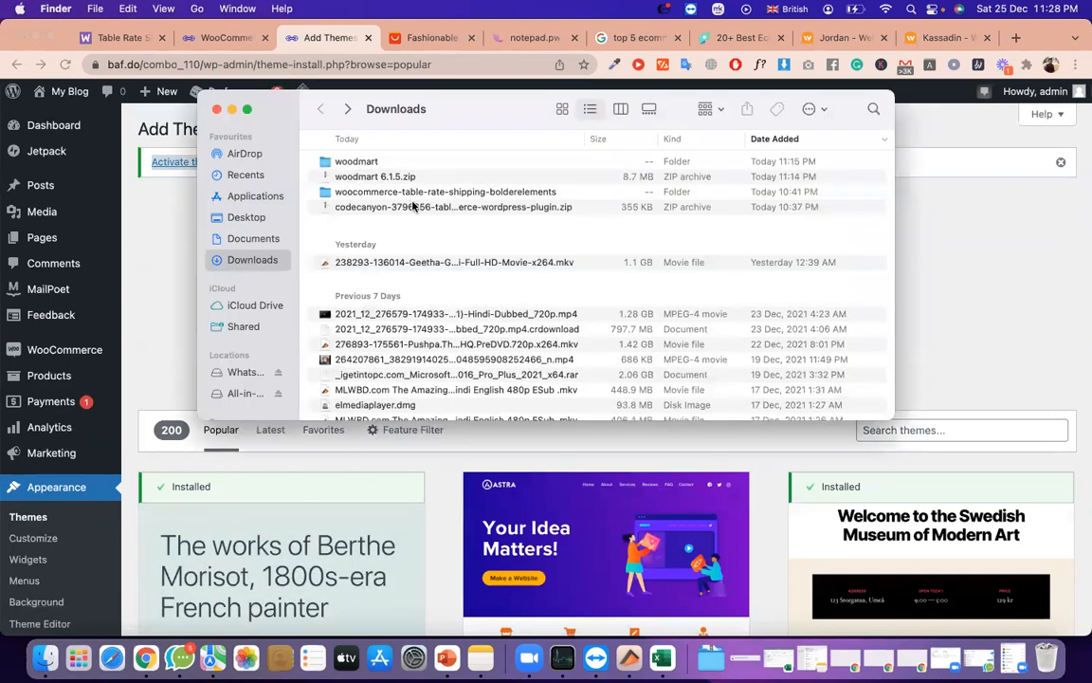
left_click(372, 205)
left_click(396, 180)
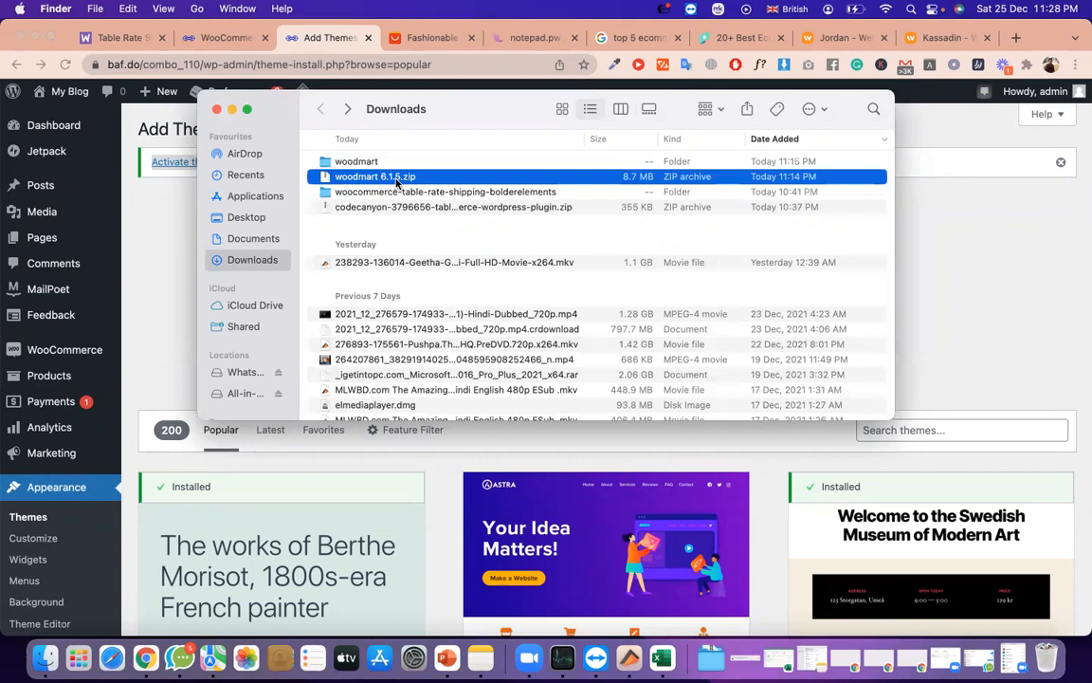
left_click_drag(446, 114, 498, 376)
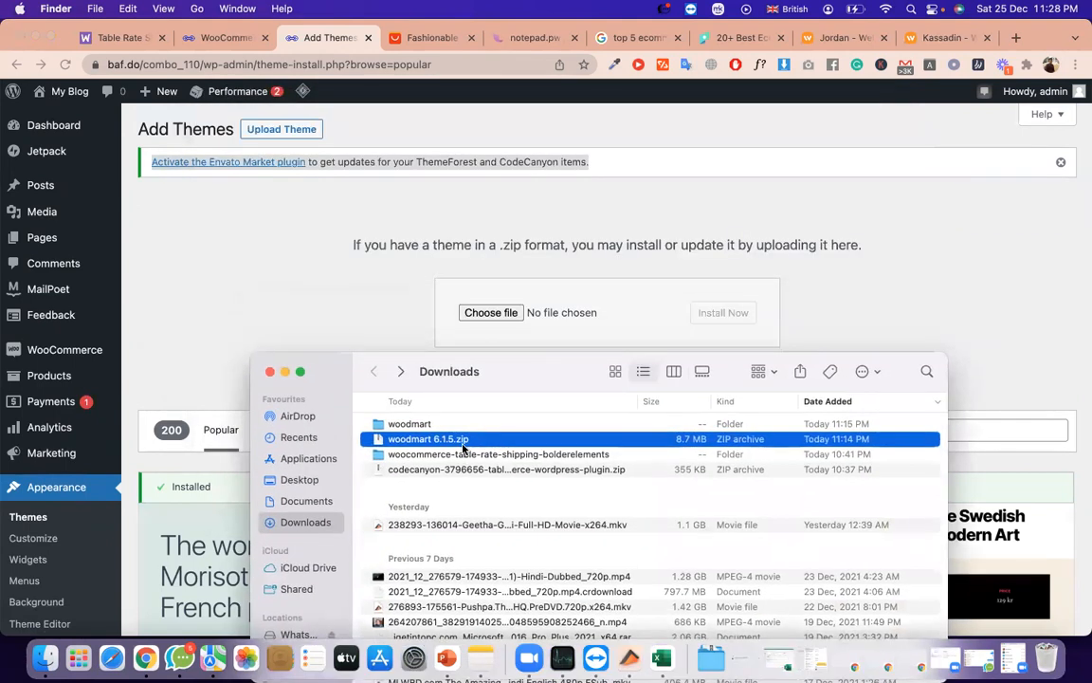
left_click_drag(472, 455, 493, 311)
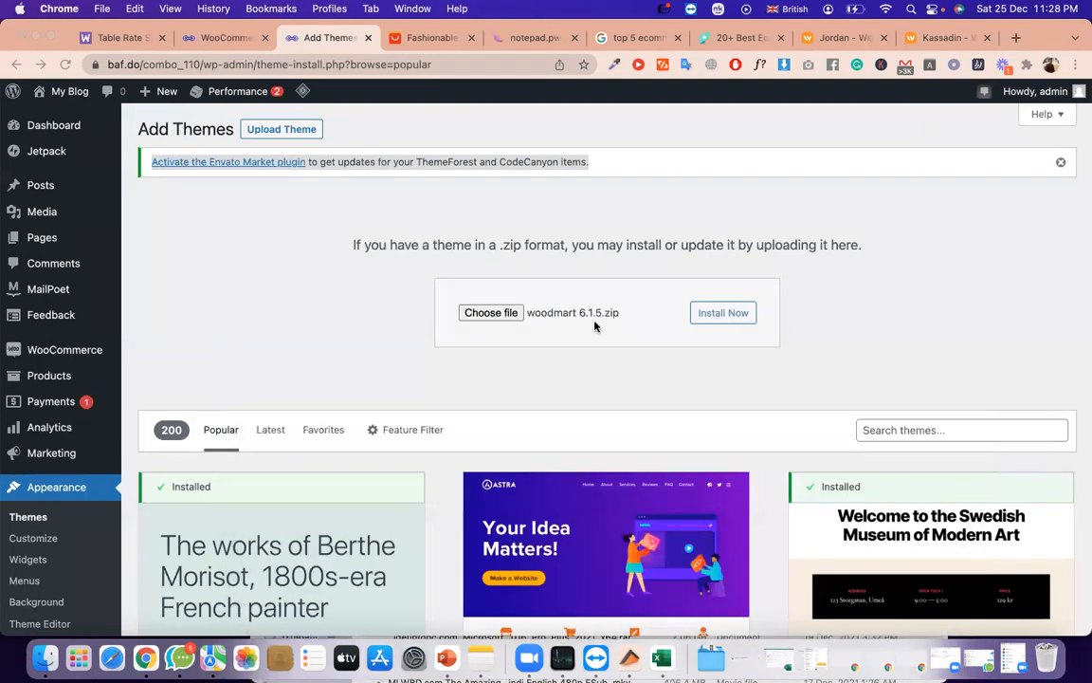
left_click(725, 313)
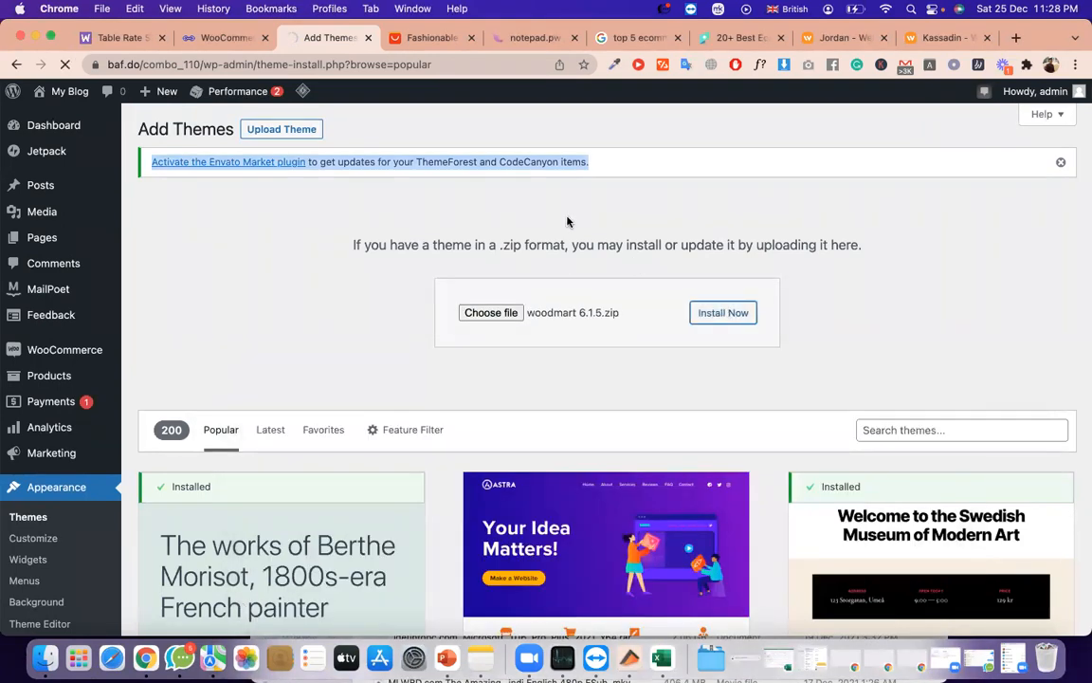
triple_click(580, 244)
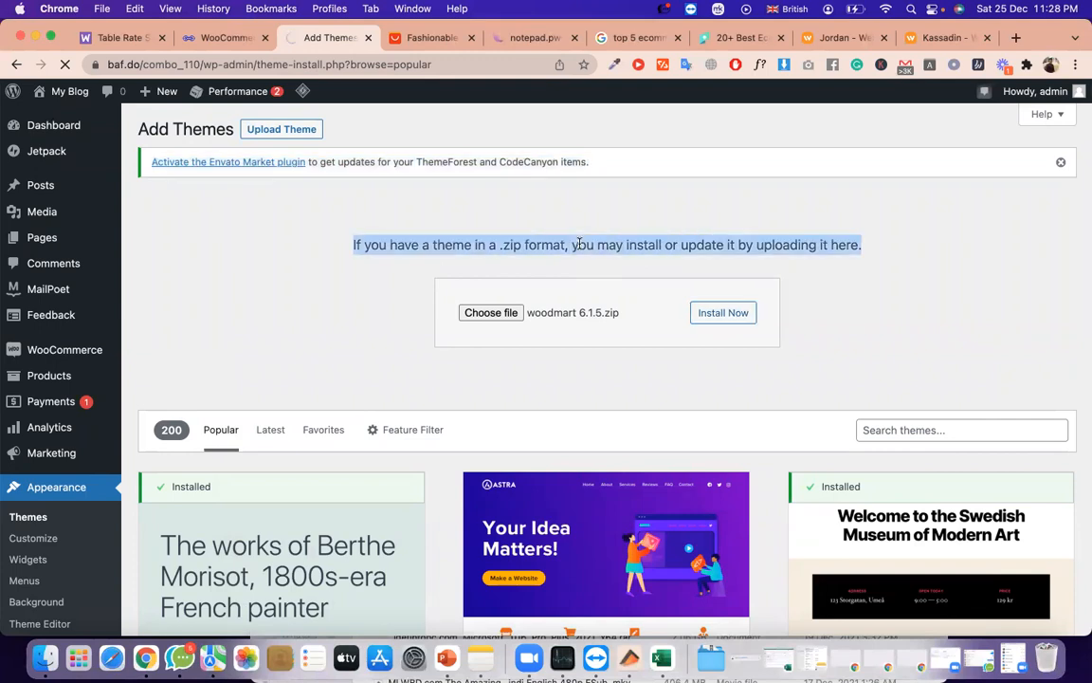
scroll(577, 246, "down", 5)
scroll(577, 246, "up", 5)
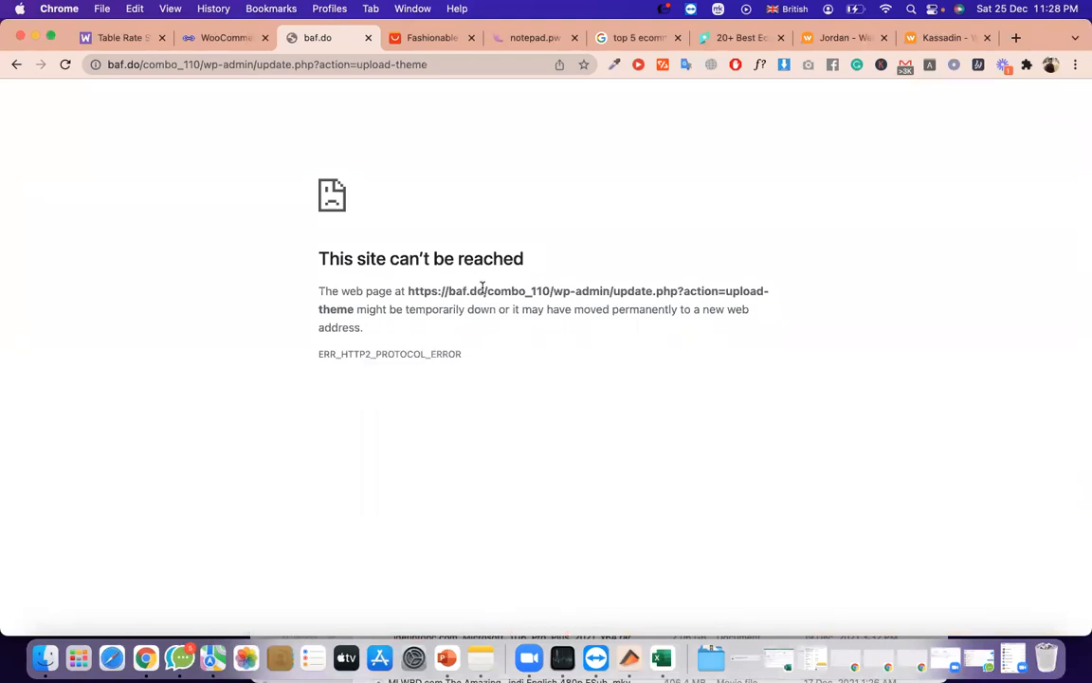
Go back to the Add Themes page and open a new browser tab
left_click(14, 64)
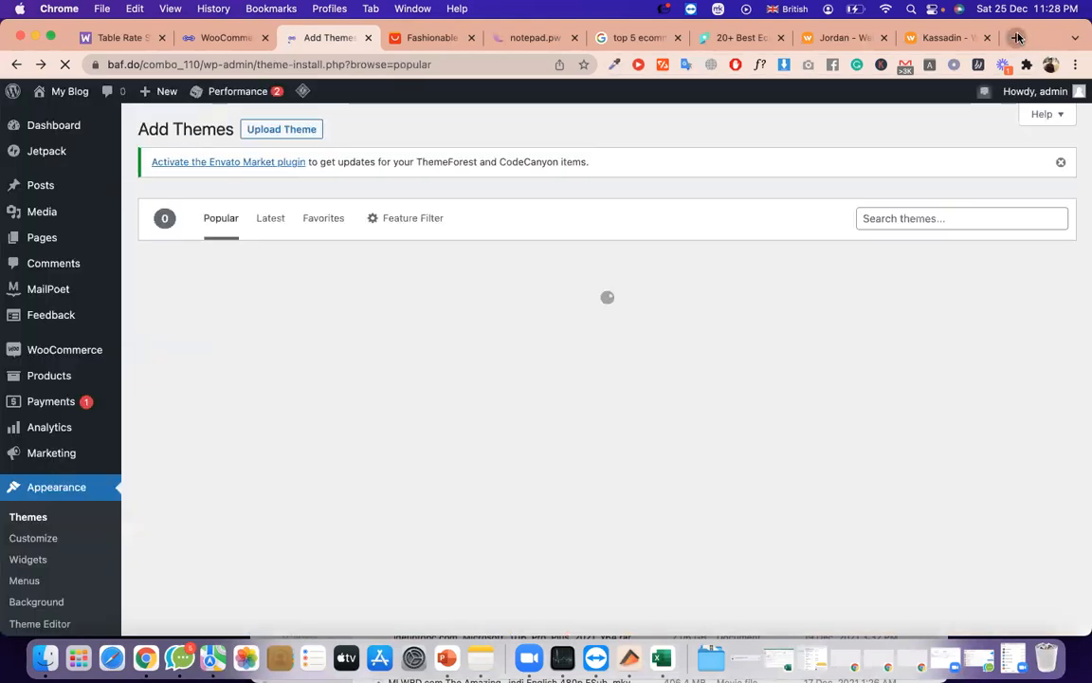
left_click(1016, 38)
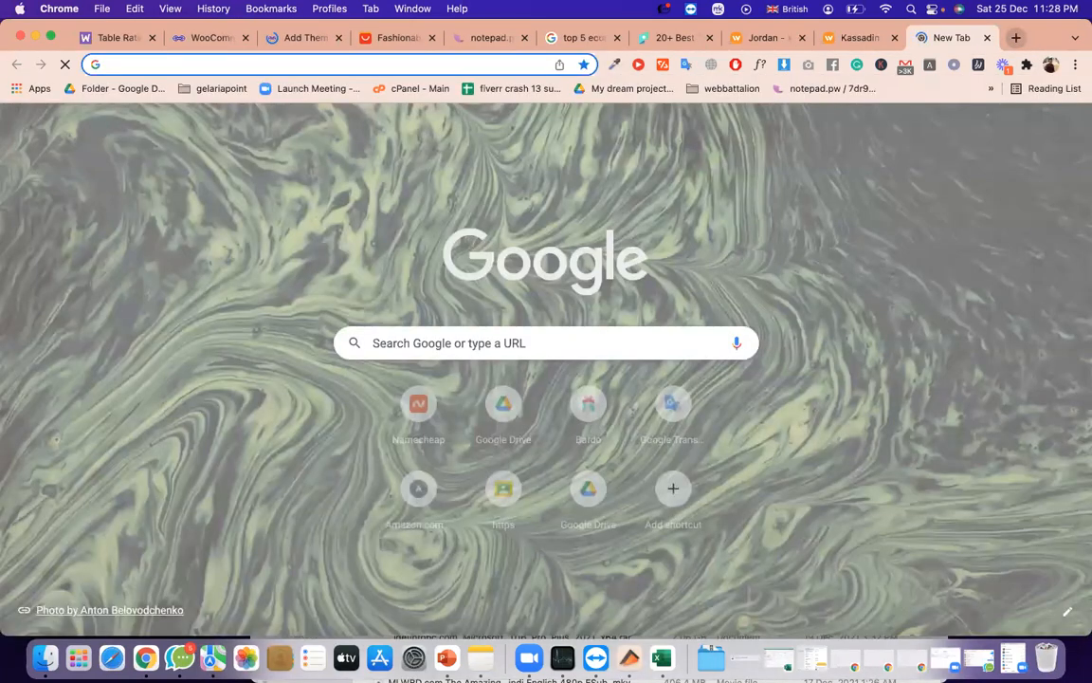
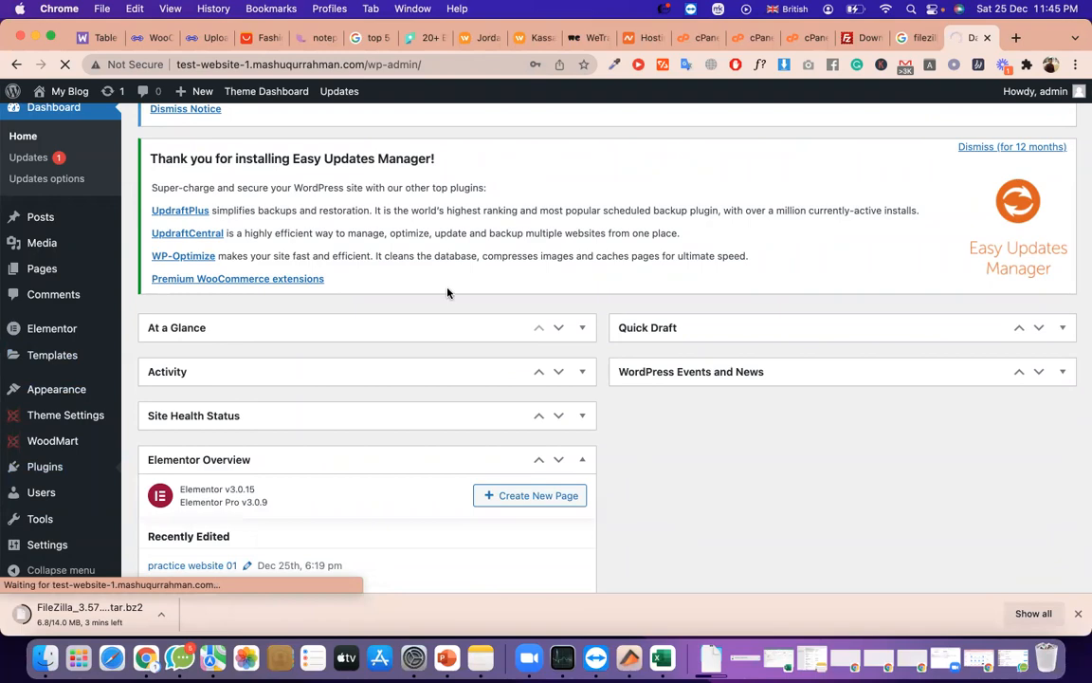
Review the installed plugins of the test website and open its page for adding new plugins
scroll(481, 368, "down", 8)
scroll(481, 368, "down", 5)
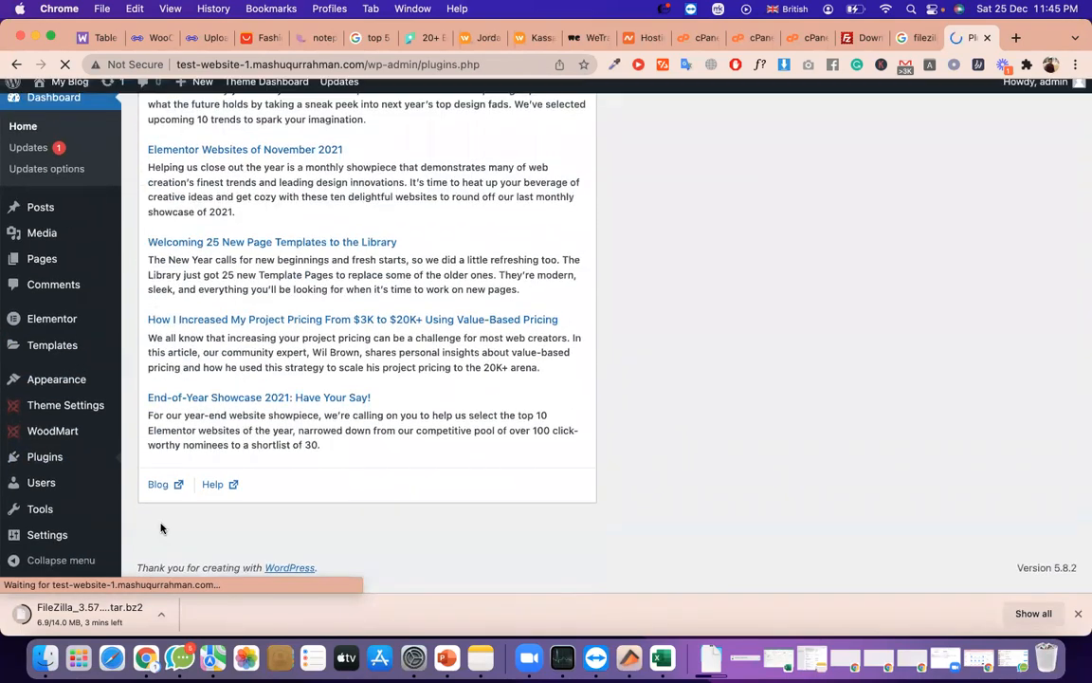
scroll(318, 448, "down", 2)
scroll(317, 399, "down", 5)
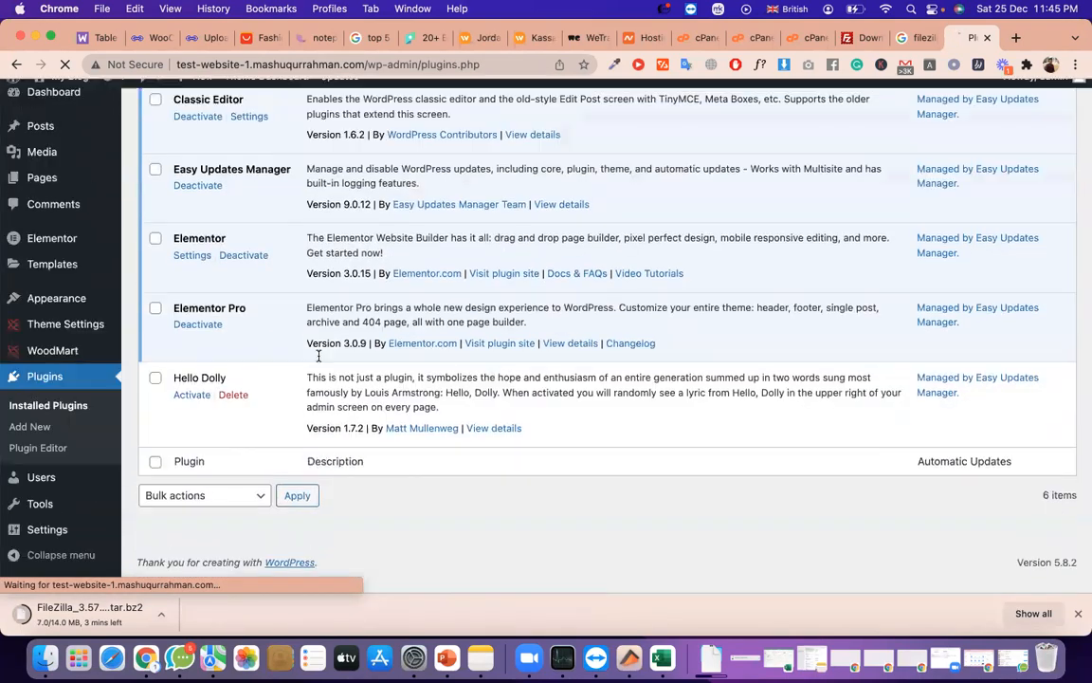
scroll(317, 357, "up", 6)
left_click(47, 462)
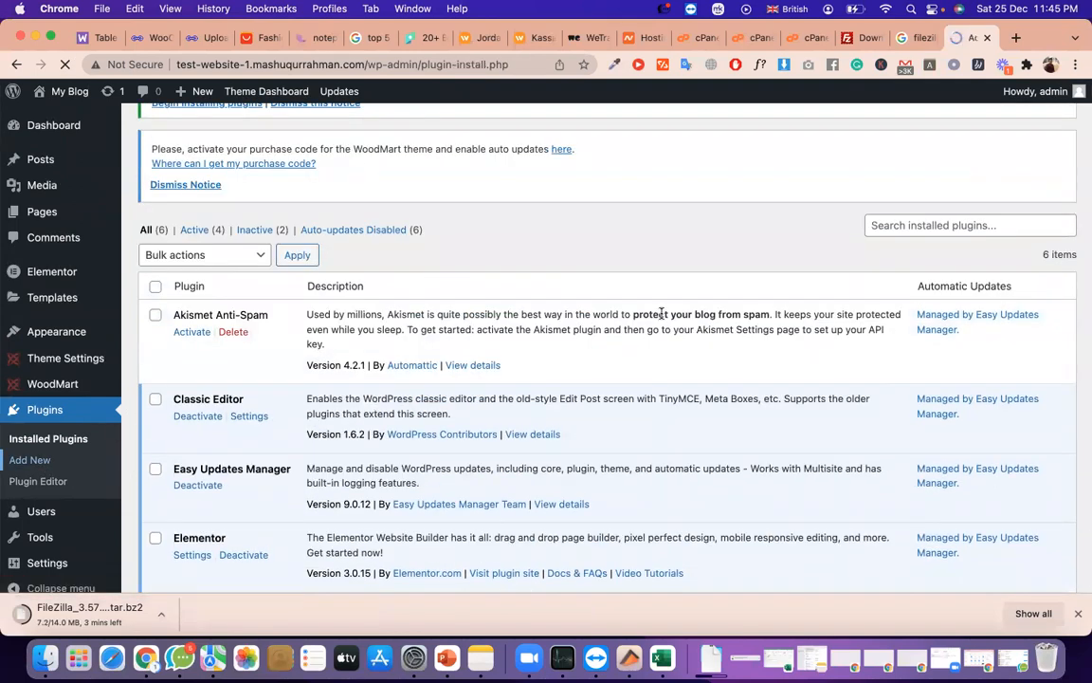
scroll(661, 313, "down", 2)
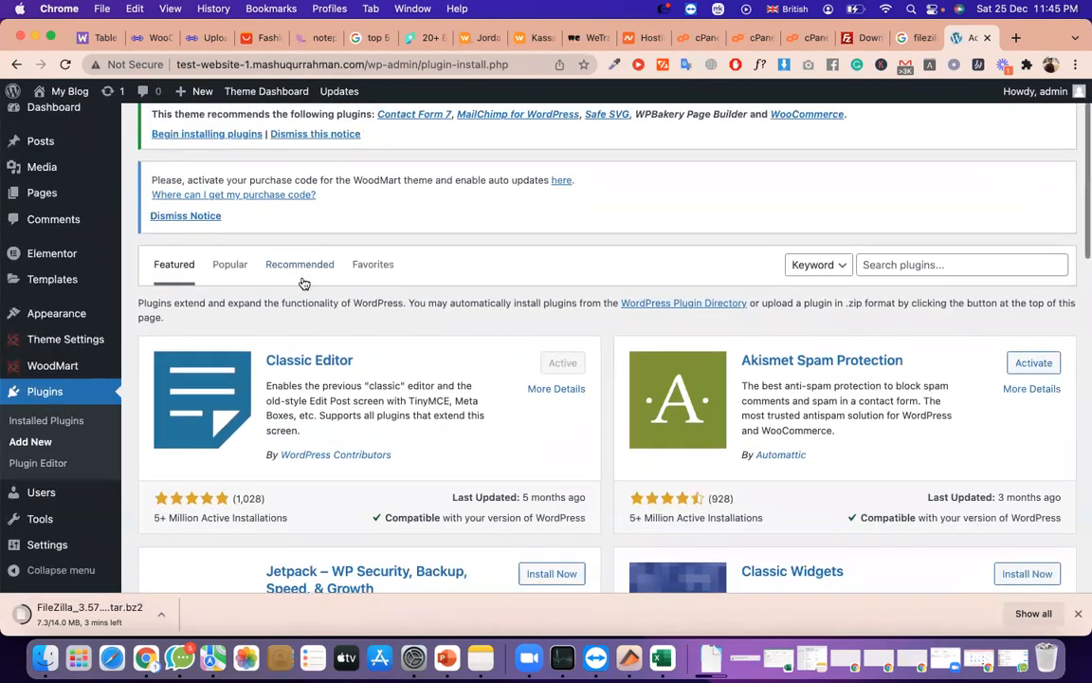
Upload codecanyon-3796656-table-rate-shipping-for-woocommerce-wordpress-plugin.zip from the Downloads folder, install it as a plugin and activate it
scroll(294, 218, "up", 2)
left_click(269, 132)
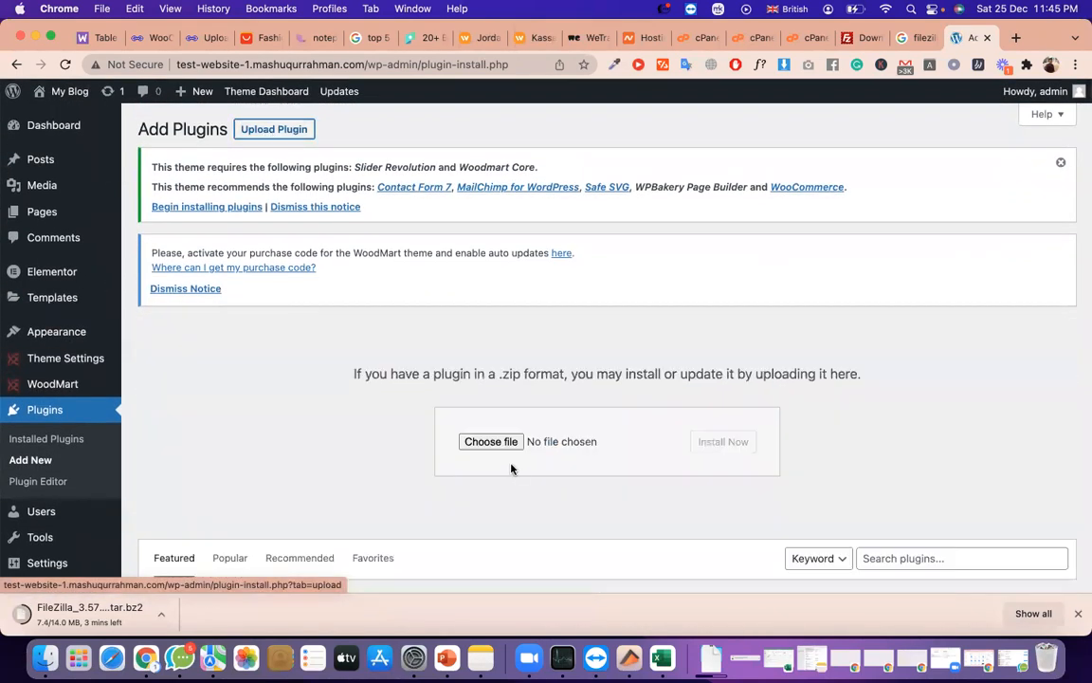
left_click(493, 442)
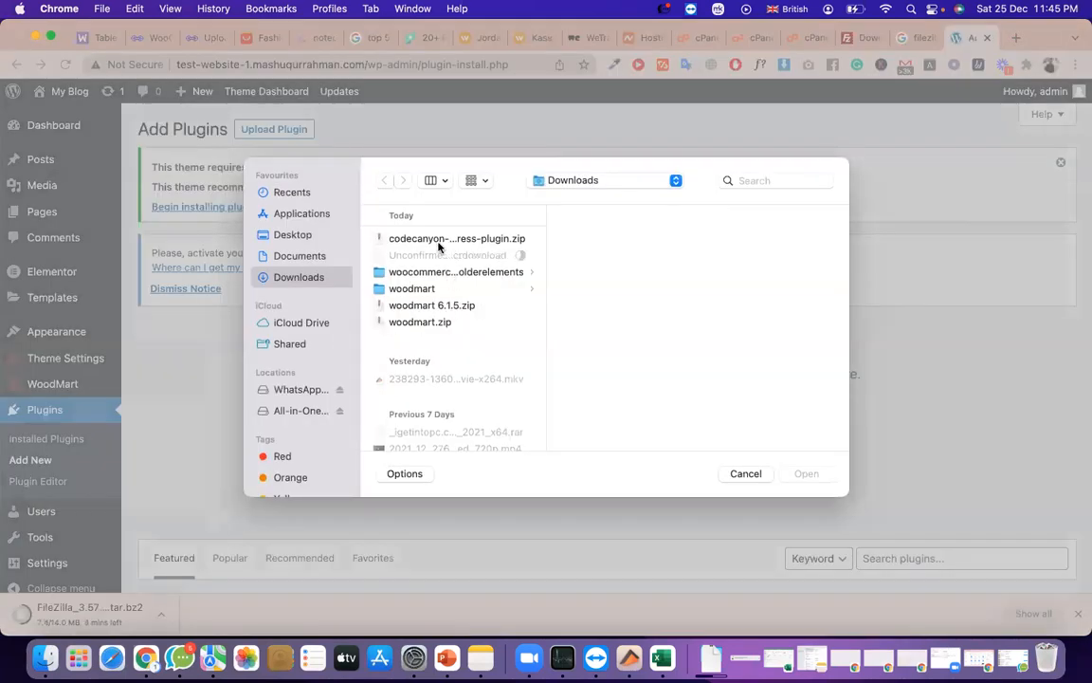
left_click(439, 240)
left_click(807, 474)
left_click(728, 442)
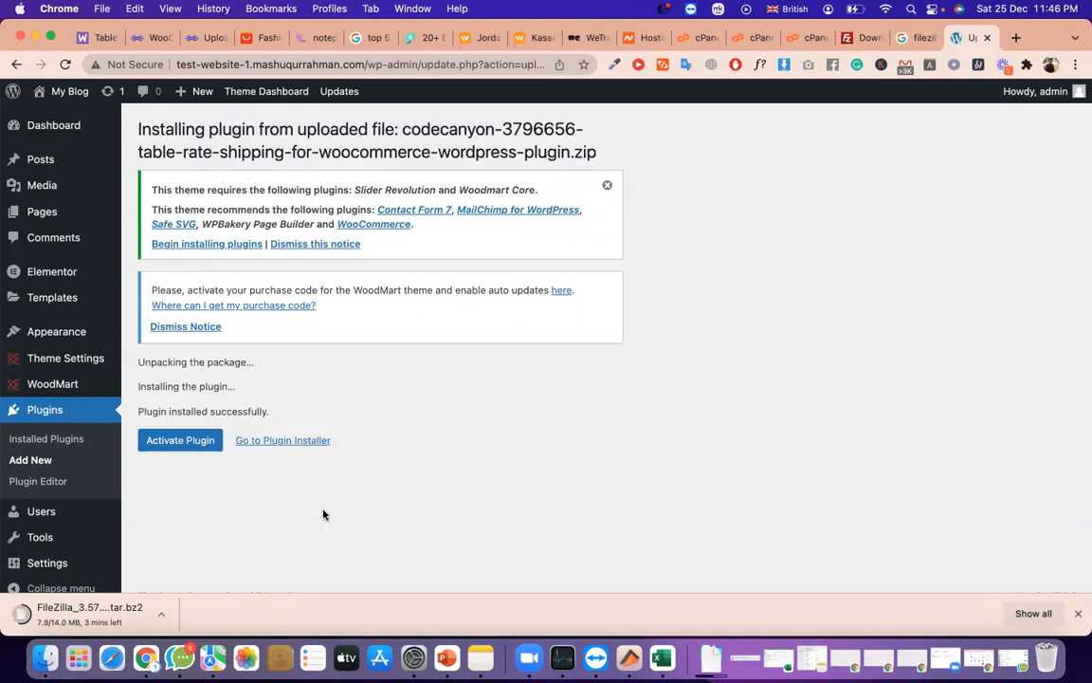
left_click(160, 435)
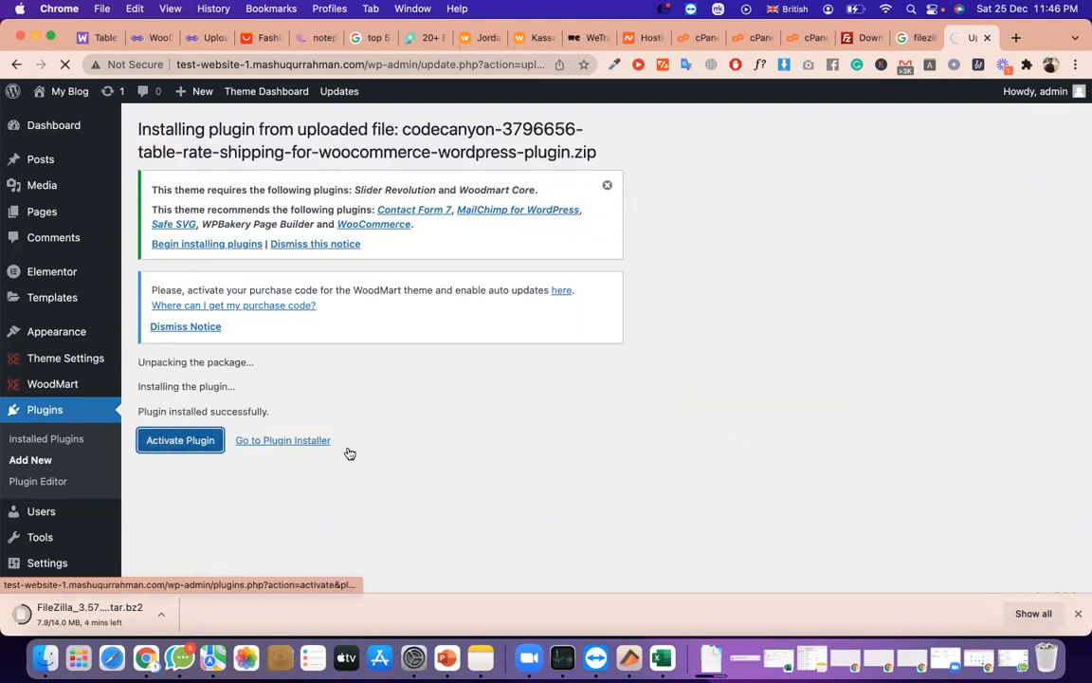
triple_click(360, 294)
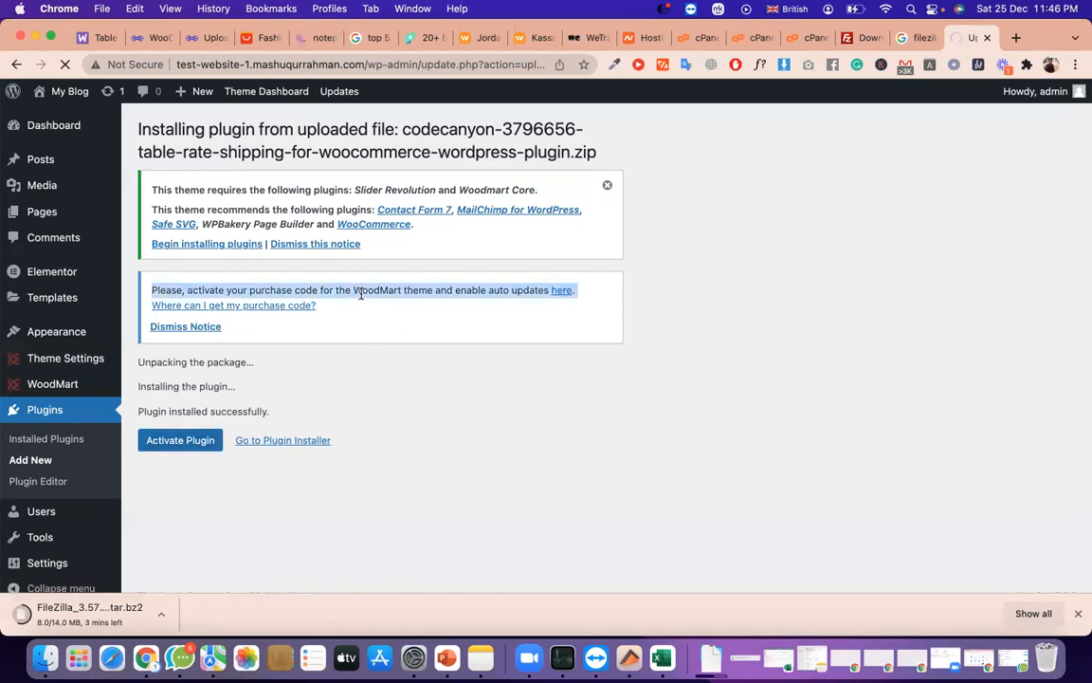
Look through the installed plugins list for the WooCommerce Table Rate Shipping entry and check the WoodMart admin options
scroll(360, 294, "down", 1)
scroll(453, 371, "down", 5)
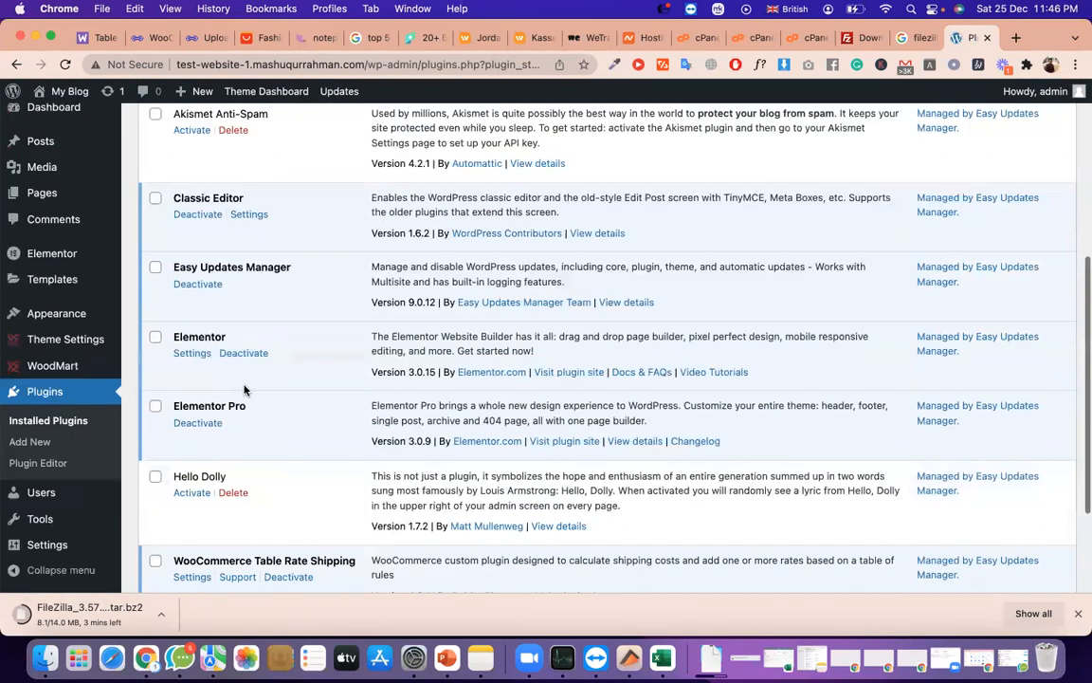
scroll(243, 390, "up", 6)
mouse_move(71, 337)
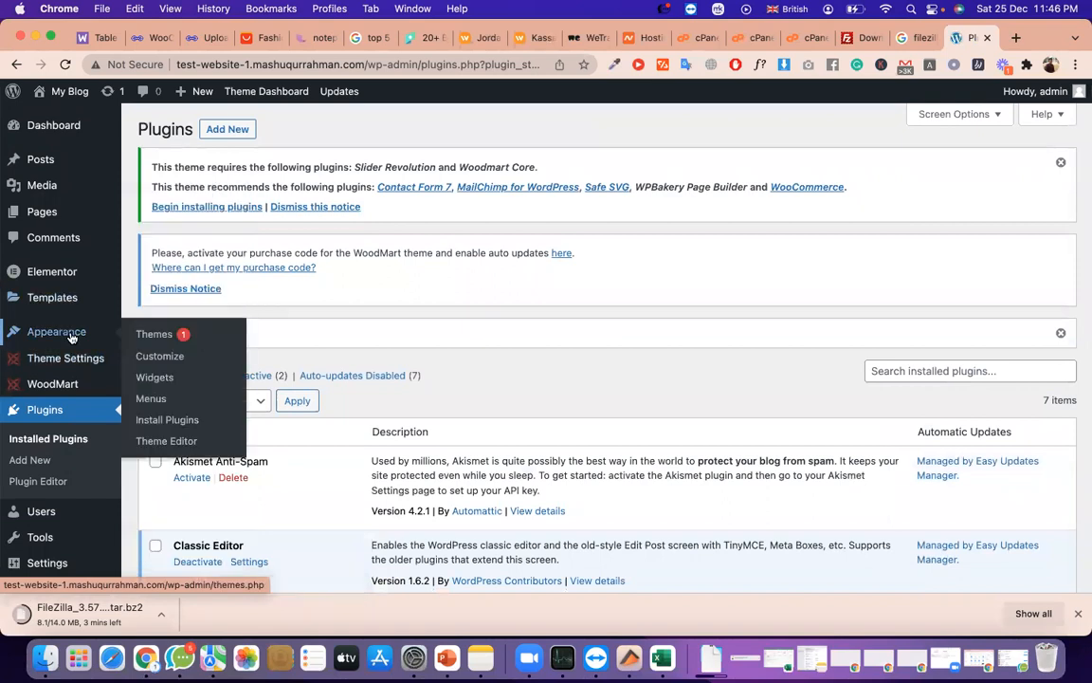
scroll(115, 451, "down", 2)
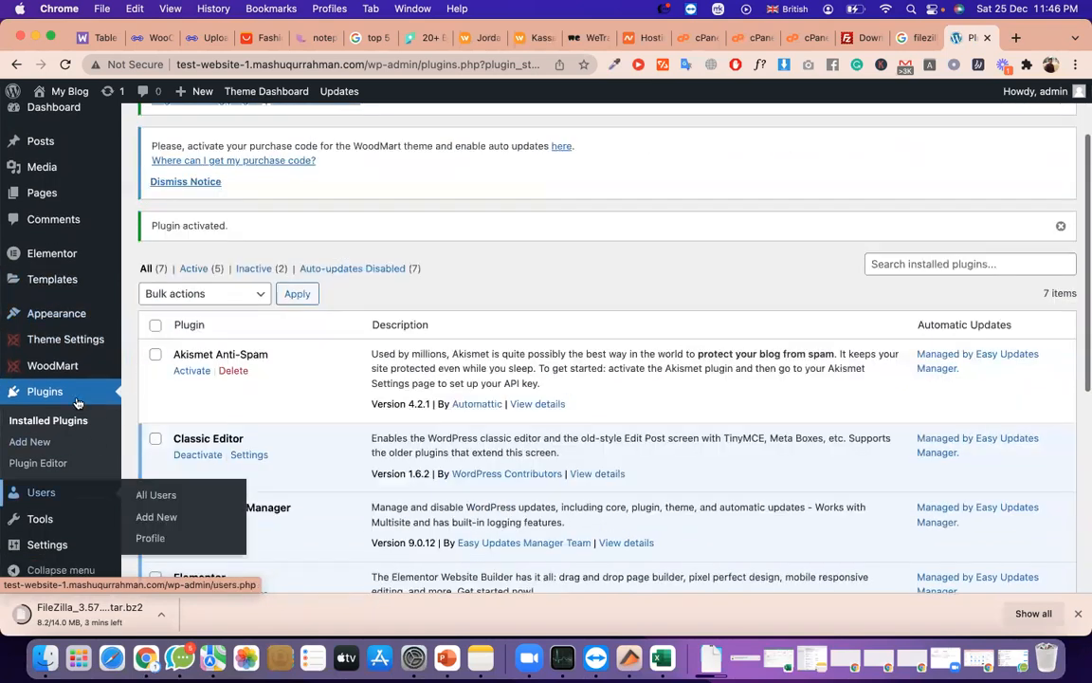
scroll(83, 424, "up", 2)
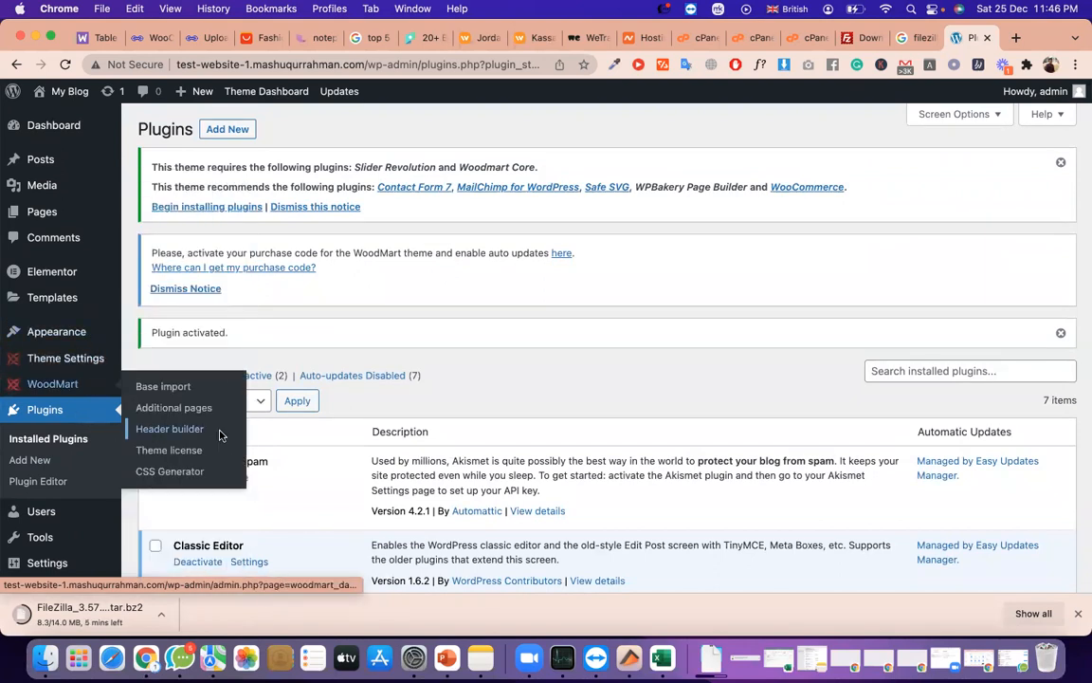
scroll(357, 431, "down", 5)
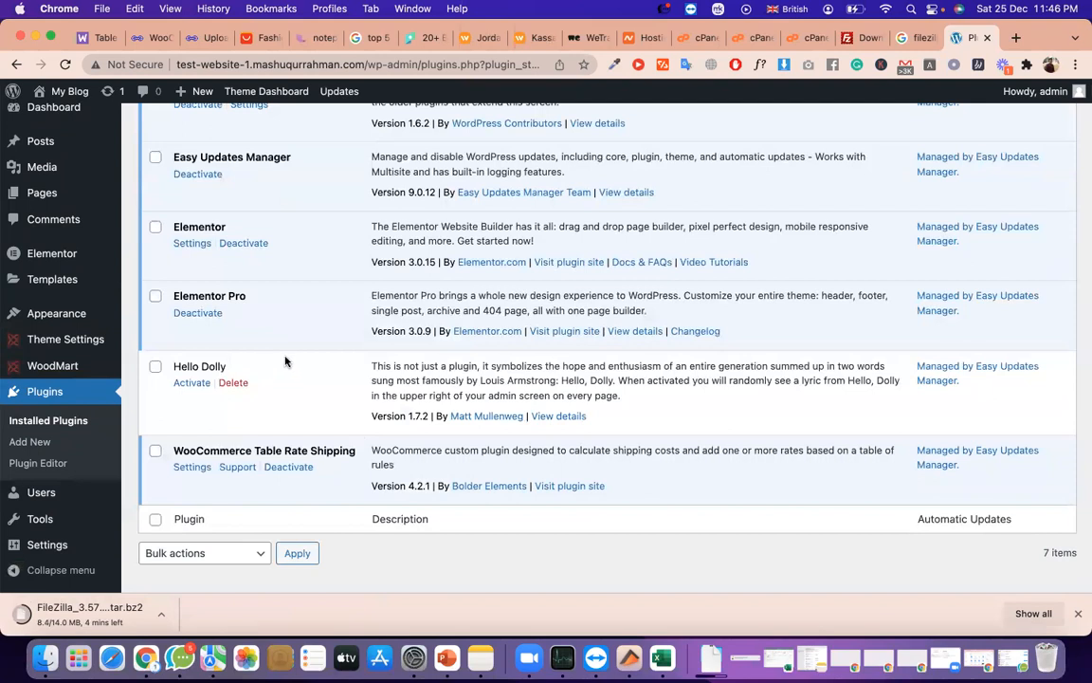
scroll(264, 308, "up", 5)
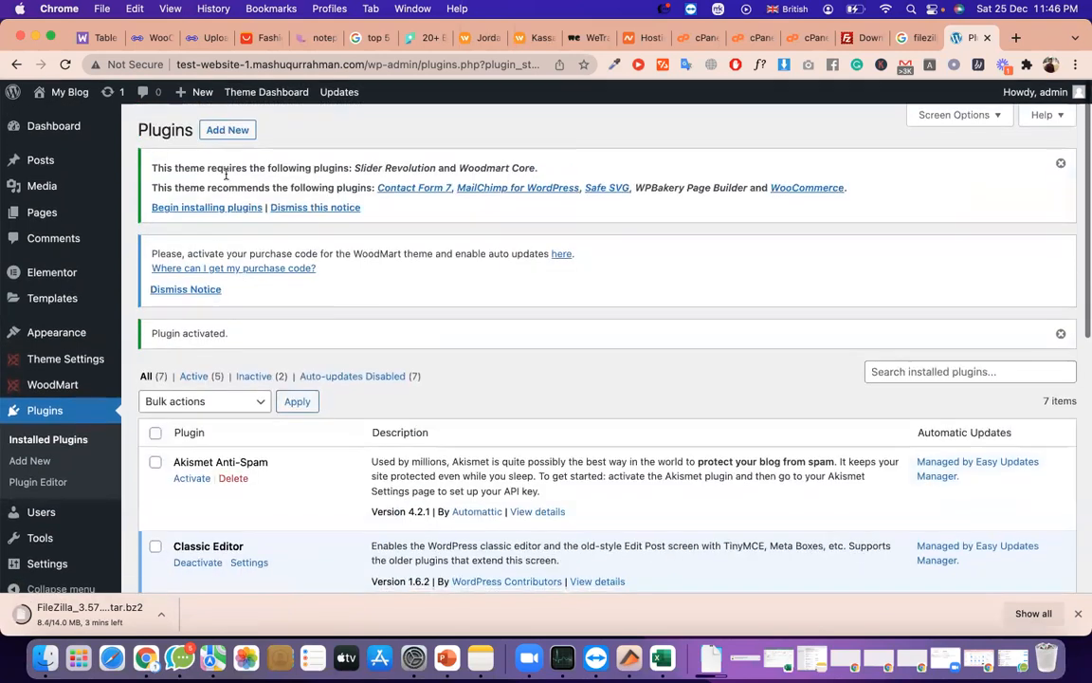
Search the plugin directory for "woocommerce" and install the WooCommerce plugin by Automattic
left_click(222, 136)
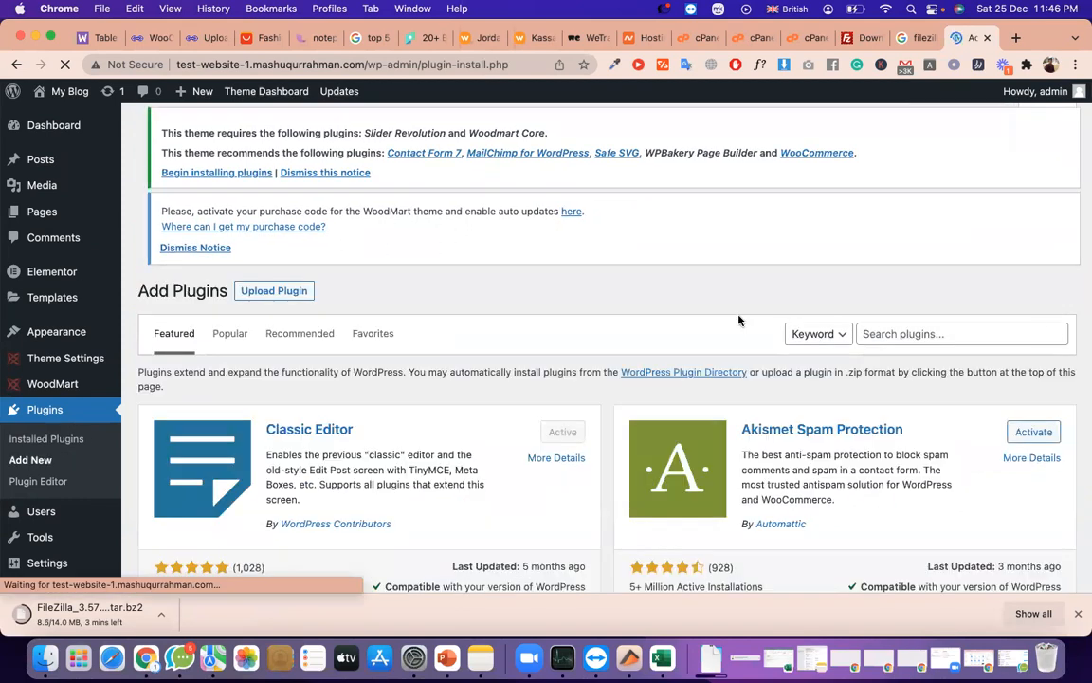
left_click(910, 337)
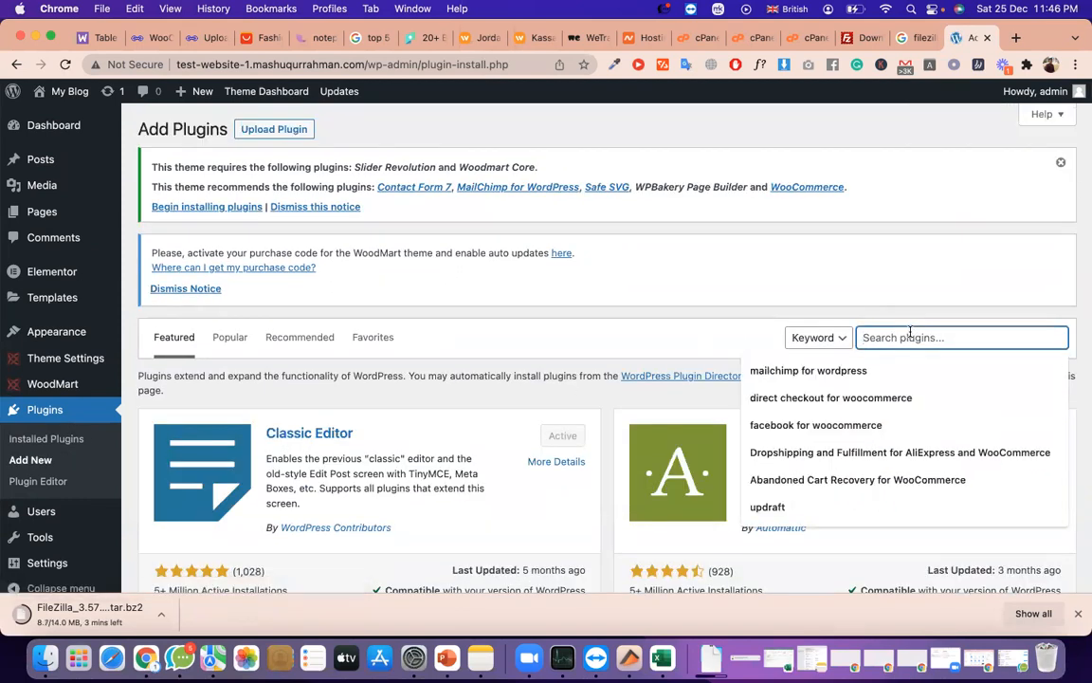
type("wooco")
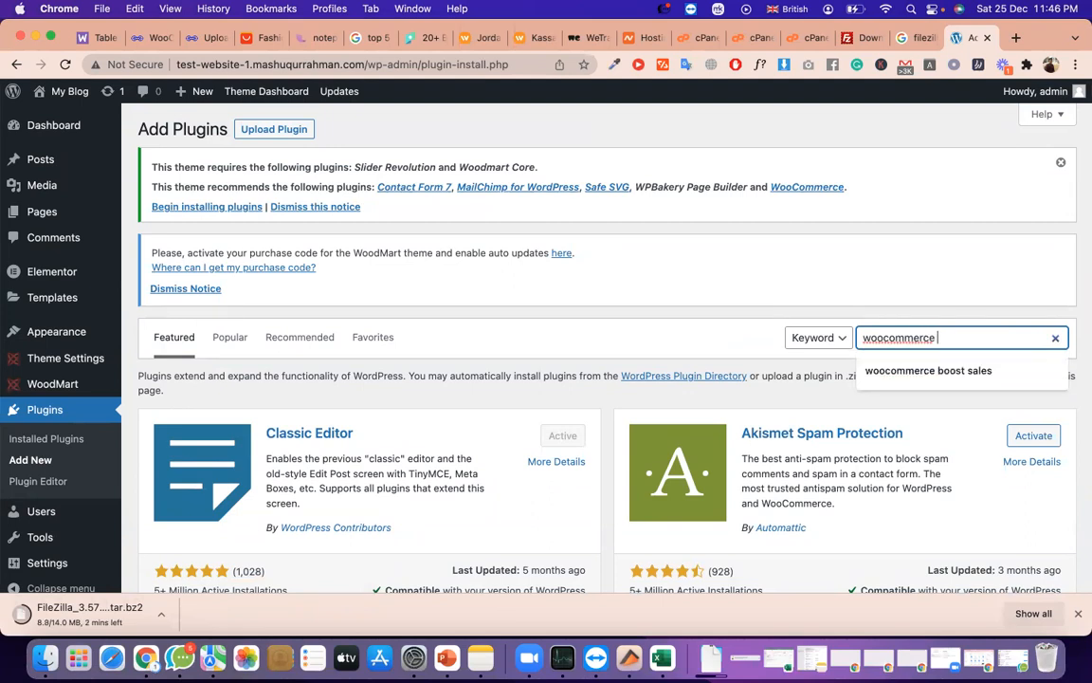
type("mmerce")
key("Return")
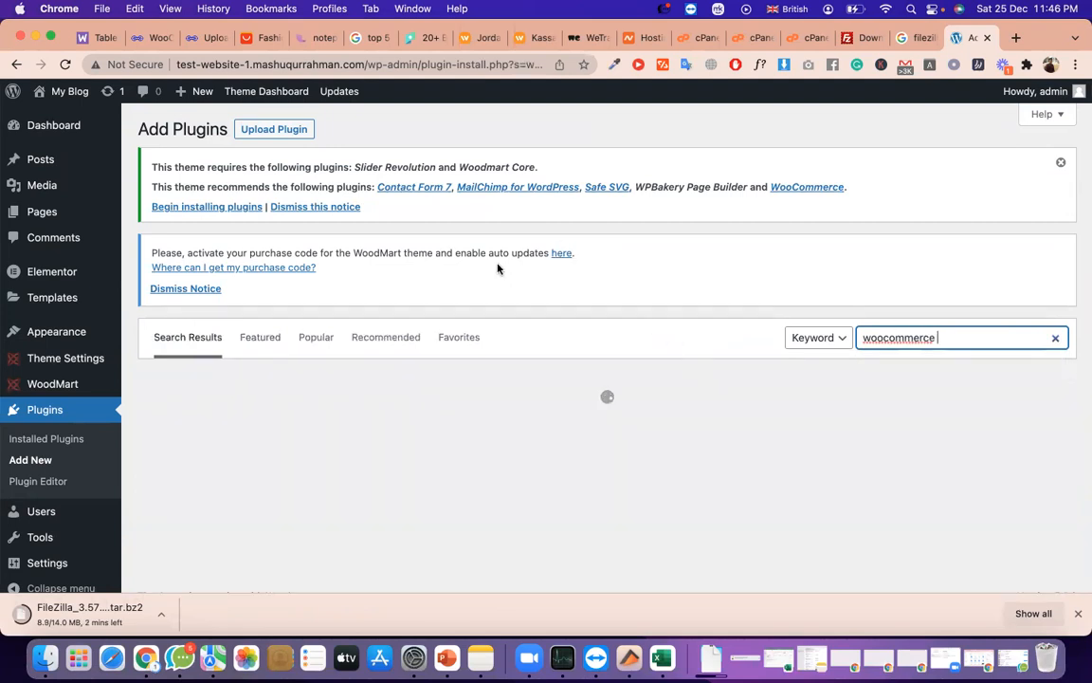
triple_click(494, 256)
scroll(495, 259, "down", 8)
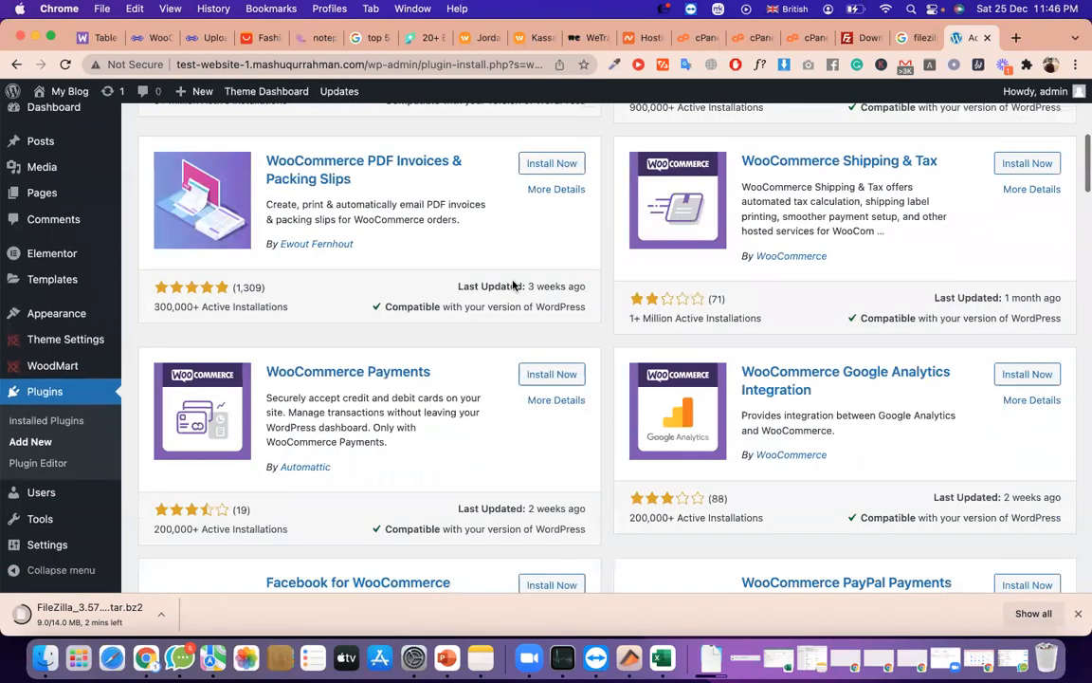
scroll(516, 318, "up", 8)
left_click(554, 424)
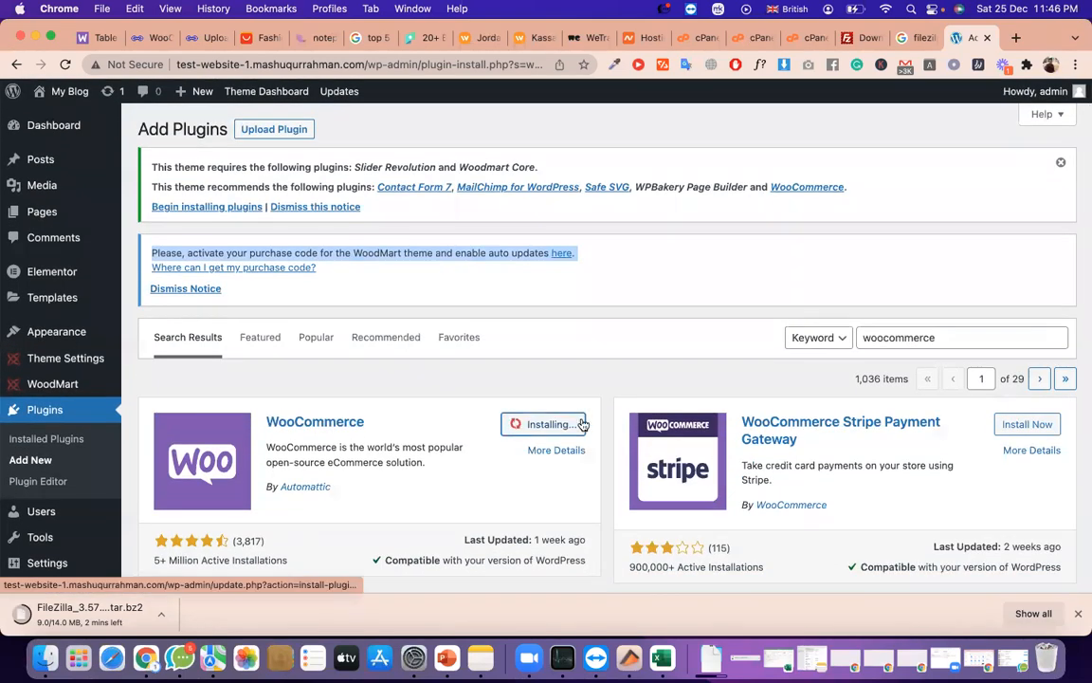
key("ctrl+Up")
left_click(568, 387)
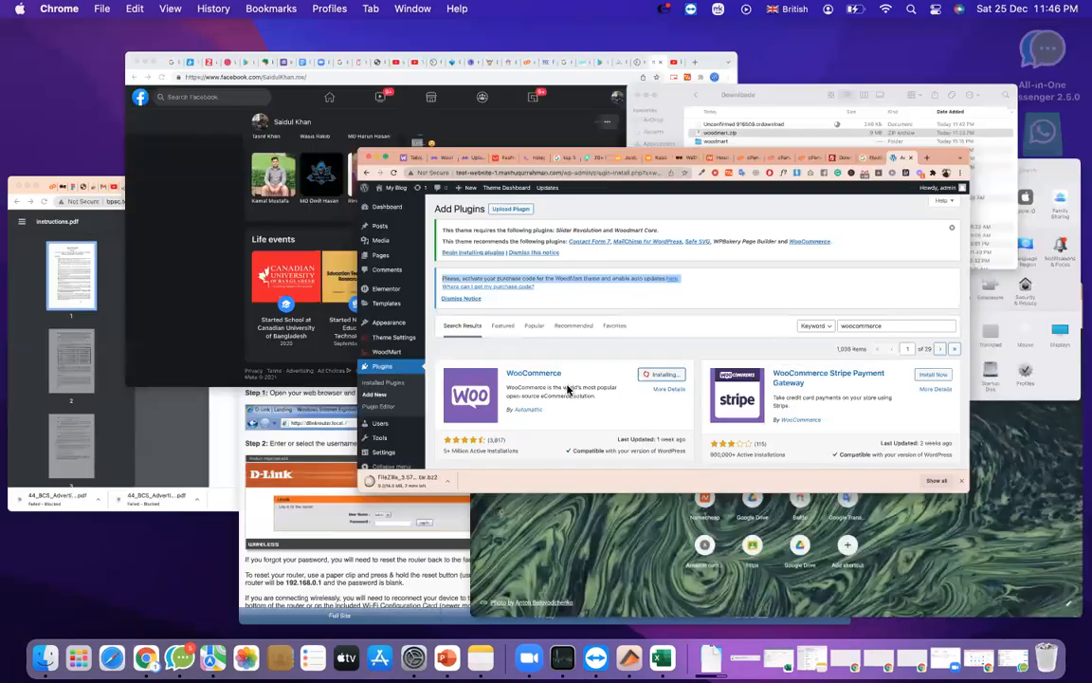
scroll(588, 315, "down", 1)
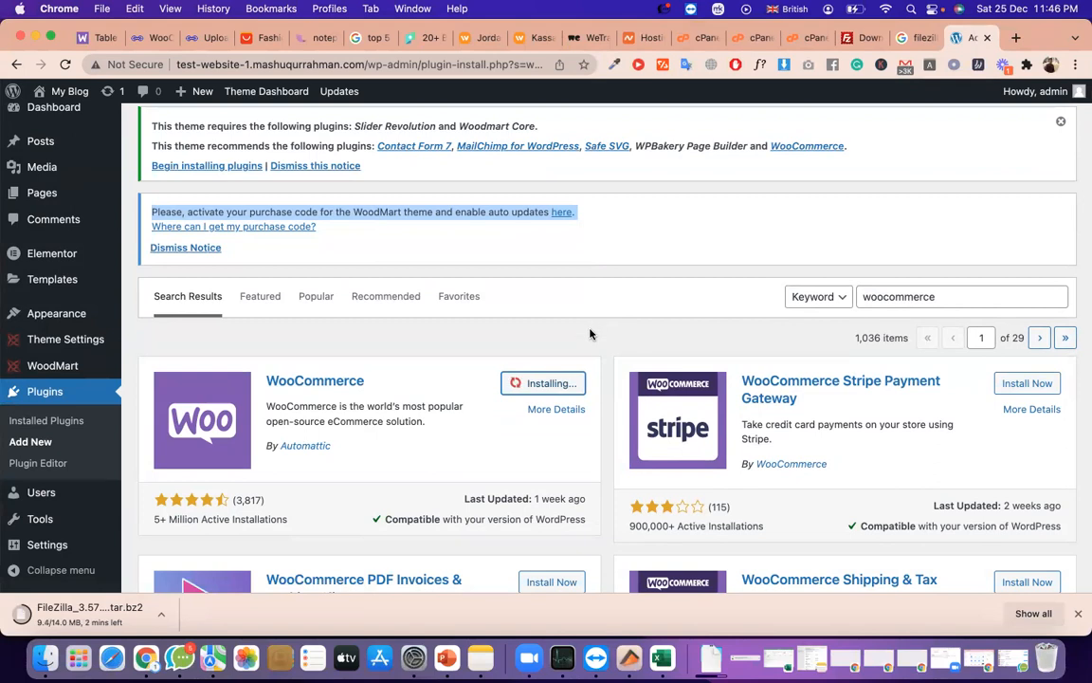
scroll(248, 304, "up", 1)
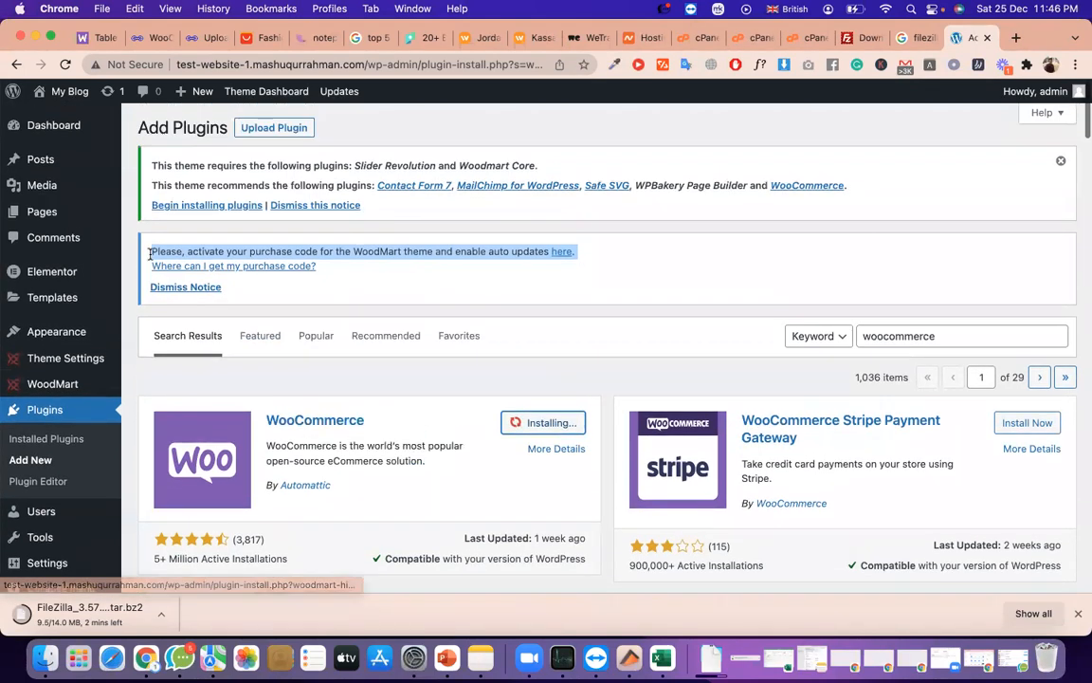
Close the browser tabs with the FileZilla search results and the FileZilla download page
left_click(906, 38)
left_click(934, 38)
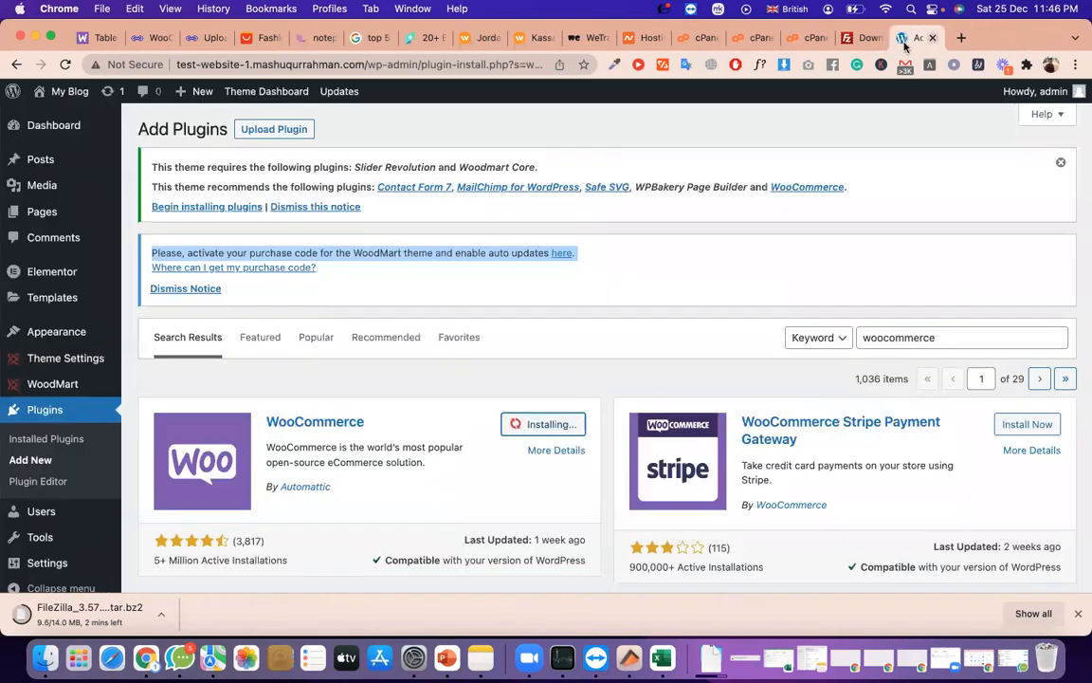
left_click(877, 43)
left_click(878, 38)
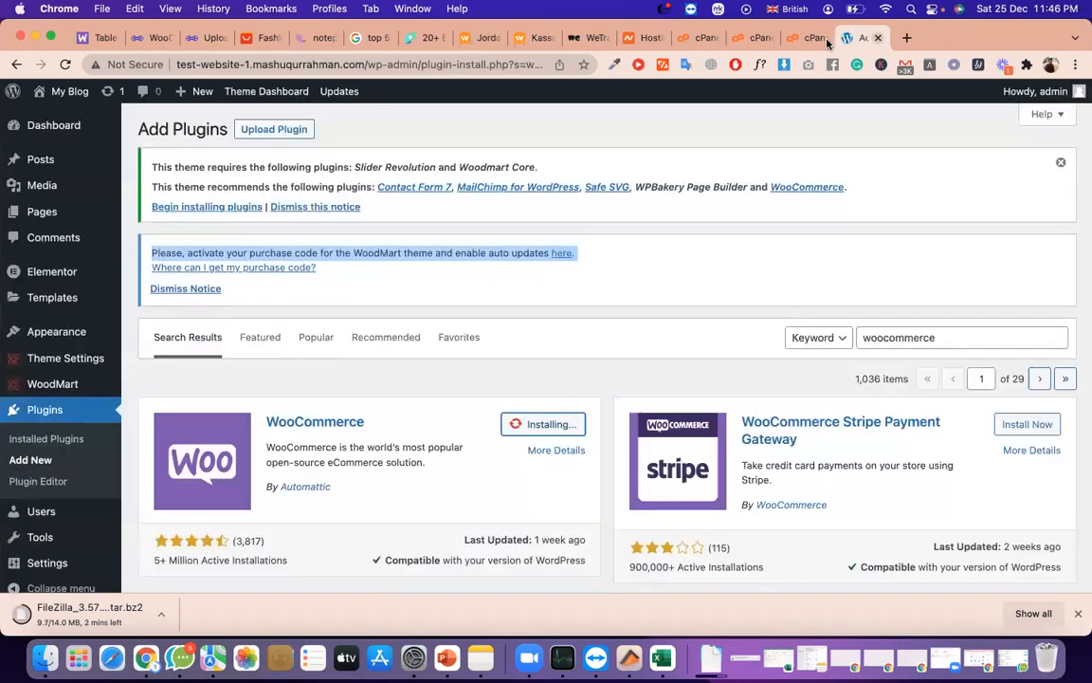
triple_click(517, 167)
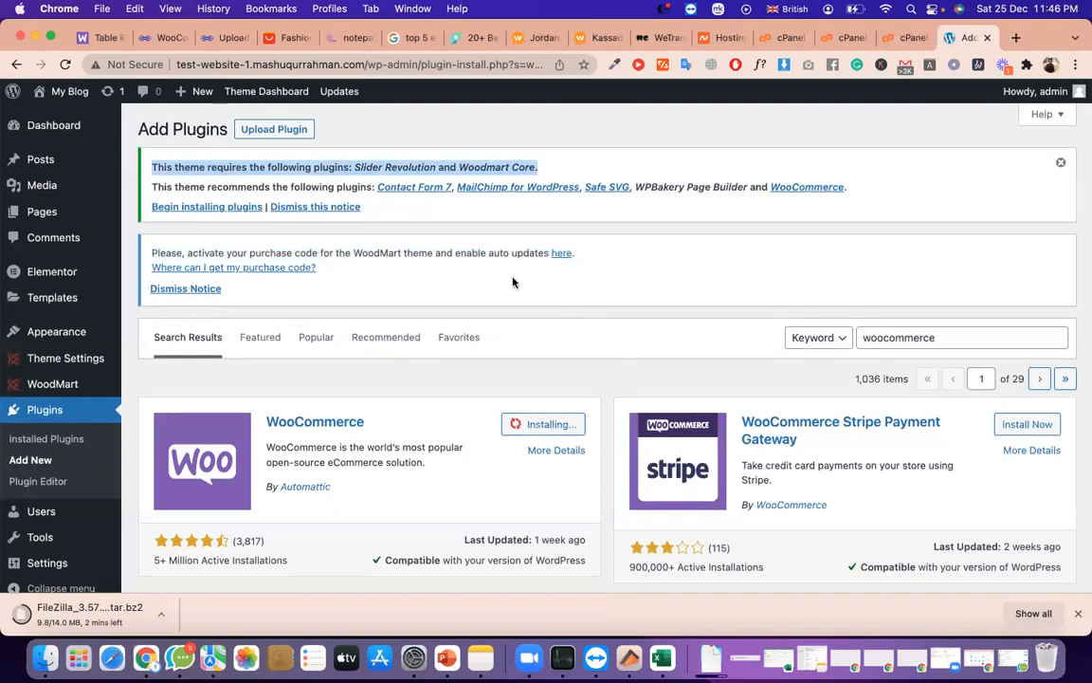
triple_click(483, 254)
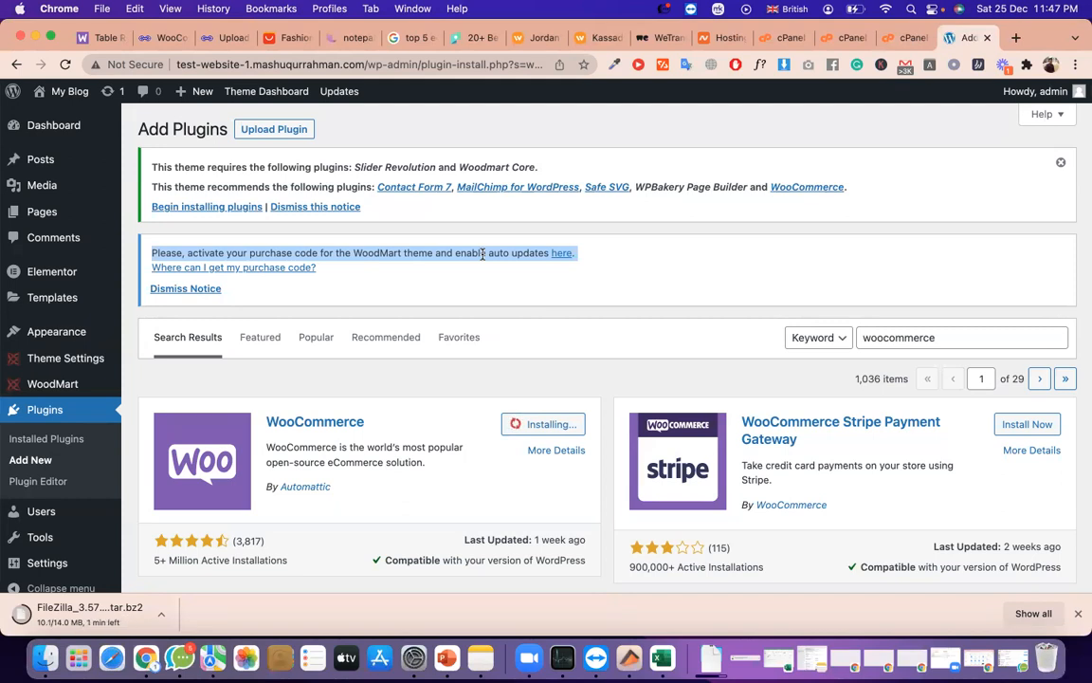
triple_click(372, 468)
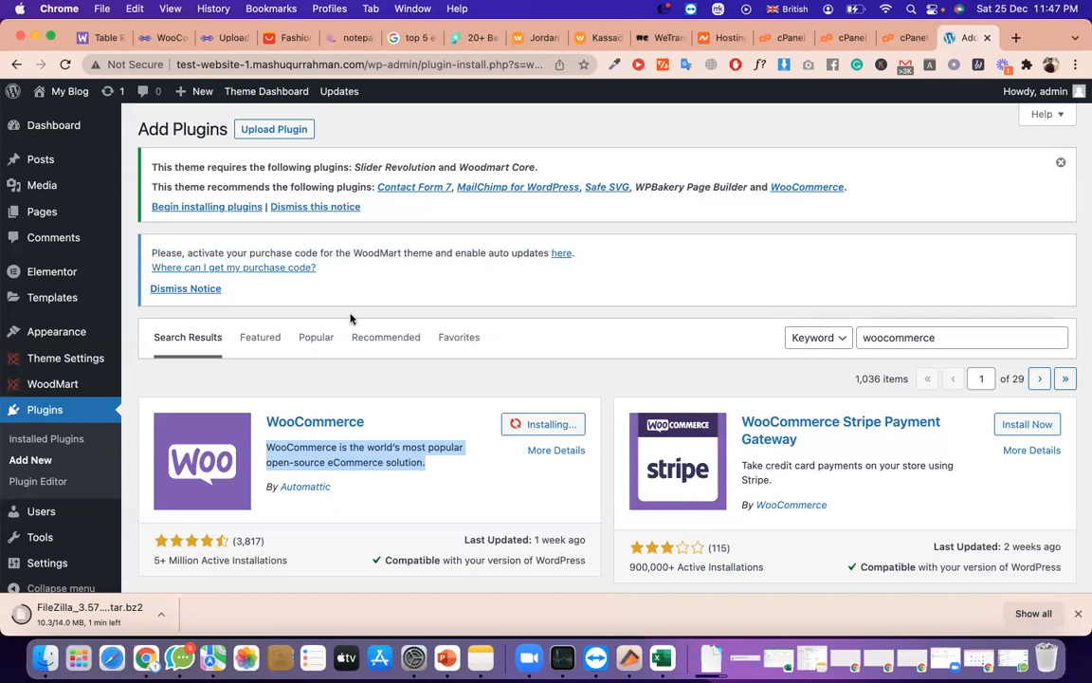
triple_click(385, 249)
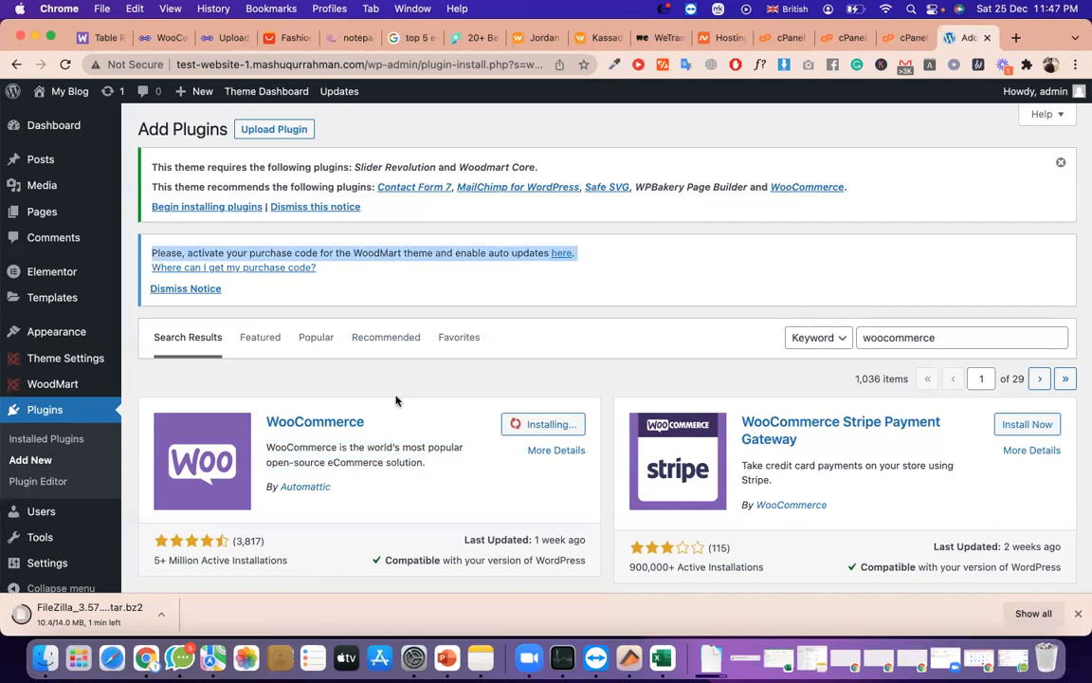
triple_click(385, 423)
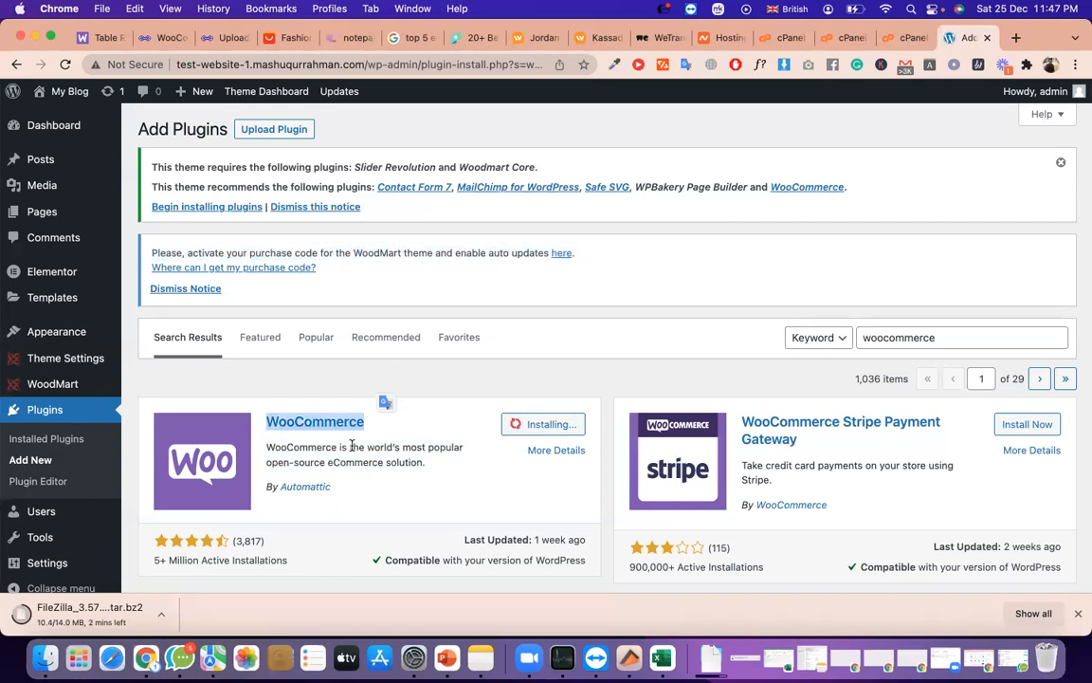
triple_click(347, 447)
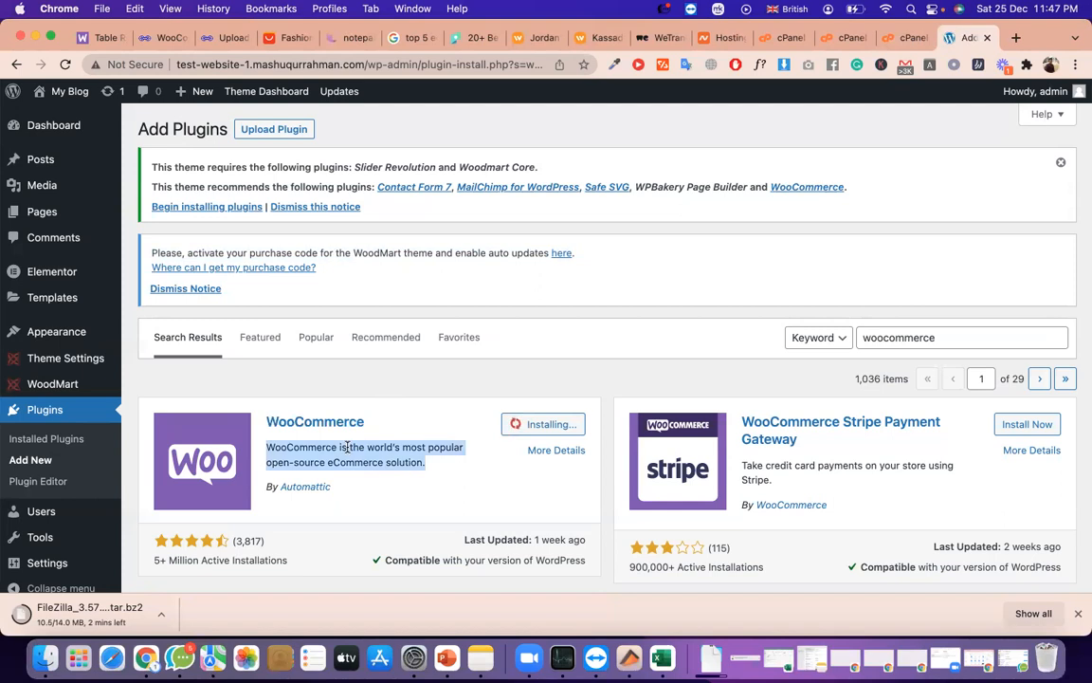
triple_click(350, 474)
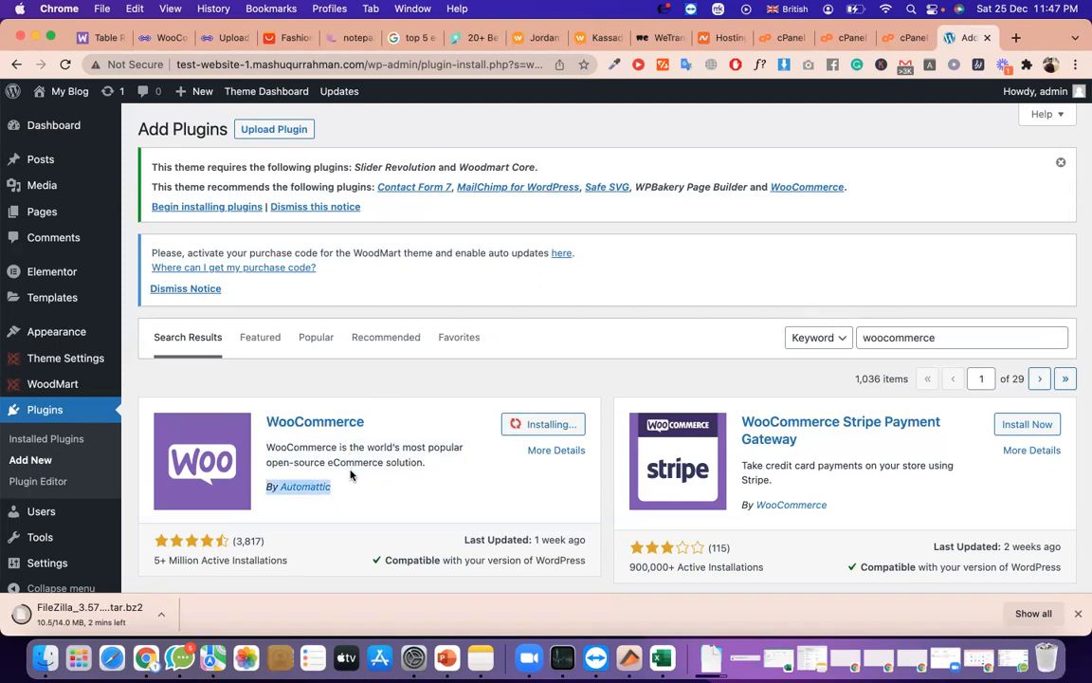
triple_click(350, 461)
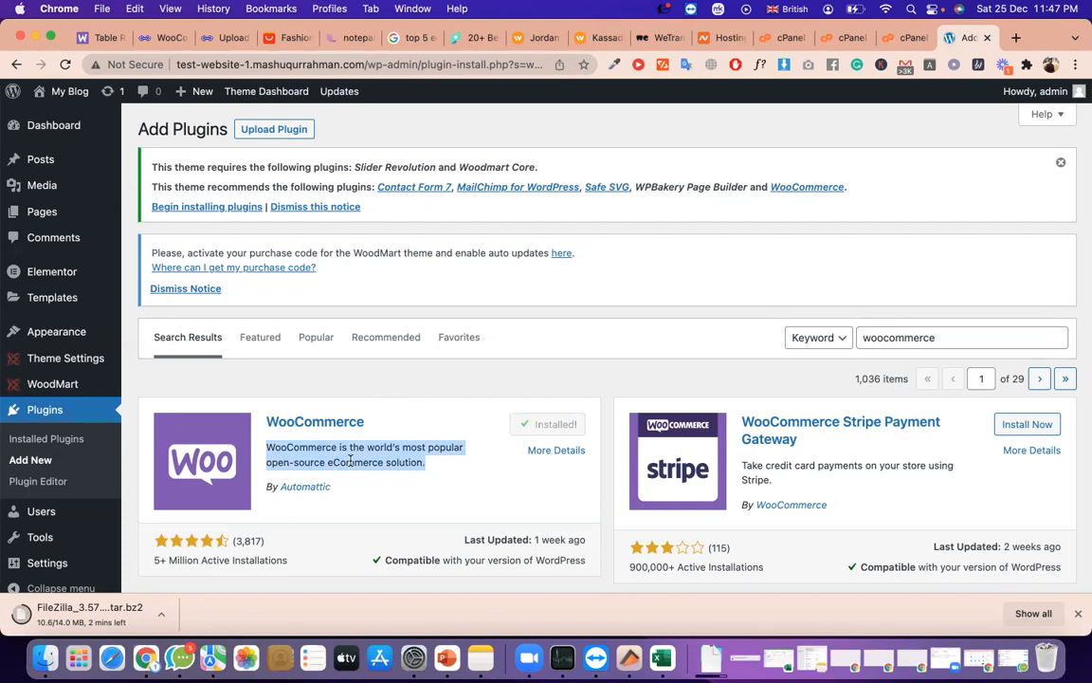
Activate the newly installed WooCommerce plugin and open a new browser tab
left_click(558, 428)
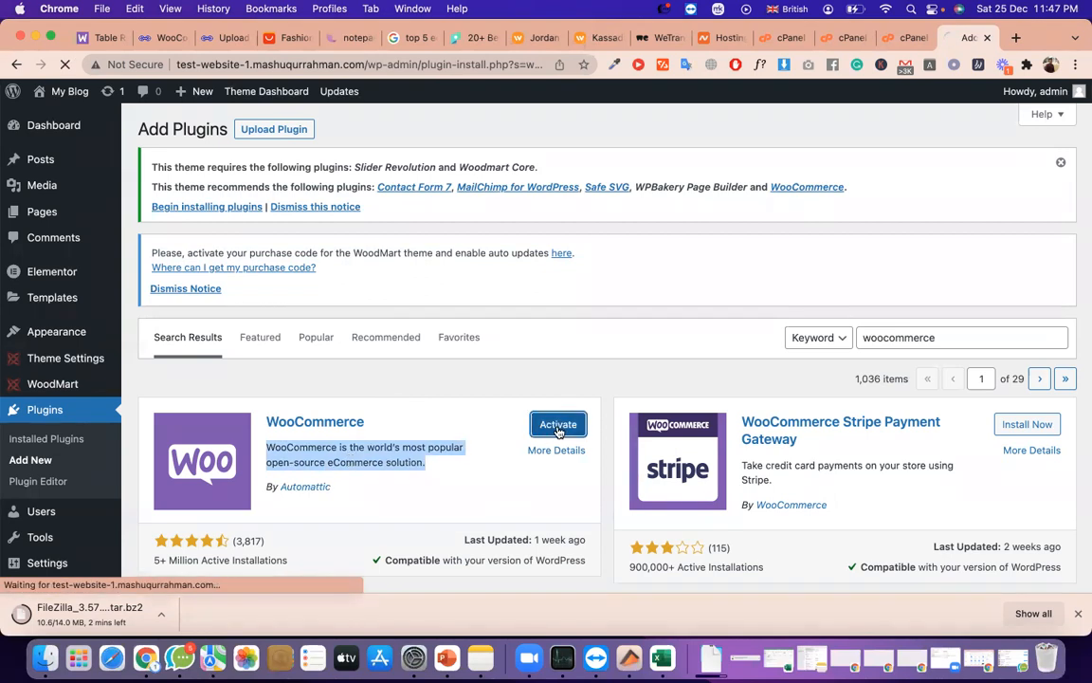
left_click(425, 446)
triple_click(424, 446)
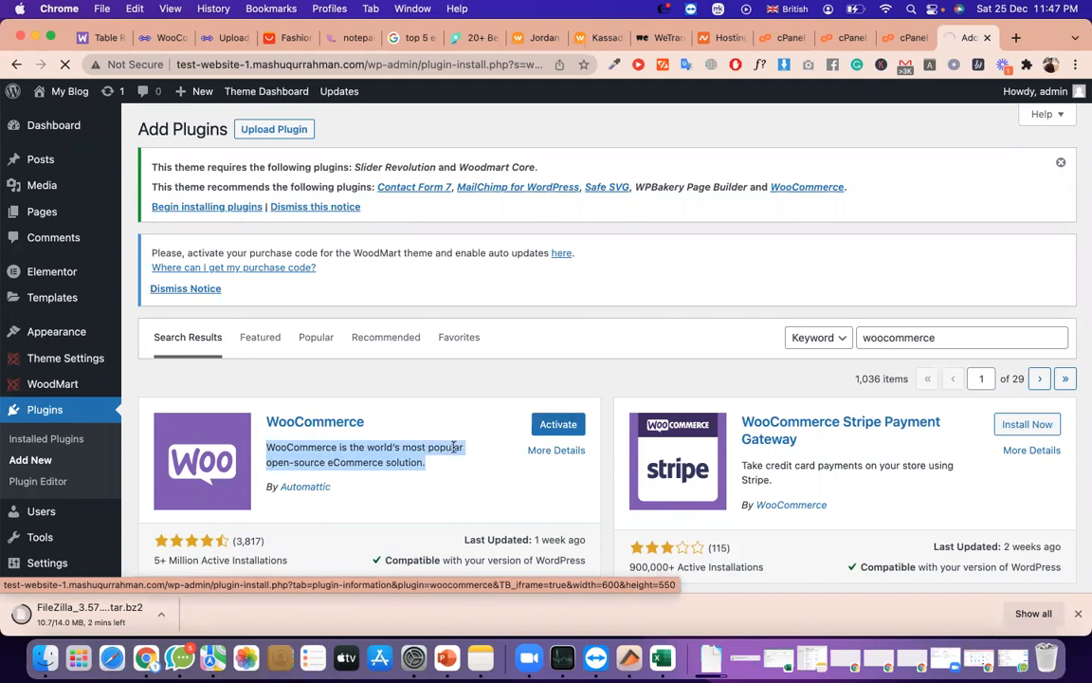
double_click(454, 446)
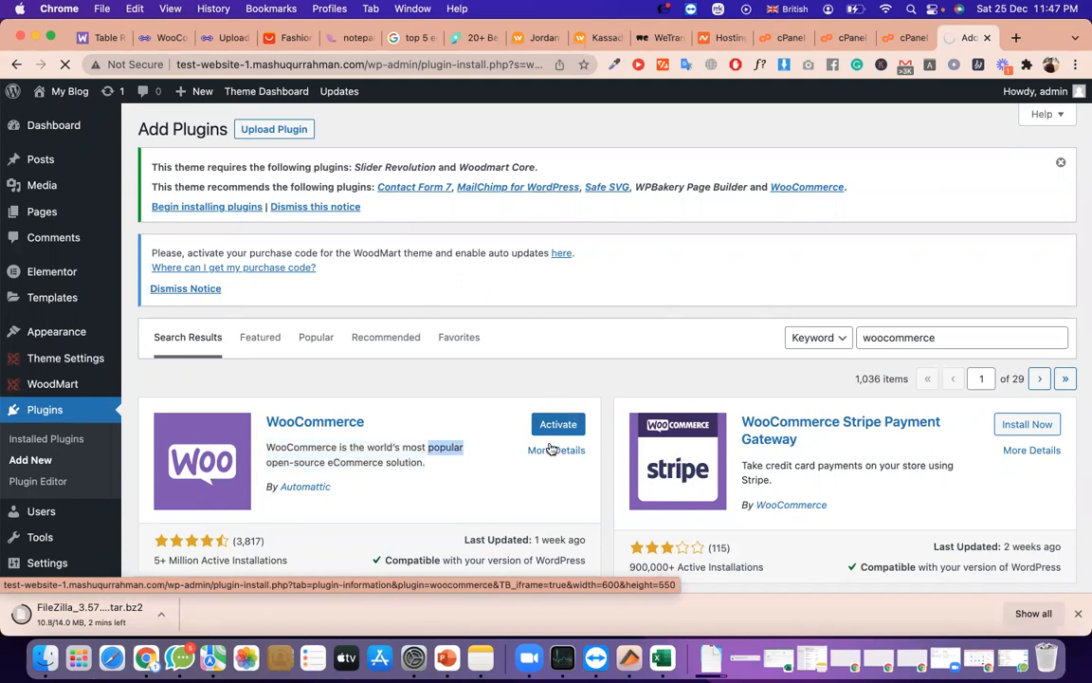
triple_click(412, 250)
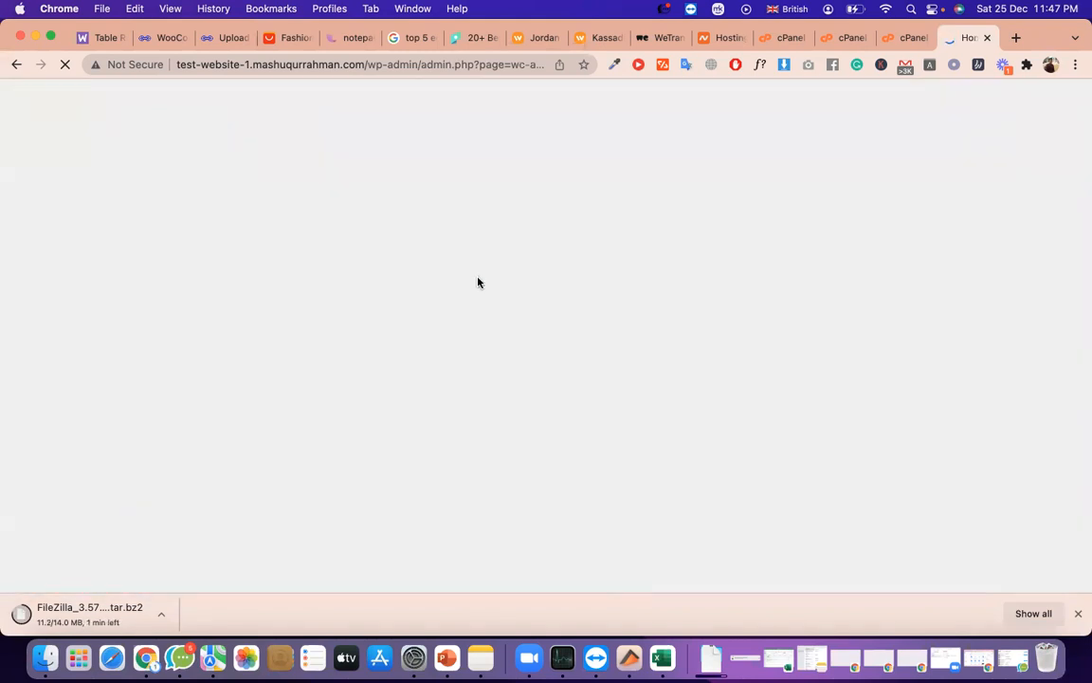
left_click(1015, 38)
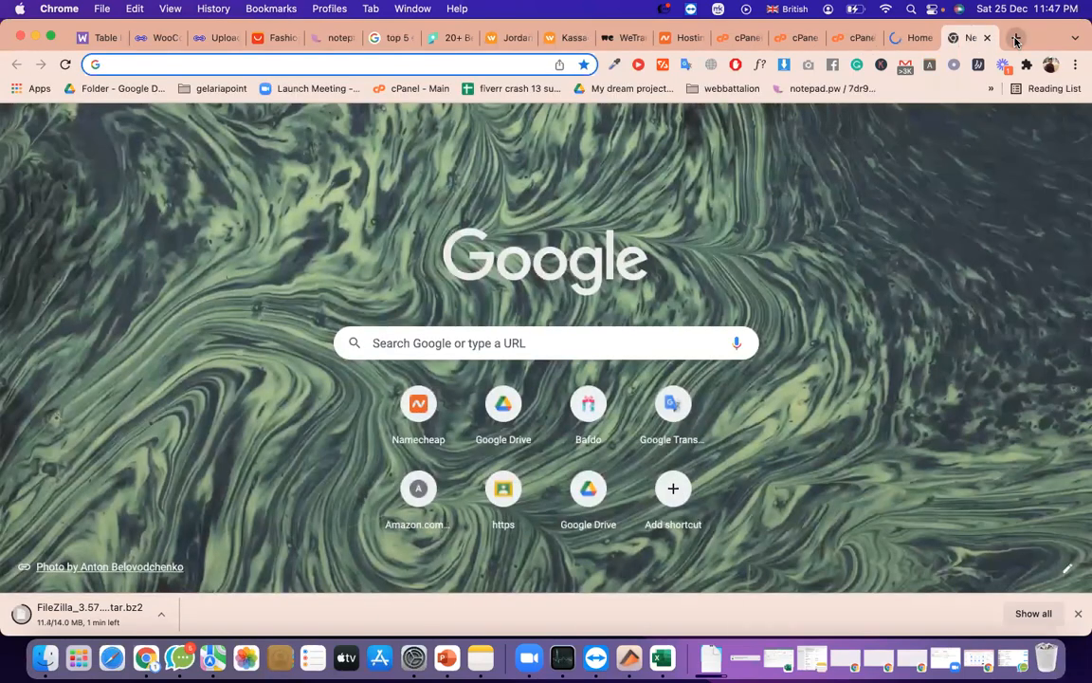
Search Google for "wordcamp" and open the Schedule page of WordCamp Central from the results
type("wordco")
key("BackSpace")
type("amp")
key("Return")
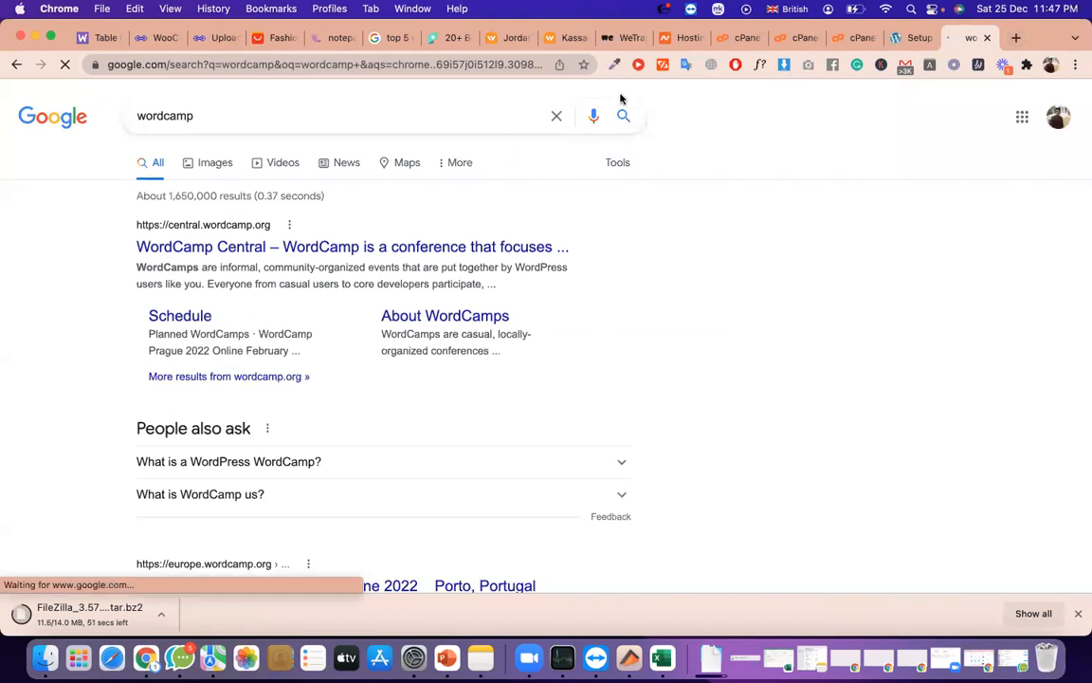
left_click(173, 320)
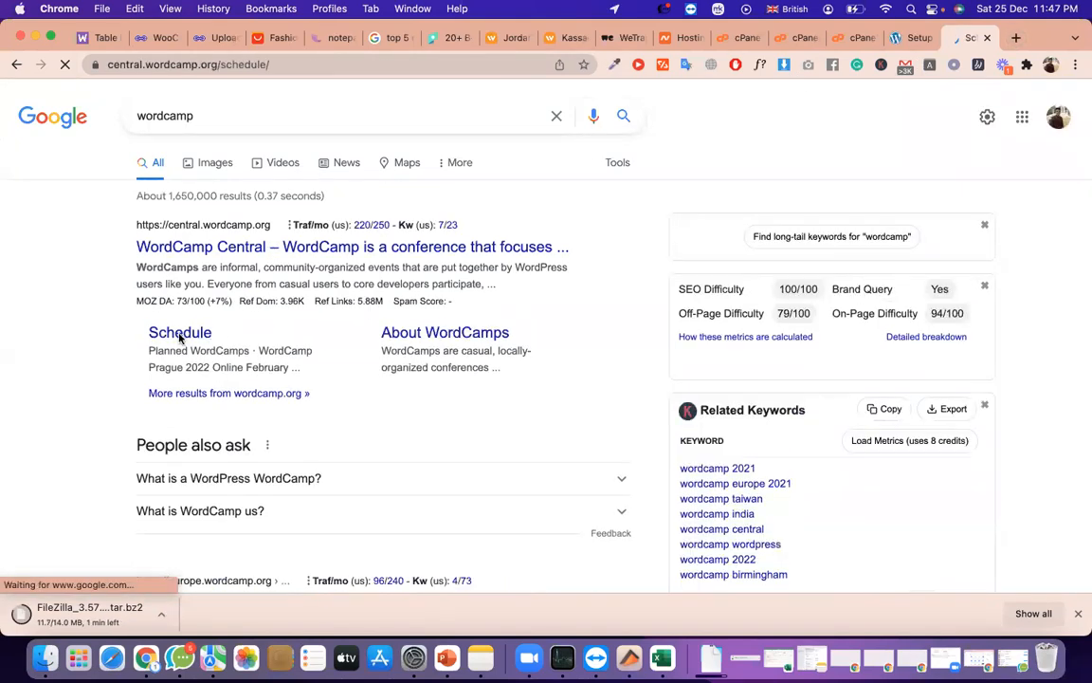
Look through the 2022 WordCamp schedule and the ways to track upcoming events, and open the list of past WordCamps
scroll(568, 348, "down", 5)
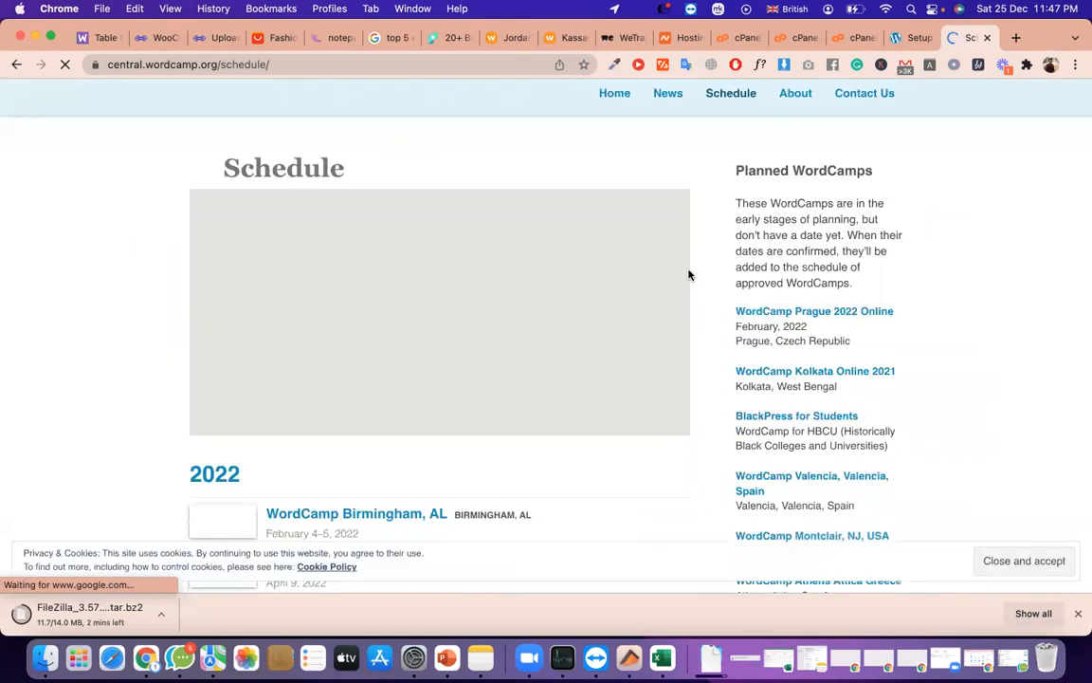
scroll(598, 396, "down", 3)
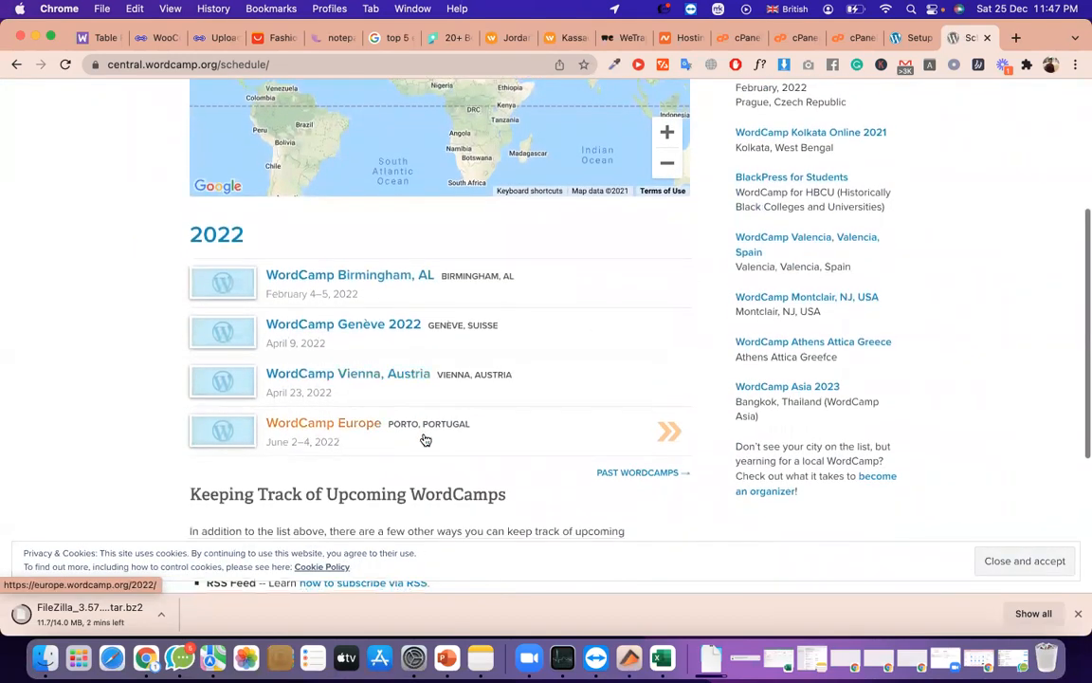
scroll(365, 350, "down", 5)
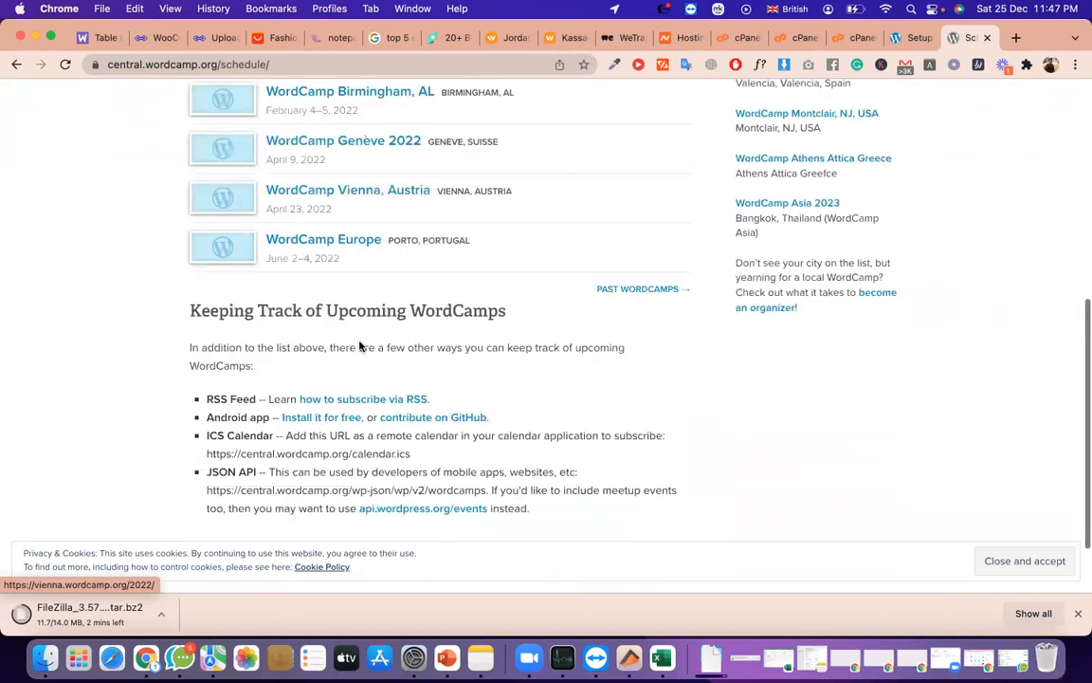
scroll(374, 362, "up", 4)
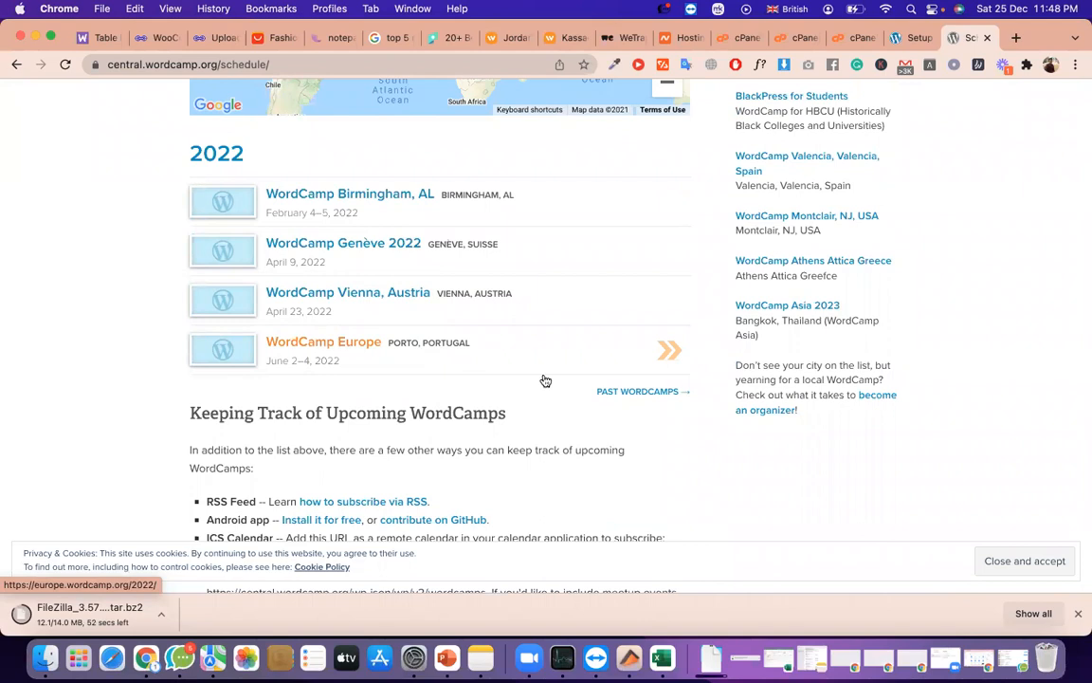
left_click(617, 397)
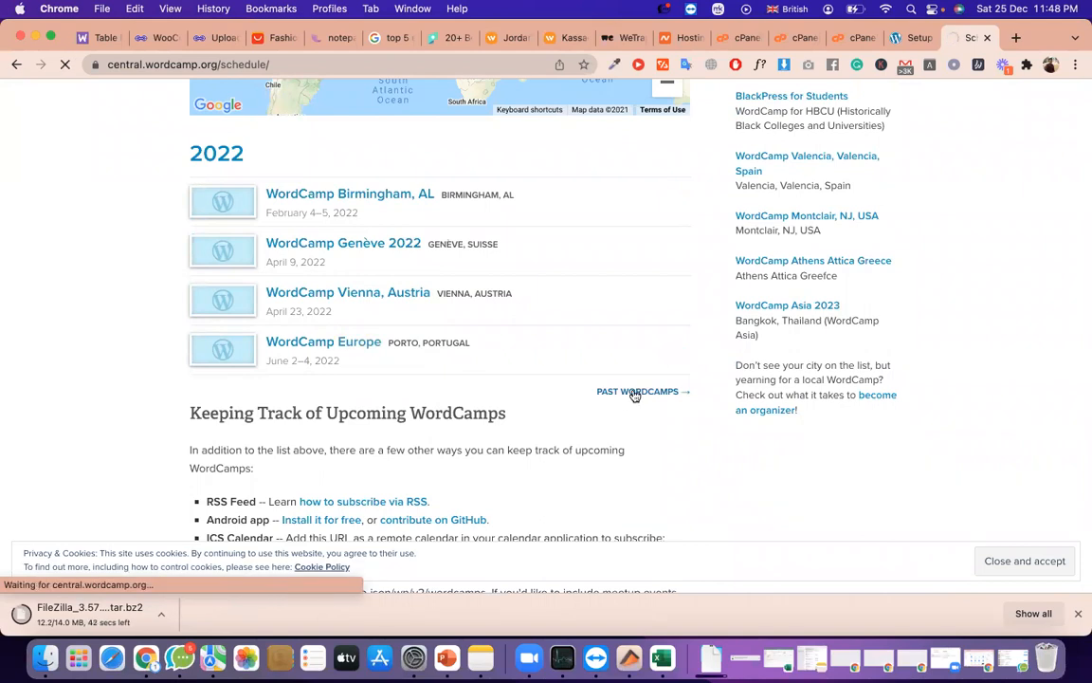
Examine the 2021 and 2020 events in the Past WordCamps list and close the page
scroll(619, 371, "down", 1)
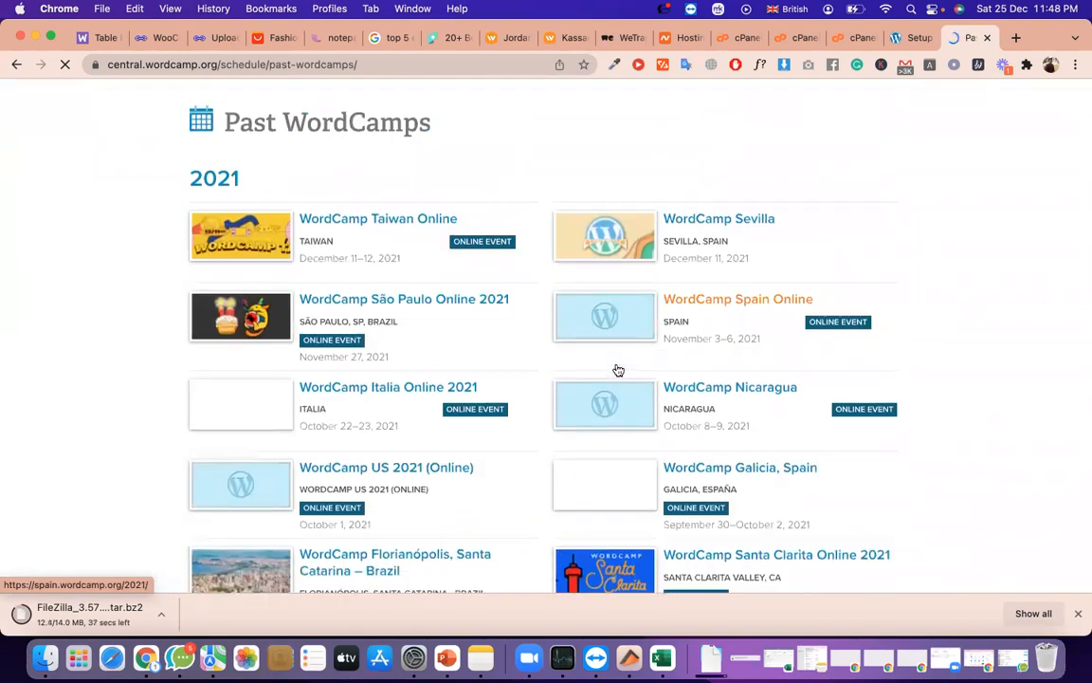
scroll(654, 414, "down", 2)
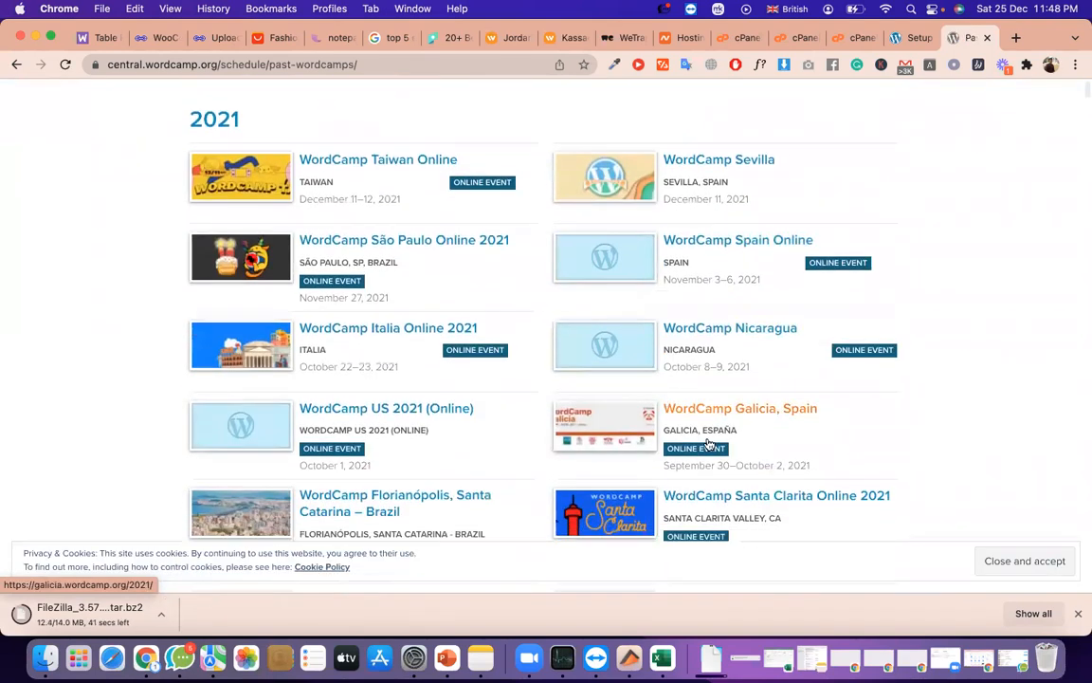
scroll(741, 344, "down", 2)
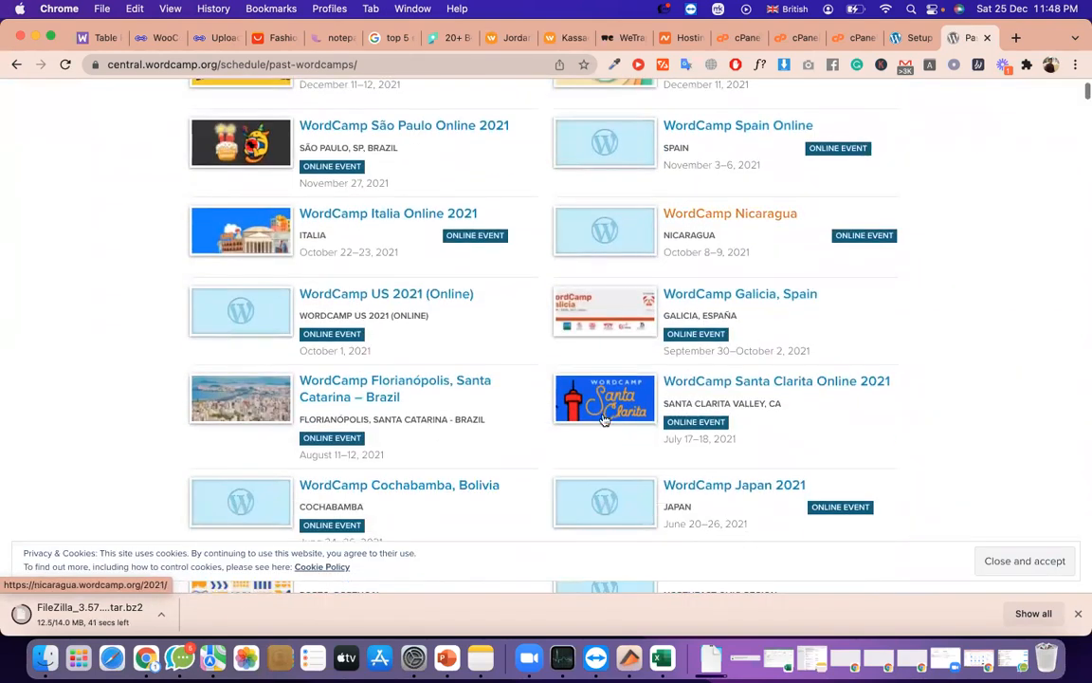
scroll(633, 356, "down", 5)
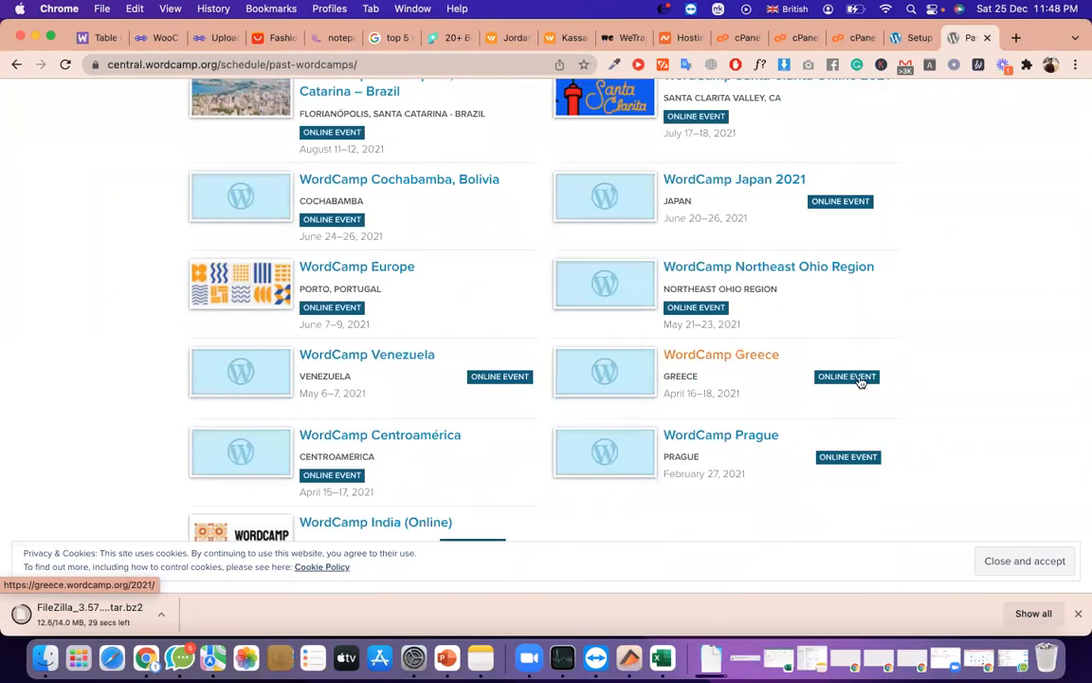
scroll(756, 327, "up", 1)
scroll(773, 455, "up", 4)
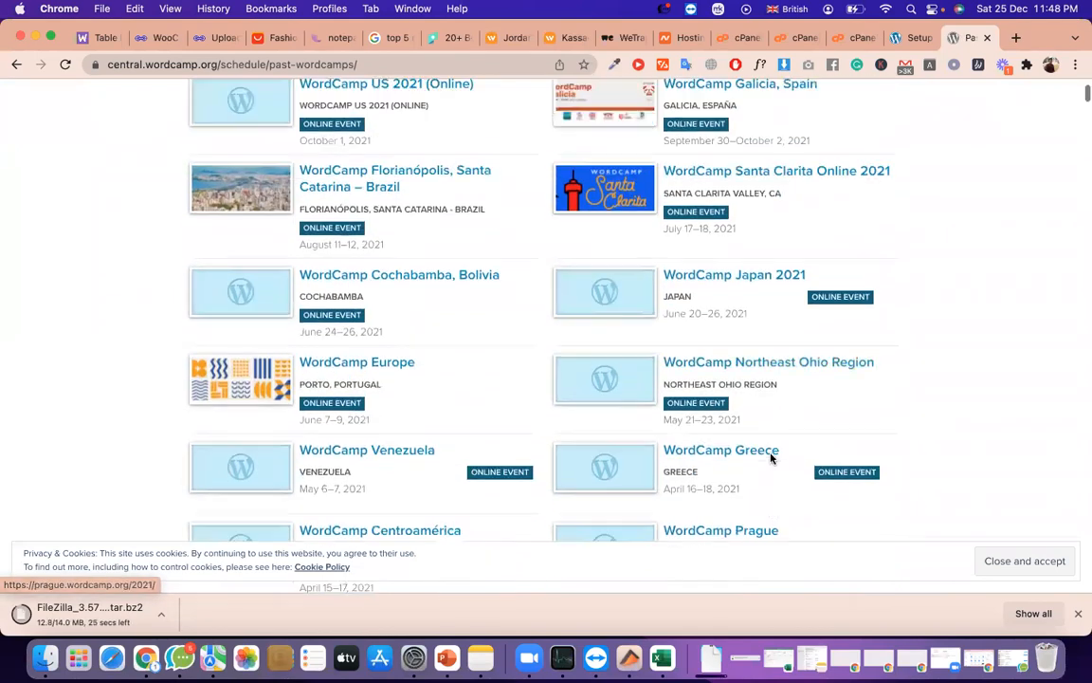
scroll(601, 421, "up", 2)
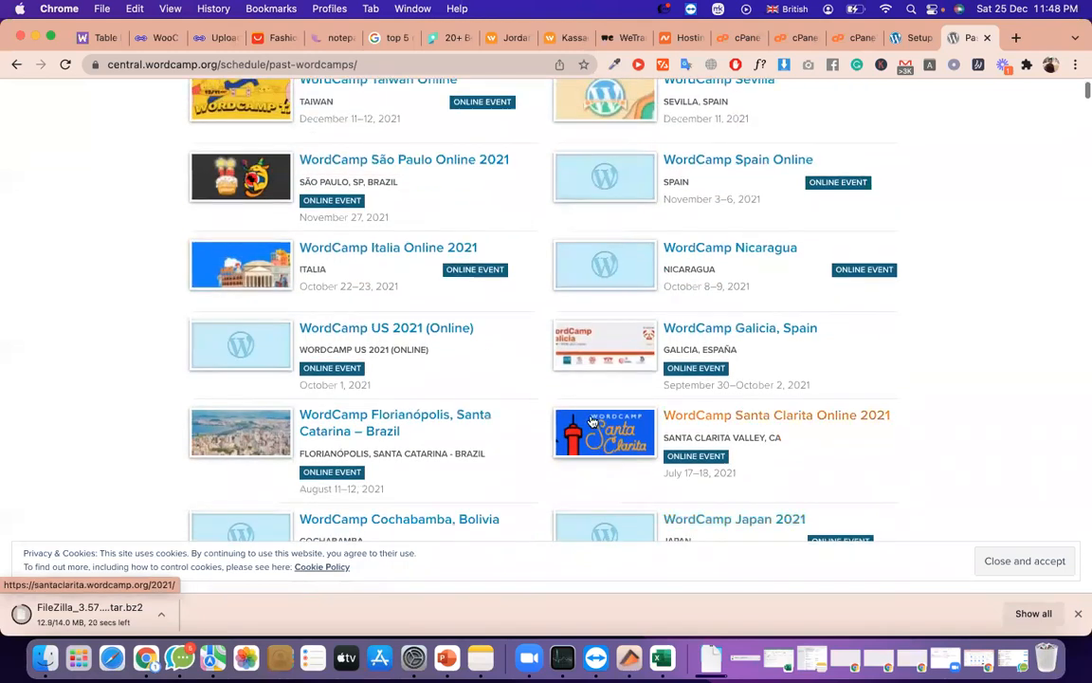
scroll(303, 142, "up", 4)
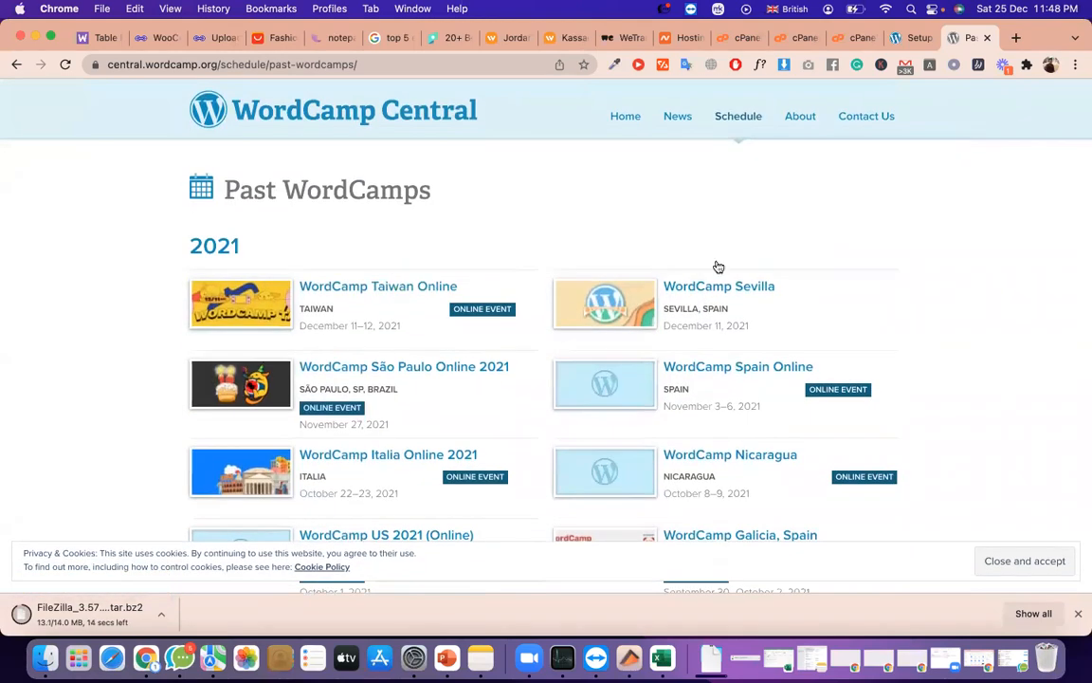
scroll(745, 224, "down", 3)
scroll(786, 237, "down", 14)
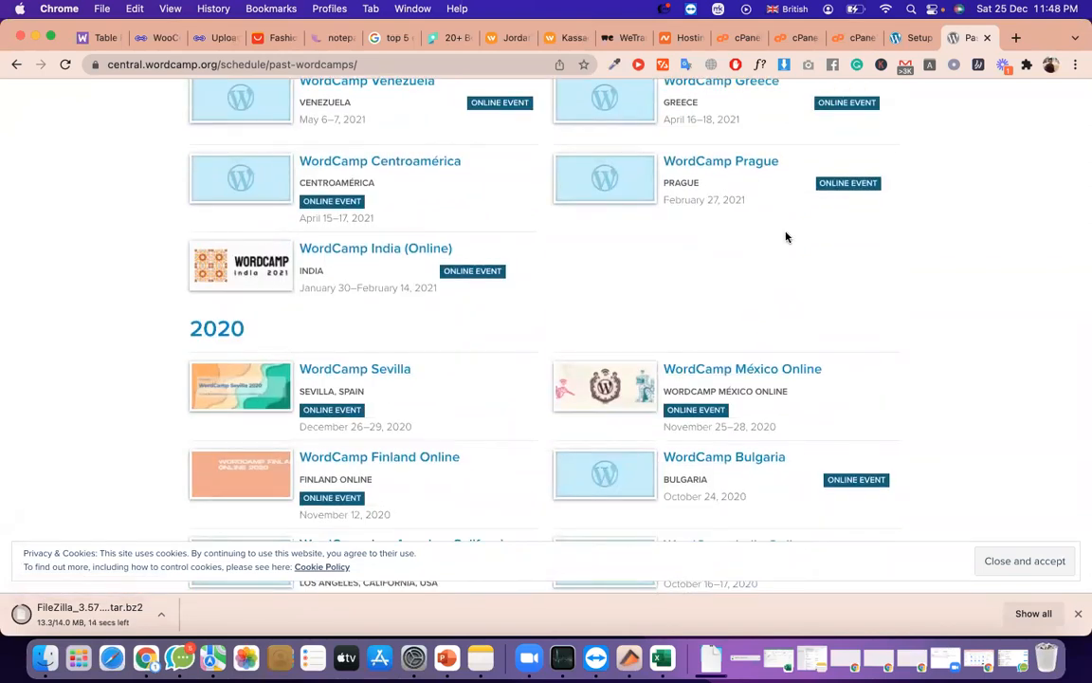
scroll(786, 237, "down", 5)
scroll(641, 316, "down", 9)
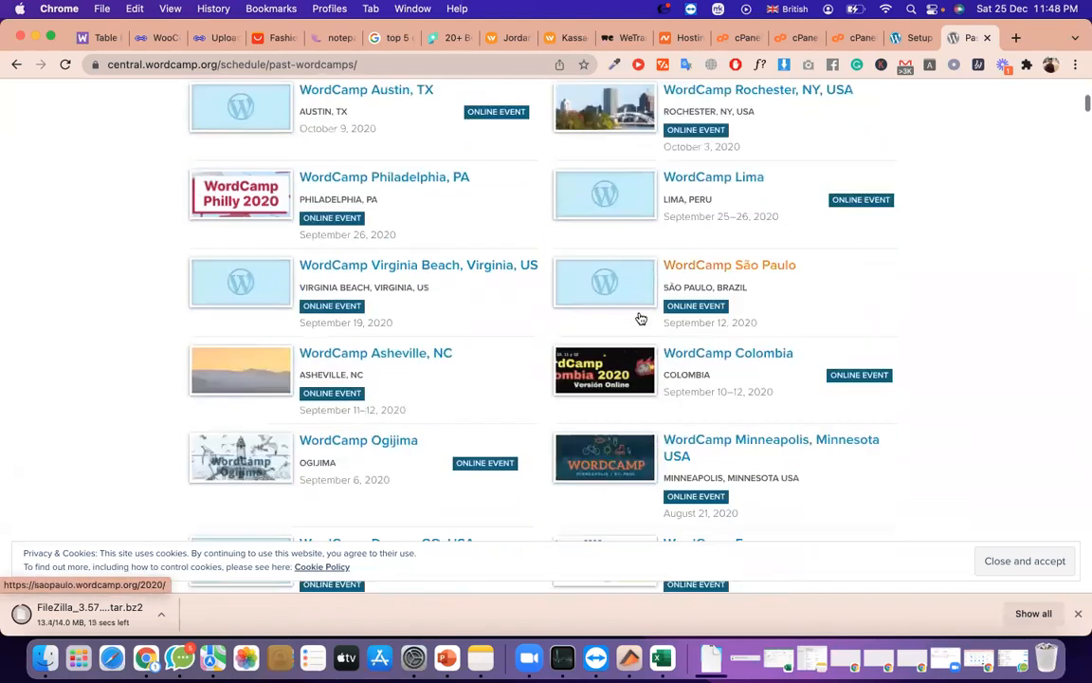
scroll(641, 317, "down", 3)
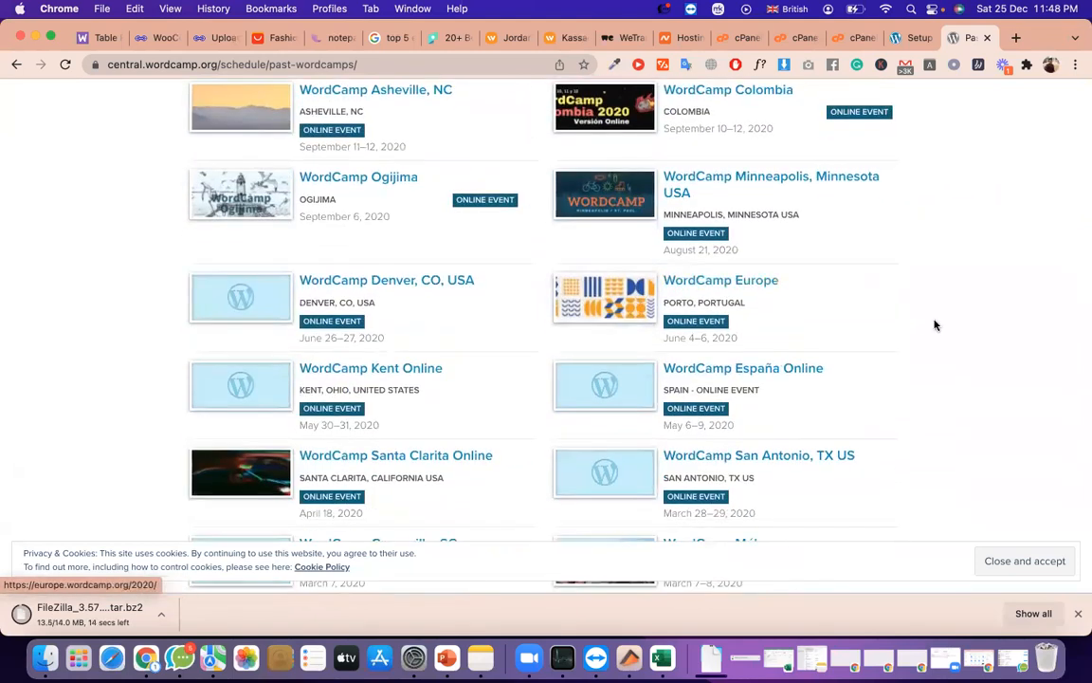
scroll(934, 324, "up", 10)
scroll(934, 324, "up", 5)
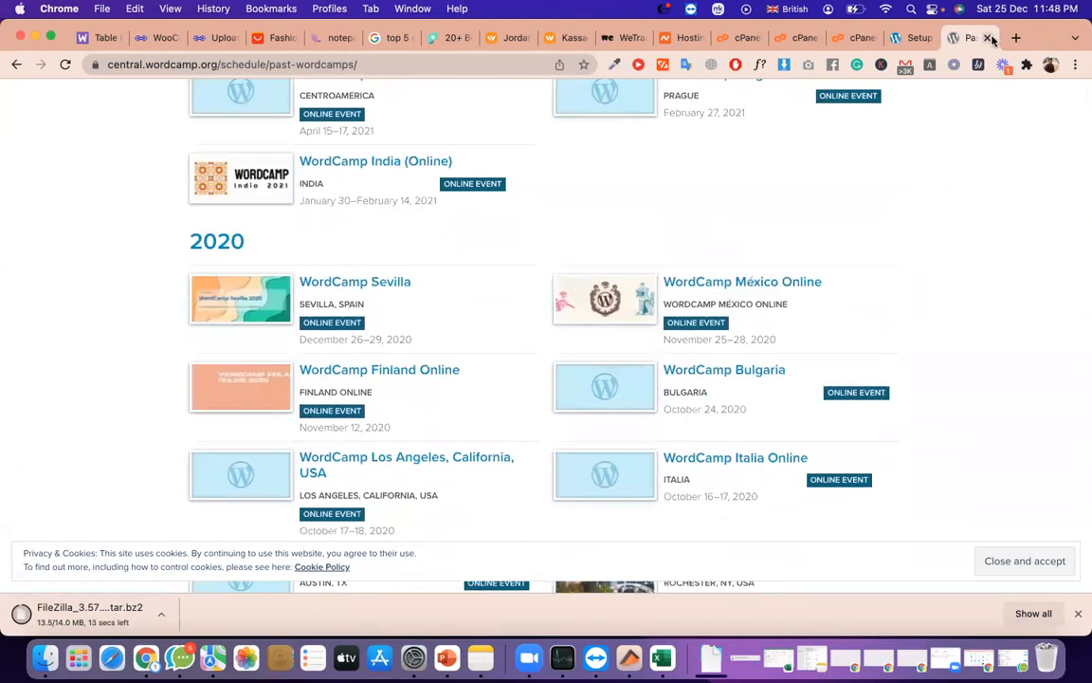
left_click(988, 38)
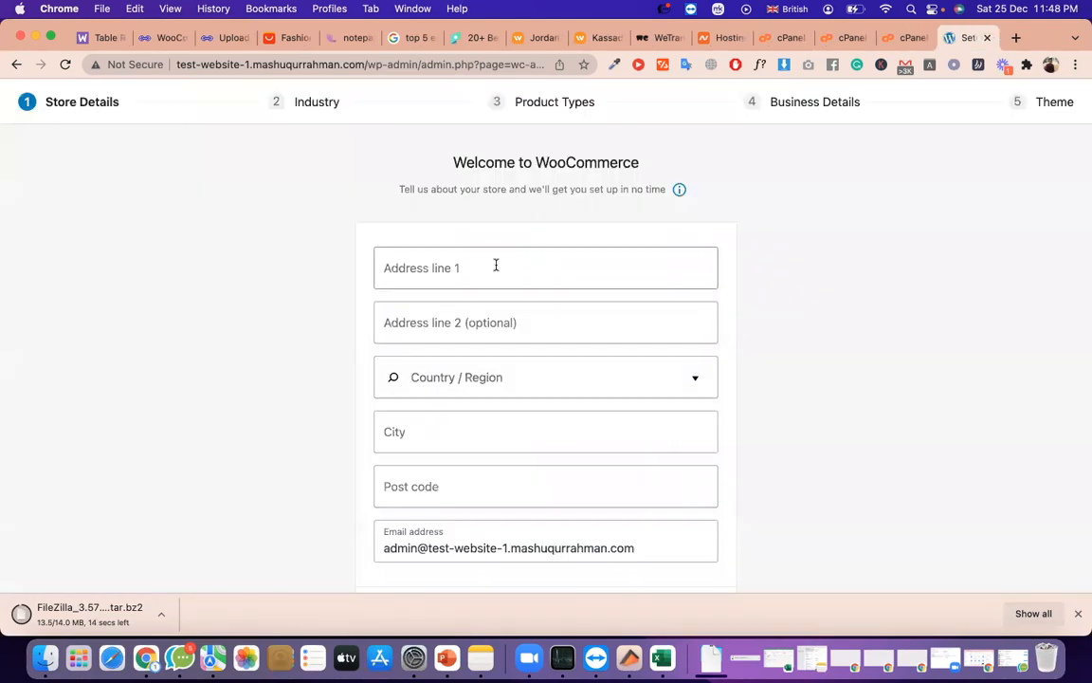
Skip the WooCommerce store details setup and decline sharing usage data
scroll(495, 268, "down", 5)
left_click(568, 552)
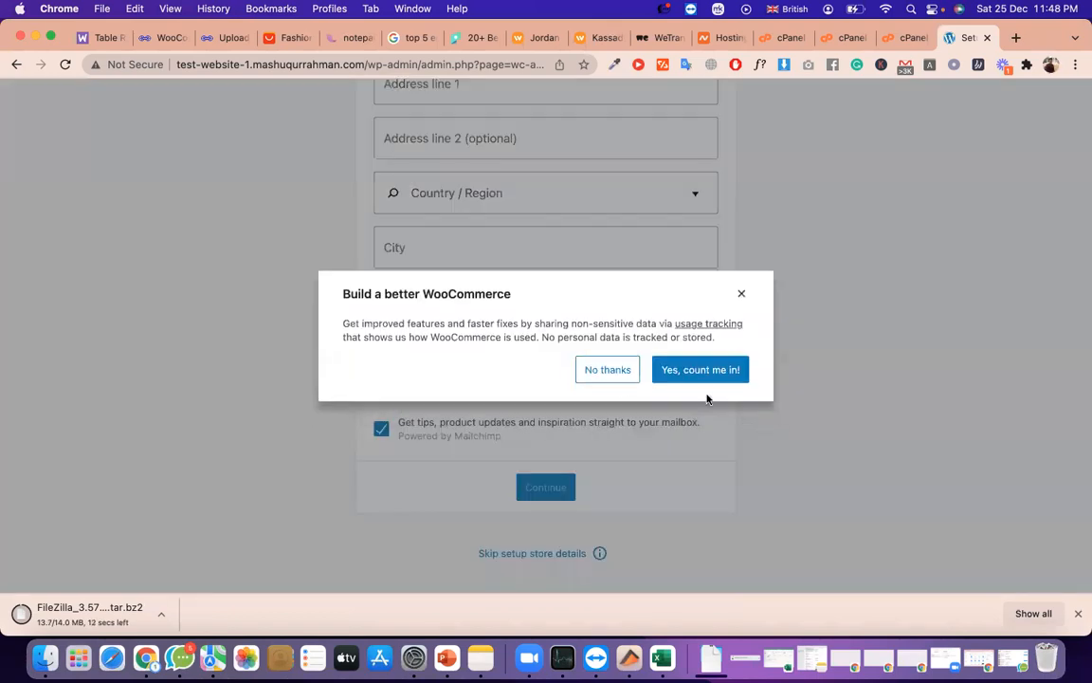
left_click(611, 378)
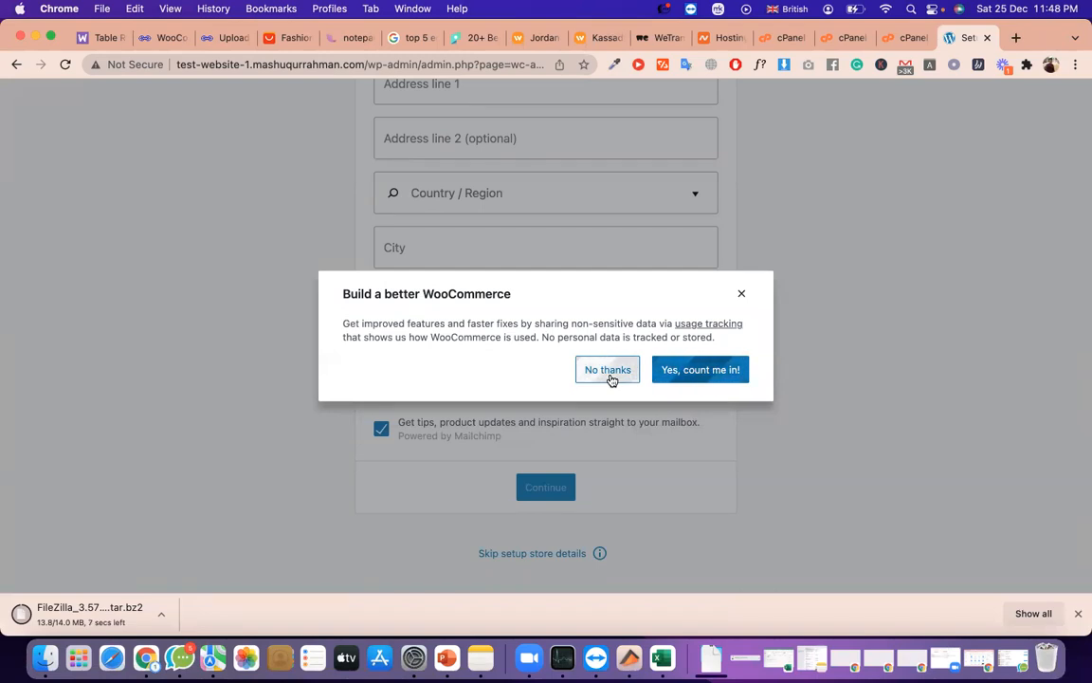
scroll(611, 379, "up", 3)
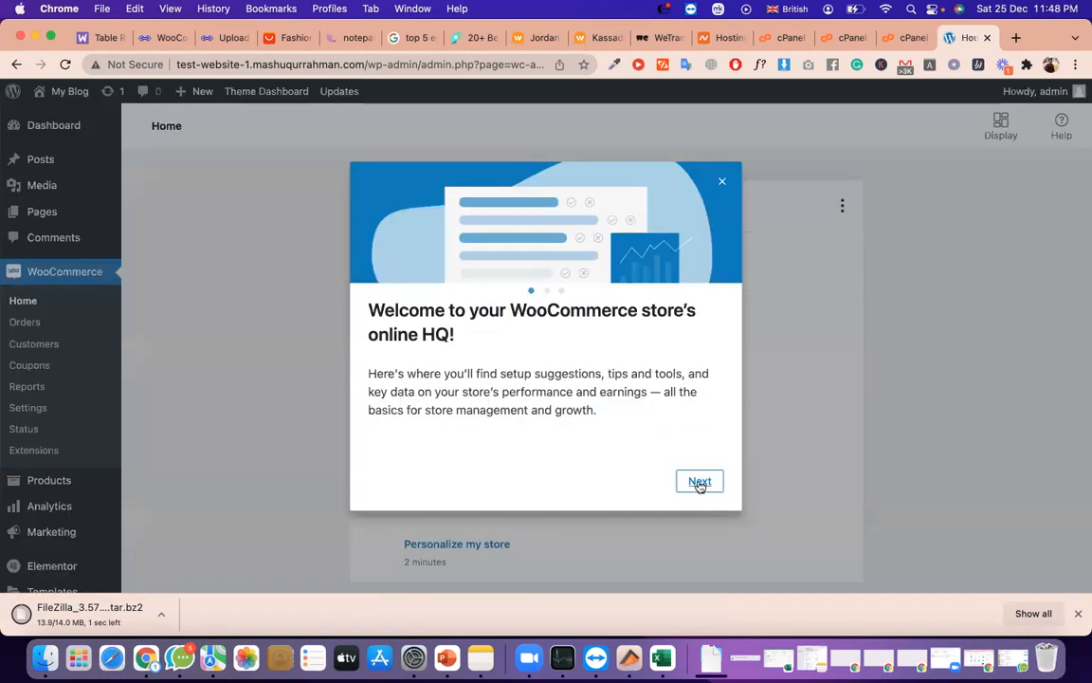
Go through the WooCommerce welcome introduction to its end and dismiss it
left_click(699, 481)
left_click(698, 480)
left_click(698, 482)
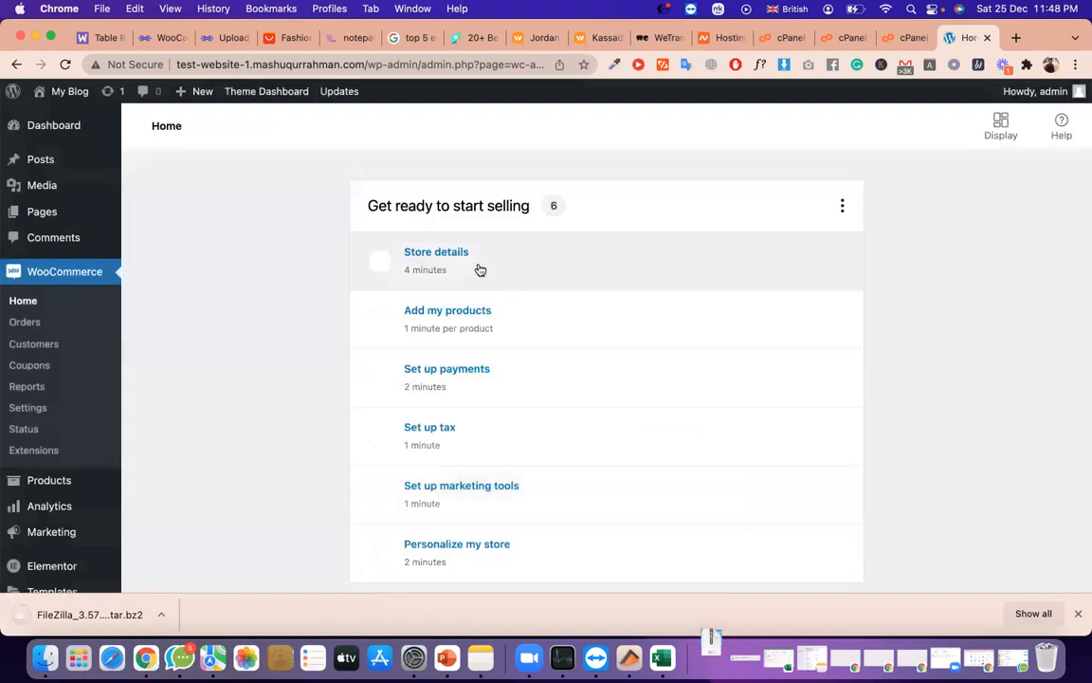
Open the Shipping section of the WooCommerce settings
scroll(137, 452, "down", 10)
scroll(136, 452, "up", 10)
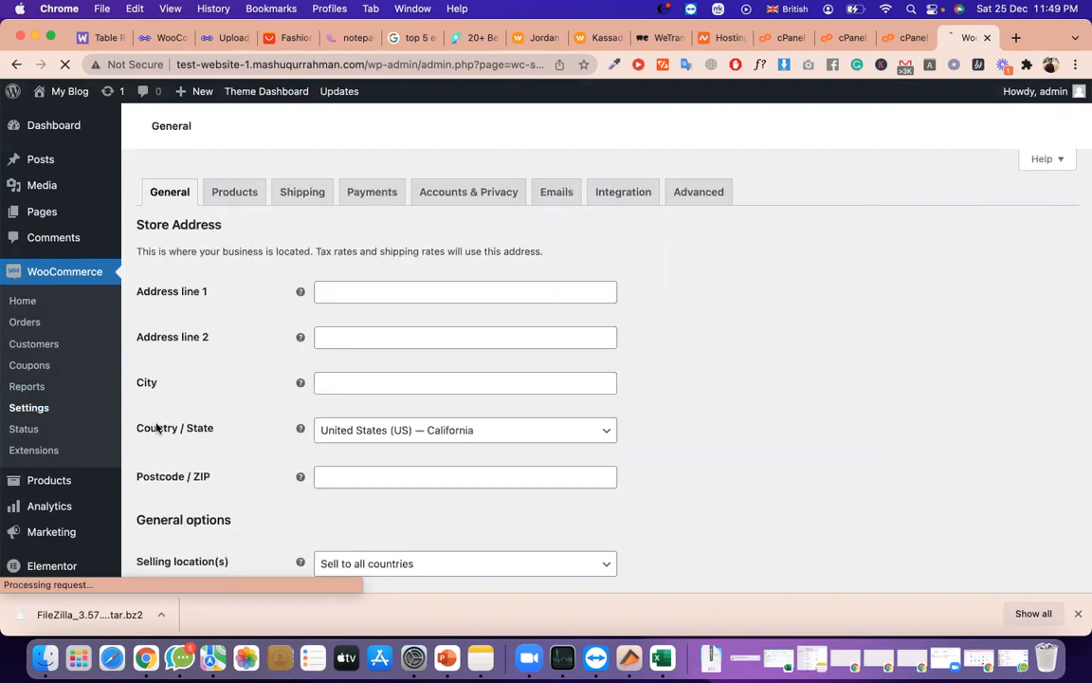
left_click(376, 195)
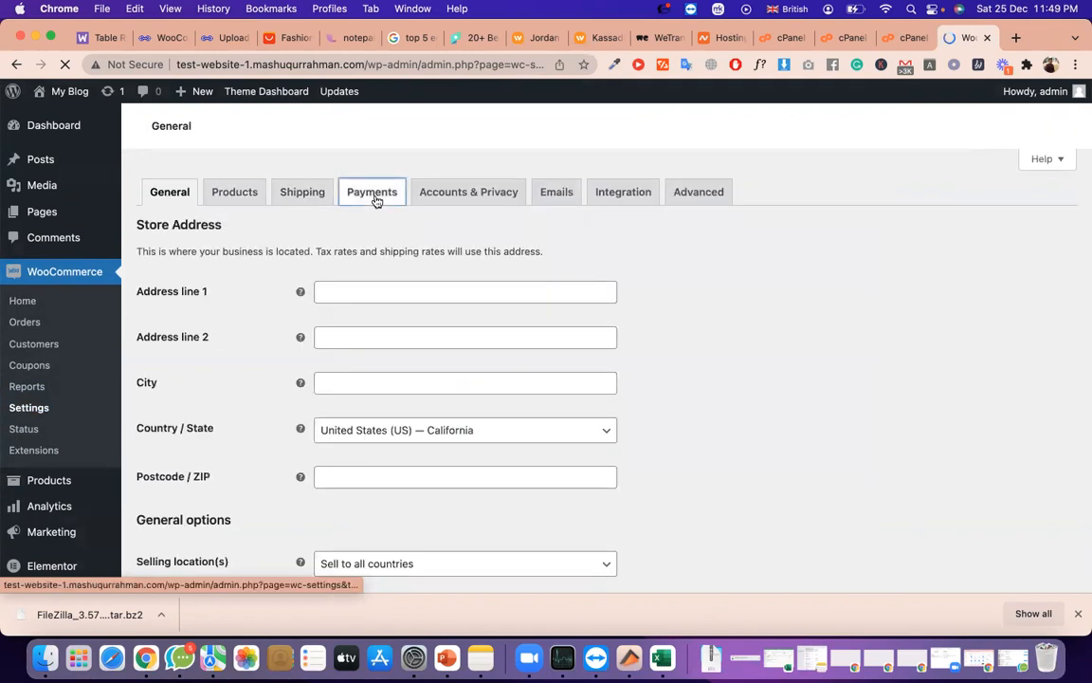
left_click(296, 197)
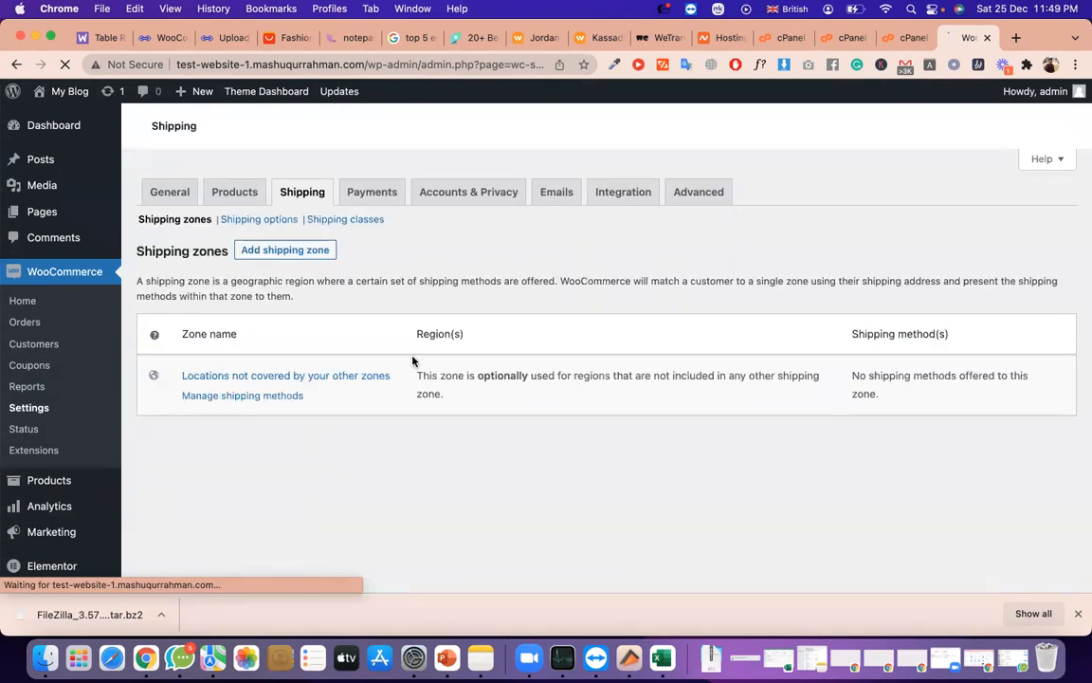
Add a new shipping zone and name it "US zone"
left_click(293, 253)
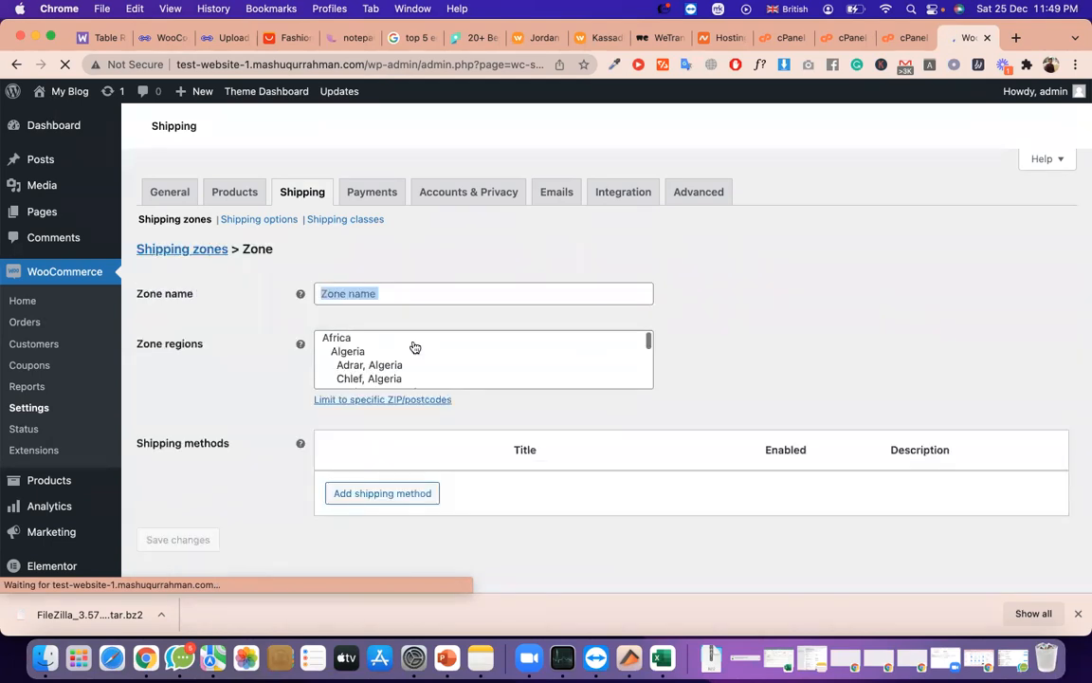
left_click(373, 295)
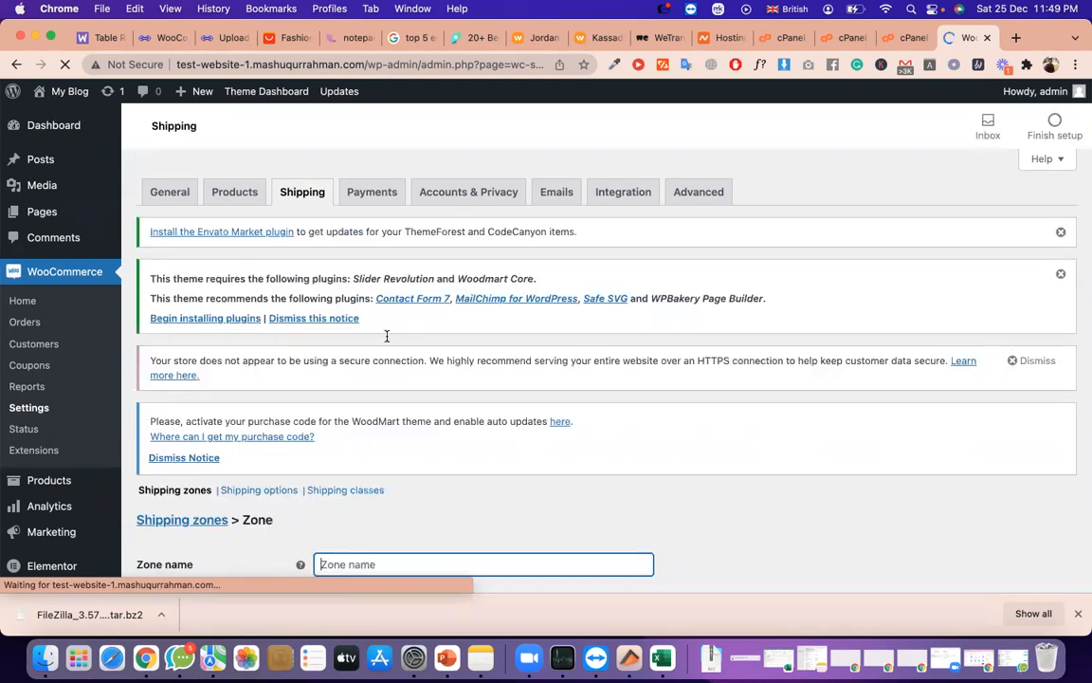
scroll(407, 411, "down", 2)
type("US")
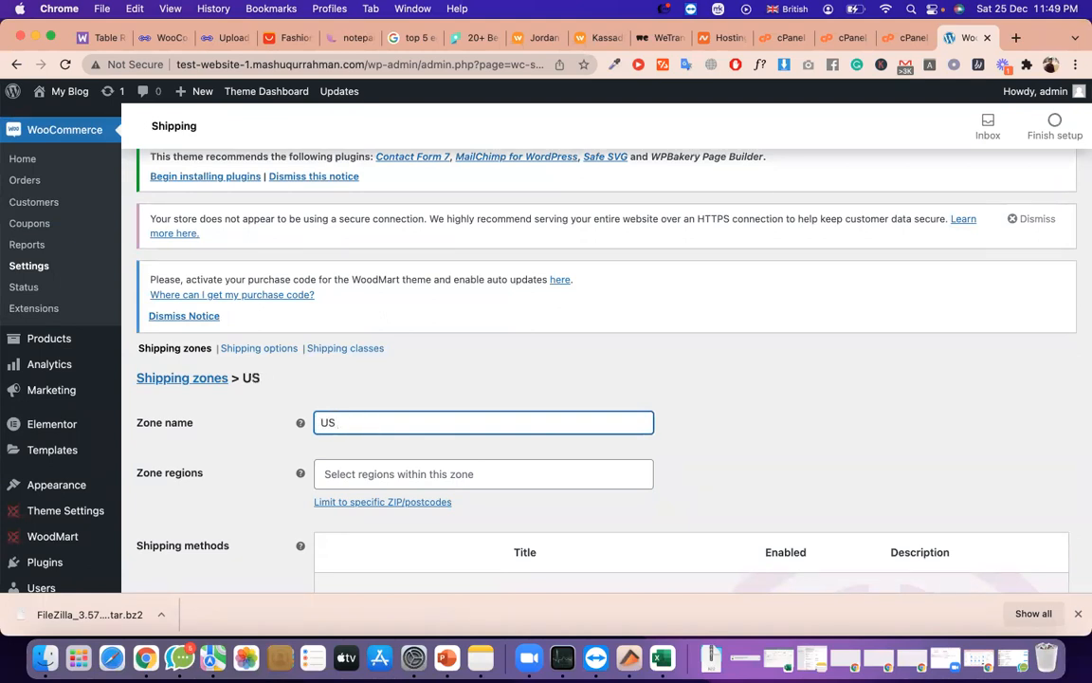
type(" zone")
left_click(396, 479)
type("us")
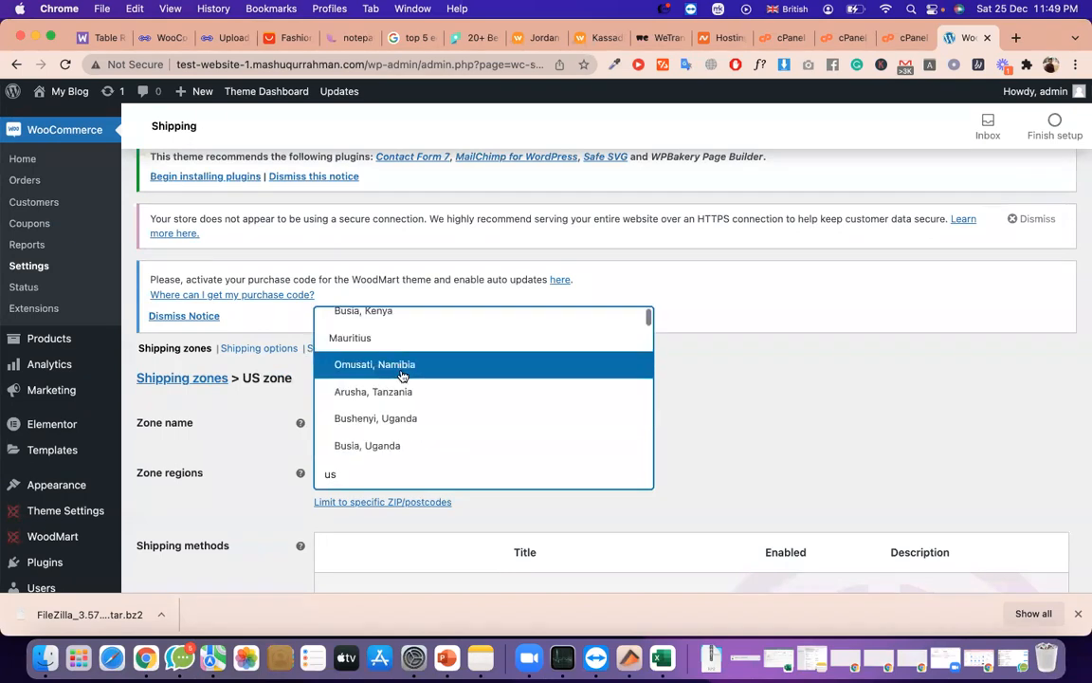
left_click(361, 473)
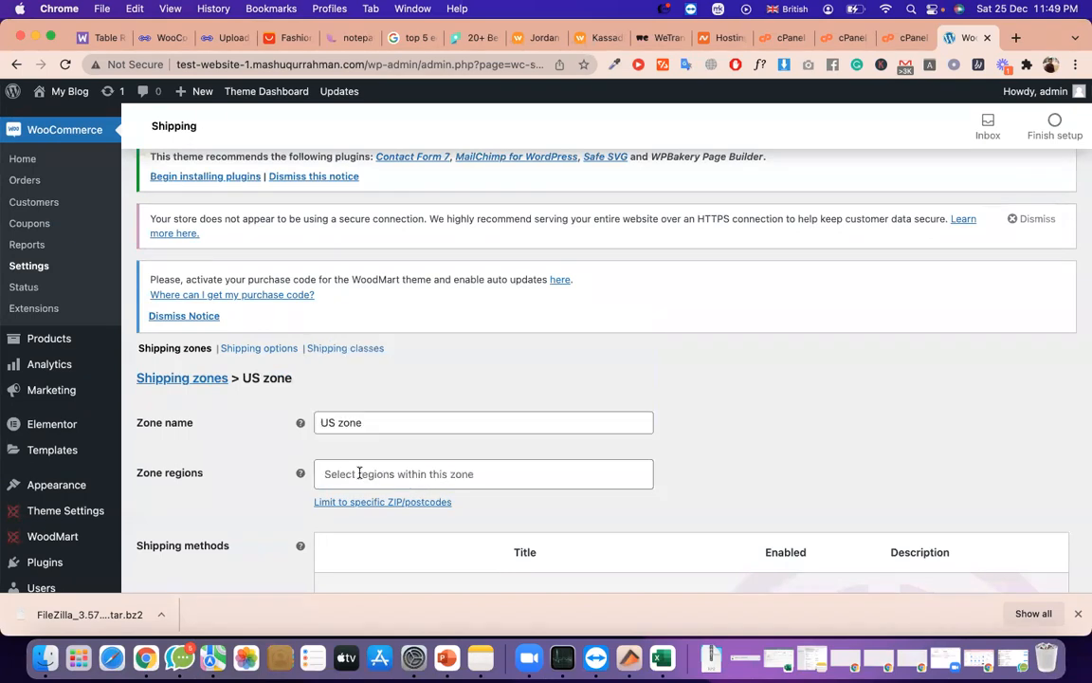
Set the shipping zone's region to United States (US) and save the zone
left_click(359, 473)
type("uni")
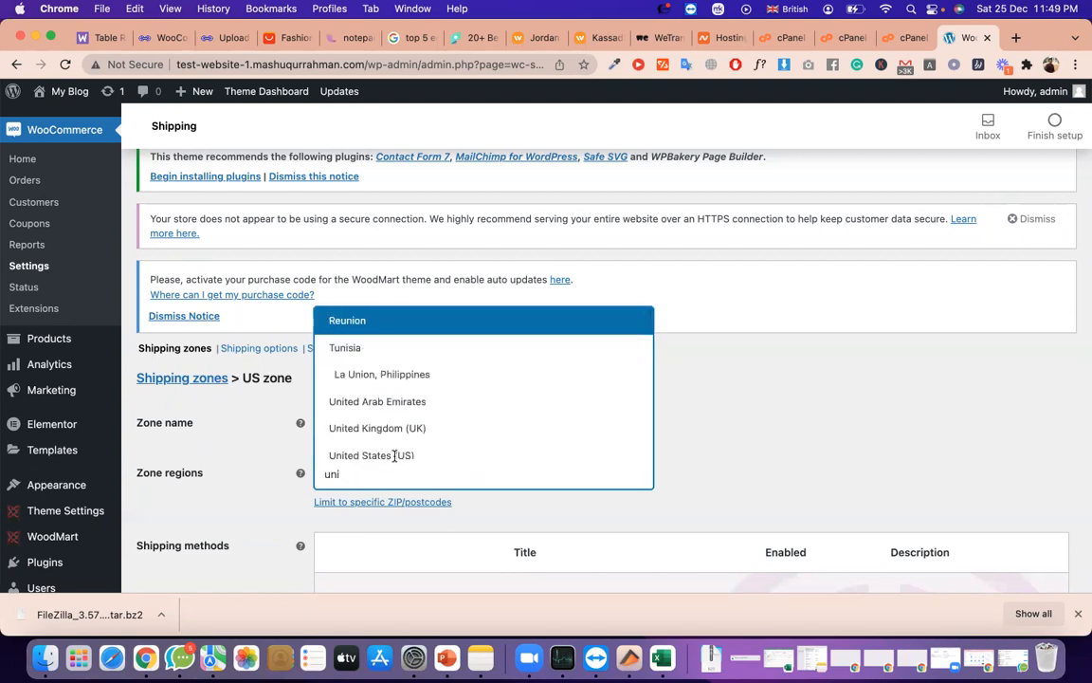
left_click(377, 455)
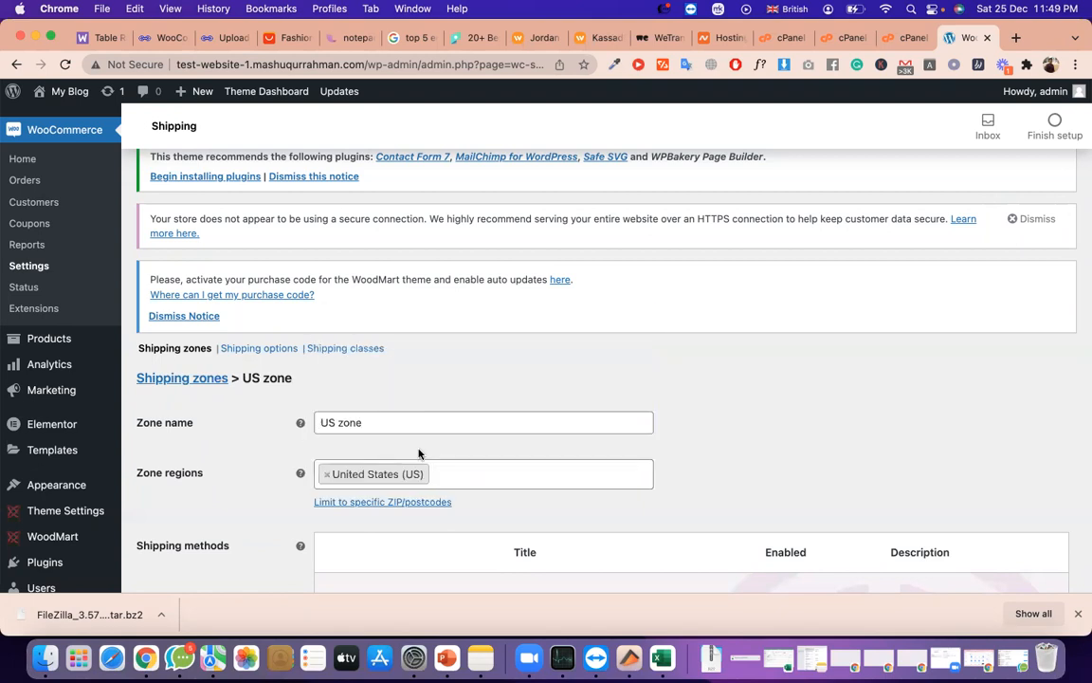
scroll(422, 464, "down", 5)
left_click(170, 498)
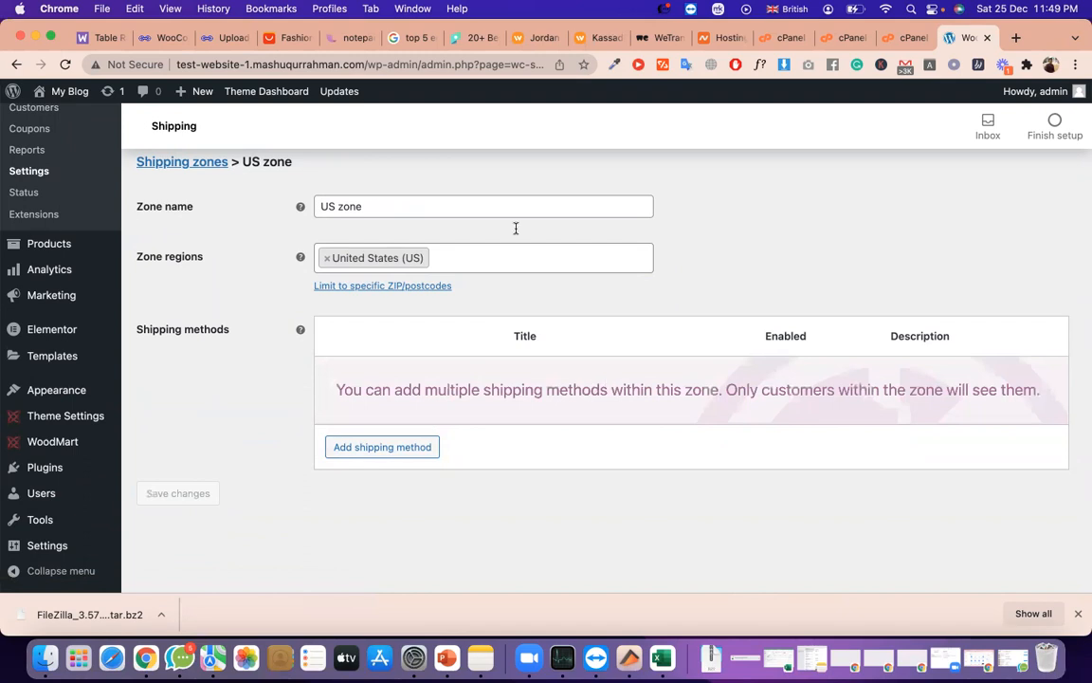
Switch to the AliExpress shoe page, examine the country list for delivery, and return to the WooCommerce shipping zone
left_click_drag(292, 37, 891, 43)
scroll(628, 284, "up", 2)
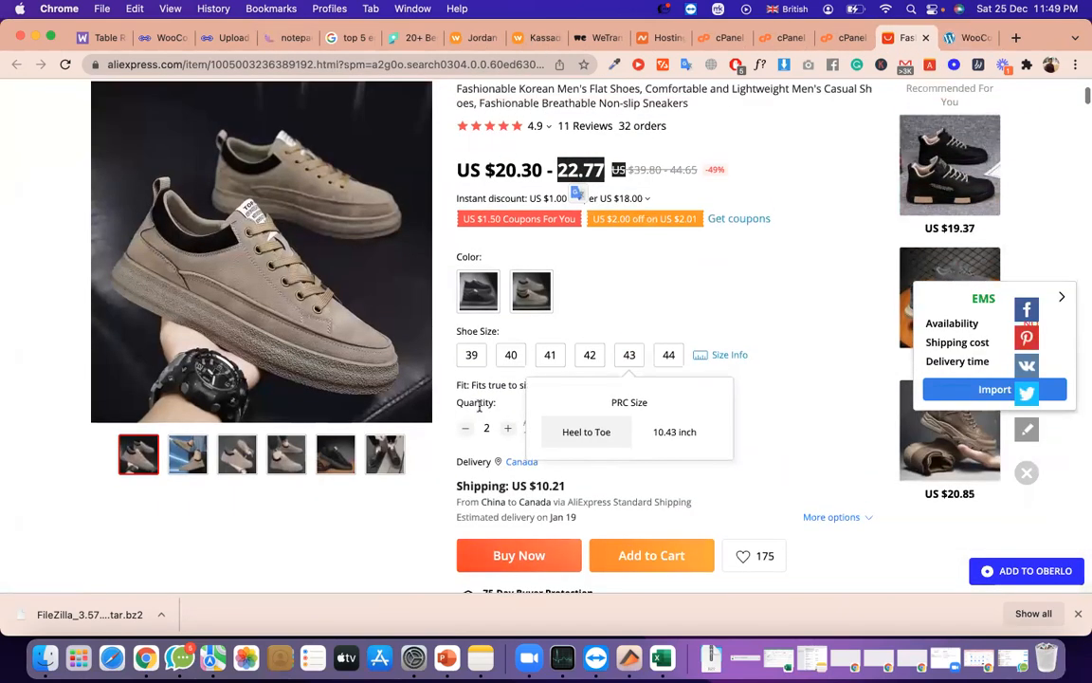
scroll(474, 391, "down", 1)
left_click(524, 388)
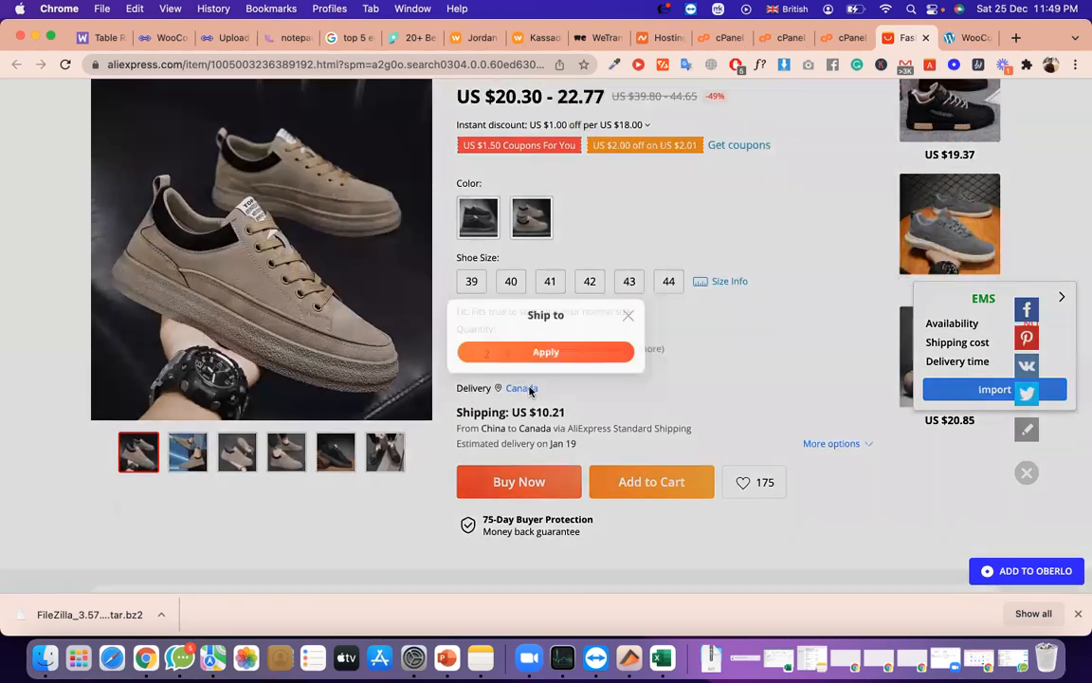
left_click(527, 335)
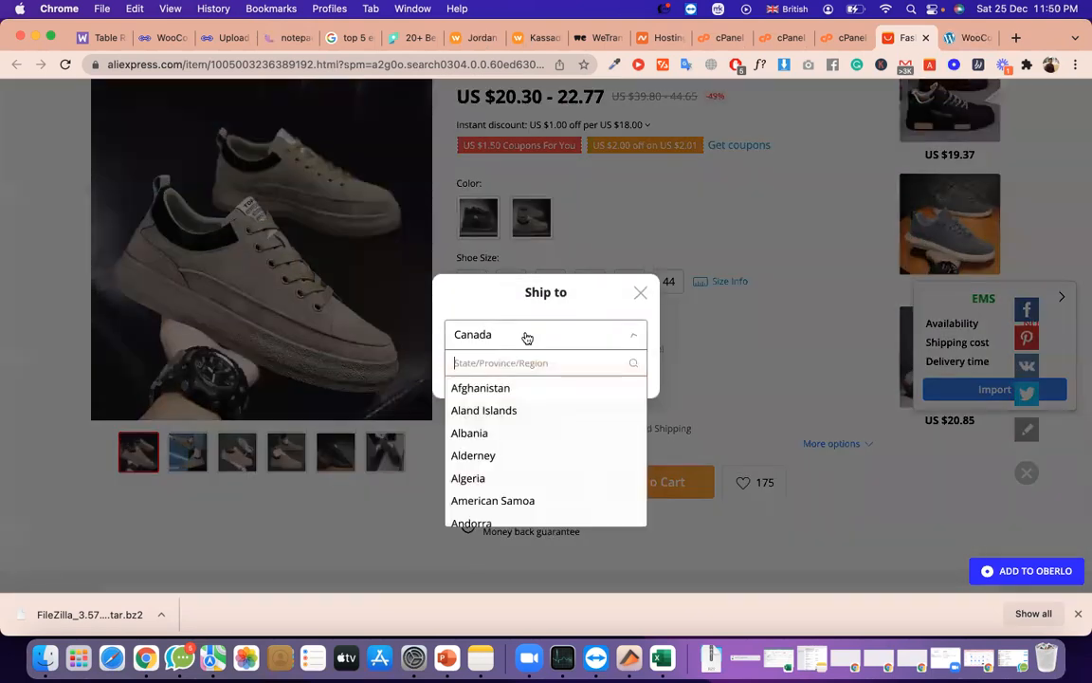
scroll(553, 489, "down", 15)
scroll(559, 479, "up", 15)
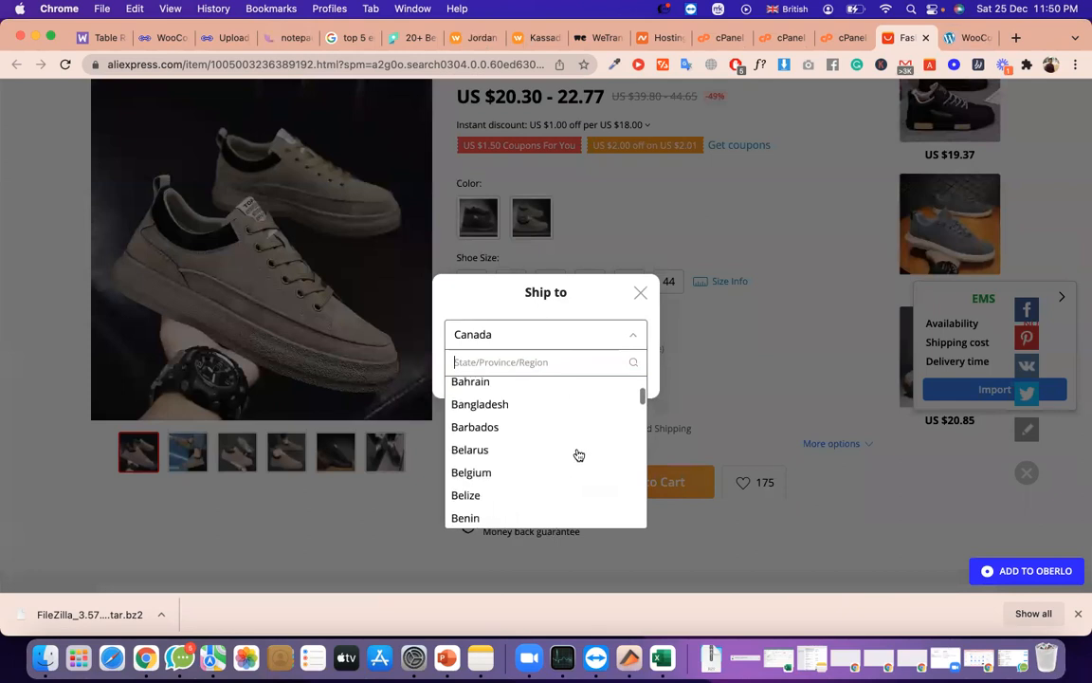
left_click(641, 294)
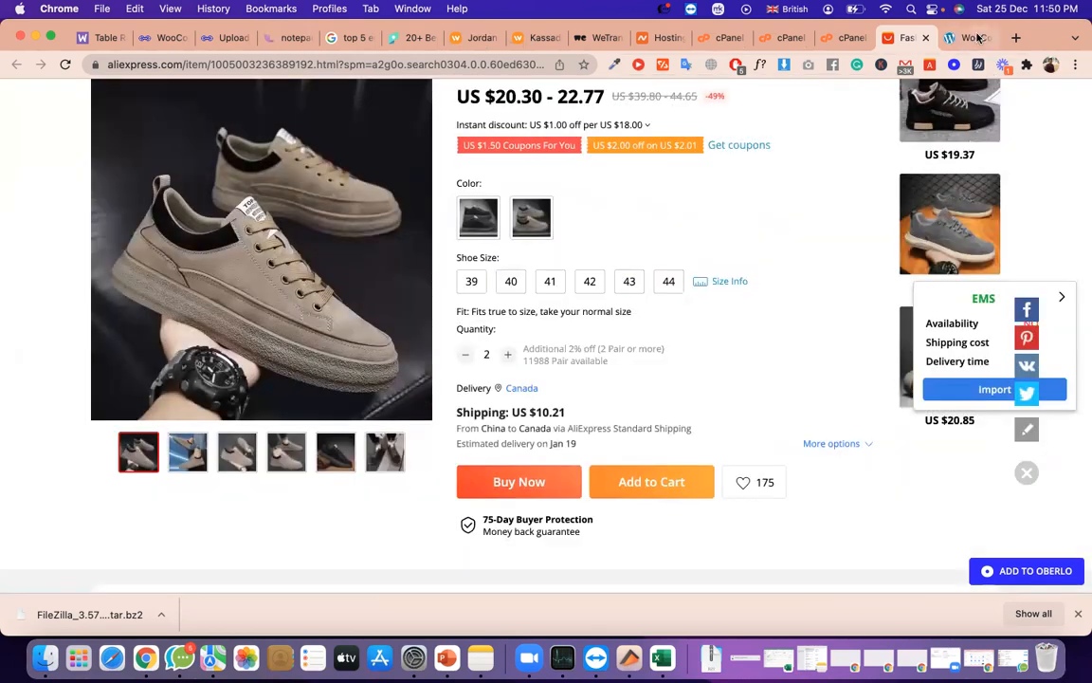
left_click(980, 38)
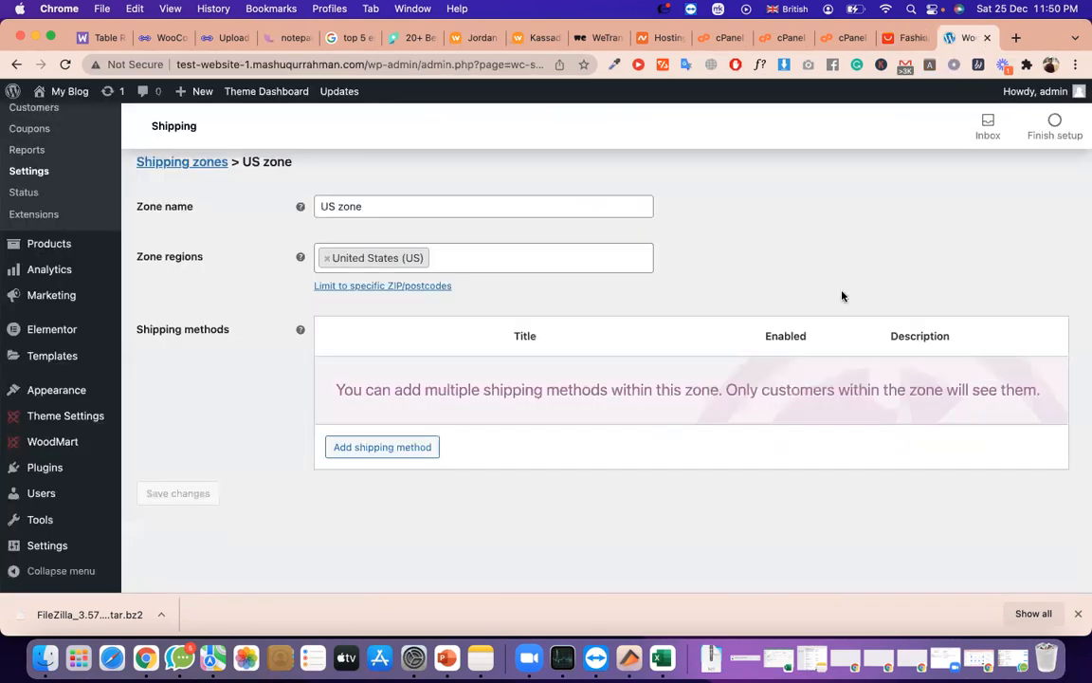
Rename the shipping zone to "United states"
triple_click(341, 202)
type("uni")
key("BackSpace")
key("BackSpace")
key("BackSpace")
type("Uni")
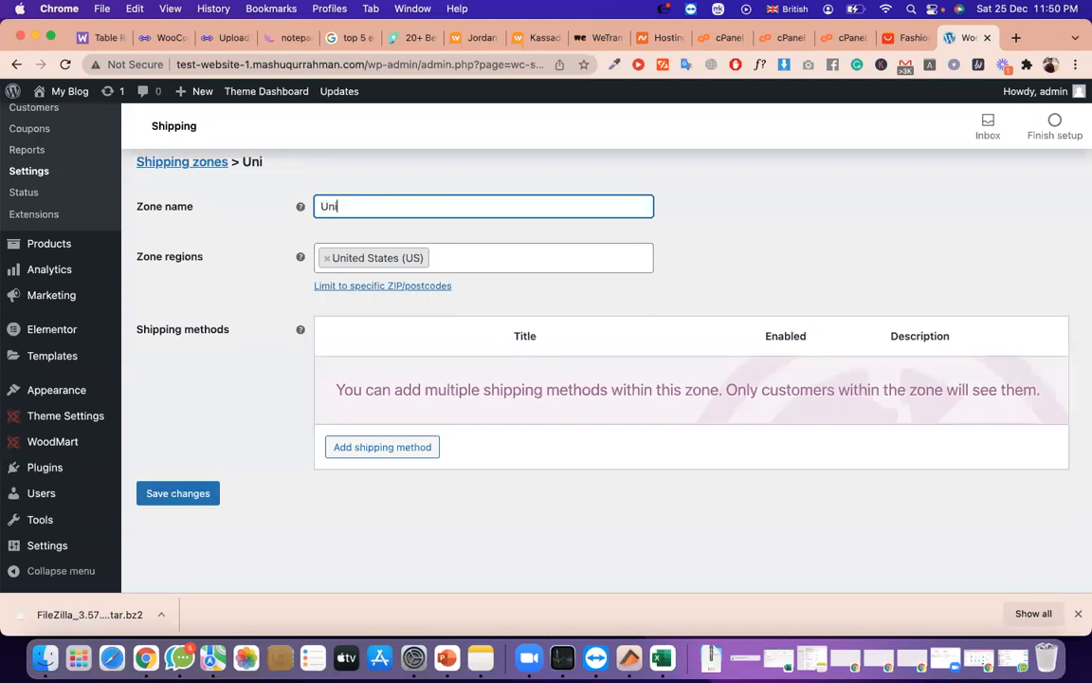
type("ted states")
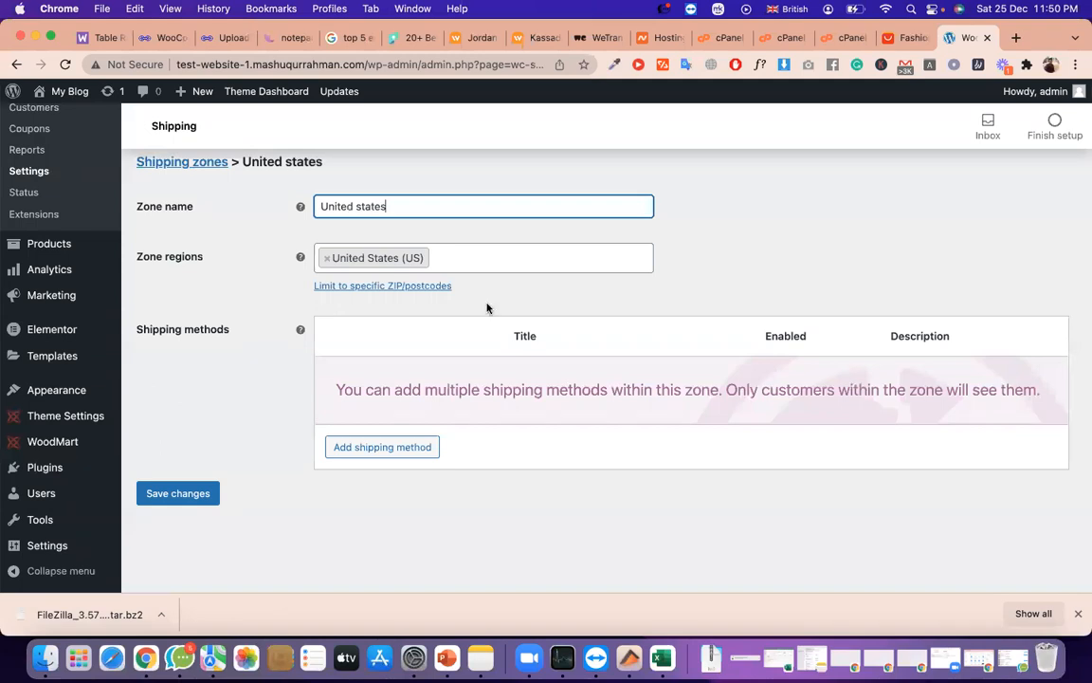
Save the renamed United states shipping zone
scroll(489, 313, "down", 1)
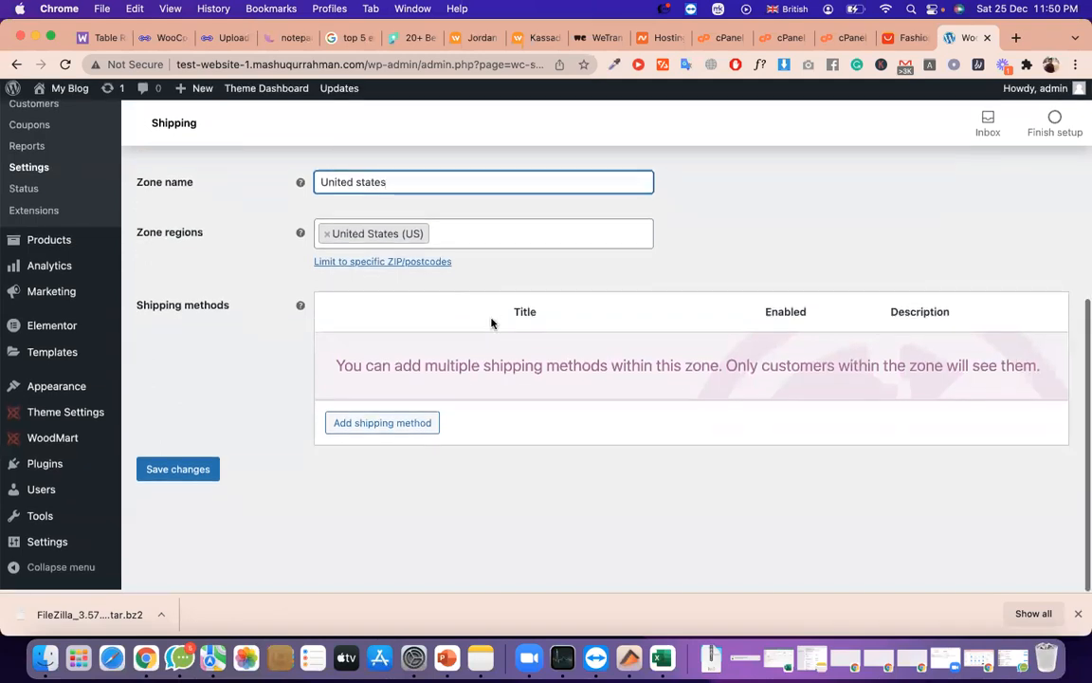
left_click(163, 487)
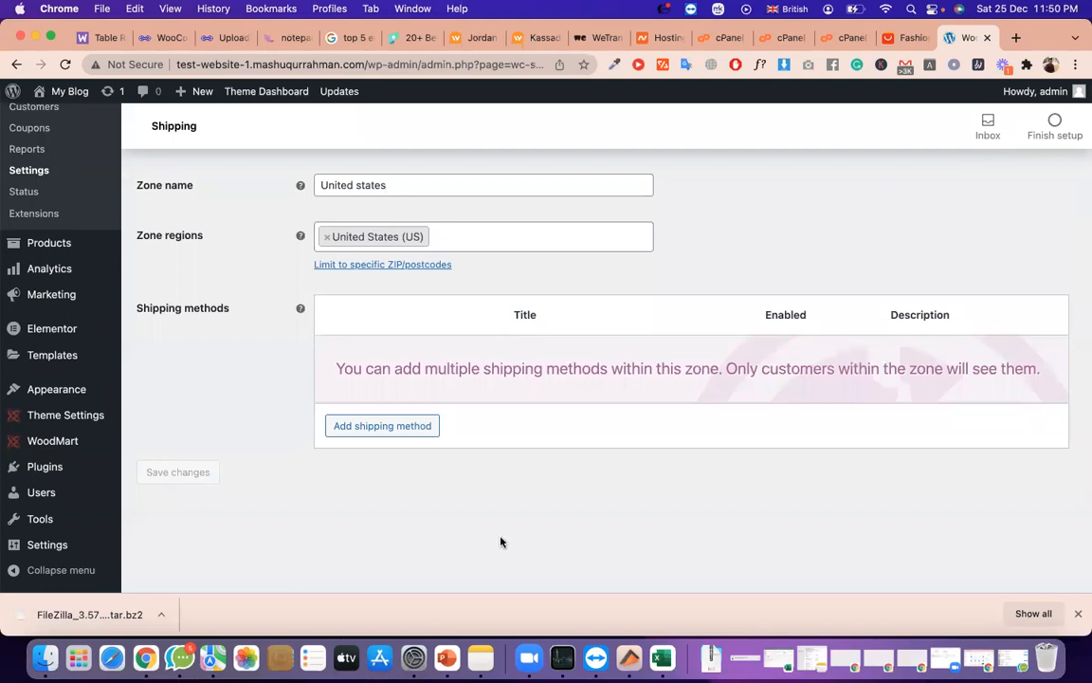
left_click(396, 427)
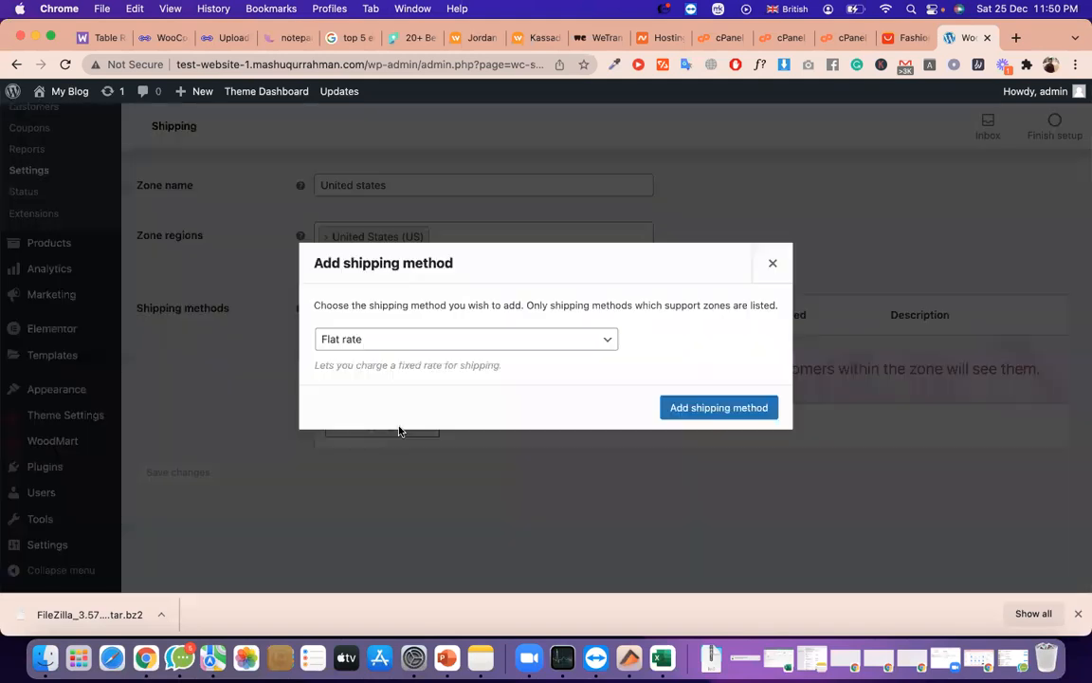
left_click(428, 347)
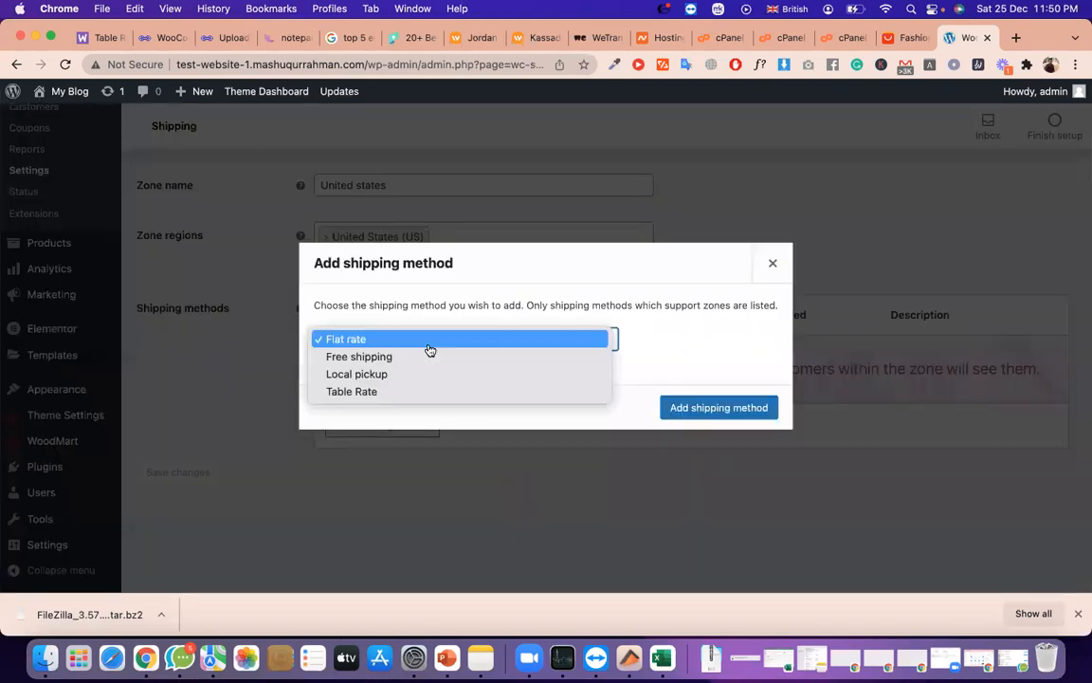
left_click(770, 263)
left_click(770, 263)
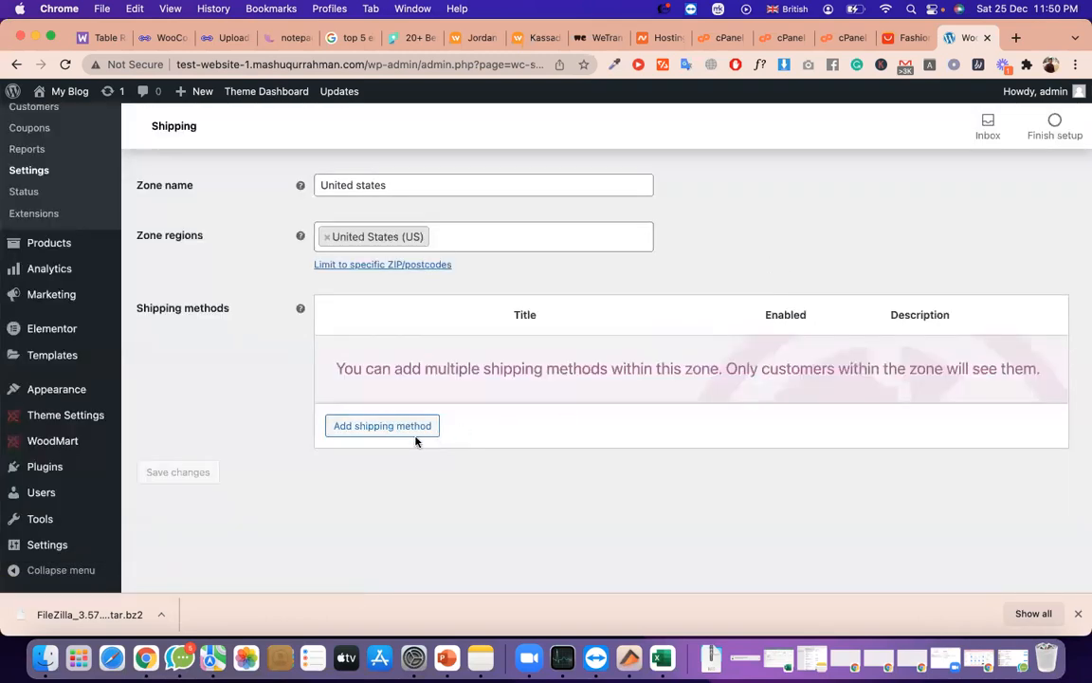
Add a Table Rate shipping method to the United states zone
left_click(415, 426)
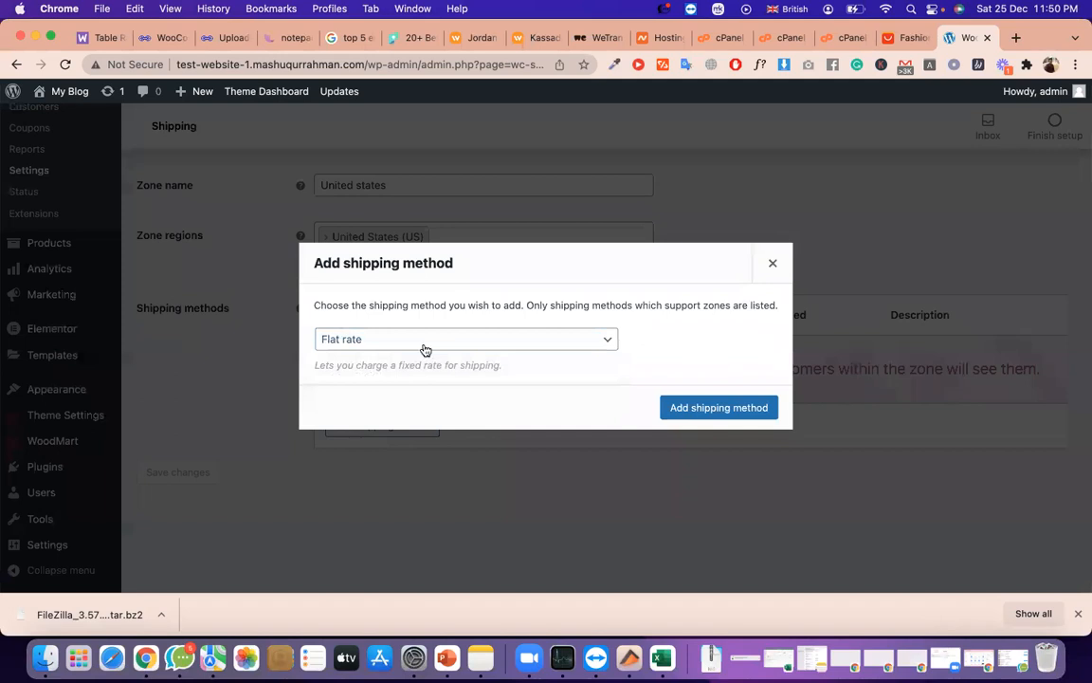
left_click(425, 345)
left_click(418, 391)
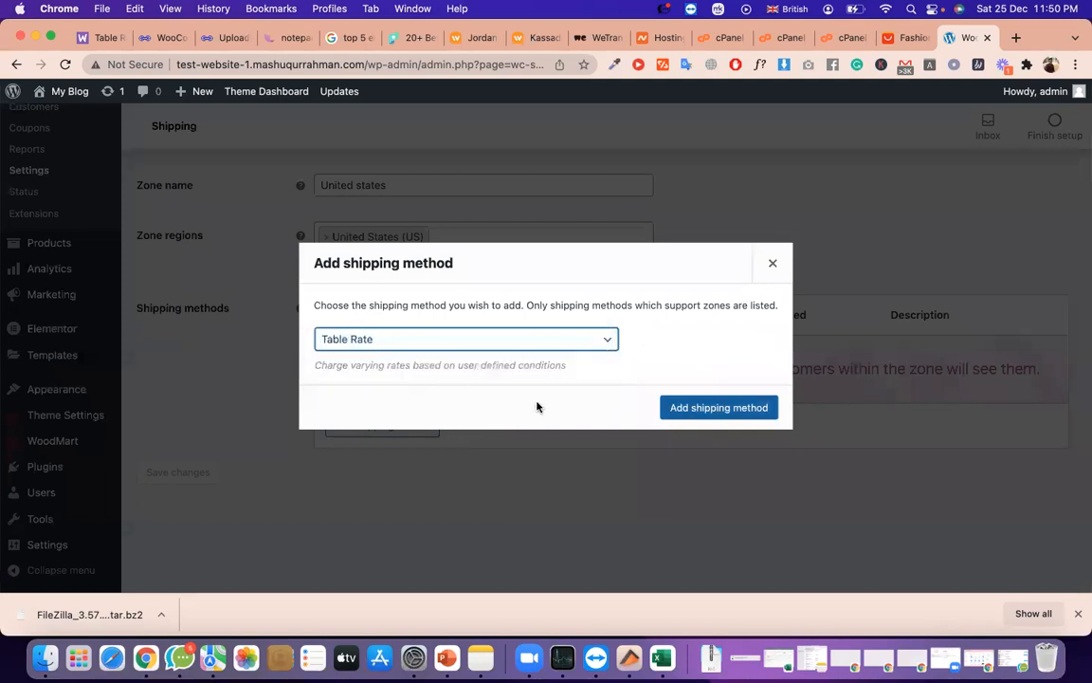
left_click(721, 407)
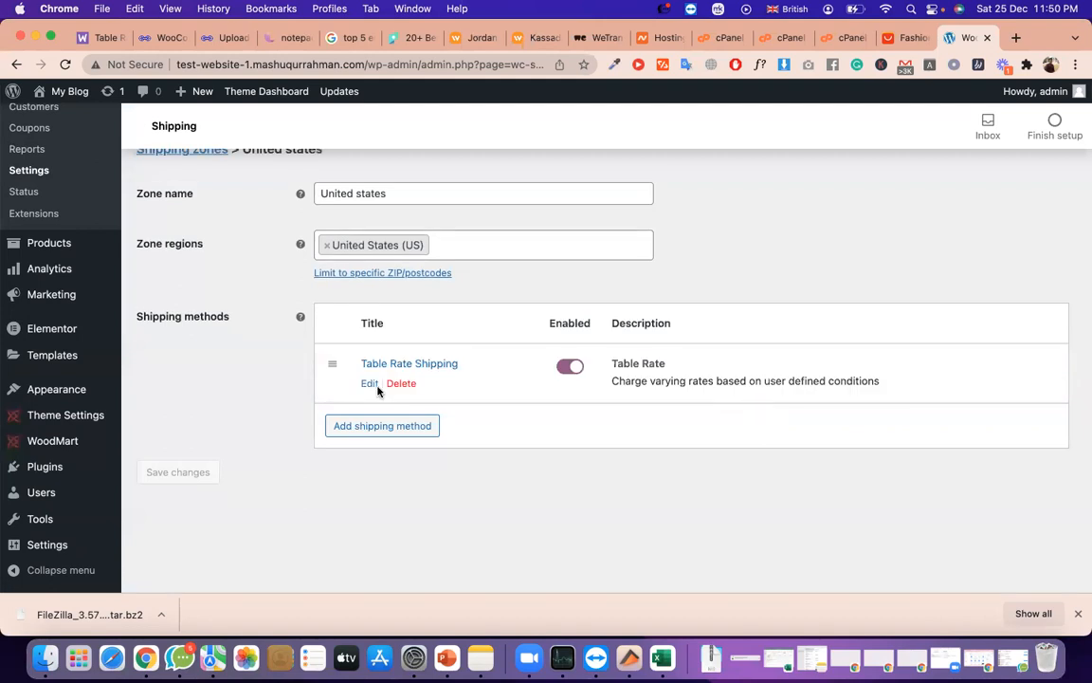
Open the Table Rate Shipping method for editing and examine its rates, additional options, volumetric settings and method conditions sections
left_click(368, 384)
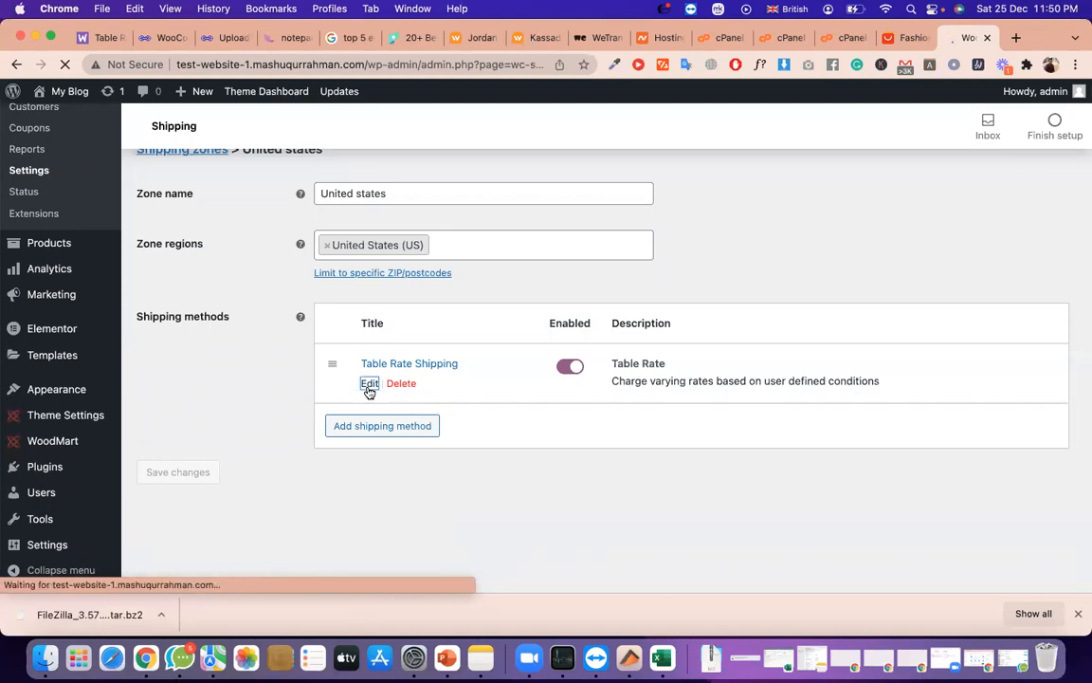
scroll(397, 291, "down", 1)
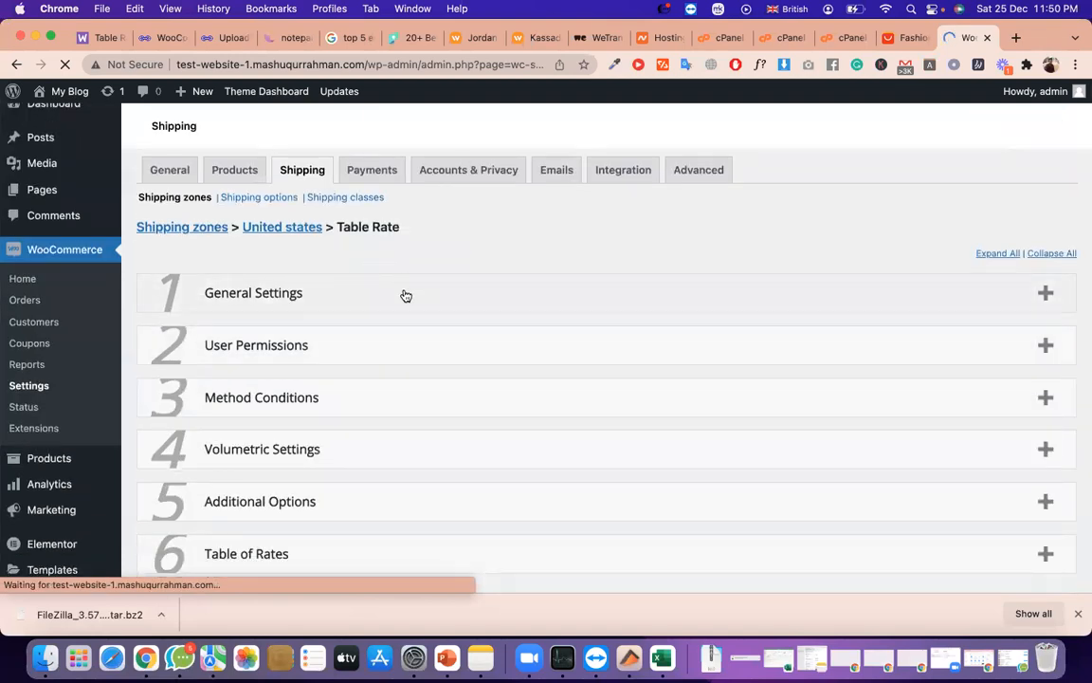
scroll(405, 298, "down", 5)
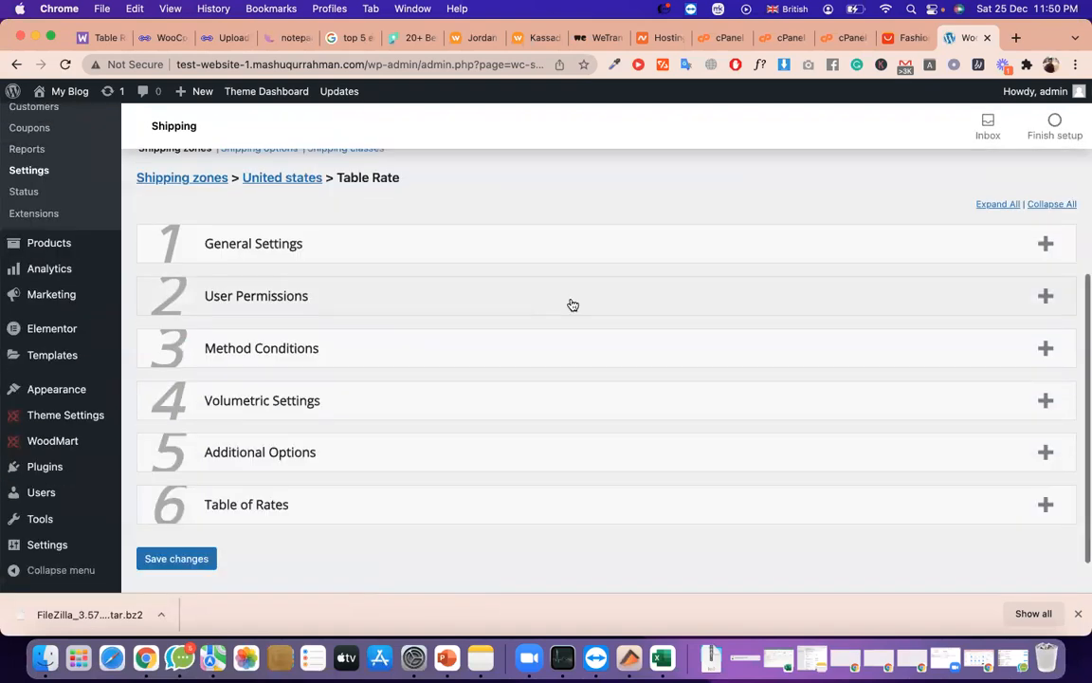
scroll(540, 337, "down", 1)
left_click(275, 464)
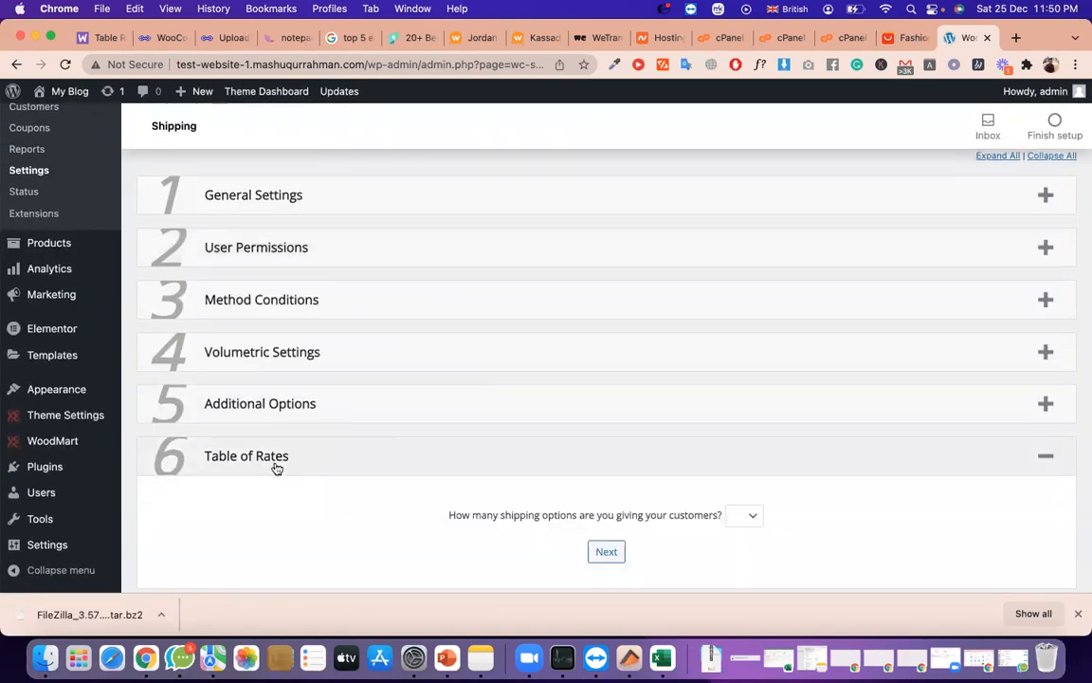
scroll(503, 474, "down", 2)
left_click(219, 292)
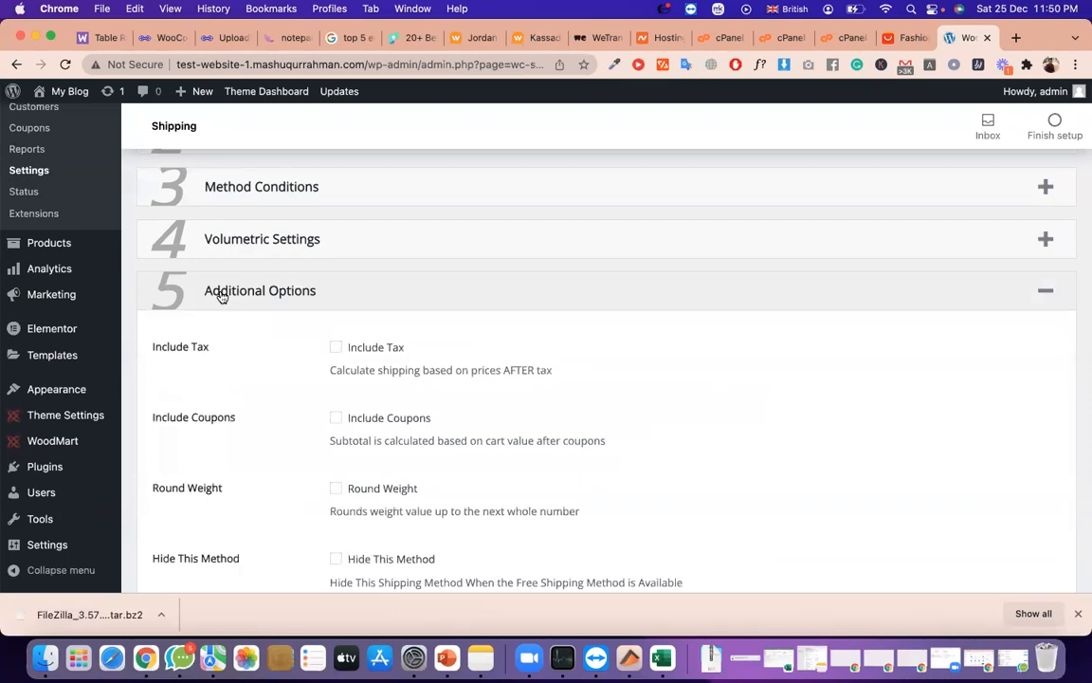
left_click(275, 241)
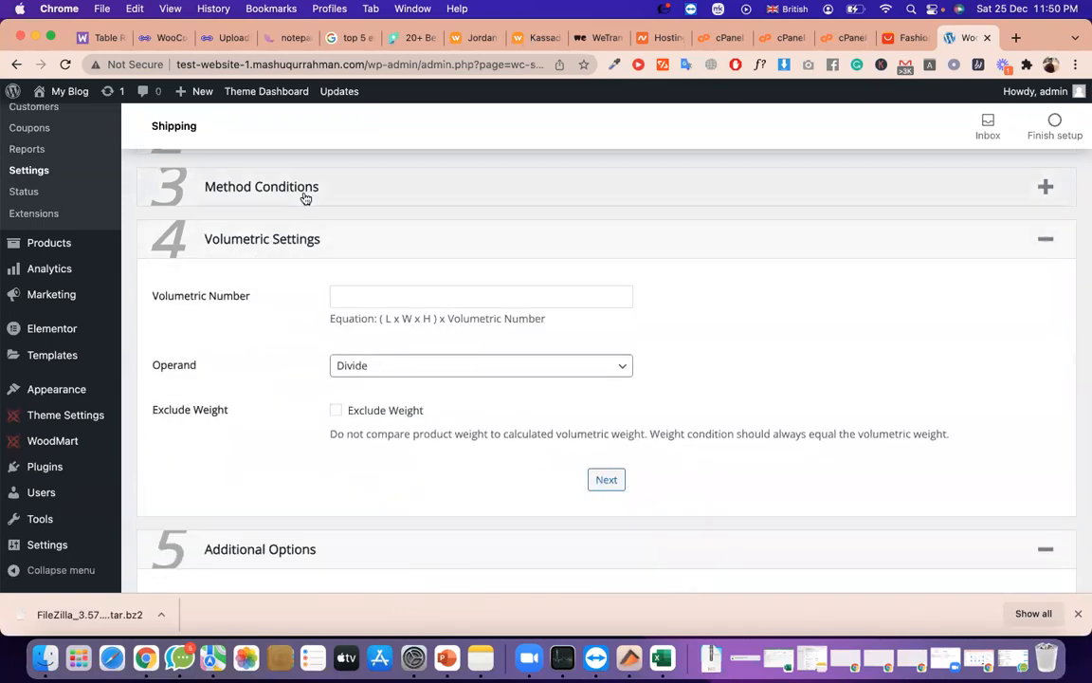
left_click(305, 197)
scroll(414, 305, "down", 2)
scroll(414, 305, "up", 2)
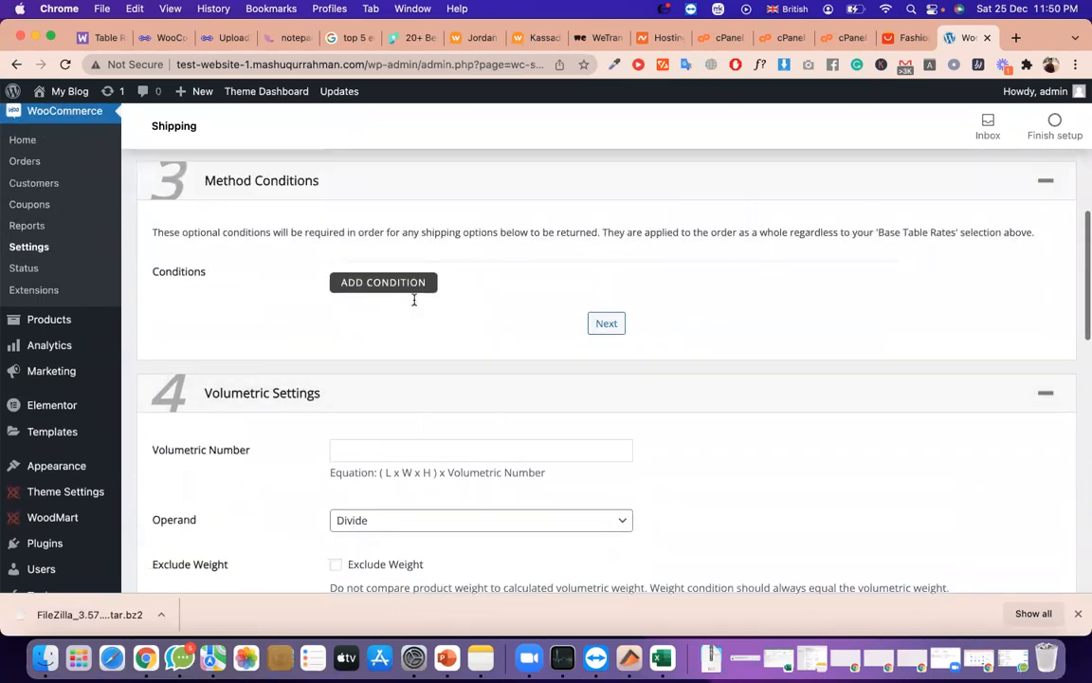
scroll(414, 304, "down", 8)
scroll(414, 304, "up", 2)
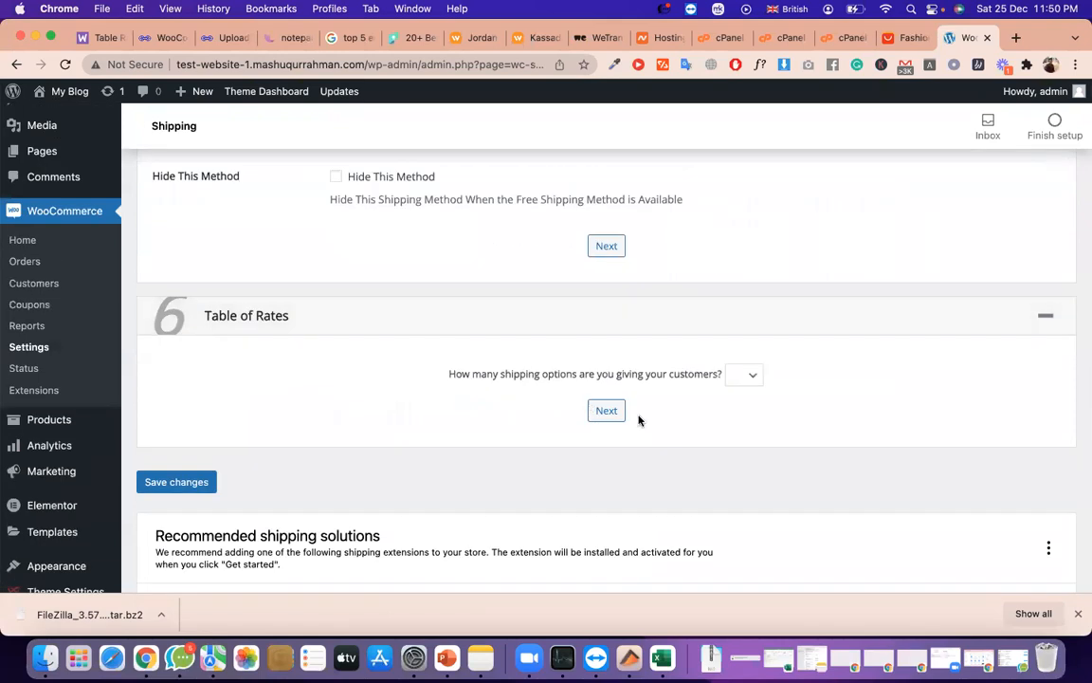
Set the number of shipping options given to customers to 2 in the Table of Rates and proceed
left_click(752, 377)
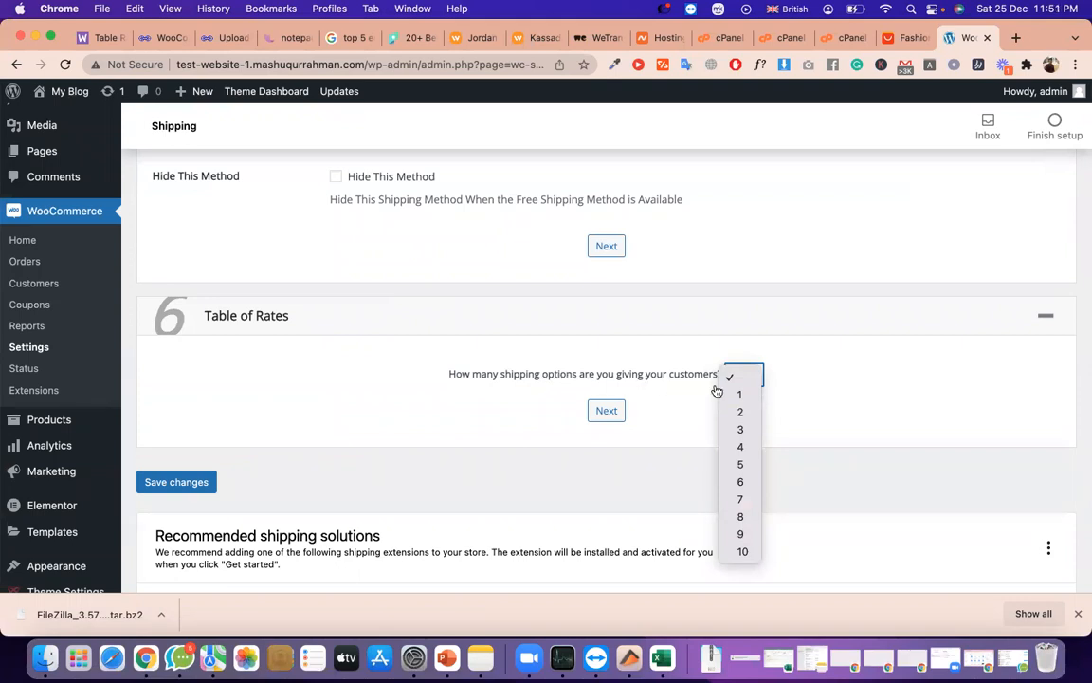
left_click(756, 414)
left_click(614, 413)
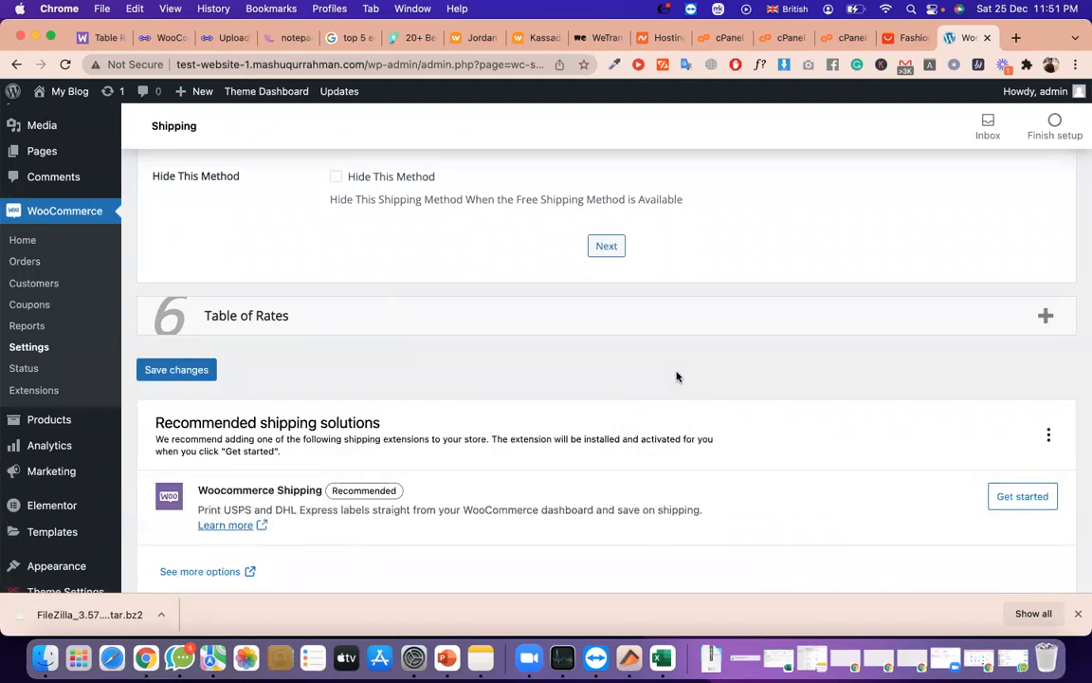
Examine the recommended shipping solutions below the Table Rate settings, including the Woocommerce Shipping extension
scroll(535, 373, "down", 1)
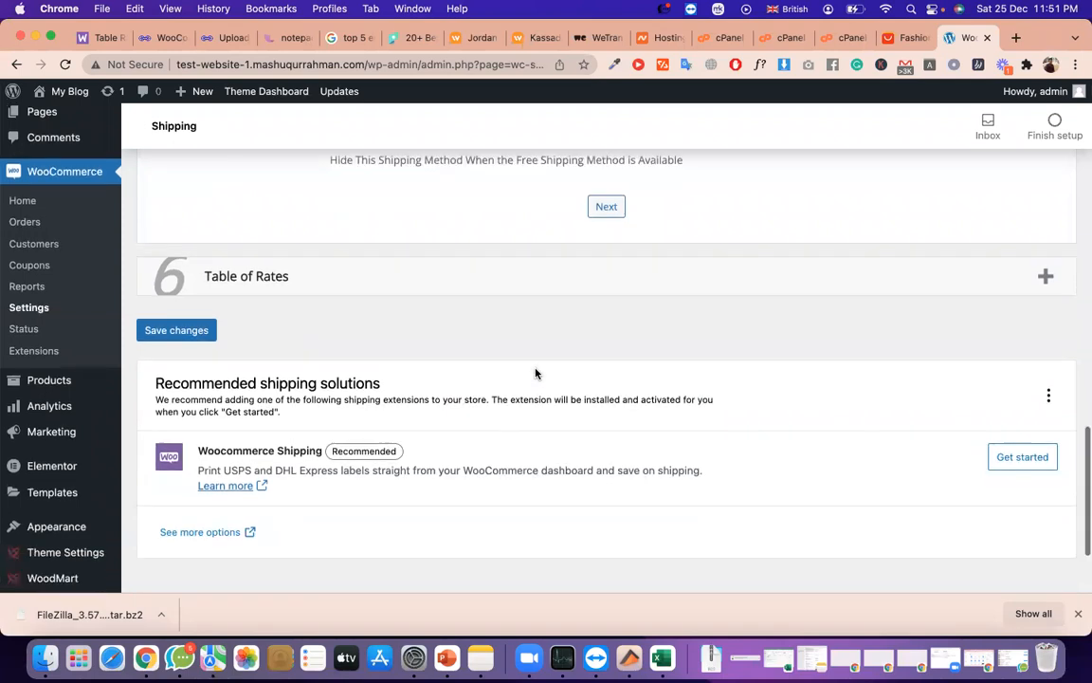
triple_click(432, 378)
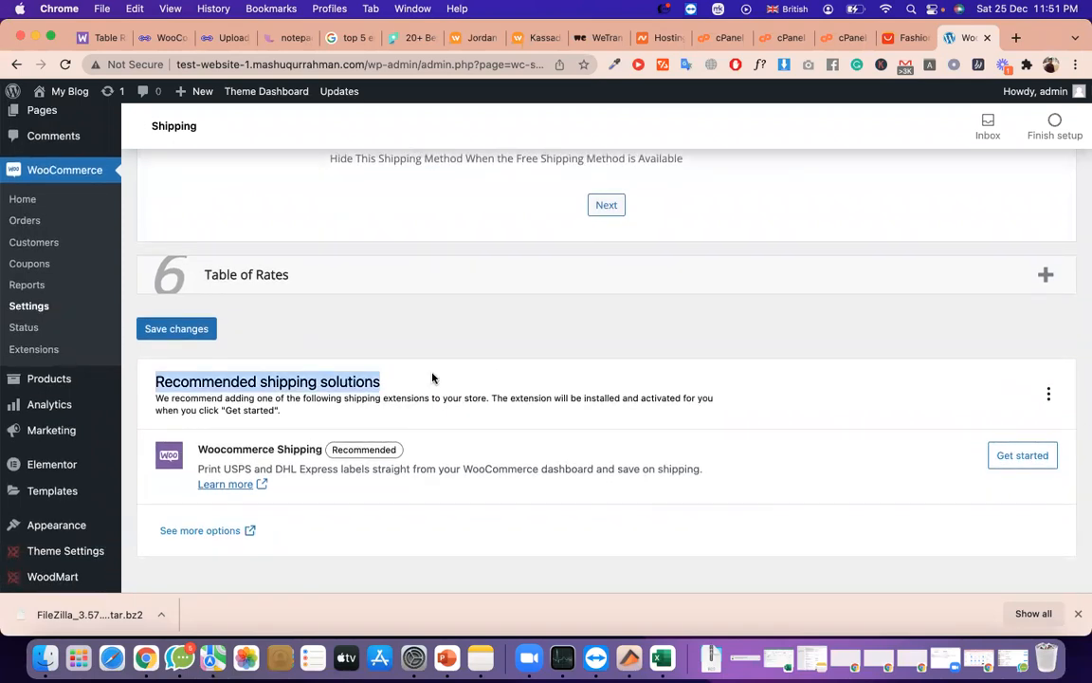
scroll(479, 363, "up", 1)
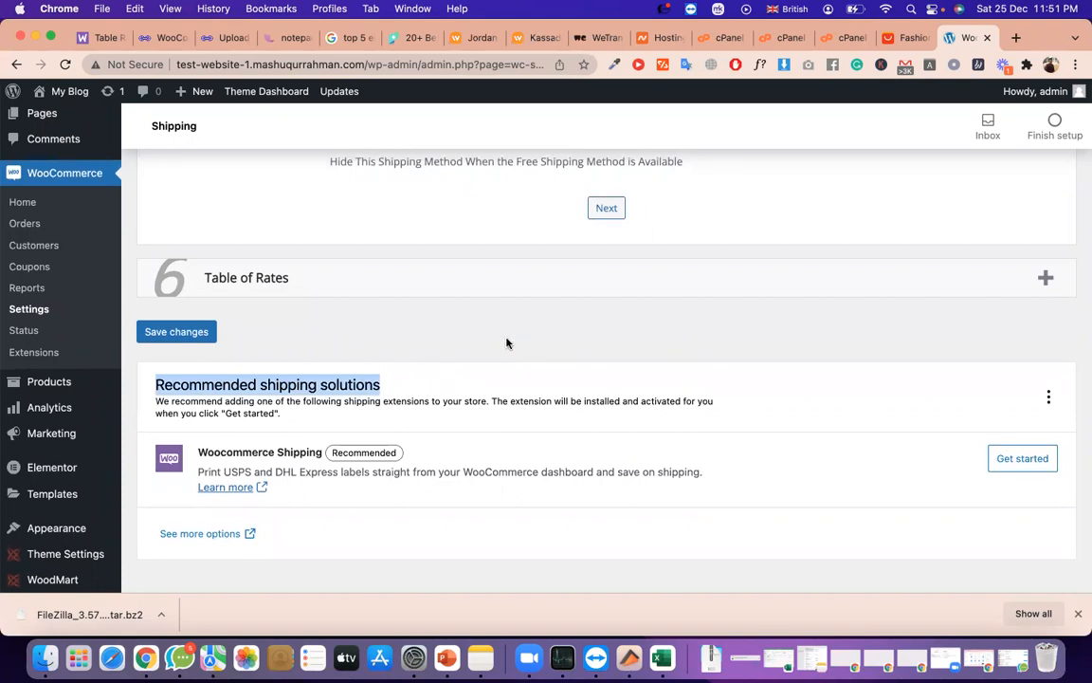
scroll(426, 410, "down", 3)
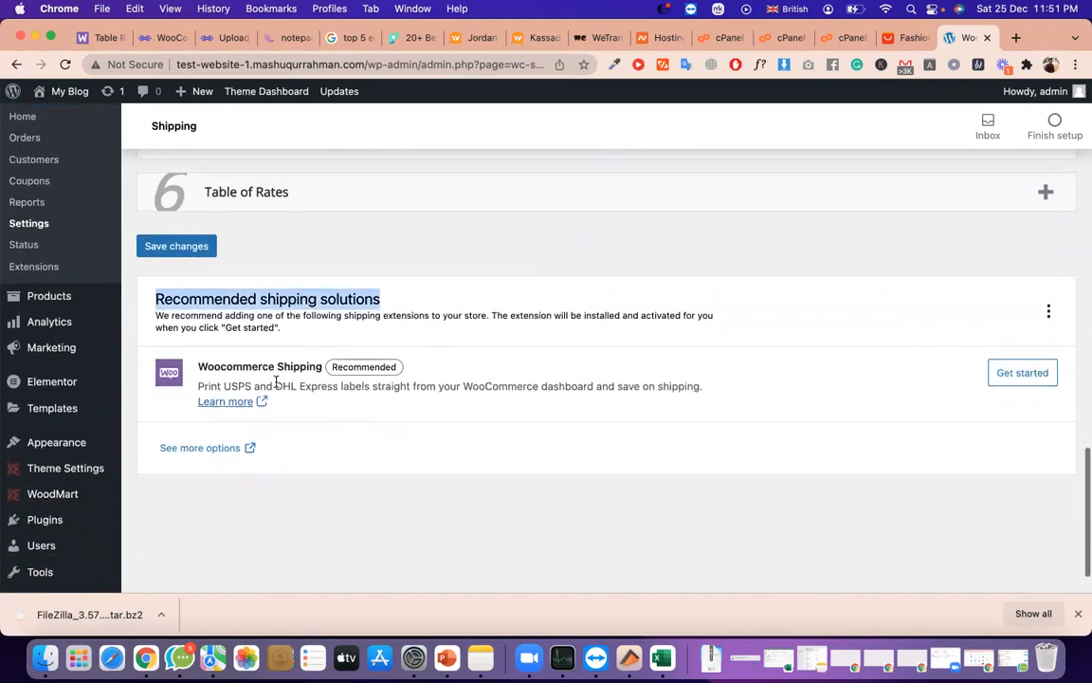
double_click(264, 368)
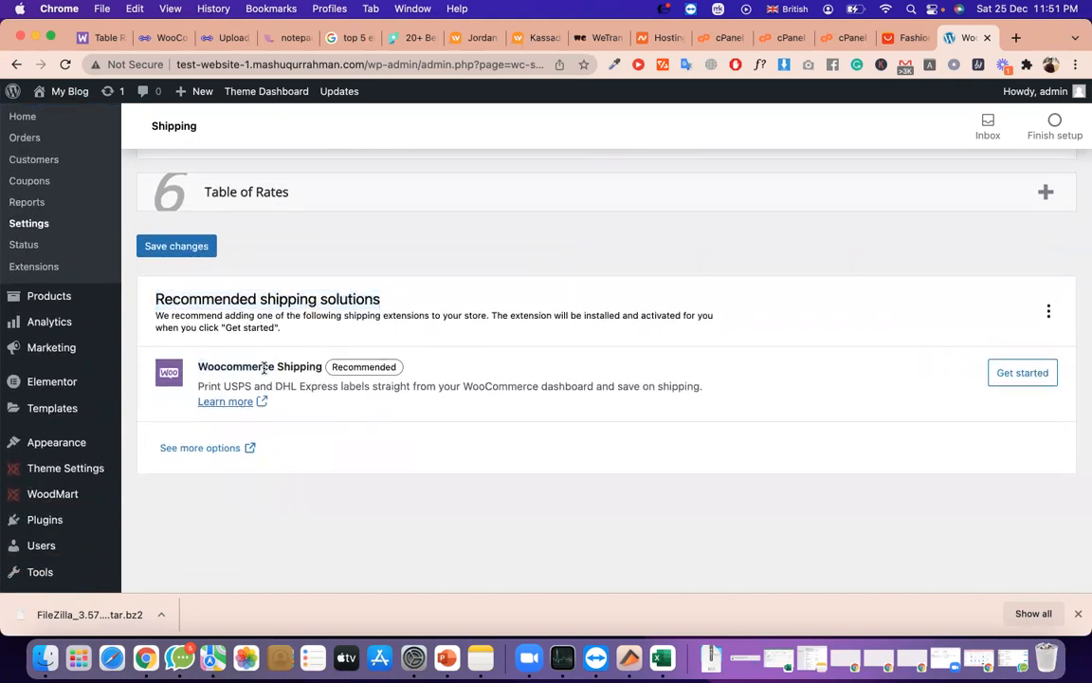
triple_click(264, 368)
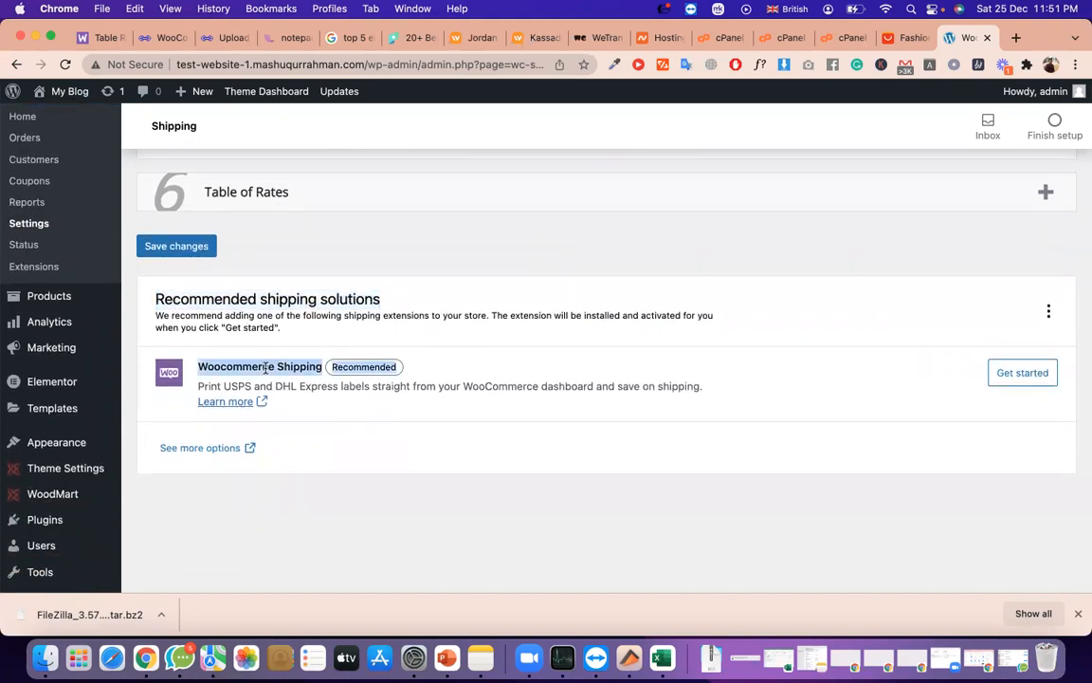
Search the web for "per produt shipping plugin" in a new browser tab
left_click(1015, 38)
type("per produ")
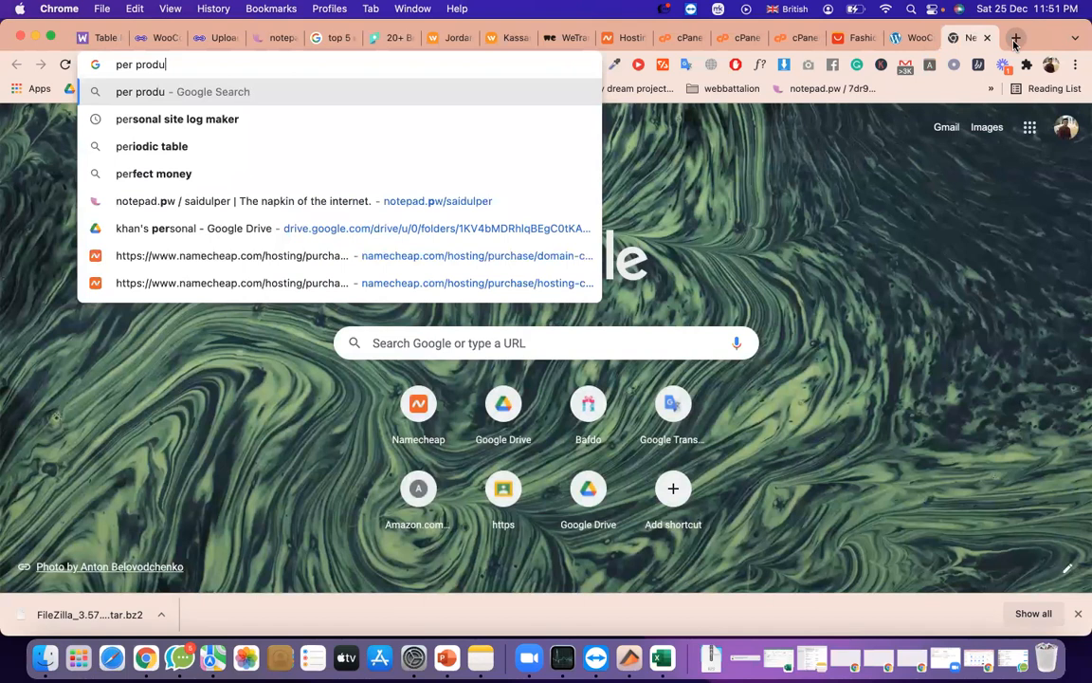
type("t shipping ")
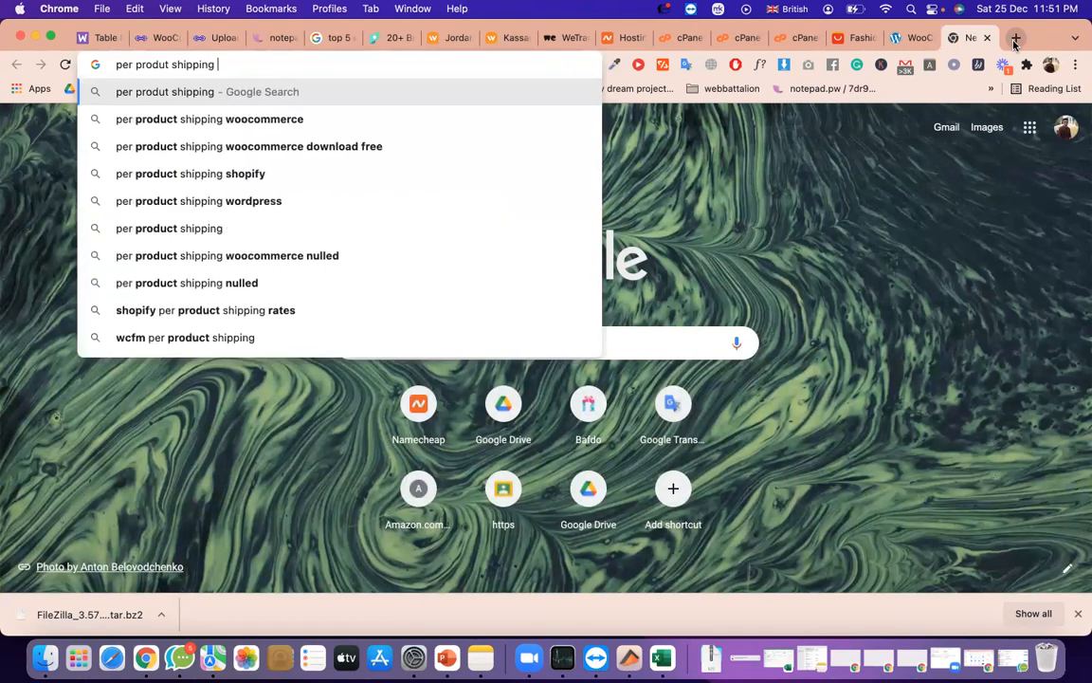
type("plugin")
key("Return")
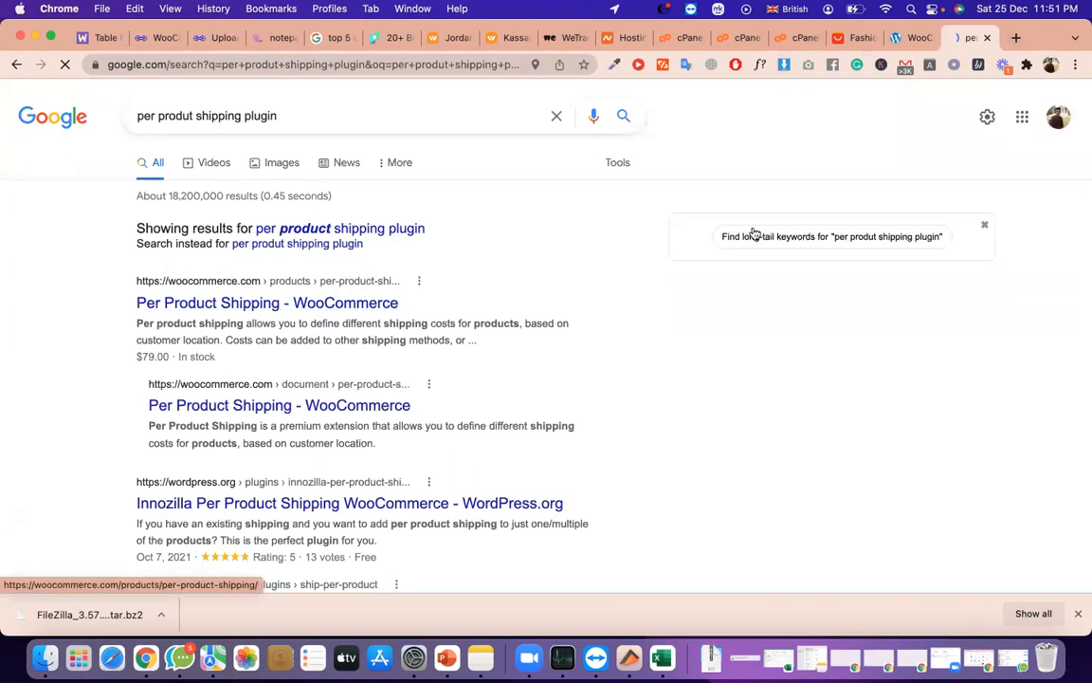
Open WooCommerce's Per Product Shipping product page from the search results and examine its description
left_click(908, 38)
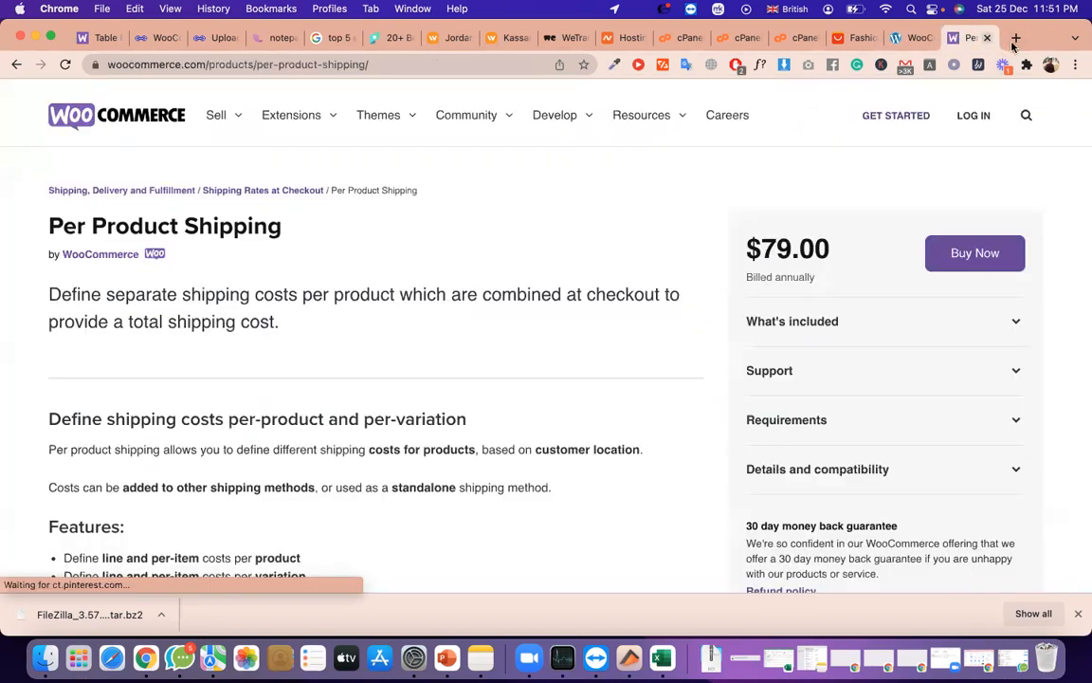
left_click(971, 38)
triple_click(246, 233)
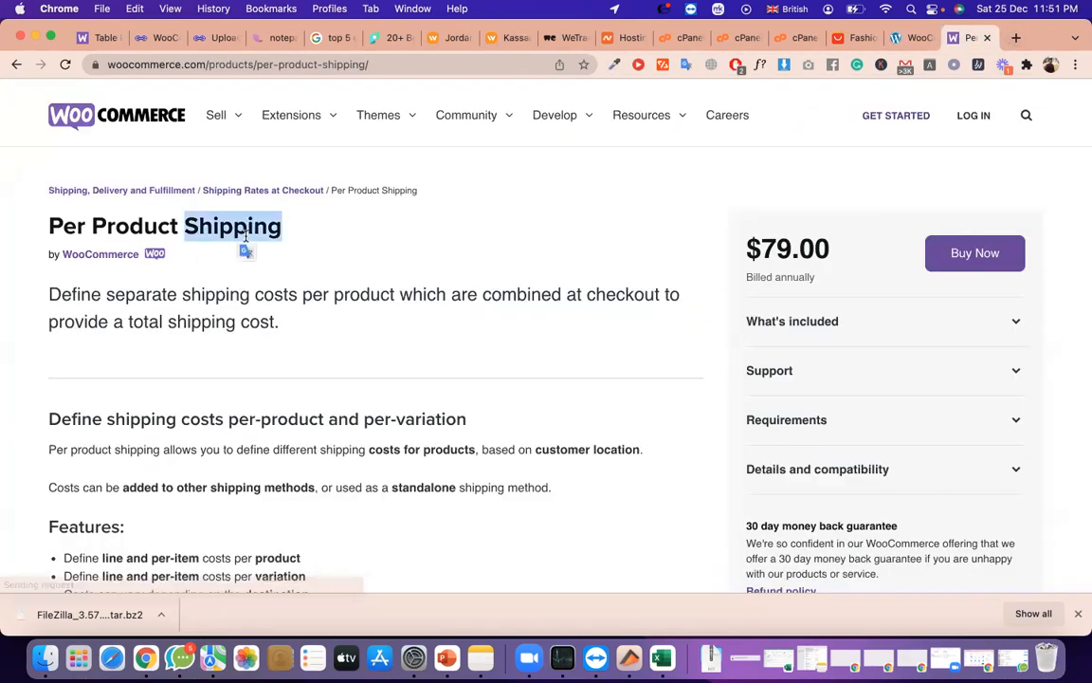
scroll(451, 478, "down", 3)
scroll(458, 507, "up", 3)
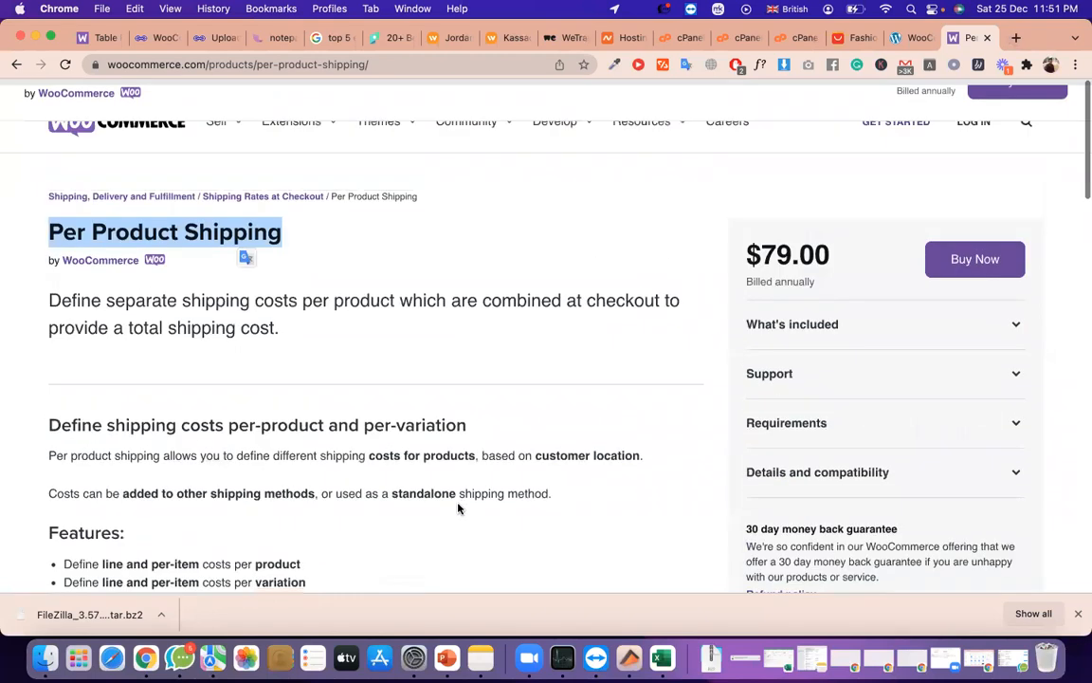
Copy the Per Product Shipping page's address and add the heading "group studdy:" to the online notepad
left_click(341, 65)
key("super+c")
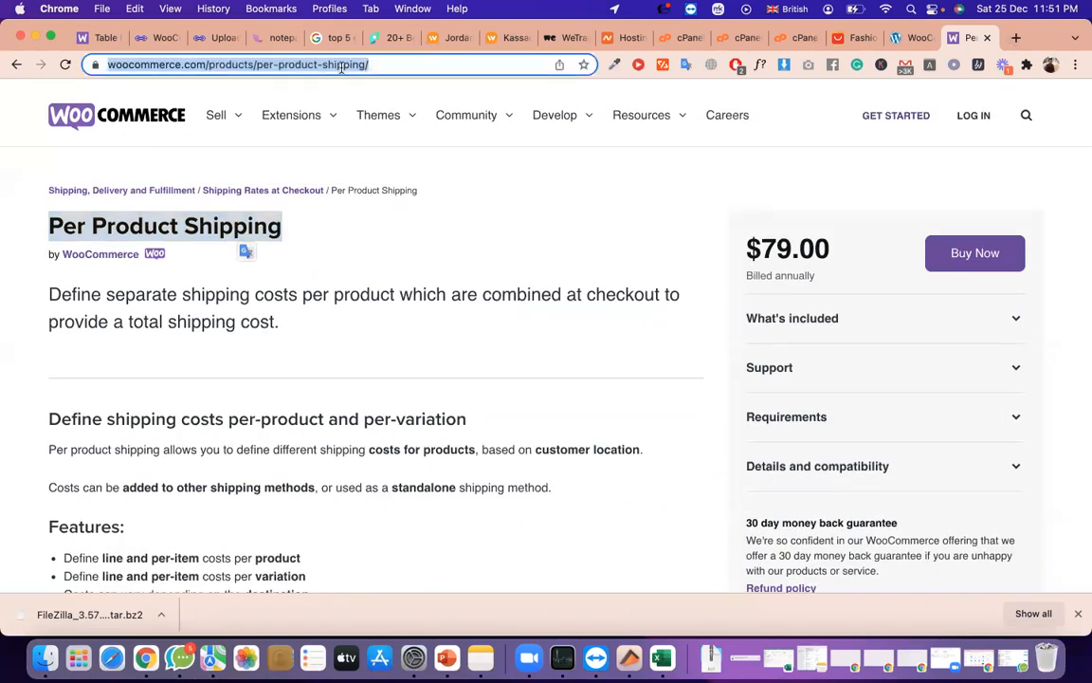
left_click(273, 38)
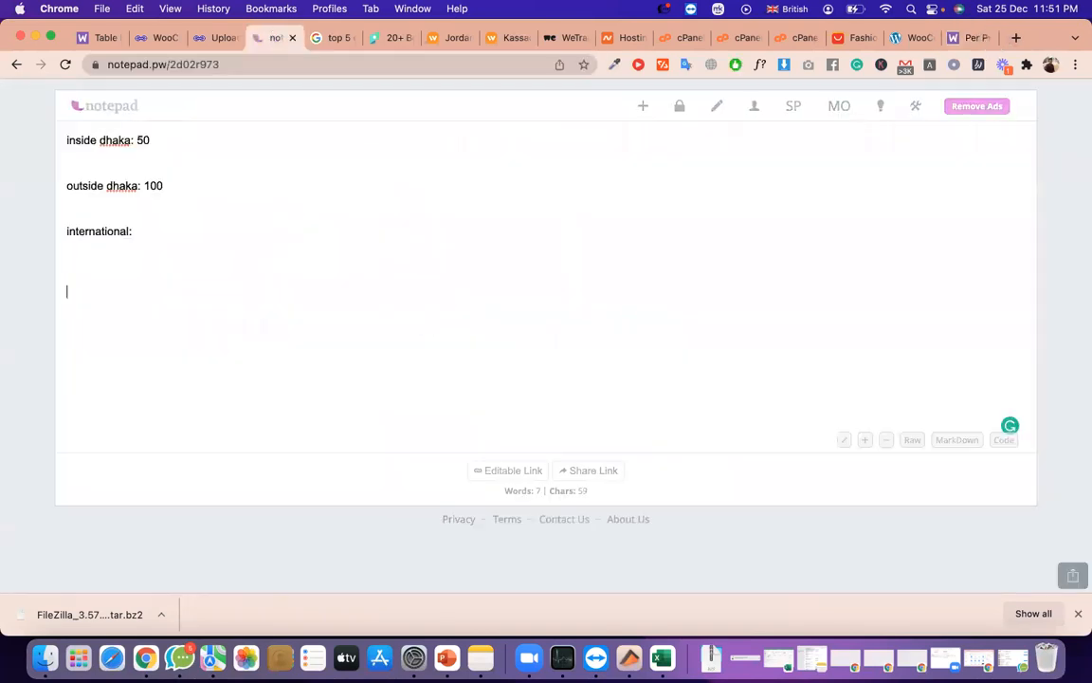
key("Return")
type("gor")
key("BackSpace")
key("BackSpace")
type("r0up")
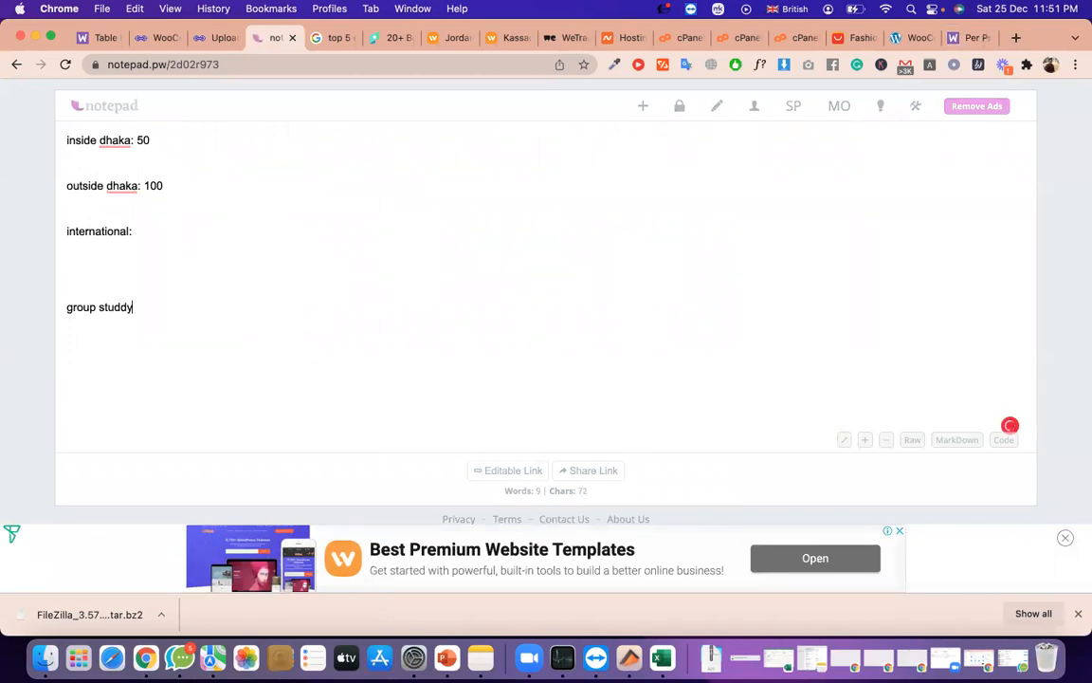
Paste the copied page address below the "group studdy:" heading and return to the WooCommerce Table Rate settings
key("Return")
key("Return")
key("super+v")
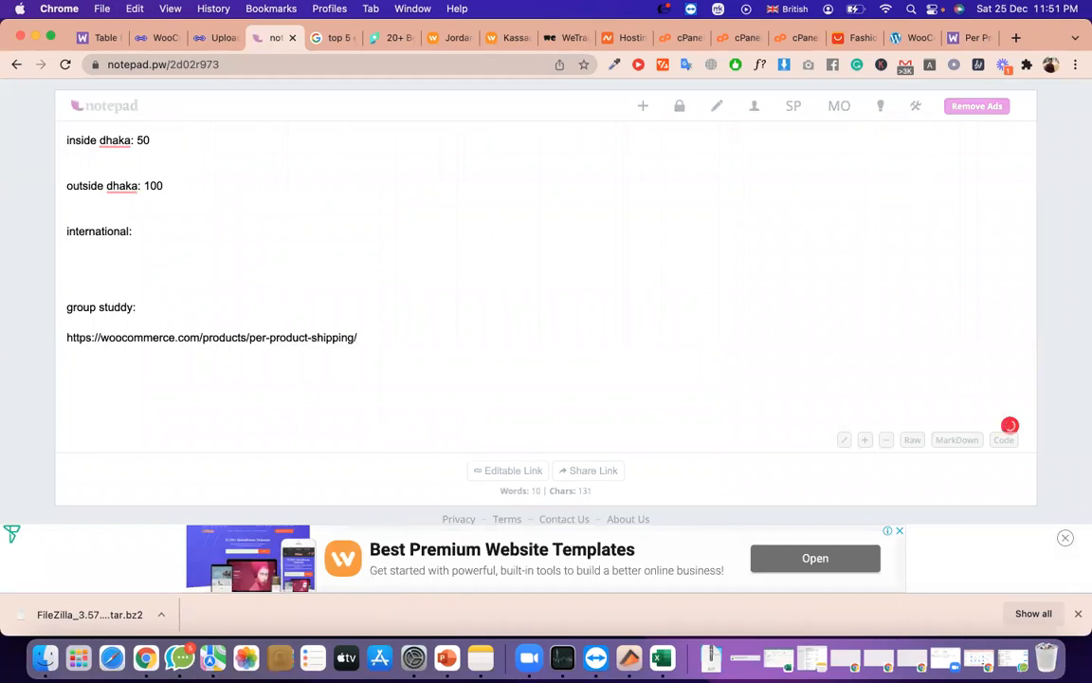
left_click(908, 38)
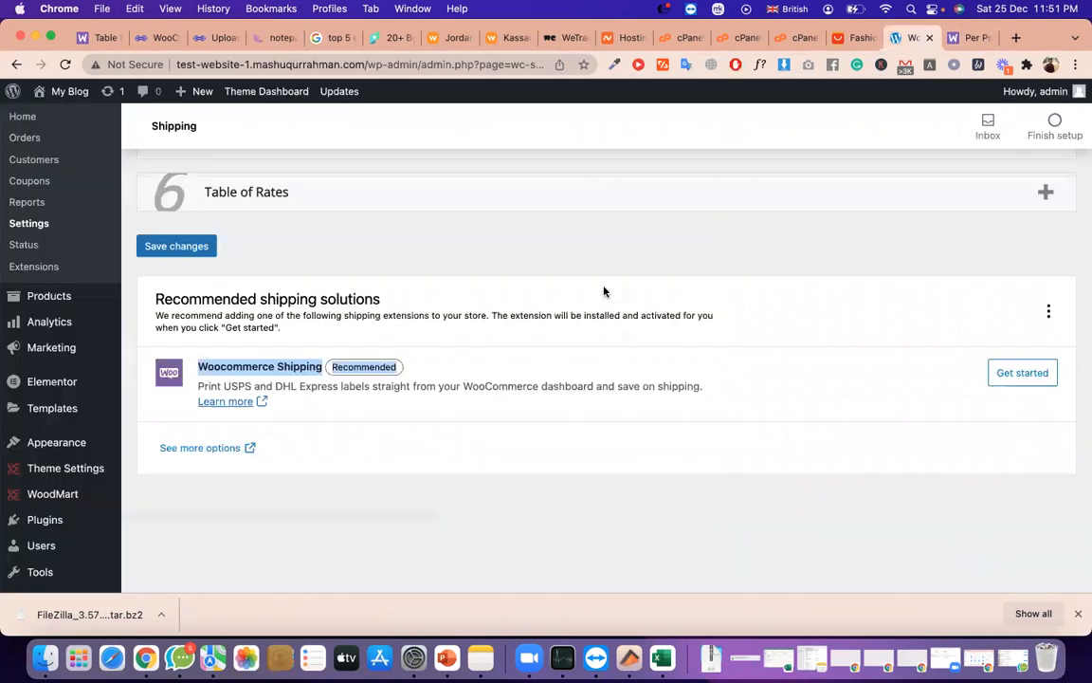
Start installing the recommended WooCommerce Shipping extension and open its product information page
left_click(1026, 375)
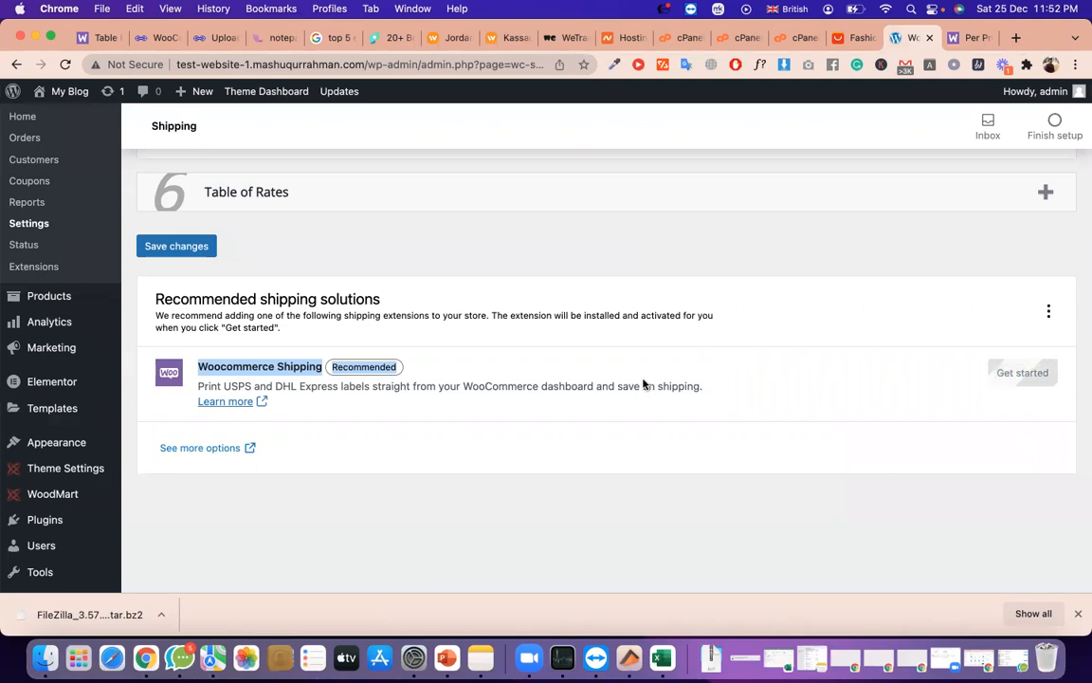
left_click(221, 402)
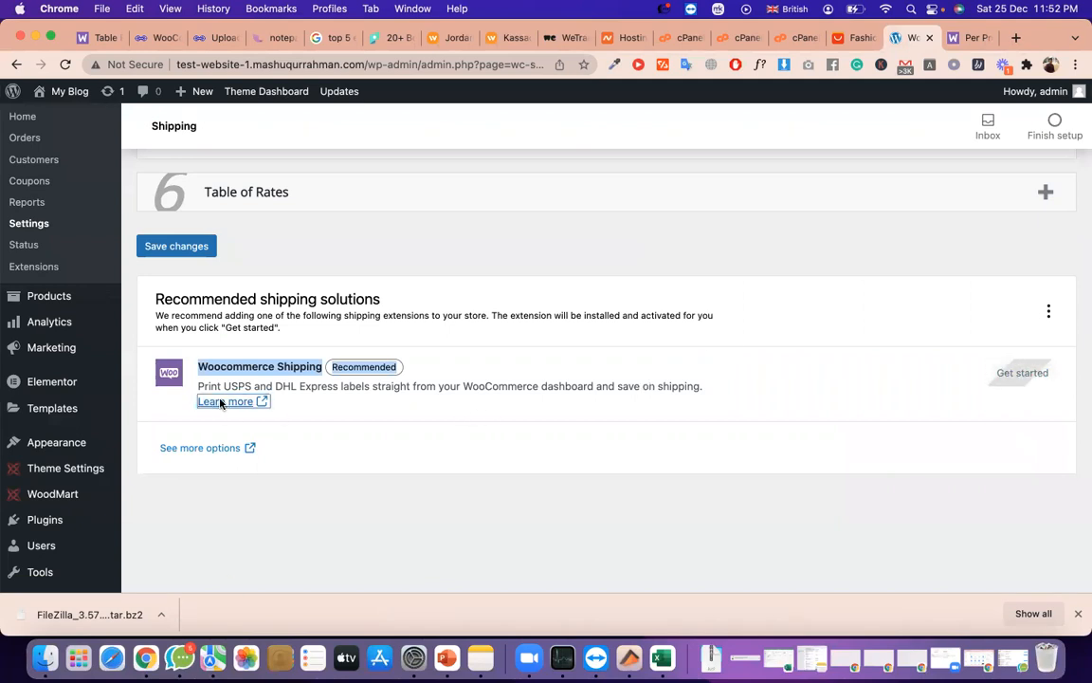
left_click(858, 40)
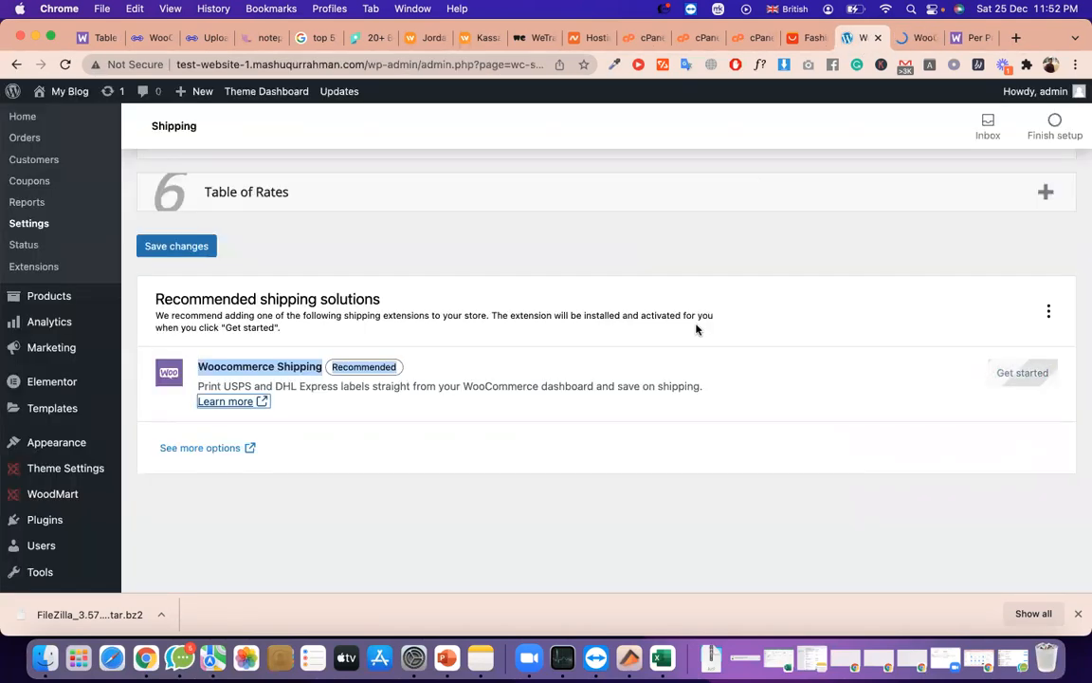
scroll(909, 308, "up", 3)
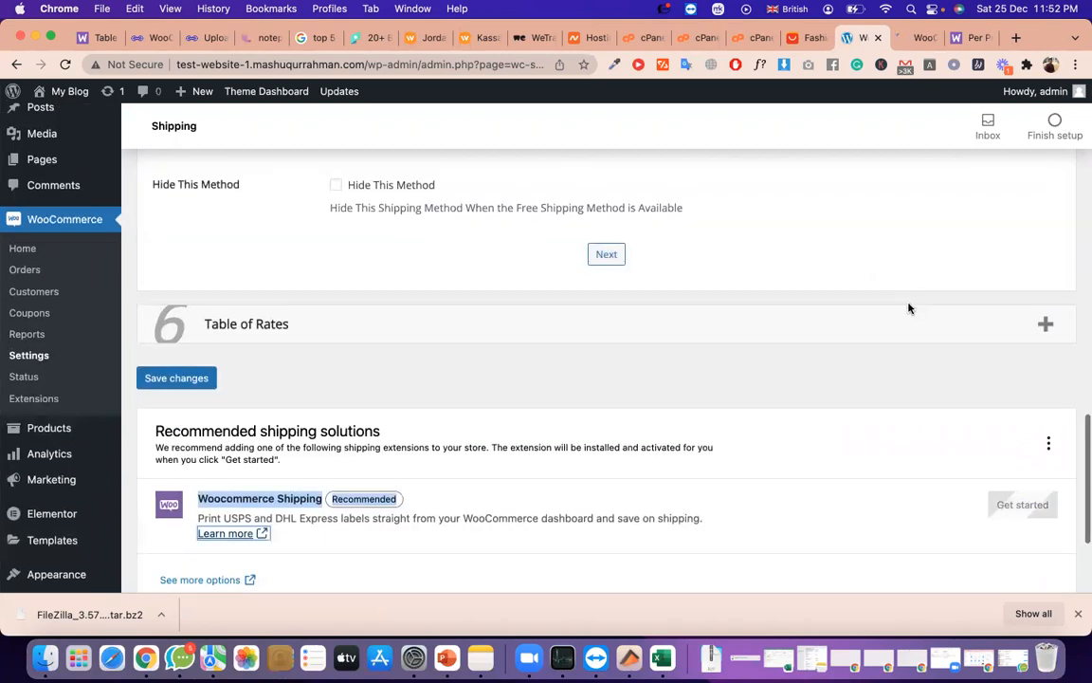
left_click(912, 38)
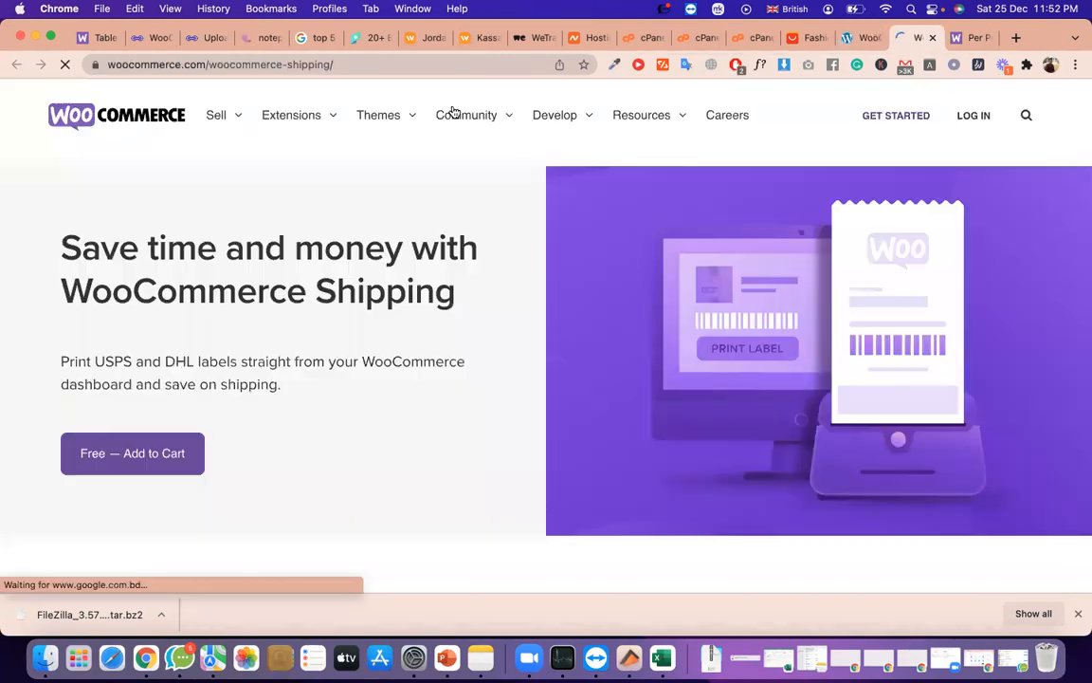
Copy the WooCommerce Shipping page's address and paste it below the per-product shipping link in the online notepad
left_click(420, 63)
key("cmd+c")
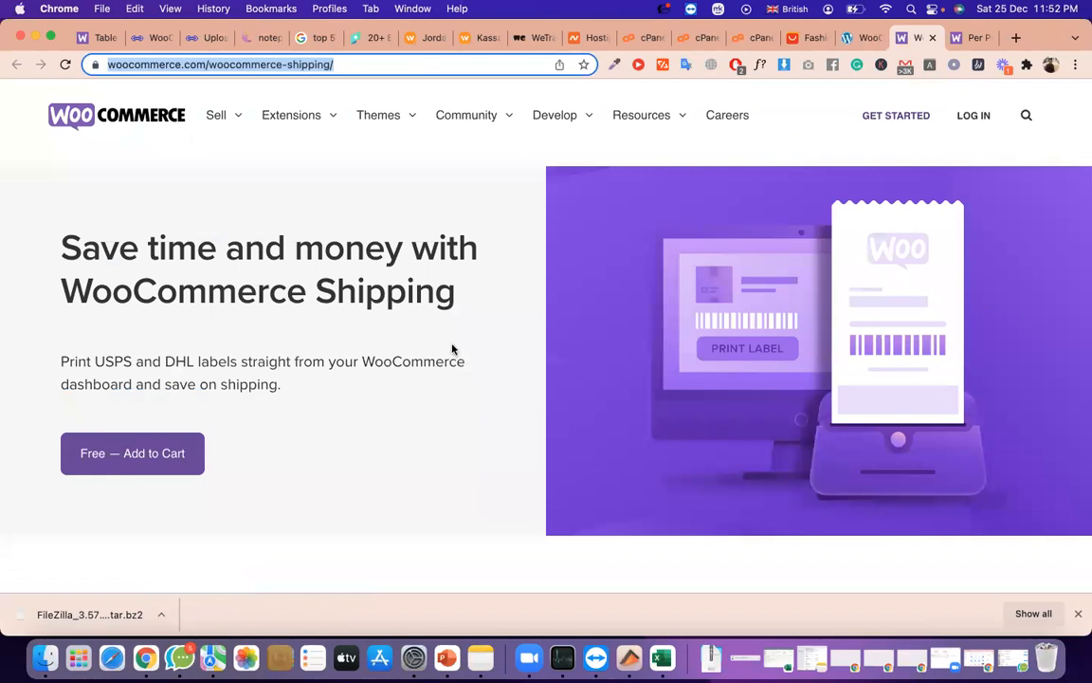
scroll(452, 349, "down", 4)
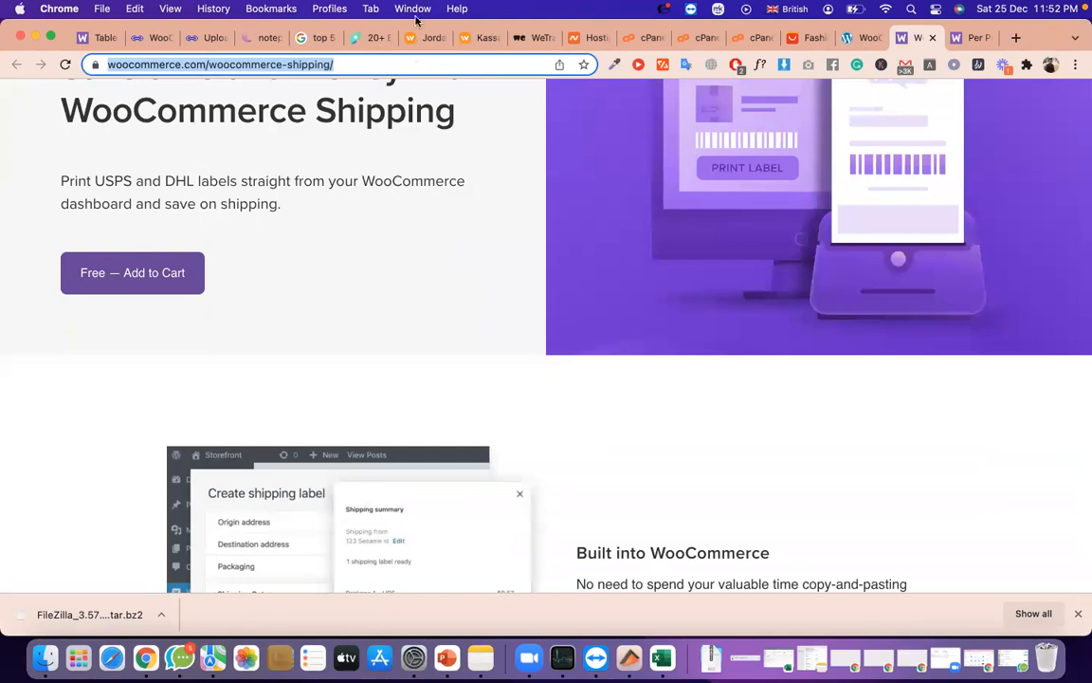
left_click(255, 41)
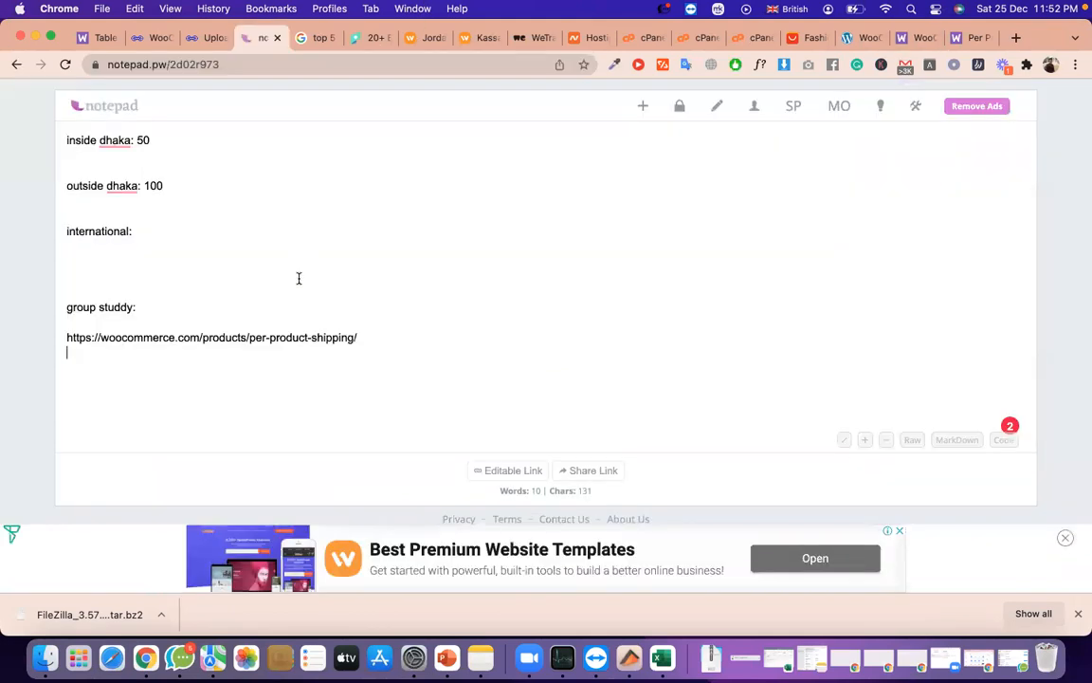
key("cmd+v")
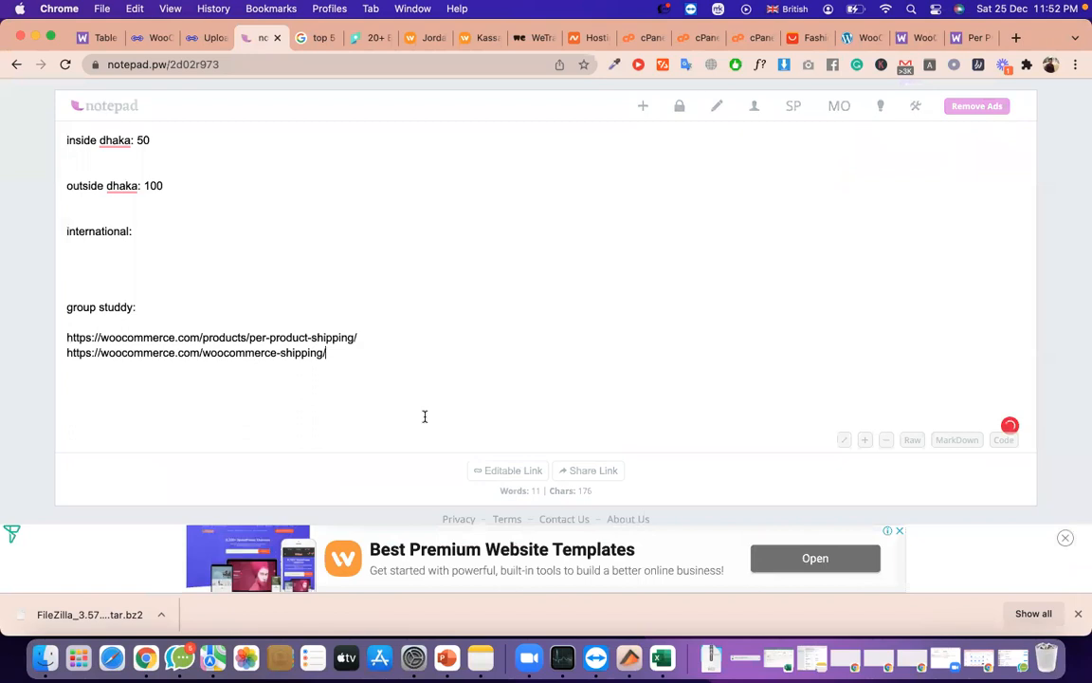
Delete "https" from the per-product shipping link and remove the blank line below the "group studdy:" heading
left_click_drag(344, 350, 60, 337)
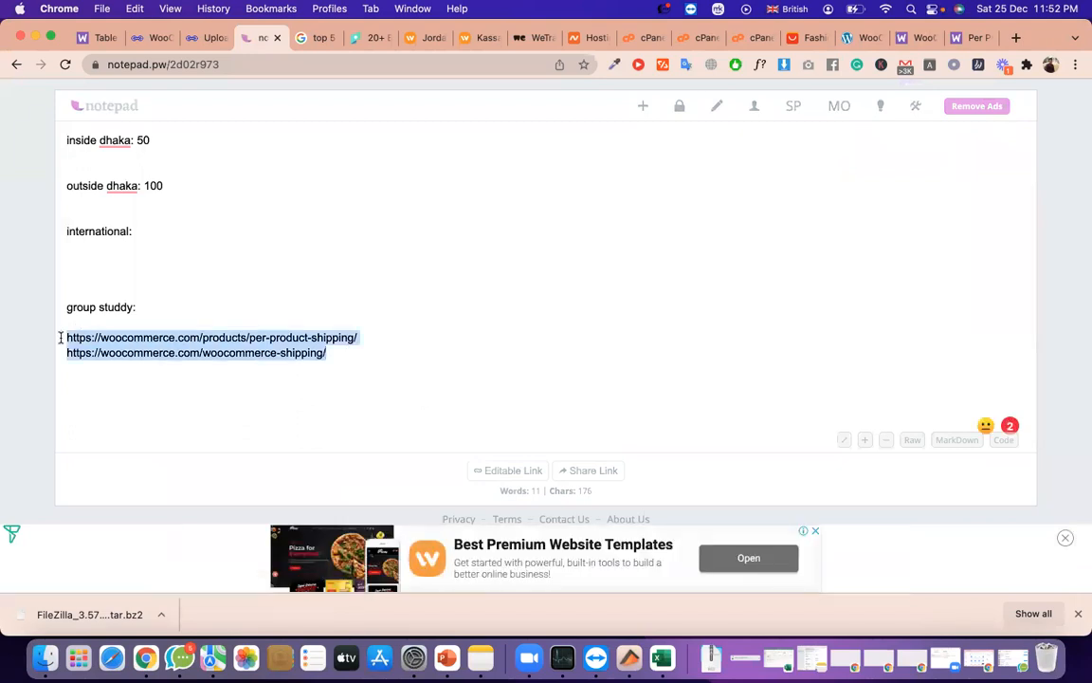
double_click(60, 337)
key("BackSpace")
key("BackSpace")
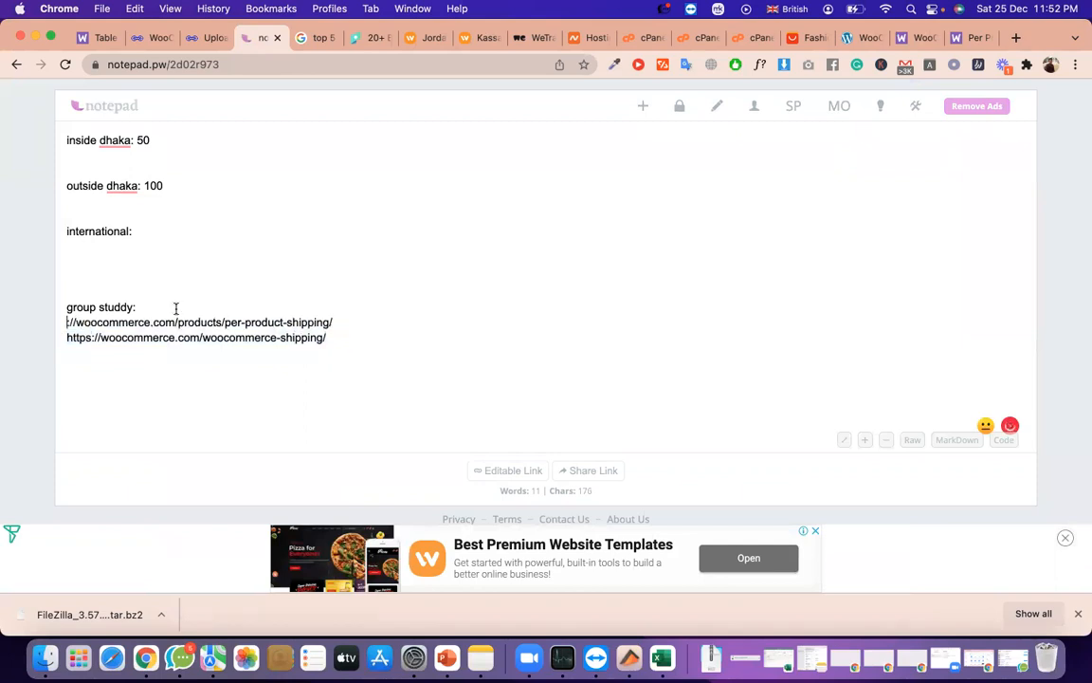
Return to the WooCommerce Table Rate settings and expand the Table of Rates section
left_click(851, 43)
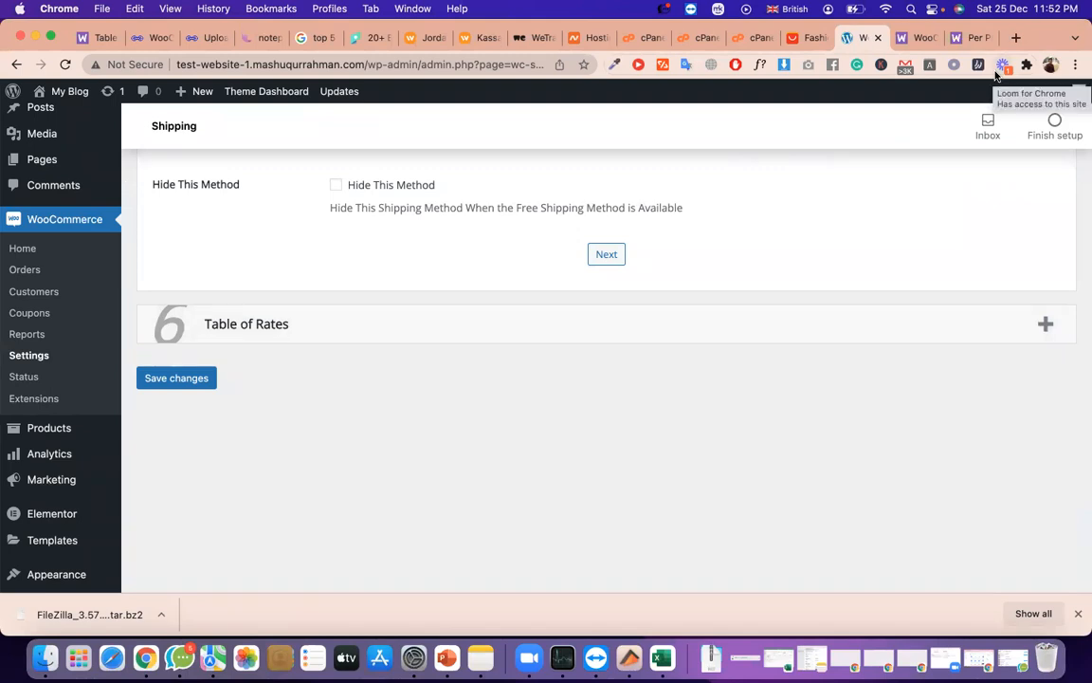
left_click(665, 318)
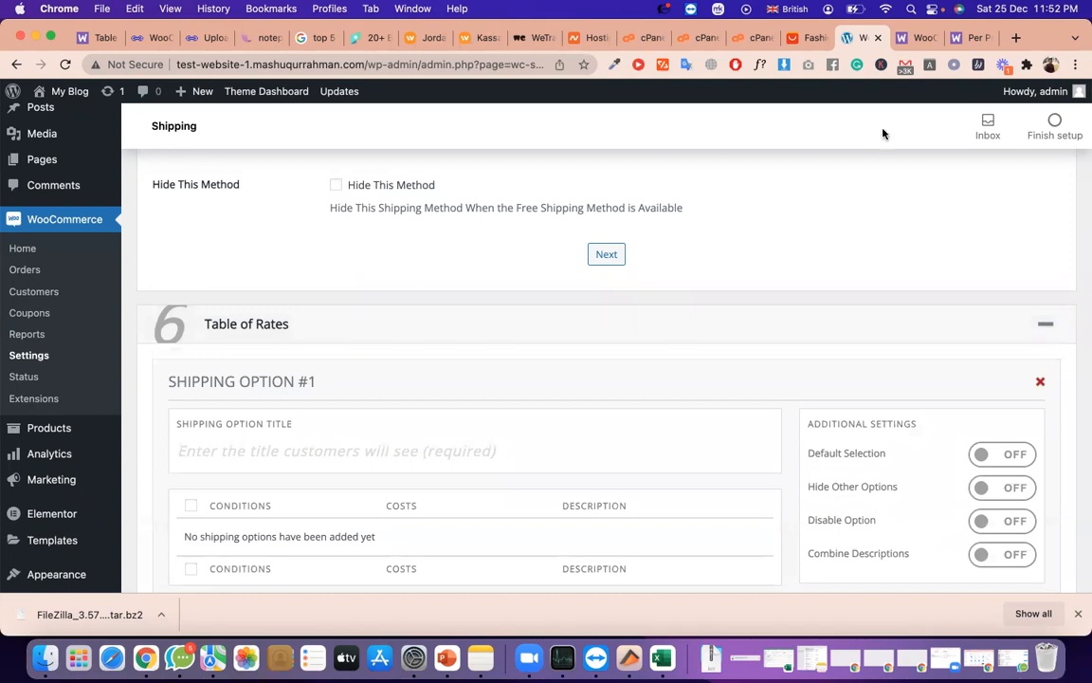
Examine the WooCommerce Shipping page's label-printing features and its supported carriers
left_click(913, 40)
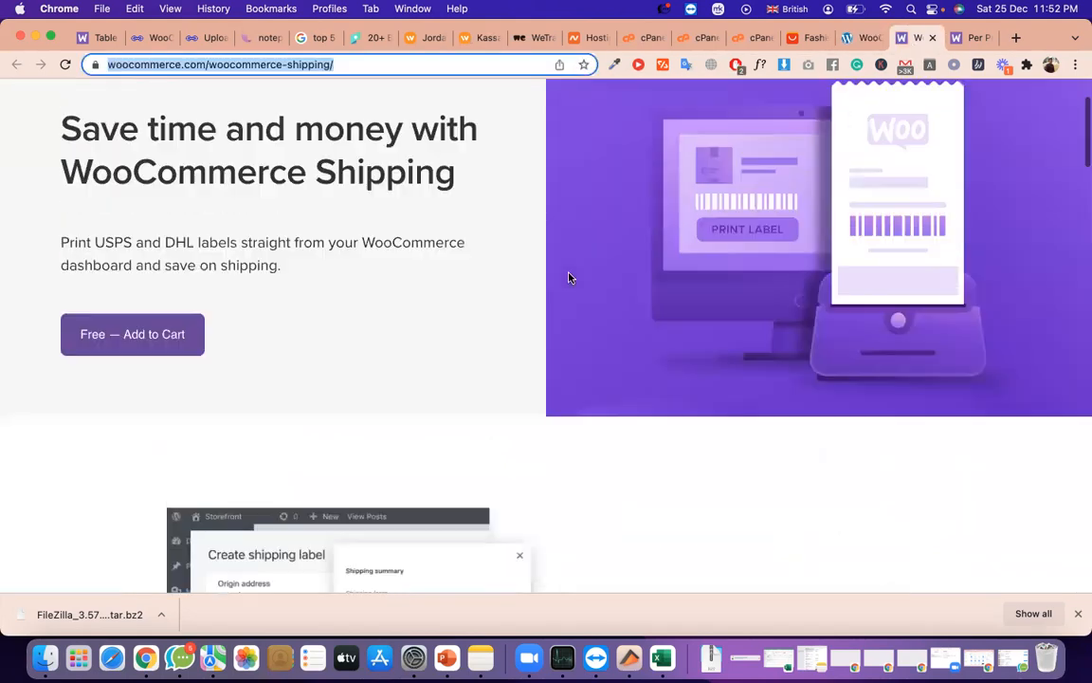
triple_click(248, 256)
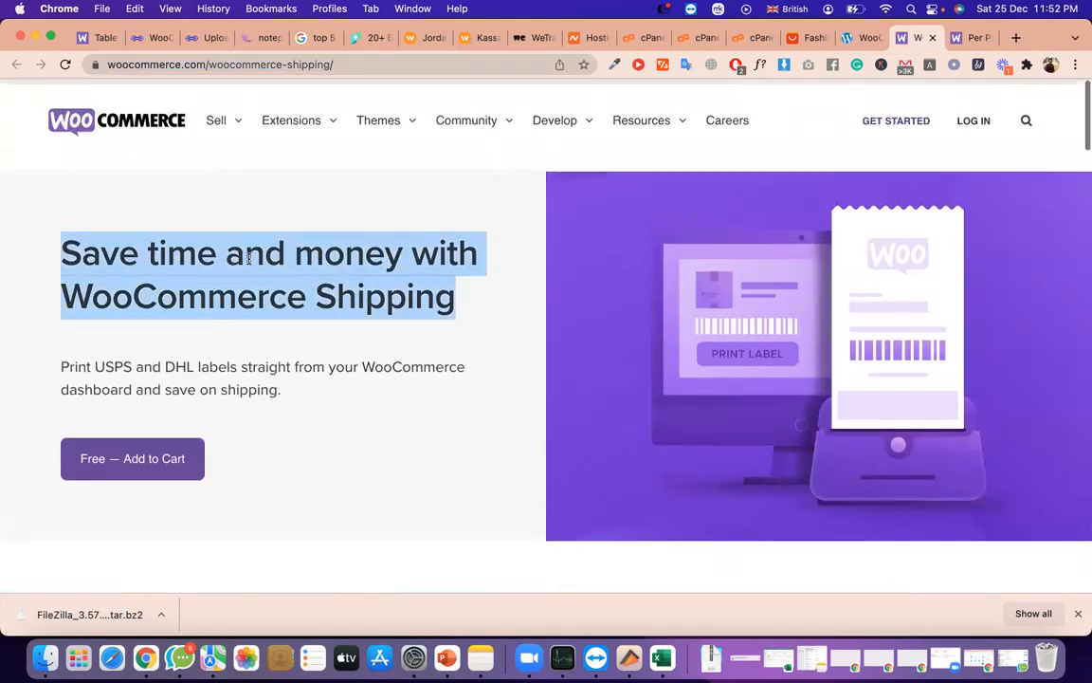
scroll(415, 293, "down", 15)
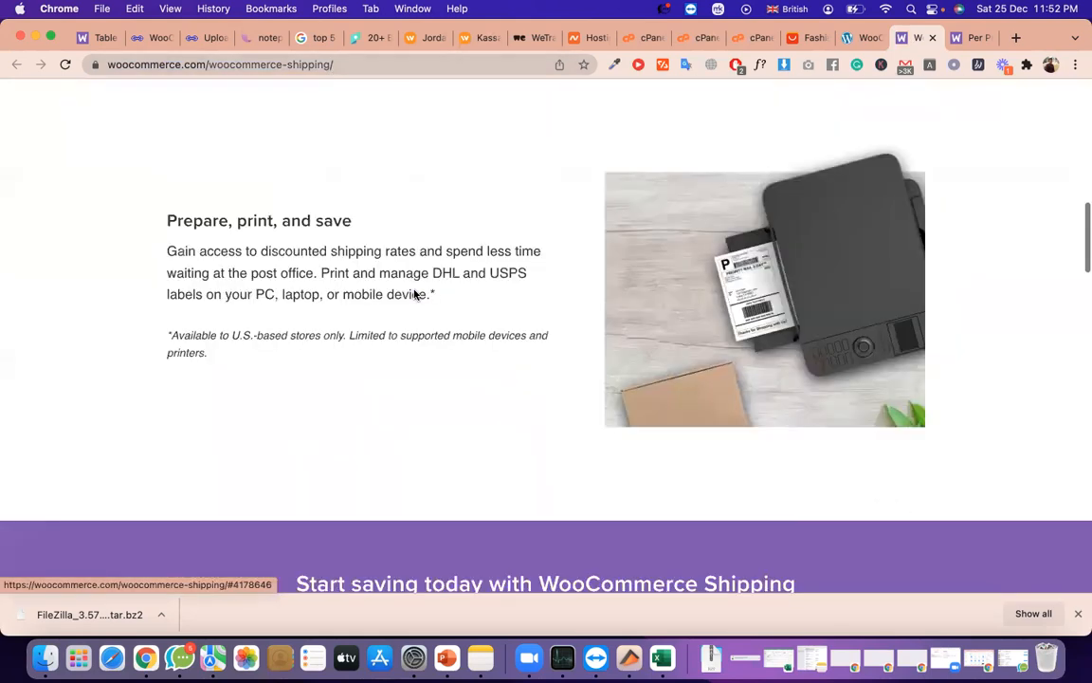
scroll(417, 295, "up", 2)
scroll(446, 349, "down", 10)
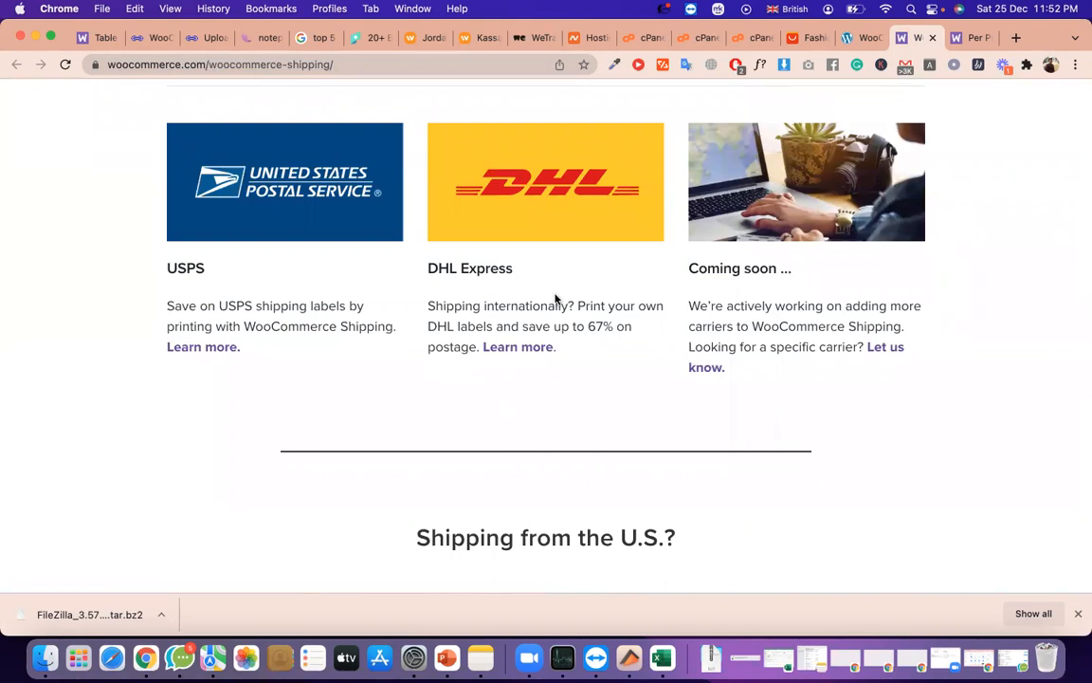
scroll(438, 345, "down", 5)
scroll(439, 344, "up", 15)
scroll(296, 229, "up", 3)
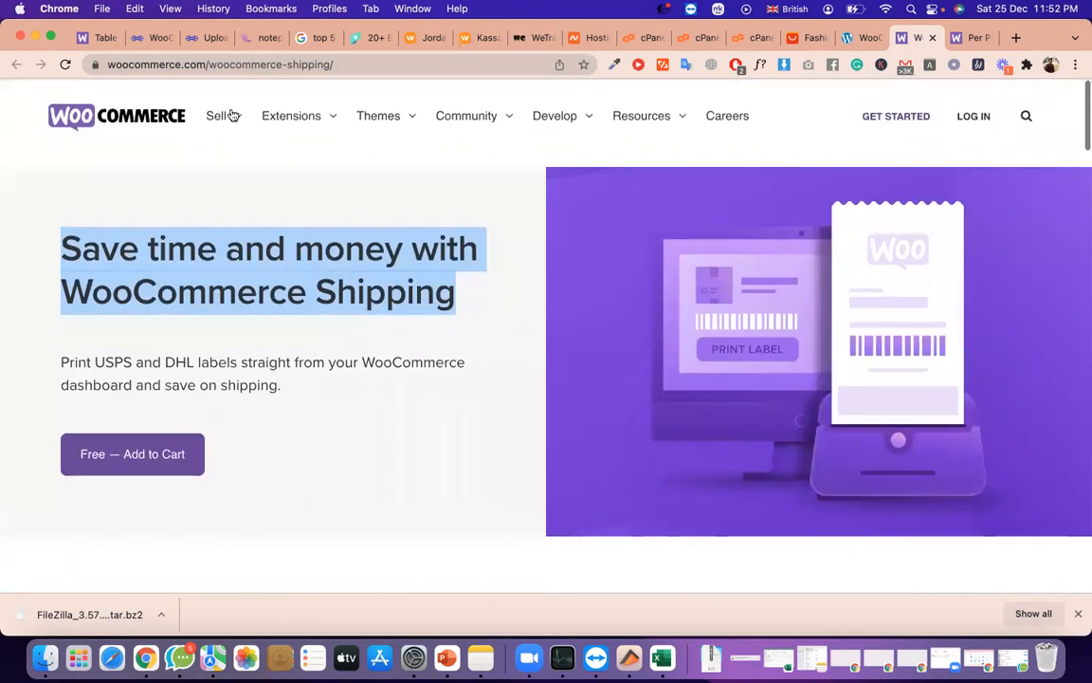
Browse WooCommerce's Extensions Store and open WooCommerce Shipping from the most popular extensions
mouse_move(293, 115)
left_click(317, 152)
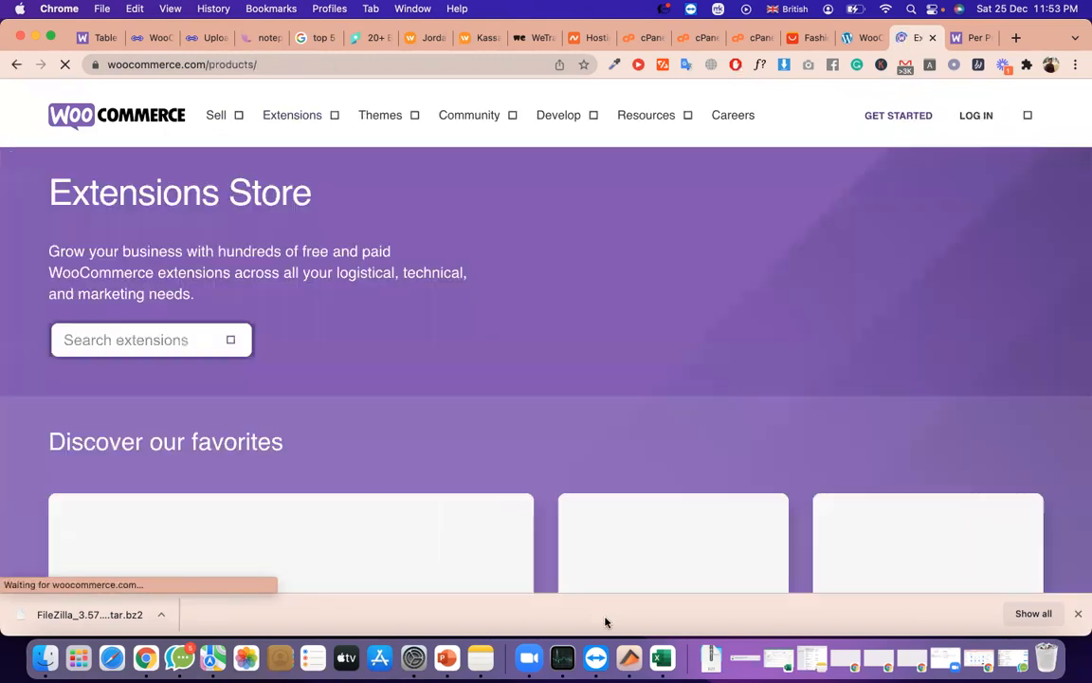
scroll(438, 541, "down", 2)
scroll(439, 541, "down", 10)
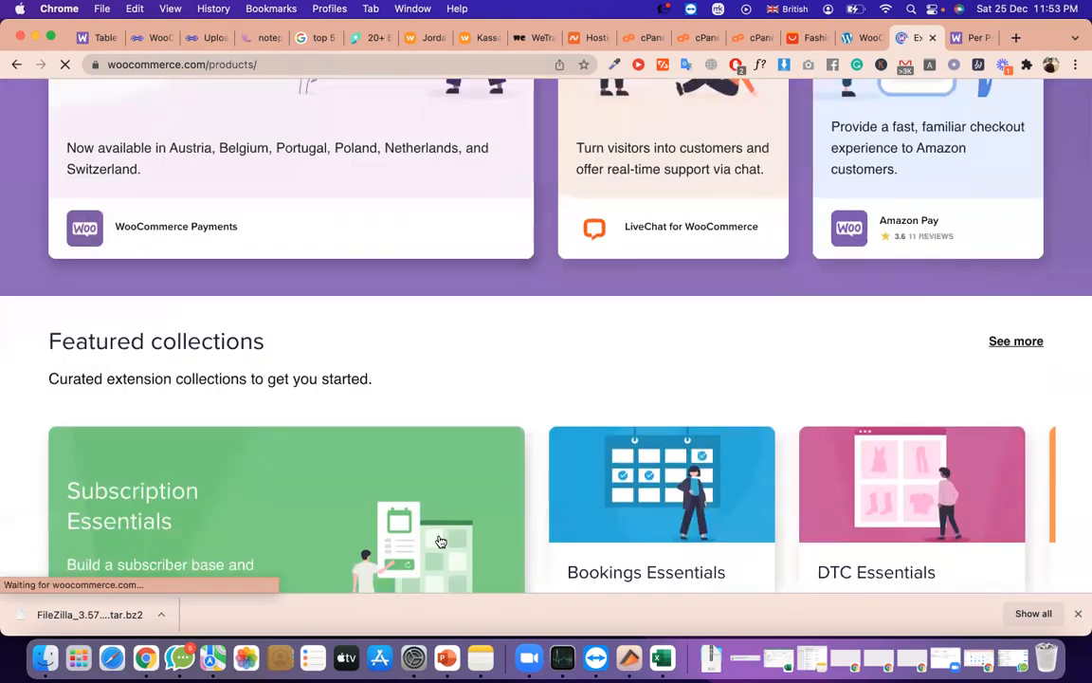
scroll(439, 541, "down", 3)
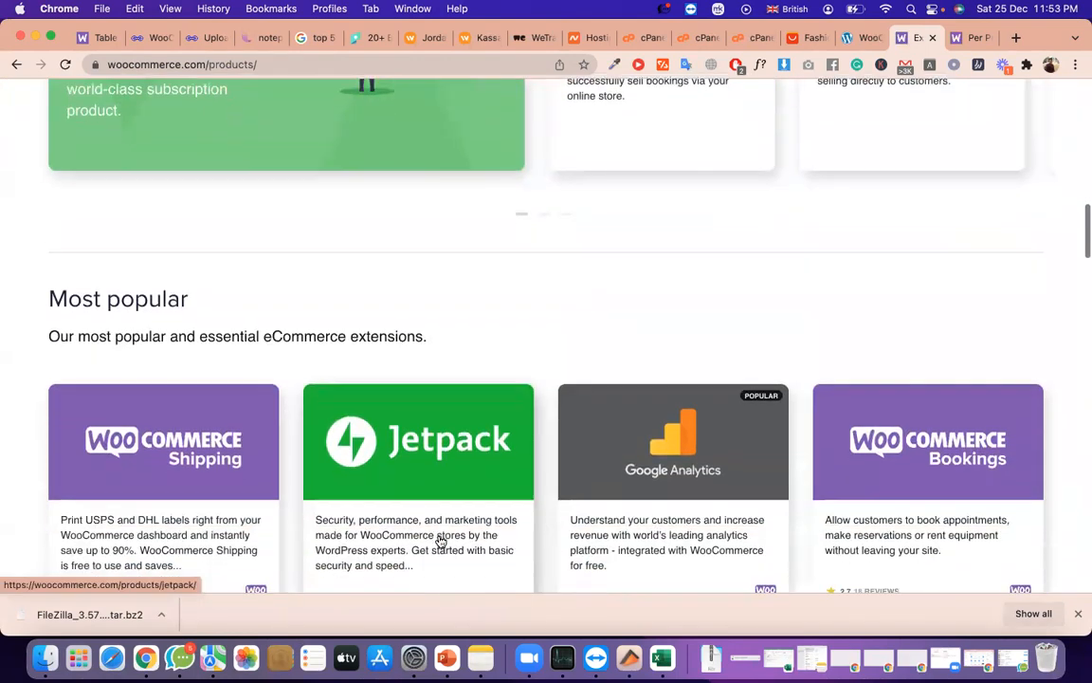
left_click(182, 393)
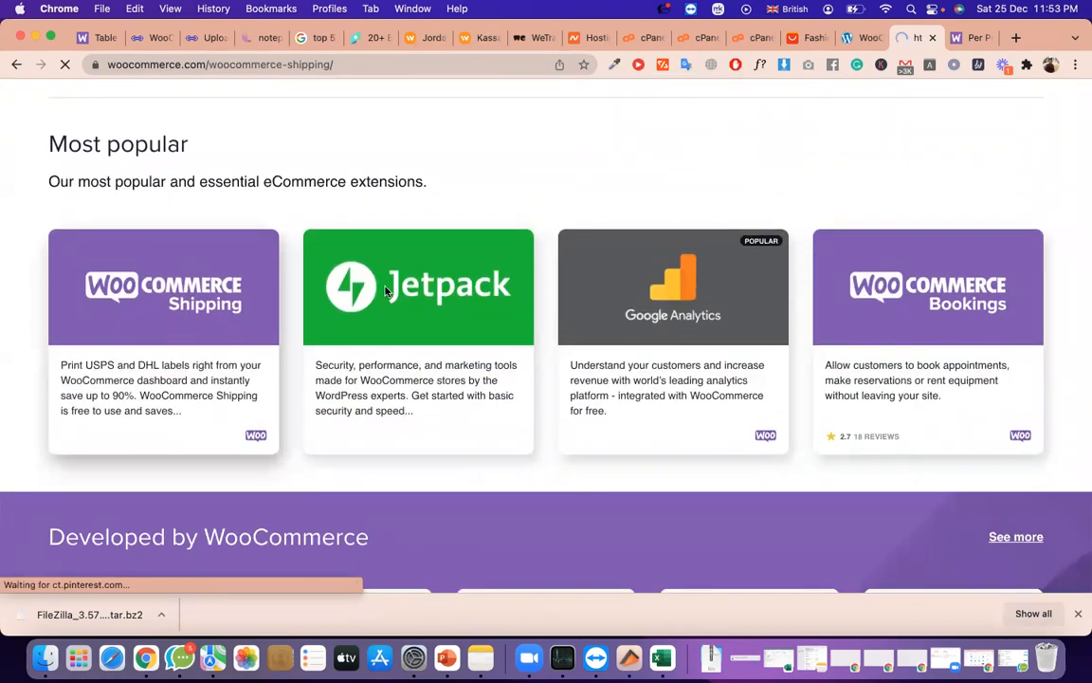
Examine the WooCommerce Shipping introduction, the shipping label example and the "Built into WooCommerce" section
scroll(402, 339, "down", 2)
scroll(402, 339, "down", 2)
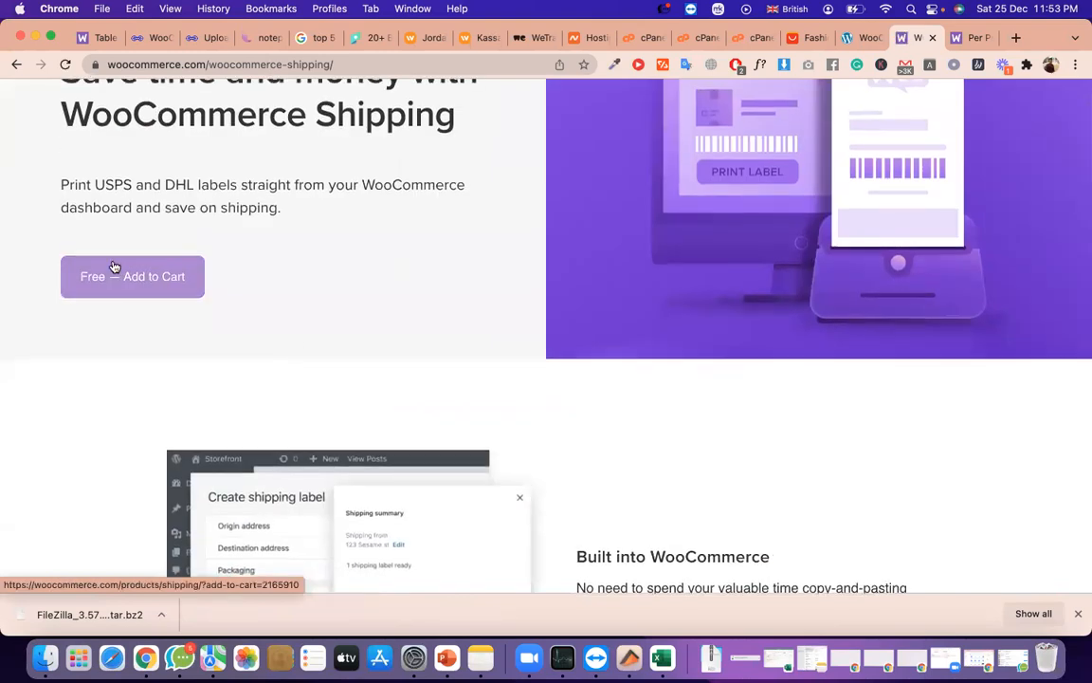
scroll(190, 275, "up", 3)
triple_click(261, 239)
scroll(260, 239, "down", 10)
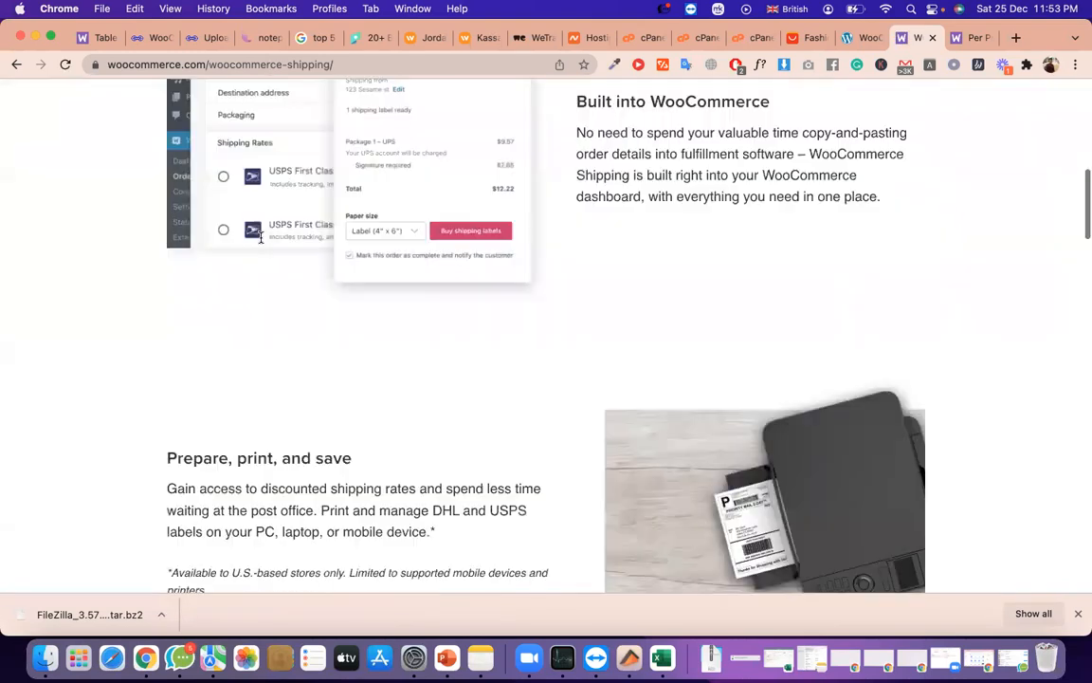
scroll(262, 242, "up", 2)
scroll(262, 242, "up", 8)
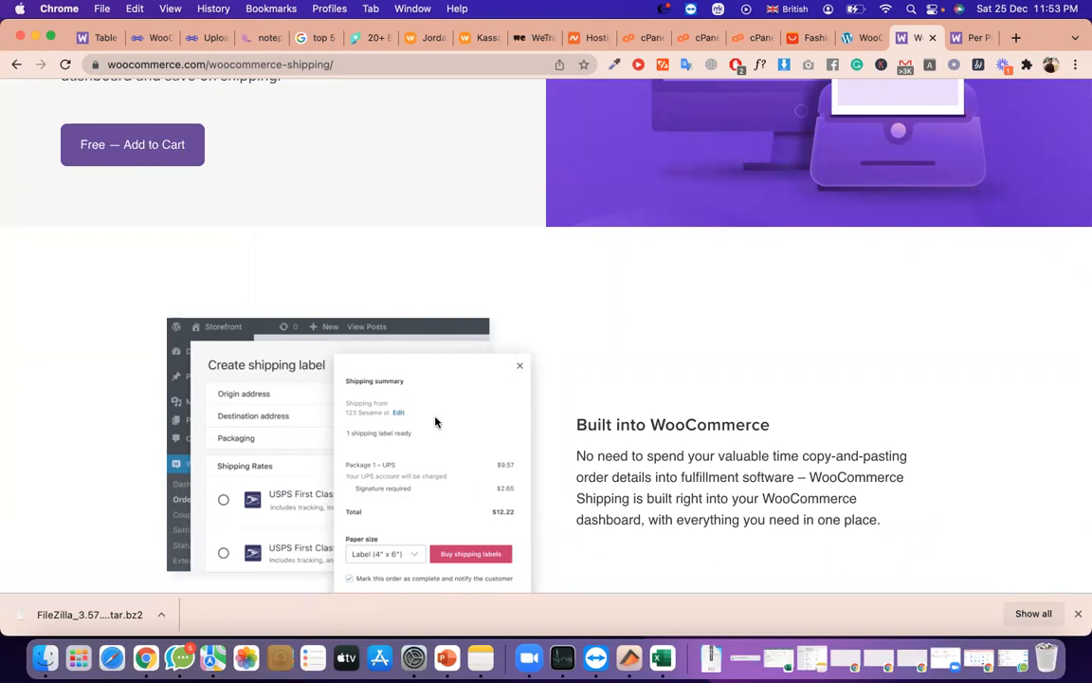
scroll(521, 575, "down", 2)
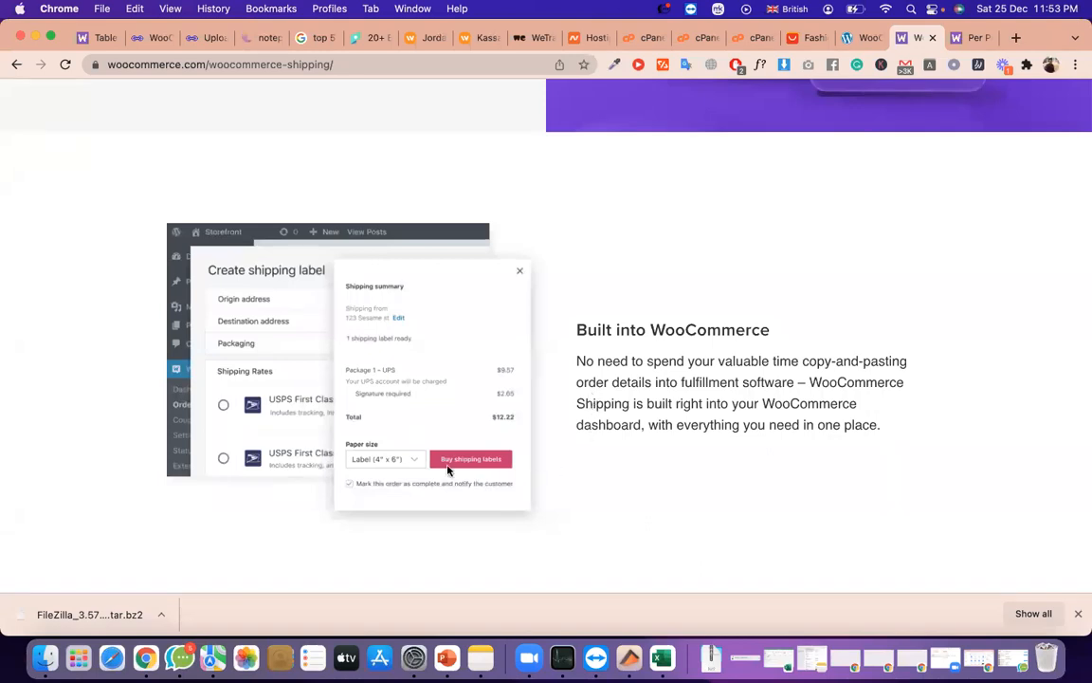
triple_click(617, 326)
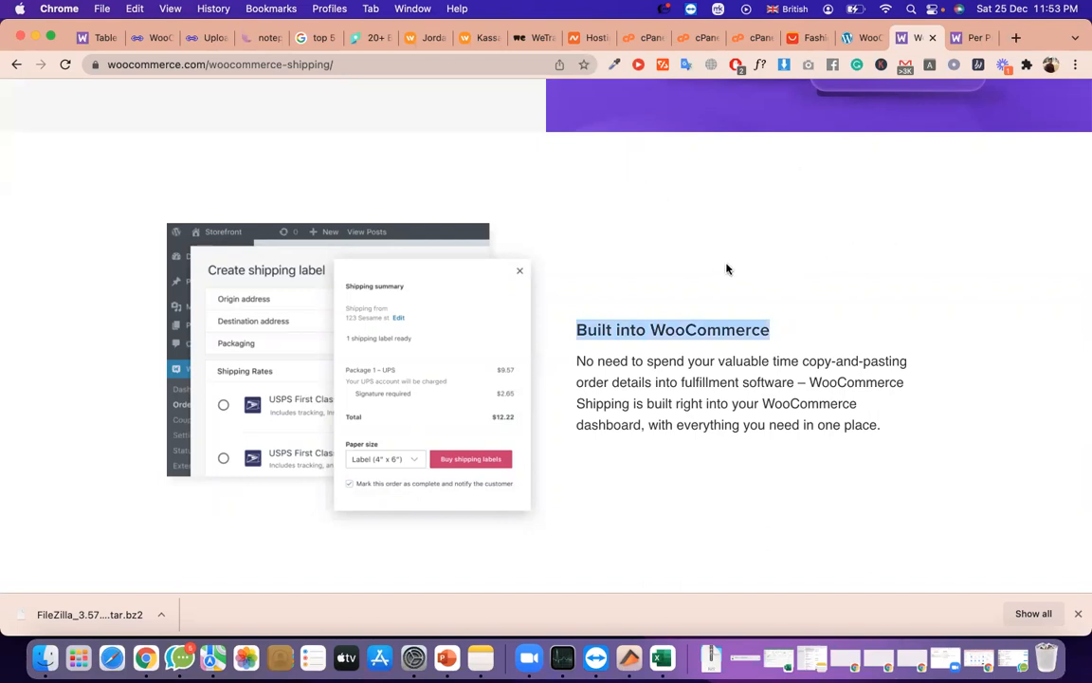
scroll(721, 250, "down", 1)
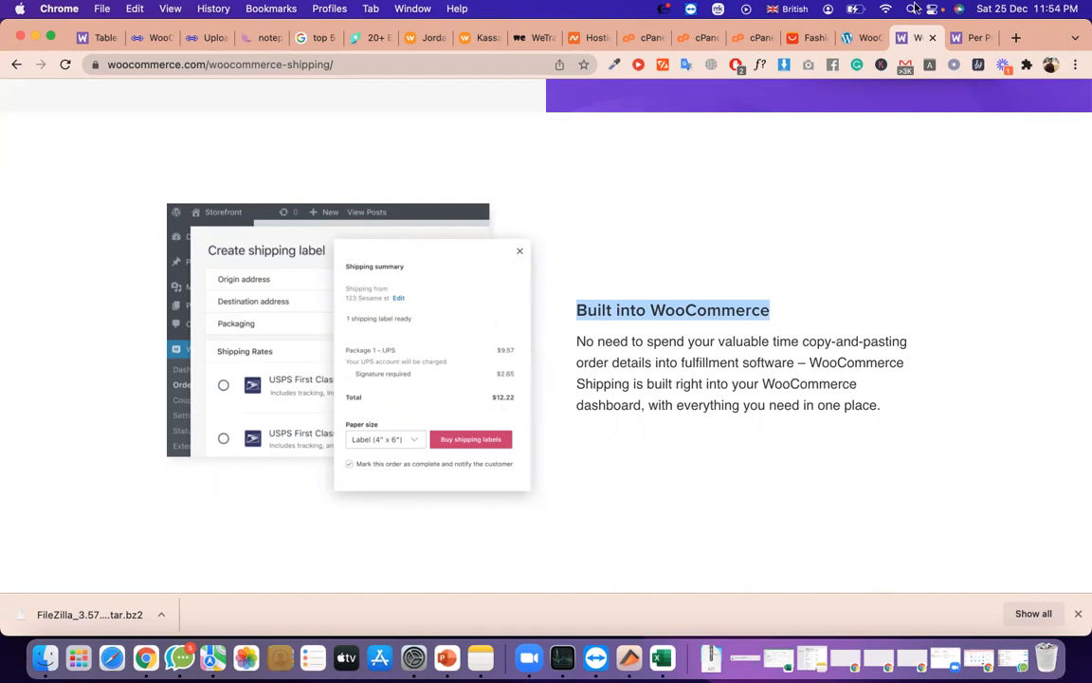
Compare the Per Product Shipping product page with the WooCommerce Shipping page, ending on Per Product Shipping
left_click(962, 36)
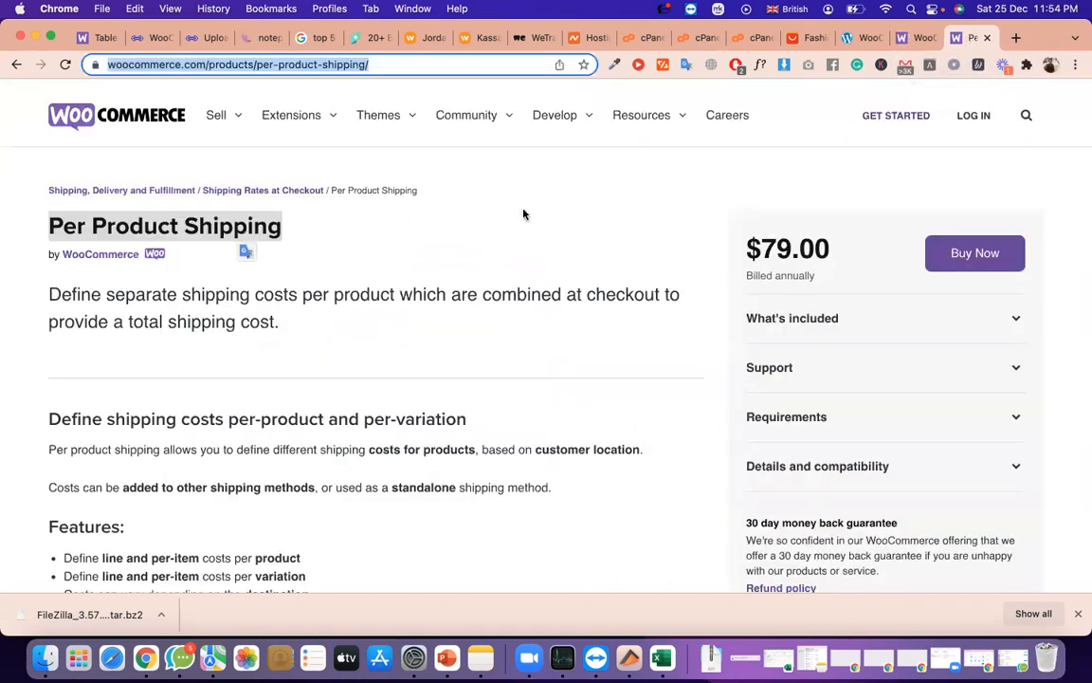
triple_click(223, 232)
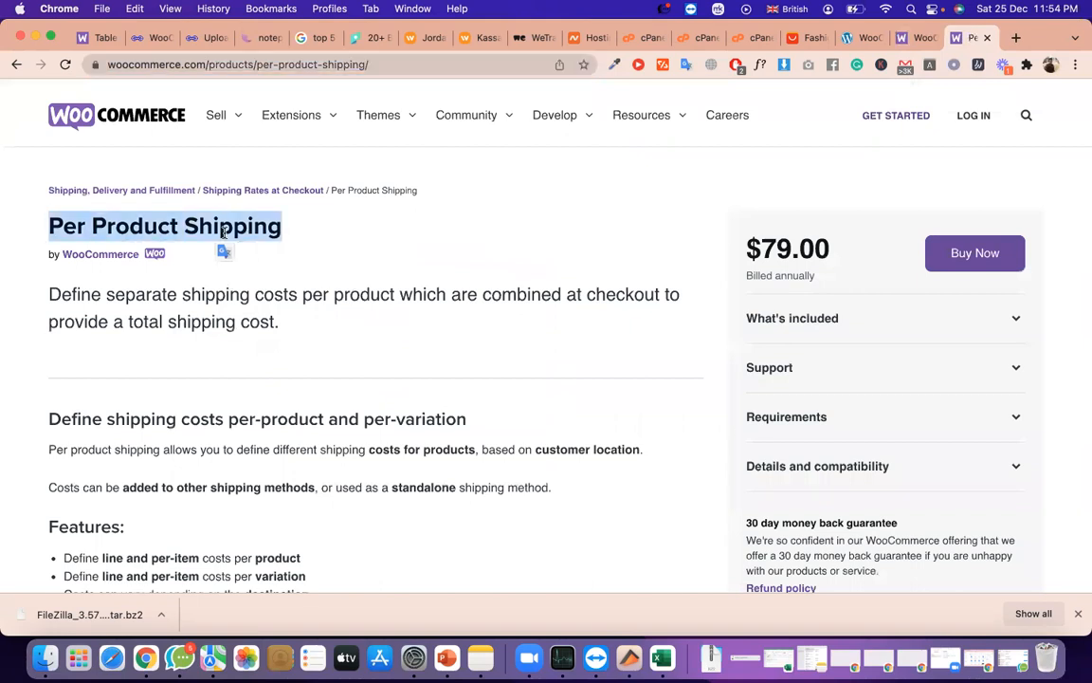
triple_click(223, 232)
left_click(906, 43)
scroll(284, 327, "up", 10)
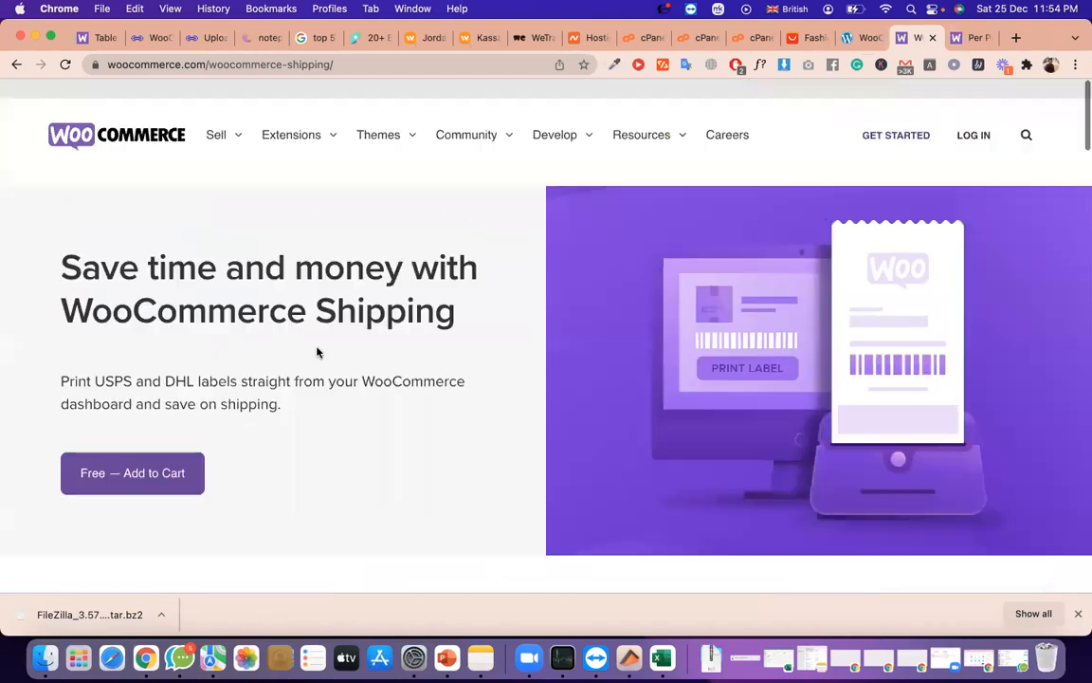
scroll(317, 352, "down", 1)
triple_click(265, 297)
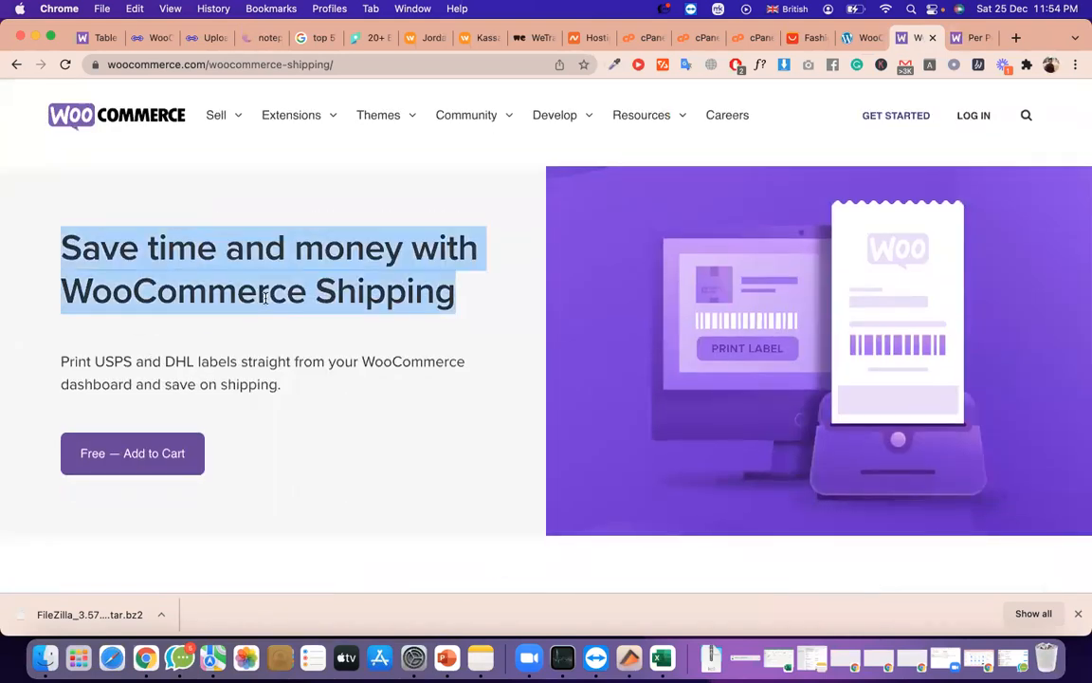
scroll(265, 300, "down", 10)
scroll(387, 341, "up", 10)
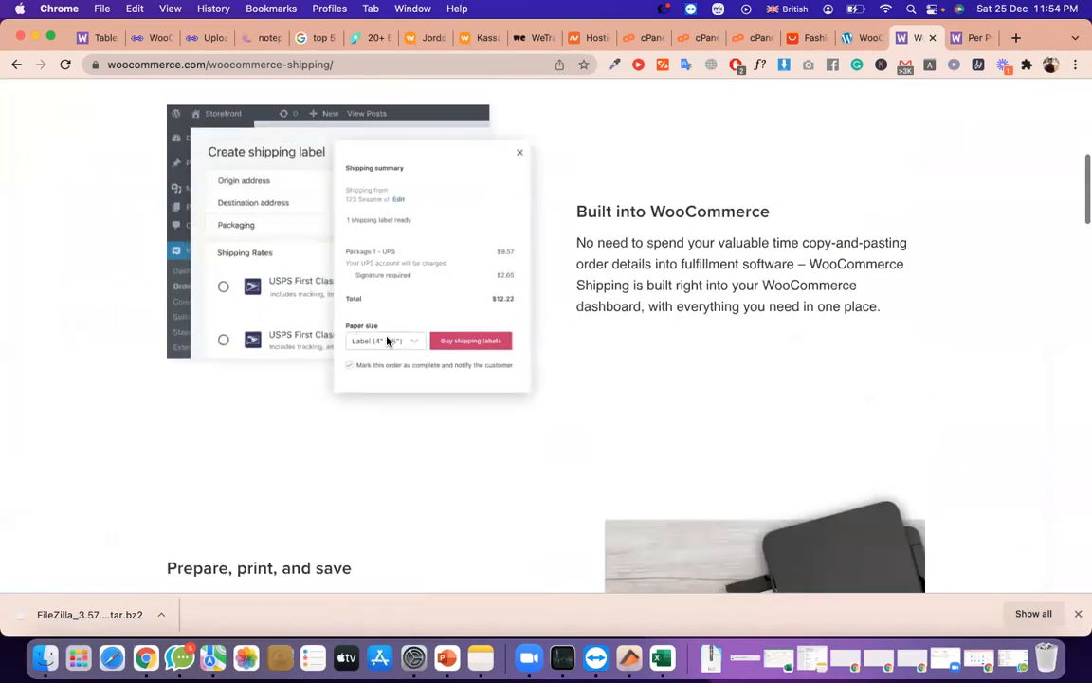
scroll(386, 341, "down", 9)
scroll(387, 341, "up", 10)
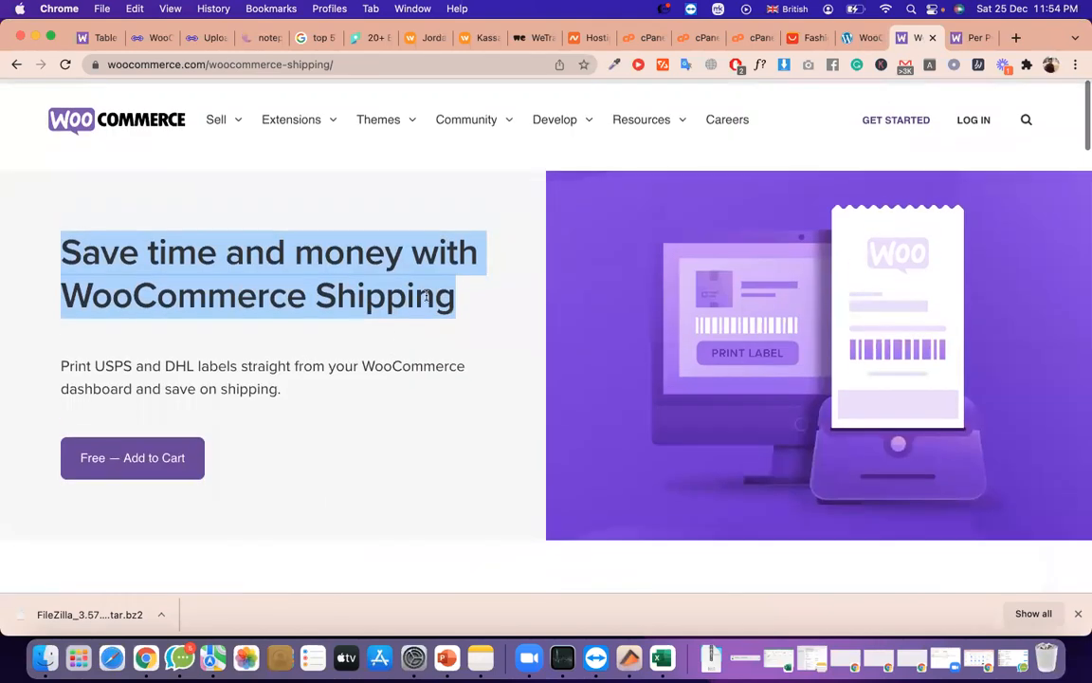
left_click(977, 42)
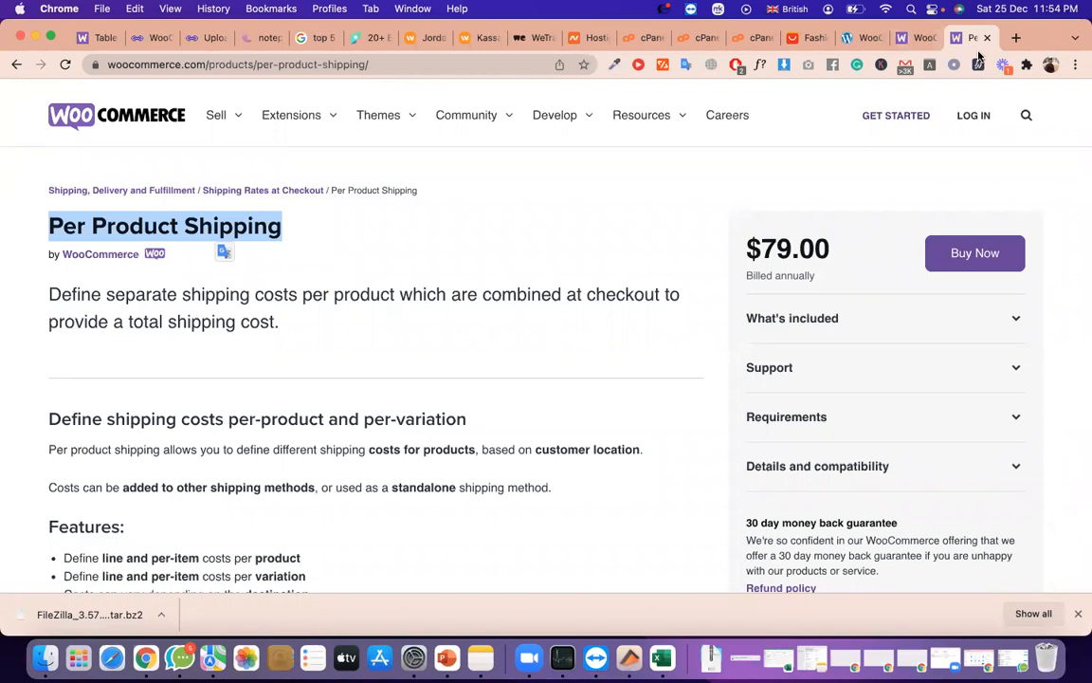
Examine the Per Product Shipping extension's description, feature list and example rate table
scroll(654, 299, "down", 1)
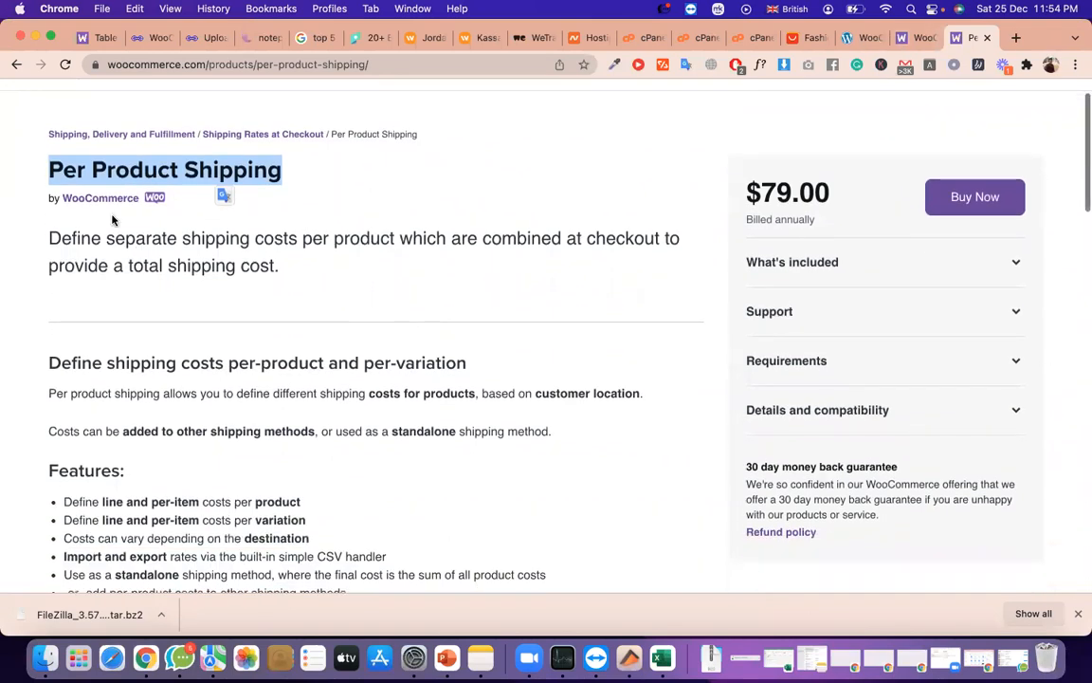
scroll(333, 431, "down", 1)
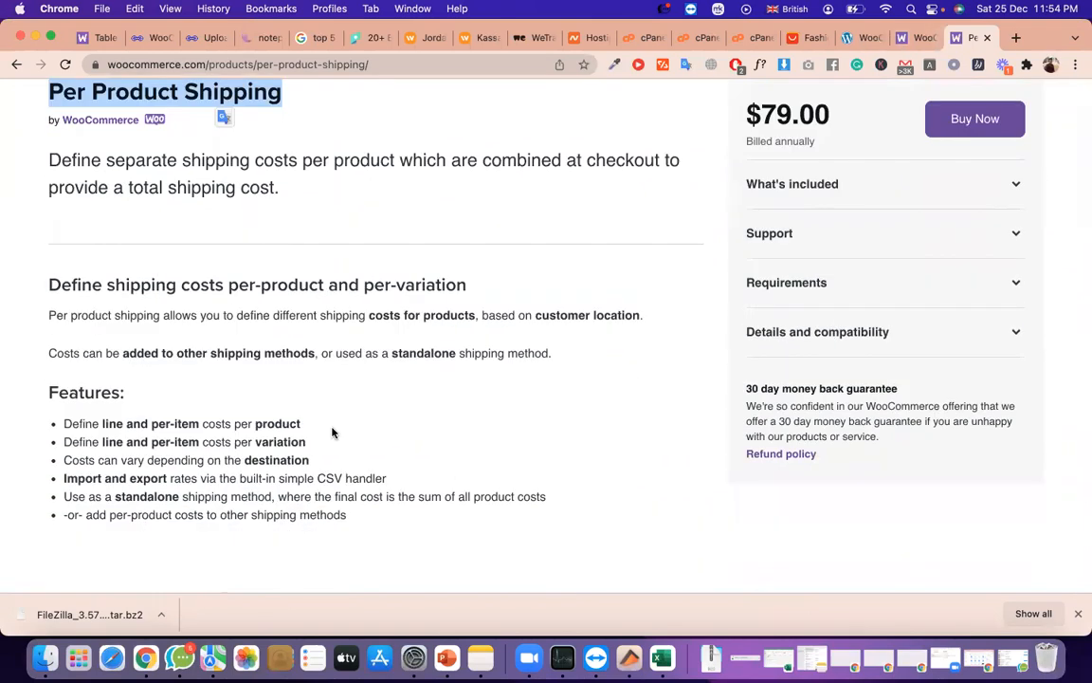
scroll(332, 432, "down", 2)
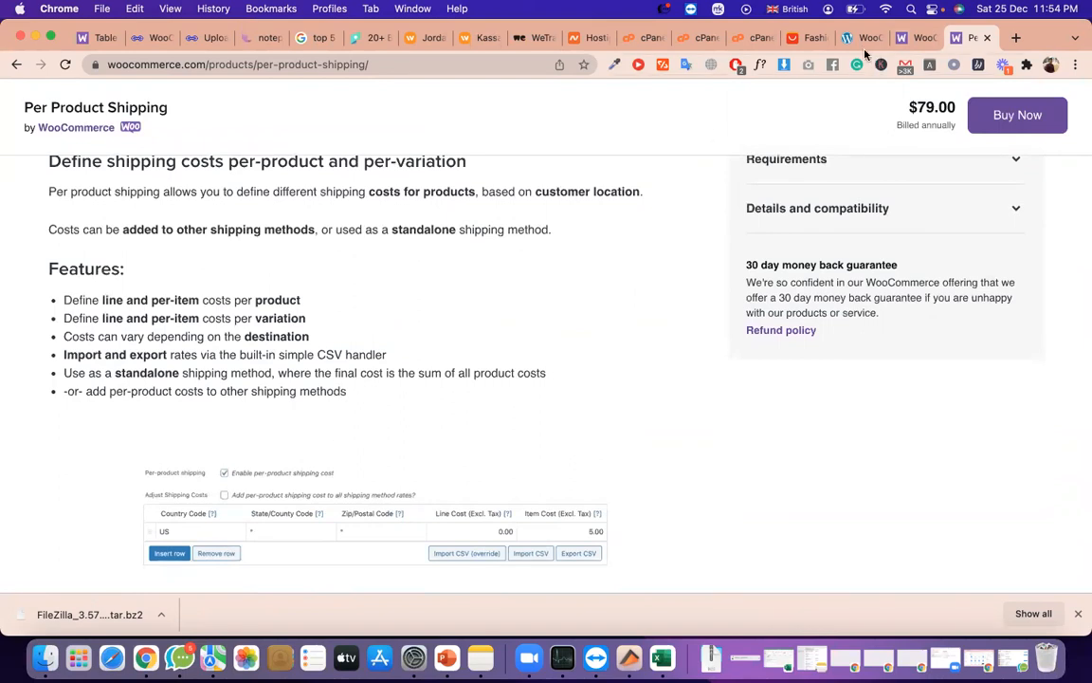
Switch to the AliExpress men's shoe page and examine its shipping methods to Canada and the product price
left_click(803, 39)
scroll(531, 312, "down", 2)
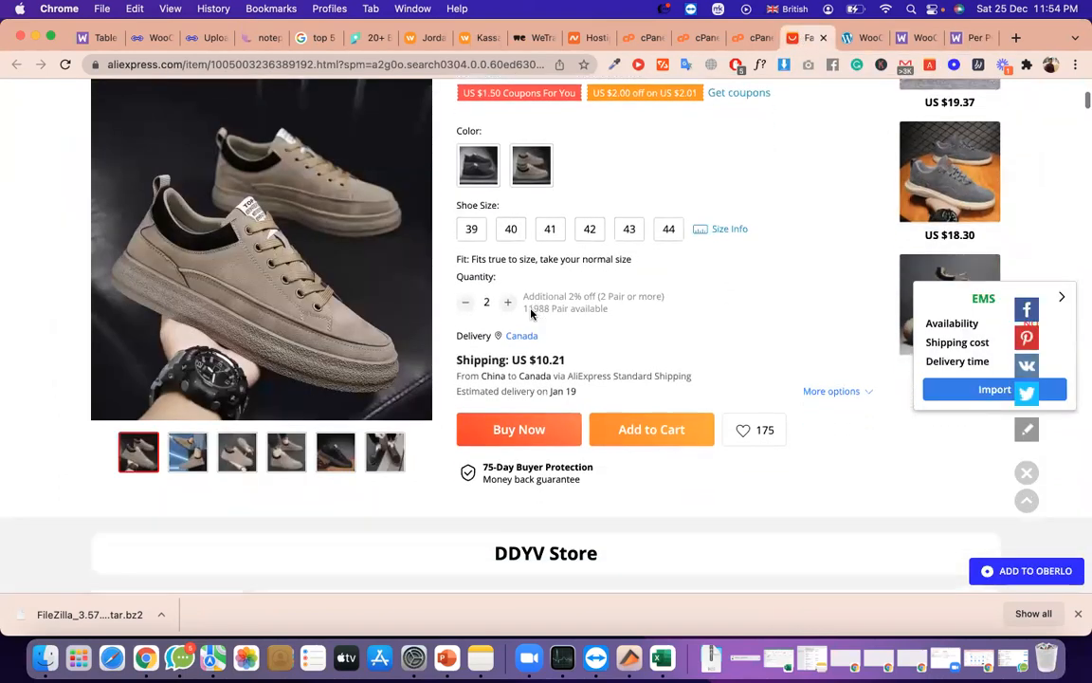
left_click(546, 343)
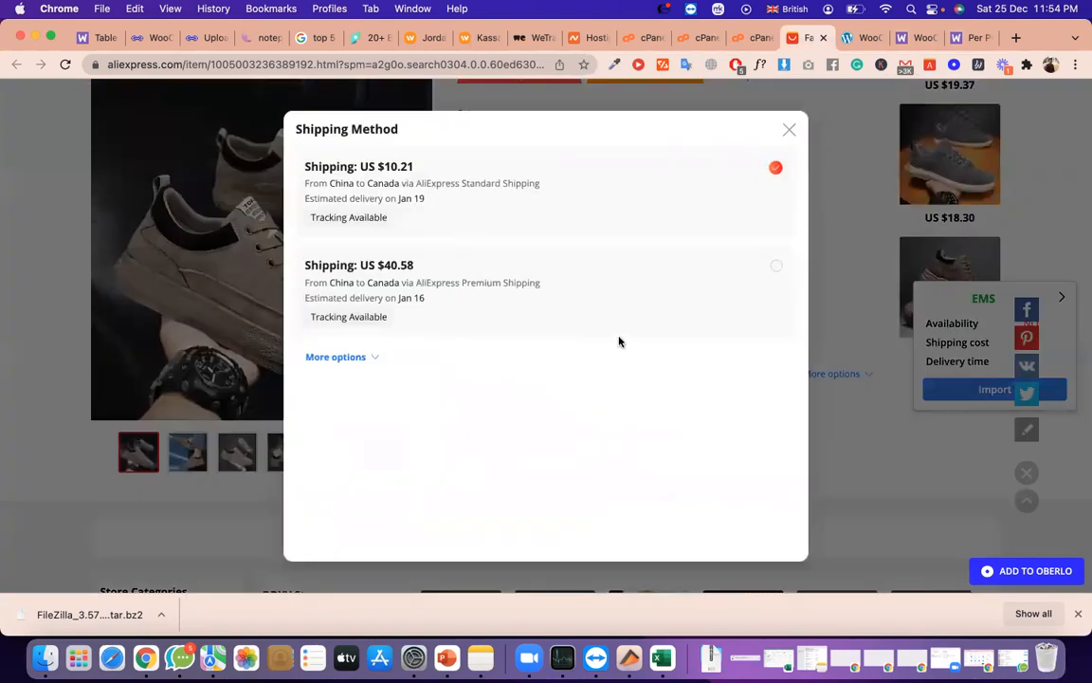
left_click(789, 130)
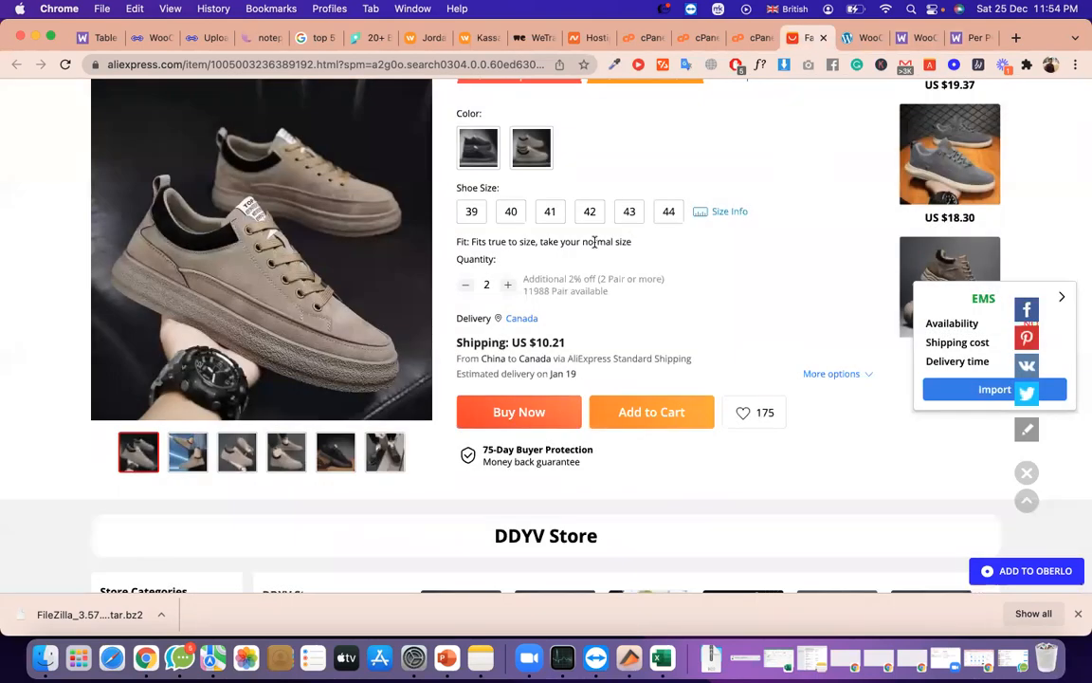
triple_click(593, 242)
scroll(588, 244, "up", 4)
left_click_drag(626, 192, 560, 195)
triple_click(561, 196)
scroll(747, 401, "down", 1)
scroll(759, 384, "up", 4)
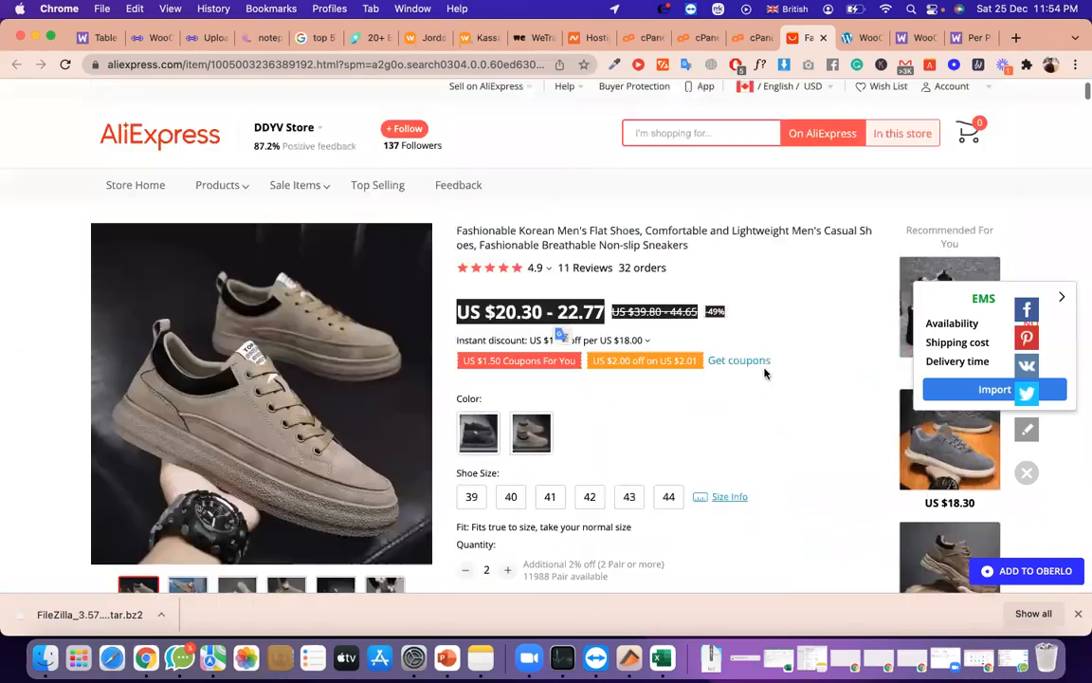
In the WooCommerce rate table, add a row with two conditions to Shipping Option #1 and base the first condition on Quantity
left_click(869, 45)
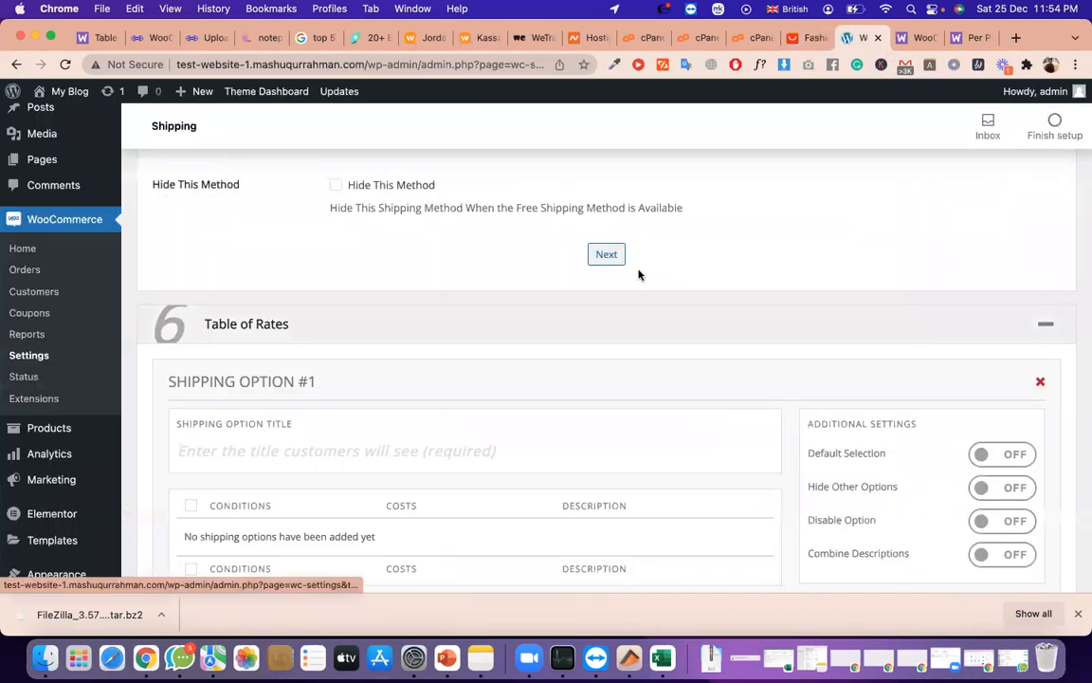
scroll(638, 273, "down", 3)
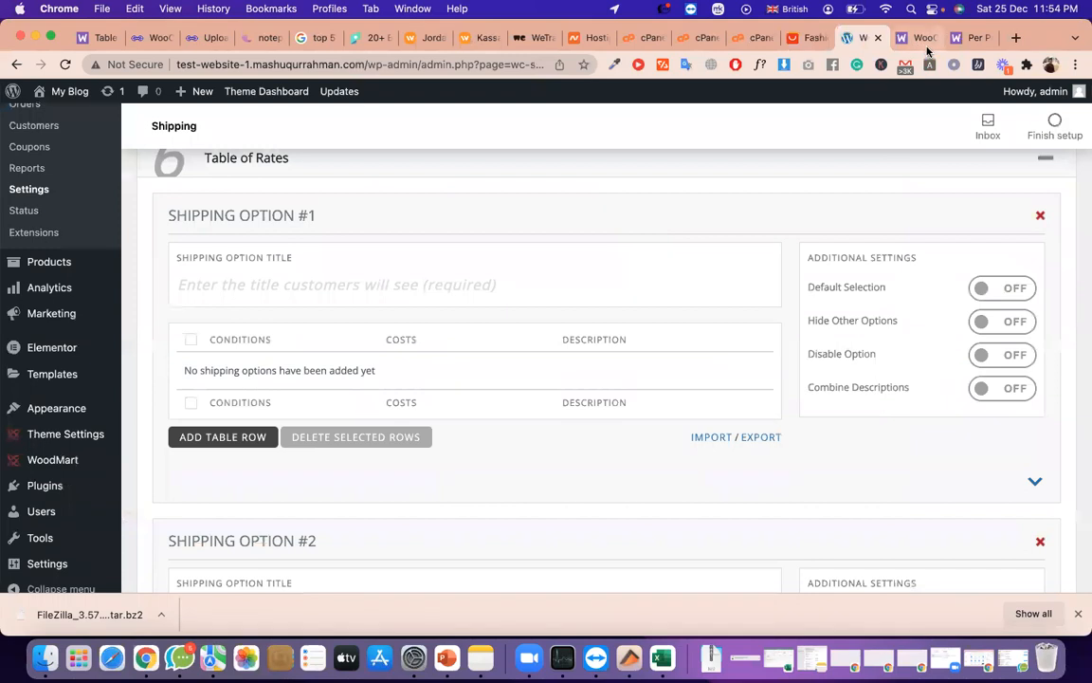
left_click(561, 273)
scroll(400, 271, "up", 1)
left_click(238, 455)
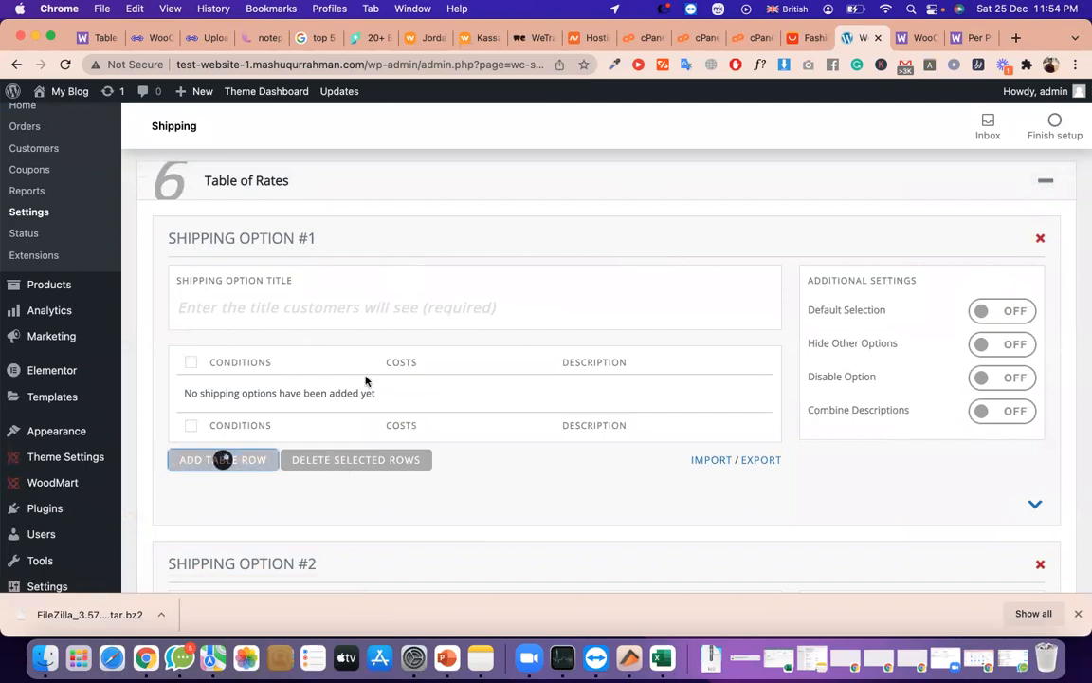
left_click(246, 398)
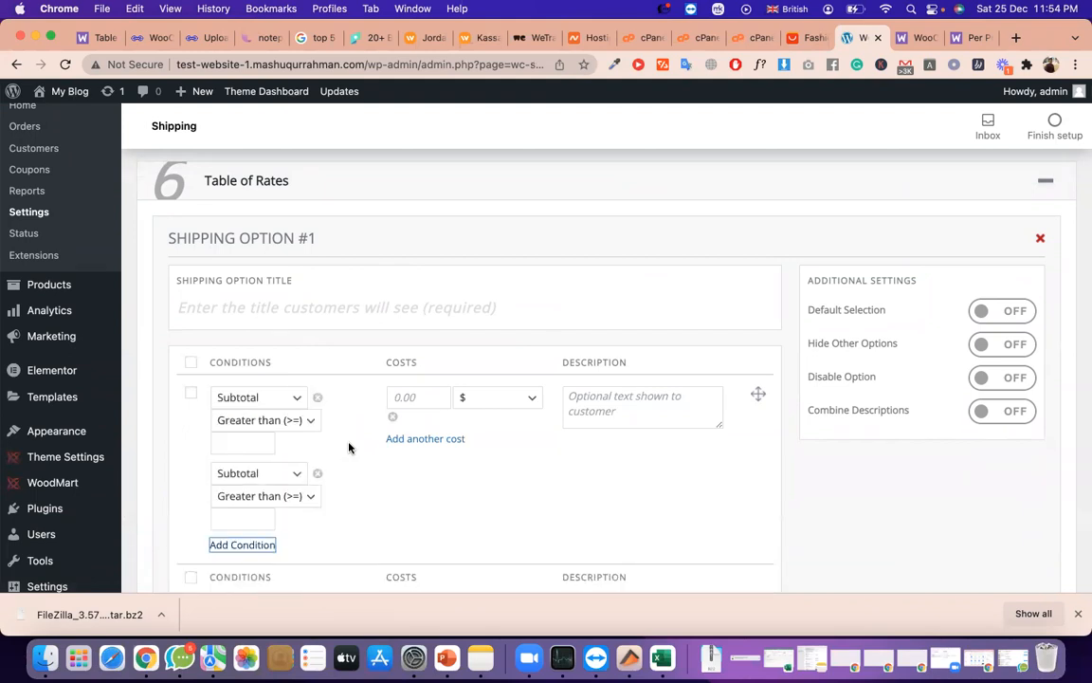
left_click(286, 402)
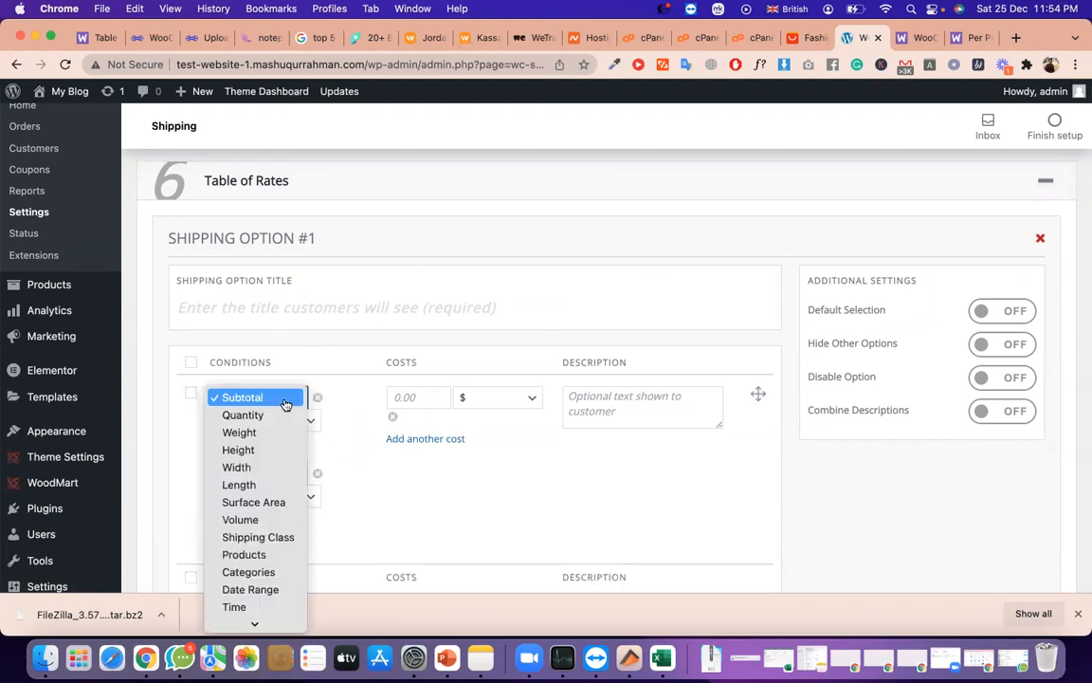
left_click(284, 415)
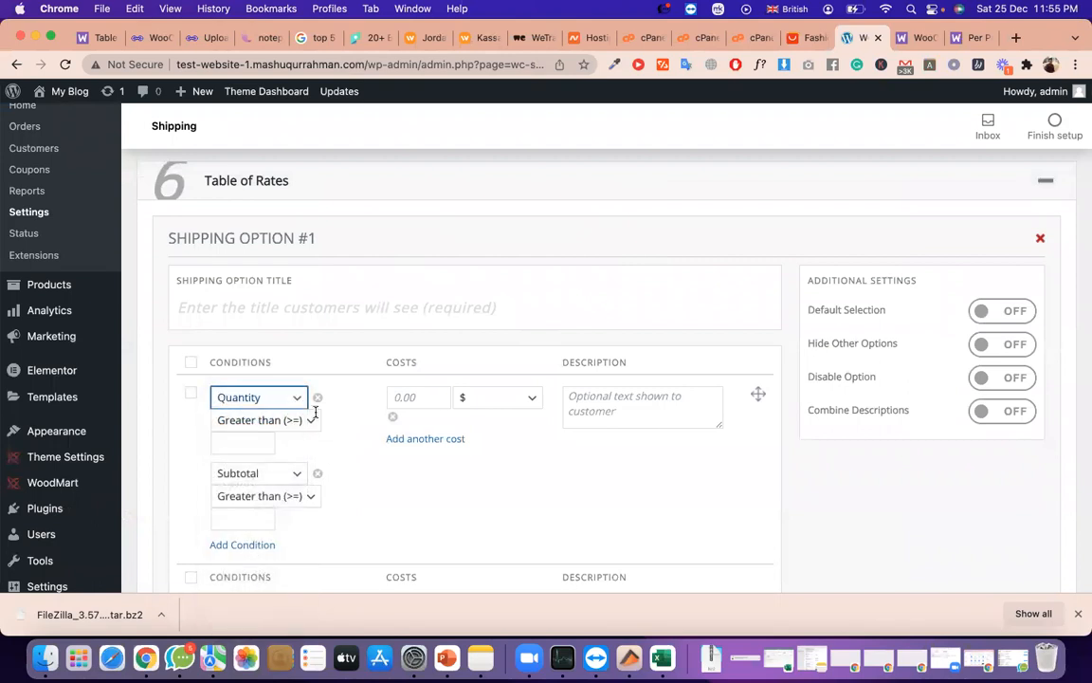
Check the destination countries offered for delivery on the AliExpress shoe page, leaving the choice at Canada
left_click(806, 38)
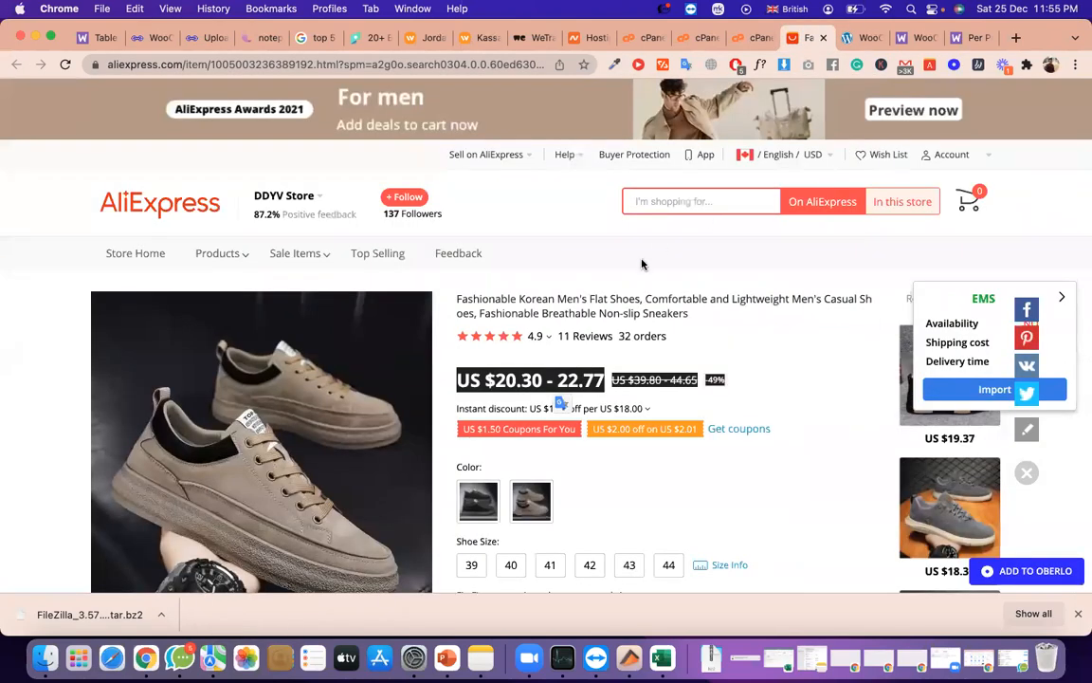
scroll(671, 370, "down", 3)
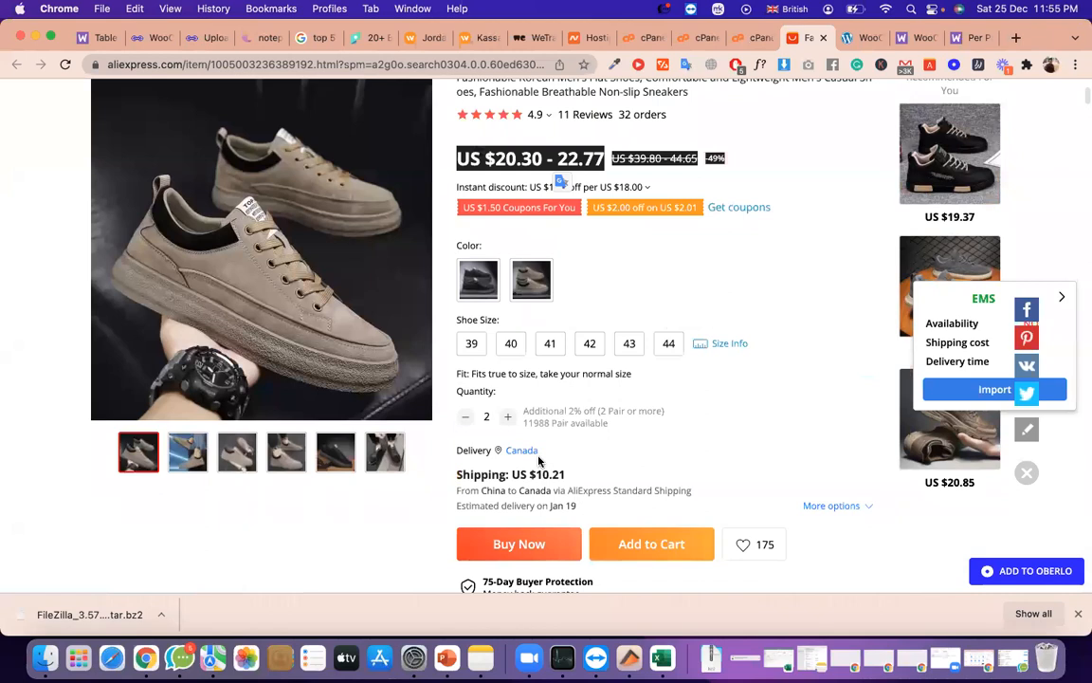
left_click(522, 451)
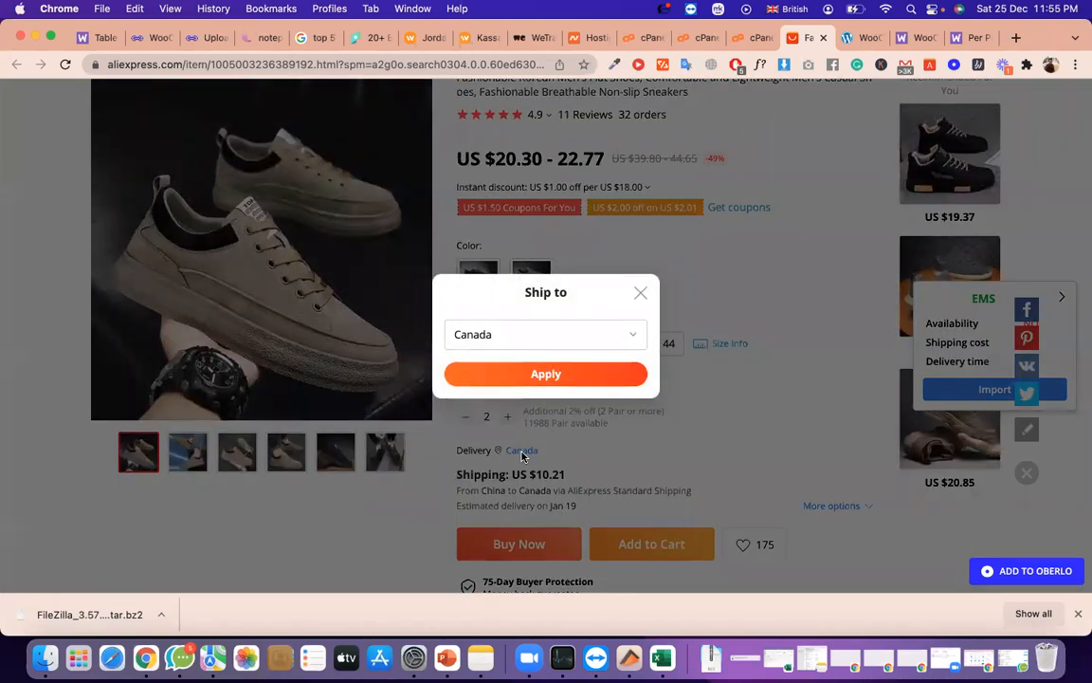
left_click(546, 344)
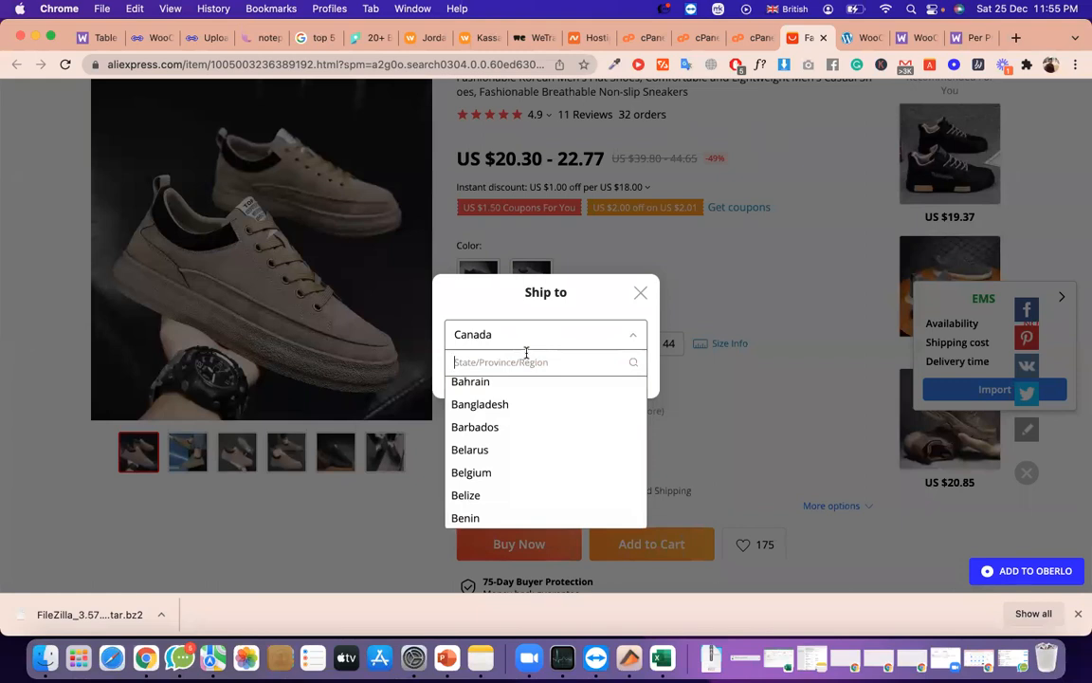
left_click(641, 294)
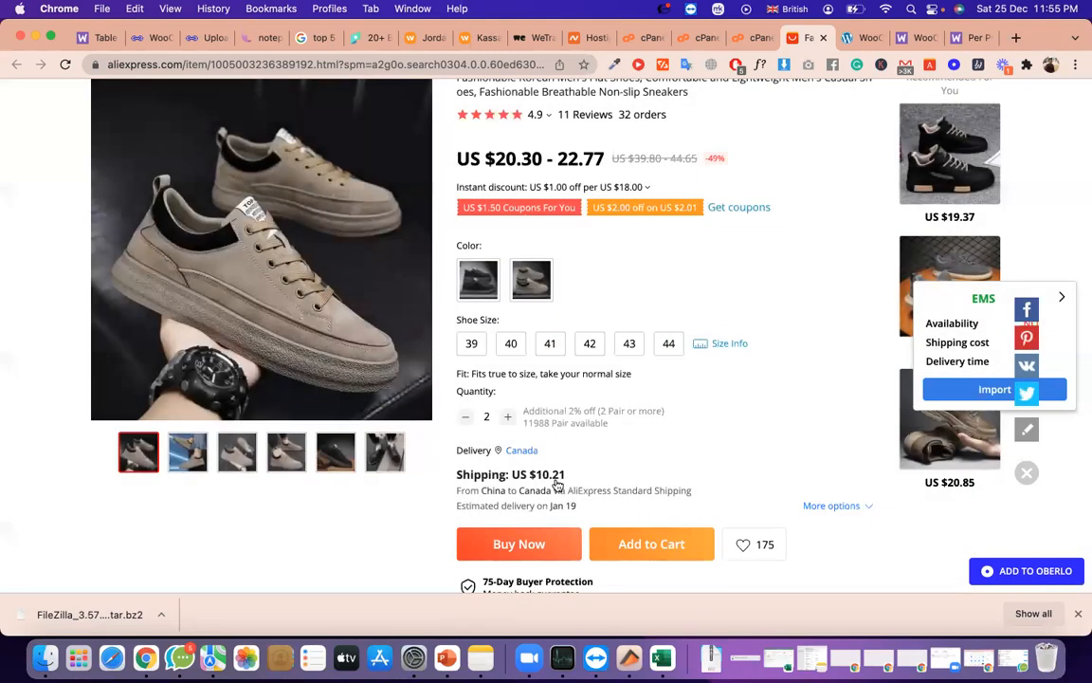
Copy the AliExpress Standard Shipping name from the shoe's shipping method list and close the list
left_click(552, 480)
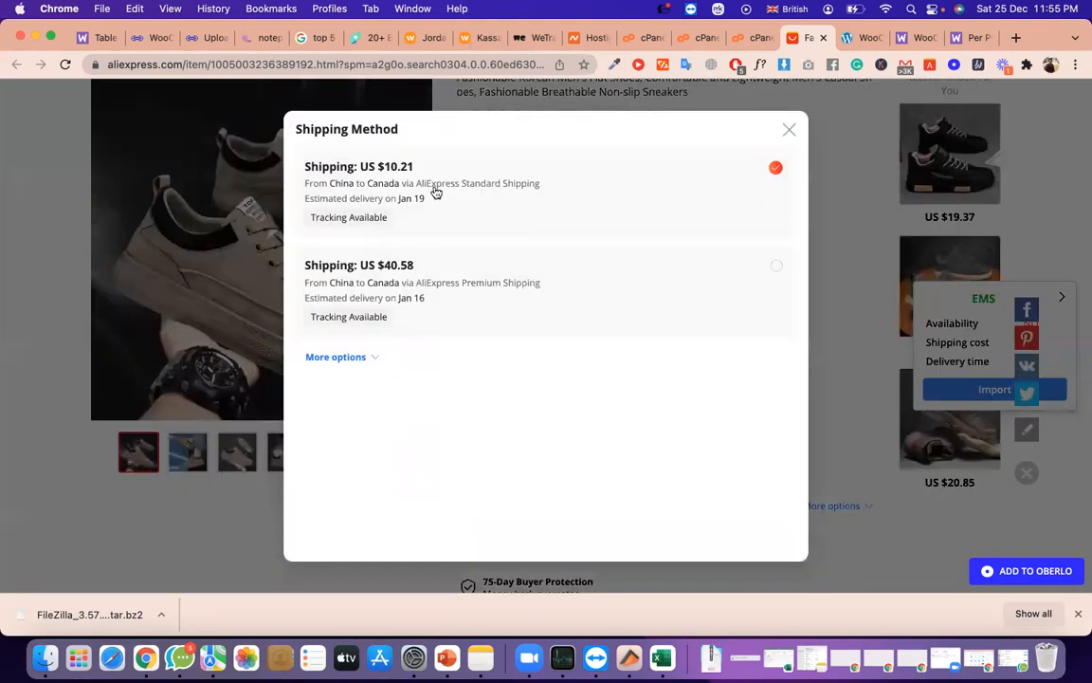
left_click_drag(423, 190, 533, 191)
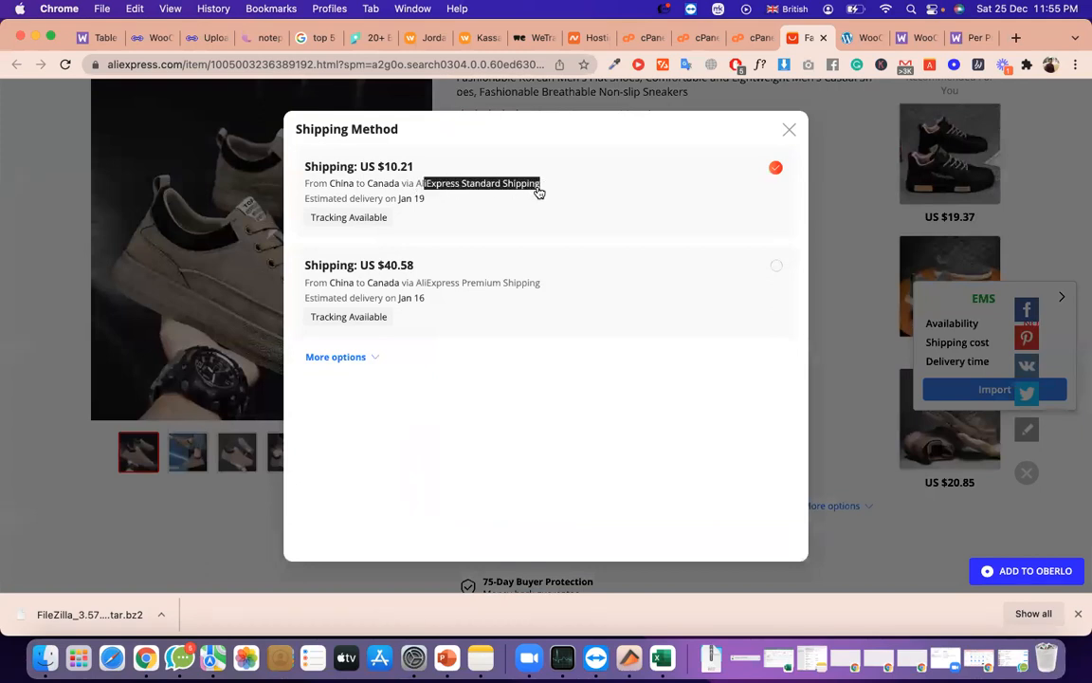
left_click(539, 192)
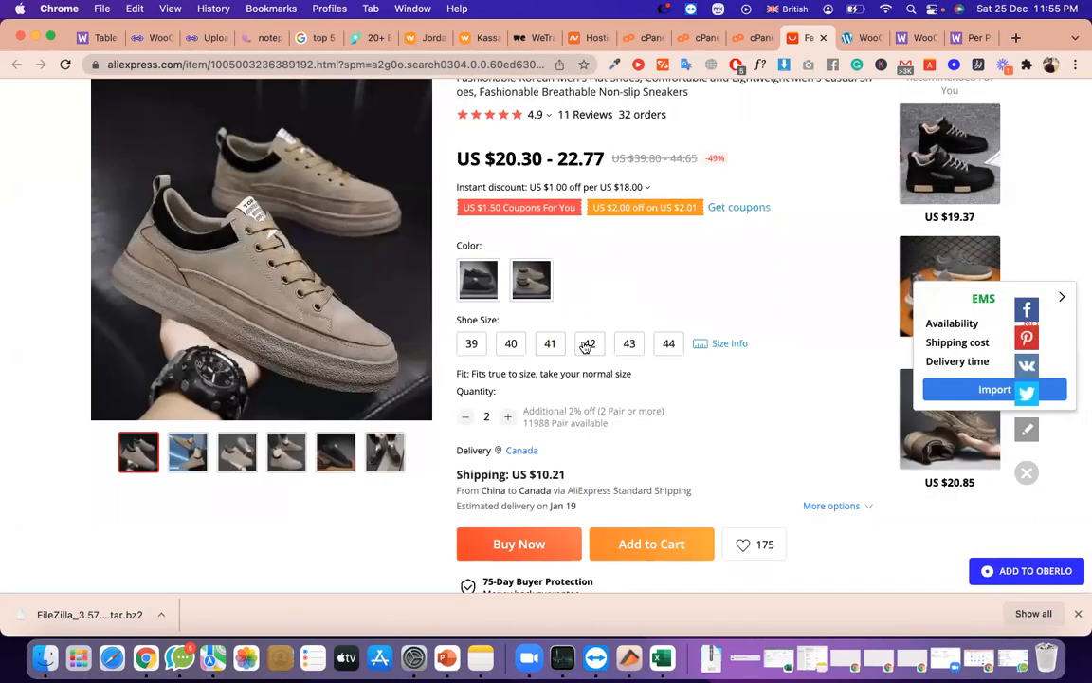
left_click(573, 488)
mouse_move(546, 193)
left_mouse_down()
mouse_move(417, 187)
mouse_move(546, 202)
left_mouse_up()
key("super+c")
left_click(560, 499)
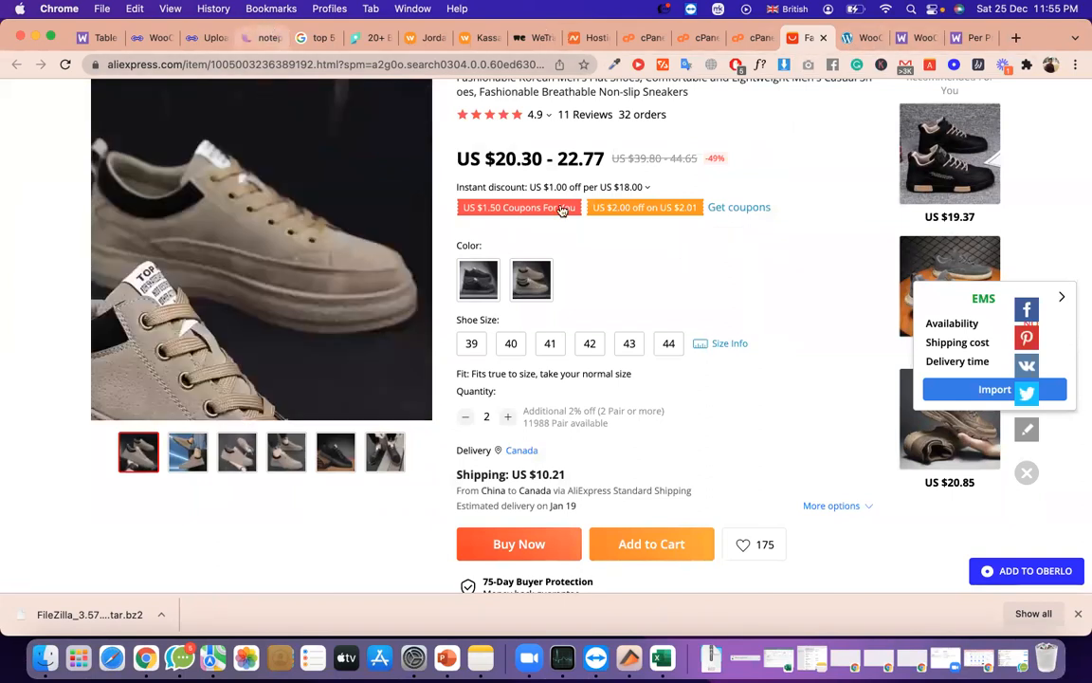
Paste the copied text below the links in the online notepad and cut "AliExpress Standard Shipping" out of it
left_click(258, 38)
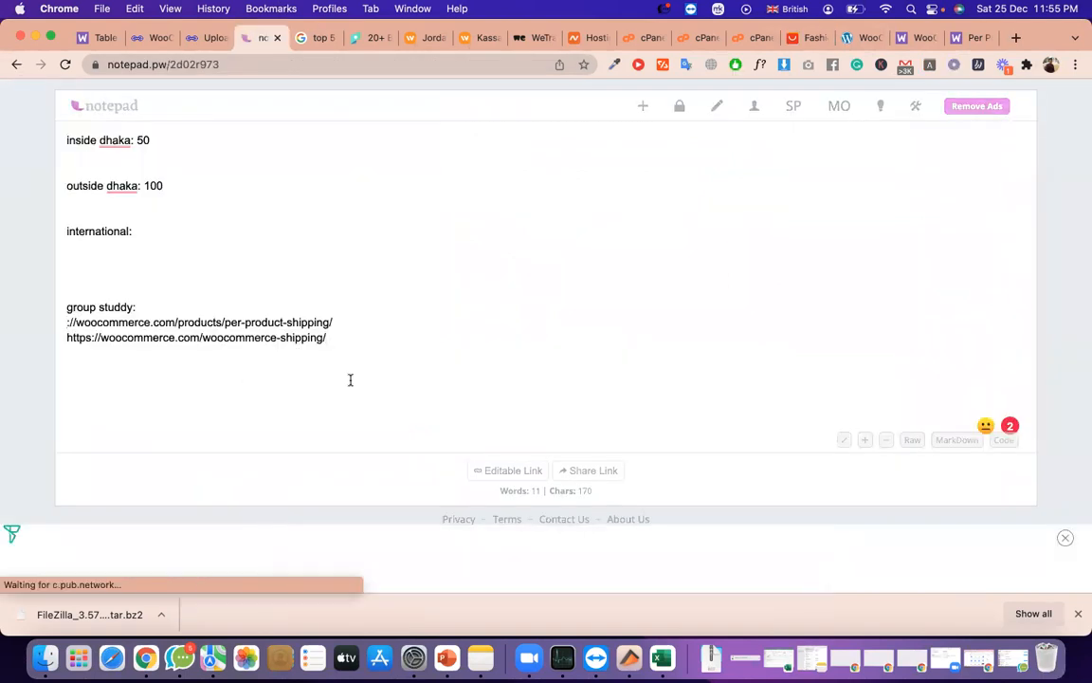
key("Return")
key("Return")
key("Return")
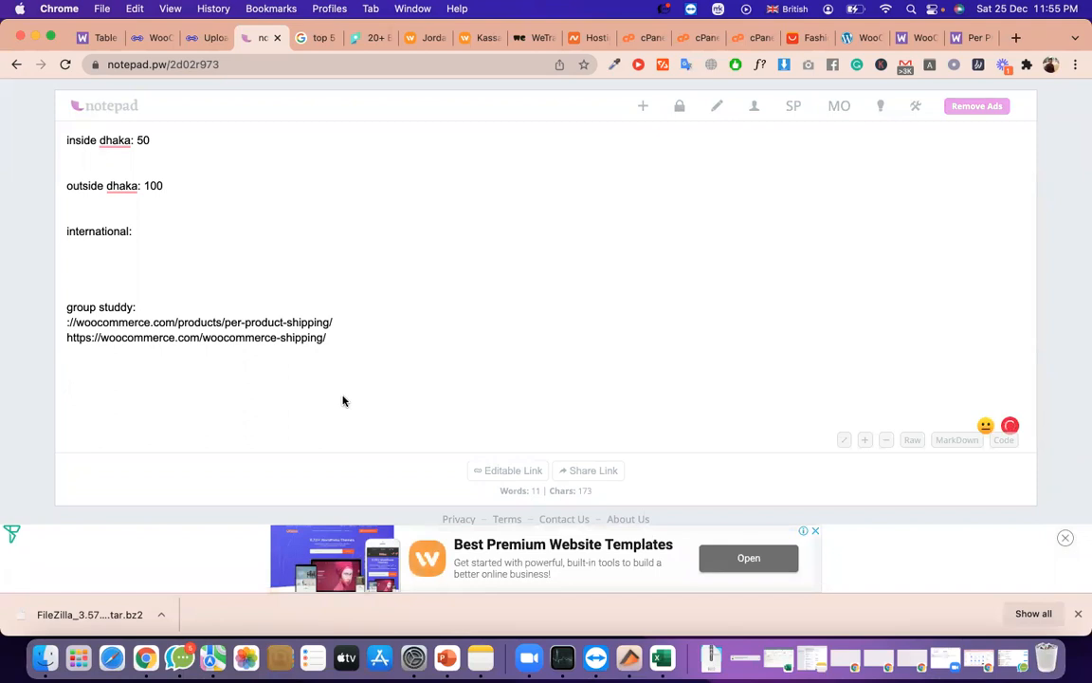
key("super+v")
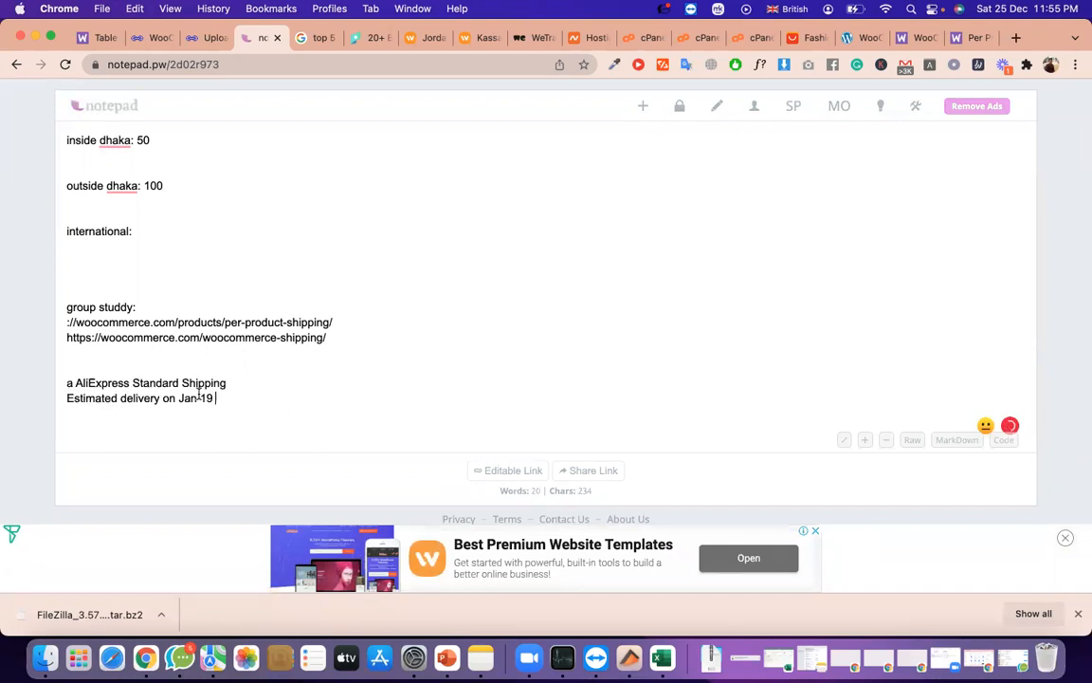
left_click_drag(76, 381, 246, 378)
key("super+c")
key("BackSpace")
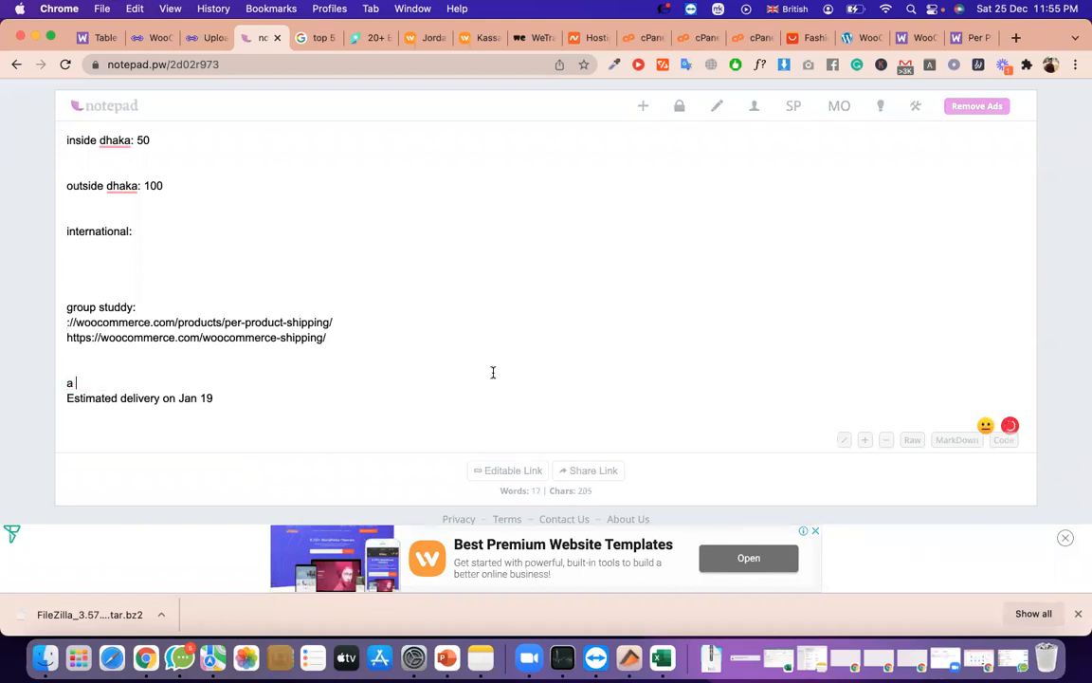
Enter "AliExpress Standard Shipping" as both the title of Shipping Option #1 and its first row's description
left_click(861, 42)
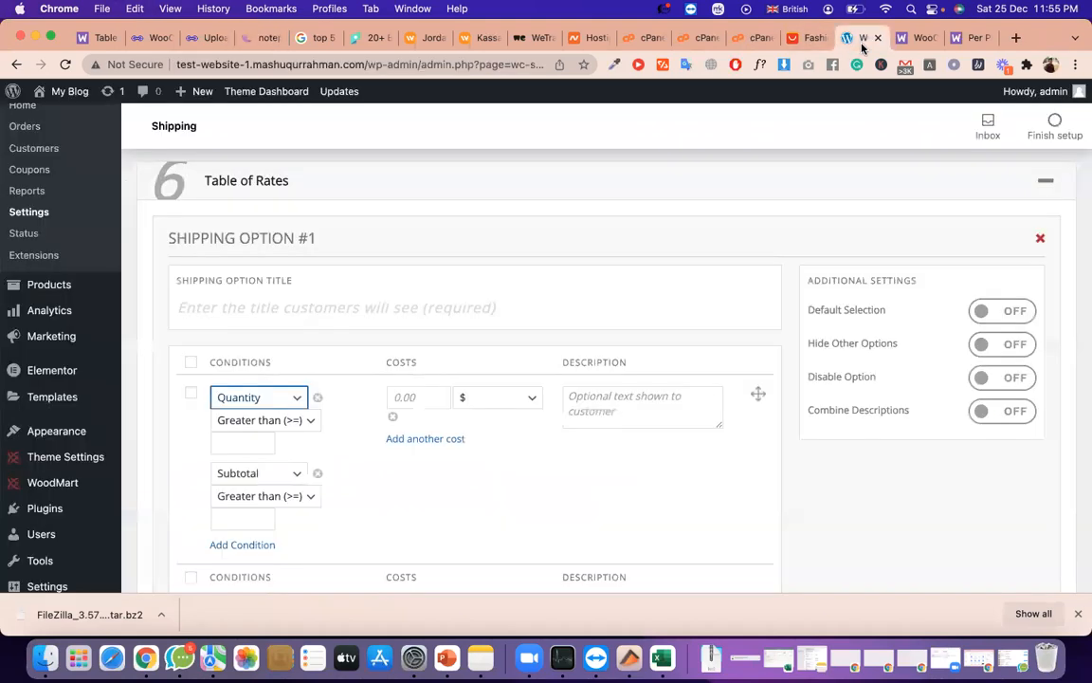
left_click(288, 313)
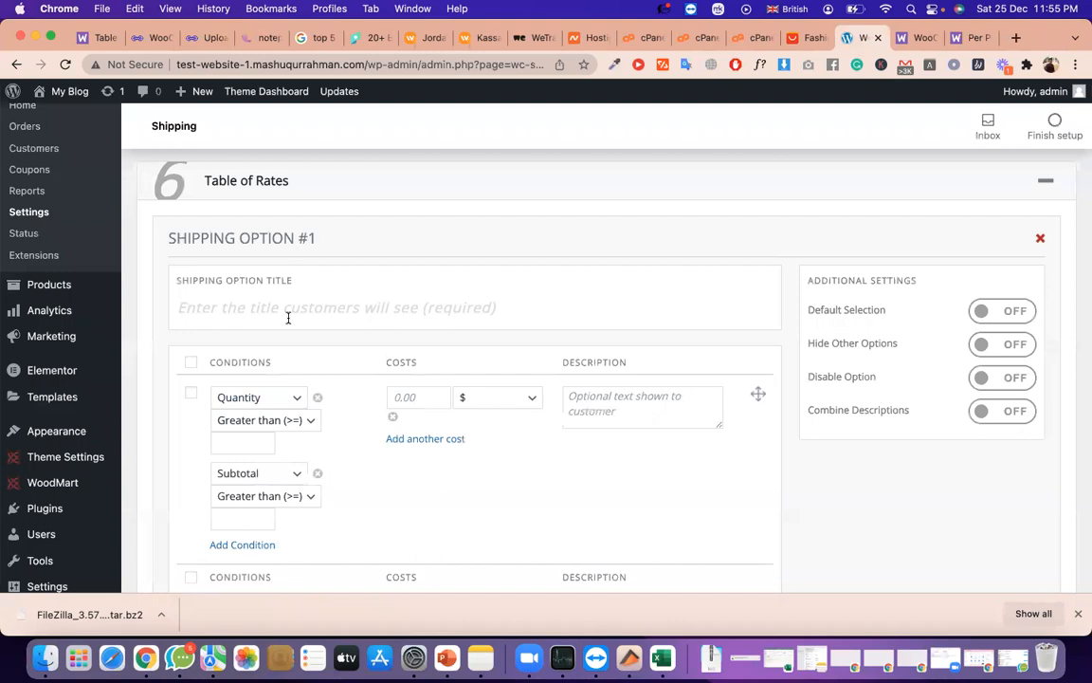
key("super+v")
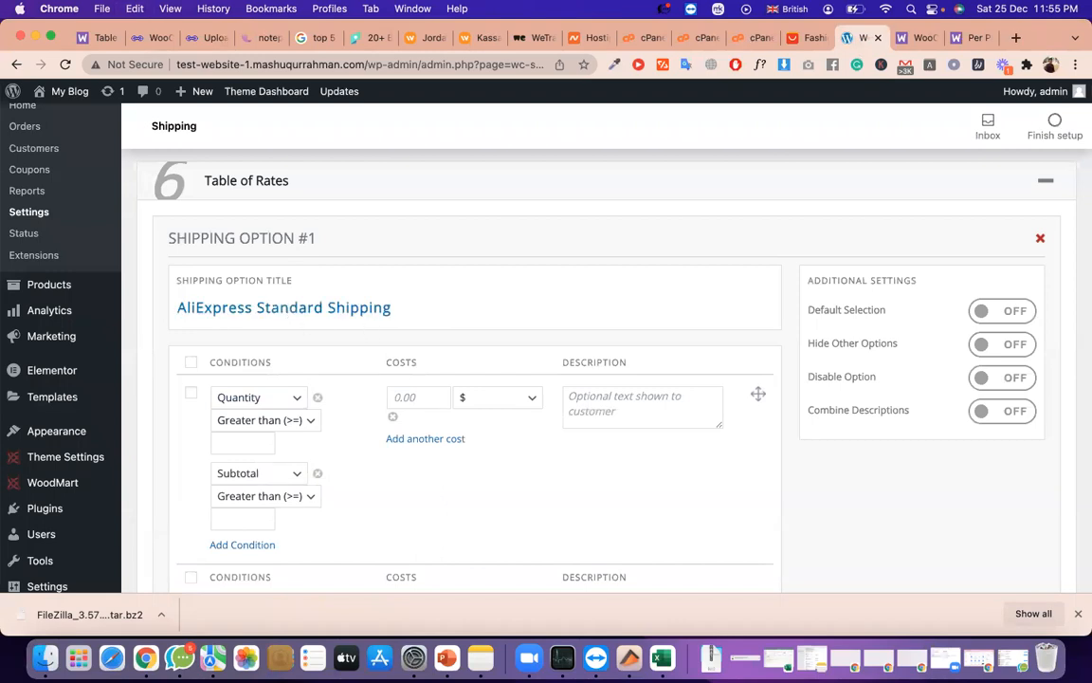
left_click(602, 419)
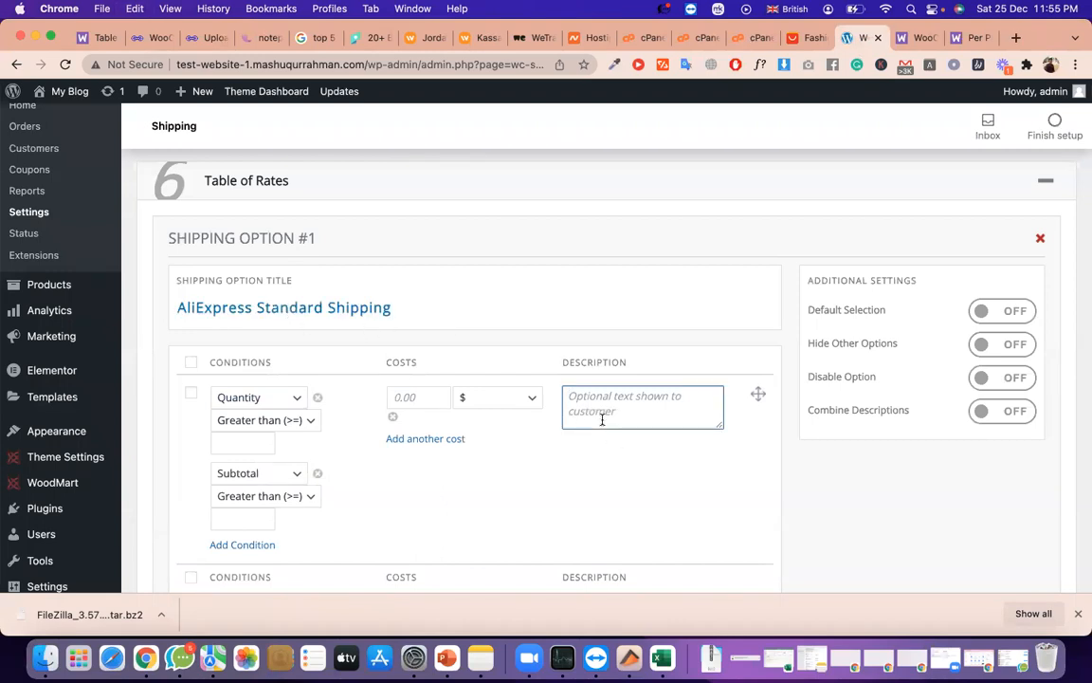
key("super+v")
left_click(694, 437)
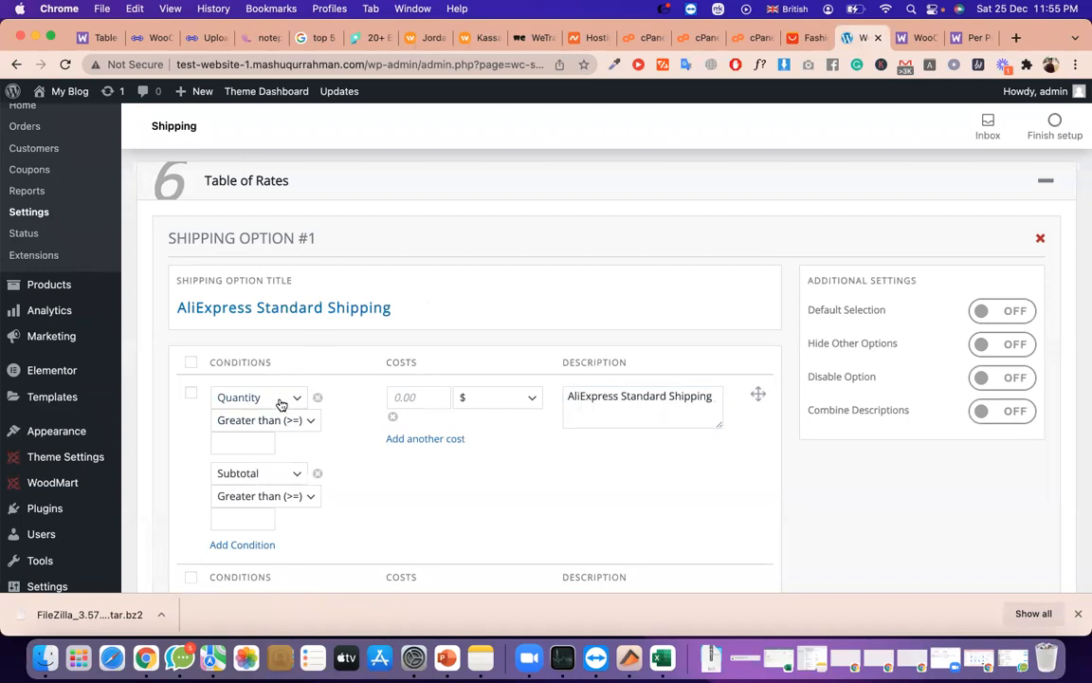
Set the first row's Quantity condition to Equal to 1
left_click(258, 422)
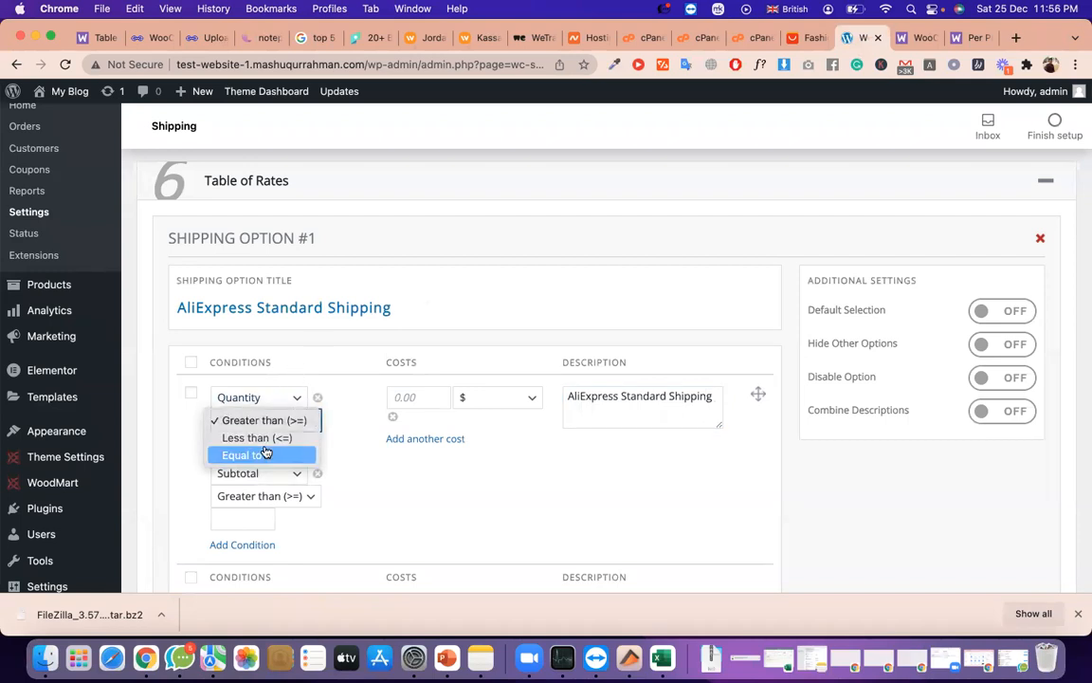
left_click(266, 454)
left_click(249, 445)
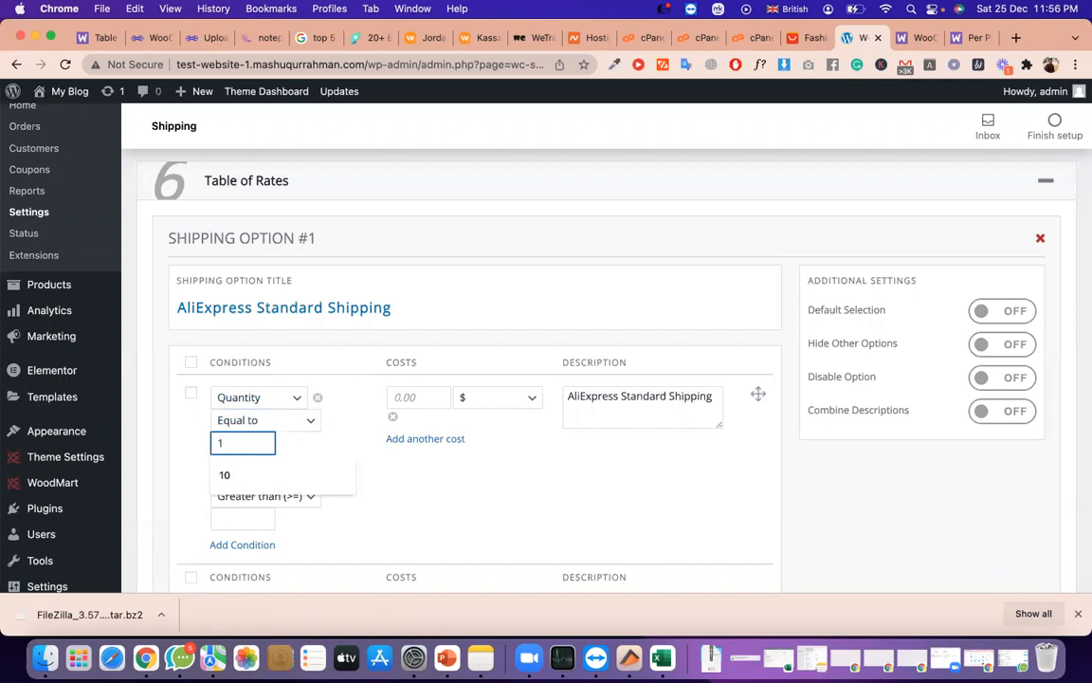
left_click(343, 442)
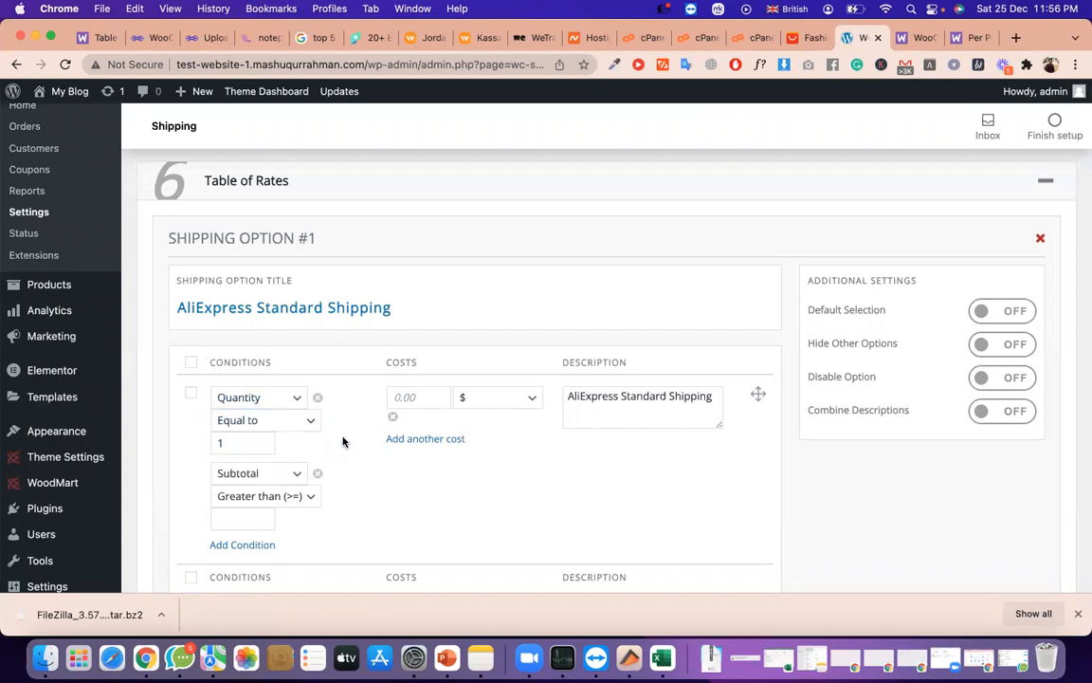
Look up the AliExpress Standard Shipping price on the shoe's page and enter 10.21 as the first row's cost in Shipping Option #1
left_click(404, 401)
left_click(812, 38)
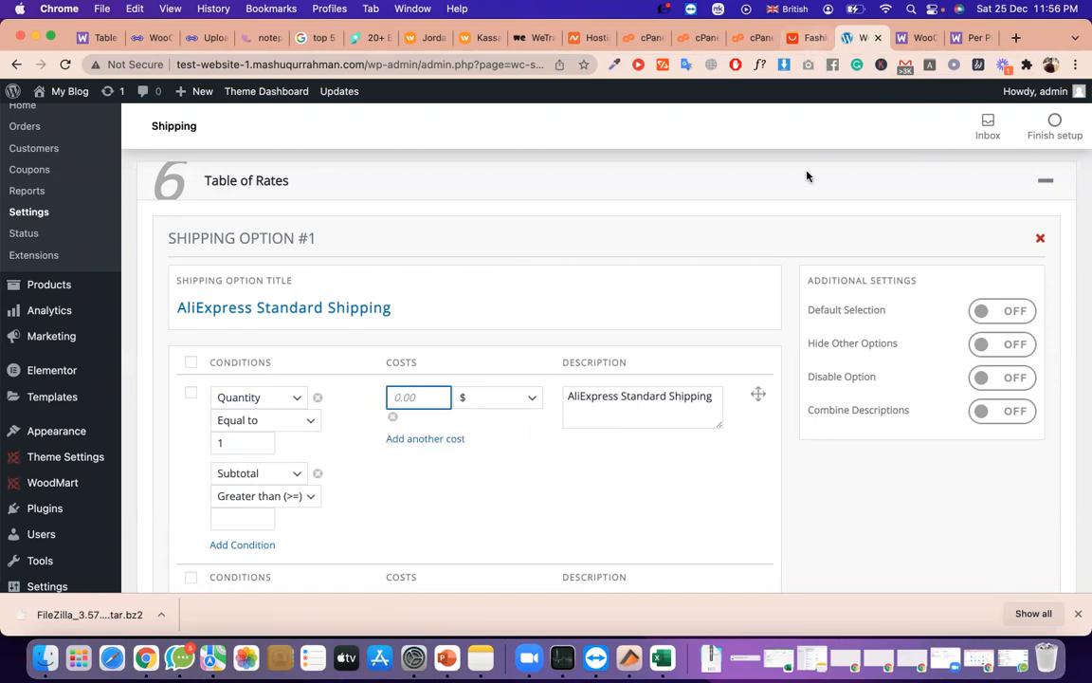
scroll(652, 373, "down", 2)
left_click(579, 384)
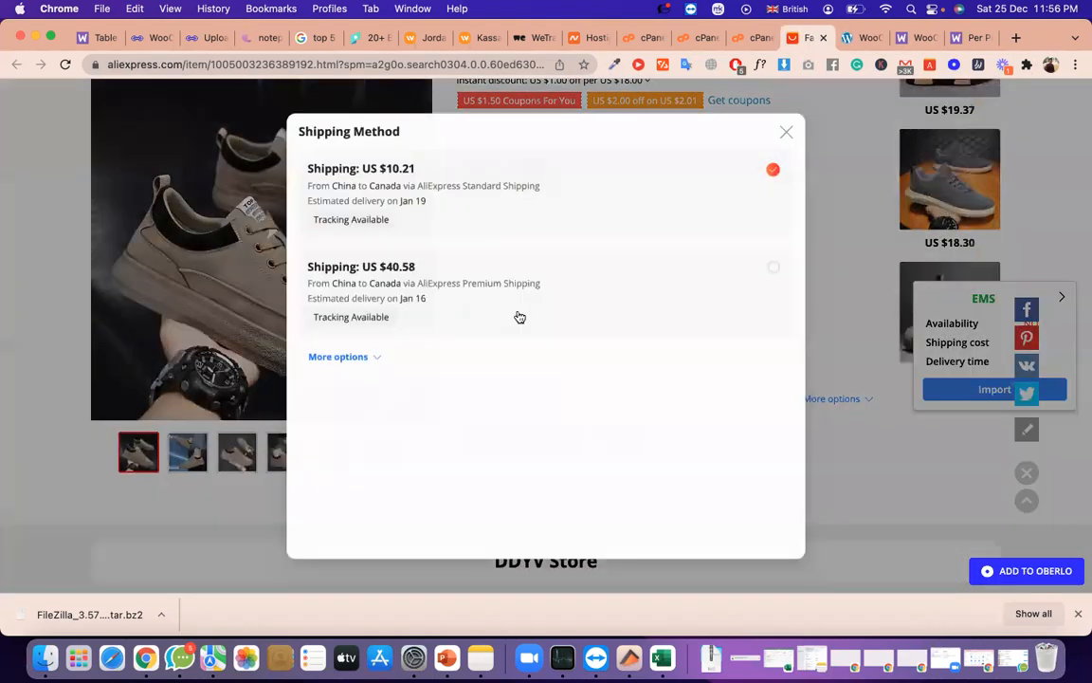
left_click_drag(414, 169, 387, 170)
left_click(385, 171)
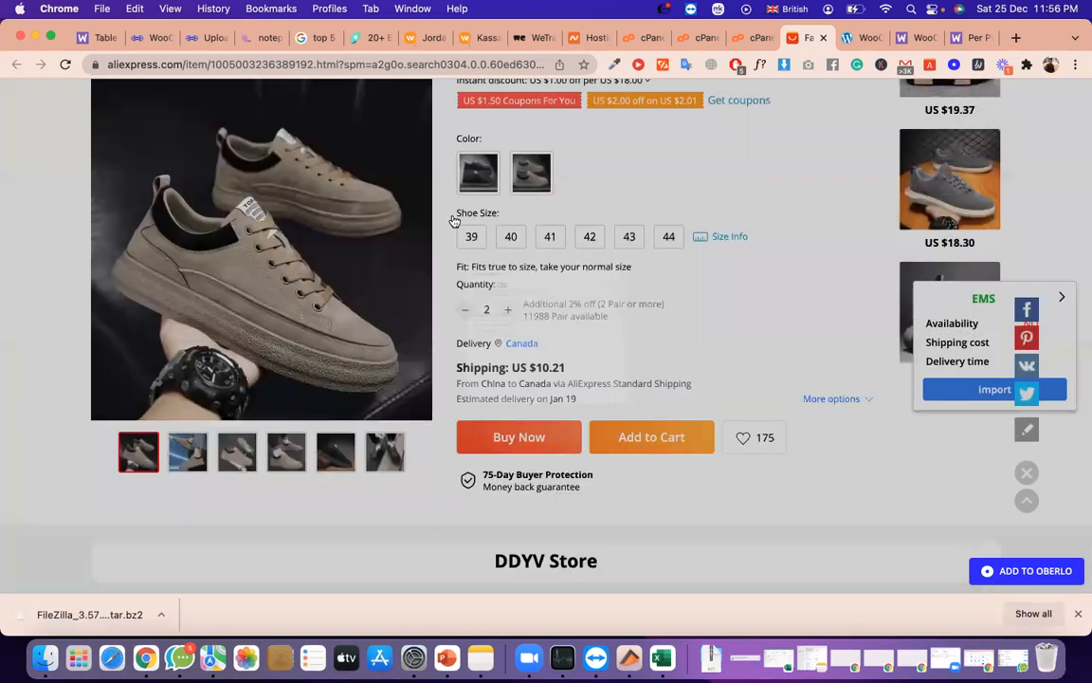
left_click(851, 40)
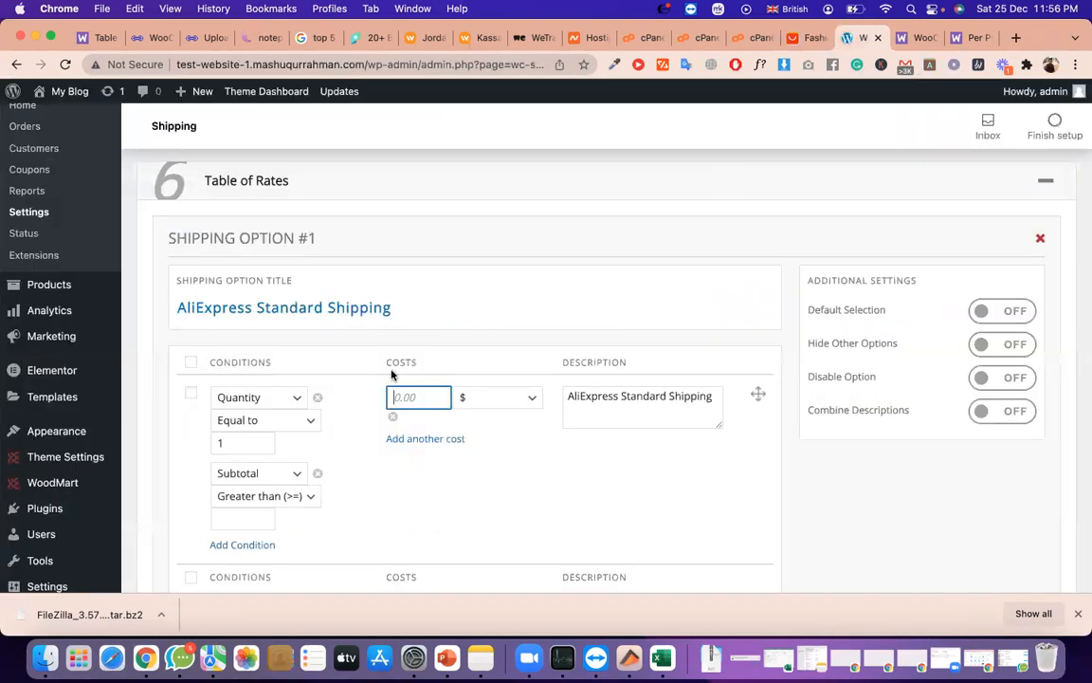
left_click(410, 398)
type("10.21")
left_click(521, 438)
Change the first row's Quantity condition in Shipping Option #1 to Less than (<=) 10
scroll(509, 460, "down", 1)
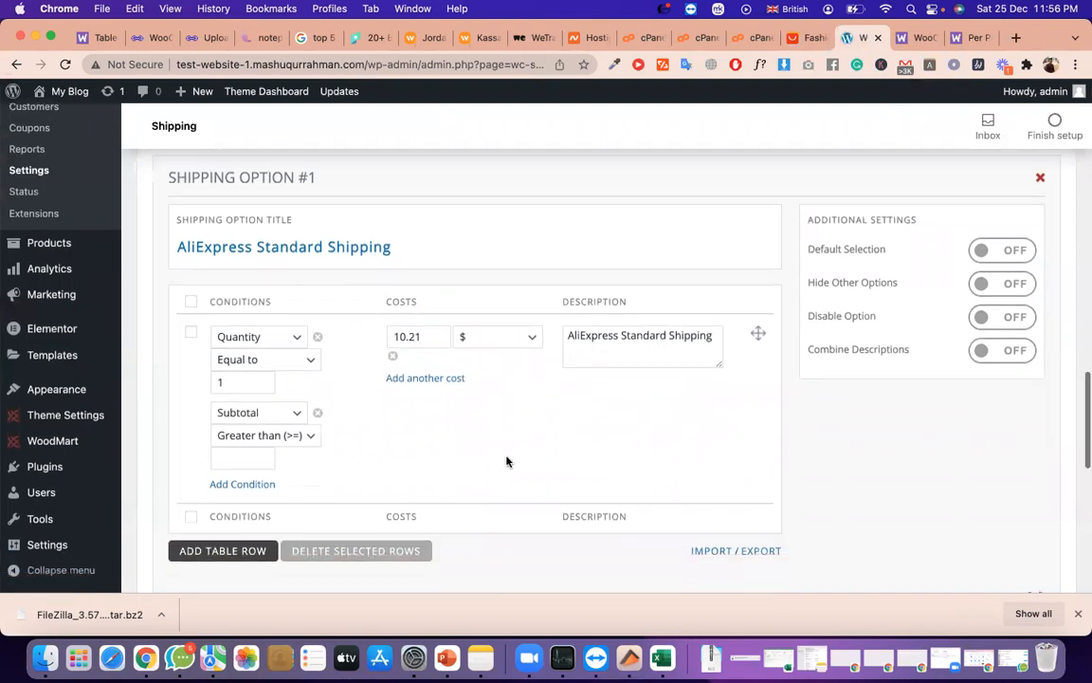
left_click(244, 455)
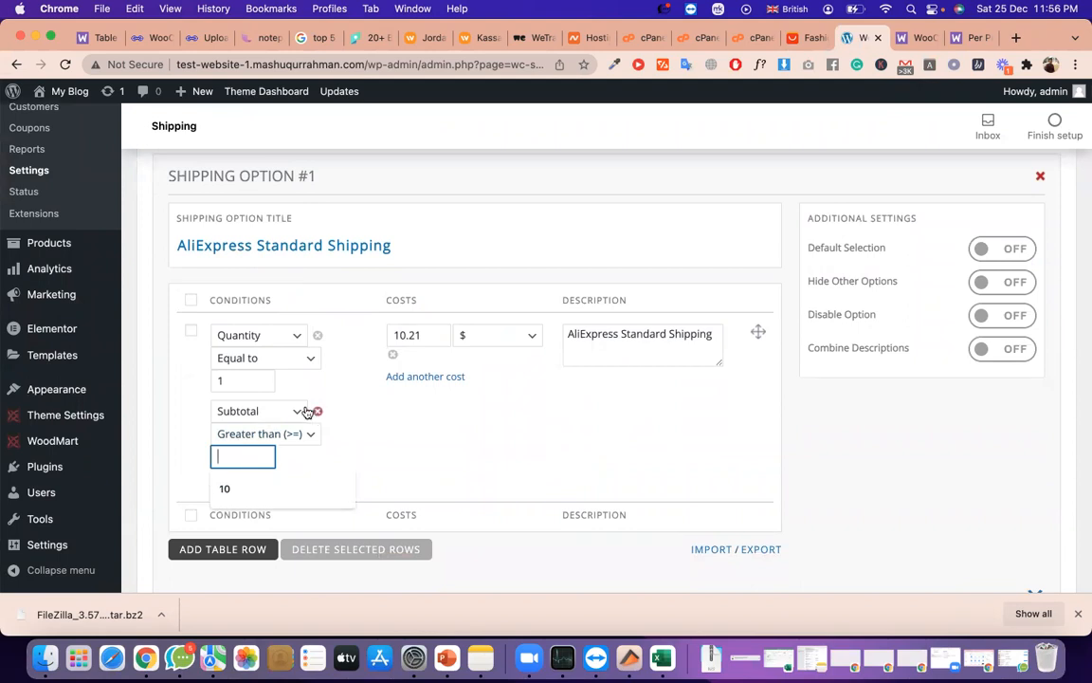
left_click(253, 365)
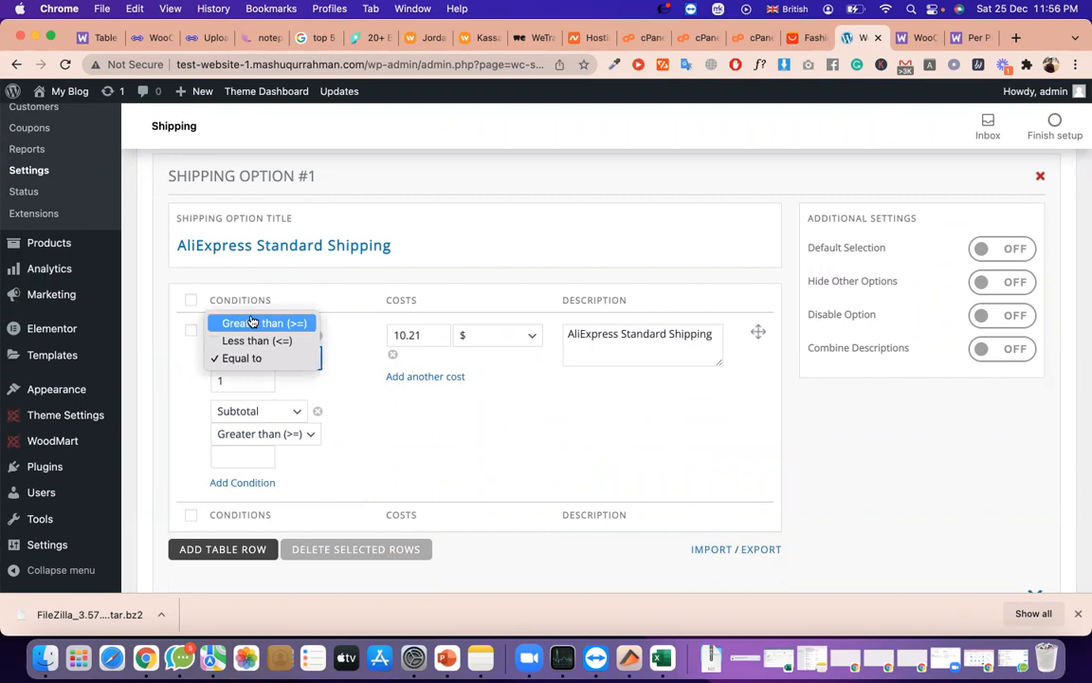
left_click(265, 340)
left_click(243, 385)
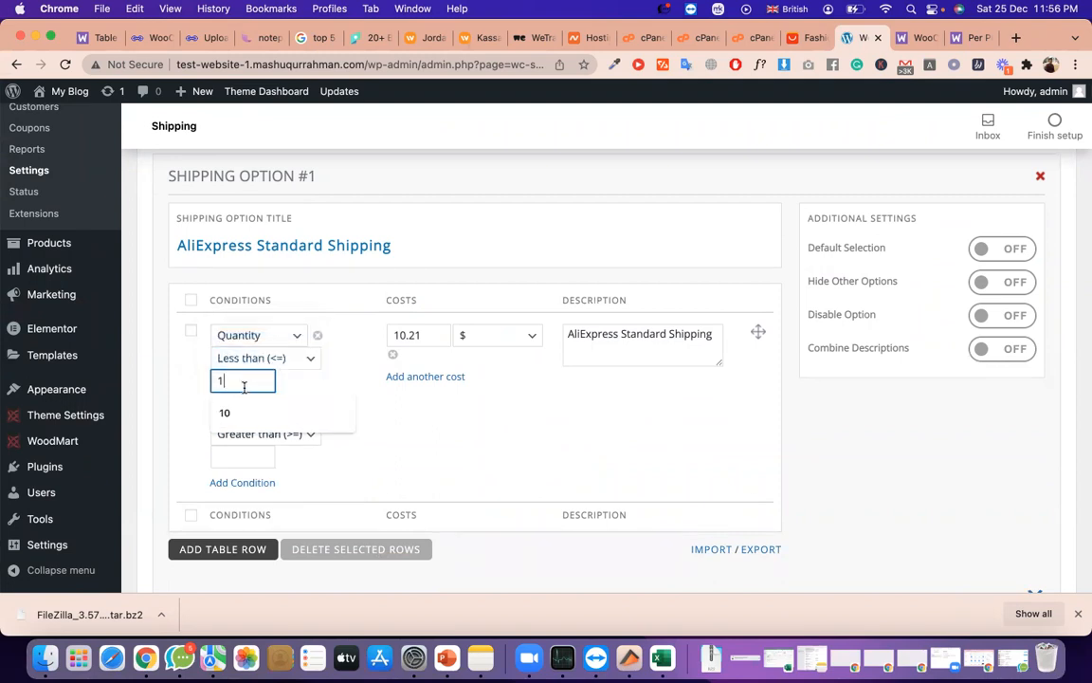
type("0")
left_click(331, 411)
left_click(319, 412)
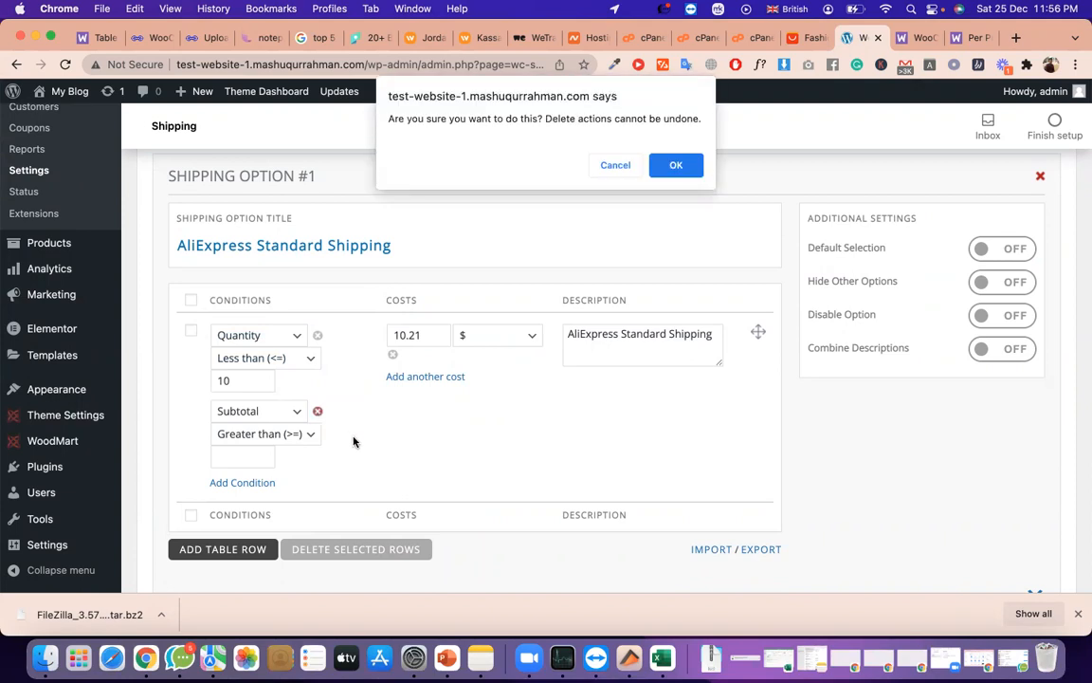
left_click(615, 166)
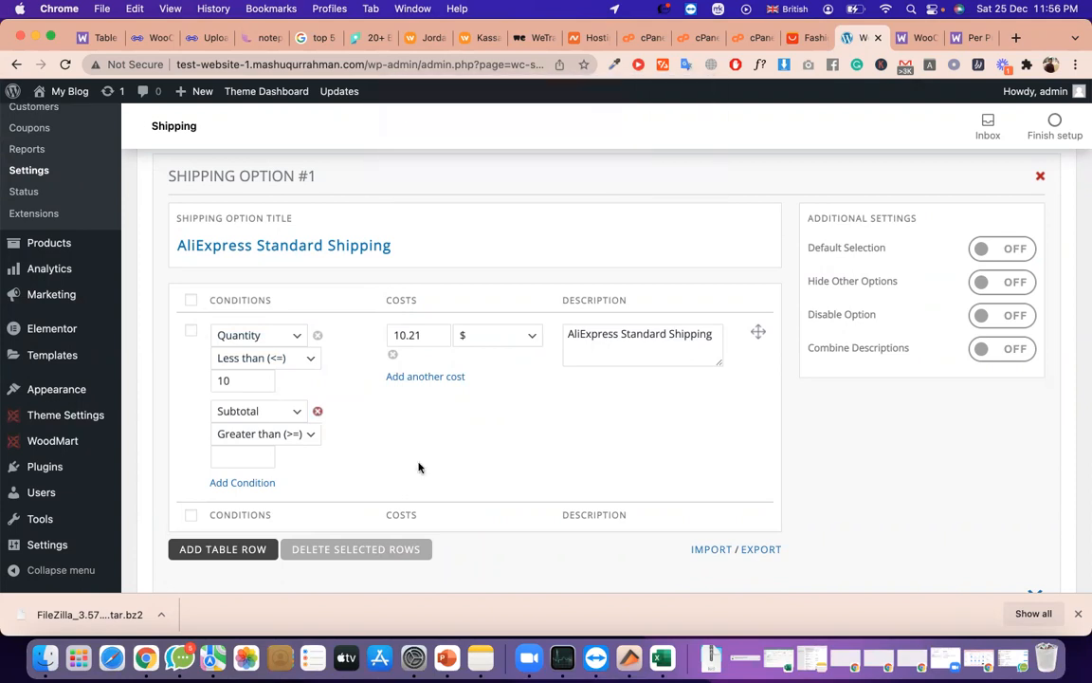
Review the quantity limit, Subtotal condition and cost of the row in Shipping Option #1
double_click(407, 337)
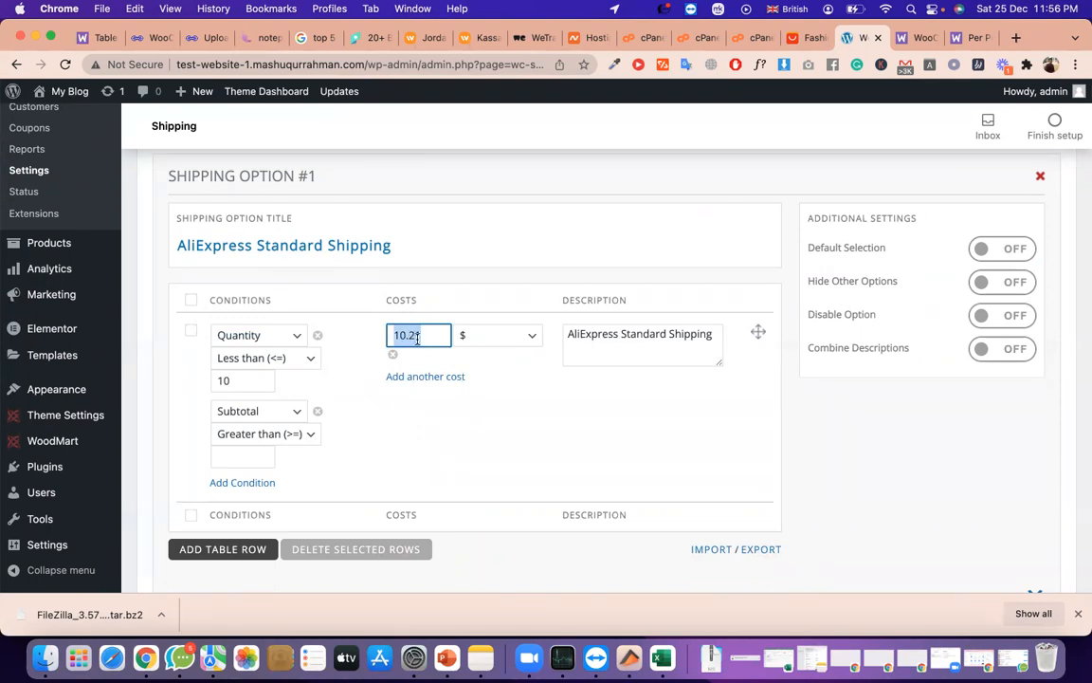
left_click(417, 338)
double_click(418, 338)
scroll(562, 434, "down", 1)
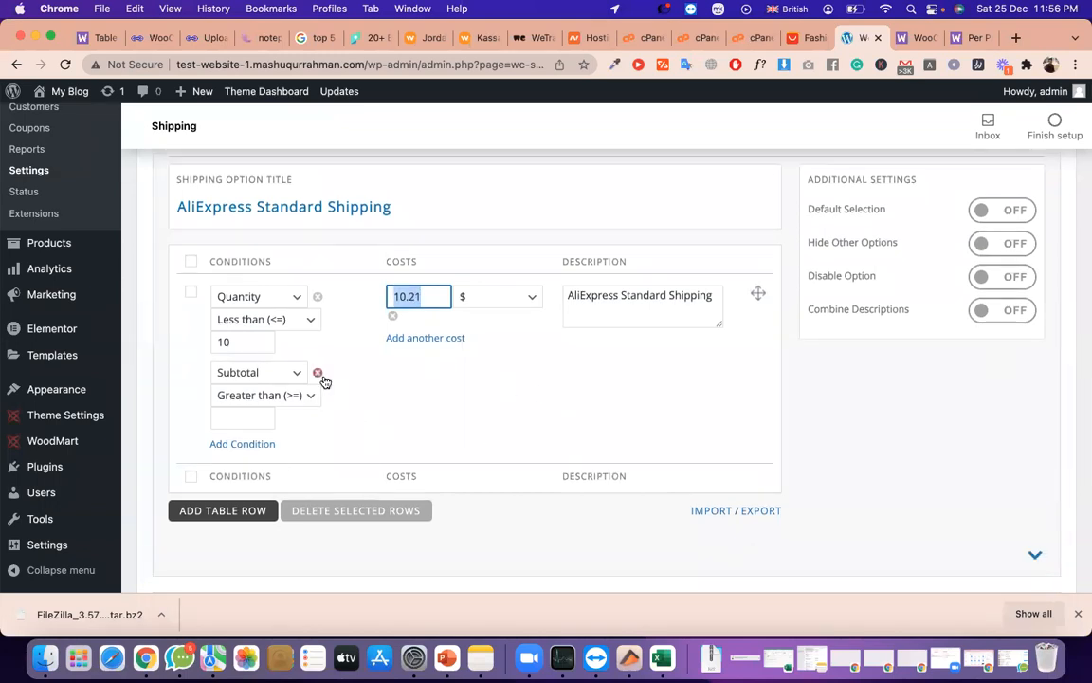
scroll(584, 403, "down", 5)
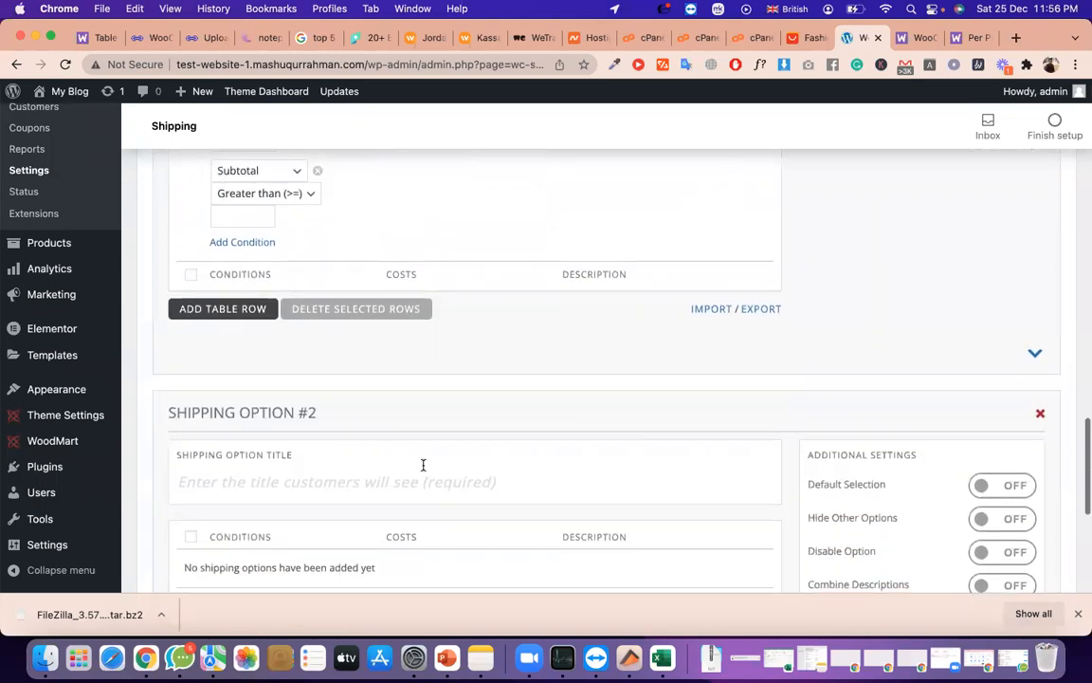
scroll(388, 398, "up", 3)
scroll(359, 322, "up", 2)
double_click(246, 324)
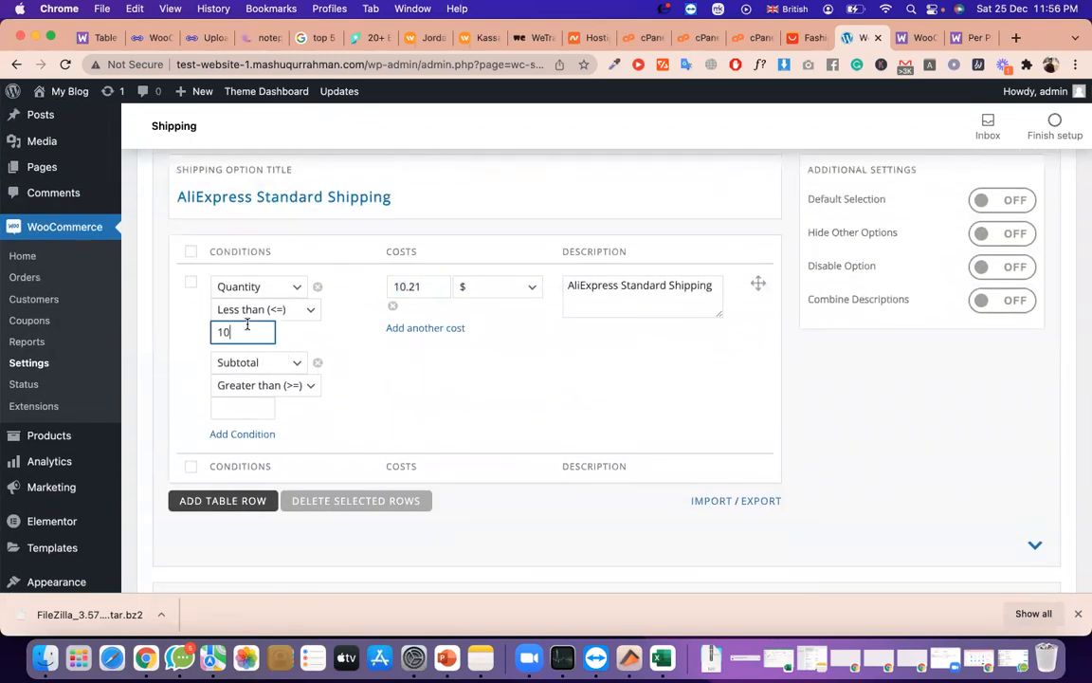
double_click(417, 287)
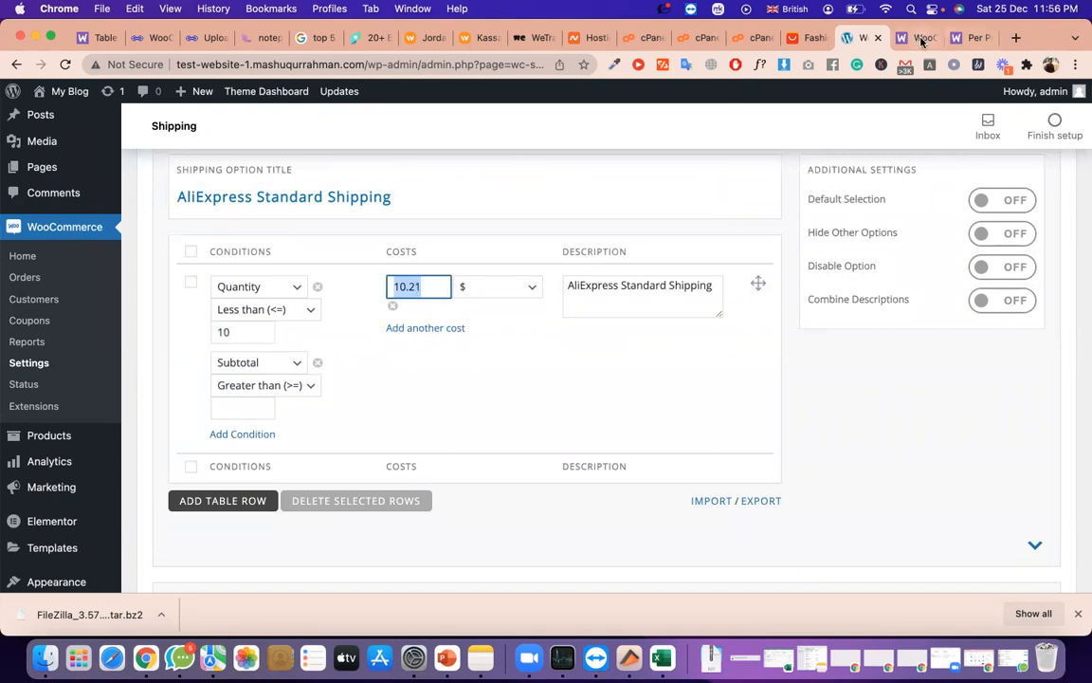
scroll(716, 161, "down", 2)
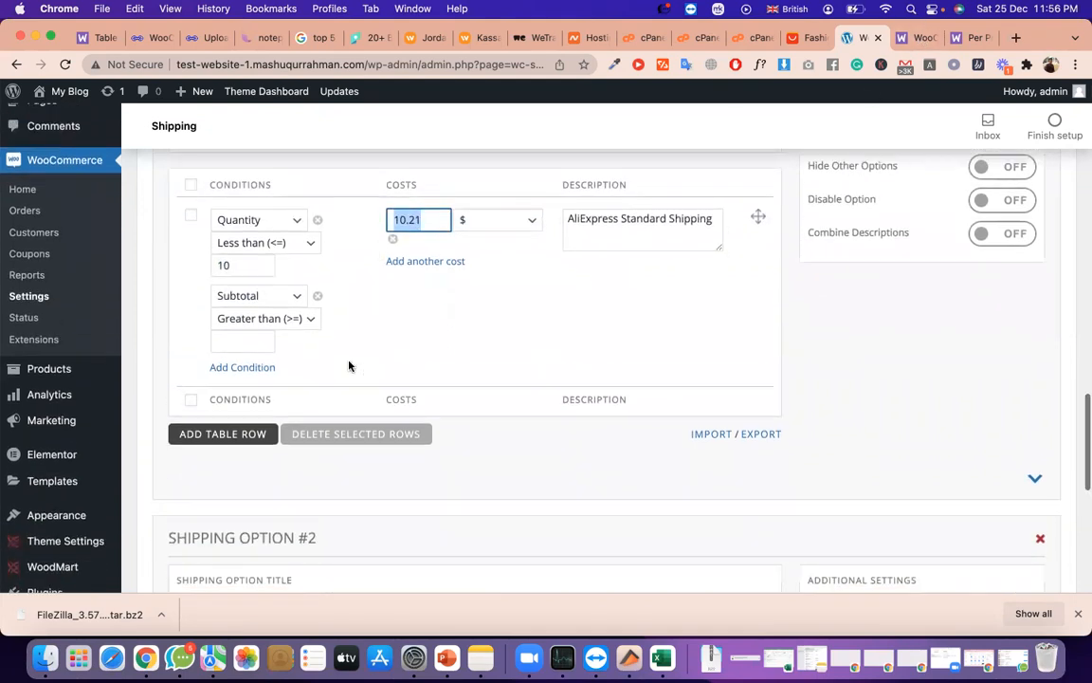
scroll(320, 293, "down", 3)
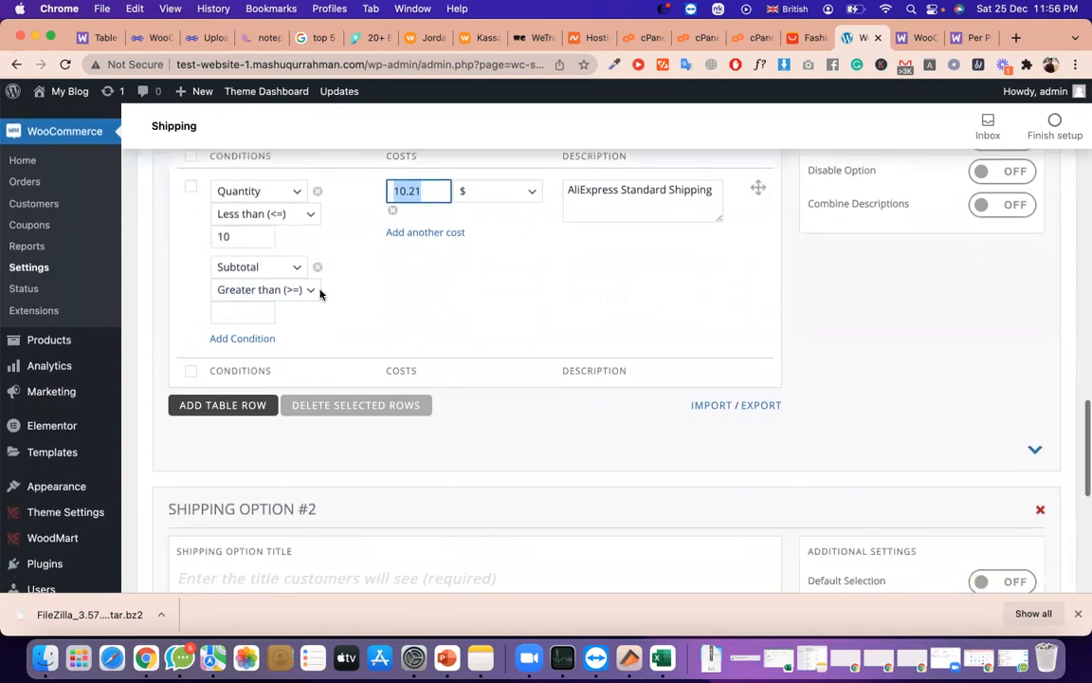
Turn on Default Selection for Shipping Option #1
scroll(342, 406, "up", 3)
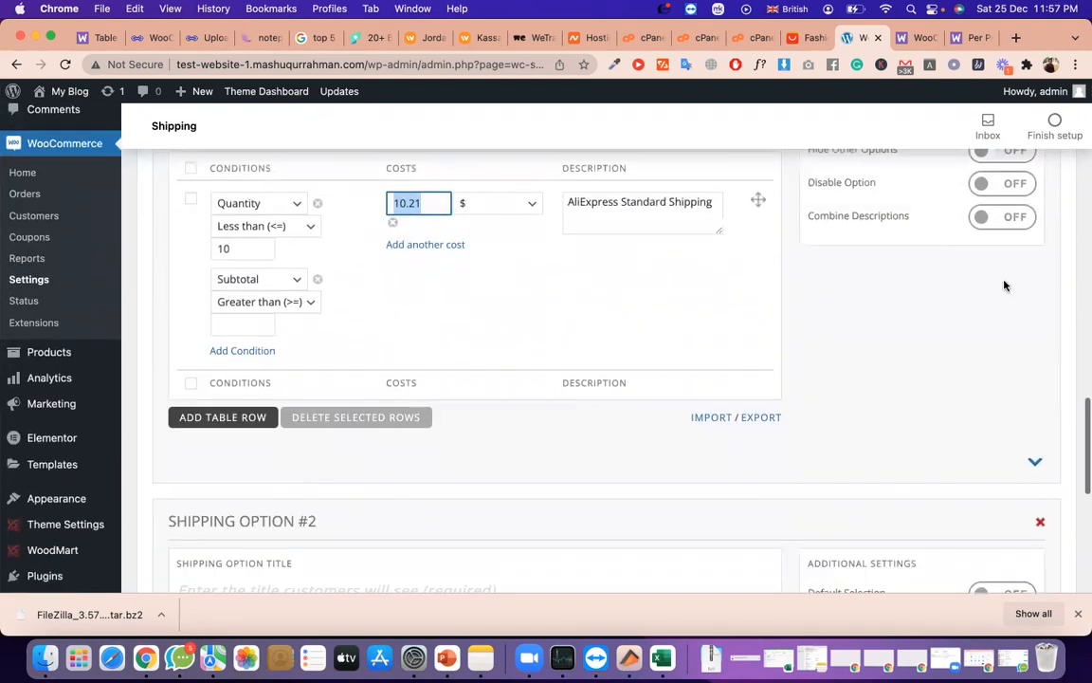
scroll(1004, 282, "up", 2)
scroll(1004, 282, "up", 1)
left_click(1002, 245)
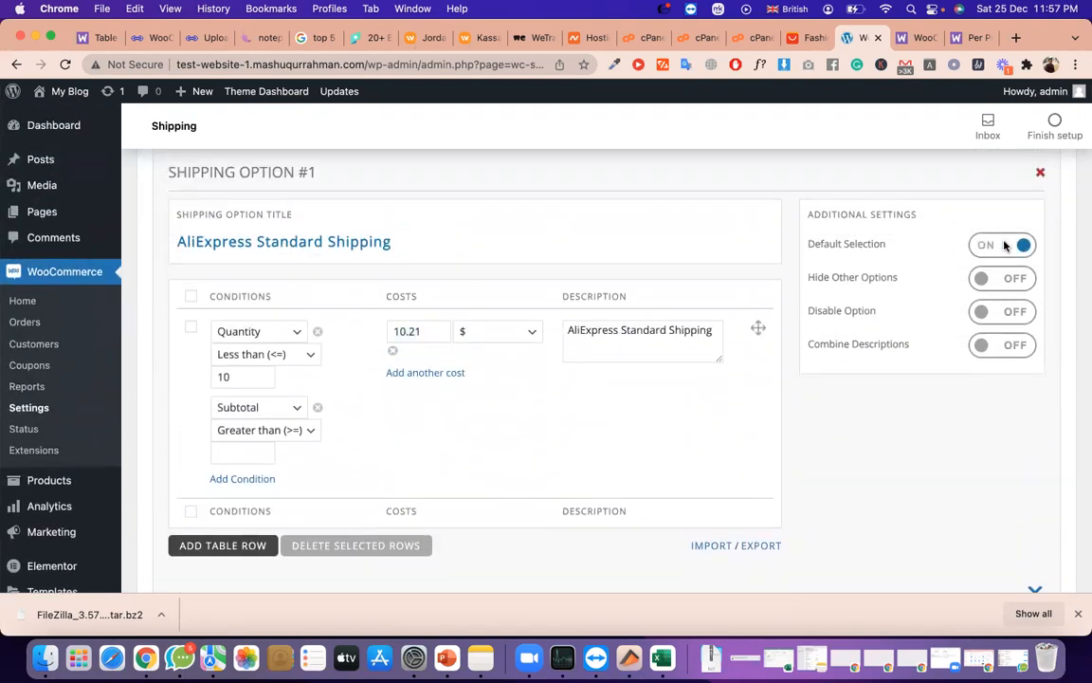
Switch to the AliExpress shoe page and choose AliExpress Premium Shipping as the shipping method
left_click(914, 36)
left_click(809, 38)
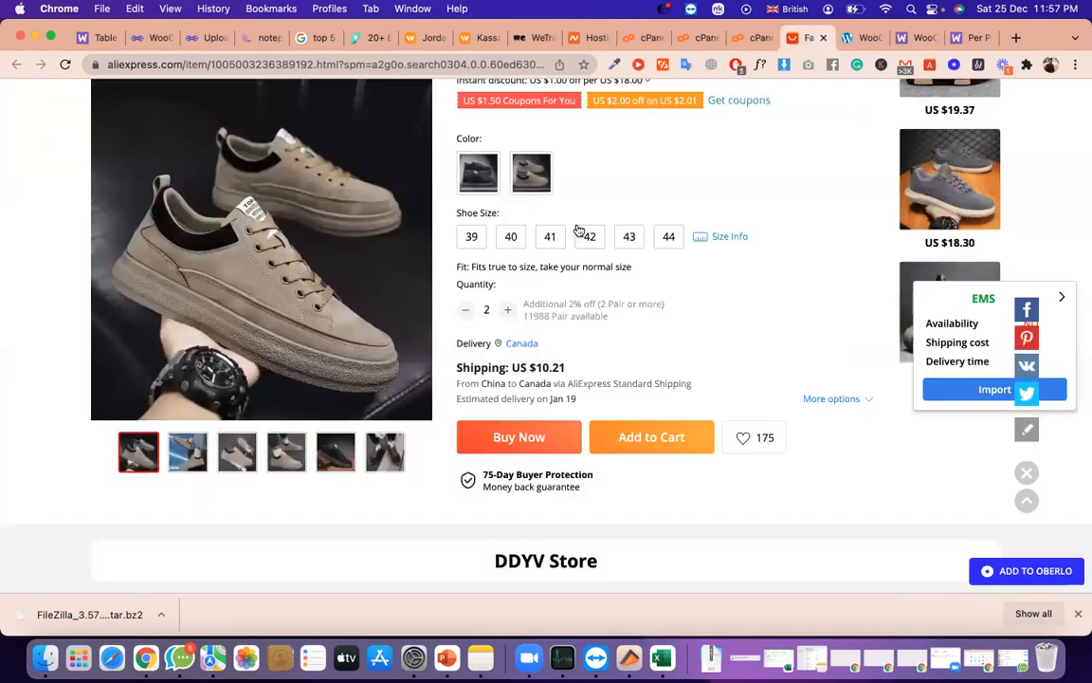
left_click(583, 383)
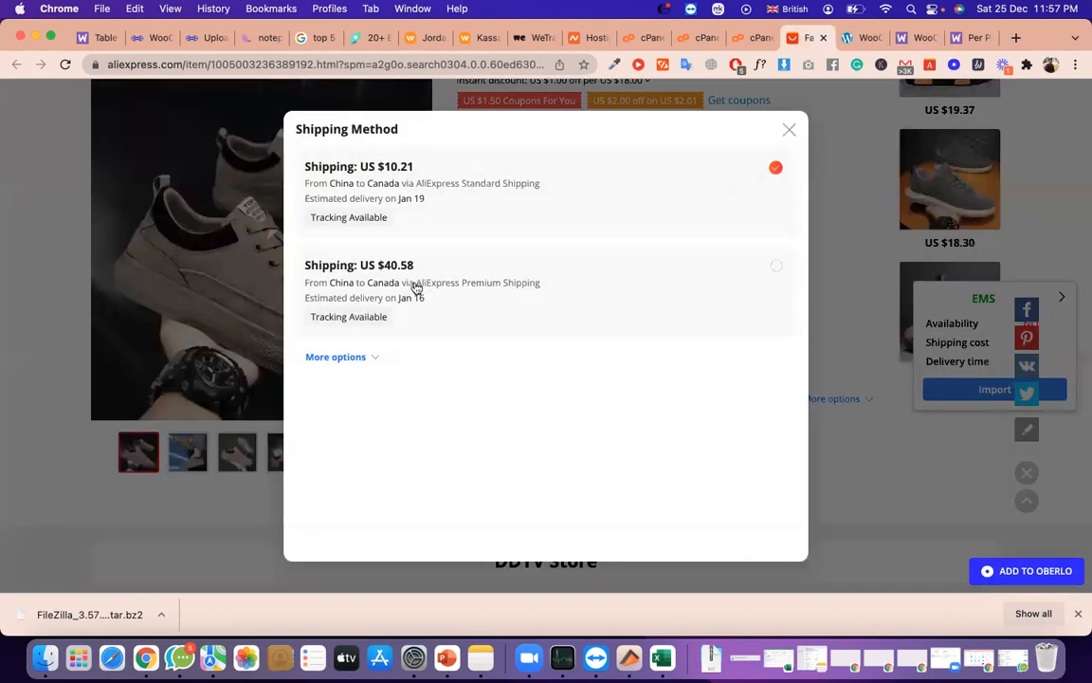
left_click(556, 285)
left_click(583, 387)
triple_click(444, 298)
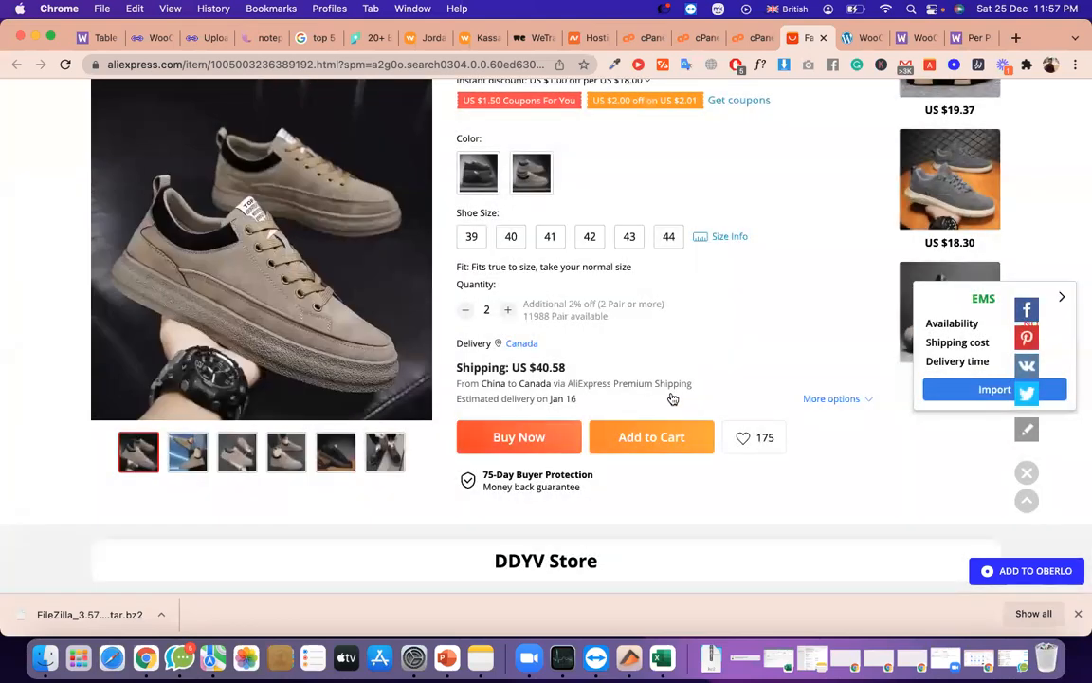
Copy the line "From China to Canada via AliExpress Premium Shipping" from the shoe page and close the shipping method list
left_click(643, 362)
left_click_drag(537, 319, 413, 290)
left_click_drag(597, 380, 715, 393)
key("super+c")
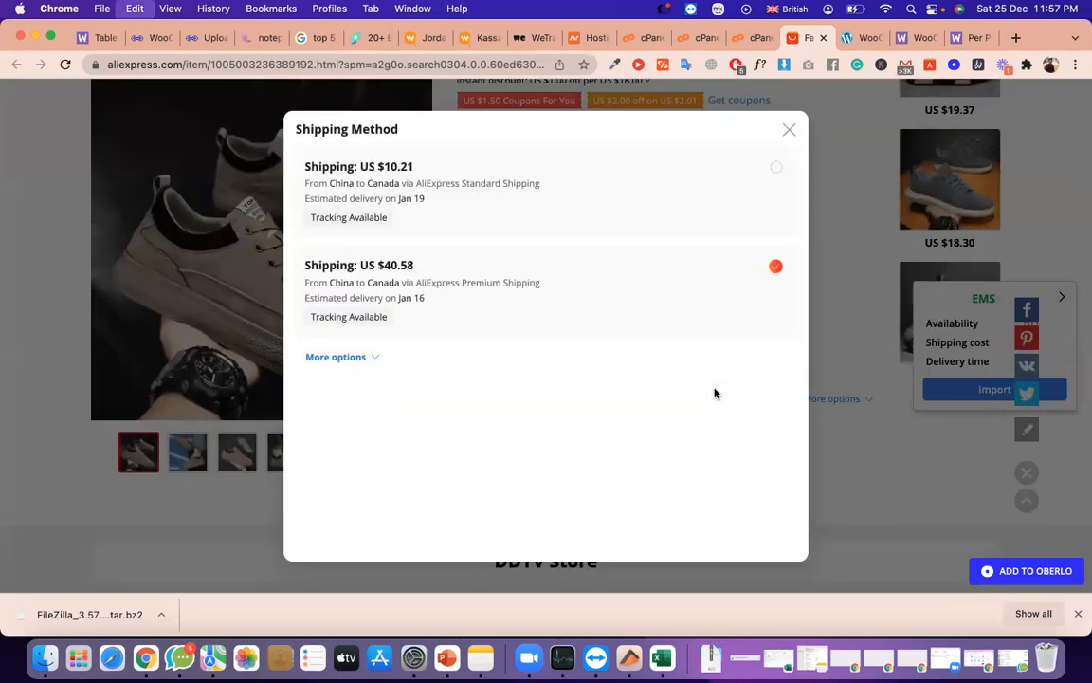
left_click(779, 175)
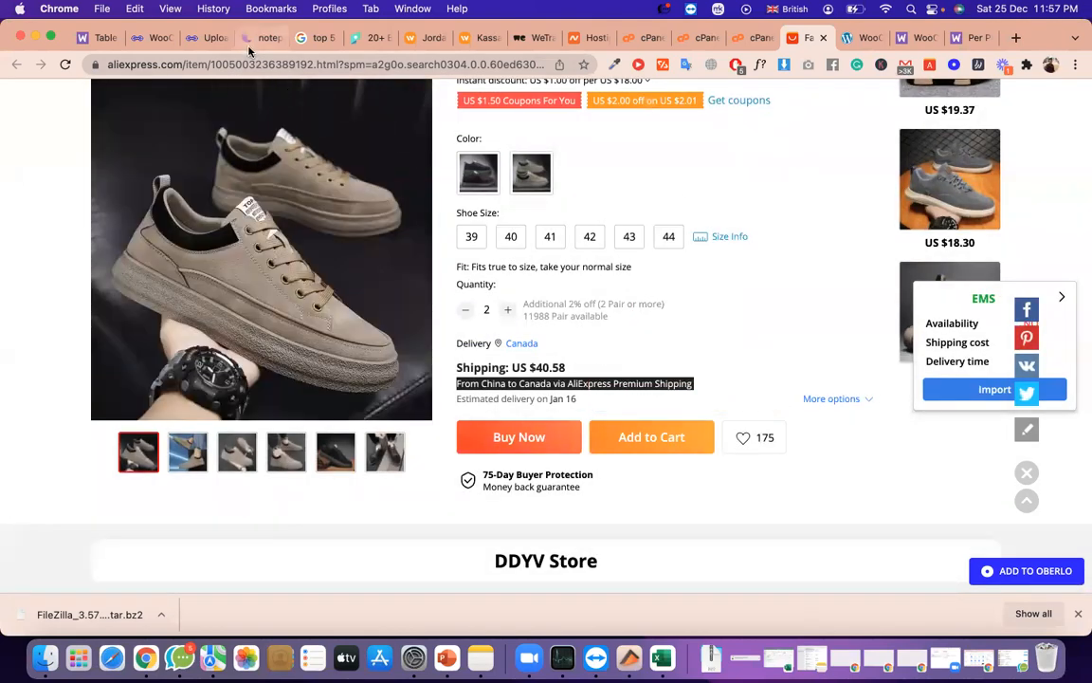
Paste the copied line between the links in the online notepad and cut "AliExpress Premium Shipping" out of it
left_click(251, 40)
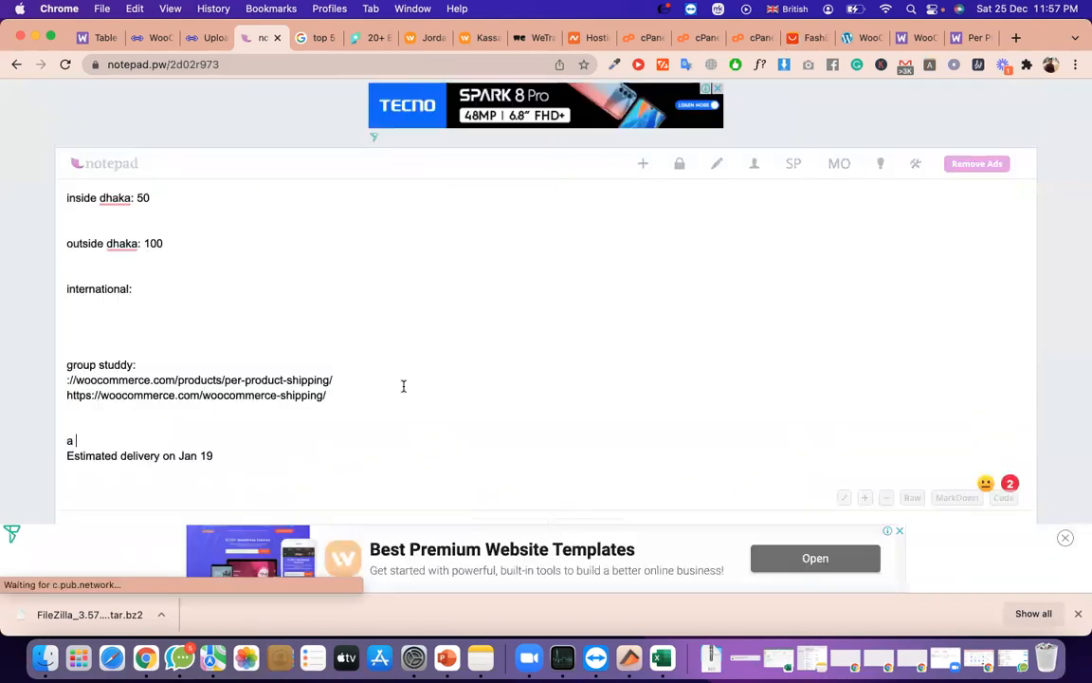
left_click(403, 385)
key("super+v")
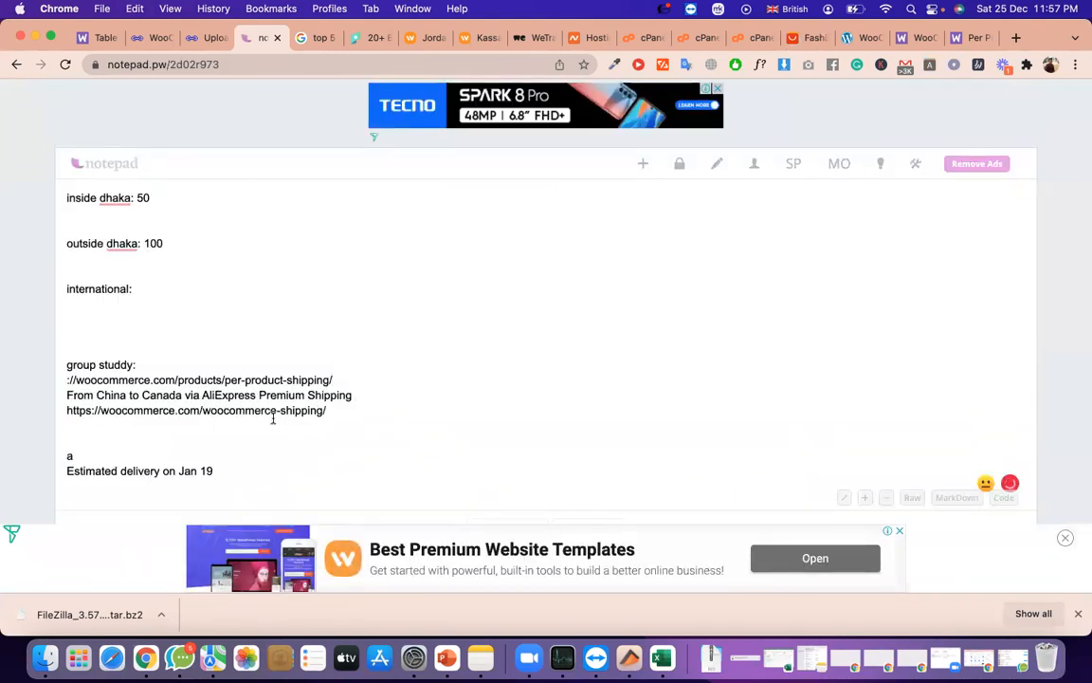
left_click_drag(202, 394, 357, 389)
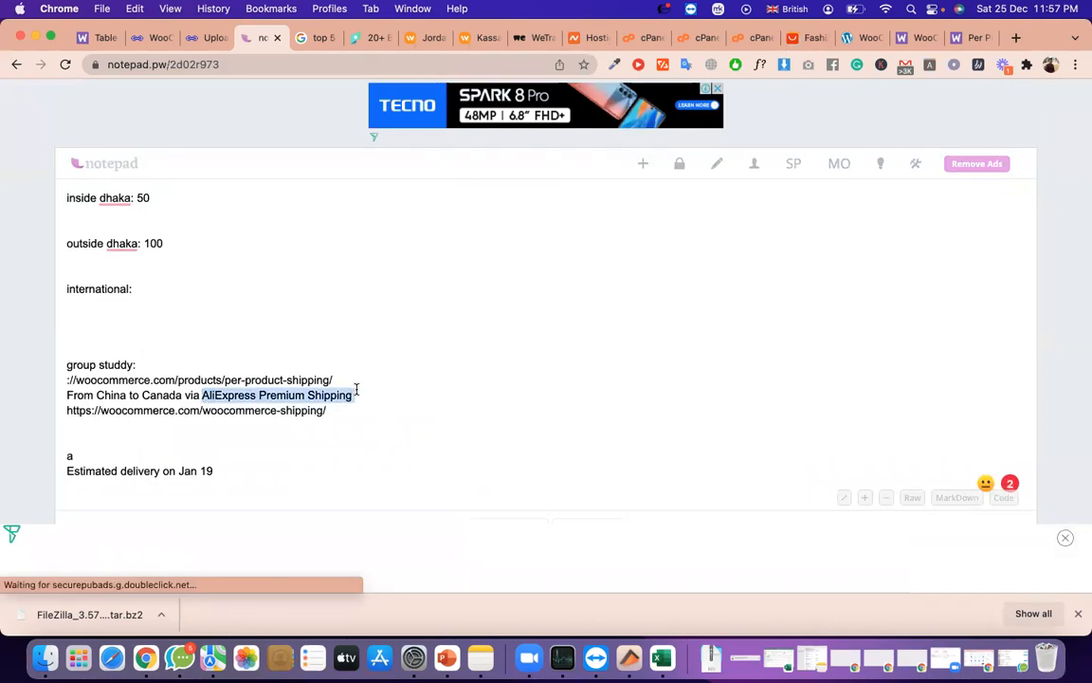
key("cmd+x")
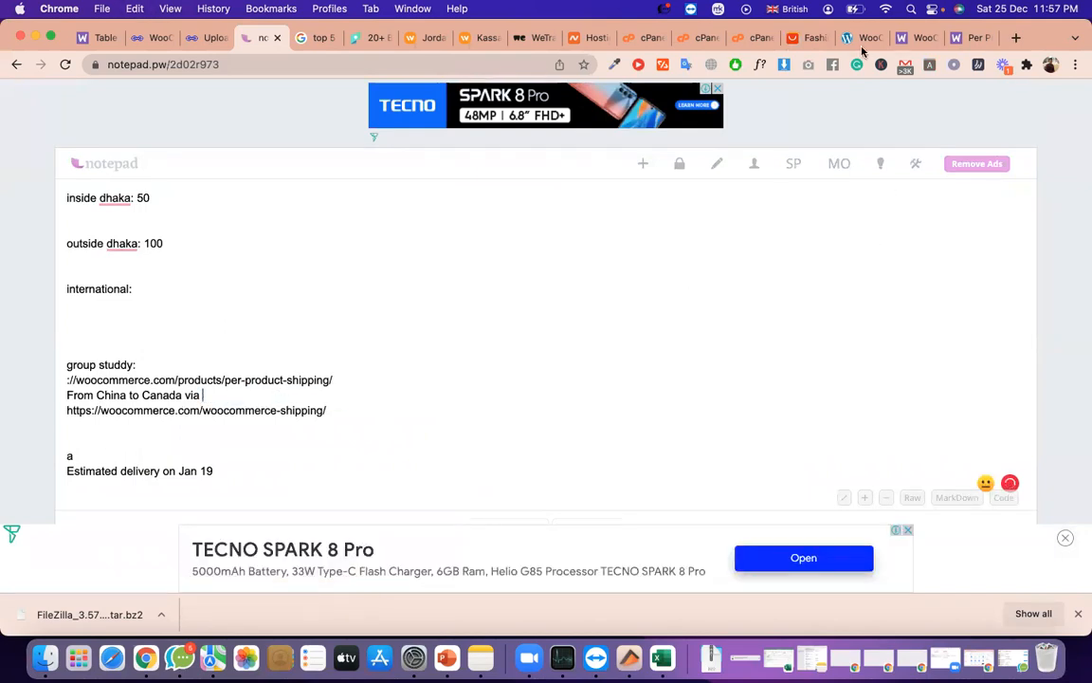
Return to the WooCommerce shipping settings and enter "AliExpress Premium Shipping" as the title of Shipping Option #2
left_click(861, 44)
scroll(515, 432, "down", 3)
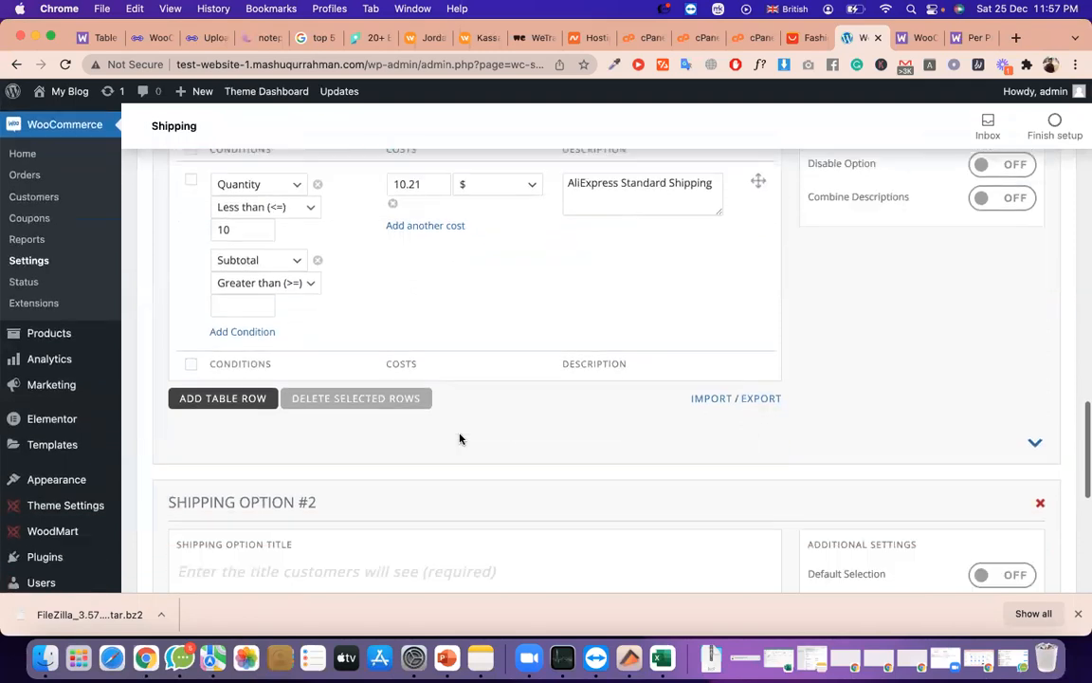
scroll(460, 439, "down", 3)
left_click(341, 409)
key("super+v")
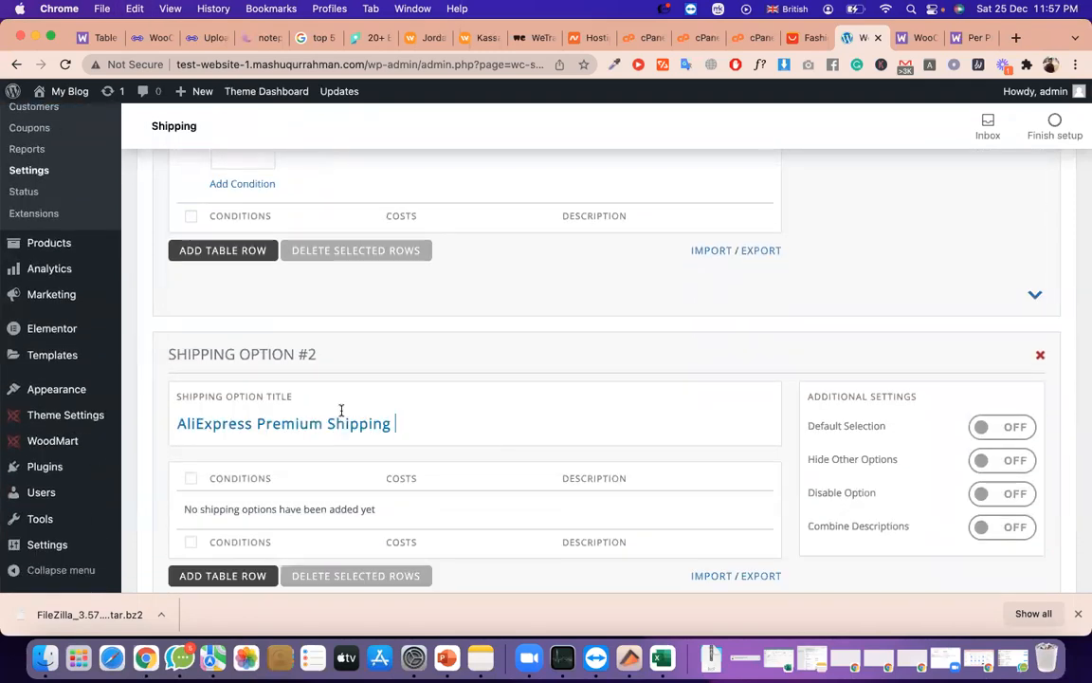
Add a table row to Shipping Option #2 and add a condition to that row
scroll(418, 414, "down", 3)
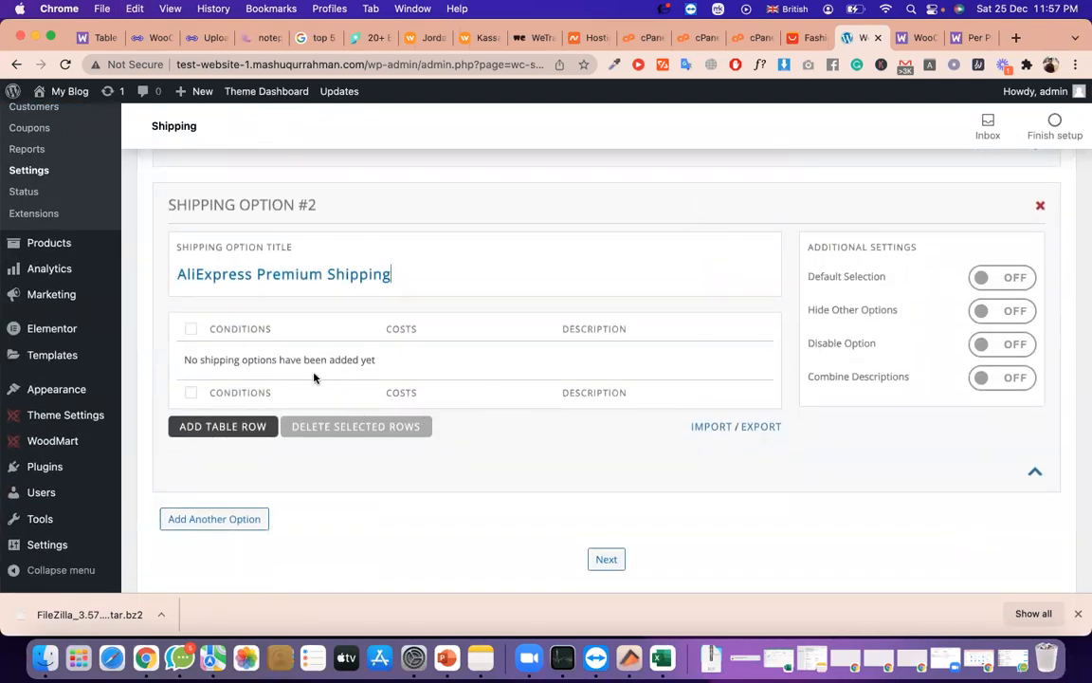
left_click(241, 433)
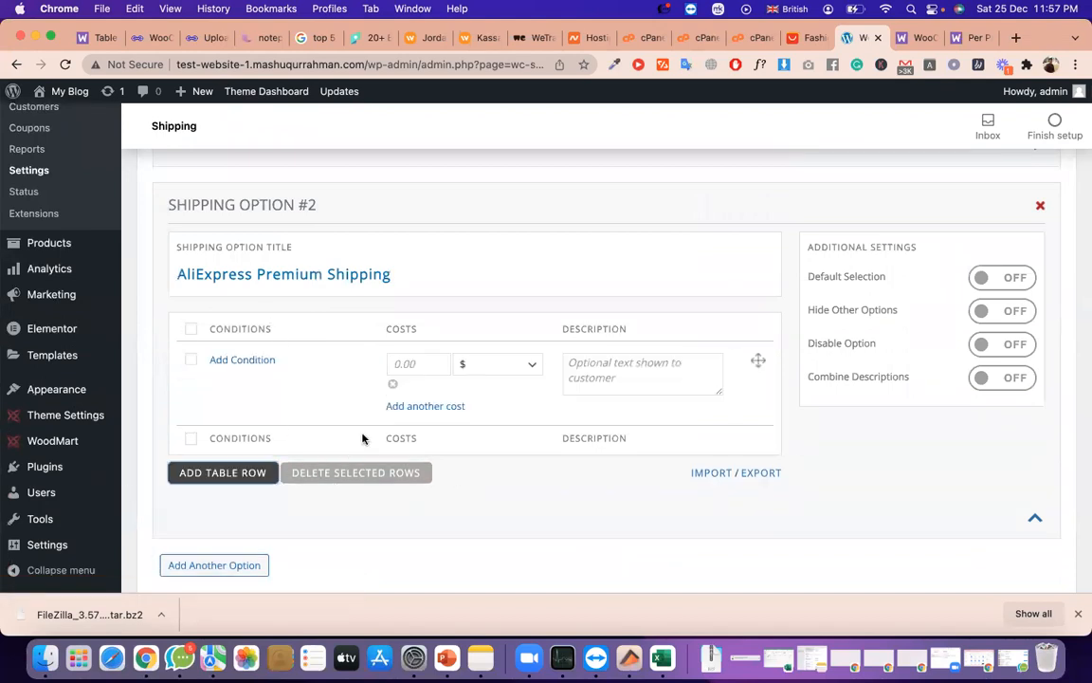
left_click(239, 362)
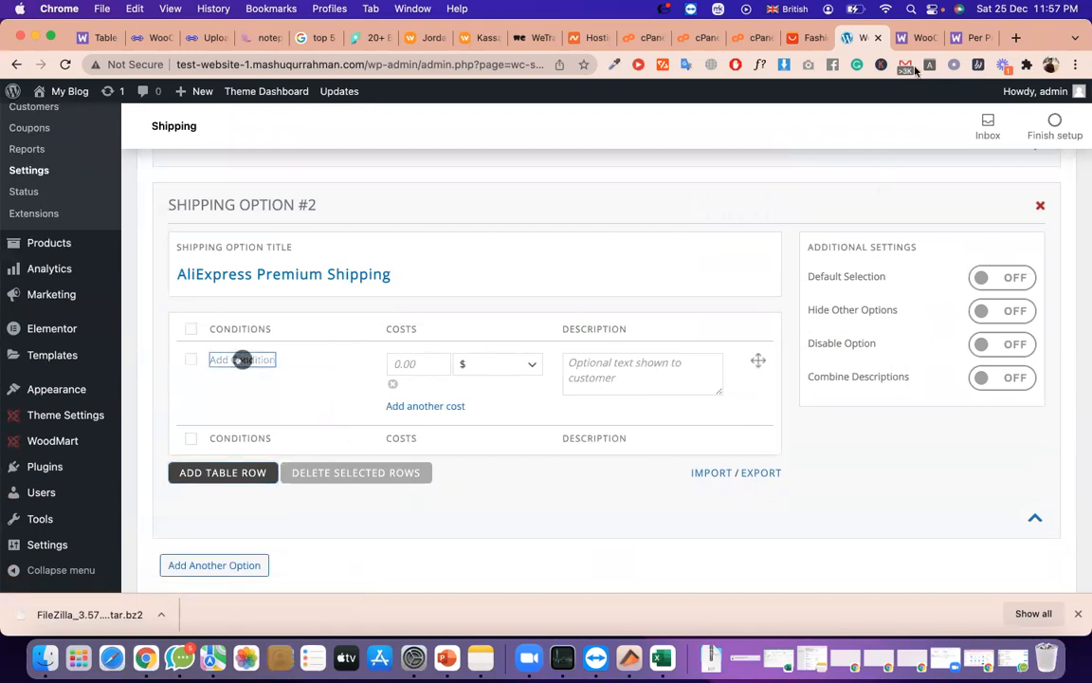
Check the Premium shipping price on the AliExpress shoe page and set the Option #2 row's subtotal condition to 10 and cost to 40.58
left_click(912, 38)
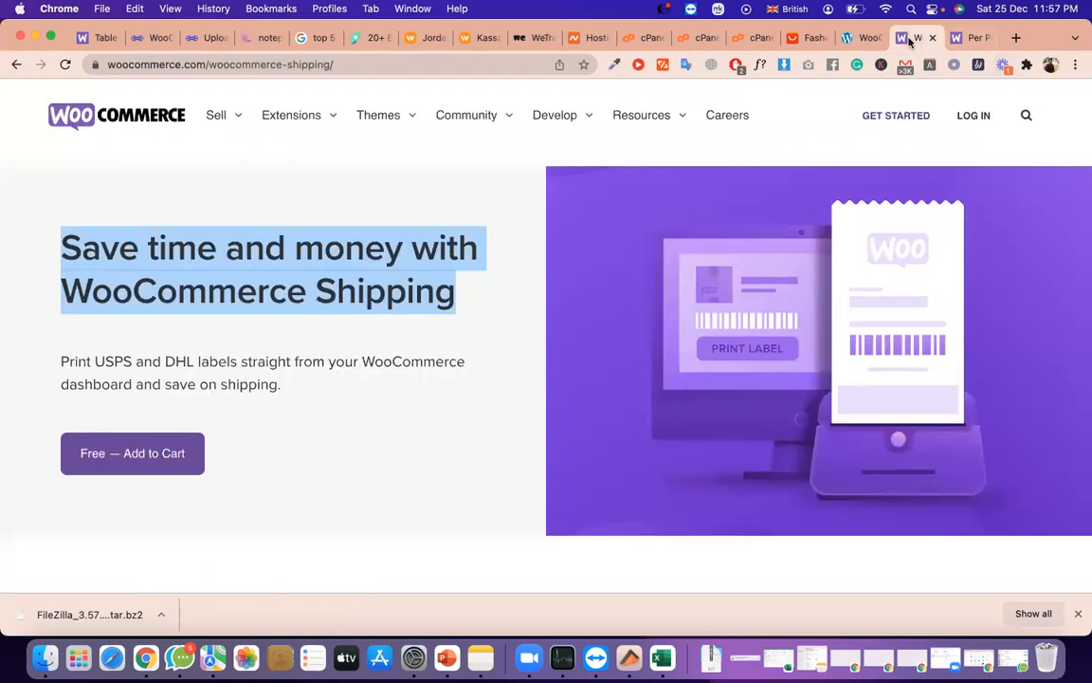
left_click(864, 38)
left_click(811, 38)
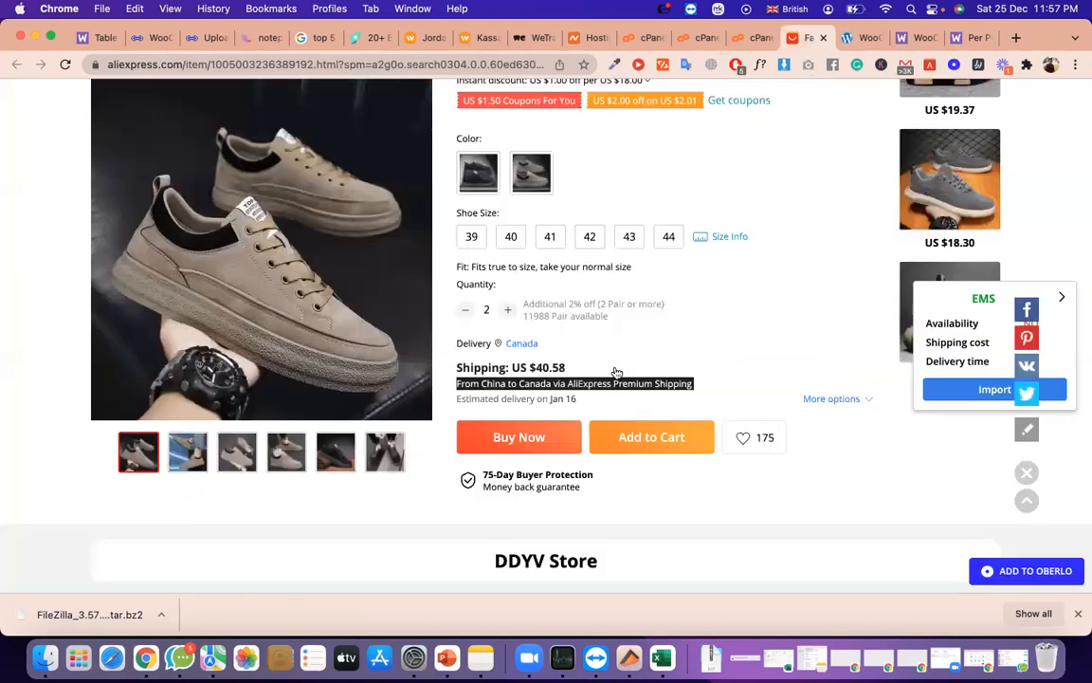
left_click(869, 39)
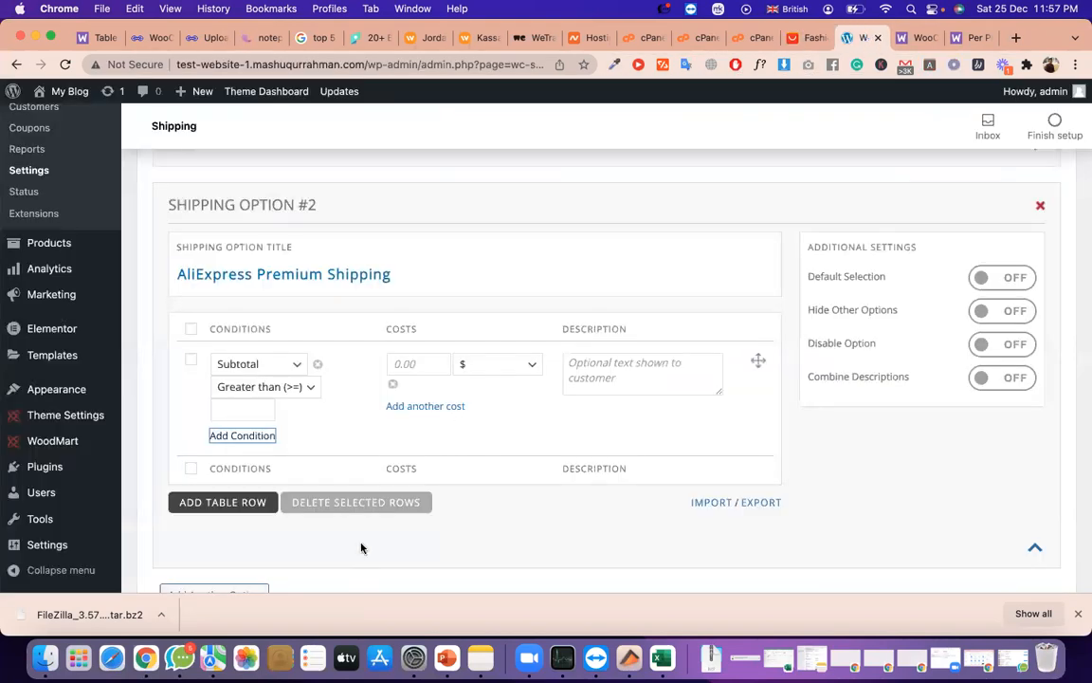
left_click(236, 408)
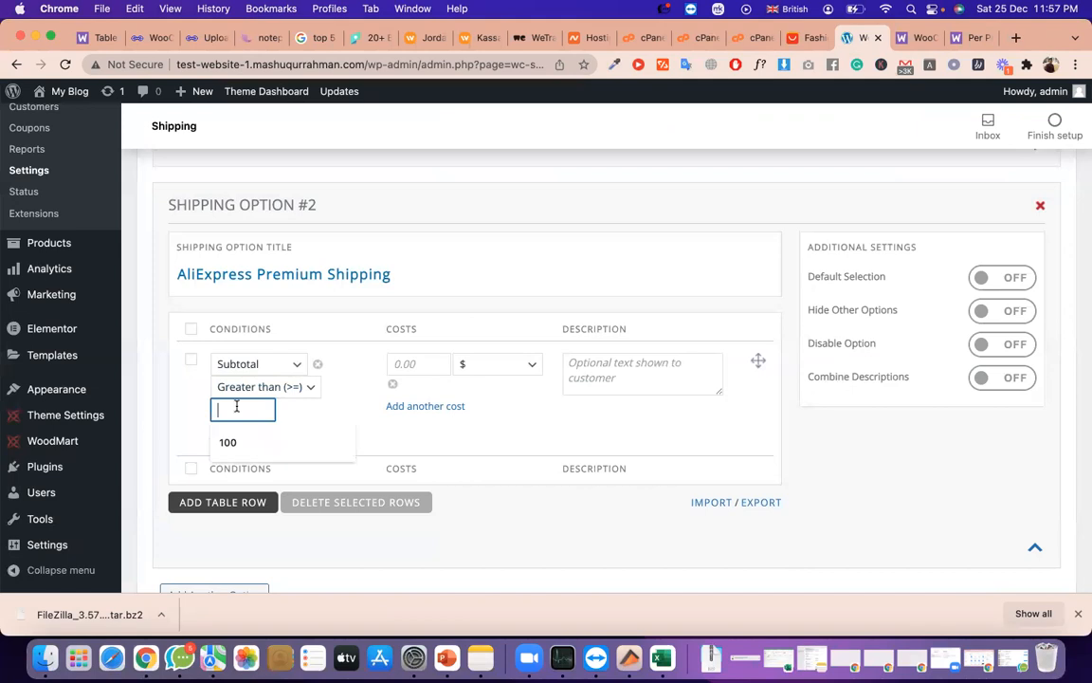
left_click(415, 368)
type("40.58")
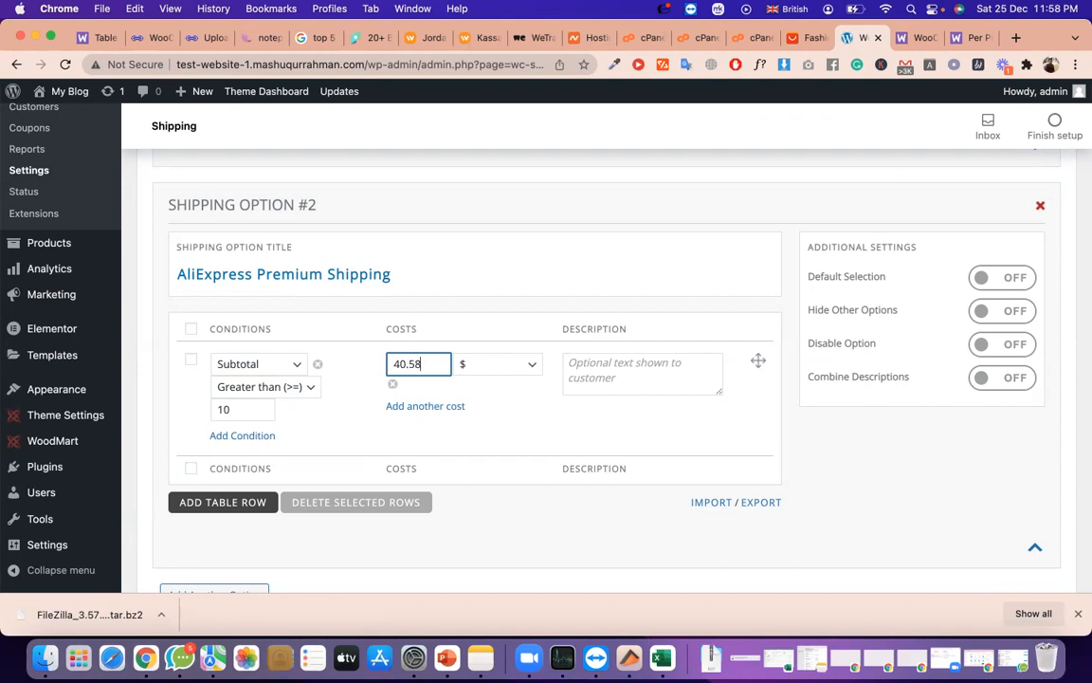
Paste "AliExpress Premium Shipping" as the description of the Option #2 row and save the shipping settings
left_click(590, 362)
key("super+v")
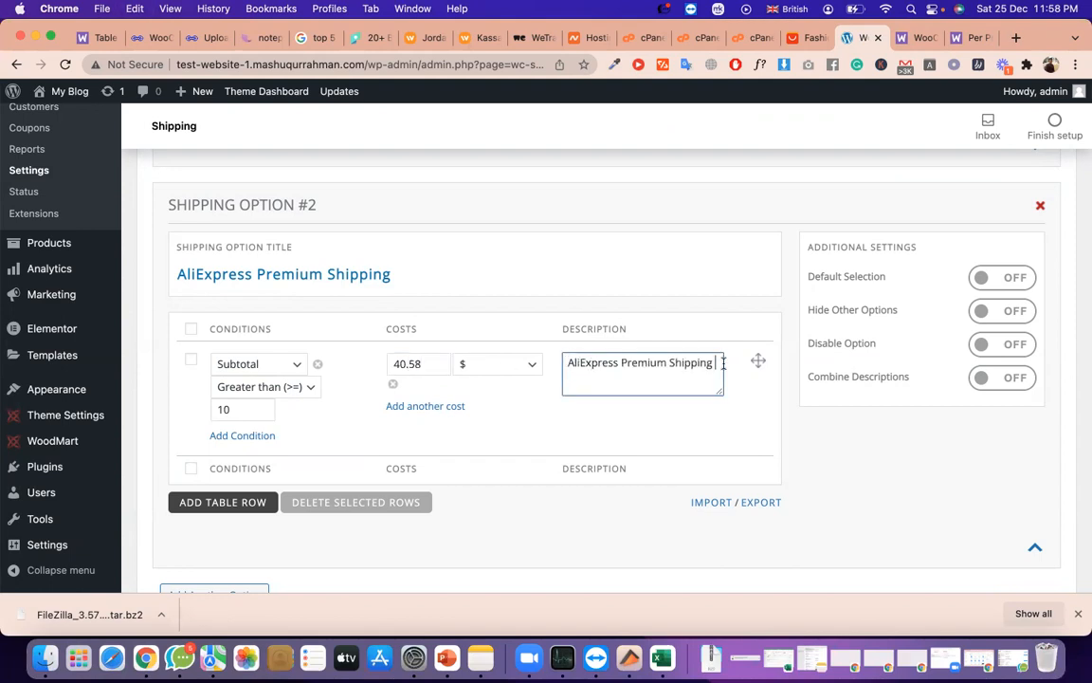
scroll(724, 378, "down", 3)
scroll(884, 303, "down", 3)
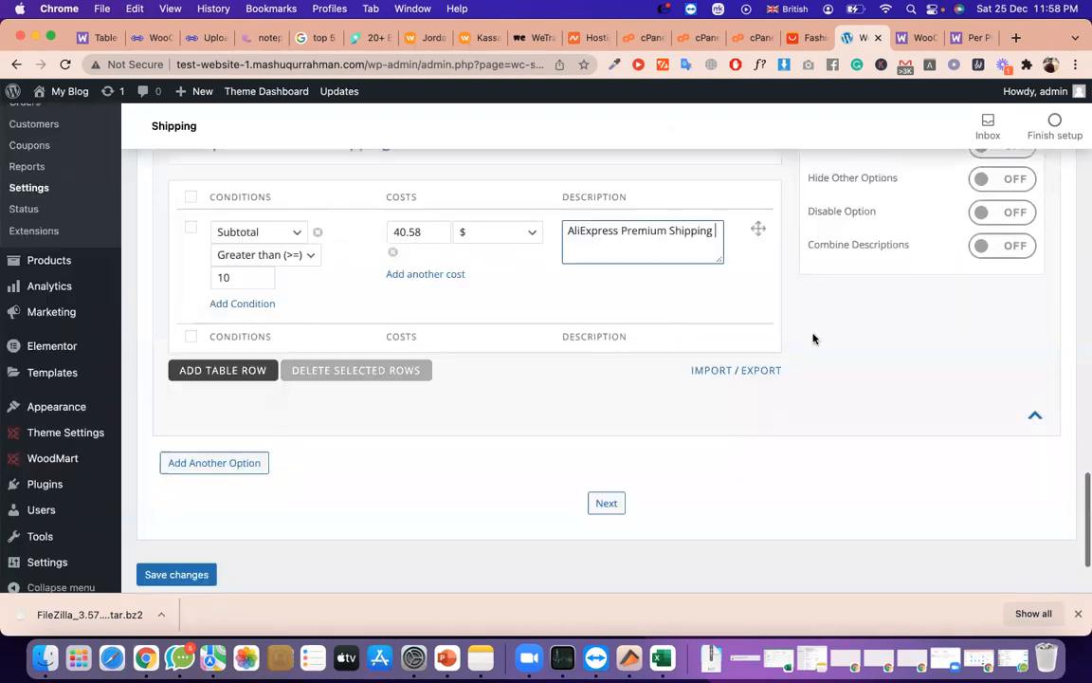
left_click(165, 512)
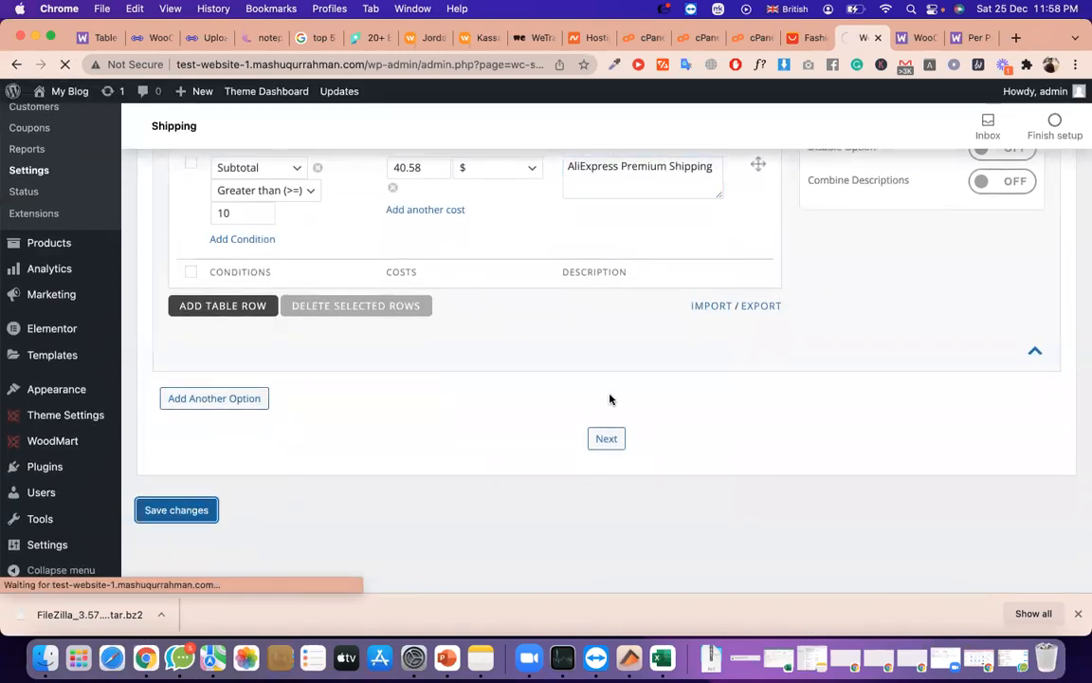
scroll(610, 397, "up", 10)
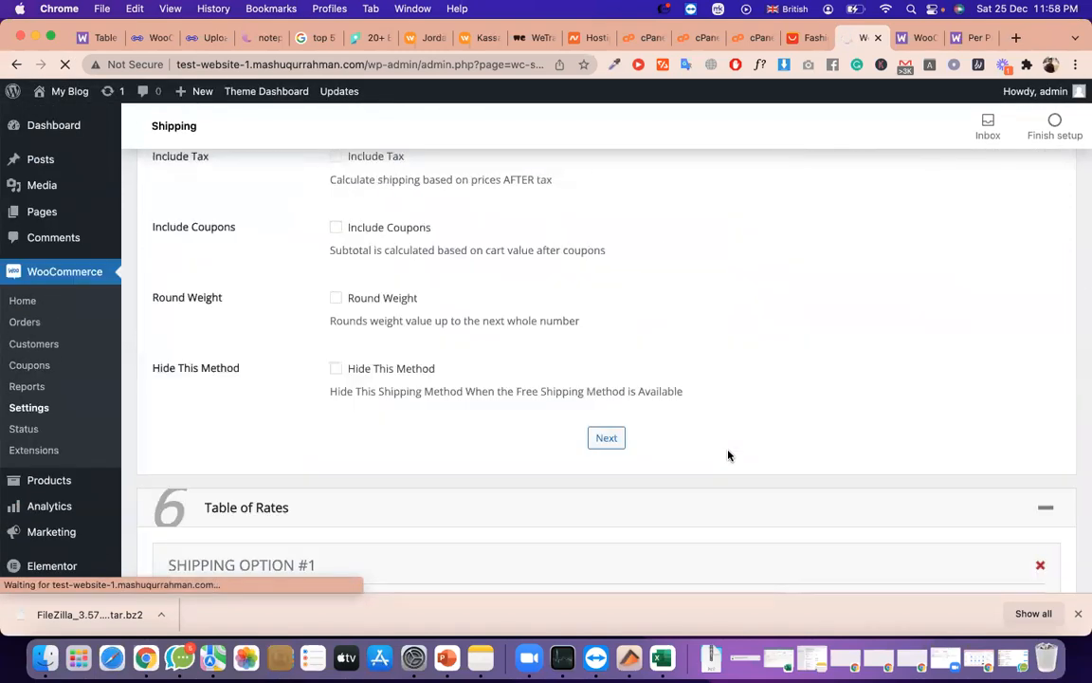
scroll(728, 455, "down", 10)
scroll(512, 417, "up", 15)
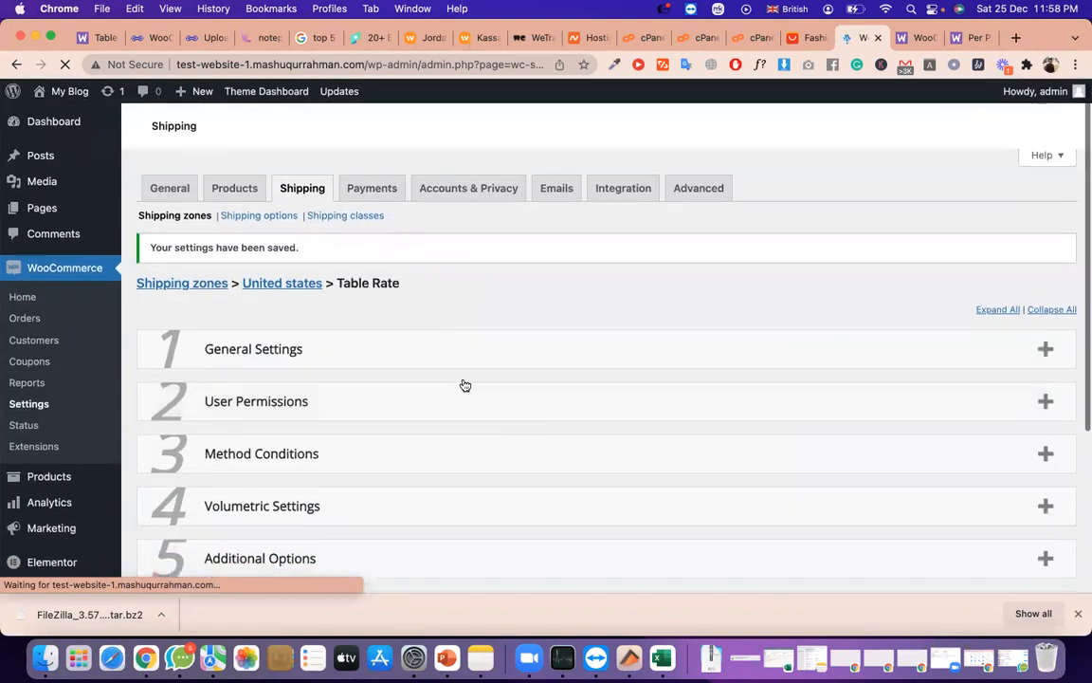
Expand the General Settings of the Table Rate method and set Tax Status to None and Base Table Rules to Per Item
scroll(485, 395, "down", 8)
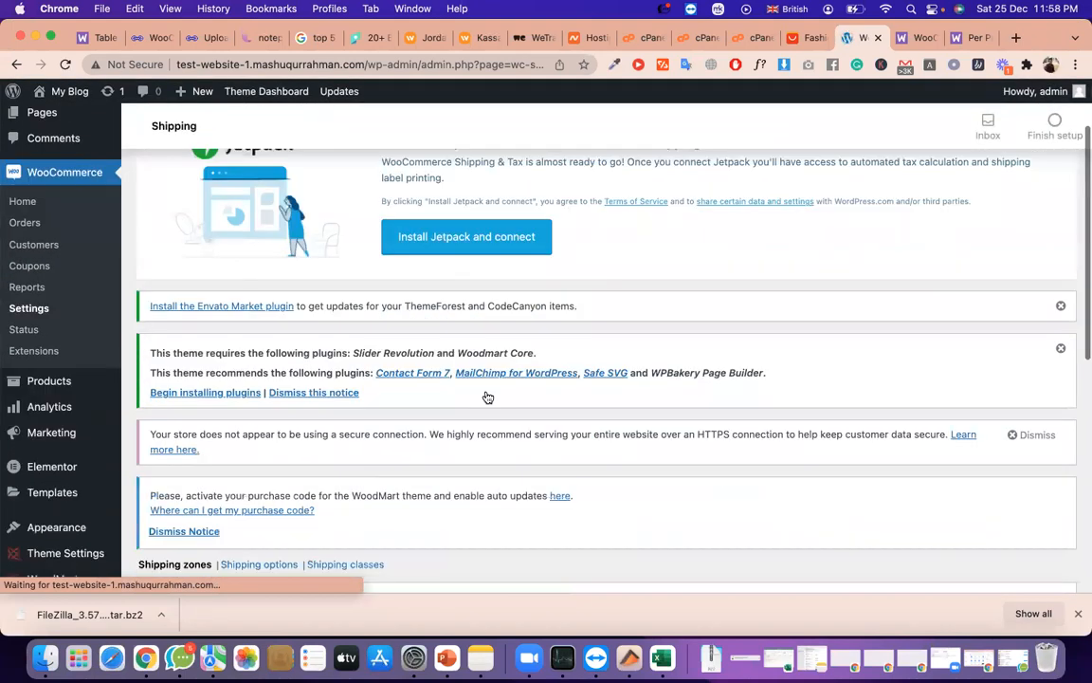
left_click(366, 305)
scroll(369, 304, "down", 2)
scroll(368, 304, "down", 1)
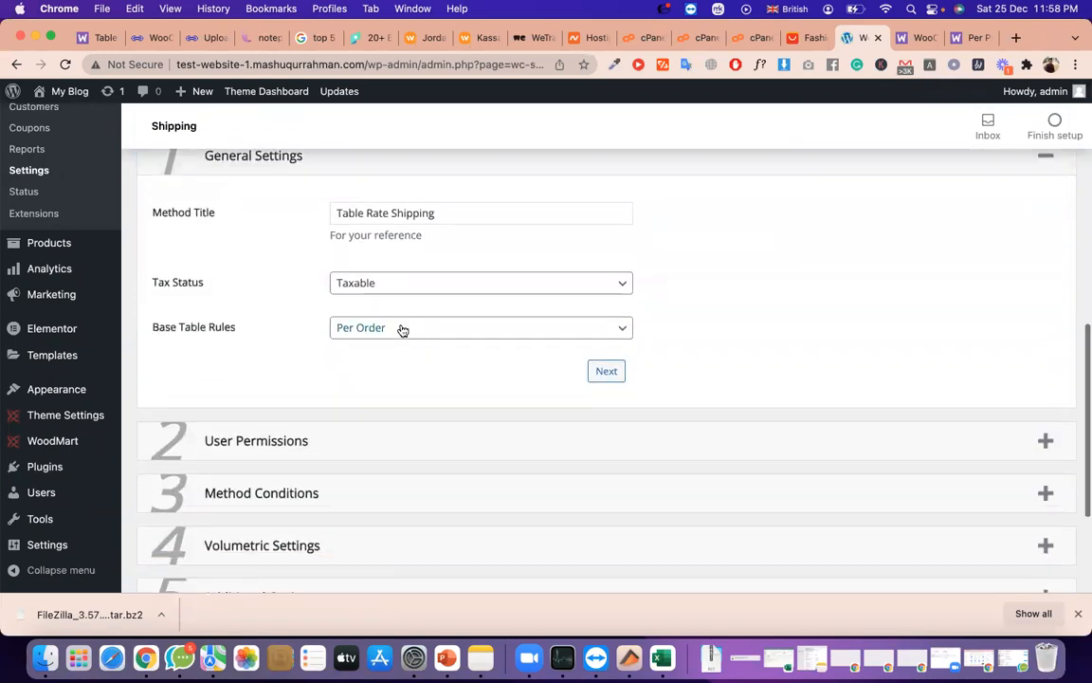
left_click(371, 284)
left_click(377, 323)
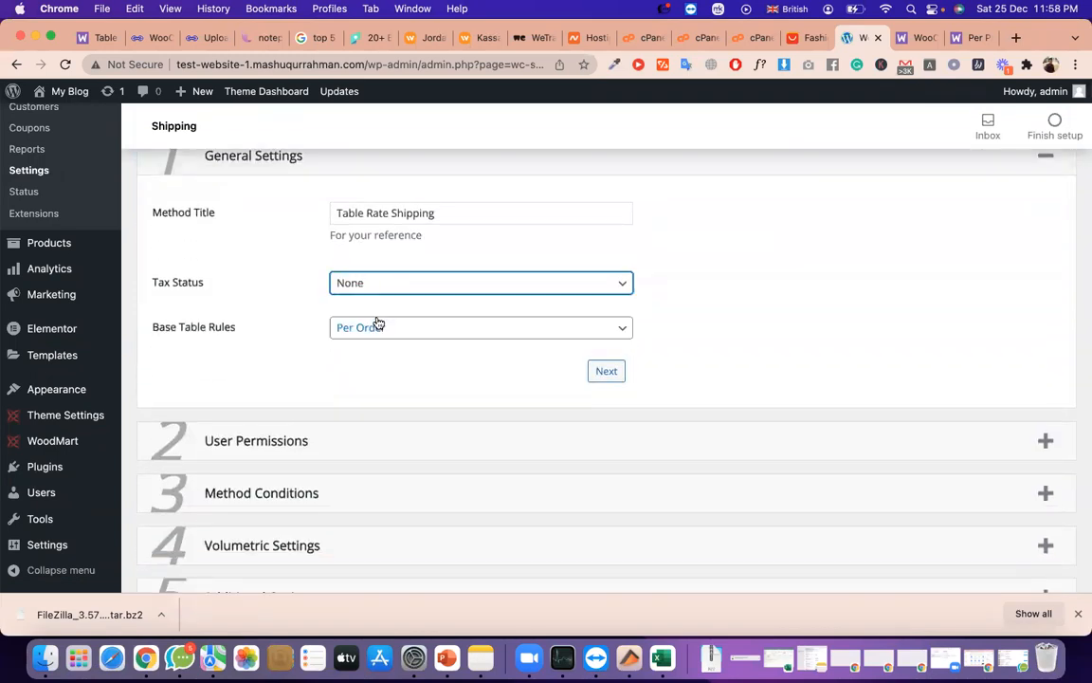
scroll(616, 275, "down", 2)
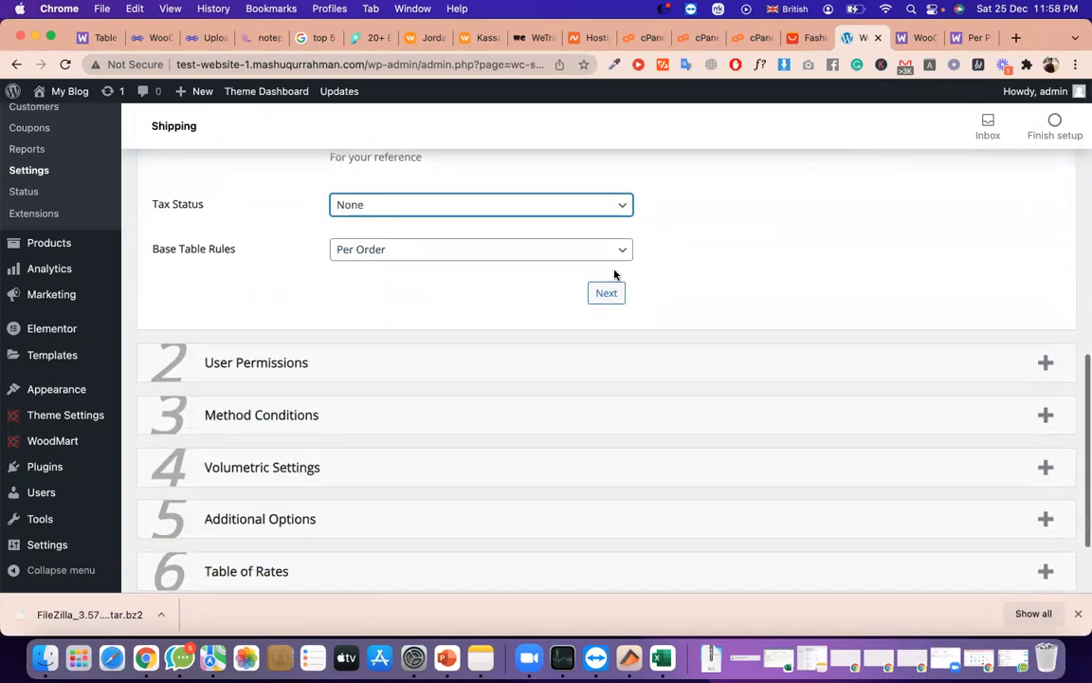
left_click(559, 254)
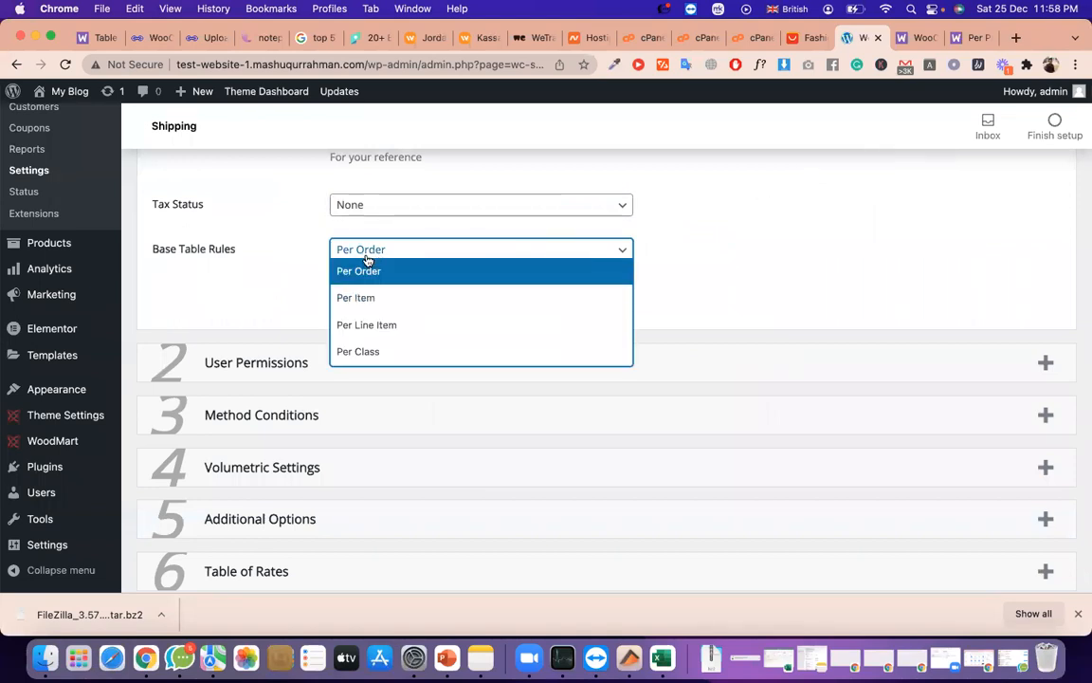
left_click(401, 295)
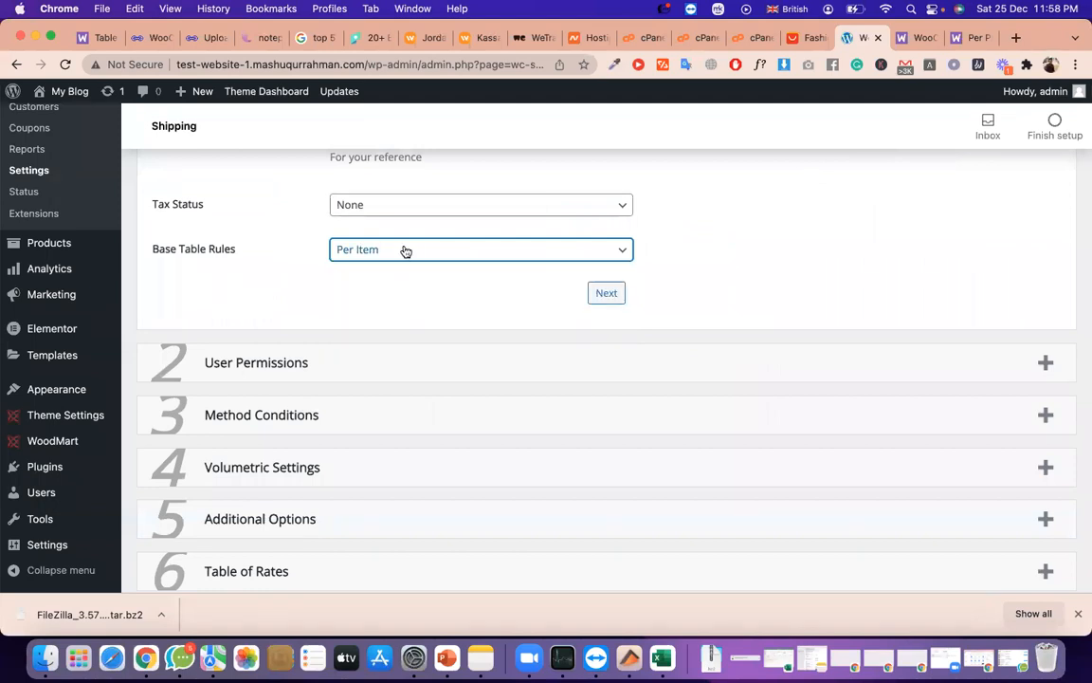
Expand the Table of Rates and examine the quantity condition and cost of Shipping Option #1 against the base rule
scroll(405, 248, "down", 3)
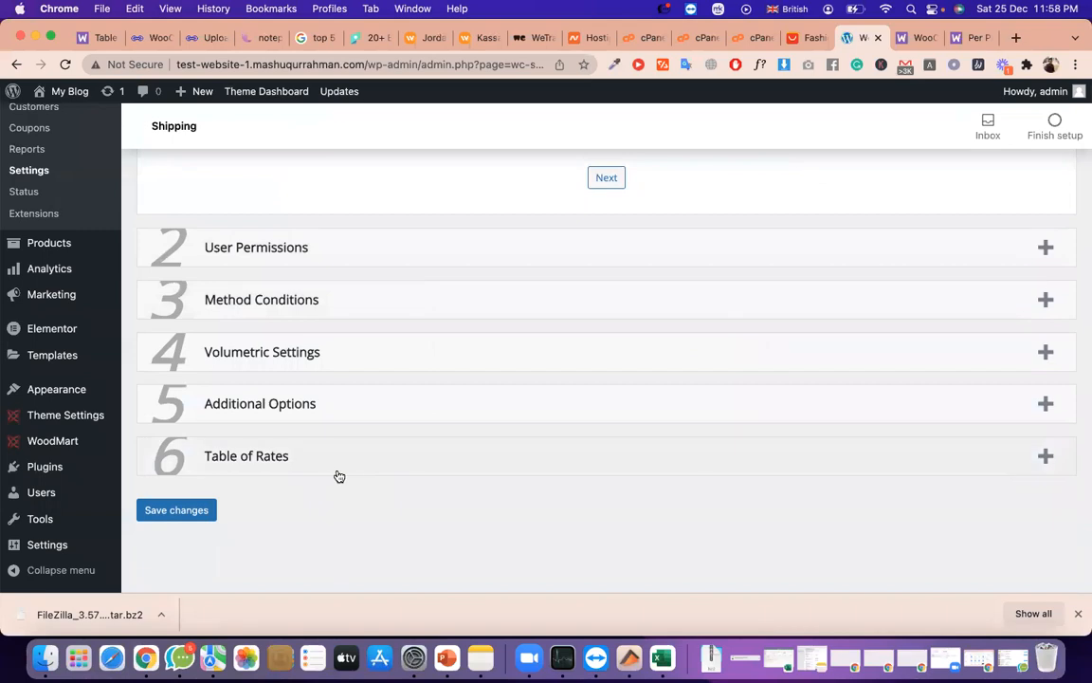
left_click(339, 473)
scroll(334, 484, "down", 6)
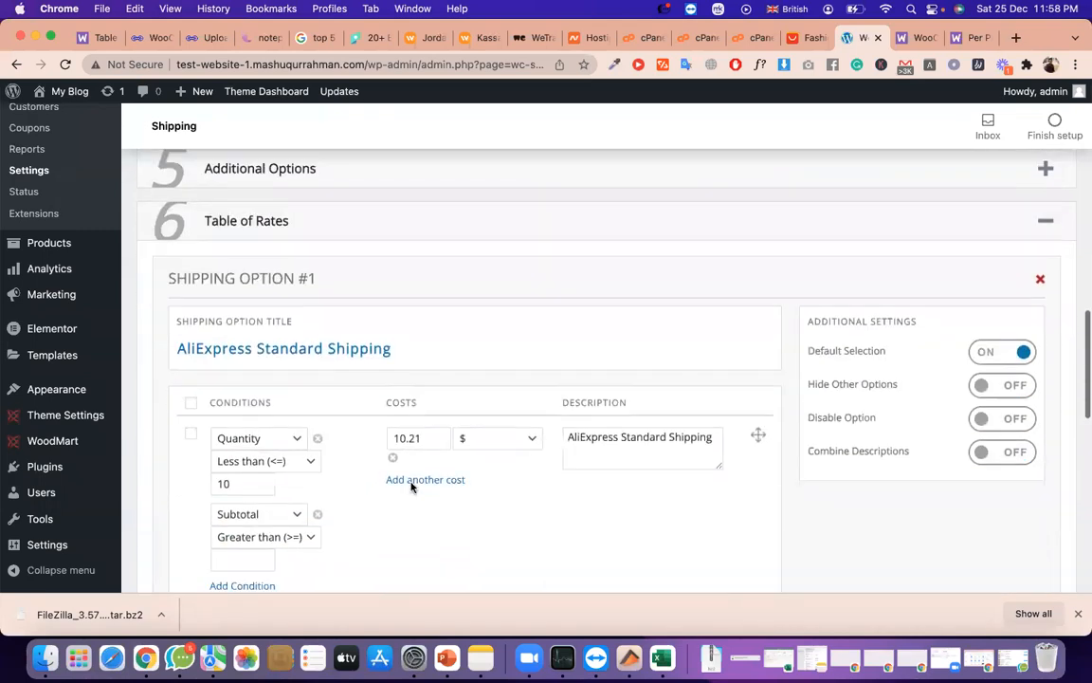
double_click(250, 461)
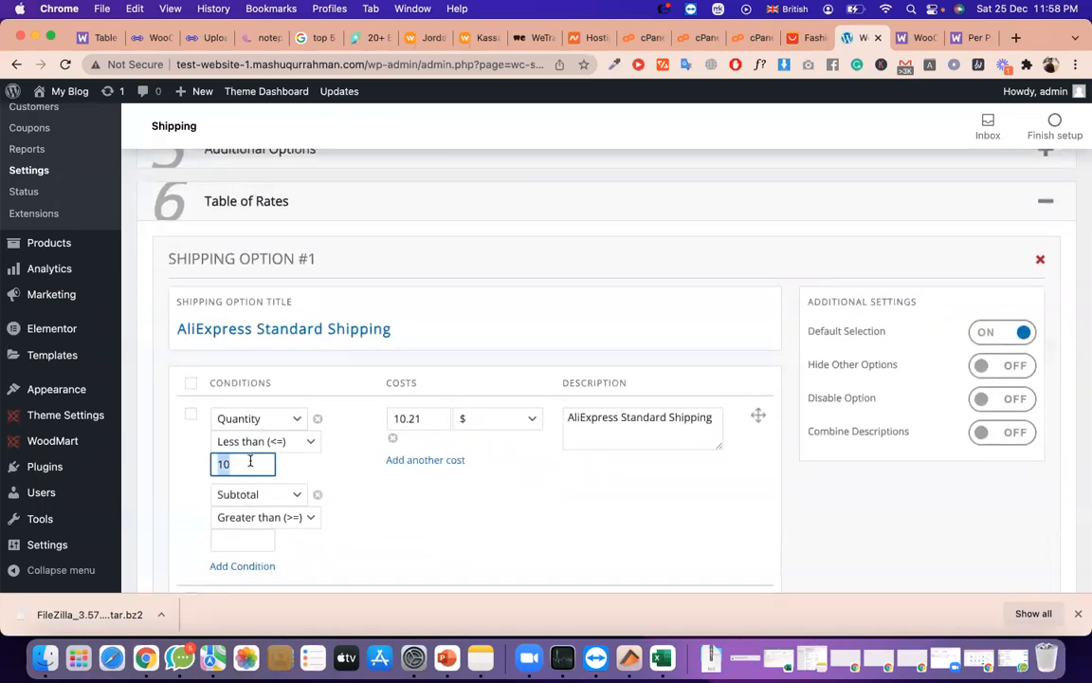
double_click(420, 414)
scroll(432, 520, "up", 15)
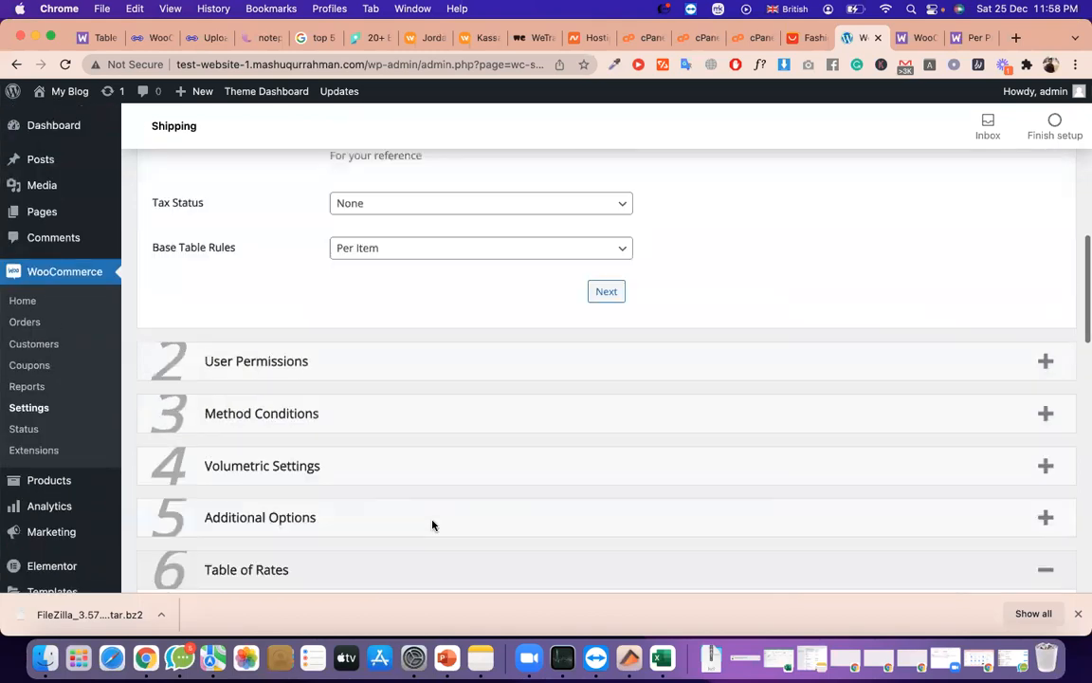
scroll(431, 520, "down", 15)
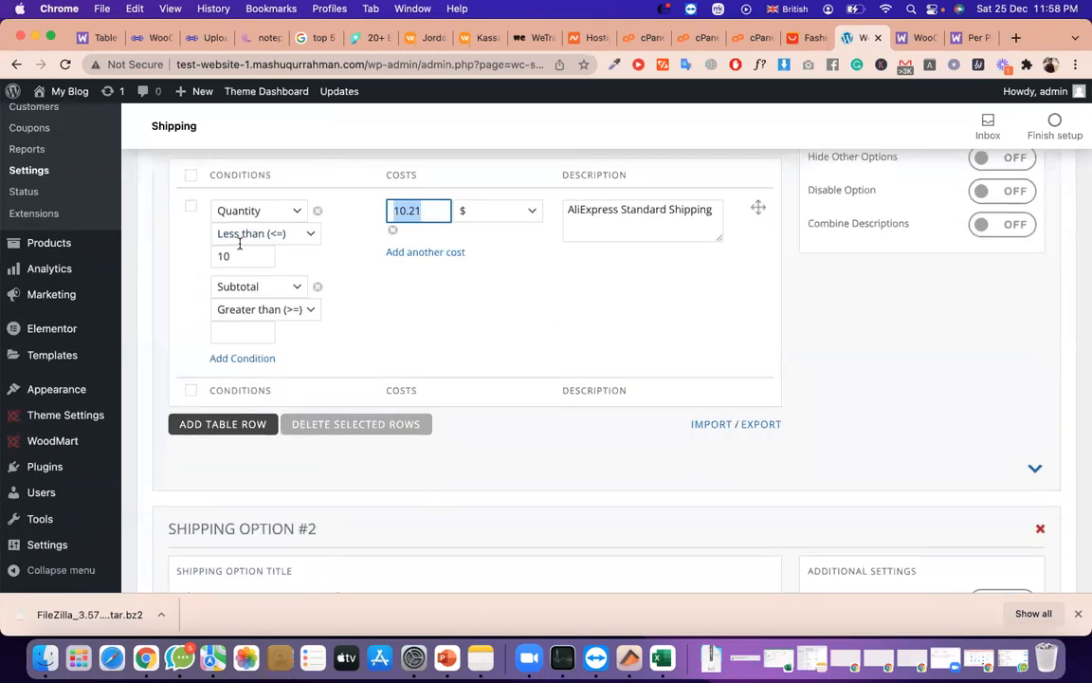
double_click(241, 250)
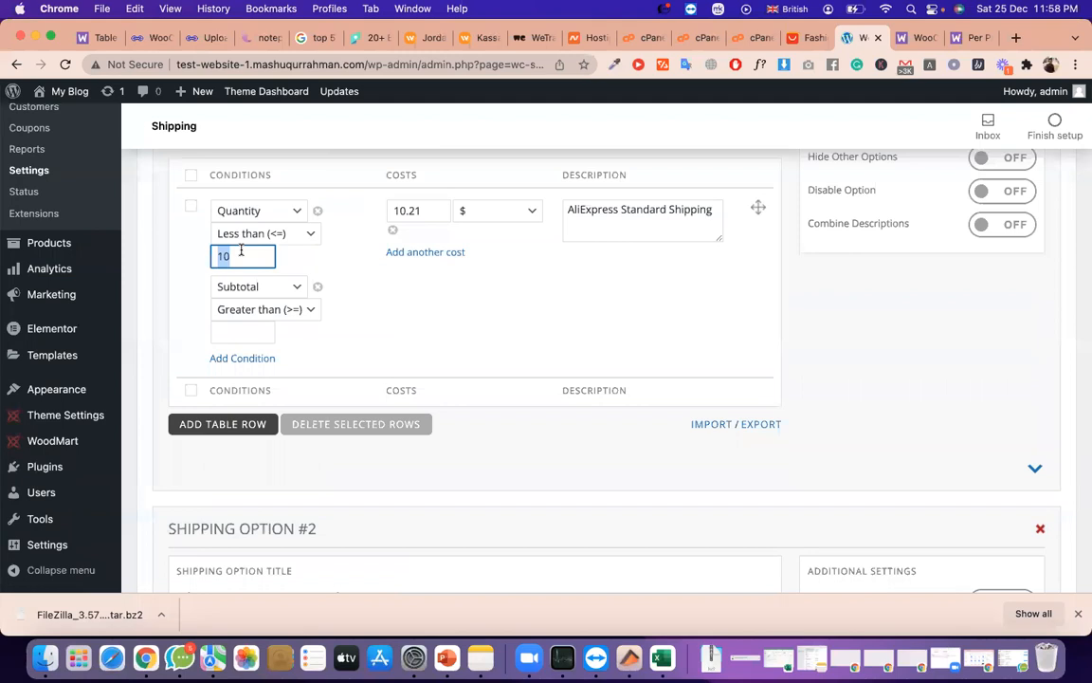
Change the quantity condition of Shipping Option #1 to Equal to 1
scroll(360, 244, "up", 2)
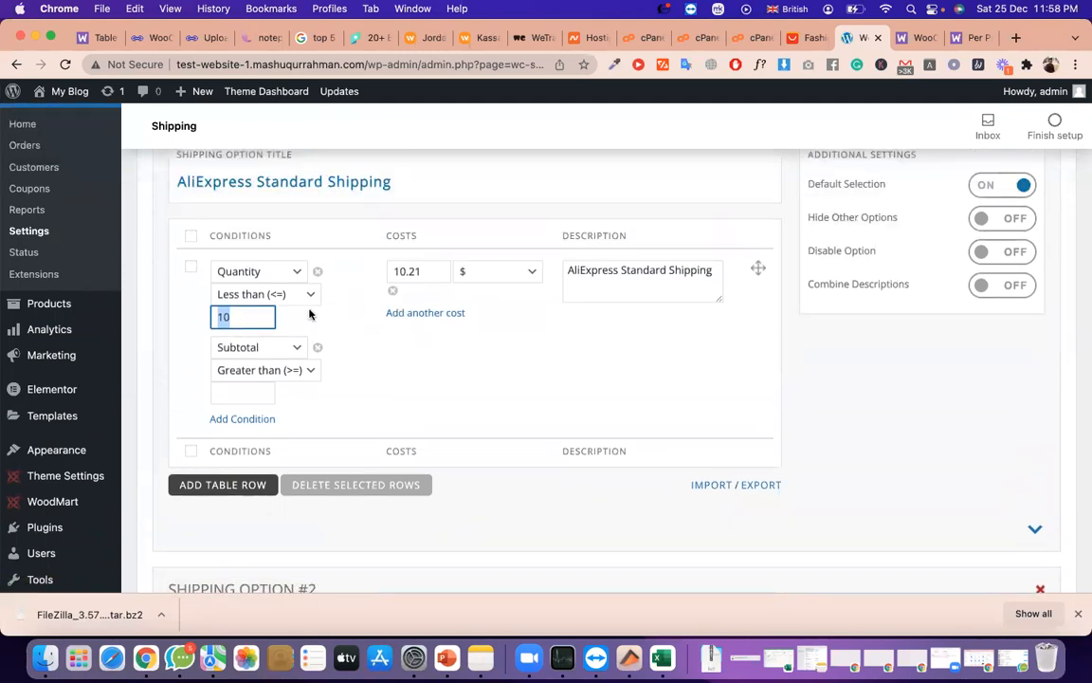
left_click(251, 298)
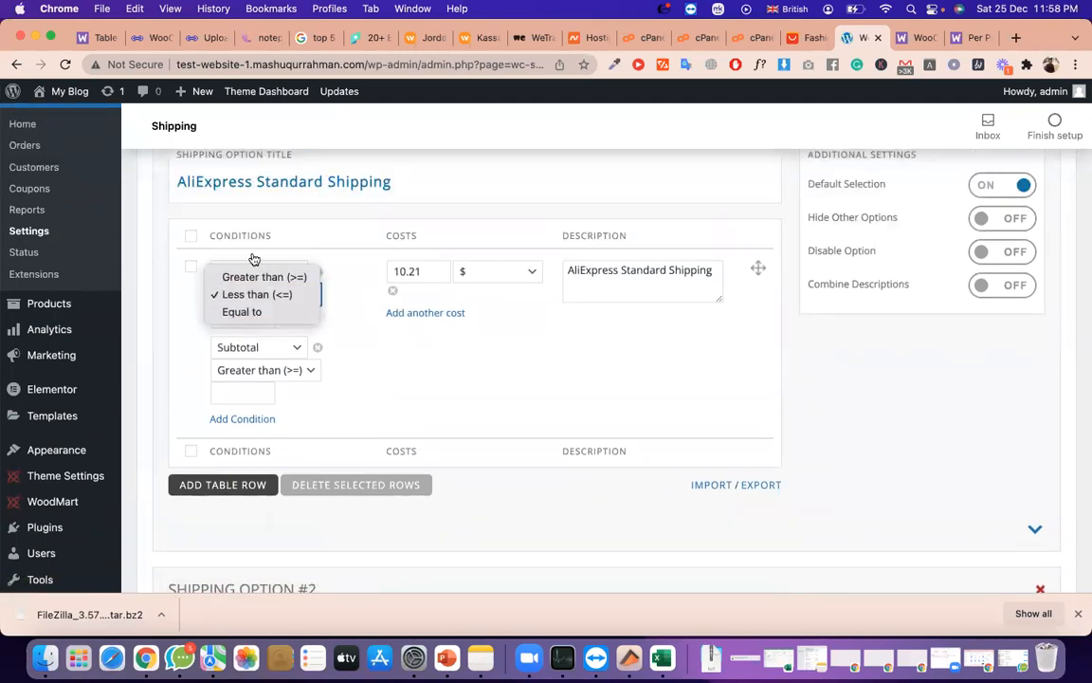
left_click(283, 312)
left_click(243, 316)
double_click(243, 316)
key("BackSpace")
type("1")
left_click(321, 323)
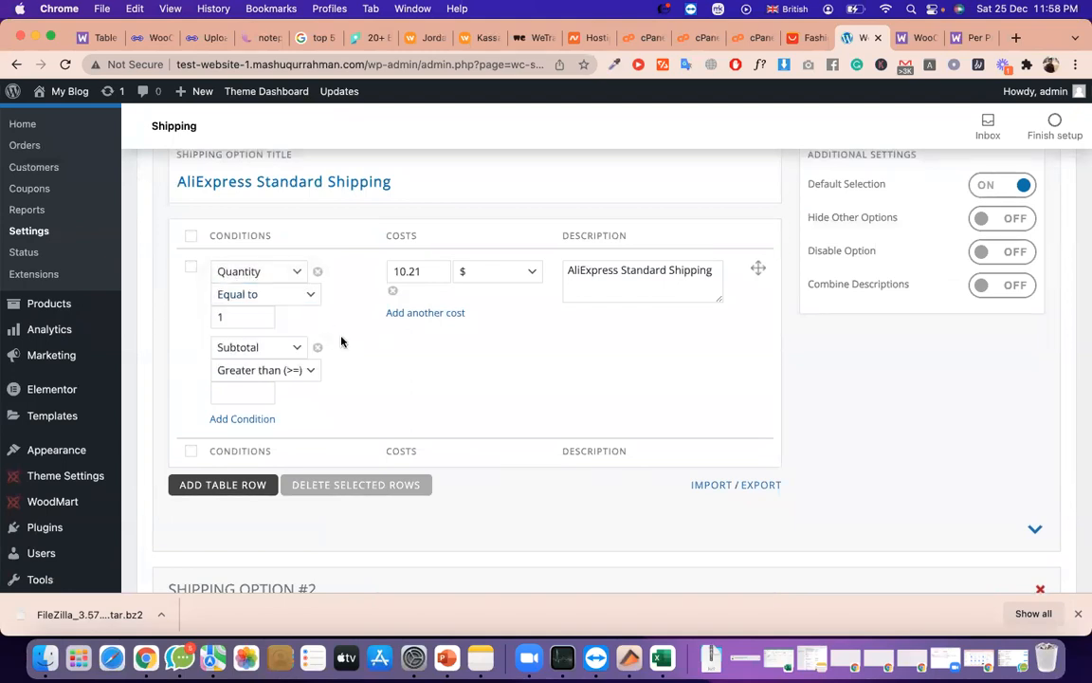
left_click(288, 320)
double_click(253, 317)
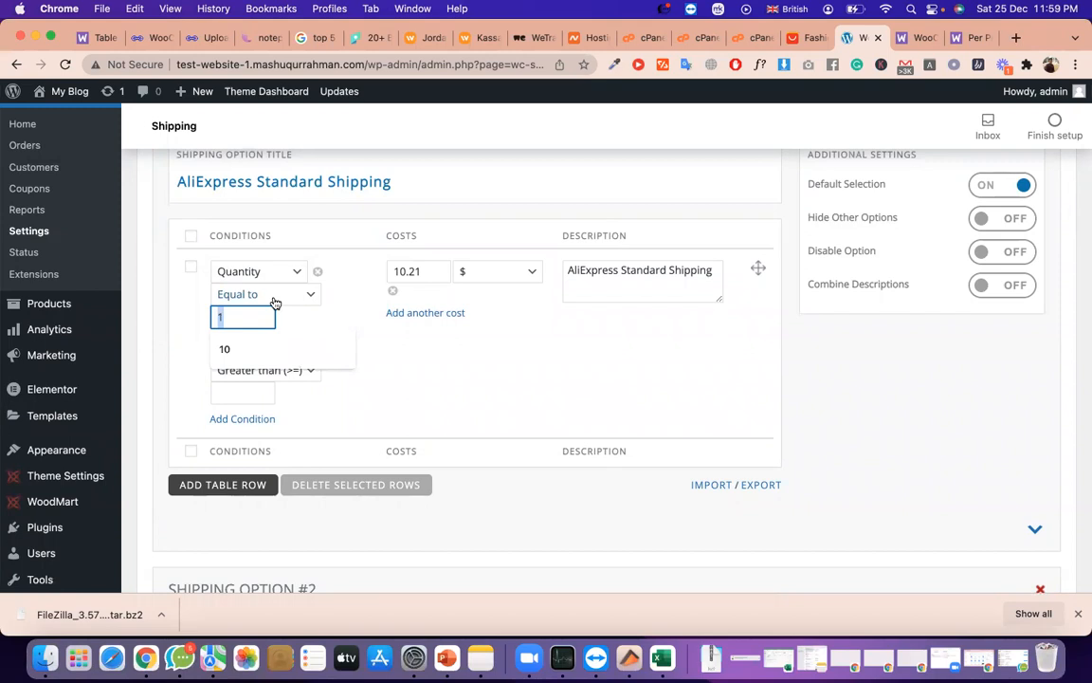
left_click(274, 298)
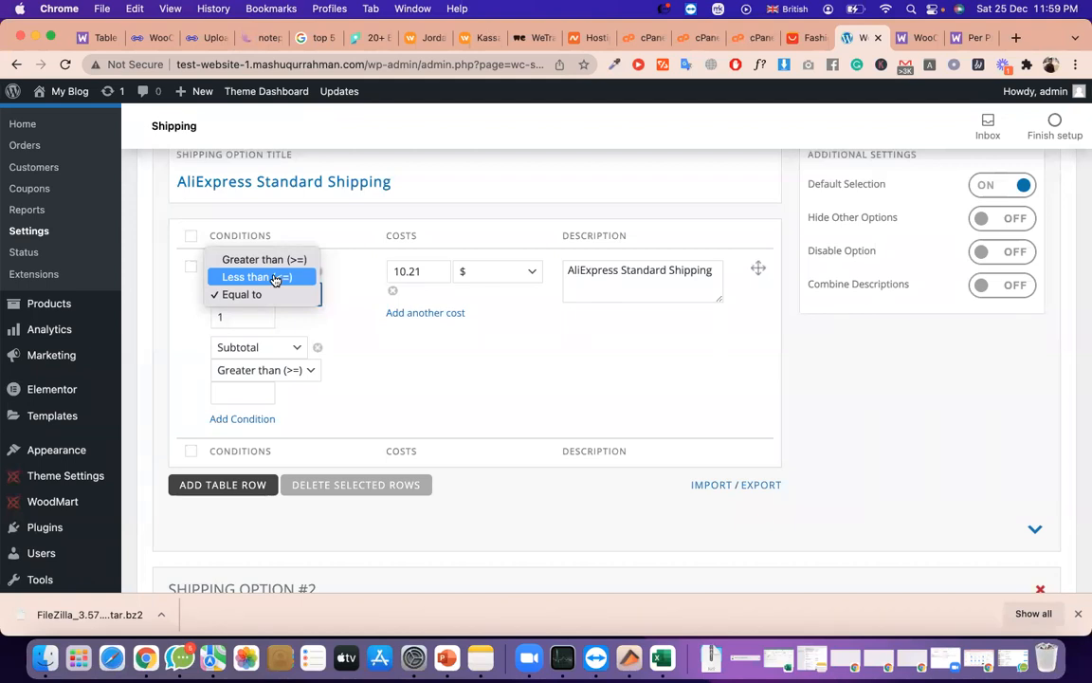
left_click(240, 322)
double_click(240, 323)
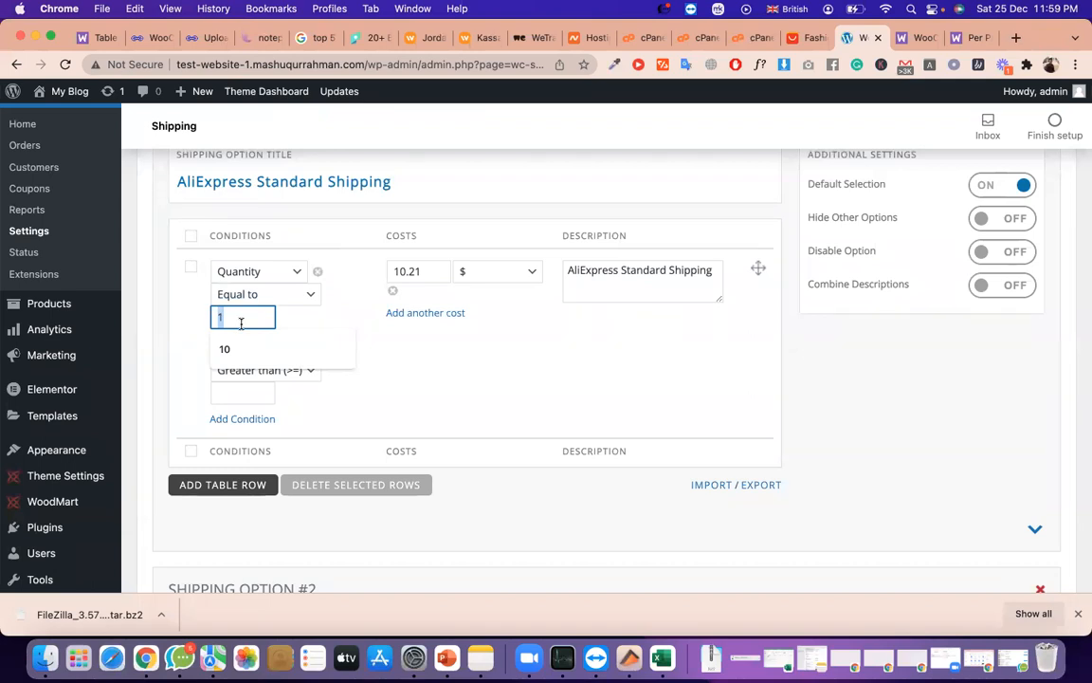
Set Base Table Rules in General Settings to Per Line Item
scroll(384, 277, "up", 15)
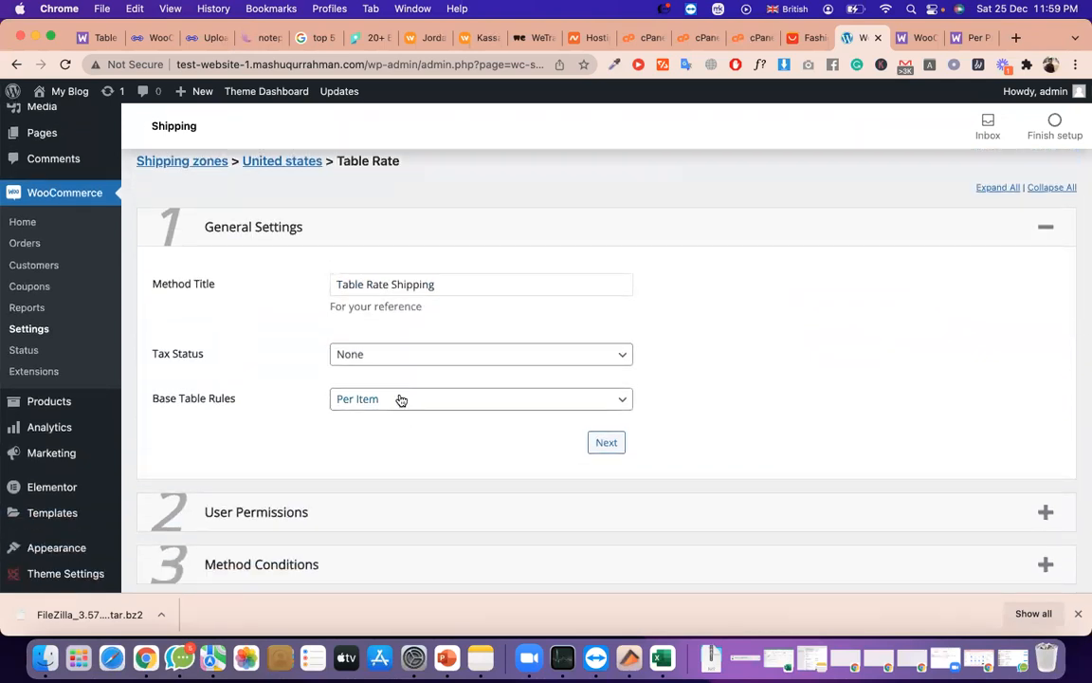
left_click(401, 401)
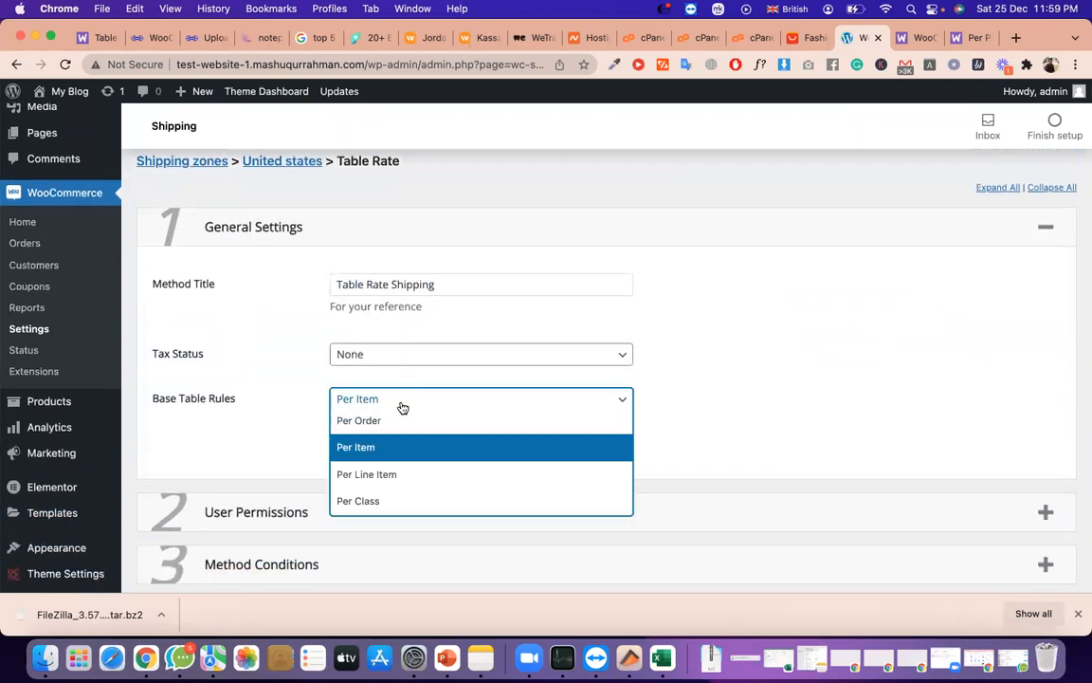
left_click(419, 475)
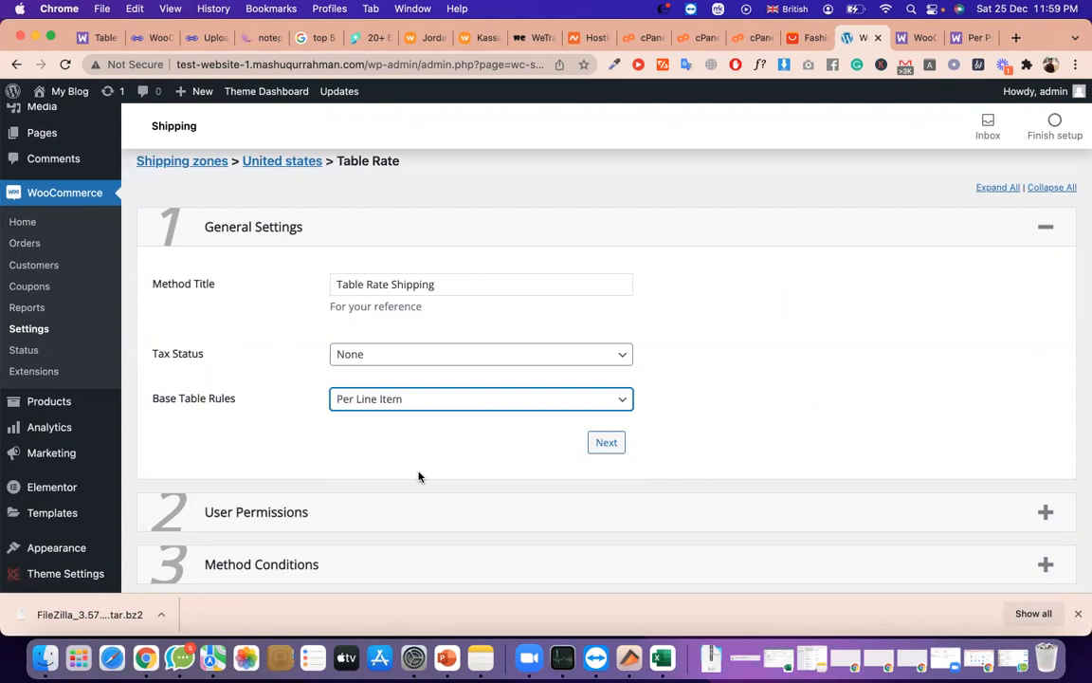
Open the store's shop page in a new browser tab and switch to that tab
mouse_move(79, 102)
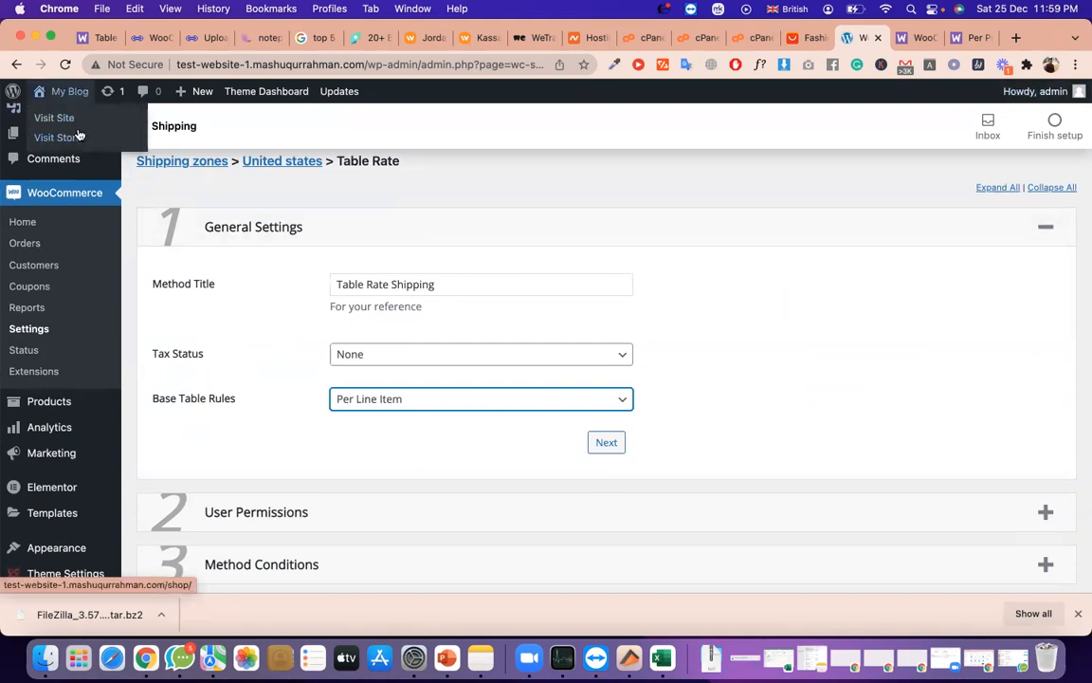
right_click(81, 141)
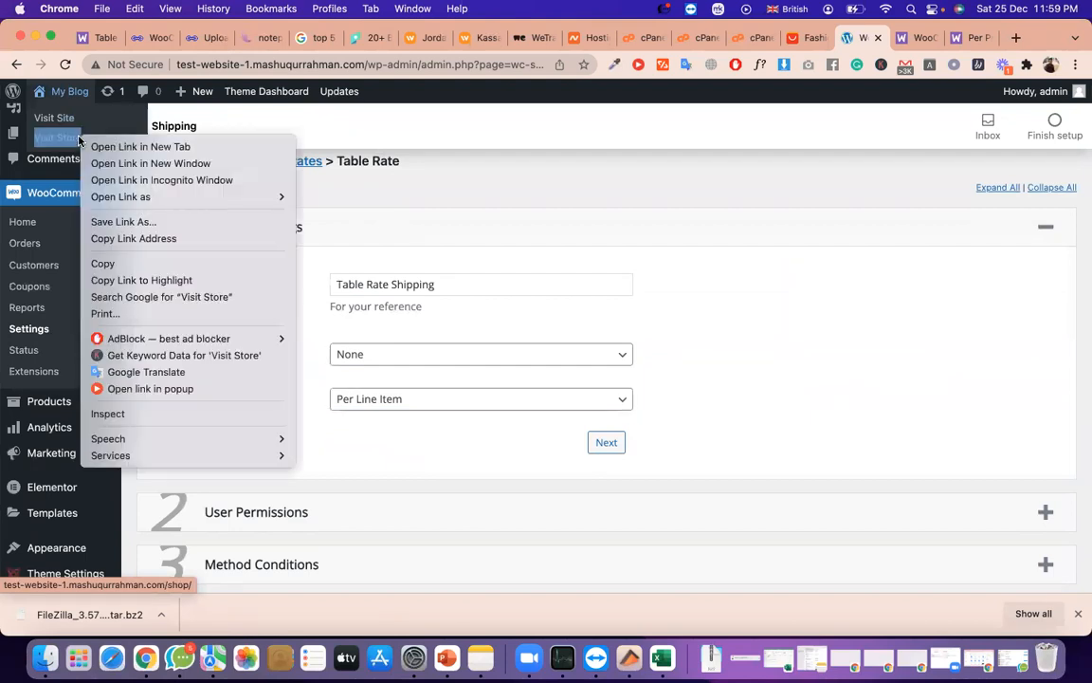
left_click(199, 145)
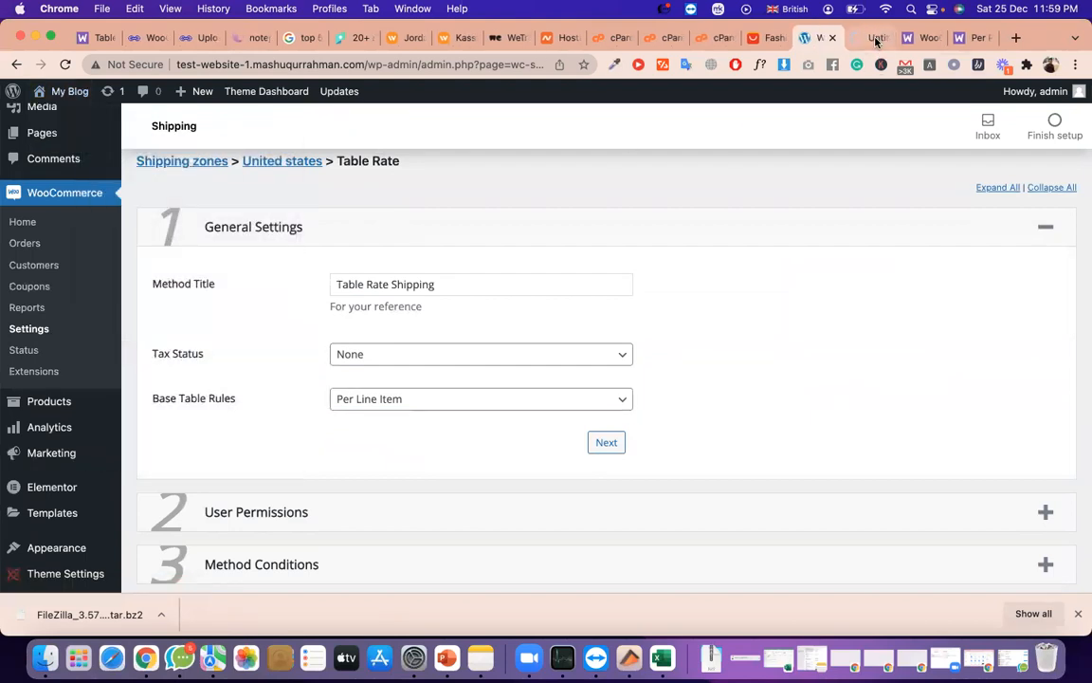
left_click(873, 38)
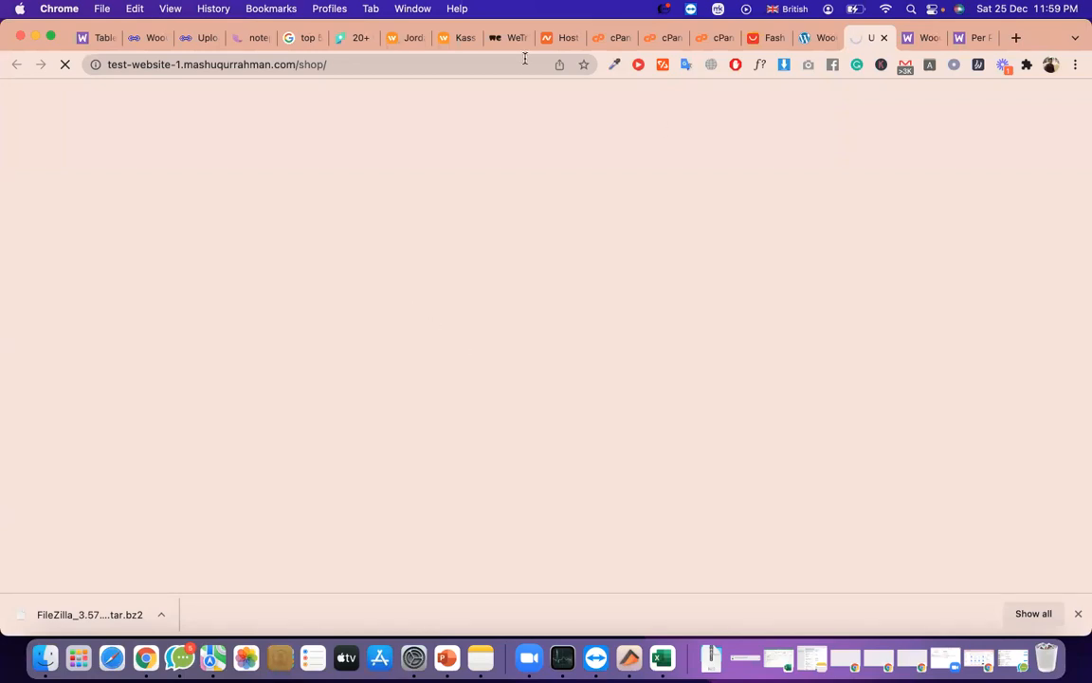
Switch to the Kassadin template page and open the template's live preview
left_click(455, 38)
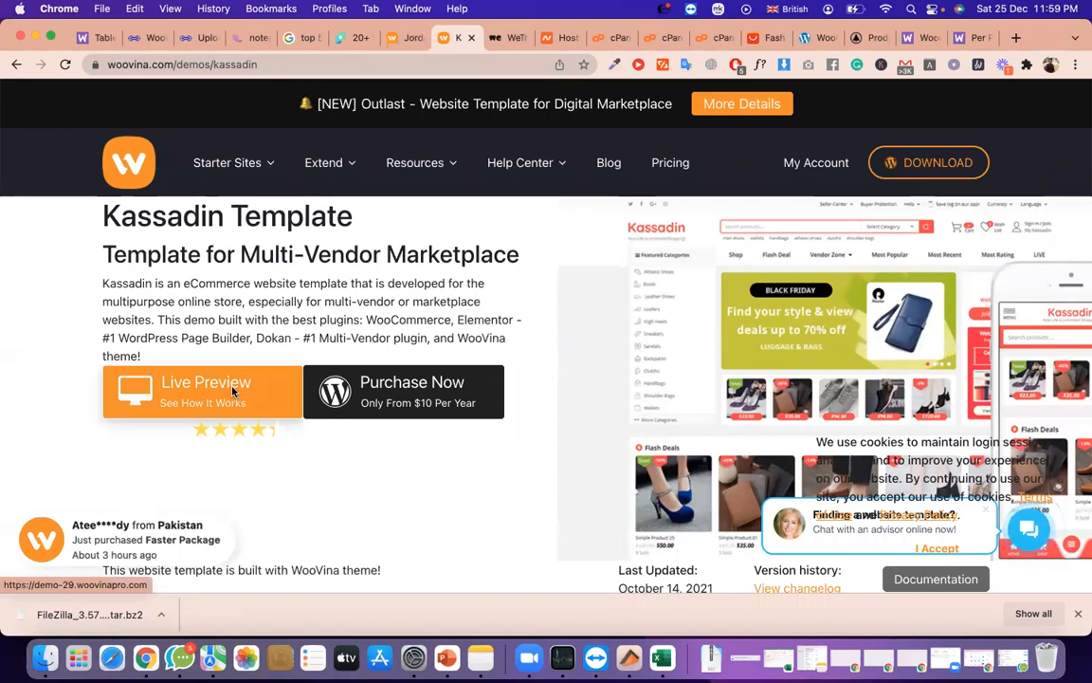
left_click(206, 389)
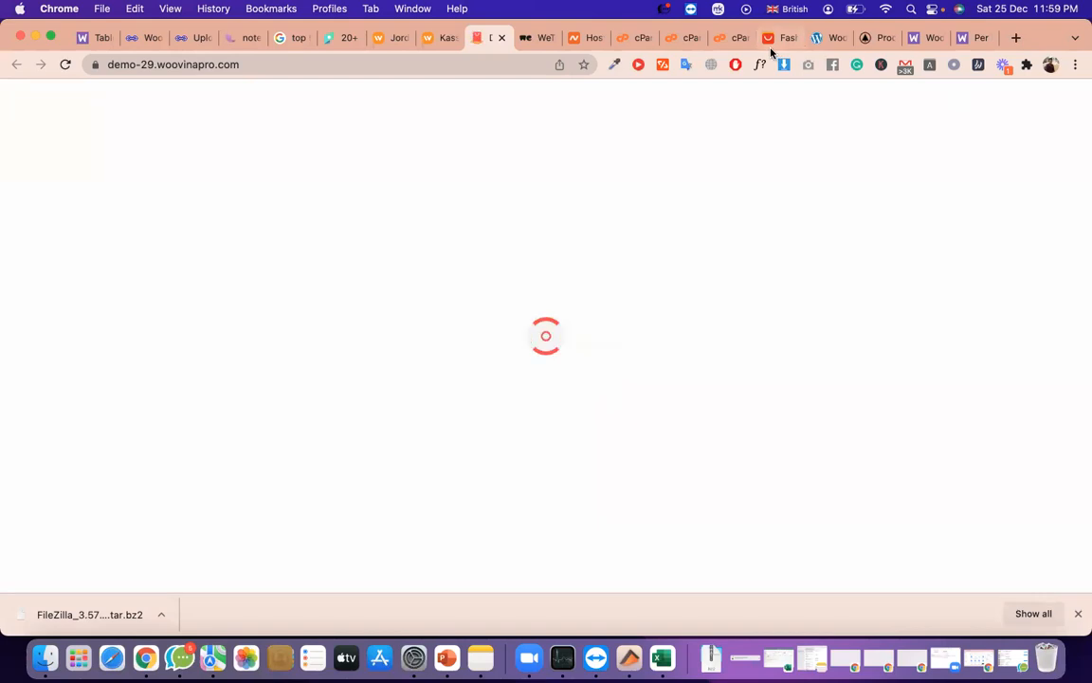
Switch to the AliExpress shoe listing and add the shoes to the cart in Khaki, size 41
left_click(779, 38)
left_click(626, 439)
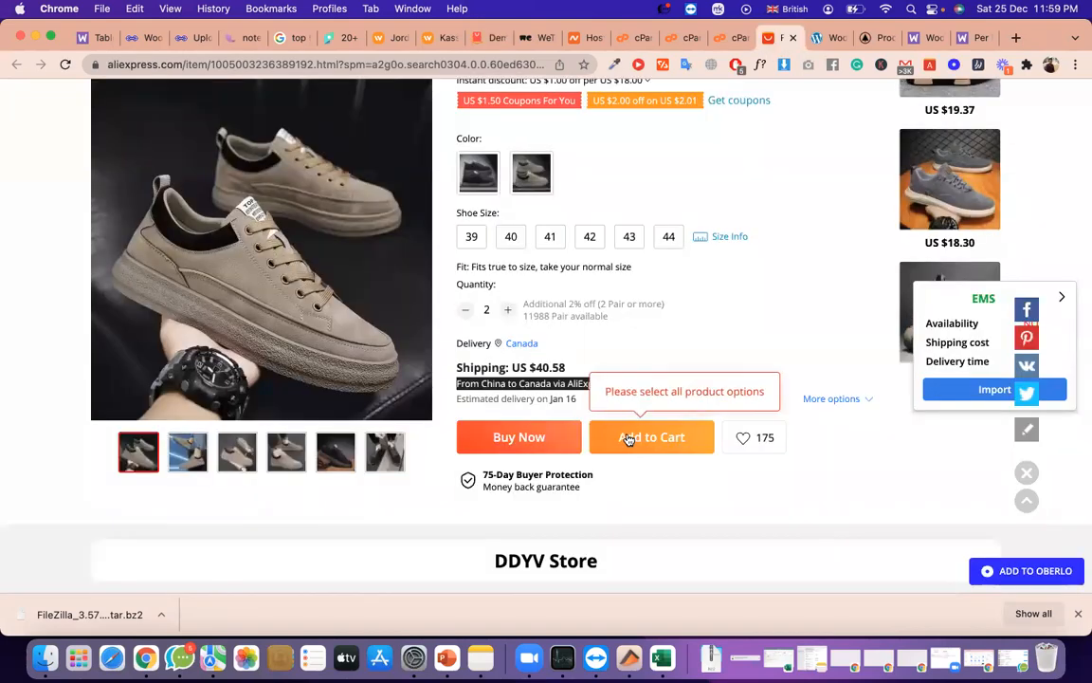
left_click(549, 239)
left_click(531, 172)
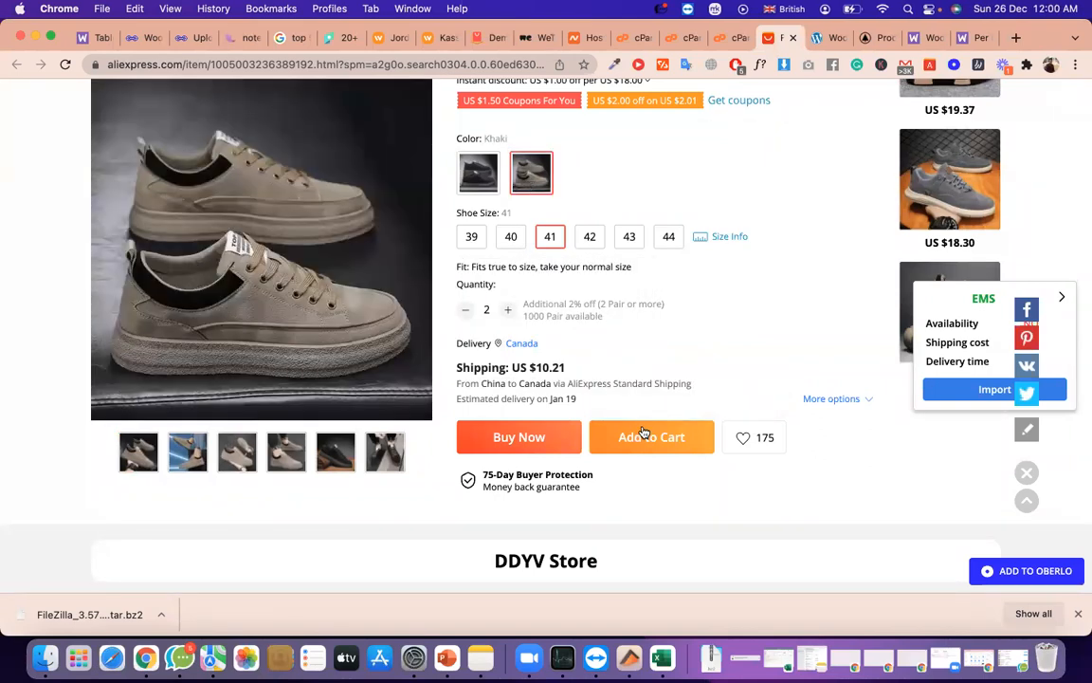
left_click(642, 435)
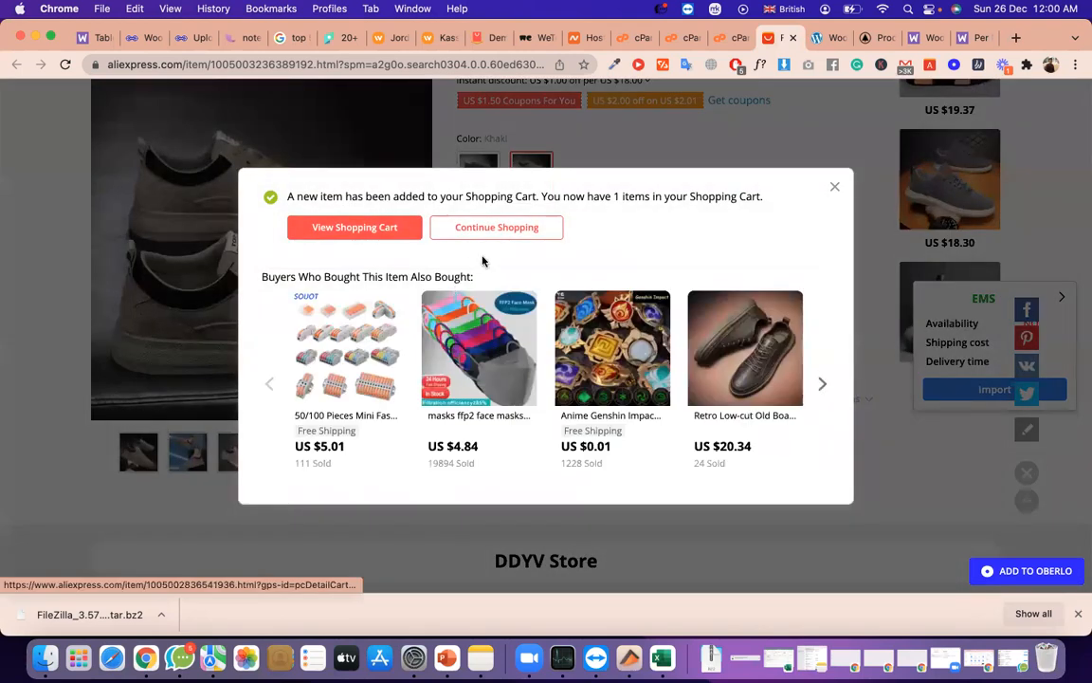
Open the suggested ffp2 face masks product and add it to the AliExpress cart
left_click(461, 404)
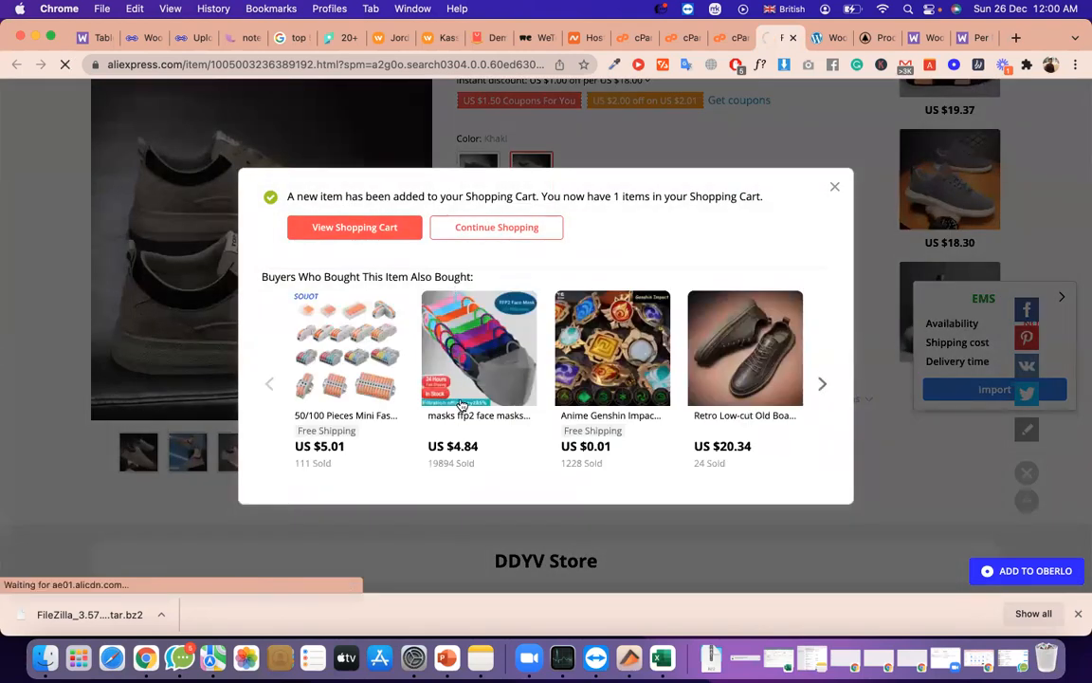
scroll(788, 405, "down", 5)
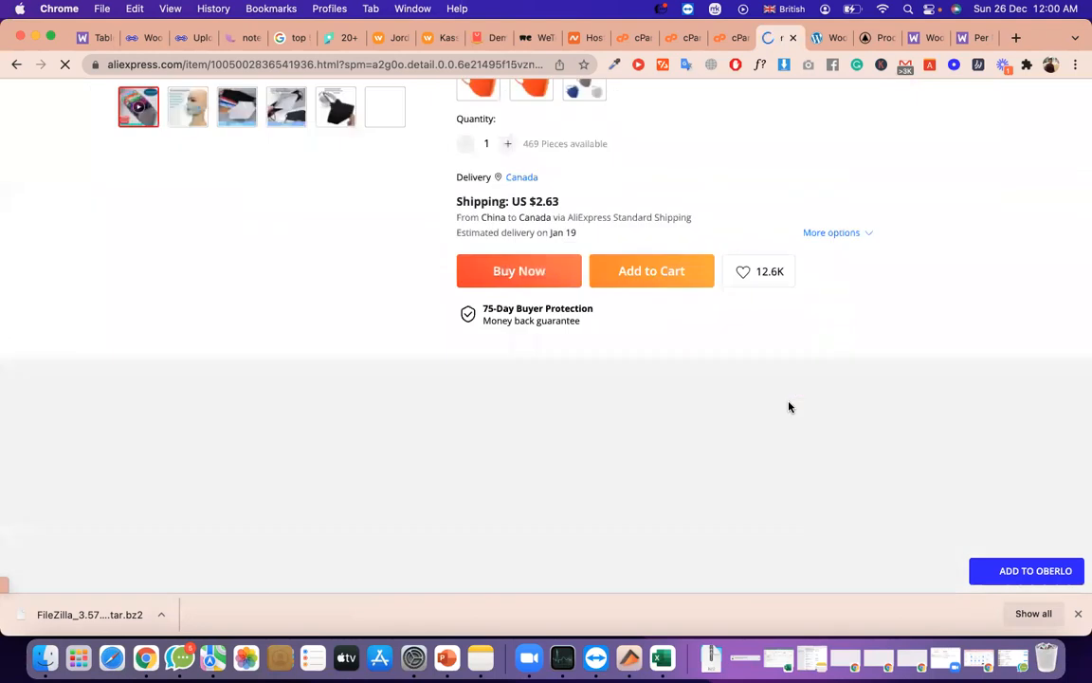
left_click(648, 245)
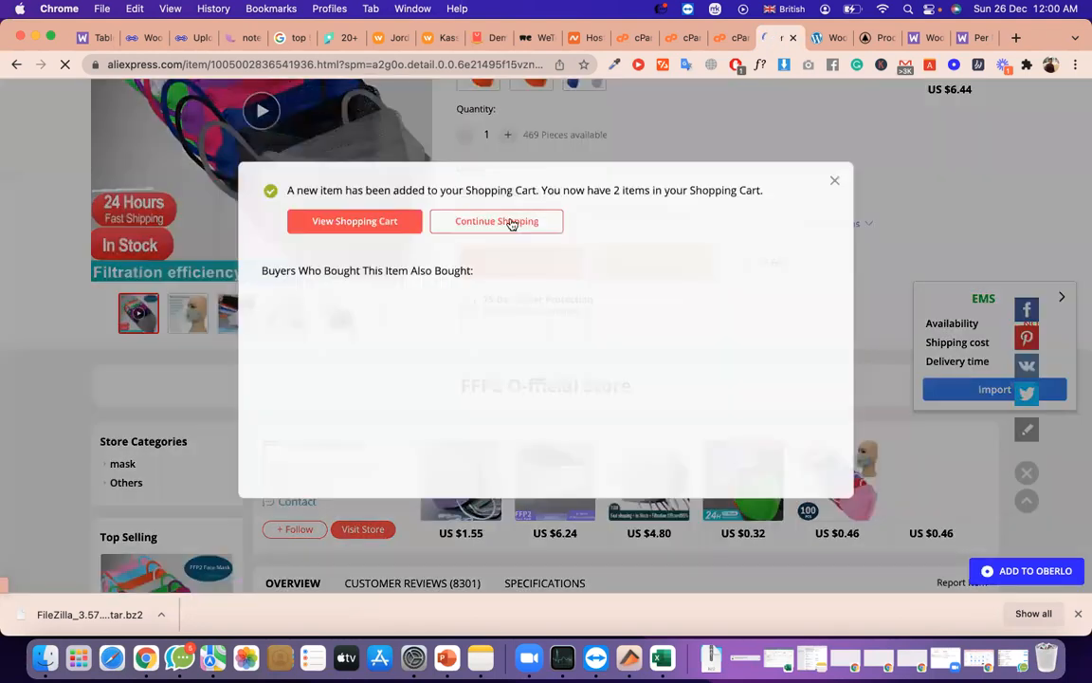
Open the AliExpress shopping cart and review the shipping line of each item
left_click(372, 229)
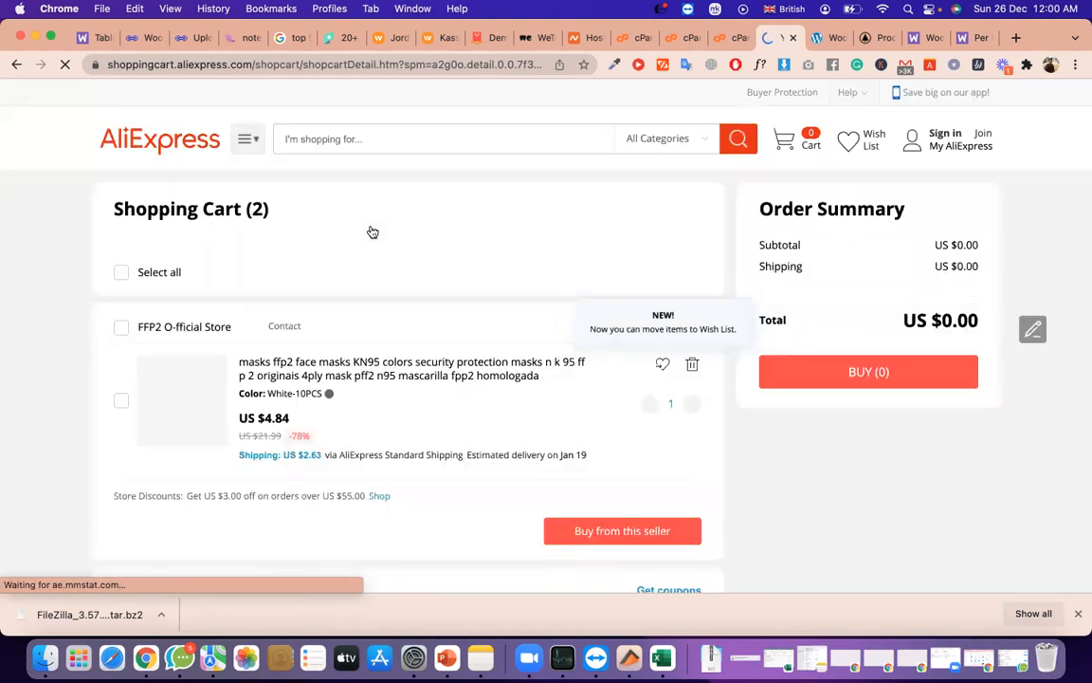
scroll(371, 232, "down", 3)
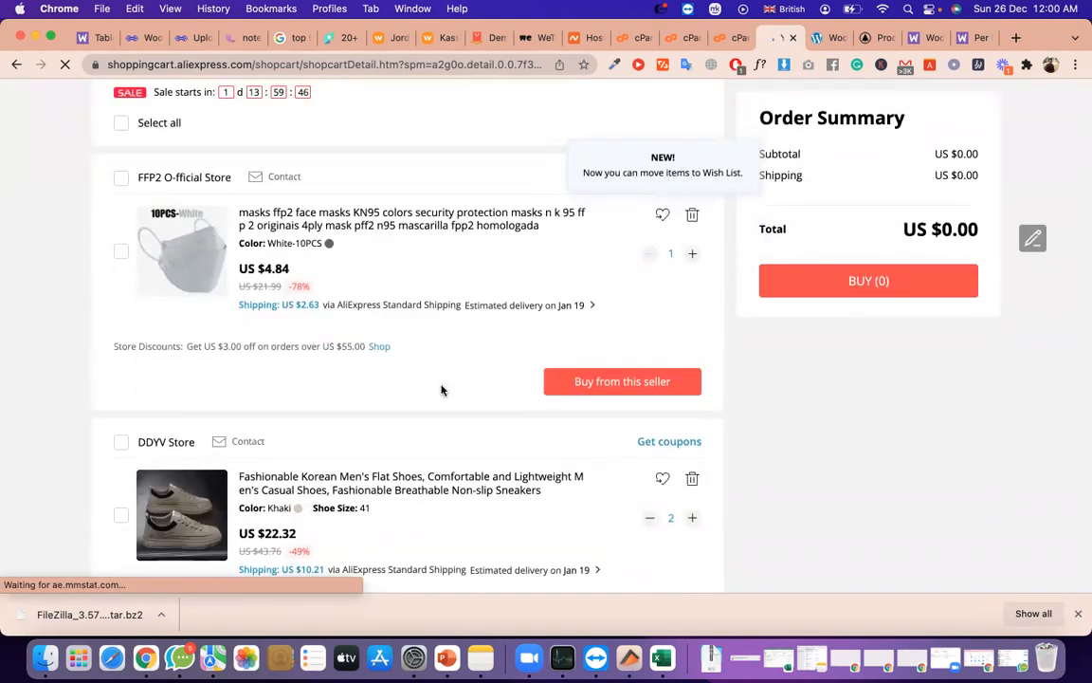
scroll(410, 394, "down", 6)
scroll(410, 398, "up", 8)
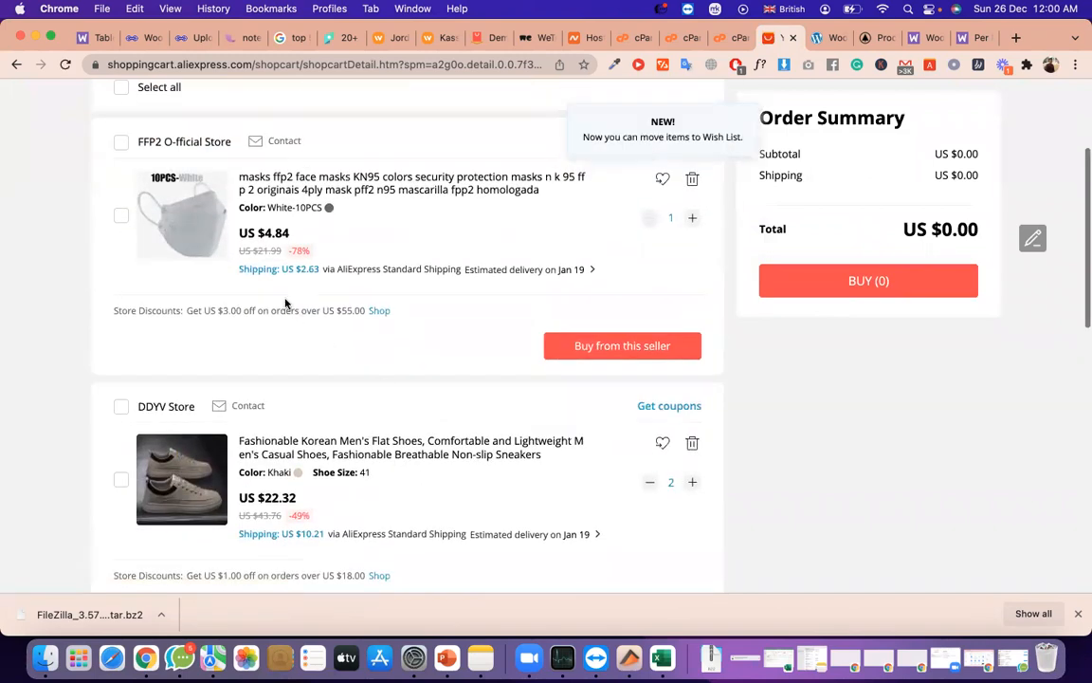
Raise the face masks' cart quantity to 10 and compare its shipping cost with that of the shoes
left_click(693, 226)
left_click(693, 226)
left_click(693, 227)
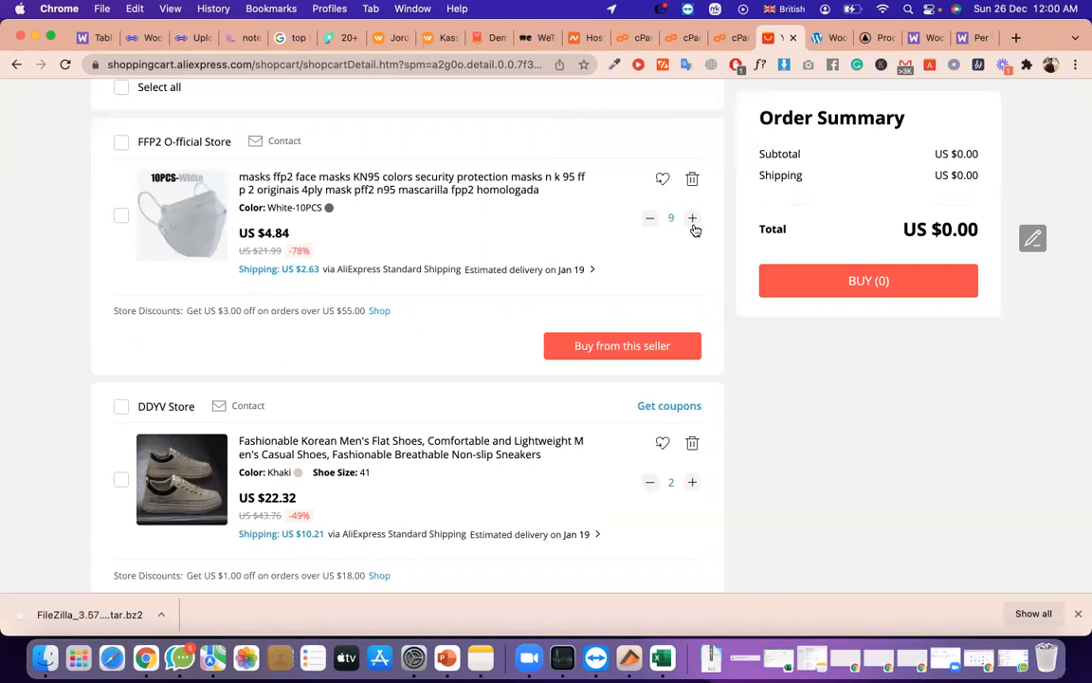
left_click(693, 220)
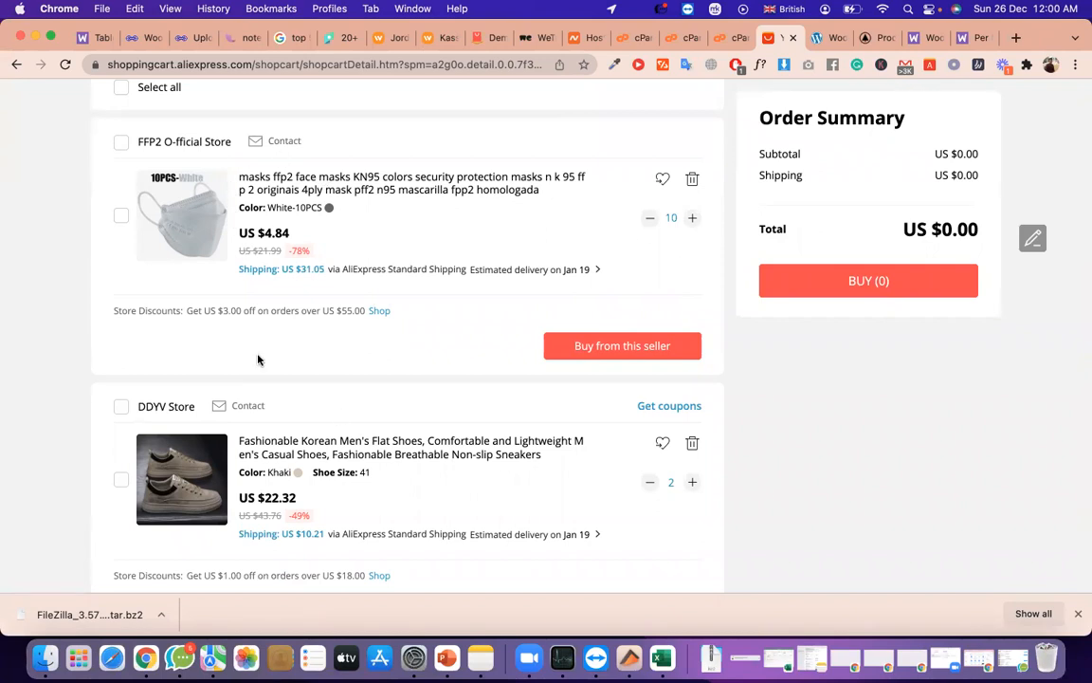
scroll(259, 359, "down", 2)
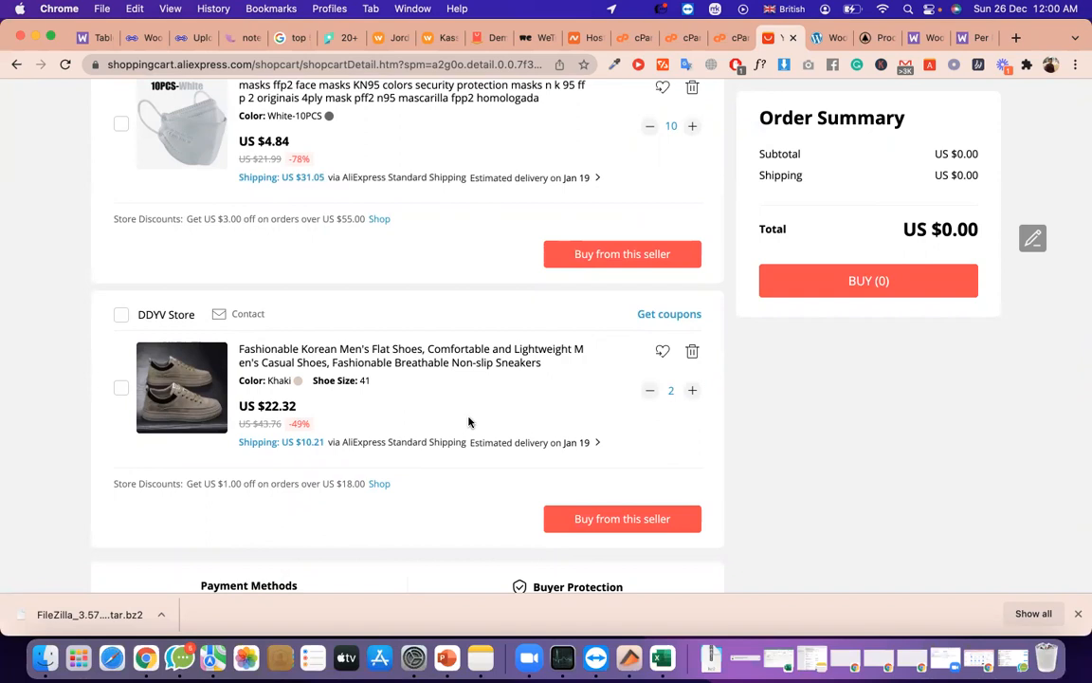
scroll(468, 417, "up", 2)
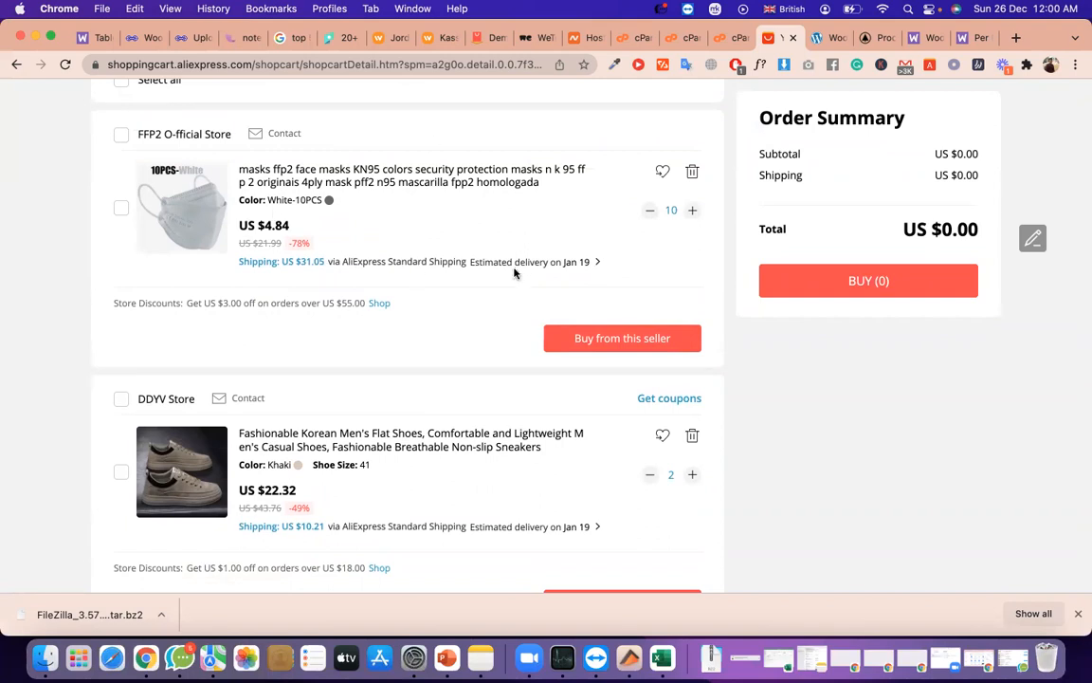
scroll(440, 252, "down", 3)
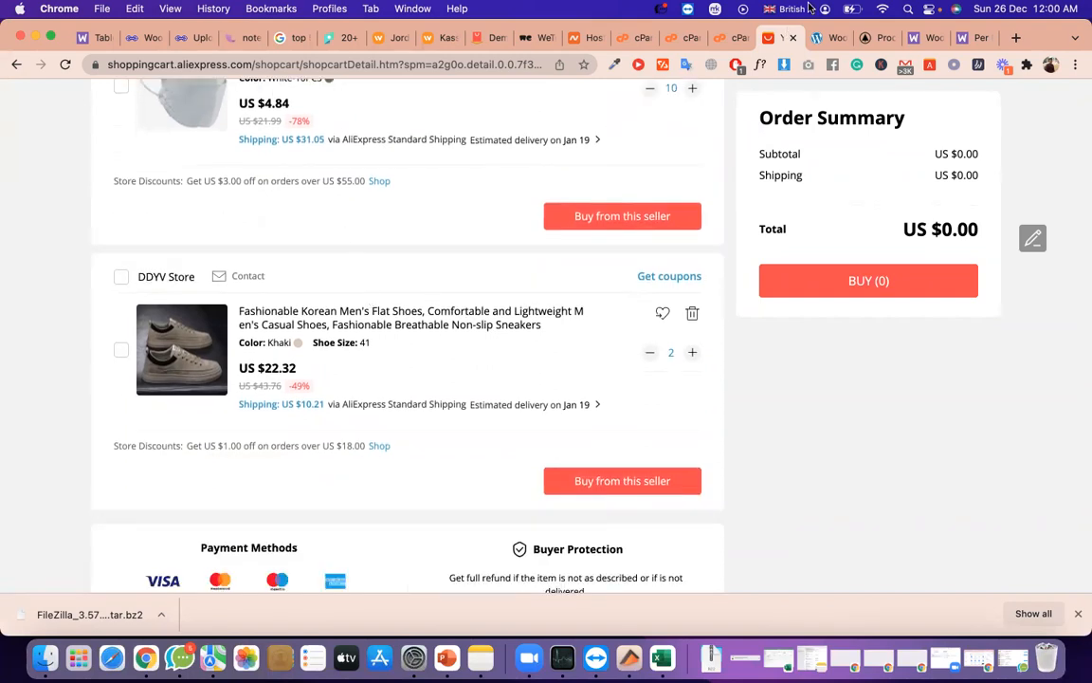
Return to the WooCommerce Table Rate settings and set Base Table Rules to Per Class
left_click(832, 39)
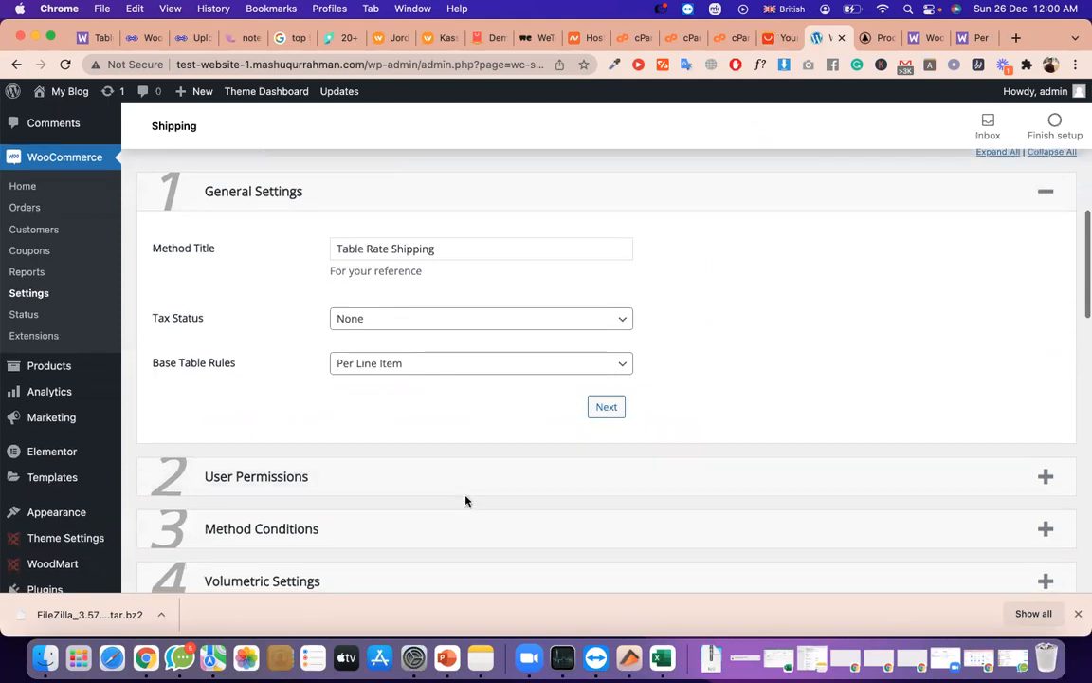
left_click(416, 365)
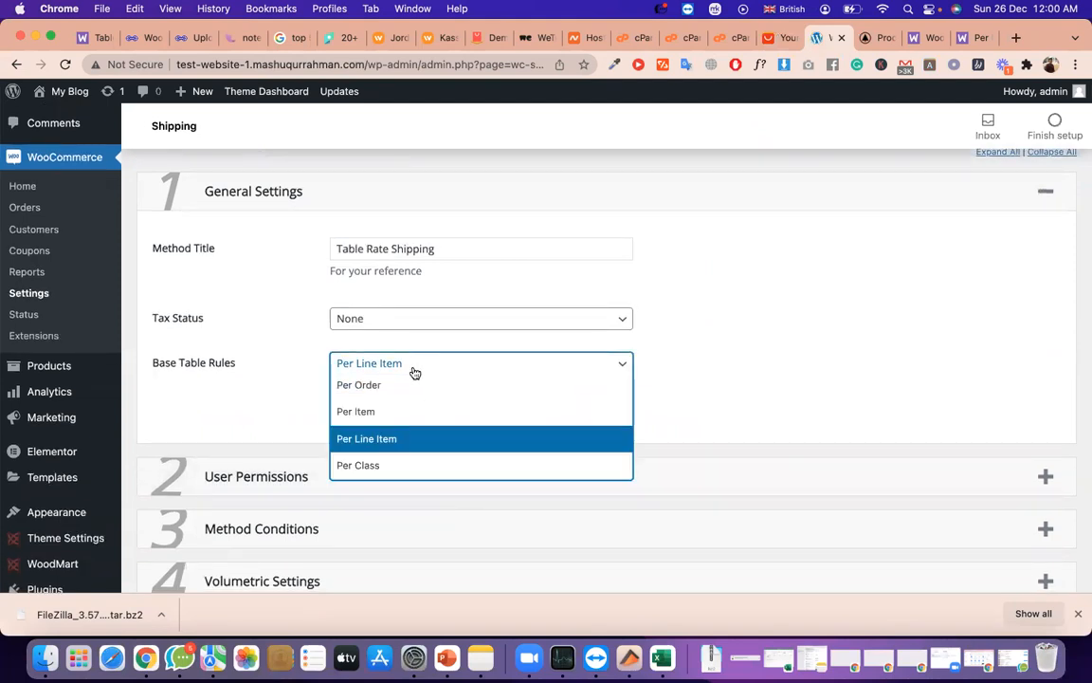
left_click(425, 440)
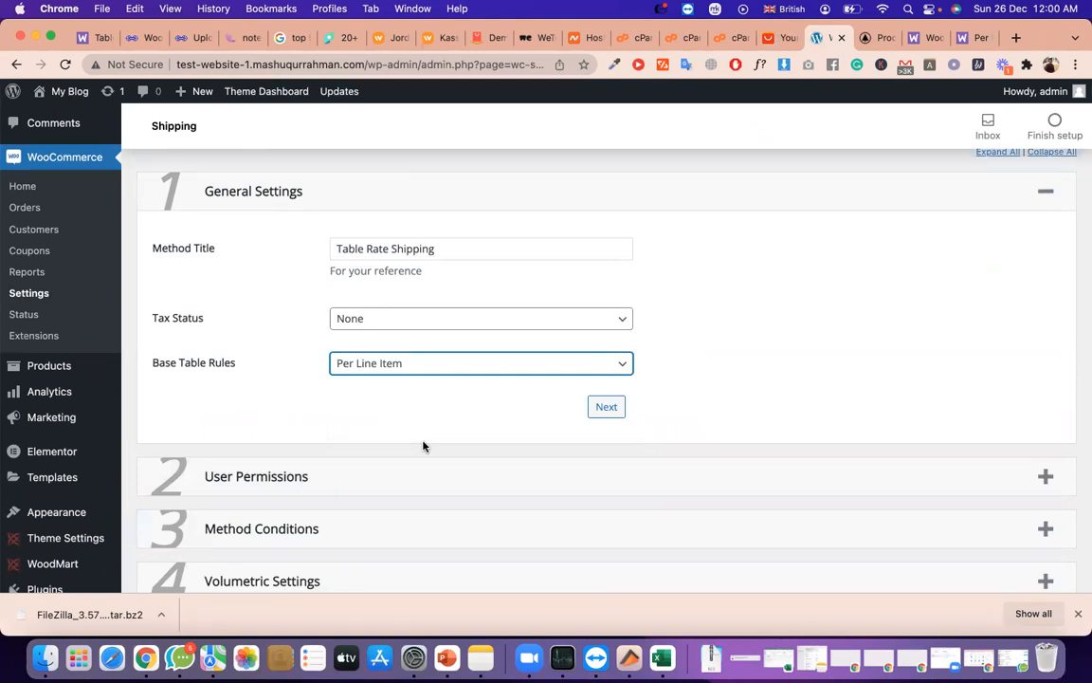
left_click(475, 367)
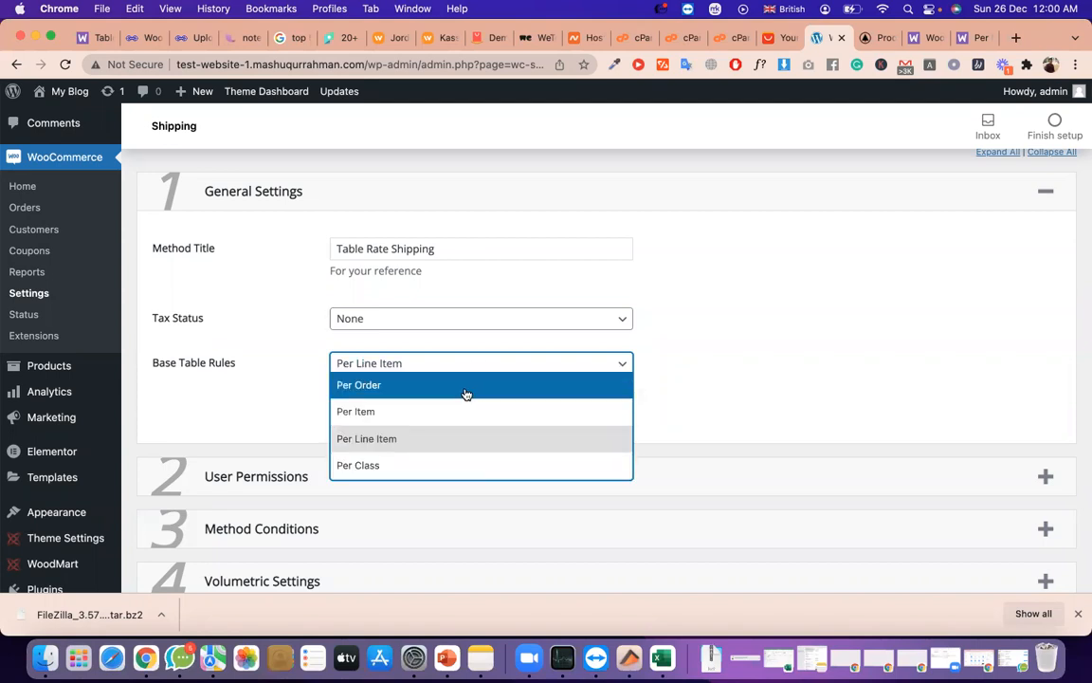
left_click(464, 387)
scroll(512, 408, "down", 1)
left_click(522, 341)
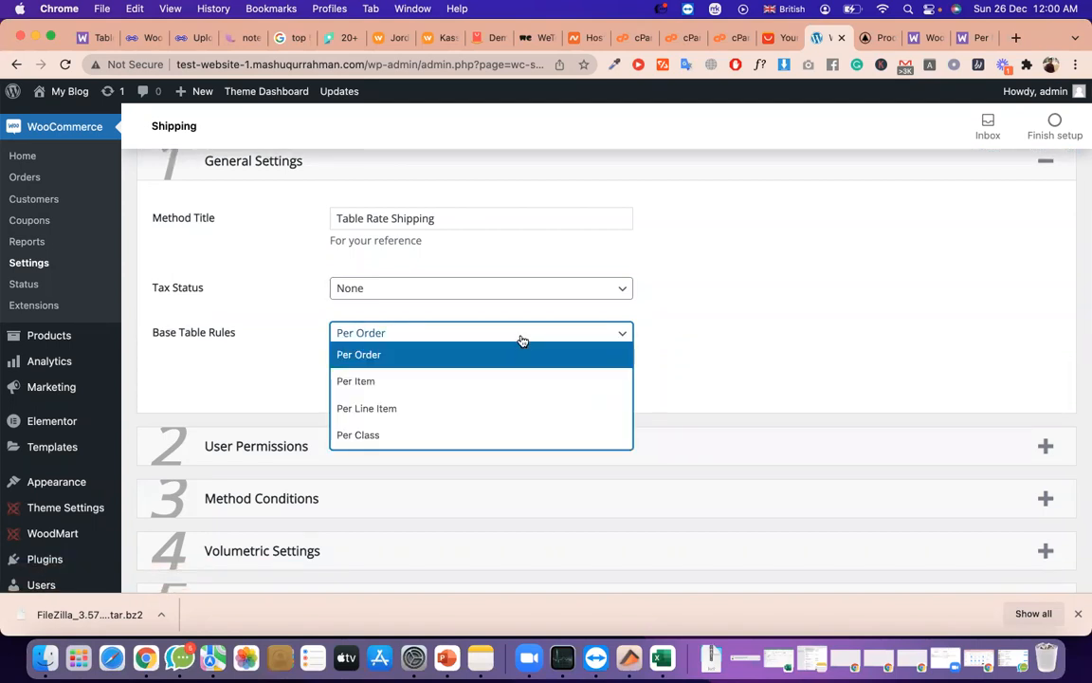
left_click(526, 437)
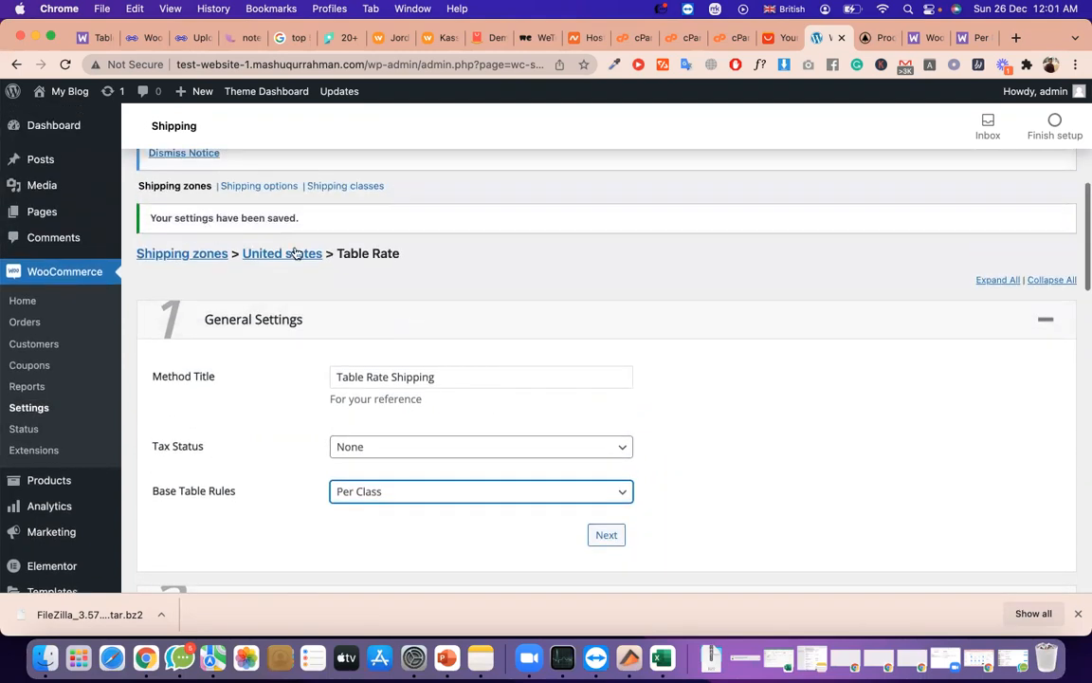
Open the Shipping classes page in a new browser tab and switch to that tab
right_click(327, 189)
left_click(522, 195)
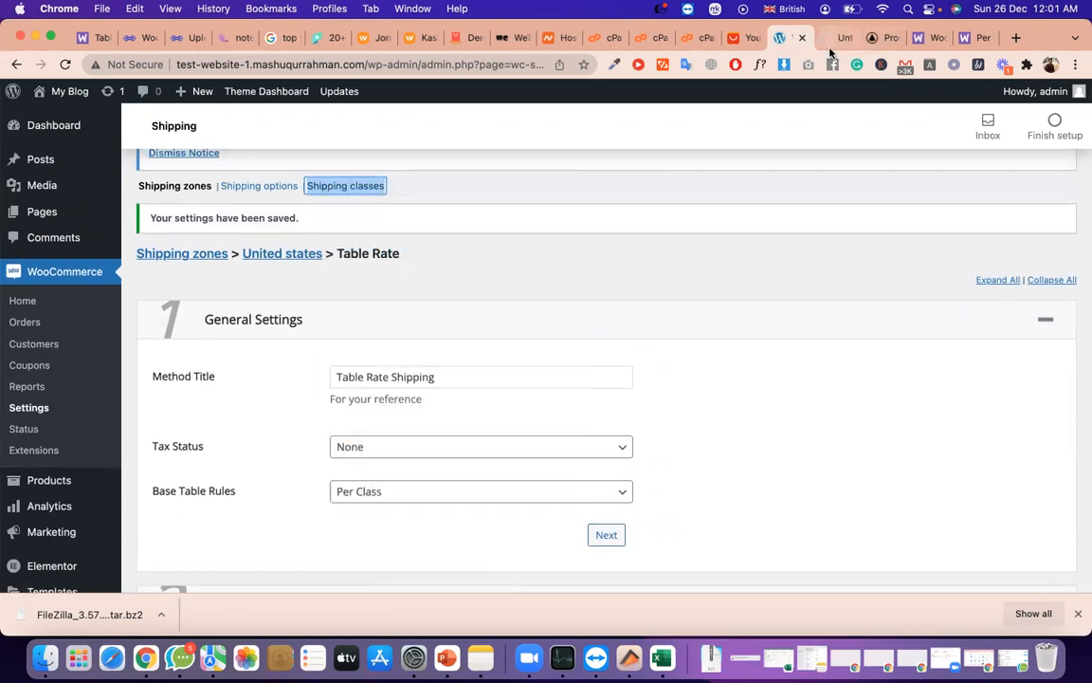
left_click(829, 42)
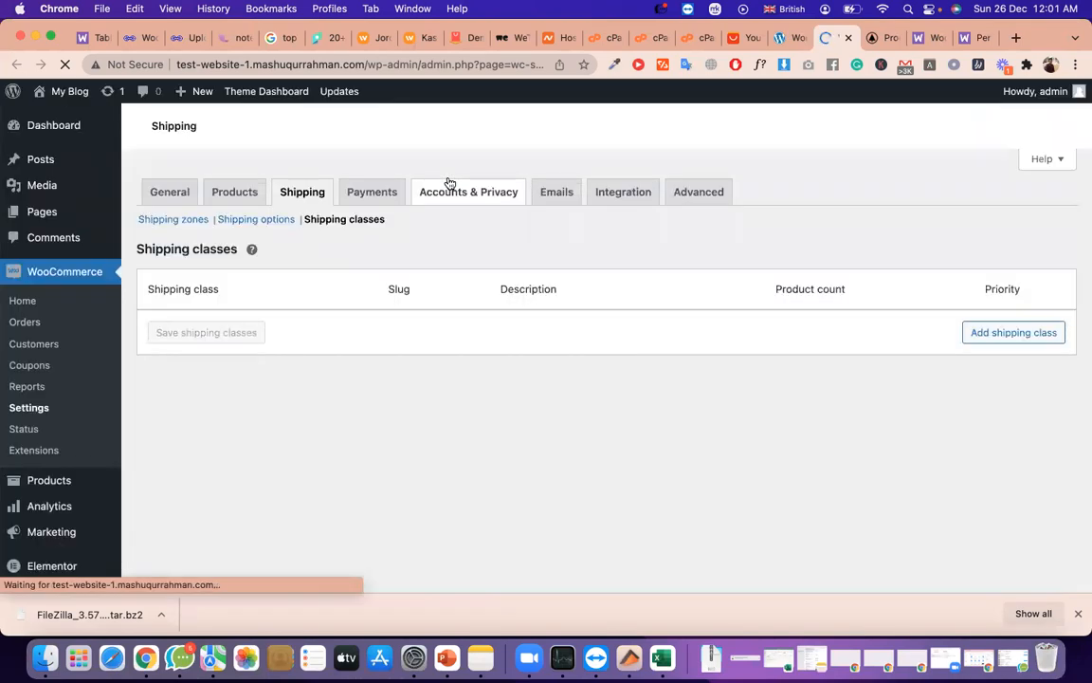
Add a shipping class named "premiun" with priority 1
scroll(338, 263, "down", 1)
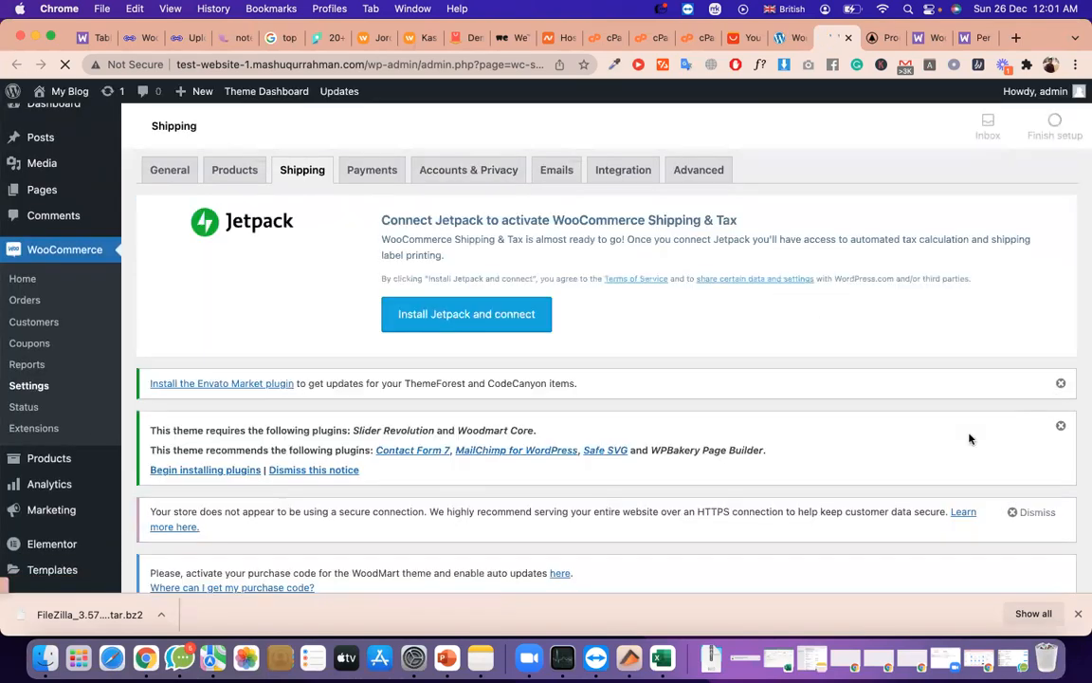
scroll(967, 438, "down", 5)
left_click(1040, 483)
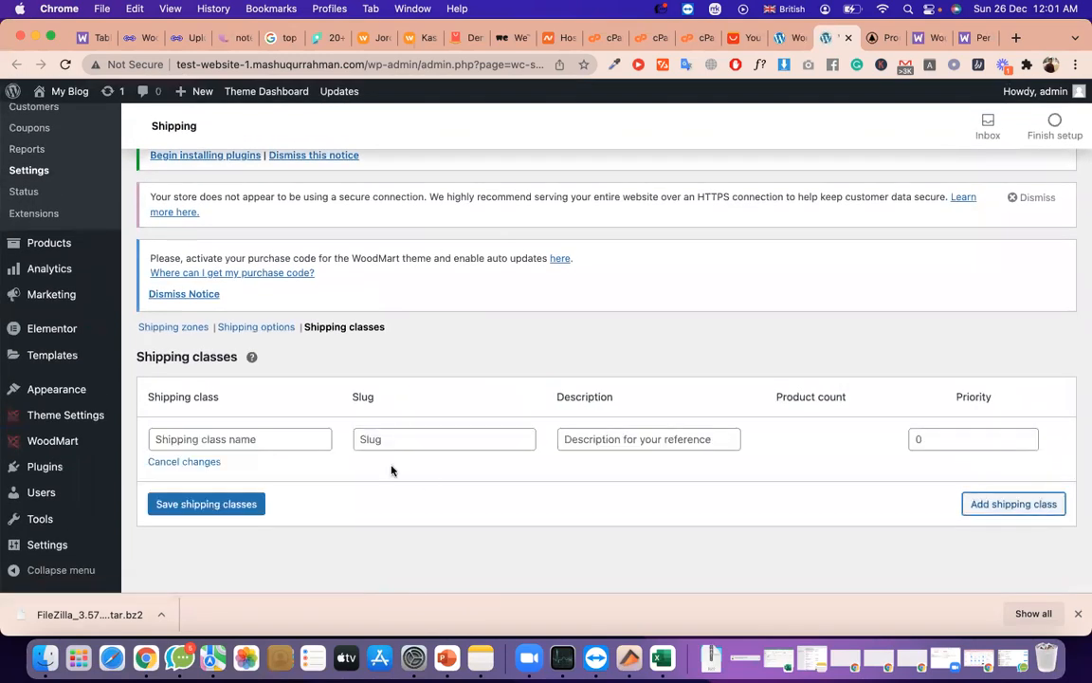
left_click(245, 436)
type("premium")
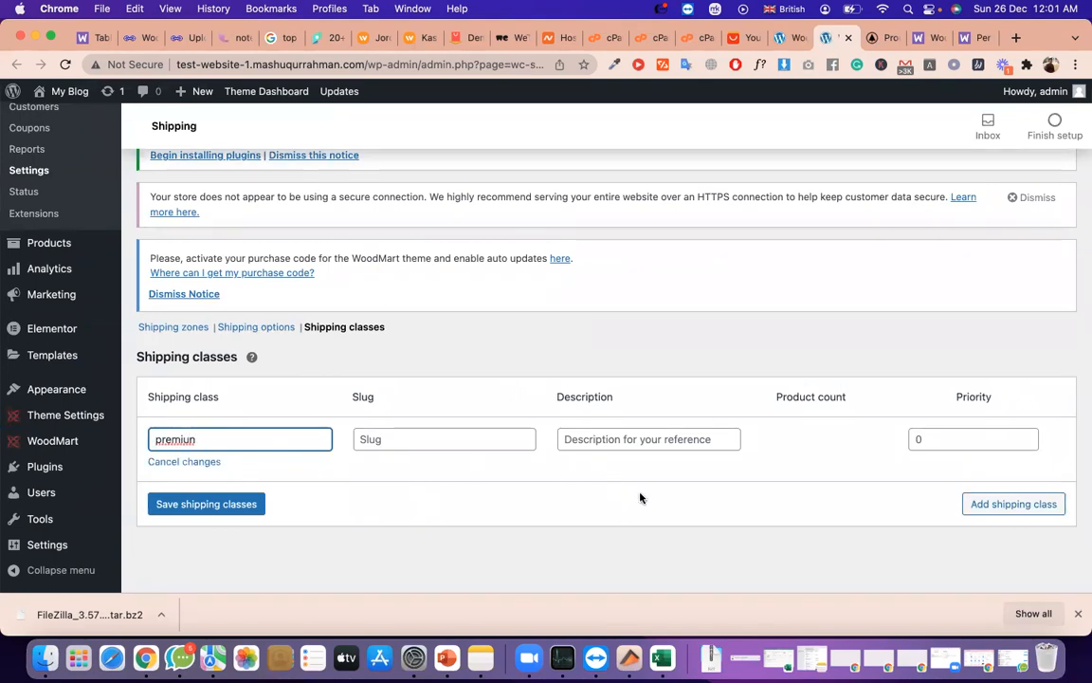
left_click(959, 439)
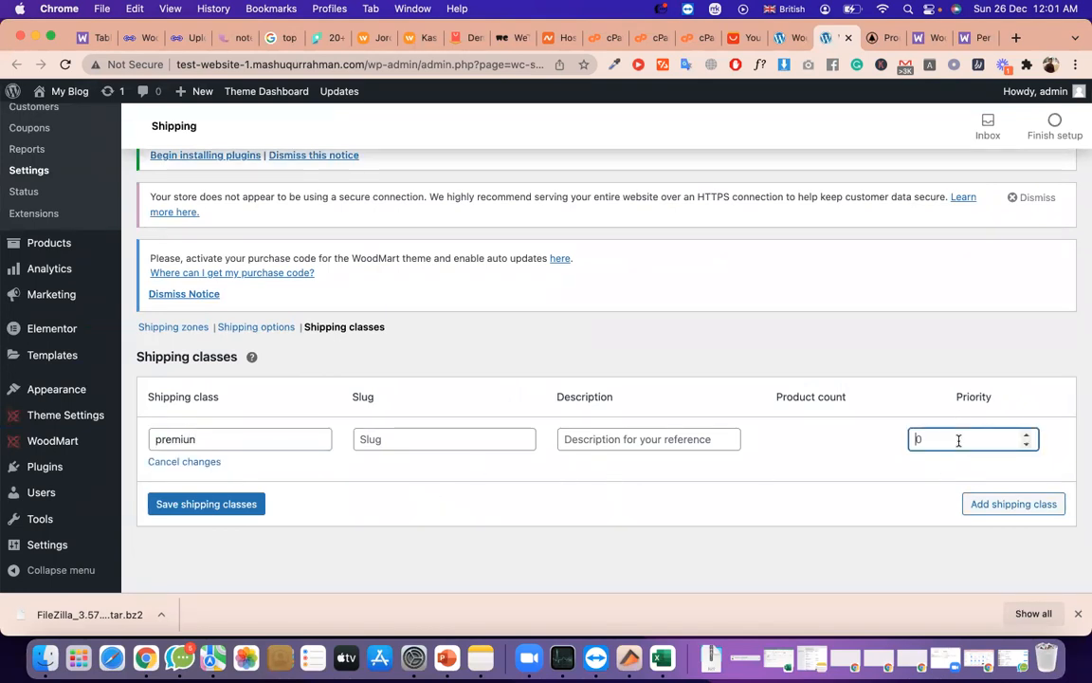
type("1")
Add a second shipping class named "stardard" with priority 1 and save the shipping classes
left_click(1043, 503)
left_click(233, 503)
type("starda")
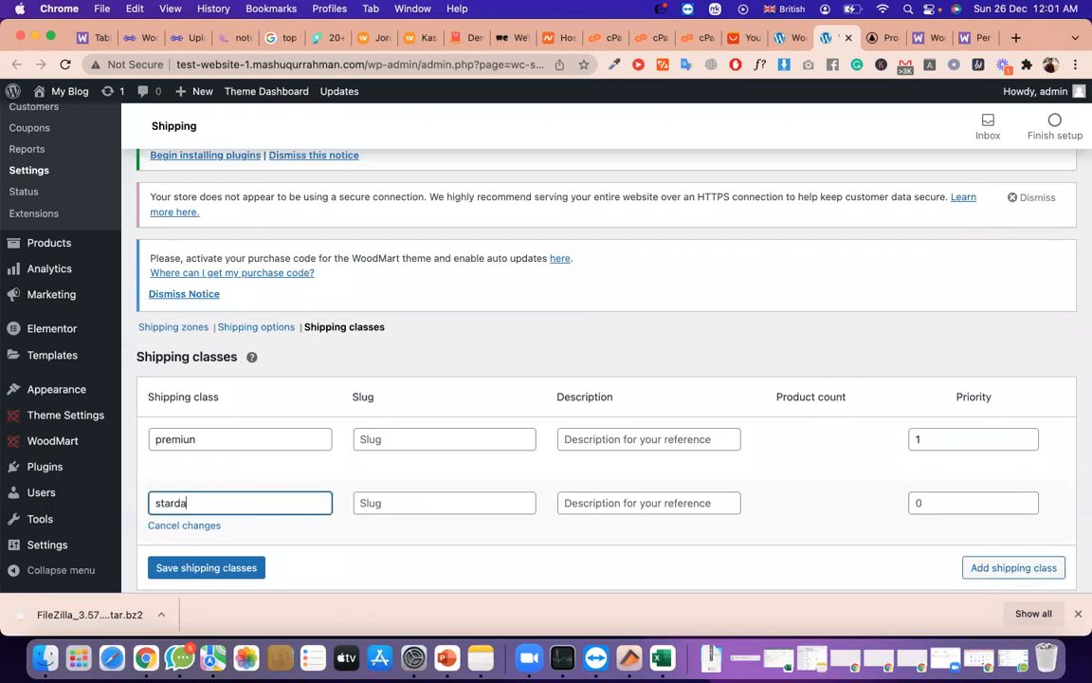
type("rd")
left_click(942, 503)
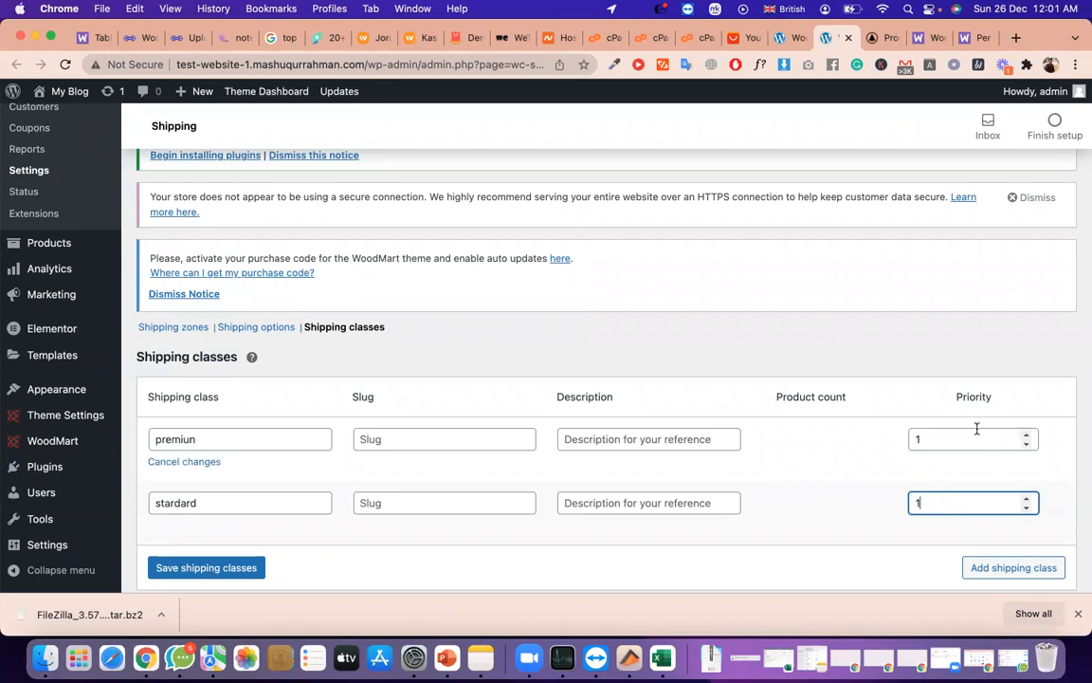
scroll(286, 455, "down", 3)
type("1")
left_click(249, 476)
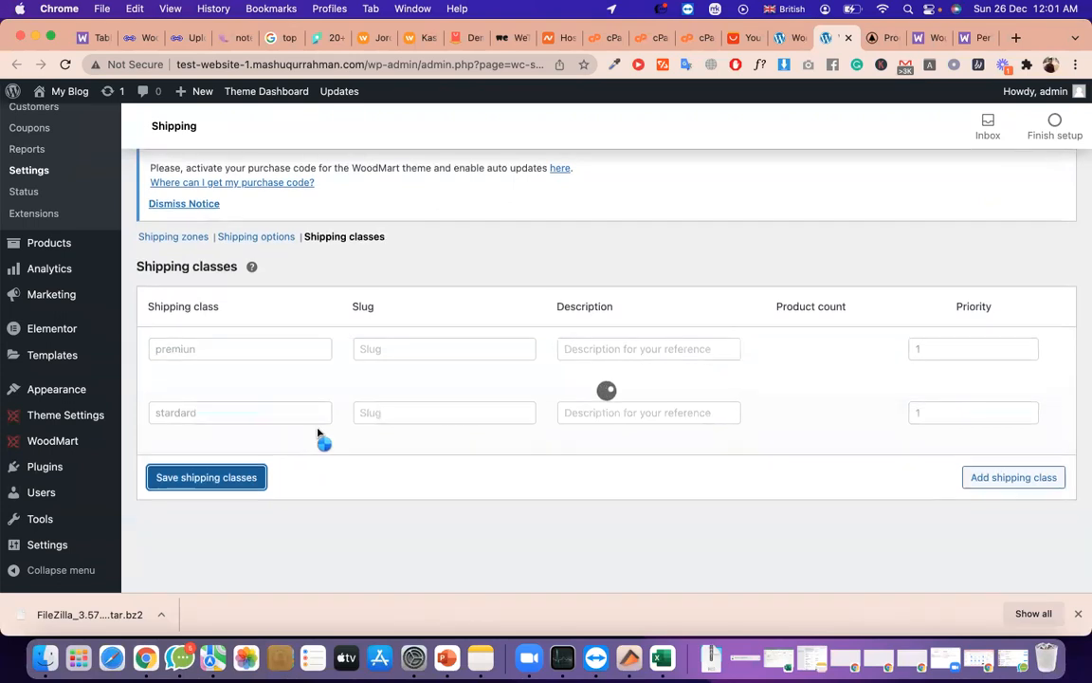
Start a new WooCommerce product and title it "tshirt"
scroll(318, 432, "up", 3)
scroll(143, 329, "up", 5)
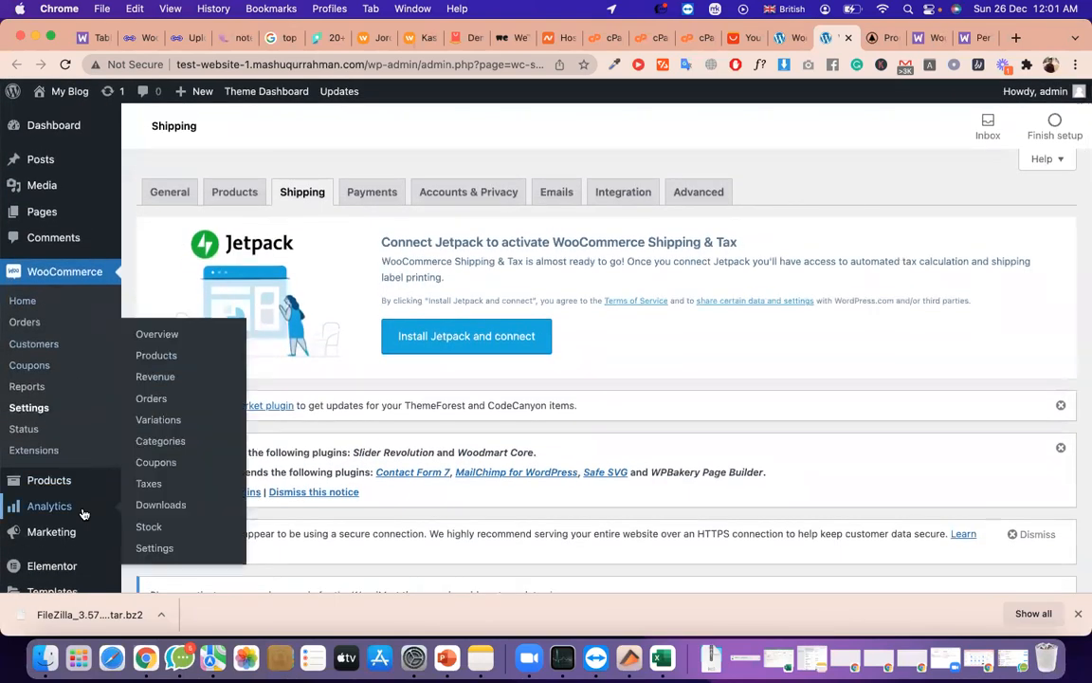
scroll(52, 370, "down", 3)
scroll(47, 360, "down", 4)
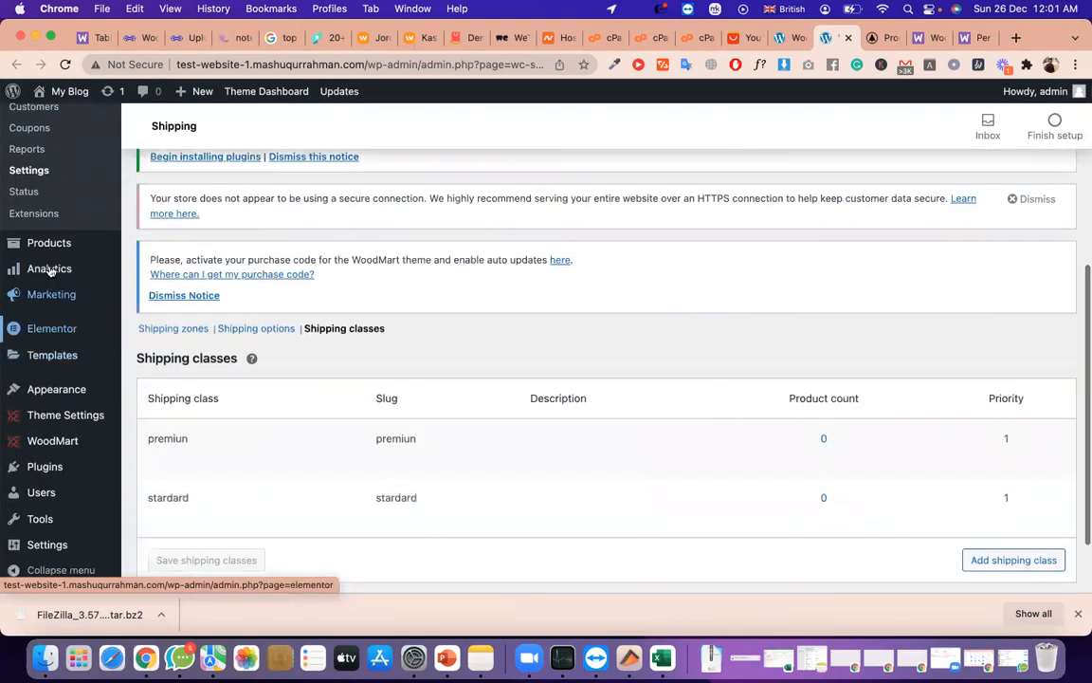
mouse_move(52, 243)
left_click(152, 270)
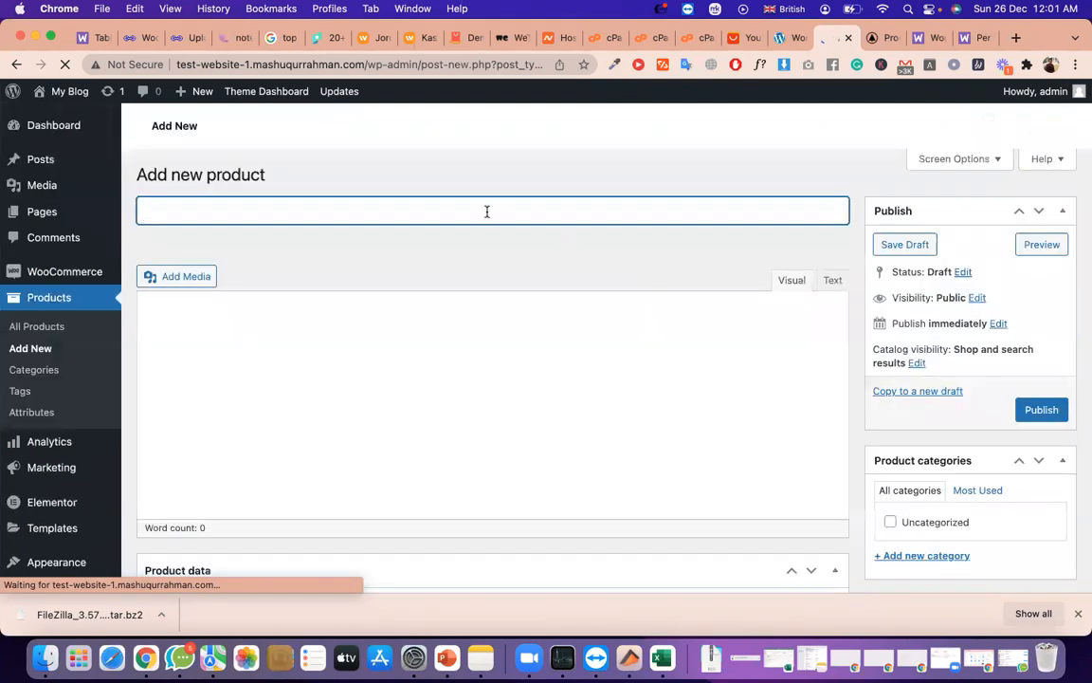
type("tshire")
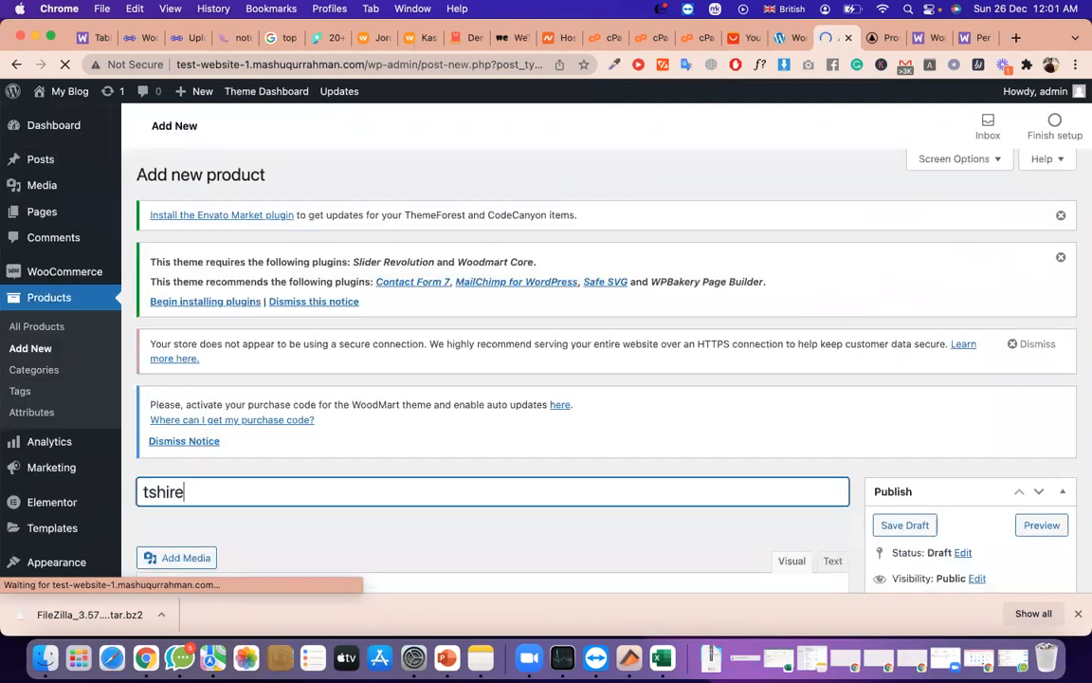
key("BackSpace")
type("t")
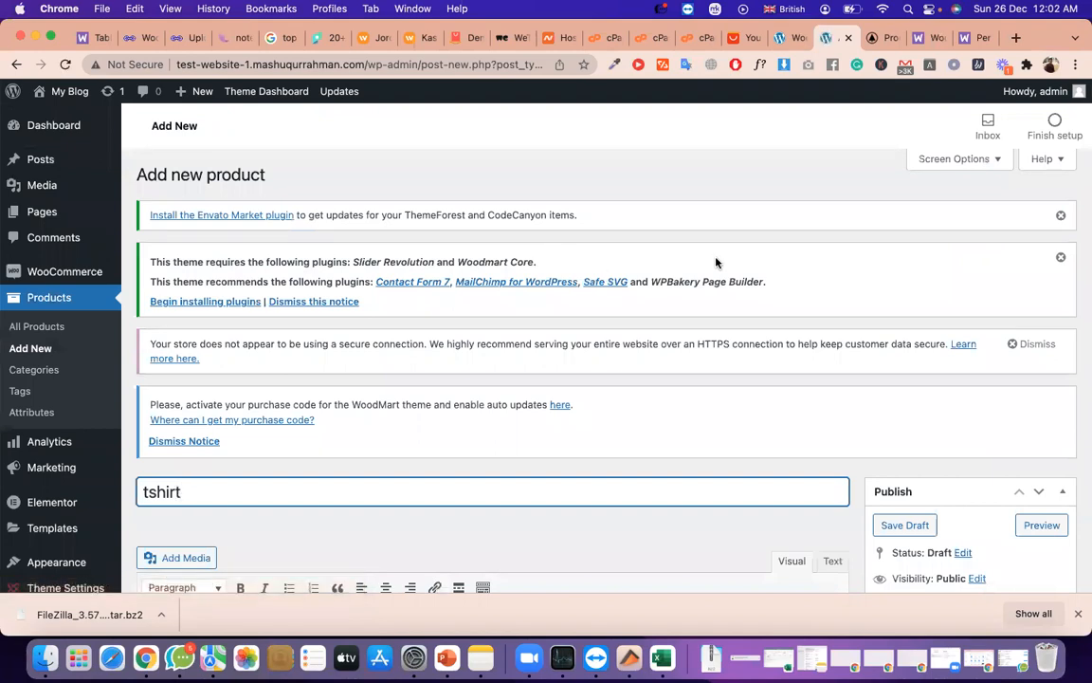
Create a new product category named "tshirt" for the product
scroll(645, 332, "down", 3)
scroll(648, 403, "down", 5)
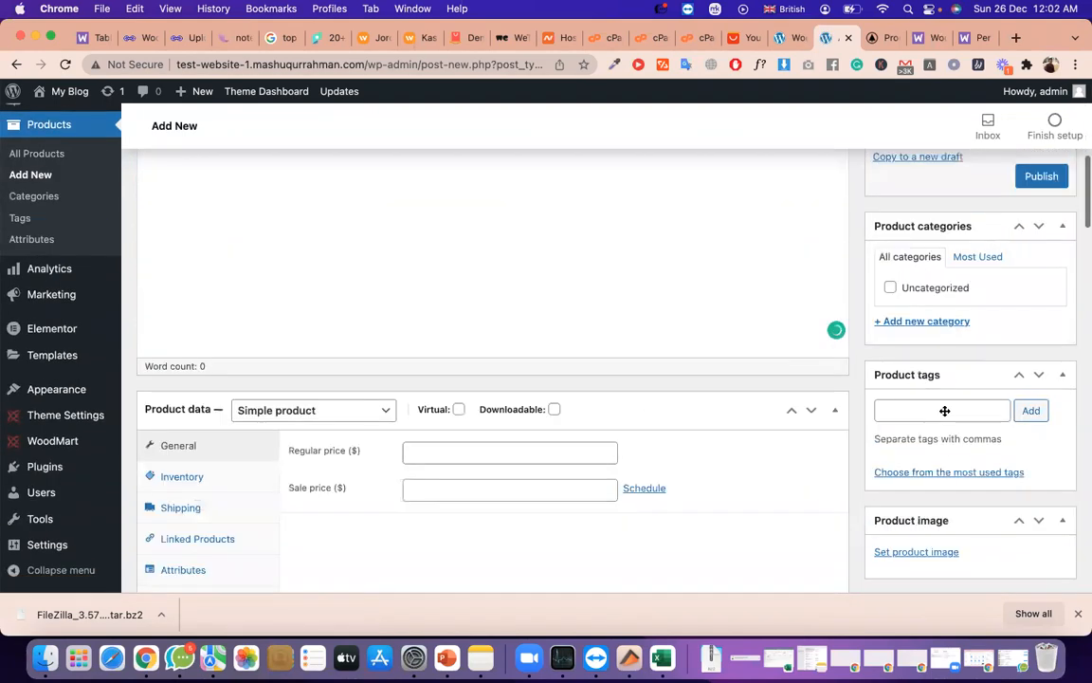
left_click(958, 322)
type("s")
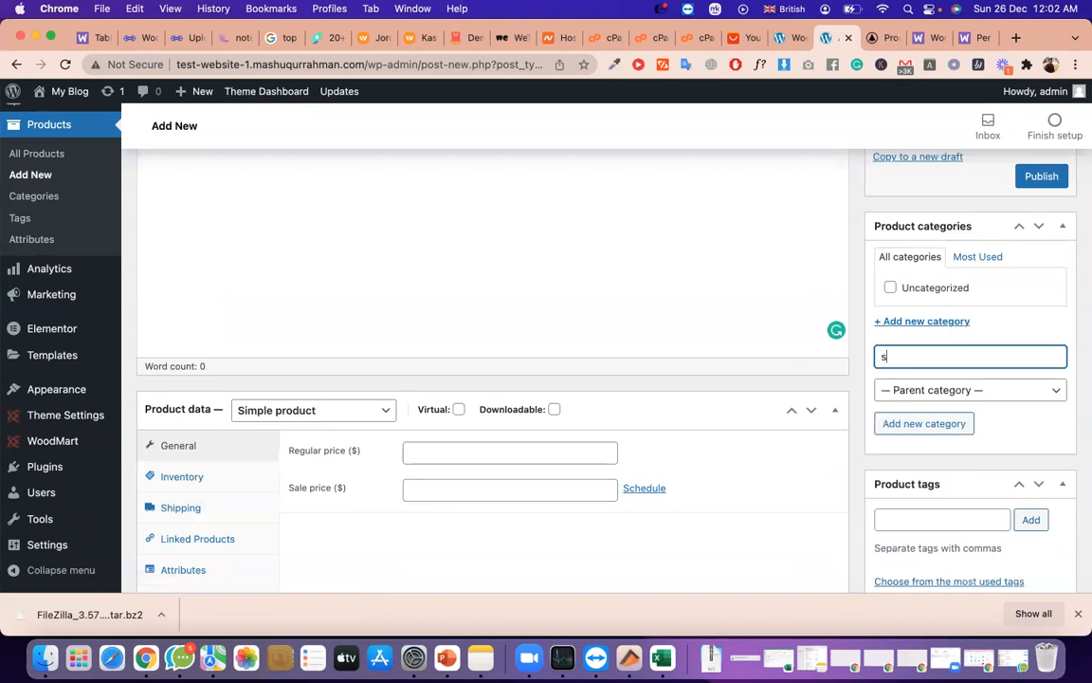
type("hirt")
scroll(1034, 444, "down", 2)
left_click(924, 319)
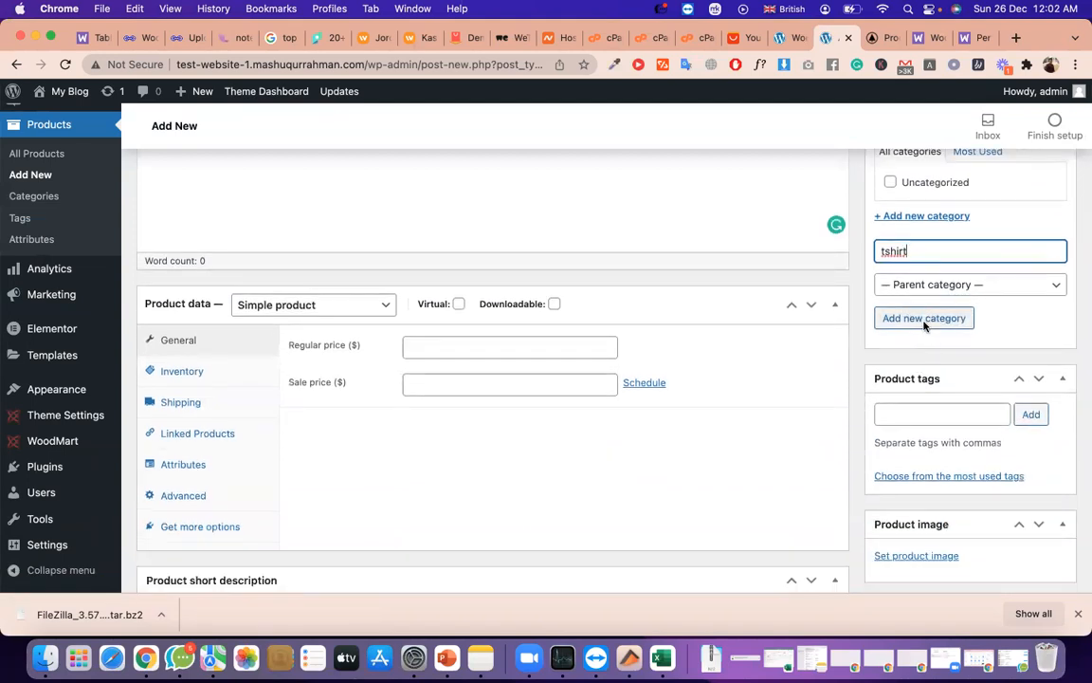
Add the product tag "tshirt"
left_click(901, 417)
type("tshirt")
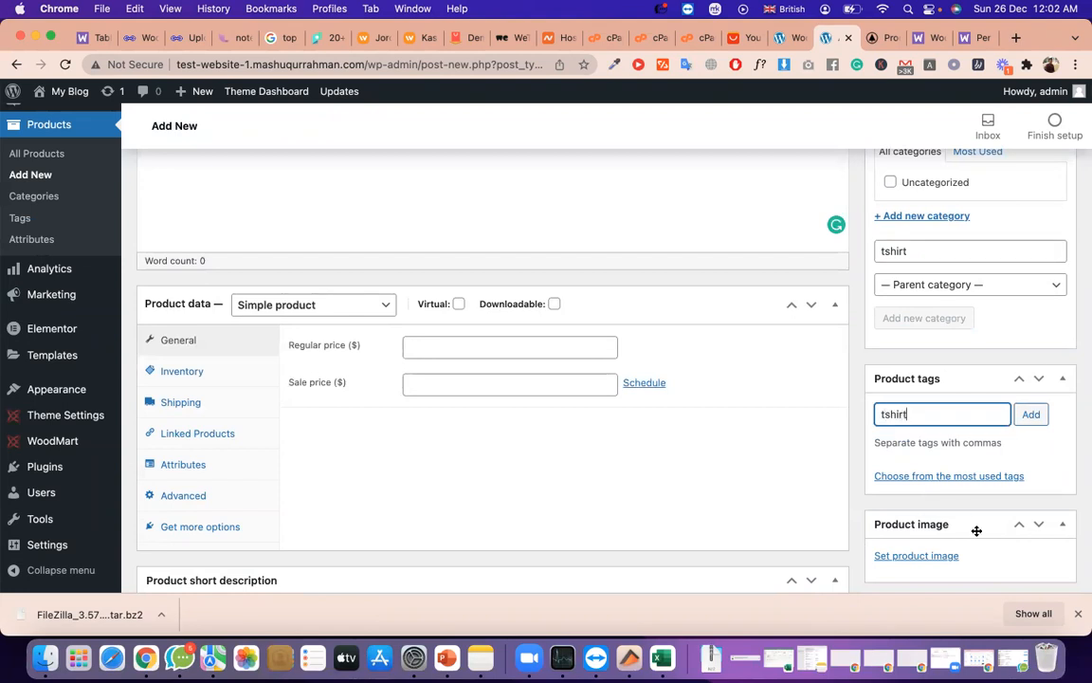
scroll(972, 521, "down", 3)
left_click(887, 422)
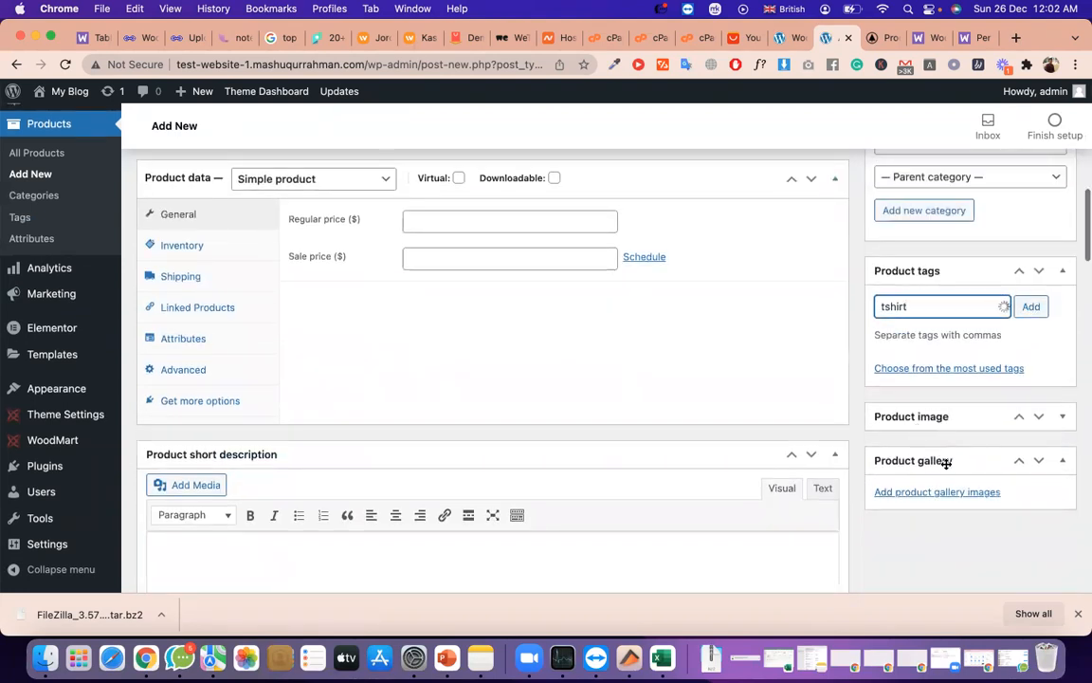
type("hirt")
key("Return")
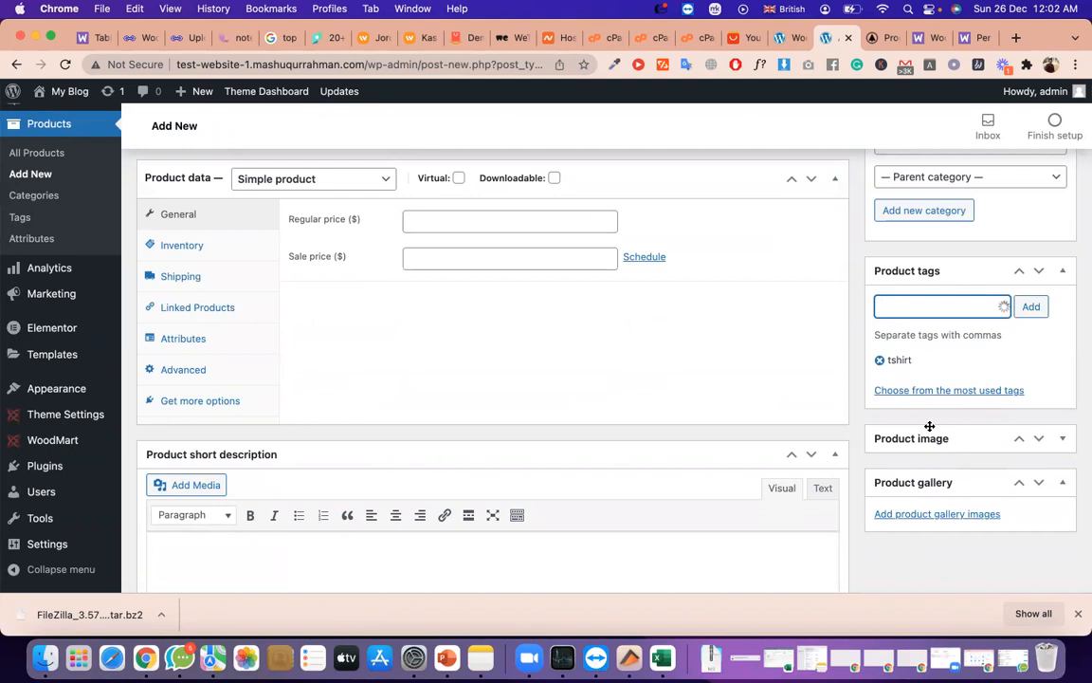
Move the Product image box above Product categories and expand it
left_click(1020, 440)
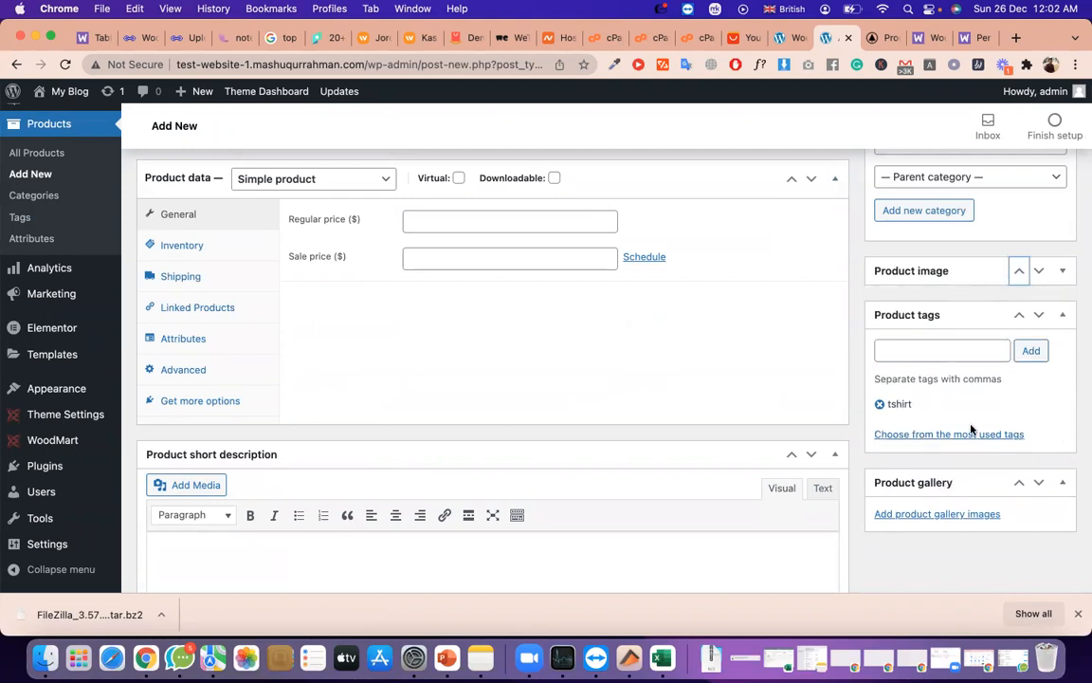
left_click(1018, 273)
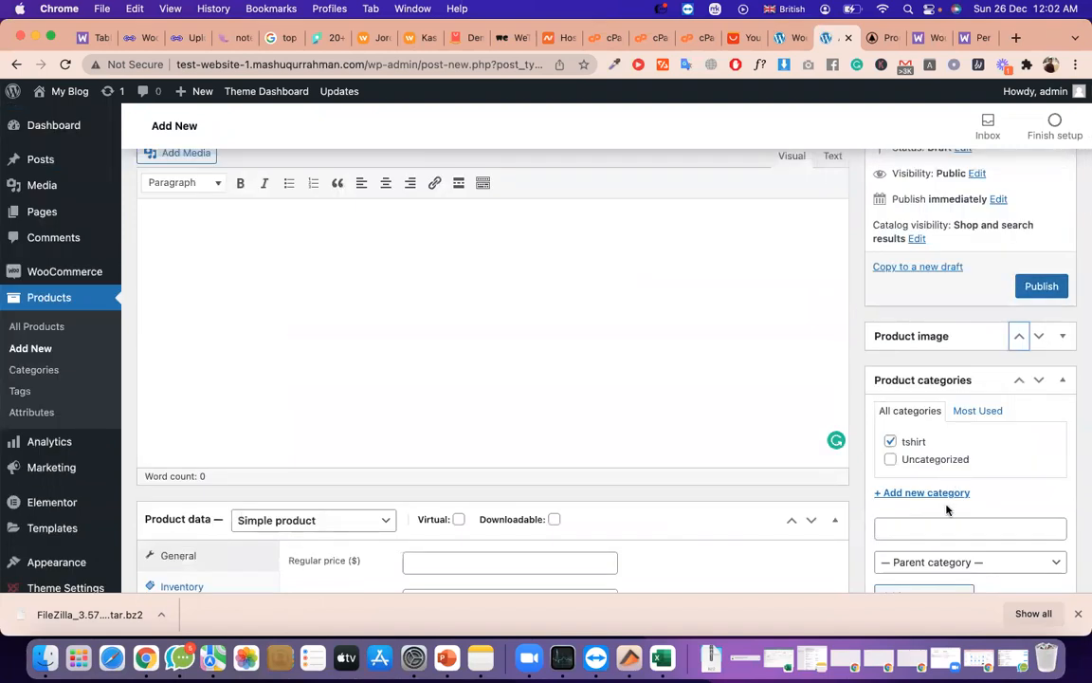
scroll(948, 507, "down", 5)
scroll(948, 517, "down", 2)
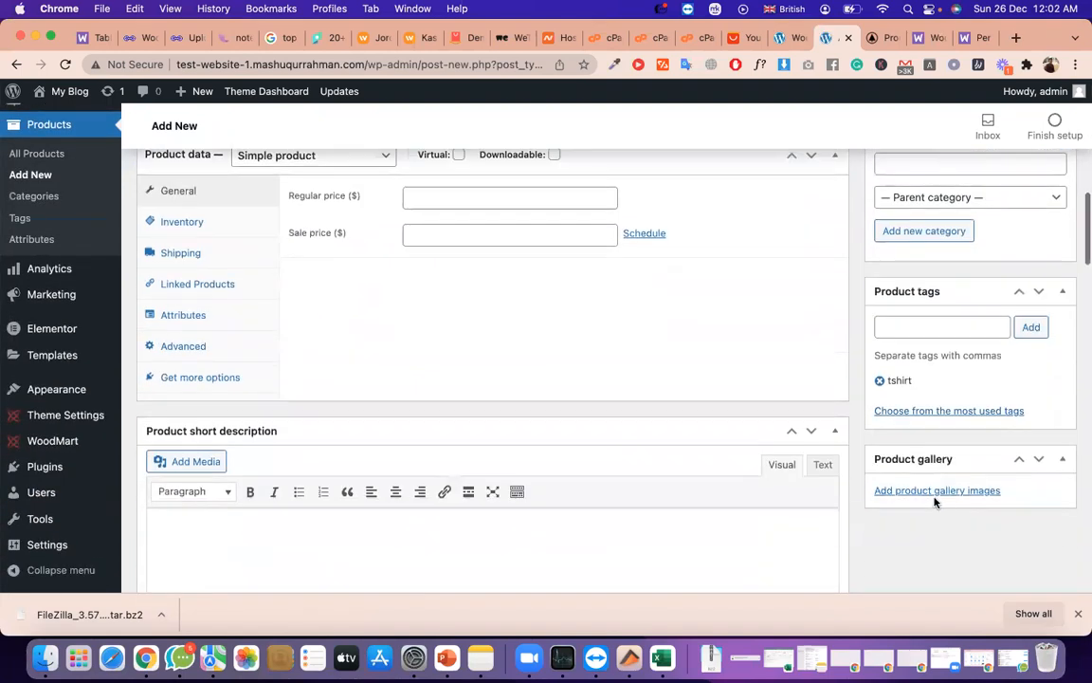
scroll(939, 505, "up", 5)
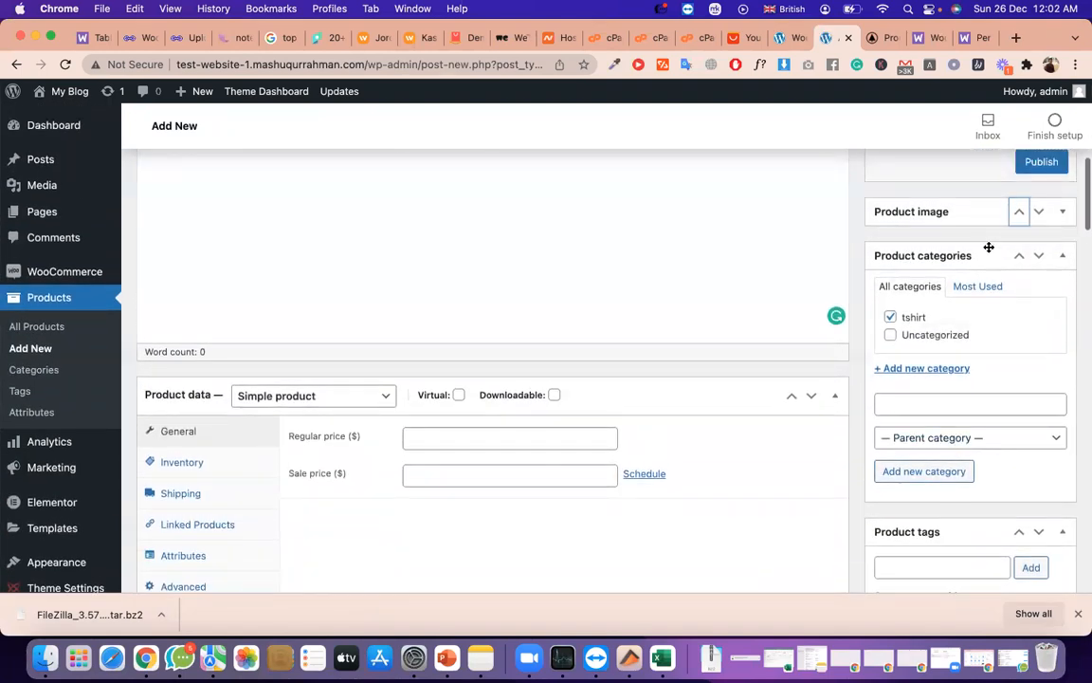
left_click(1062, 214)
left_click(1063, 217)
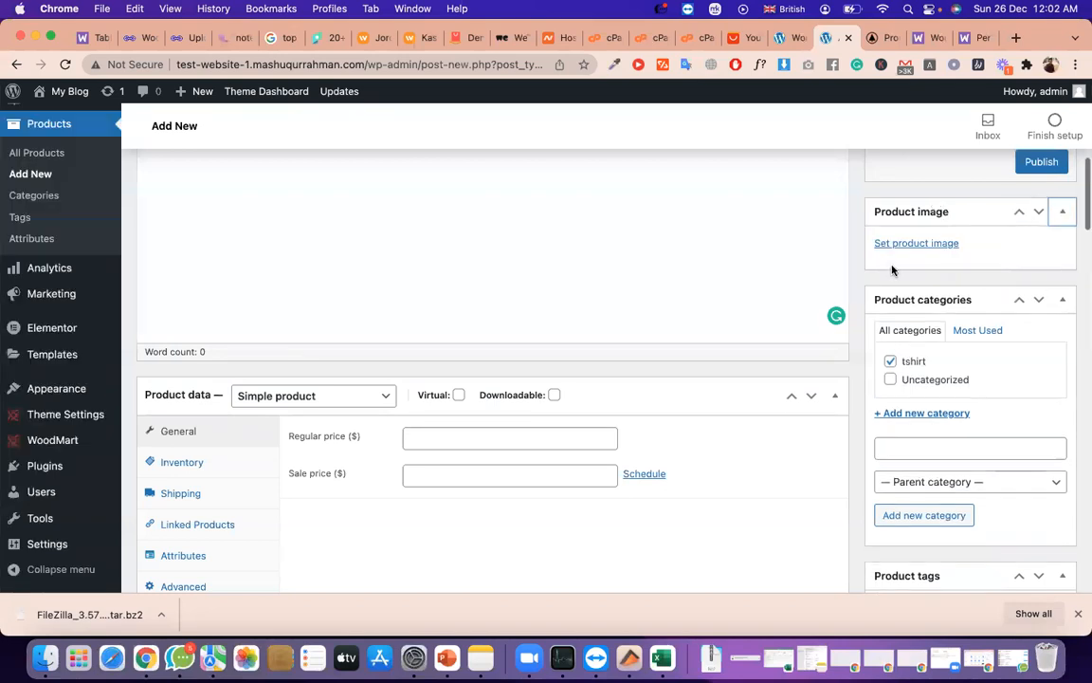
Upload "download (2).png" from the Downloads folder and set it as the product image
left_click(896, 244)
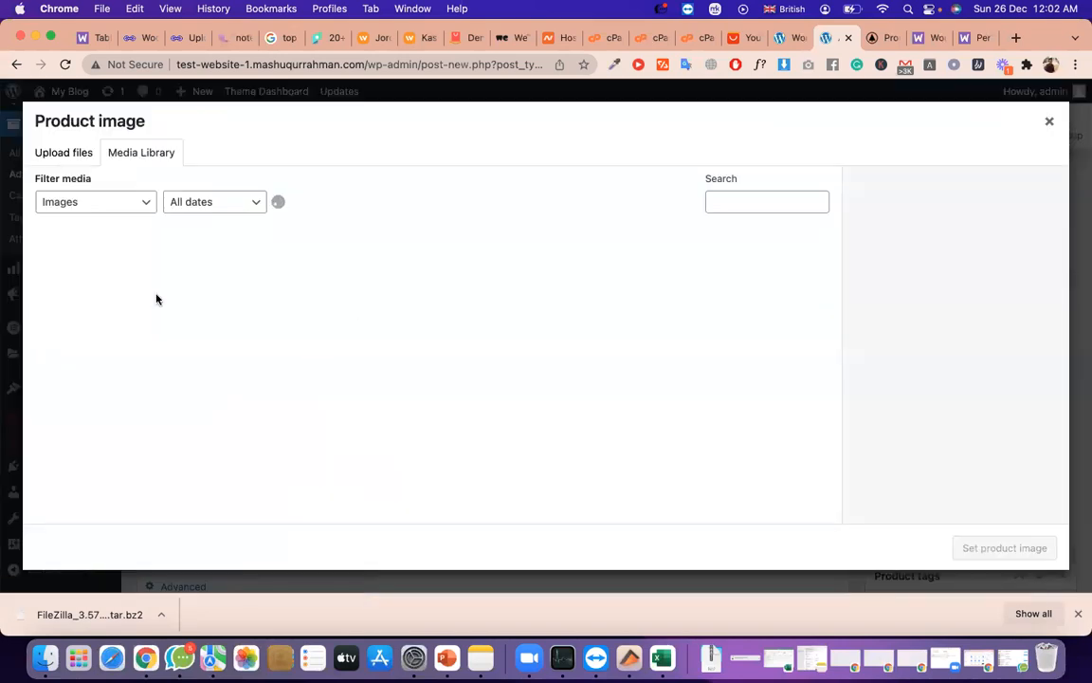
left_click(68, 154)
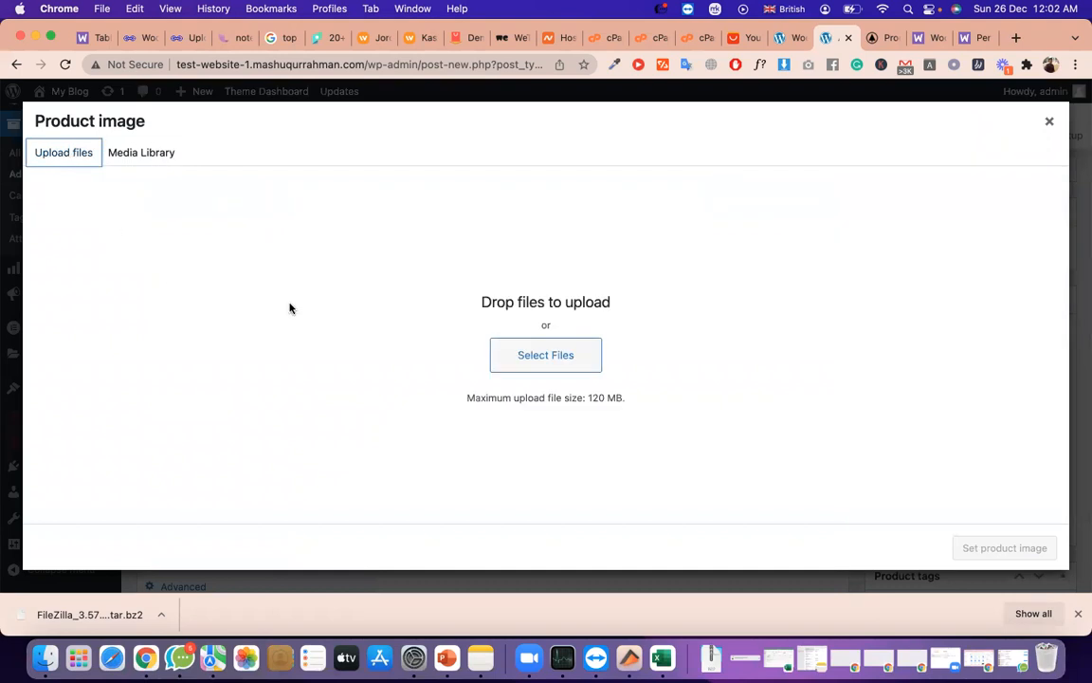
left_click(505, 345)
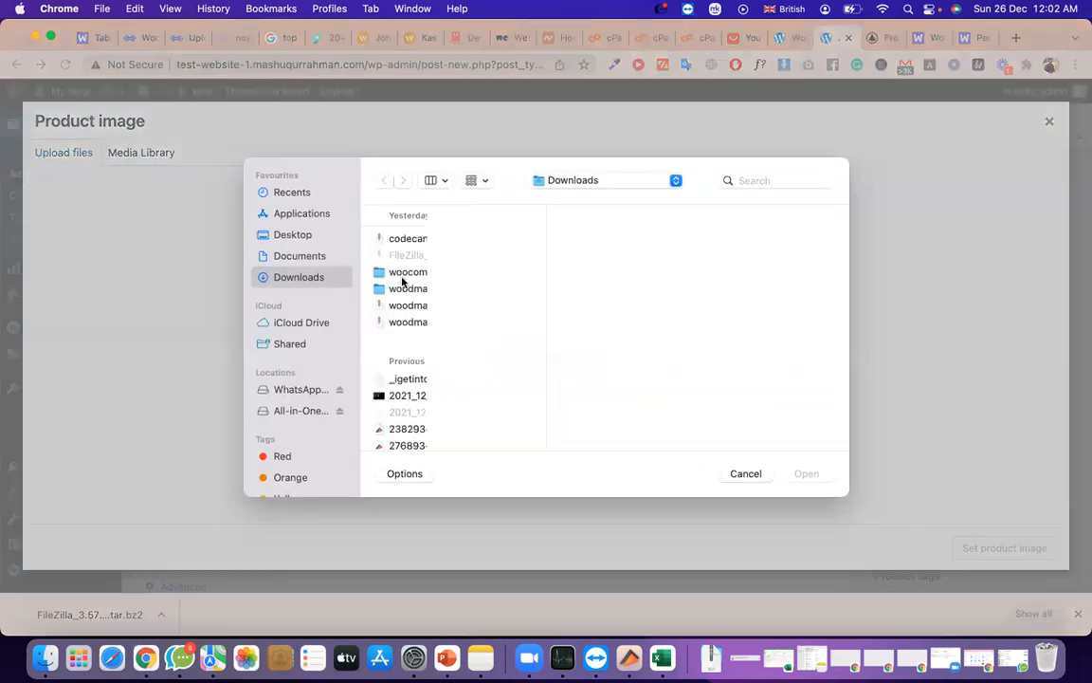
scroll(439, 319, "down", 3)
left_click(474, 388)
scroll(479, 399, "down", 2)
scroll(480, 400, "down", 4)
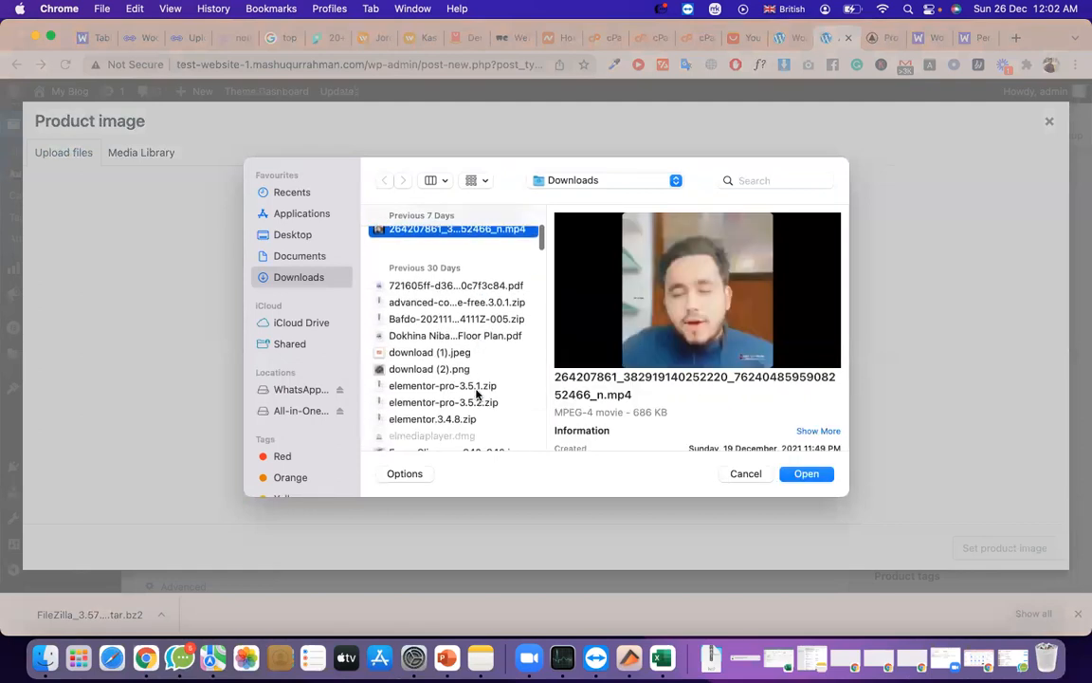
left_click(454, 371)
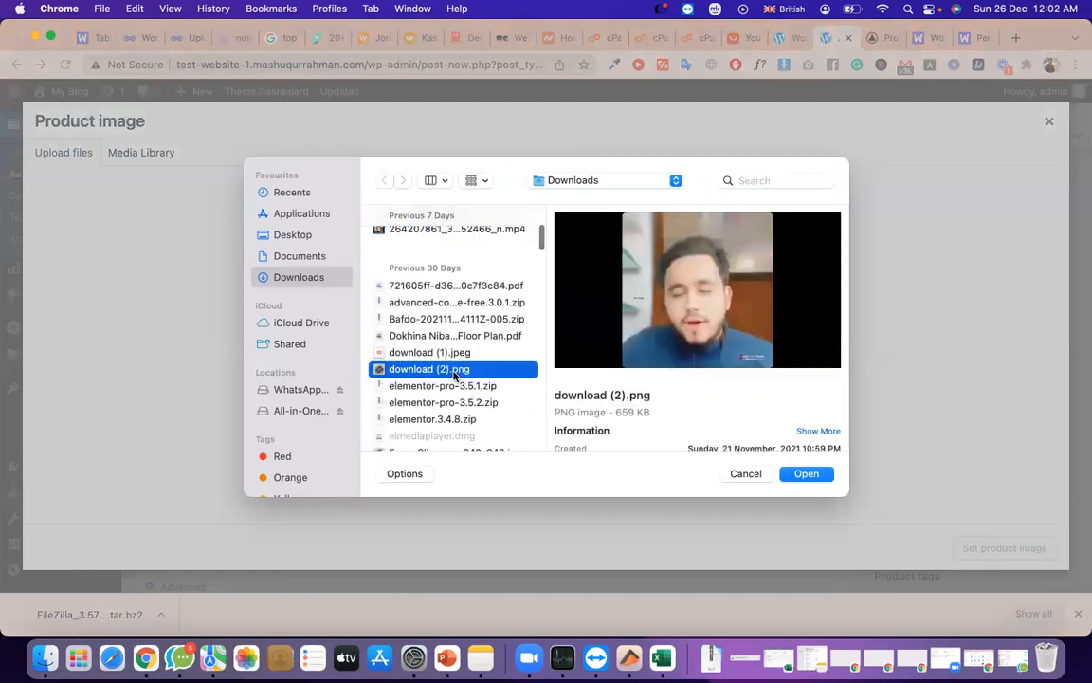
left_click(803, 479)
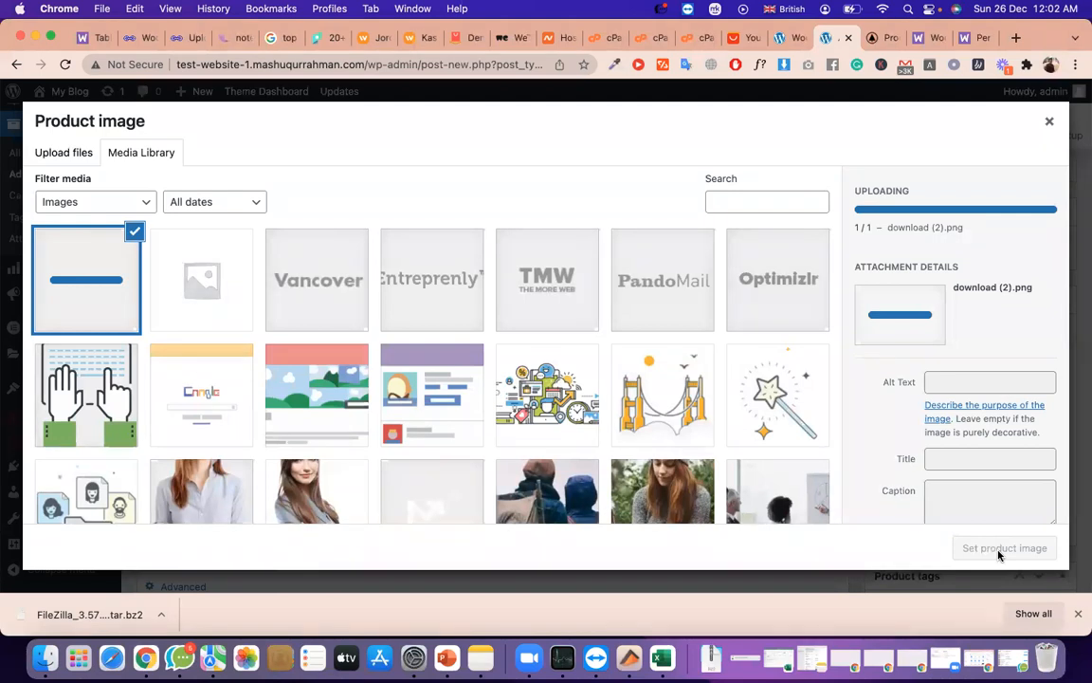
left_click(1002, 548)
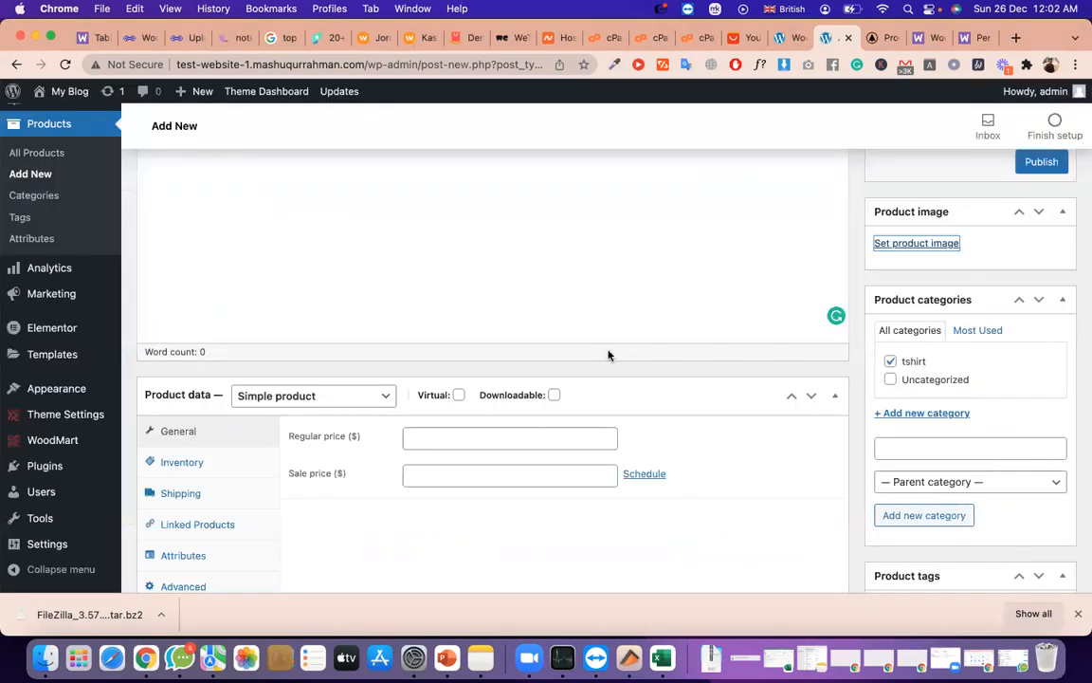
Open the shipping settings in the tshirt product's data, at the weight field
scroll(607, 354, "down", 8)
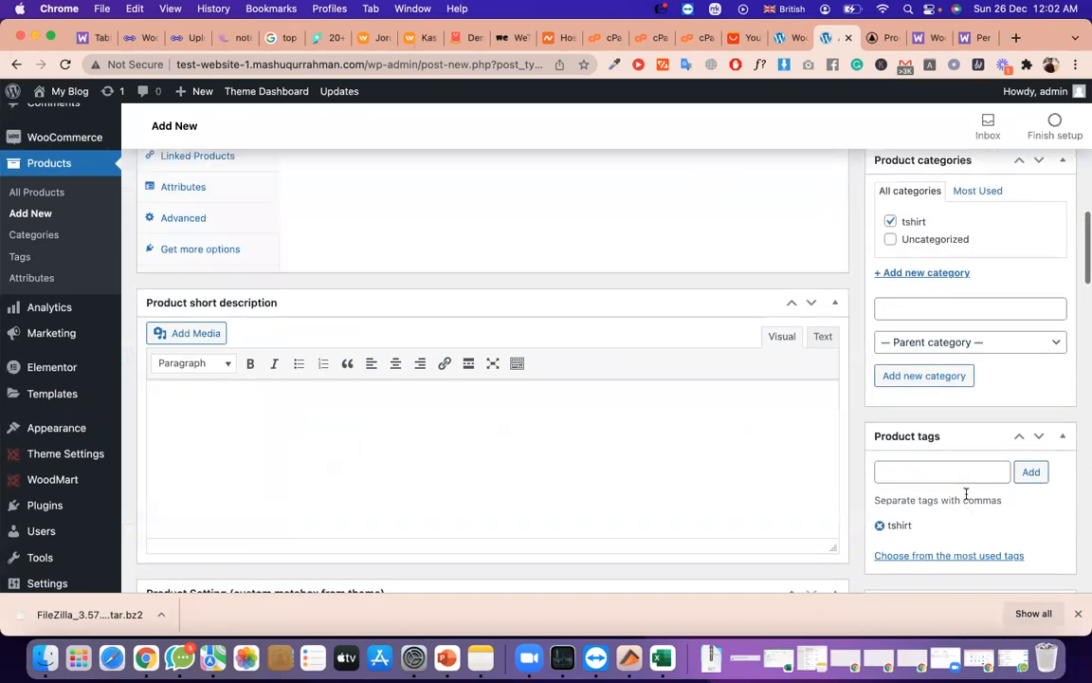
scroll(966, 493, "up", 3)
left_click(184, 282)
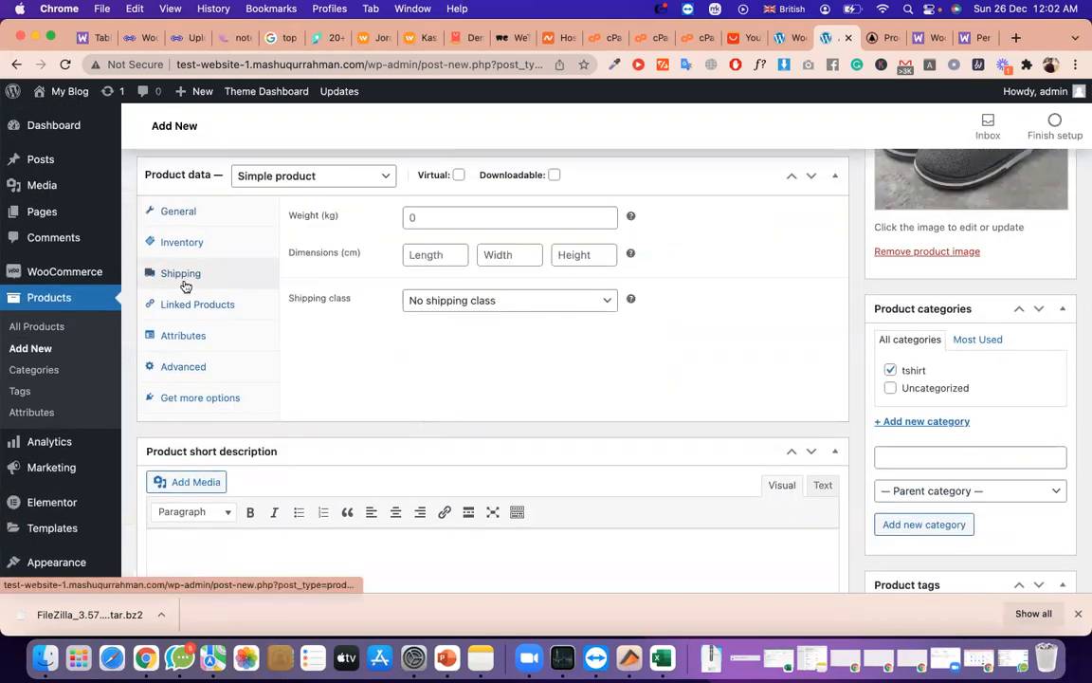
left_click(479, 212)
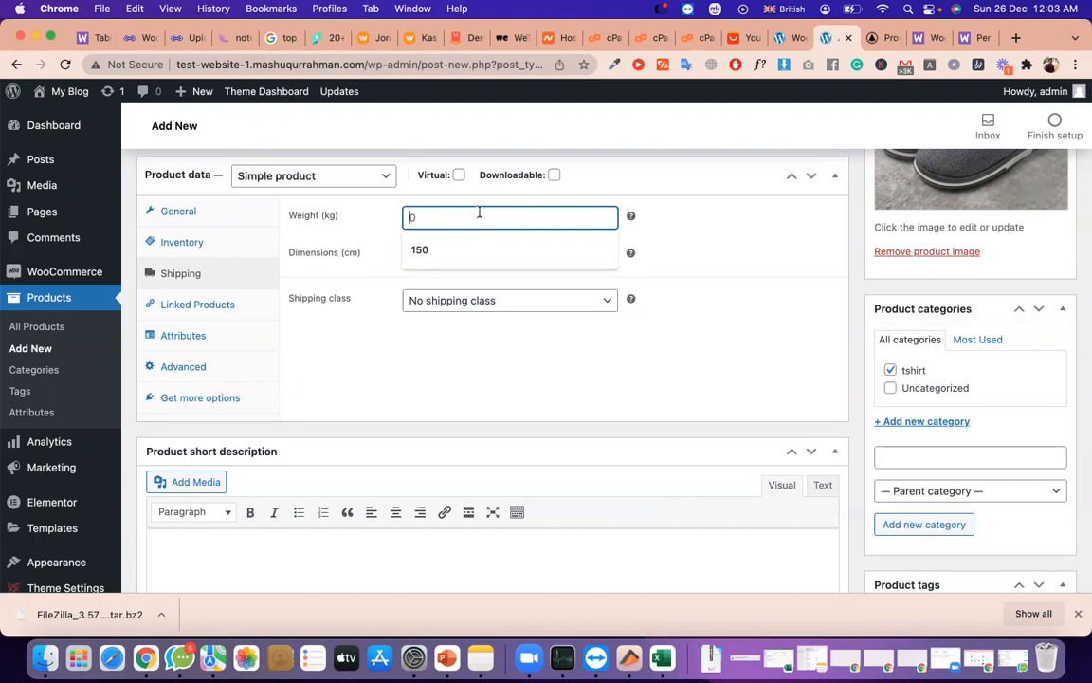
left_click_drag(292, 215, 330, 222)
left_click(418, 223)
Check the condition types available for the AliExpress Standard Shipping rate in the Table Rate settings, and return to the product
left_click(781, 38)
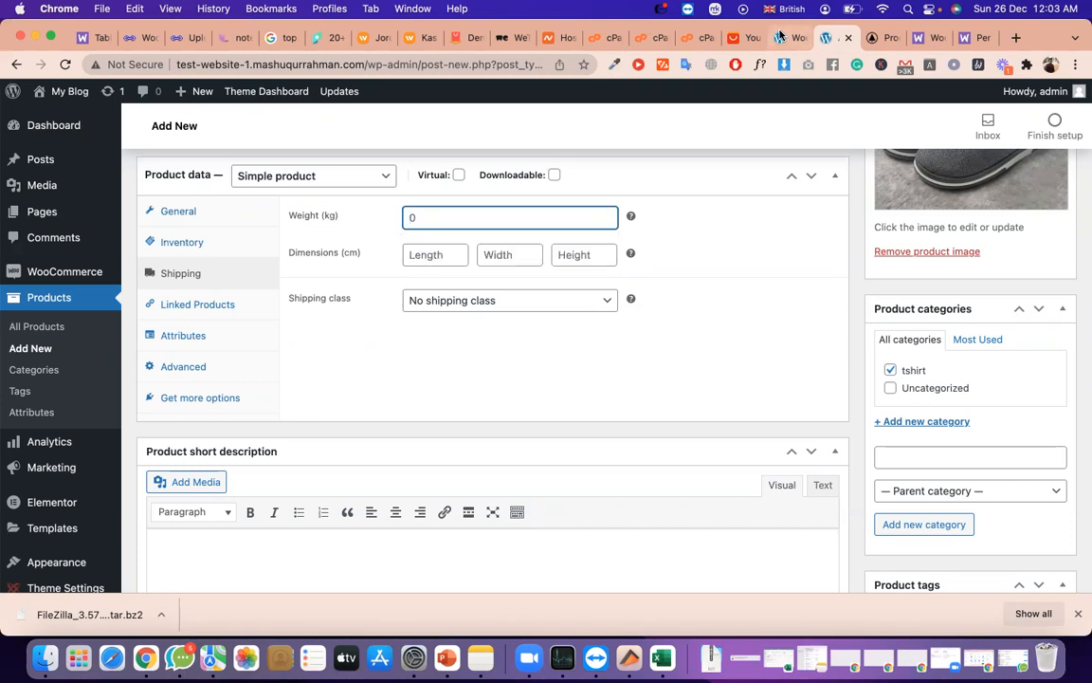
scroll(346, 358, "down", 10)
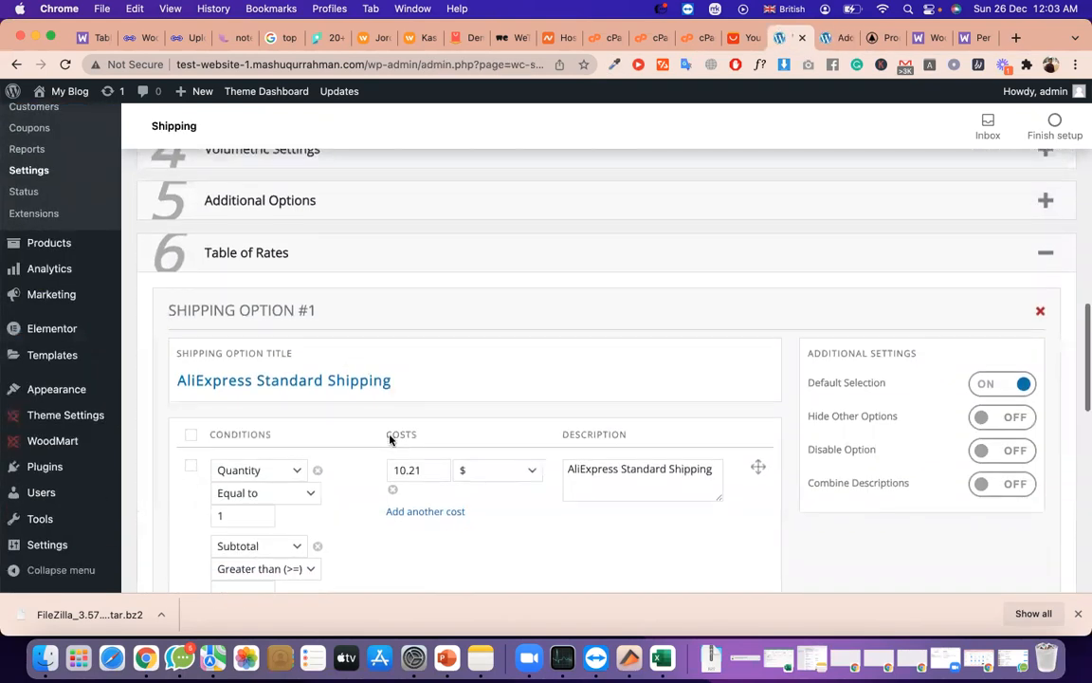
left_click(284, 308)
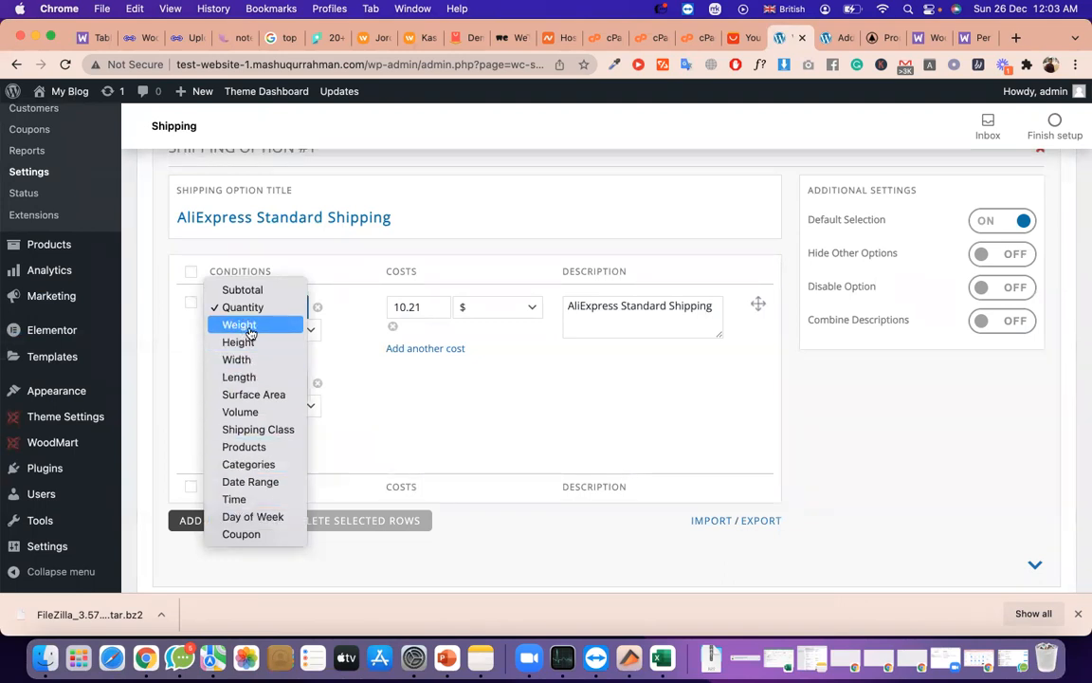
left_click(838, 41)
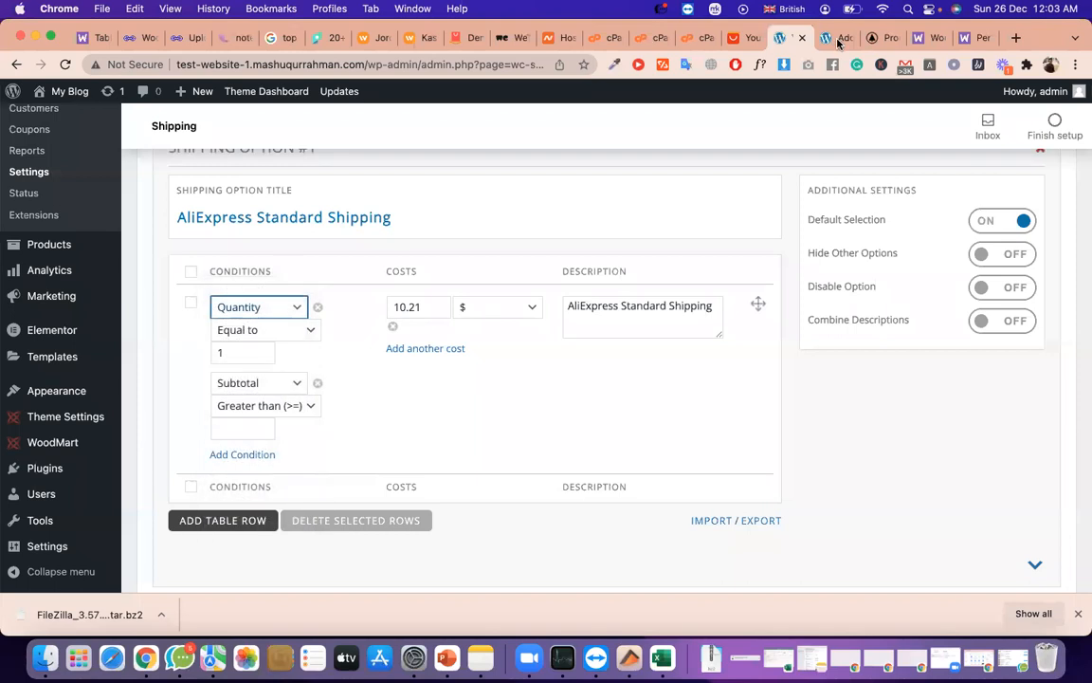
left_click(838, 41)
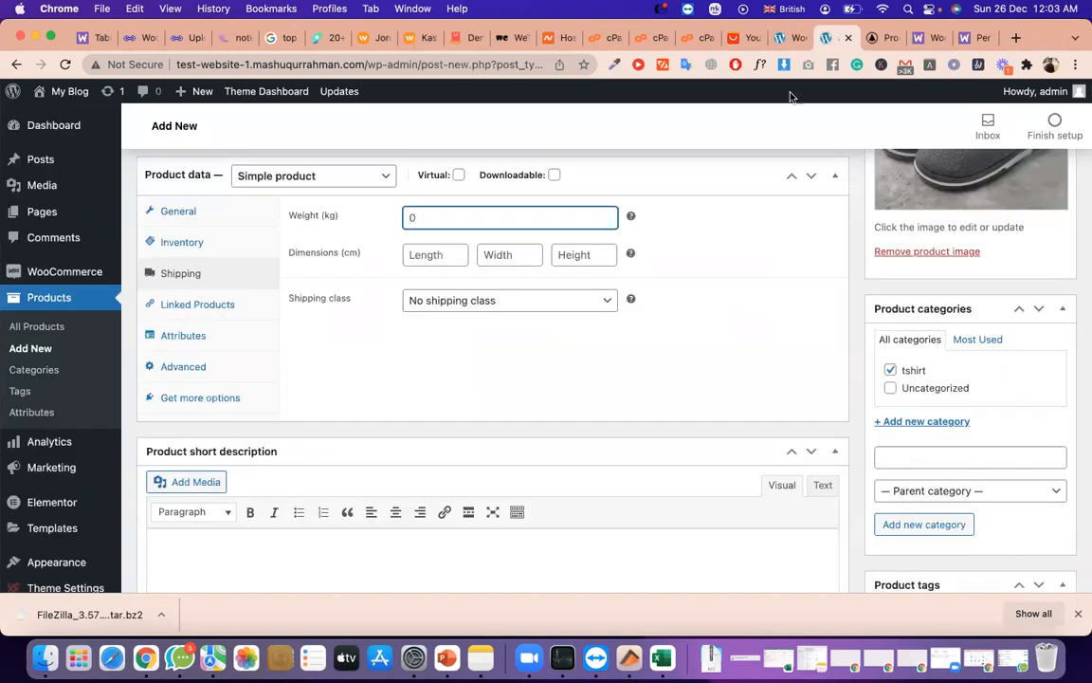
Set the tshirt product's weight to 1 kg
left_click(455, 222)
type("1")
left_click(739, 213)
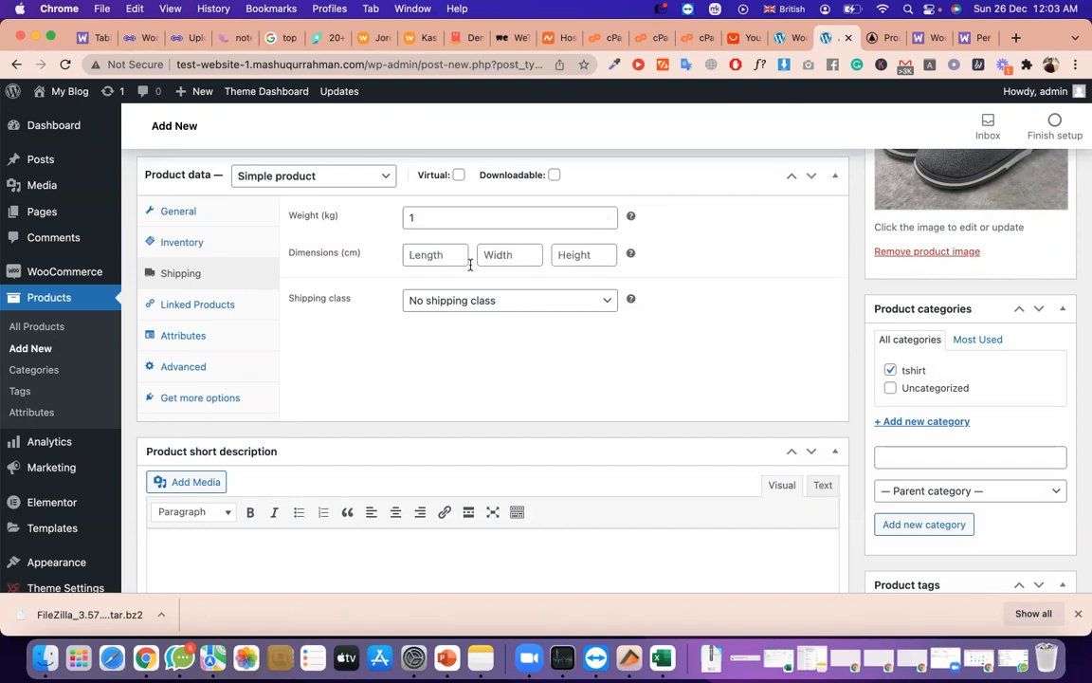
double_click(407, 219)
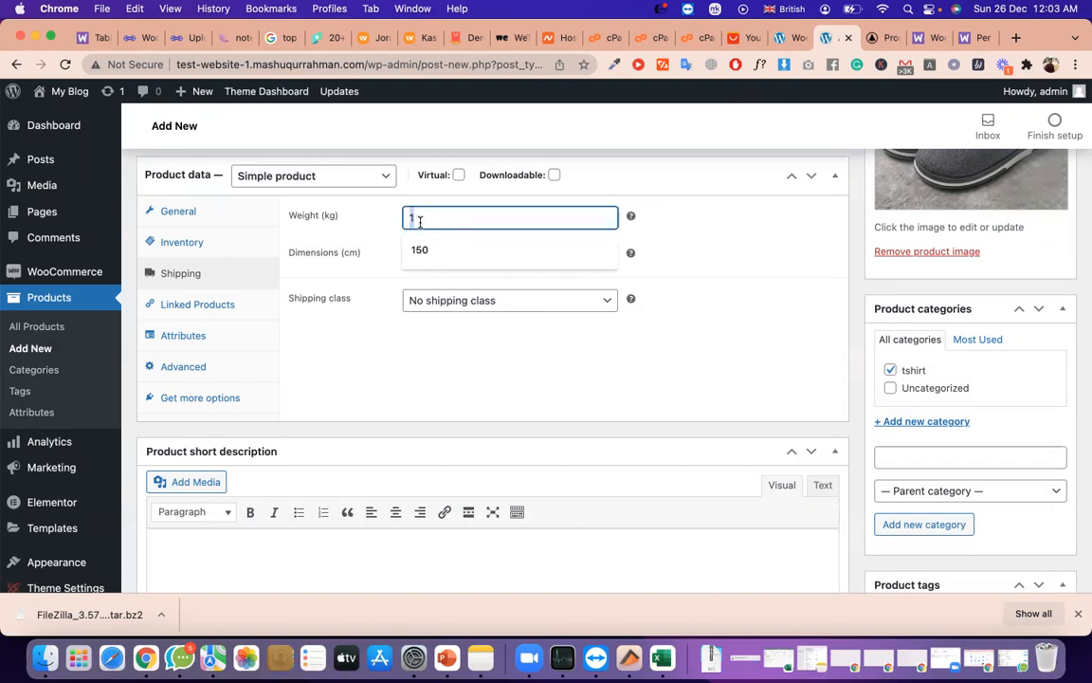
left_click(820, 277)
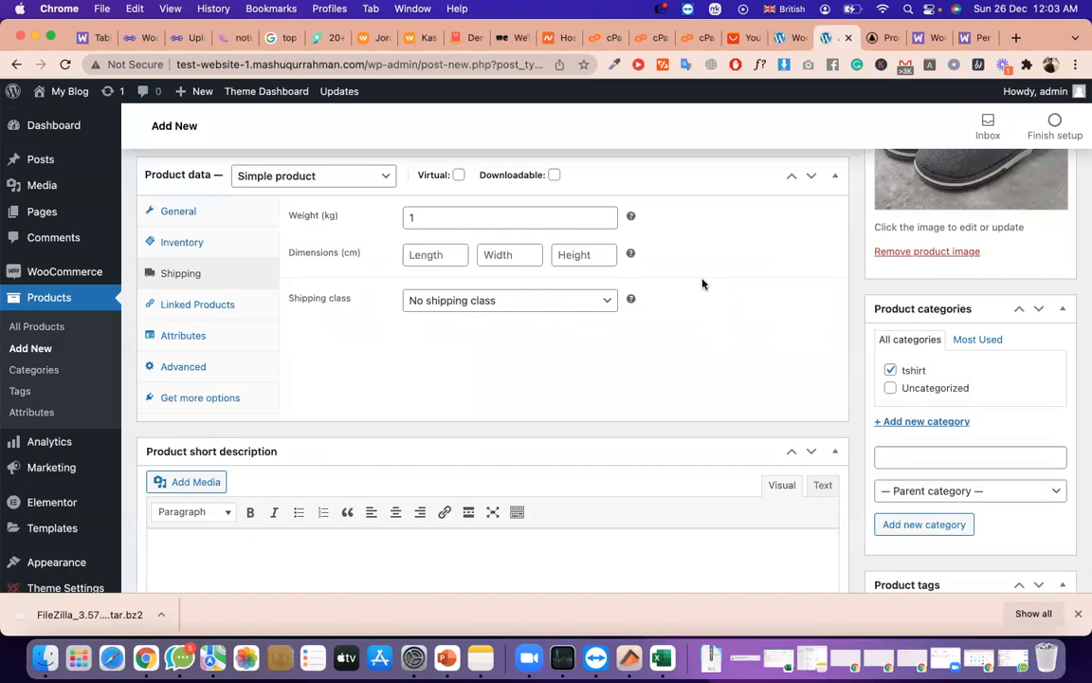
left_click(445, 252)
left_click(502, 256)
left_click(447, 255)
left_click(499, 256)
left_click(578, 254)
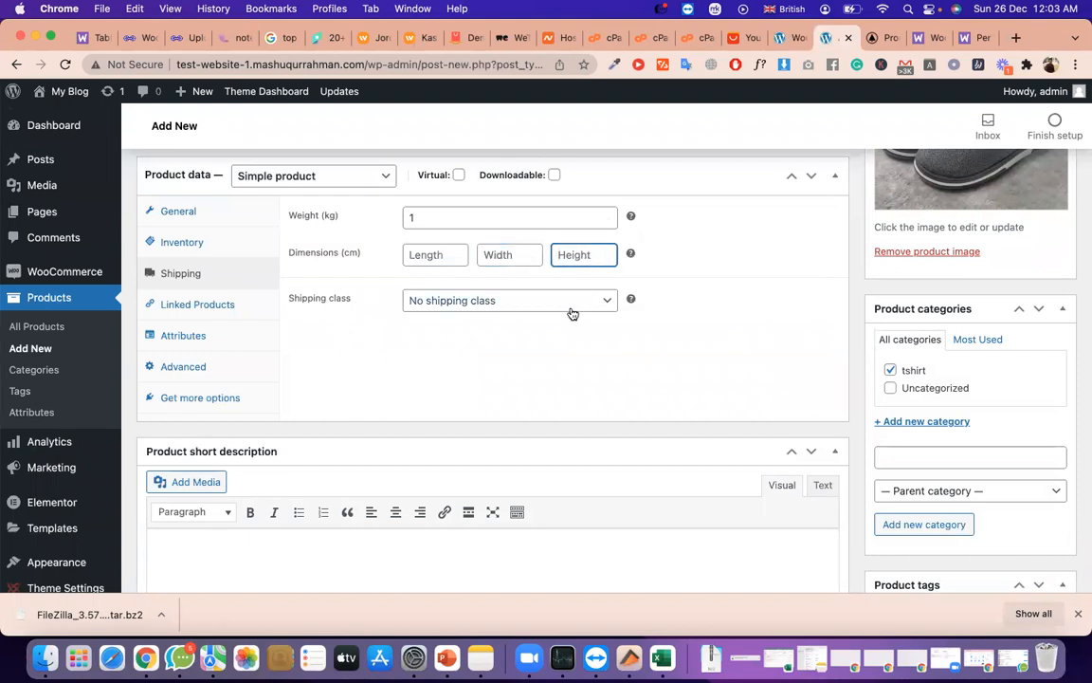
Assign the premiun shipping class to the tshirt product and publish the product
left_click(569, 305)
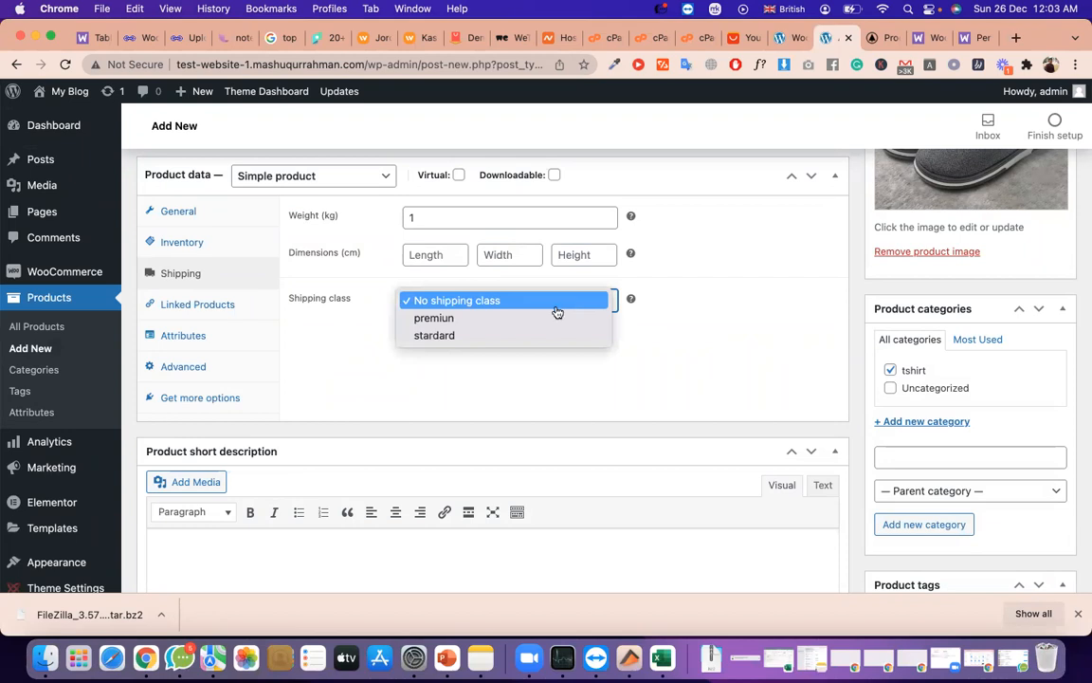
left_click(531, 318)
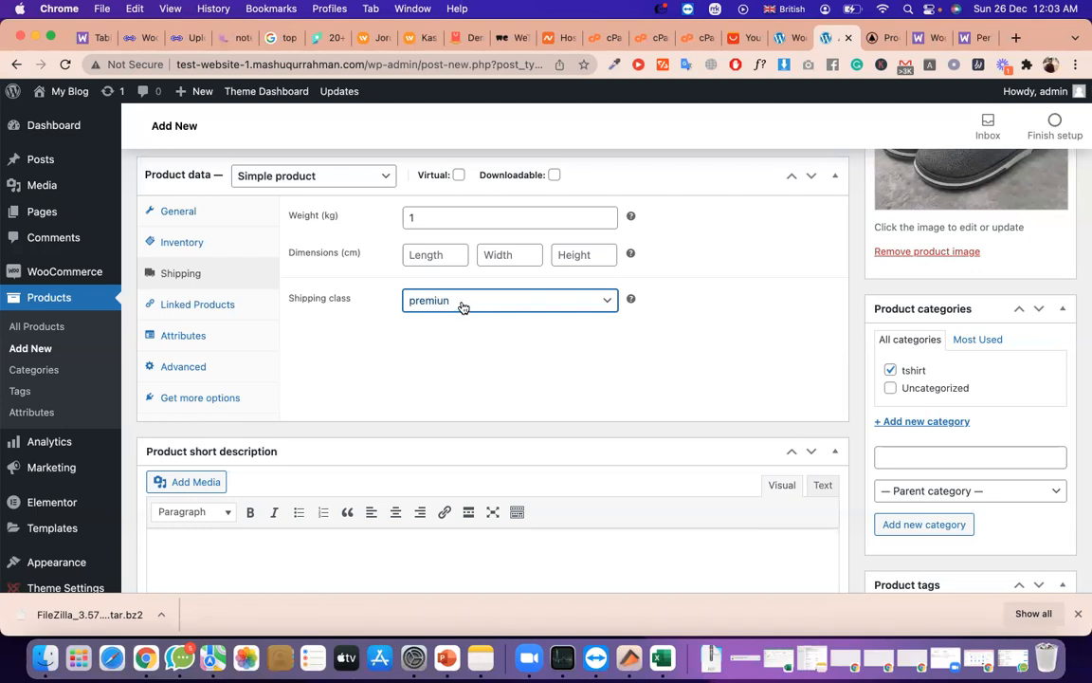
scroll(474, 317, "down", 1)
scroll(894, 407, "up", 3)
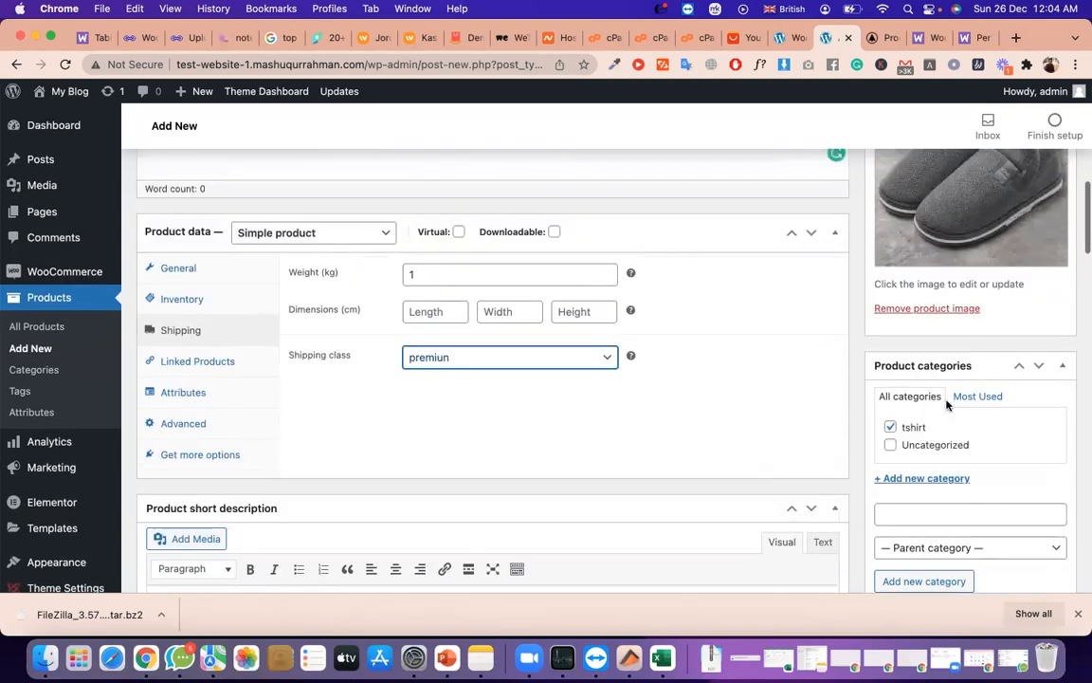
scroll(946, 405, "up", 10)
left_click(1041, 515)
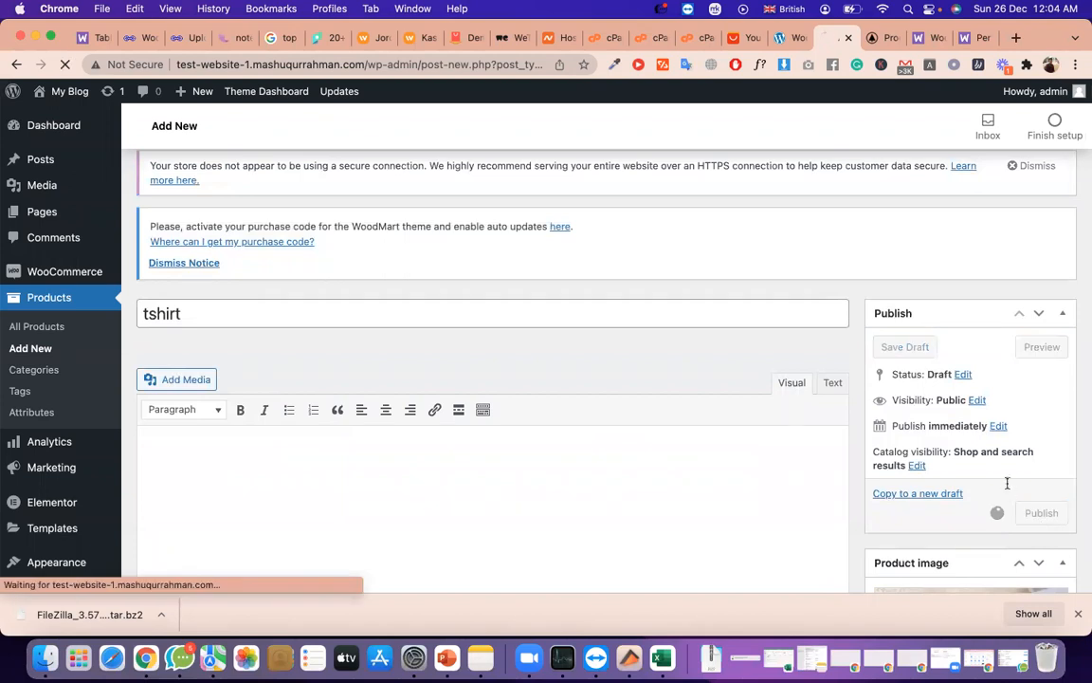
left_click(878, 43)
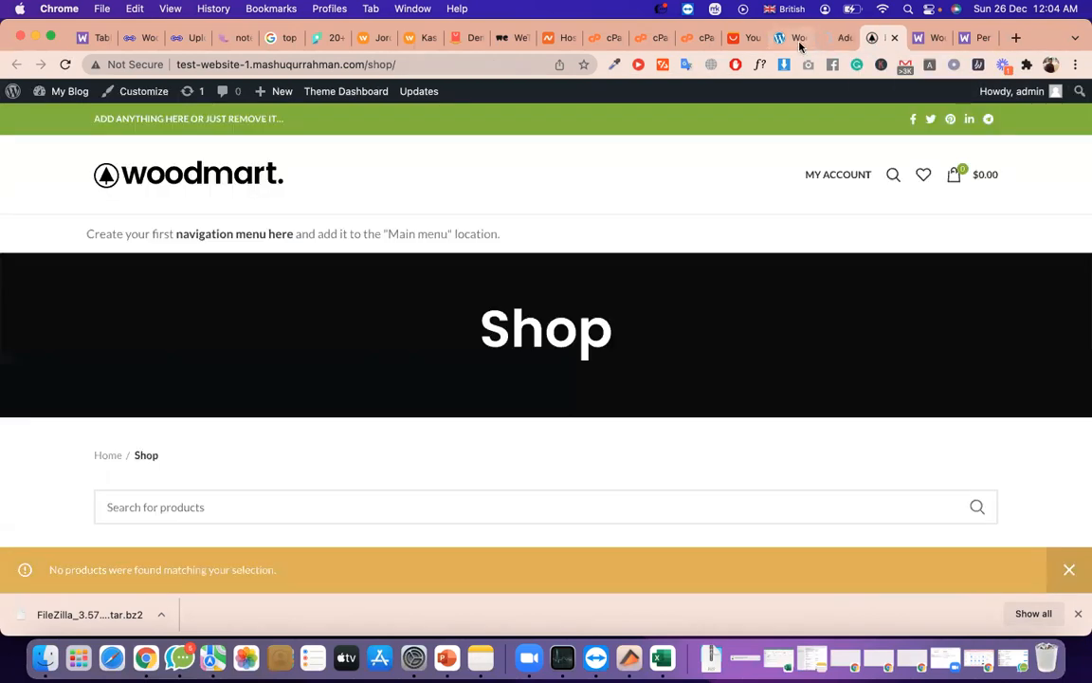
left_click(799, 43)
left_click(827, 47)
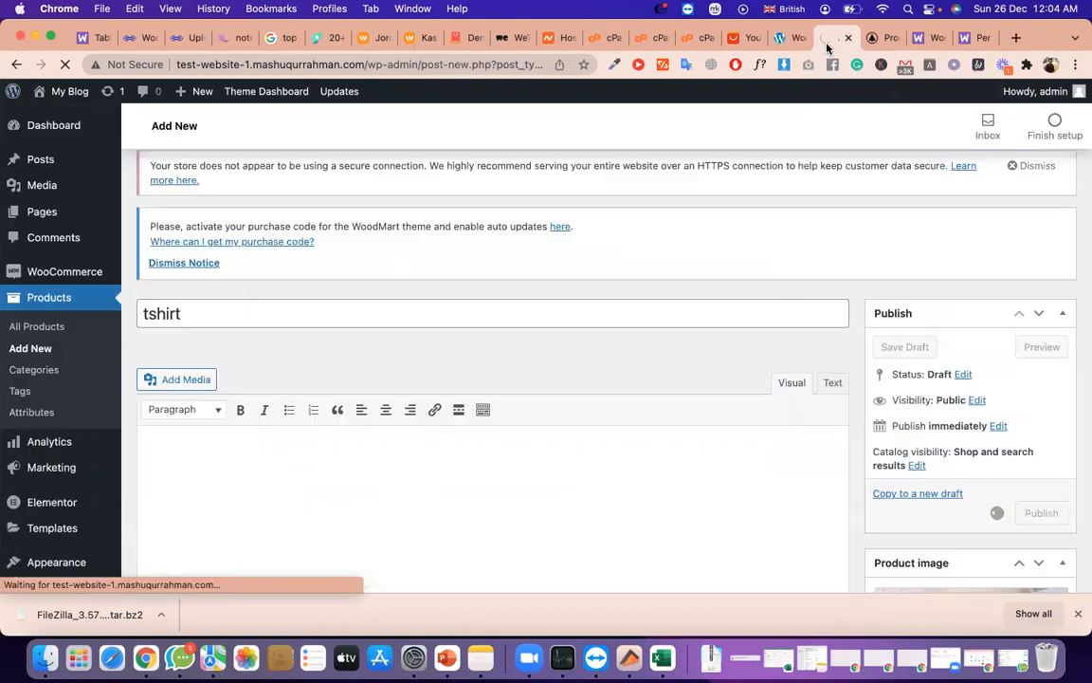
Set the Base Table Rules of the Table Rate shipping method to Per Class in its general settings
left_click(788, 40)
scroll(636, 307, "down", 10)
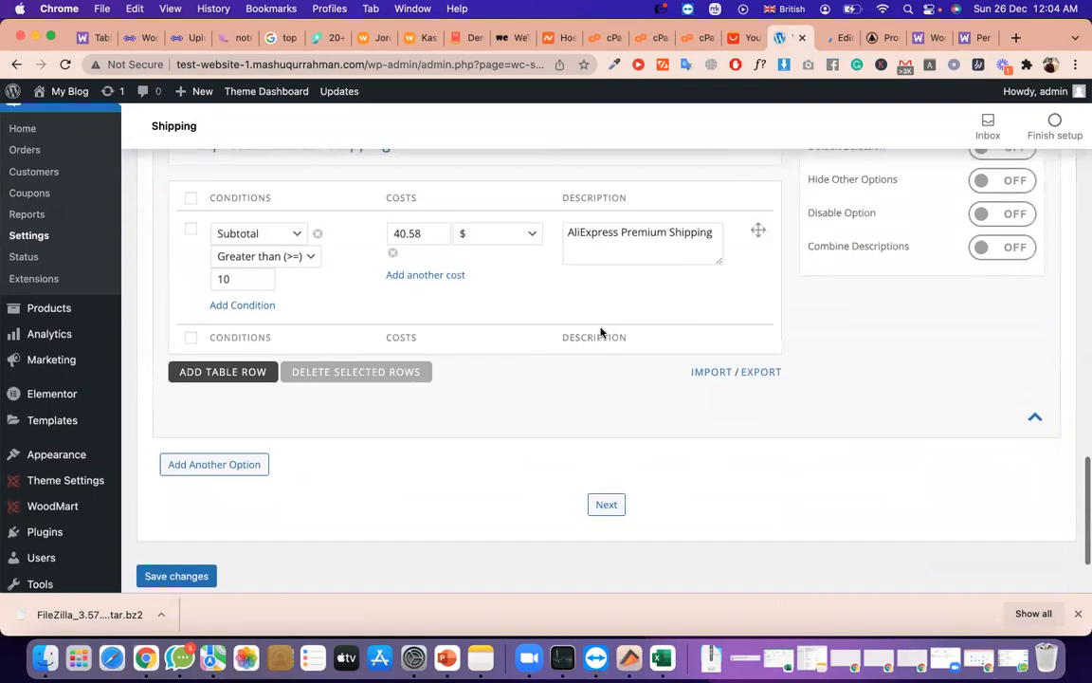
scroll(600, 332, "up", 15)
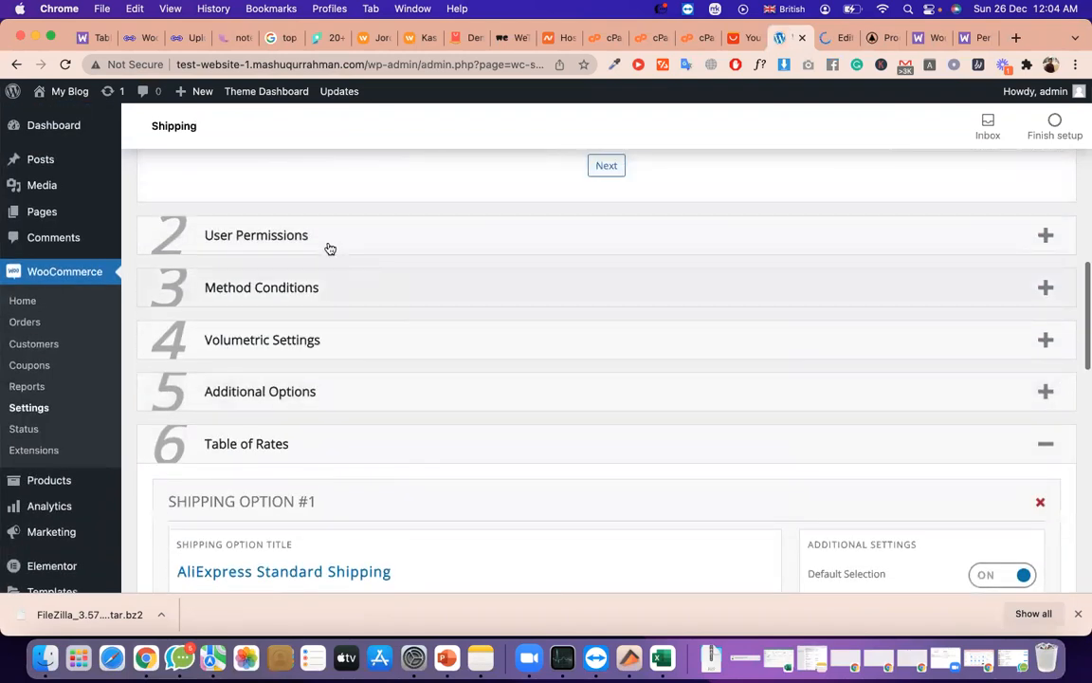
scroll(327, 249, "up", 3)
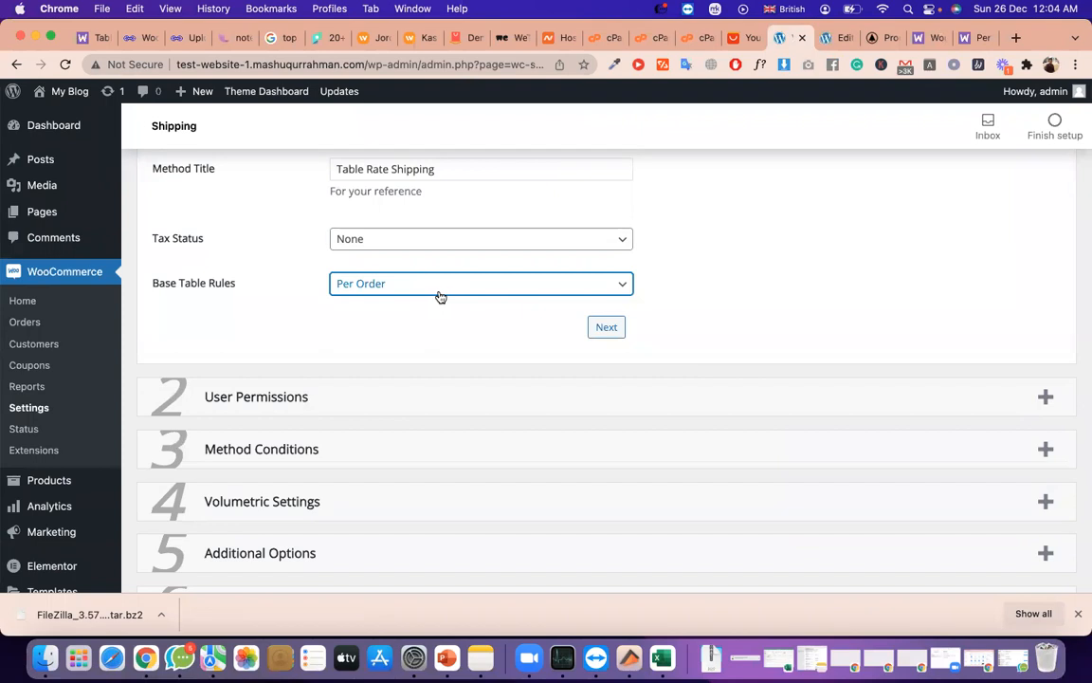
left_click(612, 290)
left_click(459, 389)
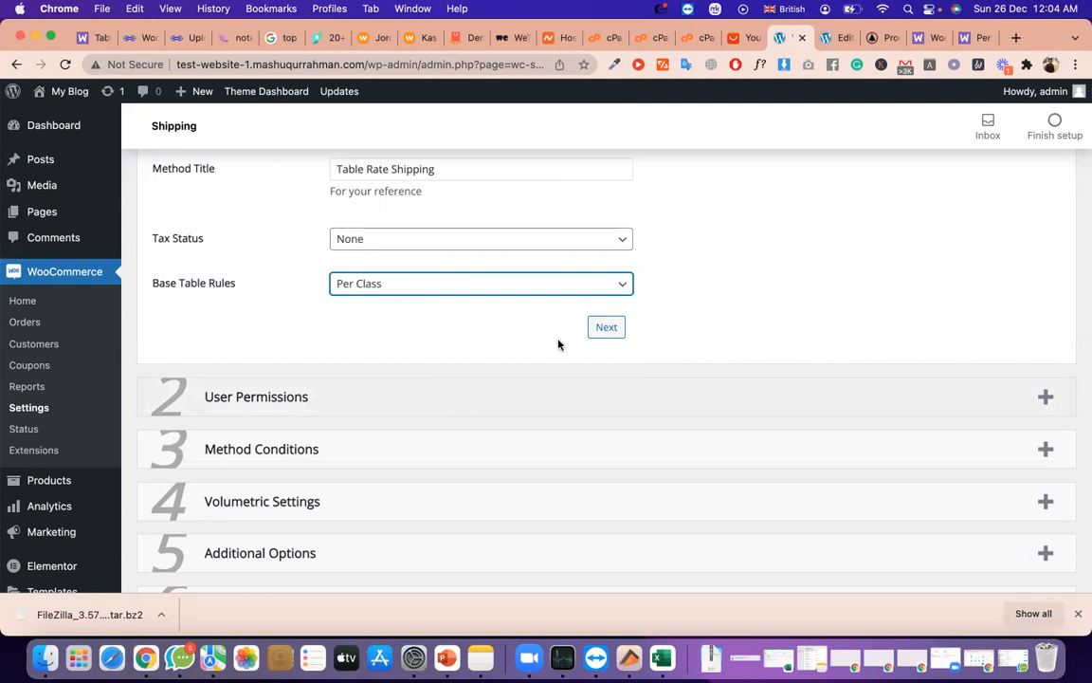
Review the Base Table Rules options of the Table Rate method, keeping Per Class selected
left_click(824, 47)
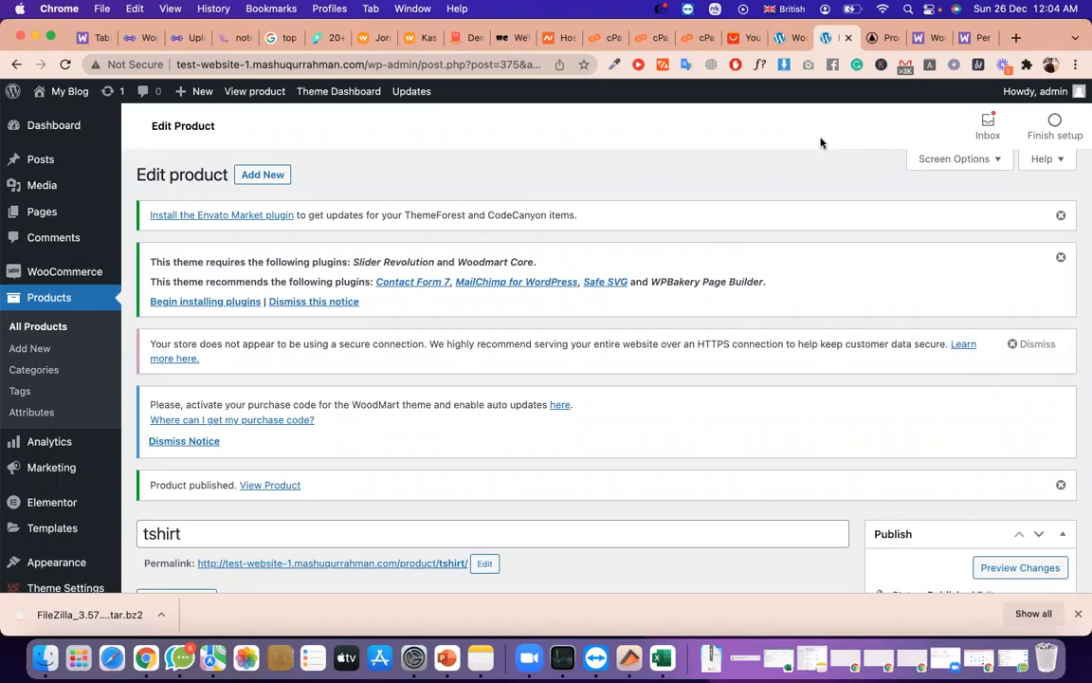
left_click(789, 45)
scroll(683, 332, "down", 1)
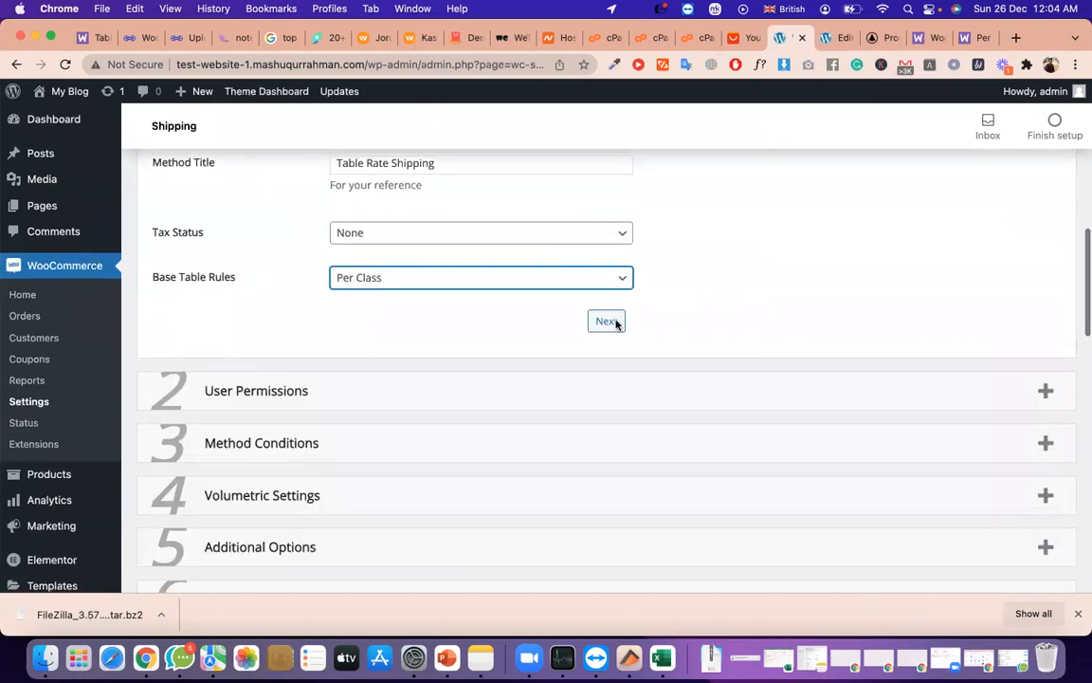
left_click(525, 286)
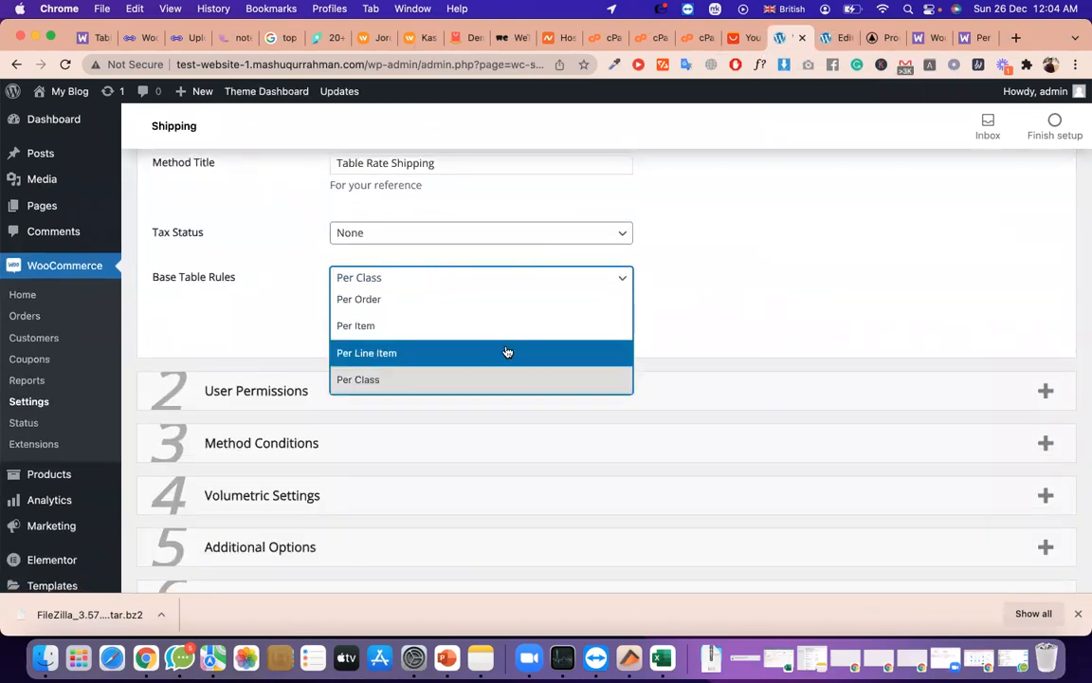
left_click(503, 378)
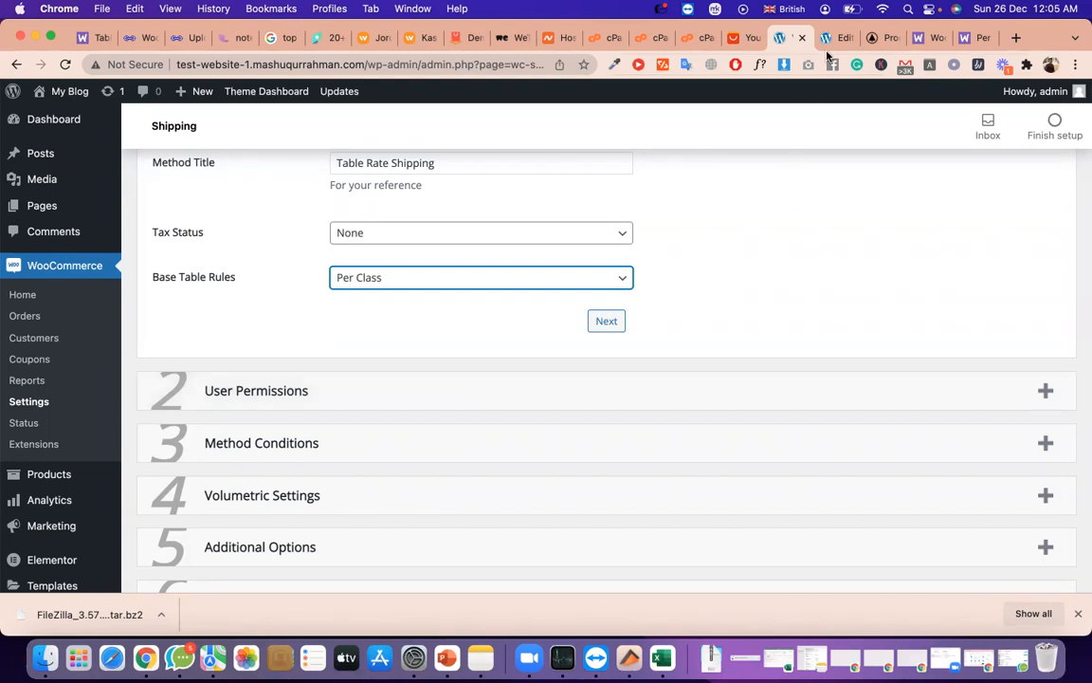
left_click(610, 278)
left_click(611, 278)
left_click(687, 264)
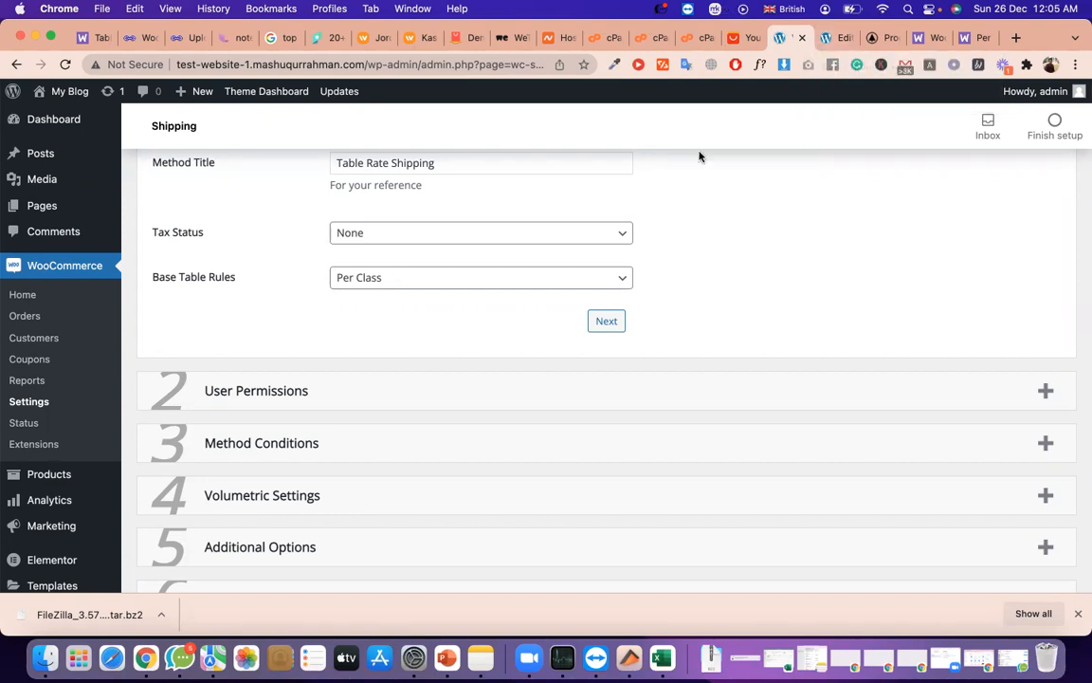
left_click(454, 275)
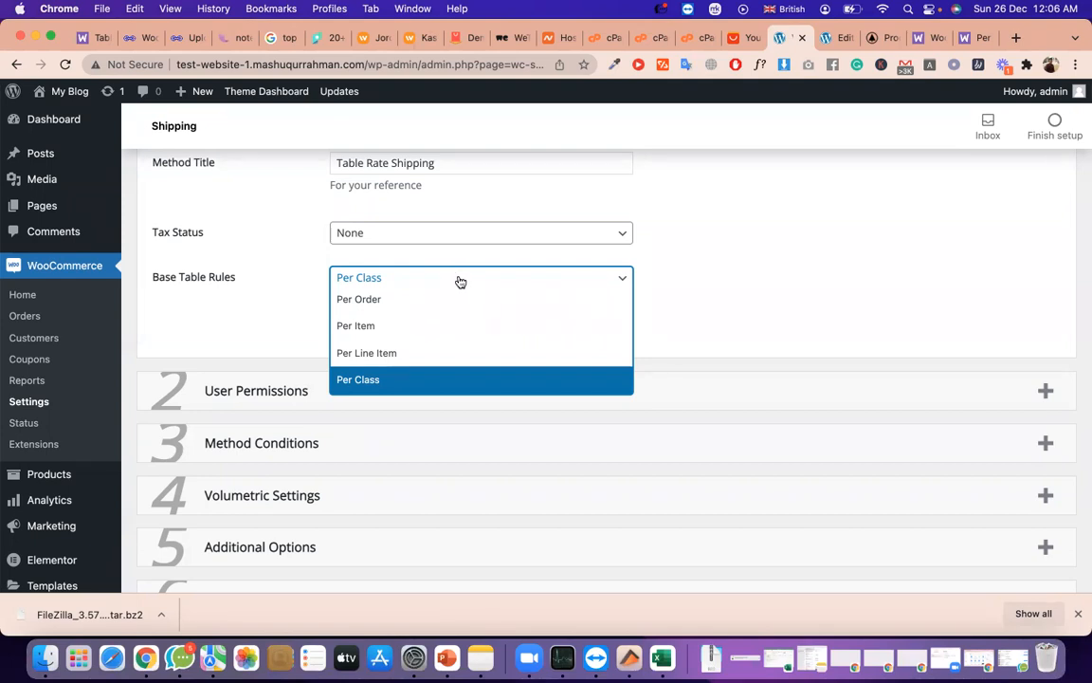
left_click(418, 384)
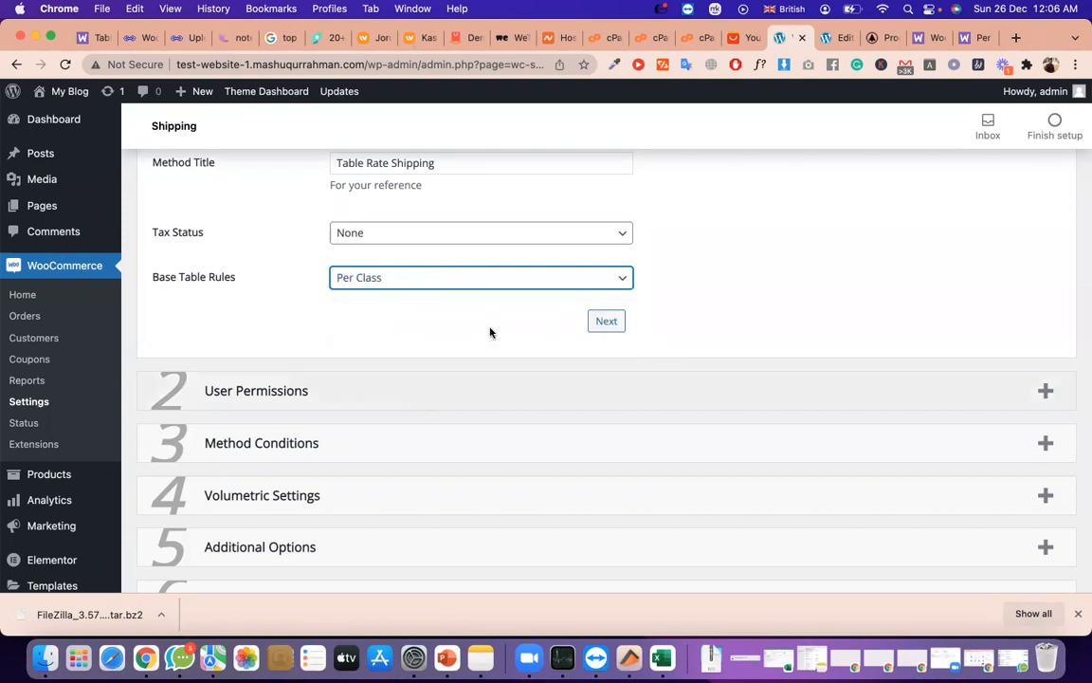
Check the shipping class options in the published tshirt product's shipping data
left_click(833, 38)
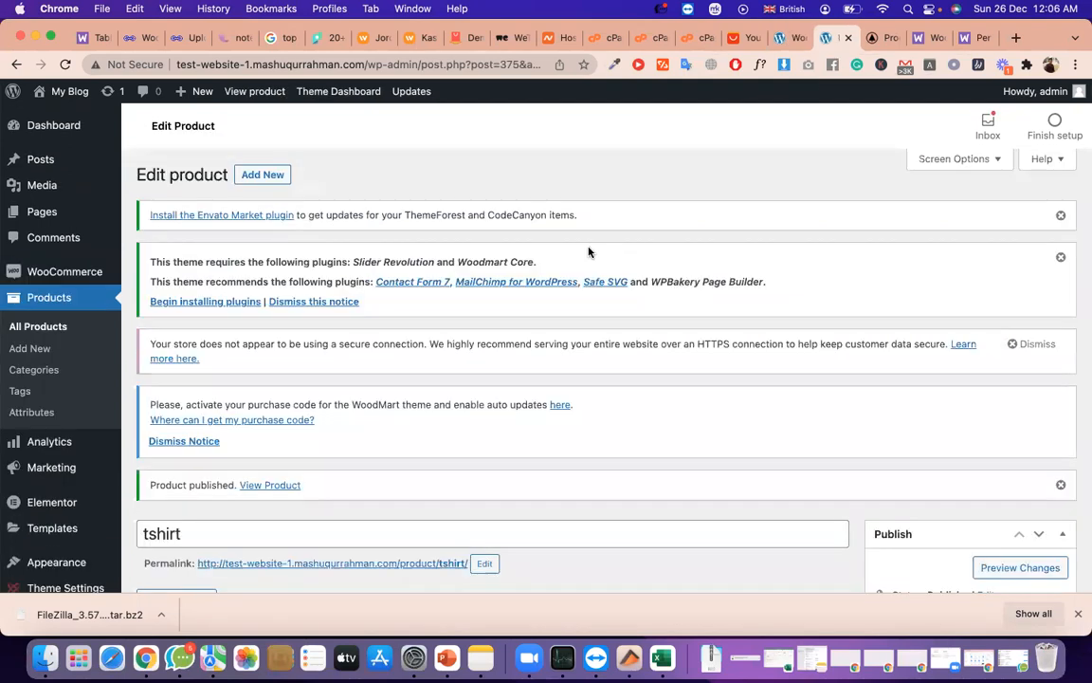
scroll(588, 249, "down", 15)
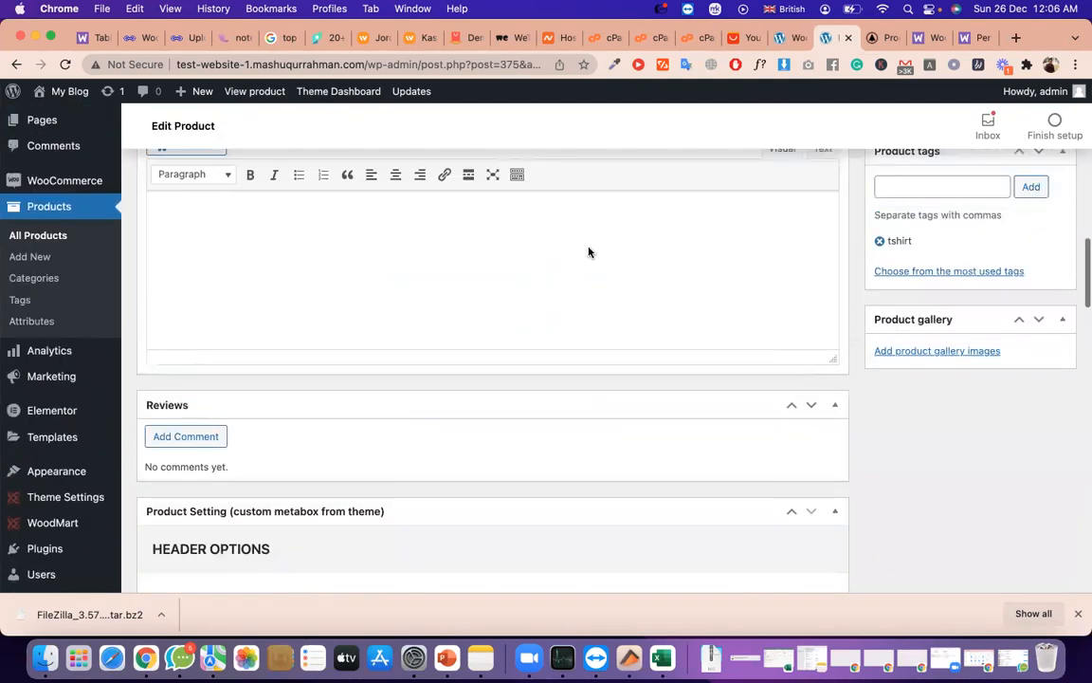
scroll(588, 249, "up", 3)
scroll(943, 365, "up", 2)
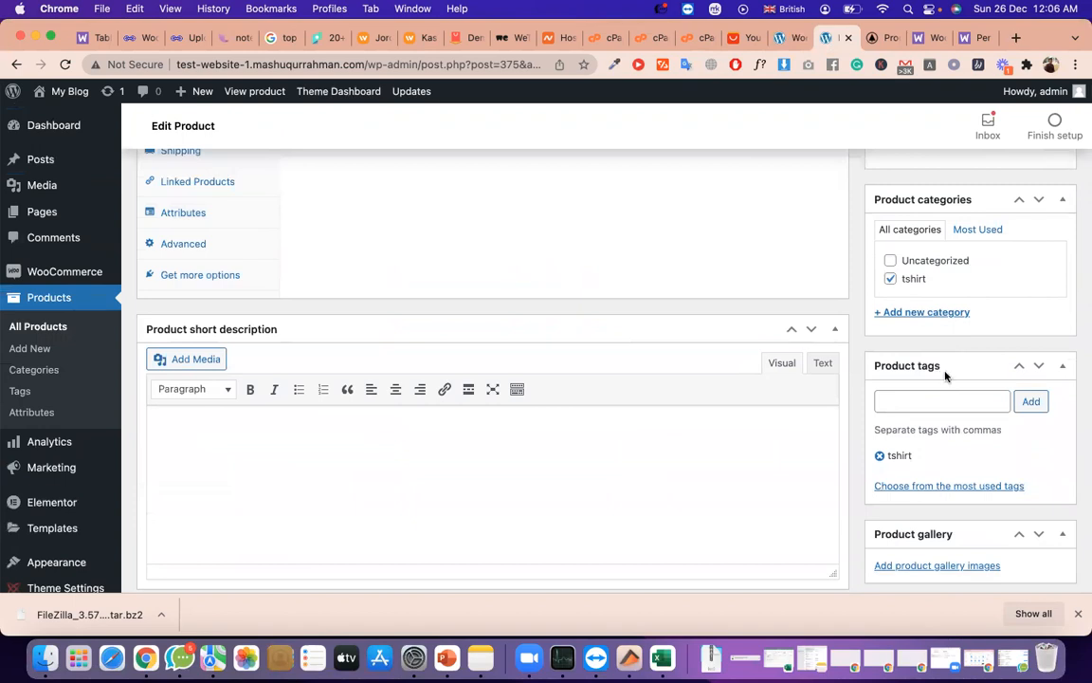
scroll(938, 341, "up", 2)
scroll(933, 327, "down", 8)
scroll(946, 354, "up", 3)
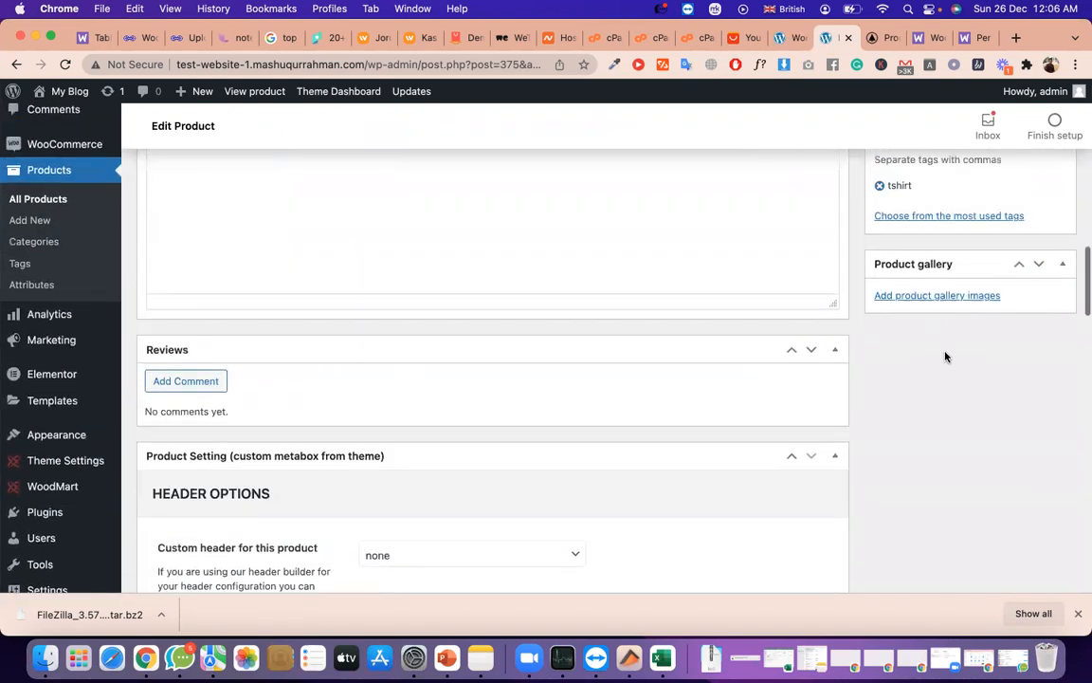
scroll(612, 310, "up", 4)
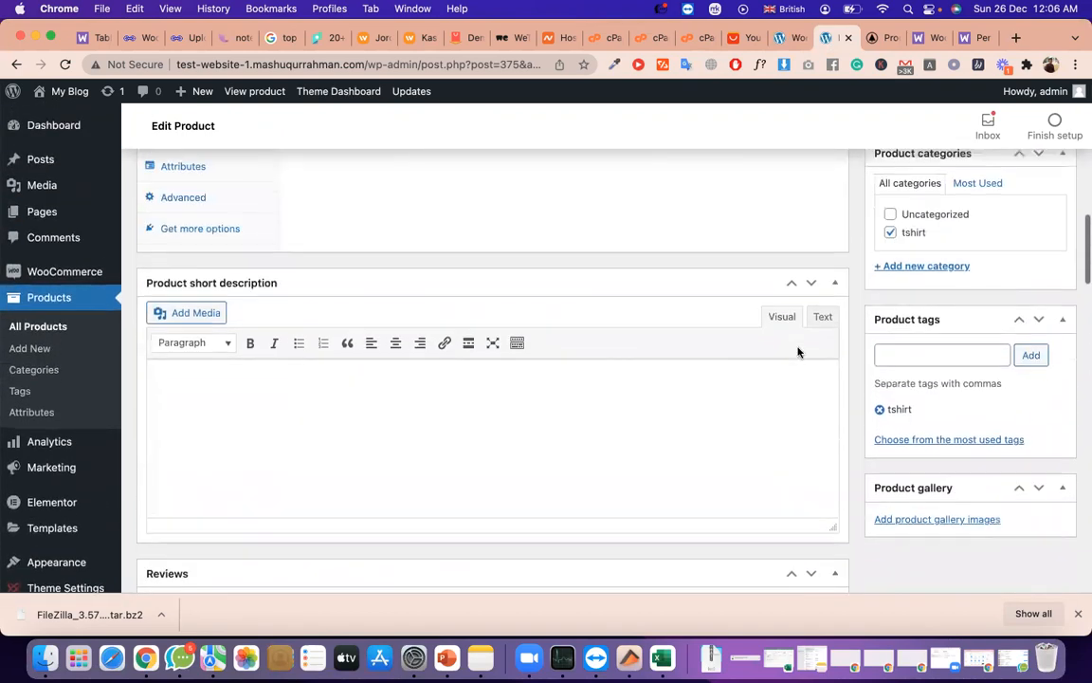
scroll(916, 368, "up", 5)
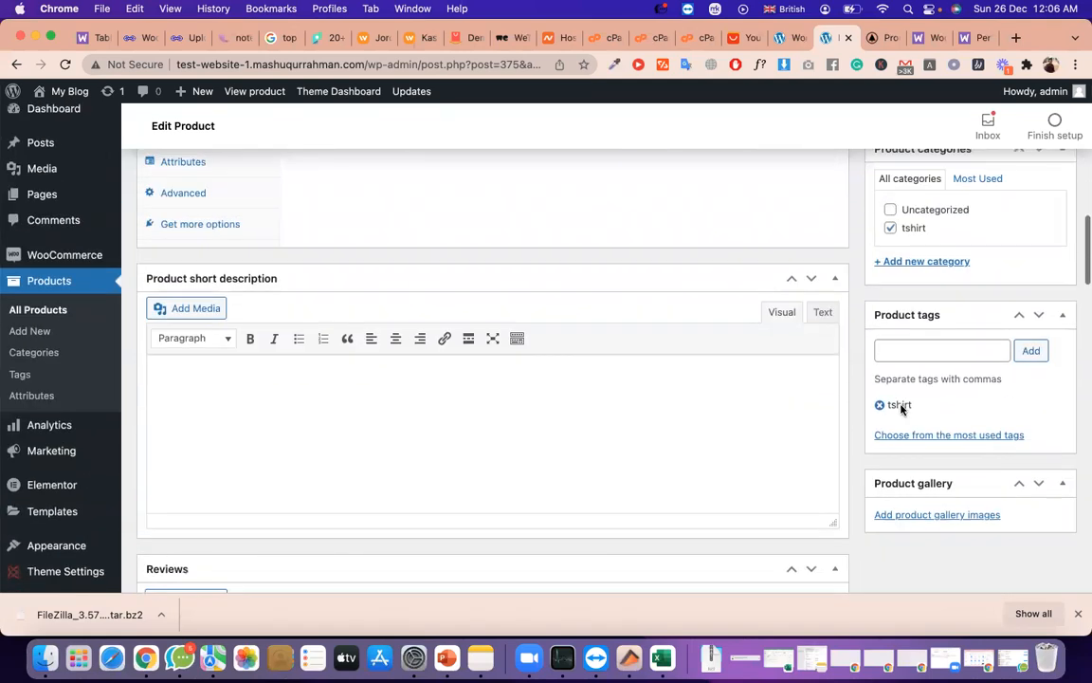
left_click(460, 295)
left_click(180, 311)
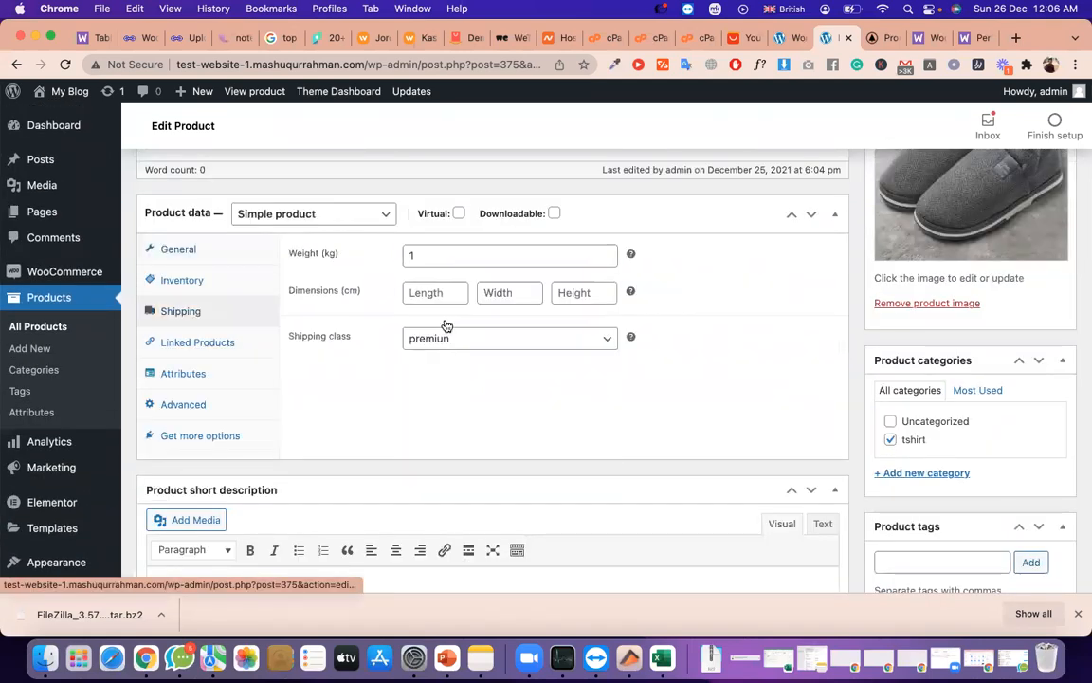
left_click(510, 339)
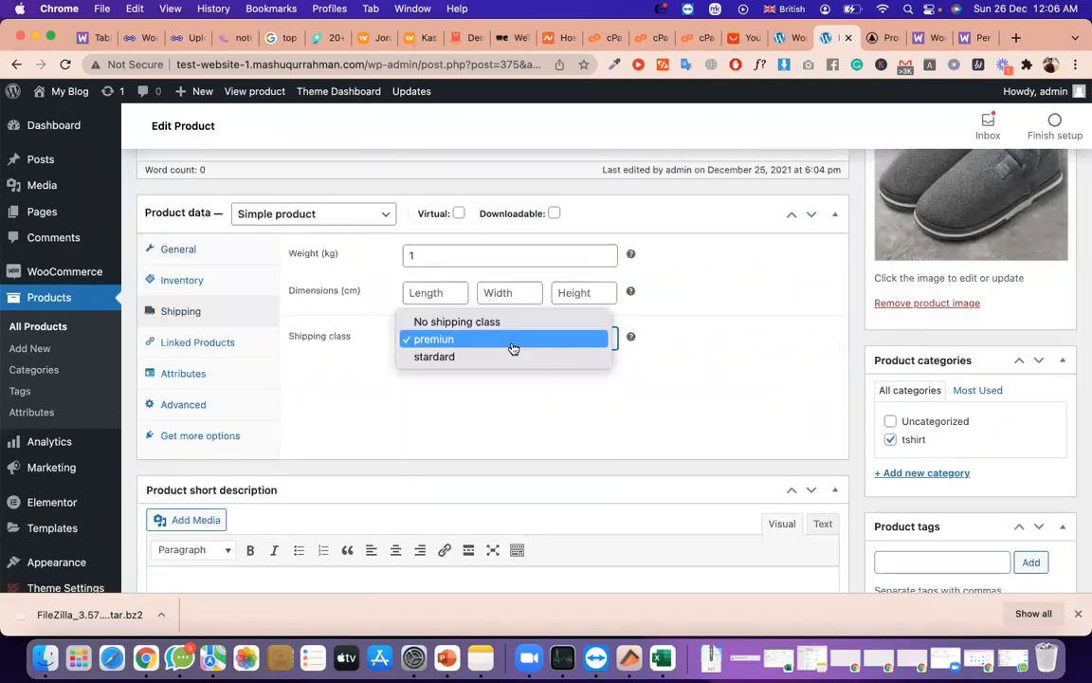
left_click(784, 38)
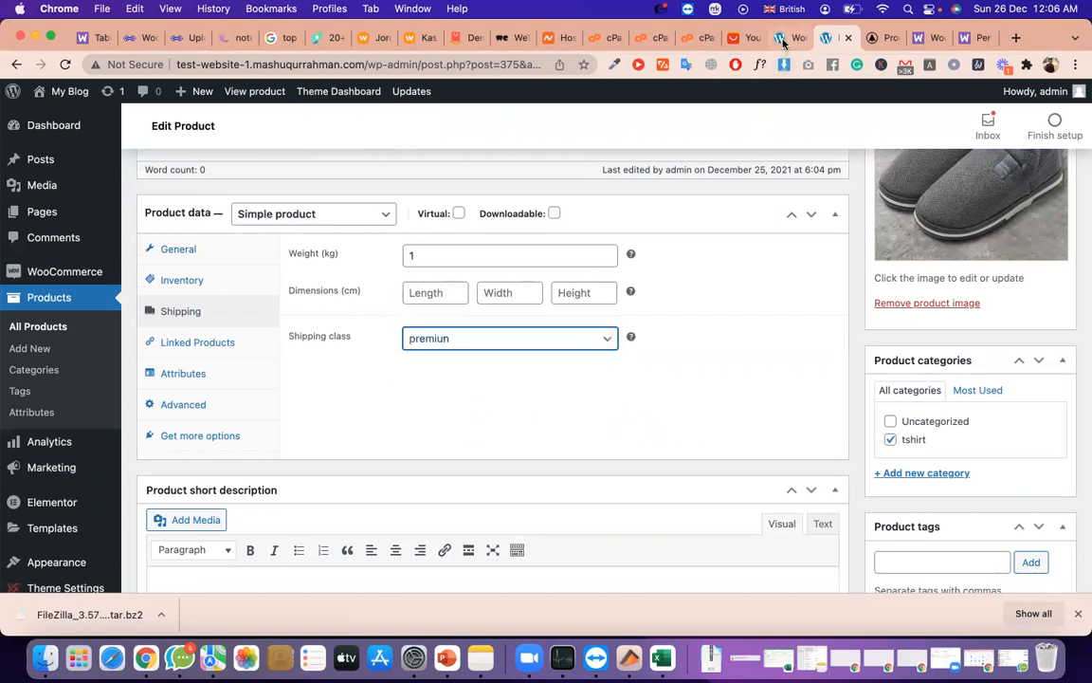
Open the Shipping classes page from the WooCommerce shipping settings in a new tab and bring up the list of classes
left_click(783, 40)
scroll(607, 273, "up", 10)
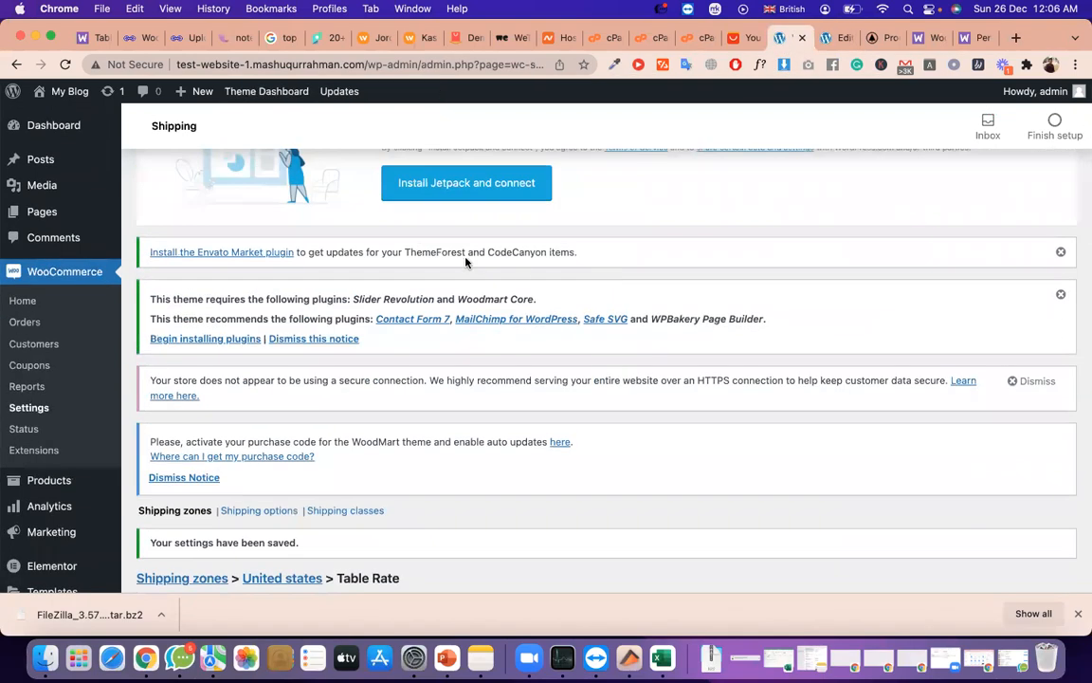
scroll(464, 263, "up", 3)
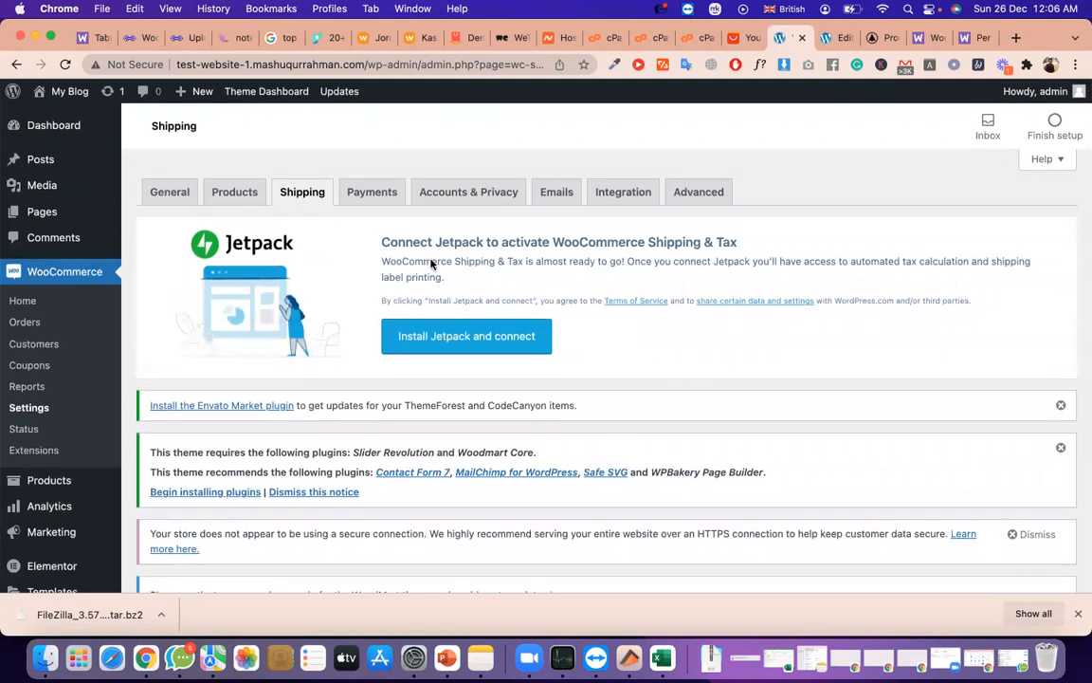
scroll(431, 263, "down", 5)
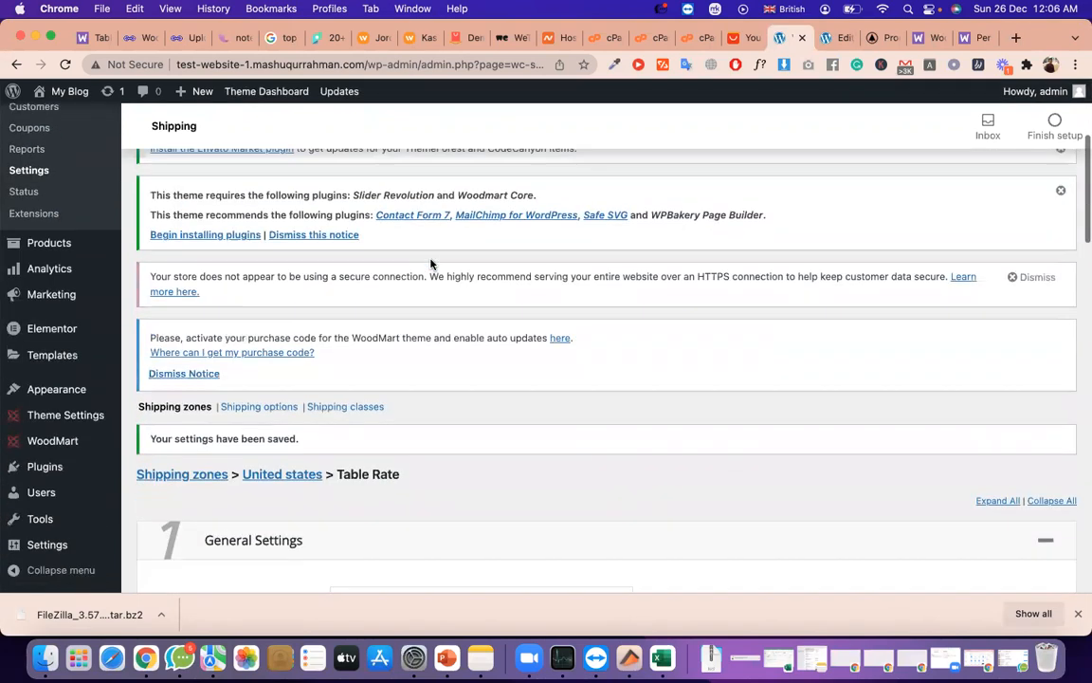
right_click(344, 410)
left_click(370, 311)
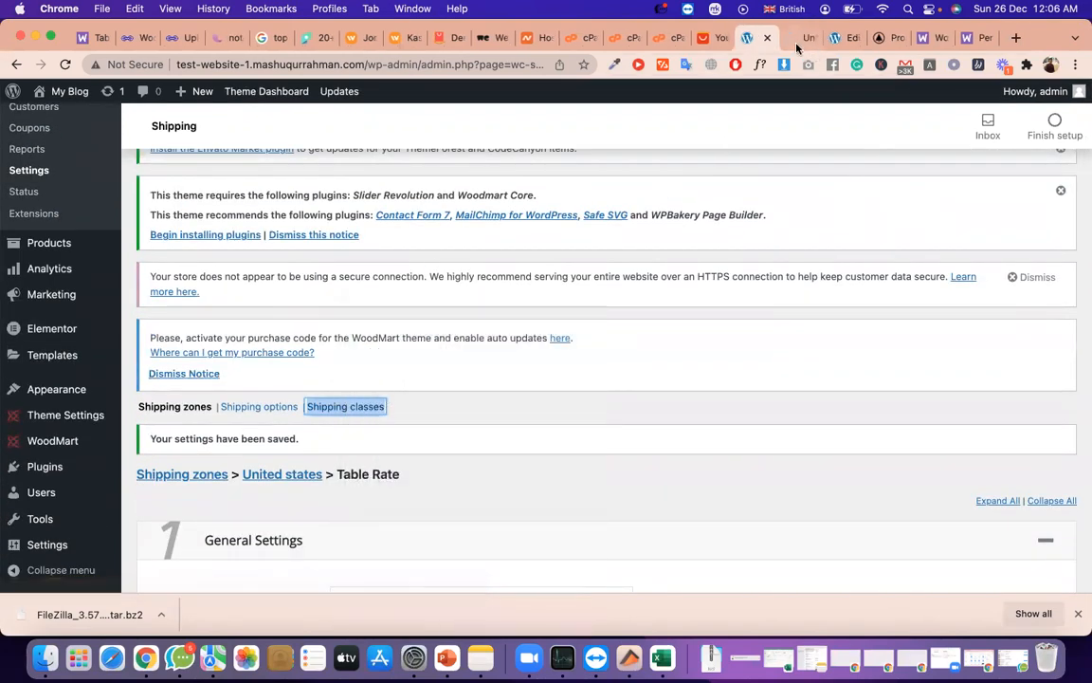
left_click(804, 39)
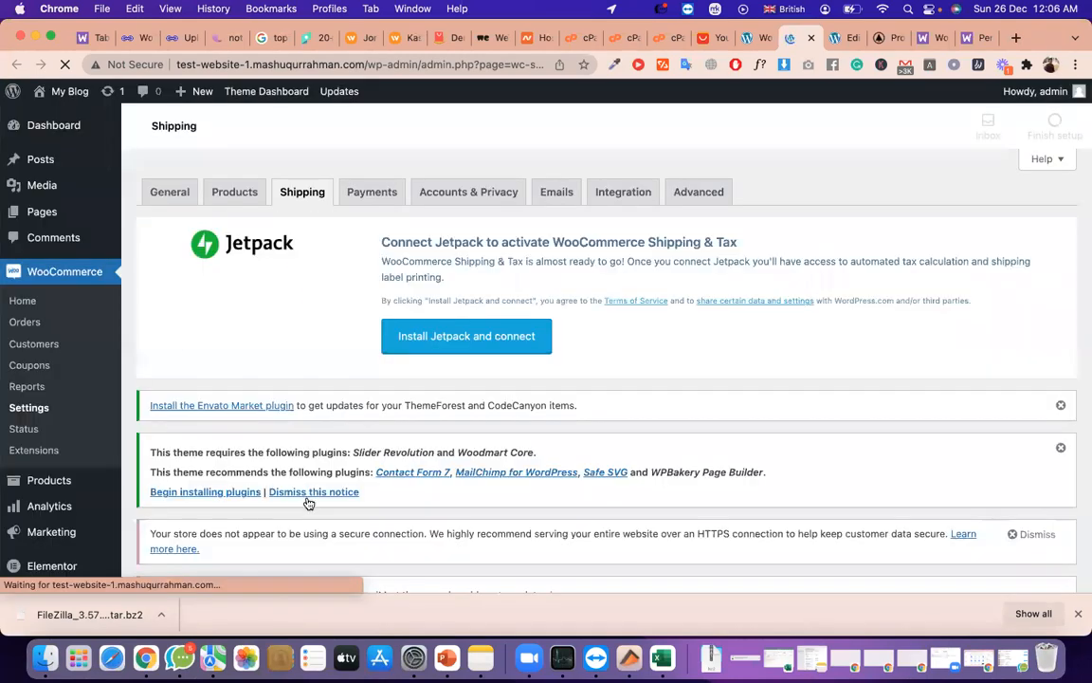
scroll(281, 504, "down", 5)
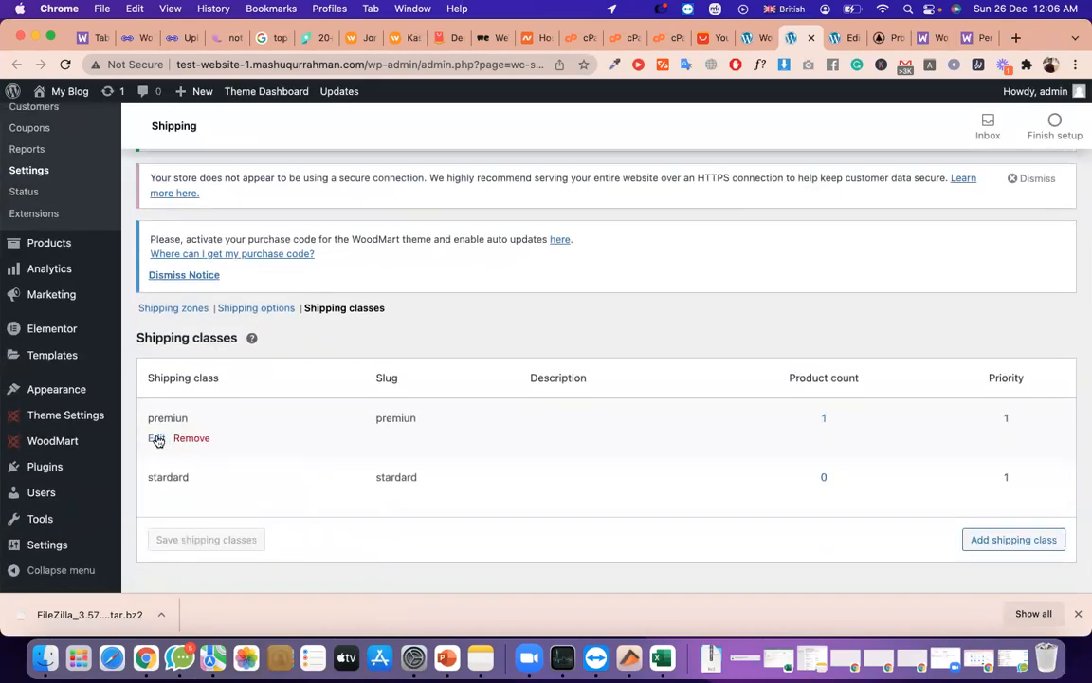
Rename the premiun shipping class to tshirt, set its slug to tshirt and save the shipping classes
left_click(157, 438)
double_click(192, 420)
type("s")
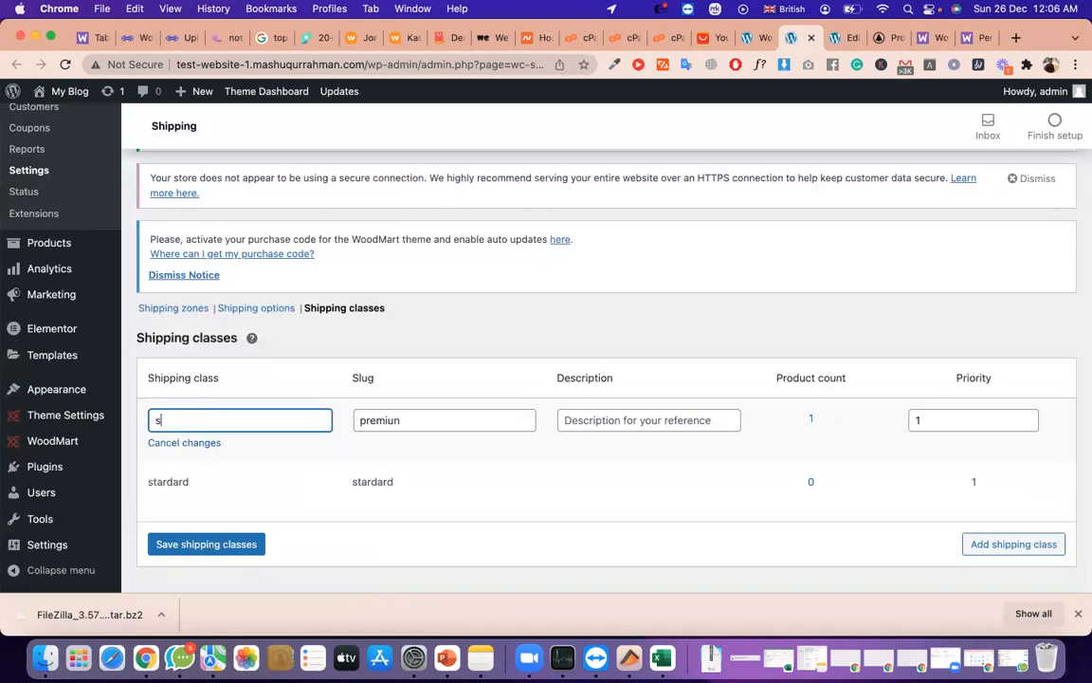
key("BackSpace")
type("tshirt")
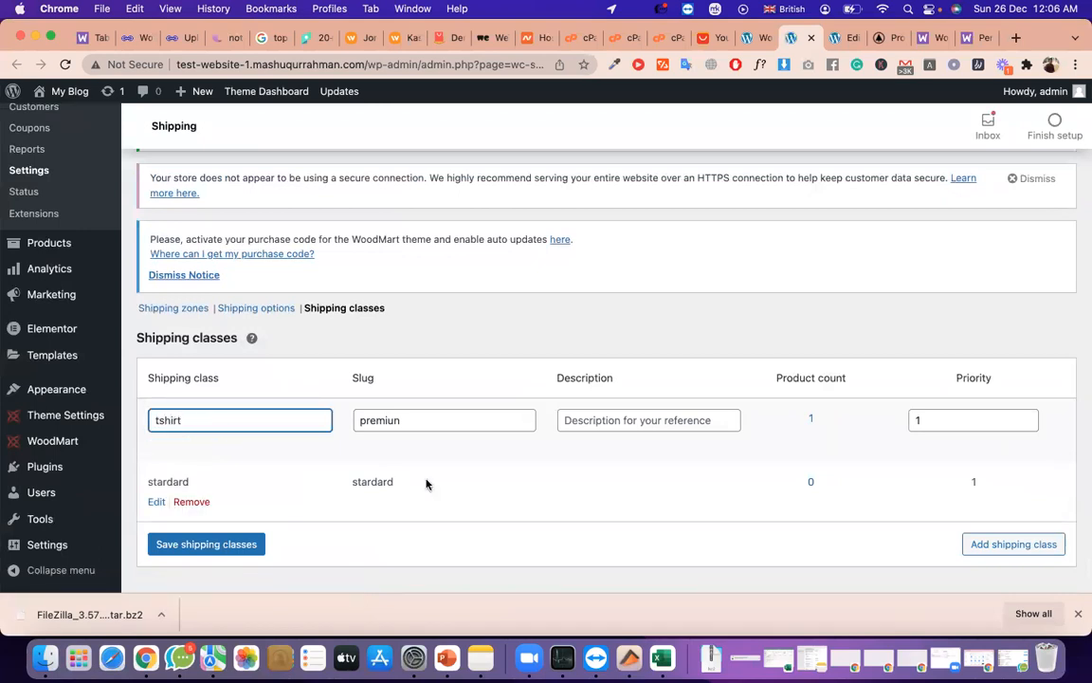
double_click(405, 427)
type("t")
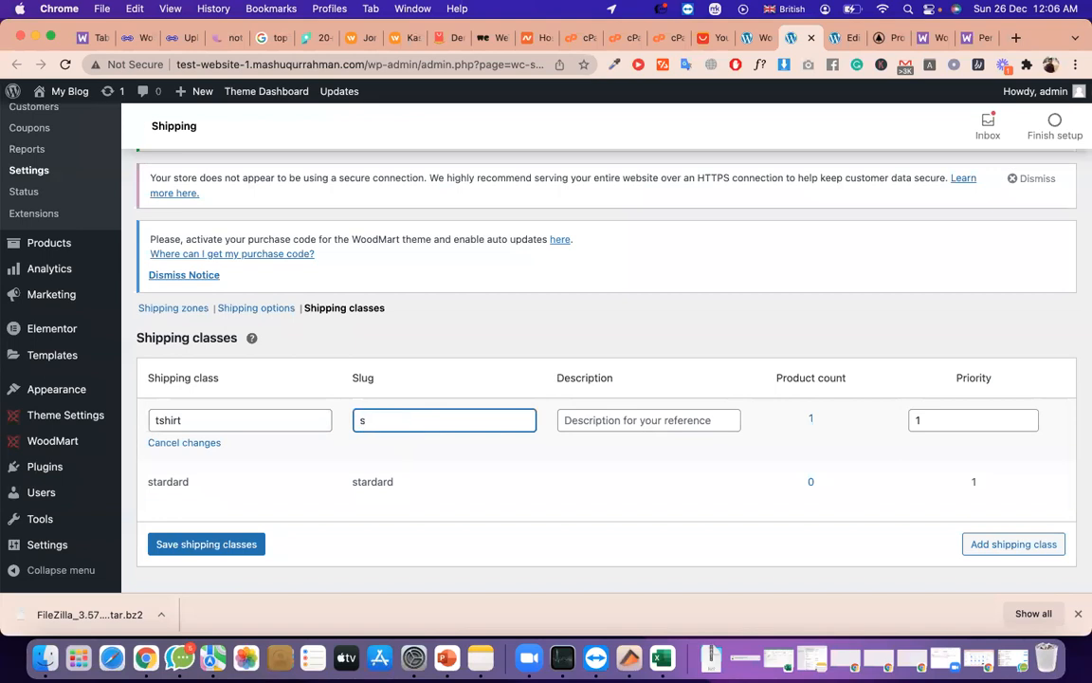
type("shirt")
scroll(1083, 487, "down", 1)
scroll(1084, 486, "down", 1)
left_click(254, 496)
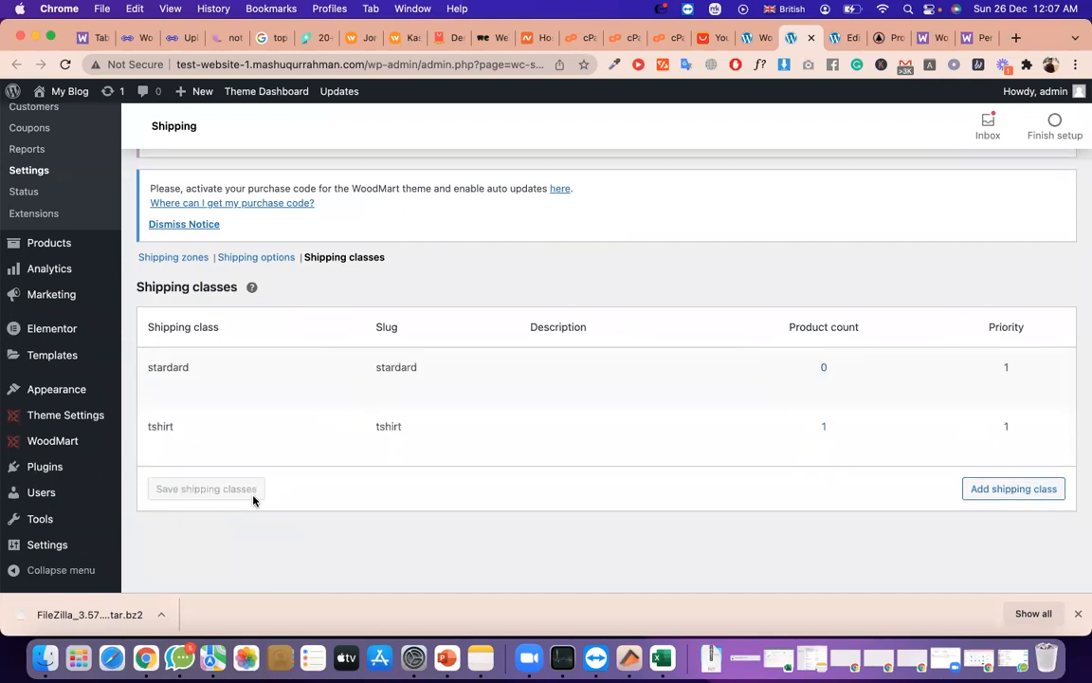
left_click_drag(150, 426, 326, 441)
left_click_drag(422, 426, 366, 427)
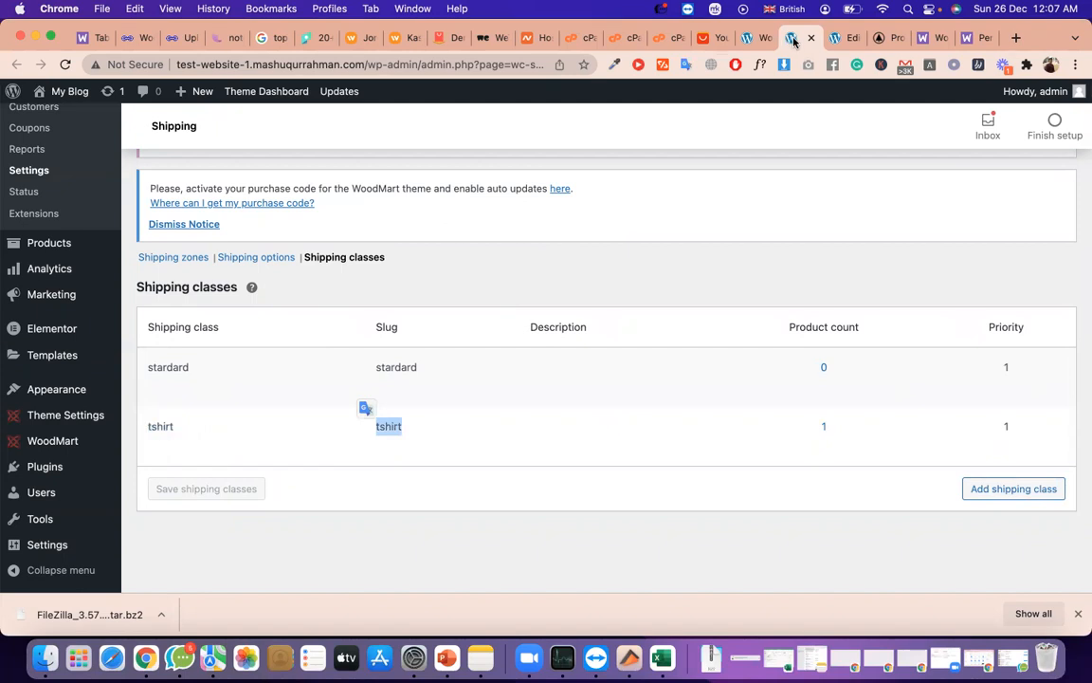
Update the tshirt product and check the shipping class in its shipping data
left_click(751, 38)
left_click(836, 38)
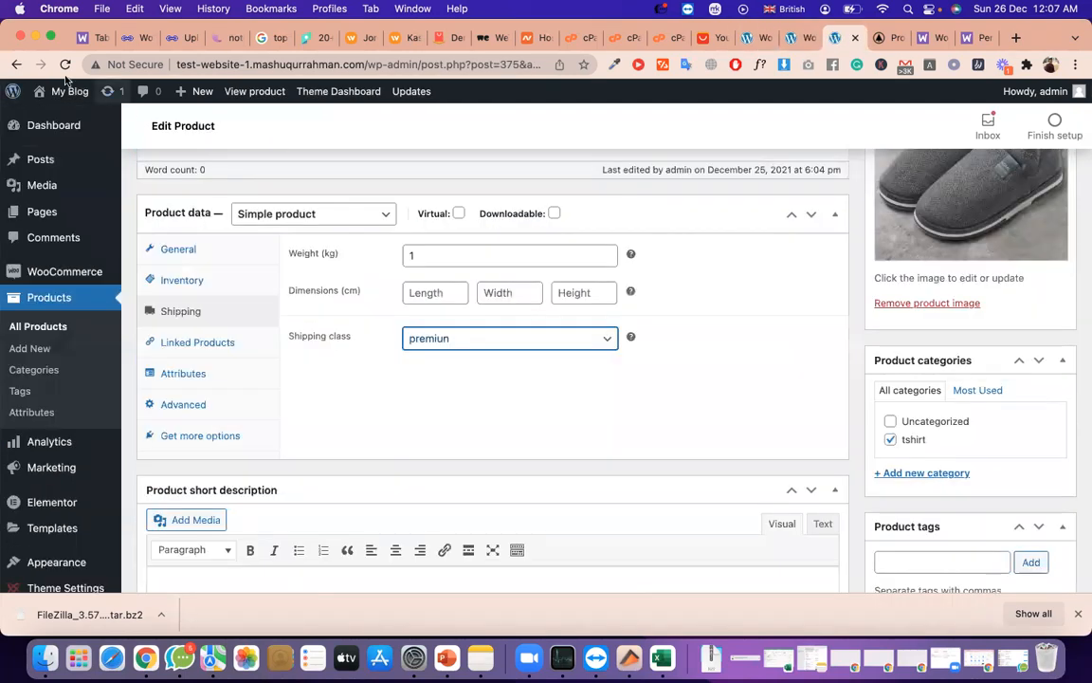
scroll(780, 383, "up", 8)
left_click(1041, 388)
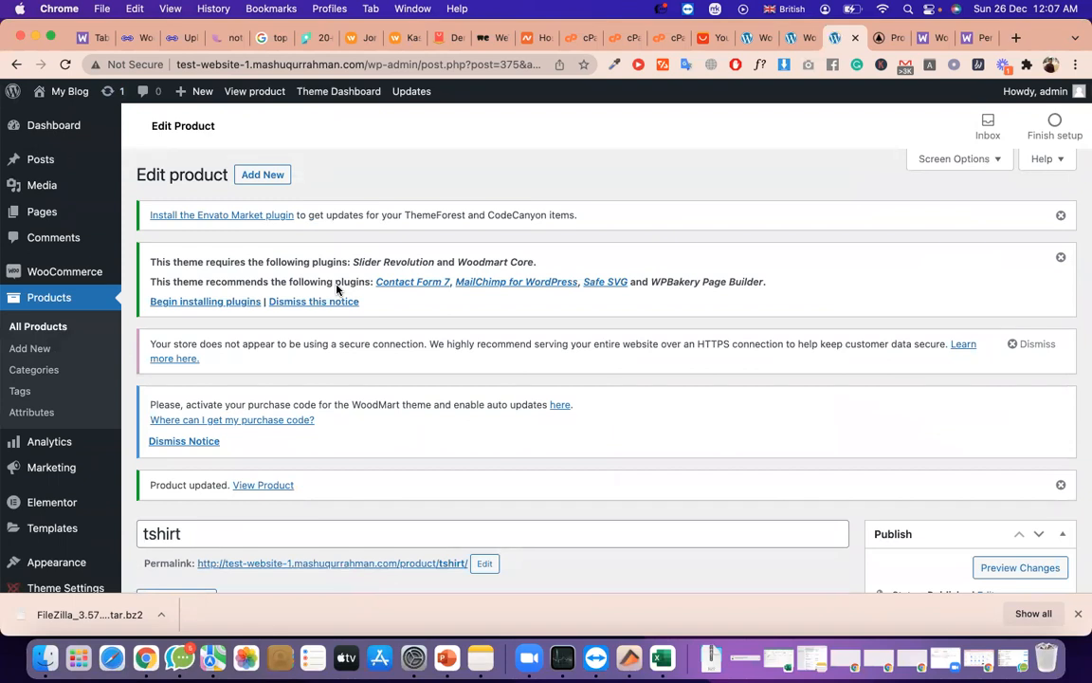
scroll(336, 289, "down", 15)
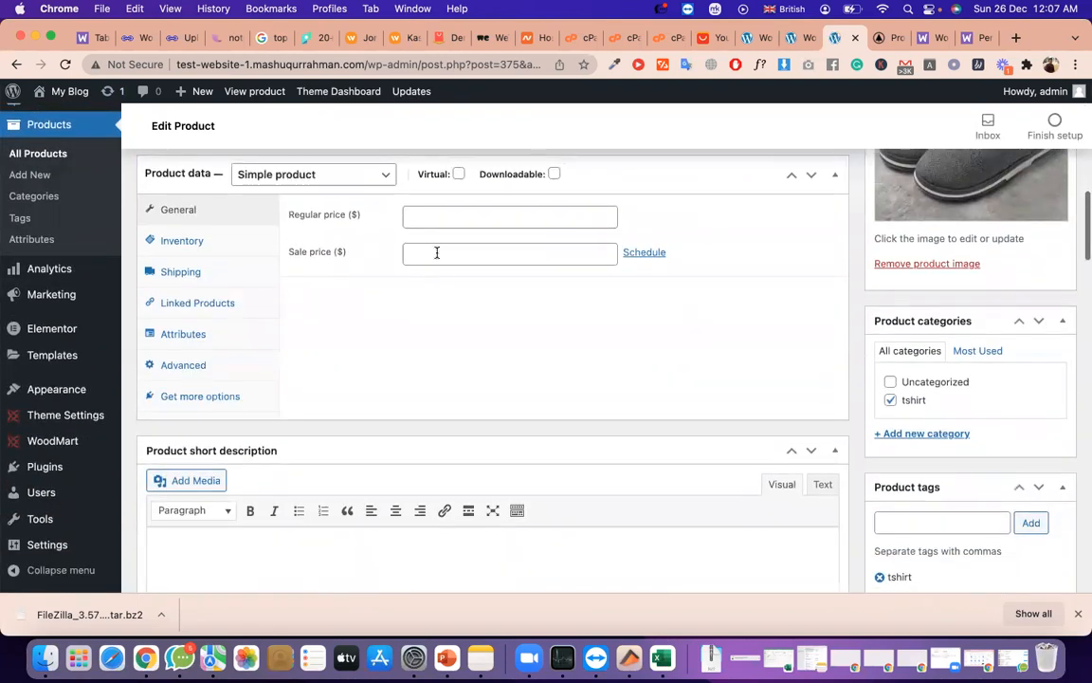
left_click(172, 273)
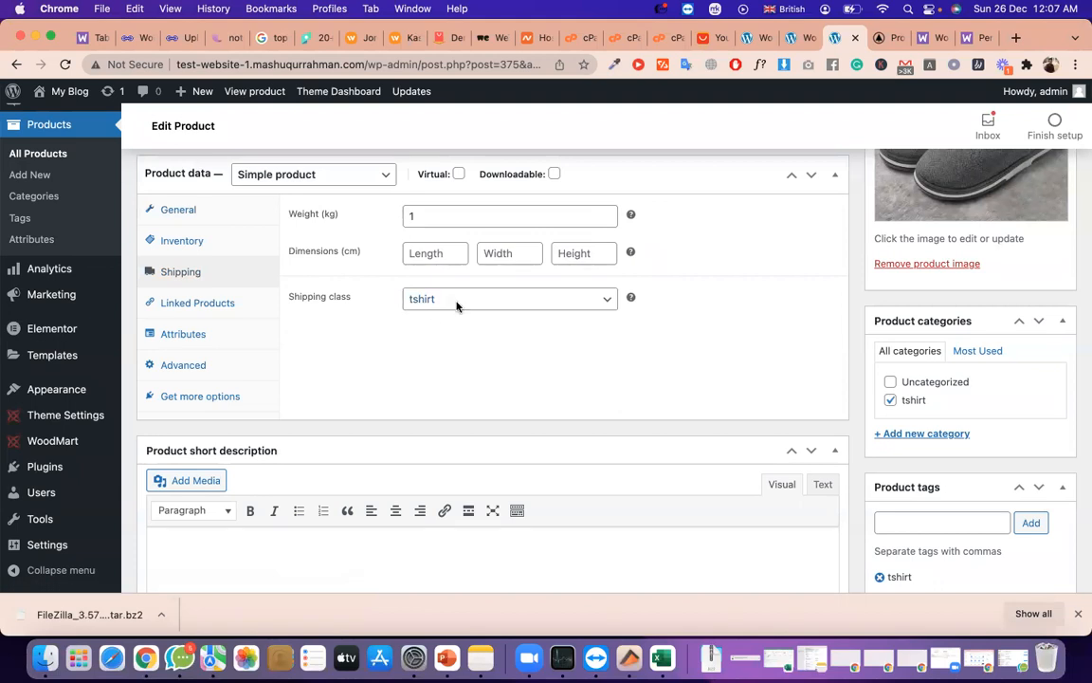
Review the Table Rate method's table of rates and its Base Table Rules options
left_click(797, 42)
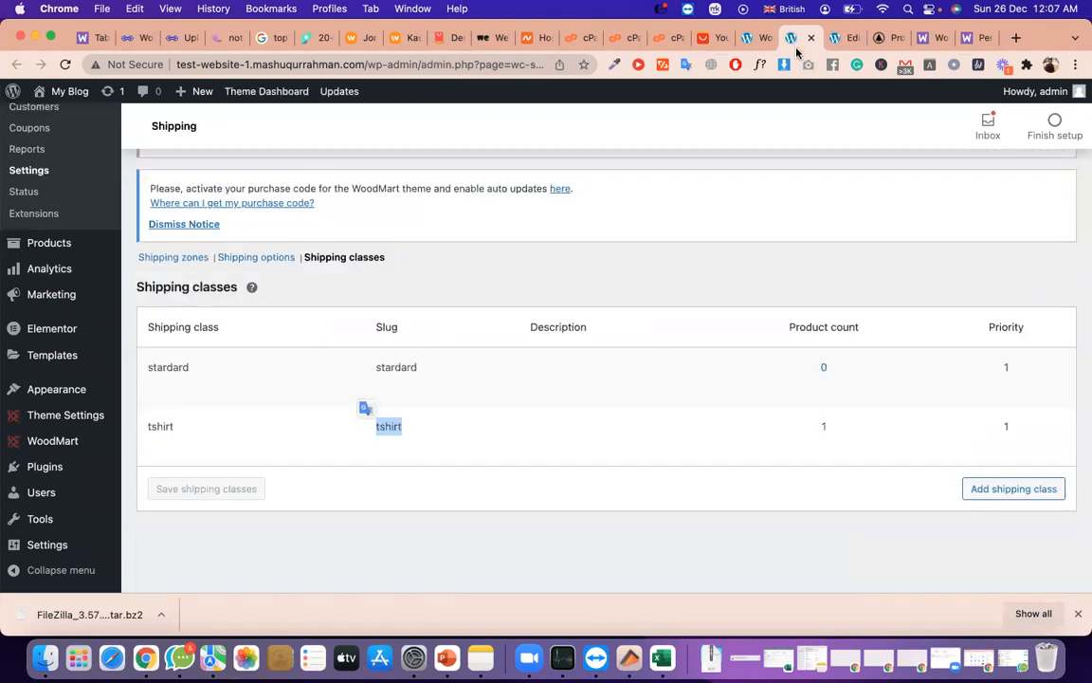
left_click(751, 40)
scroll(528, 268, "down", 10)
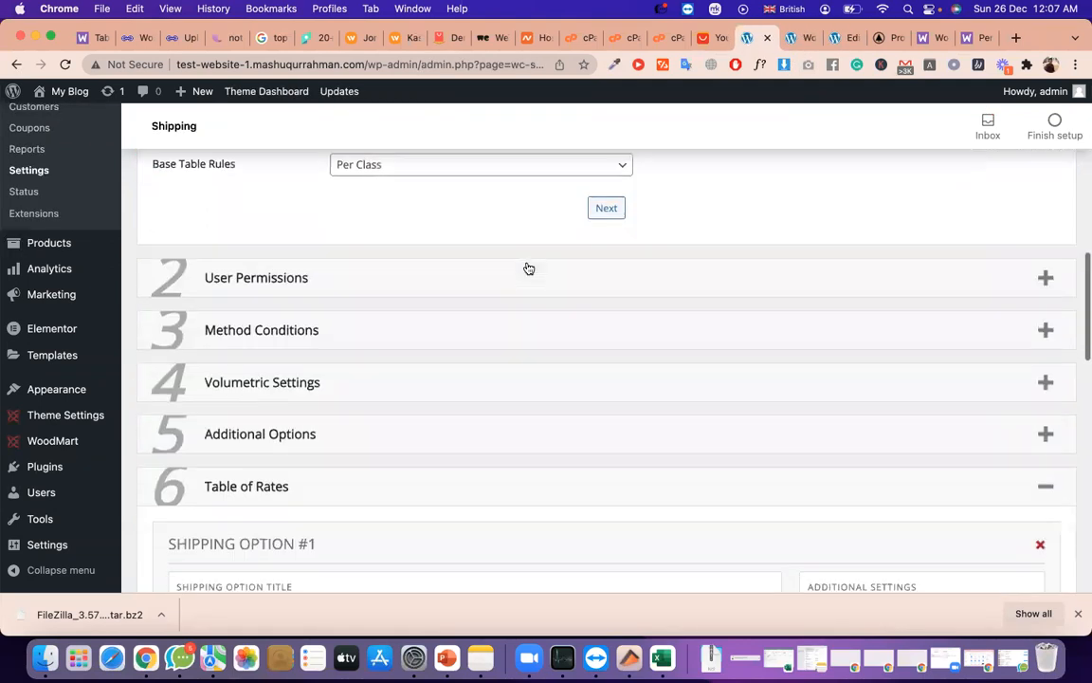
scroll(504, 298, "up", 4)
scroll(439, 372, "down", 10)
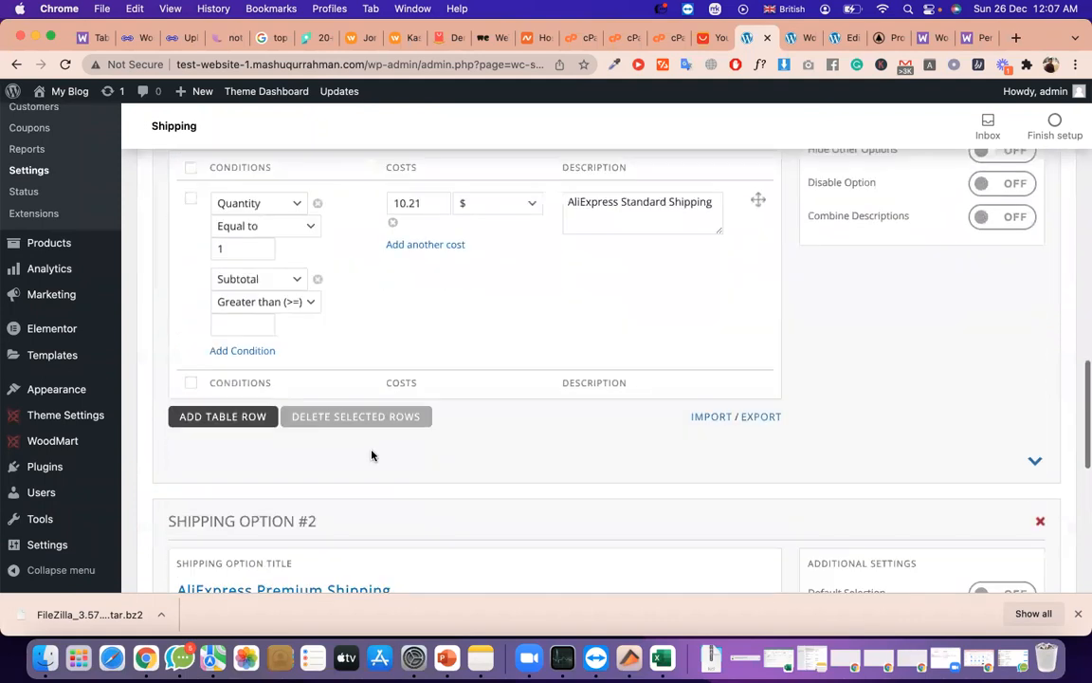
scroll(398, 308, "up", 8)
left_click(404, 314)
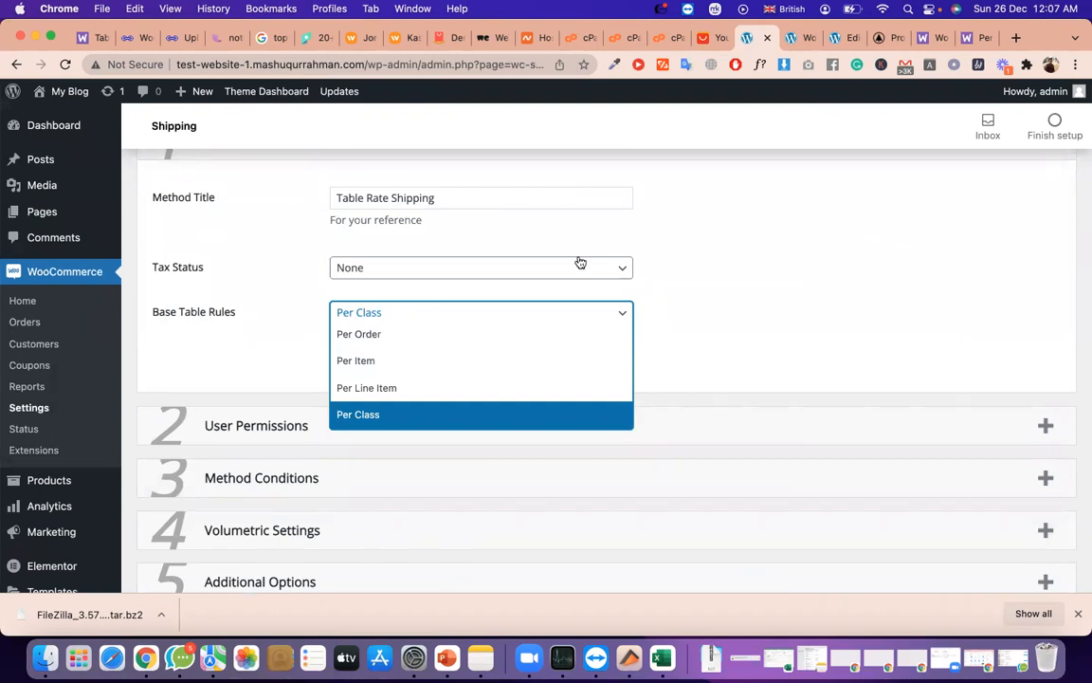
left_click(653, 250)
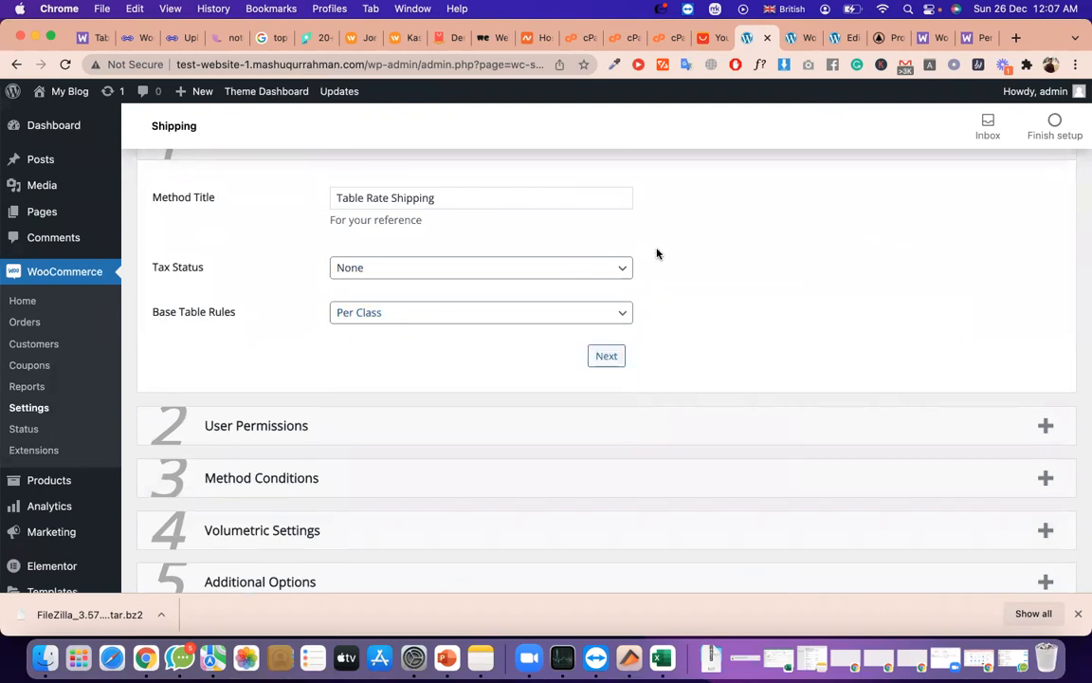
Set the Base Table Rules to Per Order and continue to the User Permissions section
triple_click(383, 219)
scroll(396, 246, "down", 2)
left_click(396, 245)
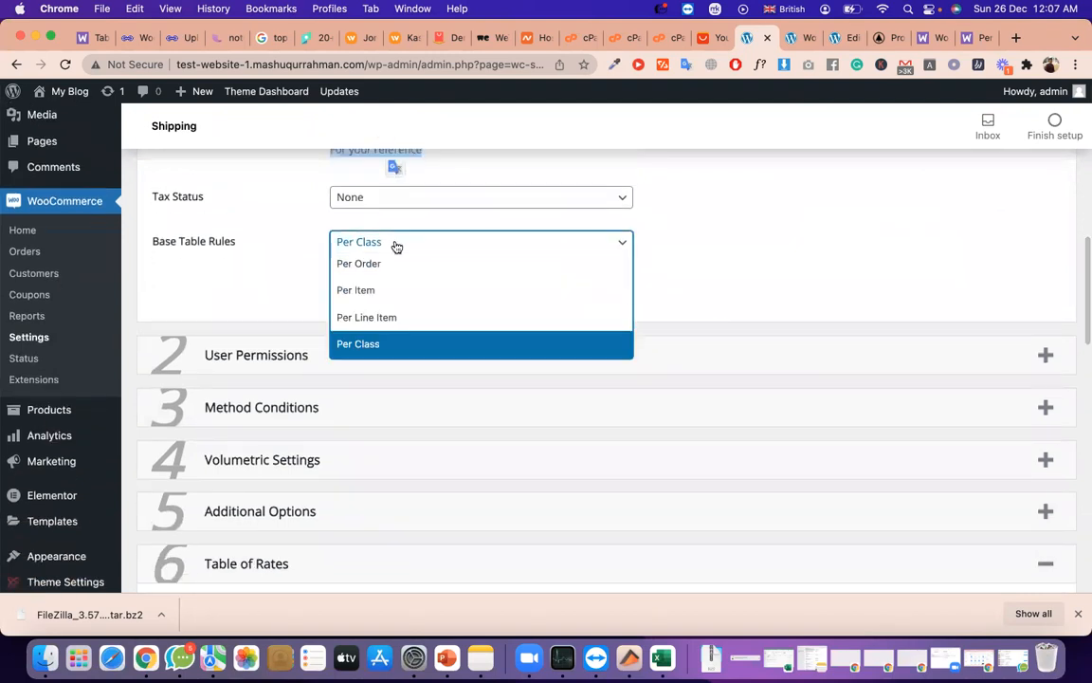
left_click(398, 265)
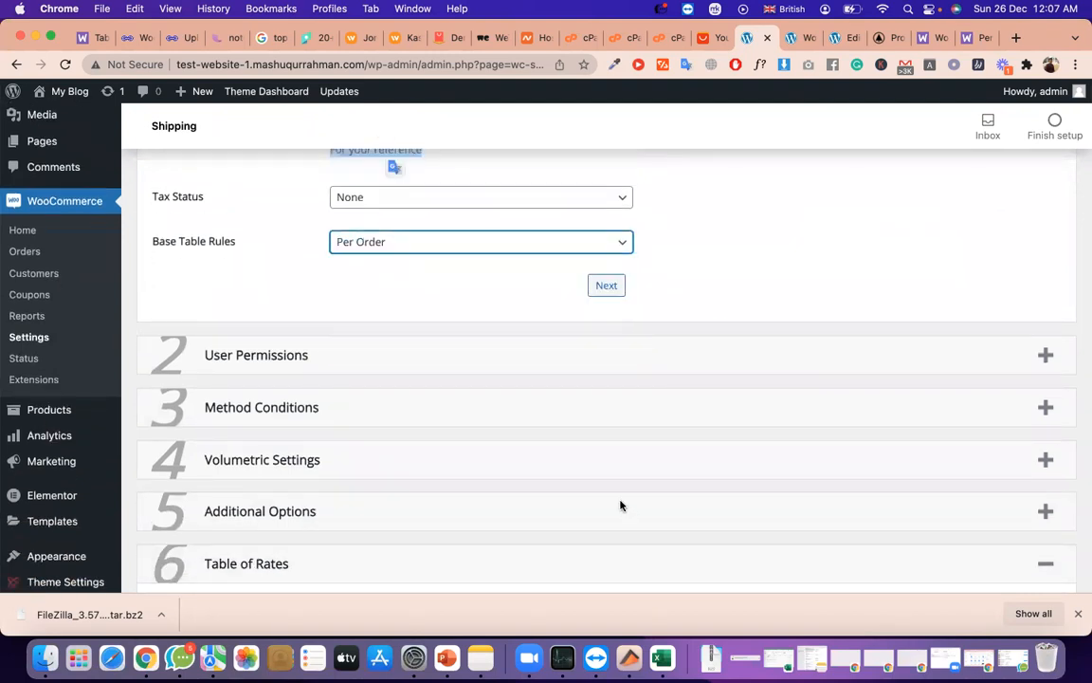
left_click(604, 285)
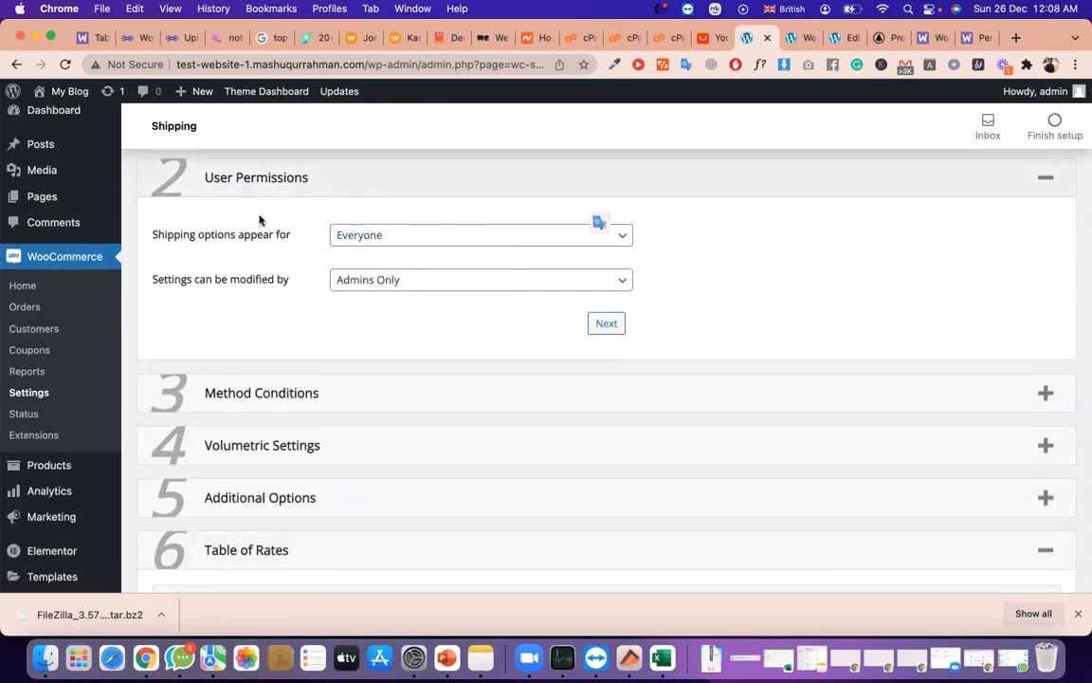
Check the tshirt product's shipping data, and return to the Table Rate method's User Permissions
triple_click(252, 244)
scroll(252, 244, "up", 1)
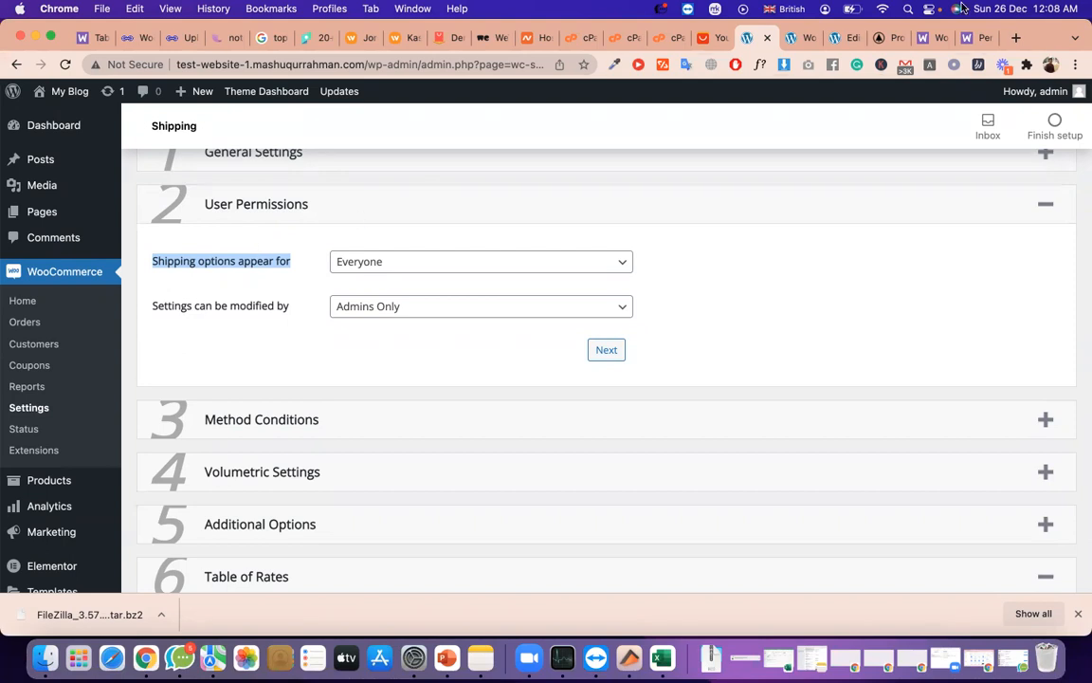
left_click(829, 38)
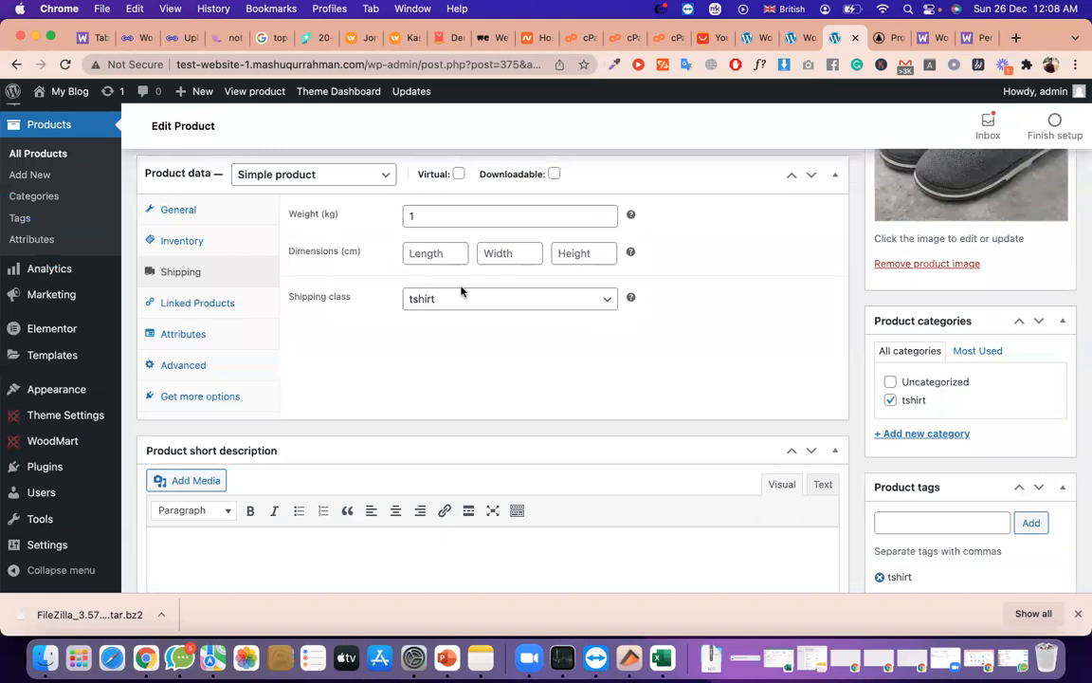
scroll(580, 252, "up", 2)
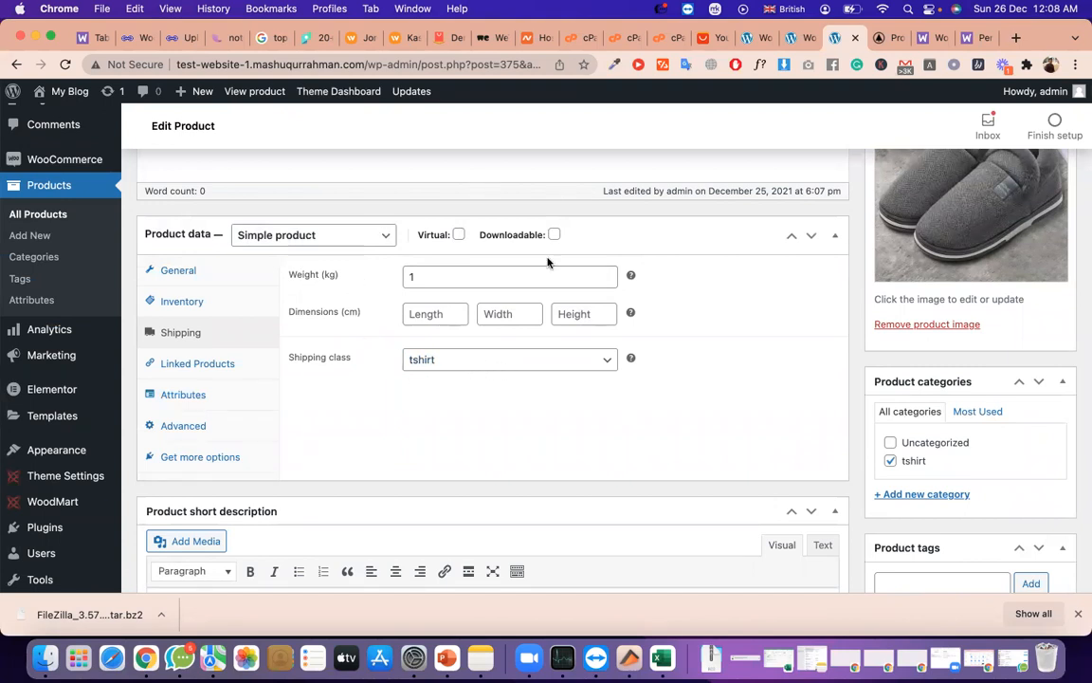
left_click(749, 38)
scroll(606, 237, "down", 1)
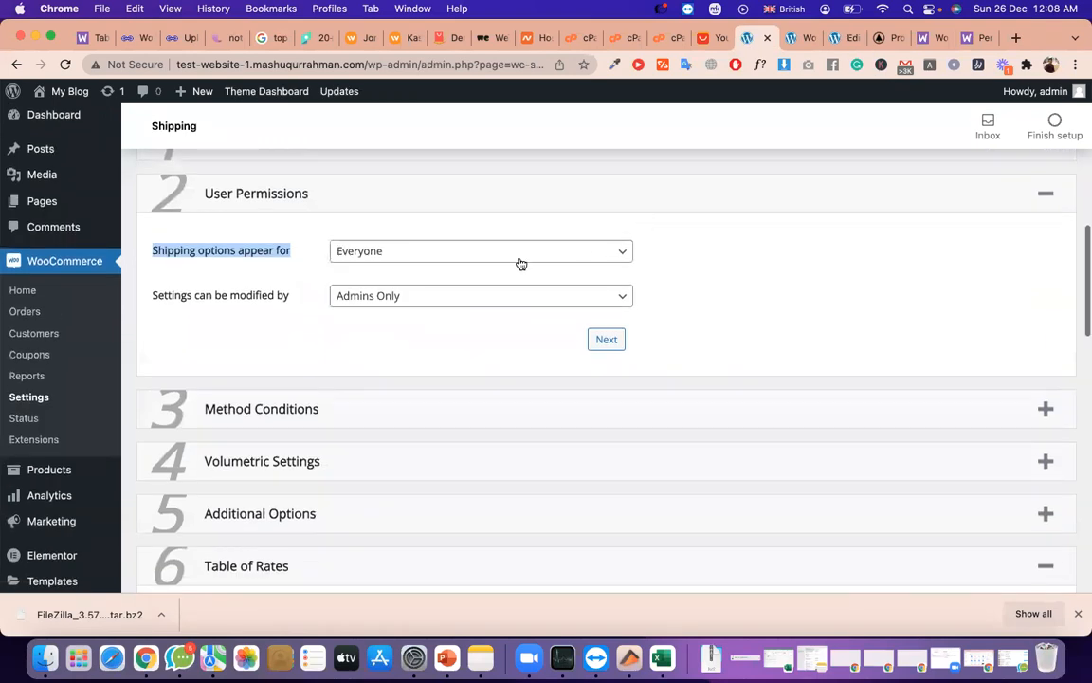
Make the shipping options appear for Specific Roles and add Users Not Logged In to the ship-to roles
left_click(400, 258)
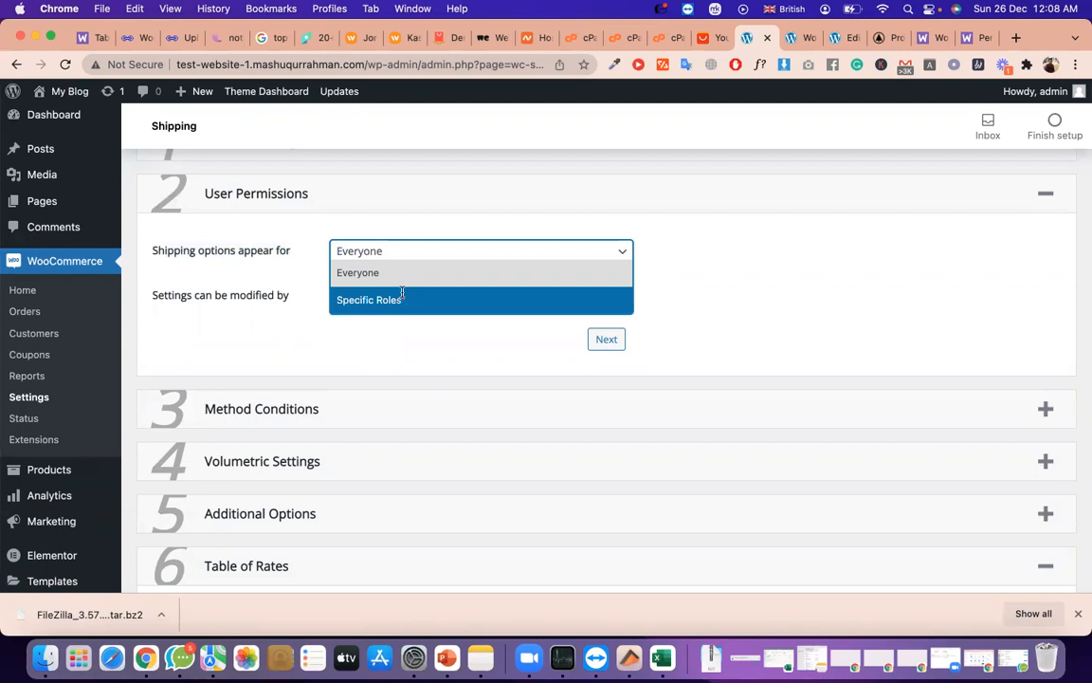
left_click(401, 300)
left_click(402, 293)
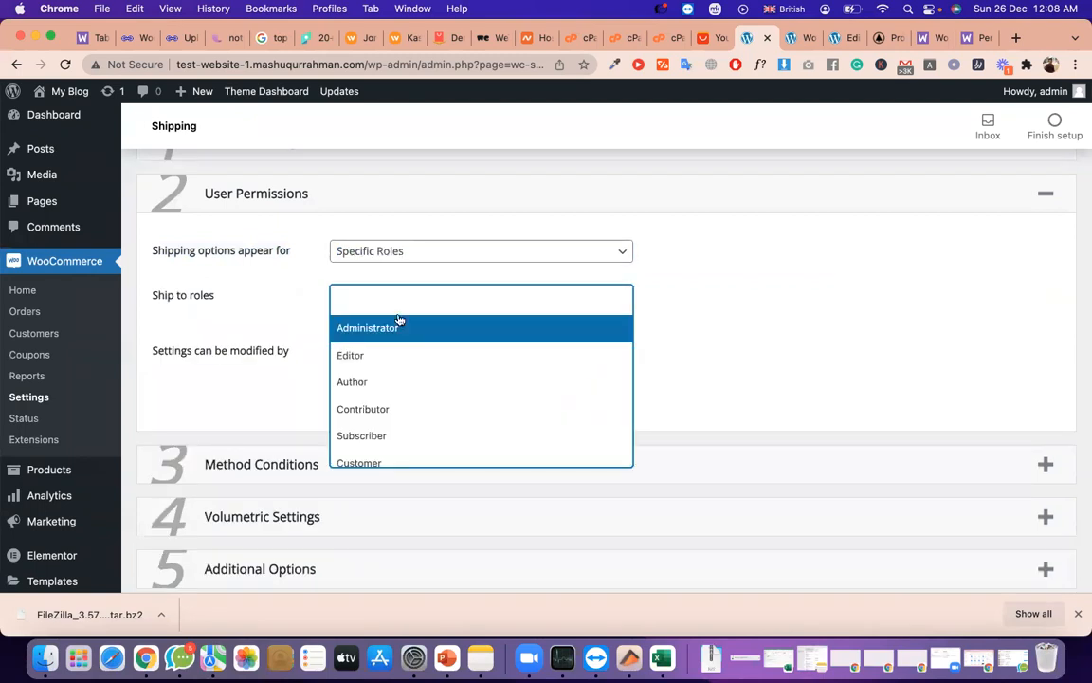
scroll(393, 400, "down", 2)
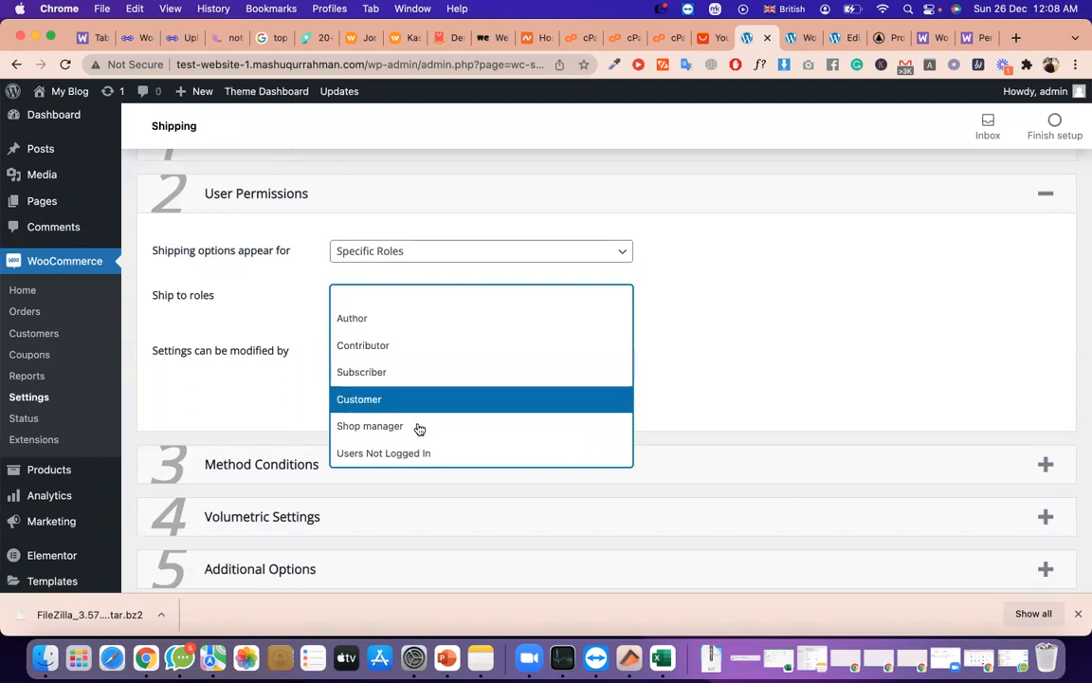
left_click(435, 454)
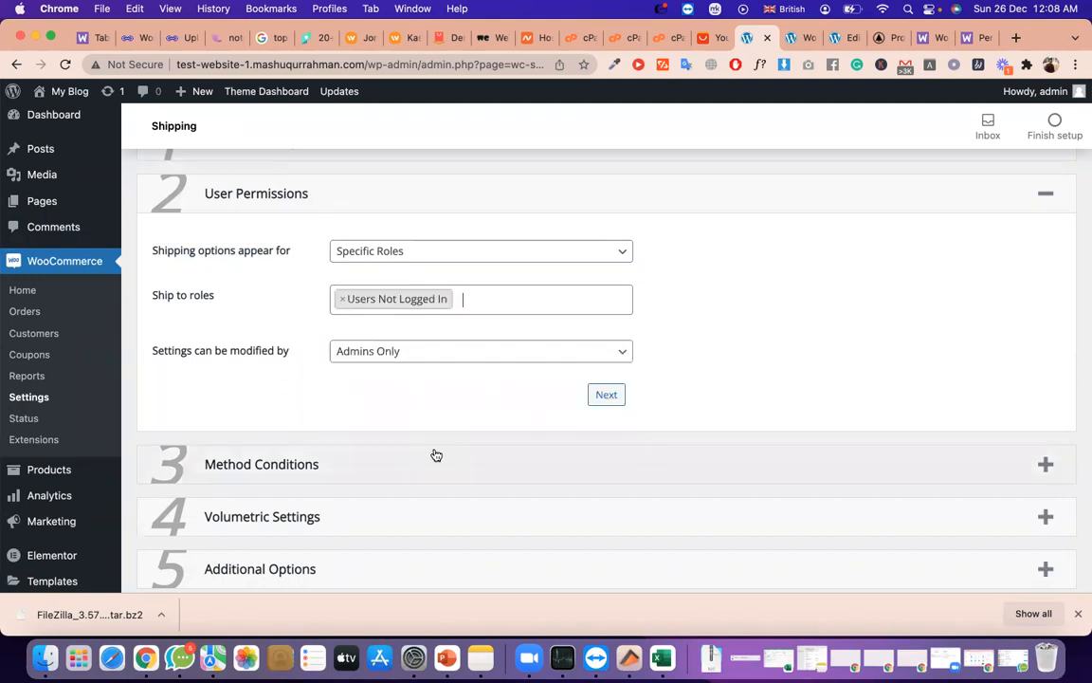
Replace Users Not Logged In in the ship-to roles with Administrator, Author and Shop manager
left_click(486, 296)
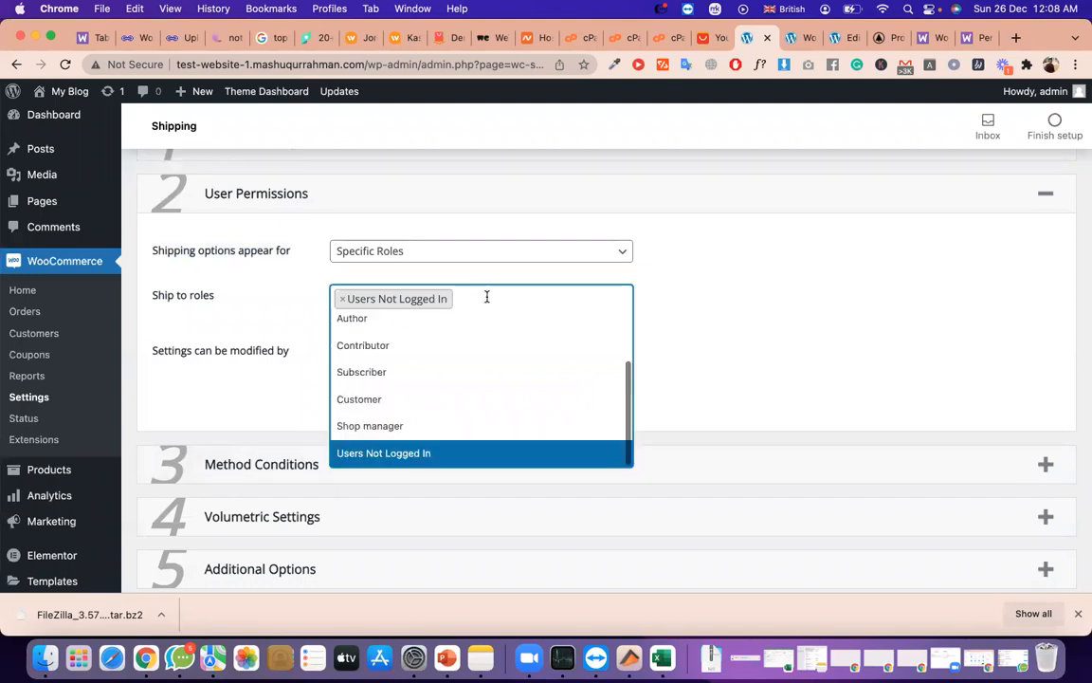
scroll(426, 381, "up", 2)
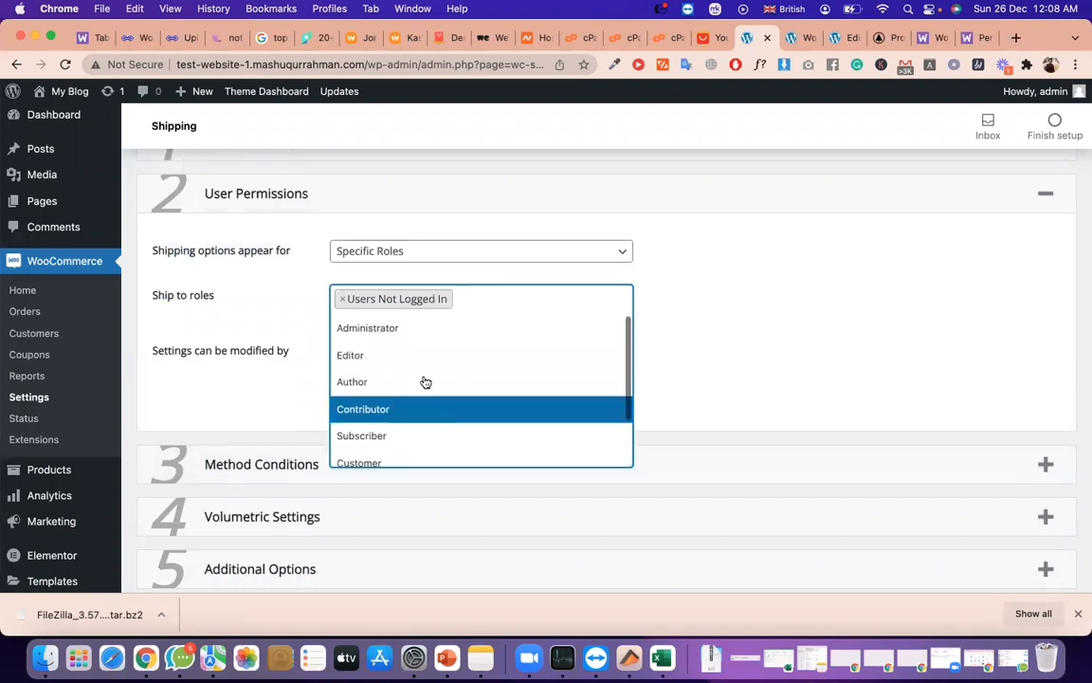
left_click(342, 299)
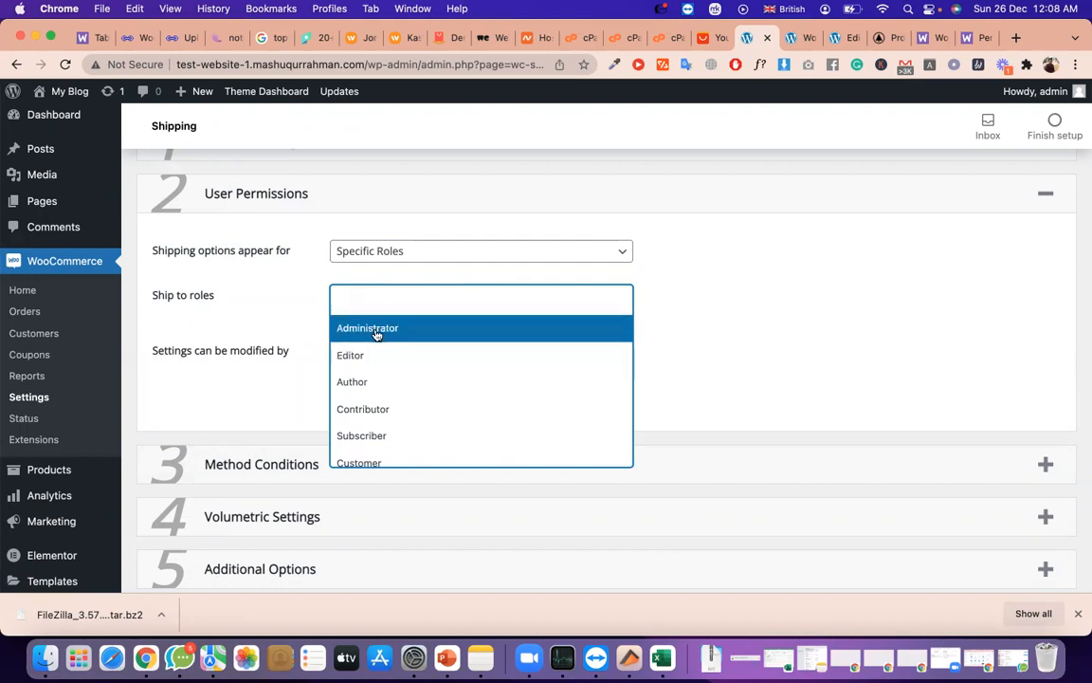
left_click(372, 329)
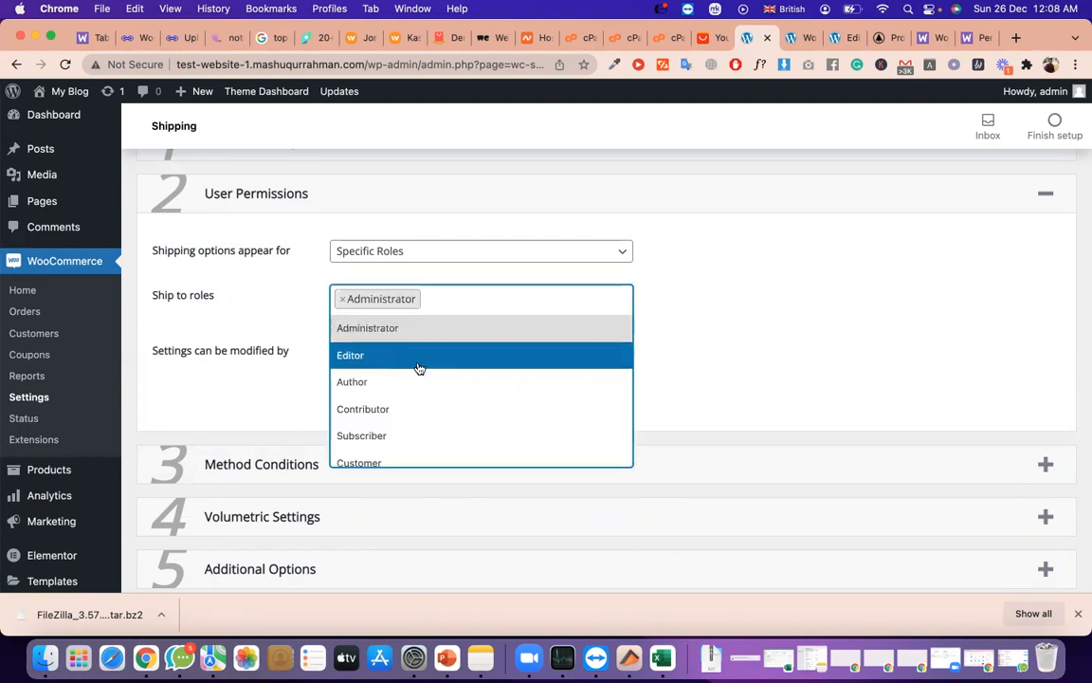
left_click(419, 382)
left_click(502, 289)
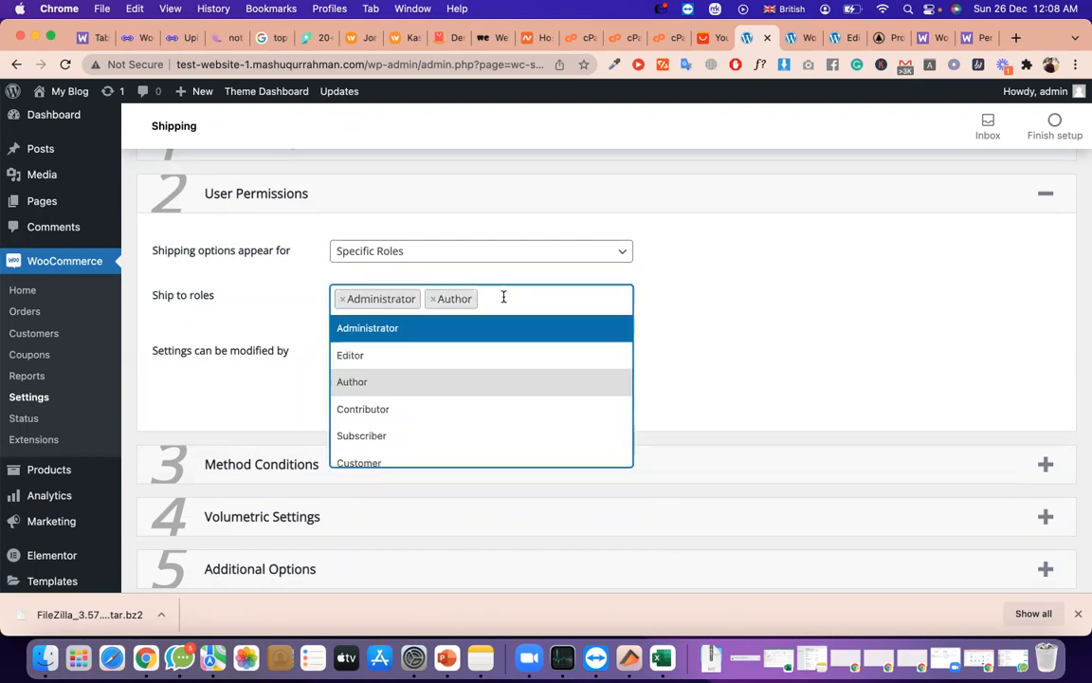
scroll(488, 389, "down", 2)
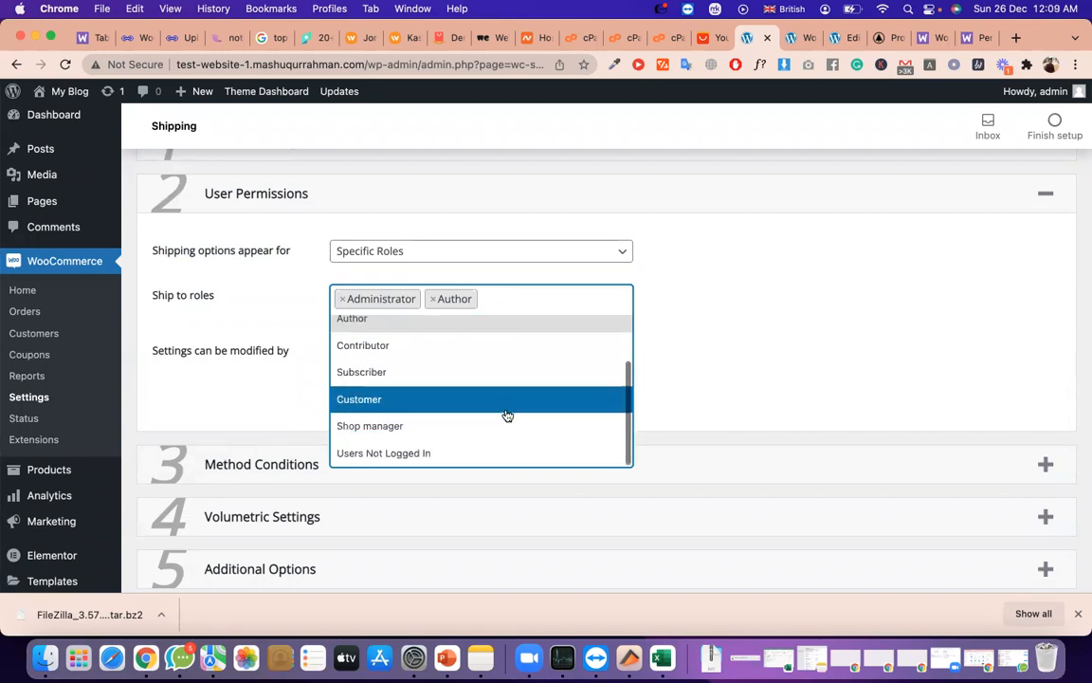
left_click(503, 426)
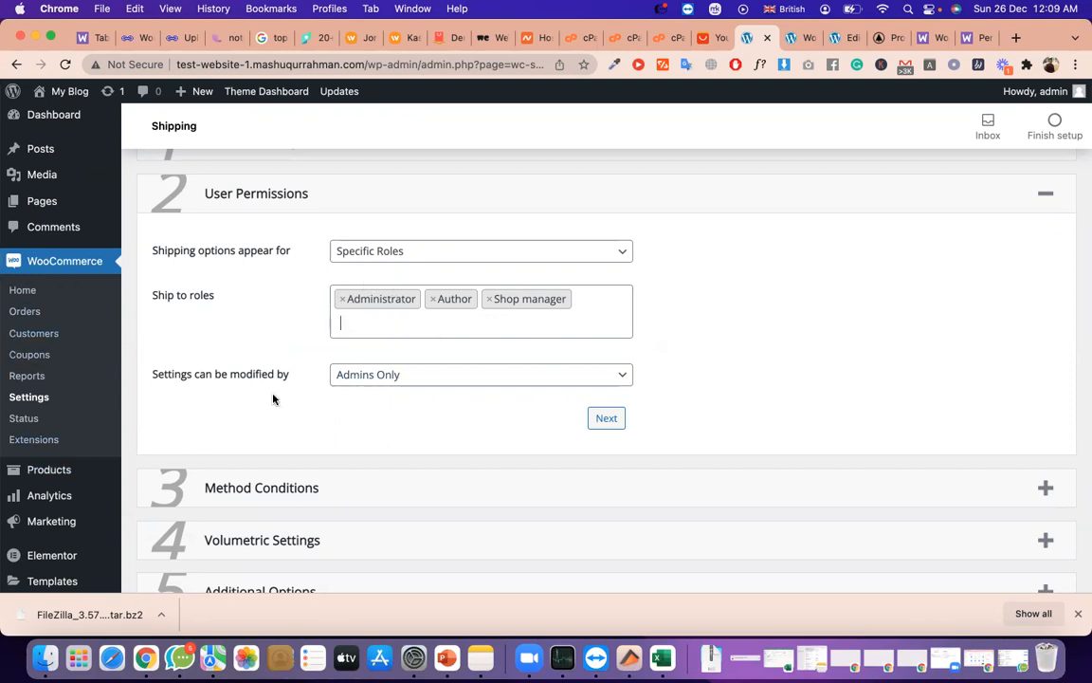
Keep the settings modifiable by Admins Only and continue to the Method Conditions section
left_click(349, 376)
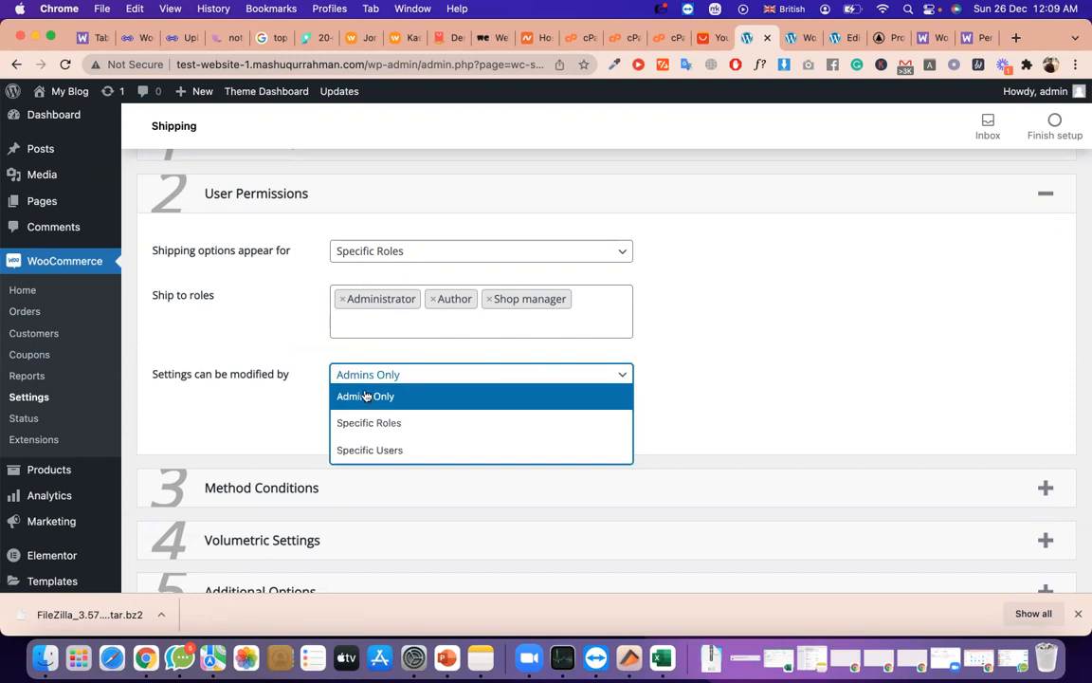
left_click(367, 397)
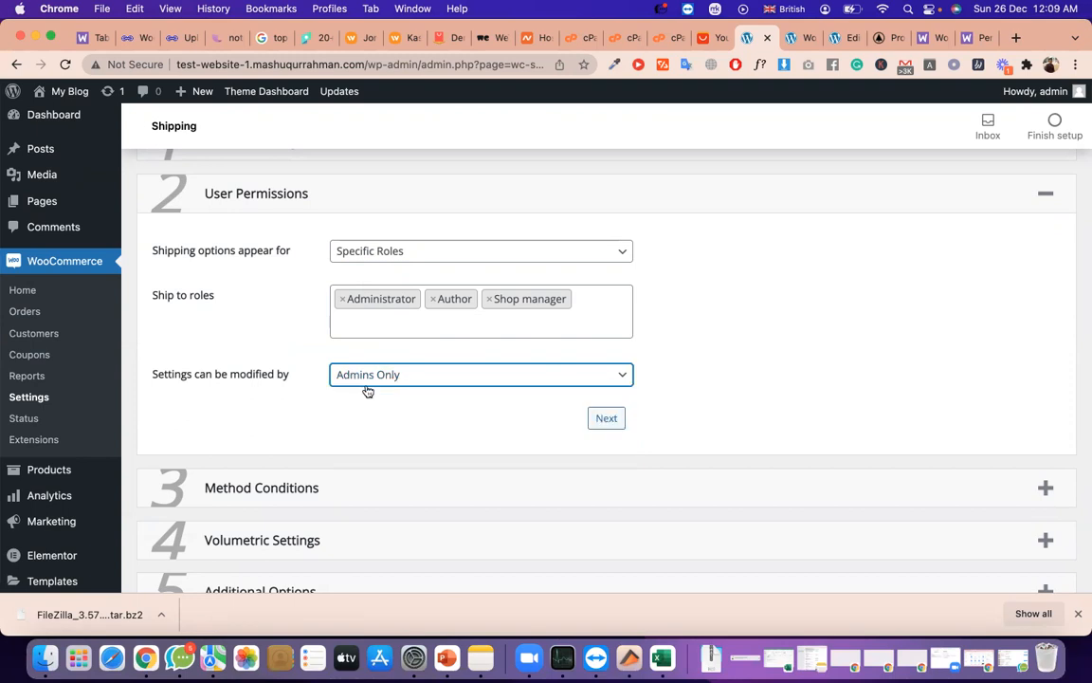
left_click(606, 418)
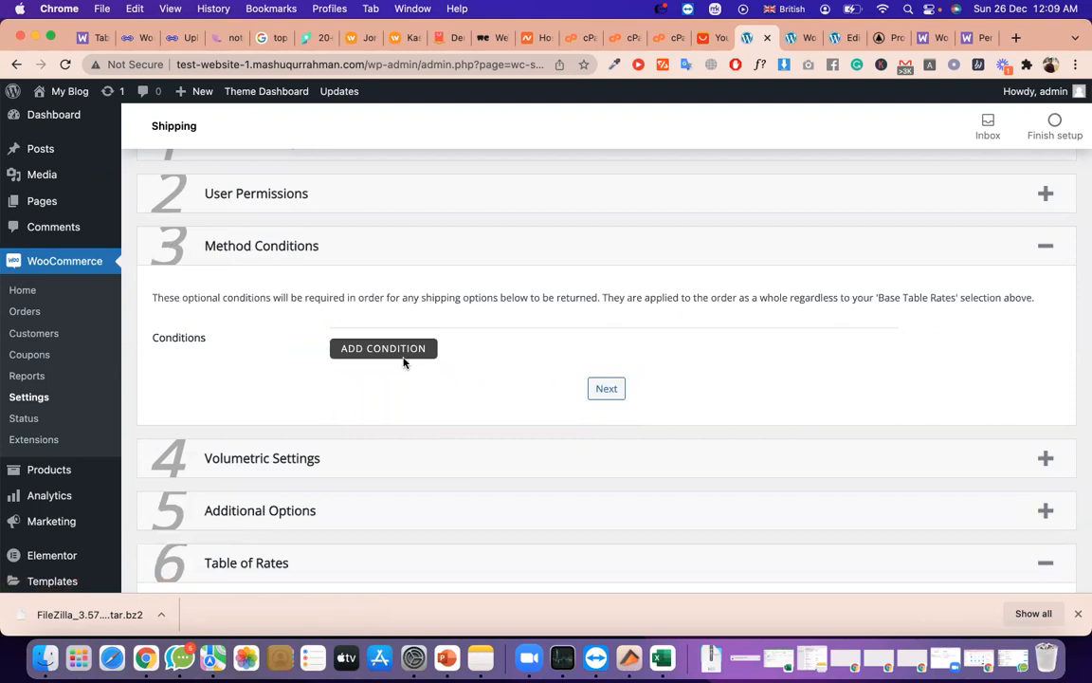
Review the Method Conditions explanation and the title of the first shipping option in the Table of Rates
triple_click(324, 295)
scroll(327, 299, "down", 3)
scroll(328, 299, "down", 4)
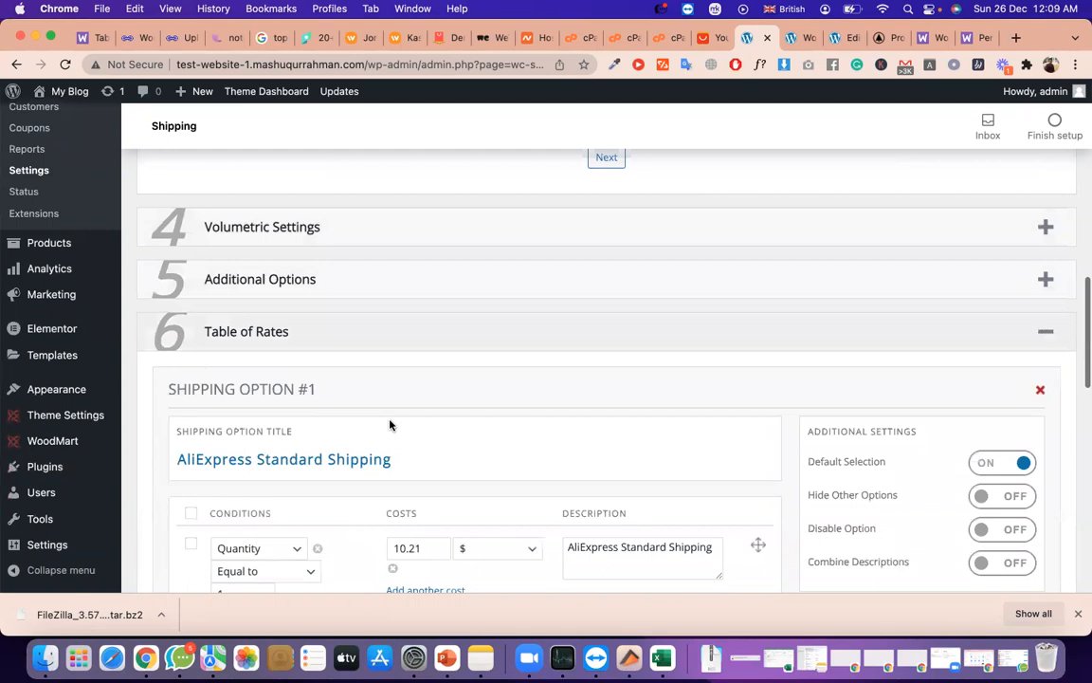
triple_click(316, 426)
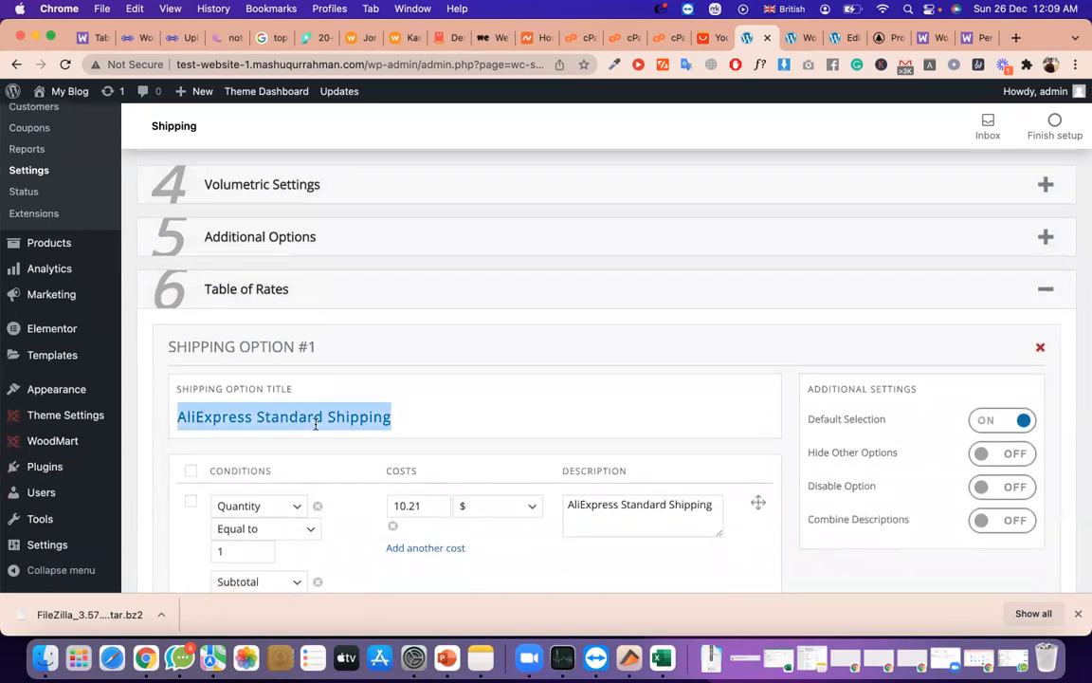
scroll(316, 422, "up", 6)
Add a method condition of Quantity Less than (<=) 10 and continue to the Volumetric Settings section
left_click(391, 326)
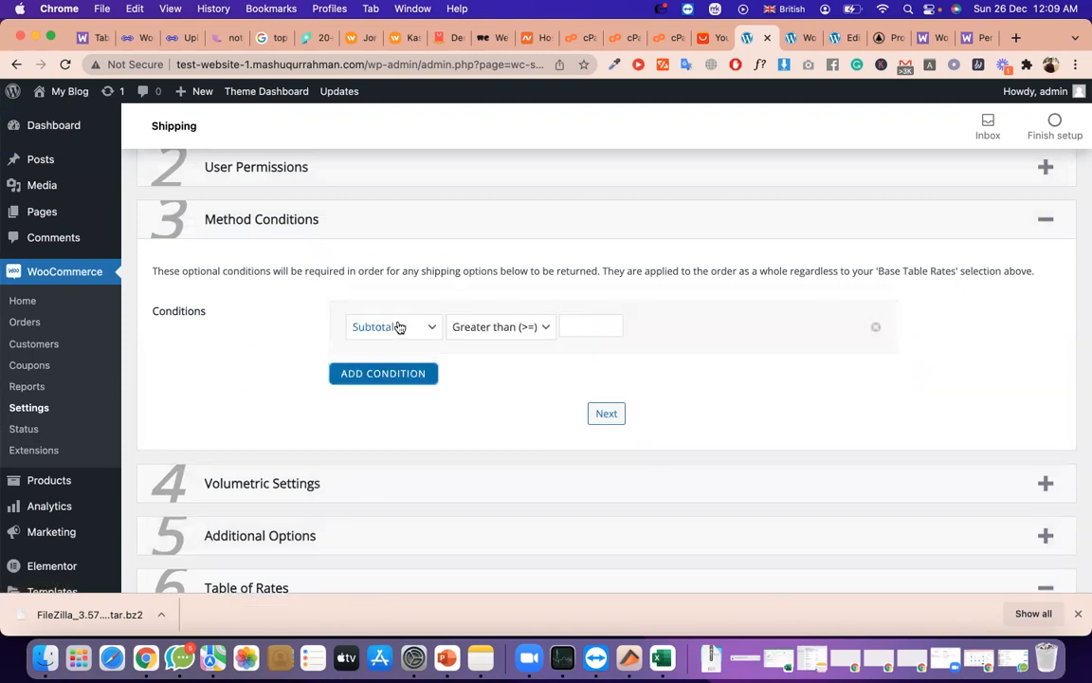
left_click(426, 334)
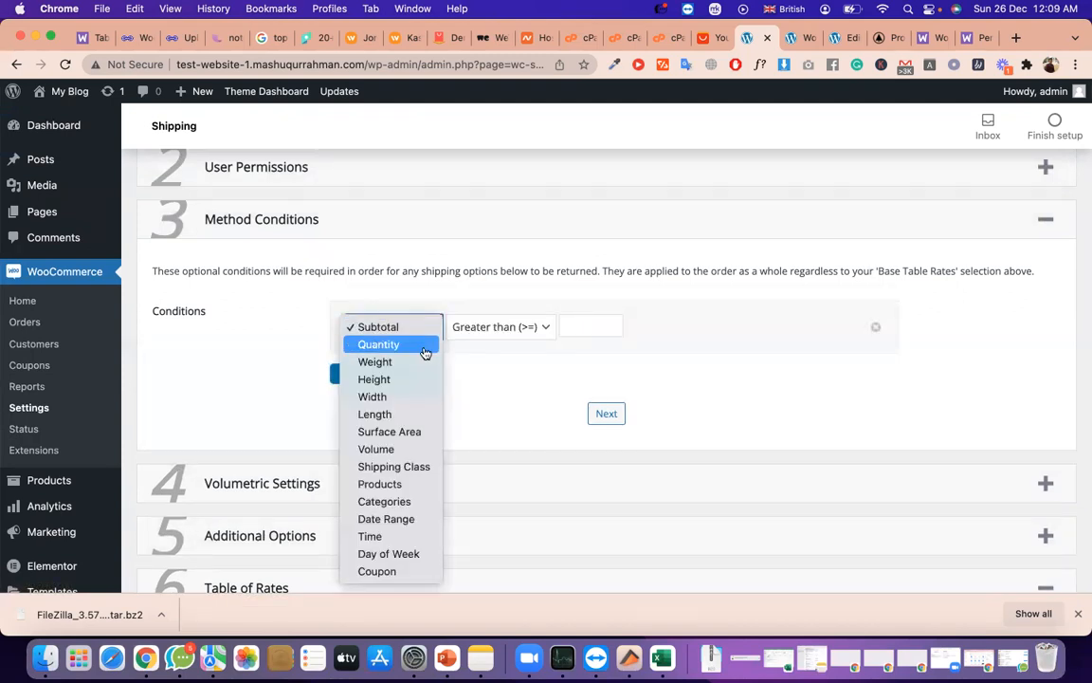
left_click(423, 347)
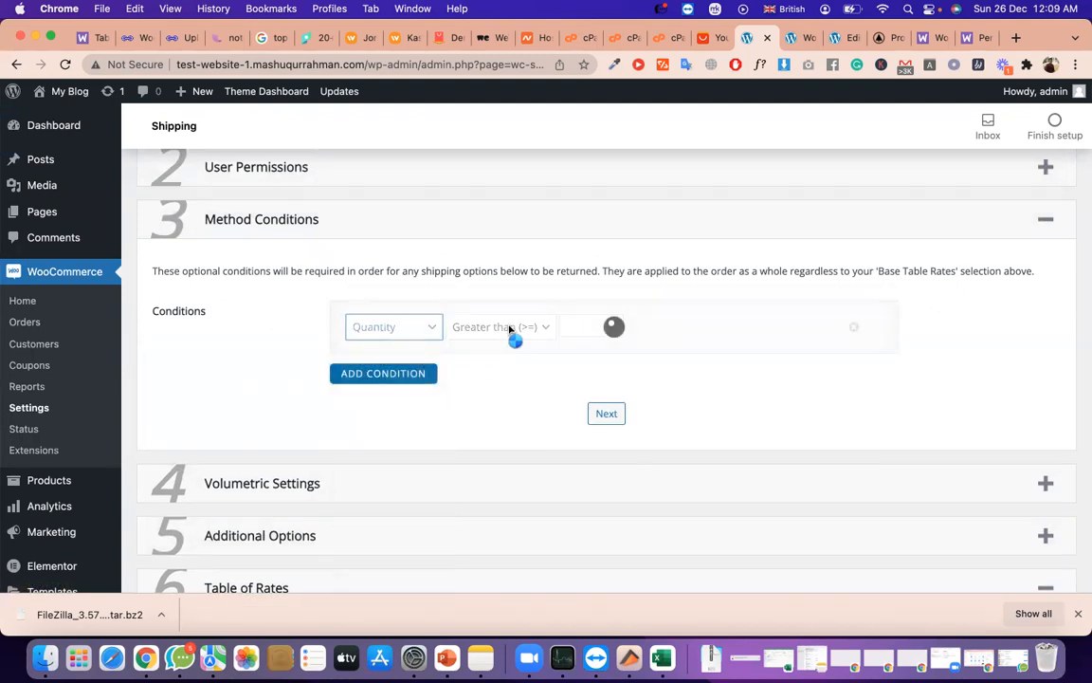
left_click(509, 327)
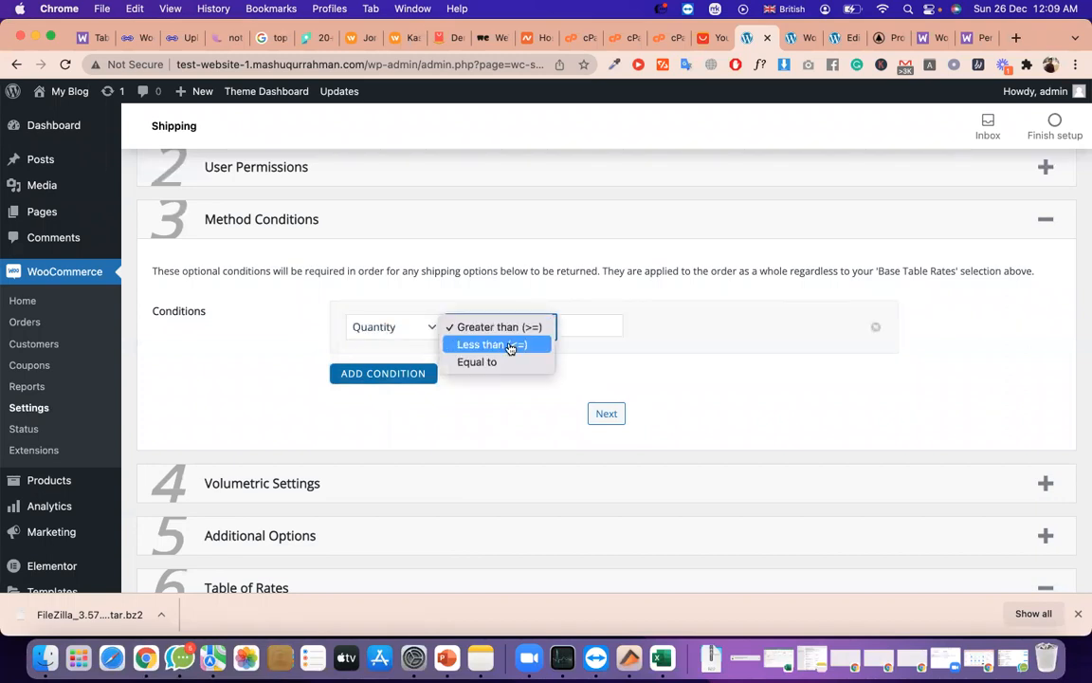
left_click(513, 344)
left_click(568, 325)
type("10")
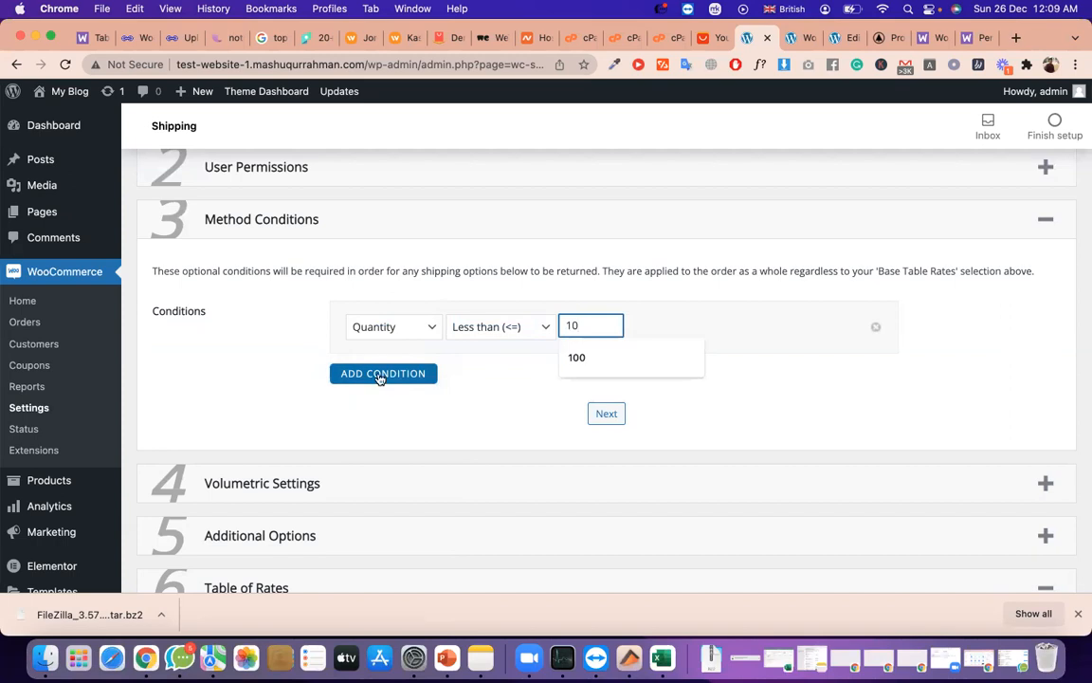
left_click(607, 417)
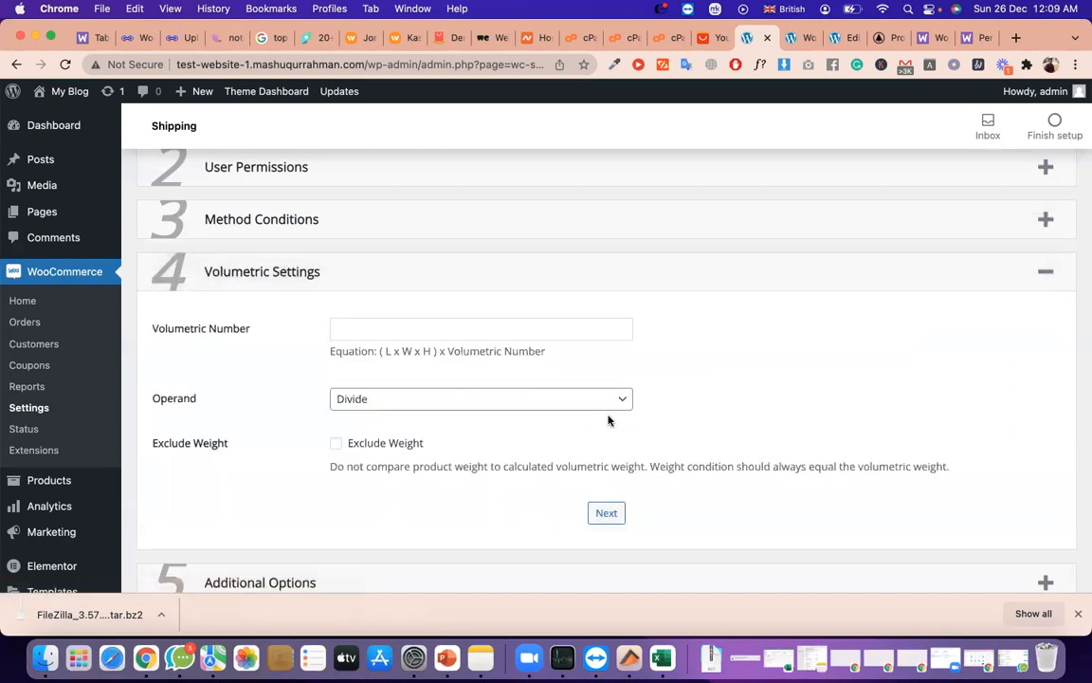
Check the Volumetric Number setting against the tshirt product's length, width and height fields, and return to the Volumetric Settings
triple_click(229, 327)
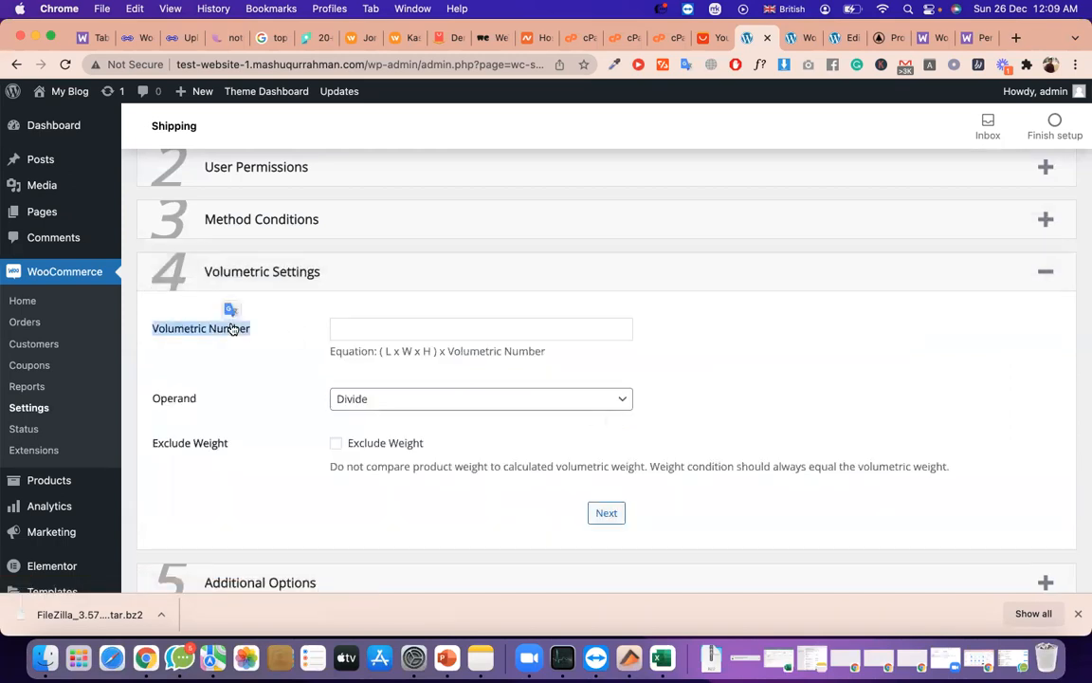
left_click(400, 325)
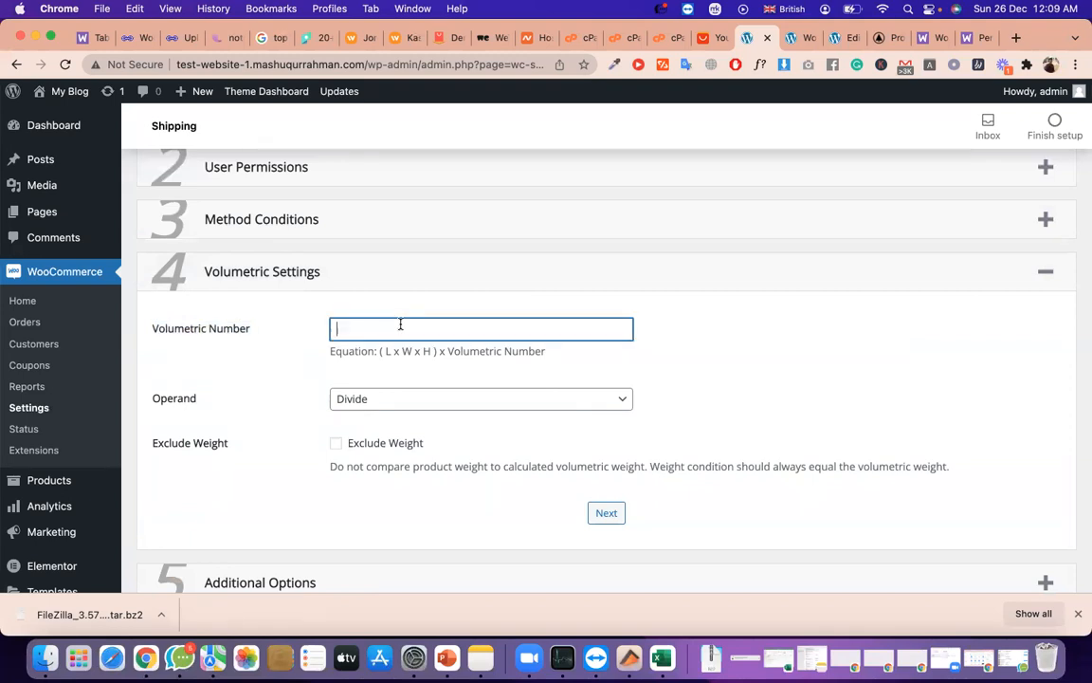
left_click(836, 39)
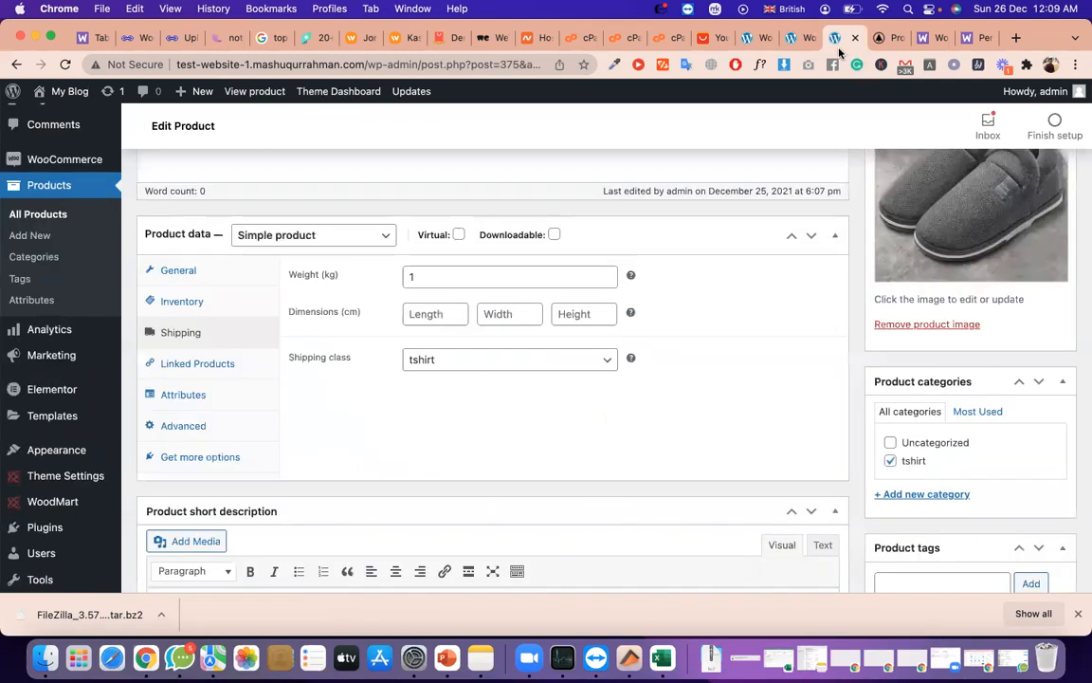
left_click(419, 313)
left_click(511, 314)
left_click(580, 314)
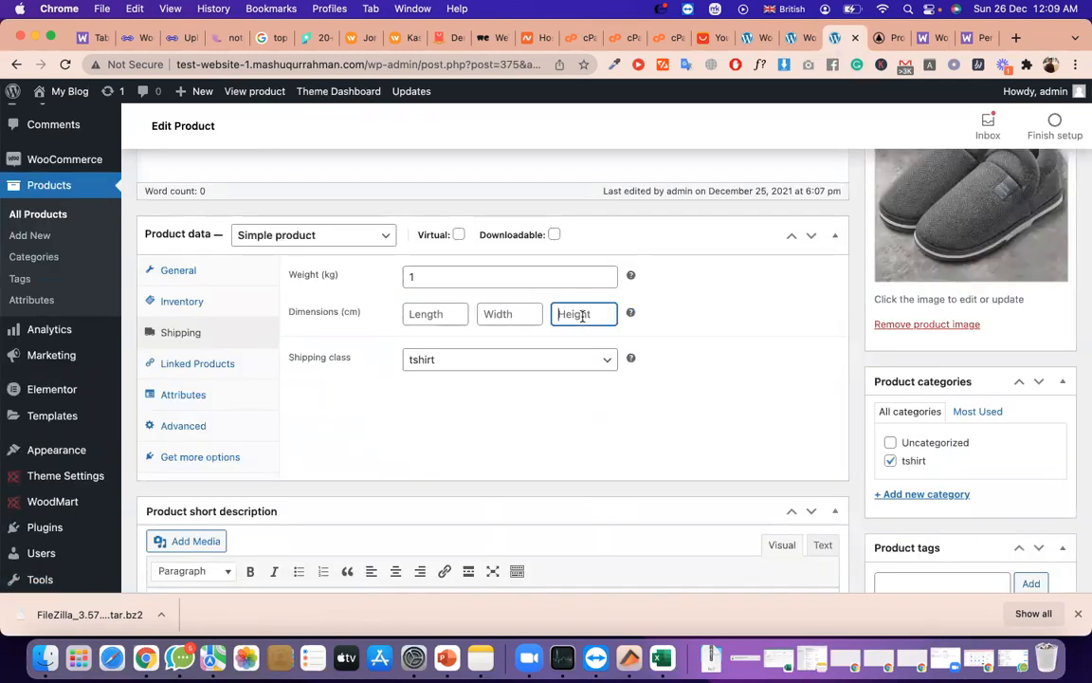
left_click(794, 43)
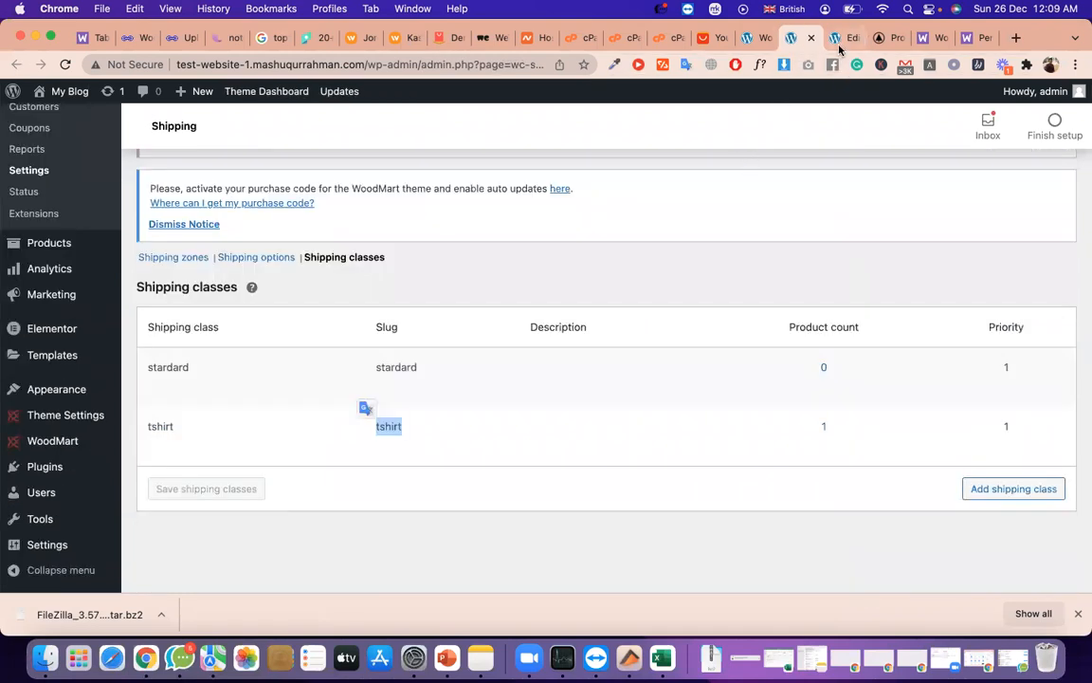
left_click(839, 46)
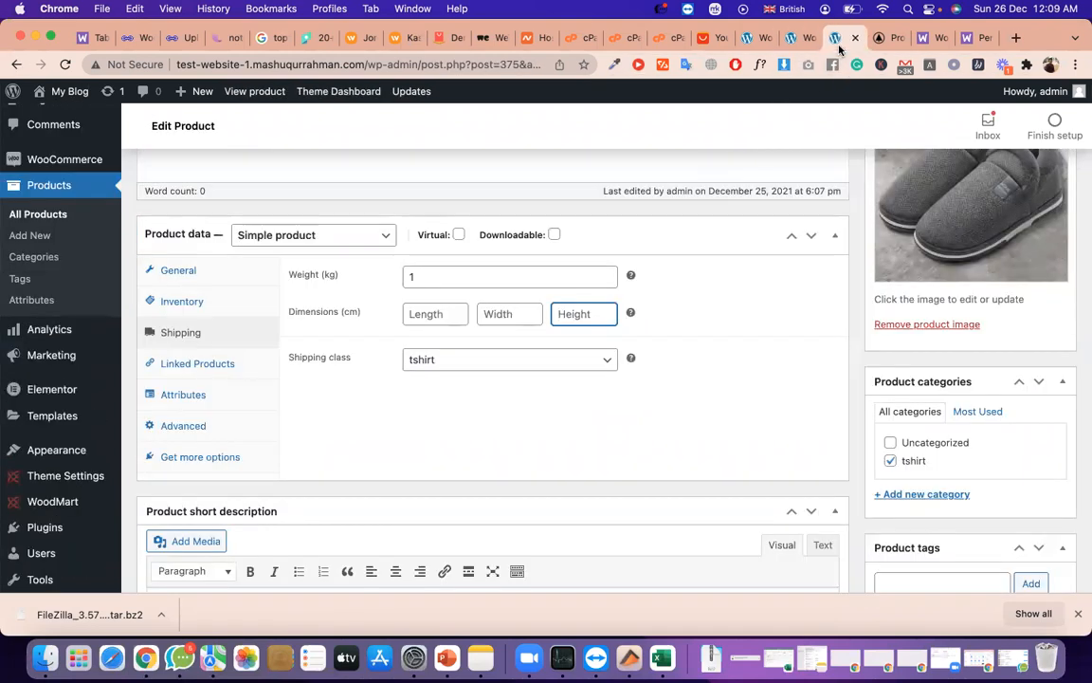
left_click(746, 38)
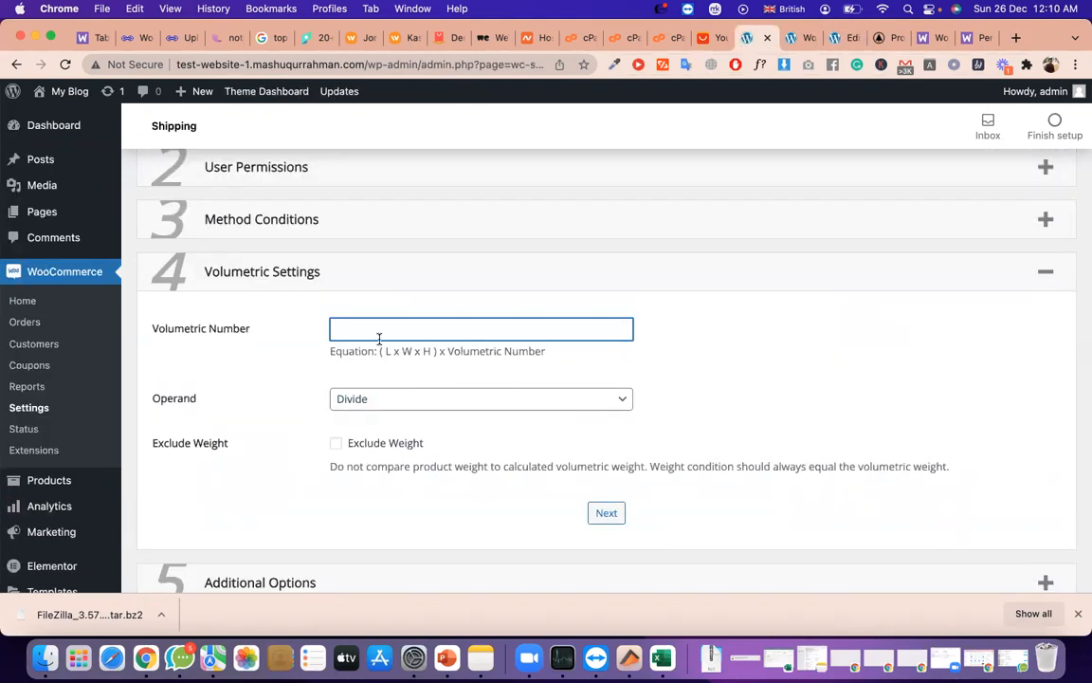
type("2 * 3 * 5")
left_click_drag(393, 328, 331, 330)
key("BackSpace")
Examine the product's length, width and height fields and return to the table rate's volumetric settings
left_click(840, 39)
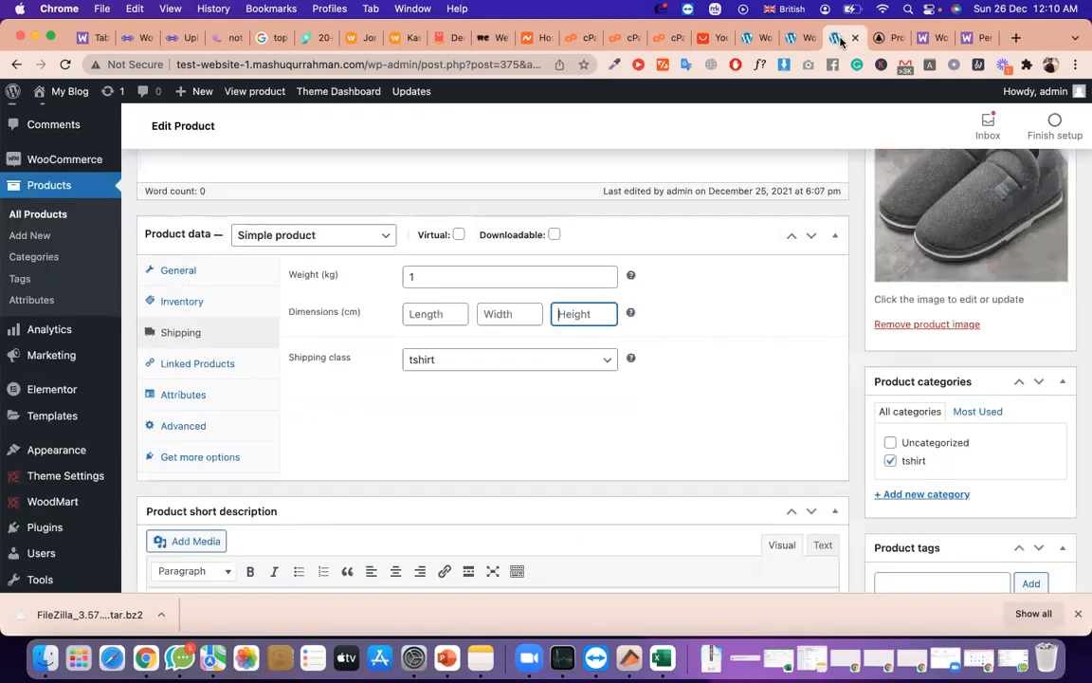
left_click(425, 315)
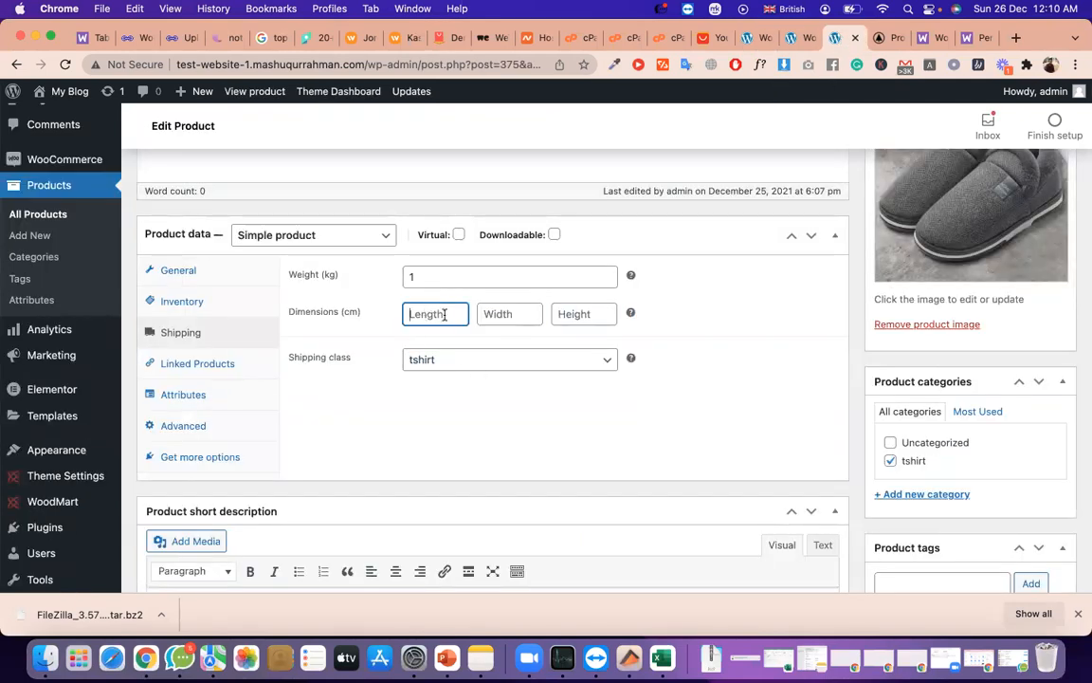
left_click(502, 314)
left_click(587, 315)
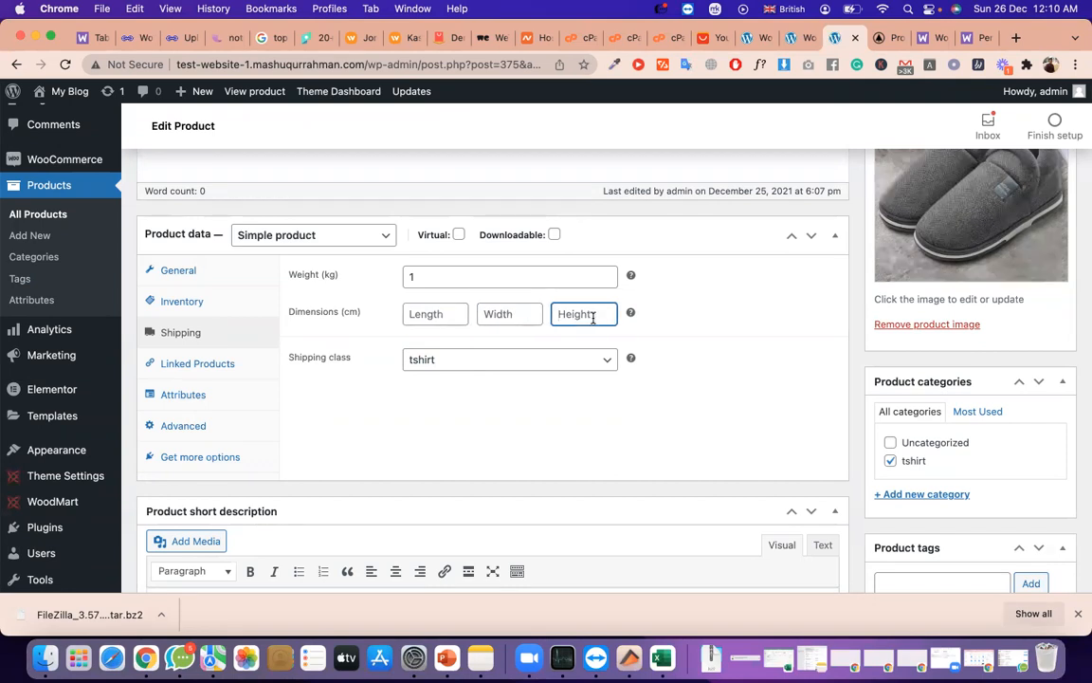
left_click(428, 314)
left_click(801, 40)
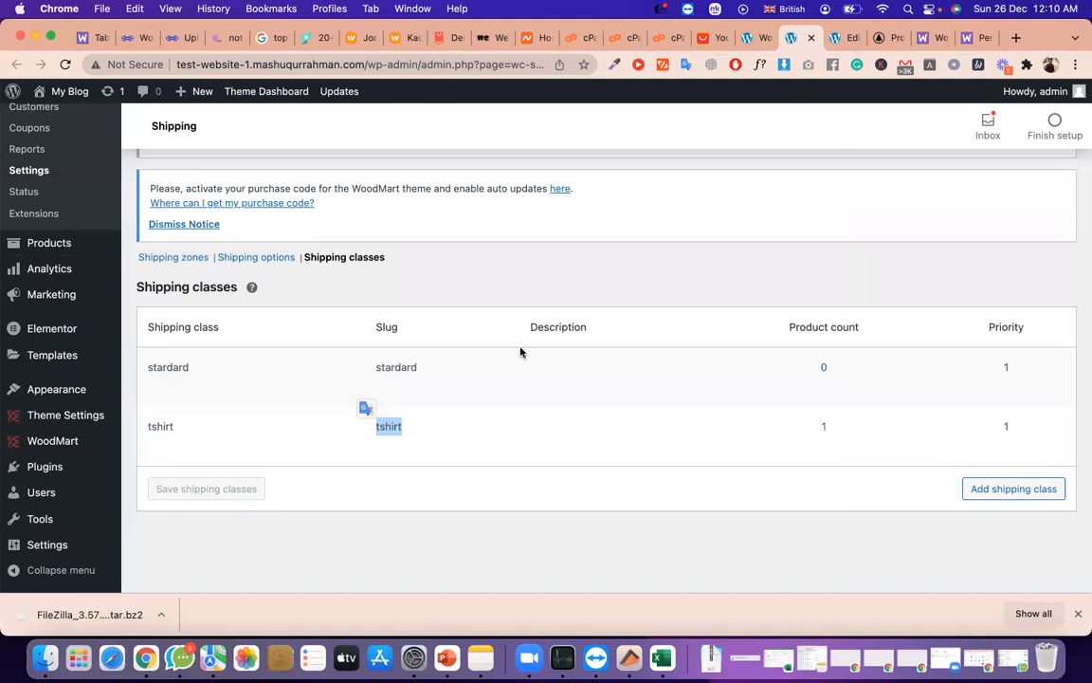
left_click(761, 36)
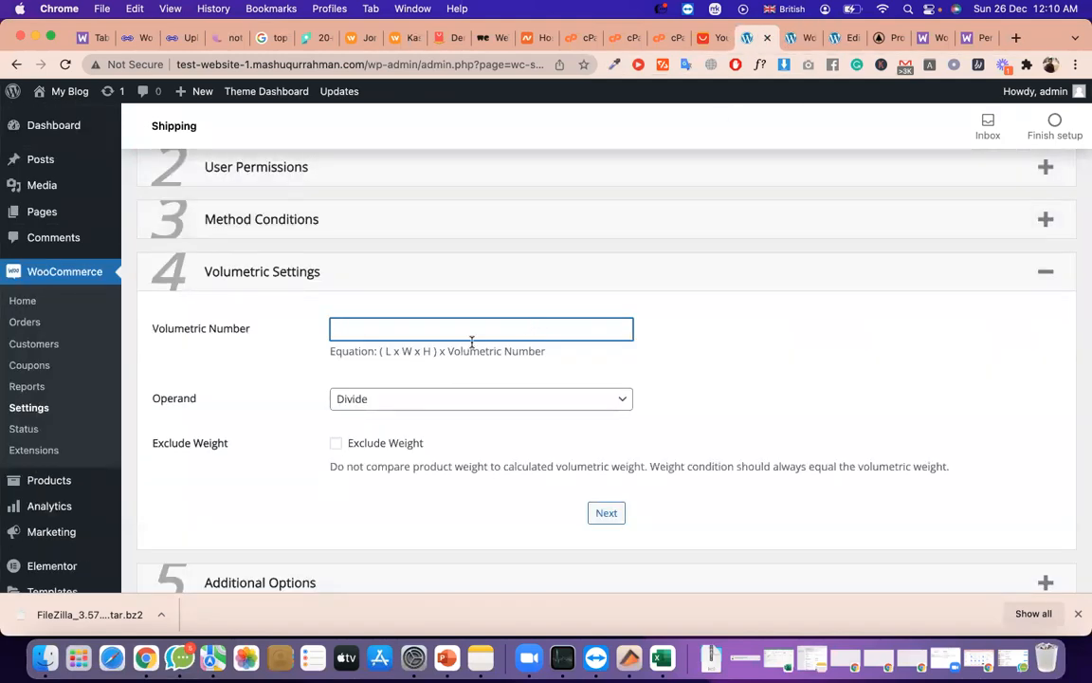
Enter 2 * 3 * 5 as the table rate's volumetric number
type("2")
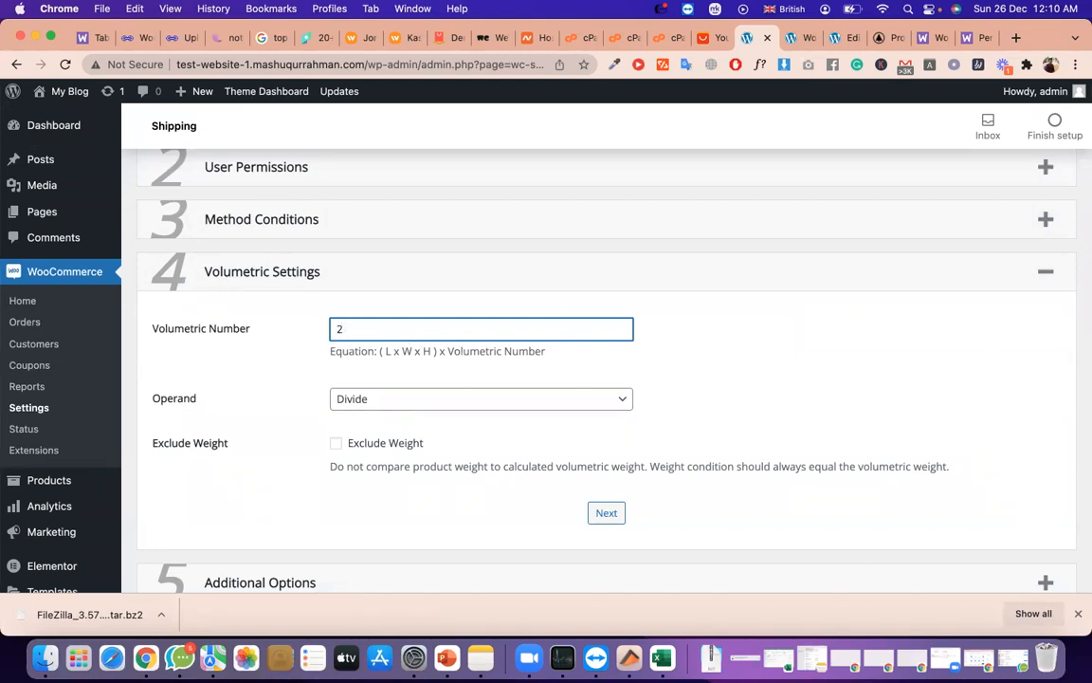
type(" * 3 * %")
key("BackSpace")
type("5")
left_click_drag(381, 329, 330, 329)
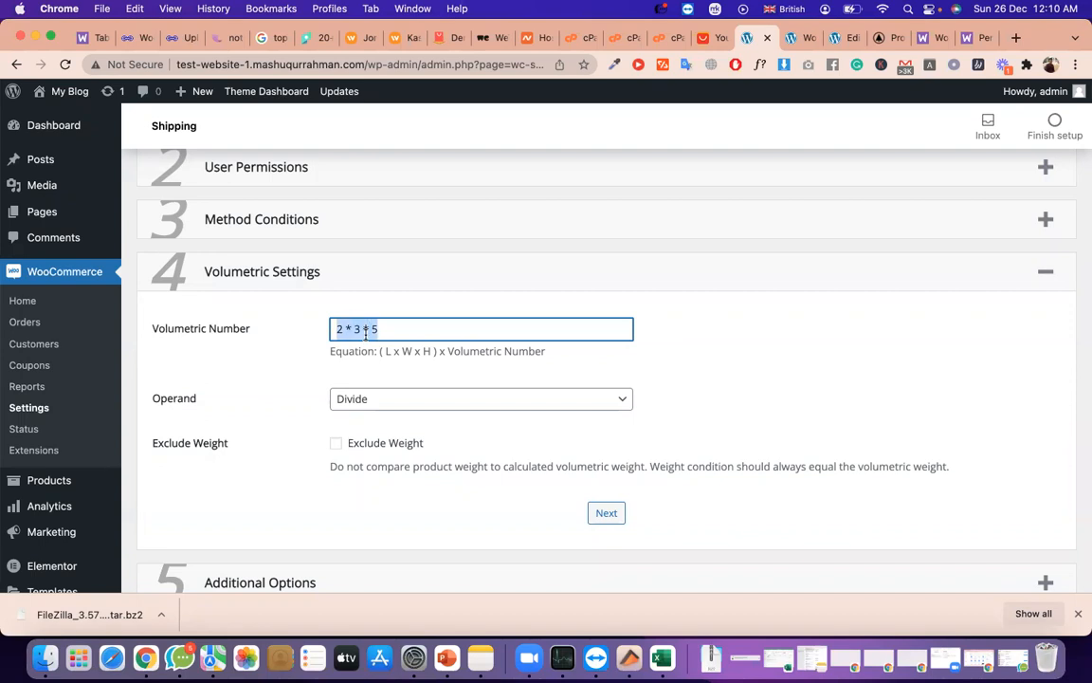
Compare the product's shipping dimension fields with the three factors in the volumetric number
left_click(832, 43)
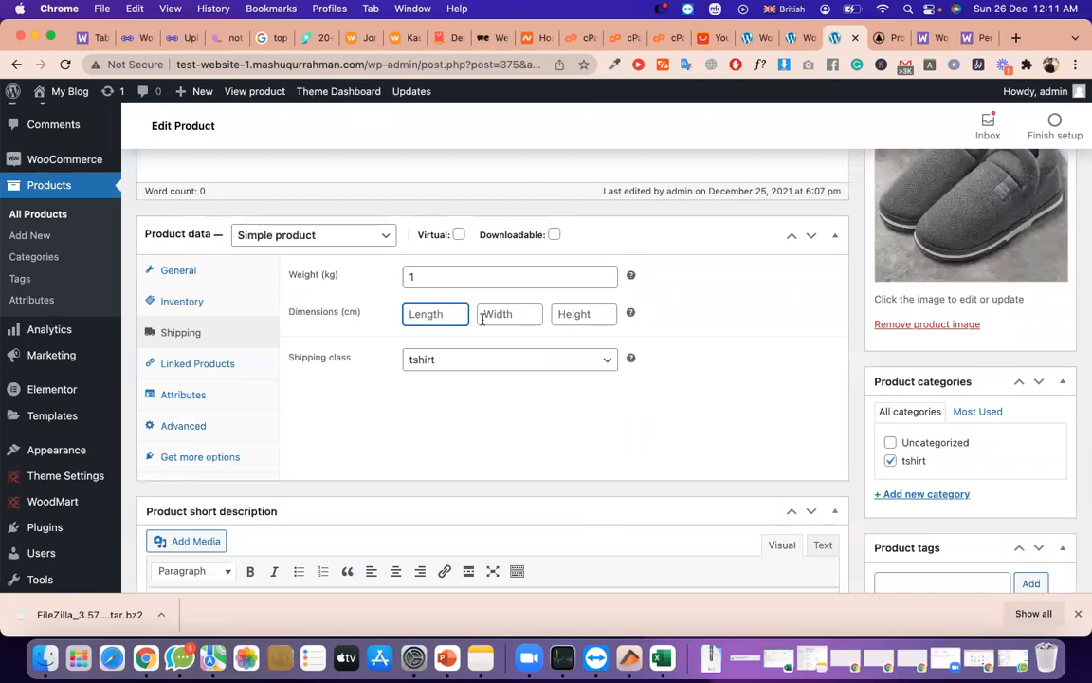
left_click(524, 316)
left_click(578, 320)
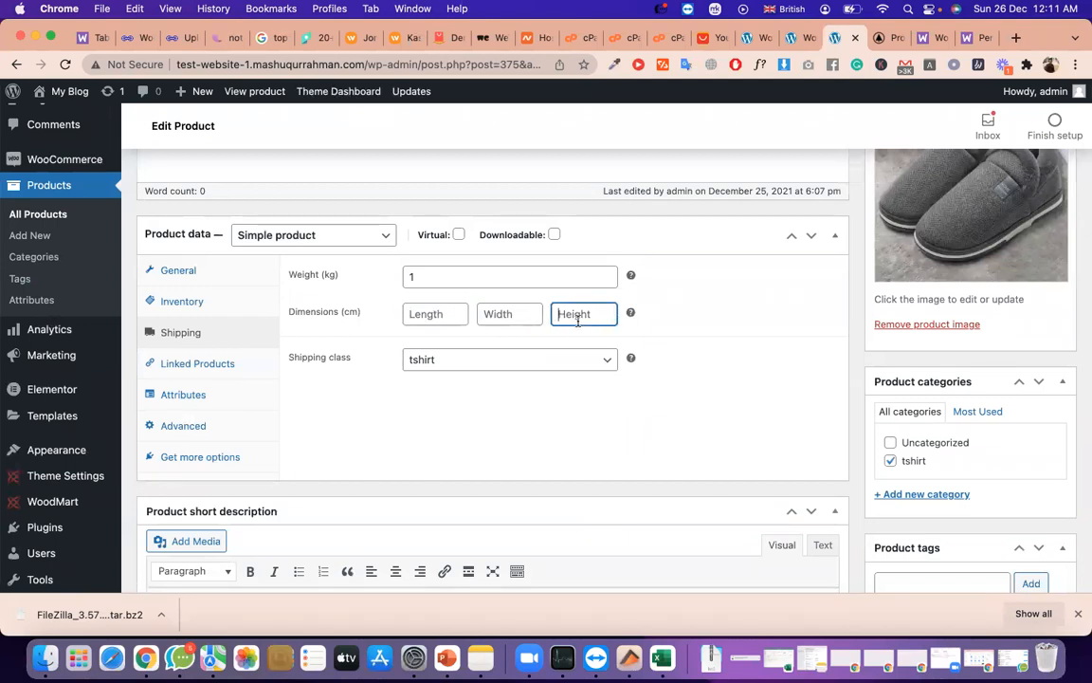
left_click(414, 312)
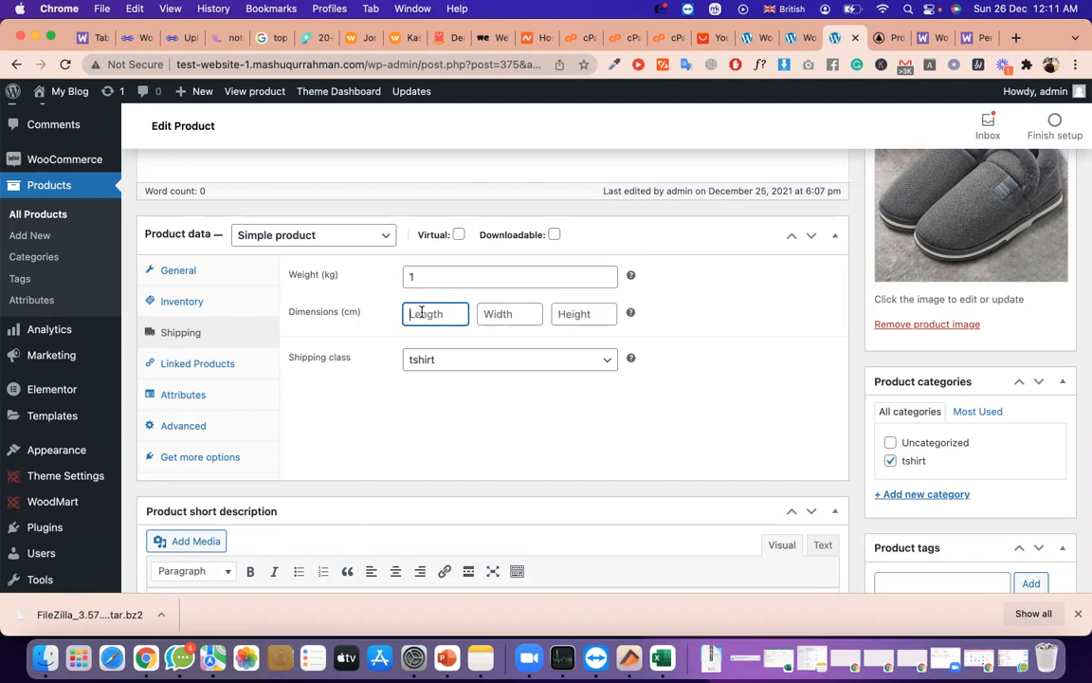
left_click(767, 42)
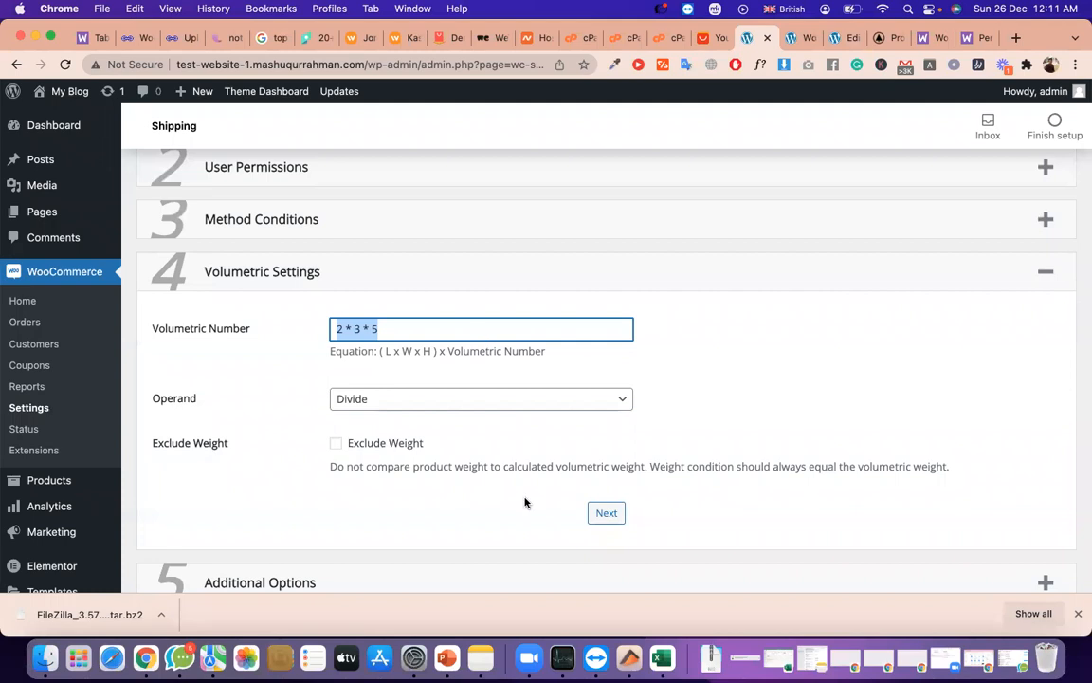
Clear the volumetric number and re-enter it as 2 * 3 * 5
scroll(524, 503, "down", 3)
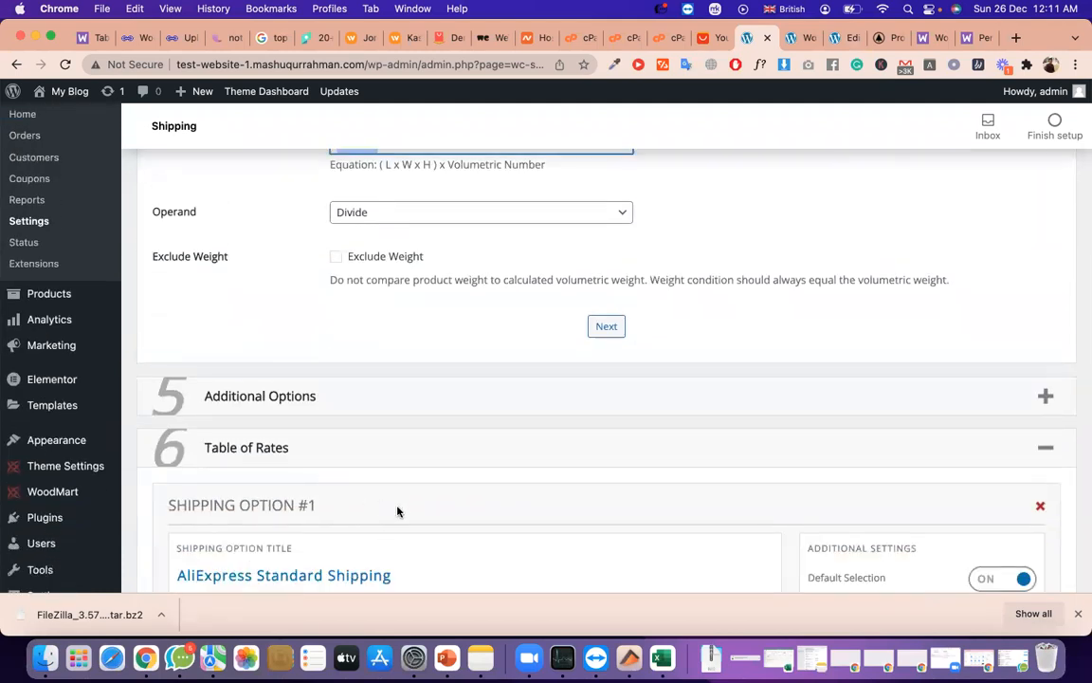
scroll(398, 504, "up", 2)
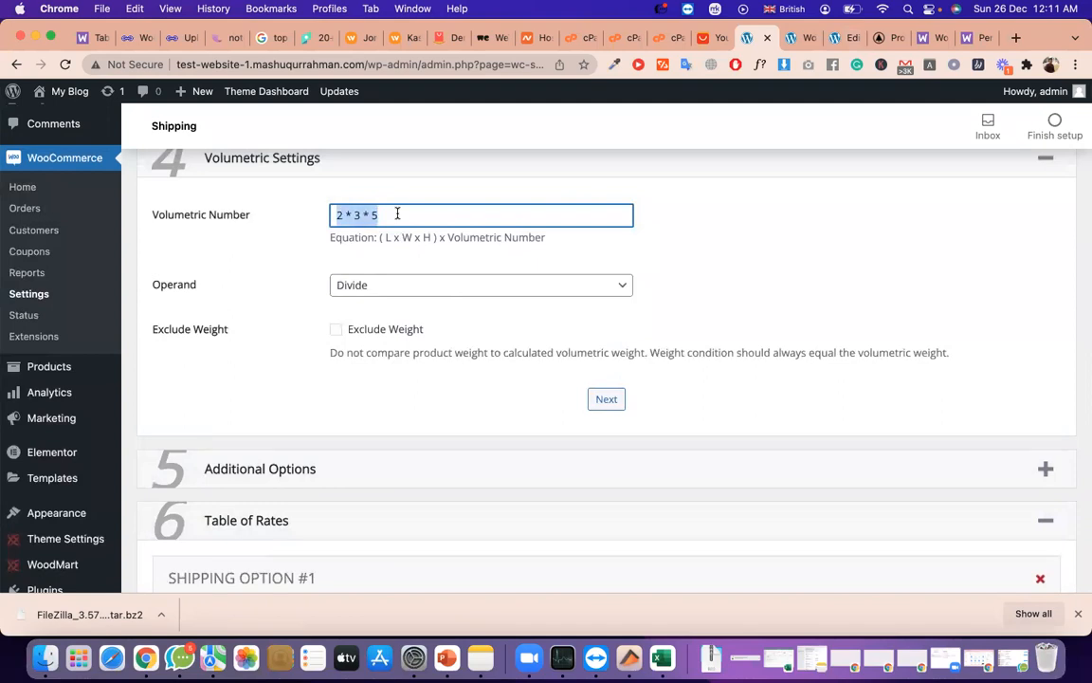
key("BackSpace")
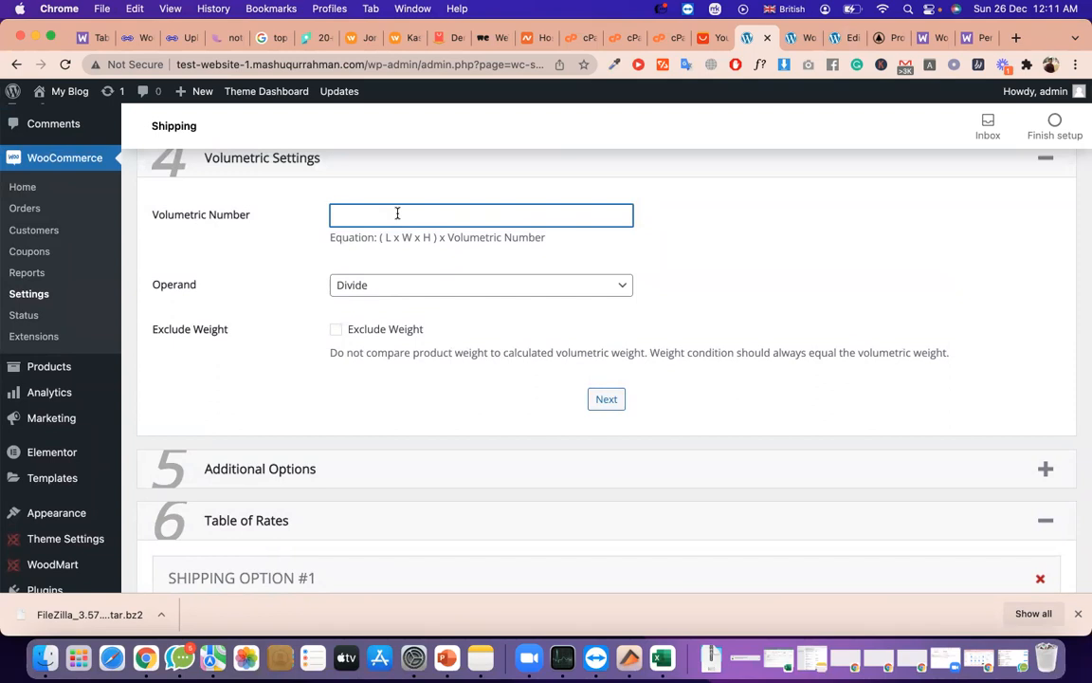
type("2 * 3 * 5")
Set the product's shipping dimensions to length 12, width 15 and height 15 cm
left_click(844, 38)
scroll(620, 222, "up", 3)
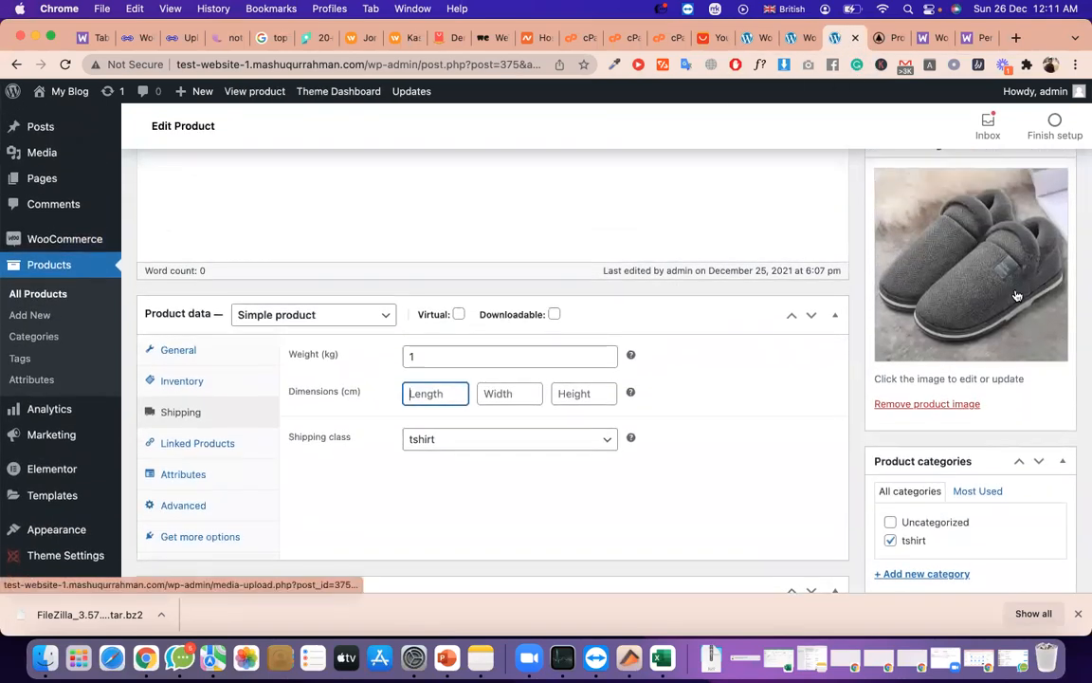
scroll(959, 288, "up", 2)
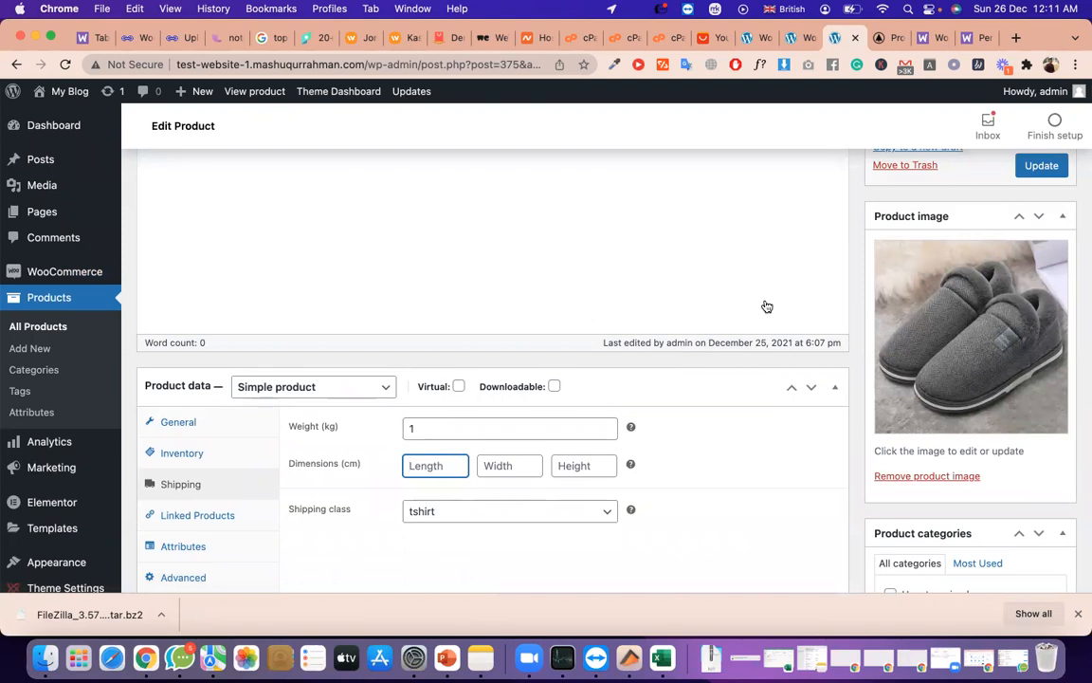
scroll(1006, 347, "down", 1)
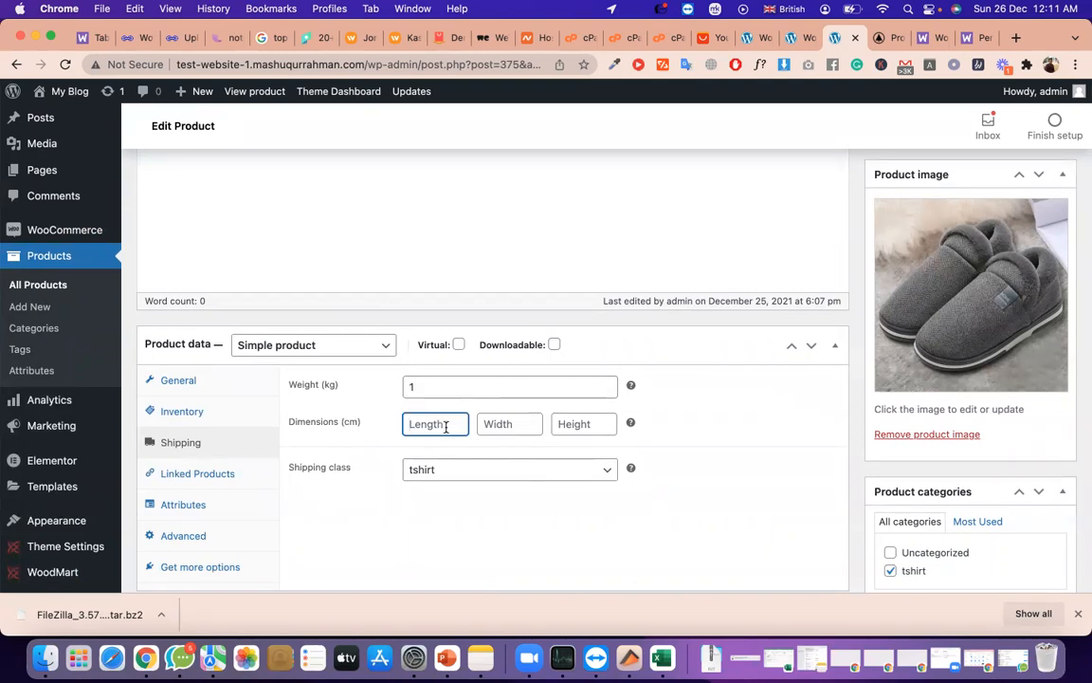
type("12")
left_click(508, 429)
type("29")
key("BackSpace")
key("BackSpace")
type("15")
left_click(580, 429)
type("15")
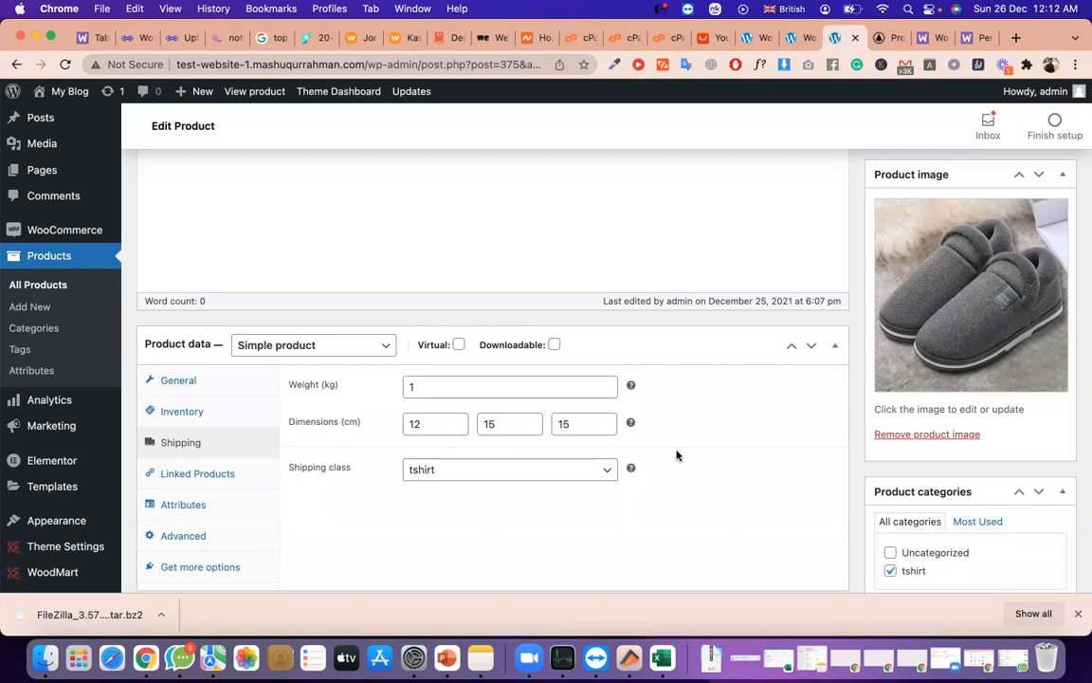
left_click(675, 455)
scroll(676, 455, "down", 2)
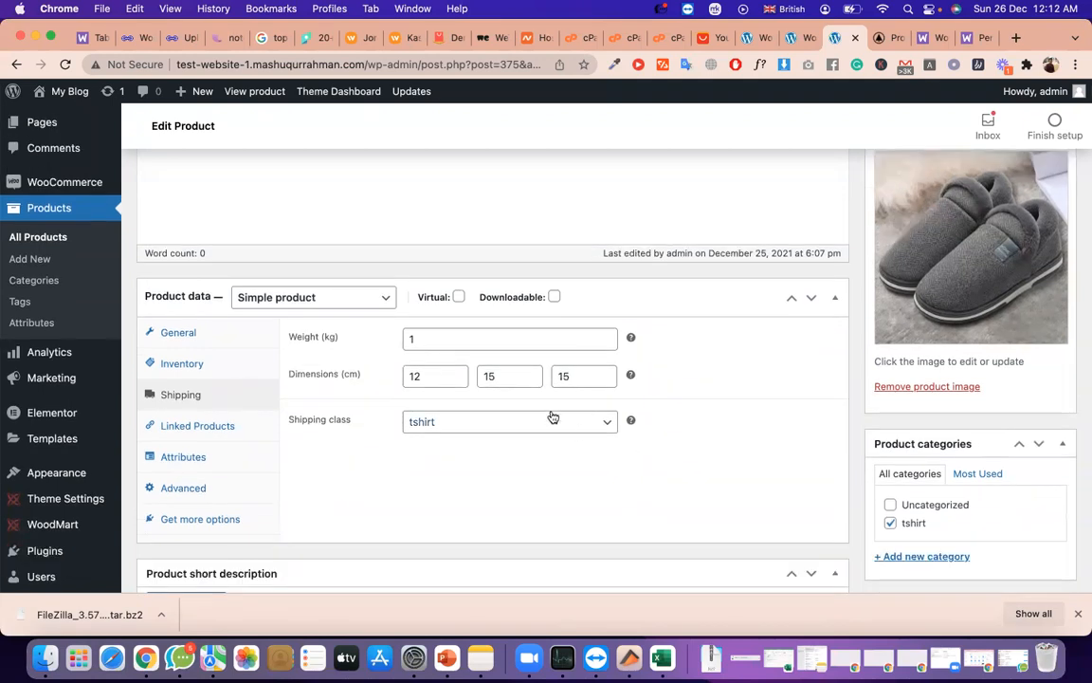
Check the volumetric number expression against the dimensions entered on the product
left_click(765, 39)
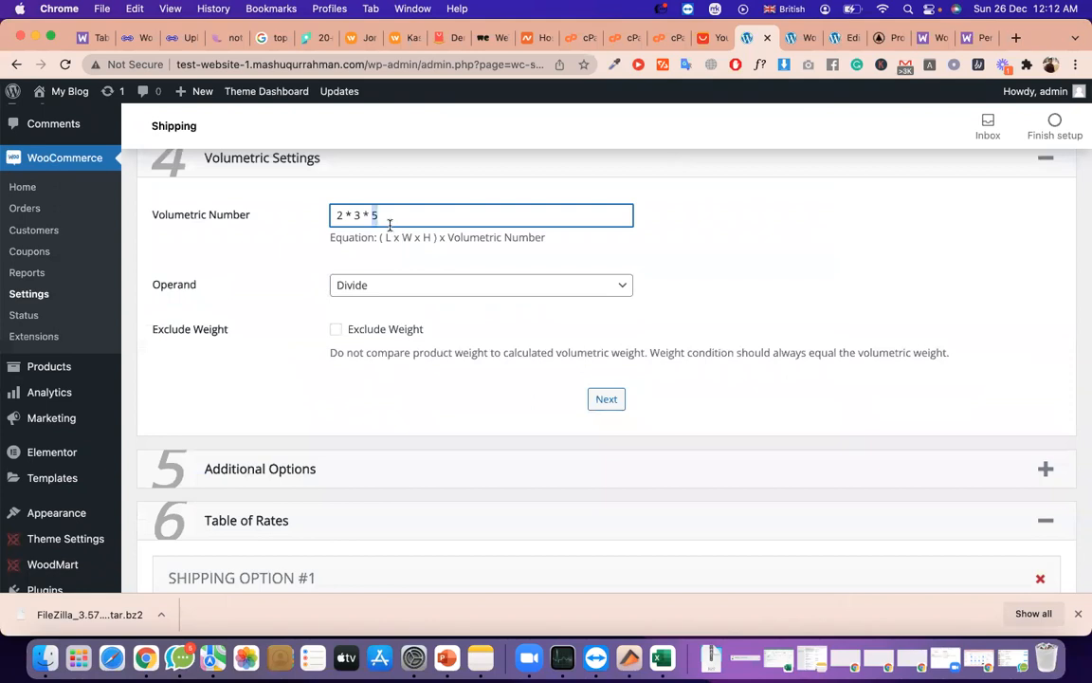
triple_click(390, 225)
left_click(847, 42)
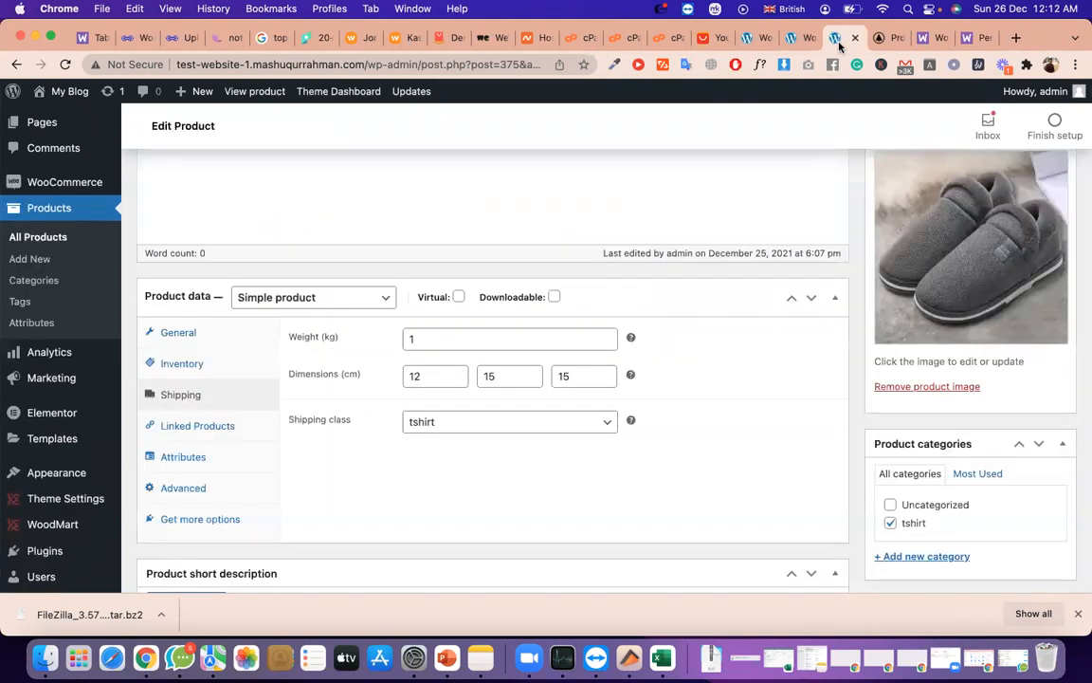
left_click(751, 37)
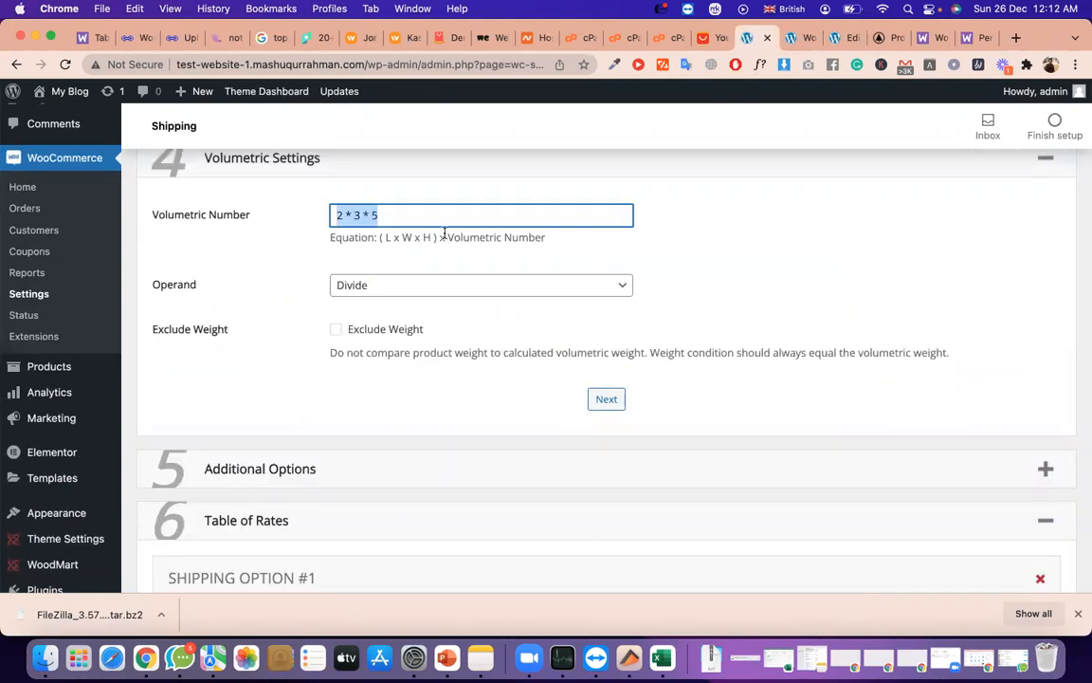
View the Operand options and clear the volumetric number
left_click(533, 285)
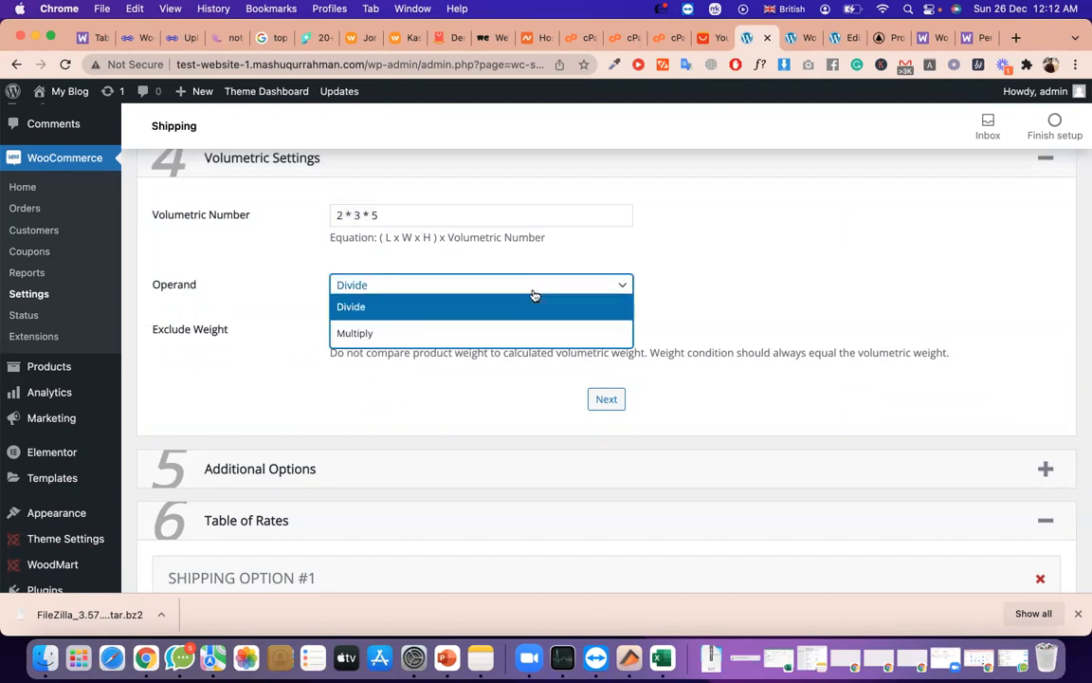
left_click(414, 217)
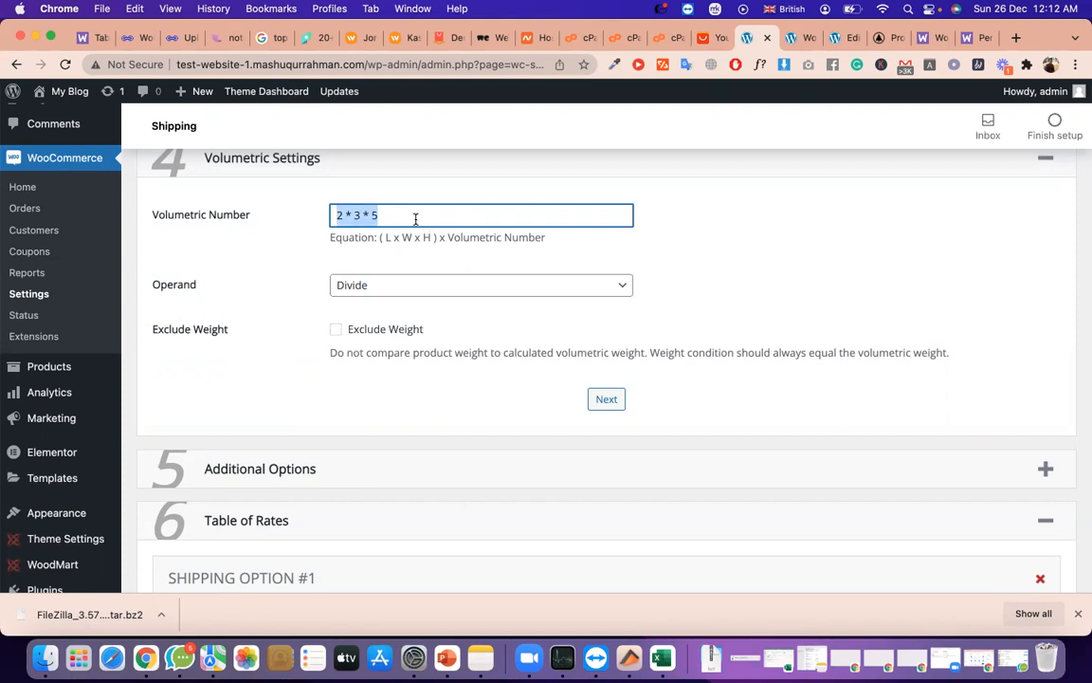
key("BackSpace")
scroll(414, 217, "down", 1)
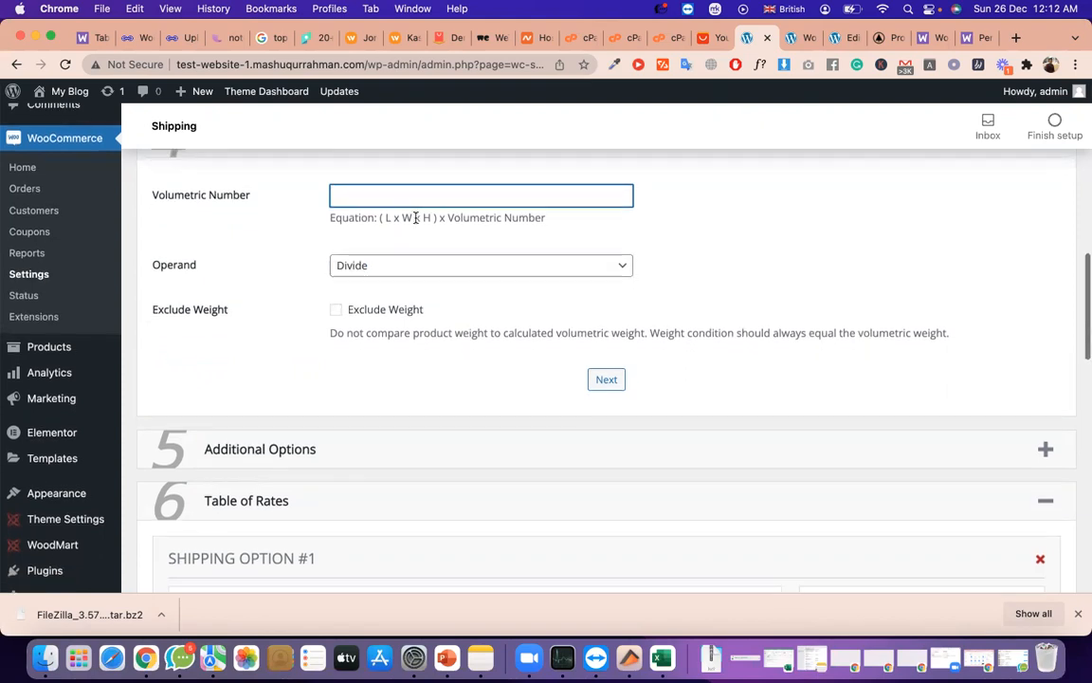
Enable Exclude Weight for the volumetric calculation, check the product's weight field, and proceed to Additional Options
left_click(338, 312)
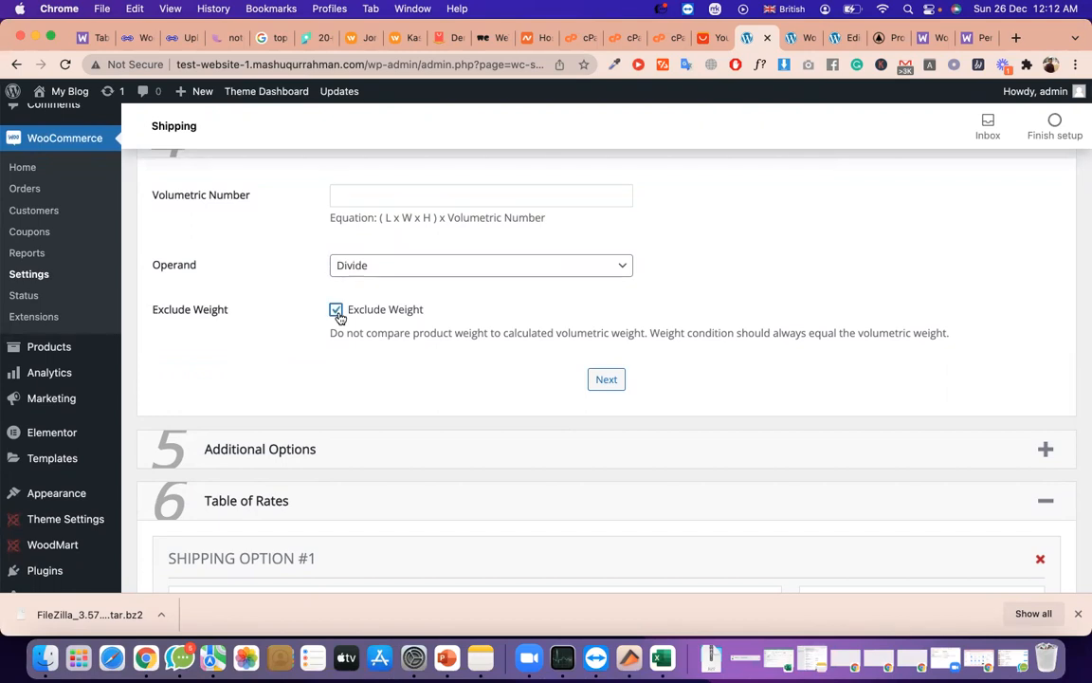
left_click(833, 38)
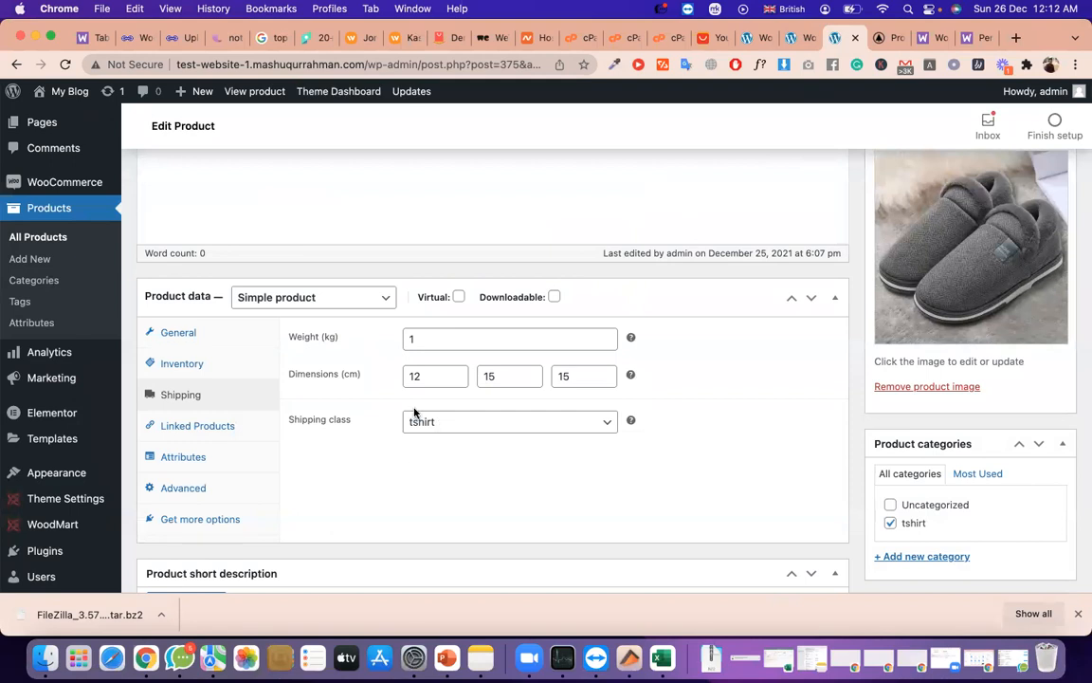
double_click(437, 342)
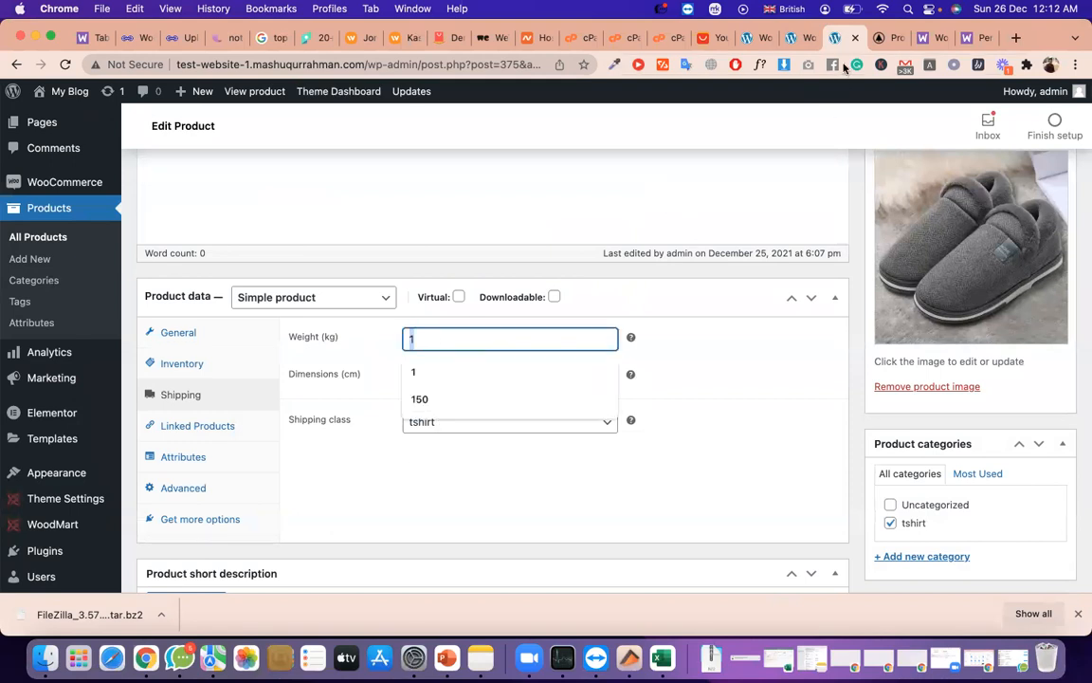
left_click(763, 39)
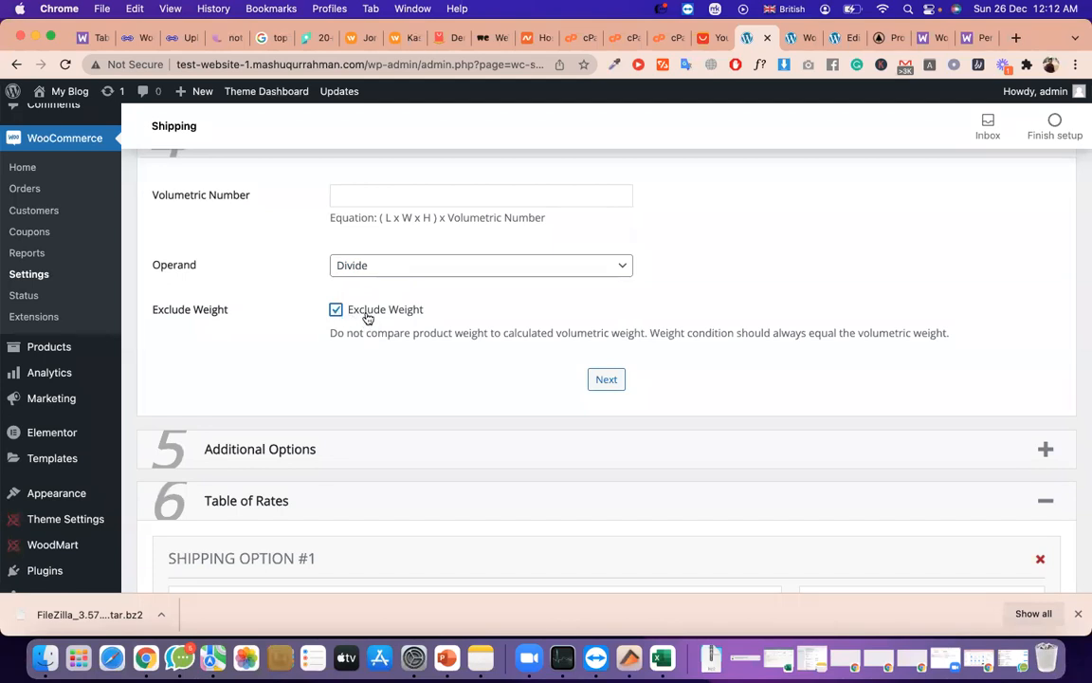
left_click(606, 379)
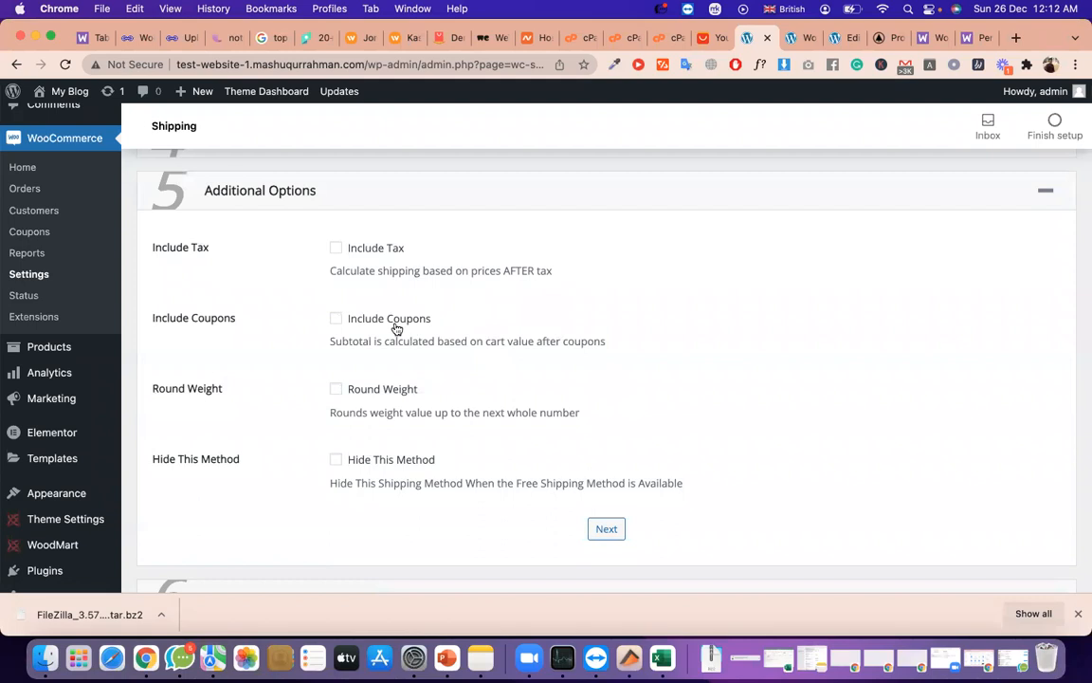
Reopen the Volumetric Settings section of the table rate to review its options
scroll(396, 328, "up", 5)
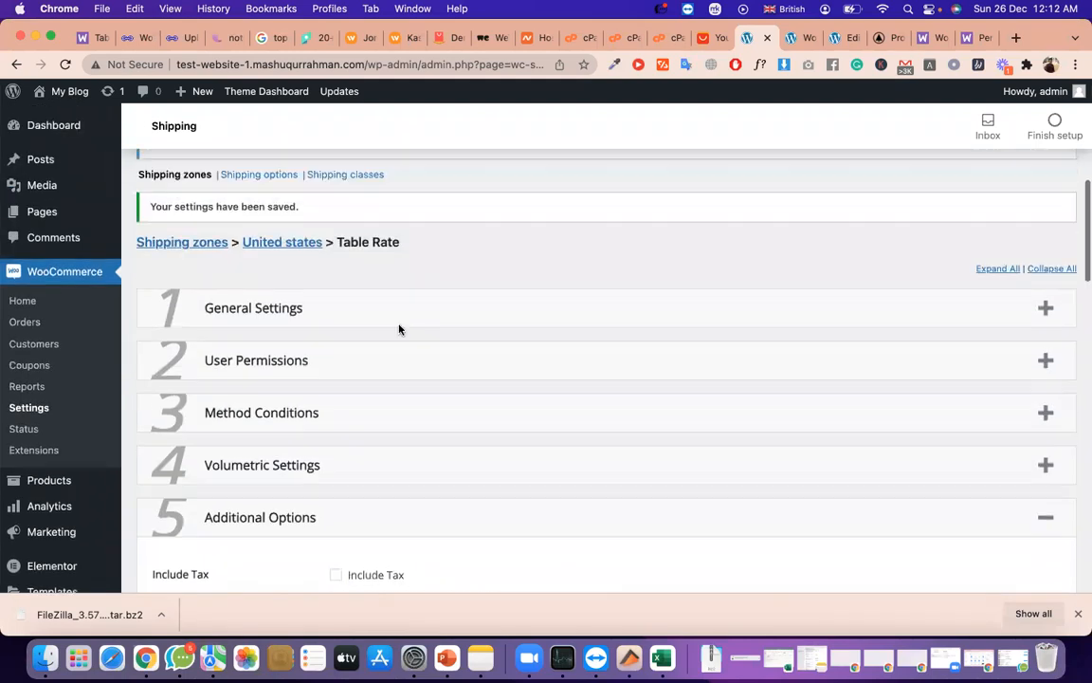
left_click(356, 456)
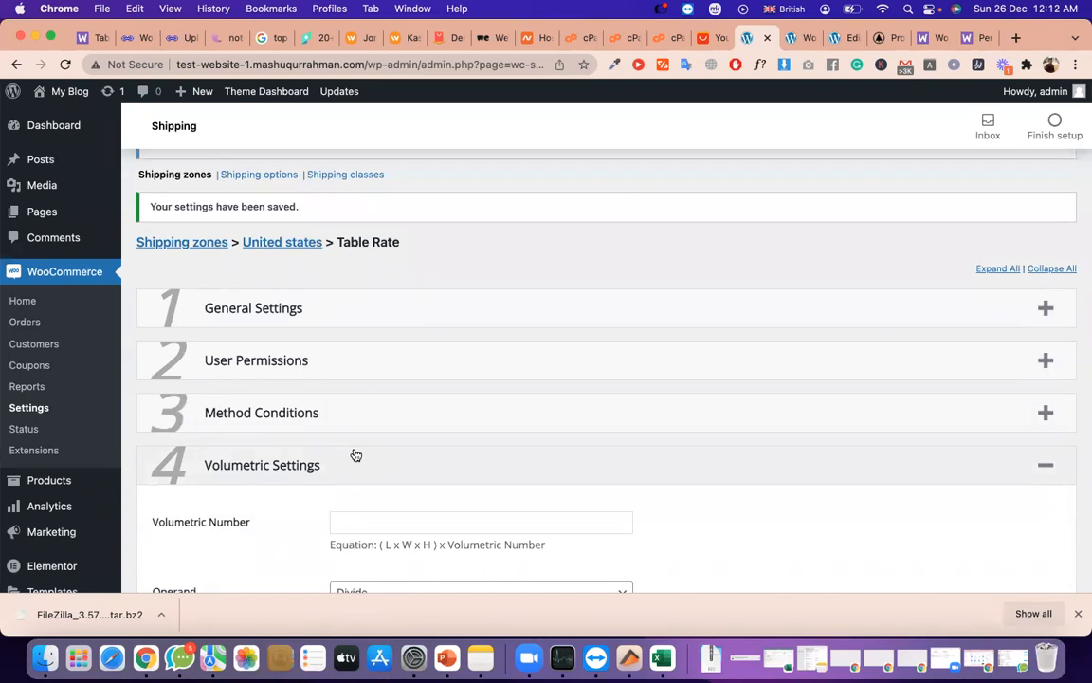
scroll(355, 456, "down", 2)
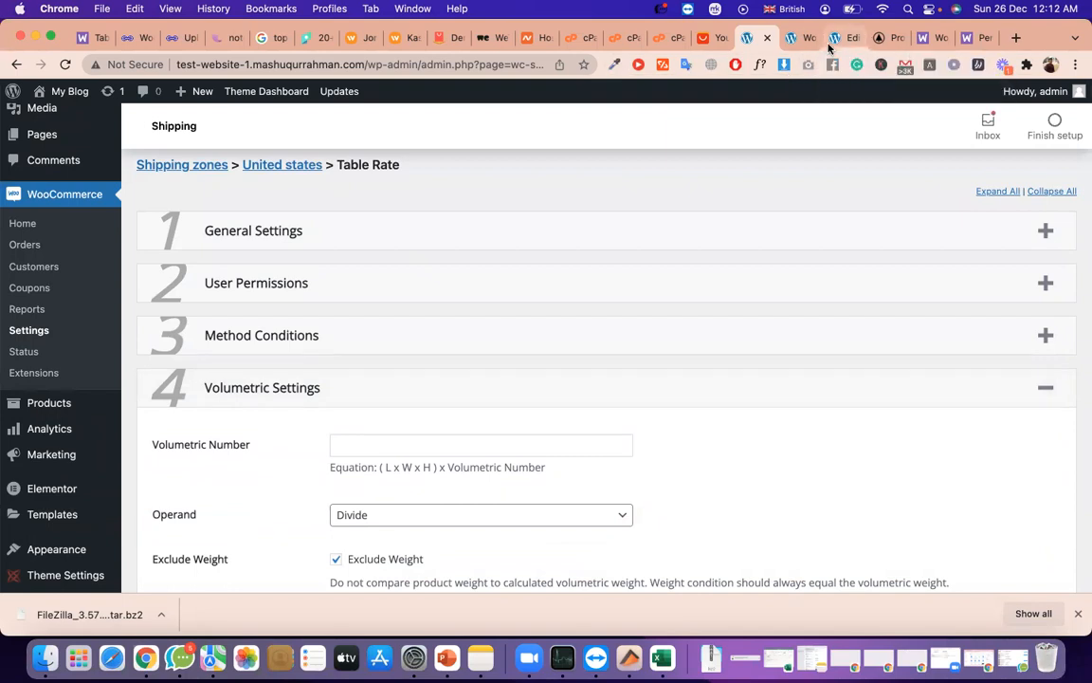
Clear the product's length, width and height in its shipping data
left_click(836, 38)
double_click(454, 376)
key("BackSpace")
double_click(493, 377)
key("BackSpace")
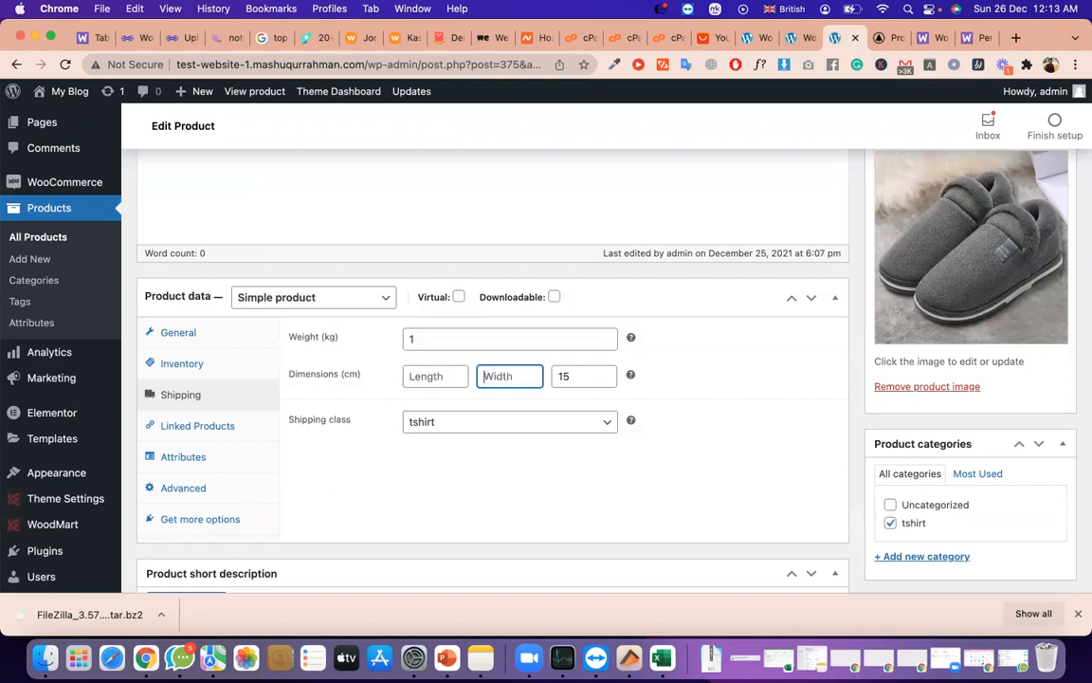
double_click(561, 376)
key("BackSpace")
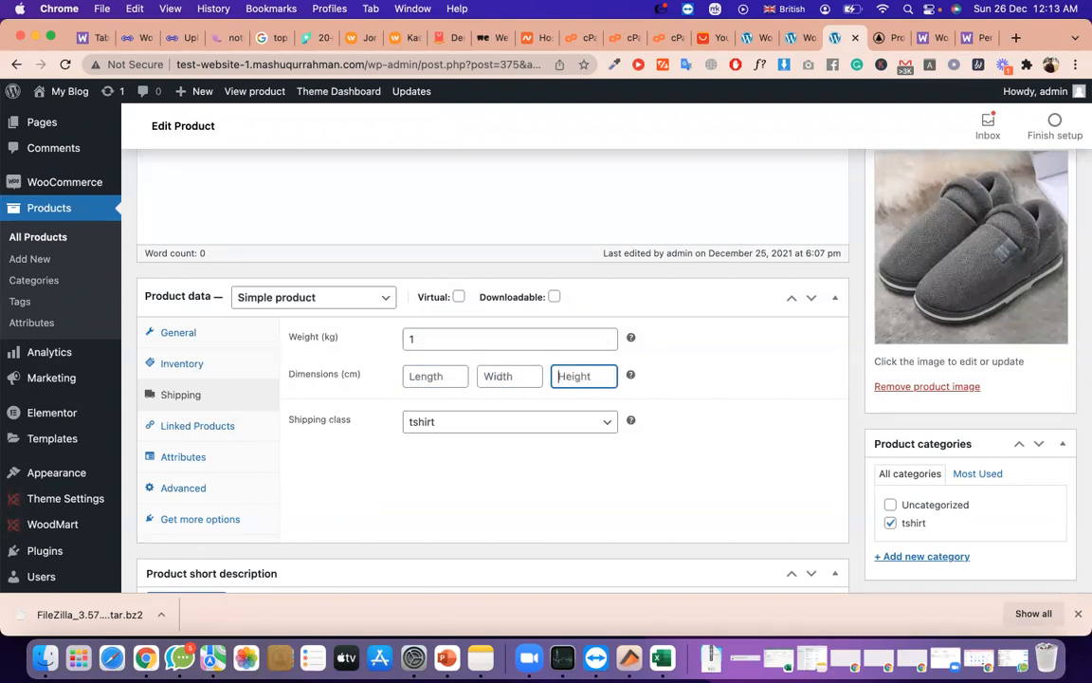
Review the Exclude Weight option in the volumetric settings and set the product's shipping weight to 0 kg
left_click(749, 38)
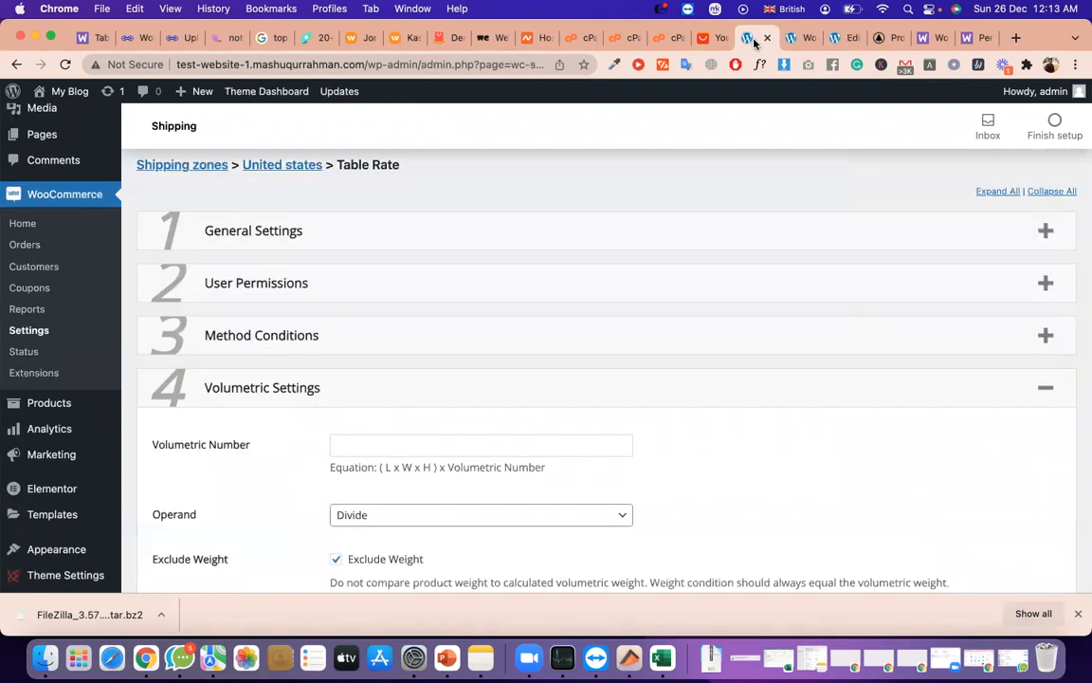
scroll(449, 417, "down", 3)
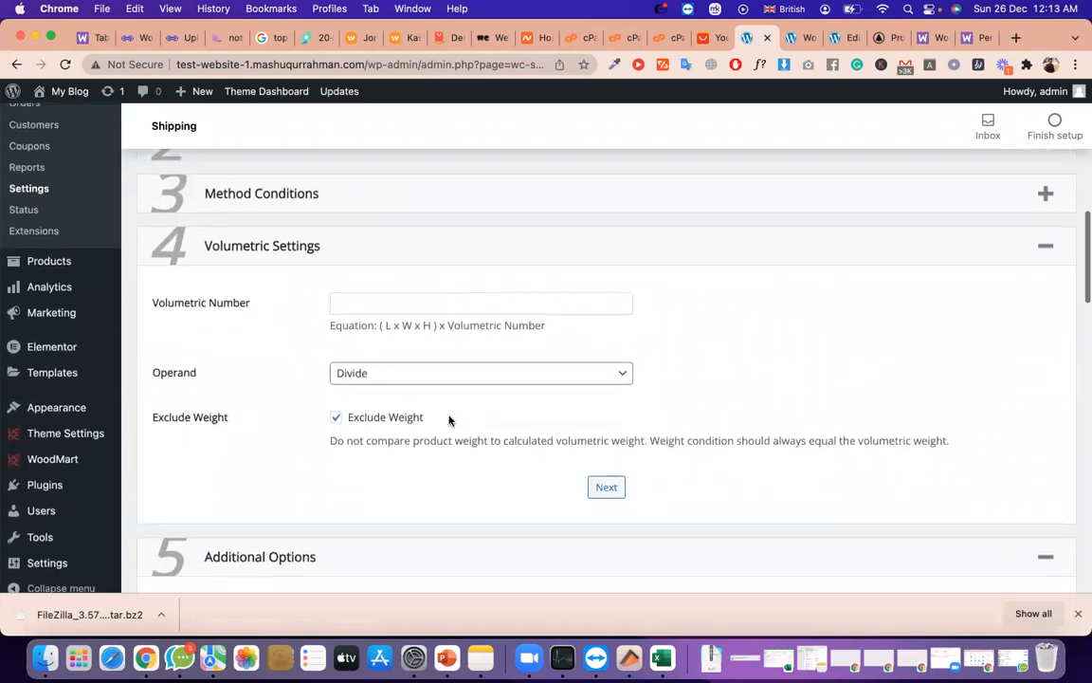
scroll(449, 415, "down", 1)
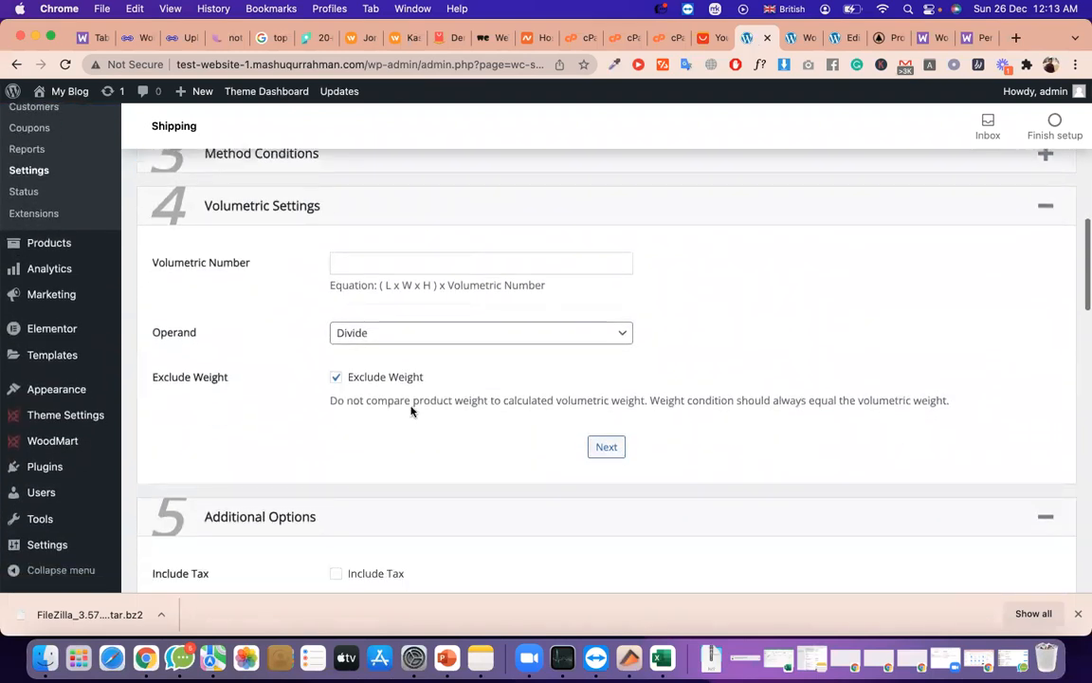
left_click(845, 39)
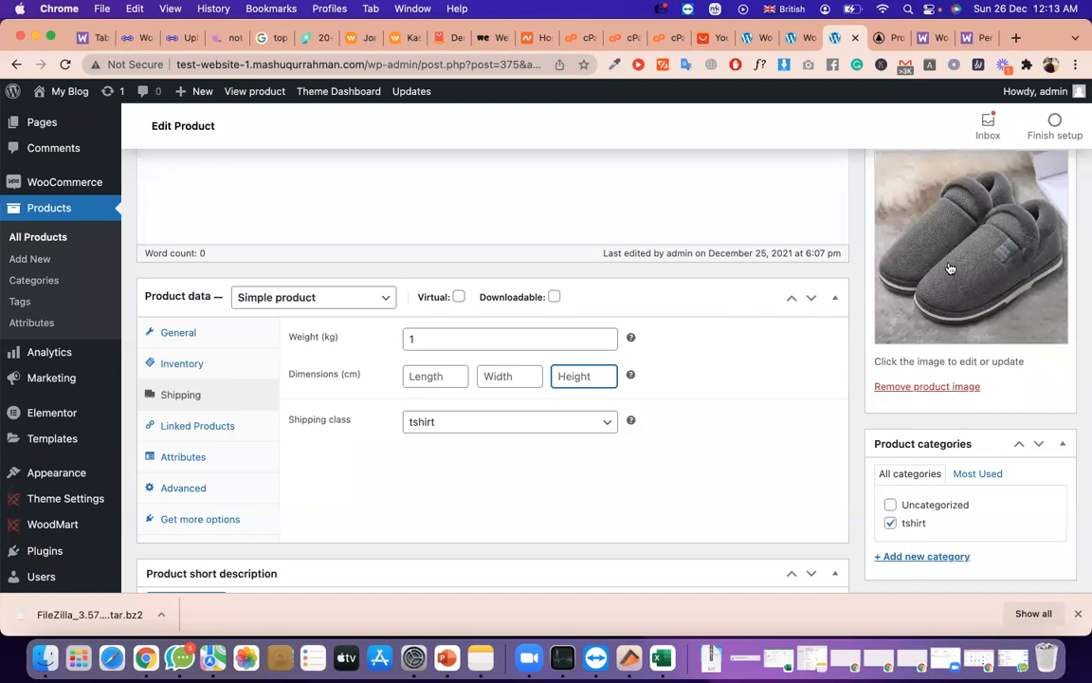
double_click(432, 338)
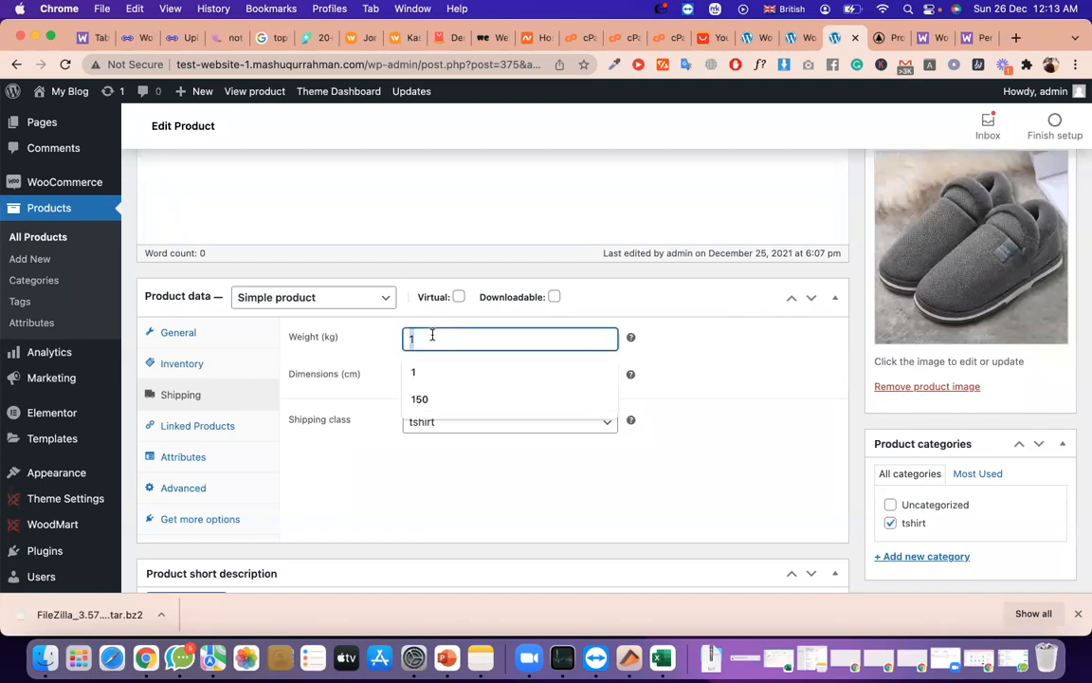
type("0")
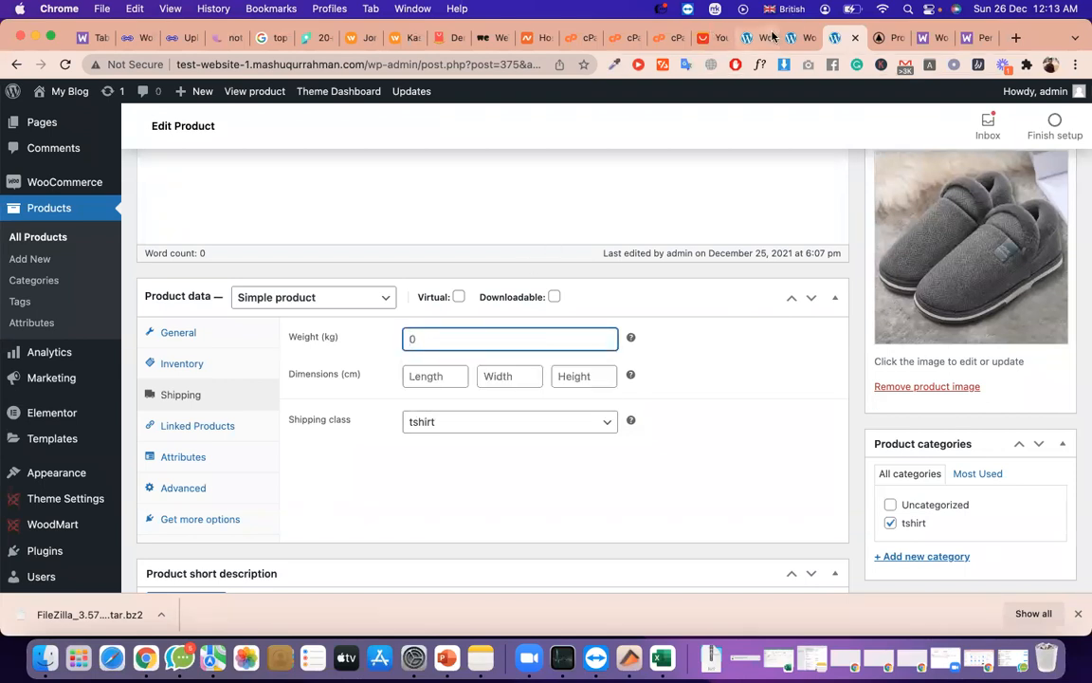
Check the Exclude Weight option again and set the product's shipping weight back to 1 kg
left_click(773, 36)
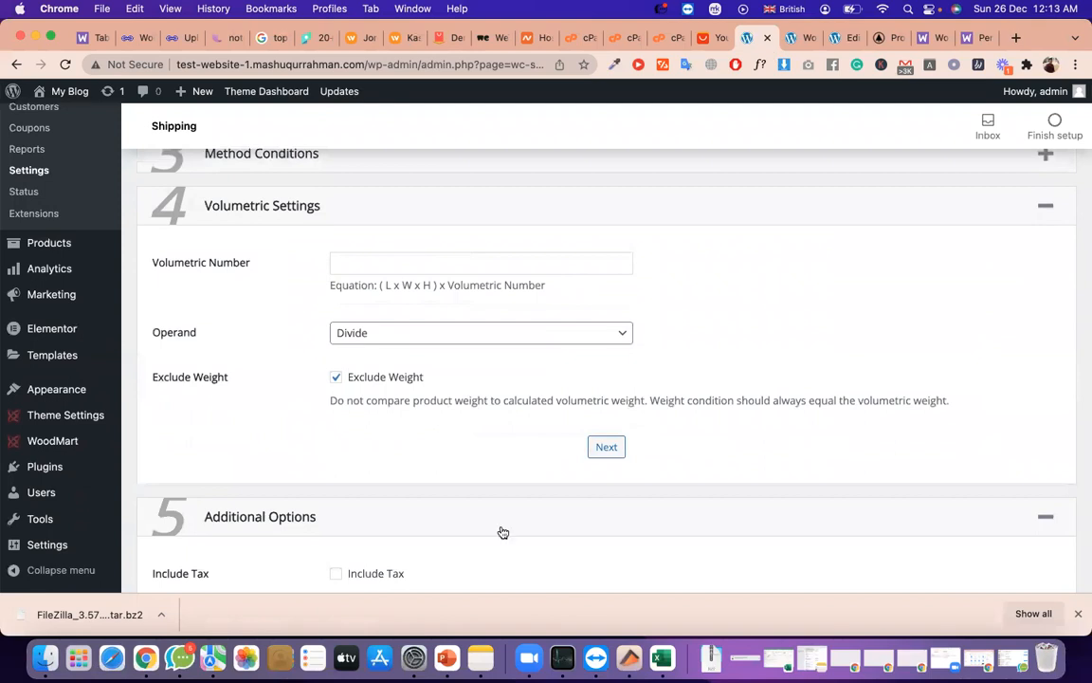
left_click(840, 38)
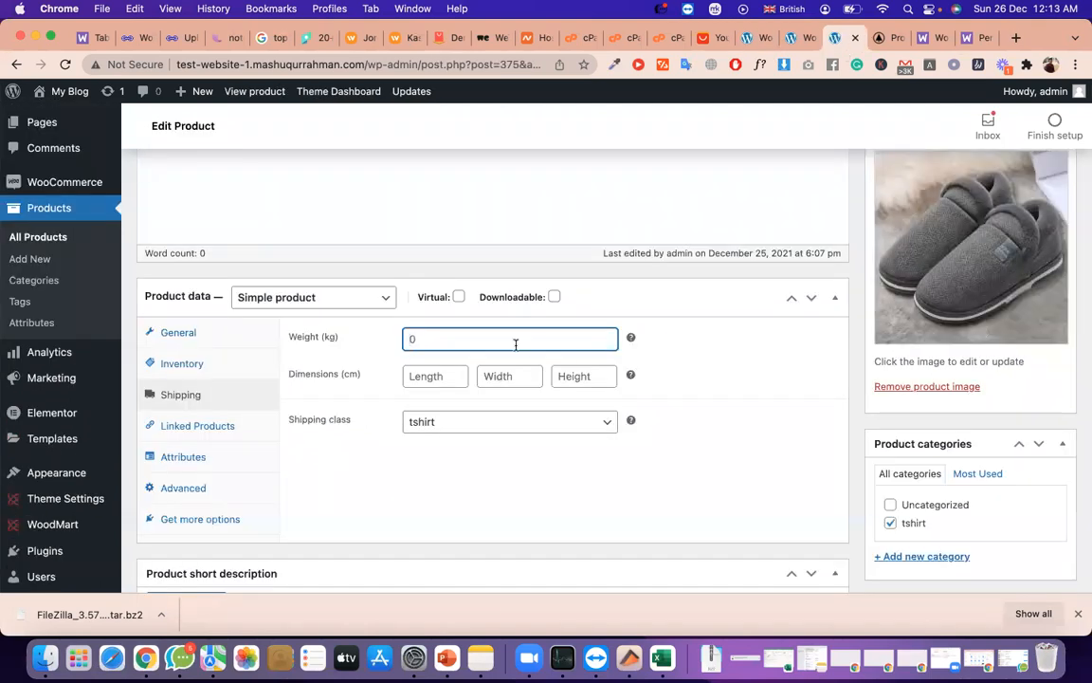
key("BackSpace")
type("1")
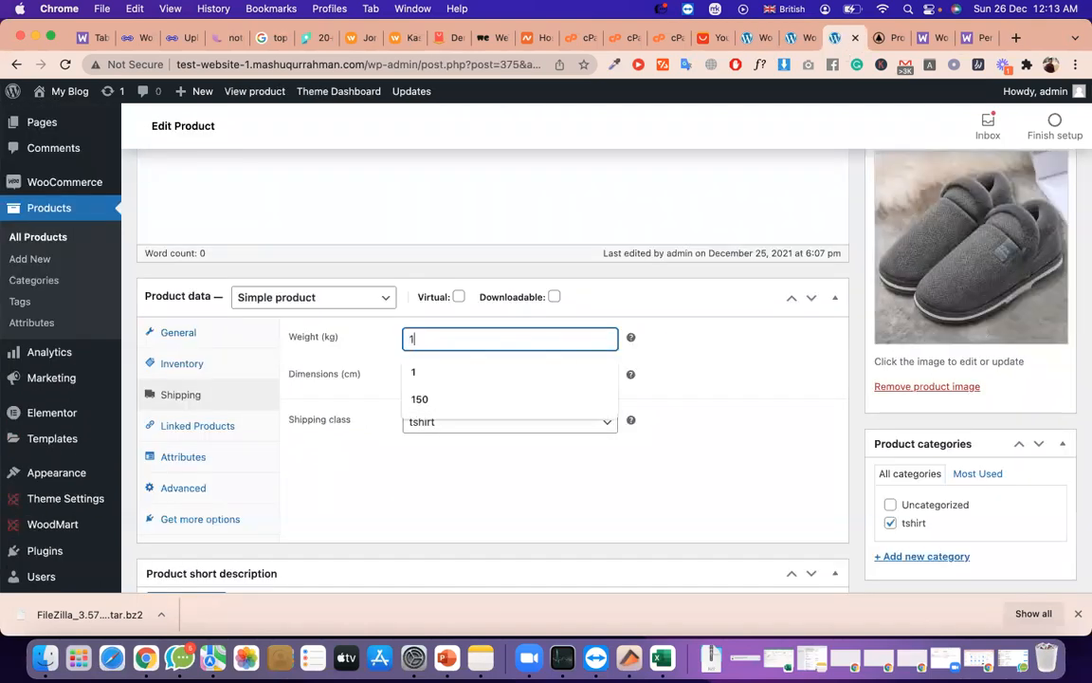
Compare the product's weight field with the Exclude Weight option, toggle that option off and on, and proceed to Additional Options
left_click(754, 40)
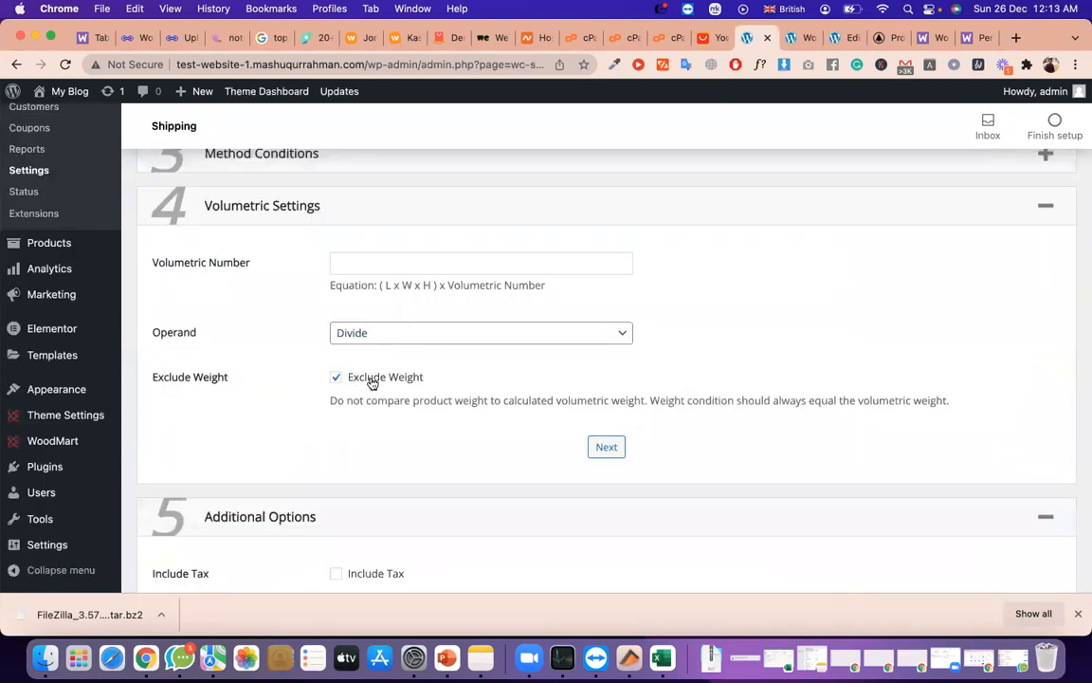
scroll(369, 382, "down", 1)
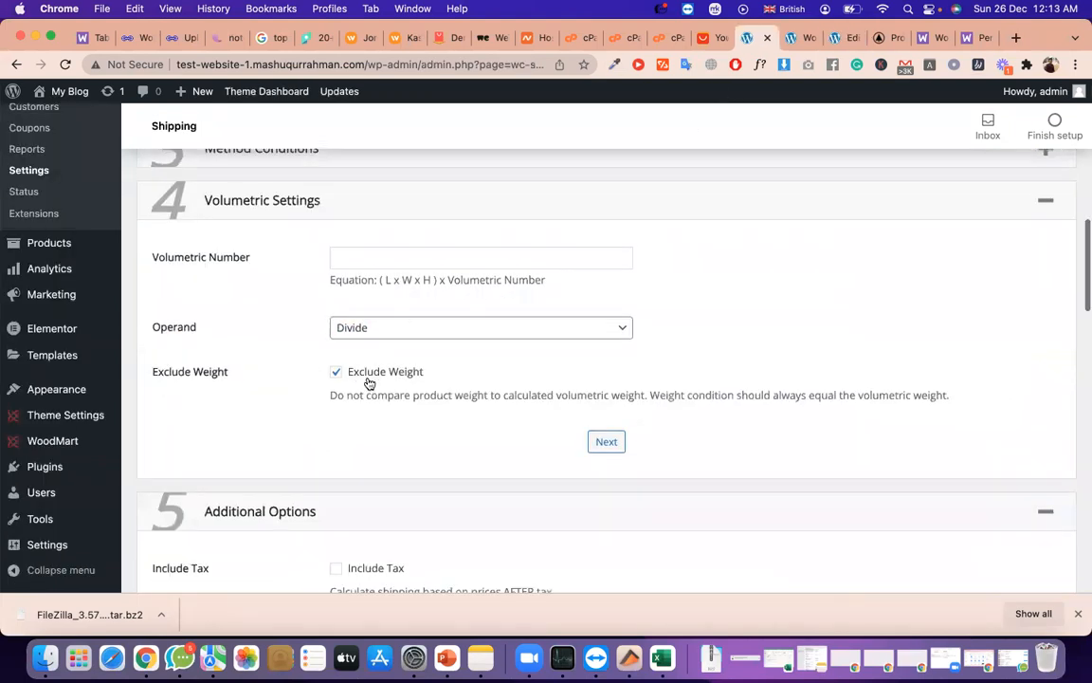
scroll(447, 402, "down", 3)
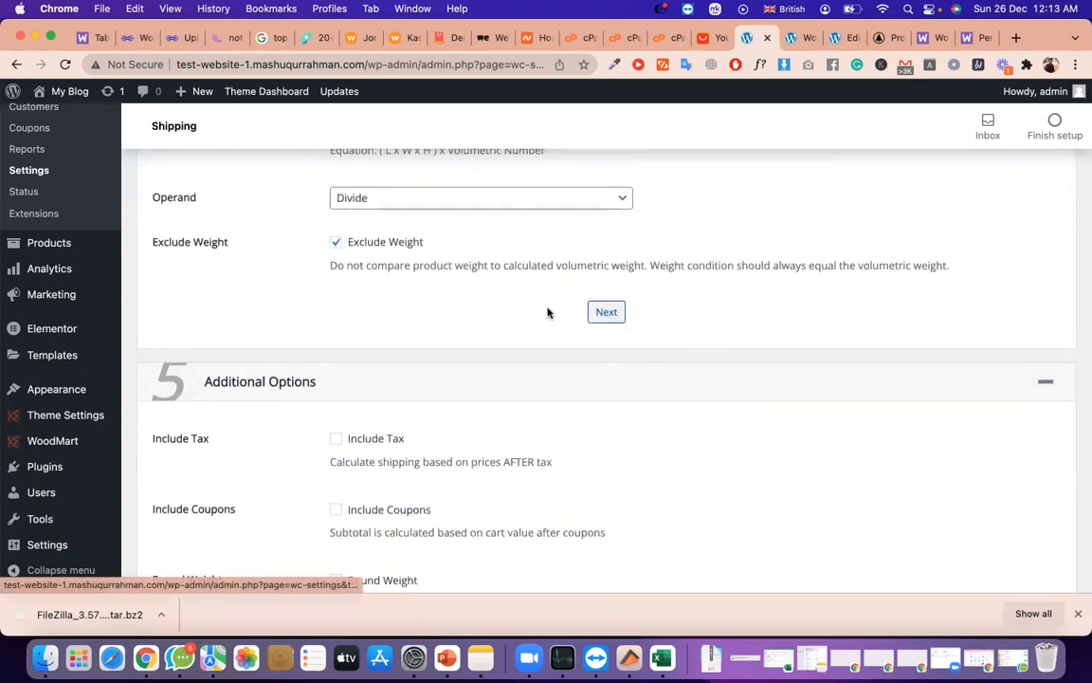
left_click(847, 38)
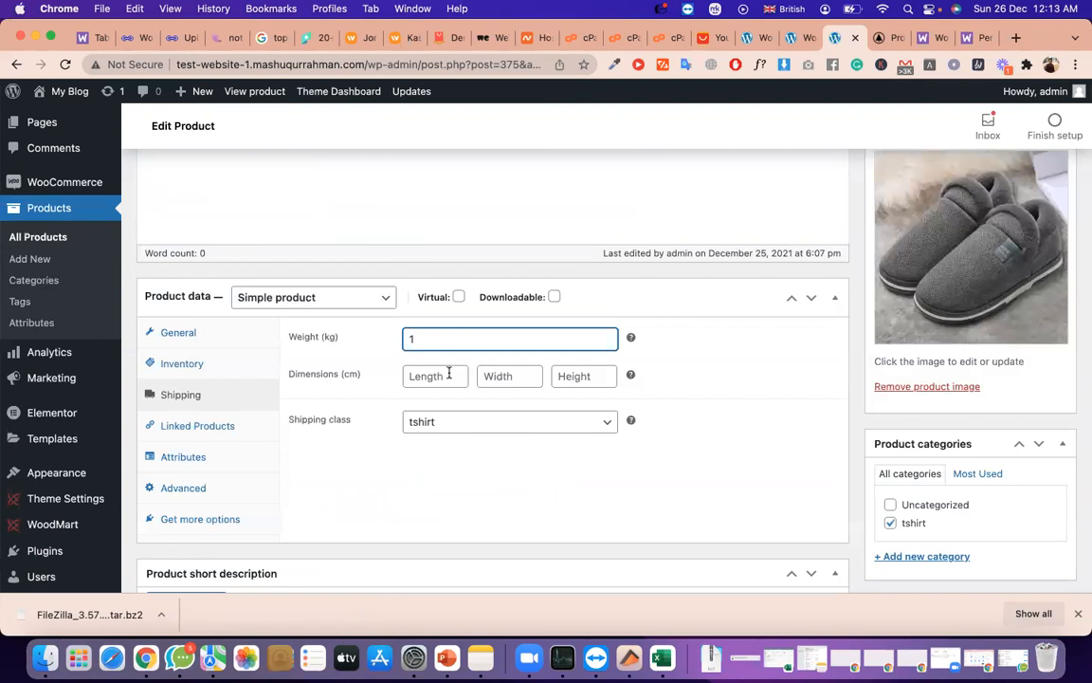
double_click(428, 344)
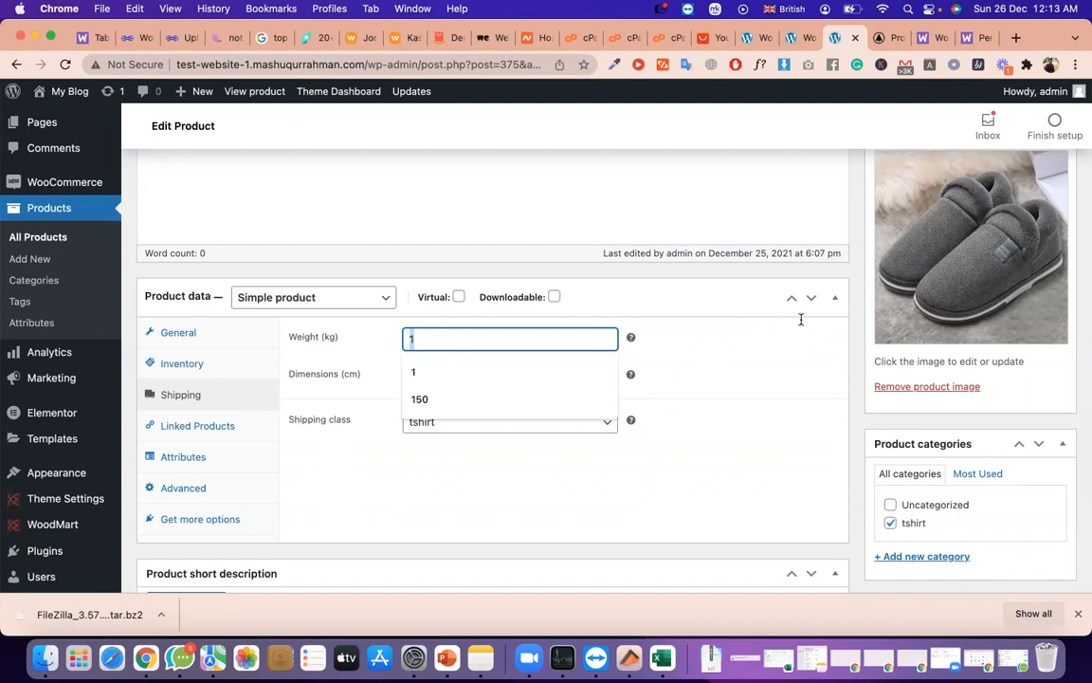
left_click(751, 36)
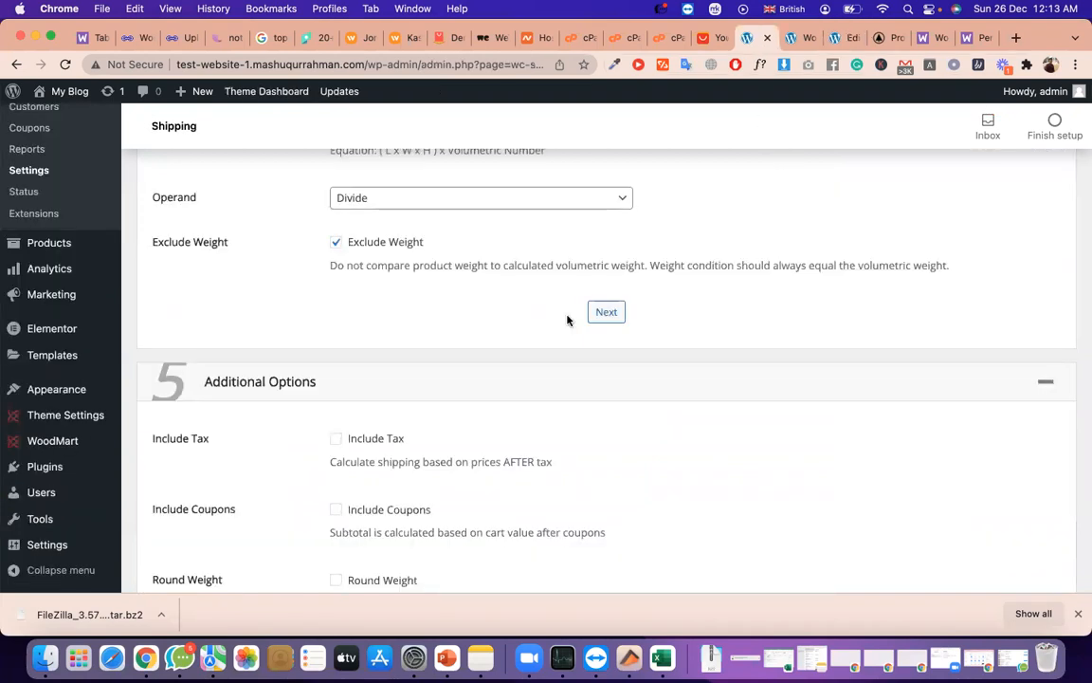
left_click(370, 244)
left_click(370, 245)
left_click(606, 320)
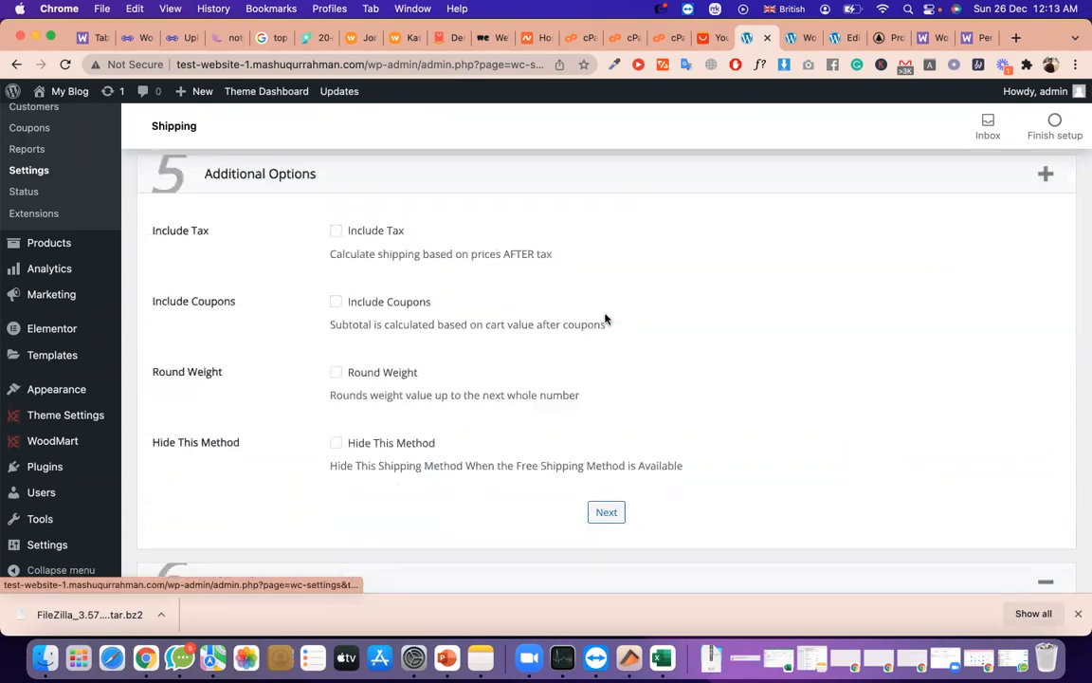
Reopen the Volumetric Settings section and read the description of the Exclude Weight option
scroll(559, 315, "up", 4)
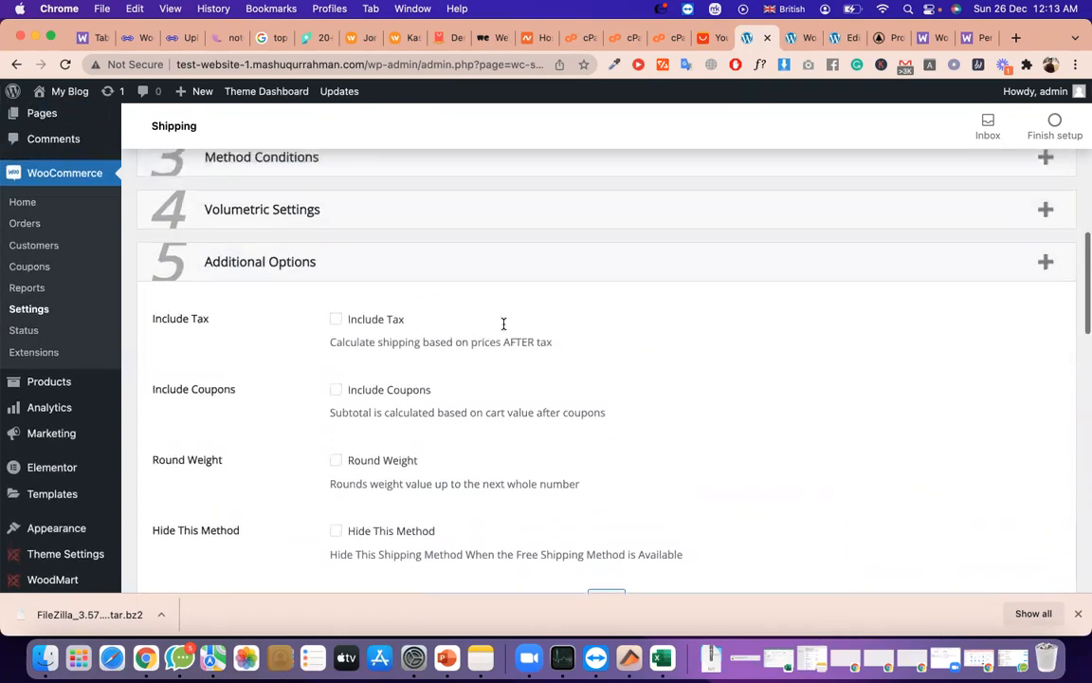
left_click(819, 236)
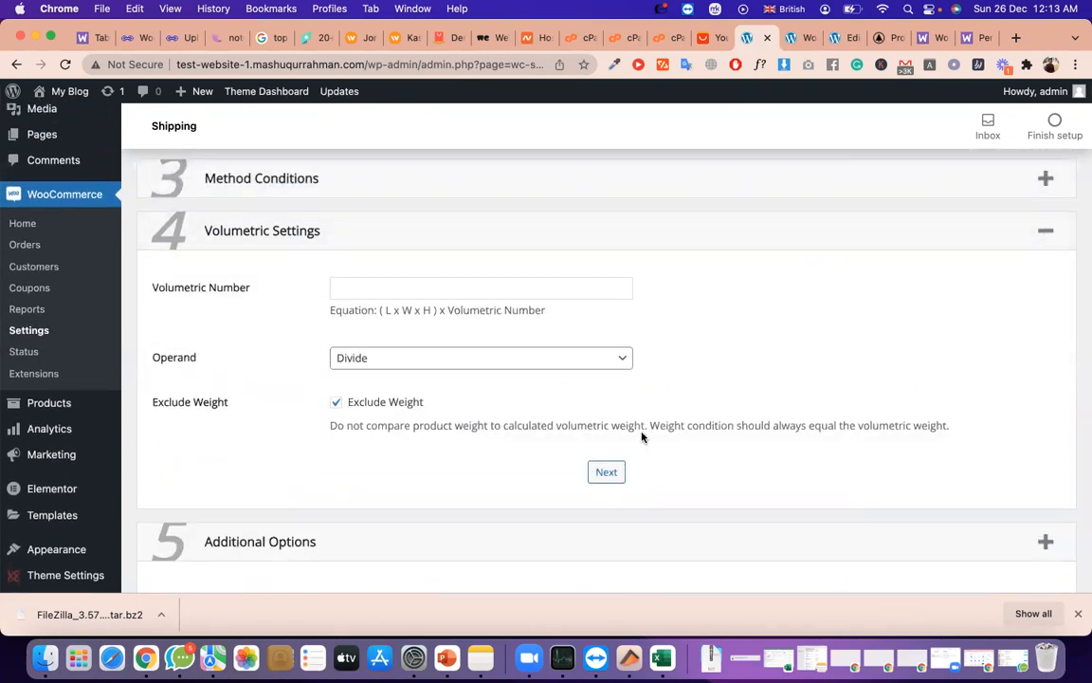
triple_click(698, 427)
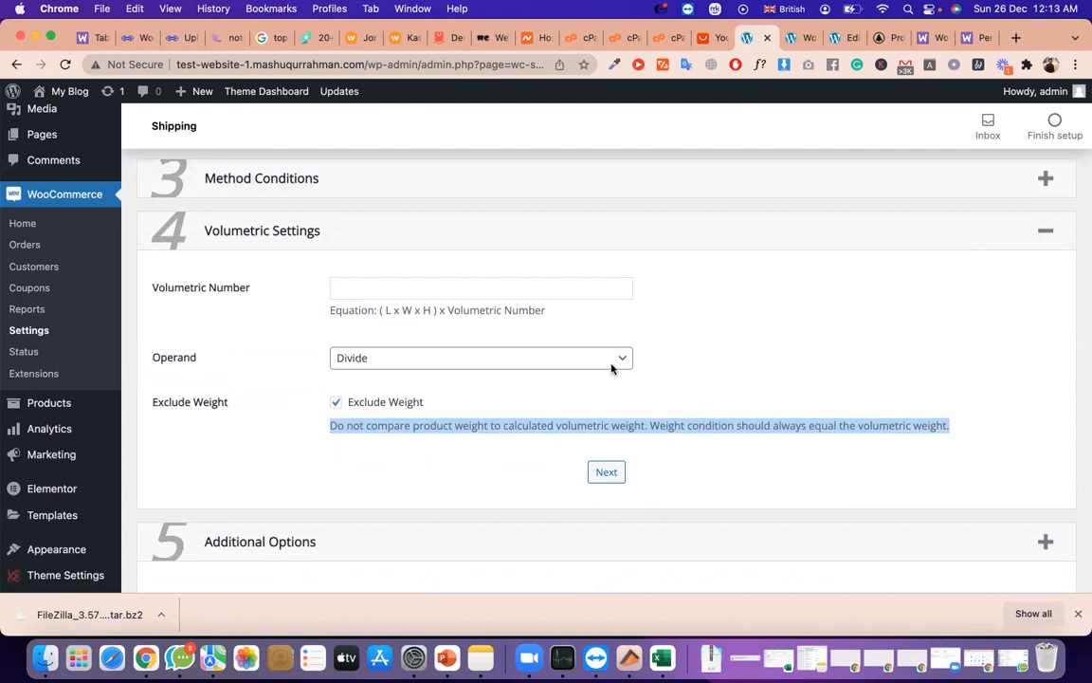
left_click(342, 239)
left_click(342, 241)
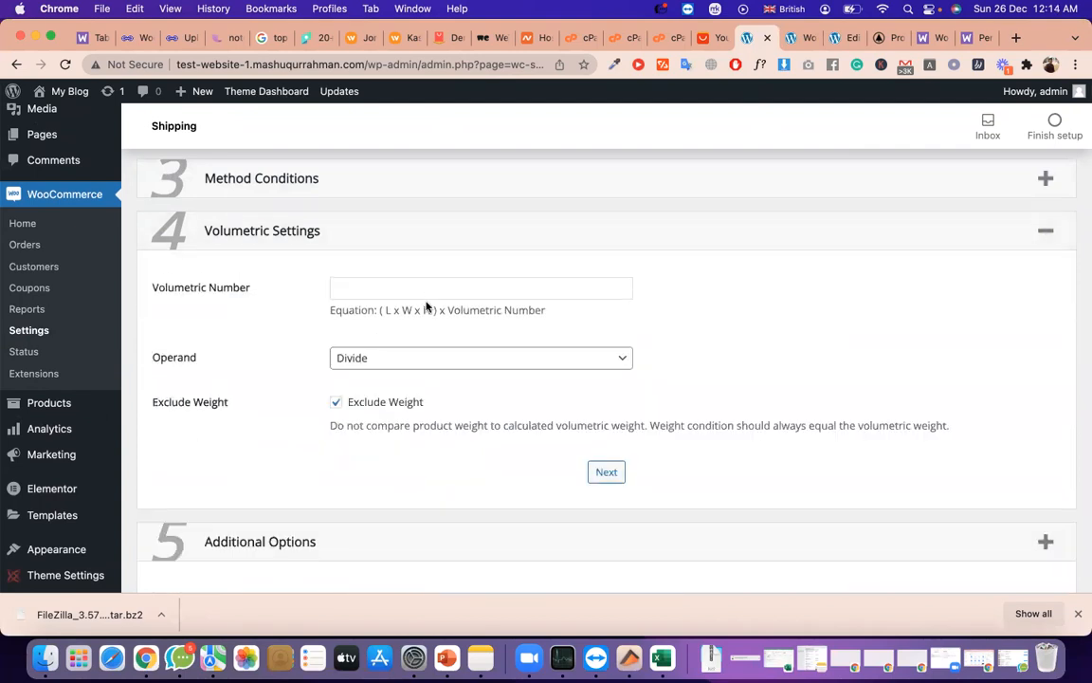
In Additional Options, toggle Include Tax on and off again and enable Include Coupons
scroll(519, 437, "down", 3)
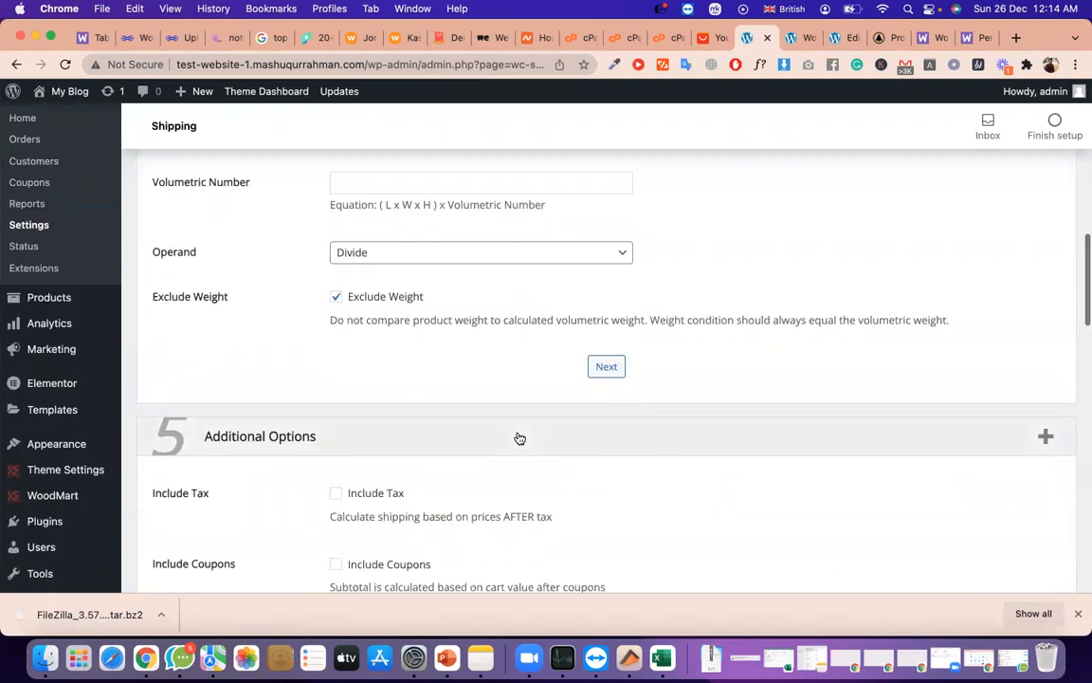
scroll(520, 383, "down", 5)
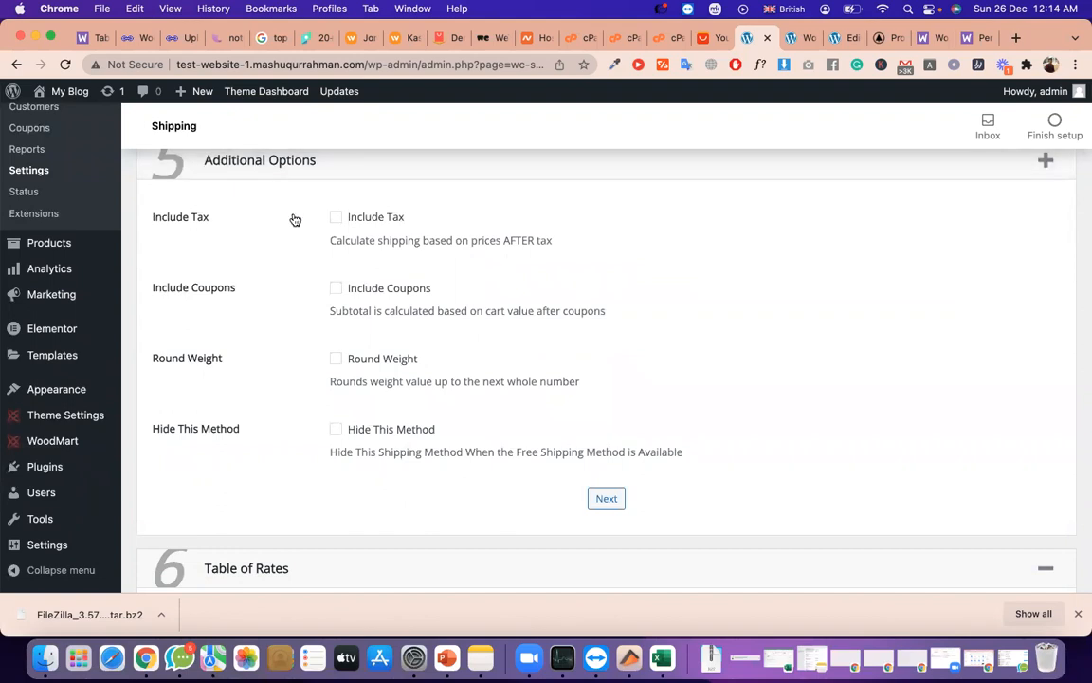
left_click(336, 221)
left_click(337, 220)
left_click(336, 290)
Examine the volumetric number equation and the Exclude Weight description in Volumetric Settings once more
scroll(405, 319, "up", 1)
scroll(176, 254, "up", 3)
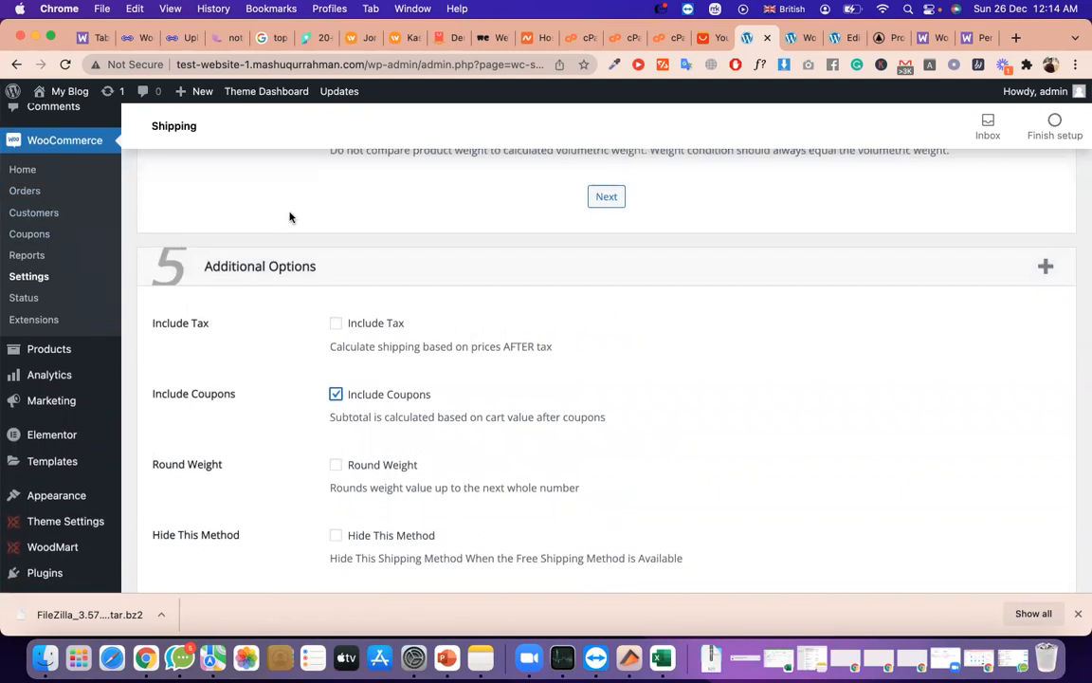
scroll(290, 217, "up", 4)
triple_click(467, 256)
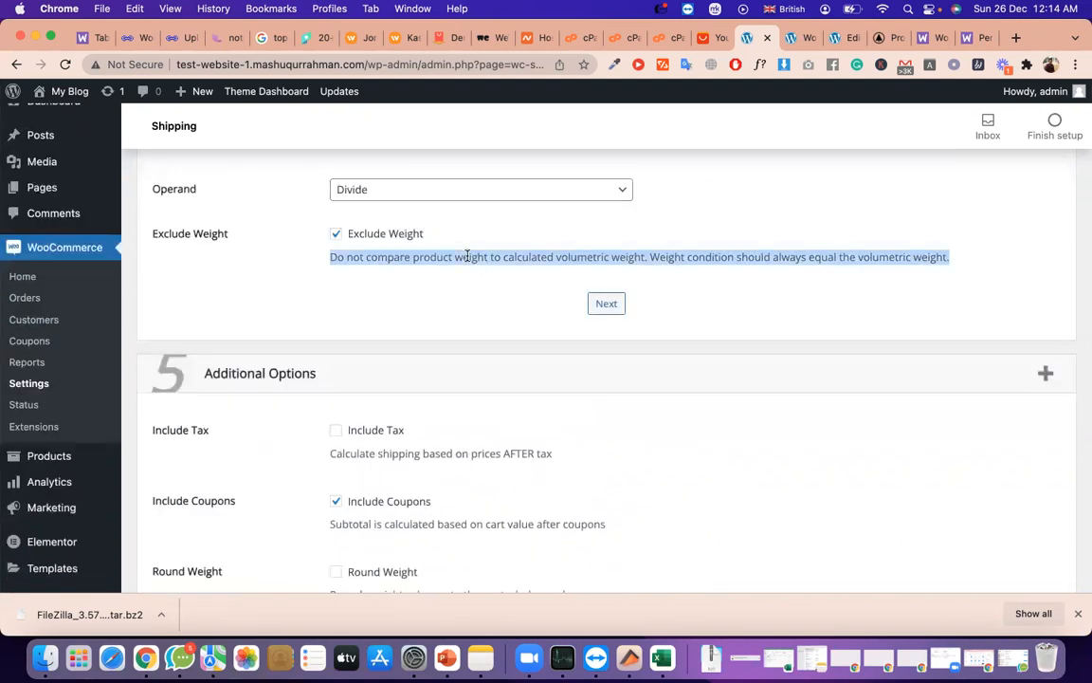
scroll(390, 183, "up", 1)
triple_click(408, 163)
left_click(410, 166)
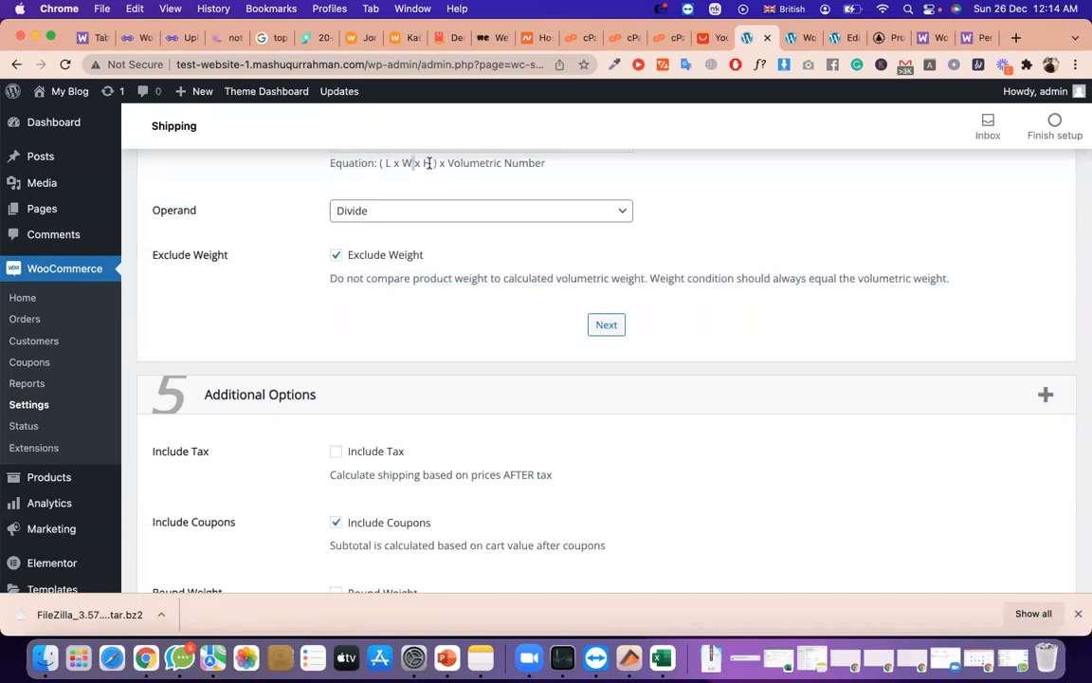
scroll(429, 163, "down", 1)
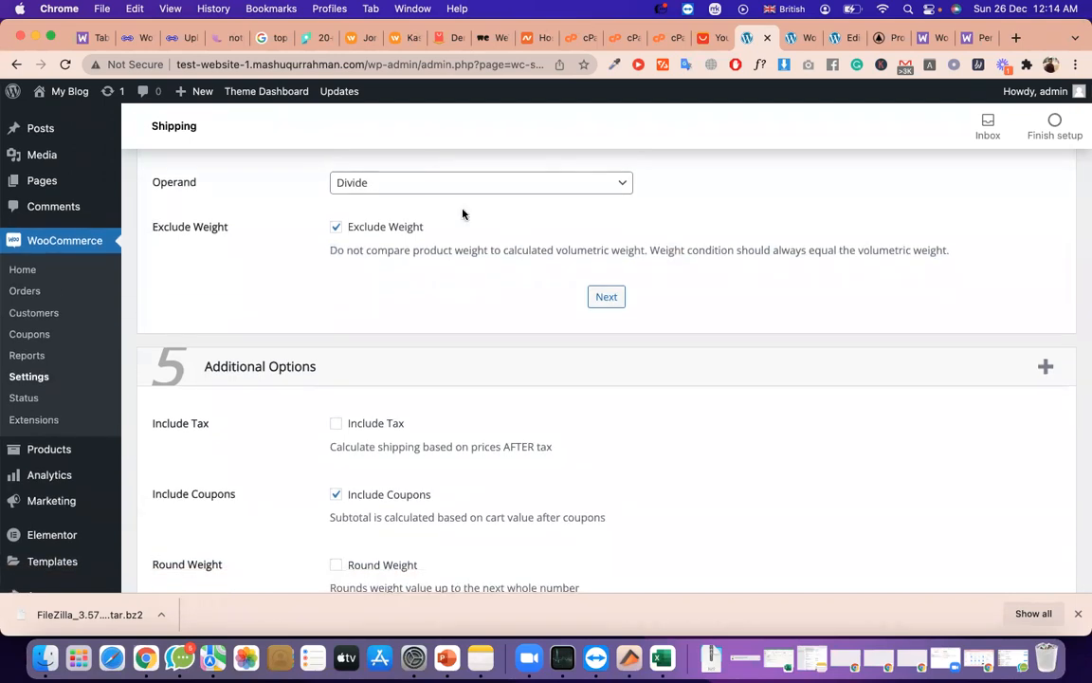
triple_click(490, 249)
Read through the remaining Additional Options, including the description of Hide This Method
scroll(490, 248, "down", 5)
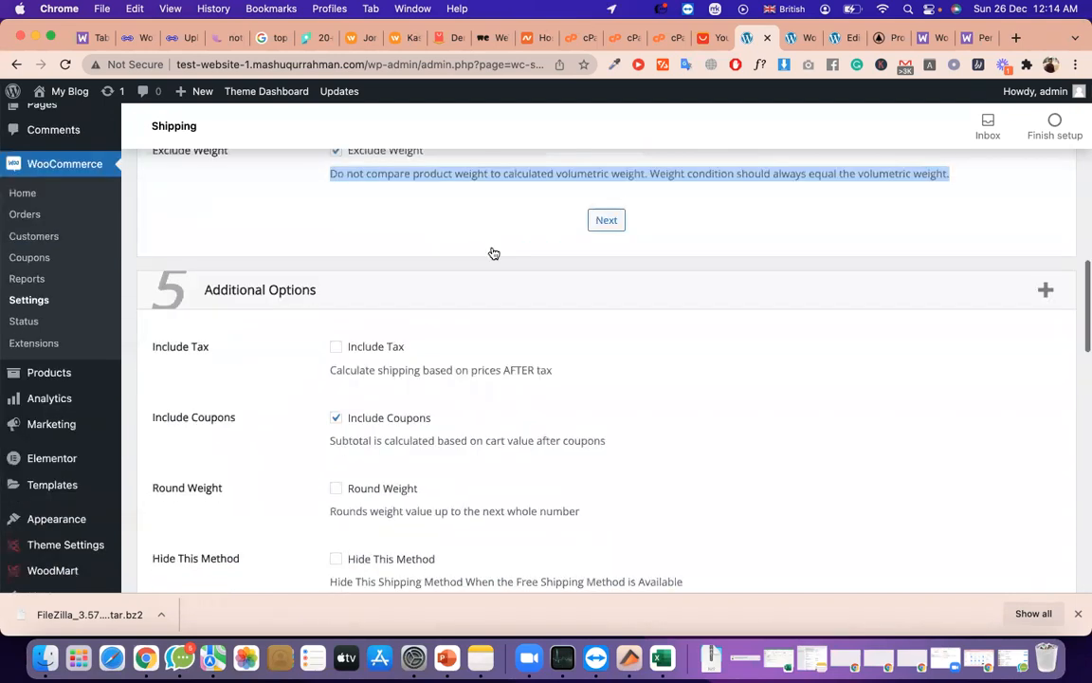
scroll(470, 417, "down", 1)
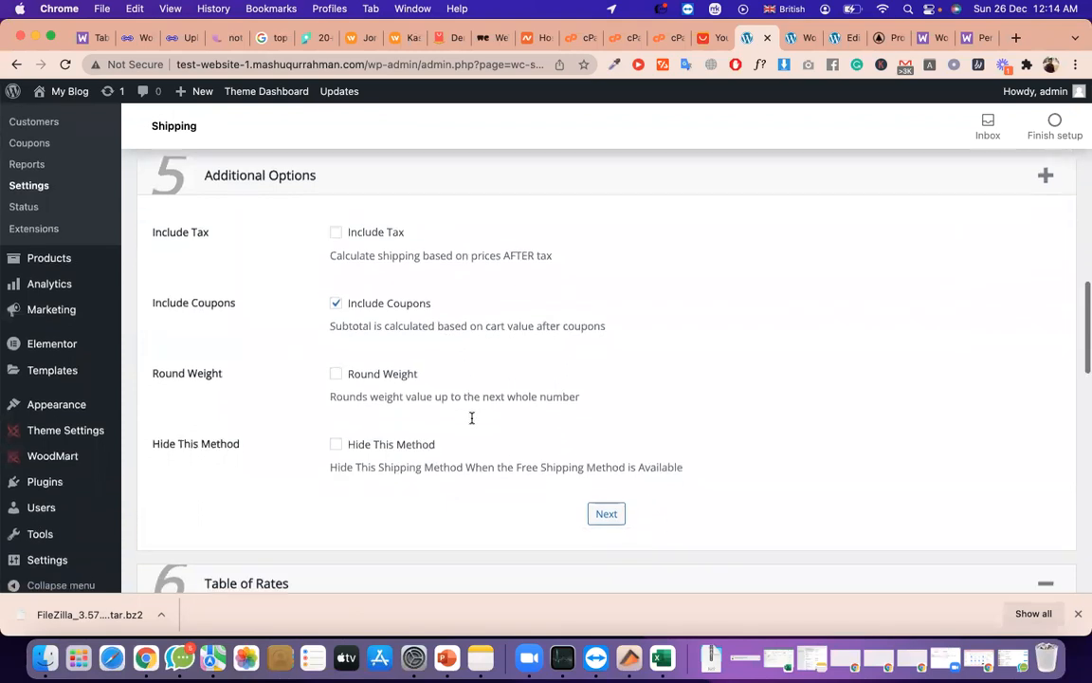
triple_click(536, 459)
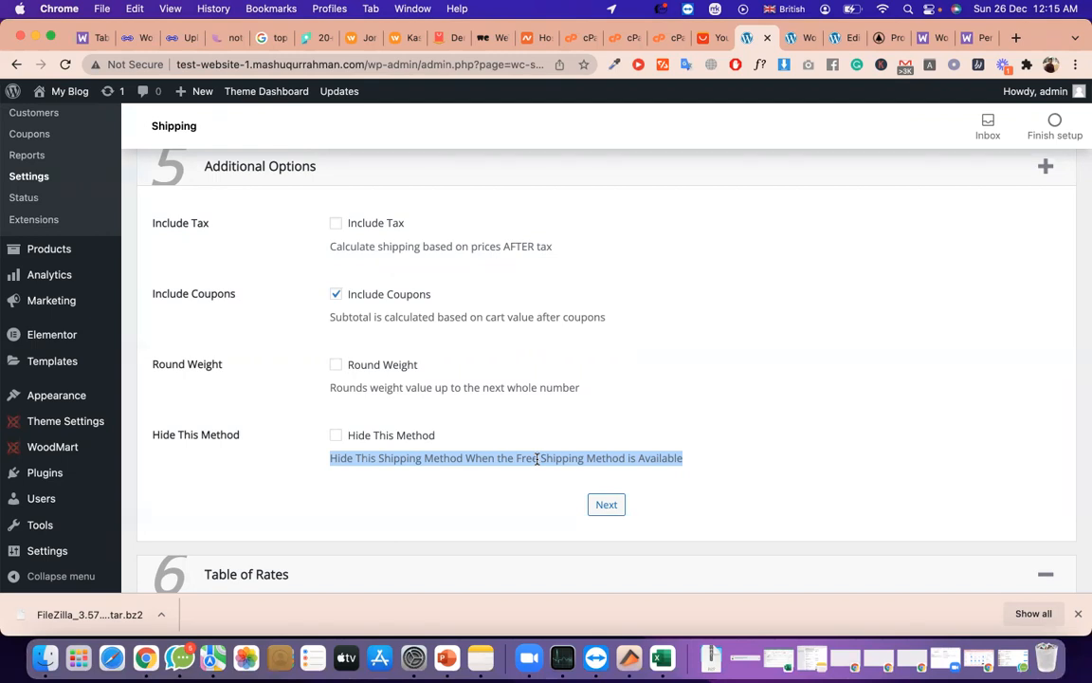
Review the AliExpress Standard and Premium shipping options in the Table of Rates and save the table rate settings
scroll(536, 459, "down", 5)
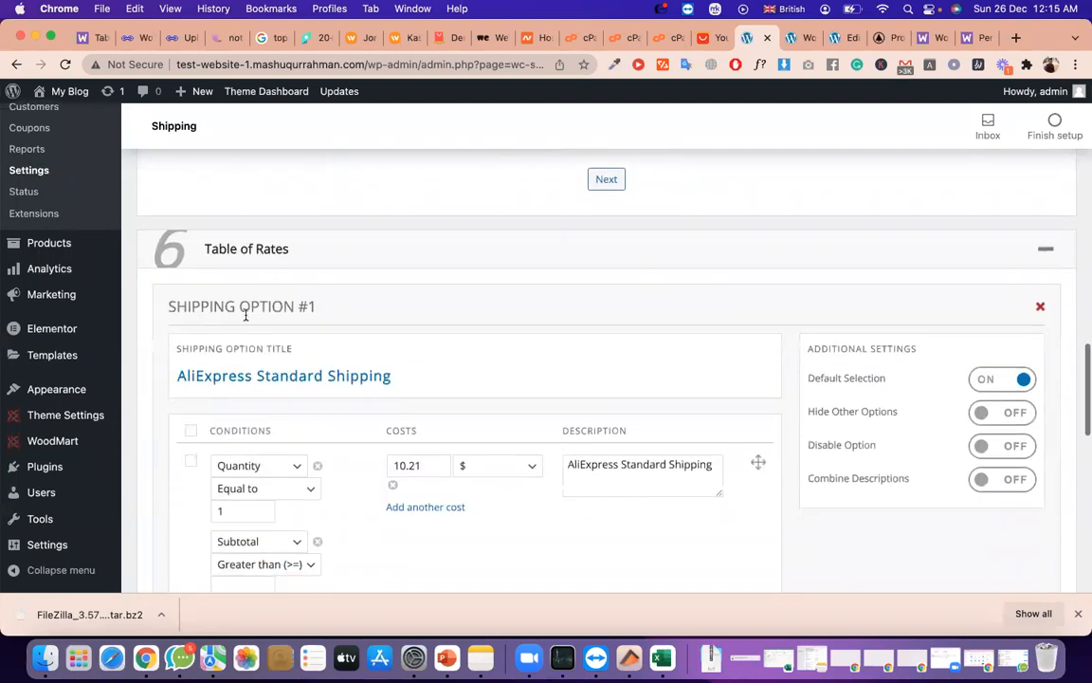
scroll(372, 324, "up", 1)
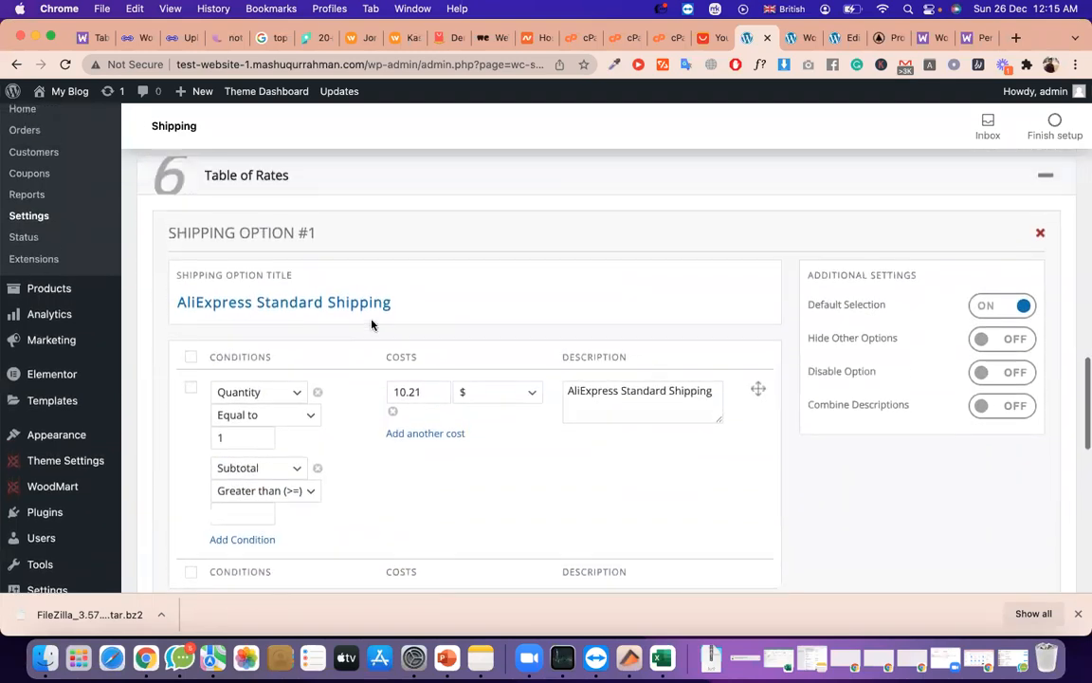
scroll(417, 327, "down", 5)
scroll(359, 416, "down", 3)
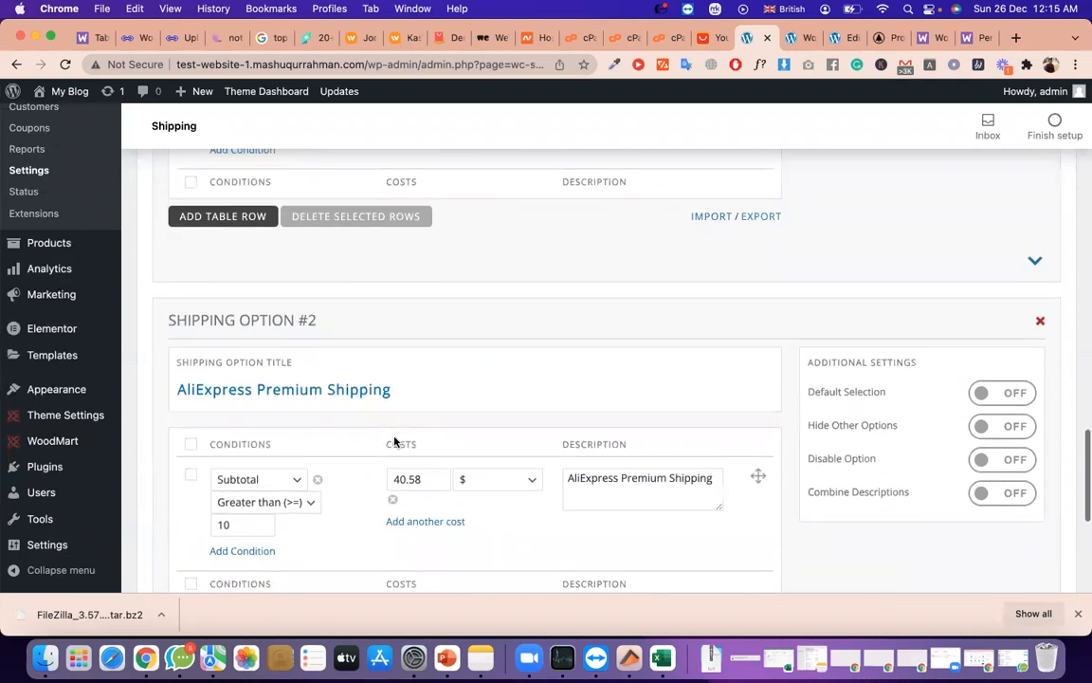
scroll(568, 384, "down", 5)
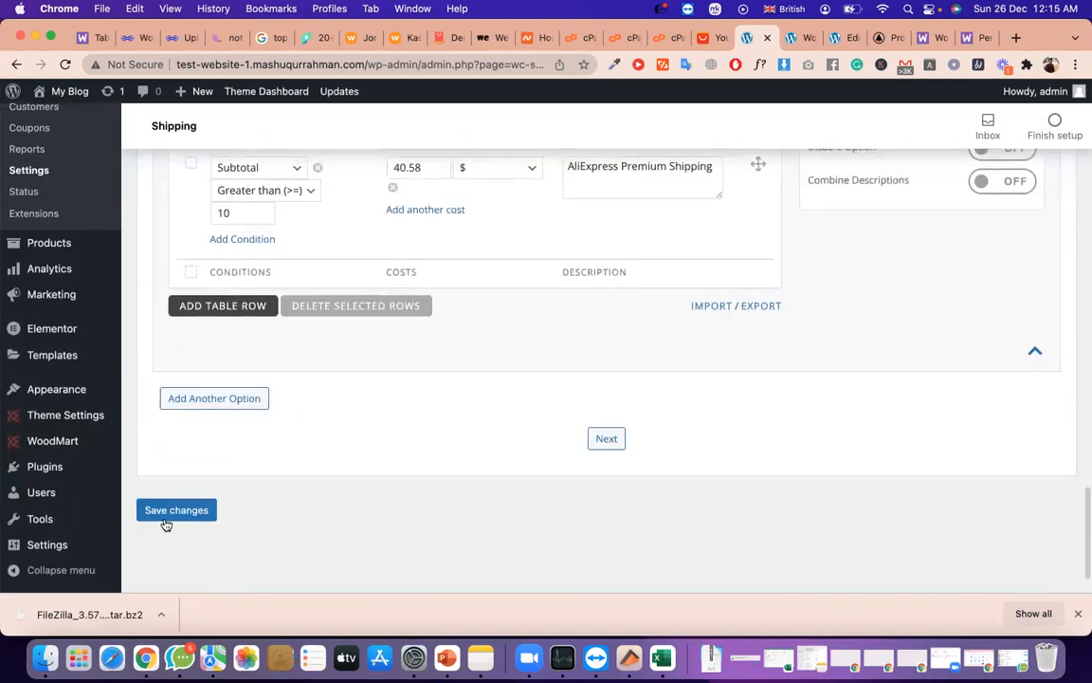
left_click(167, 518)
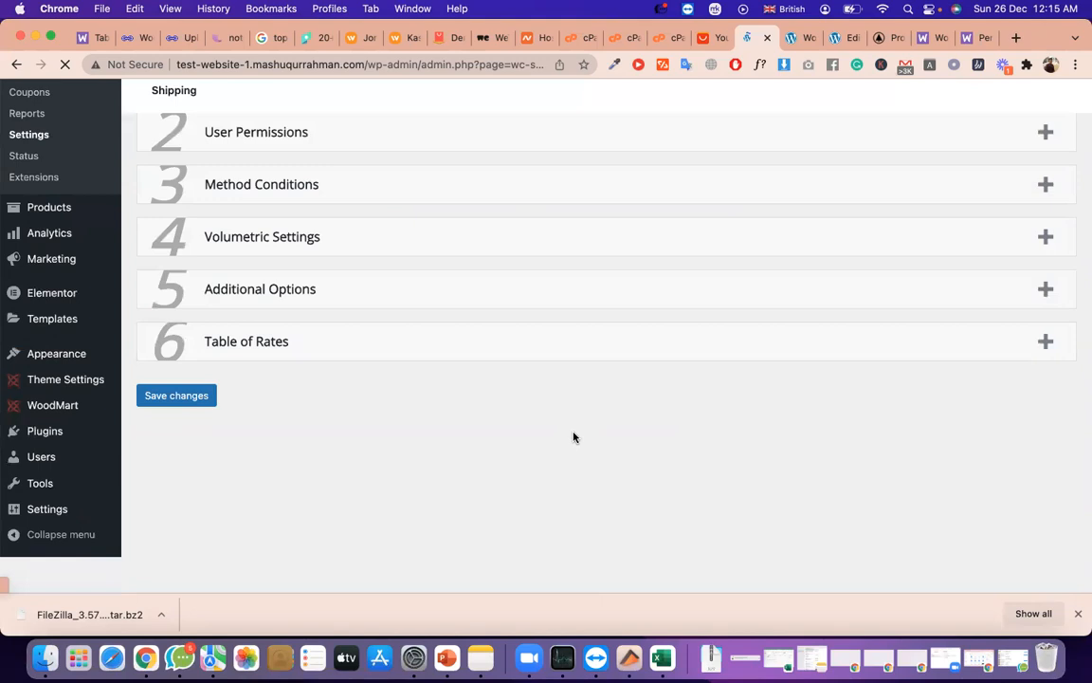
scroll(592, 470, "down", 5)
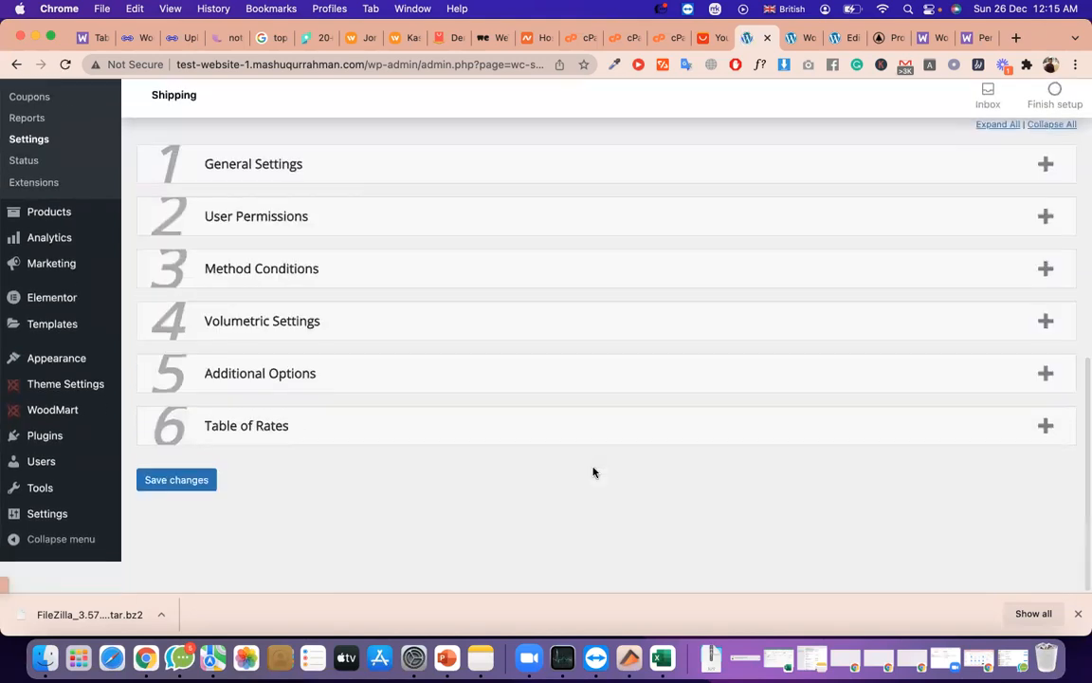
Look over the shipping options in the Table of Rates once more and save the table rate method
left_click(684, 470)
scroll(684, 470, "down", 10)
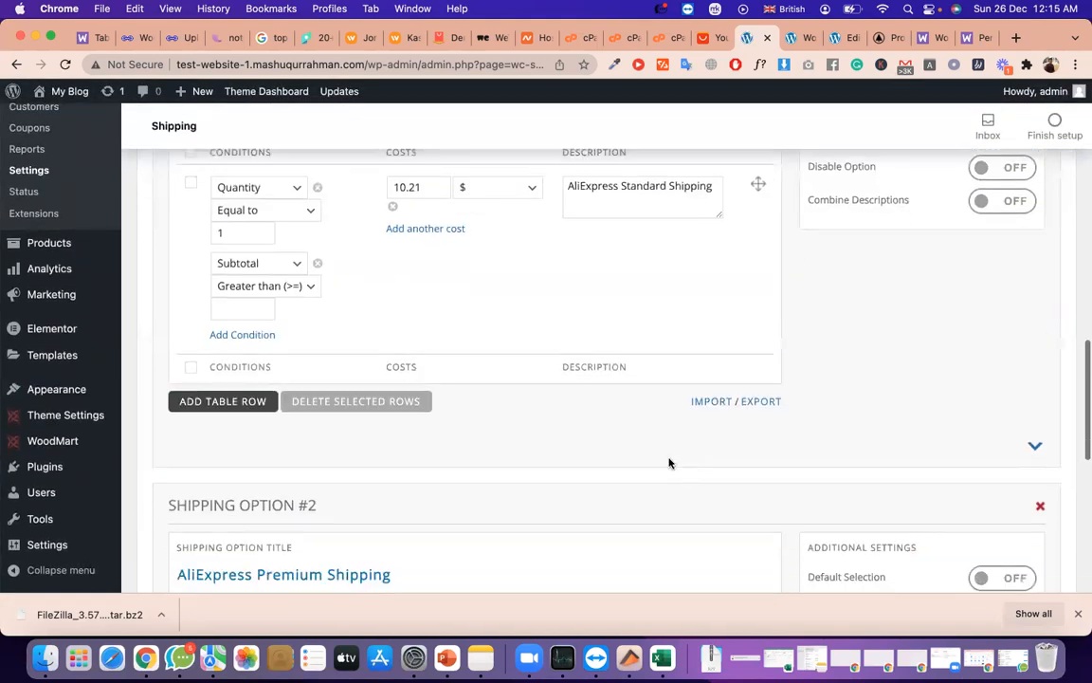
scroll(749, 408, "down", 10)
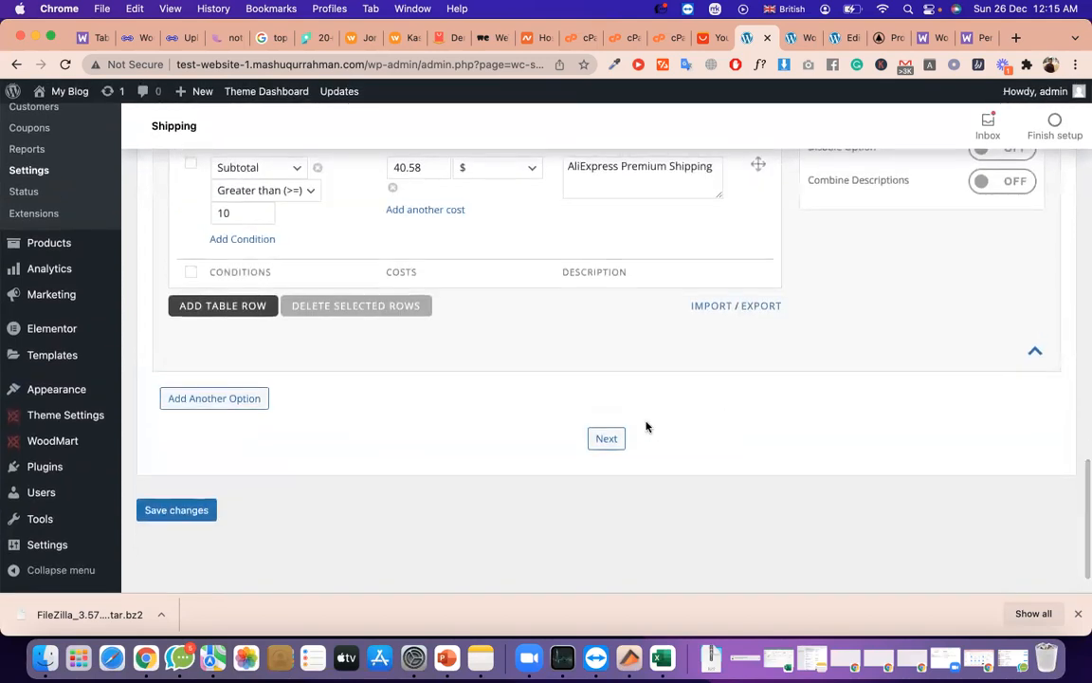
left_click(612, 437)
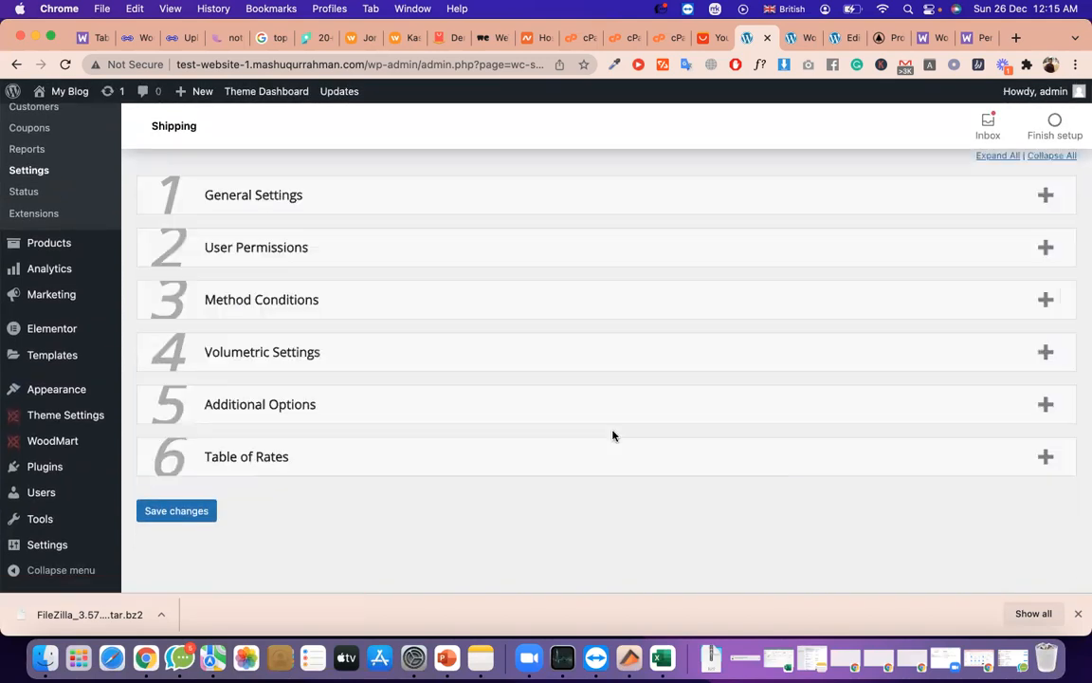
left_click(174, 516)
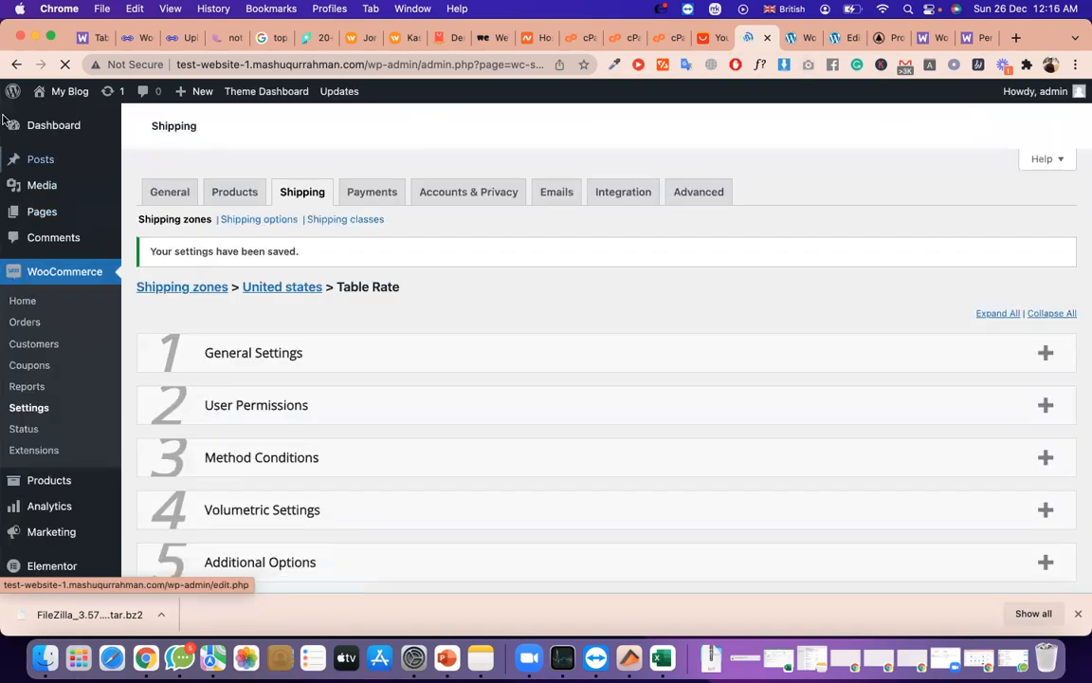
Open the tshirt product's storefront page from its edit screen and examine how the product is displayed
left_click(841, 40)
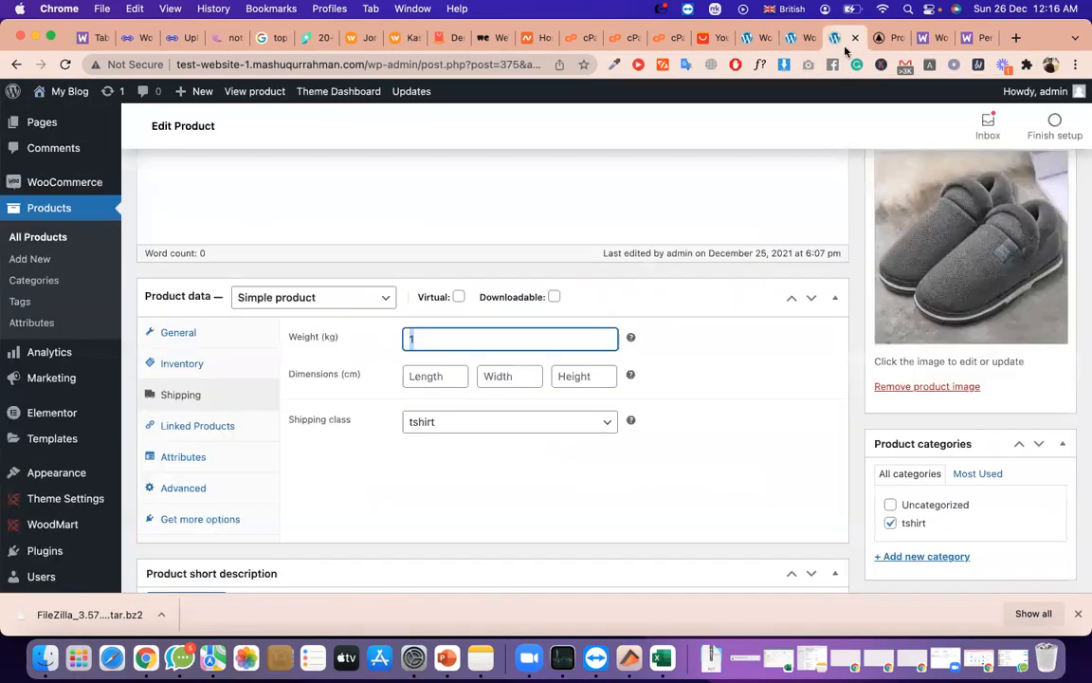
scroll(843, 186, "up", 10)
scroll(426, 470, "down", 1)
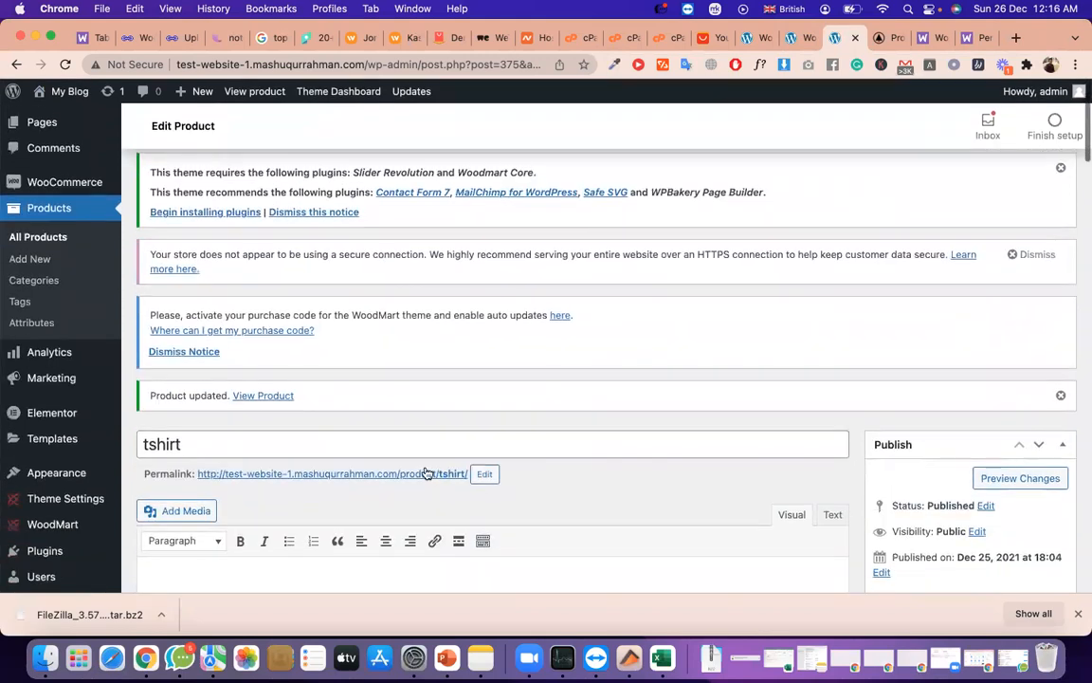
left_click(426, 473)
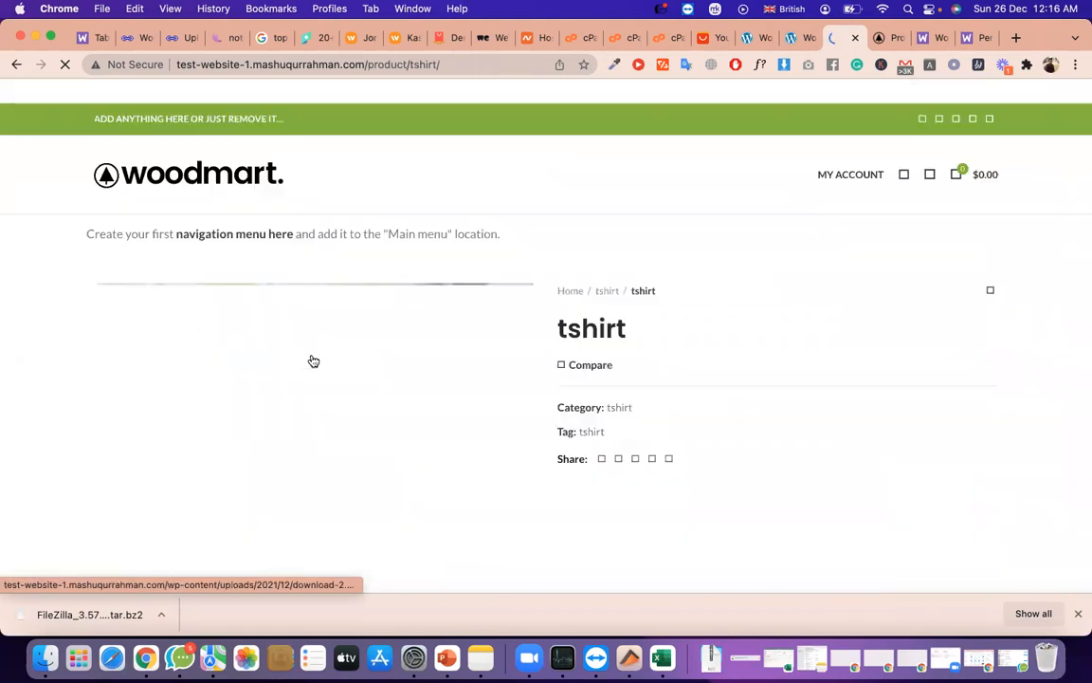
scroll(594, 417, "down", 2)
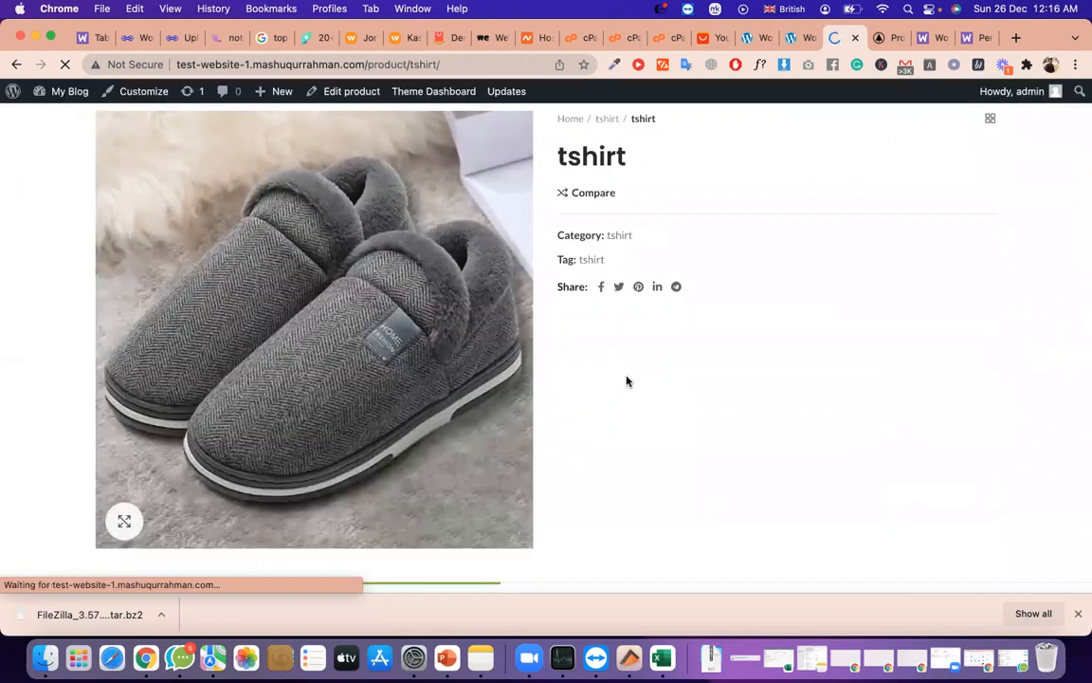
scroll(622, 381, "down", 1)
scroll(622, 380, "up", 3)
scroll(643, 341, "down", 3)
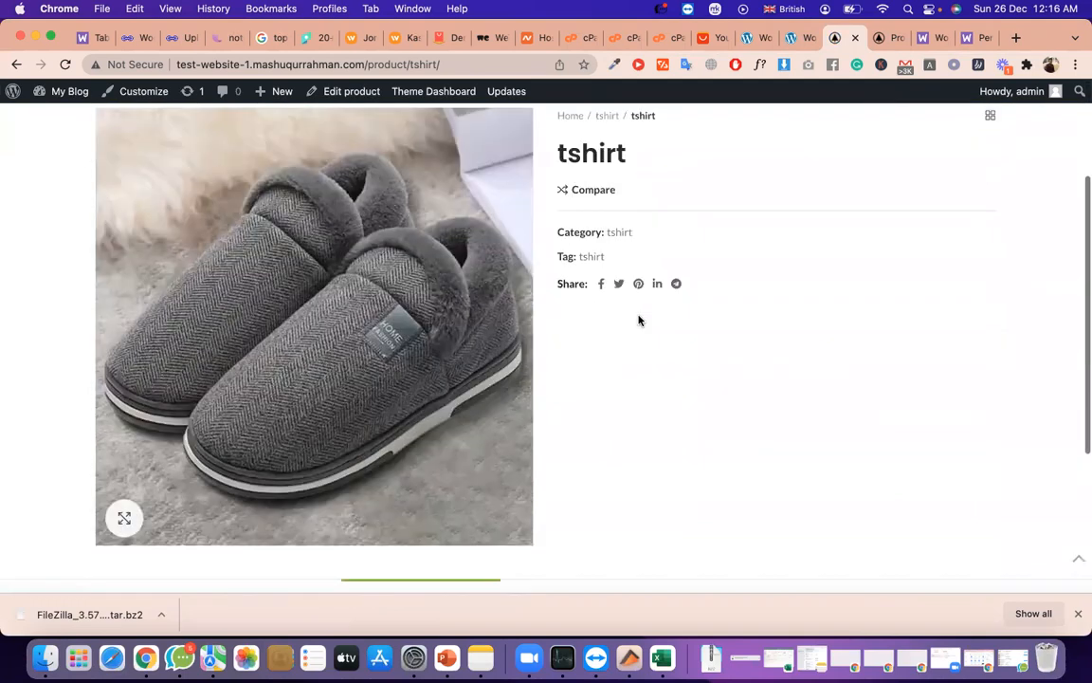
left_click(776, 40)
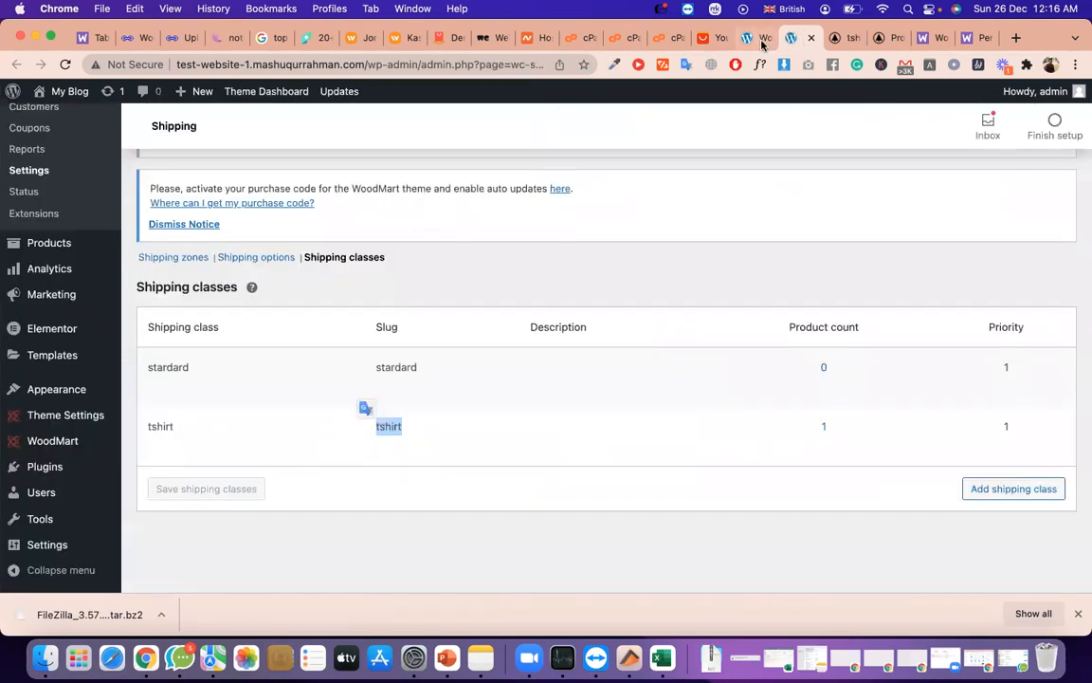
left_click(834, 38)
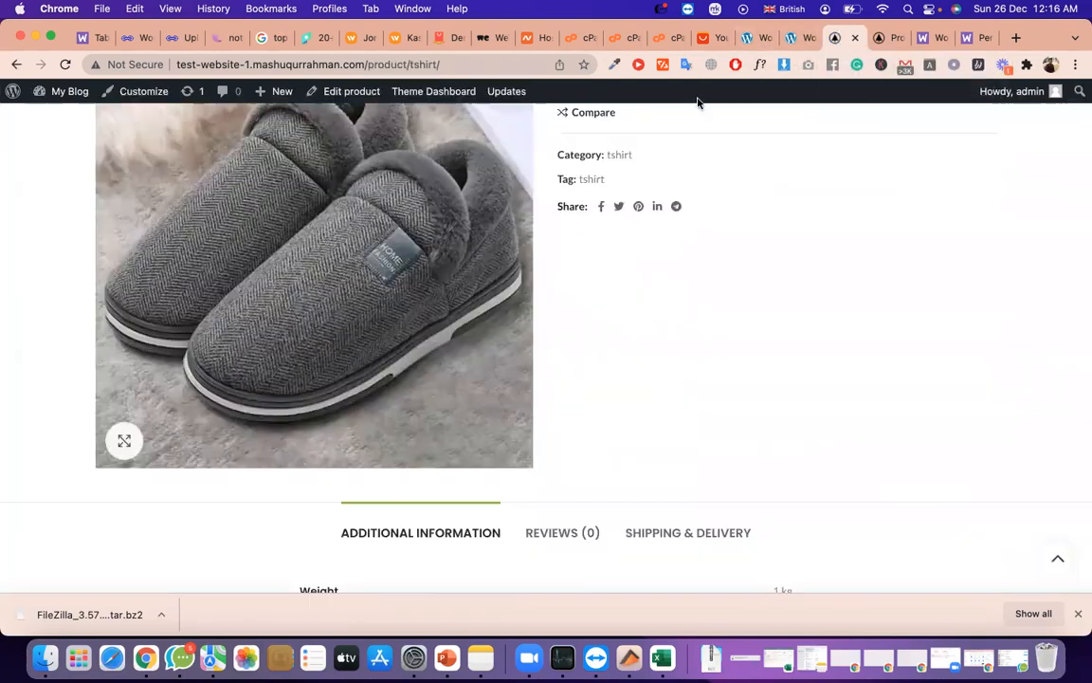
Edit the tshirt product, set its regular price to $100 and update it
left_click(368, 99)
scroll(663, 413, "down", 2)
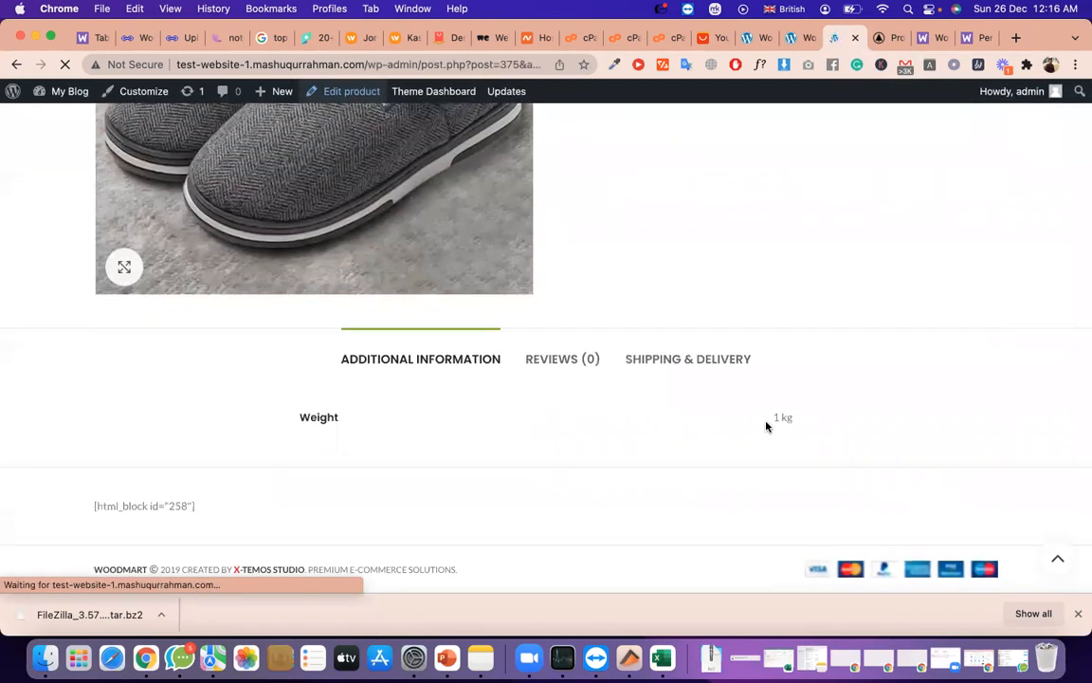
scroll(580, 414, "down", 5)
scroll(581, 415, "down", 3)
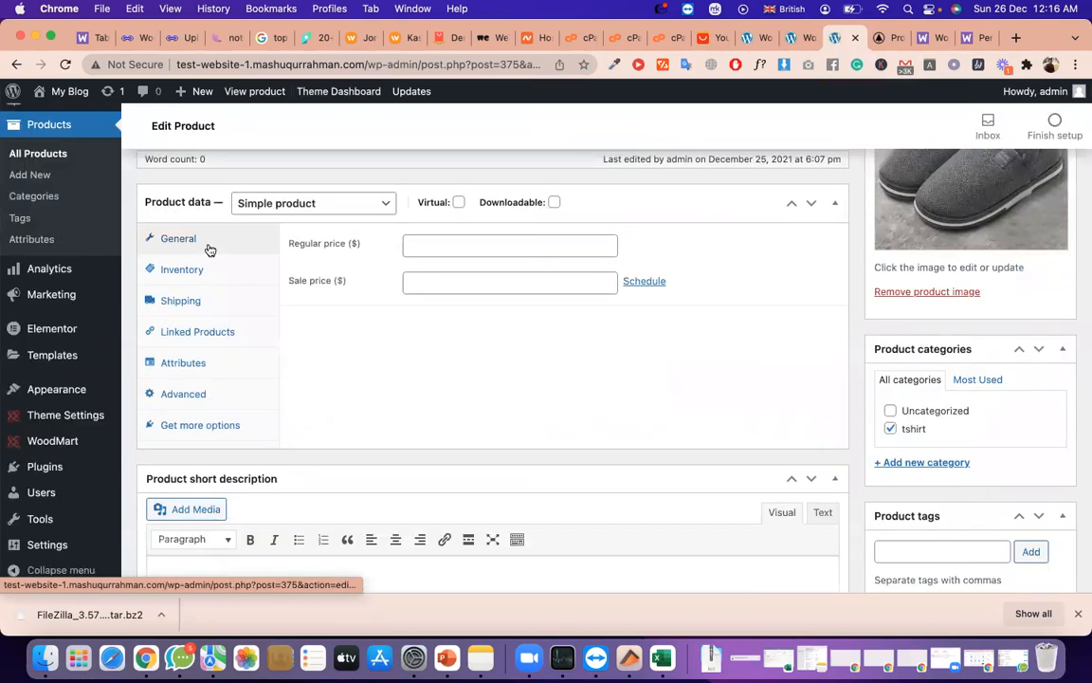
left_click(407, 244)
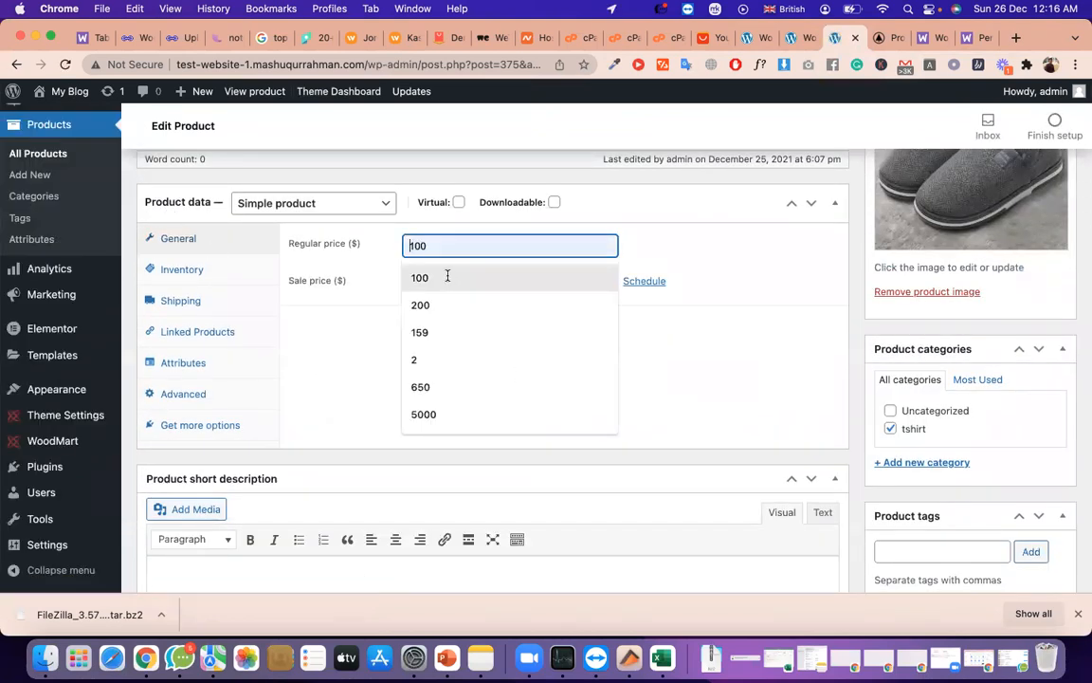
left_click(442, 276)
scroll(815, 328, "up", 10)
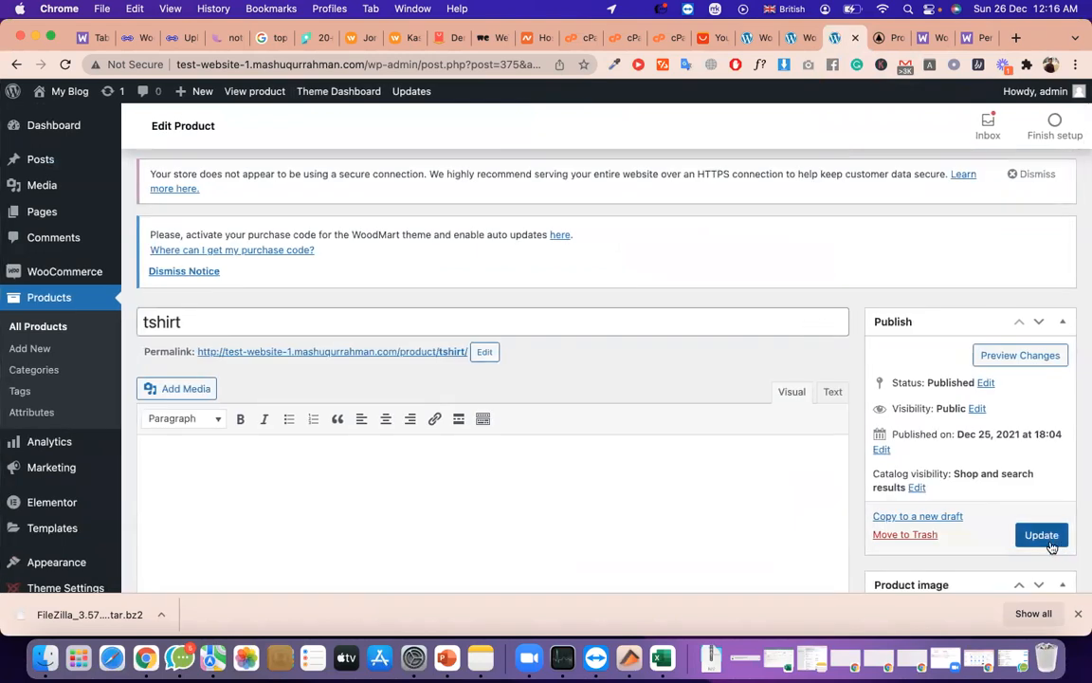
left_click(1048, 538)
scroll(731, 463, "down", 15)
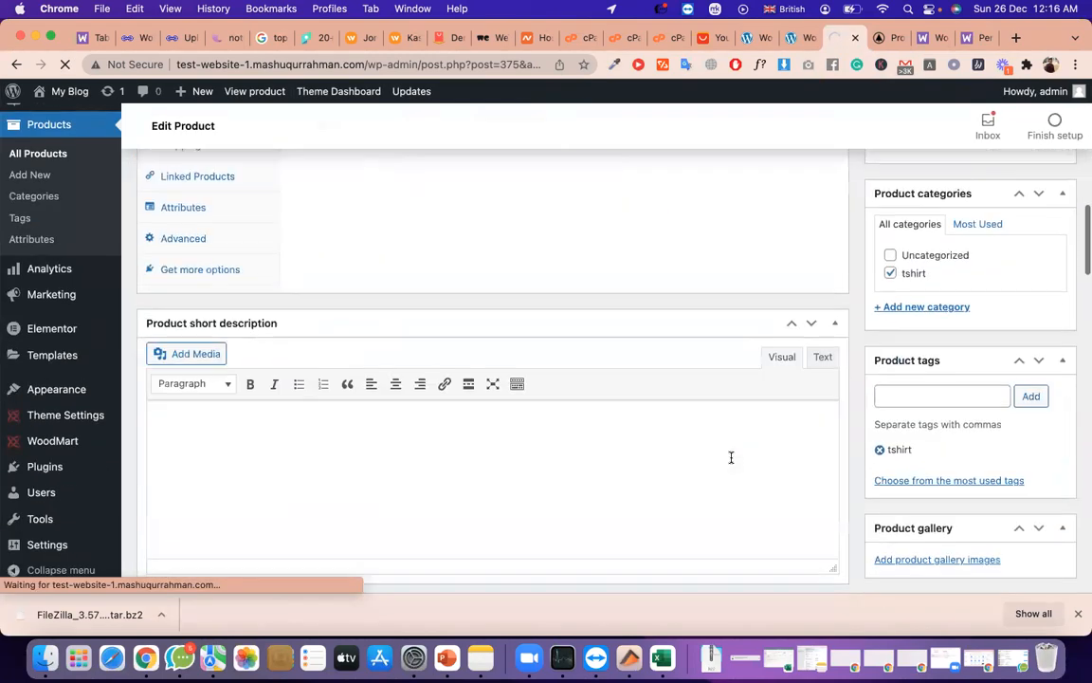
scroll(731, 462, "down", 4)
scroll(424, 339, "up", 6)
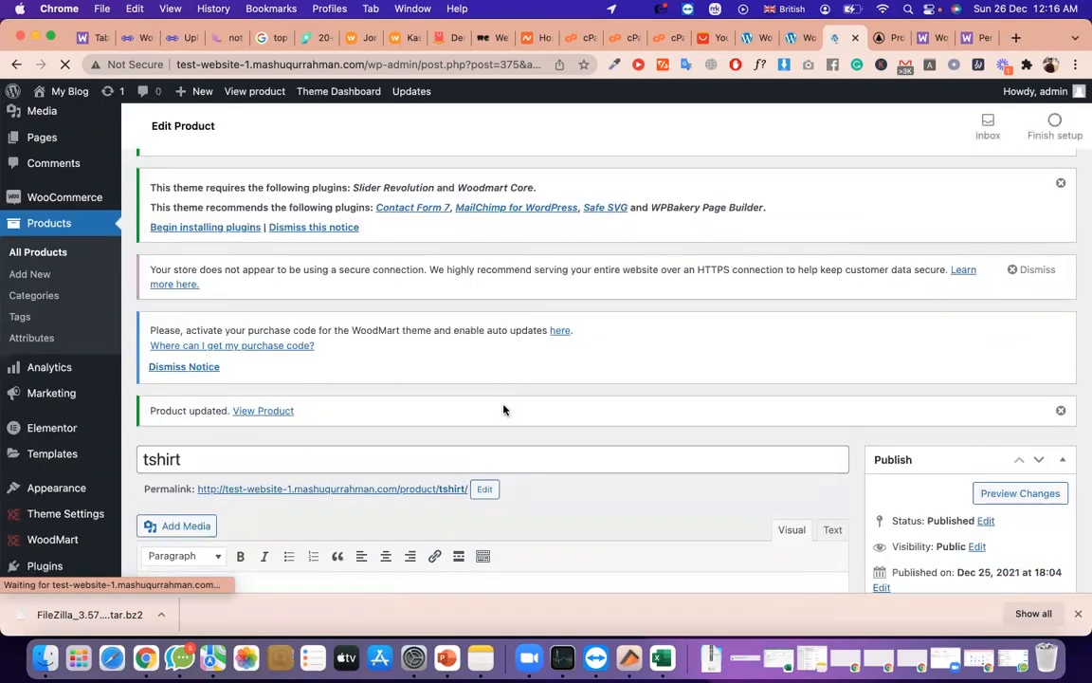
scroll(502, 408, "down", 8)
scroll(414, 232, "up", 6)
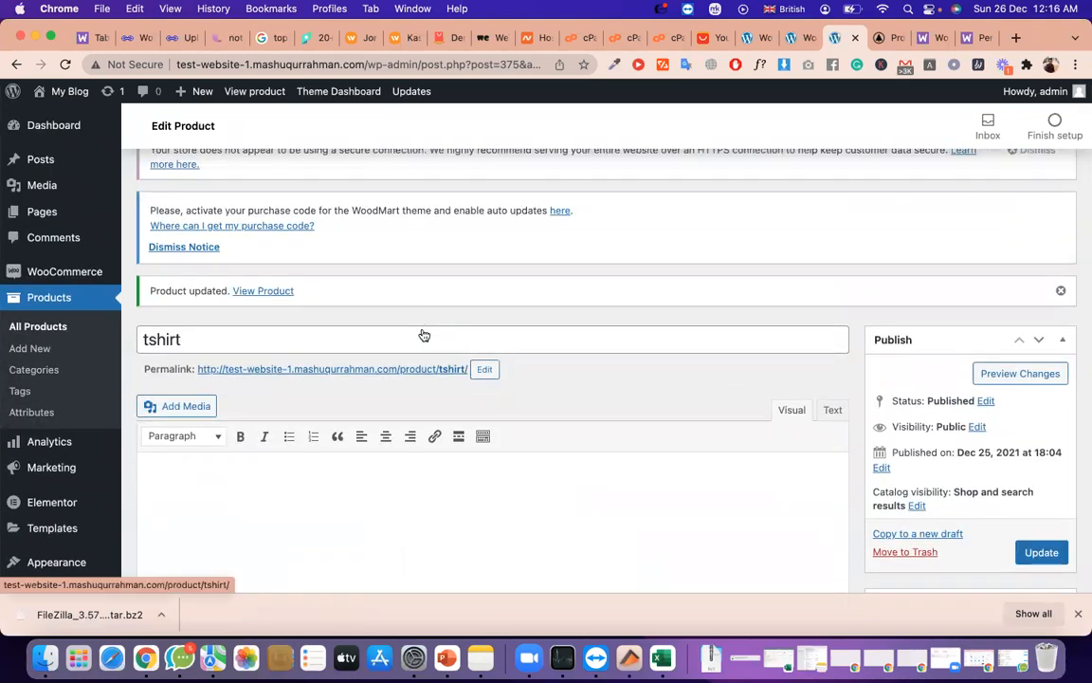
Add one tshirt to the cart from its storefront page and open the full shopping cart
left_click(424, 369)
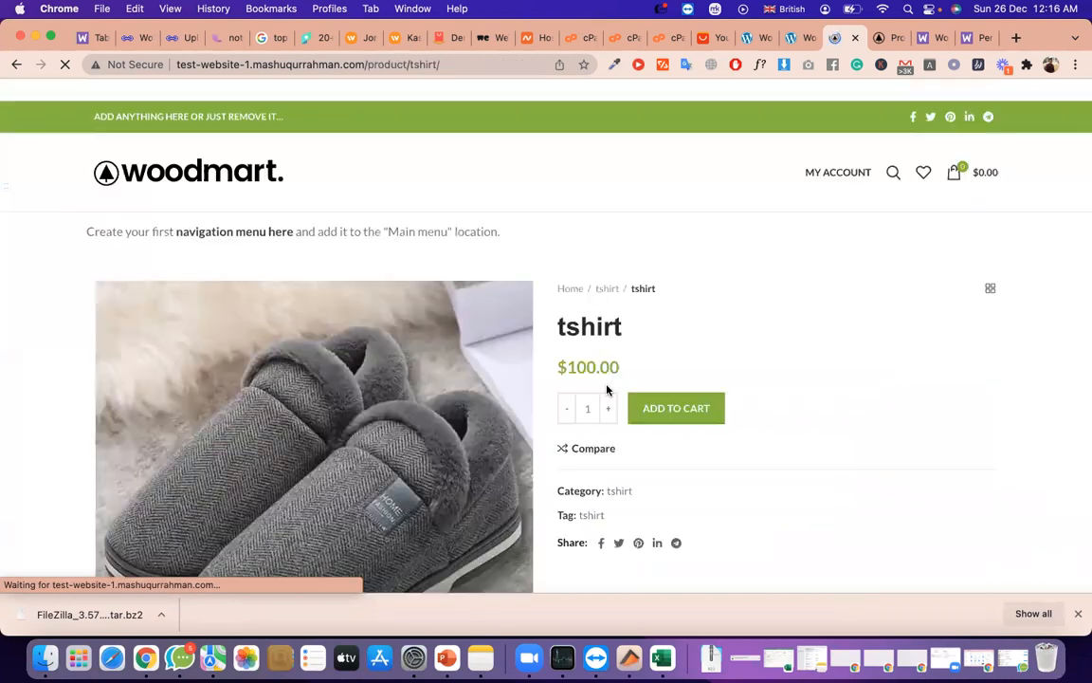
scroll(608, 390, "down", 1)
left_click(704, 362)
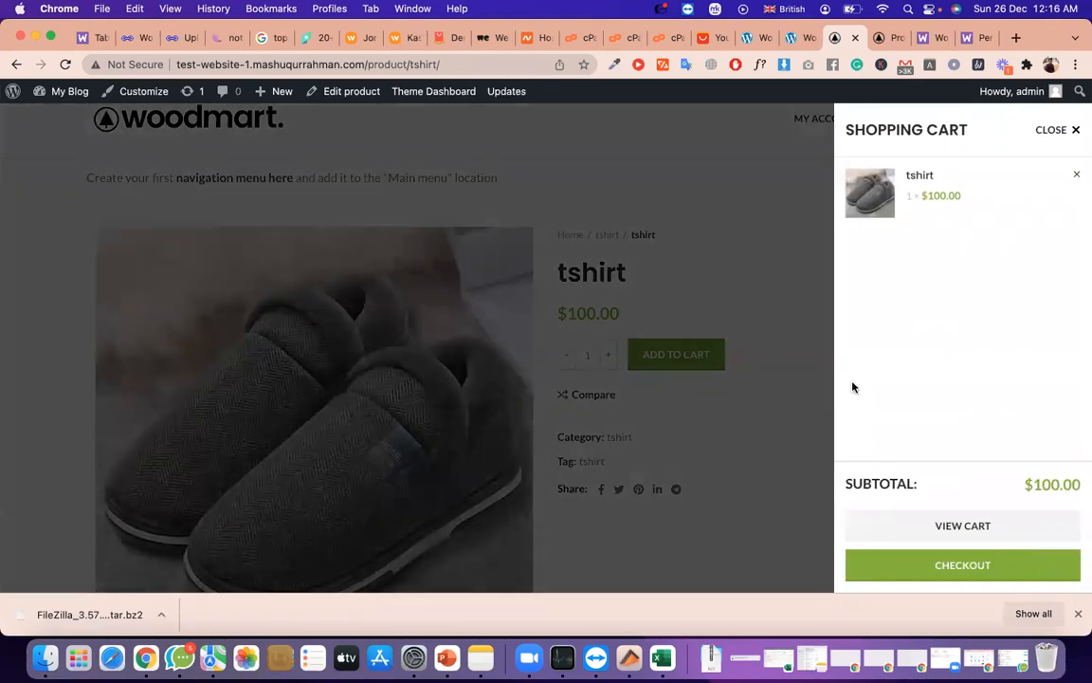
left_click(947, 527)
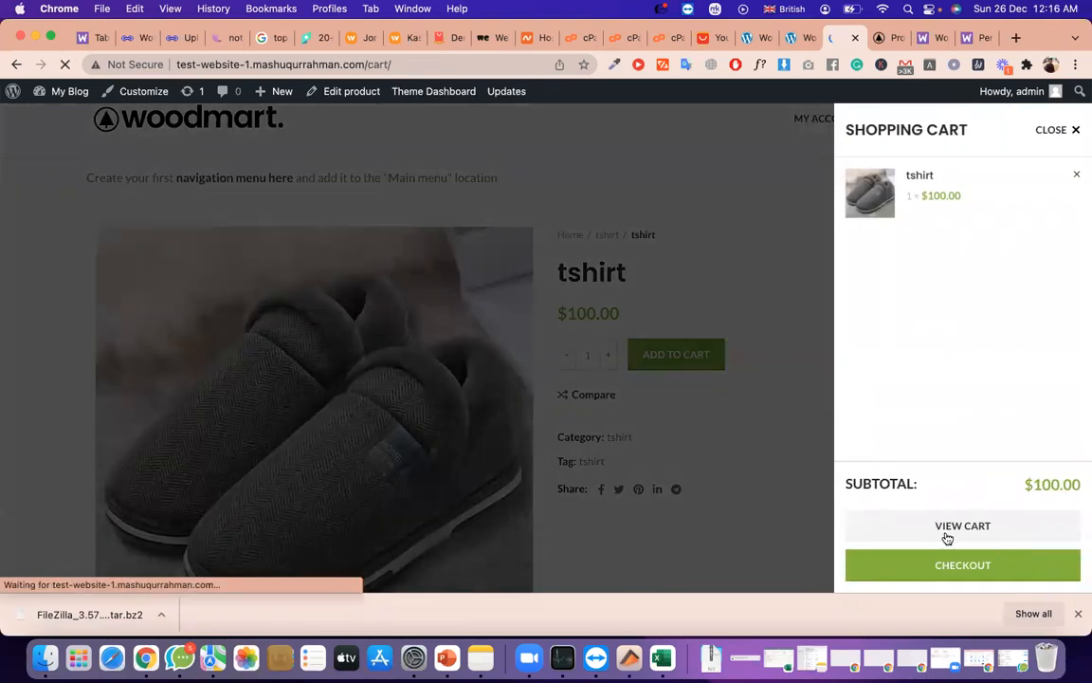
Check the shipping choices in the cart totals and select AliExpress Premium Shipping
scroll(910, 489, "down", 3)
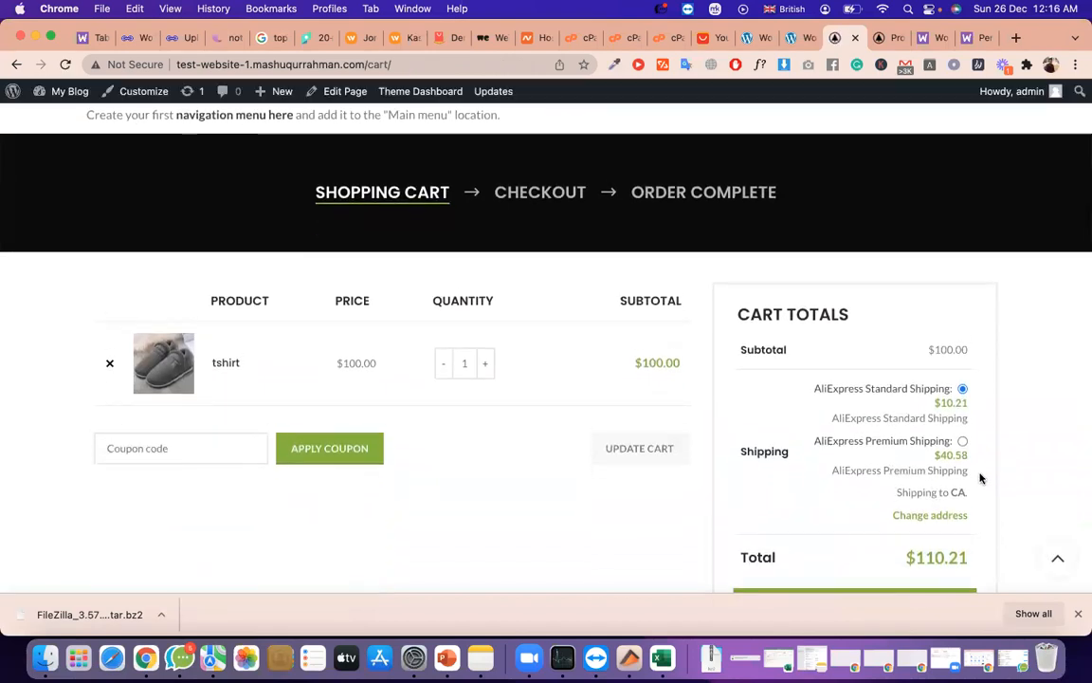
scroll(981, 478, "down", 1)
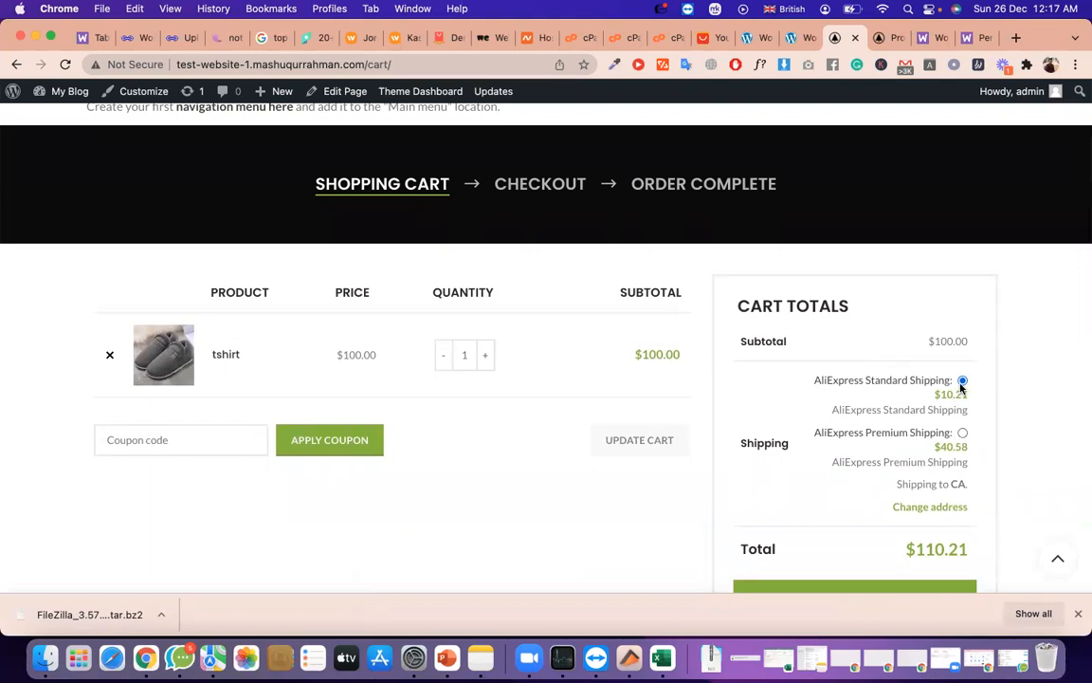
left_click(963, 433)
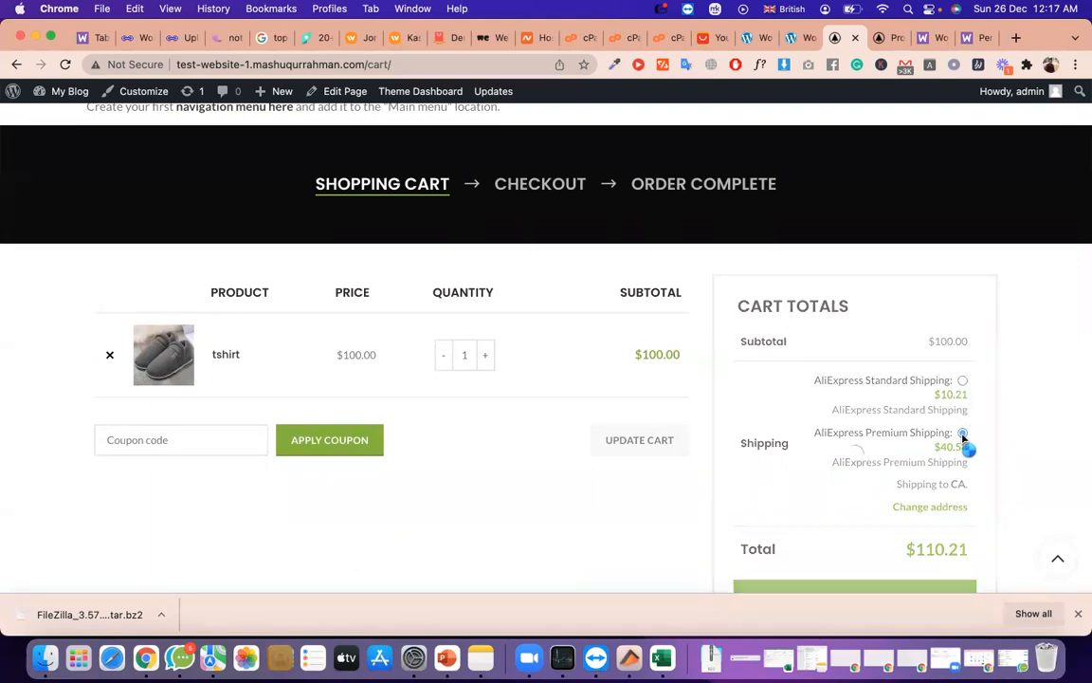
Switch to the AliExpress site and go back from its cart to the men's flat shoes product page
left_click(713, 38)
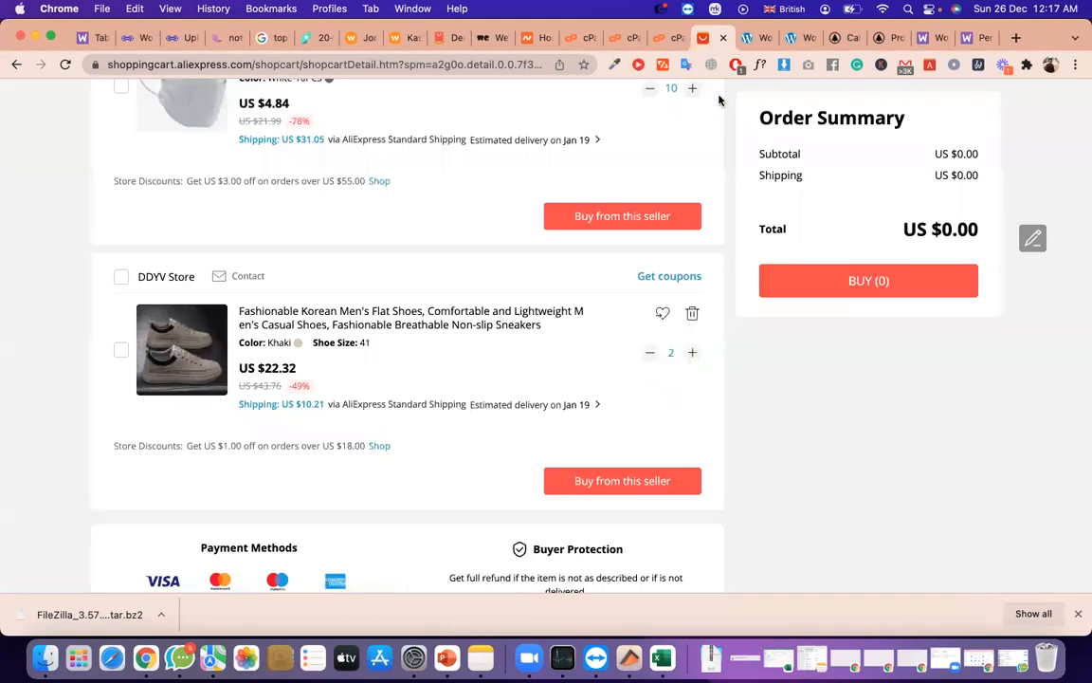
left_click(13, 66)
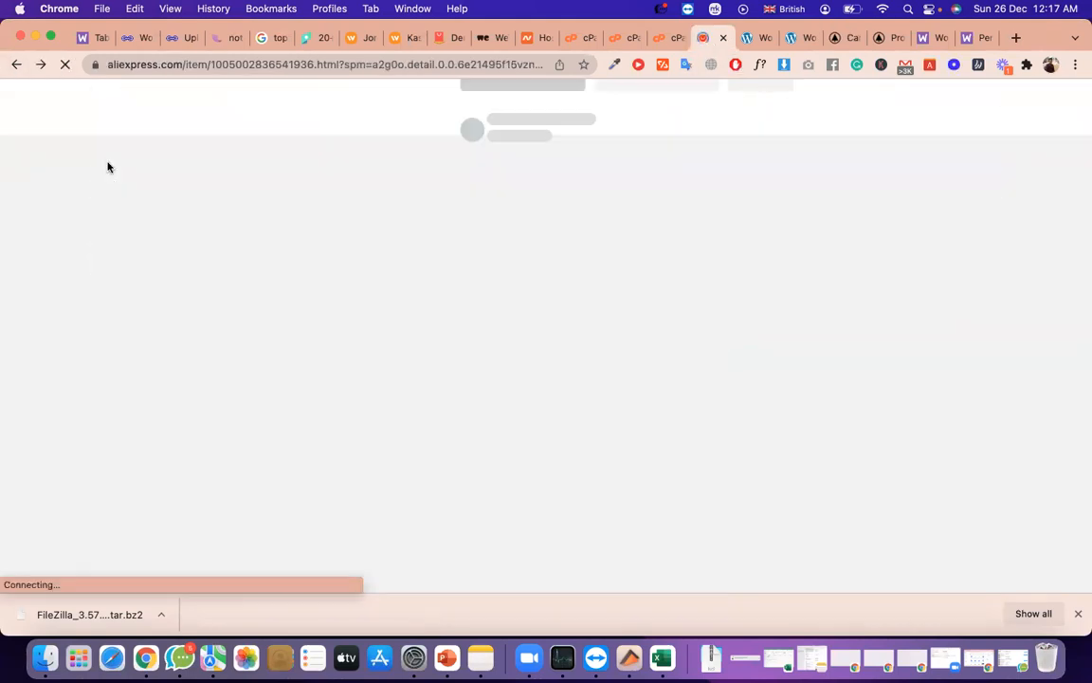
scroll(423, 500, "up", 4)
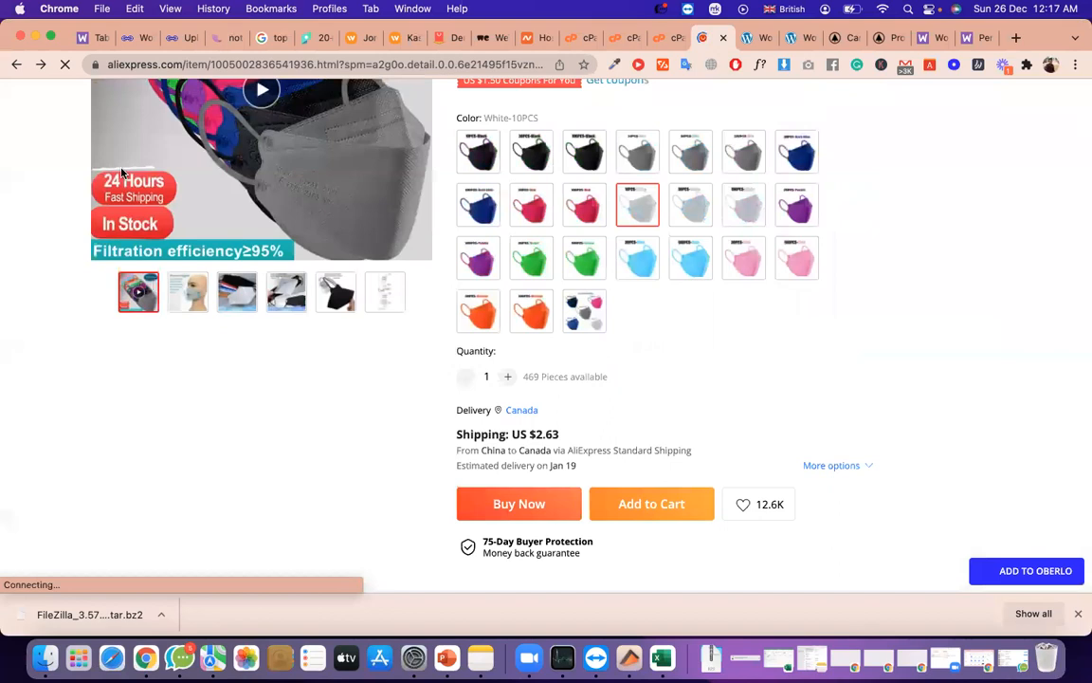
left_click(15, 64)
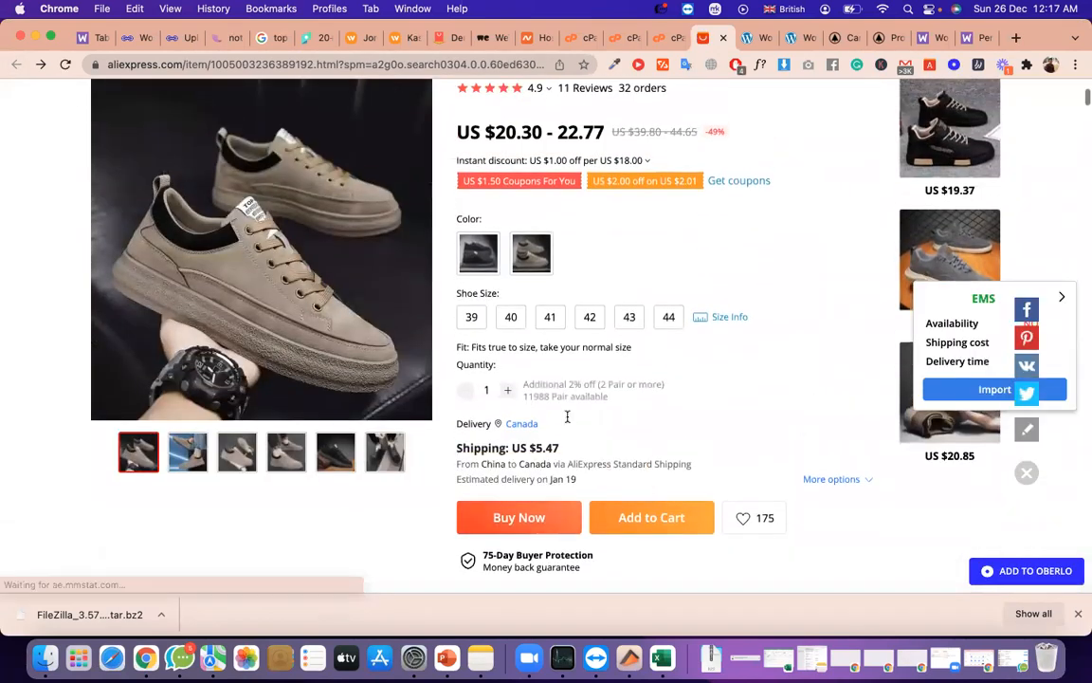
Try AliExpress Premium Shipping for the shoes, return to AliExpress Standard Shipping and reopen the shipping methods for comparison
left_click(660, 385)
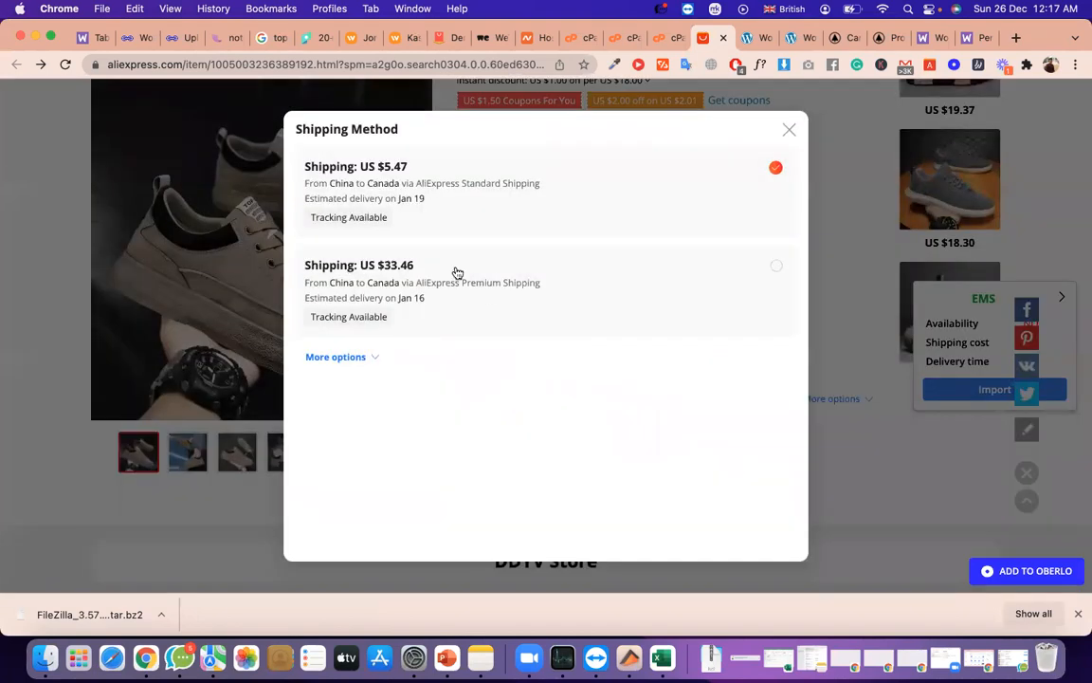
left_click(769, 285)
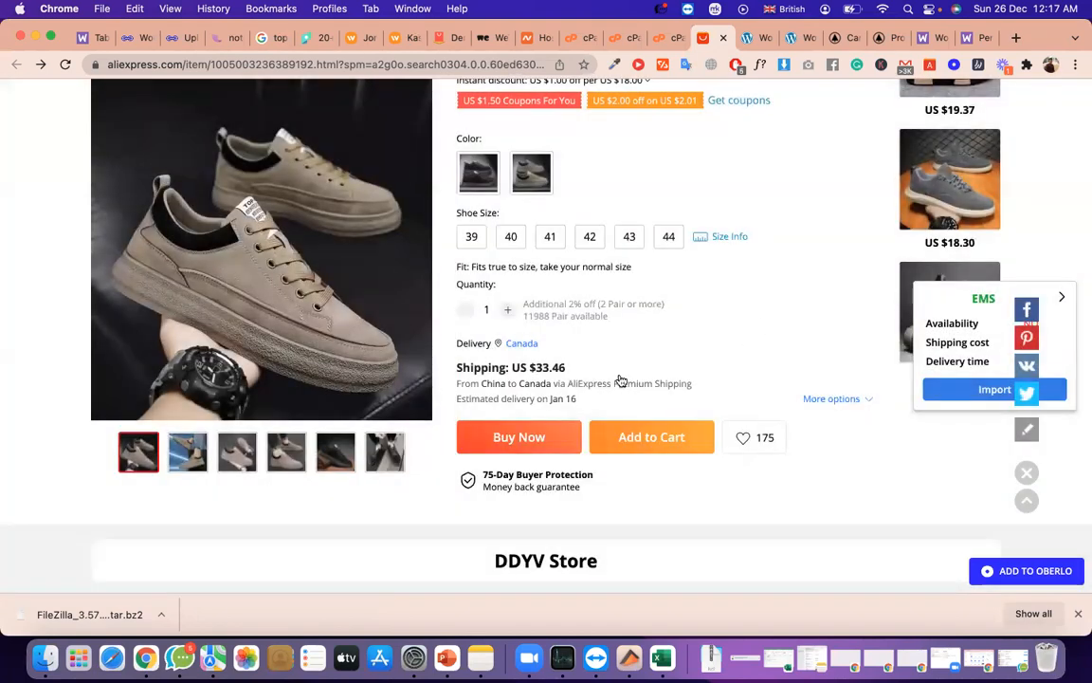
left_click(626, 389)
left_click(743, 216)
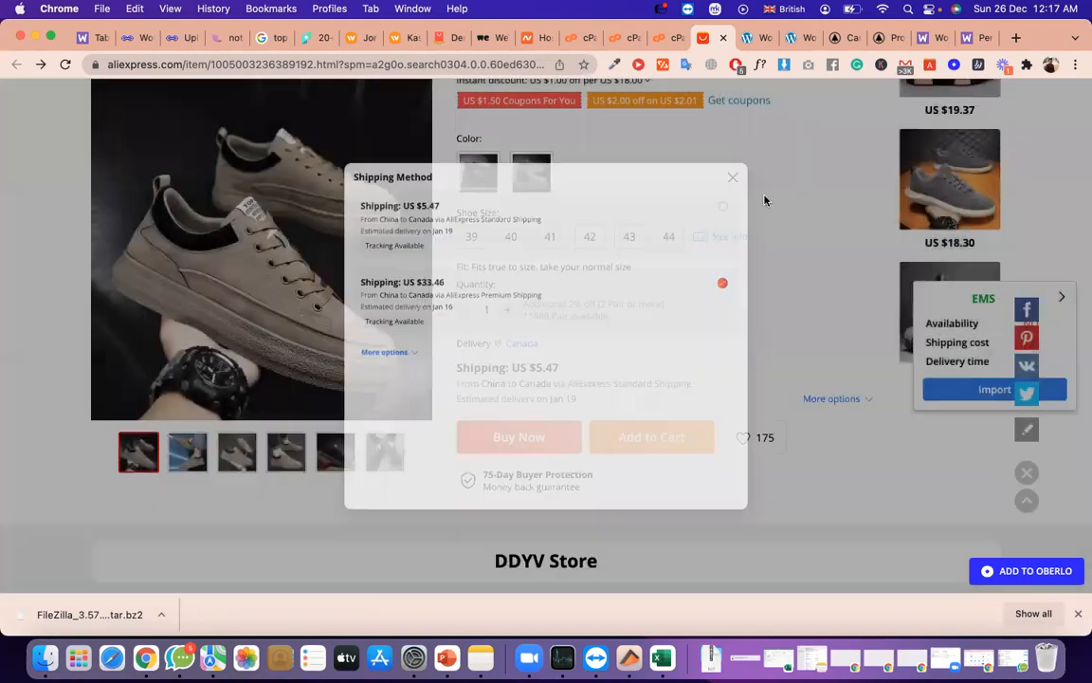
left_click(631, 380)
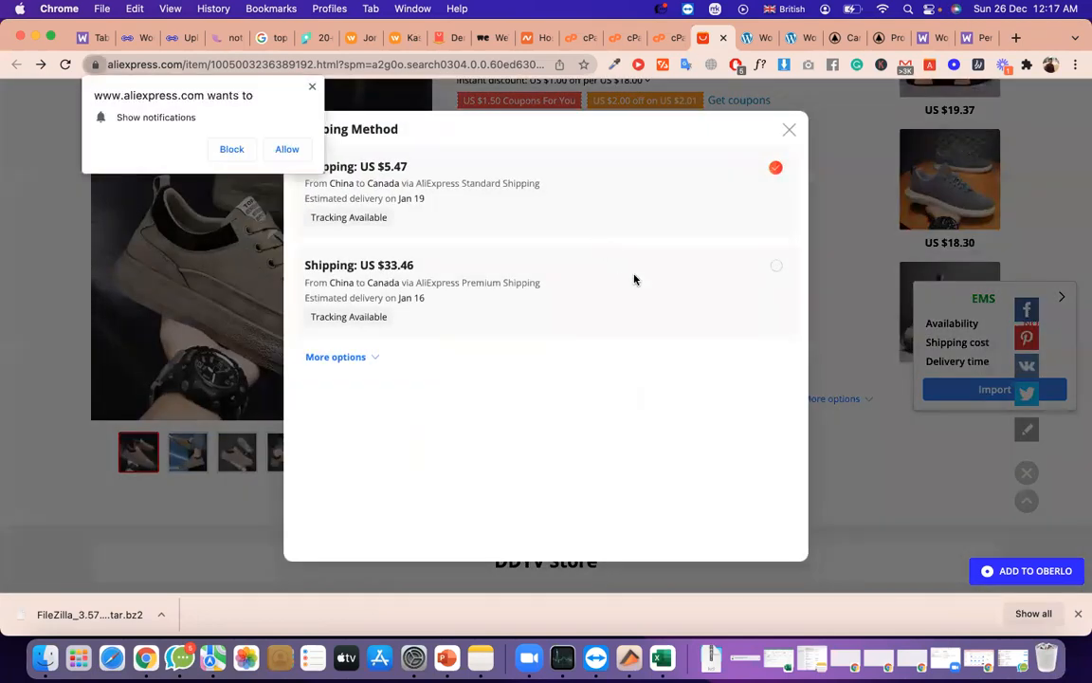
Select AliExpress Standard Shipping in the store's cart and return to the WooCommerce shipping settings
left_click(852, 38)
scroll(882, 285, "down", 1)
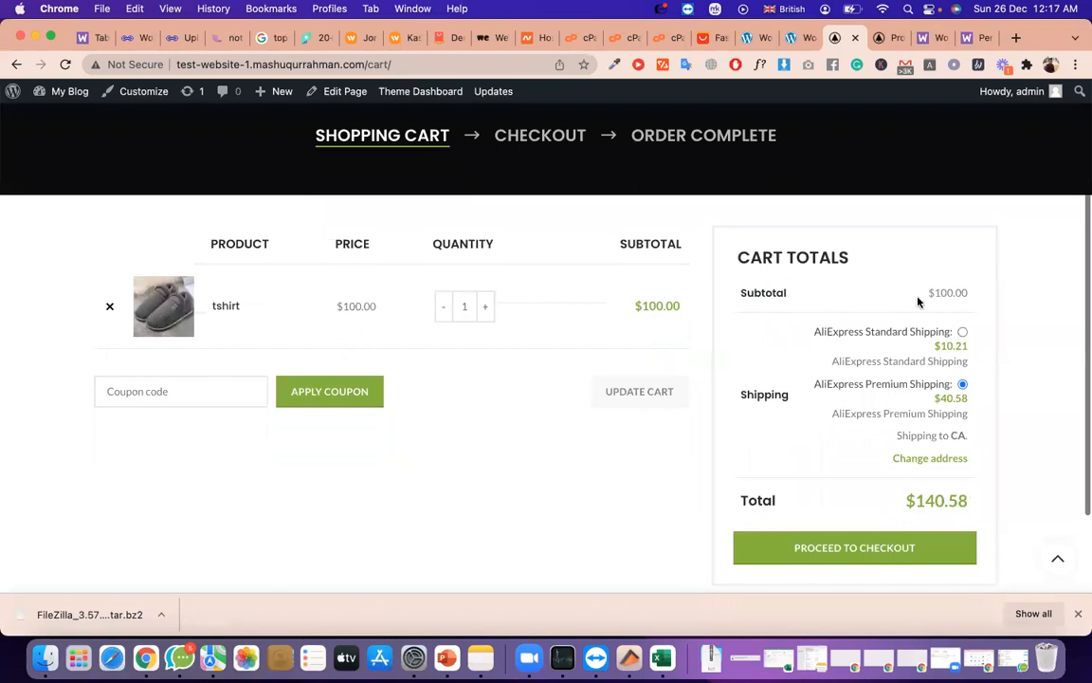
left_click(962, 333)
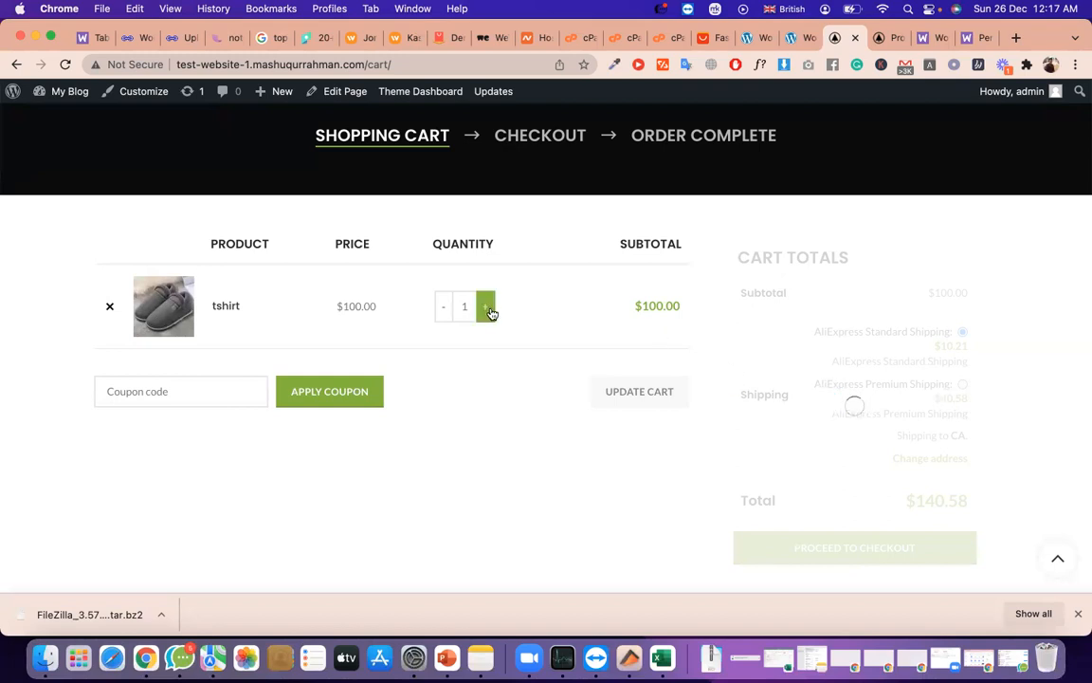
left_click(768, 40)
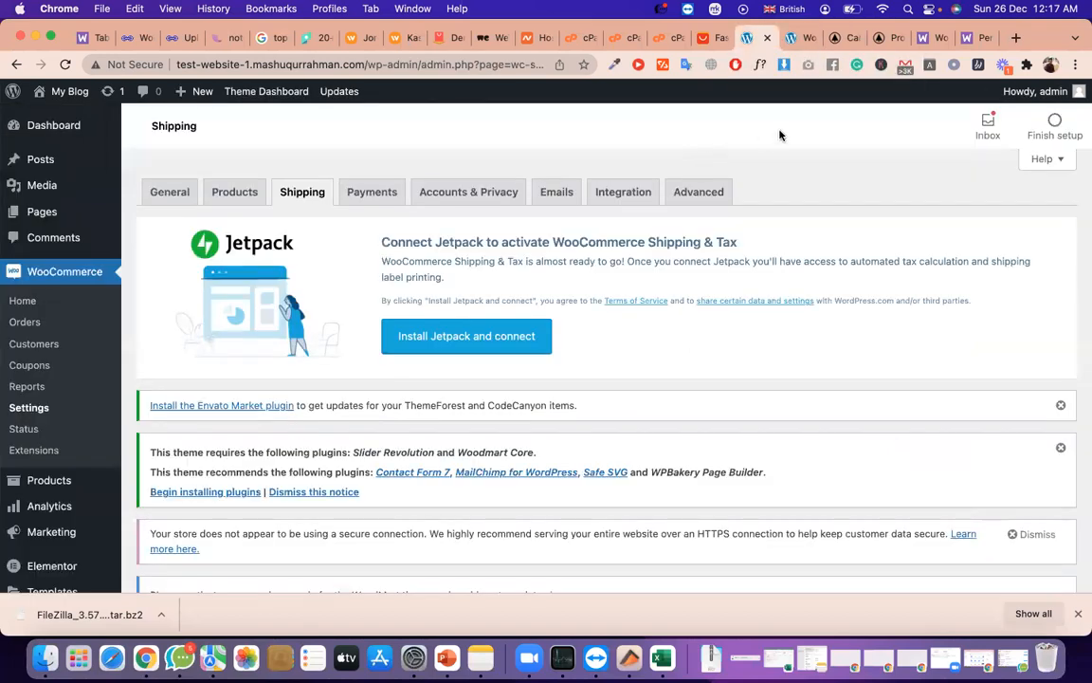
Expand the Table of Rates and set the AliExpress Premium Shipping subtotal condition's comparison to Equal to
scroll(779, 136, "down", 10)
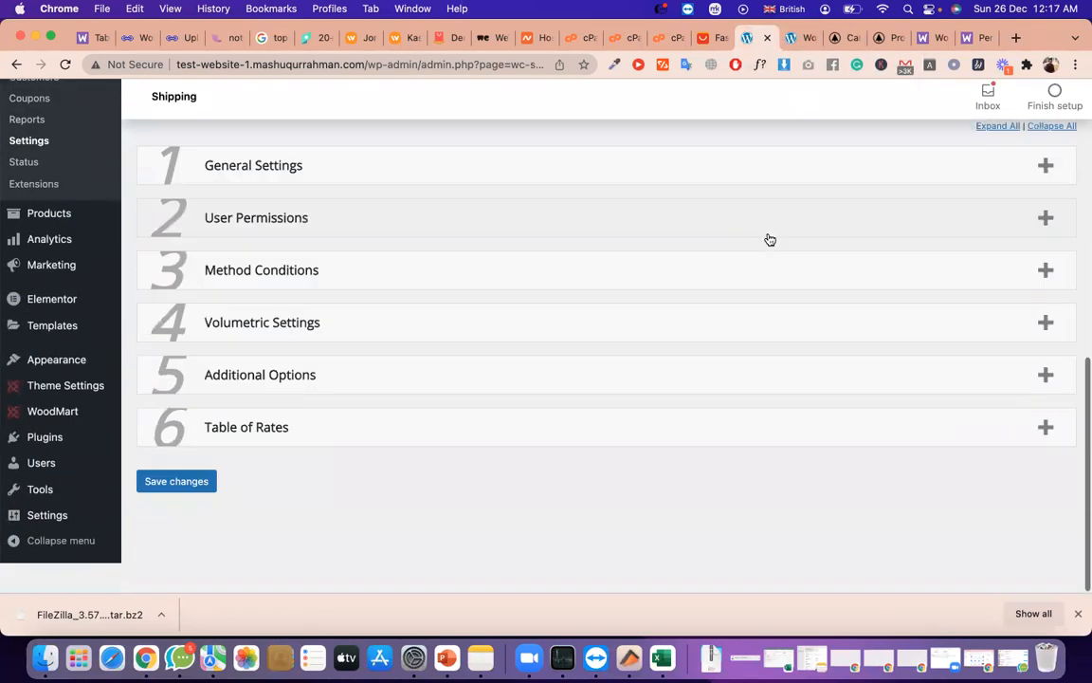
left_click(267, 451)
left_click(266, 451)
left_click(266, 452)
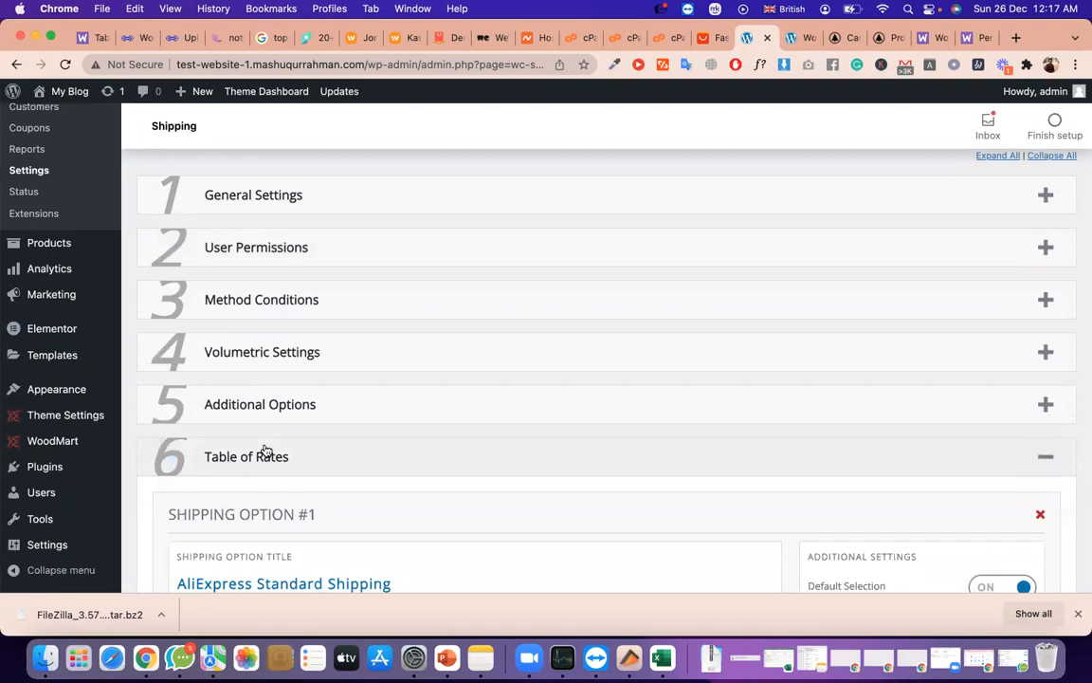
scroll(265, 446, "down", 10)
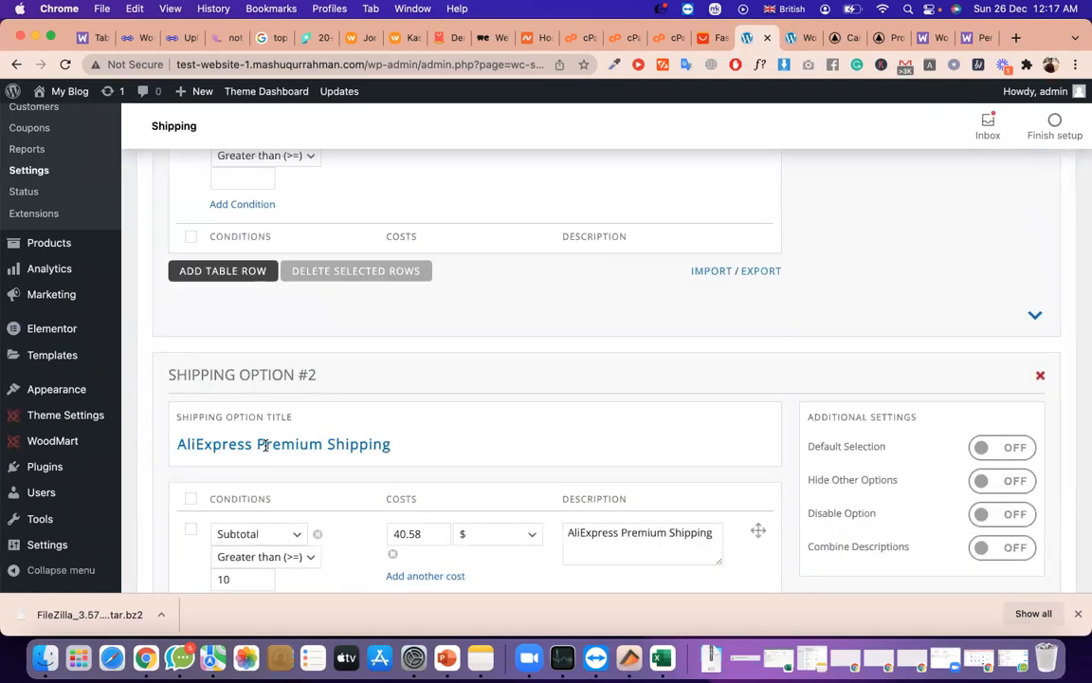
scroll(267, 446, "down", 1)
scroll(270, 443, "down", 3)
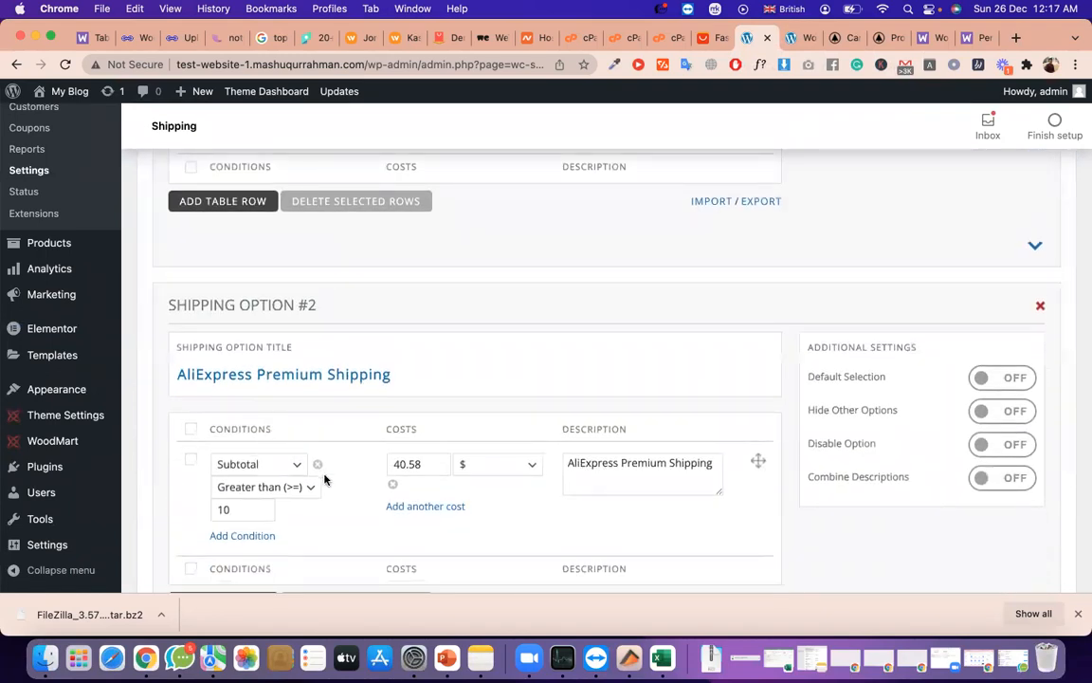
scroll(324, 479, "up", 5)
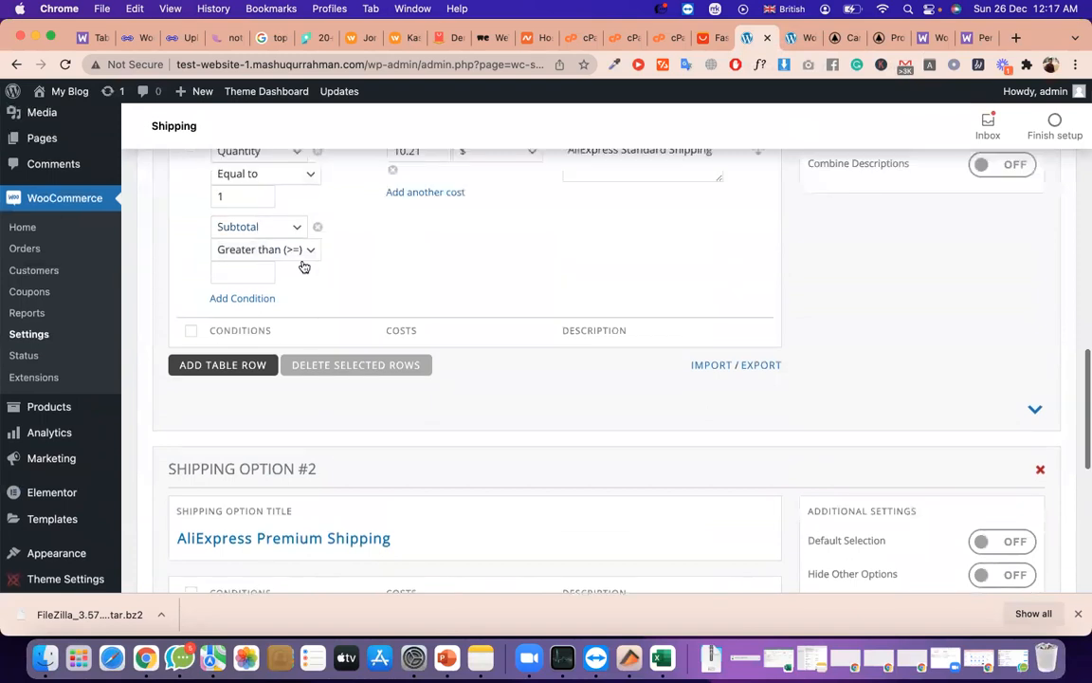
scroll(268, 219, "up", 1)
scroll(270, 284, "down", 10)
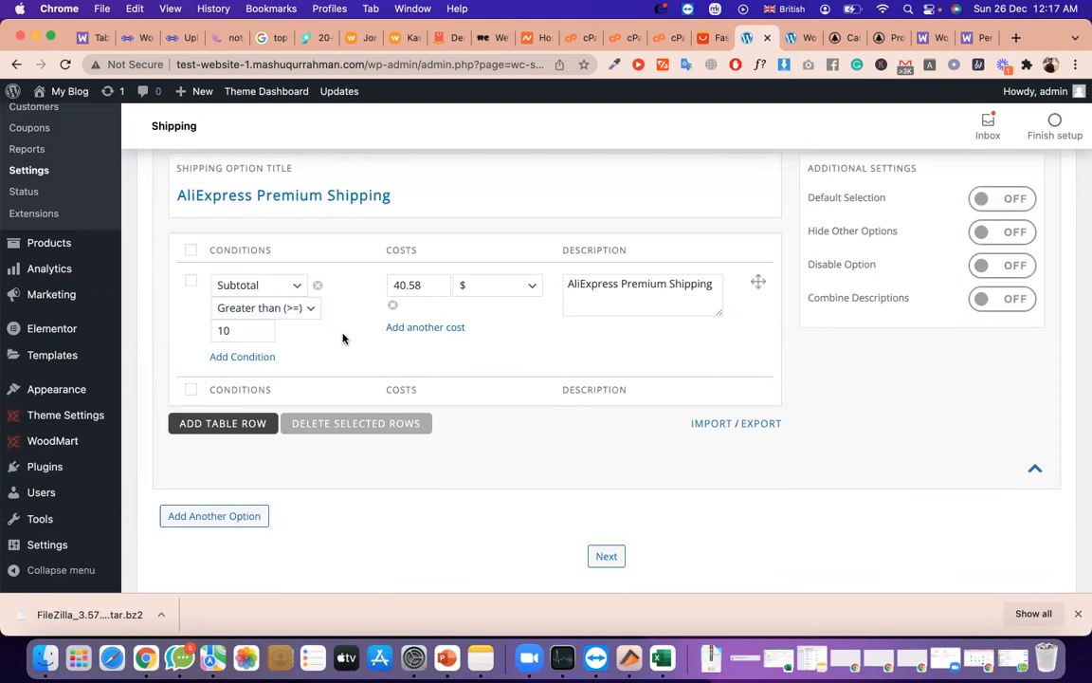
left_click(302, 306)
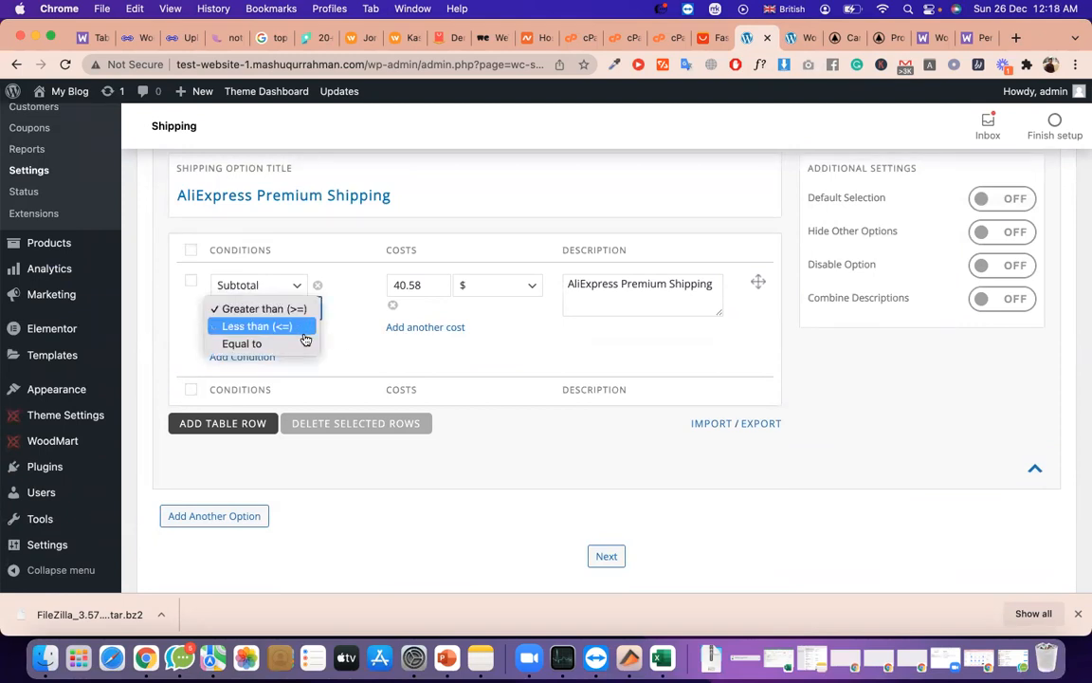
left_click(305, 343)
Check the Method Conditions and set Base Table Rules to Per Item in the General Settings
scroll(305, 297, "up", 10)
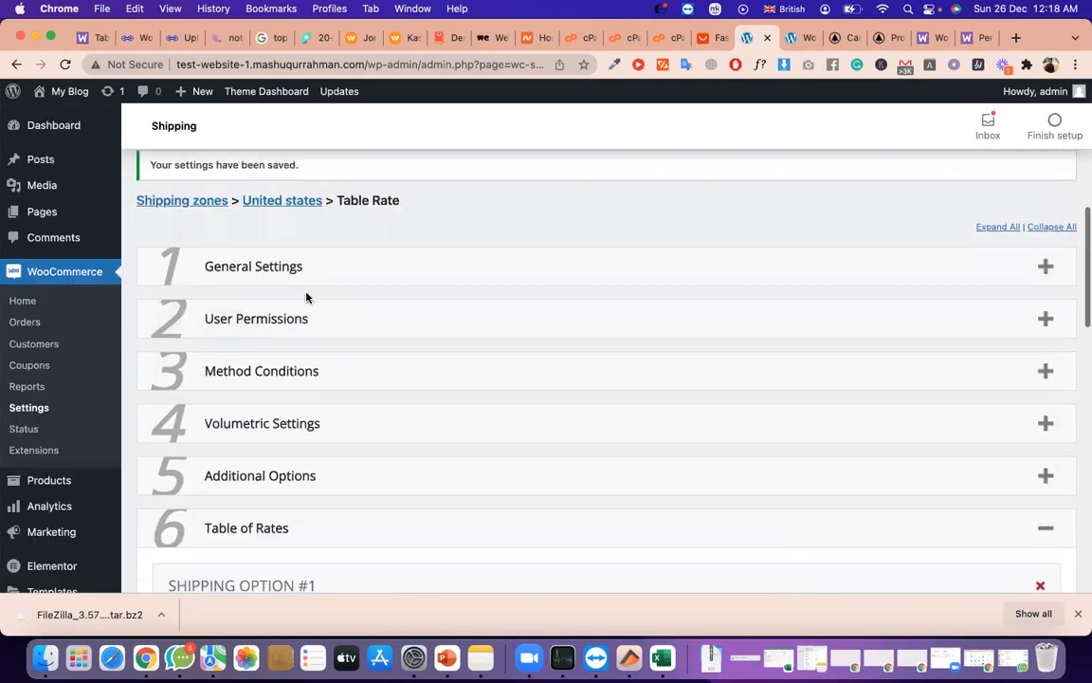
scroll(307, 297, "down", 3)
left_click(288, 241)
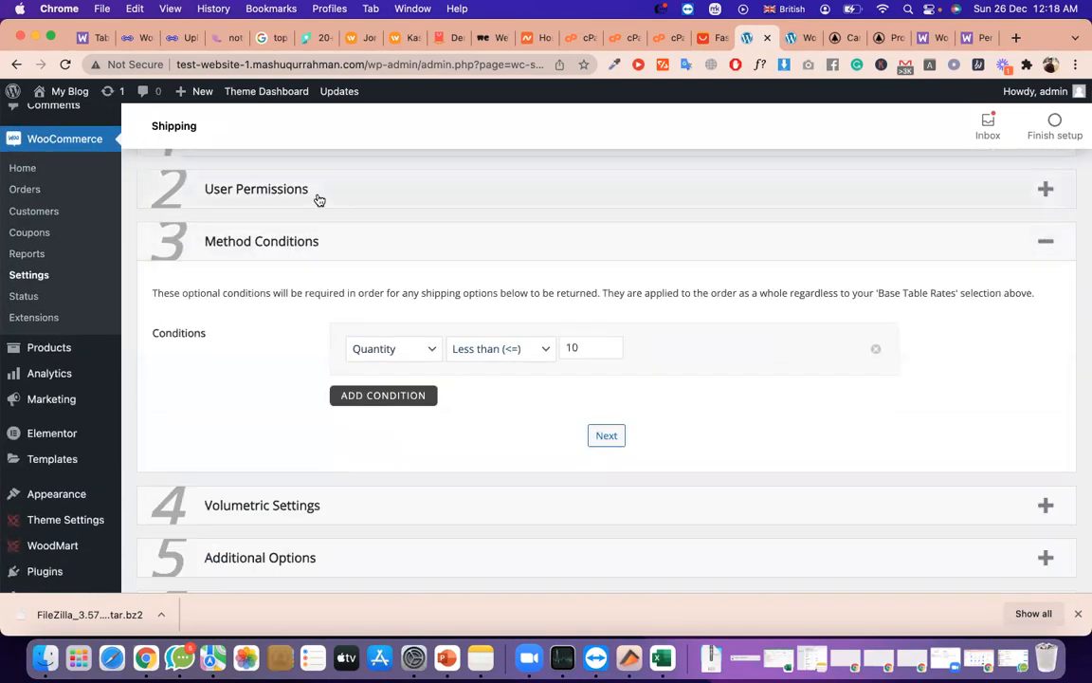
scroll(336, 359, "up", 2)
left_click(310, 241)
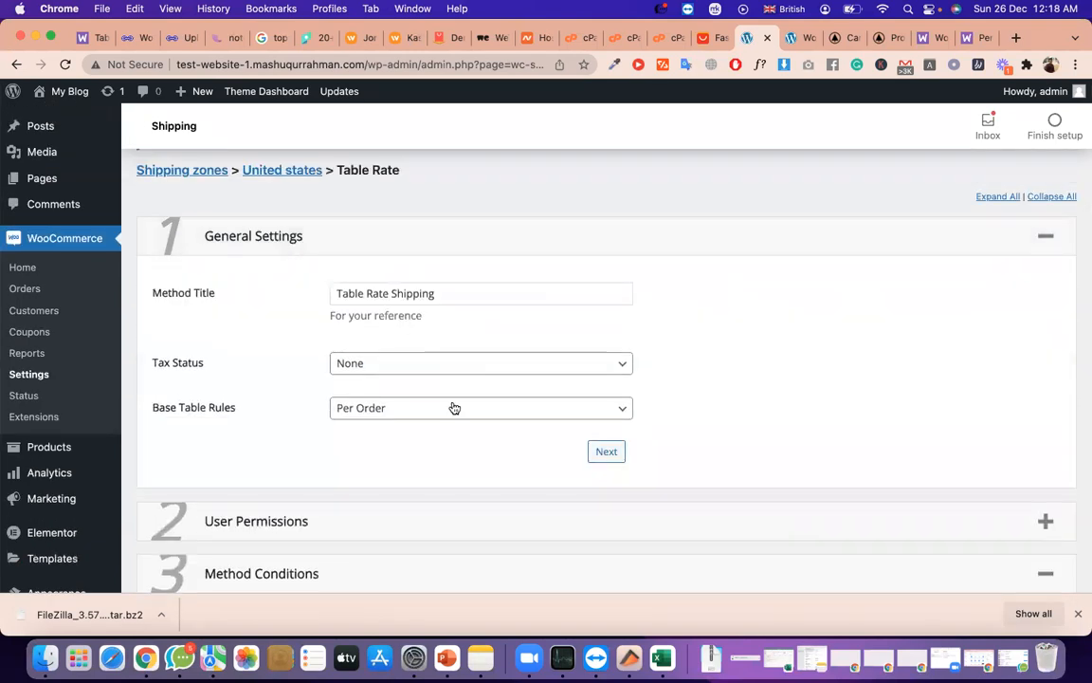
left_click(445, 409)
left_click(456, 464)
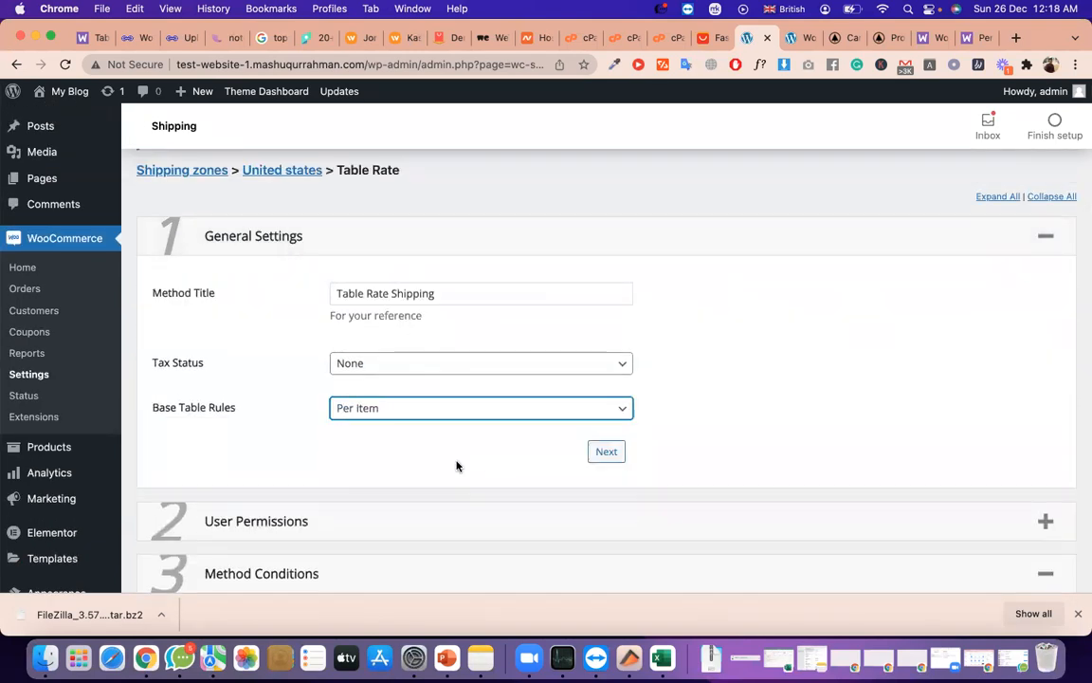
Set the AliExpress Premium Shipping subtotal condition's value to 1 and save the shipping settings
scroll(490, 481, "down", 3)
scroll(503, 456, "down", 6)
scroll(504, 456, "down", 8)
scroll(409, 427, "down", 5)
left_click(246, 408)
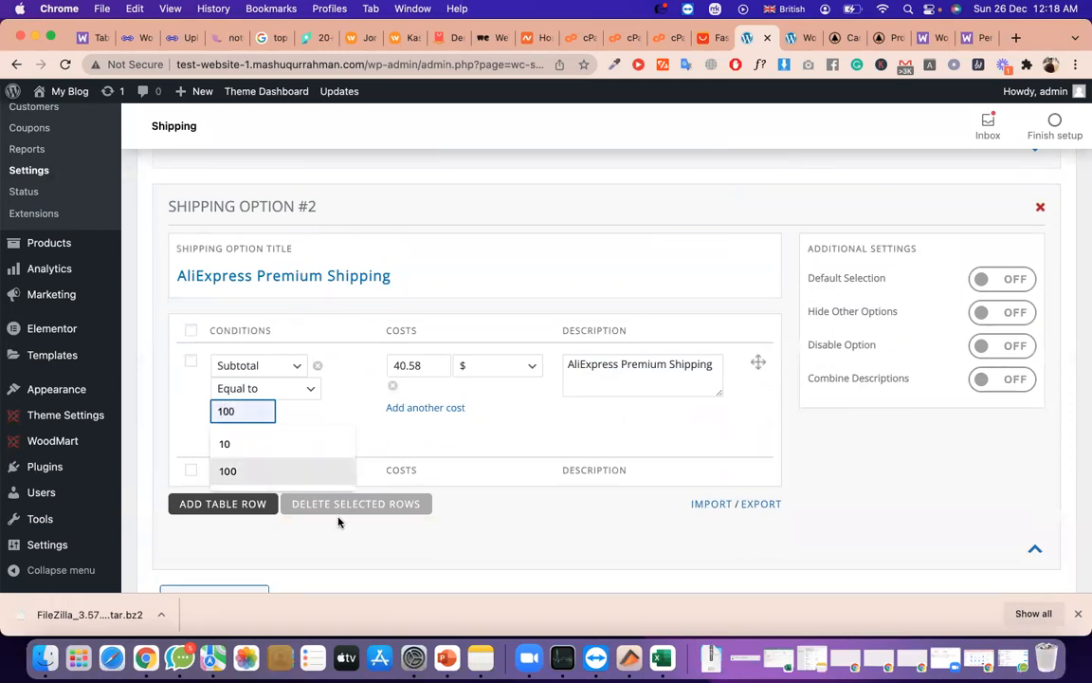
scroll(339, 520, "down", 4)
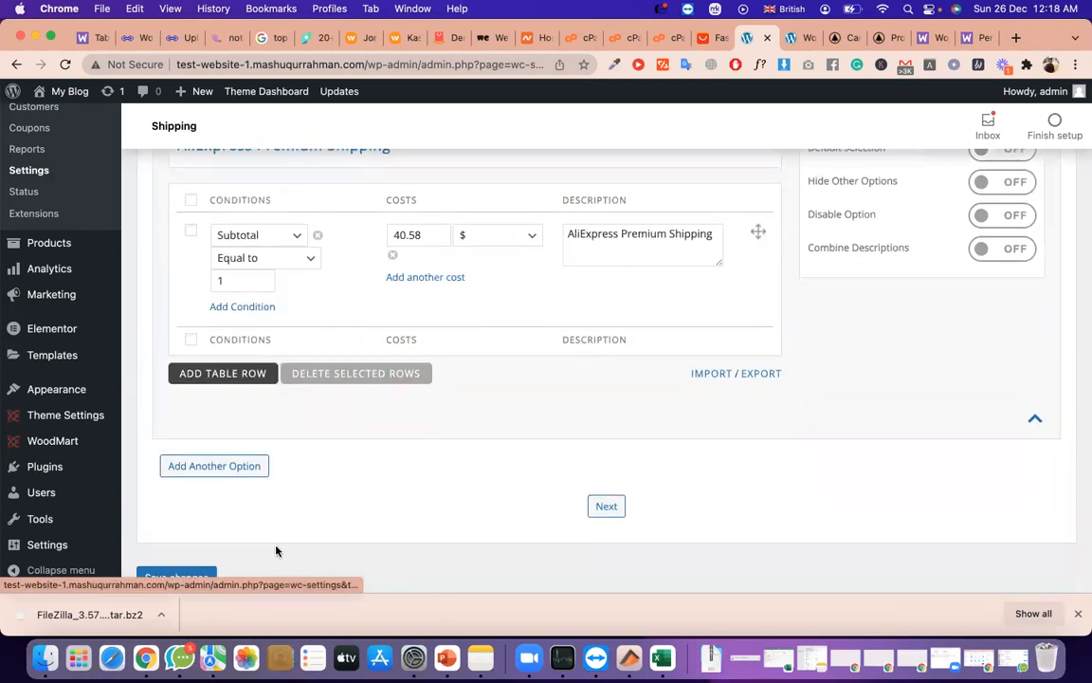
left_click(210, 507)
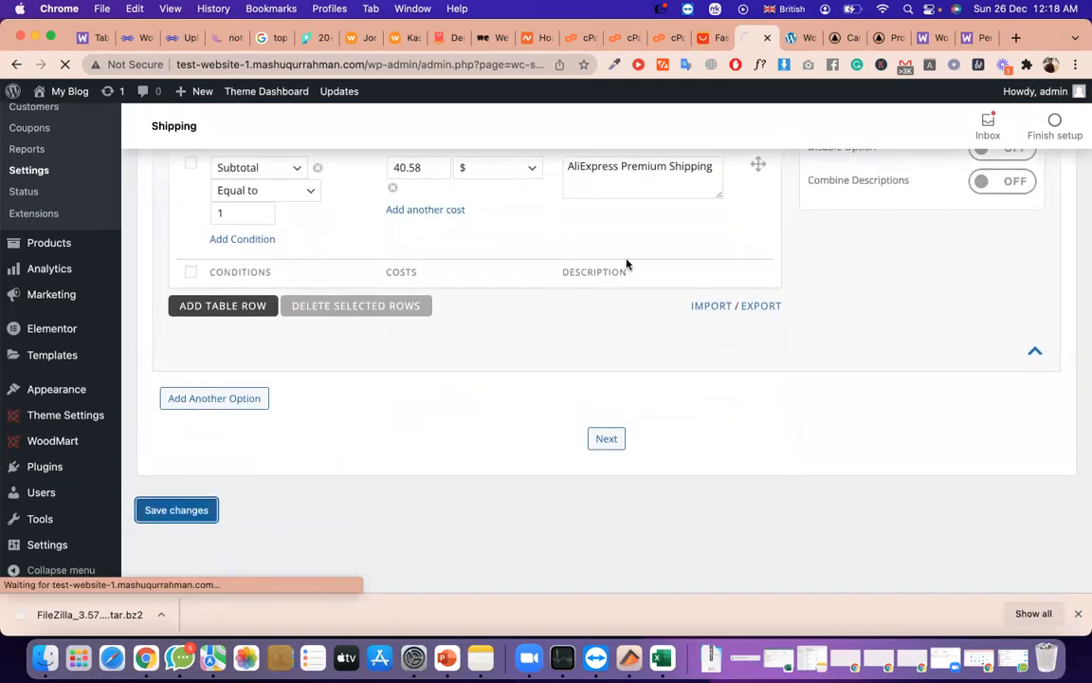
Reload the store's cart and check which shipping options the cart totals offer
left_click(839, 38)
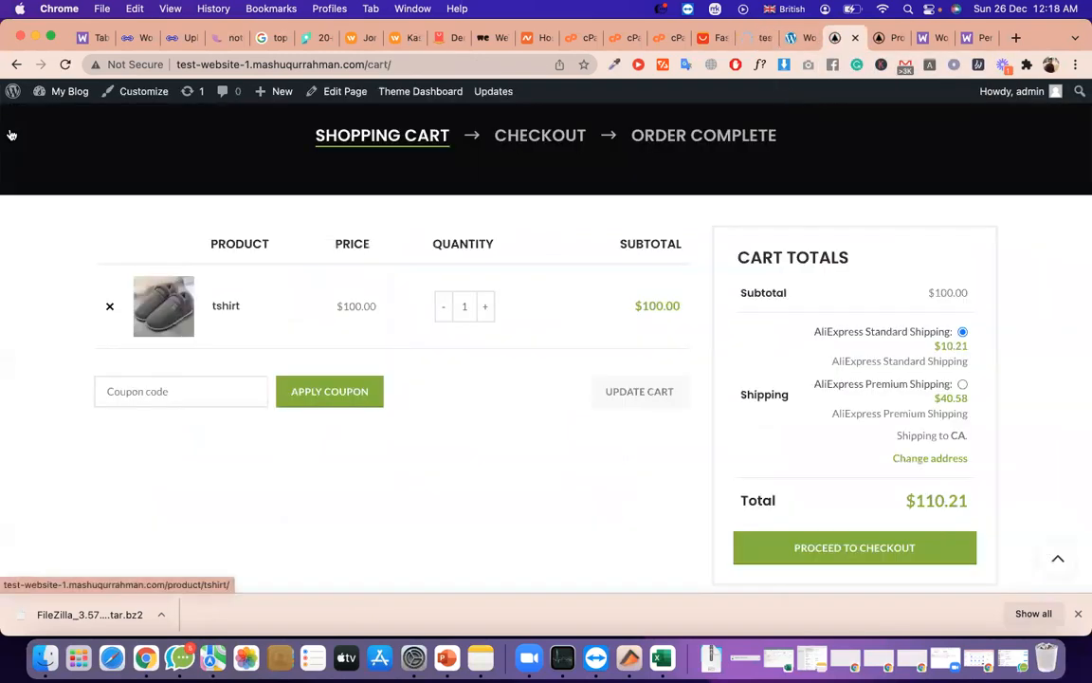
left_click(68, 67)
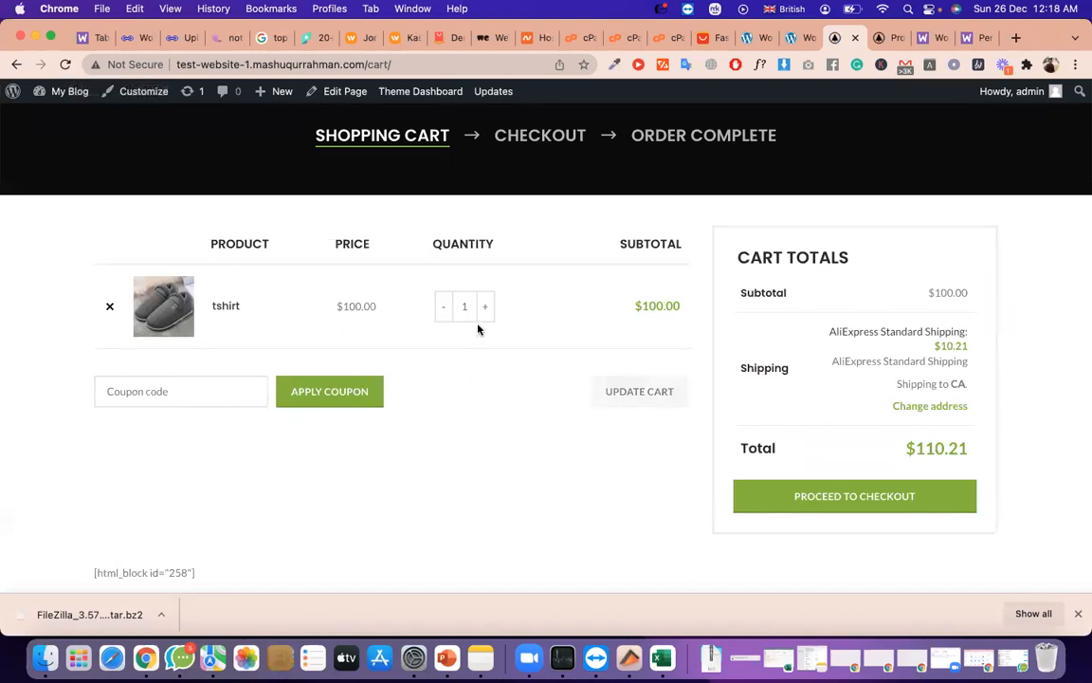
triple_click(957, 364)
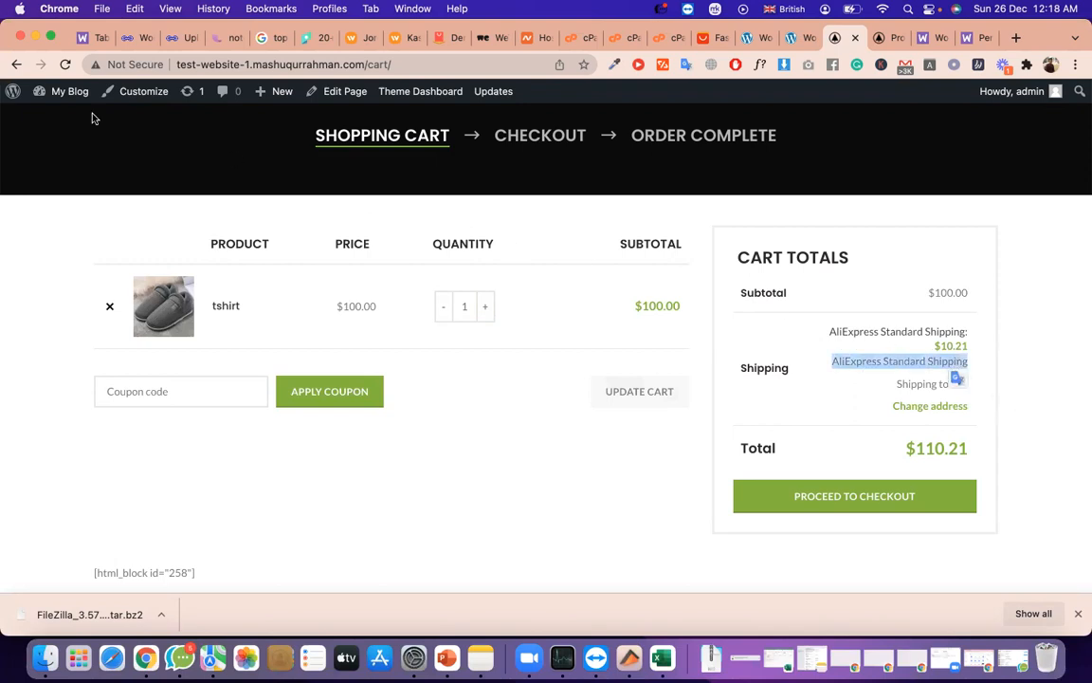
left_click(64, 65)
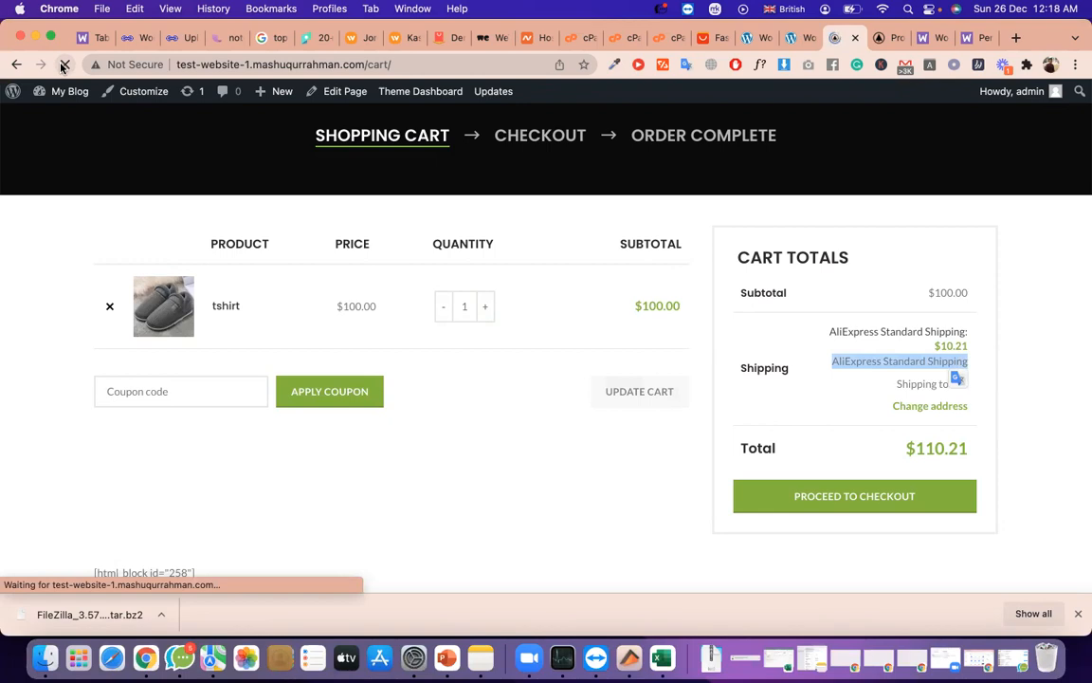
triple_click(939, 383)
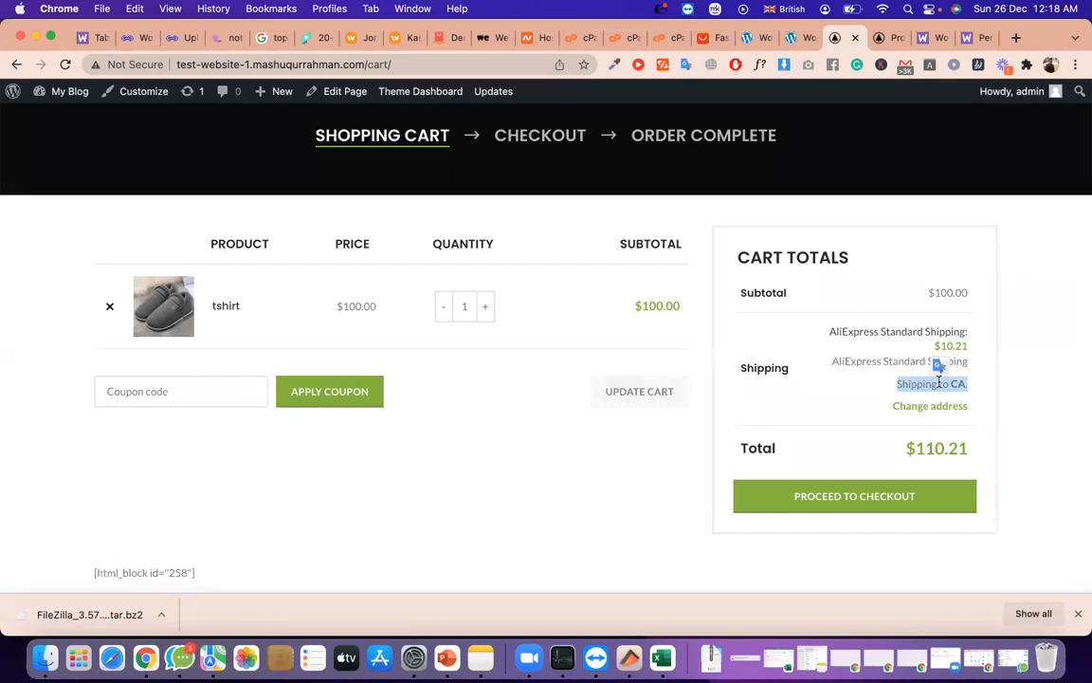
Return to the shipping settings and compare the conditions of the Standard and Premium options in the Table of Rates
left_click(754, 38)
scroll(497, 237, "down", 10)
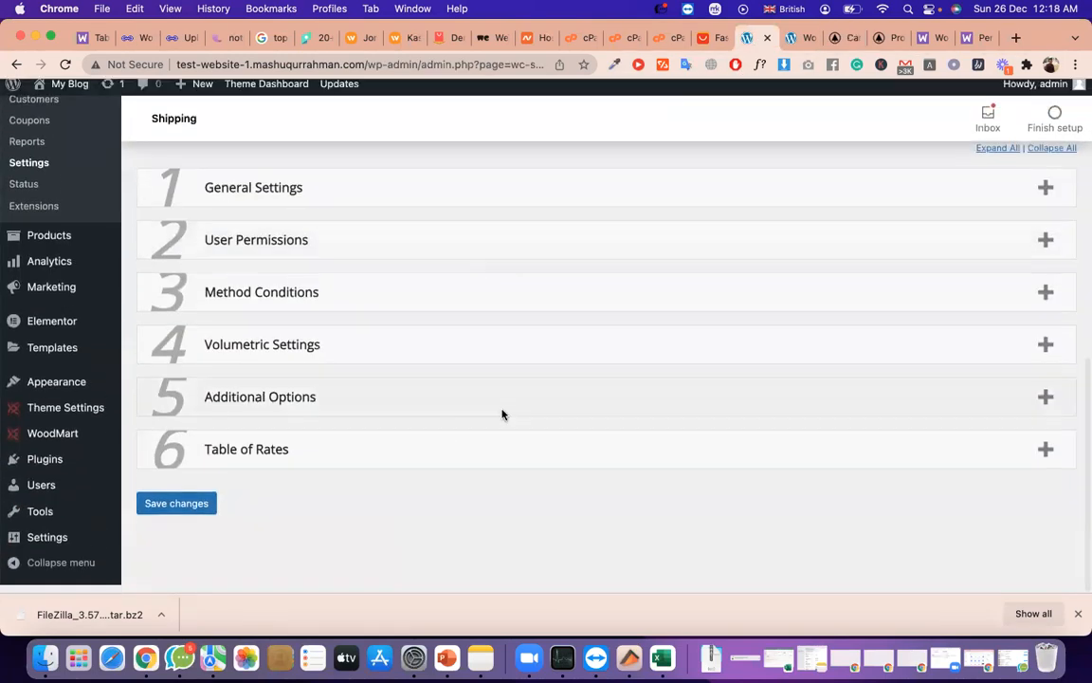
left_click(439, 453)
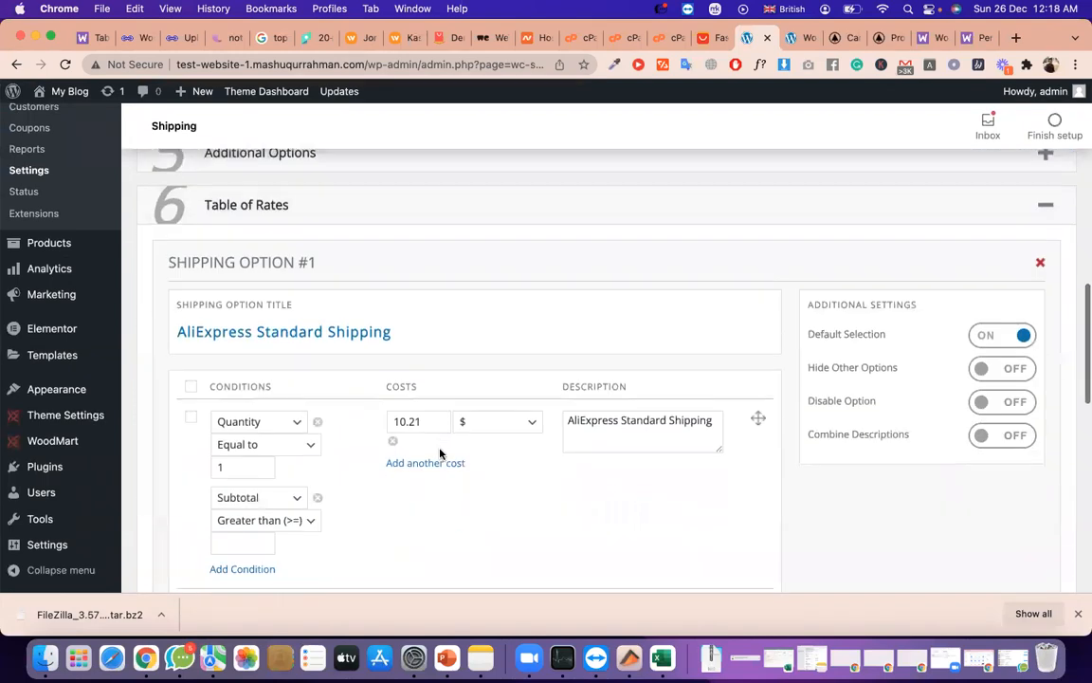
scroll(438, 453, "down", 5)
scroll(440, 454, "down", 1)
scroll(440, 454, "up", 4)
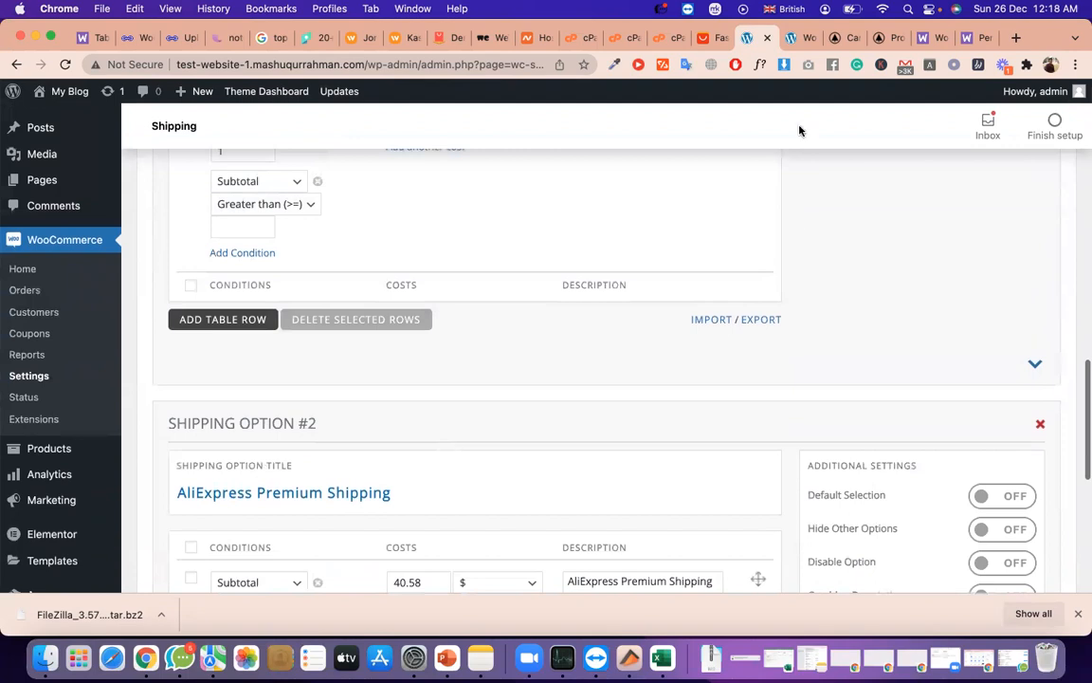
Try raising the tshirt quantity to 5 in the store's cart and reload the page
left_click(858, 40)
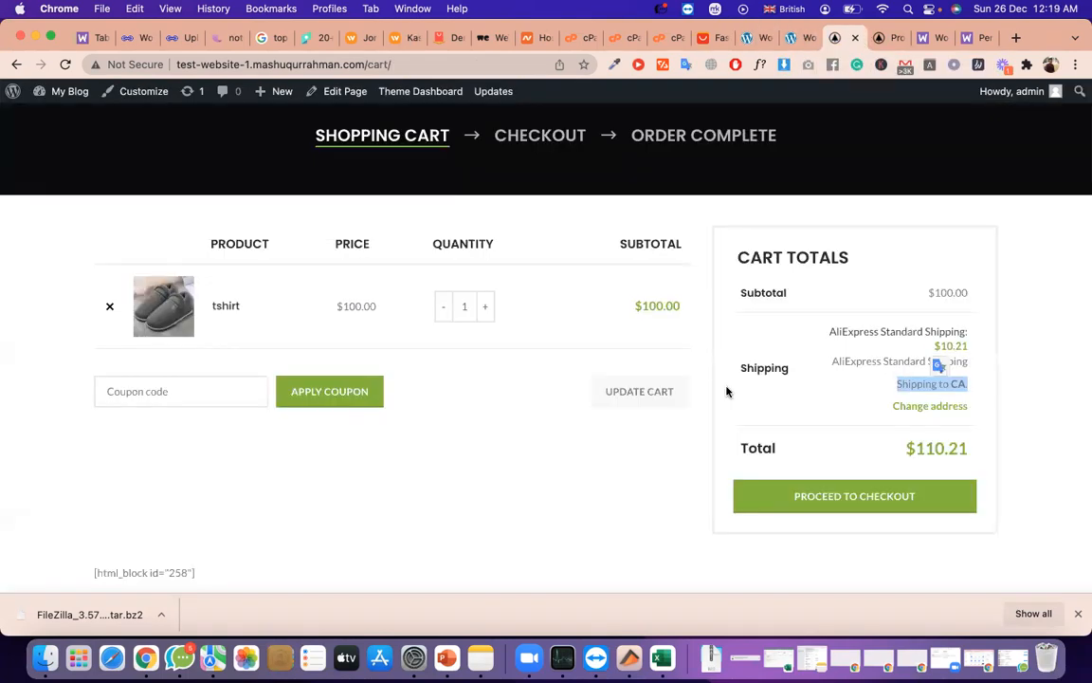
left_click(486, 308)
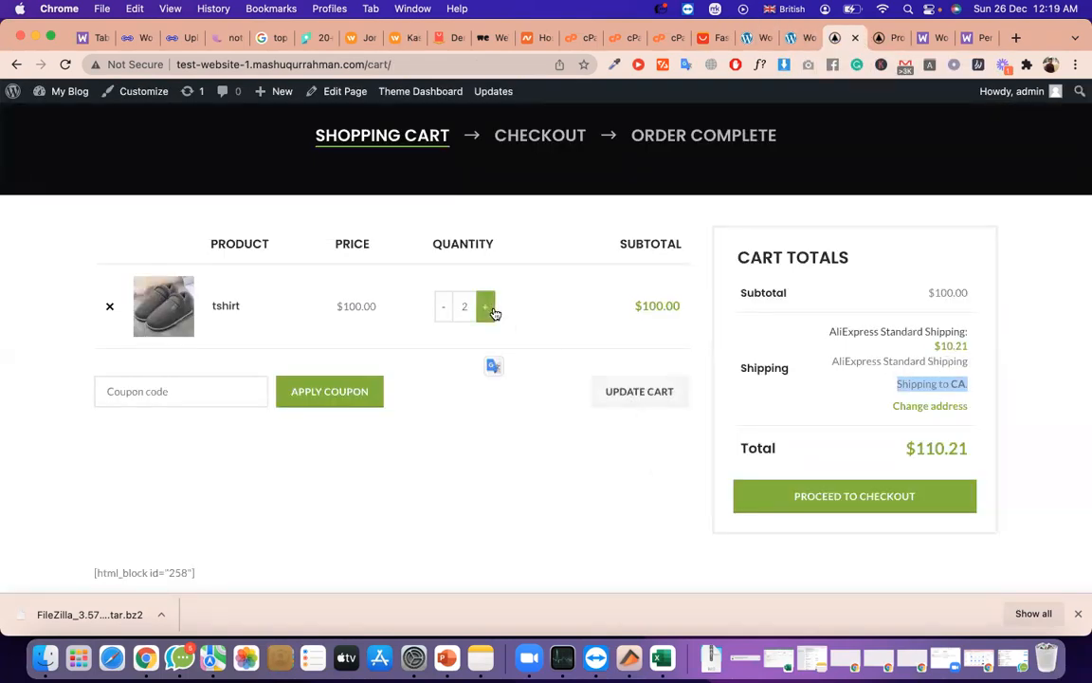
left_click(486, 307)
left_click(66, 65)
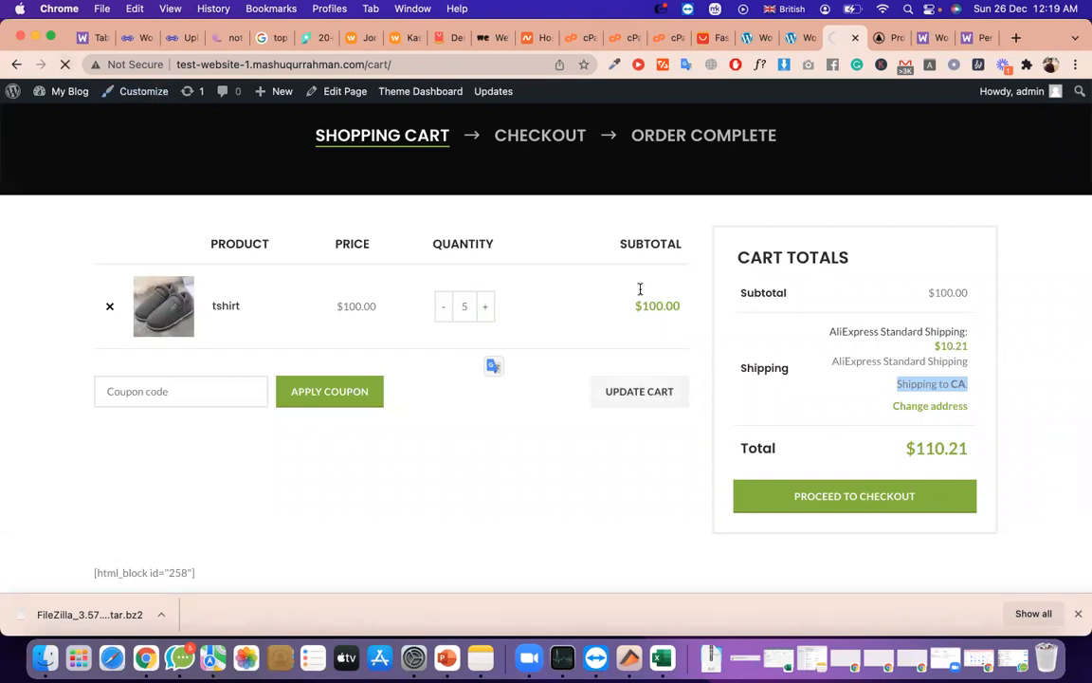
Examine the shipping method, its description, the destination and the product subtotal in the cart
triple_click(957, 388)
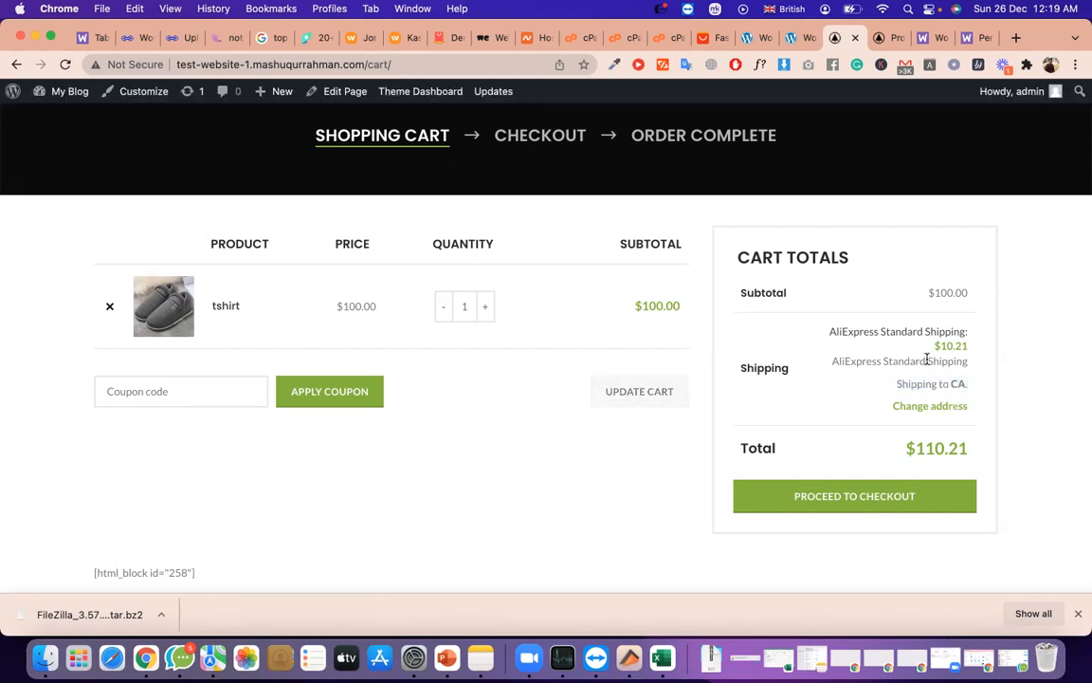
triple_click(928, 361)
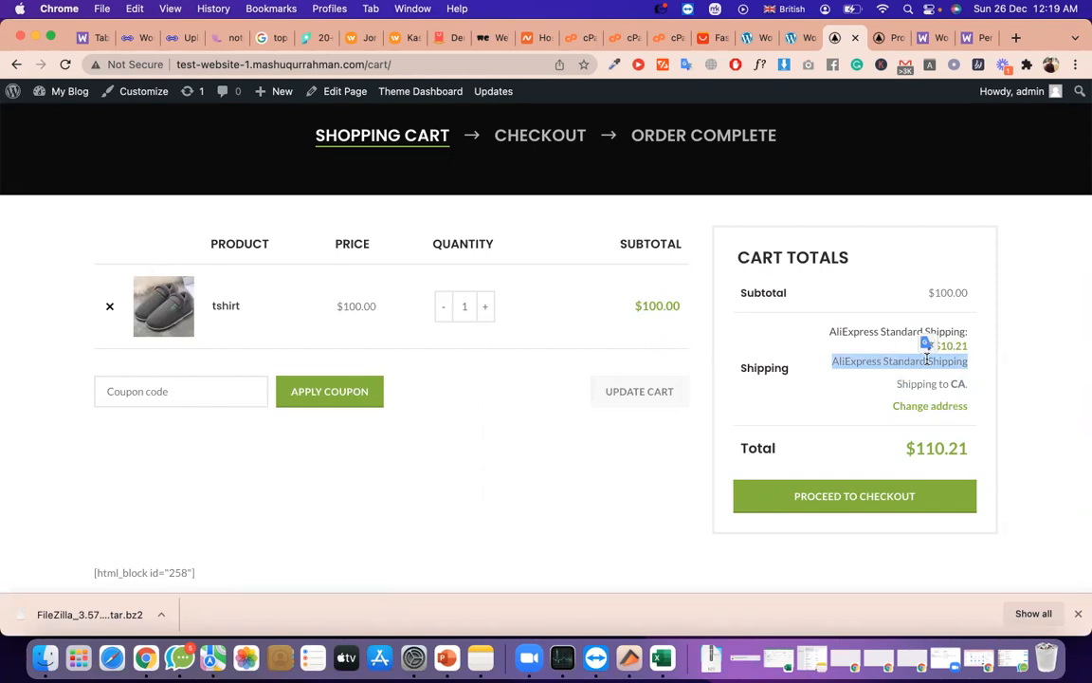
triple_click(848, 334)
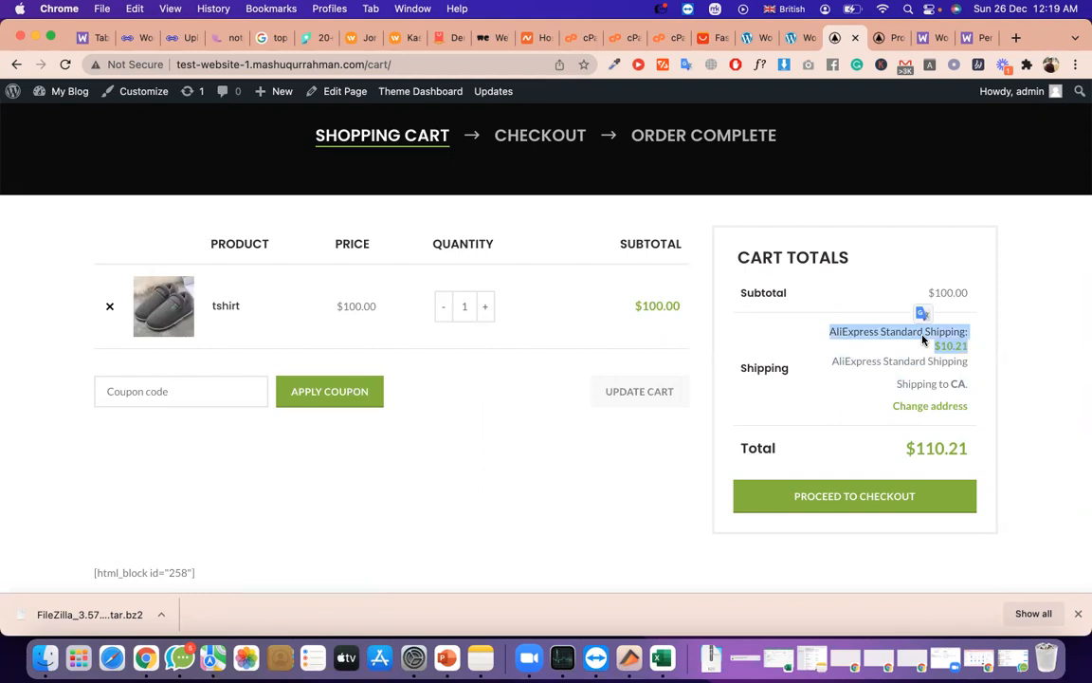
triple_click(896, 334)
double_click(661, 316)
left_click(660, 313)
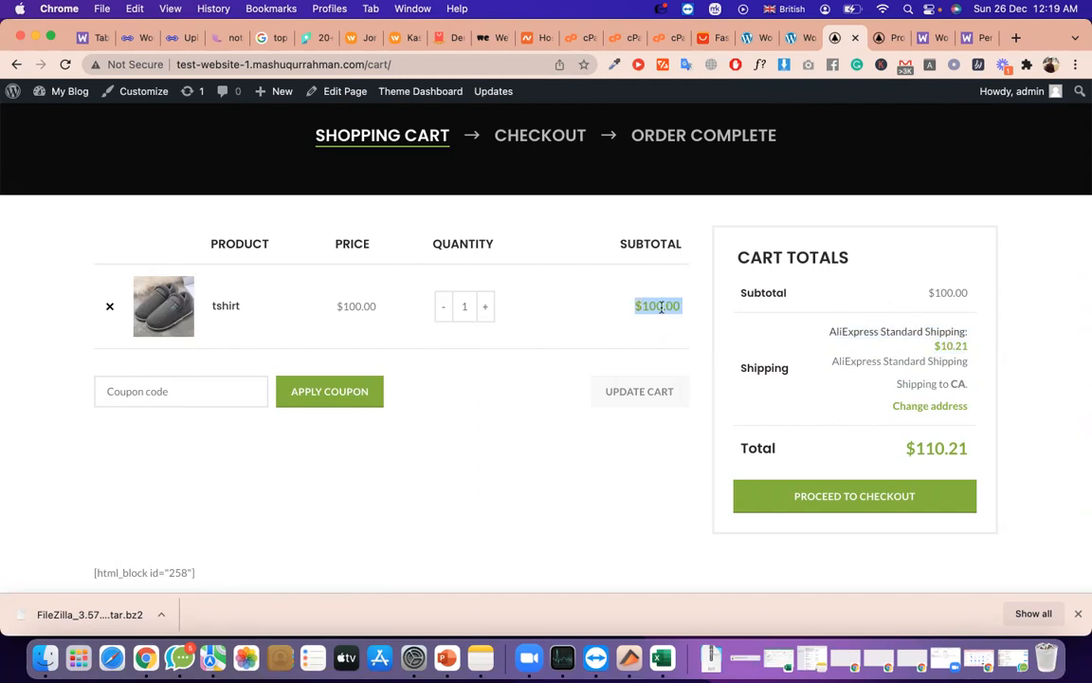
Set the AliExpress Premium Shipping subtotal condition's value to 100 and compare it with the Standard option's conditions
left_click(761, 37)
scroll(580, 222, "down", 5)
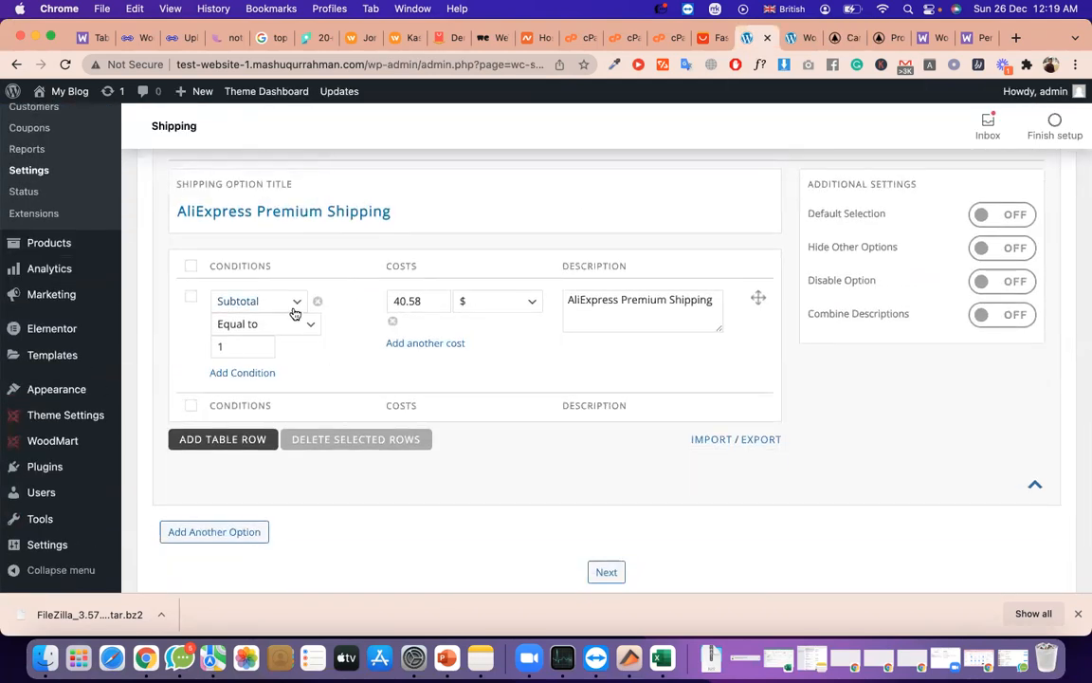
left_click(256, 345)
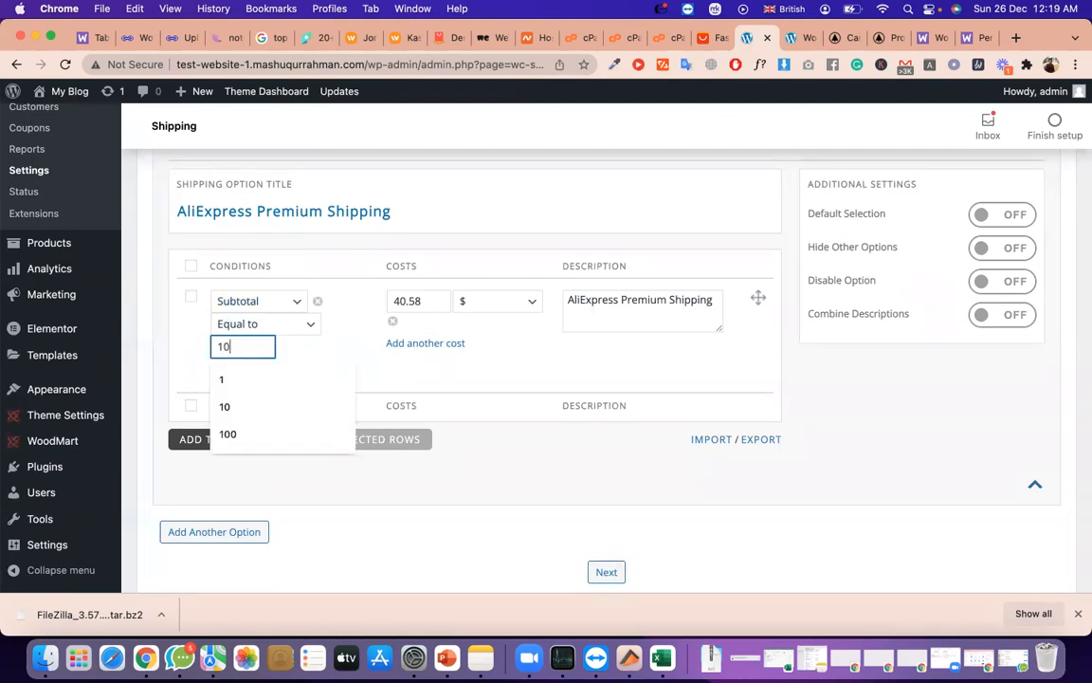
type("00")
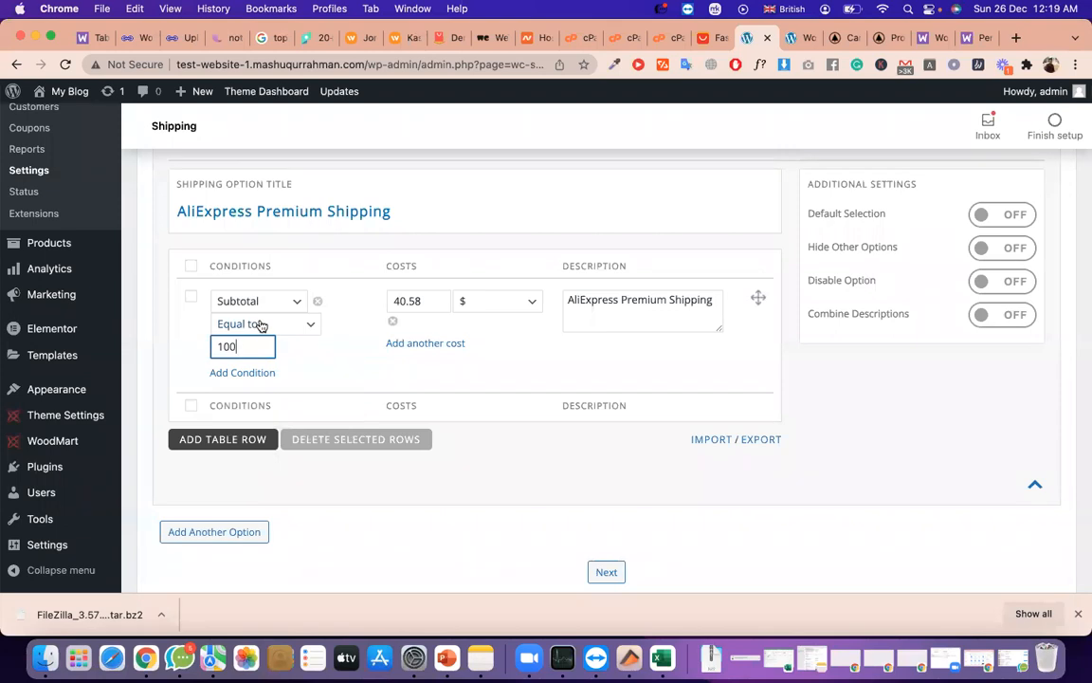
scroll(270, 325, "up", 10)
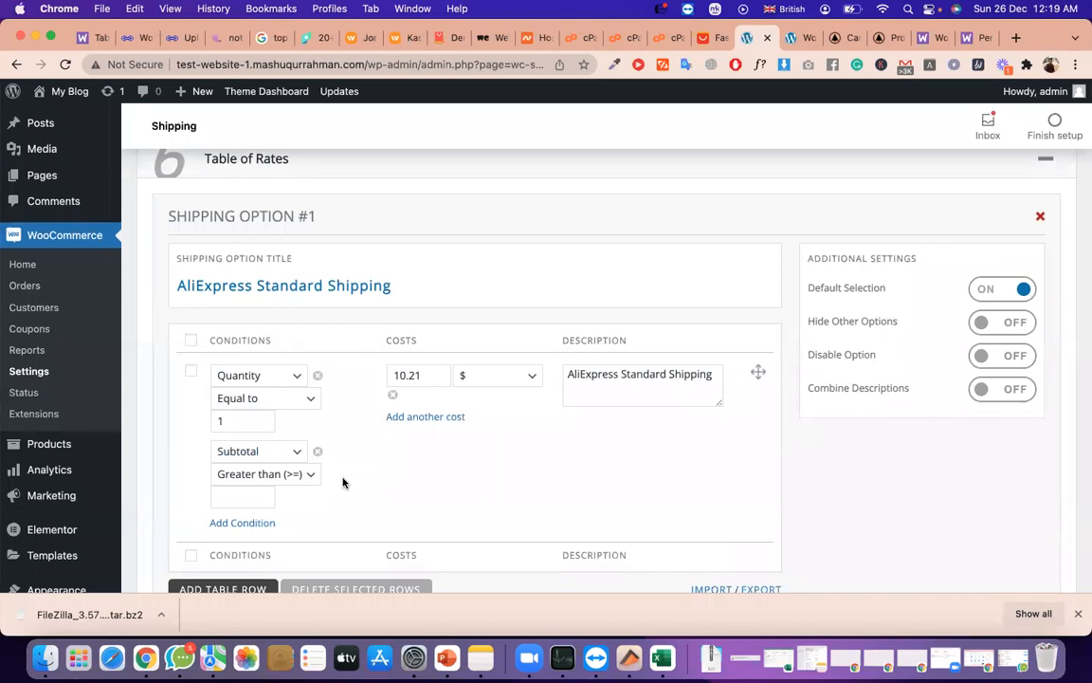
scroll(343, 482, "down", 10)
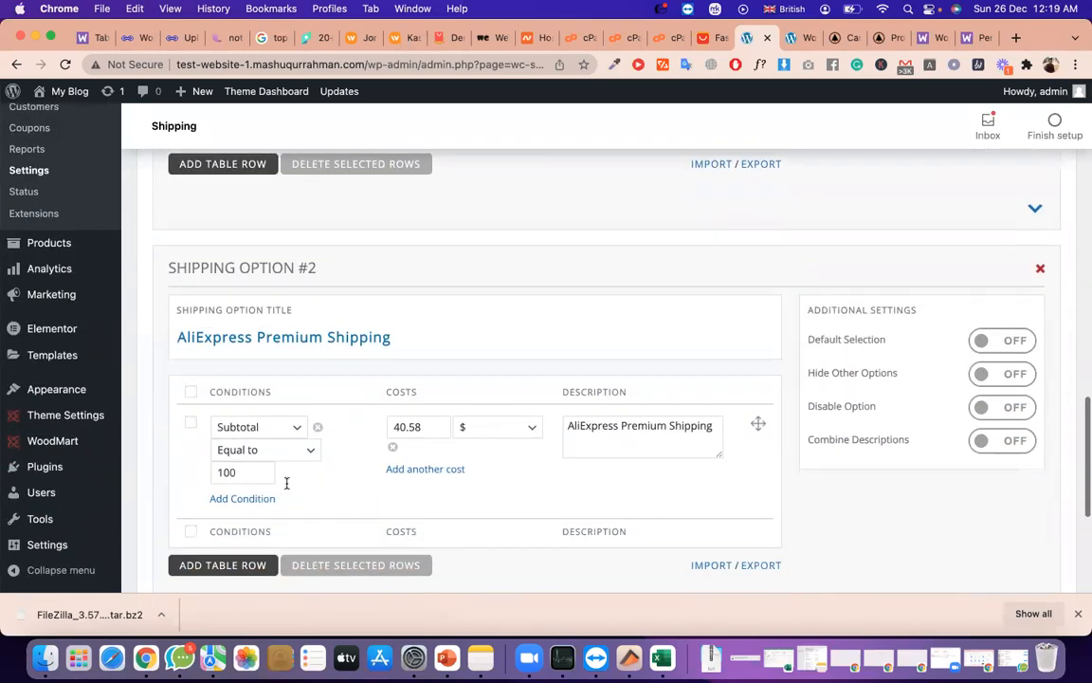
triple_click(329, 345)
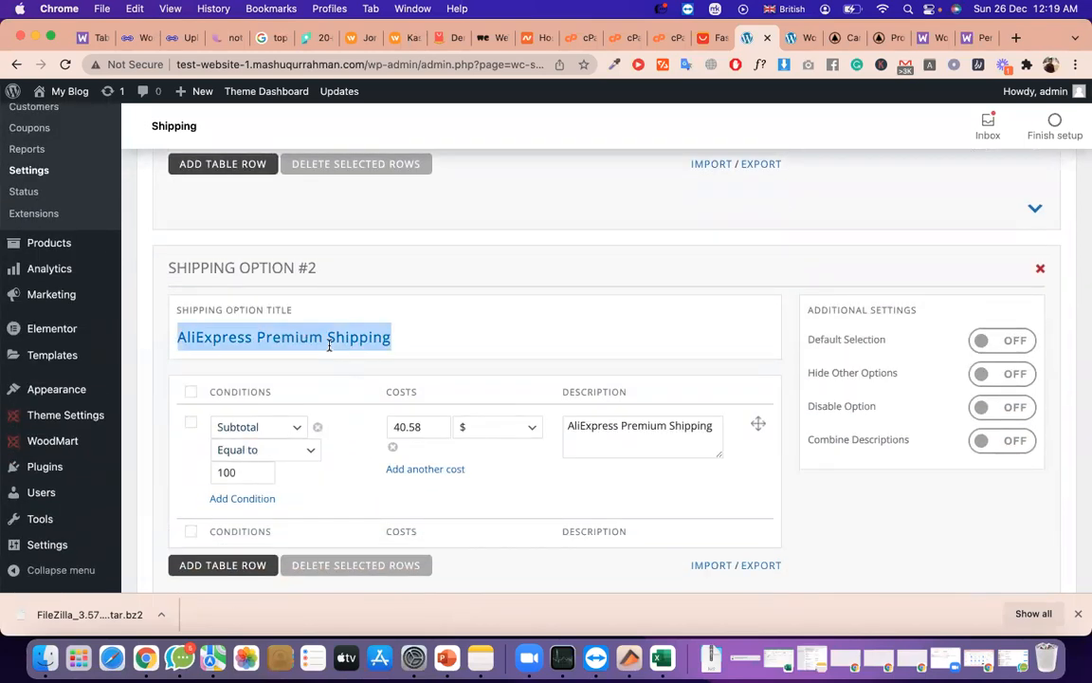
left_click(253, 472)
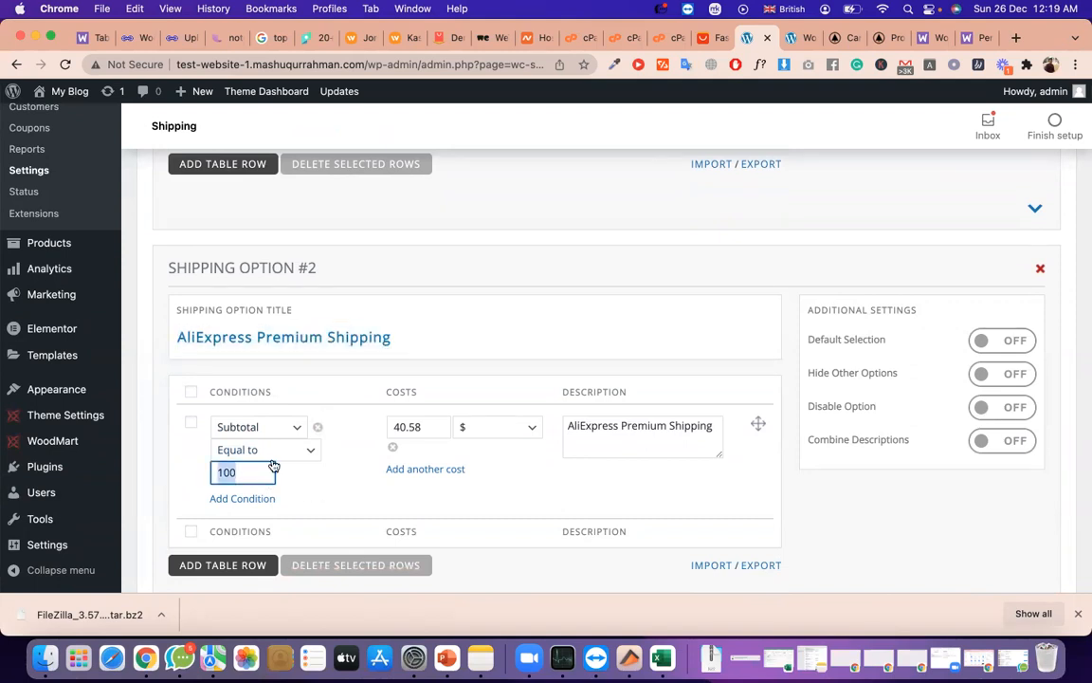
left_click(265, 452)
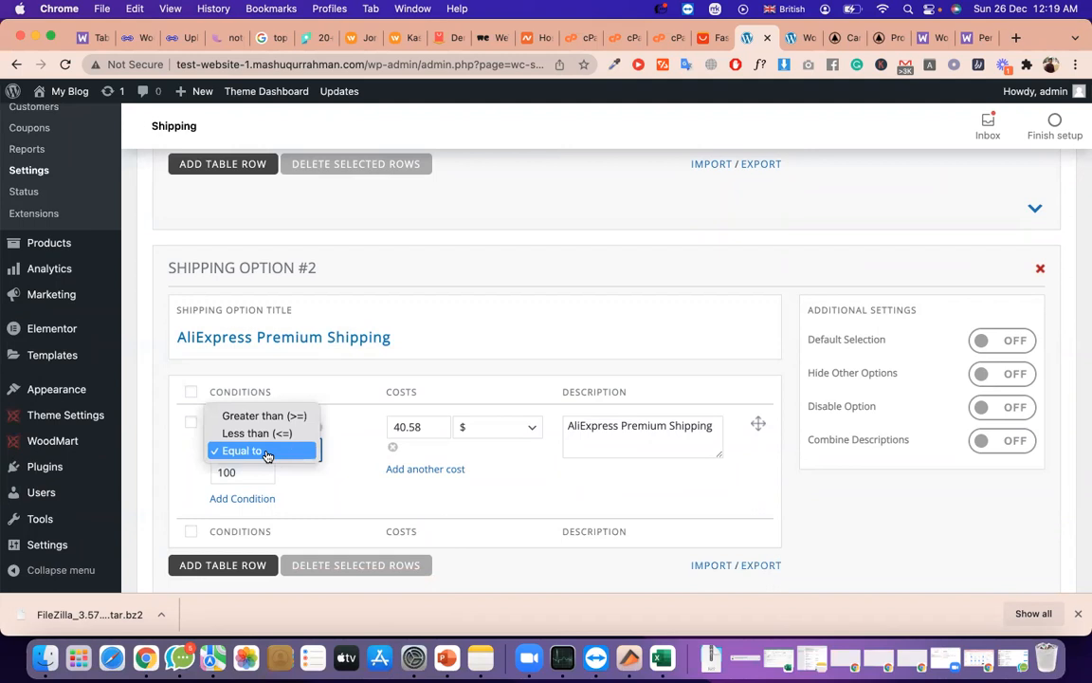
left_click(293, 475)
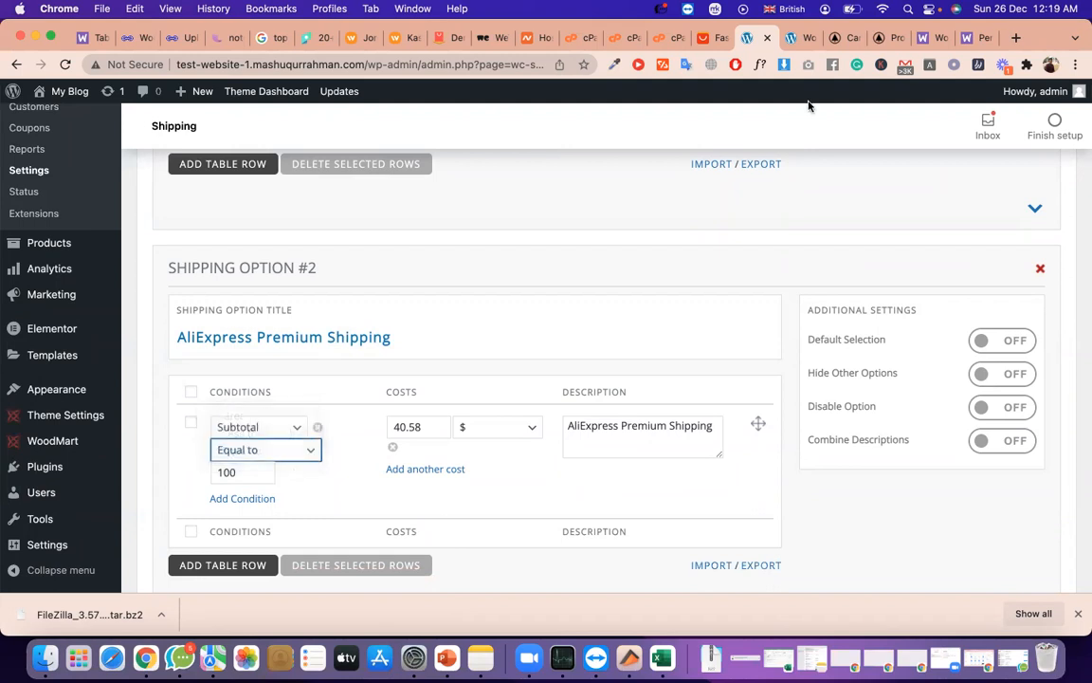
left_click(806, 44)
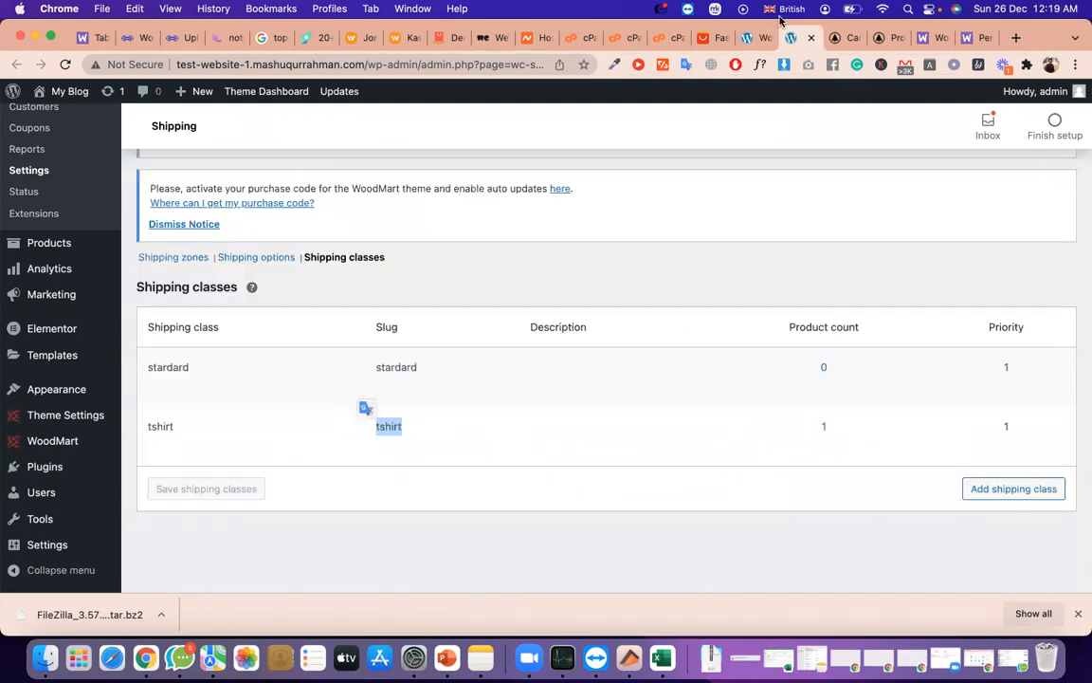
left_click(756, 38)
Set the AliExpress Premium Shipping subtotal condition to Less than (<=) 500 and save the changes
double_click(252, 472)
key("BackSpace")
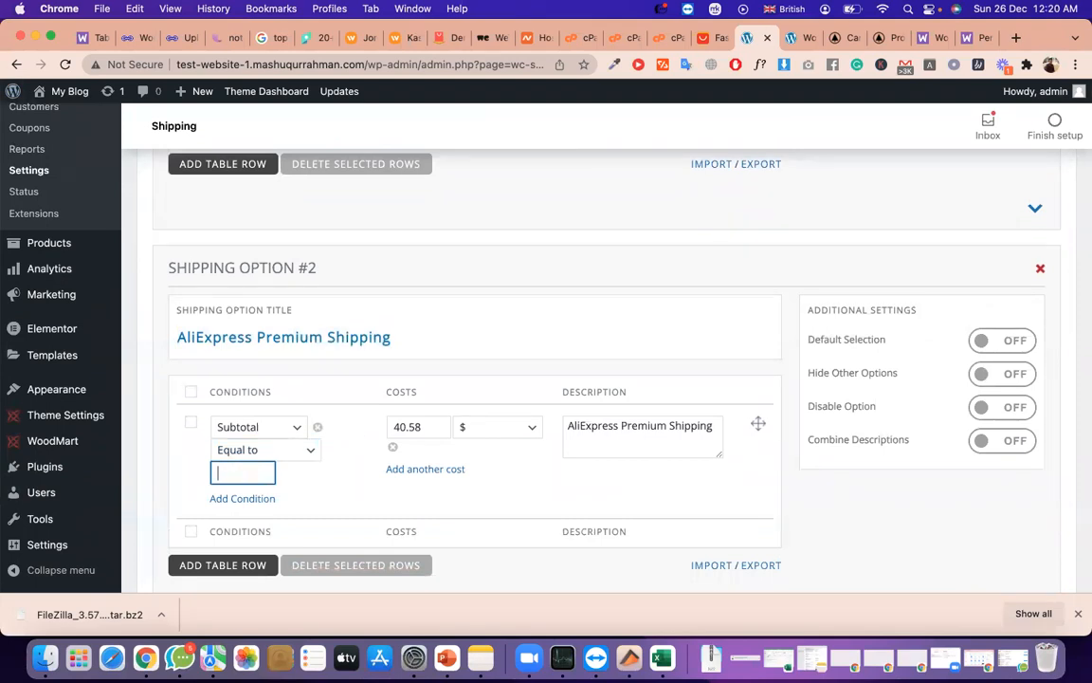
left_click(273, 455)
left_click(251, 431)
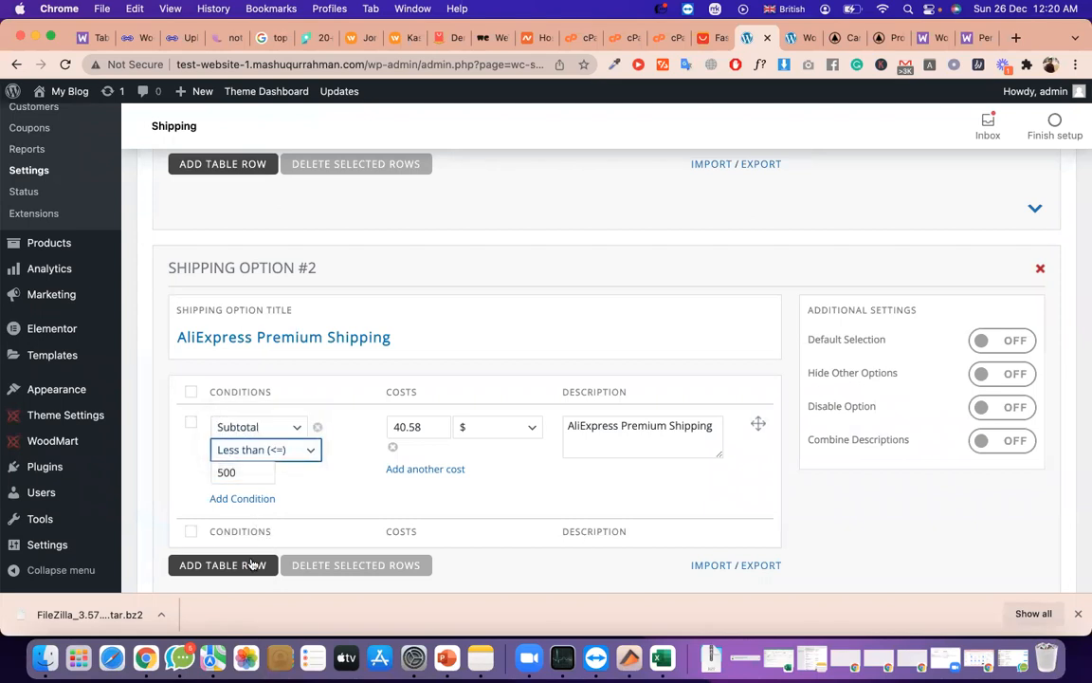
scroll(303, 567, "down", 3)
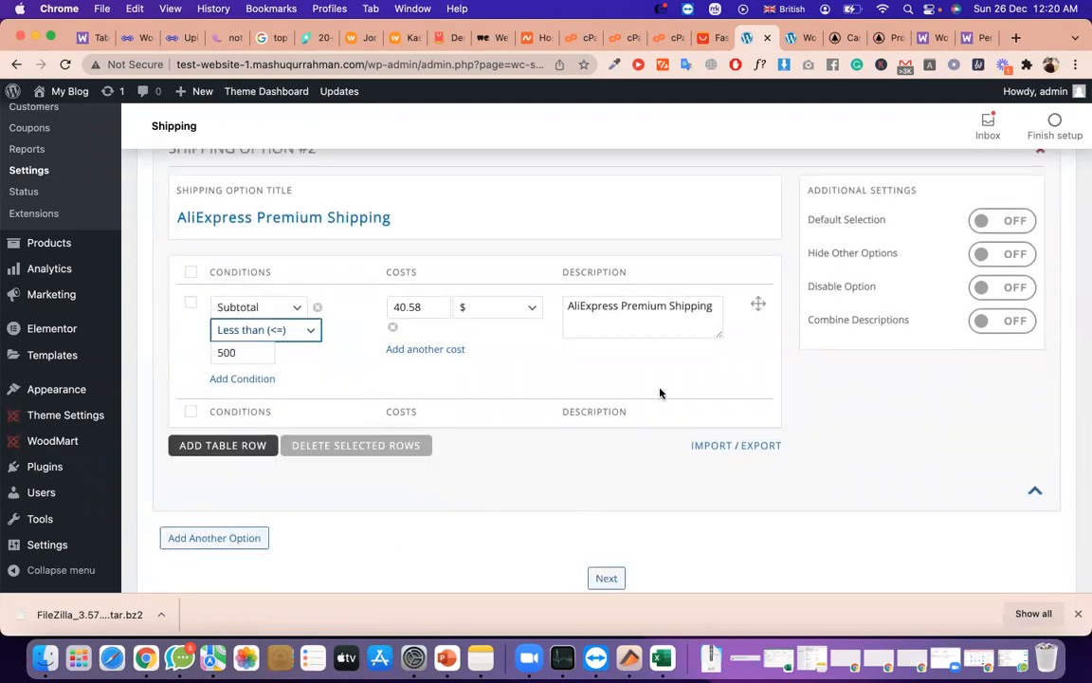
scroll(660, 393, "down", 3)
left_click(176, 509)
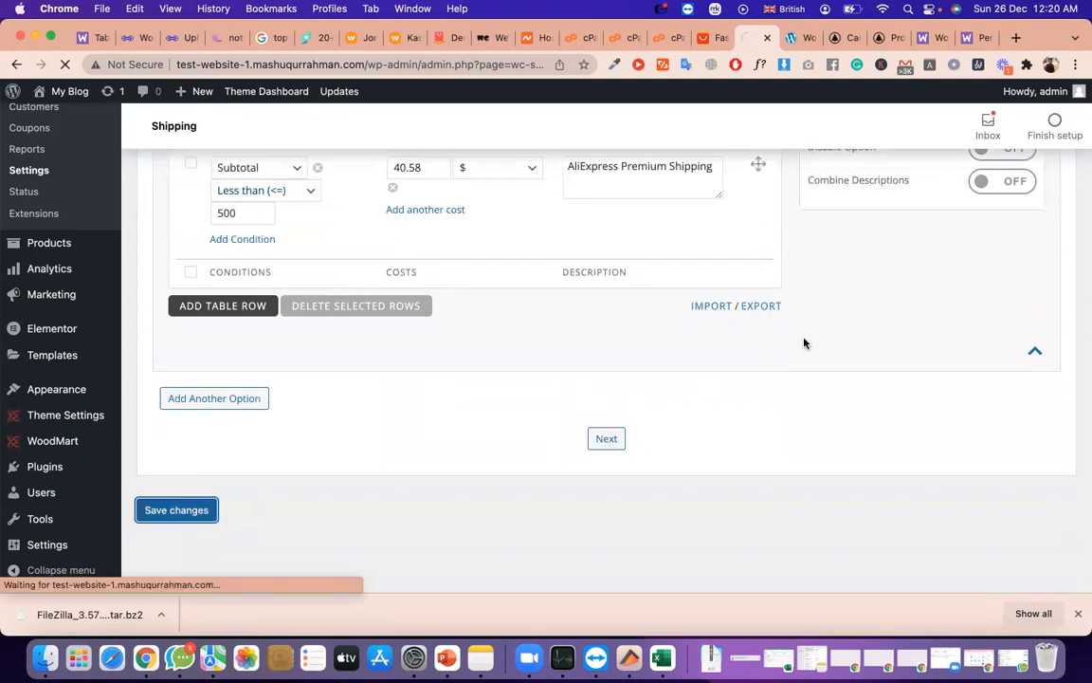
Reload the store's cart, update the tshirt quantity to 2 and check the shipping method and its cost
left_click(832, 40)
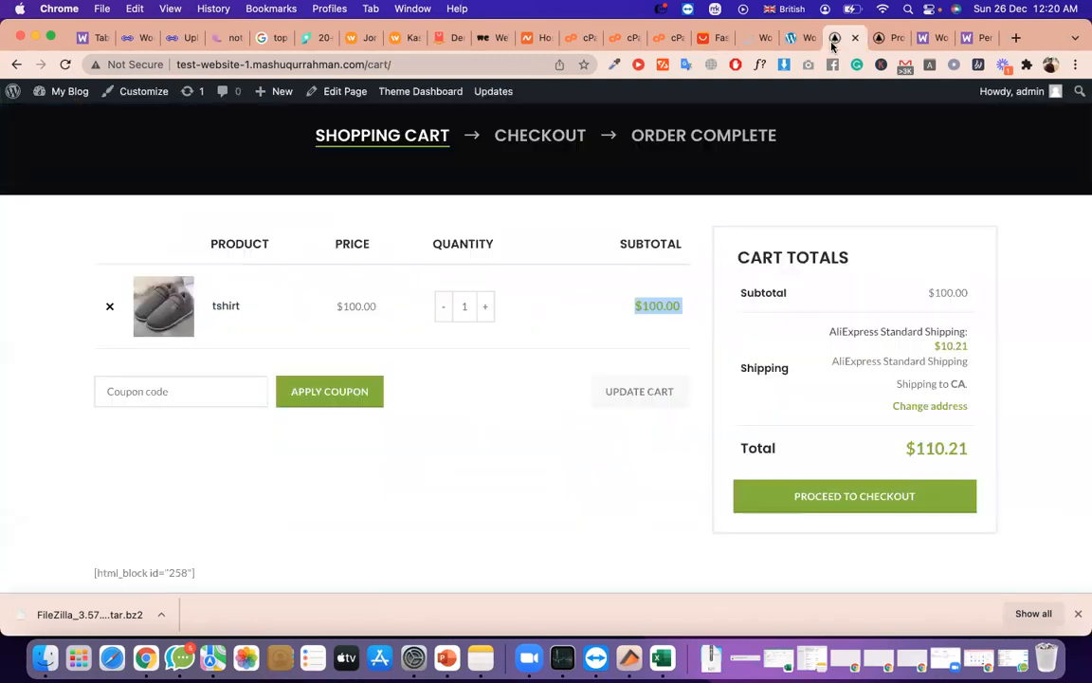
triple_click(948, 345)
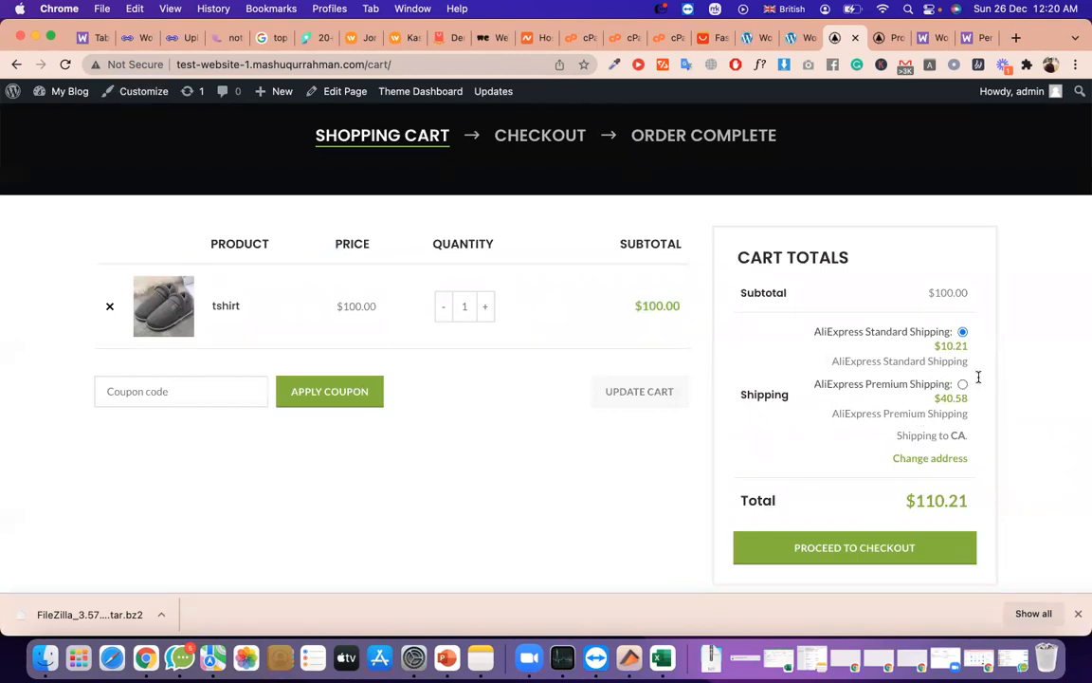
left_click(485, 307)
scroll(785, 399, "down", 2)
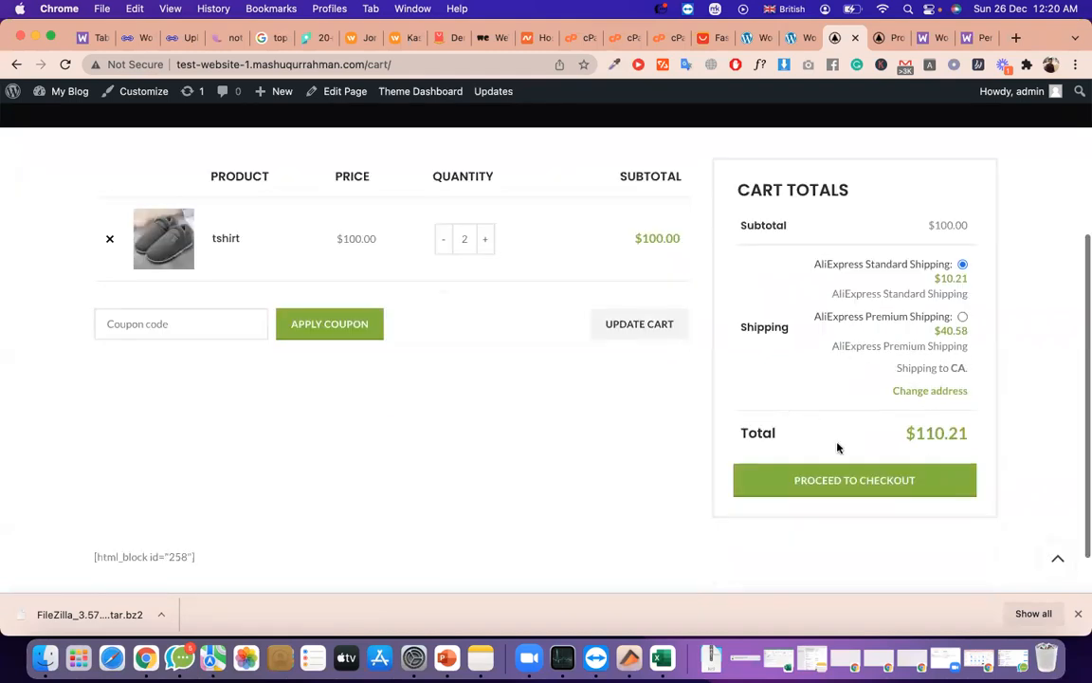
left_click(626, 324)
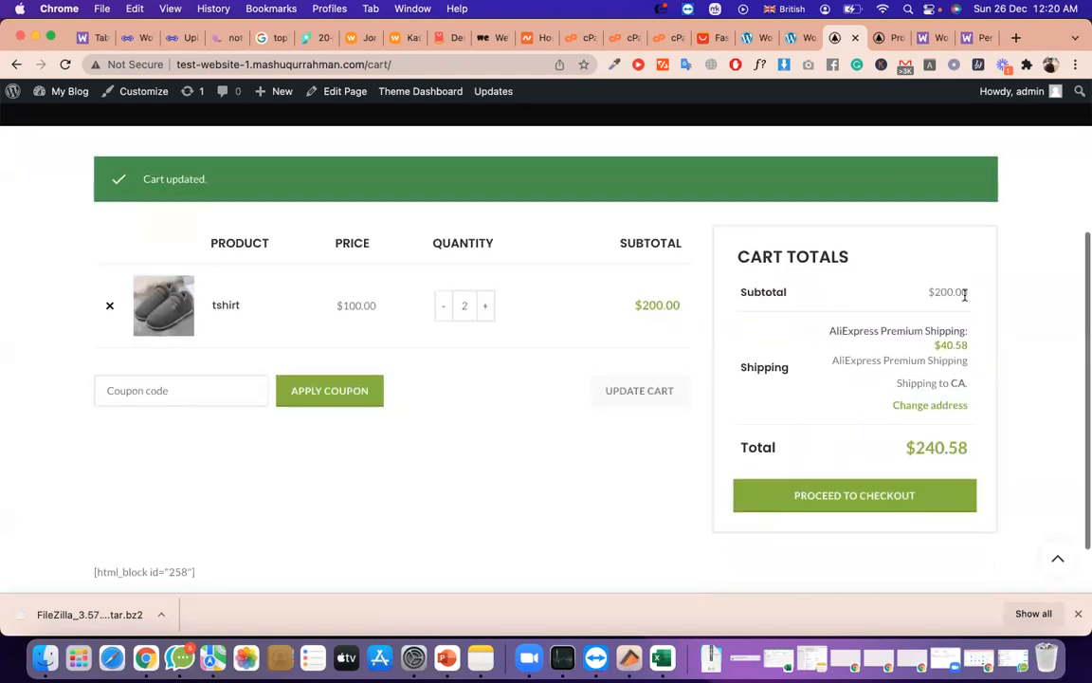
triple_click(955, 350)
double_click(945, 349)
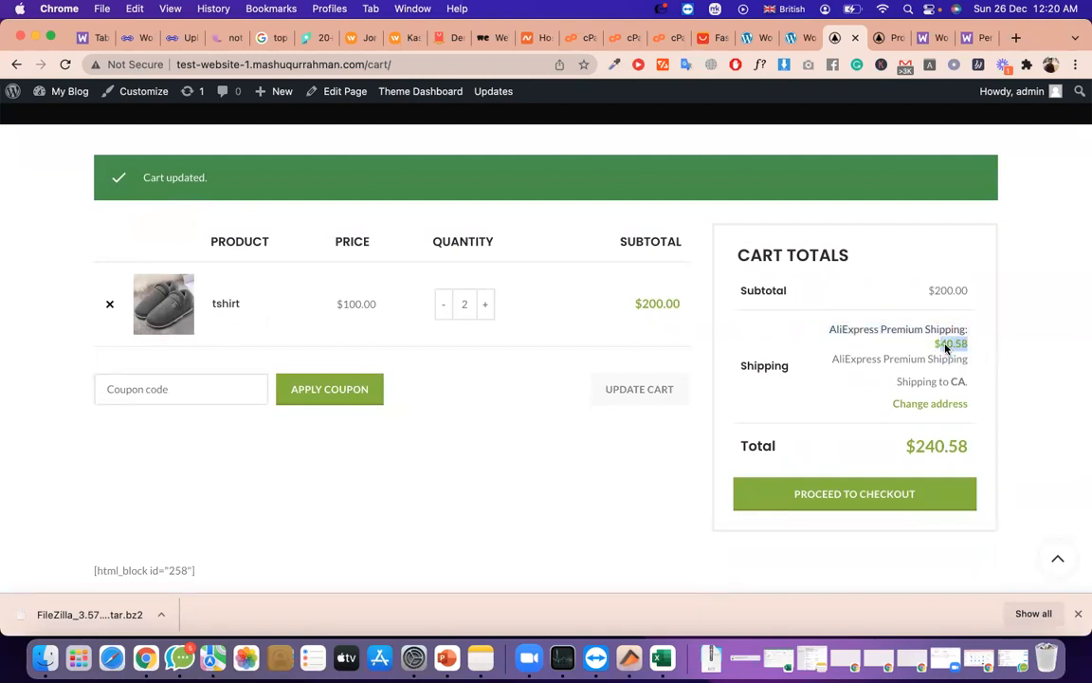
triple_click(941, 349)
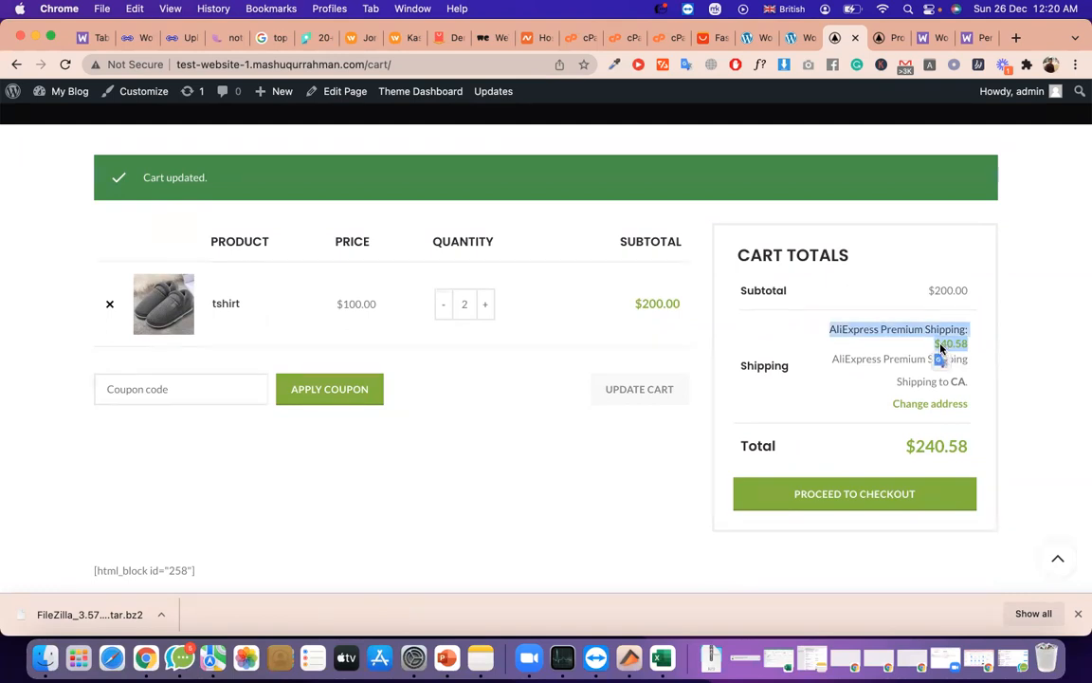
Reopen the Table of Rates in the shipping settings and add a second condition to the AliExpress Standard Shipping option
left_click(884, 39)
left_click(764, 42)
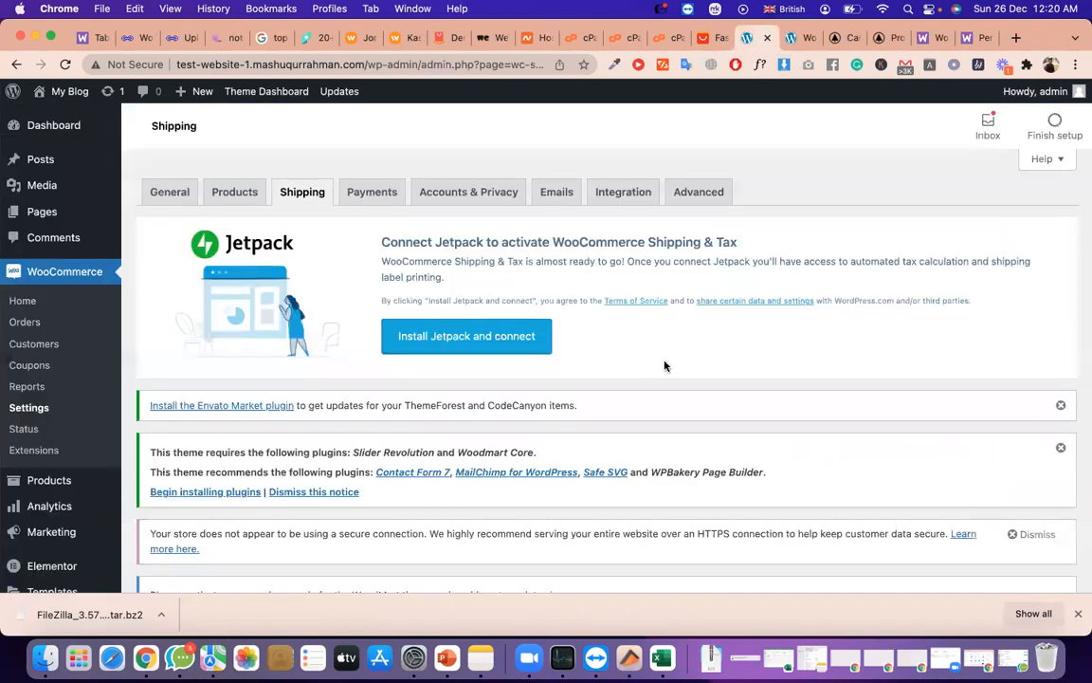
scroll(663, 366, "down", 10)
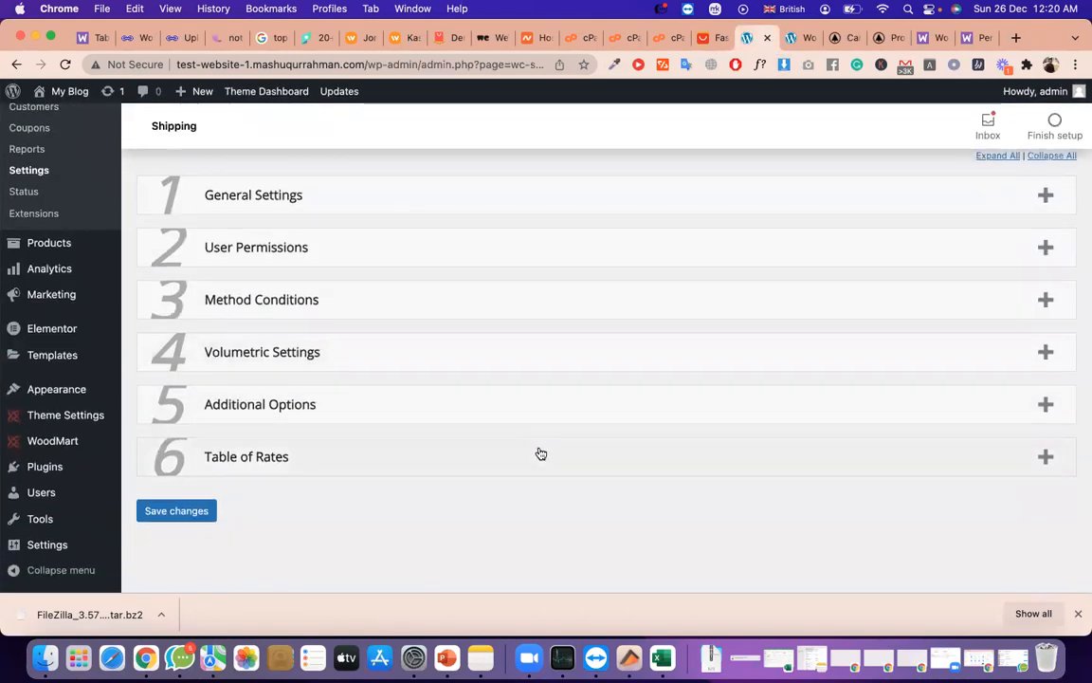
left_click(539, 453)
scroll(539, 453, "down", 5)
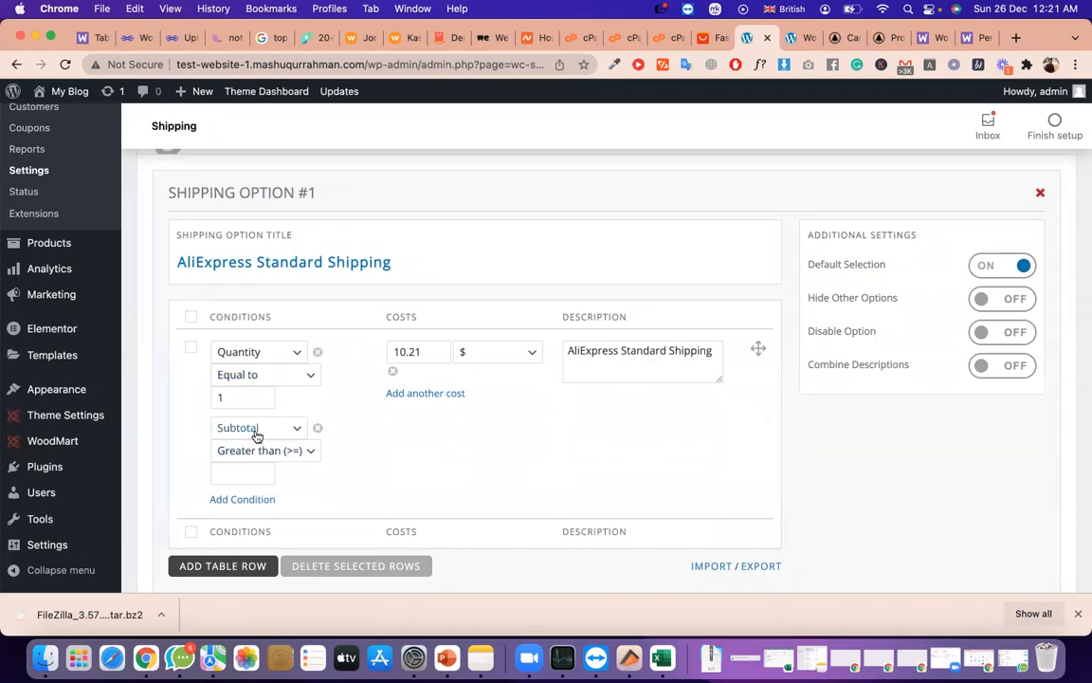
Set the Standard option's second condition to Quantity, Greater than (>=), 2
left_click(254, 432)
left_click(265, 445)
left_click(256, 452)
left_click(232, 464)
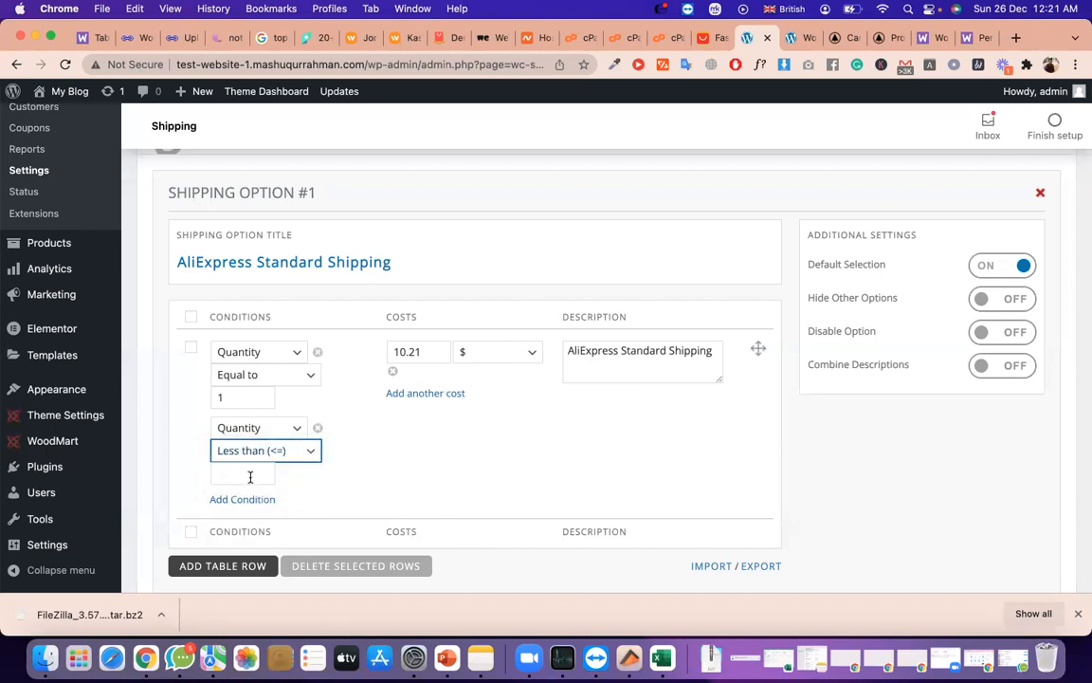
left_click(250, 475)
left_click(249, 429)
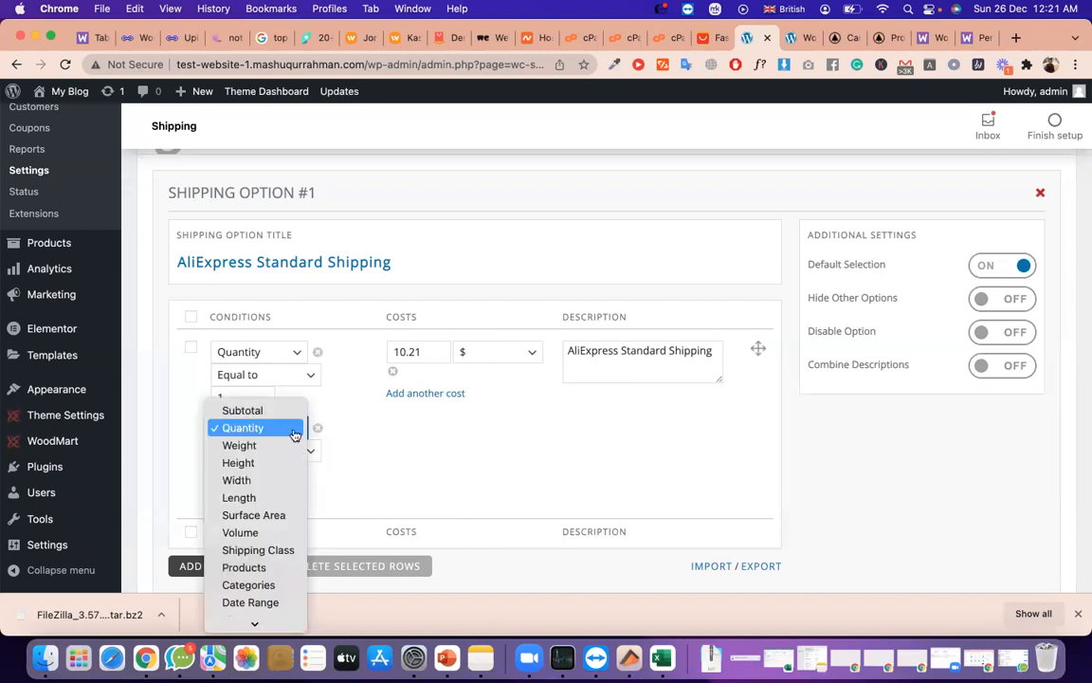
left_click(363, 454)
left_click(298, 453)
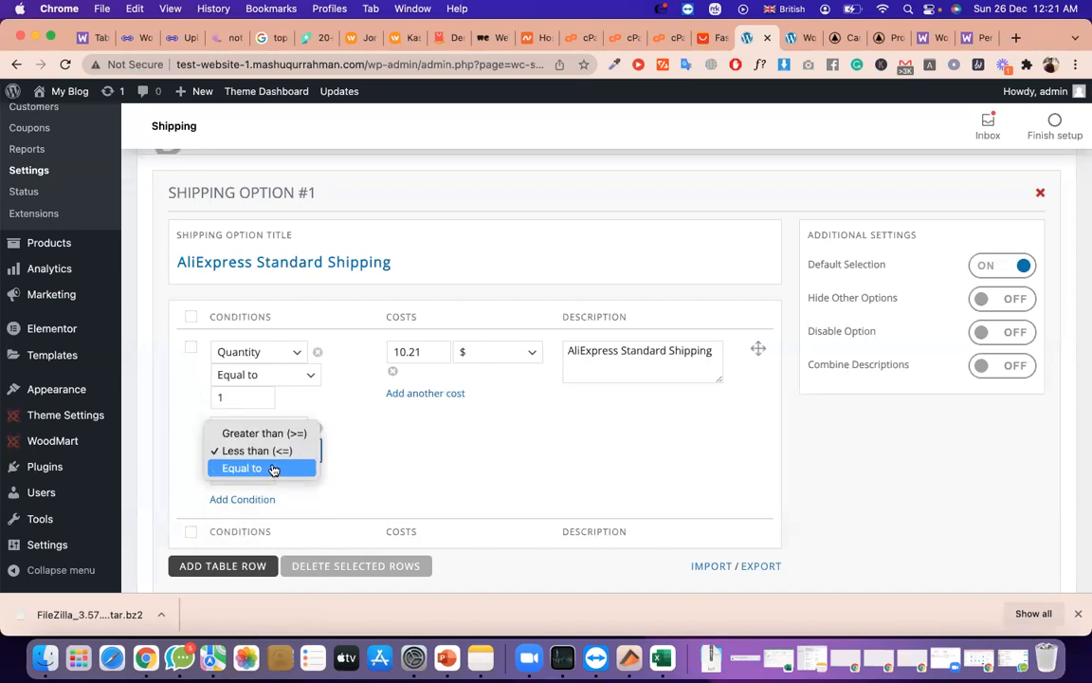
left_click(264, 440)
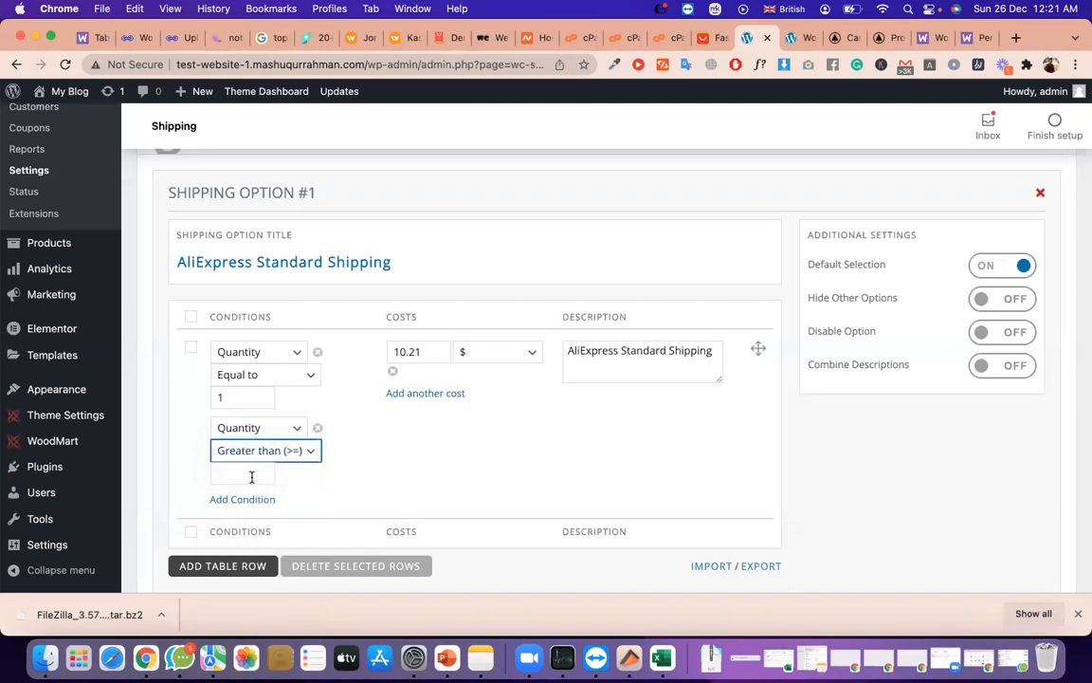
left_click(250, 475)
type("2")
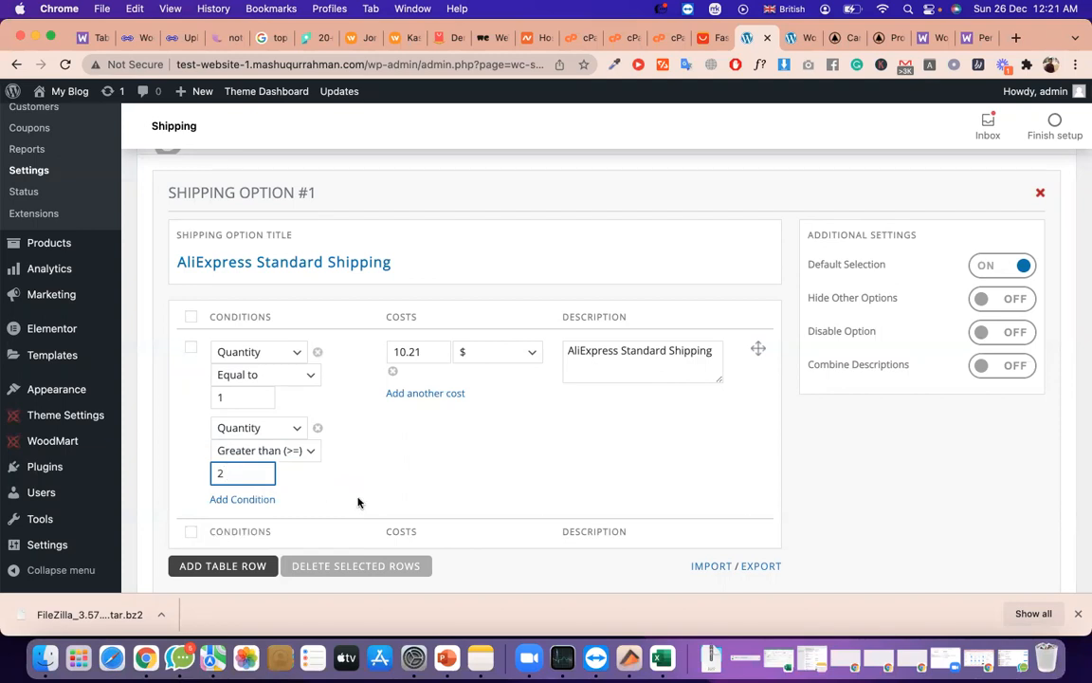
left_click(311, 498)
Add a second cost of 20.44 $ to the AliExpress Standard Shipping row and save the changes
scroll(309, 504, "down", 1)
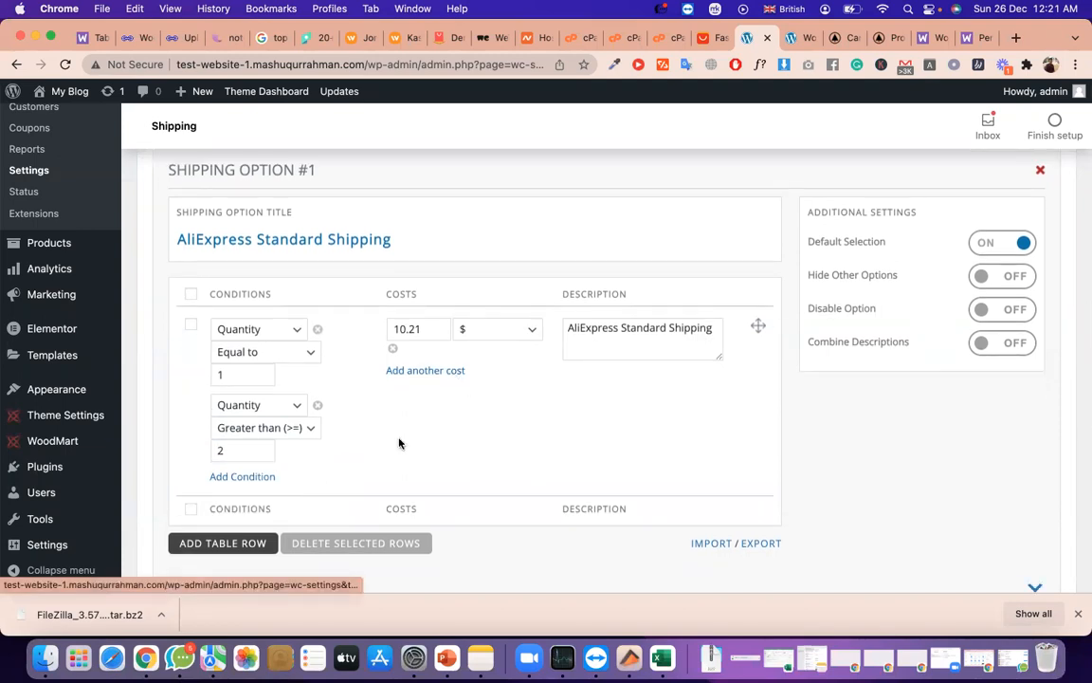
left_click(436, 373)
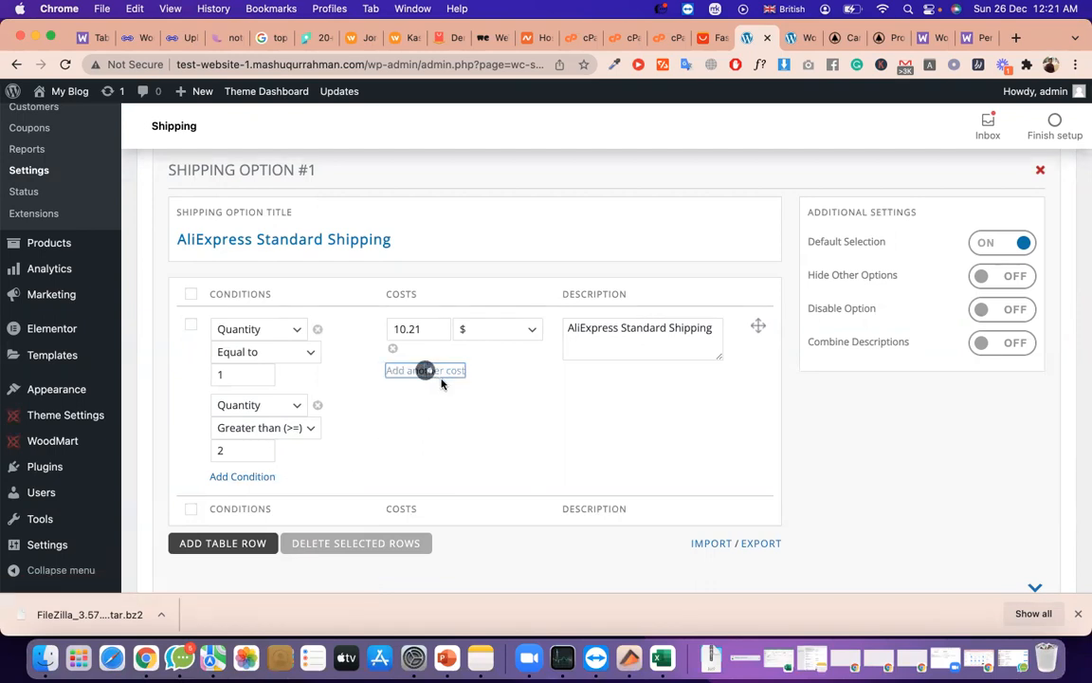
left_click(408, 374)
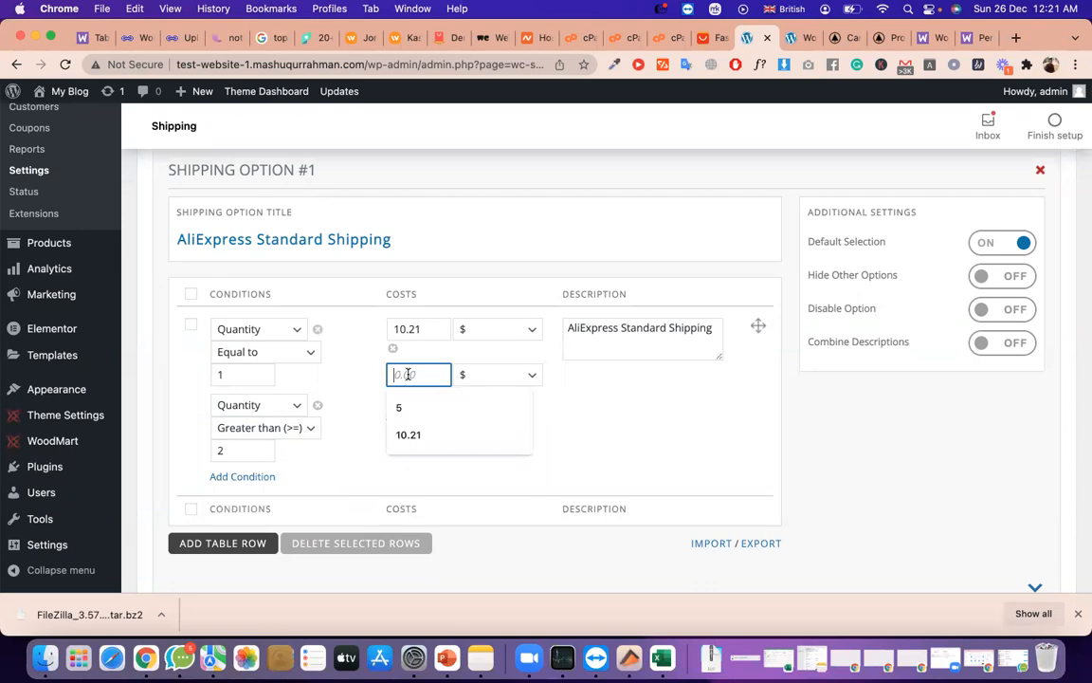
type("10")
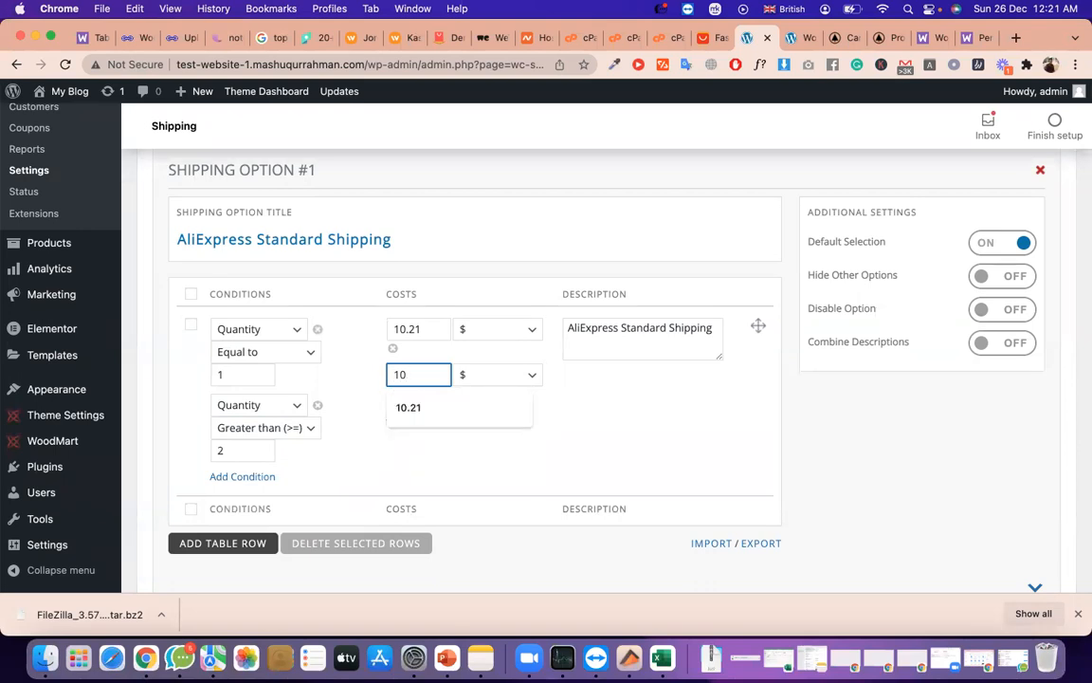
key("BackSpace")
key("BackSpace")
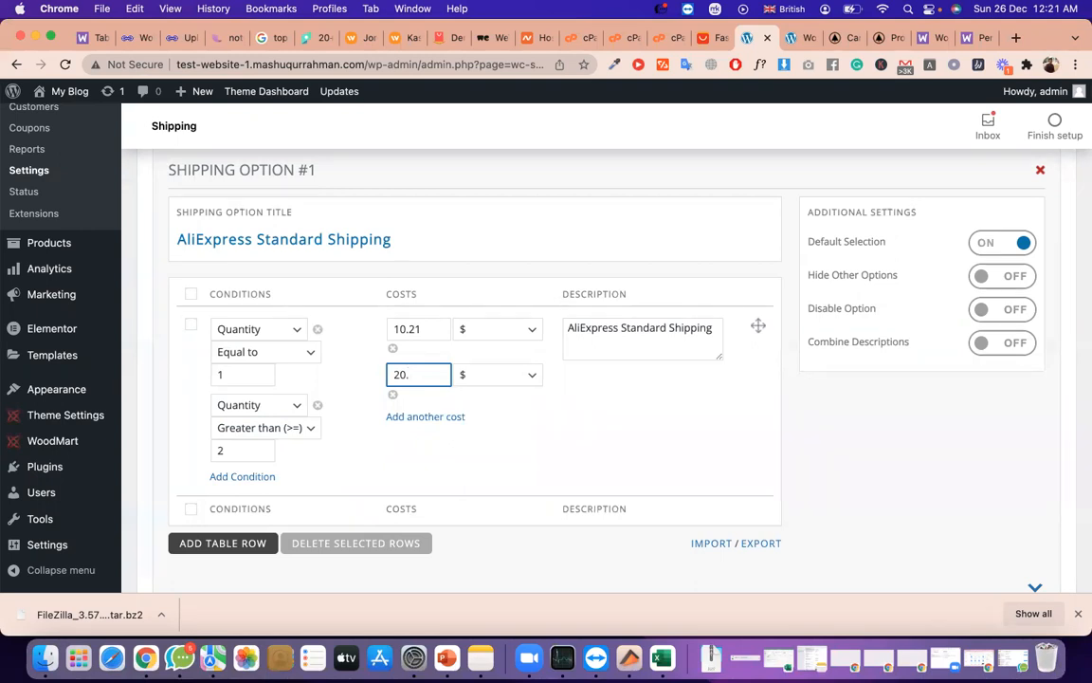
scroll(379, 431, "down", 5)
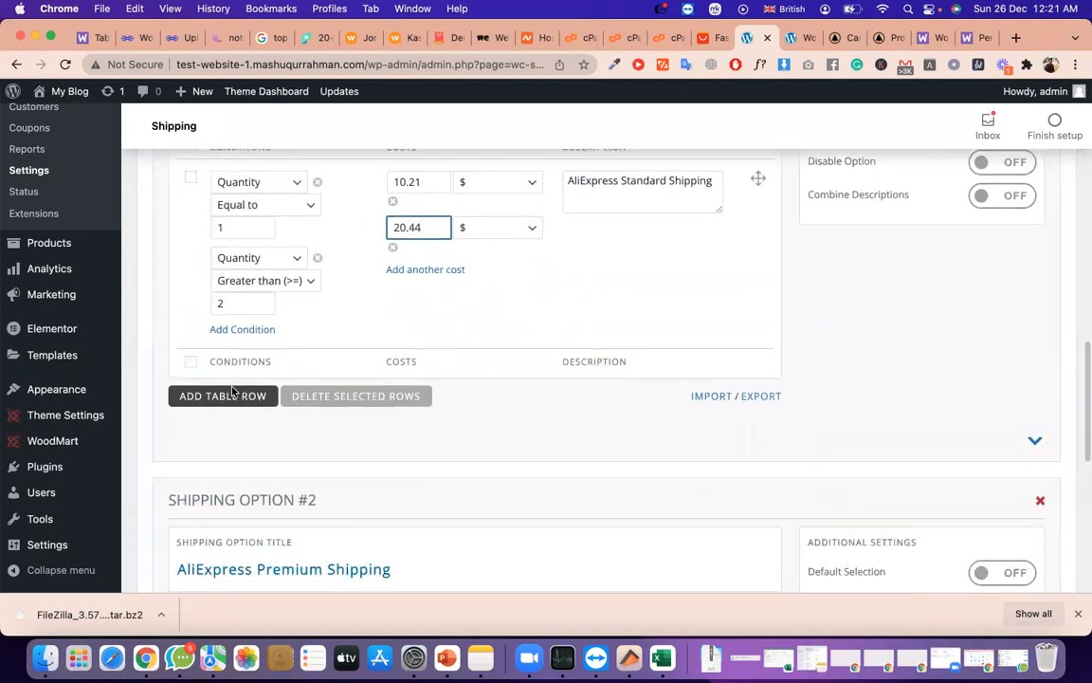
scroll(342, 466, "down", 10)
left_click(176, 510)
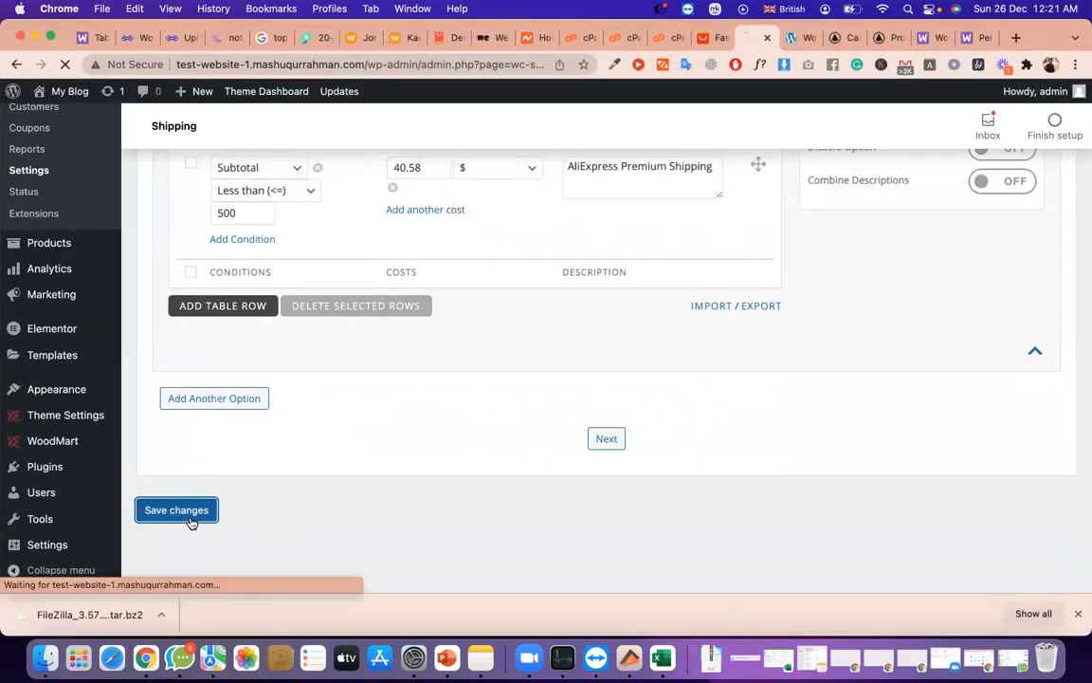
Reload the store's cart and check which shipping method and cost apply to two tshirts
key("ctrl+Tab")
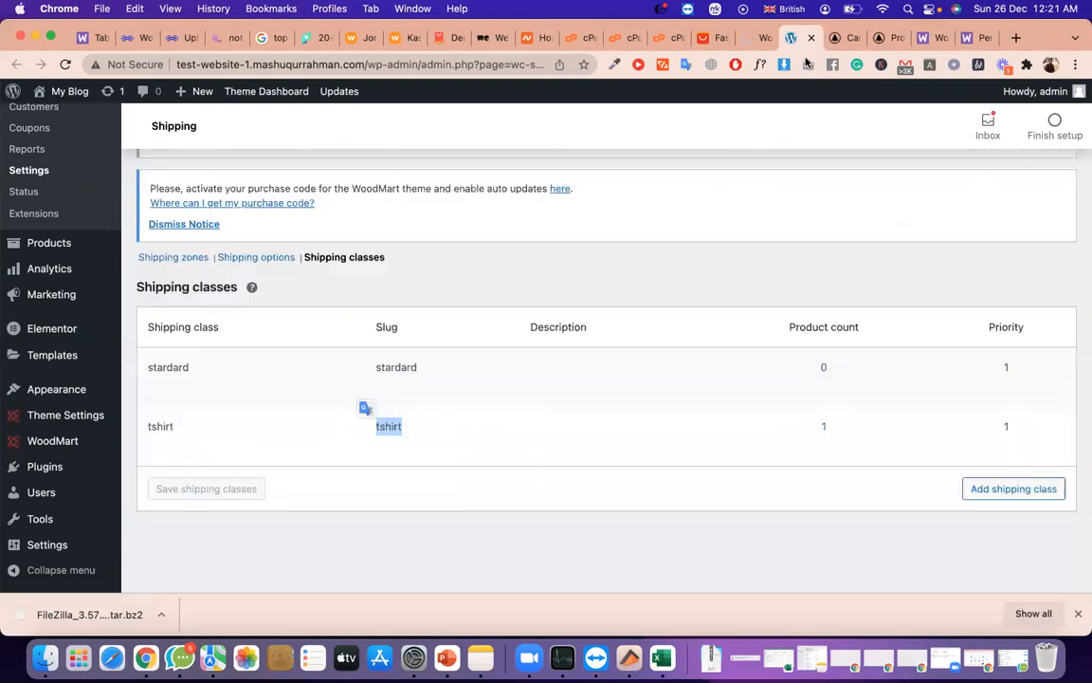
left_click(847, 37)
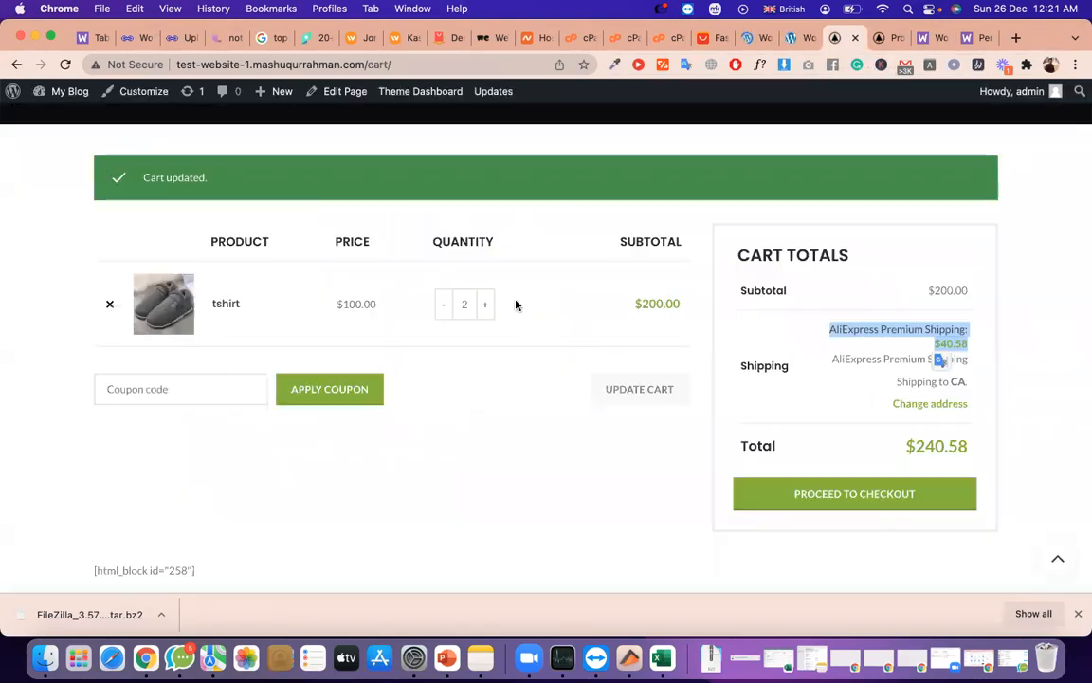
left_click(65, 64)
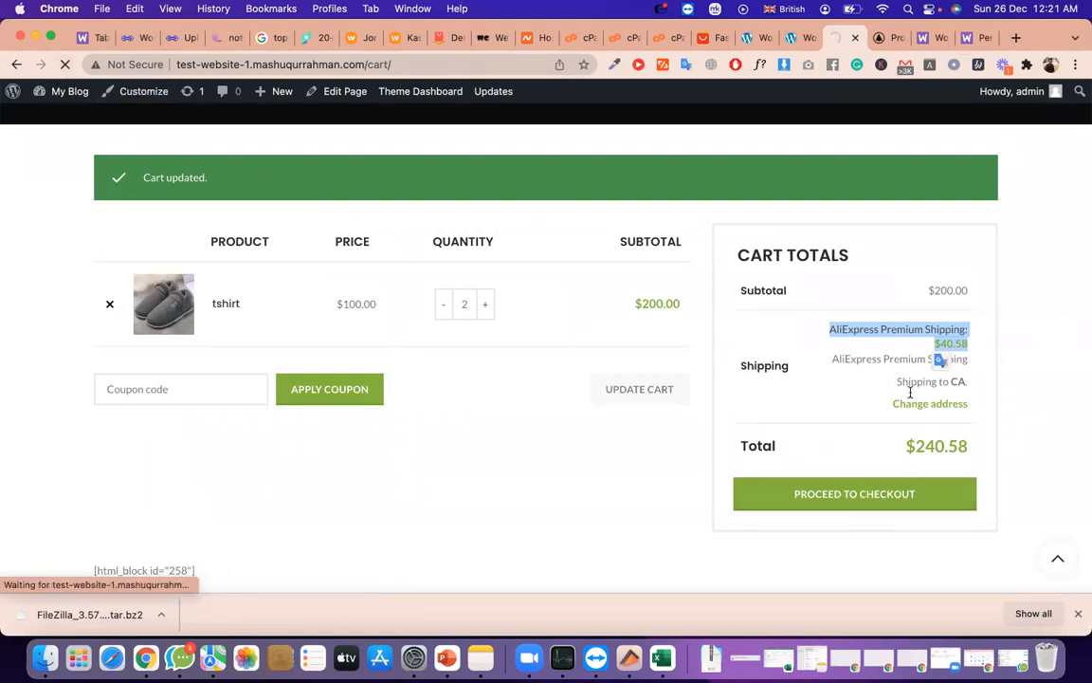
scroll(908, 394, "down", 1)
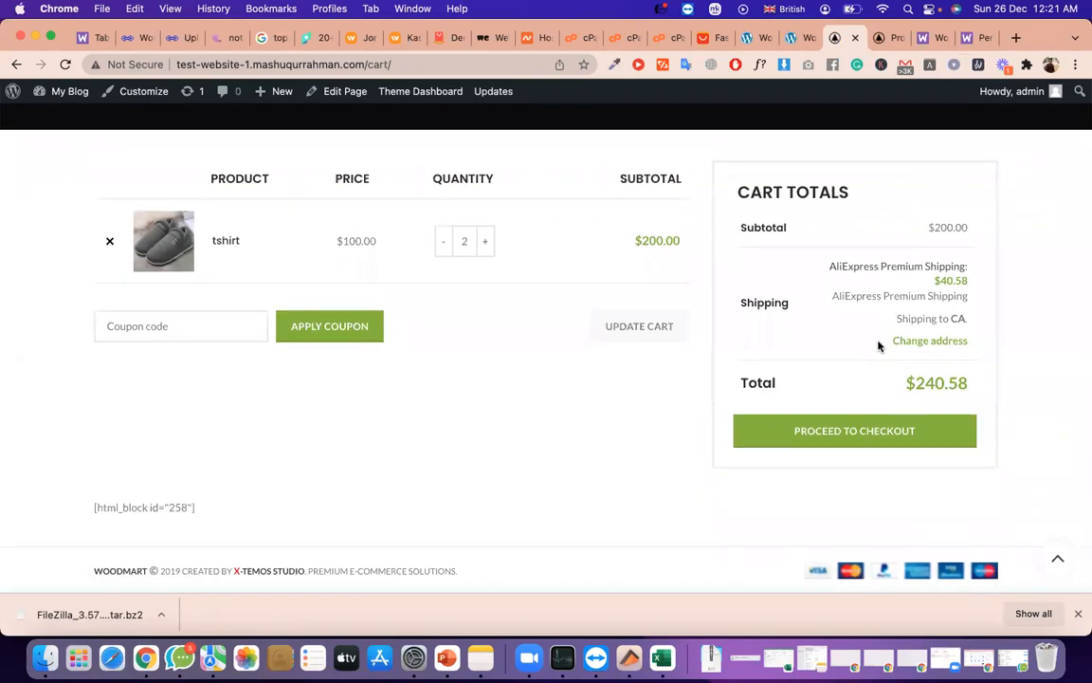
triple_click(953, 298)
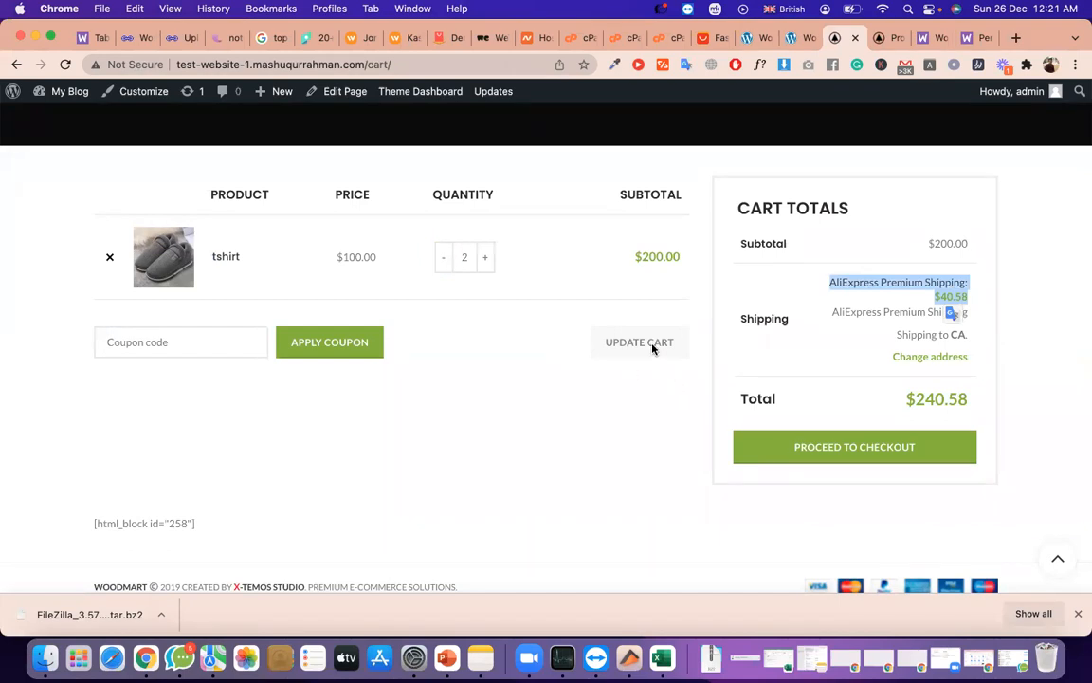
Reduce the tshirt quantity in the cart to 1 and update the cart
left_click(440, 266)
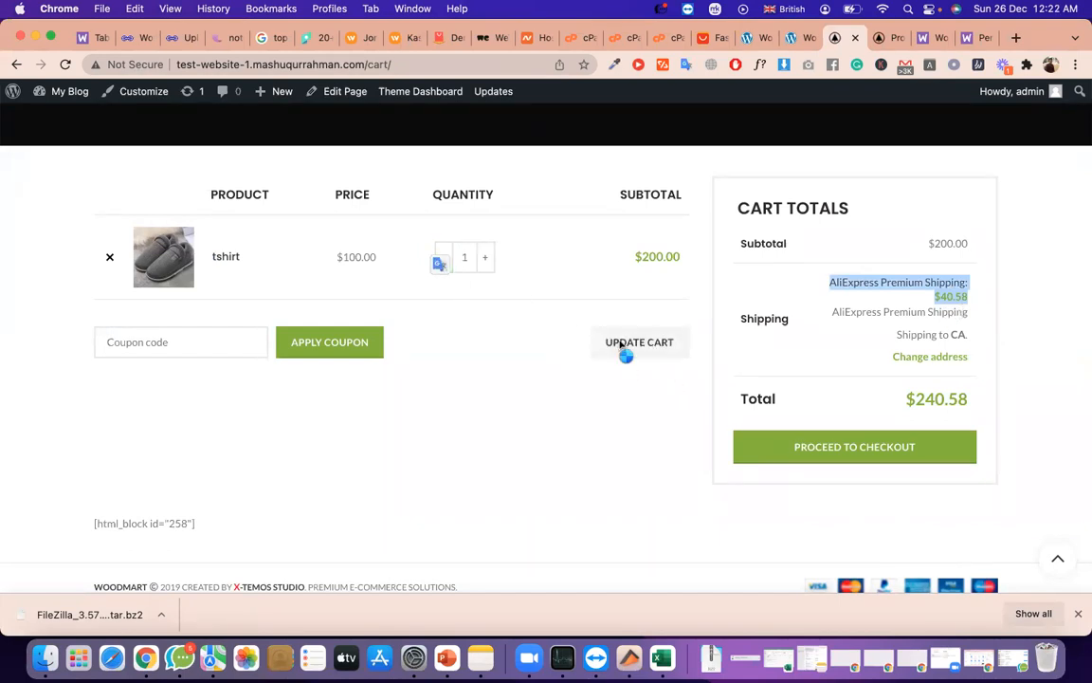
left_click(620, 343)
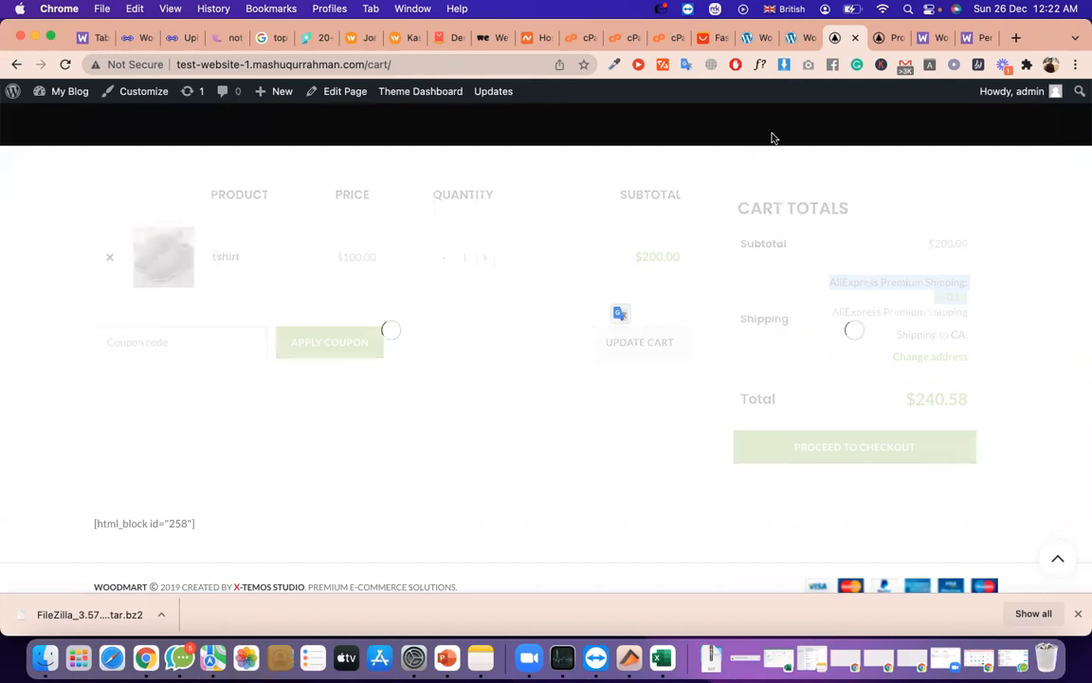
Reopen the shipping method's Table of Rates and delete the second condition and second cost from the AliExpress Standard Shipping row
left_click(758, 38)
scroll(445, 349, "down", 10)
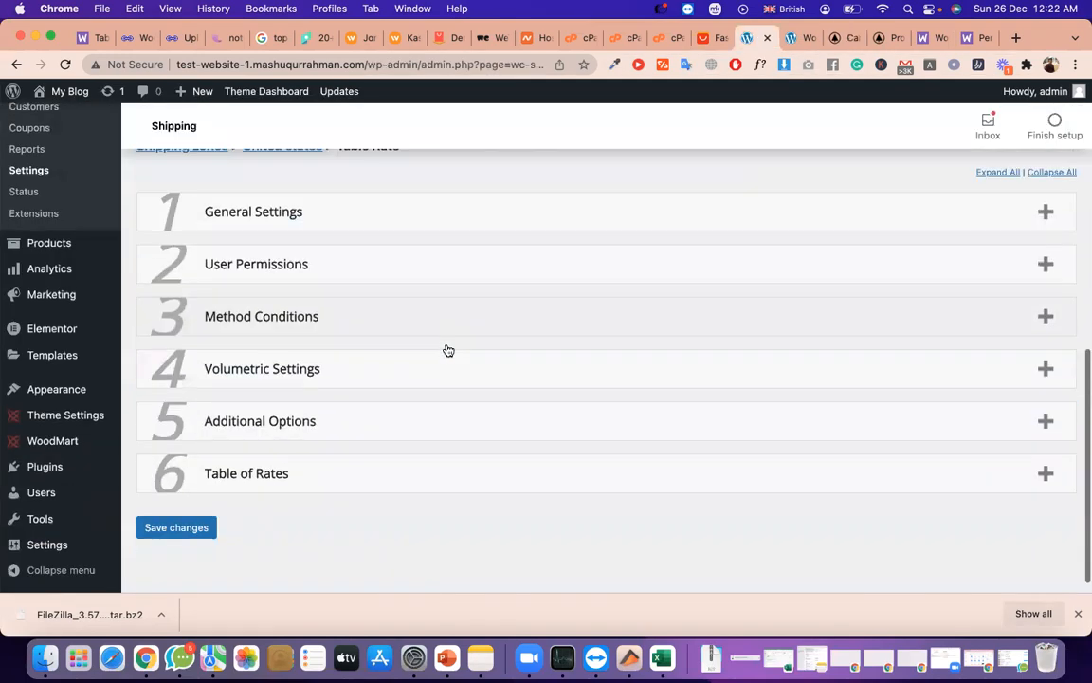
left_click(321, 469)
scroll(317, 463, "down", 5)
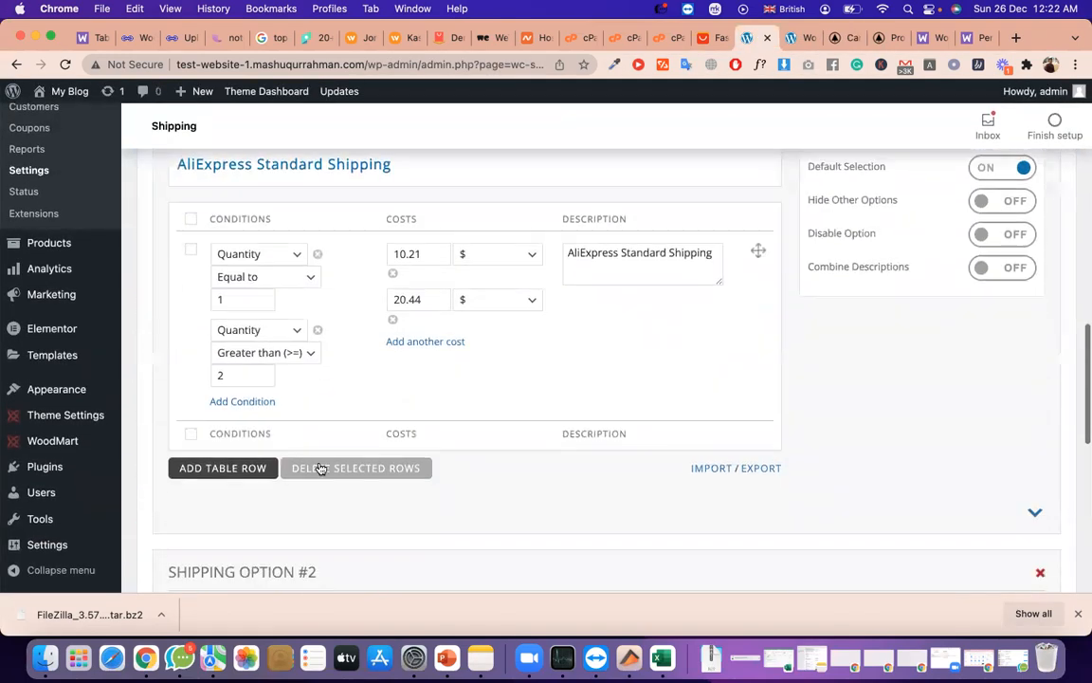
left_click(318, 331)
left_click(678, 167)
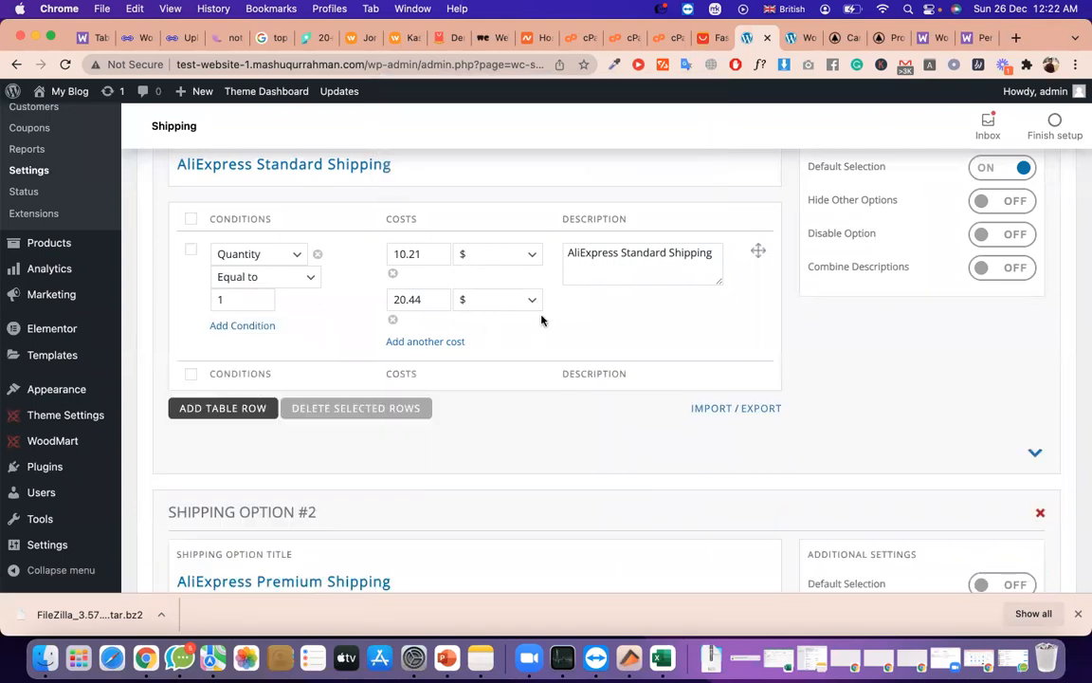
left_click(391, 320)
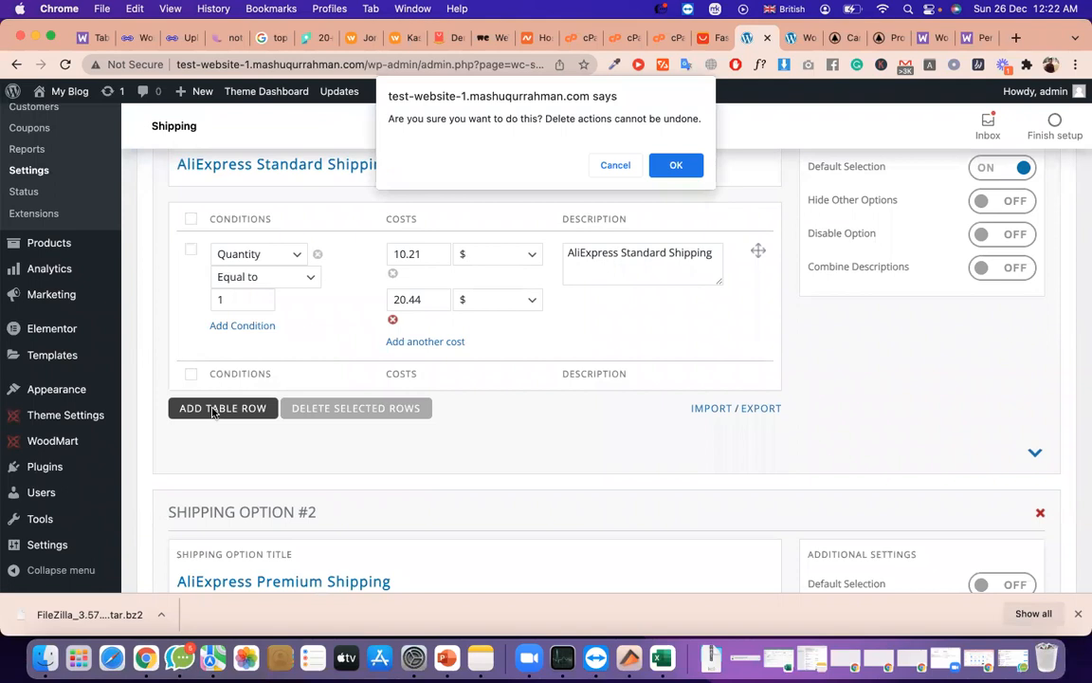
left_click(668, 164)
Add a second table row to AliExpress Standard Shipping with the condition Quantity, Greater than (>=), 2
left_click(223, 393)
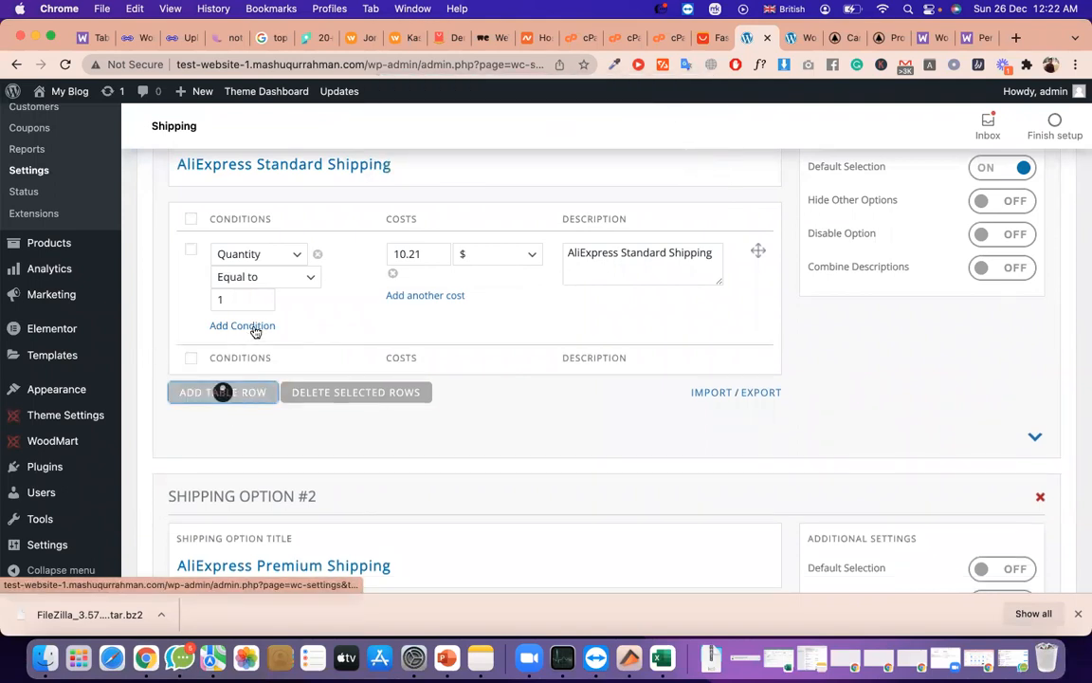
left_click(245, 364)
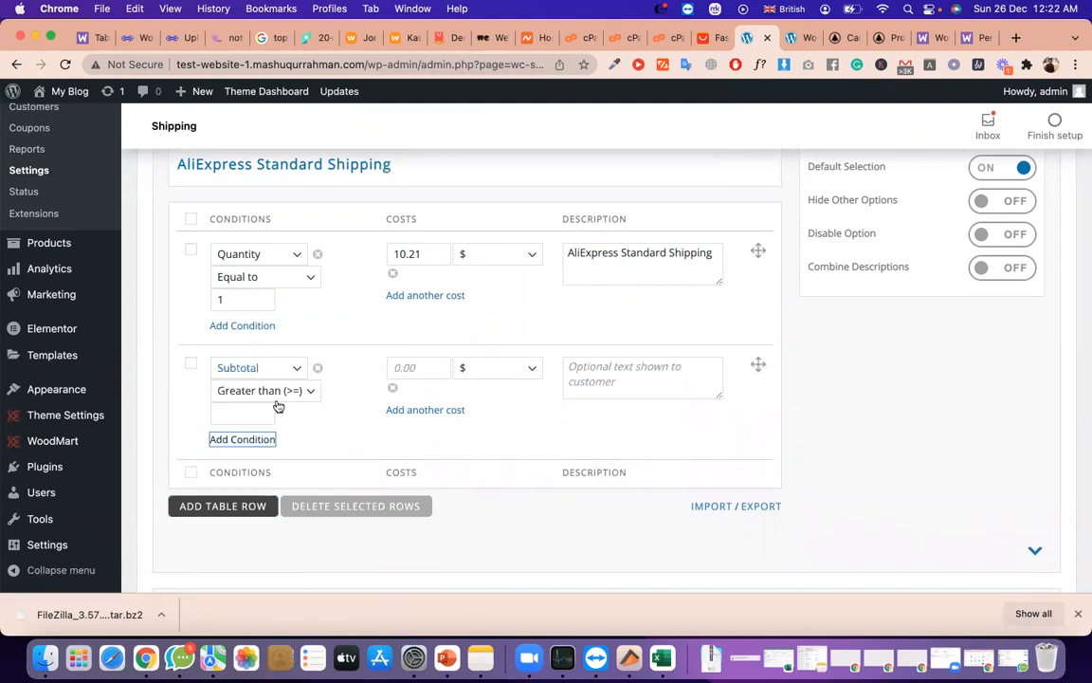
left_click(256, 369)
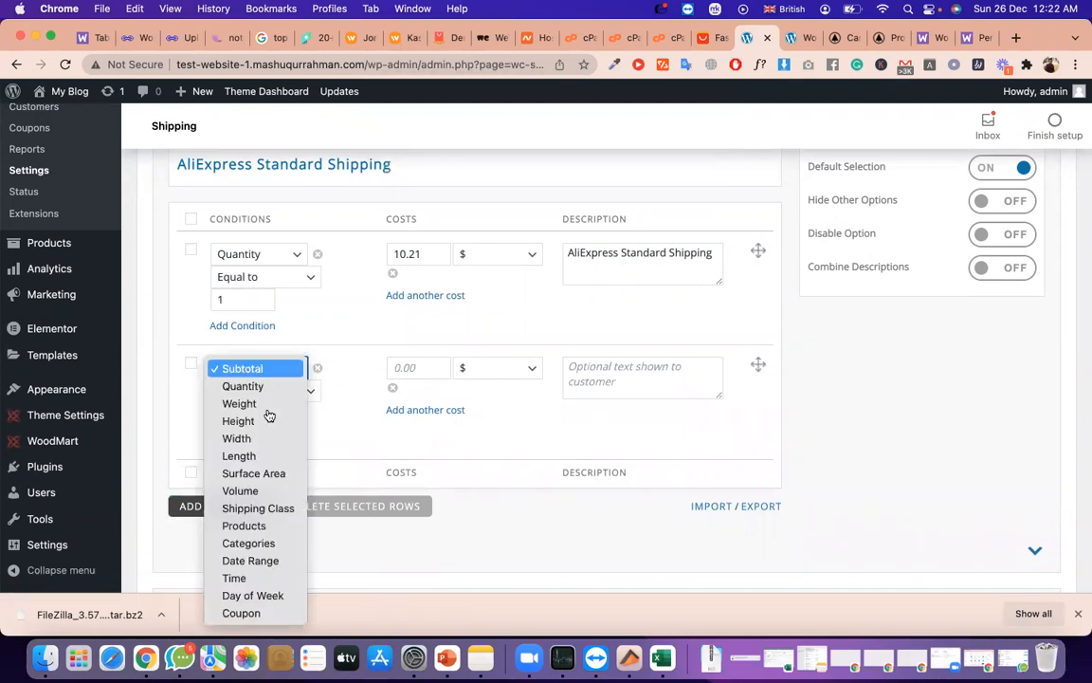
left_click(244, 386)
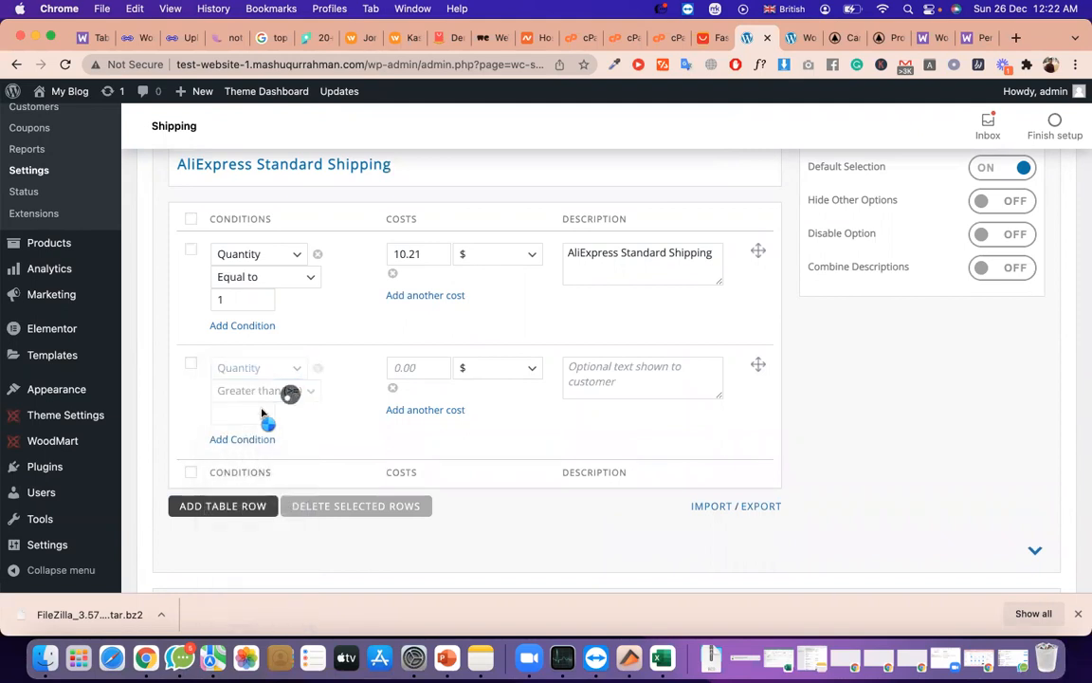
left_click(233, 410)
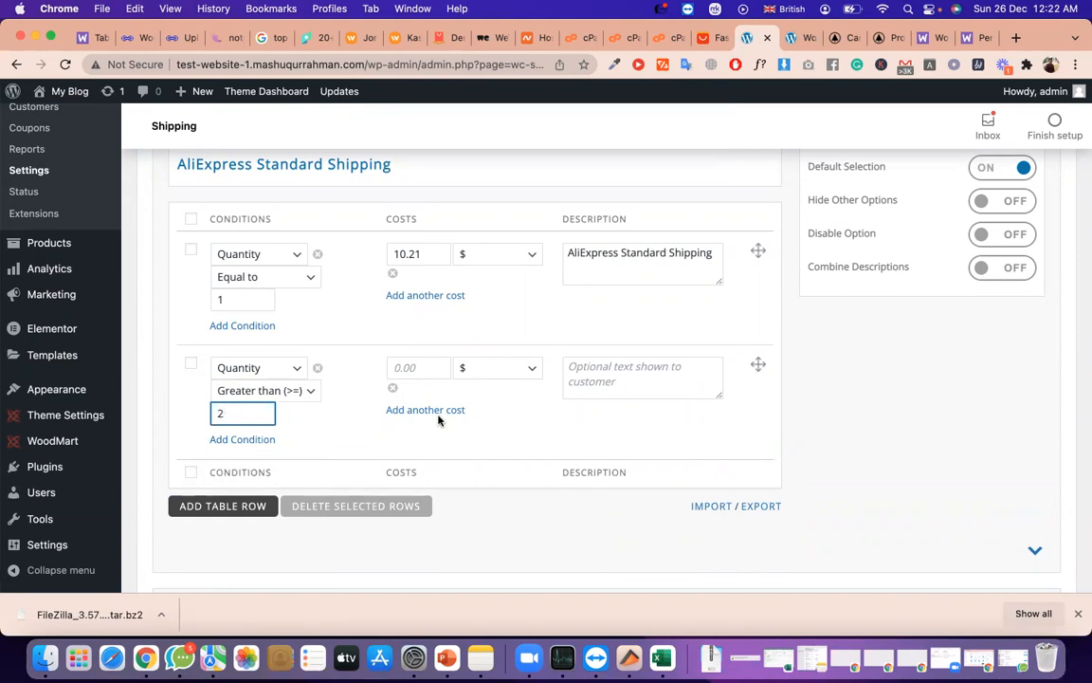
Set the new AliExpress Standard Shipping row's cost to 20.00 $ and save the changes
left_click(418, 370)
type("1")
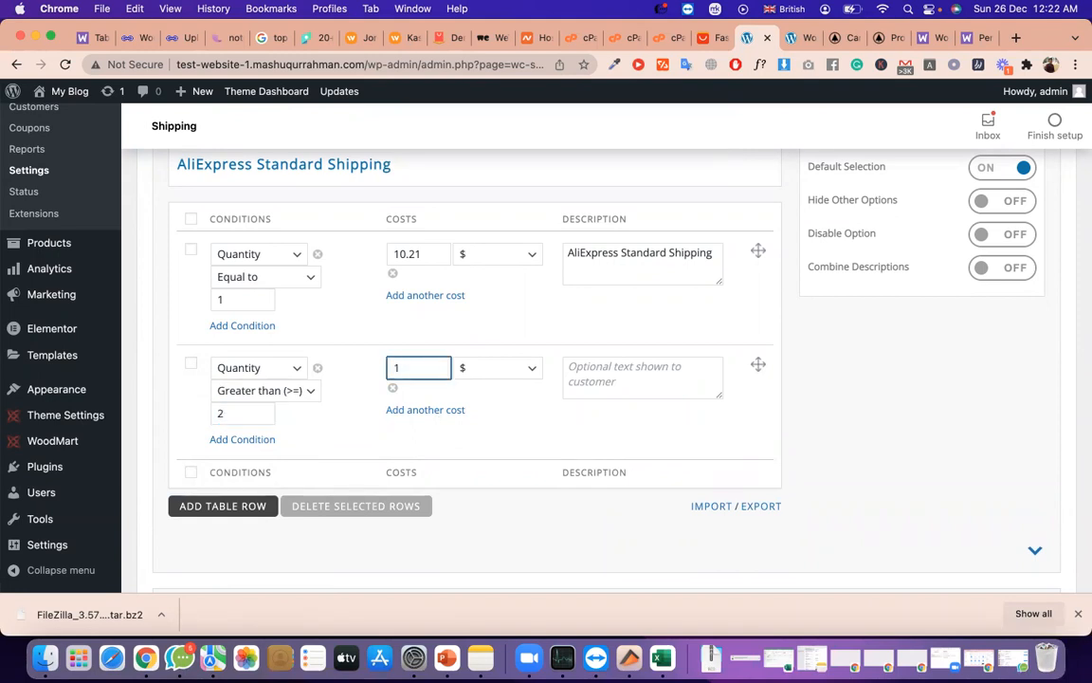
type("0")
key("BackSpace")
key("BackSpace")
type("2")
scroll(530, 417, "down", 3)
scroll(234, 348, "down", 6)
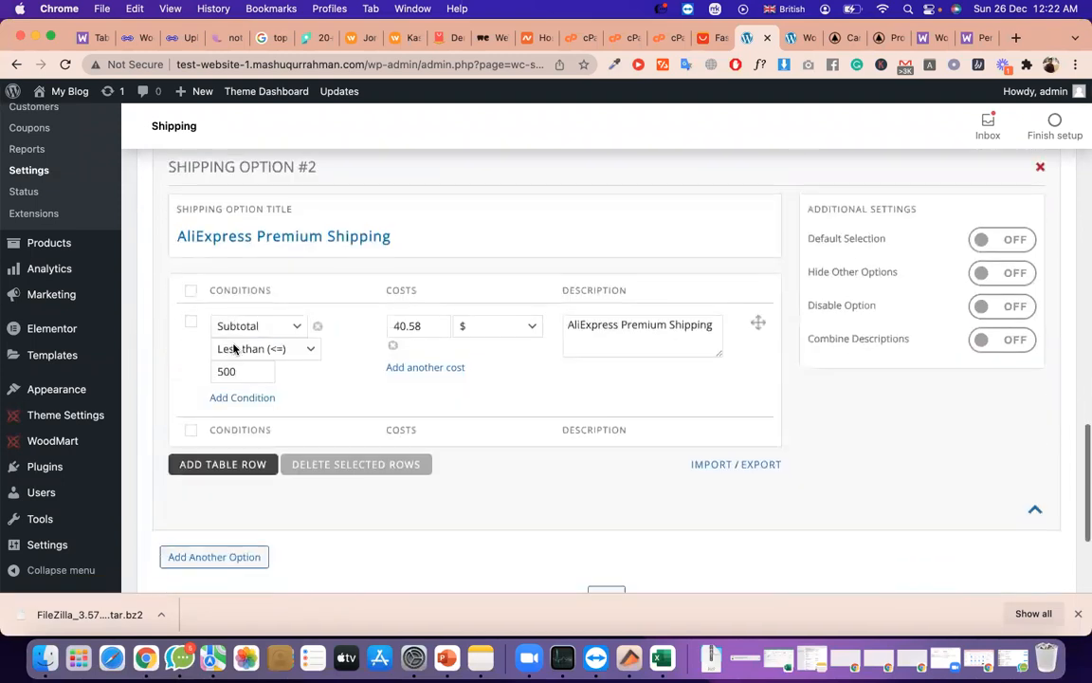
scroll(715, 332, "up", 3)
scroll(770, 336, "up", 5)
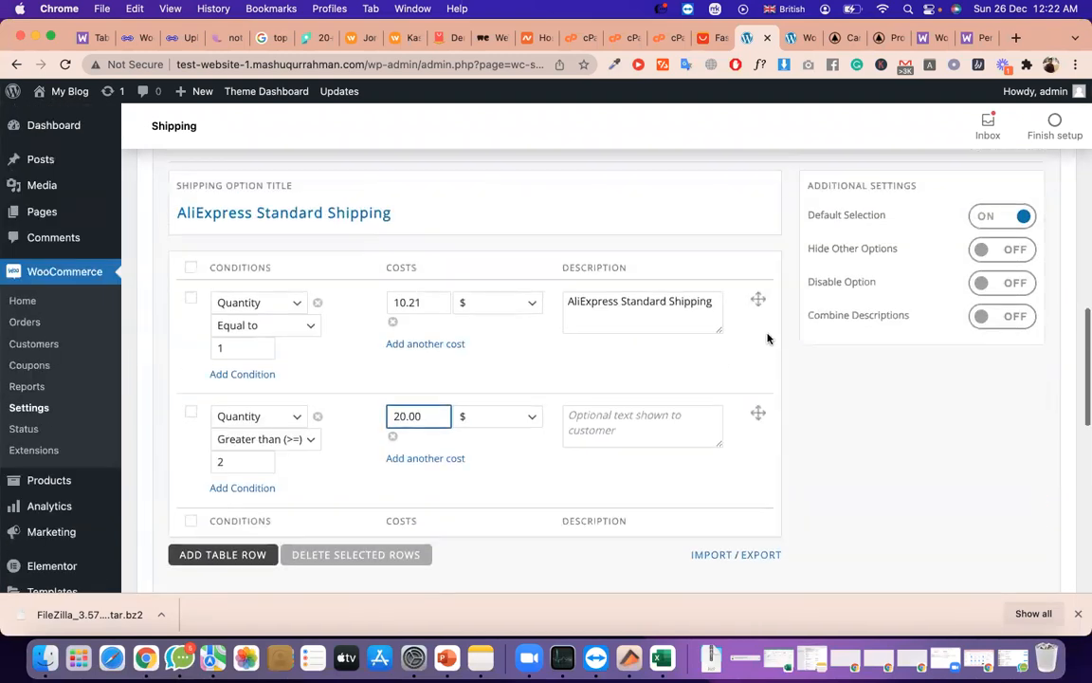
scroll(770, 337, "down", 10)
left_click(177, 511)
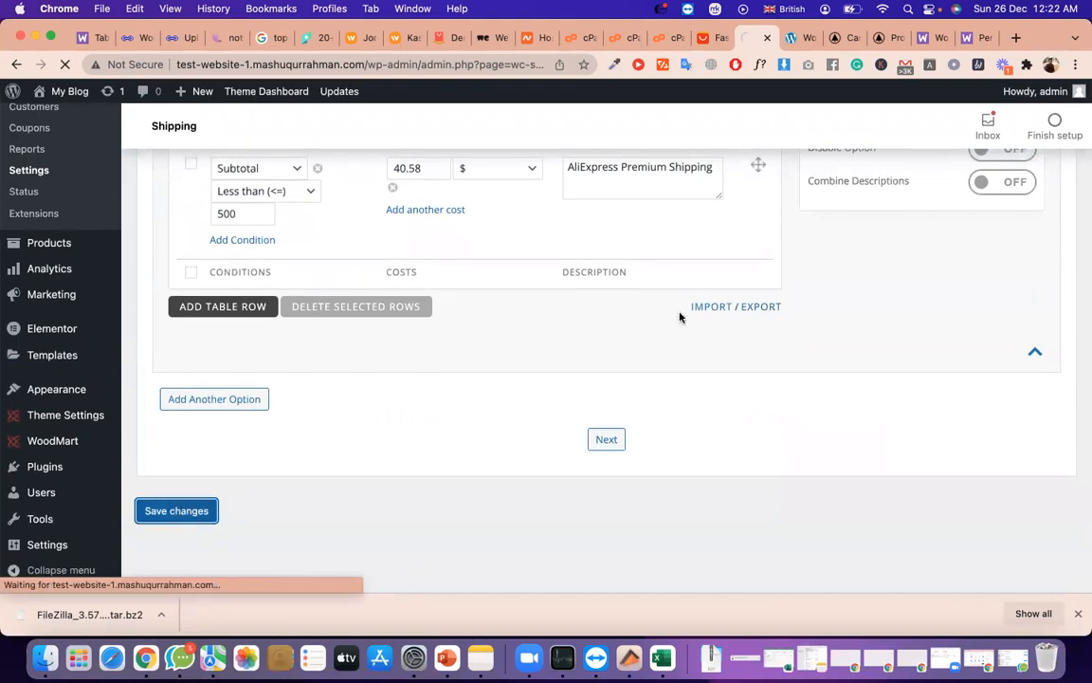
Reload the store's cart, update the tshirt quantity to 2 and choose AliExpress Premium Shipping
left_click(830, 37)
left_click(63, 65)
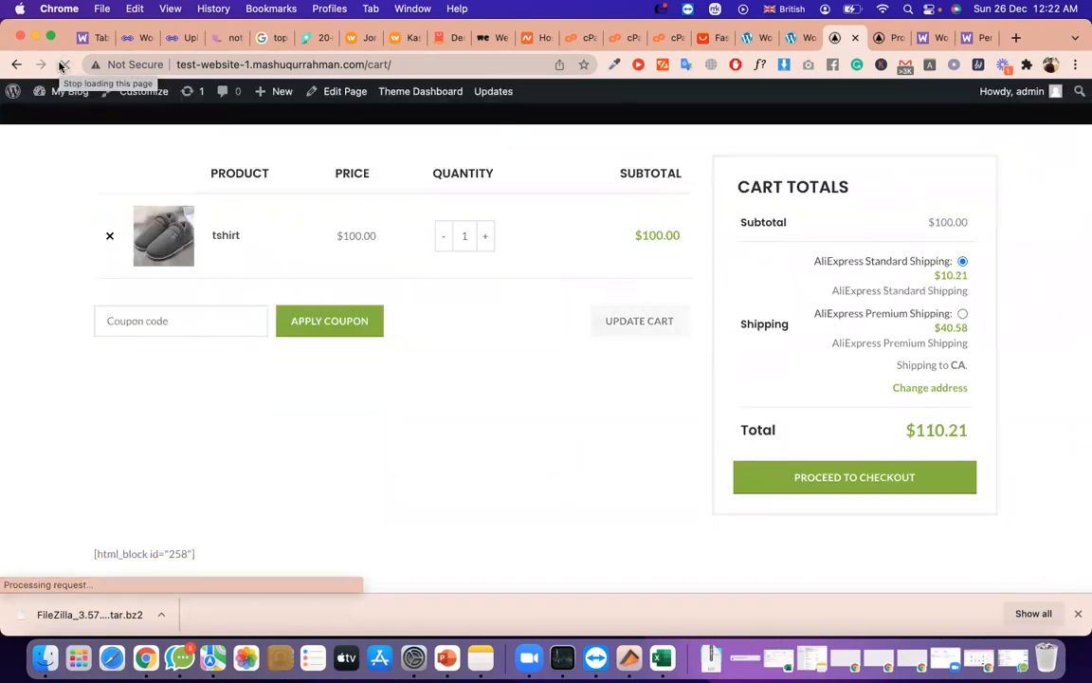
left_click(489, 241)
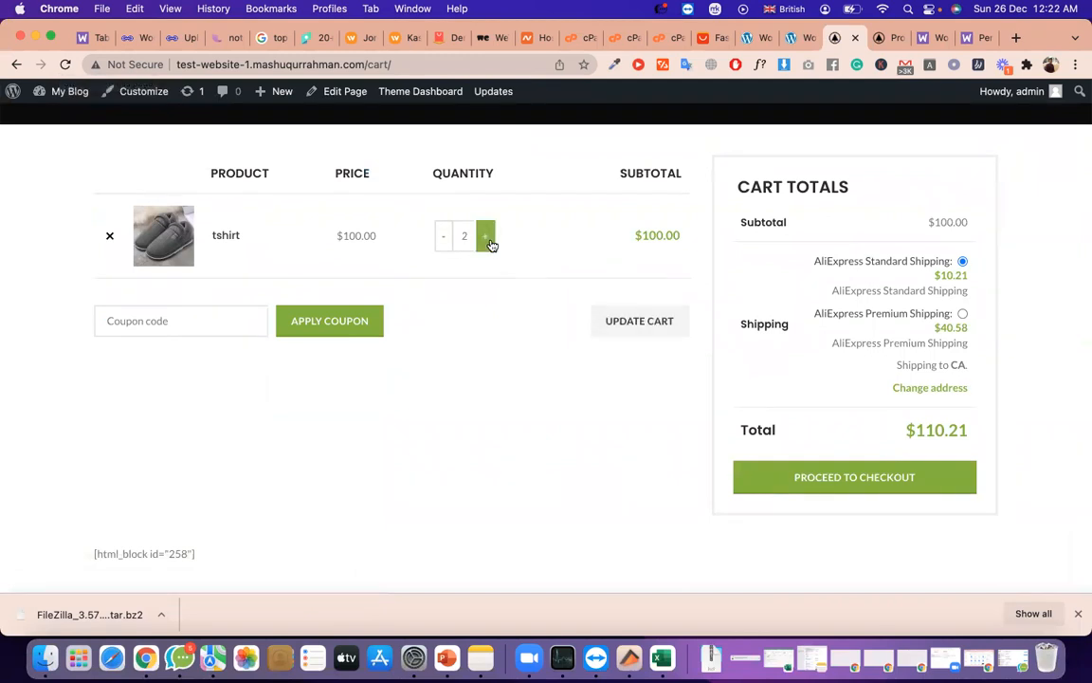
left_click(624, 320)
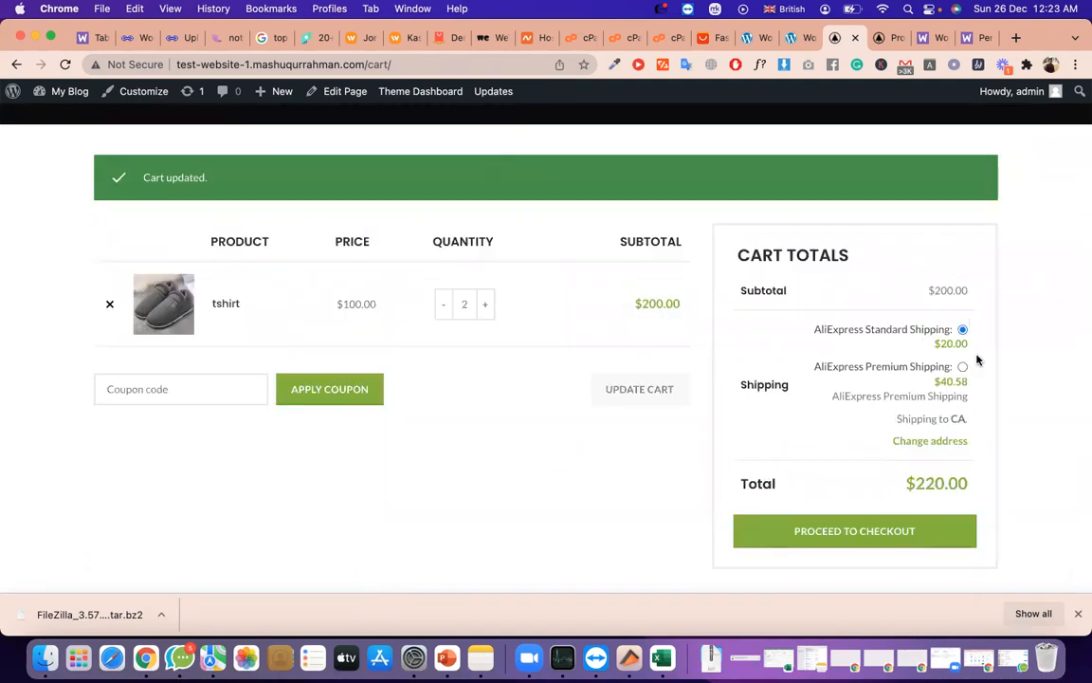
left_click_drag(946, 350, 967, 344)
left_click(951, 383)
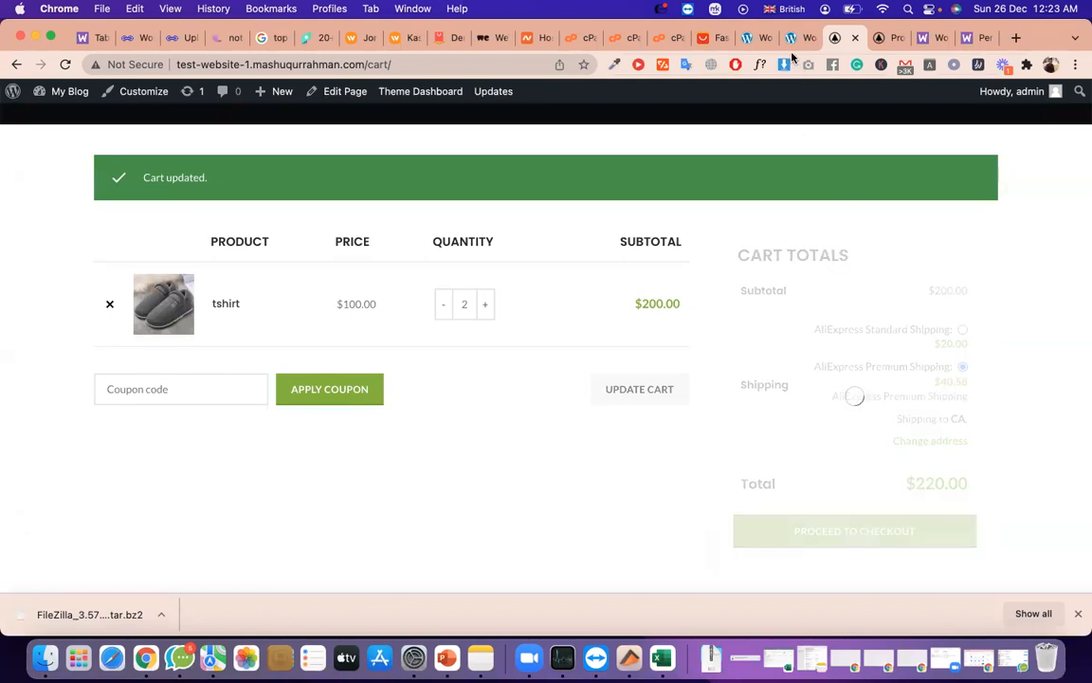
Reopen the Table of Rates in the shipping settings and examine the subtotal condition of AliExpress Premium Shipping
left_click(756, 36)
scroll(537, 417, "down", 15)
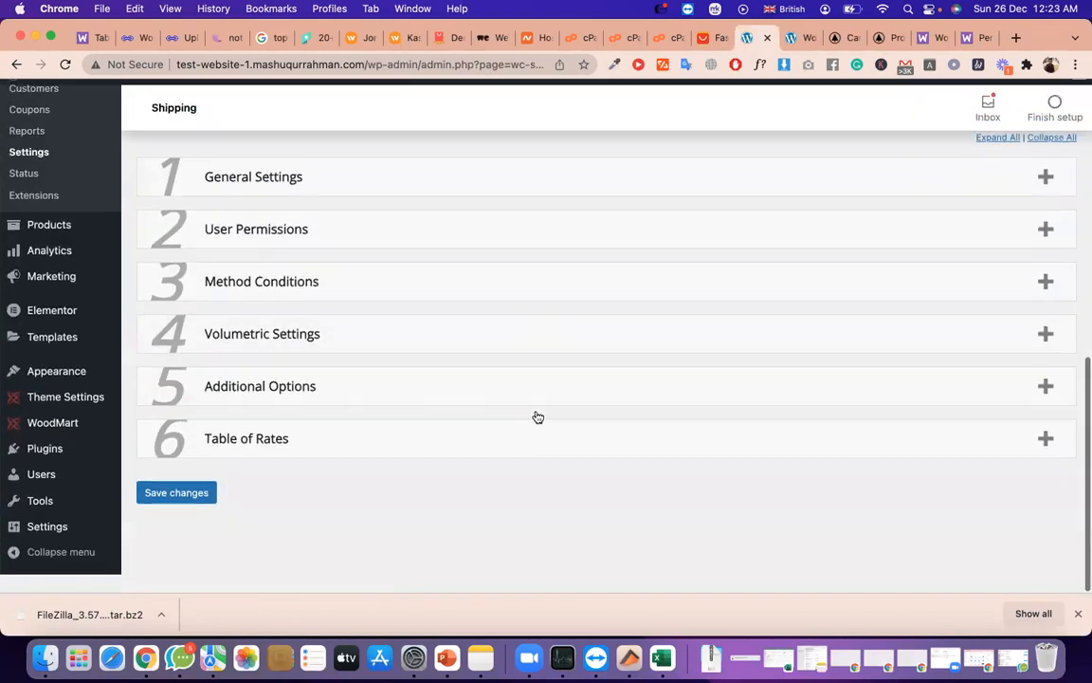
left_click(494, 464)
scroll(490, 460, "down", 10)
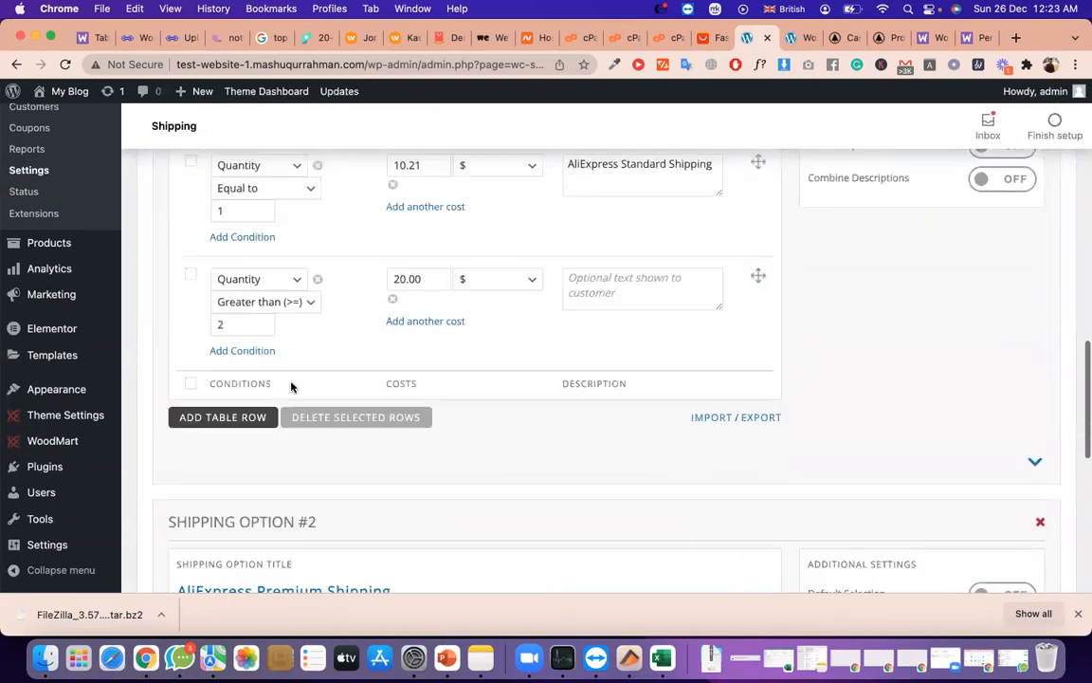
scroll(415, 287, "down", 5)
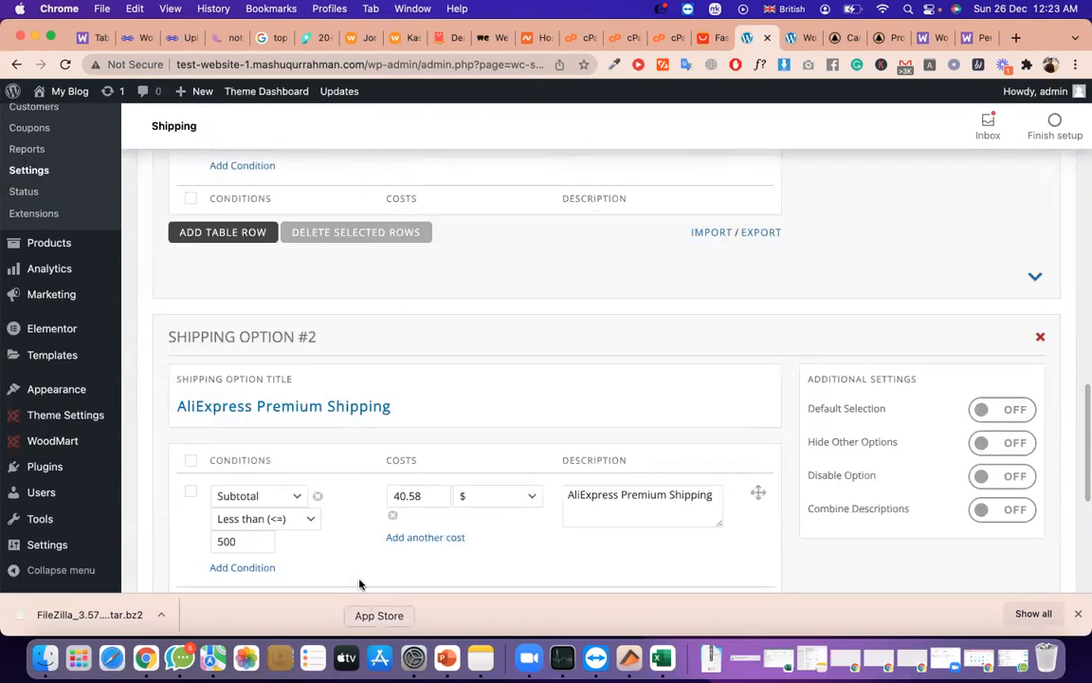
double_click(249, 542)
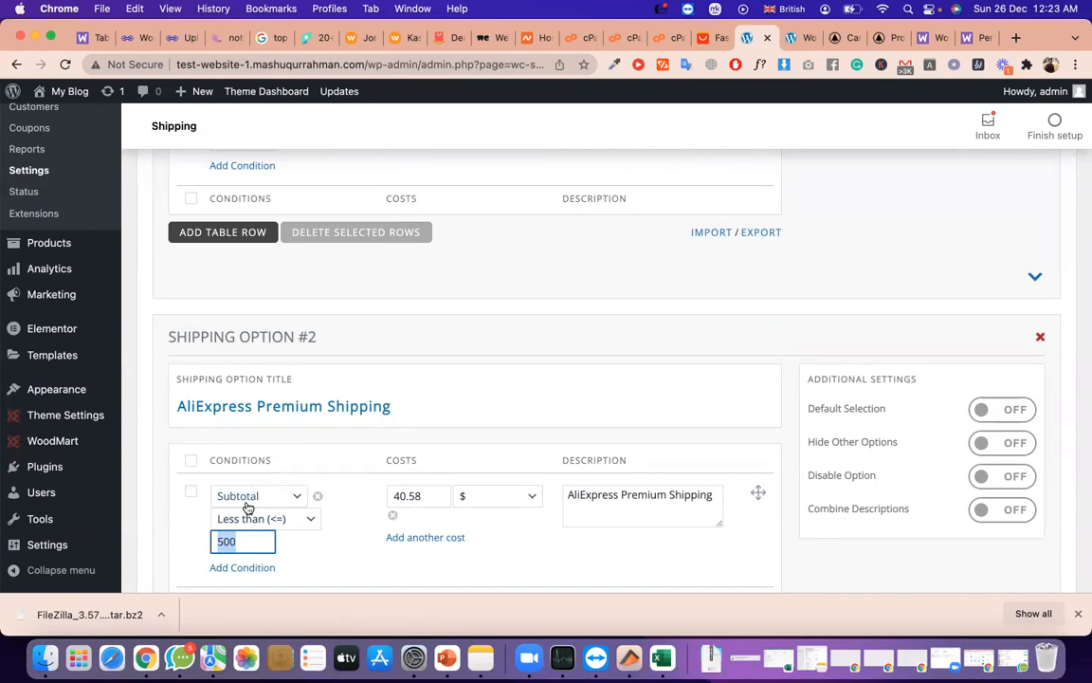
Return to the store's cart and update the tshirt quantity to 3 to check the shipping costs
left_click(804, 38)
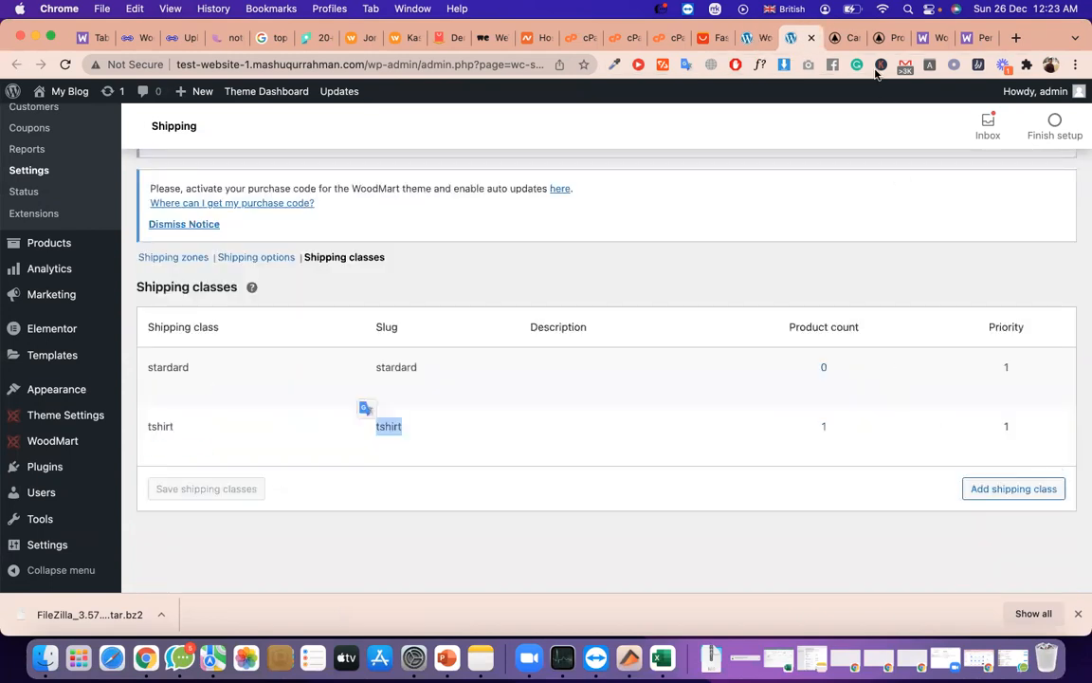
left_click(847, 40)
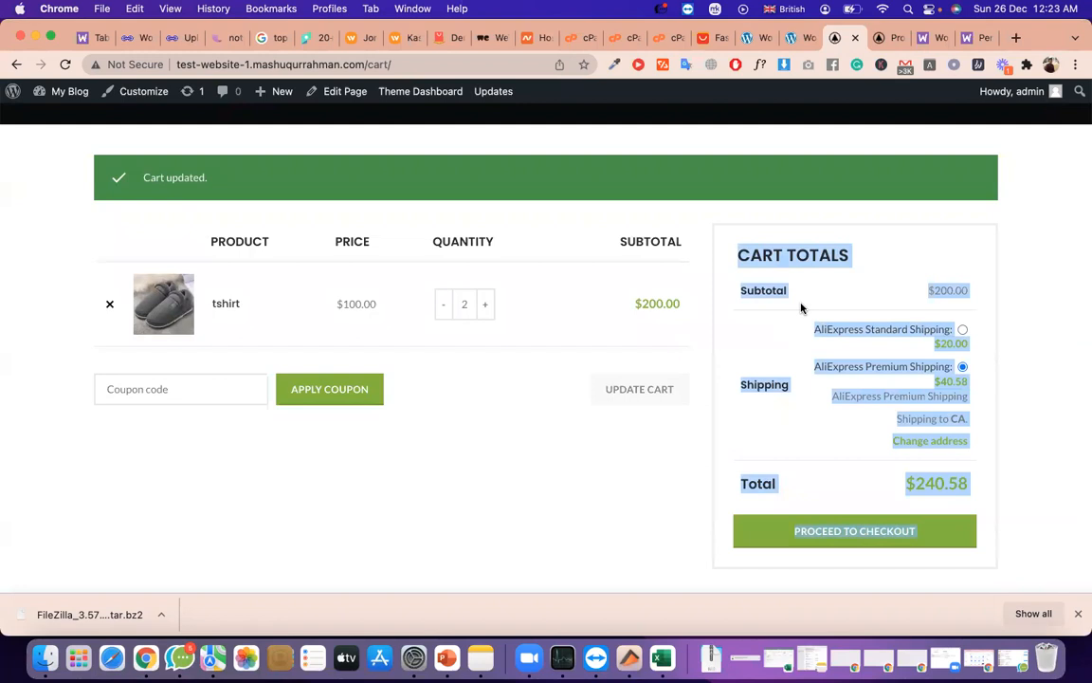
left_click(485, 304)
left_click(656, 391)
triple_click(773, 252)
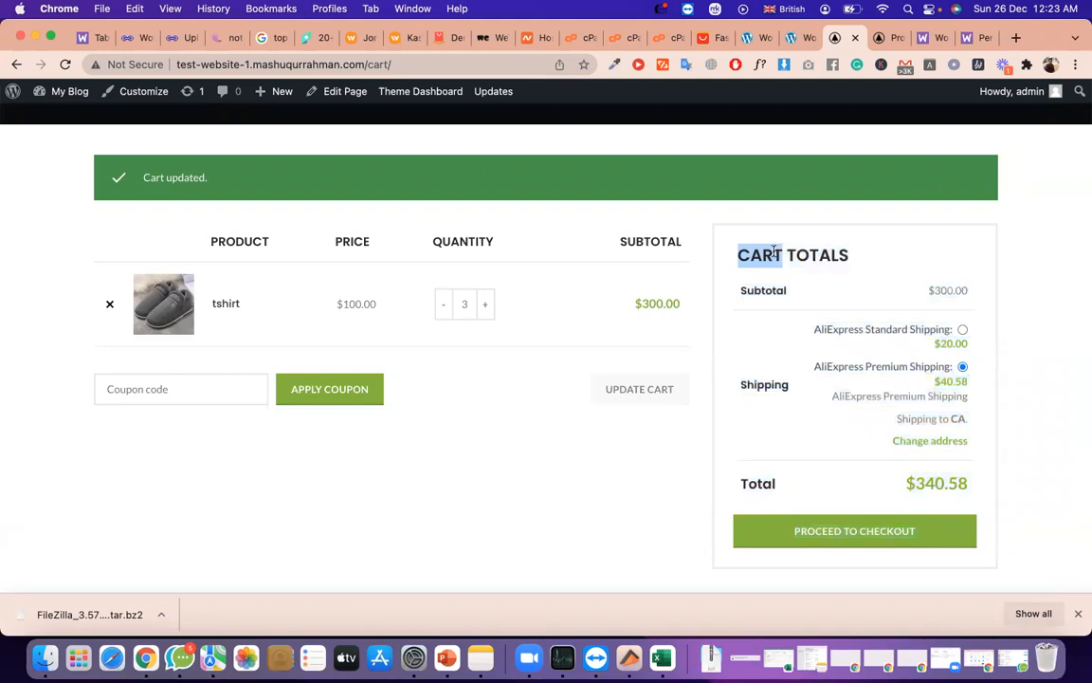
Return to the Table of Rates settings at the AliExpress Premium Shipping option
left_click(789, 45)
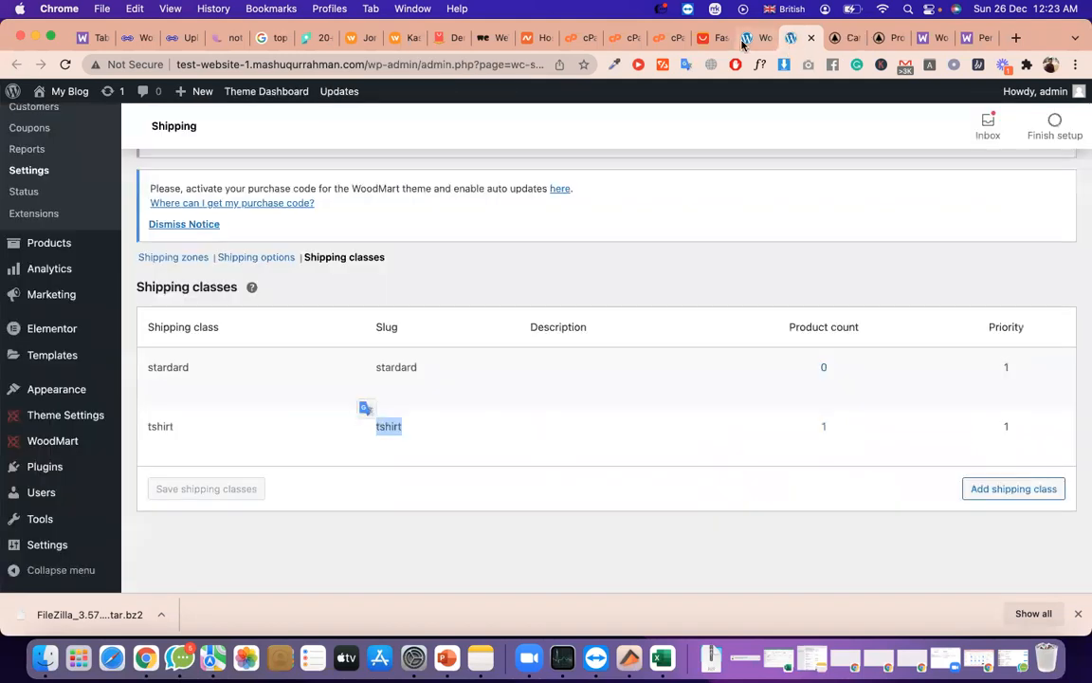
left_click(744, 40)
scroll(649, 260, "down", 1)
scroll(649, 263, "down", 1)
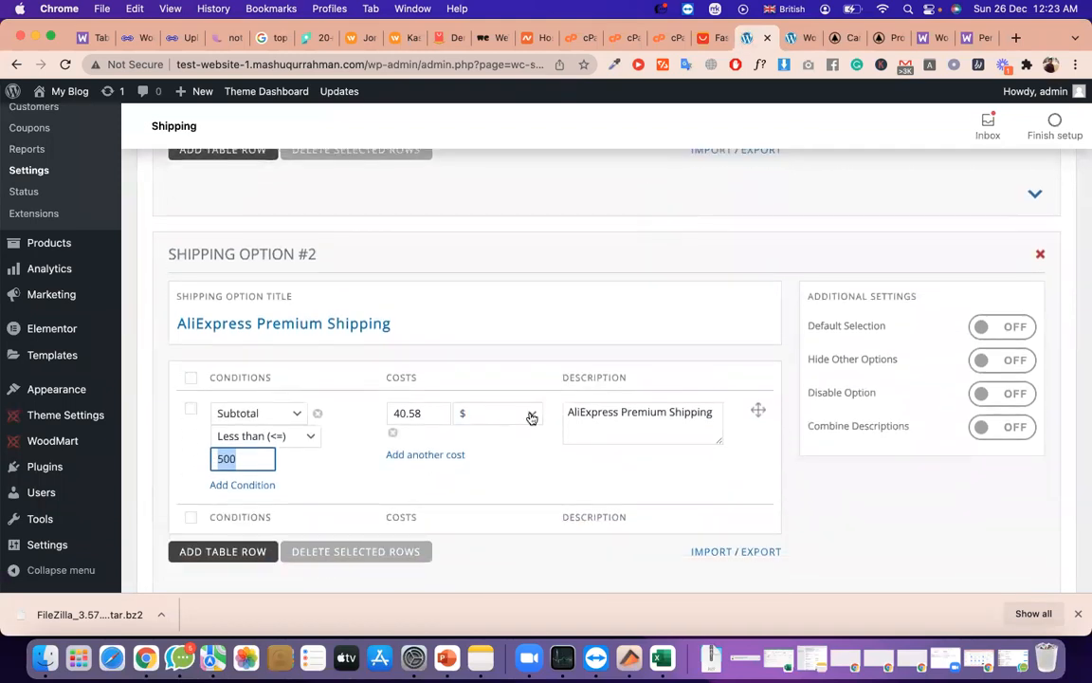
left_click(530, 415)
left_click(530, 449)
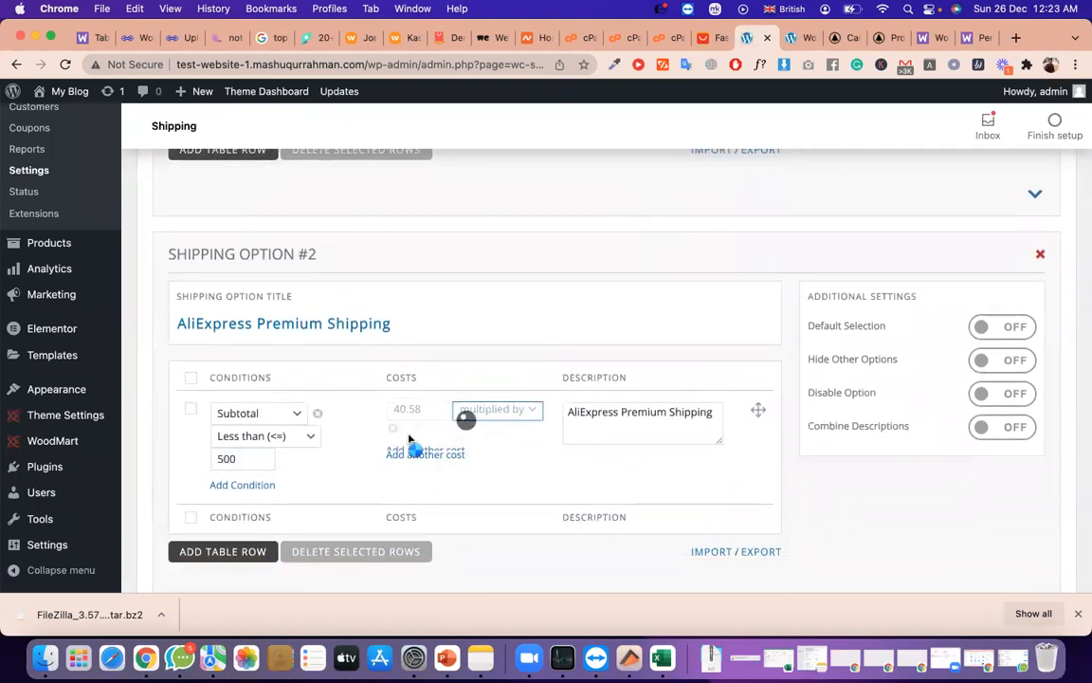
scroll(410, 437, "down", 1)
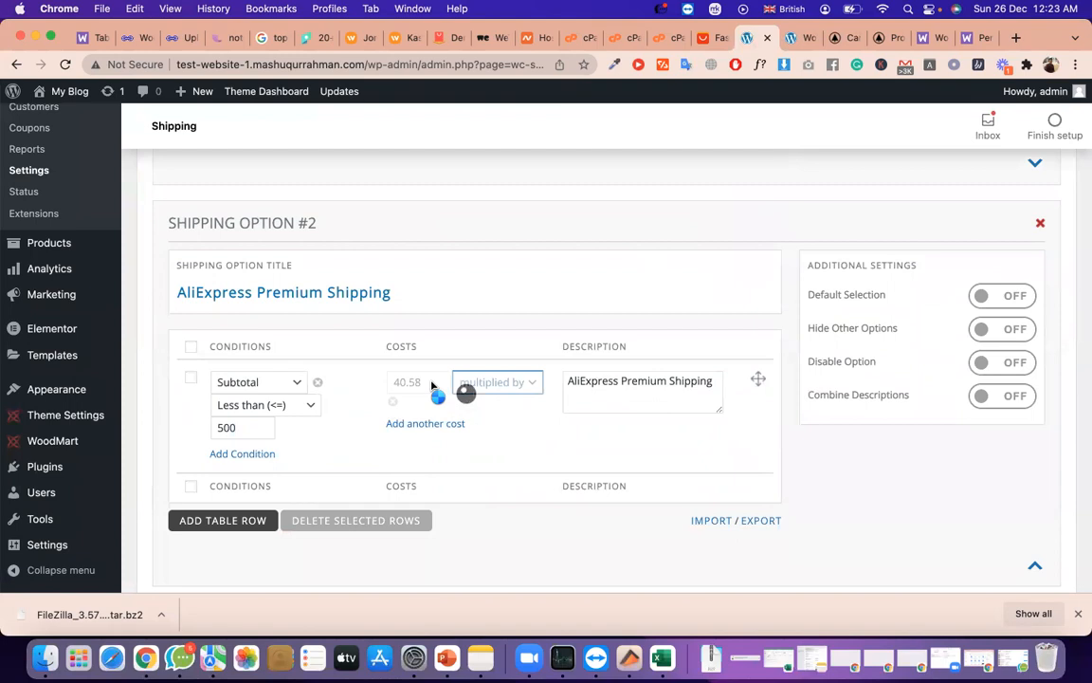
left_click(520, 382)
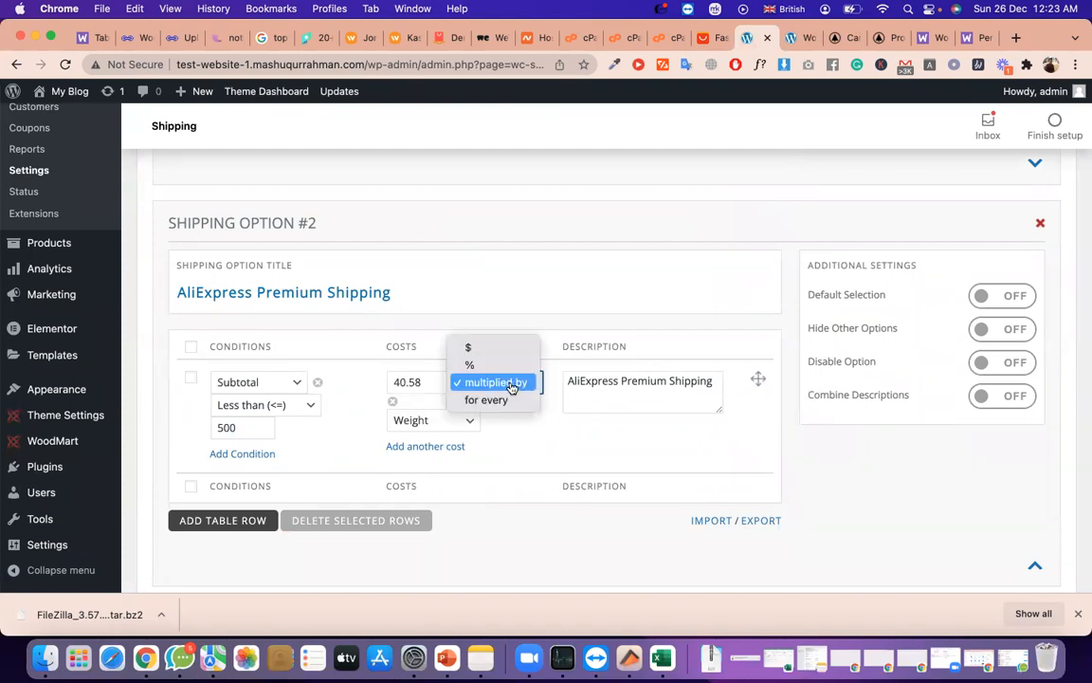
left_click(490, 351)
Set the cost of the second AliExpress Standard Shipping row to 20.00 multiplied by Weight and save the changes
scroll(479, 433, "up", 10)
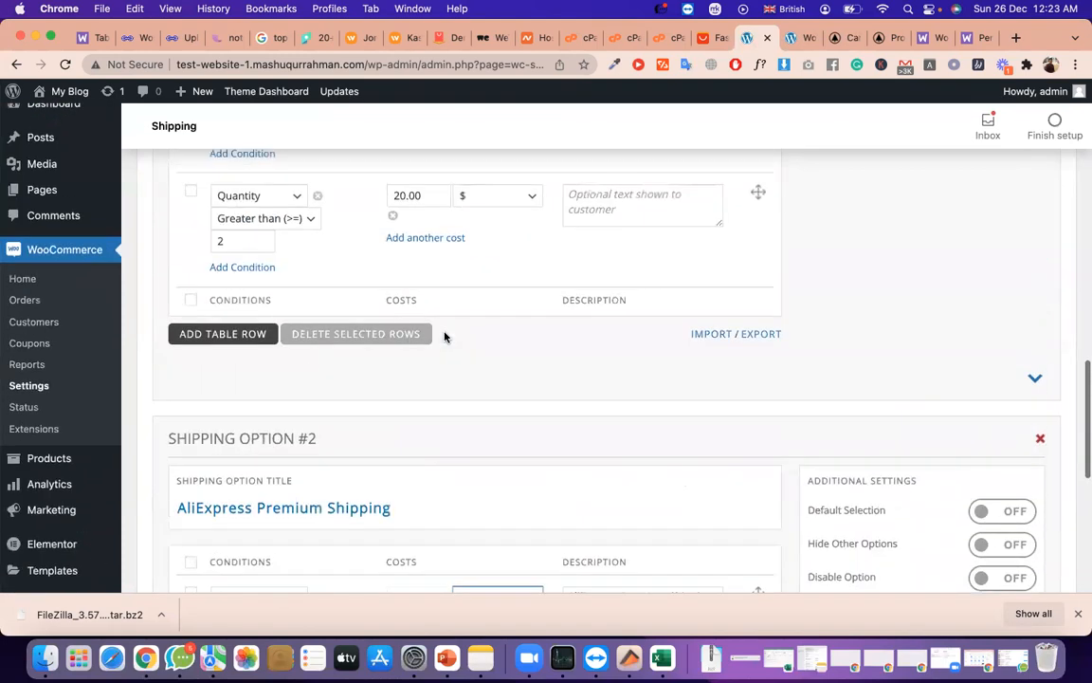
left_click(512, 440)
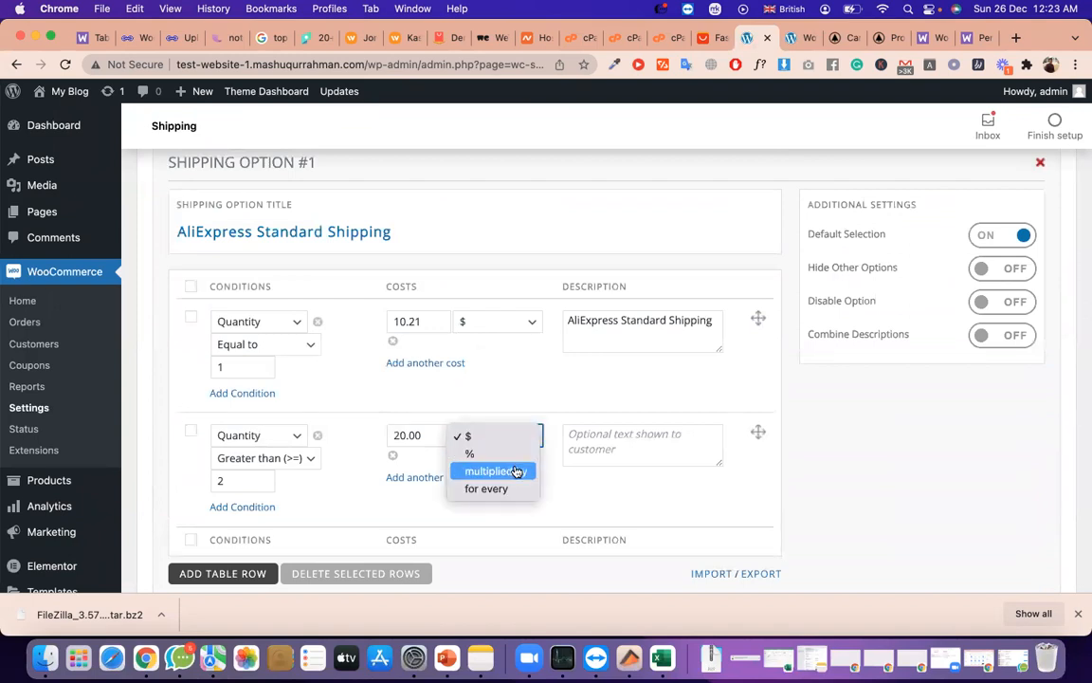
left_click(515, 472)
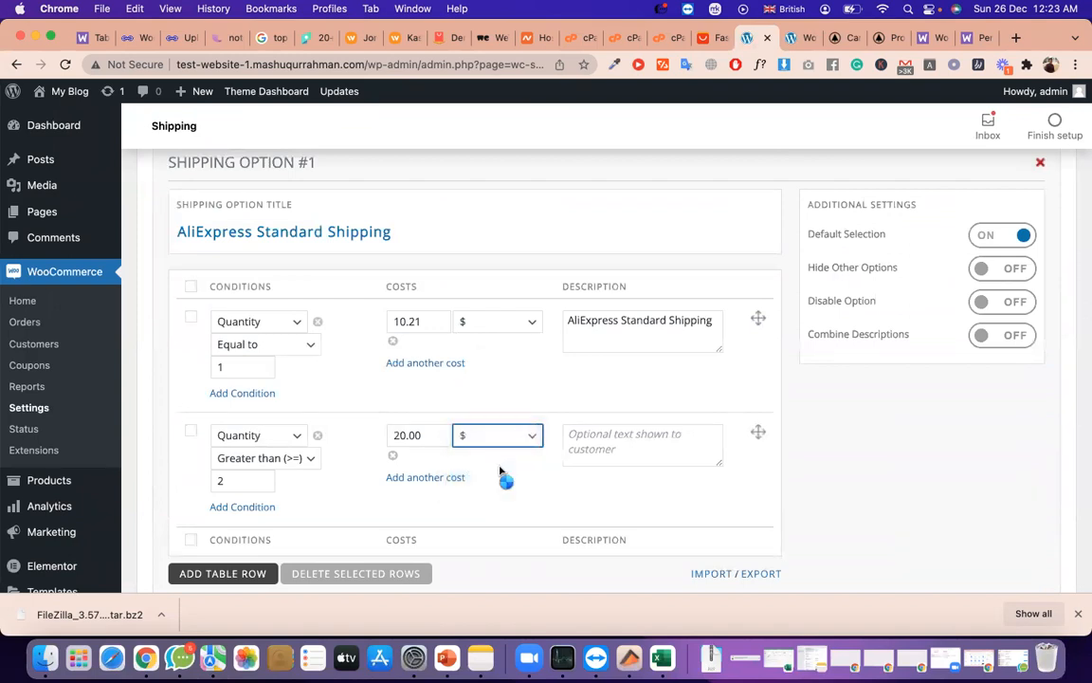
double_click(420, 435)
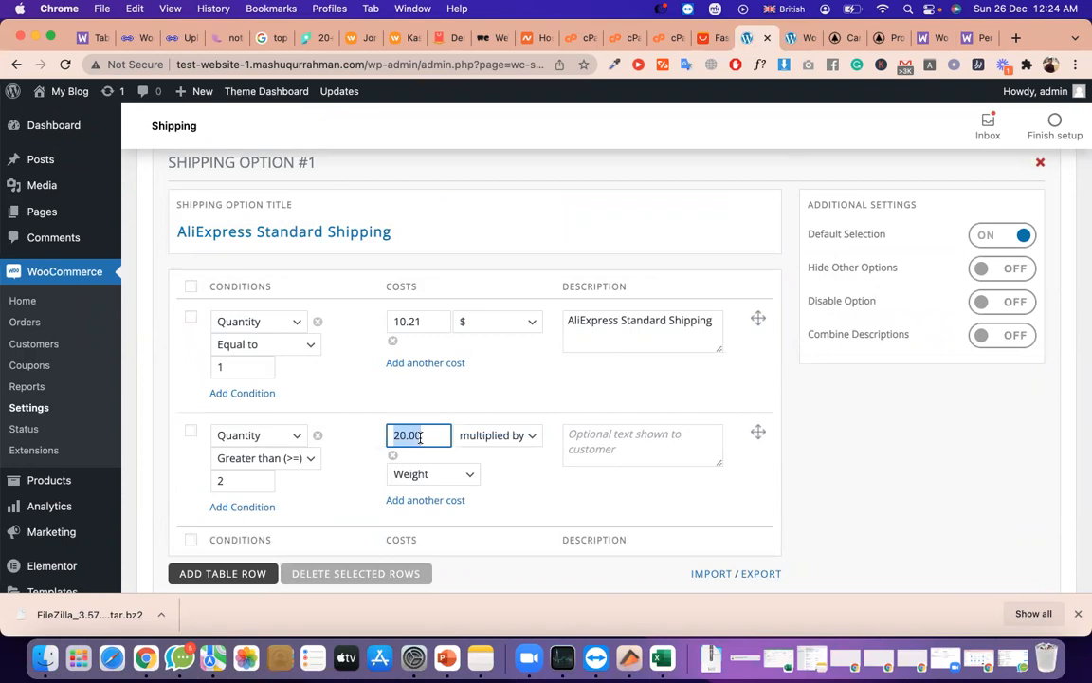
key("BackSpace")
type("1")
type("20")
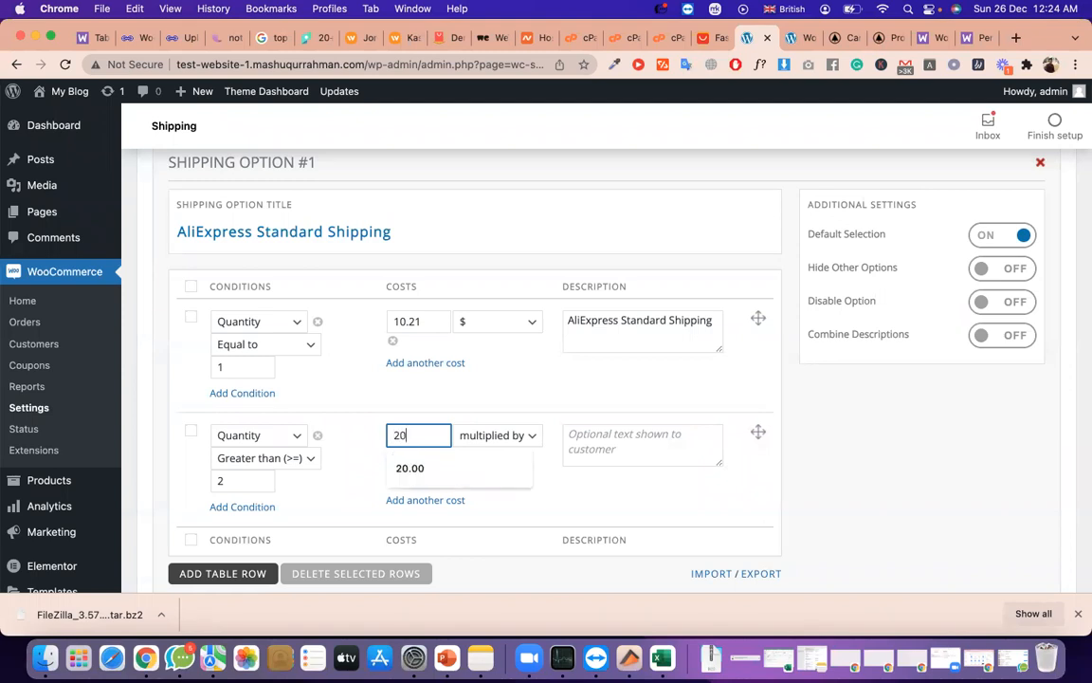
left_click(422, 471)
scroll(299, 546, "down", 10)
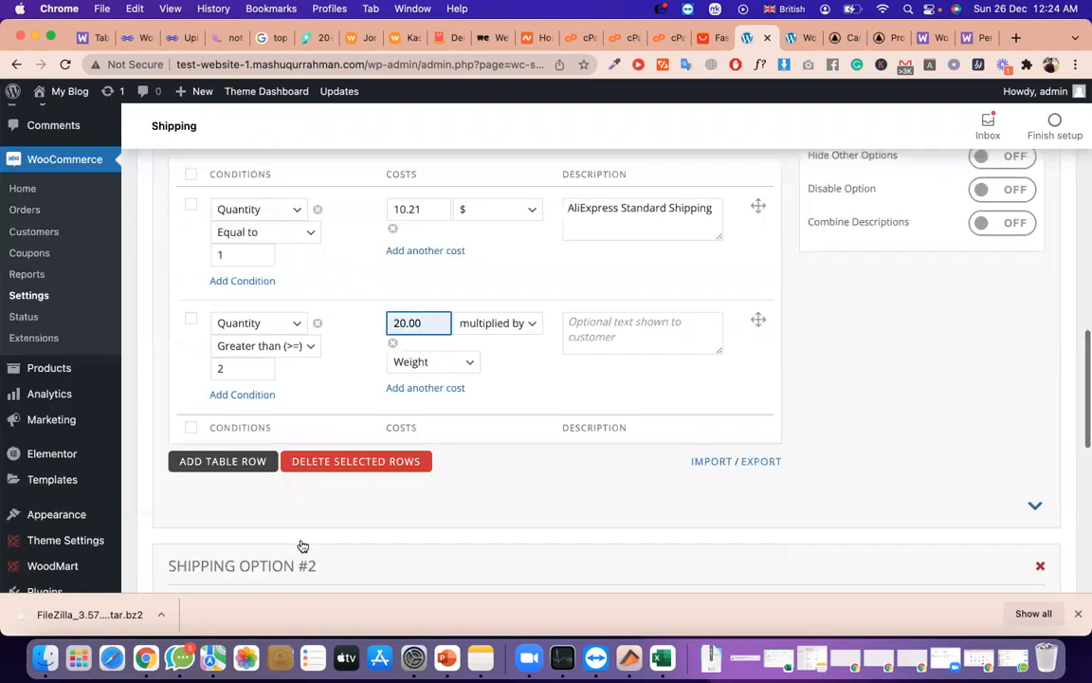
left_click(197, 562)
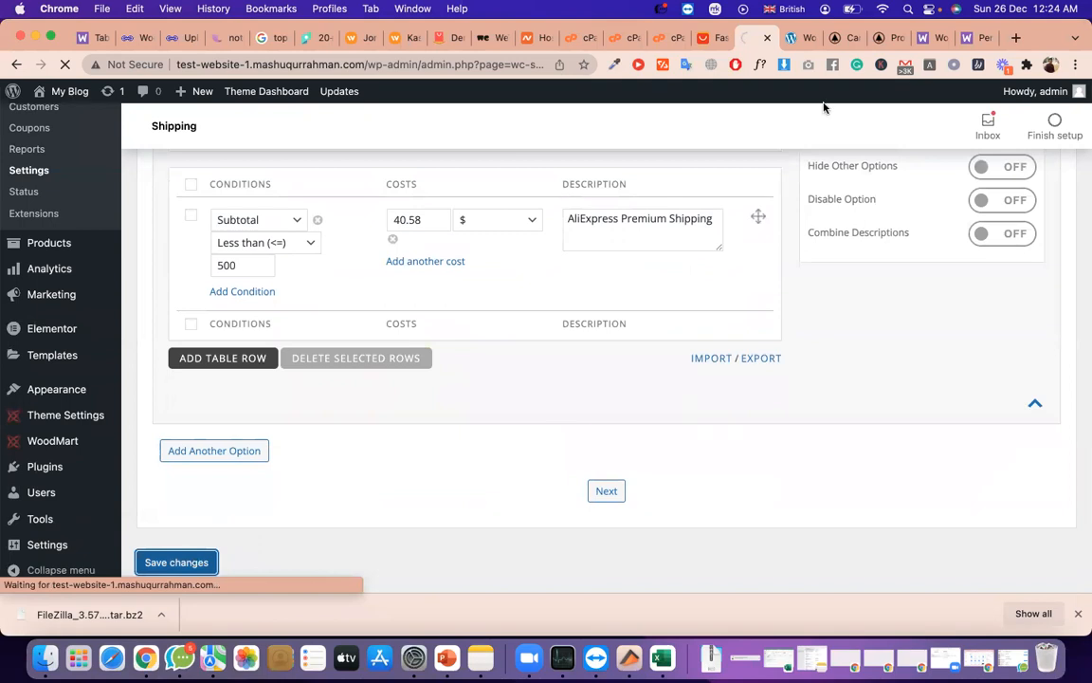
Reload the store's cart and update the tshirt quantity to 2 and again to 3 to check the shipping costs
left_click(839, 38)
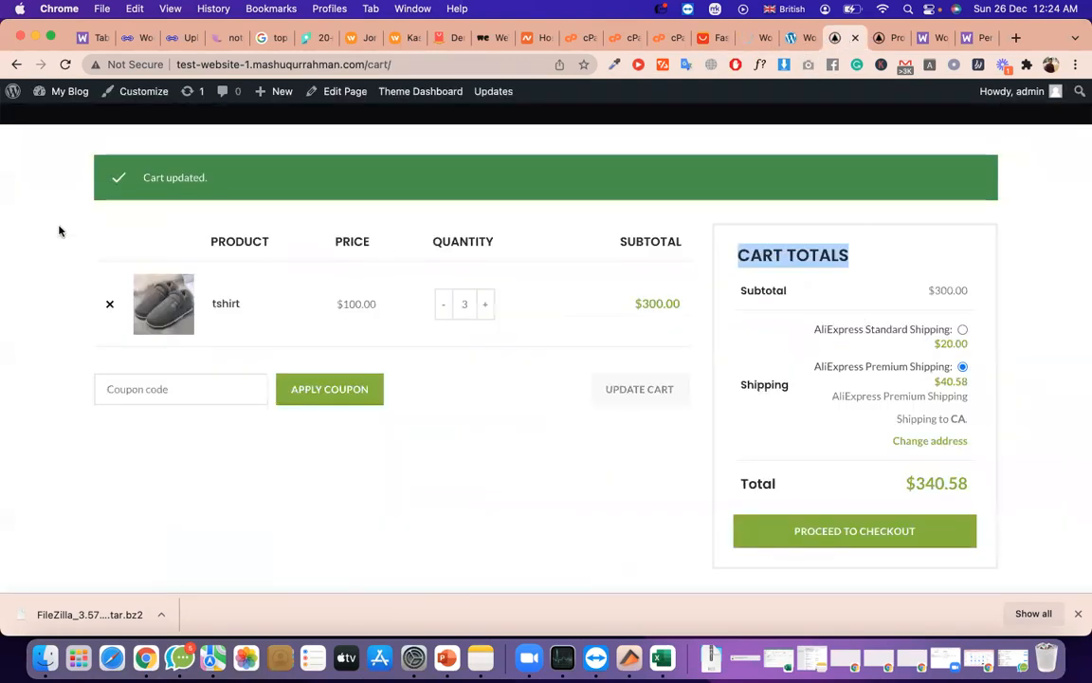
left_click(64, 65)
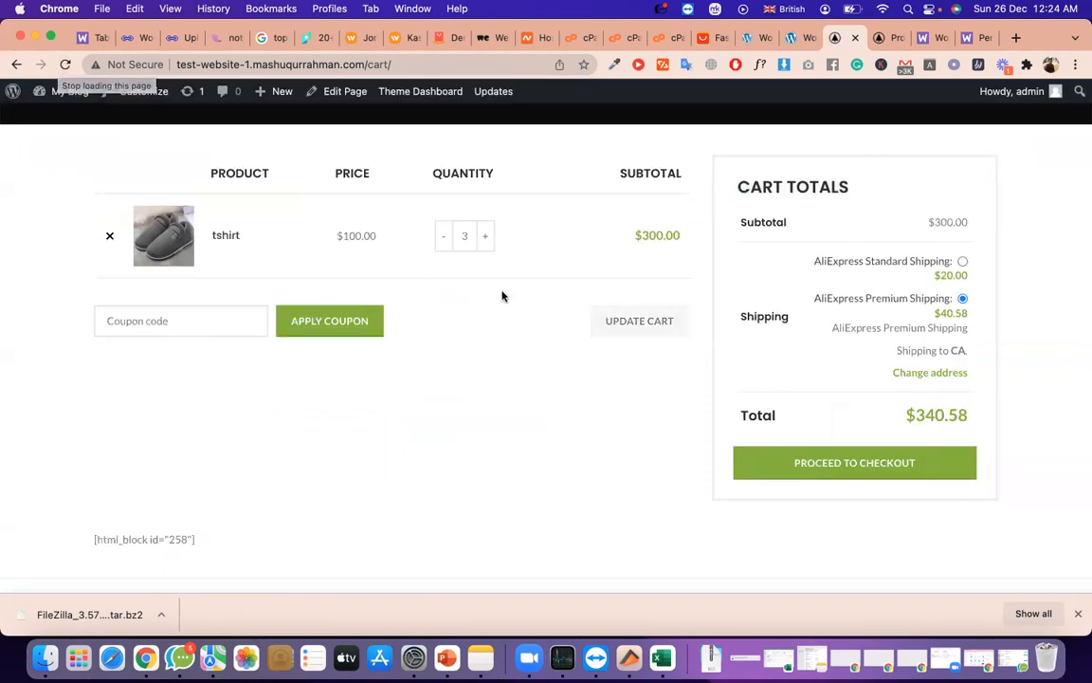
left_click(444, 236)
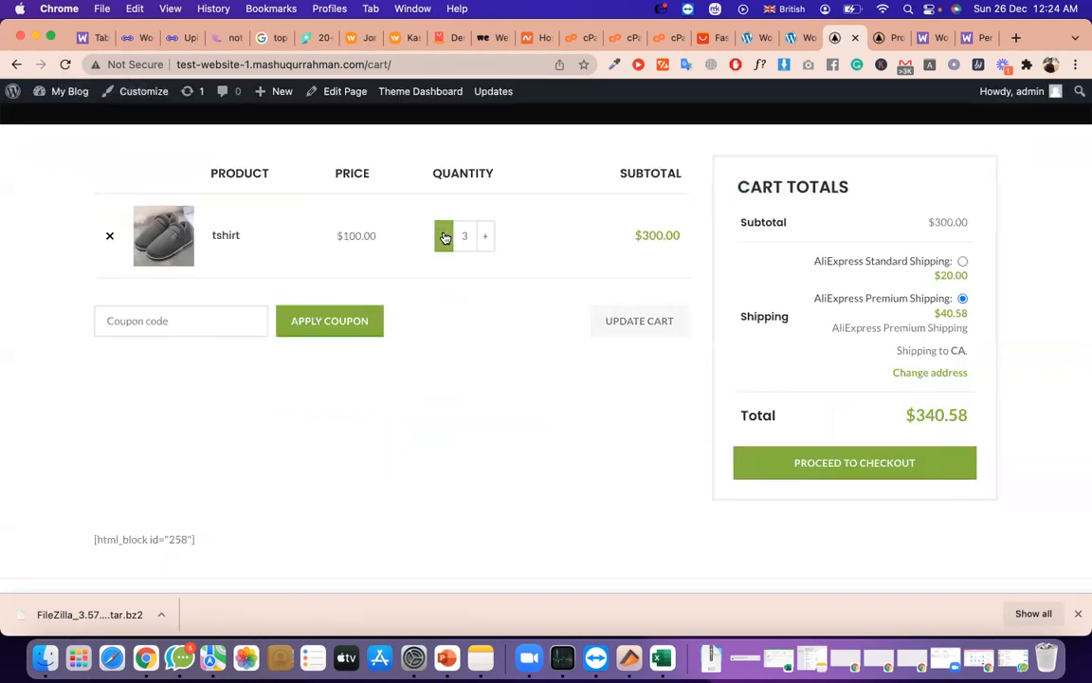
left_click(629, 323)
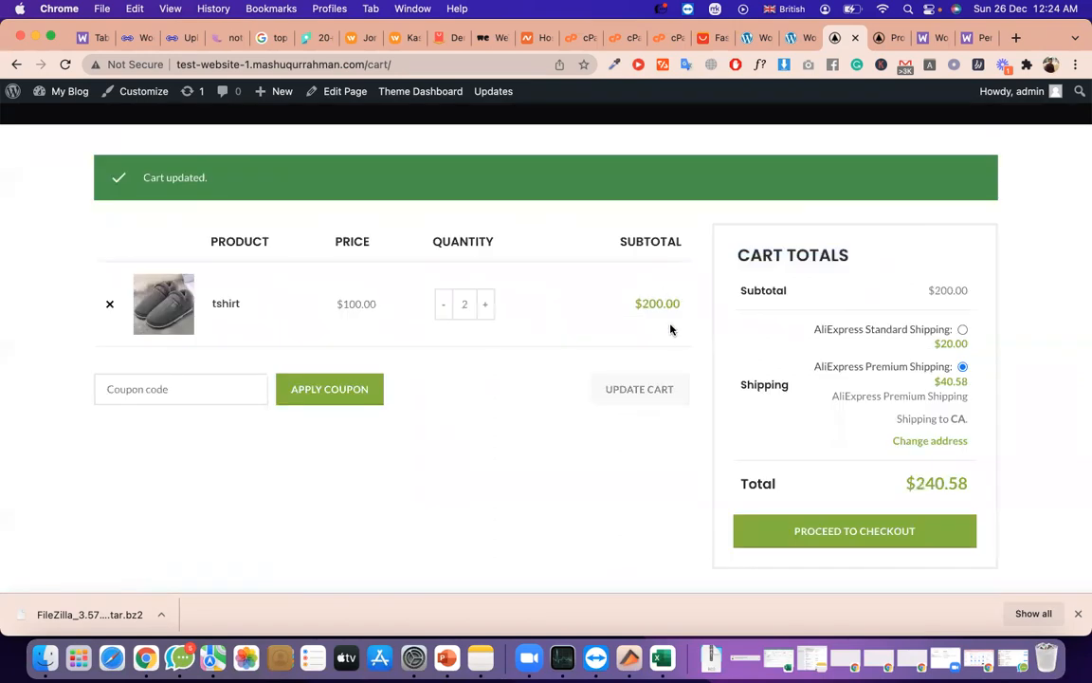
left_click(484, 304)
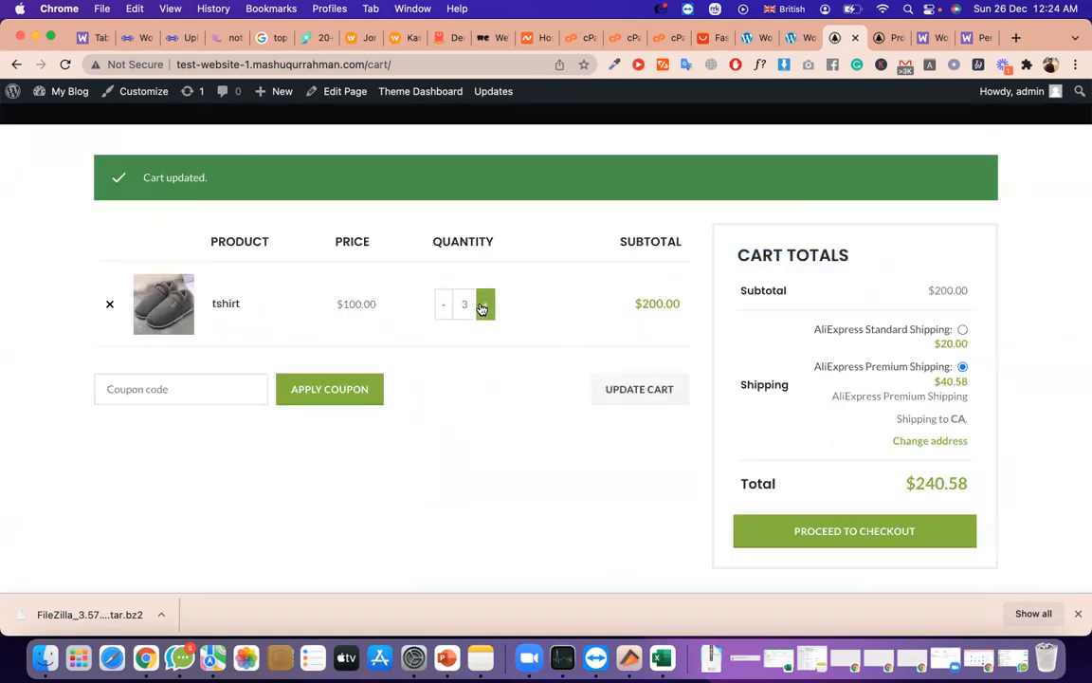
left_click(644, 387)
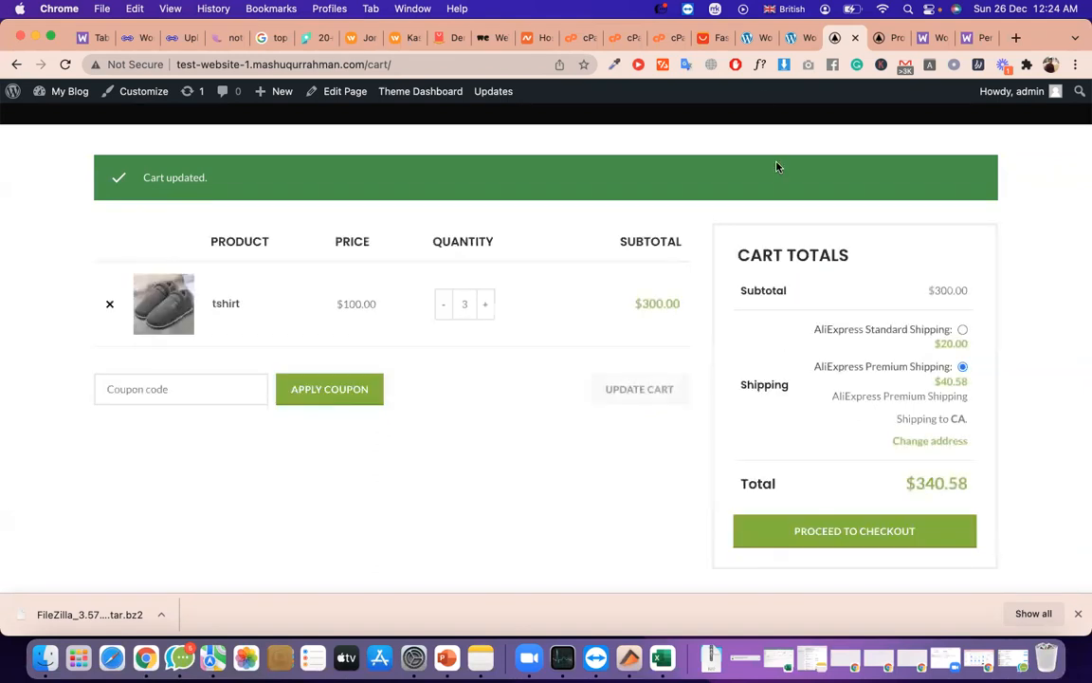
Return to the shipping settings, reopen the Table of Rates and examine the cost of the second AliExpress Standard Shipping row
left_click(794, 40)
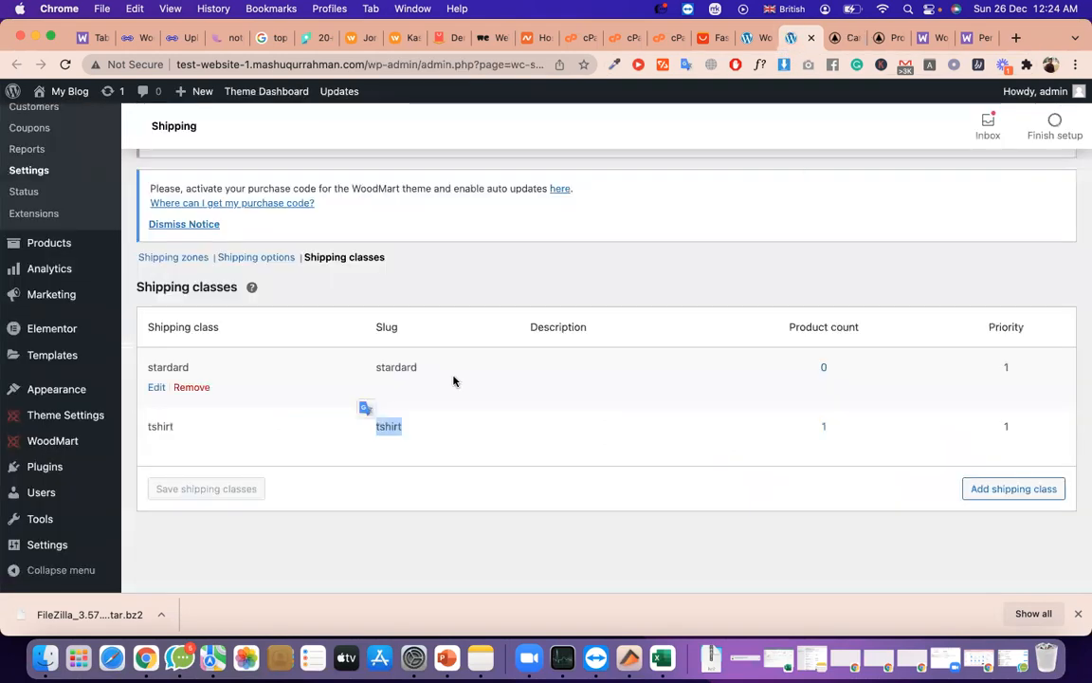
left_click(746, 43)
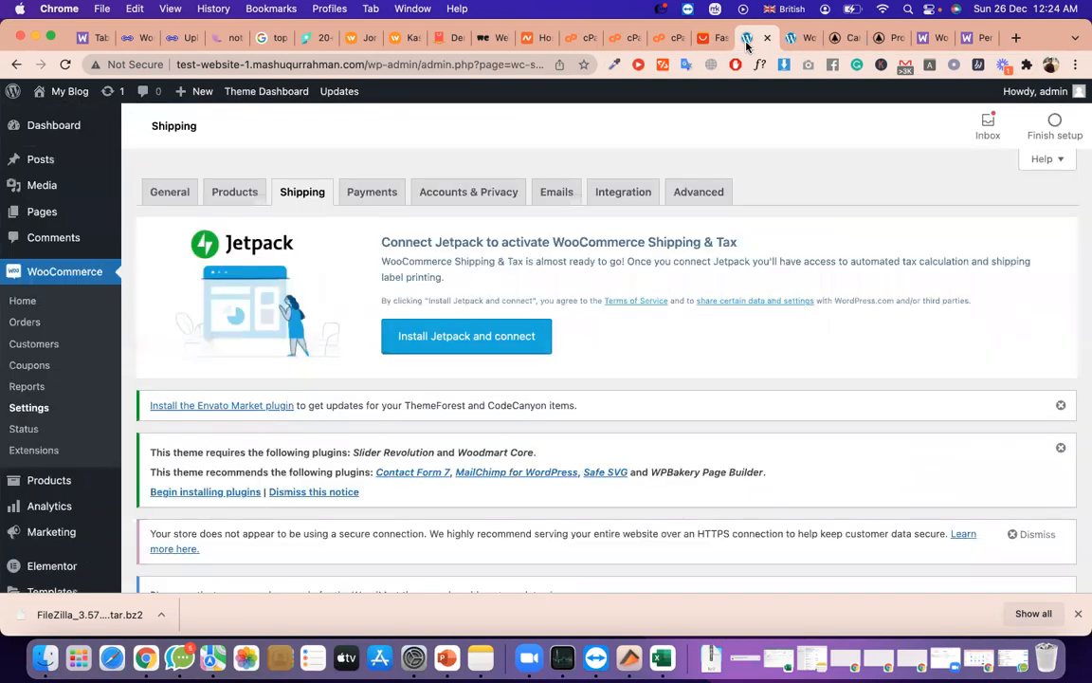
left_click(783, 39)
scroll(785, 216, "down", 8)
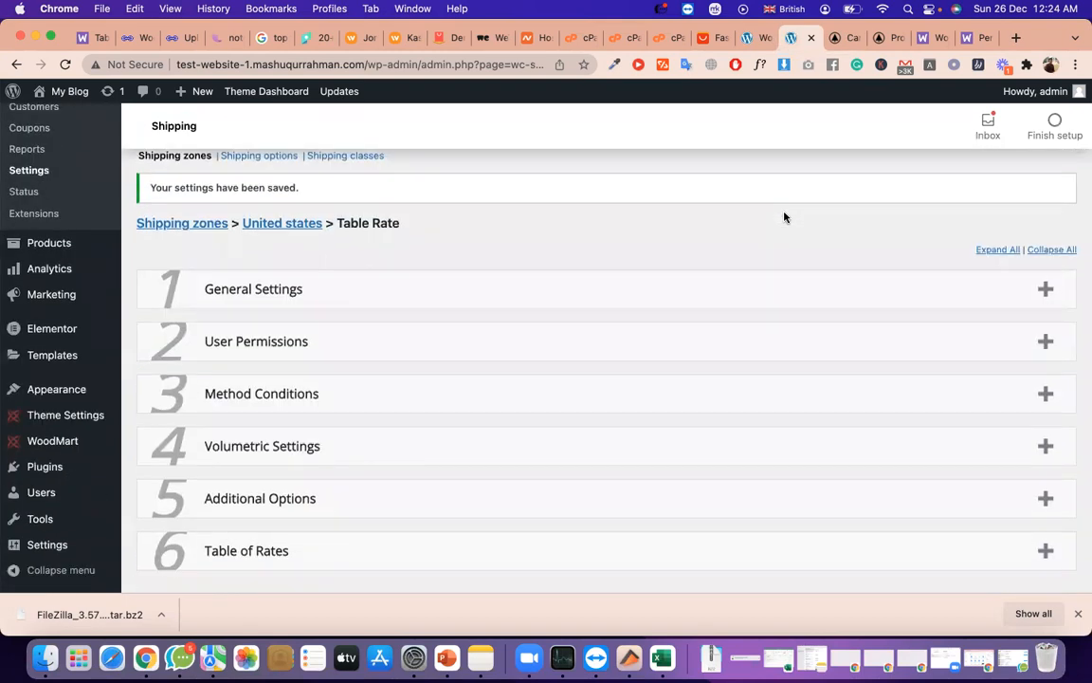
left_click(305, 560)
scroll(355, 532, "down", 4)
scroll(355, 532, "down", 5)
left_click(422, 438)
double_click(422, 438)
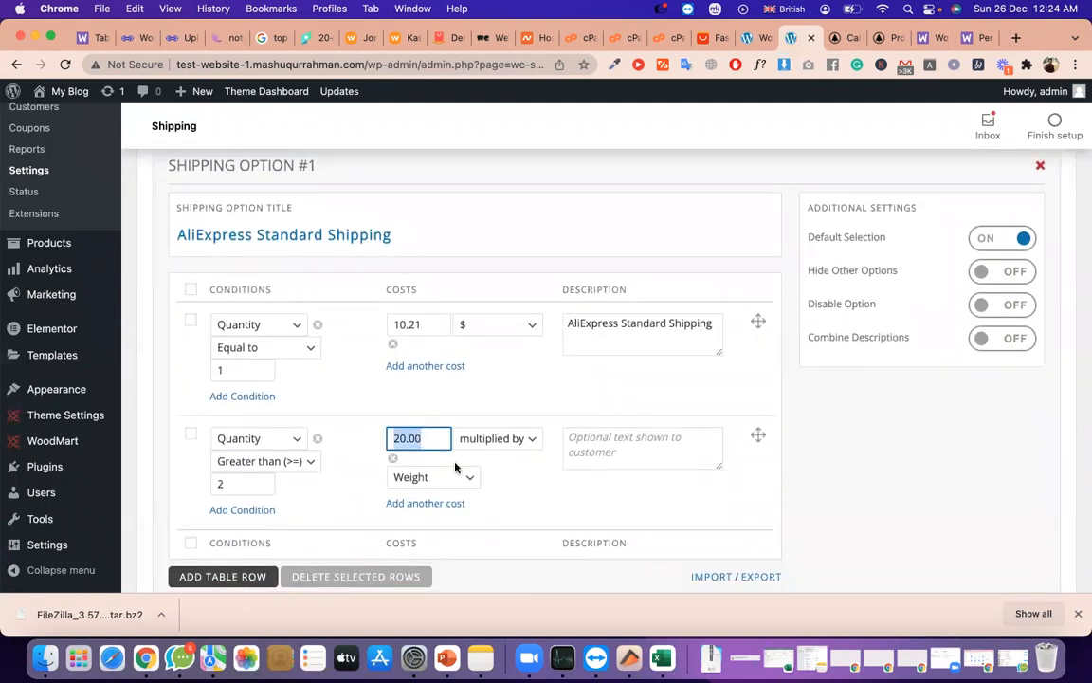
scroll(454, 463, "down", 1)
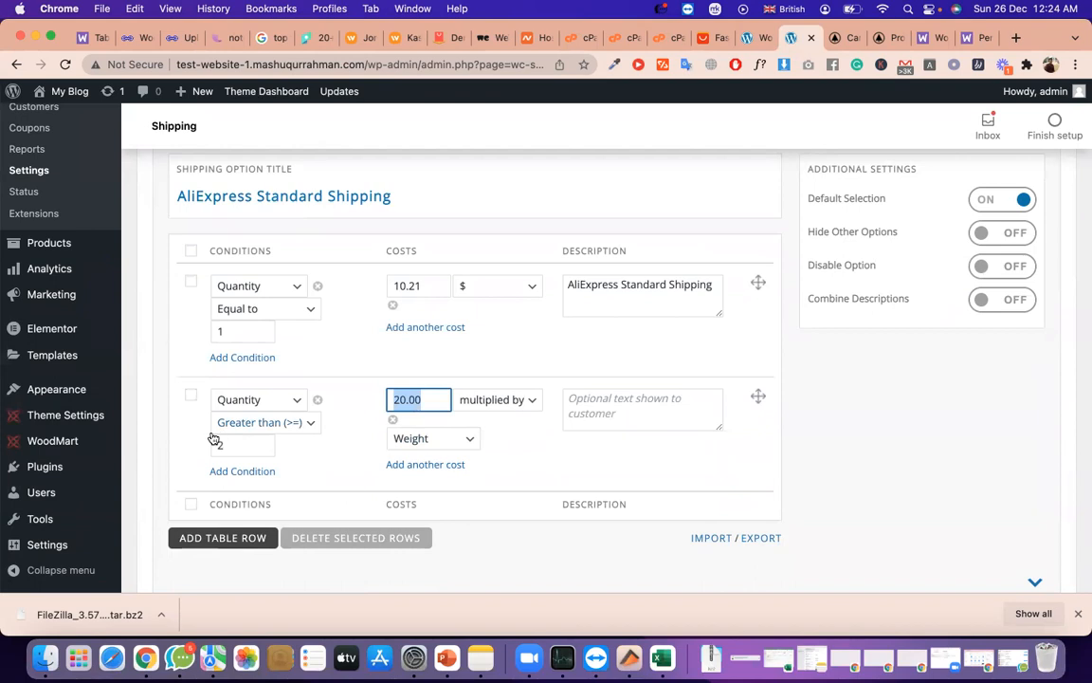
Set the quantity condition of the second AliExpress Standard Shipping row to Equal to
left_click(263, 425)
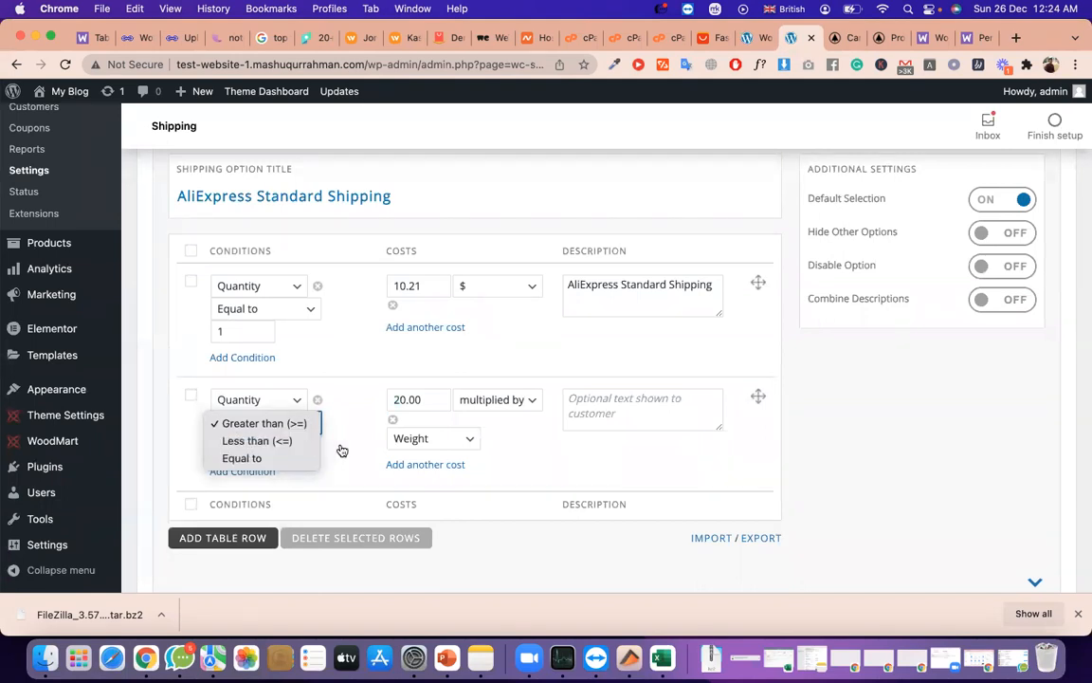
left_click(305, 458)
left_click(313, 428)
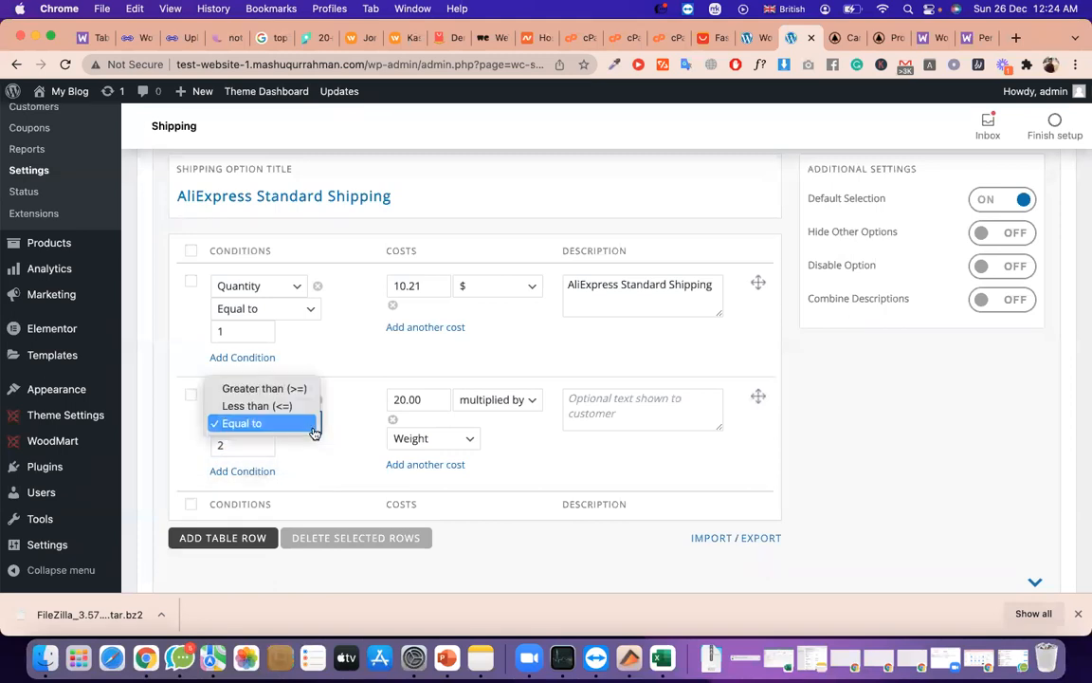
left_click(339, 446)
Review the AliExpress Standard Shipping rows and set the second row's quantity condition to Less than (<=)
scroll(339, 447, "down", 2)
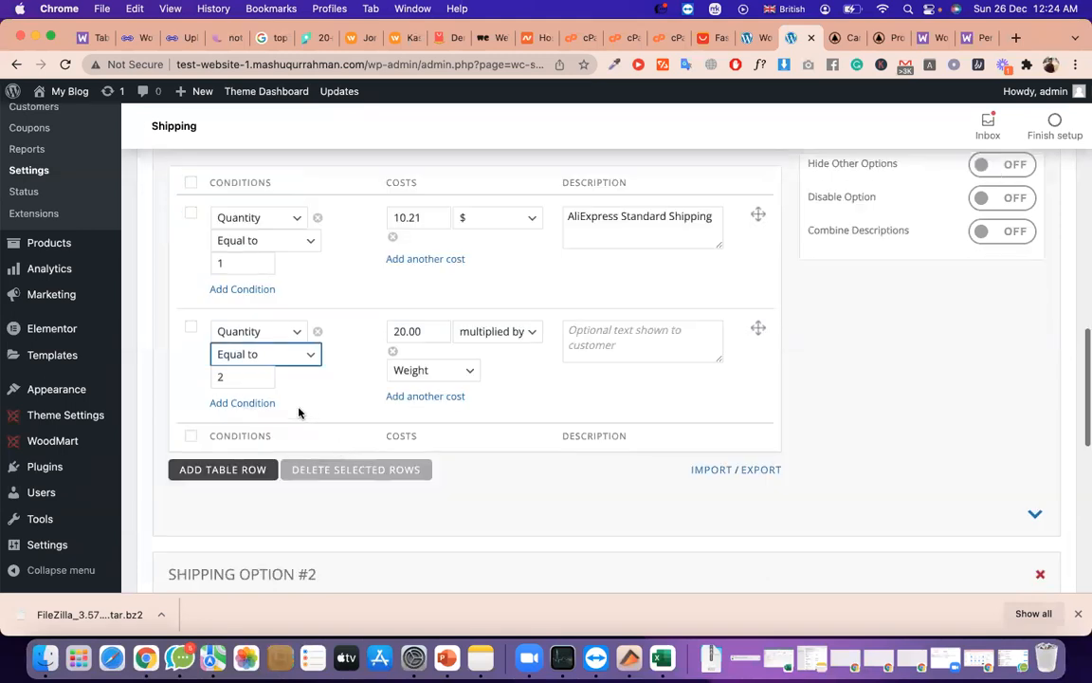
scroll(298, 407, "down", 1)
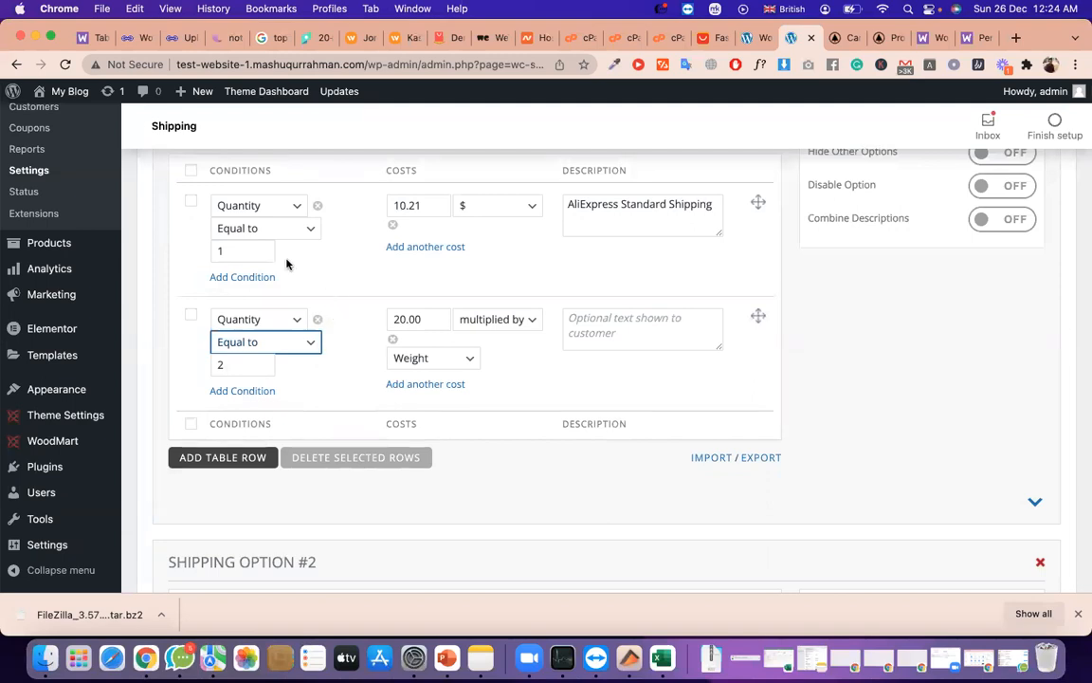
scroll(286, 265, "down", 5)
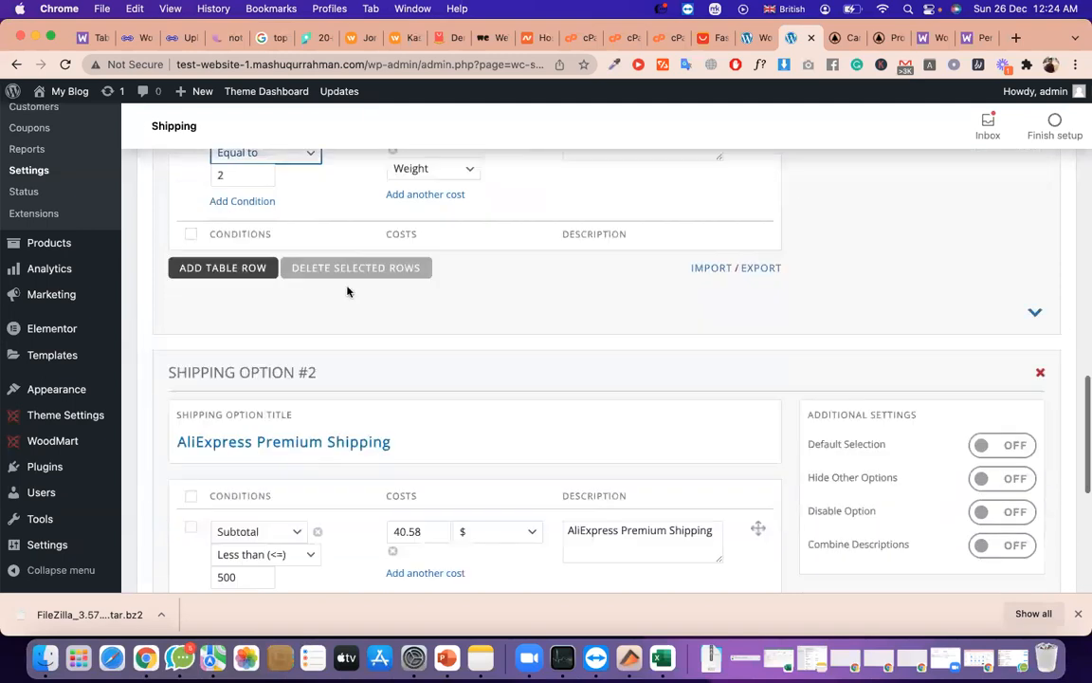
scroll(345, 285, "up", 2)
scroll(339, 323, "up", 5)
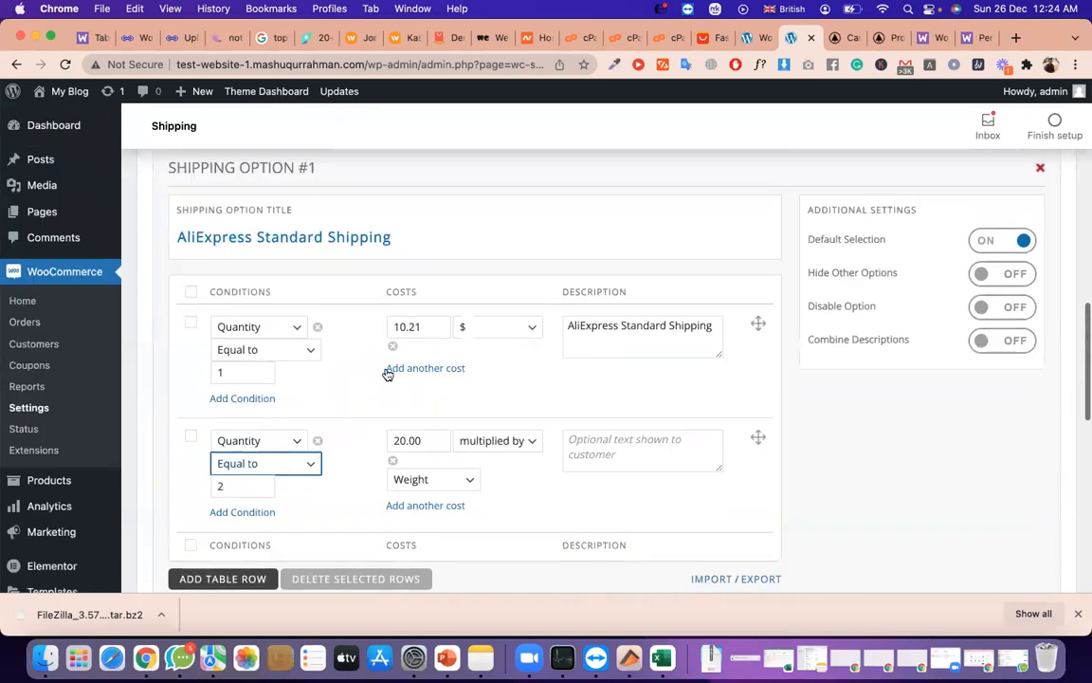
triple_click(337, 237)
scroll(256, 414, "down", 3)
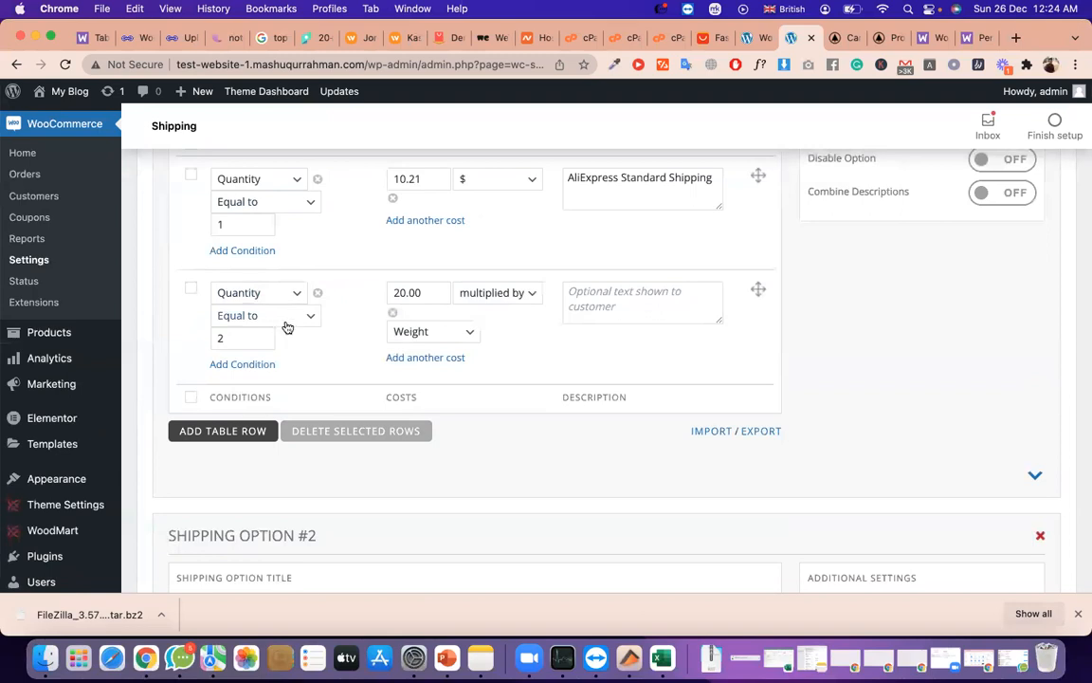
left_click(287, 327)
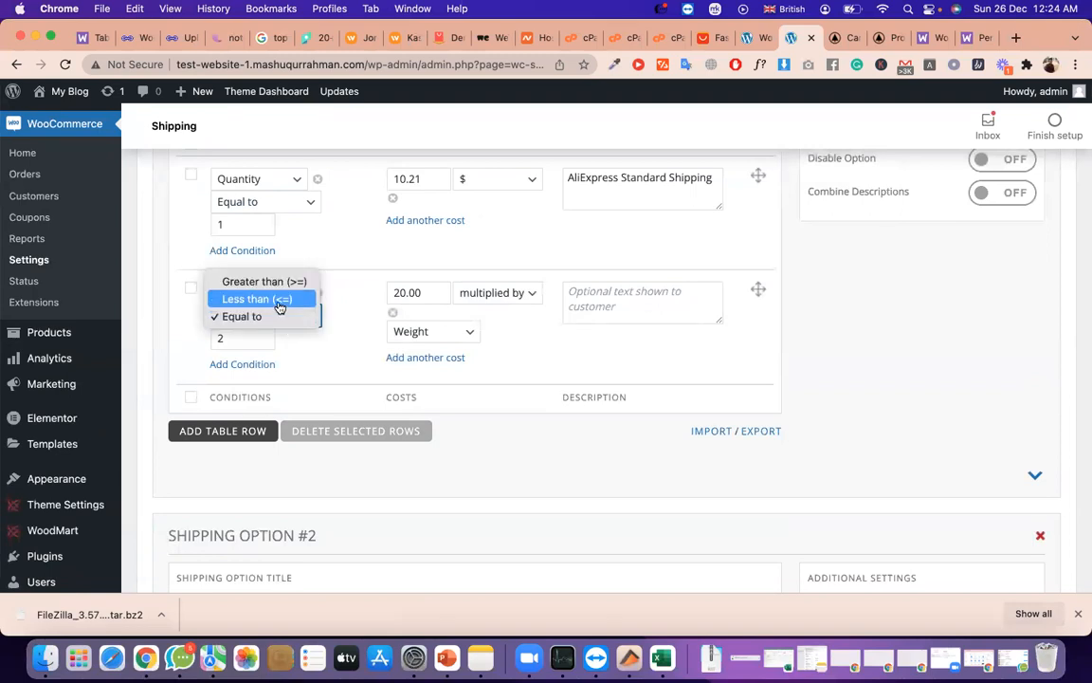
key("Escape")
left_click(278, 304)
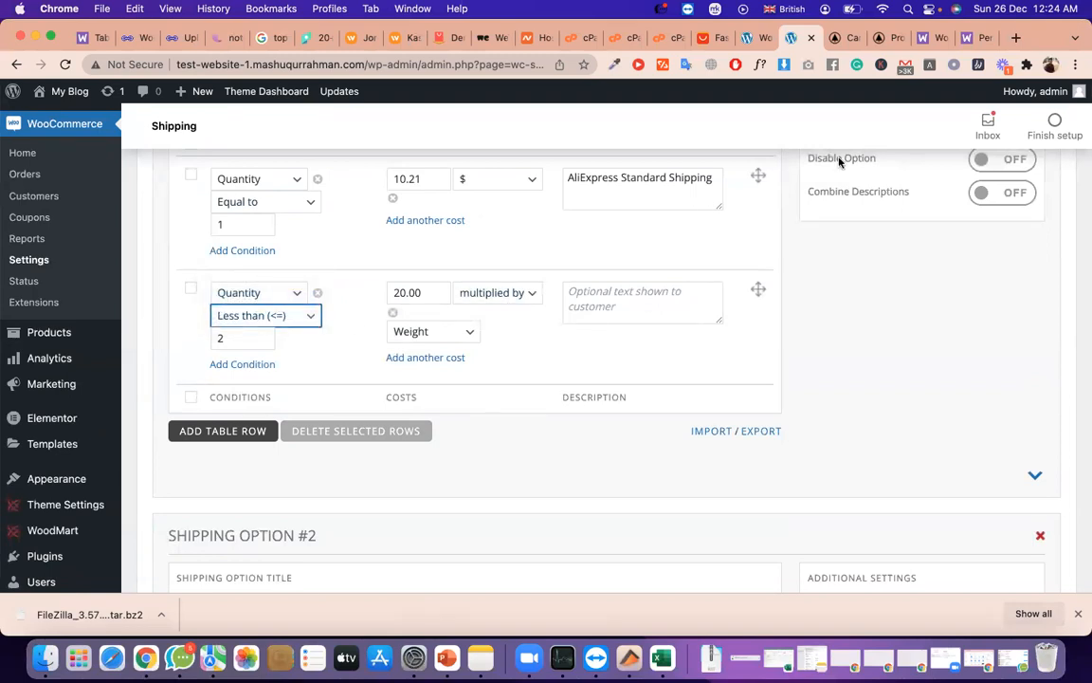
scroll(423, 329, "down", 2)
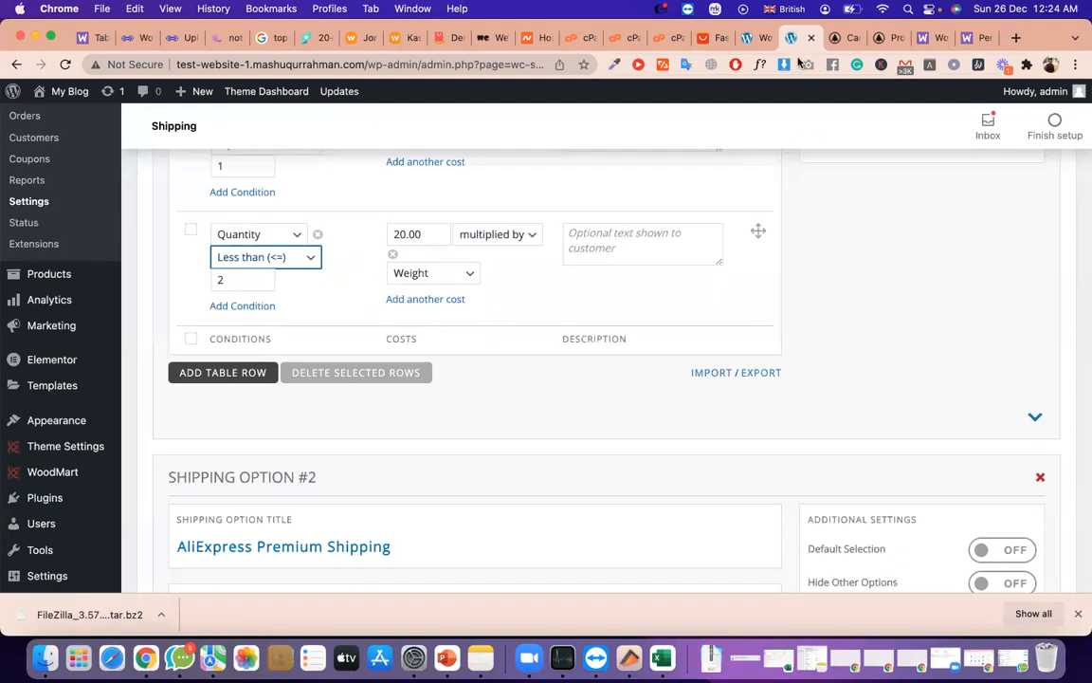
Check the shipping methods on the AliExpress product page, close them and return to the Table of Rates settings
left_click(709, 38)
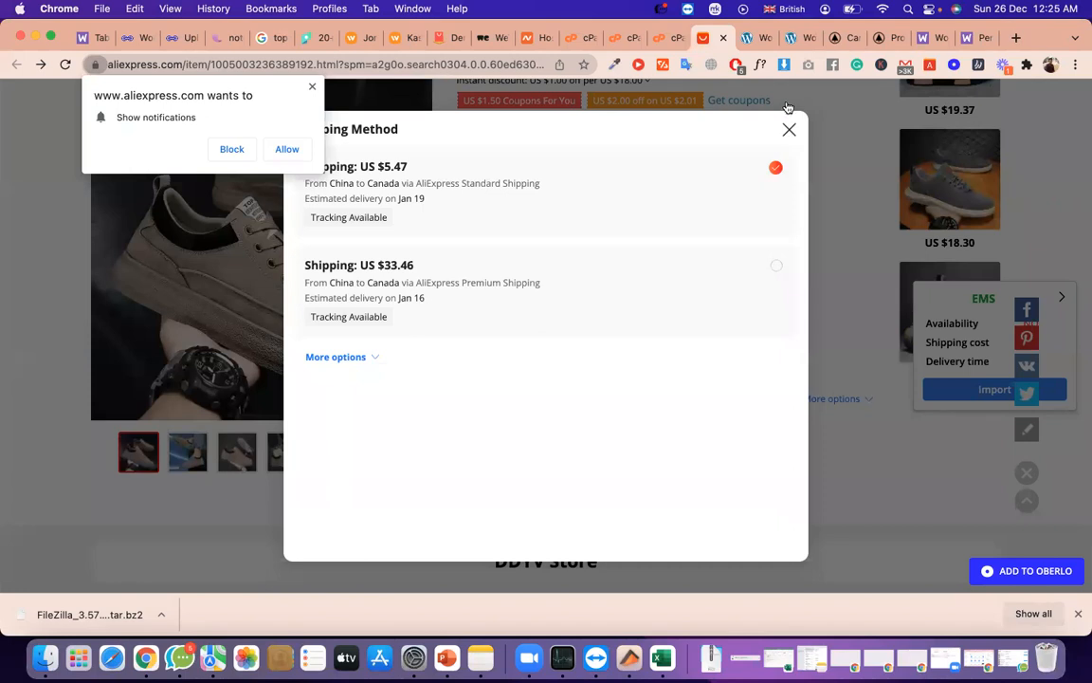
left_click(788, 130)
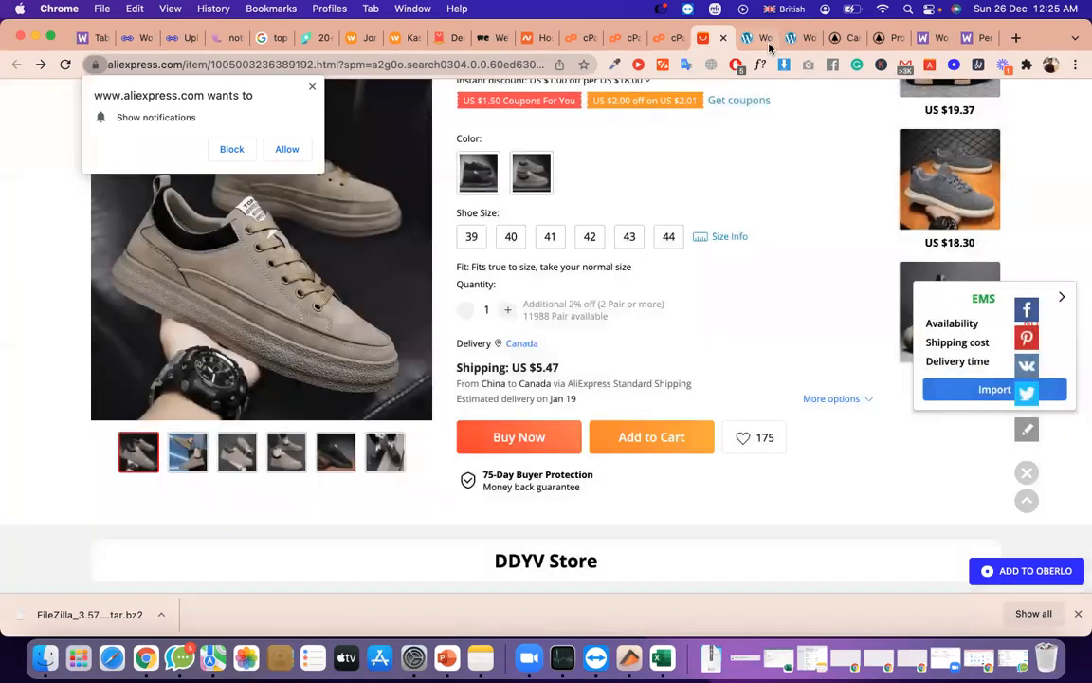
left_click(769, 42)
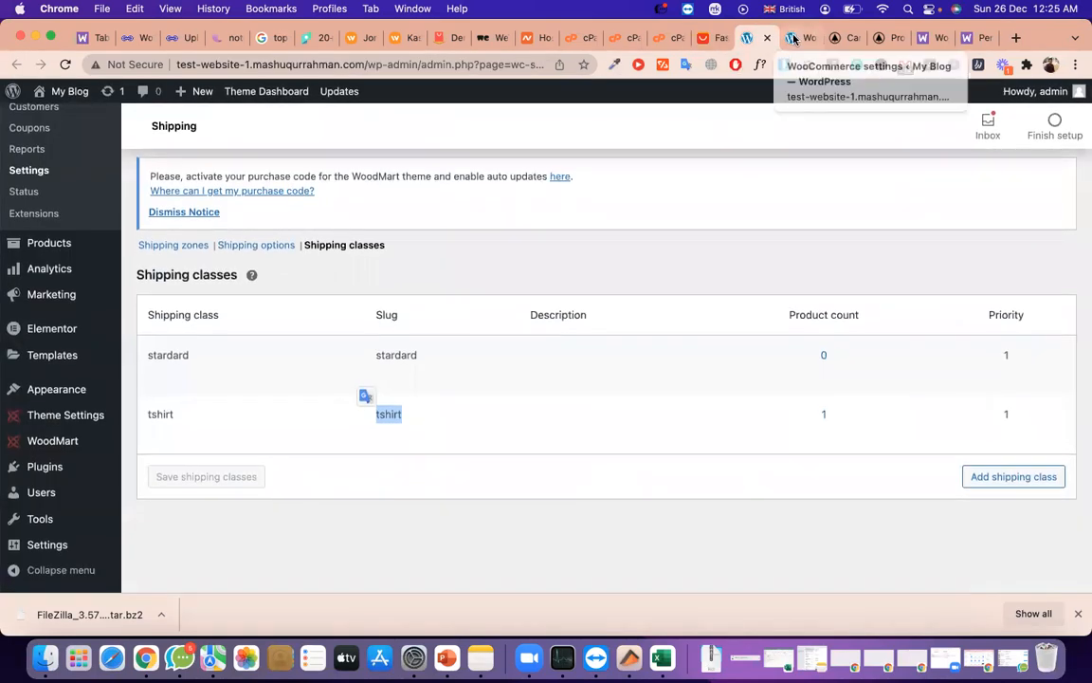
left_click(789, 37)
scroll(427, 323, "down", 1)
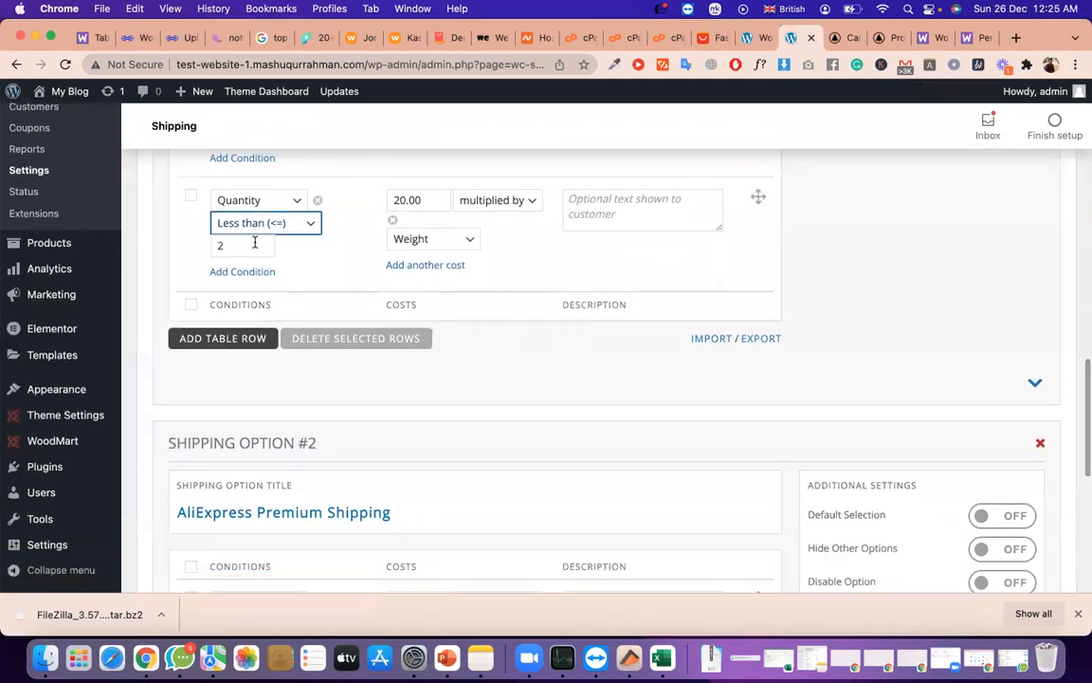
Examine the condition types available for the second AliExpress Standard Shipping row and switch to the shipping classes page
left_click(248, 202)
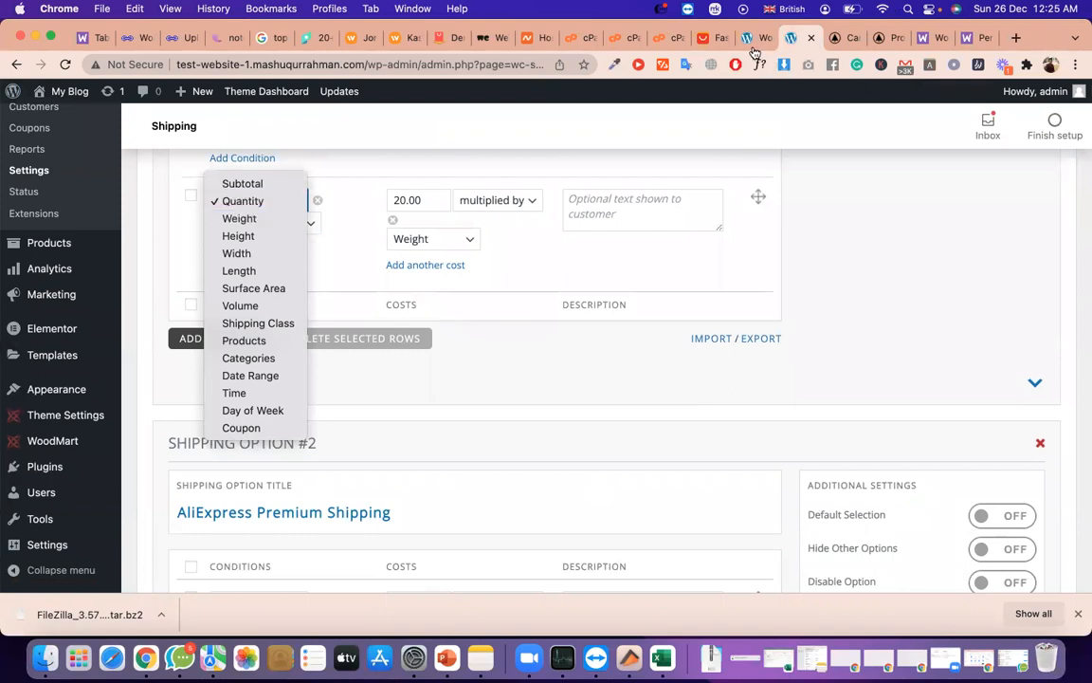
left_click(888, 41)
left_click(882, 39)
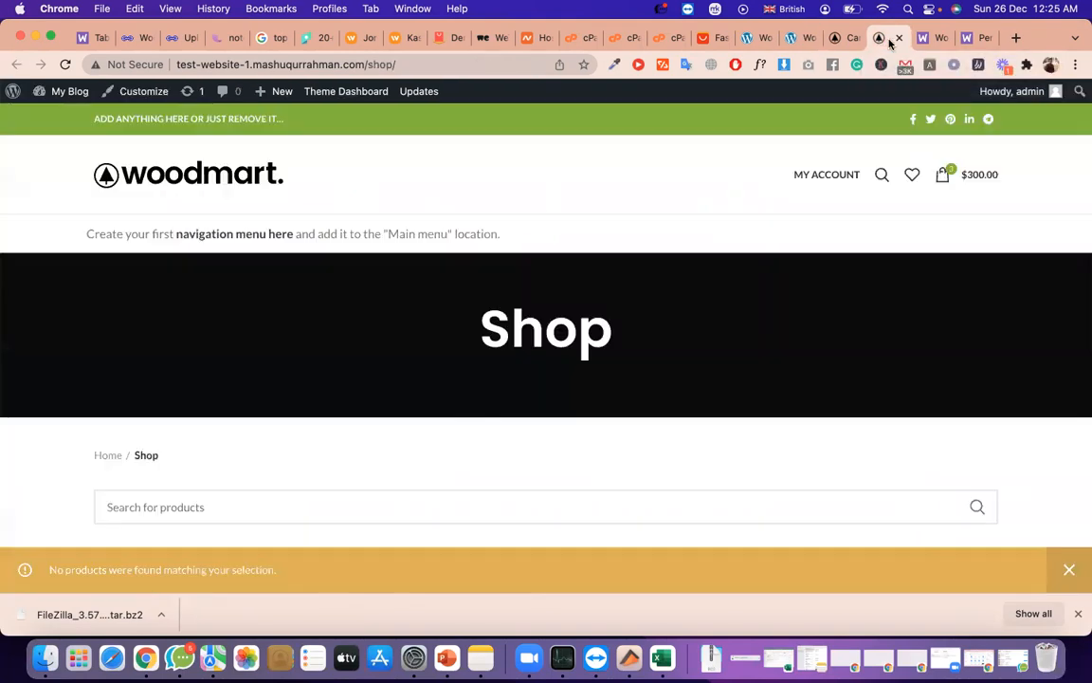
left_click(758, 40)
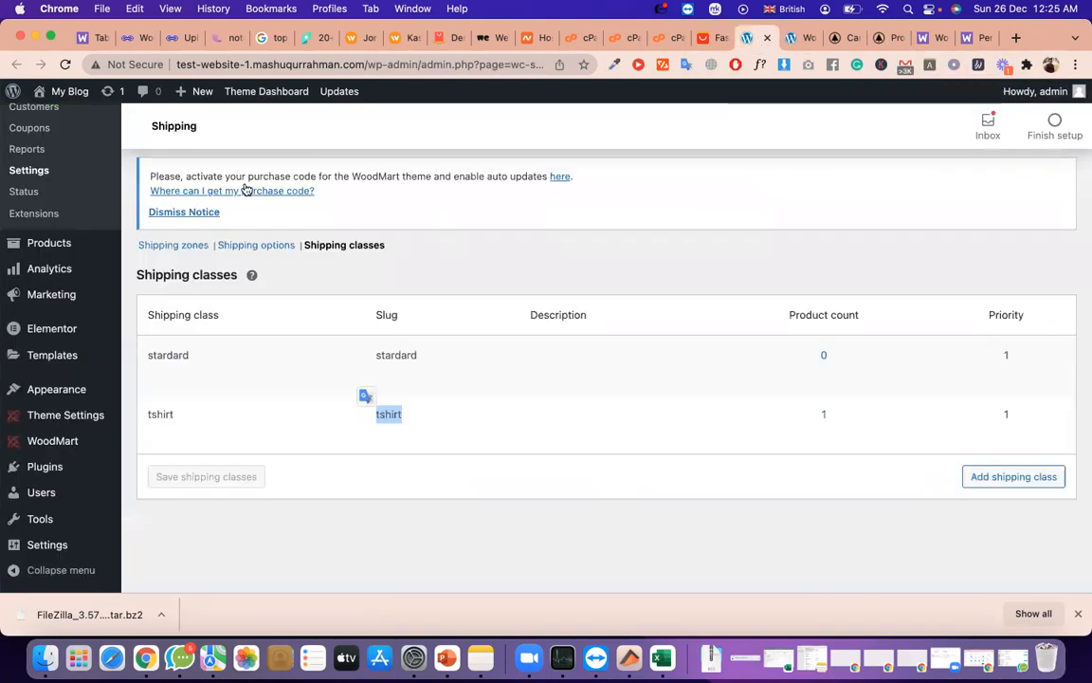
Return to the Table of Rates settings and change the second AliExpress Standard Shipping row's condition type to Height
left_click(806, 39)
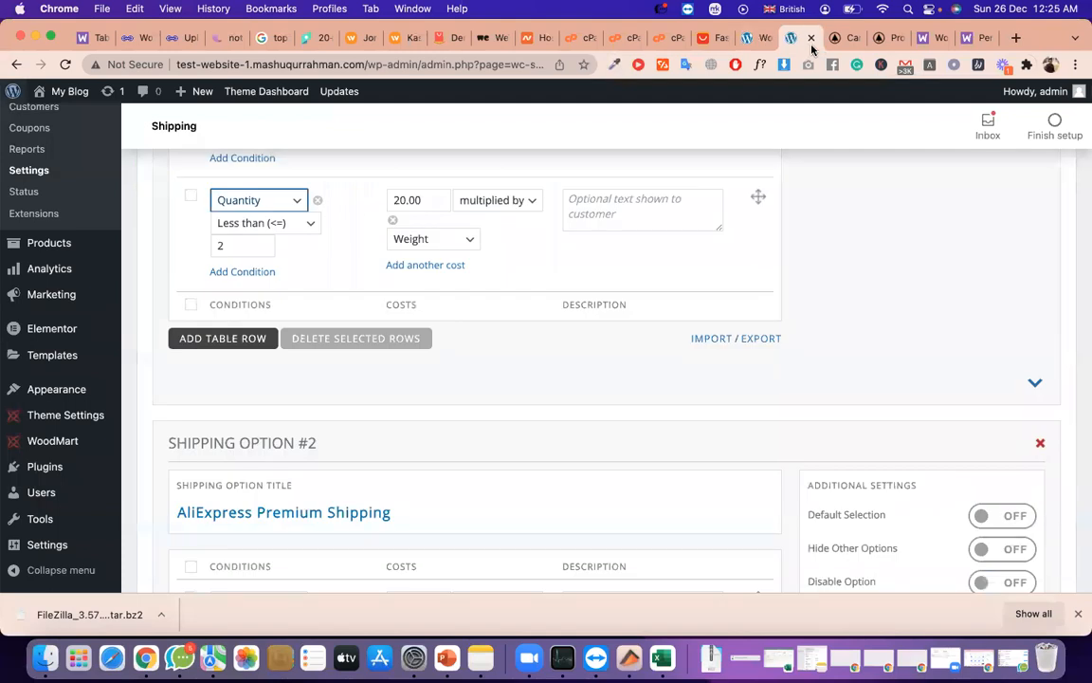
left_click(244, 207)
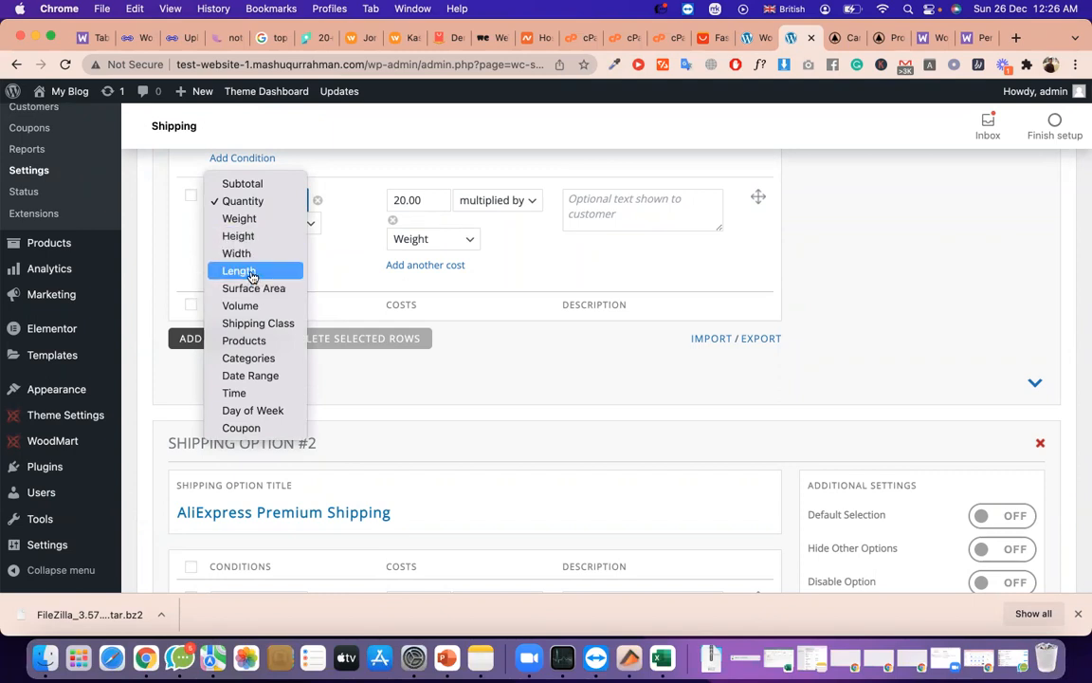
left_click(254, 235)
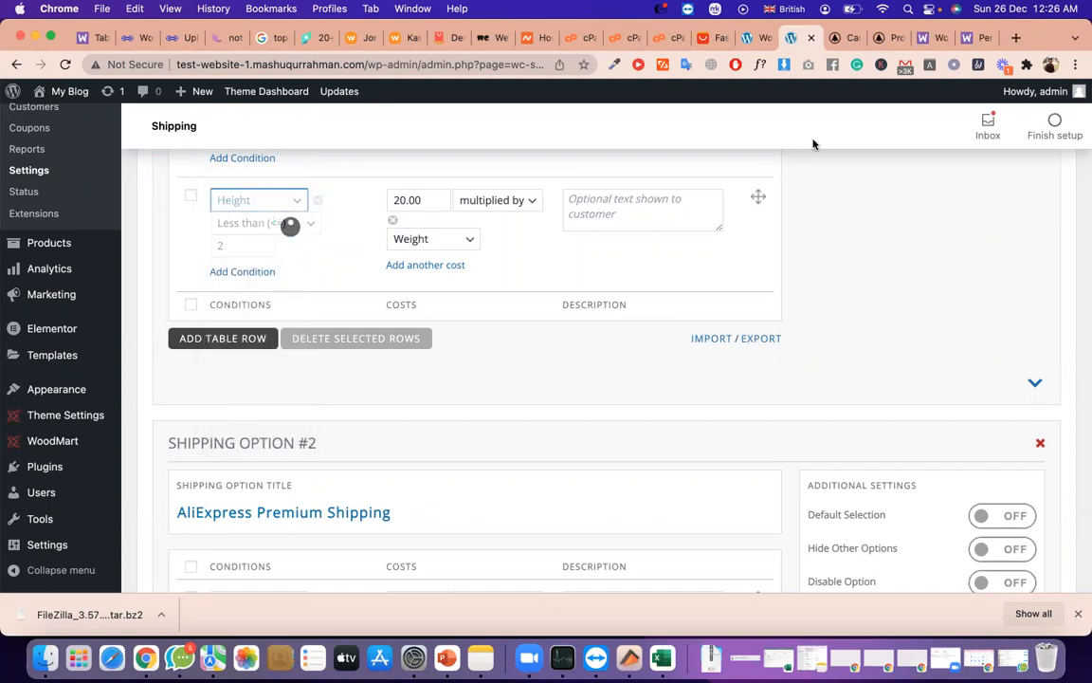
Reload the shop page, open the tshirt product, check its additional information and open the product for editing
left_click(884, 39)
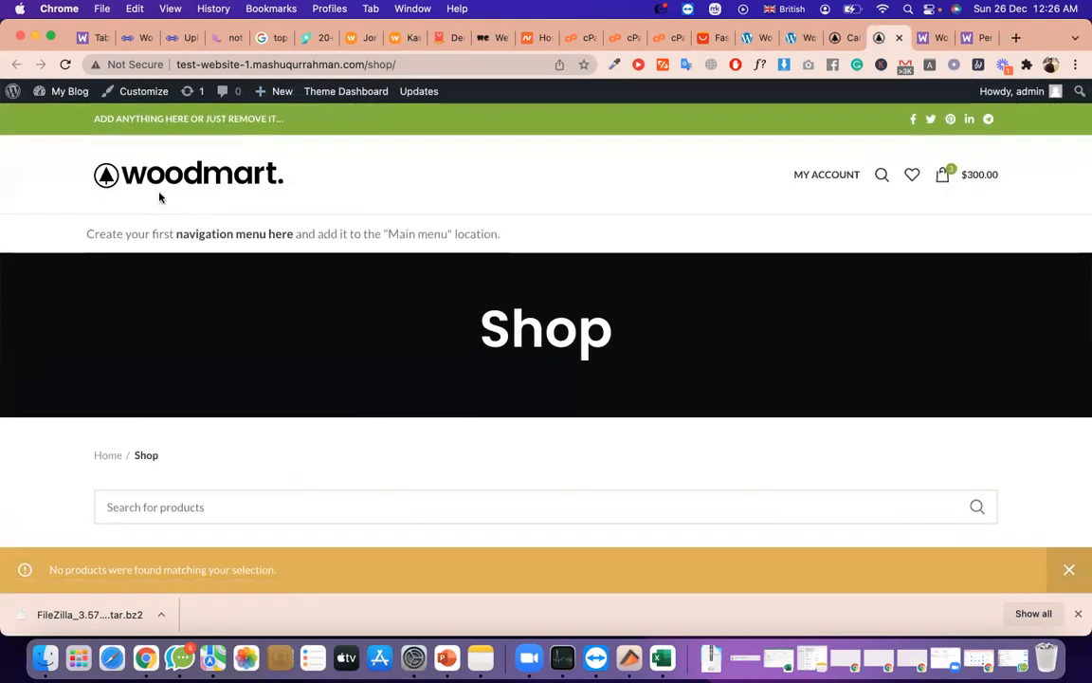
left_click(65, 65)
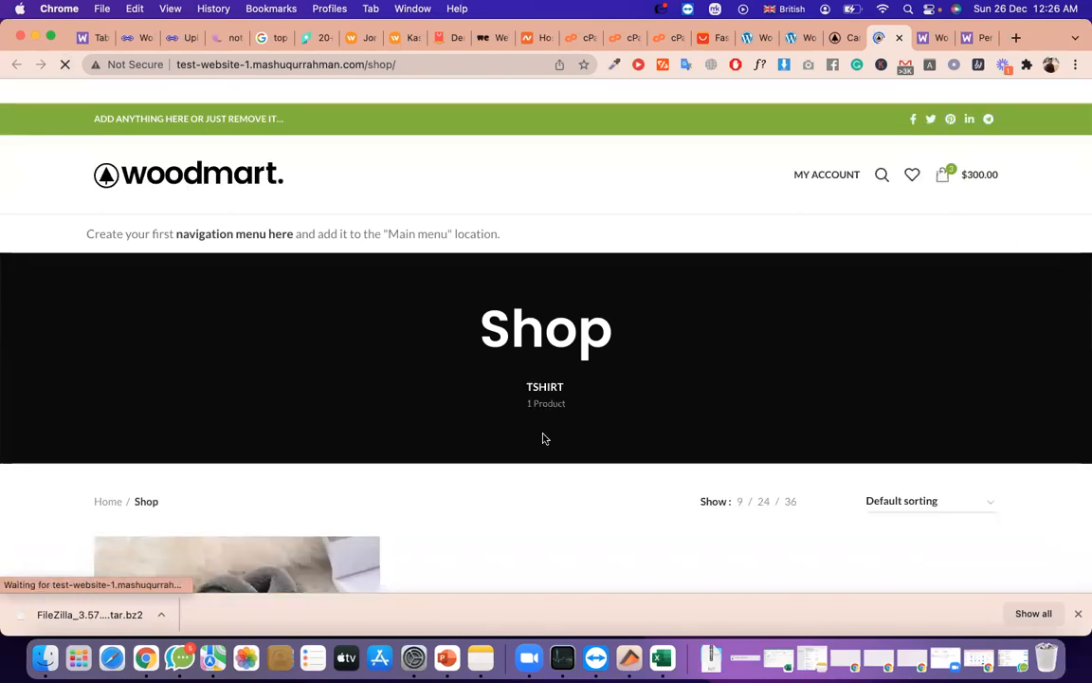
scroll(399, 442, "down", 3)
left_click(191, 423)
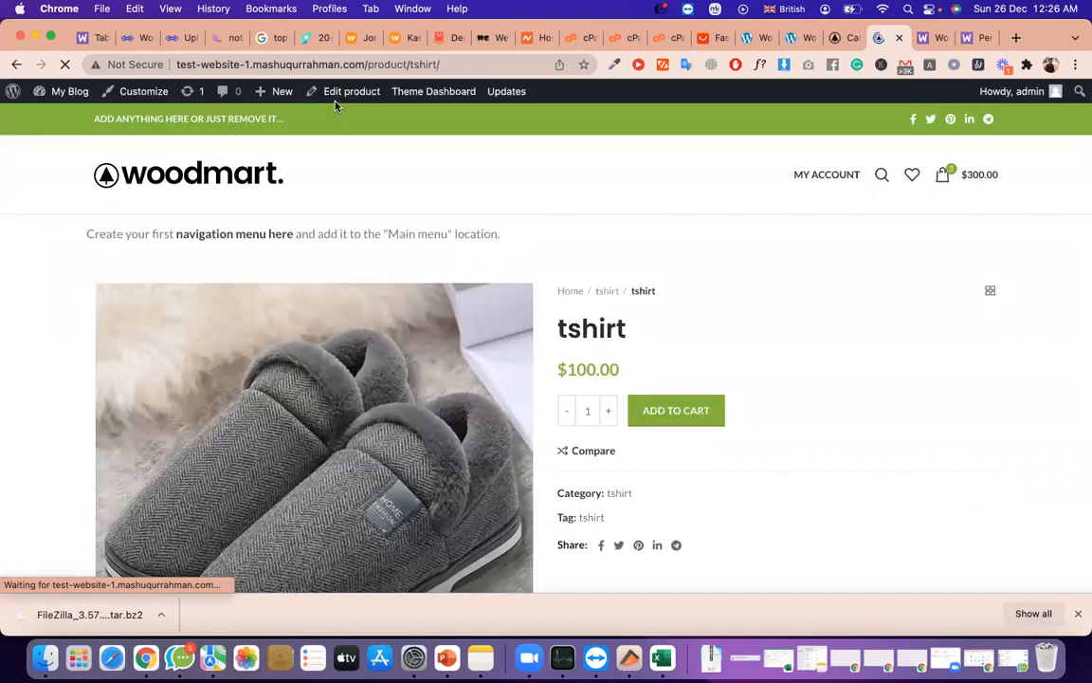
scroll(546, 337, "down", 5)
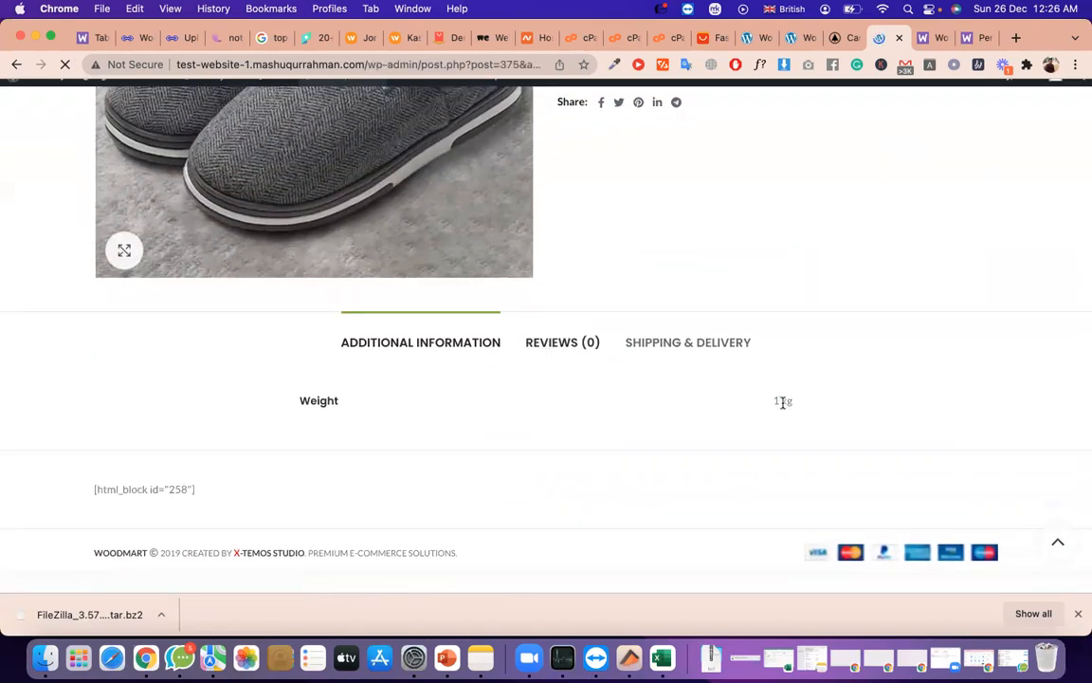
scroll(784, 407, "down", 5)
scroll(784, 407, "up", 15)
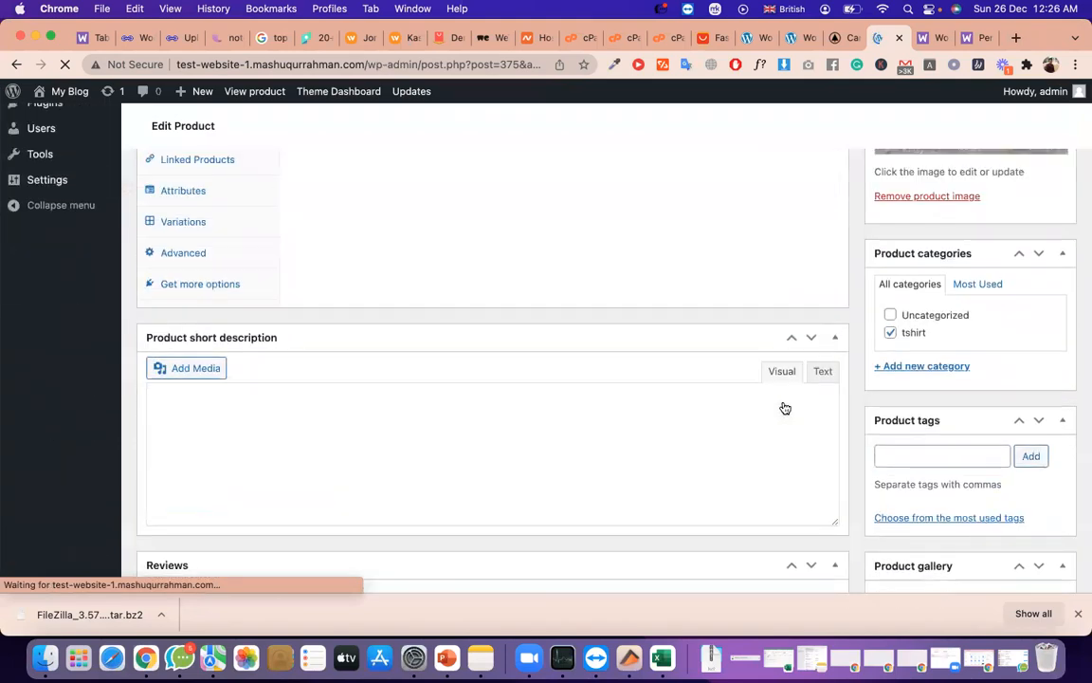
Examine the dimension fields in the tshirt product's shipping data and compare them with the Height condition in the rate table
scroll(243, 412, "down", 5)
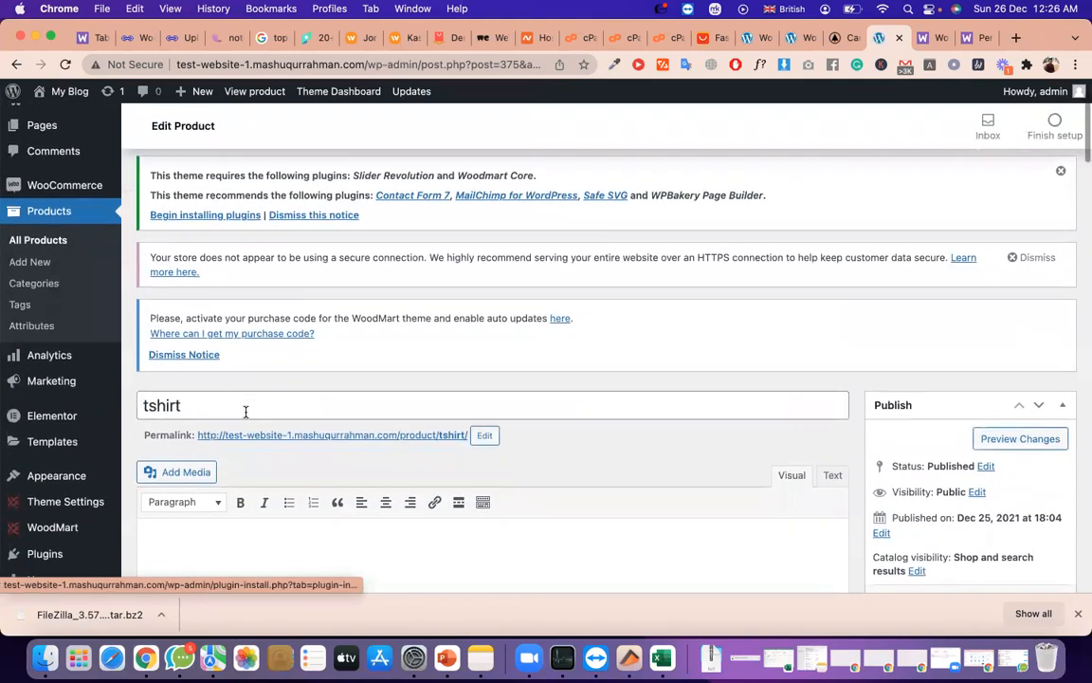
left_click(213, 578)
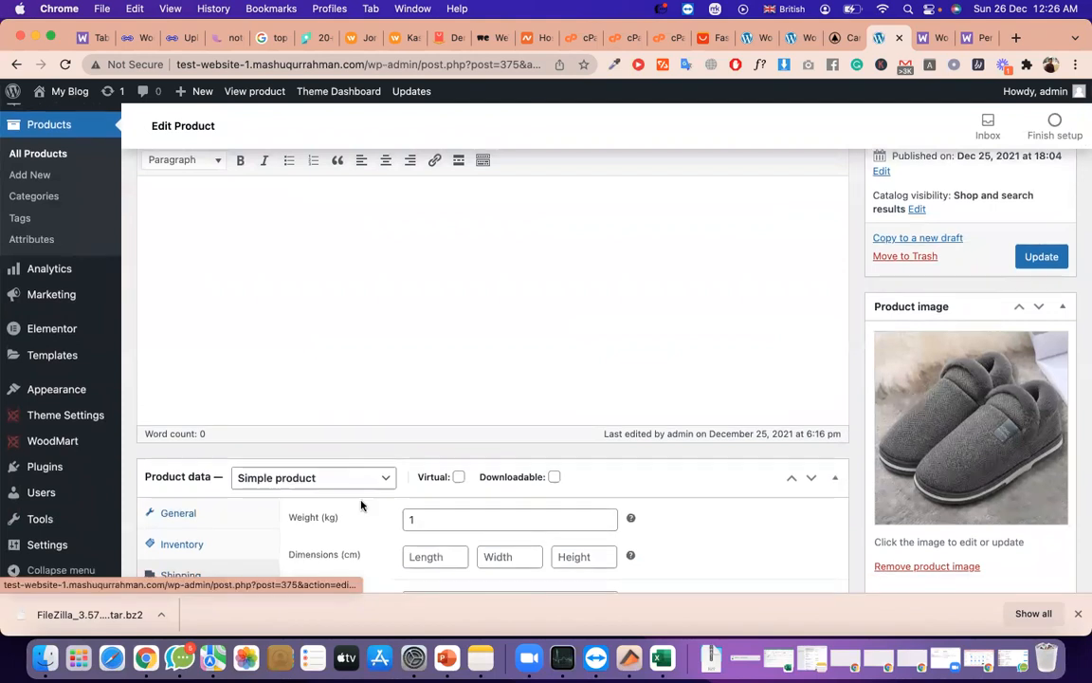
scroll(441, 448, "down", 3)
left_click(500, 414)
left_click(604, 408)
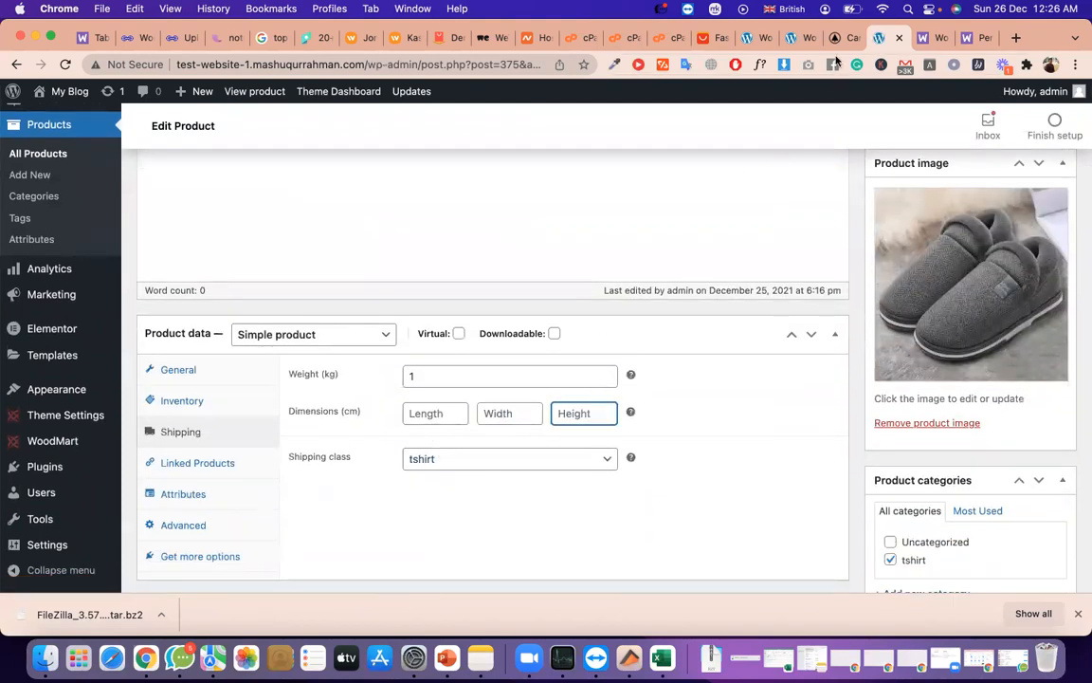
left_click(789, 38)
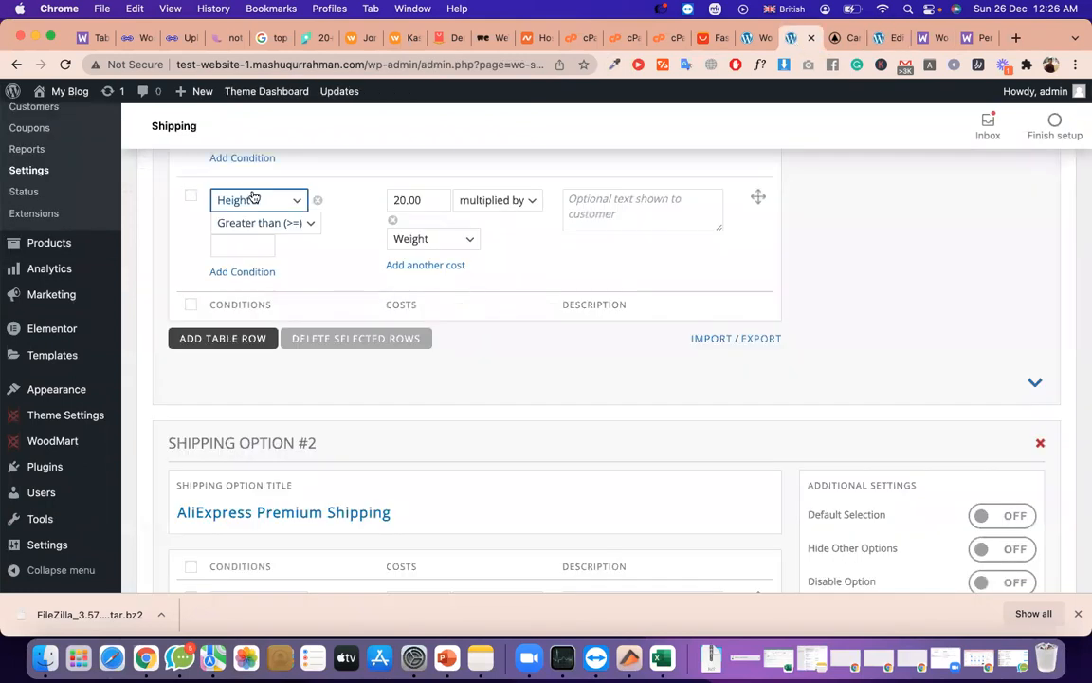
left_click(877, 38)
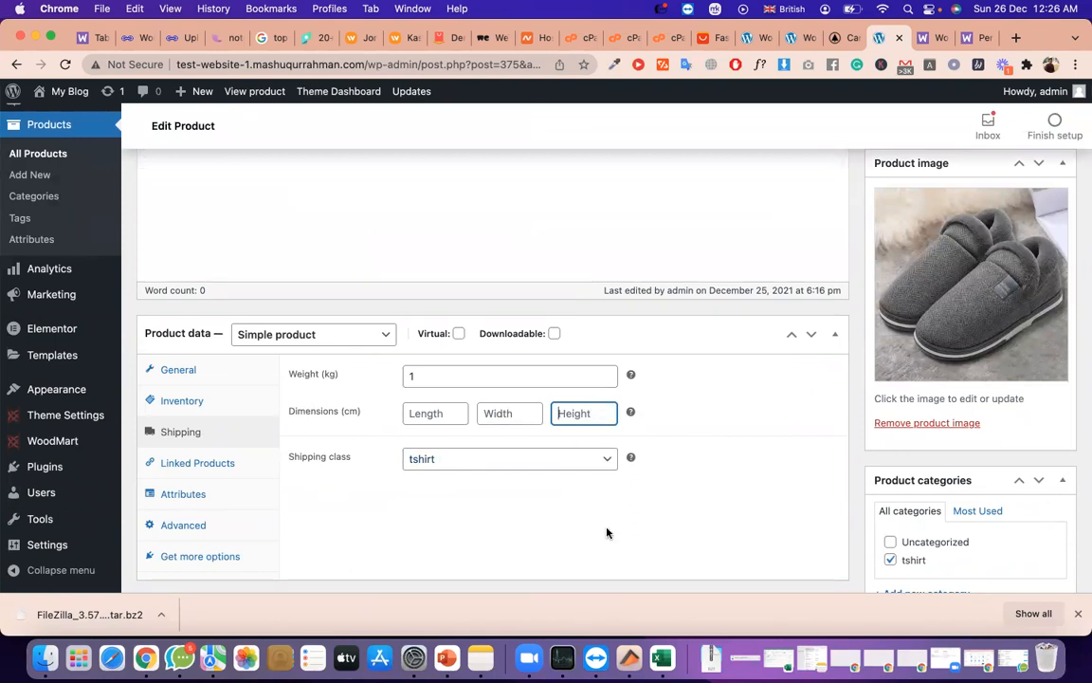
left_click(790, 38)
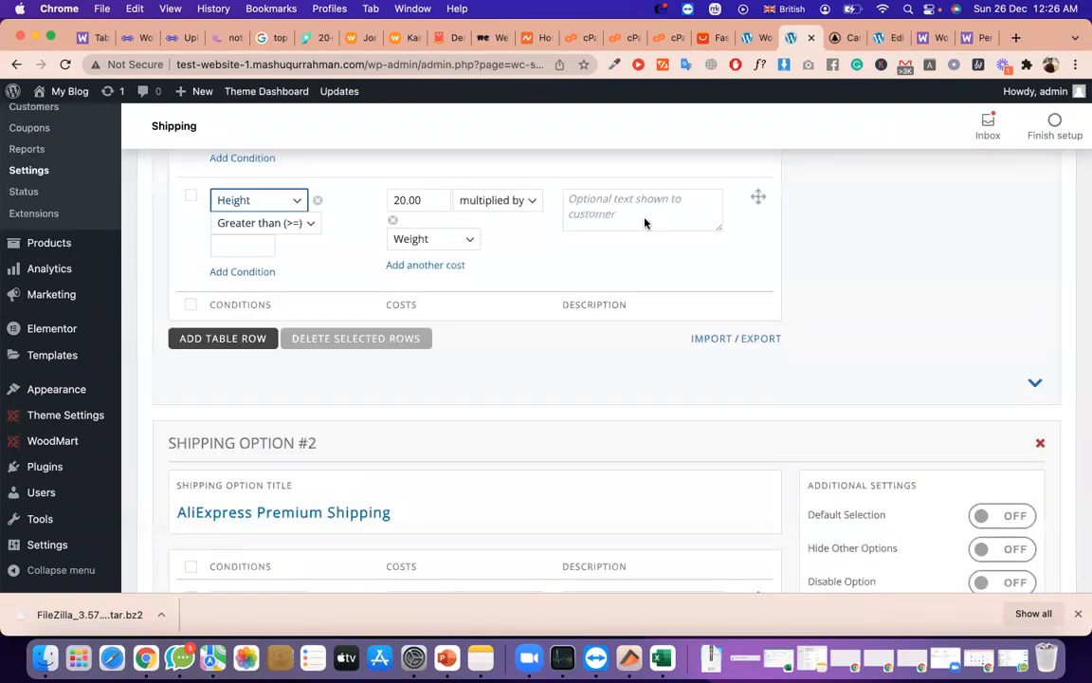
Change the second AliExpress Standard Shipping row's condition type to Surface Area
scroll(460, 297, "up", 1)
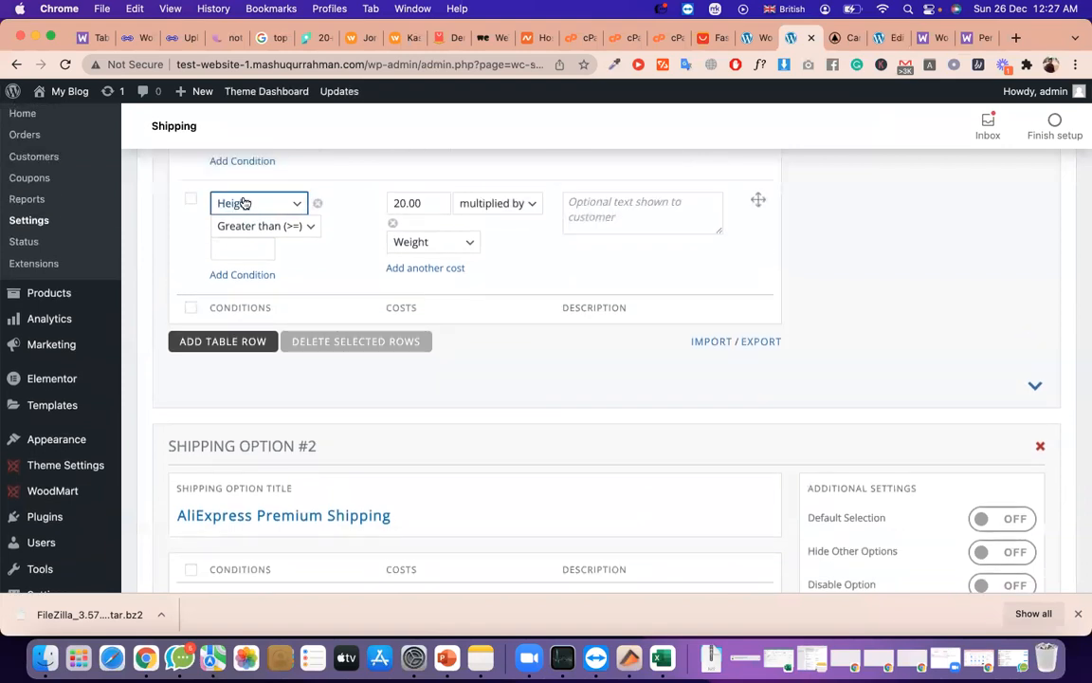
left_click(244, 203)
left_click(269, 267)
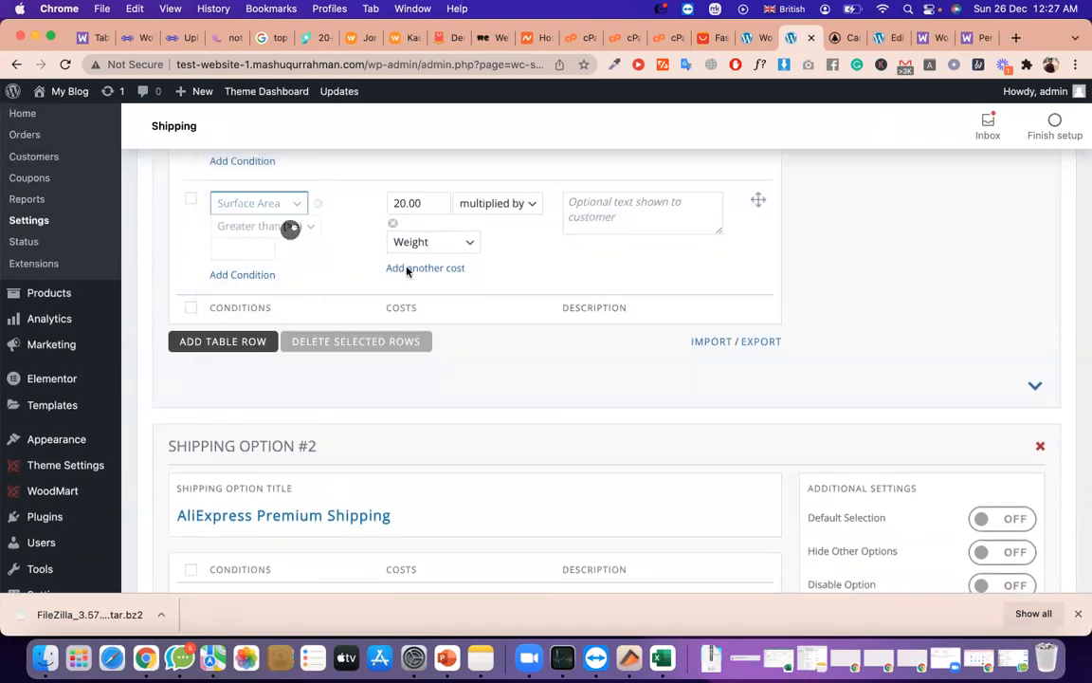
Review the tshirt product's length, width and height fields, check the cart and return to the Table of Rates settings
left_click(851, 40)
left_click(889, 38)
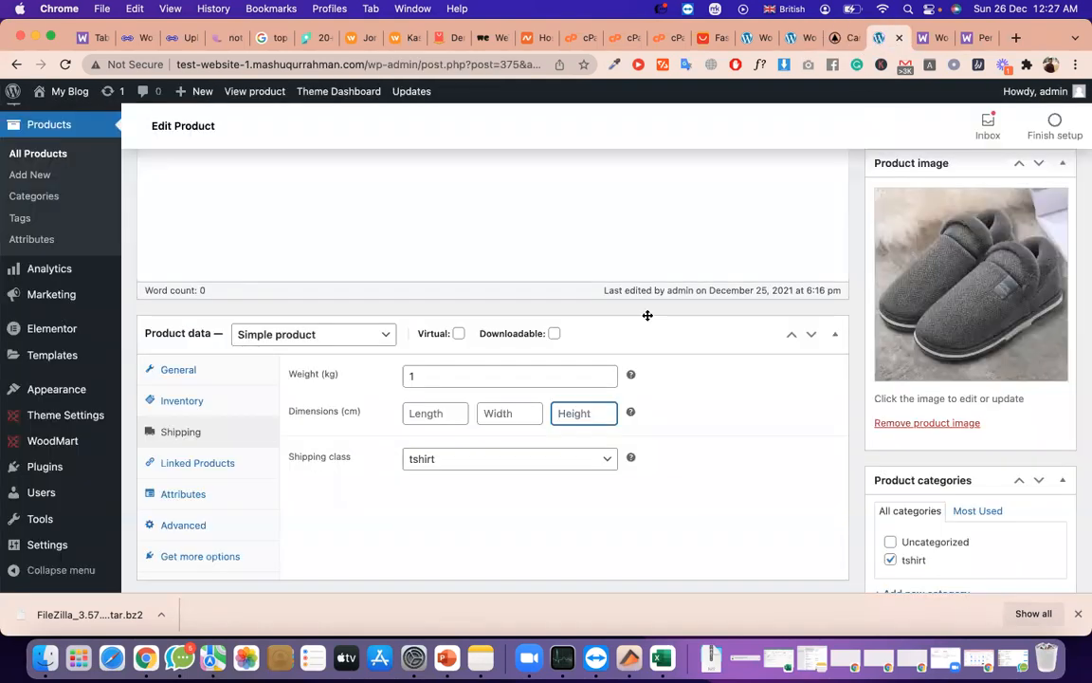
scroll(647, 315, "down", 1)
left_click(318, 377)
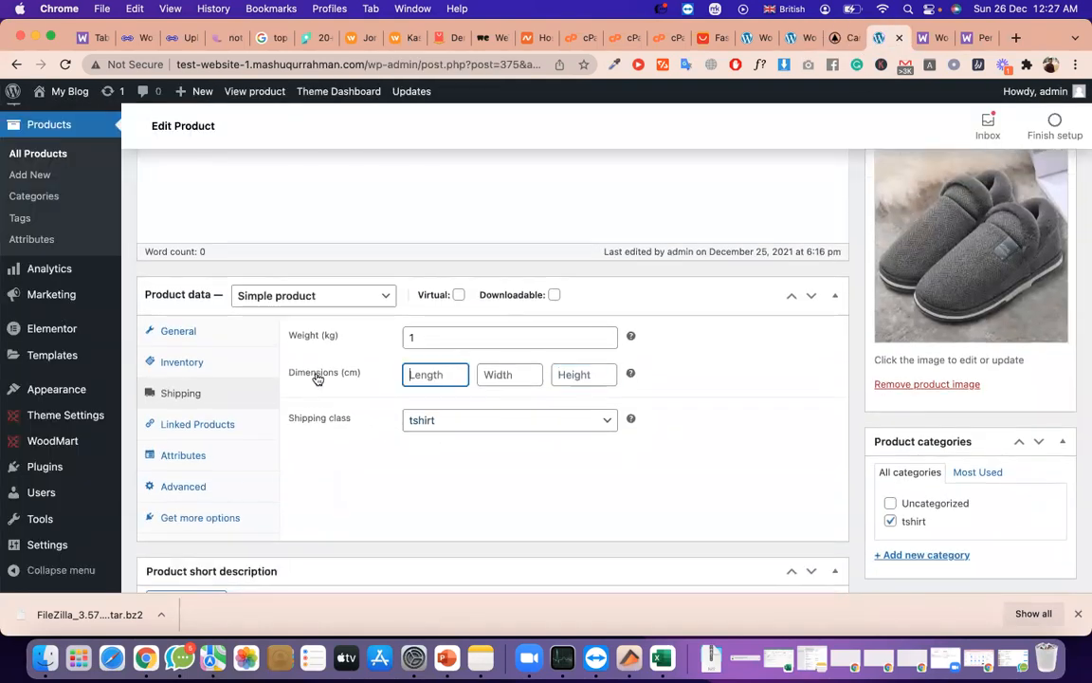
triple_click(318, 378)
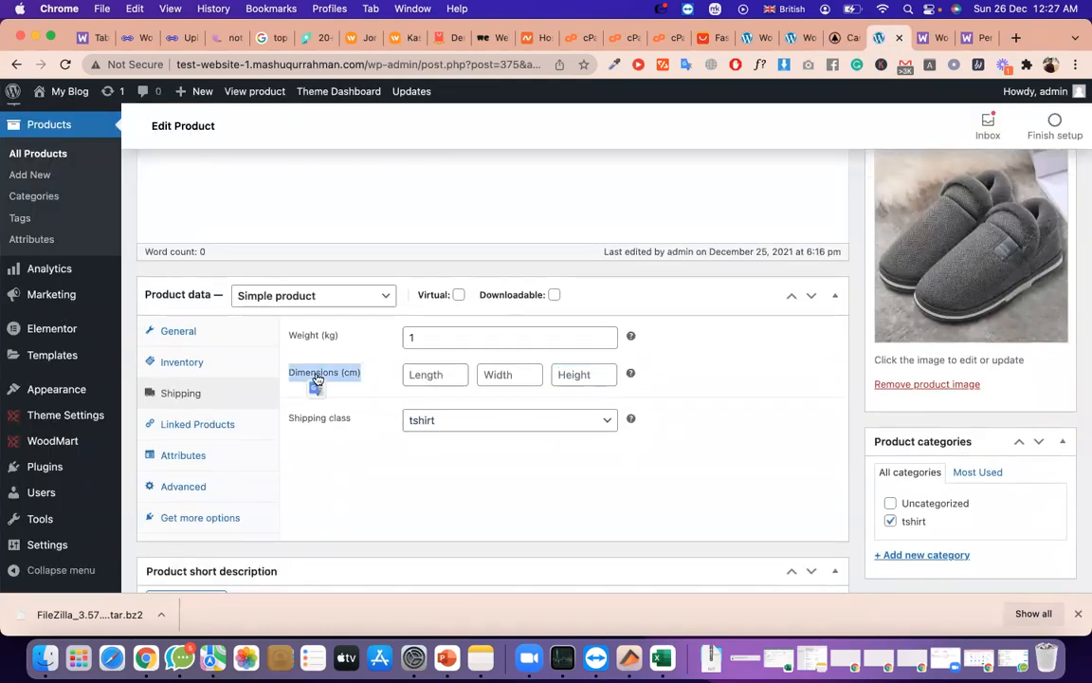
left_click(430, 376)
left_click(502, 374)
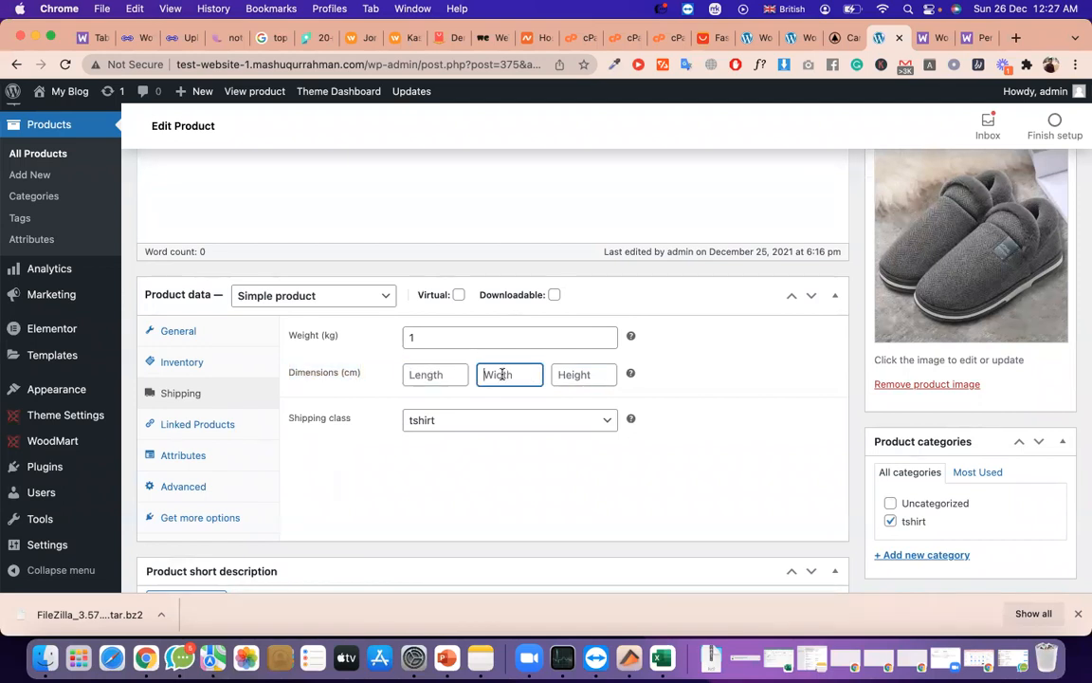
left_click(589, 380)
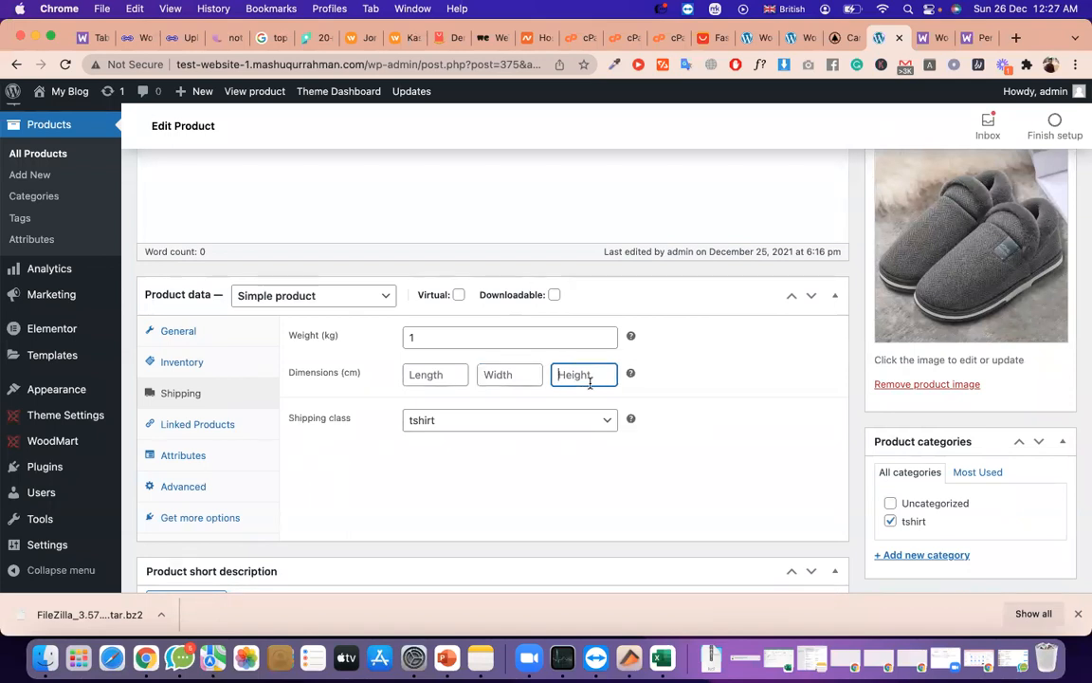
left_click(832, 38)
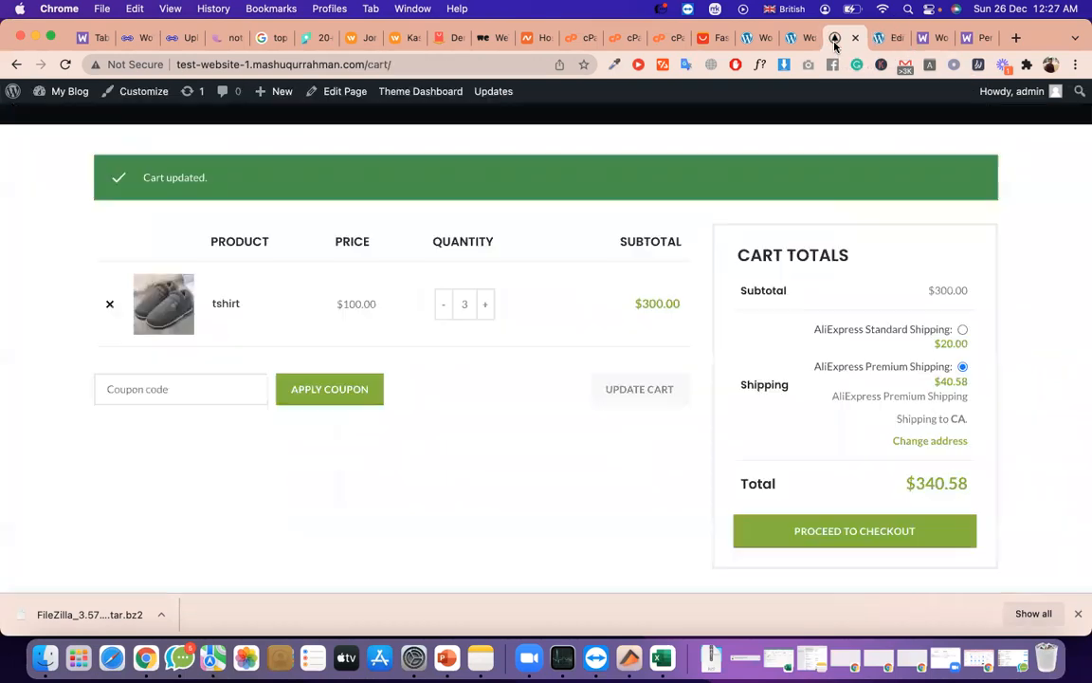
left_click(796, 38)
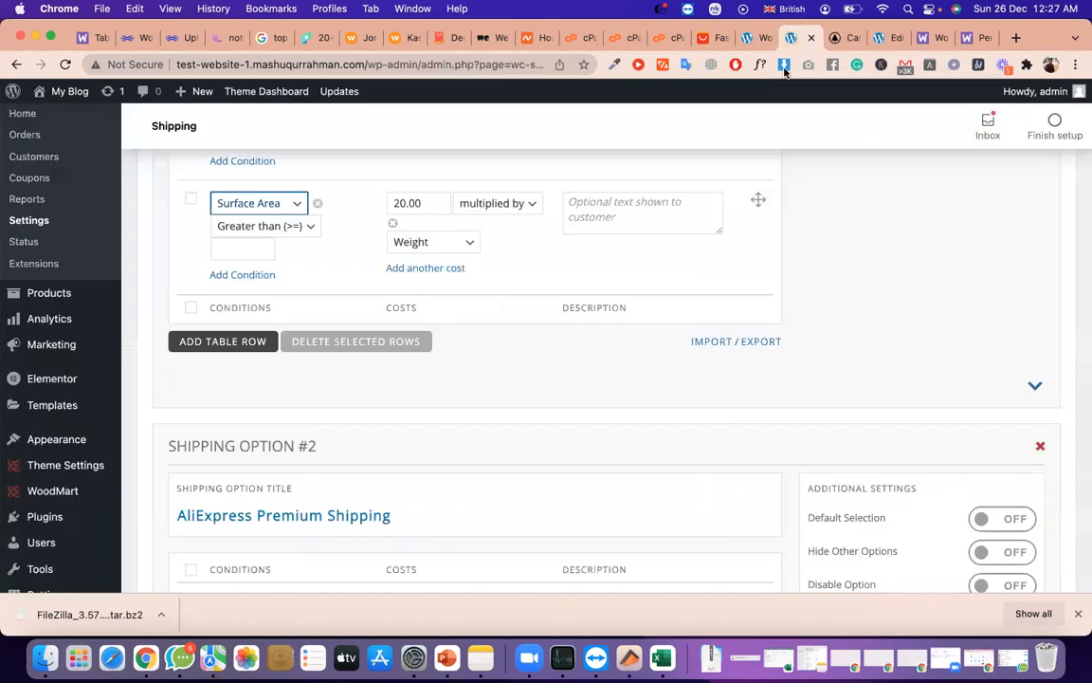
Try Volume as the second AliExpress Standard Shipping row's condition type and replace it with Shipping Class
left_click(249, 206)
left_click(256, 222)
left_click(278, 211)
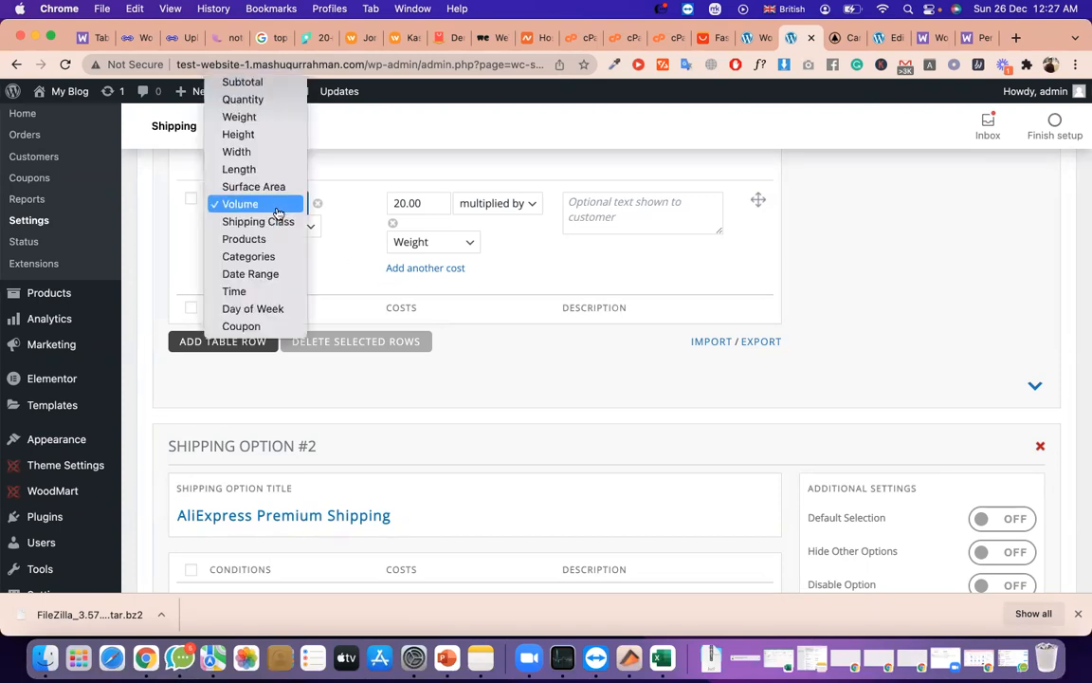
left_click(285, 222)
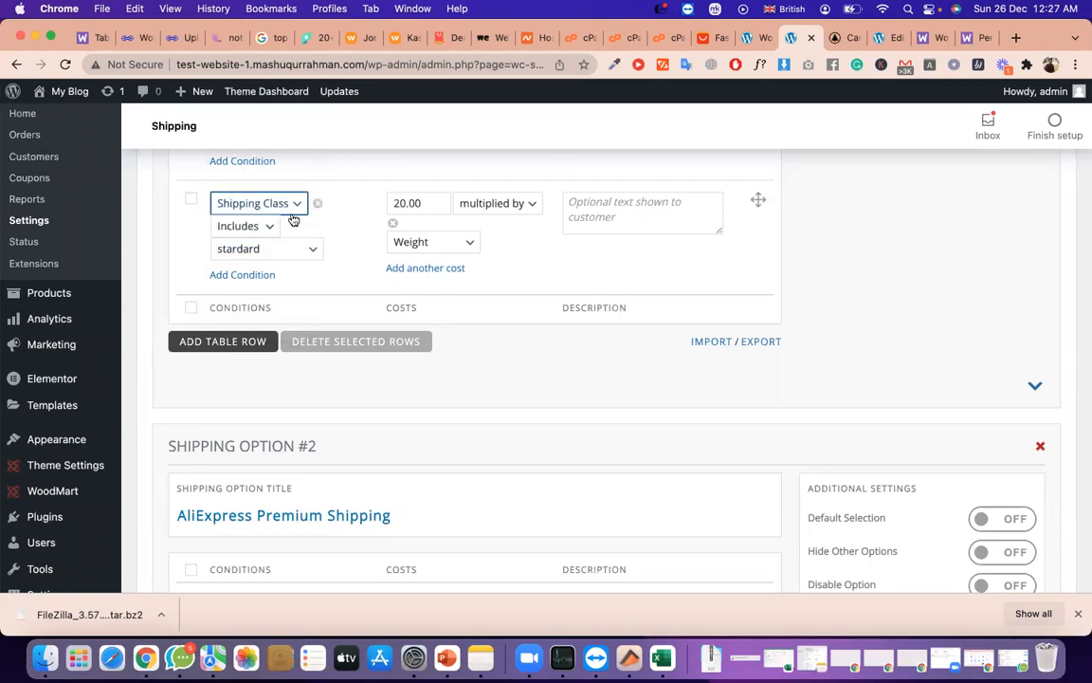
Review the shipping class condition's Includes/Excludes and class choices, and set it to include the tshirt class
left_click(263, 222)
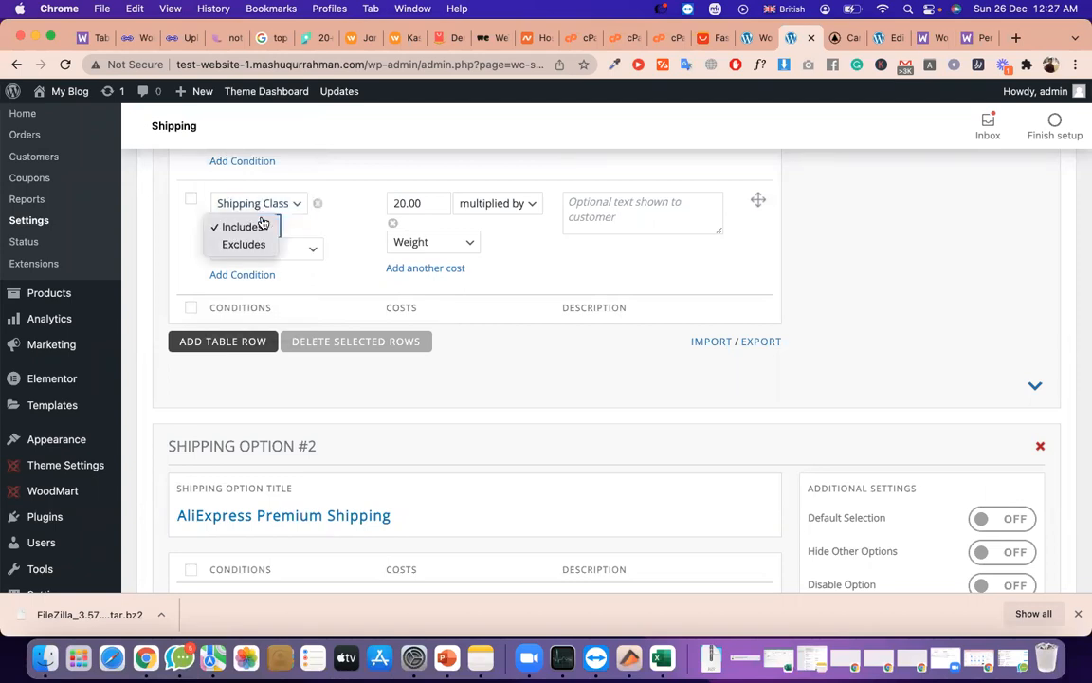
left_click(312, 227)
left_click(295, 247)
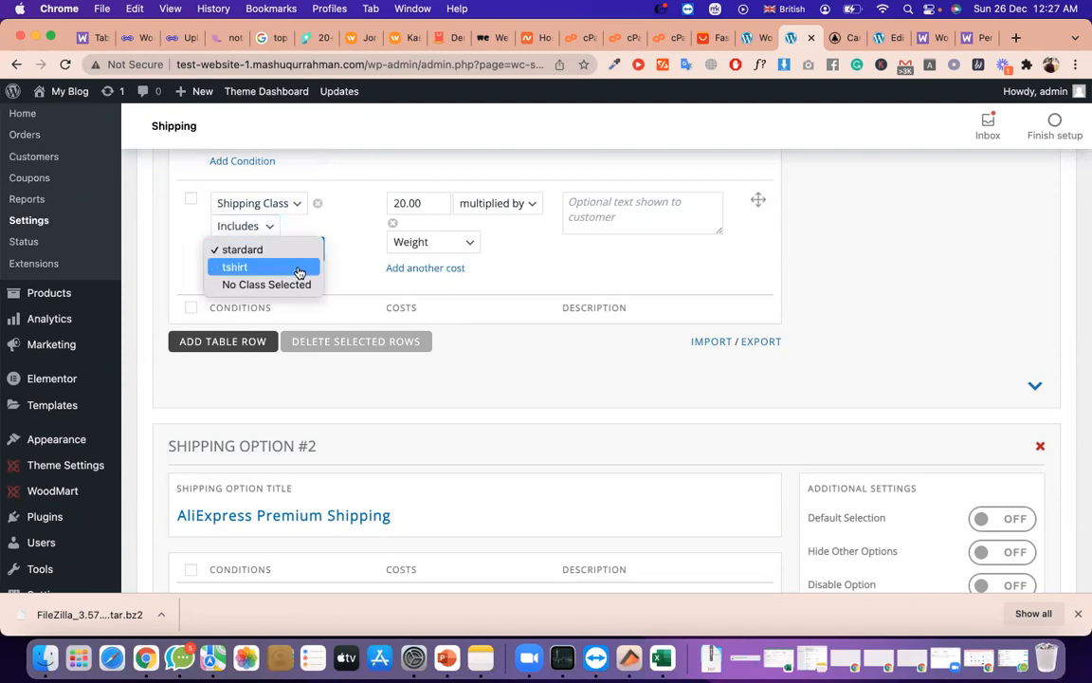
left_click(298, 269)
left_click(286, 251)
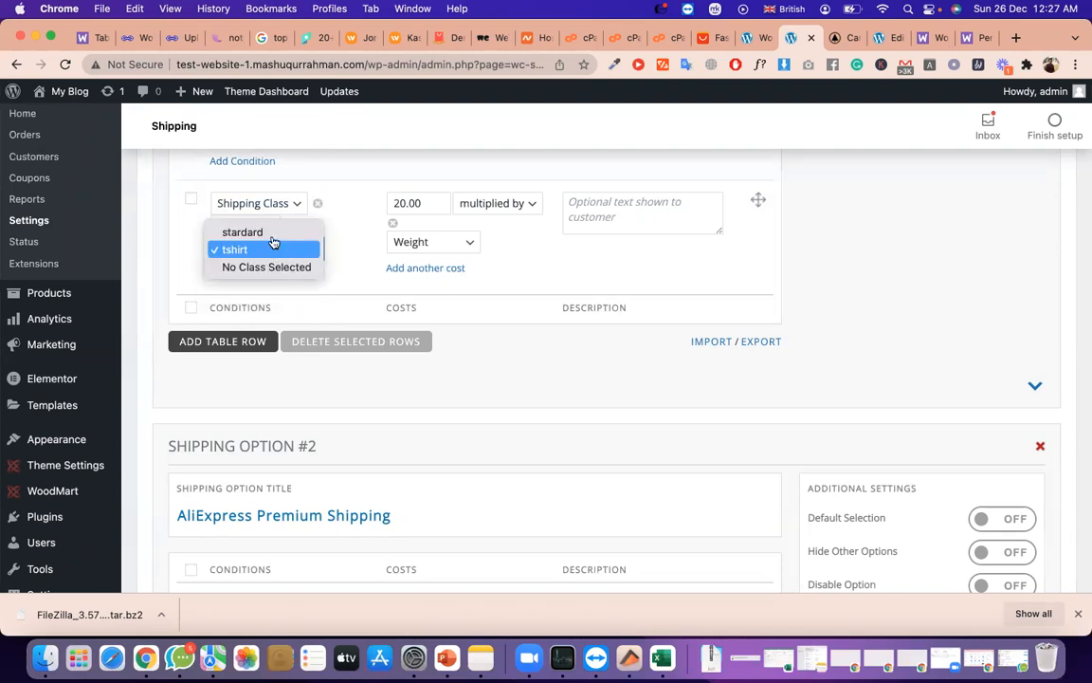
left_click(271, 235)
left_click(290, 248)
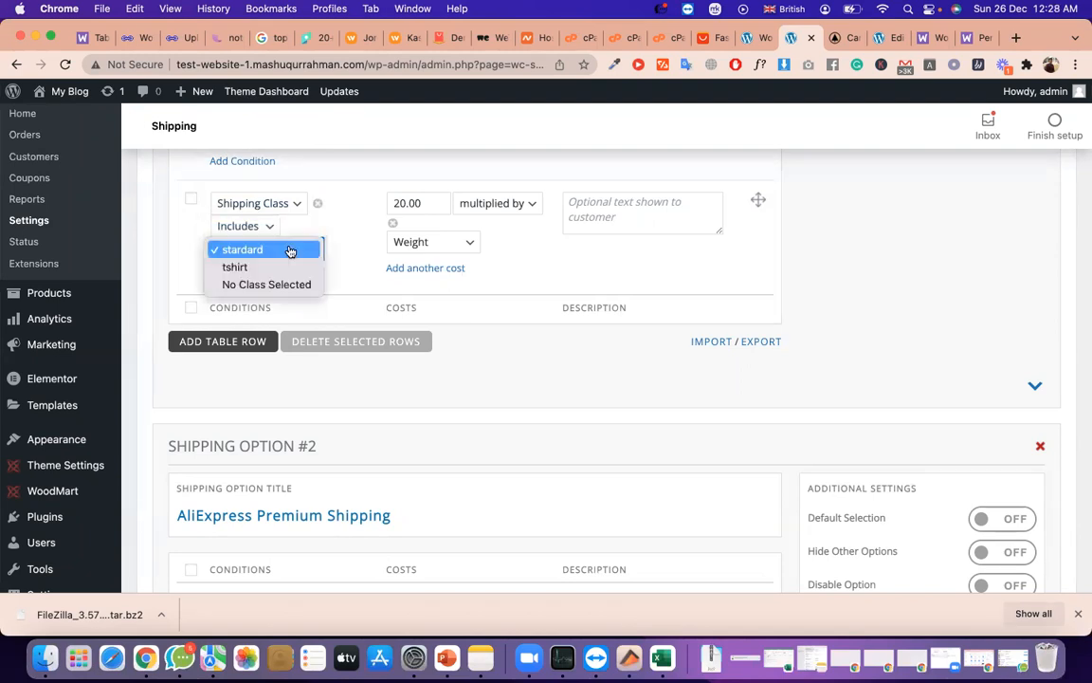
left_click(302, 266)
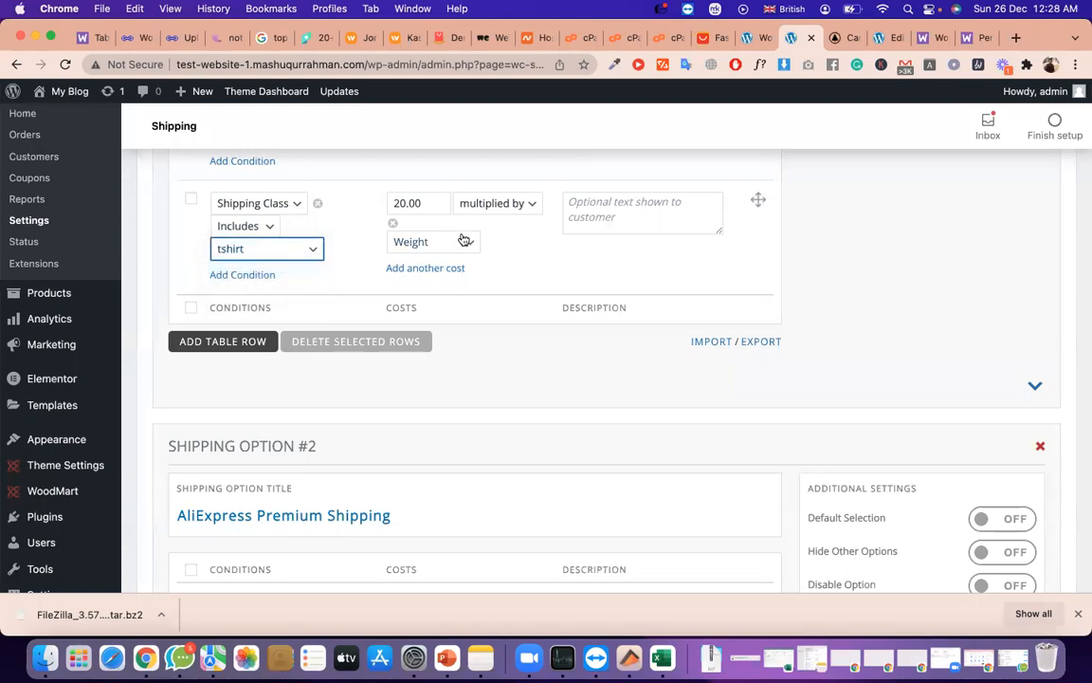
left_click(639, 218)
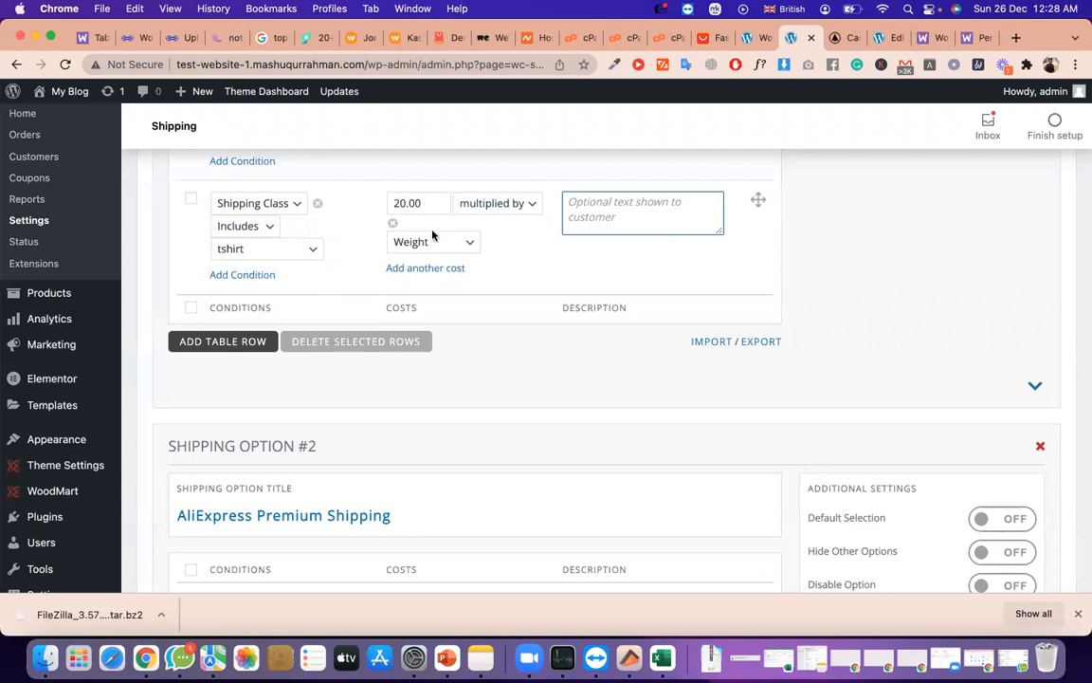
Try Products as the second AliExpress Standard Shipping row's condition type, including the product tshirt (#375)
scroll(300, 264, "down", 1)
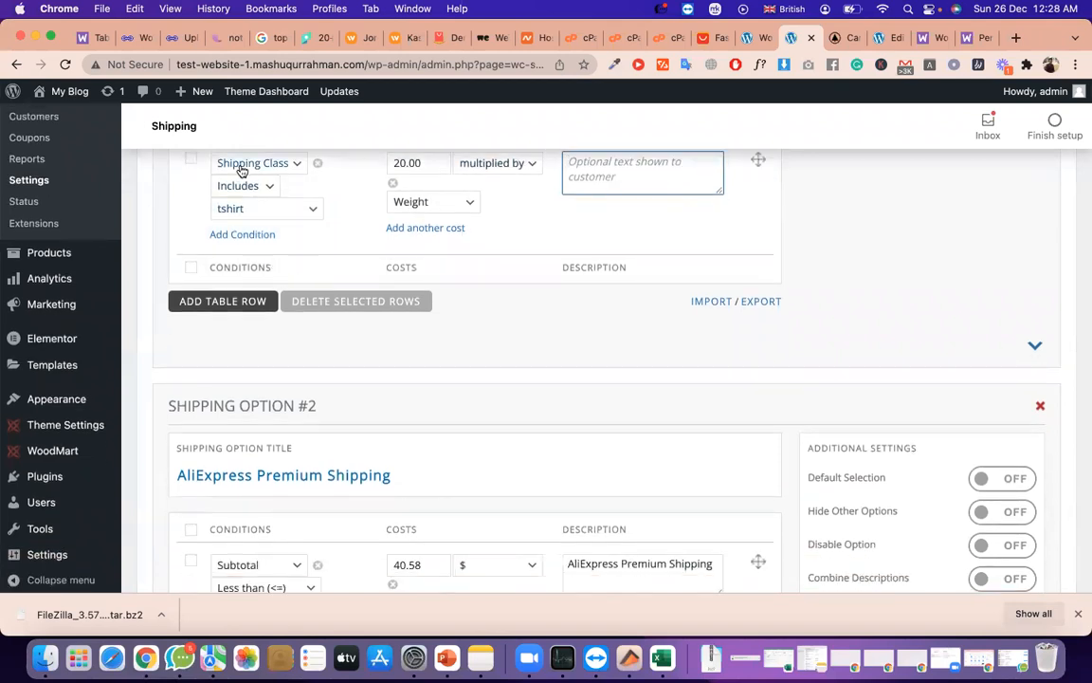
scroll(244, 174, "up", 1)
left_click(261, 193)
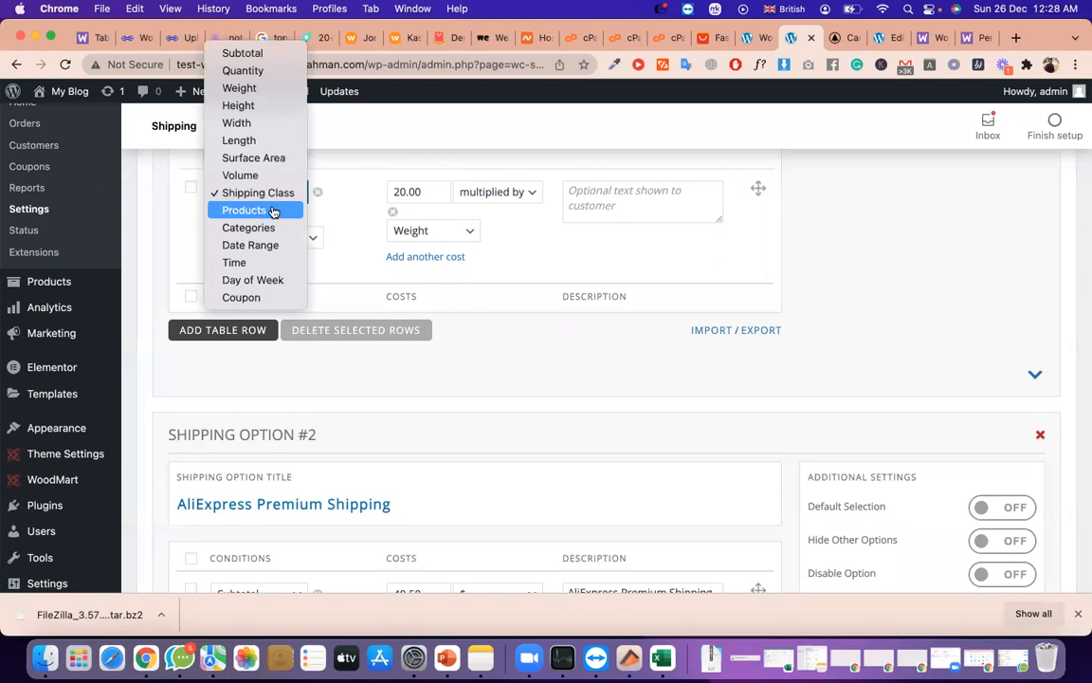
left_click(273, 210)
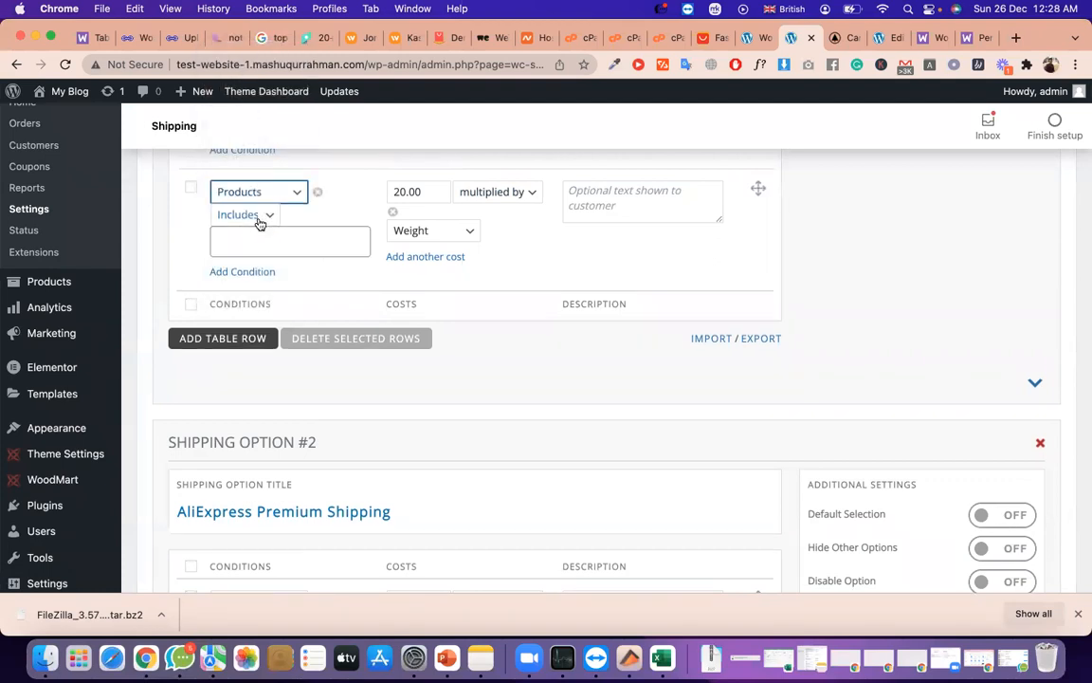
left_click(273, 241)
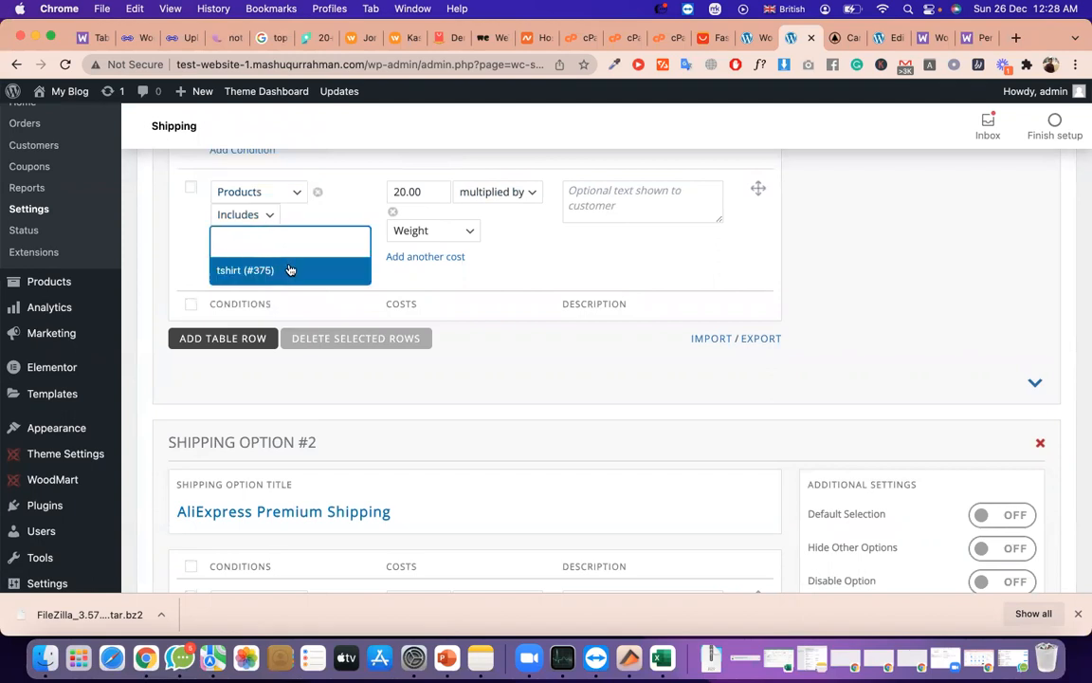
left_click(290, 270)
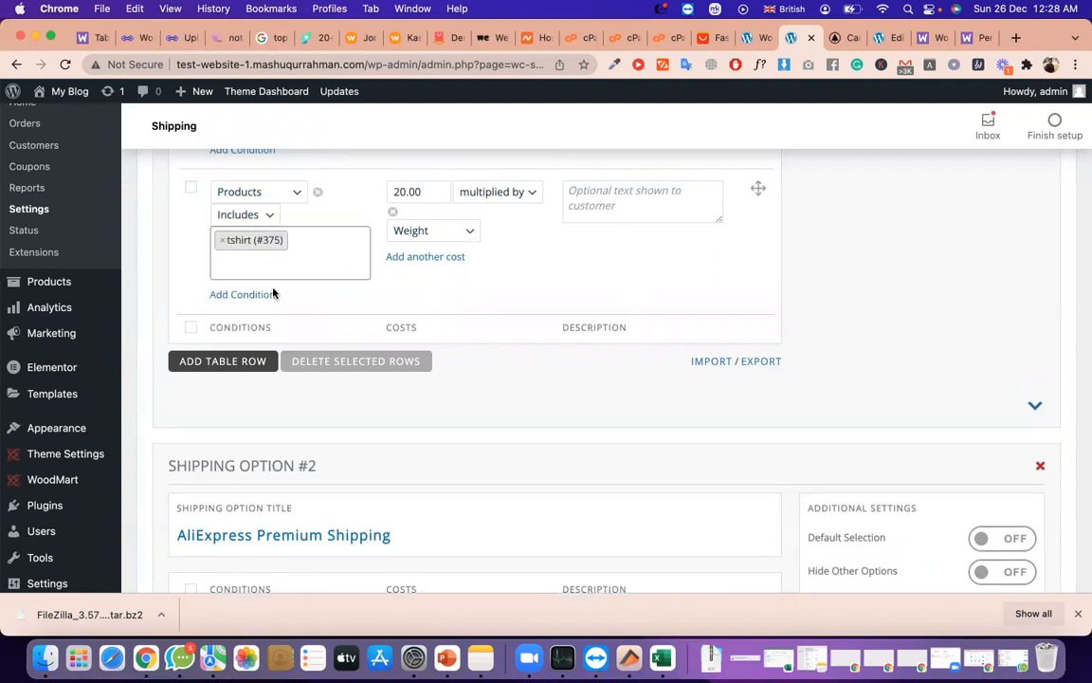
left_click(264, 272)
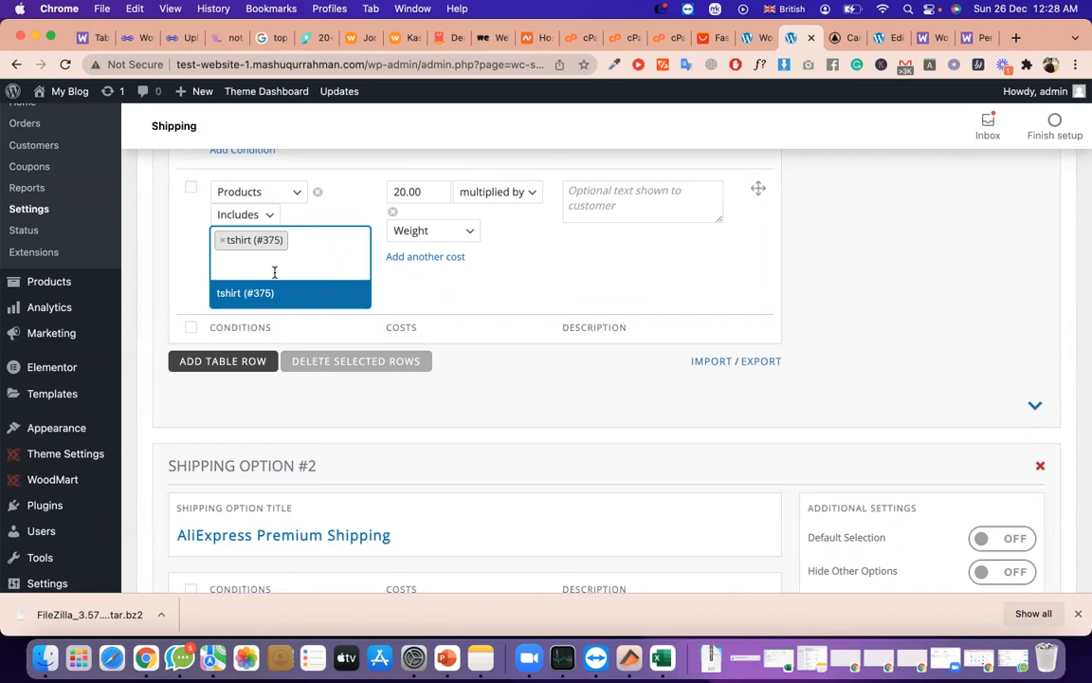
left_click(275, 272)
Change the second AliExpress Standard Shipping row's cost type from a multiplied amount to a percentage (%)
double_click(425, 195)
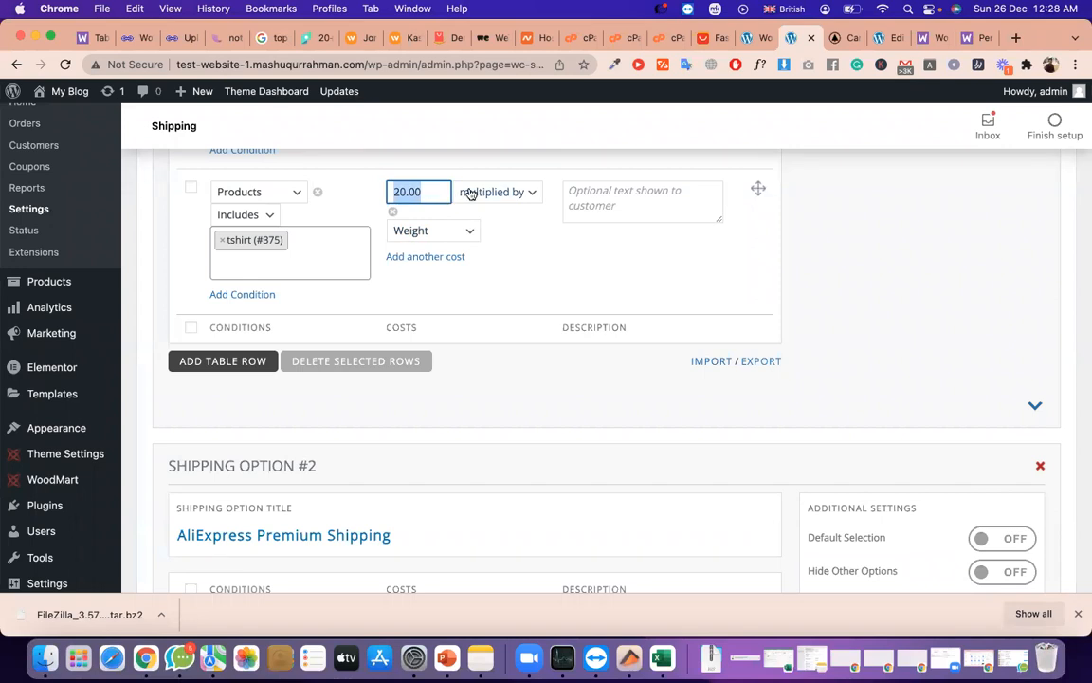
left_click(471, 192)
left_click(486, 175)
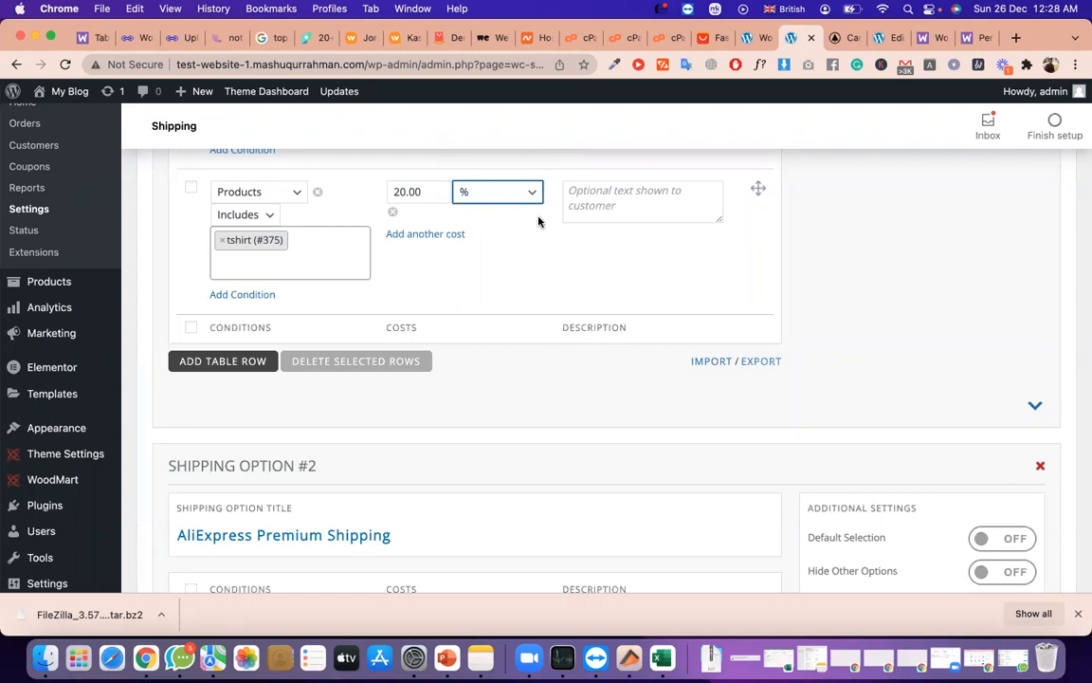
Try Categories as the second AliExpress Standard Shipping row's condition type, including the tshirt category
left_click(276, 193)
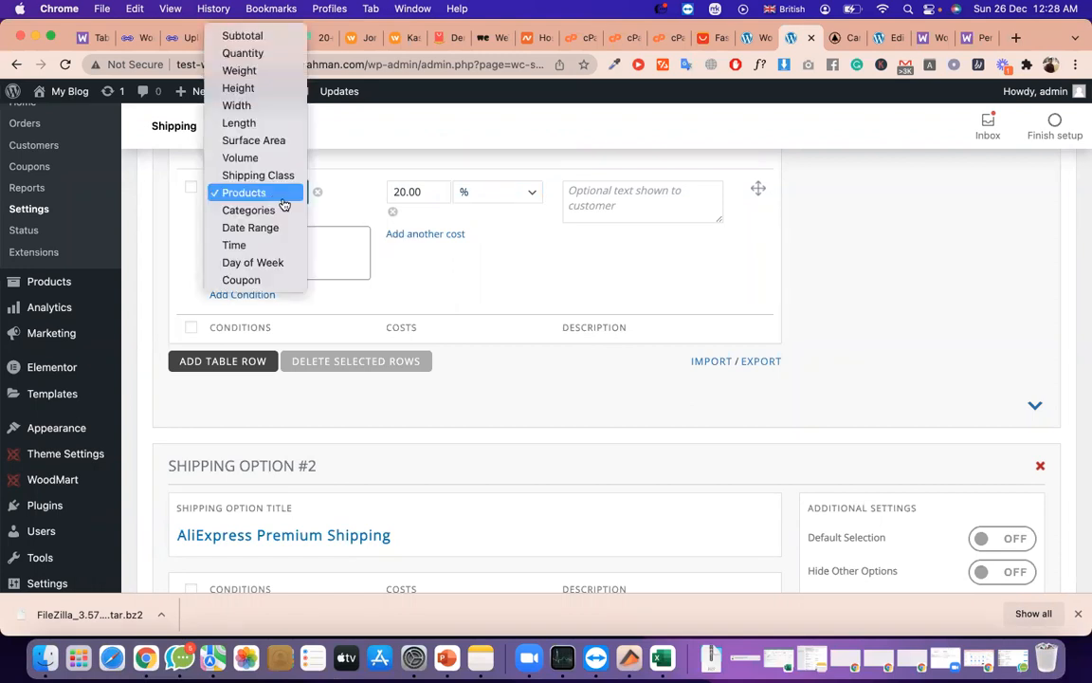
left_click(283, 207)
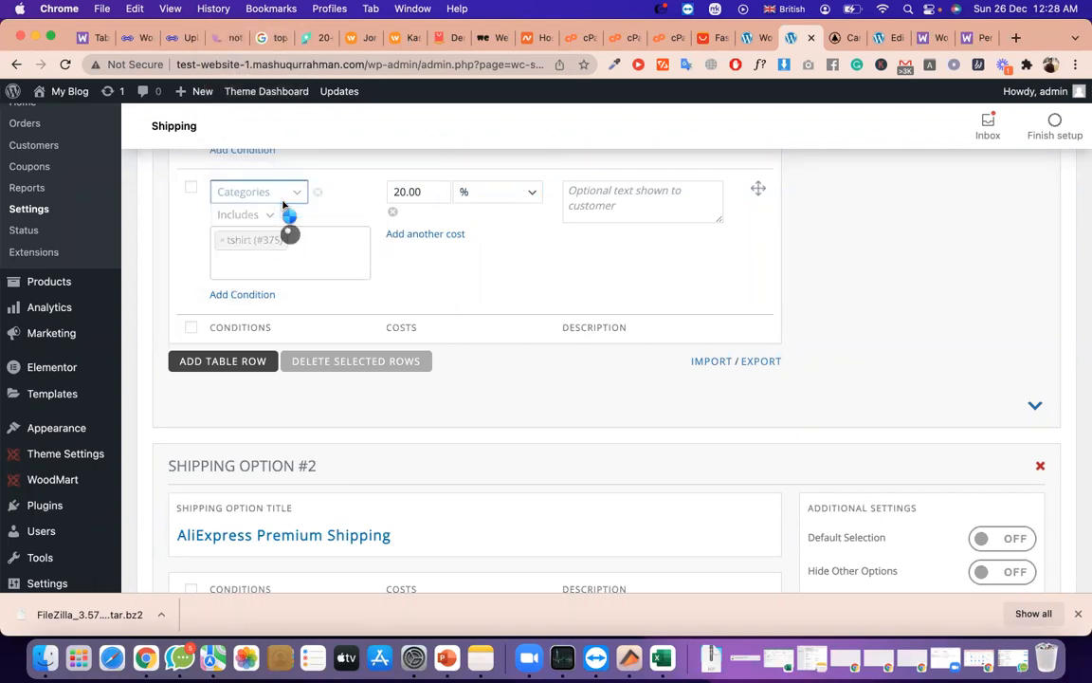
left_click(283, 206)
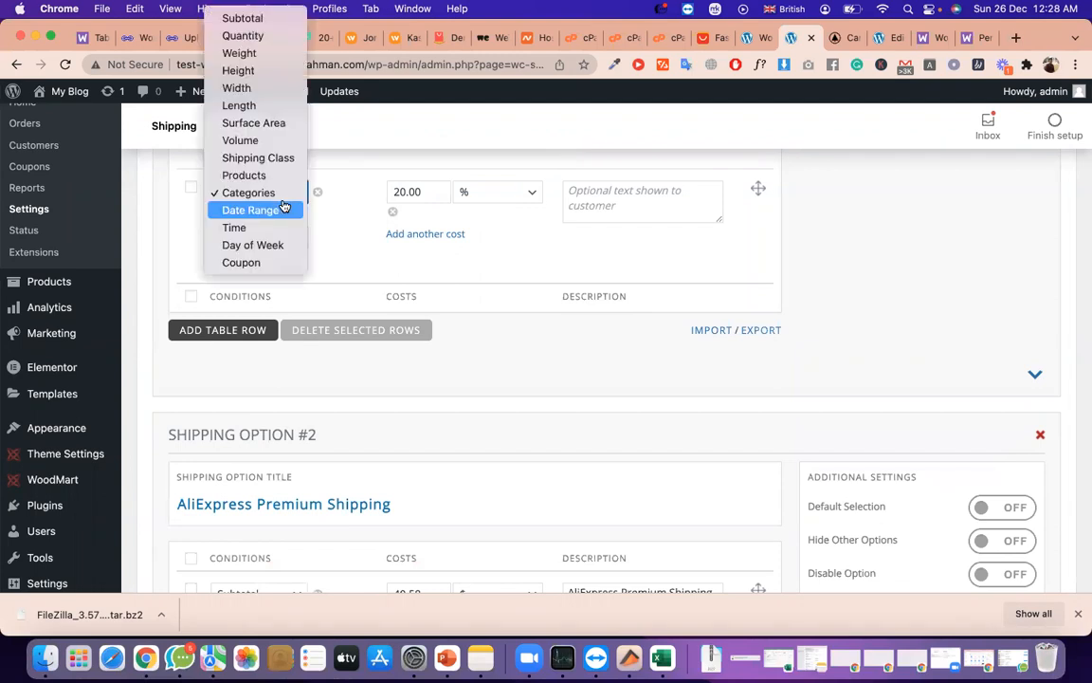
left_click(348, 183)
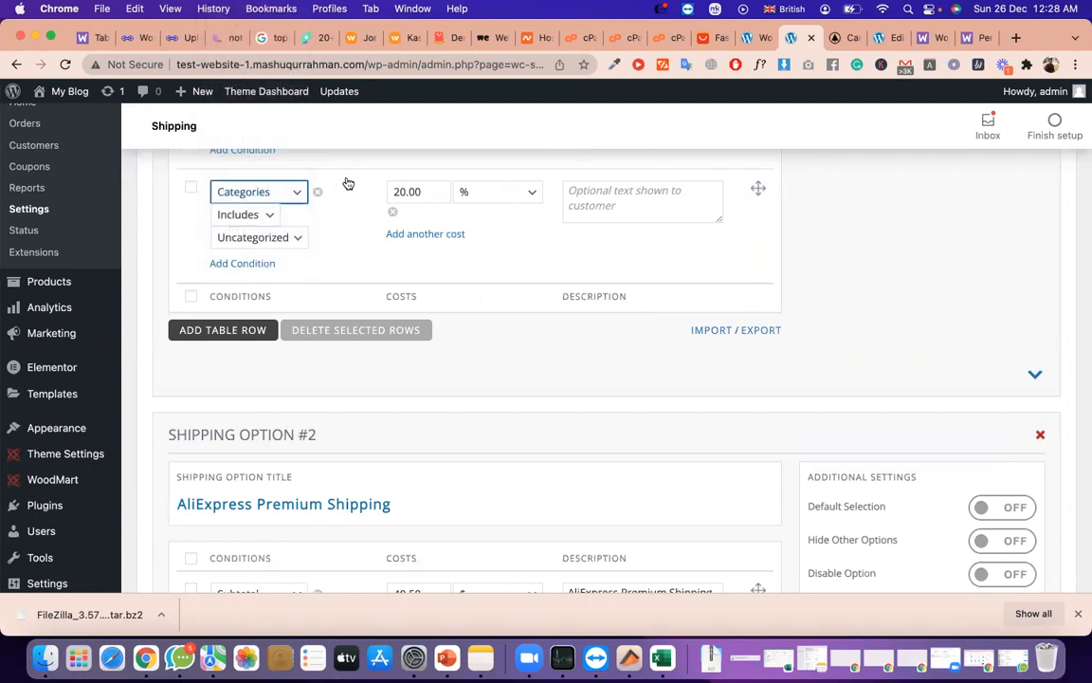
left_click(288, 237)
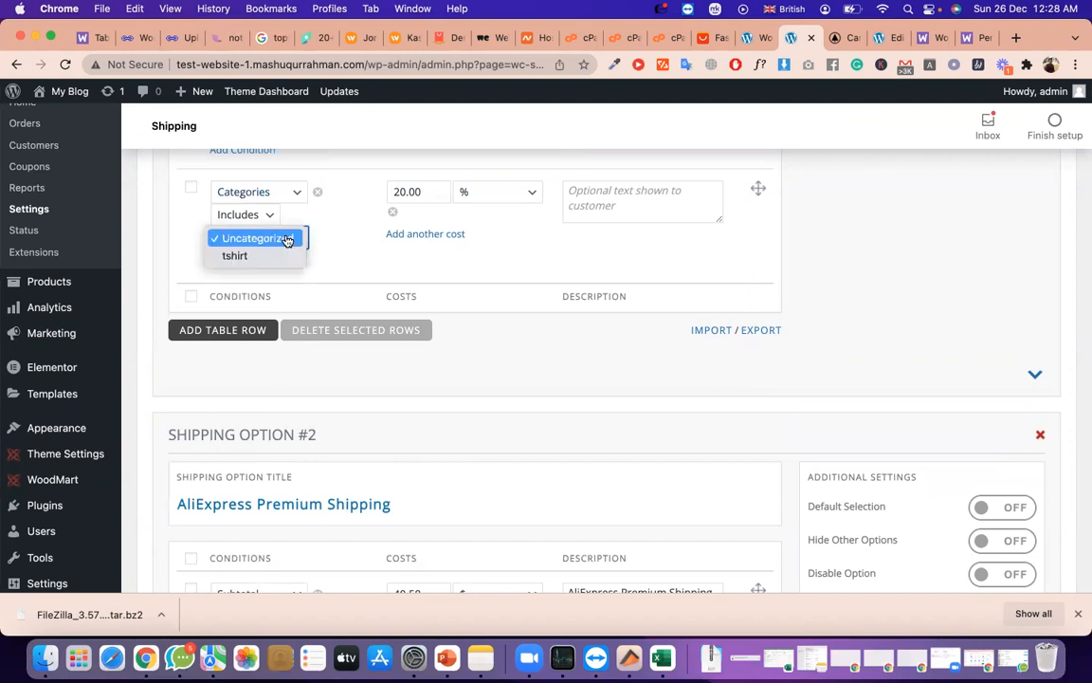
left_click(286, 258)
double_click(432, 190)
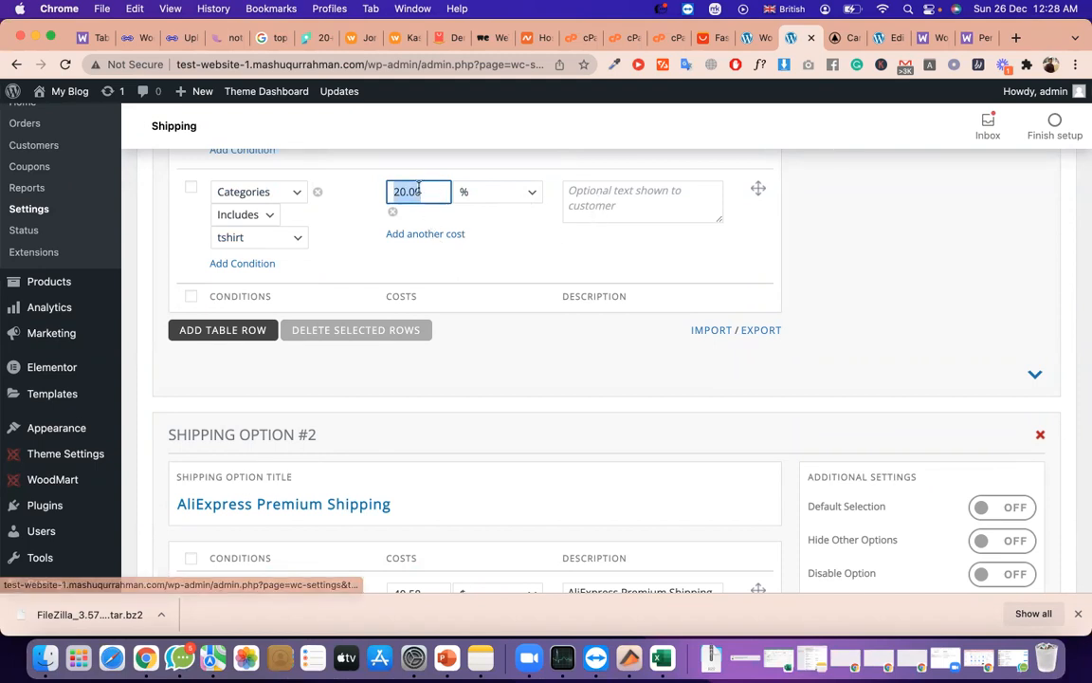
Set the second row's condition to Date Range with the value 26-31 and add another condition beneath it
left_click(294, 195)
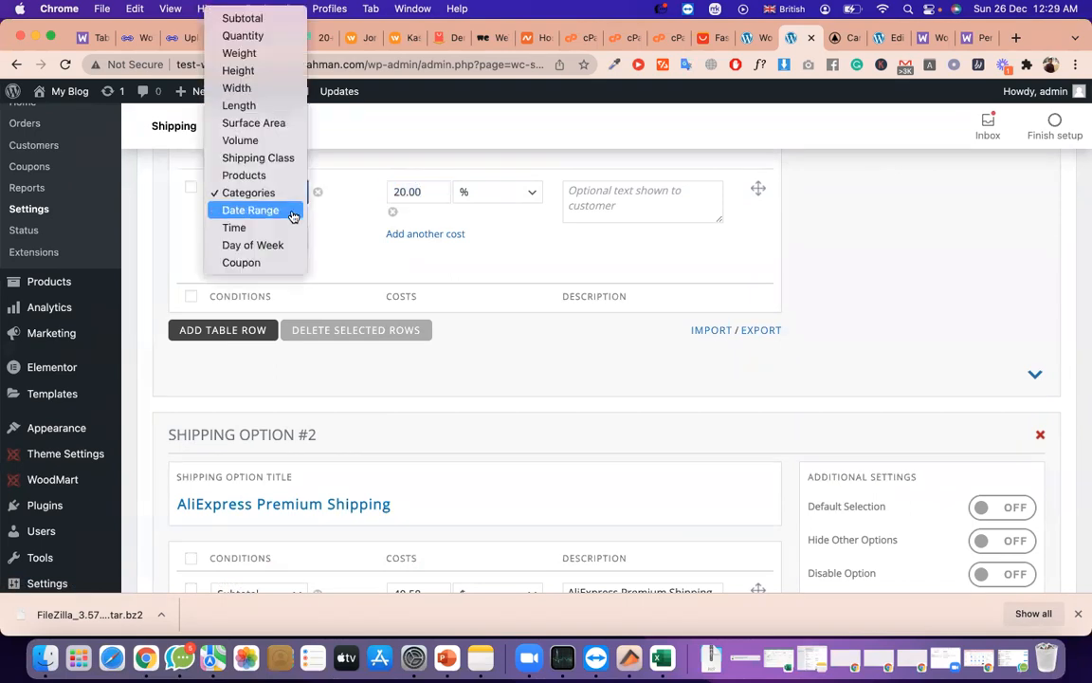
left_click(293, 216)
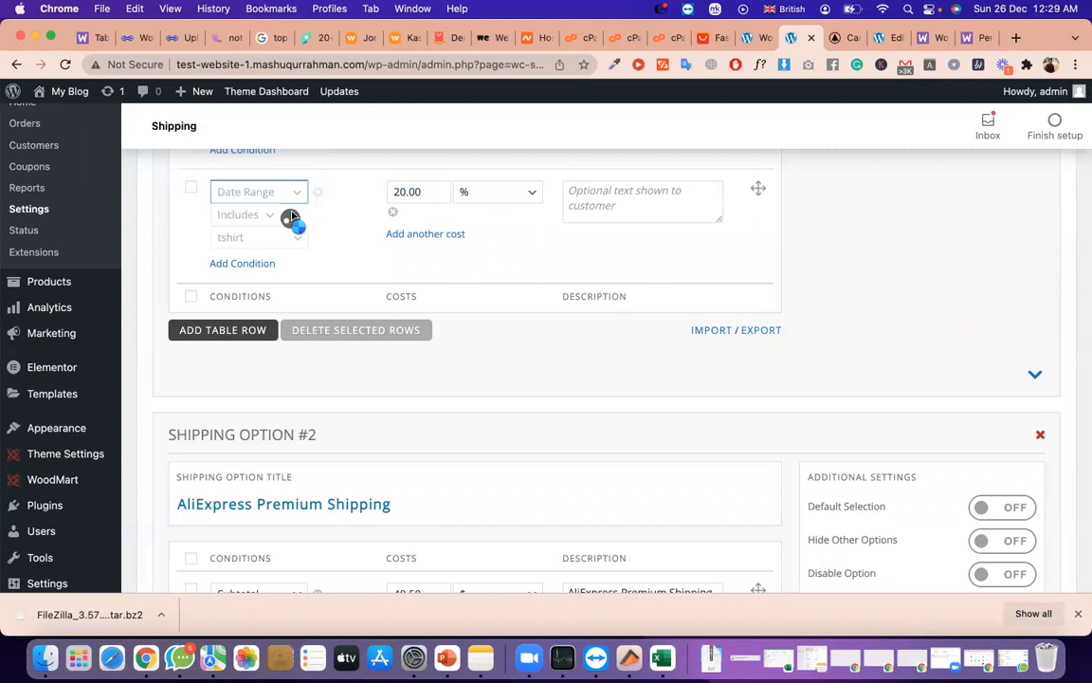
left_click(293, 212)
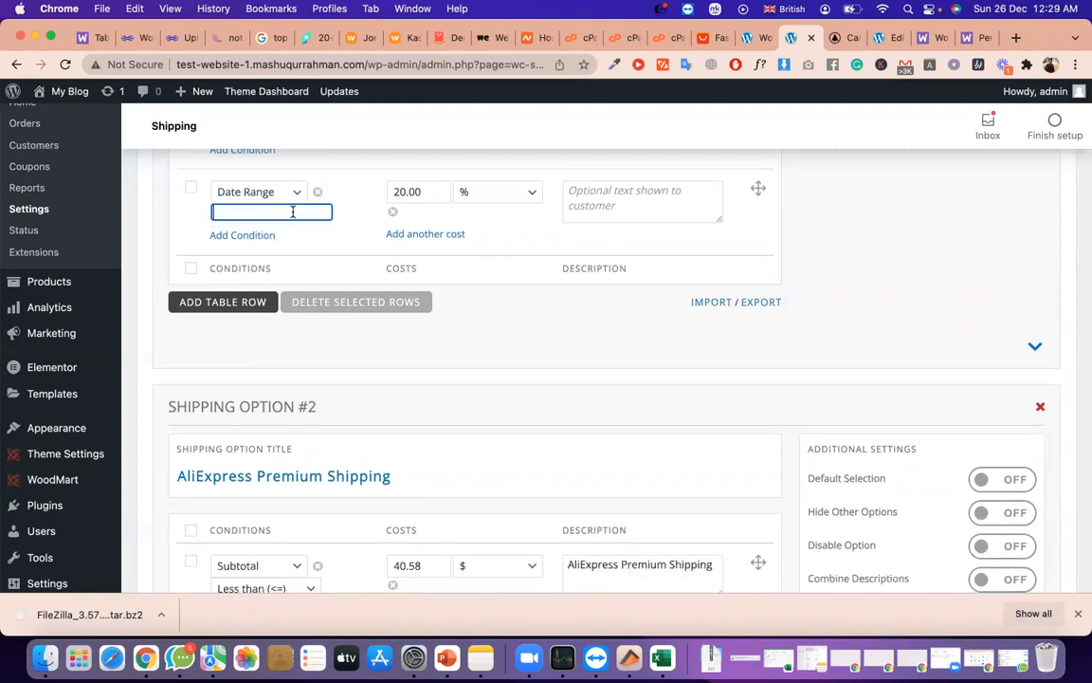
left_click(243, 238)
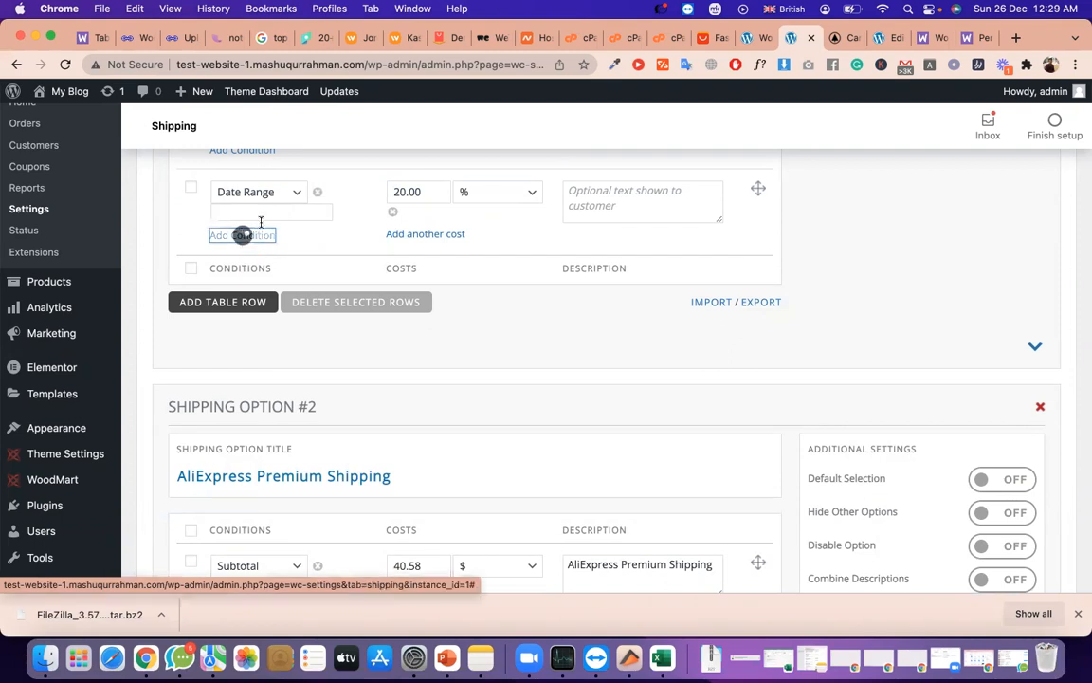
left_click(259, 212)
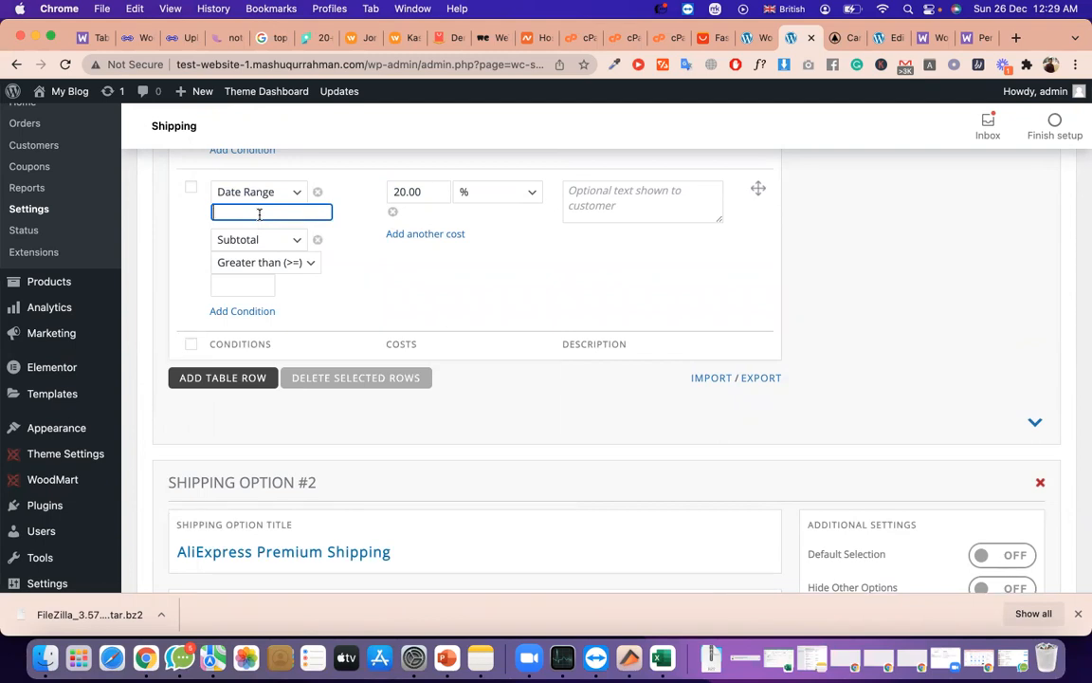
type("26-31")
left_click(341, 252)
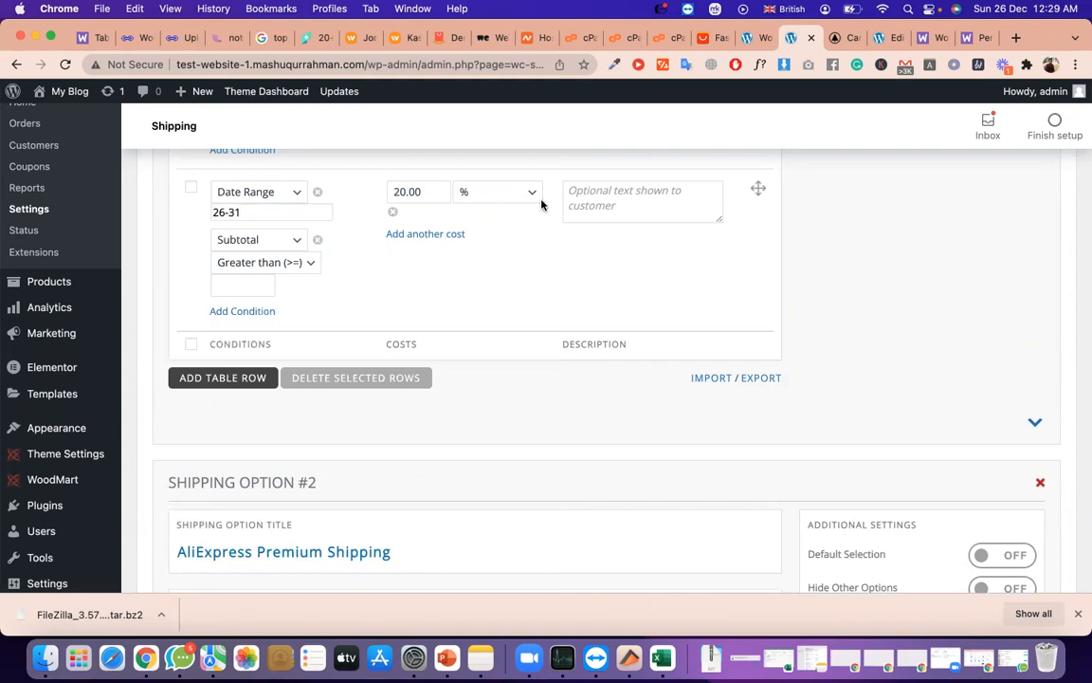
Change the second AliExpress Standard Shipping row's first condition from Date Range to Shipping Class
left_click(292, 196)
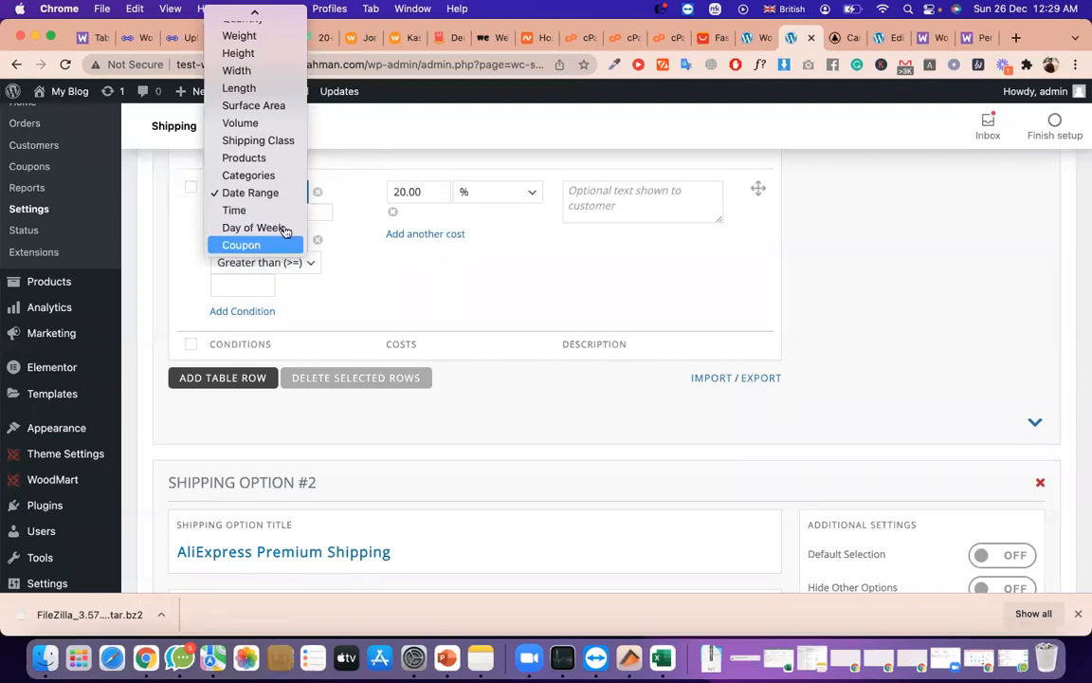
scroll(268, 203, "up", 2)
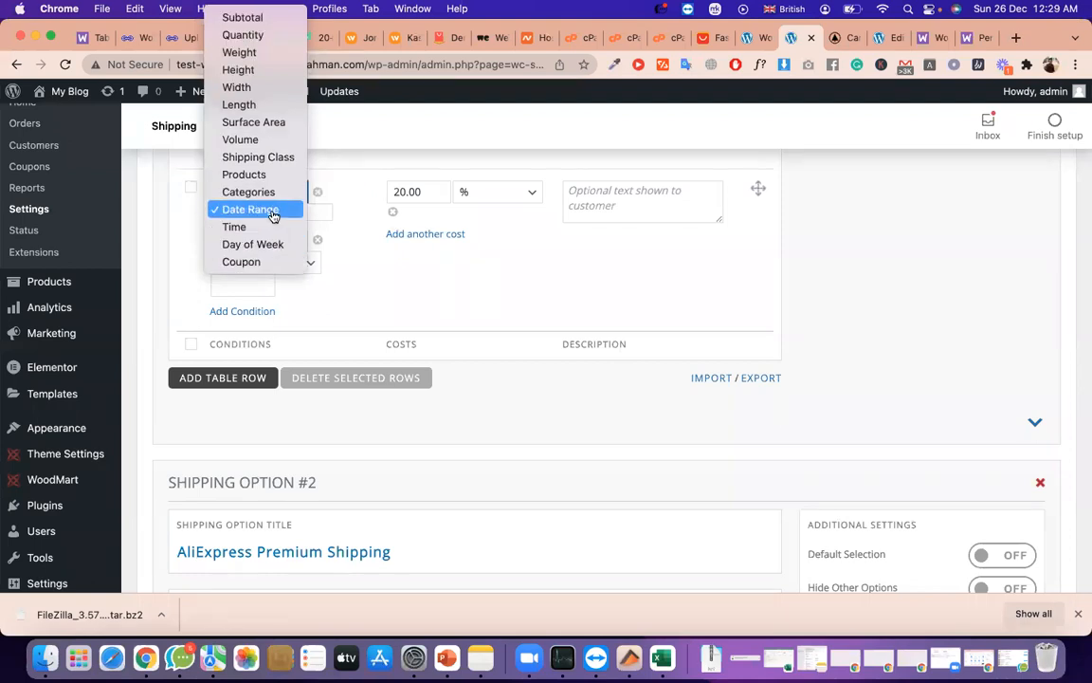
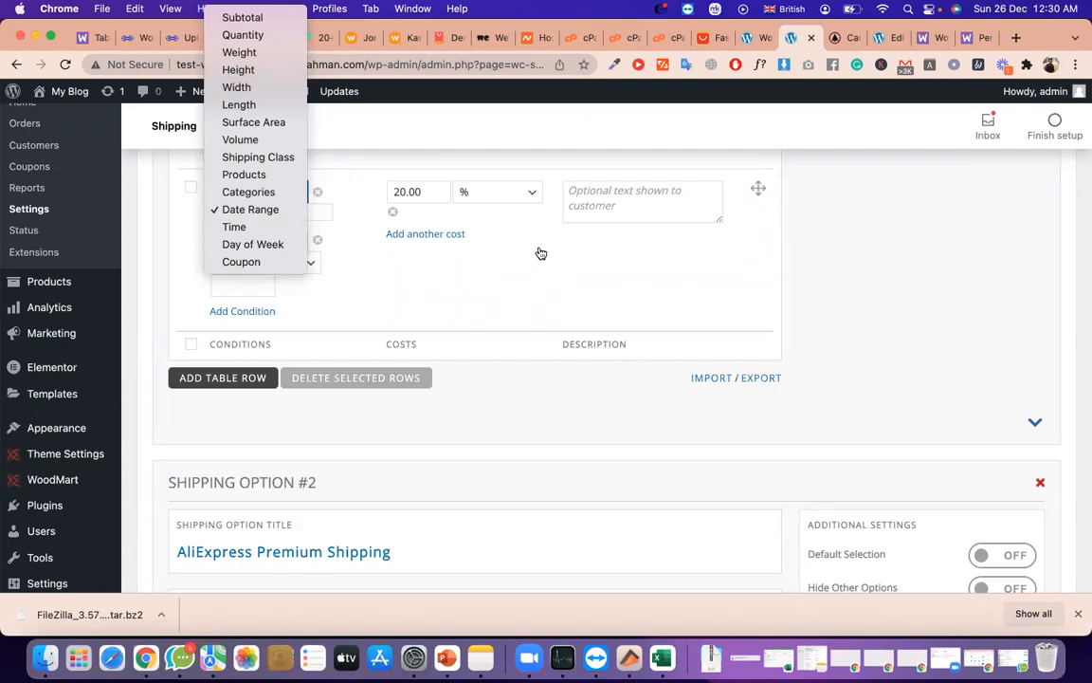
left_click(268, 156)
scroll(423, 304, "up", 3)
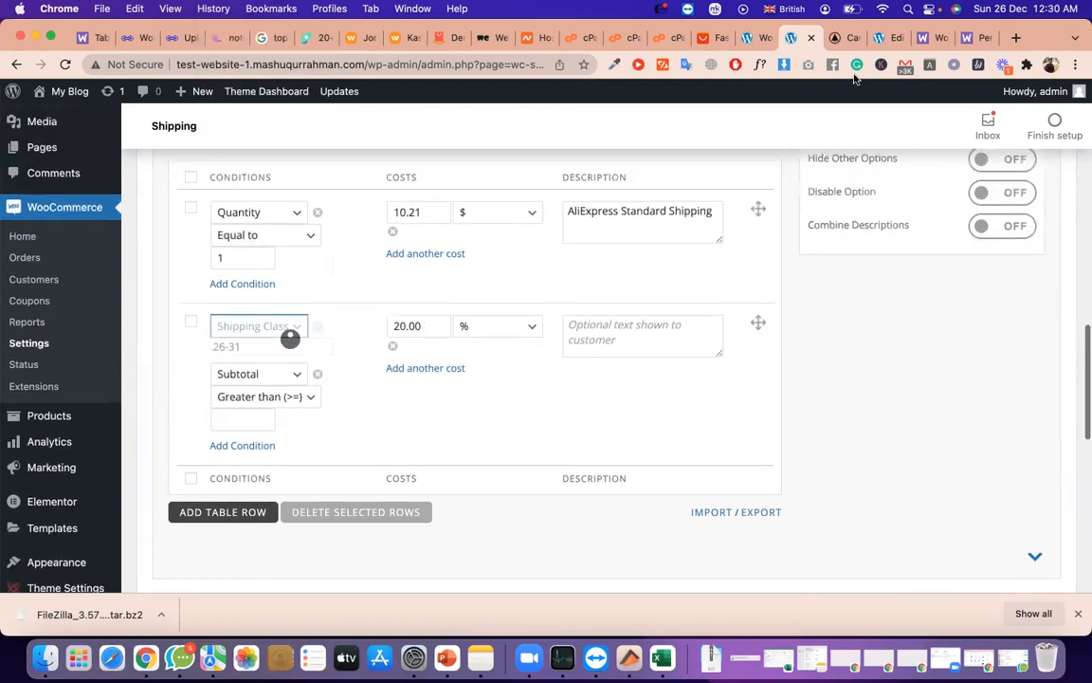
Review the stardard and tshirt entries in the store's shipping classes list
left_click(754, 38)
scroll(630, 493, "up", 1)
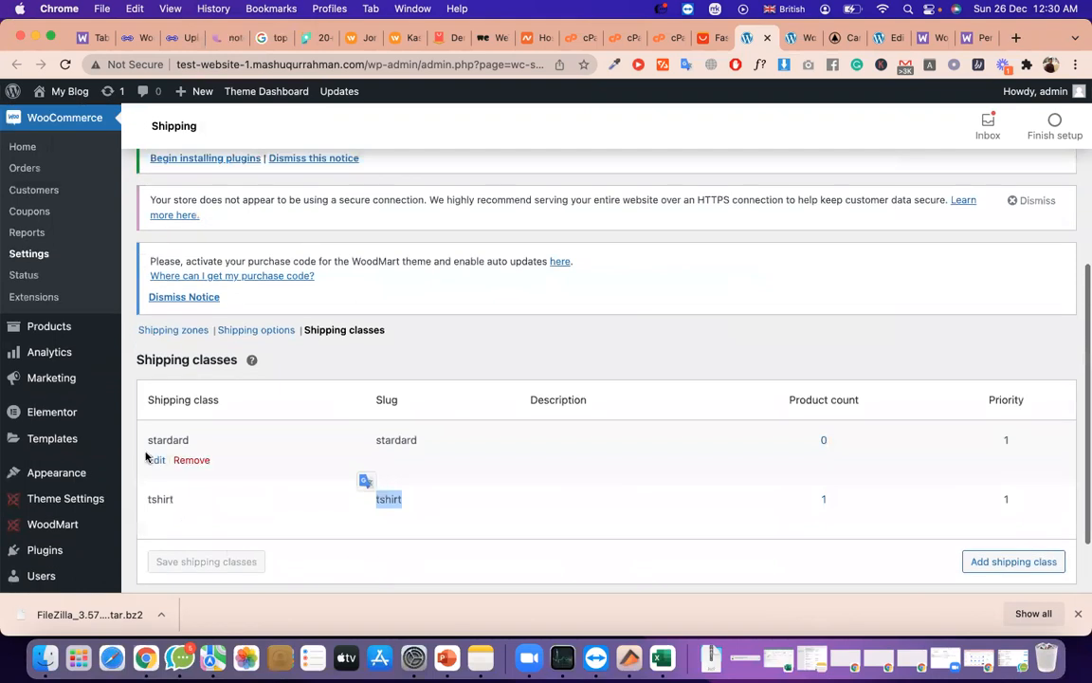
double_click(182, 438)
scroll(182, 439, "down", 3)
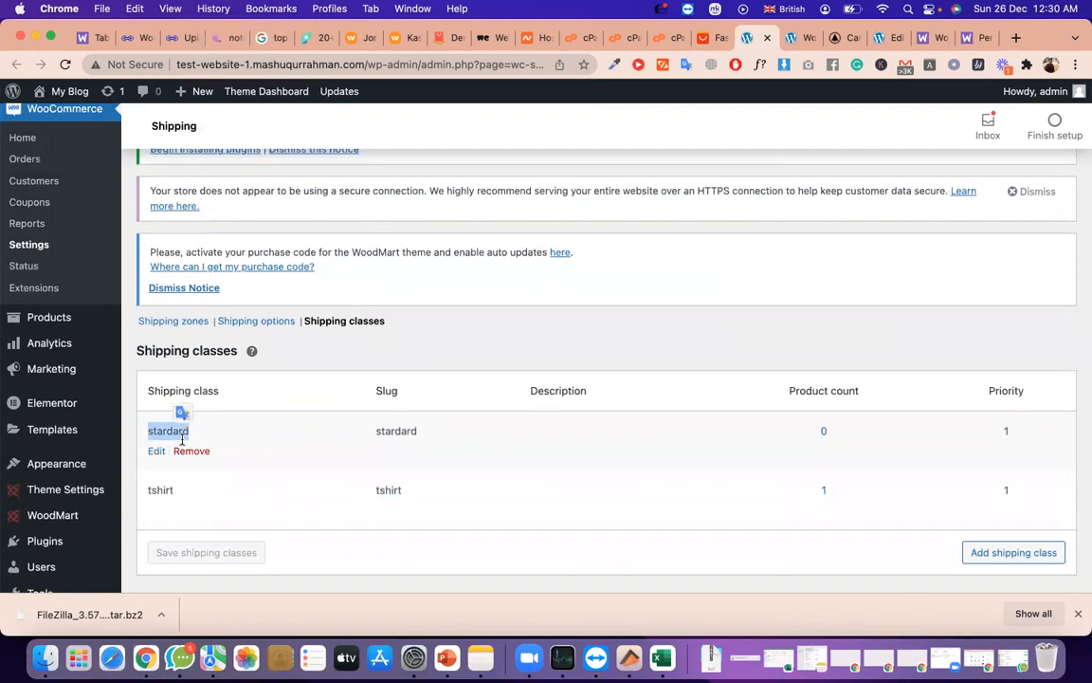
double_click(161, 415)
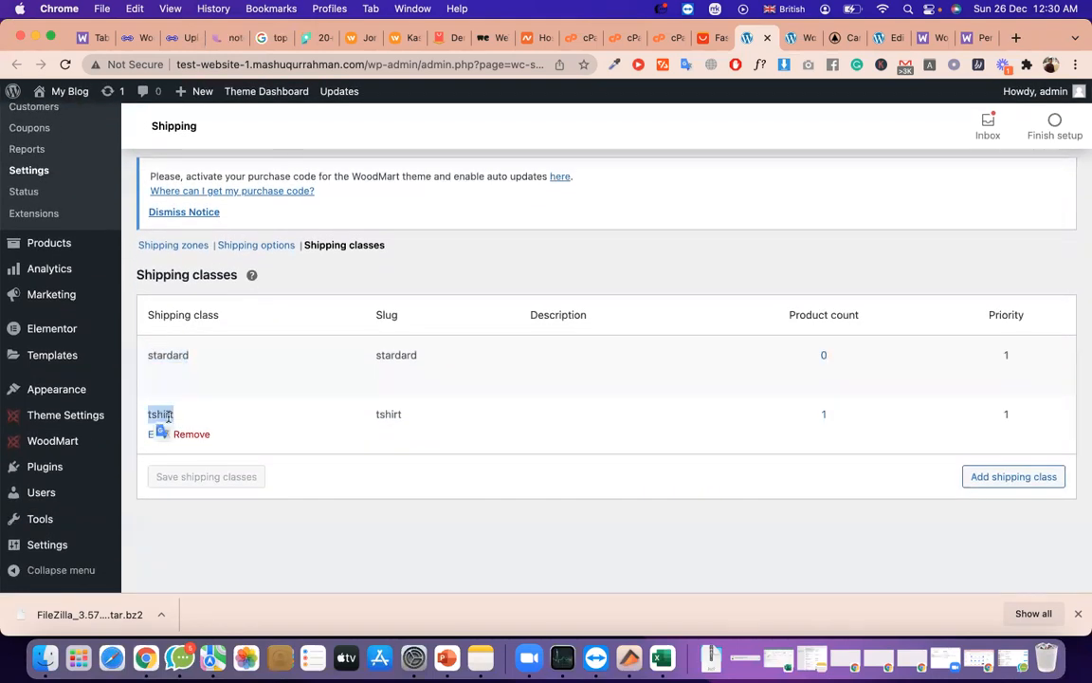
double_click(167, 416)
double_click(168, 418)
Return to the Table of Rates settings and set the second row's shipping class condition to include tshirt
left_click(790, 40)
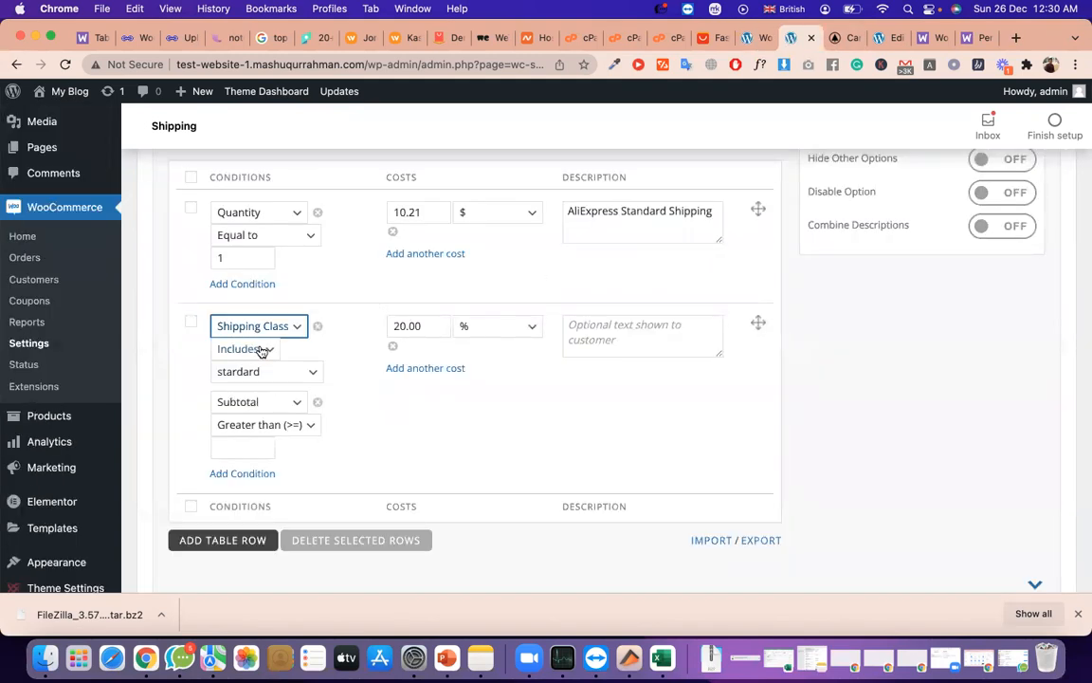
left_click(277, 371)
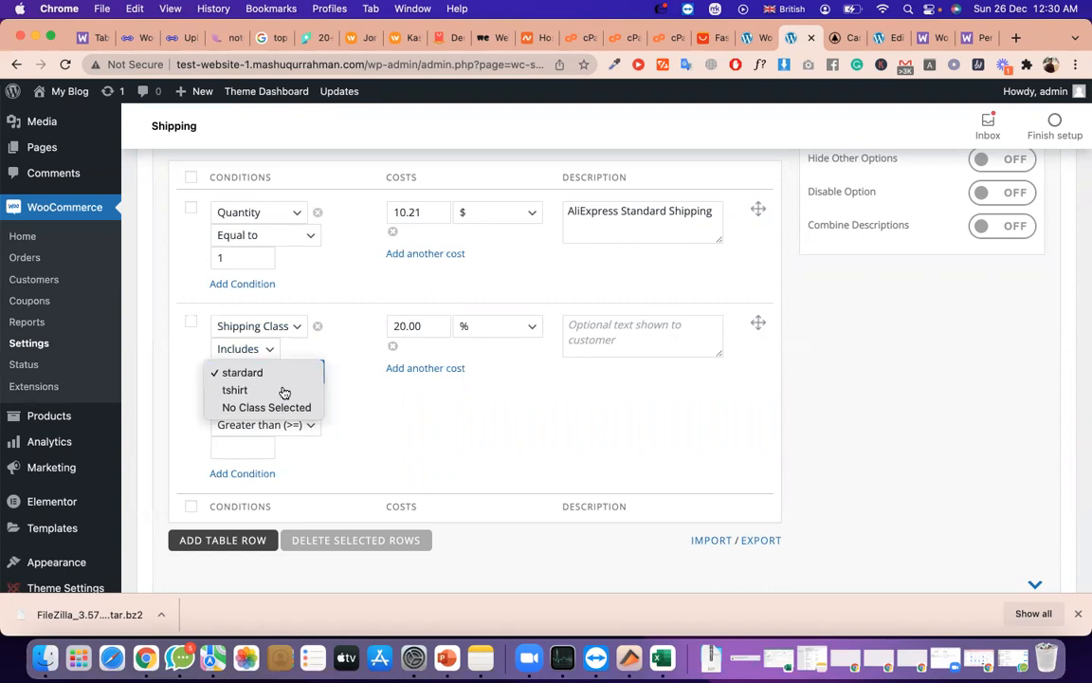
left_click(284, 388)
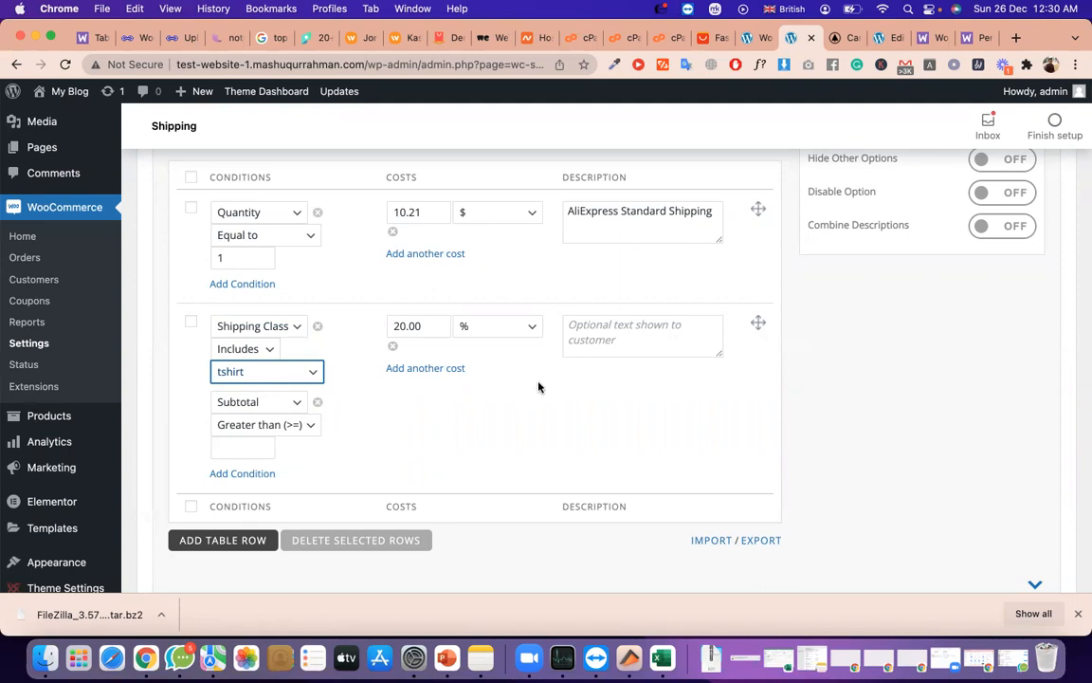
double_click(427, 329)
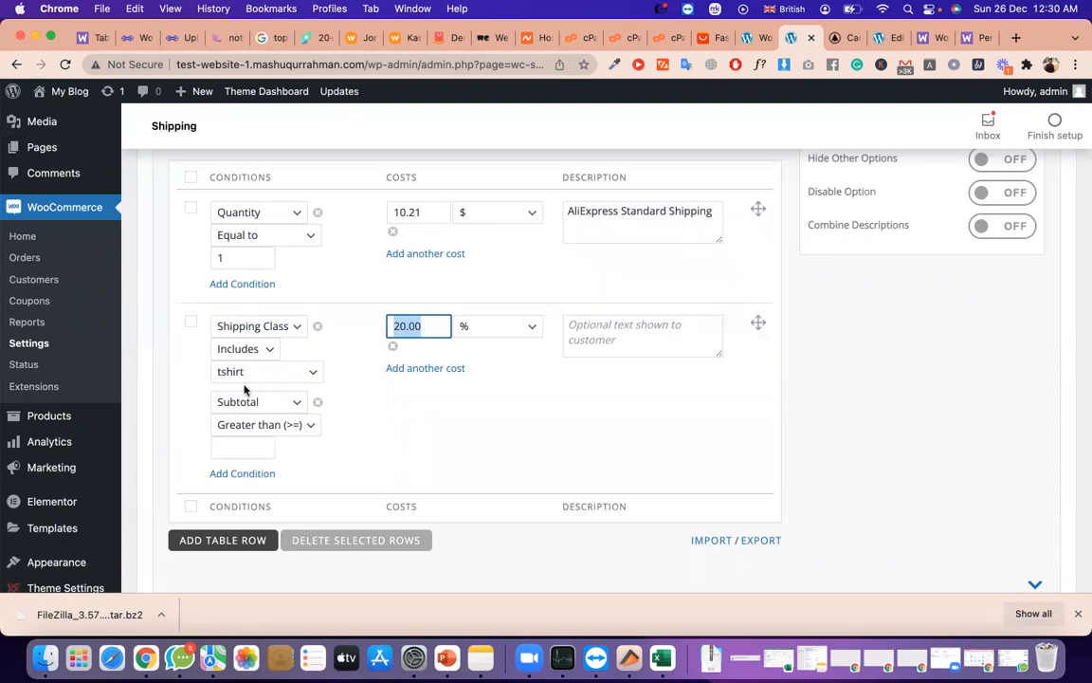
left_click(234, 337)
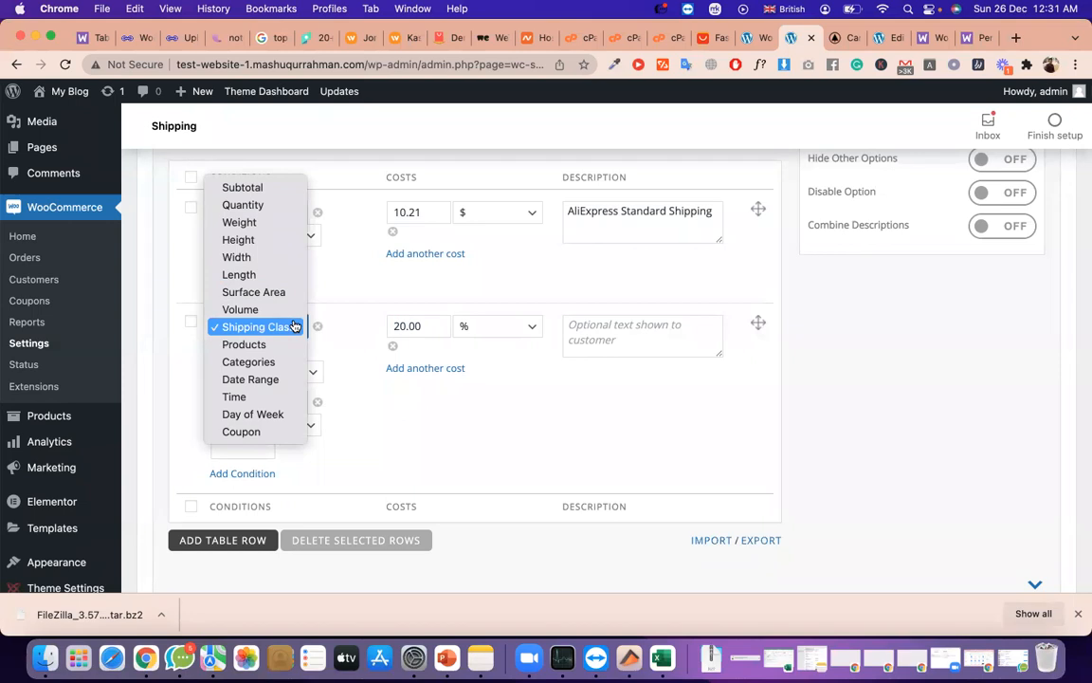
left_click(451, 474)
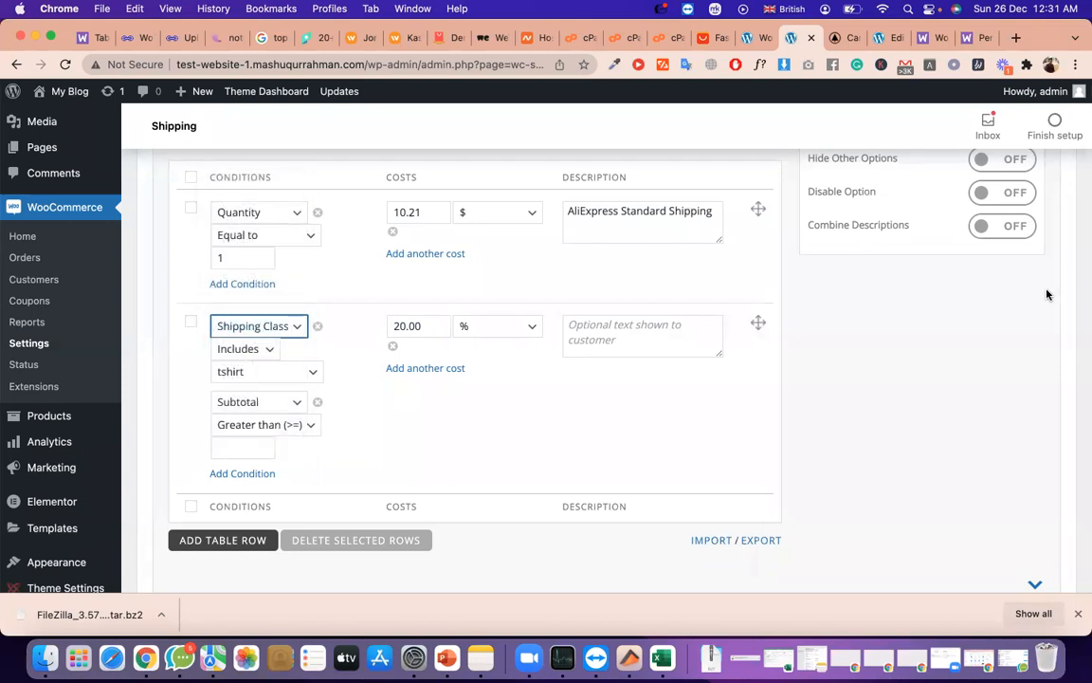
Collapse the AliExpress Premium Shipping option in the Table of Rates
scroll(1046, 295, "up", 10)
scroll(1047, 295, "down", 15)
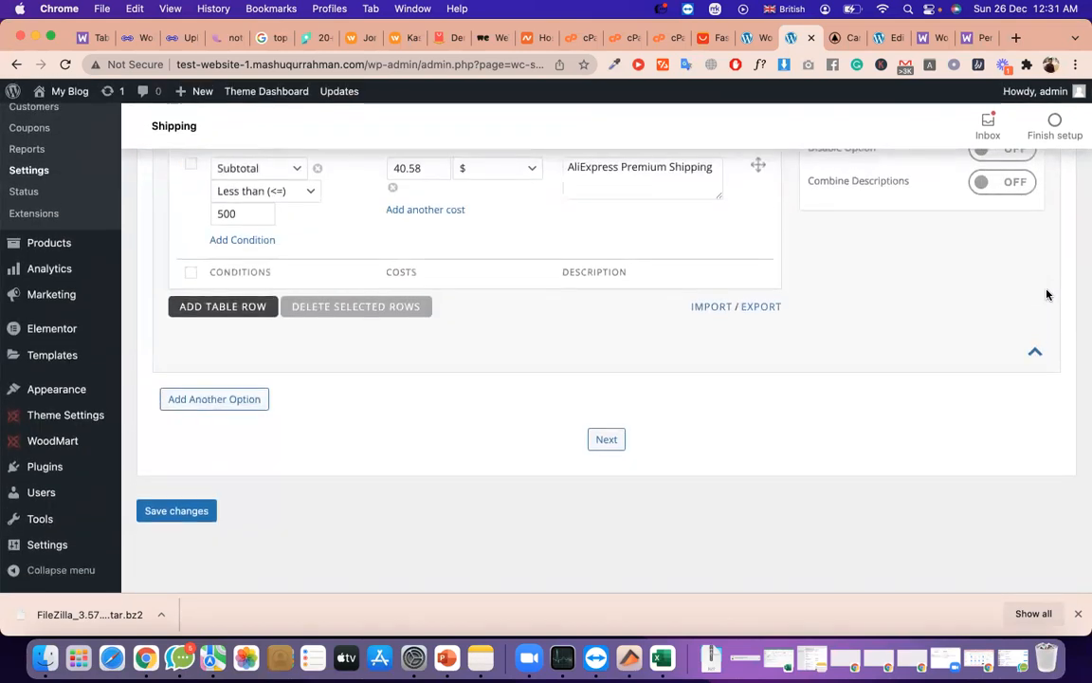
left_click(1035, 352)
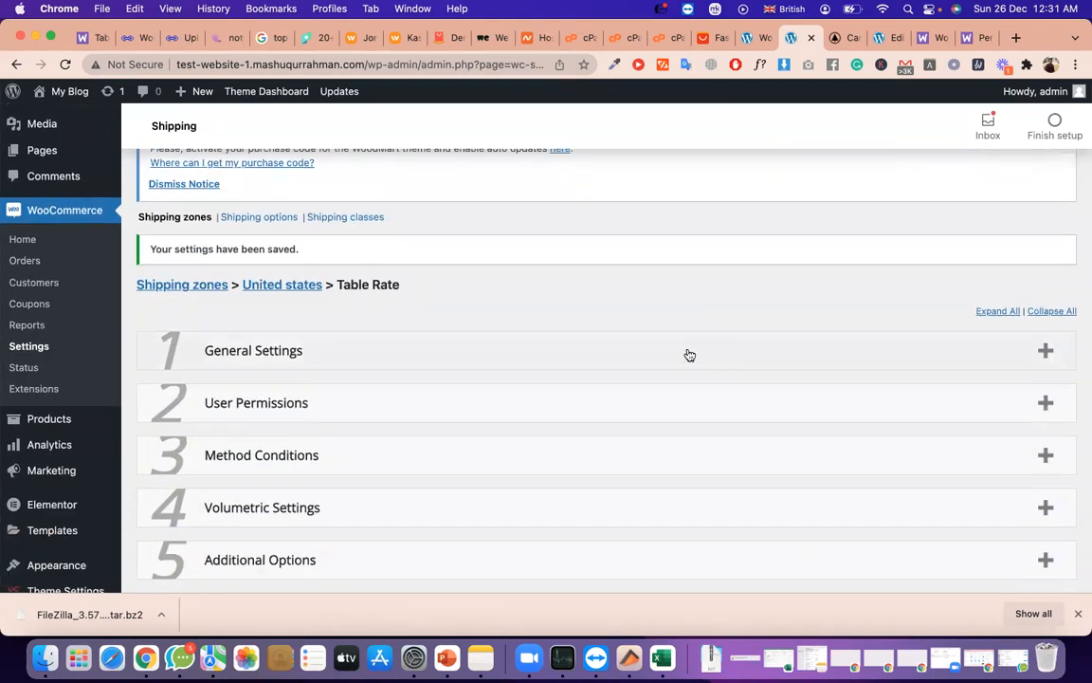
Look through the notices above the Table Rate sections for the United states zone
left_click(689, 355)
left_click(690, 355)
triple_click(361, 284)
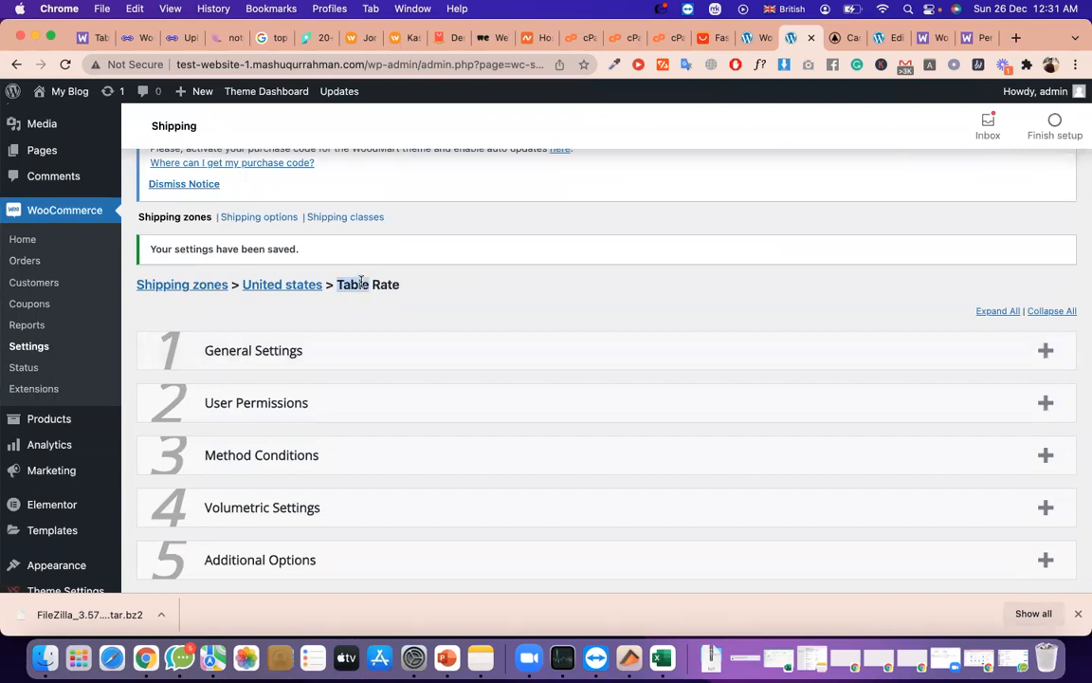
scroll(361, 284, "down", 1)
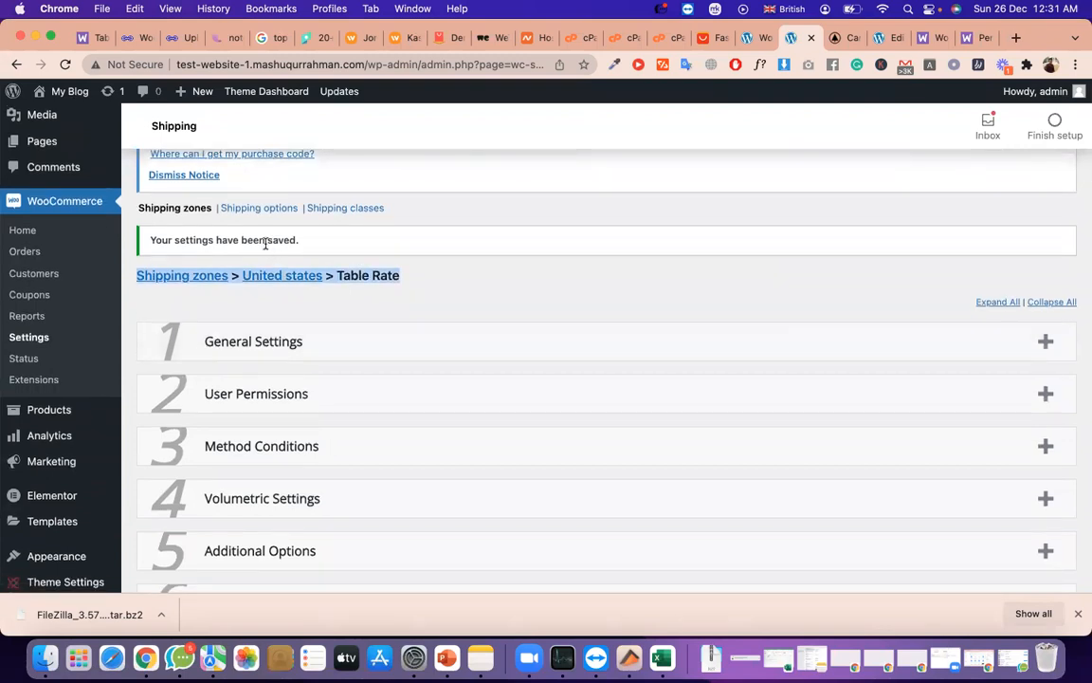
triple_click(264, 244)
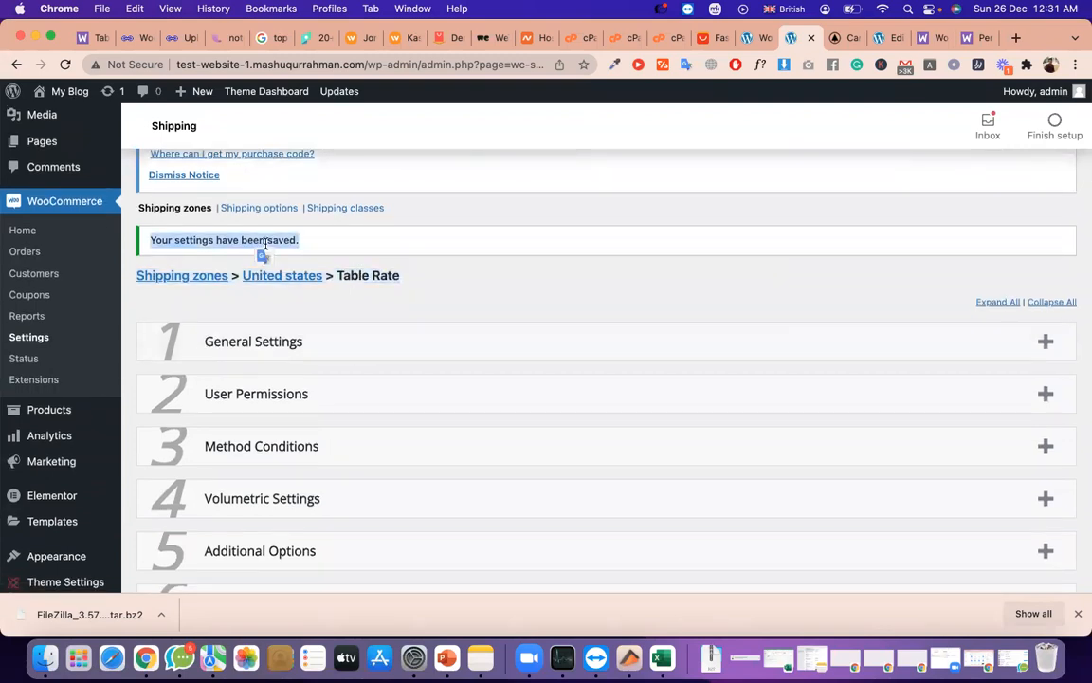
left_click(207, 185)
left_click(518, 280)
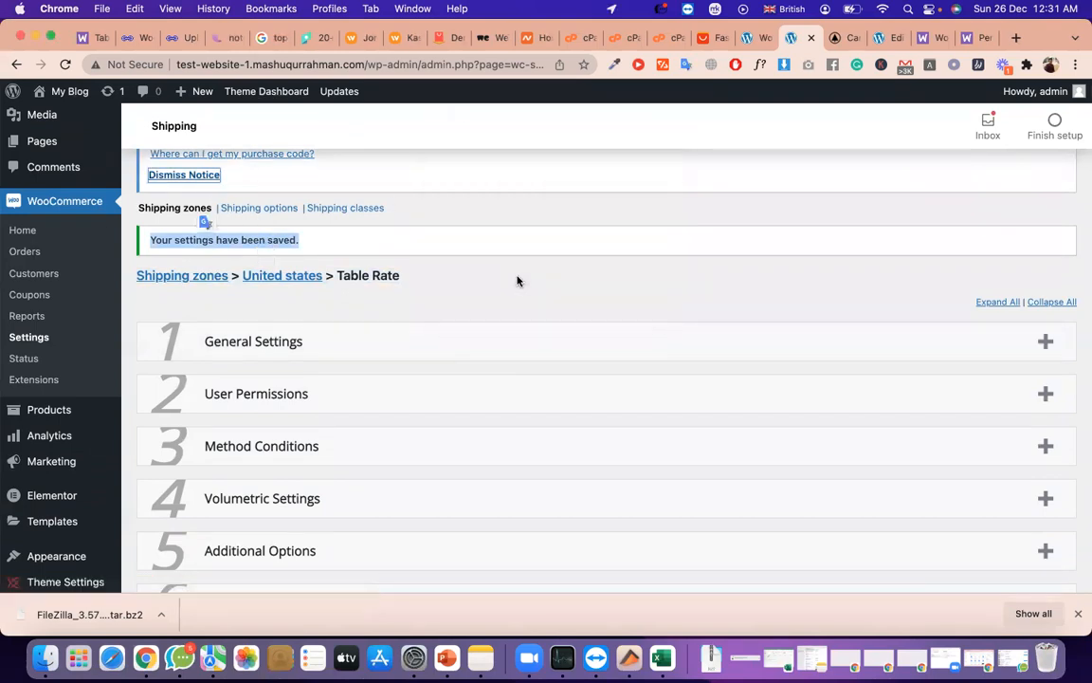
scroll(517, 280, "up", 2)
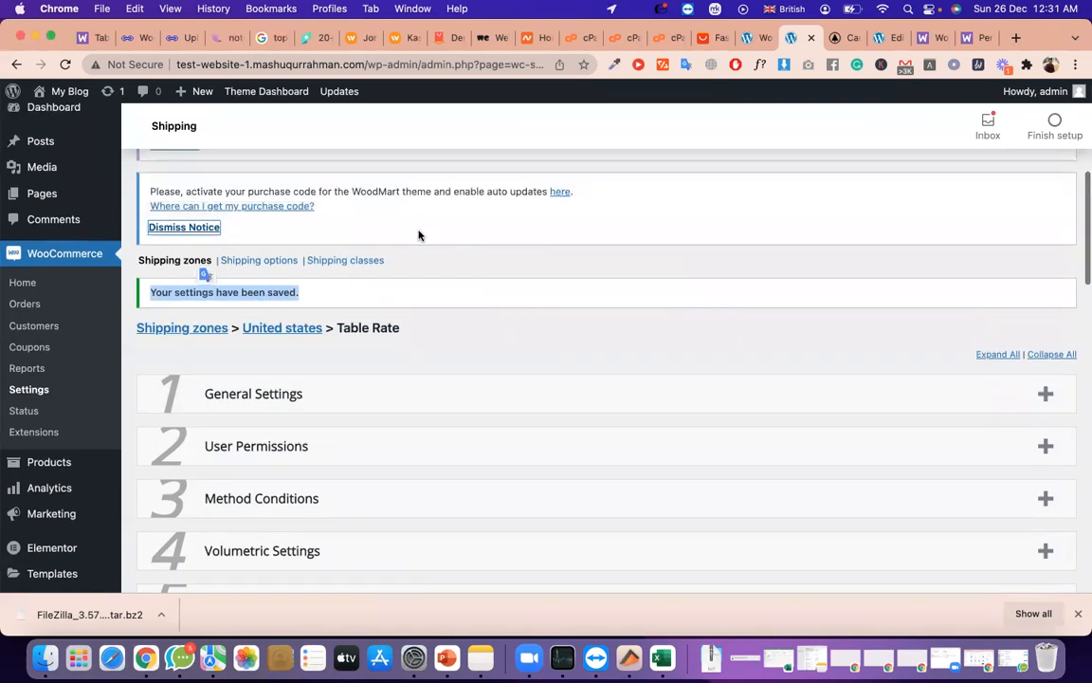
triple_click(391, 186)
scroll(412, 173, "up", 3)
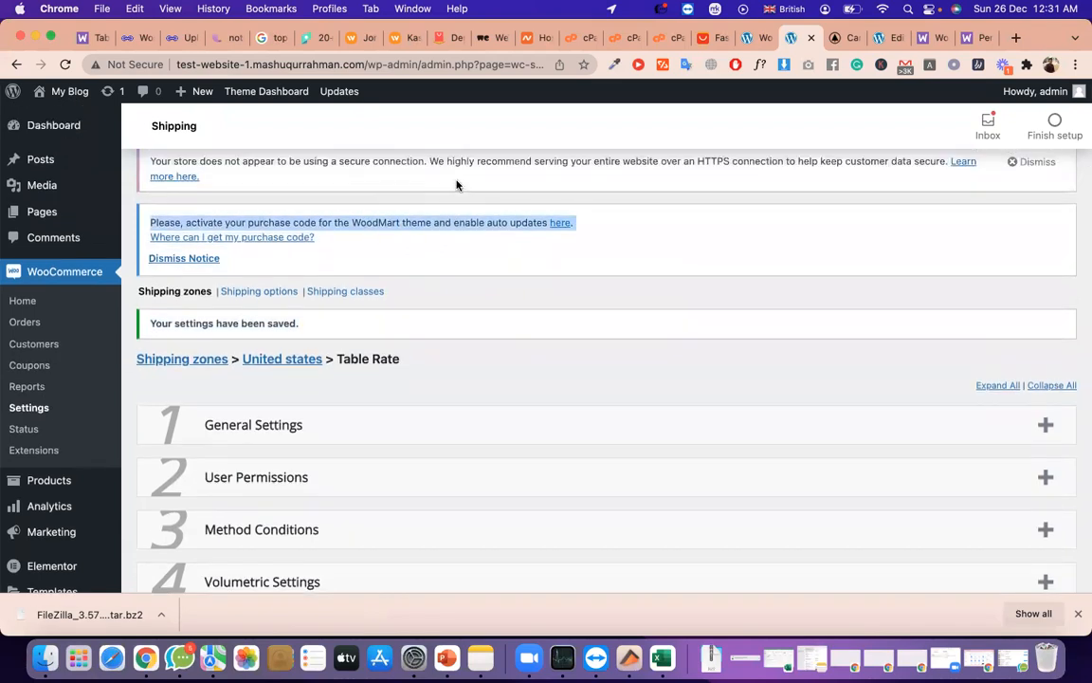
triple_click(472, 209)
scroll(541, 236, "up", 3)
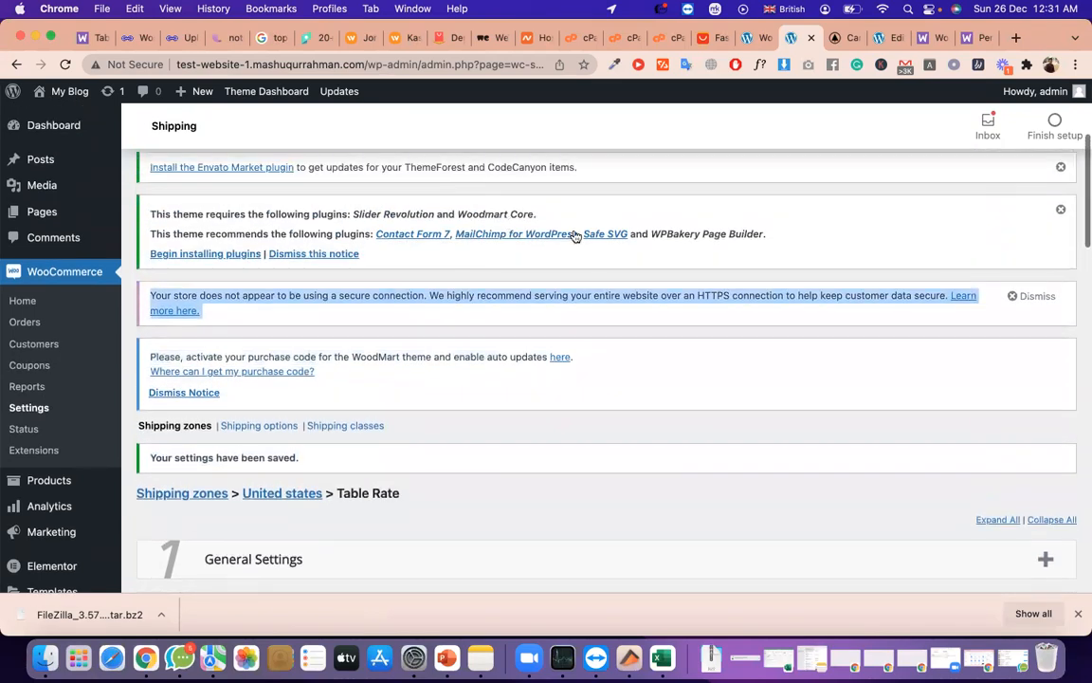
triple_click(658, 230)
scroll(656, 234, "down", 8)
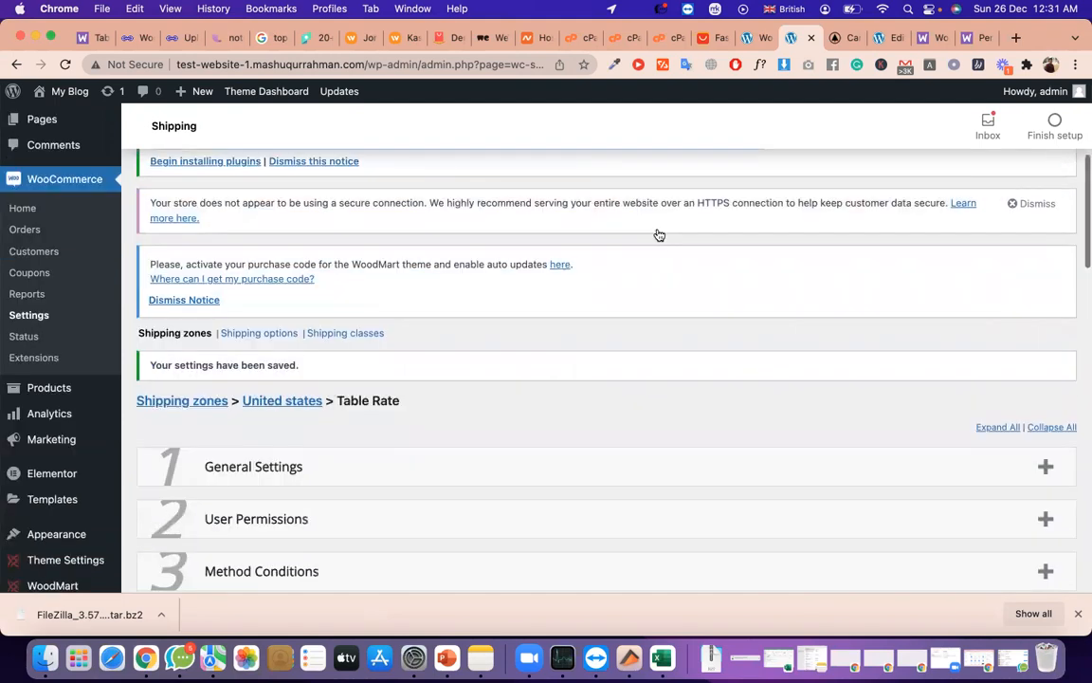
scroll(504, 313, "up", 6)
triple_click(365, 311)
Review the conditions and costs of the AliExpress Standard and Premium Shipping options in the Table of Rates
scroll(366, 313, "down", 10)
scroll(379, 342, "up", 8)
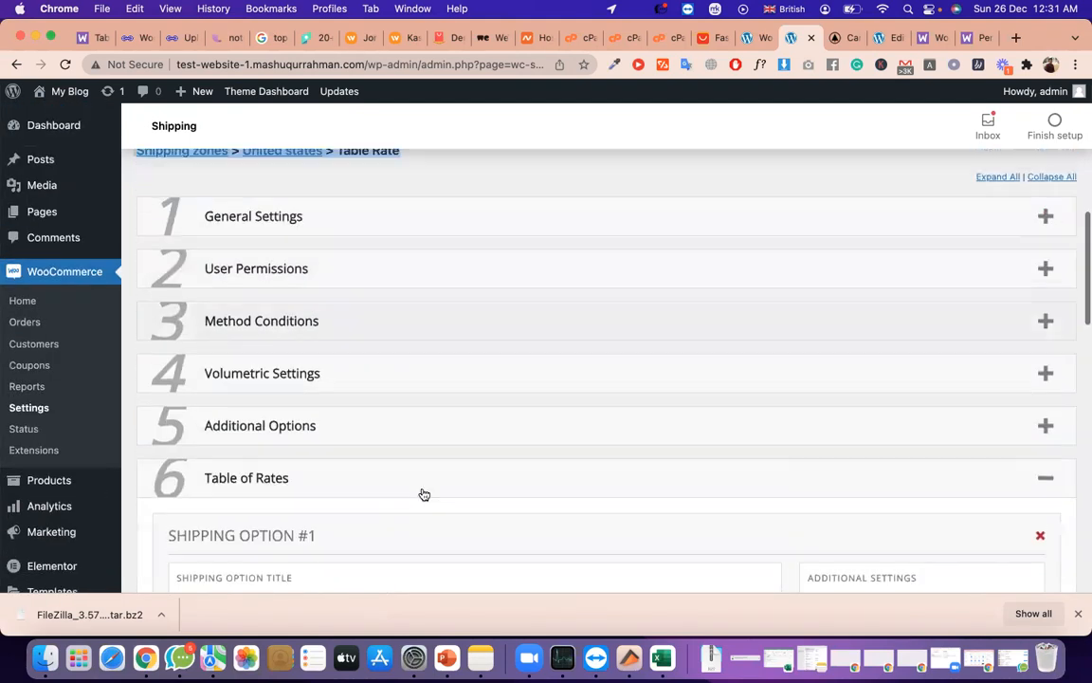
triple_click(310, 528)
scroll(309, 530, "down", 10)
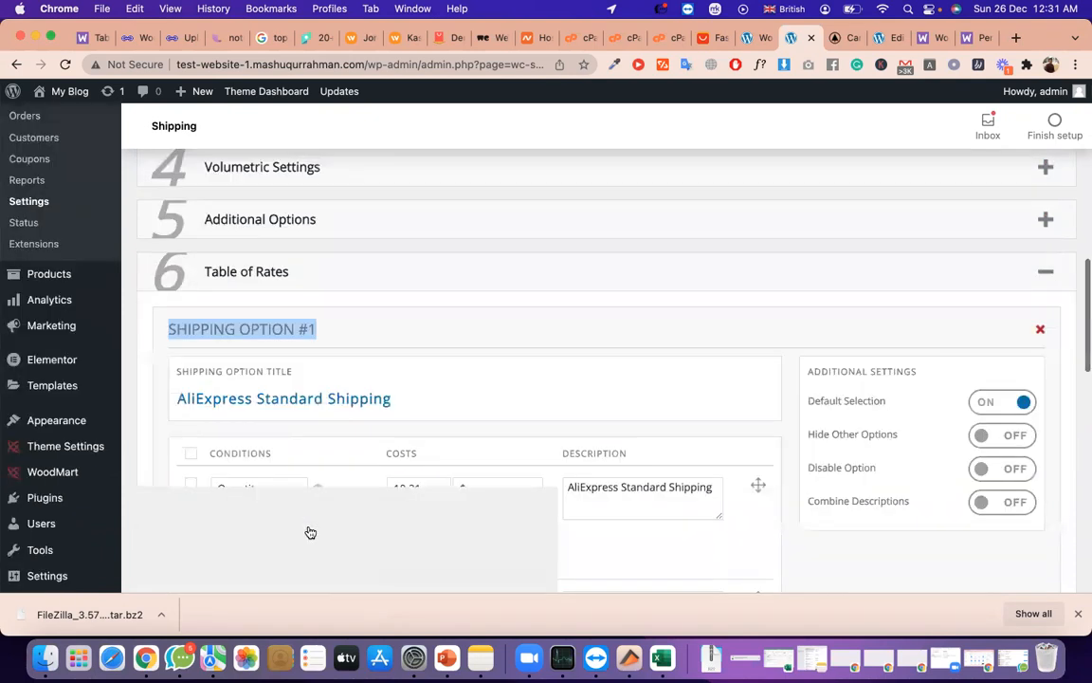
scroll(310, 532, "up", 15)
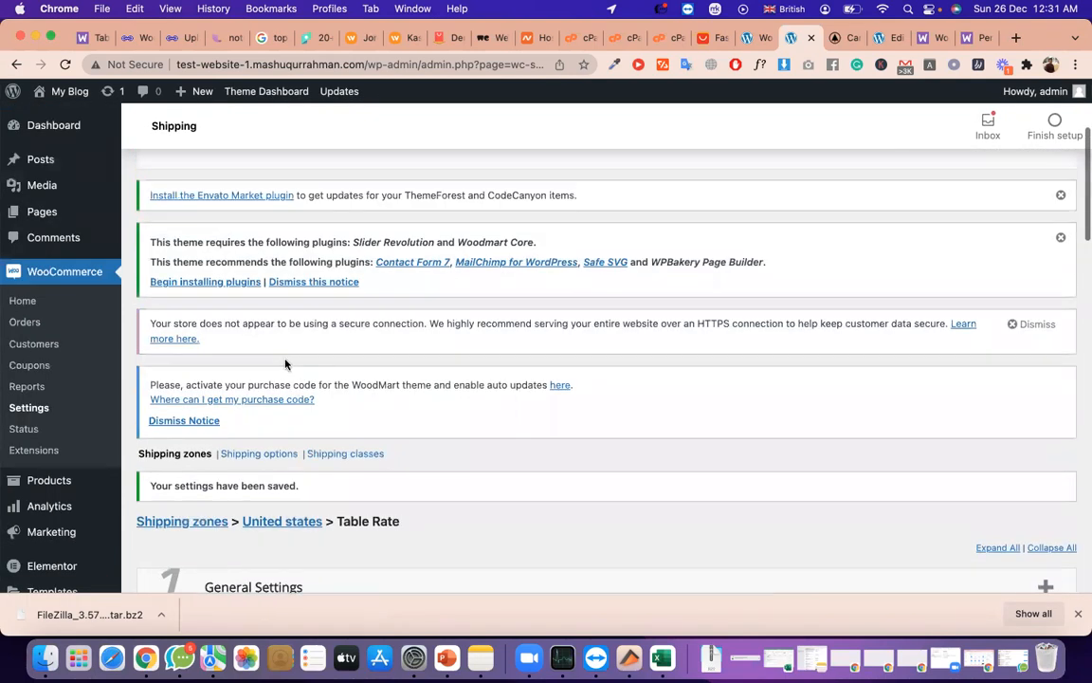
triple_click(296, 381)
scroll(298, 383, "down", 15)
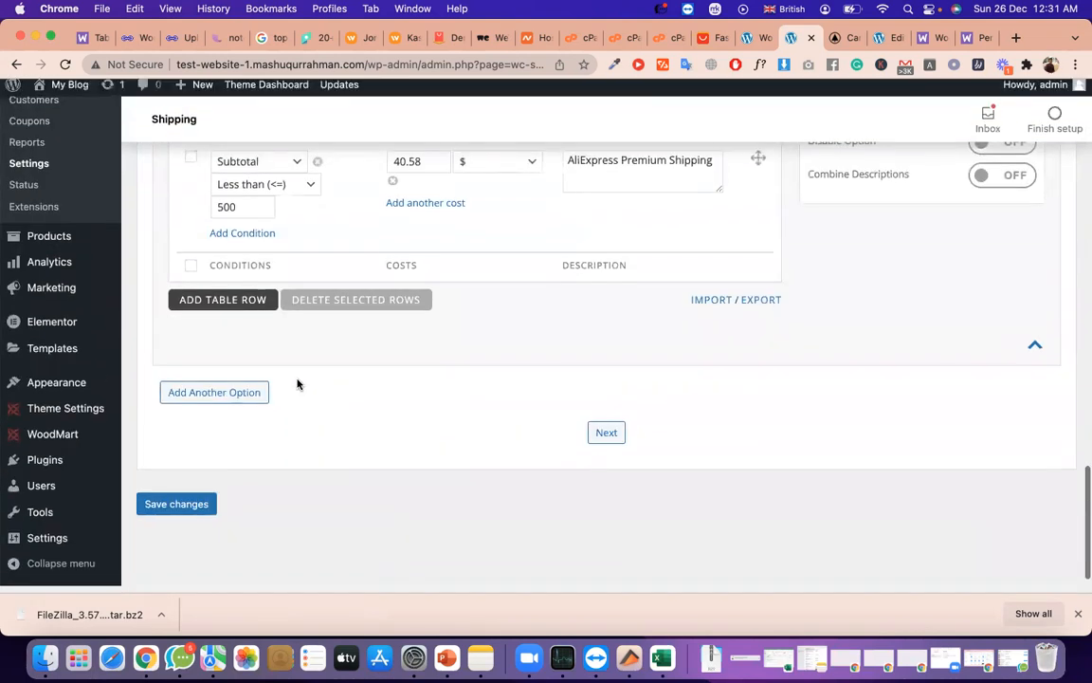
scroll(298, 381, "up", 5)
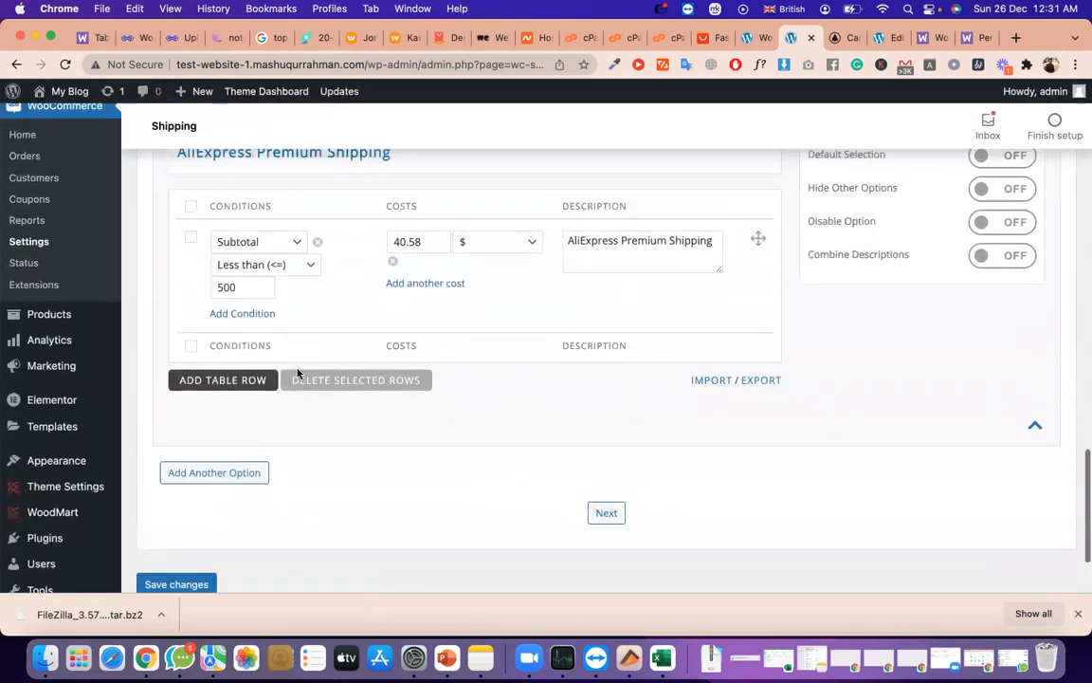
triple_click(357, 292)
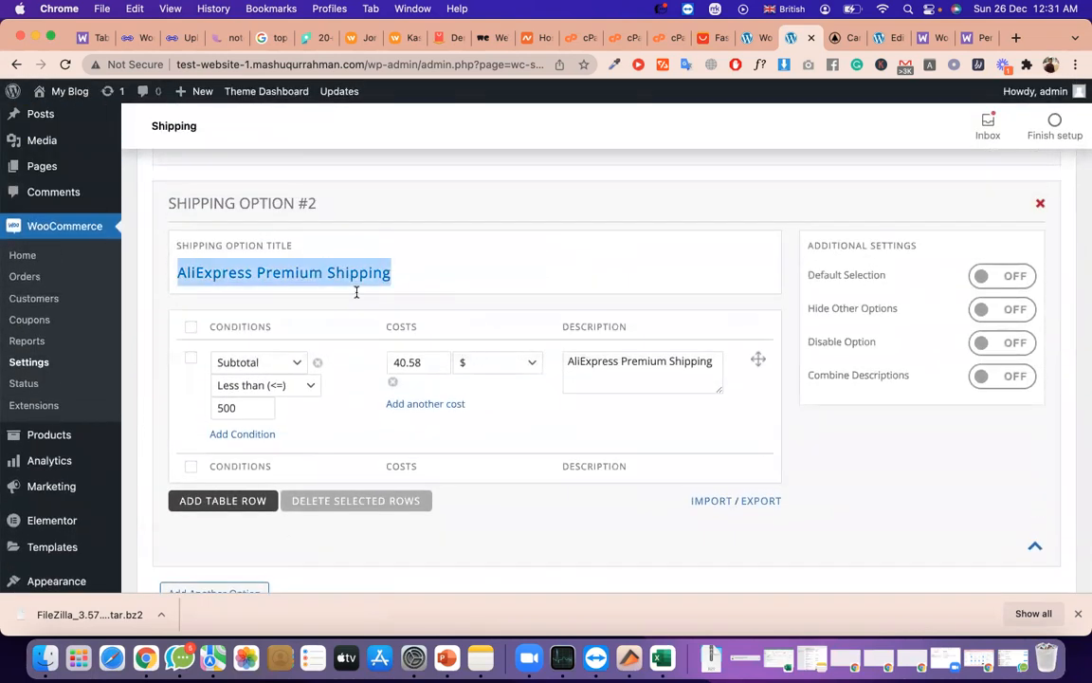
scroll(478, 525, "down", 3)
scroll(478, 528, "up", 5)
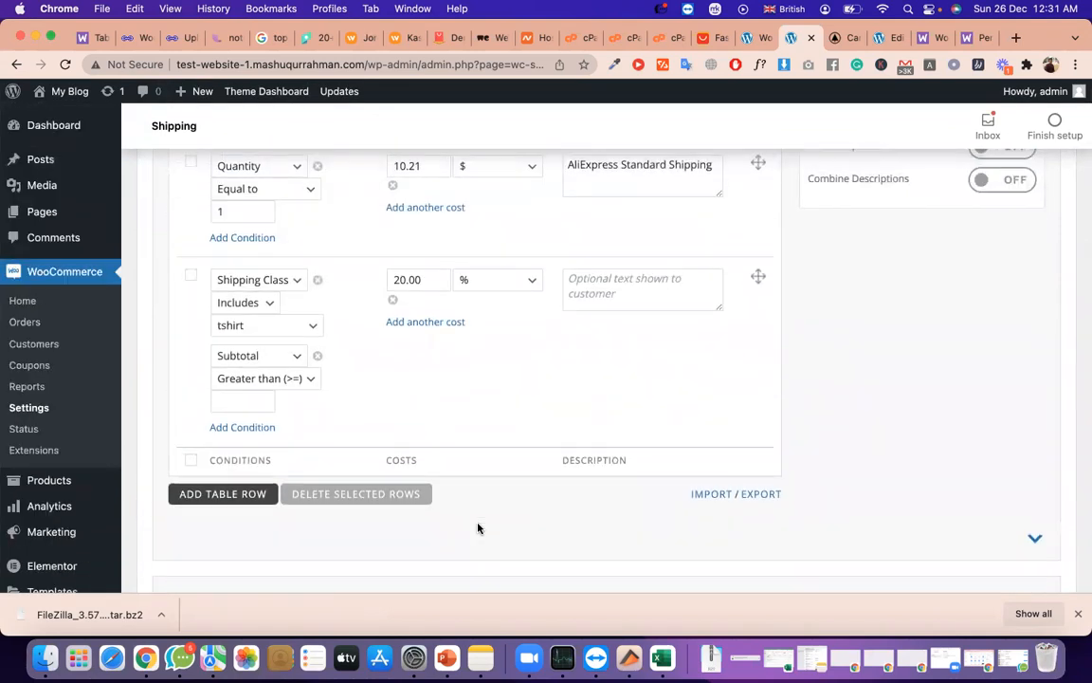
scroll(478, 528, "up", 3)
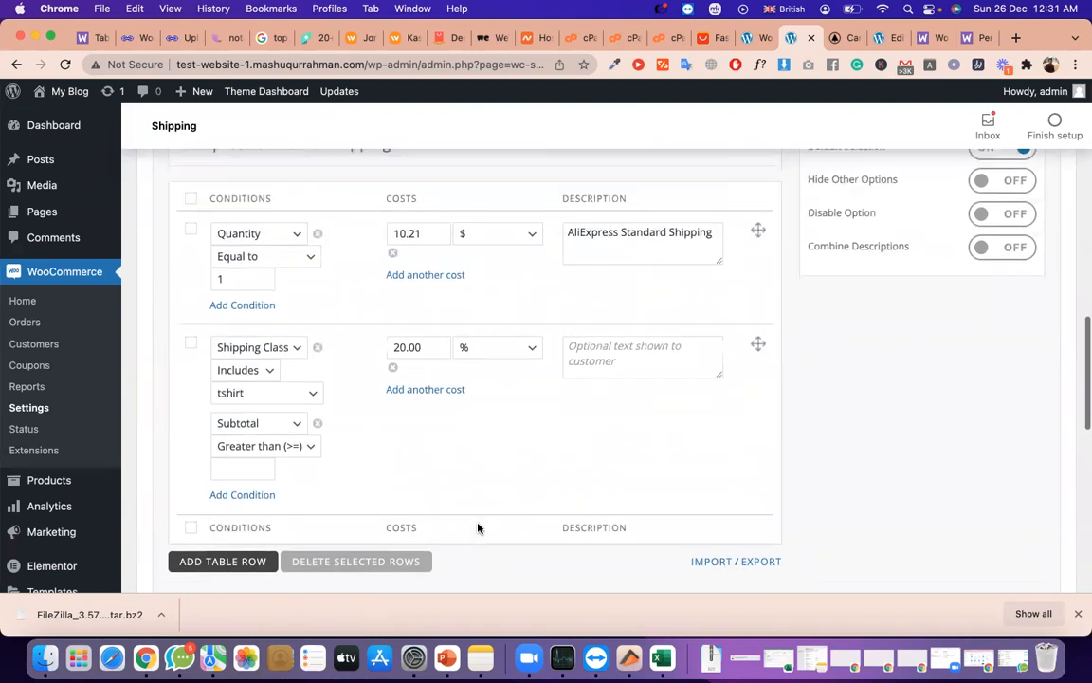
left_click(433, 392)
double_click(433, 395)
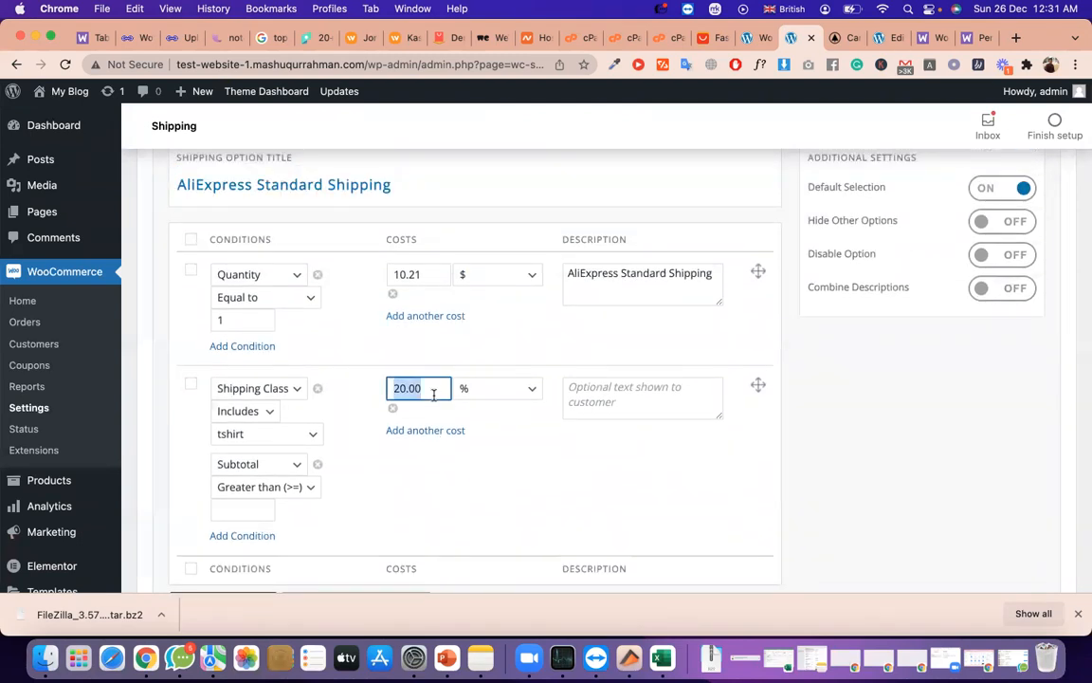
Expand the General Settings section and check its Method Title and Tax Status options
scroll(434, 395, "up", 6)
scroll(436, 400, "down", 1)
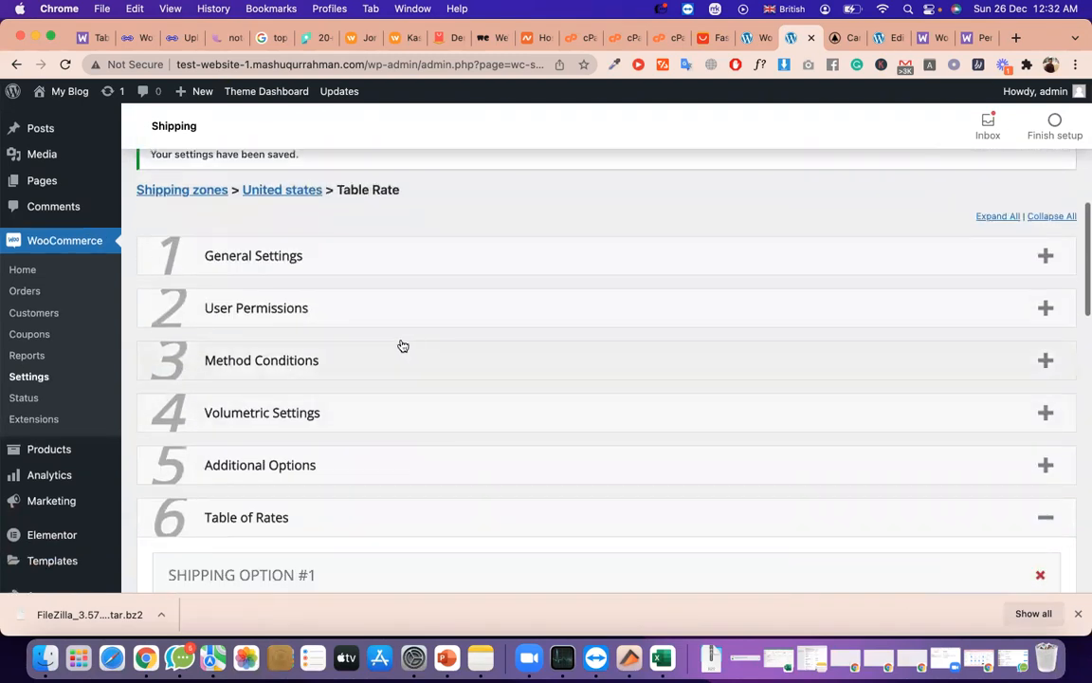
left_click(304, 261)
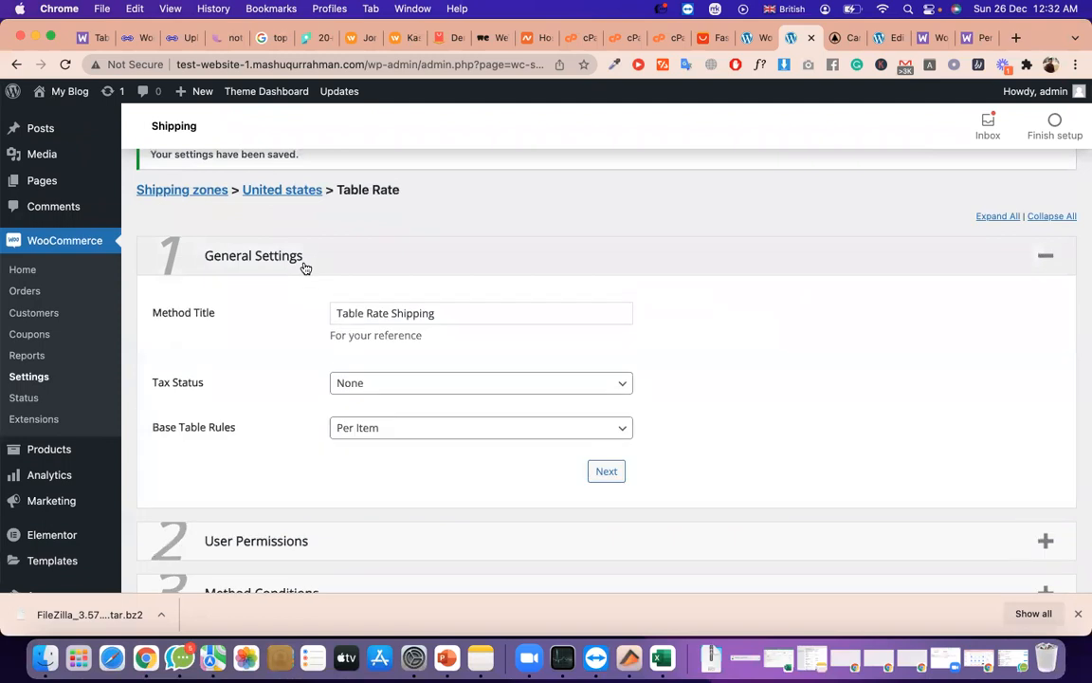
triple_click(414, 311)
scroll(459, 342, "down", 1)
scroll(460, 341, "down", 1)
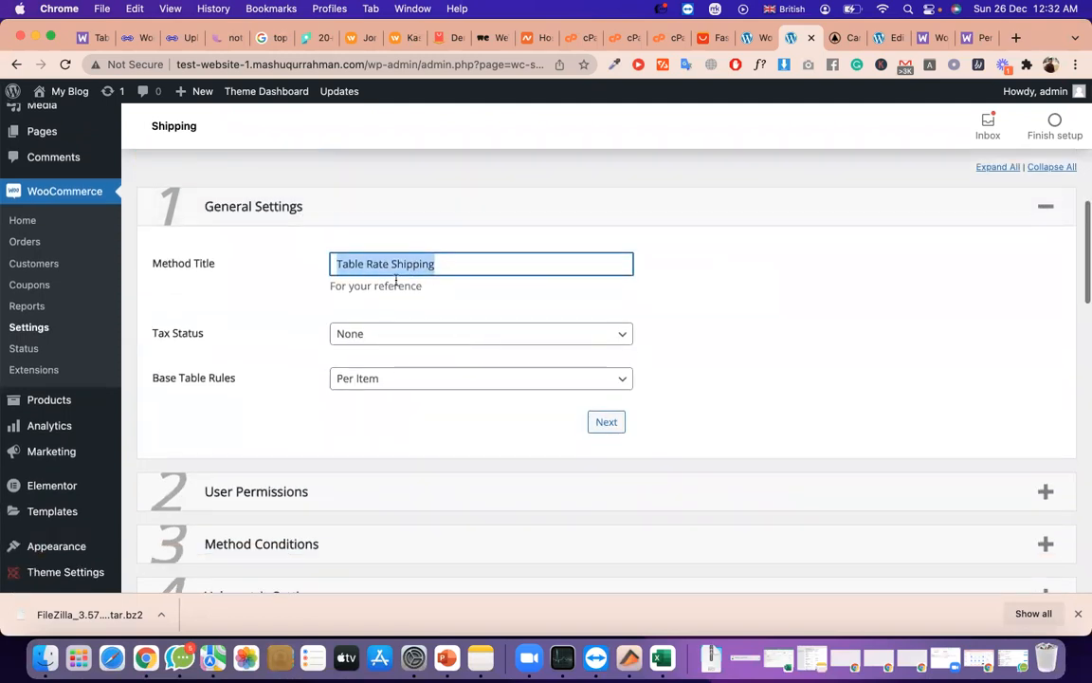
left_click(372, 341)
left_click(399, 380)
scroll(401, 379, "down", 1)
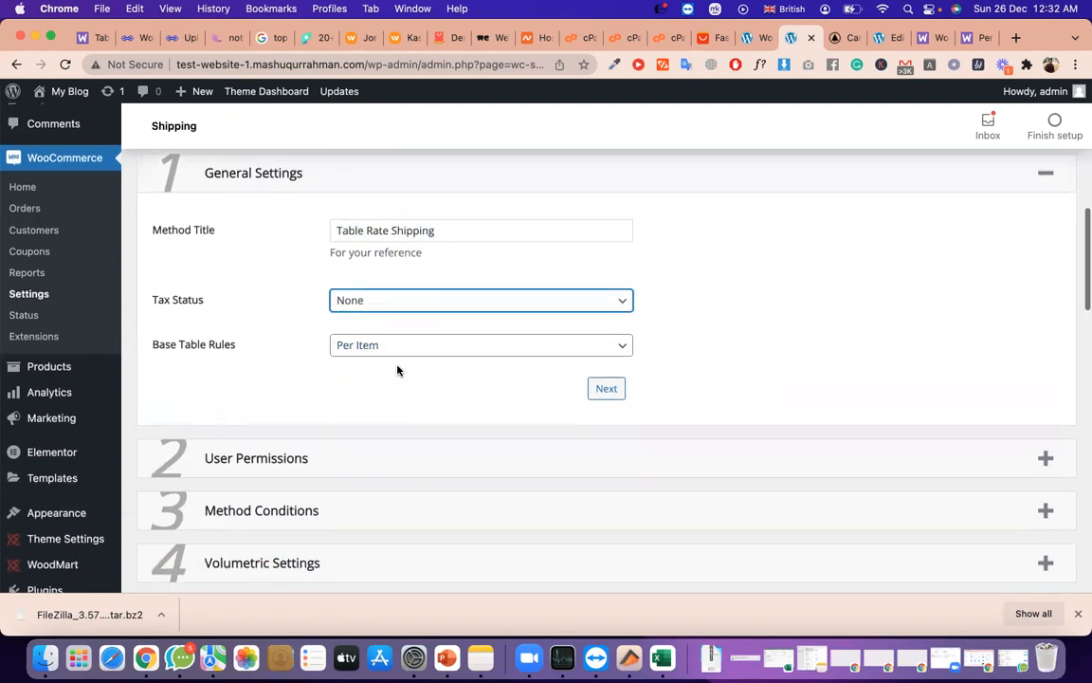
Set Base Table Rules to Per Order in the General Settings
left_click(385, 344)
left_click(422, 377)
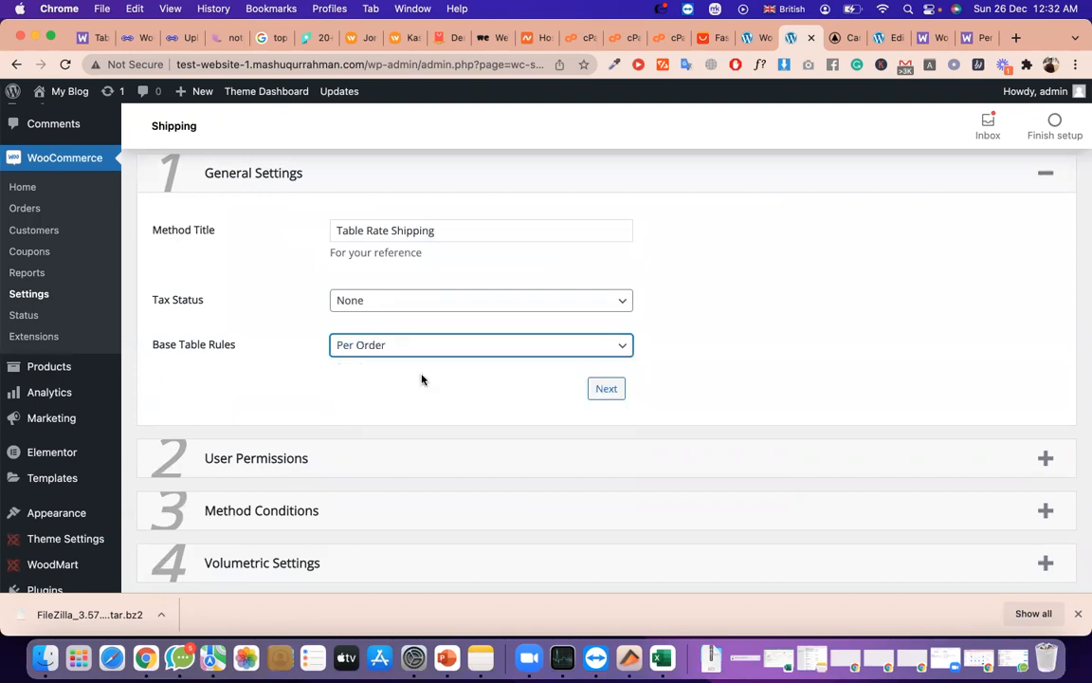
scroll(405, 419, "down", 8)
scroll(362, 369, "up", 8)
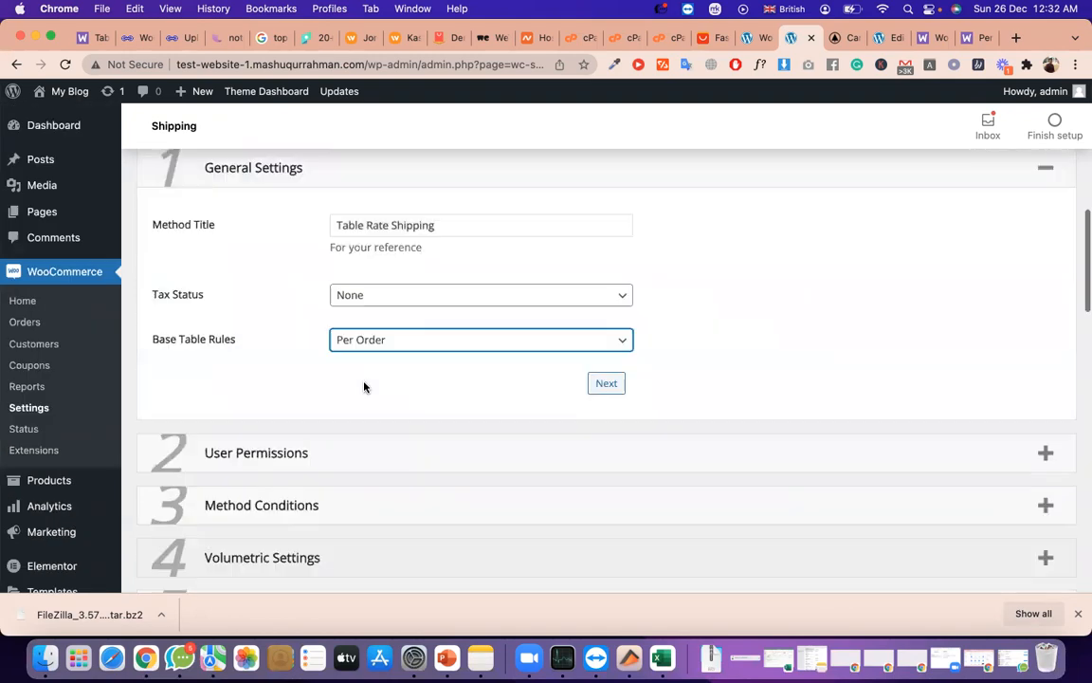
Expand User Permissions and examine which roles see the shipping options and who can modify the settings
left_click(389, 454)
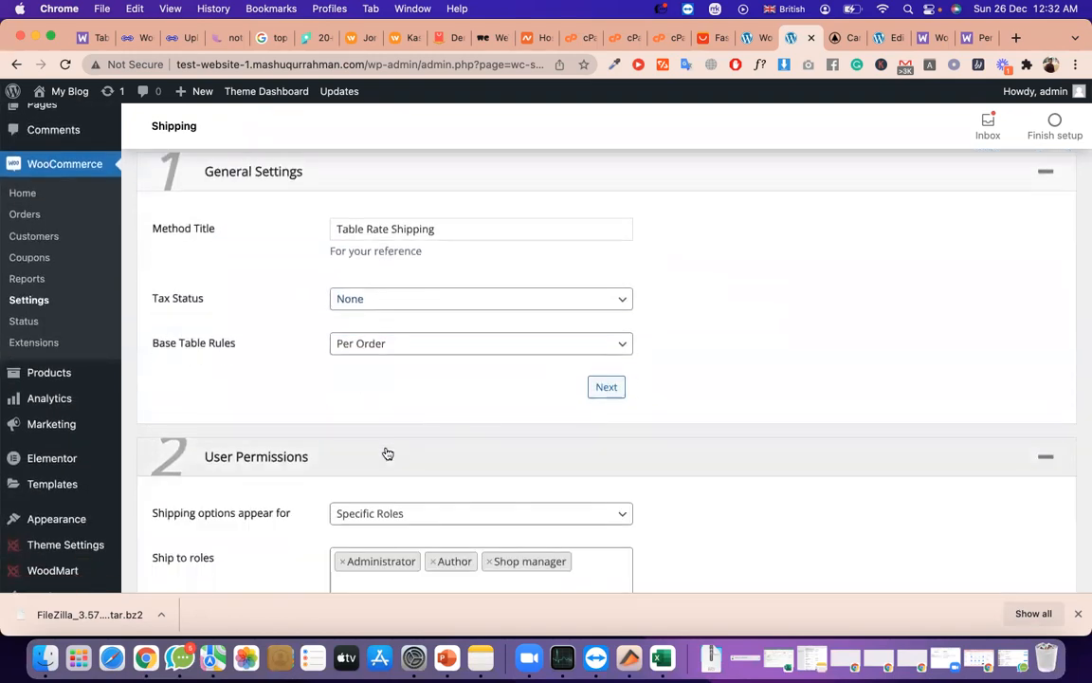
scroll(385, 445, "down", 3)
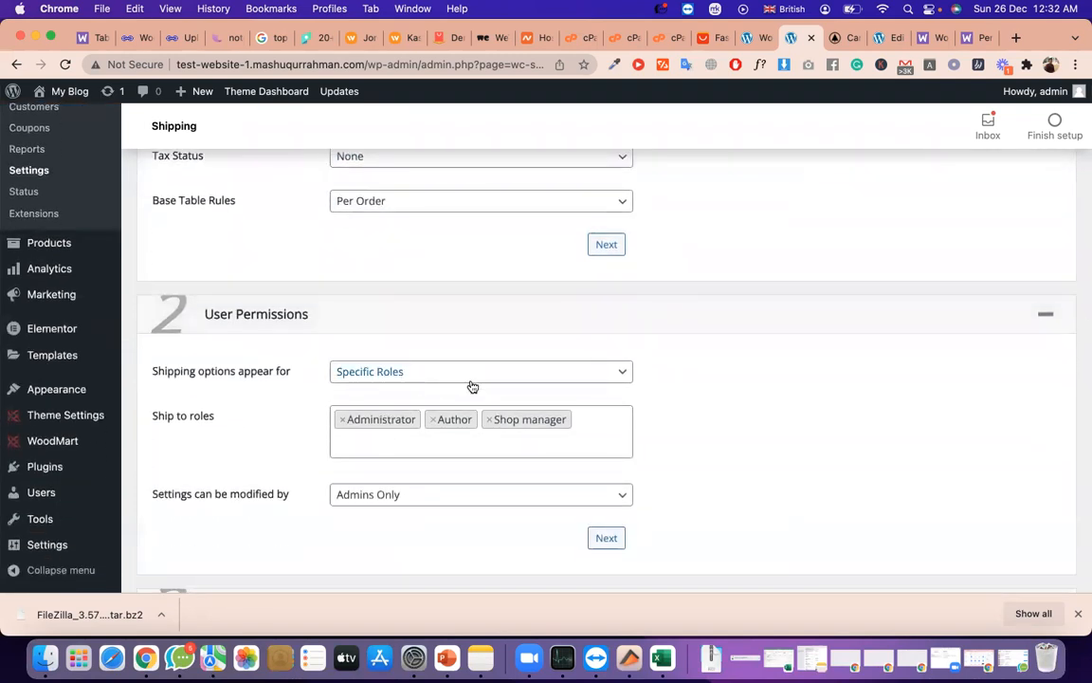
scroll(427, 385, "down", 2)
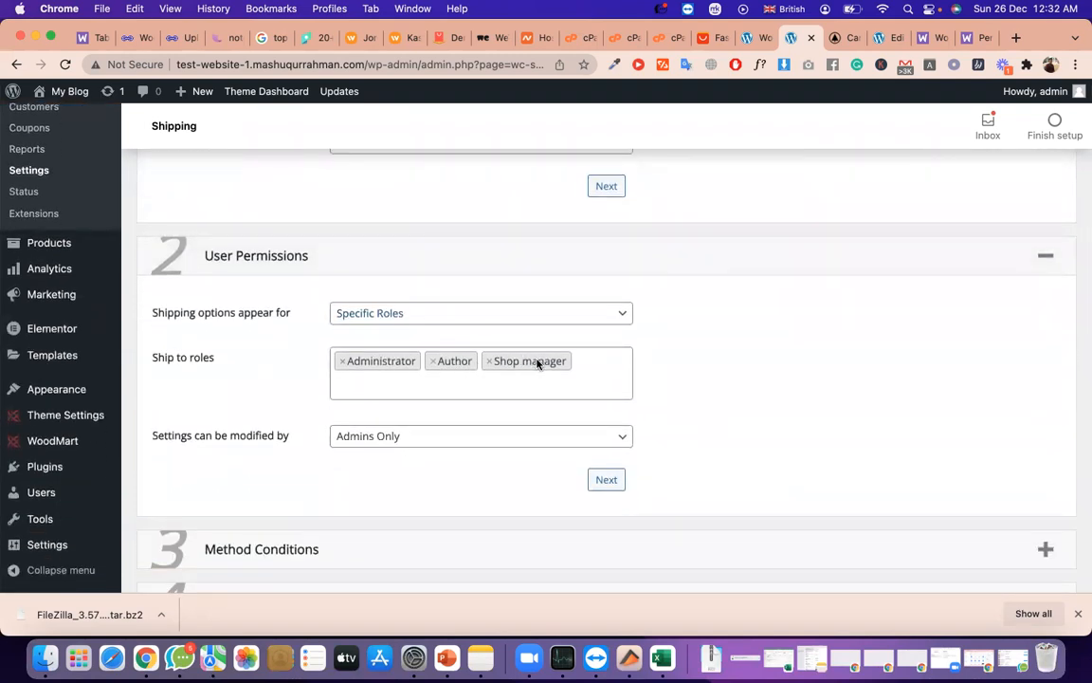
scroll(537, 361, "down", 2)
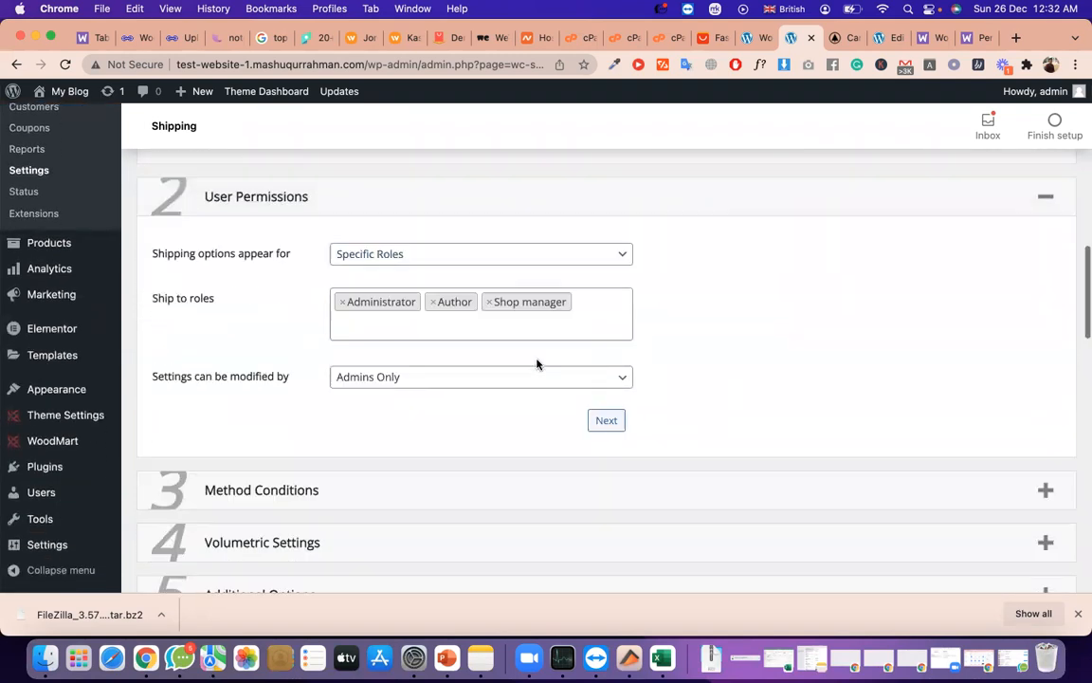
triple_click(228, 256)
left_click(256, 387)
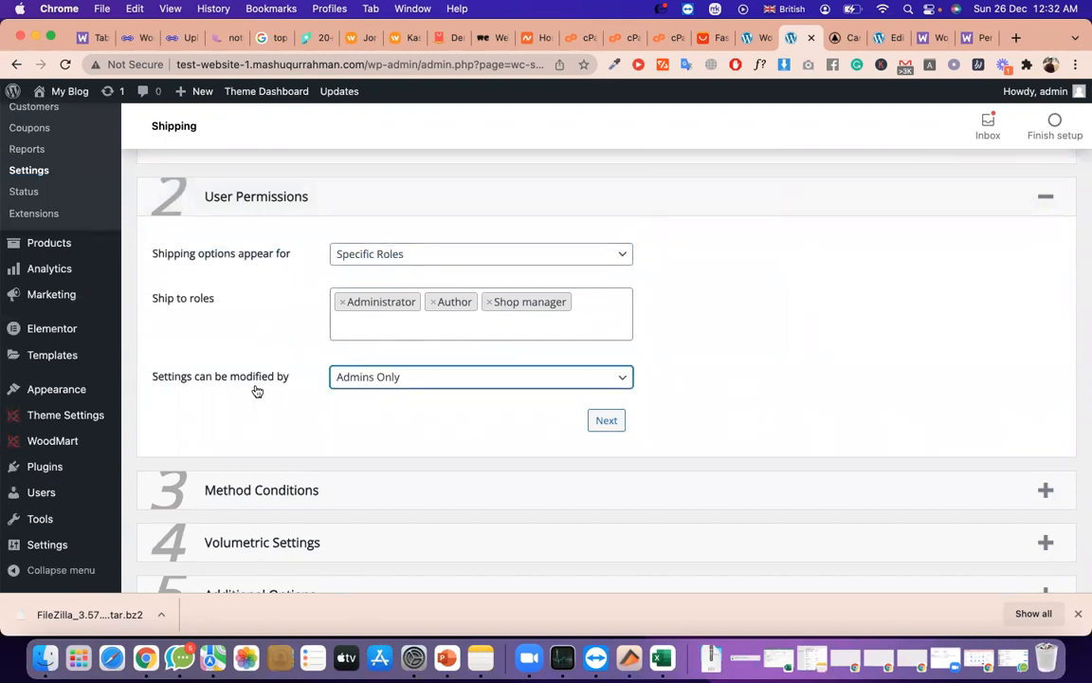
triple_click(269, 378)
left_click(394, 379)
left_click(393, 384)
Expand Method Conditions and delete its Quantity condition, confirming the deletion
scroll(393, 386, "down", 7)
scroll(393, 259, "up", 2)
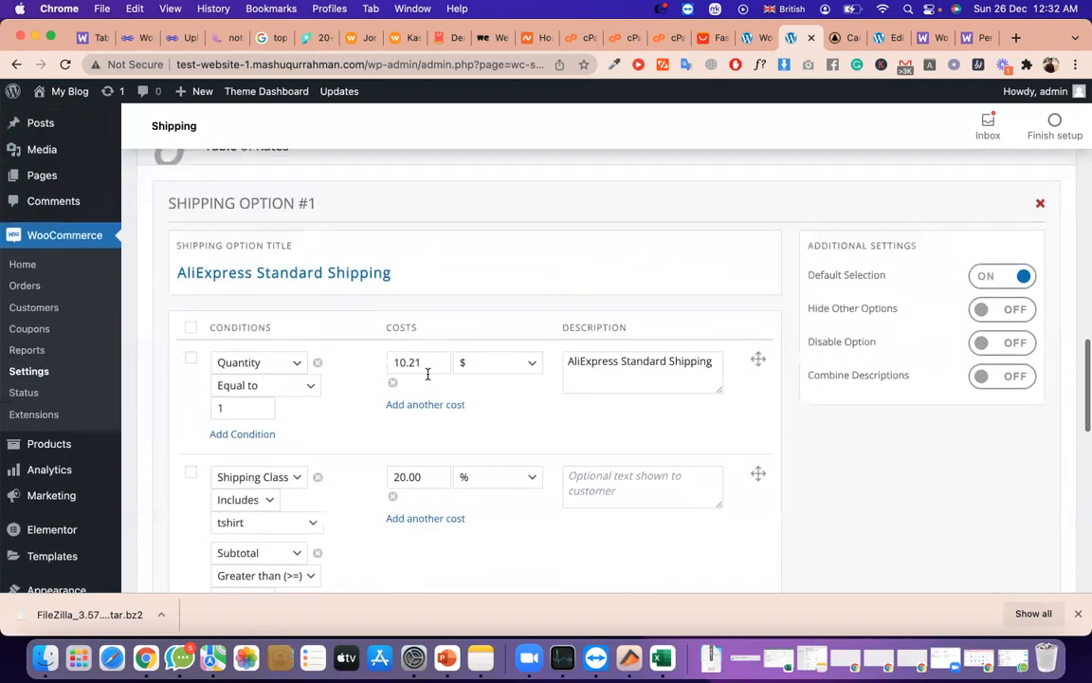
scroll(427, 374, "up", 5)
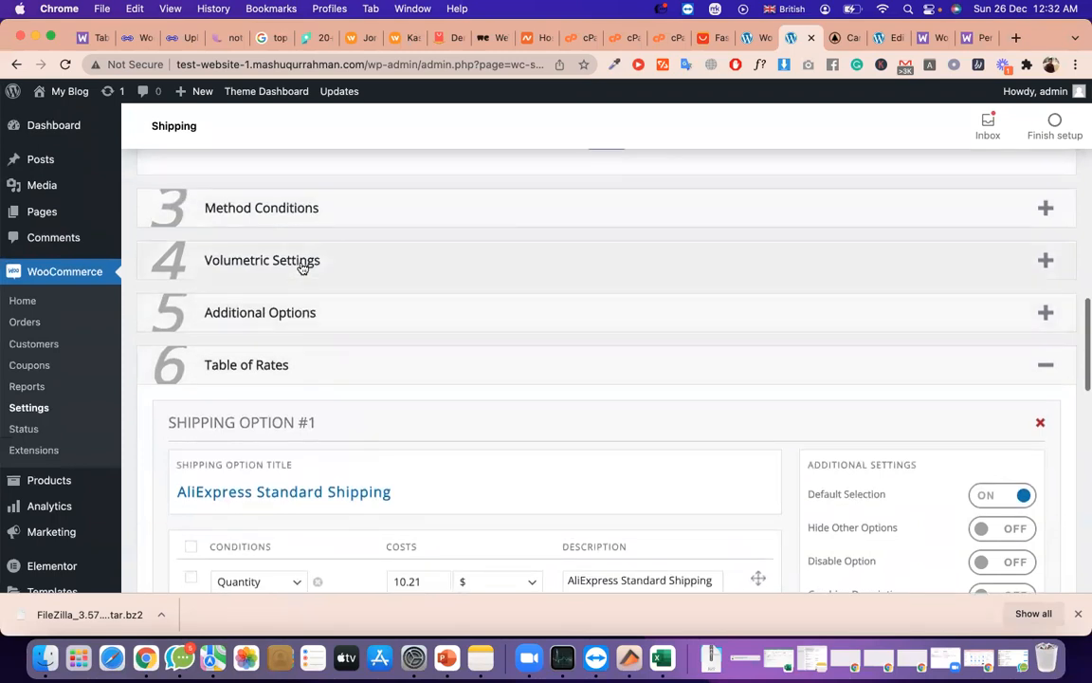
left_click(321, 222)
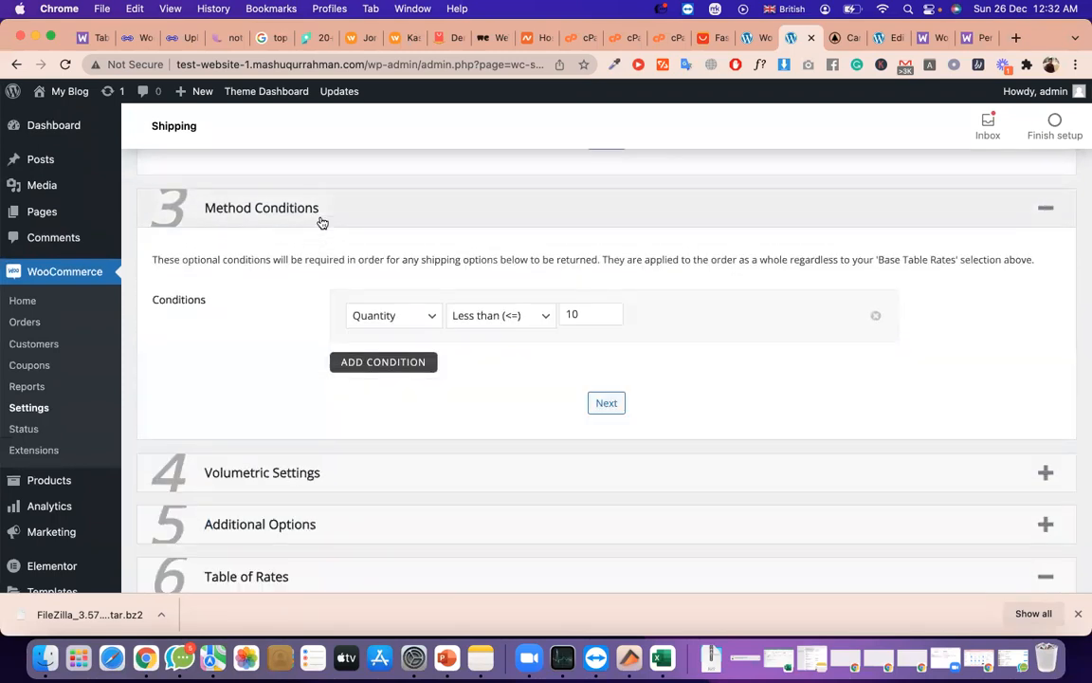
left_click(418, 325)
left_click(873, 318)
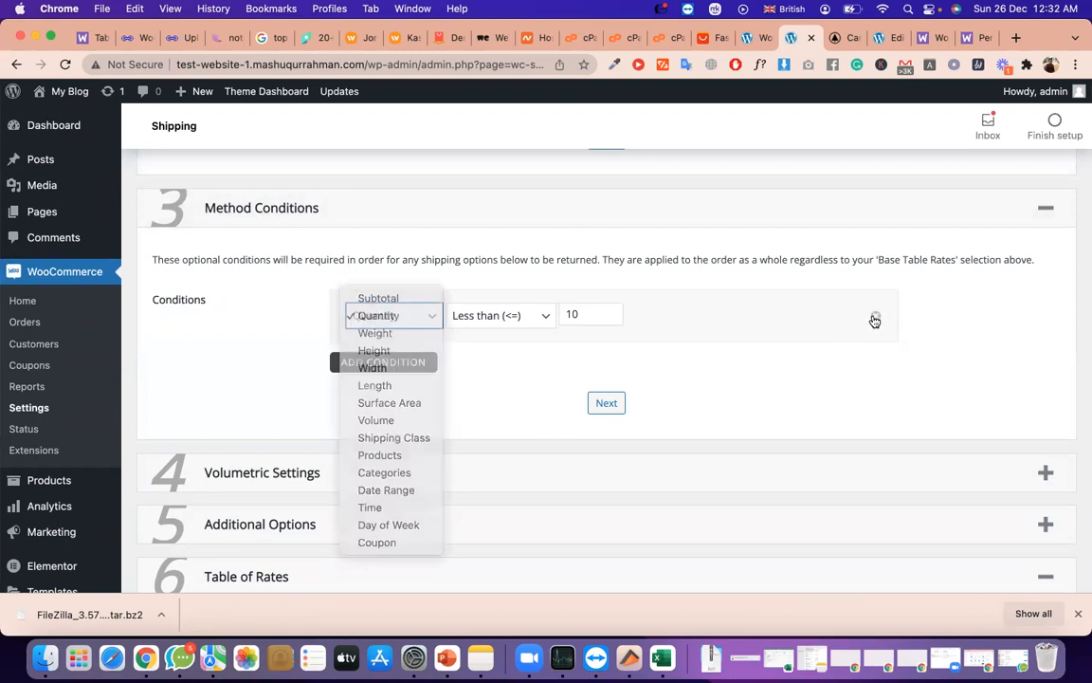
left_click(874, 319)
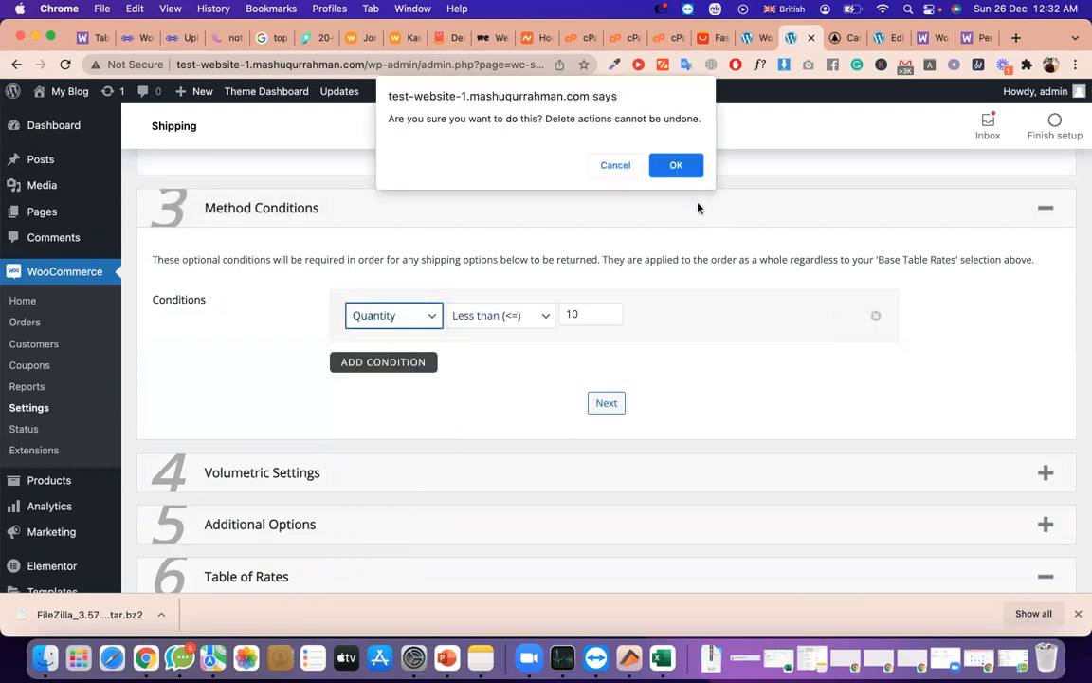
left_click(672, 167)
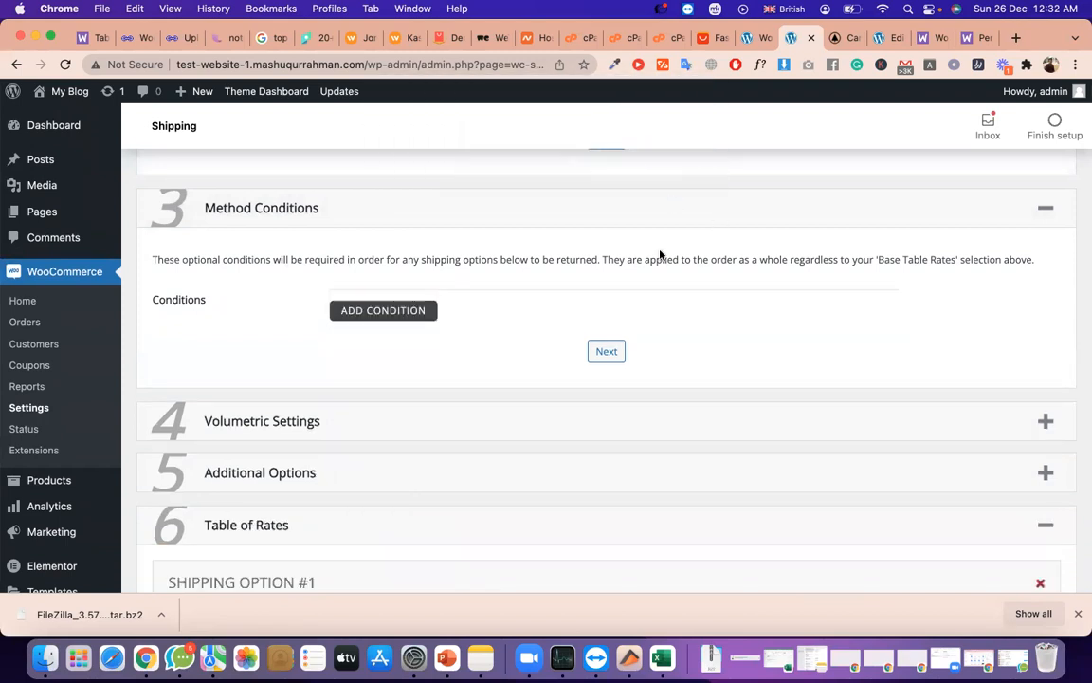
triple_click(475, 266)
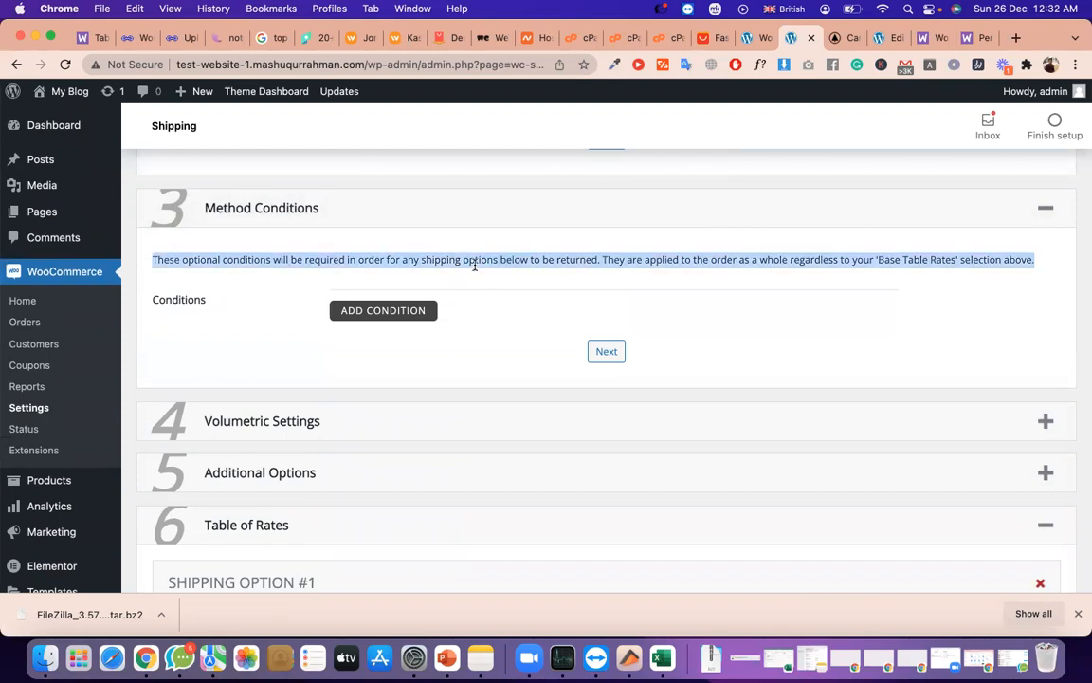
Expand Volumetric Settings and examine its Volumetric Number, Operand and Exclude Weight options
scroll(475, 268, "down", 2)
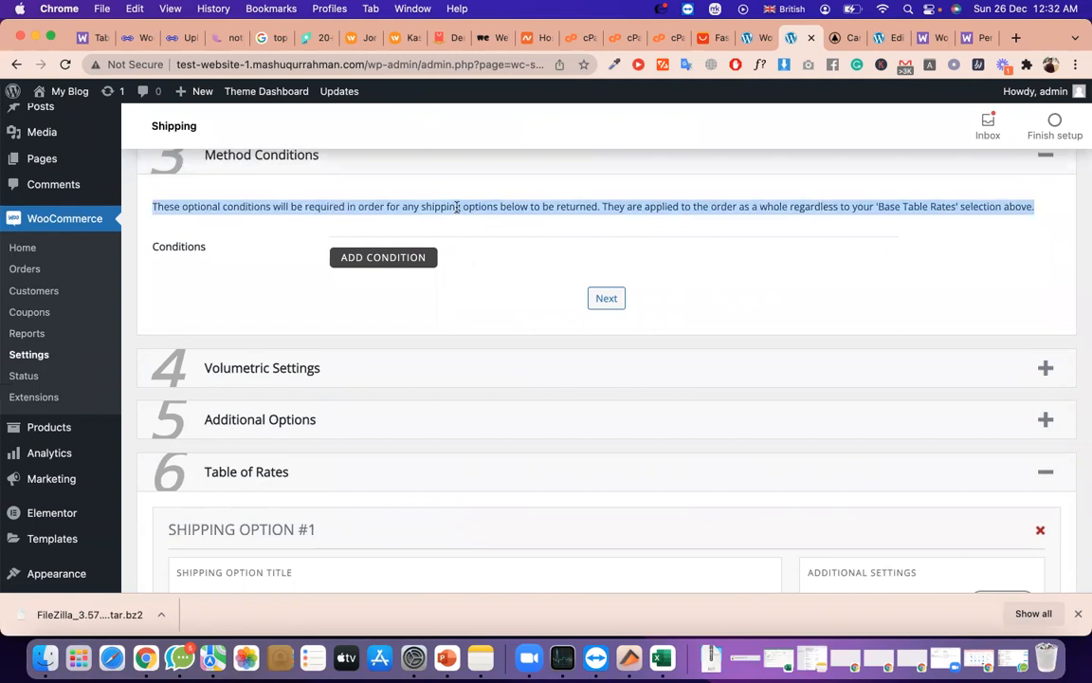
scroll(456, 207, "down", 5)
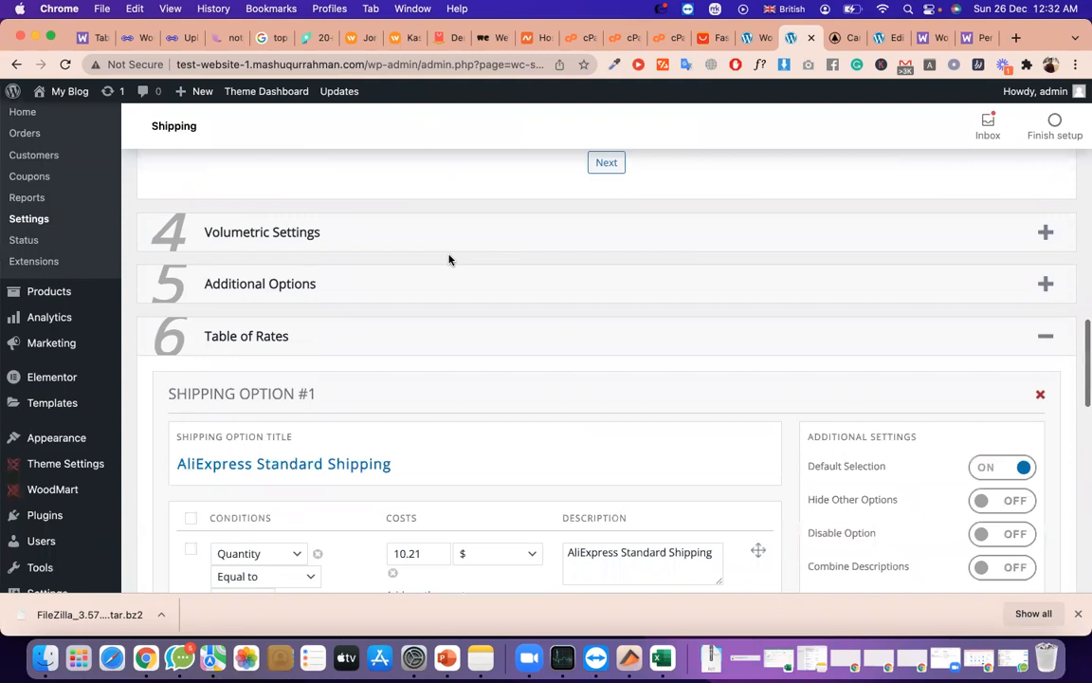
scroll(449, 260, "up", 1)
left_click(371, 240)
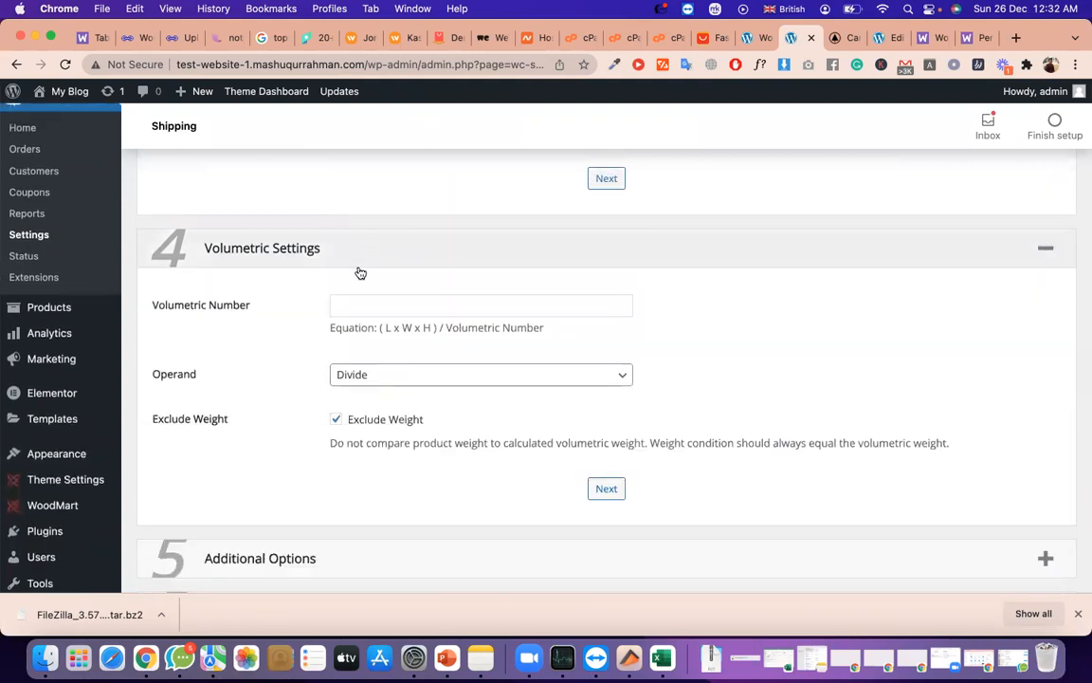
left_click(401, 308)
scroll(400, 308, "down", 2)
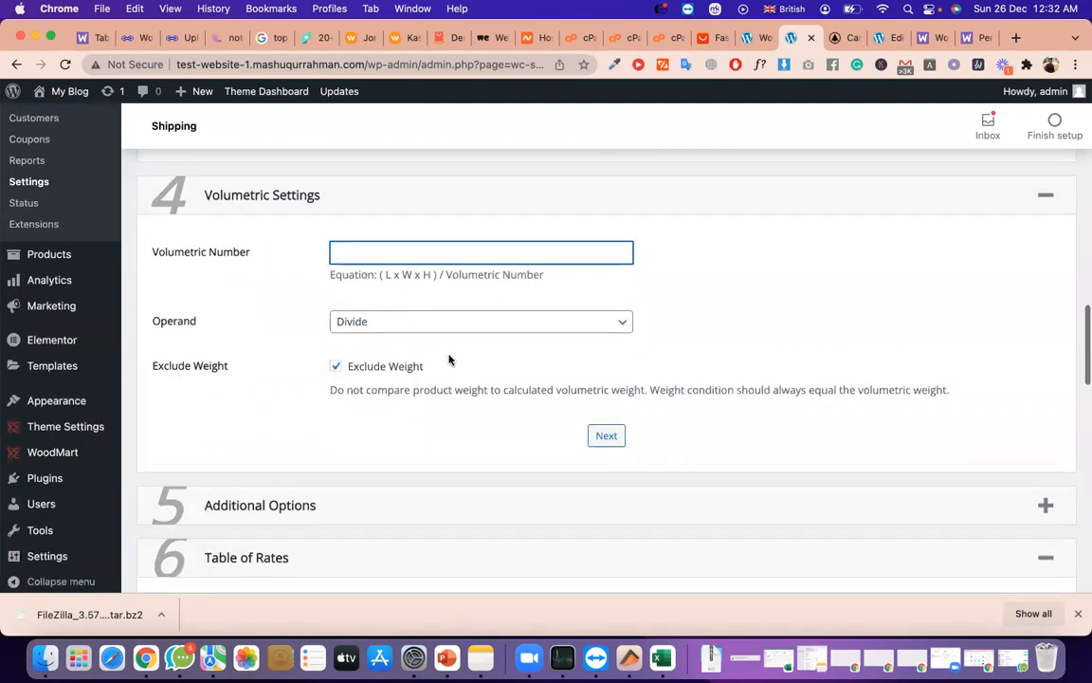
scroll(449, 356, "down", 2)
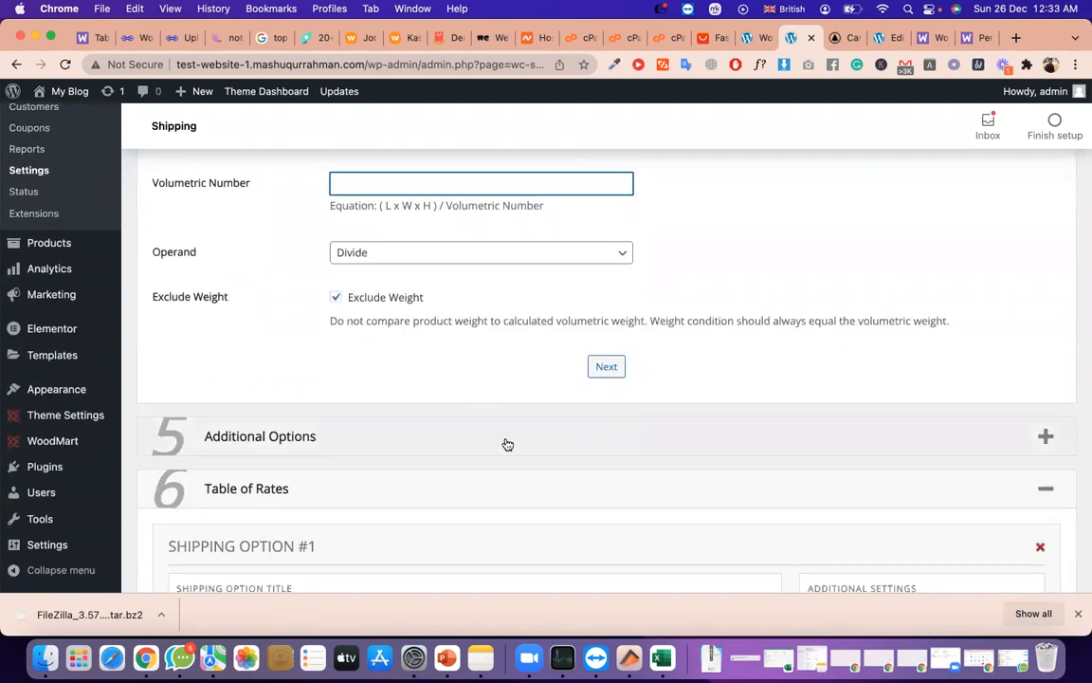
Expand Additional Options and read how the tax, coupon, round weight and hide method options affect shipping
scroll(436, 422, "down", 2)
left_click(351, 389)
scroll(441, 429, "down", 5)
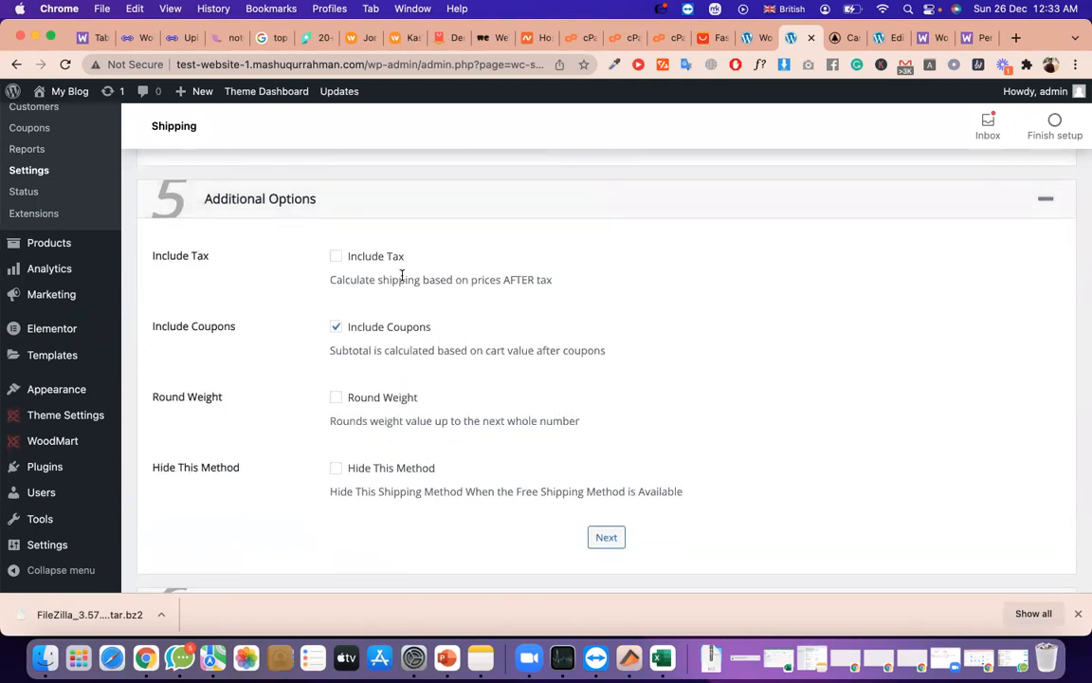
scroll(413, 323, "down", 1)
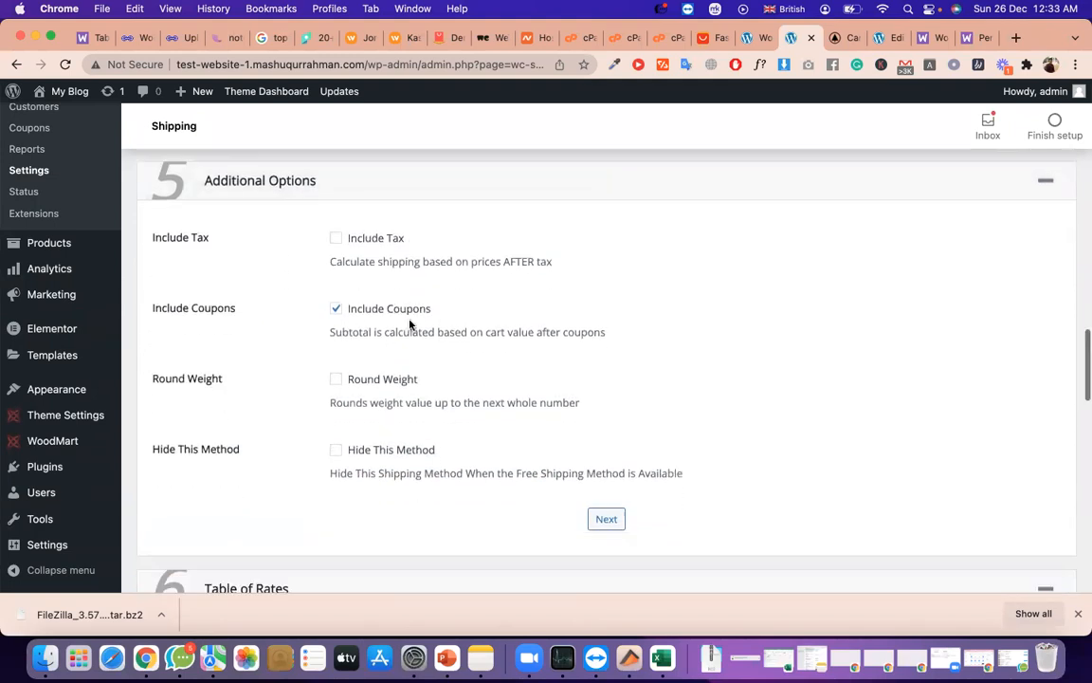
scroll(445, 336, "down", 2)
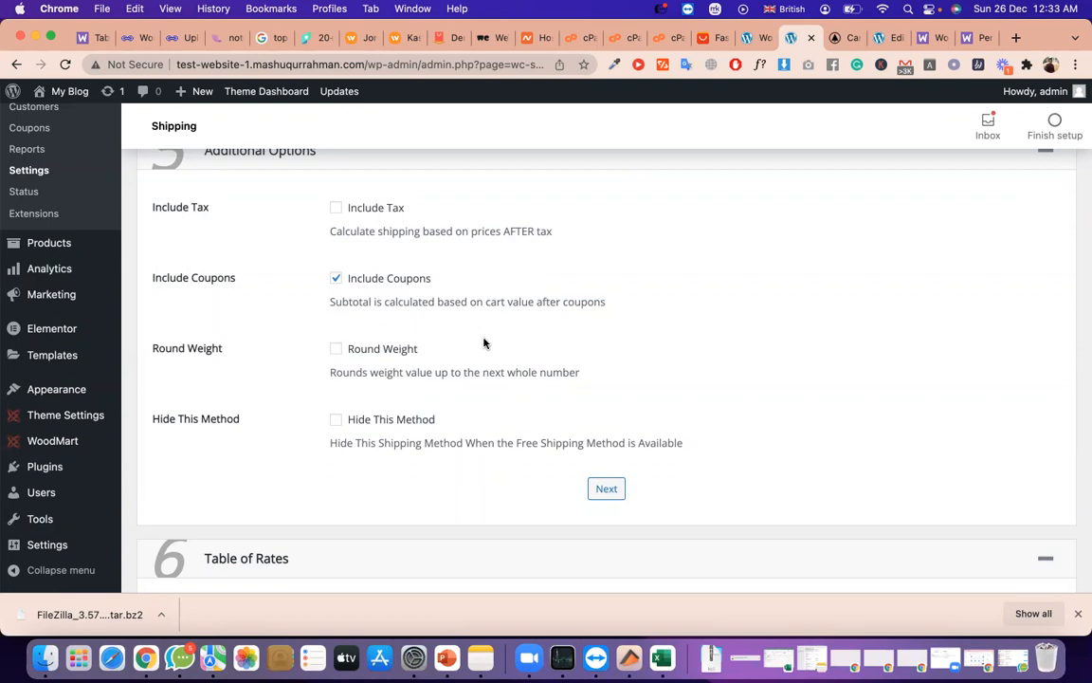
triple_click(397, 302)
scroll(417, 336, "down", 1)
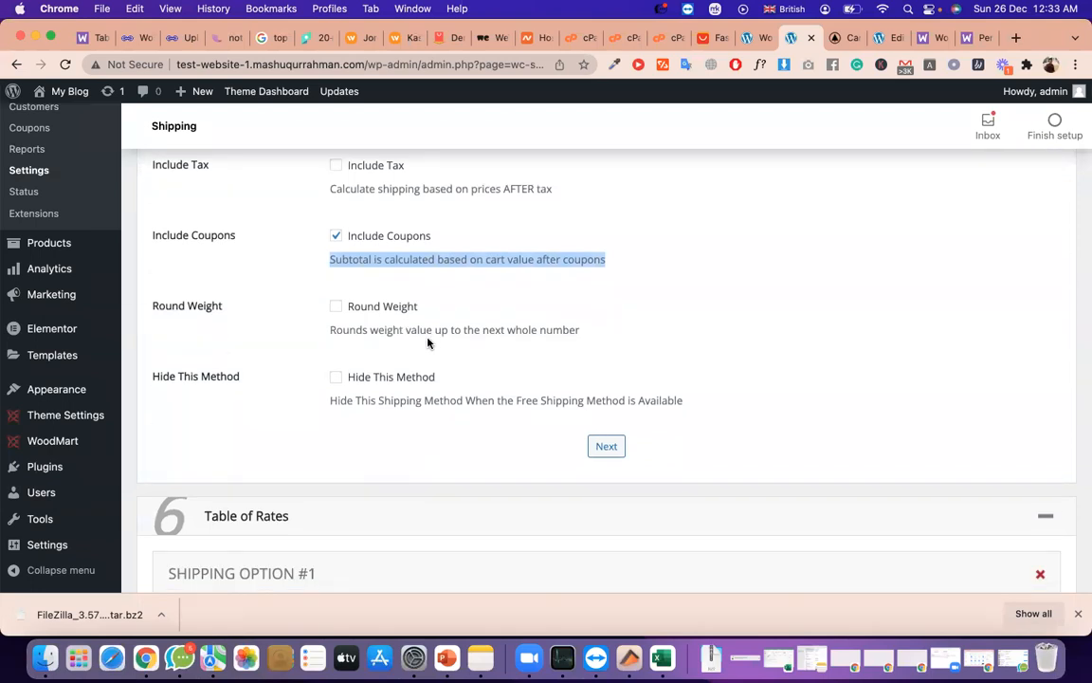
triple_click(427, 341)
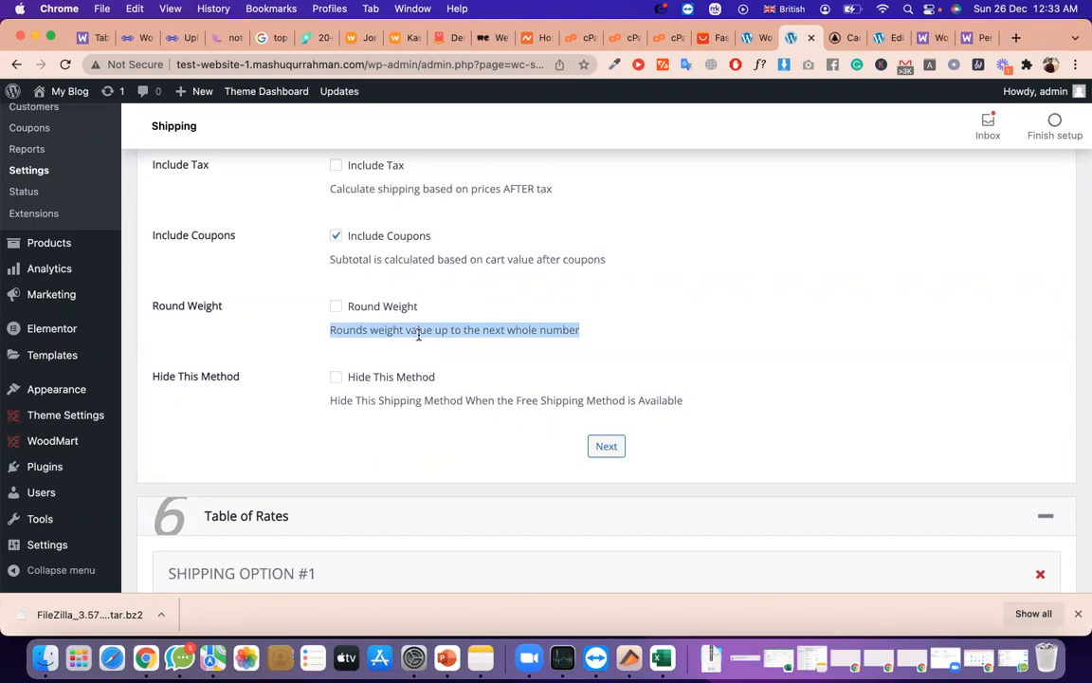
Review the Table of Rates section, covering the AliExpress Standard Shipping and AliExpress Premium Shipping options
scroll(418, 333, "down", 8)
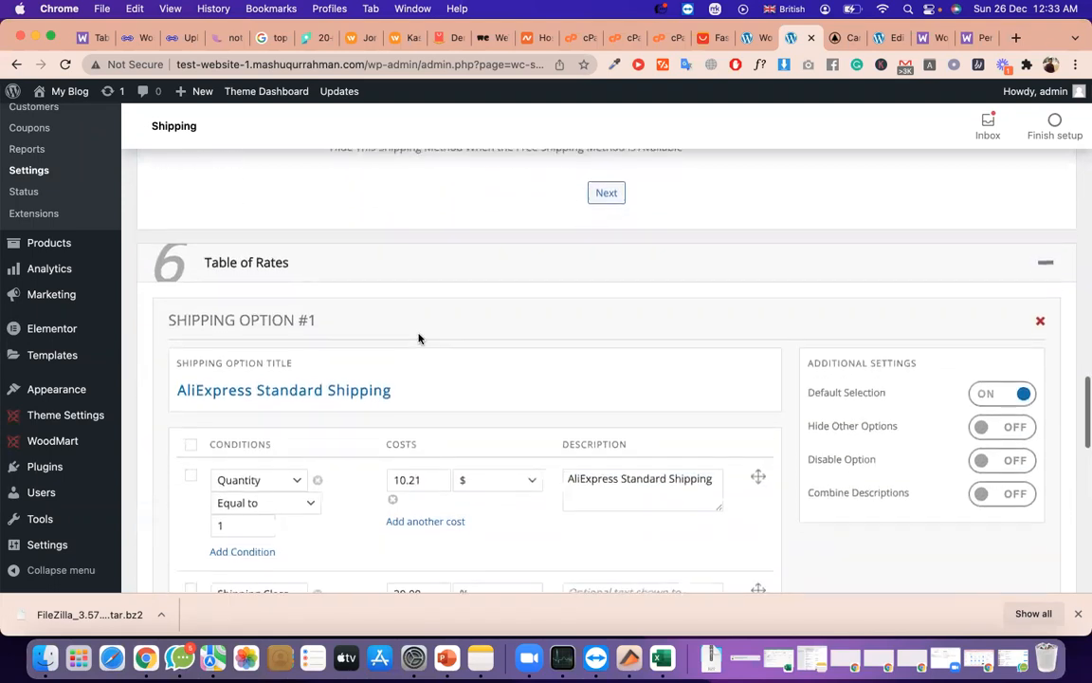
scroll(355, 280, "up", 3)
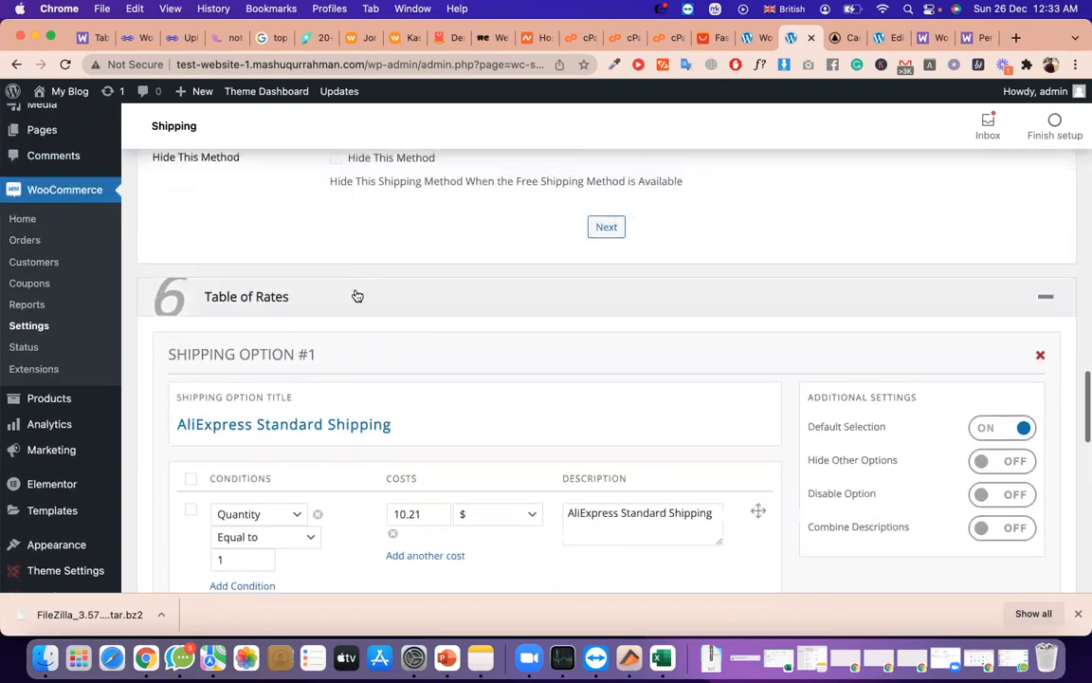
scroll(369, 299, "down", 2)
scroll(375, 305, "down", 1)
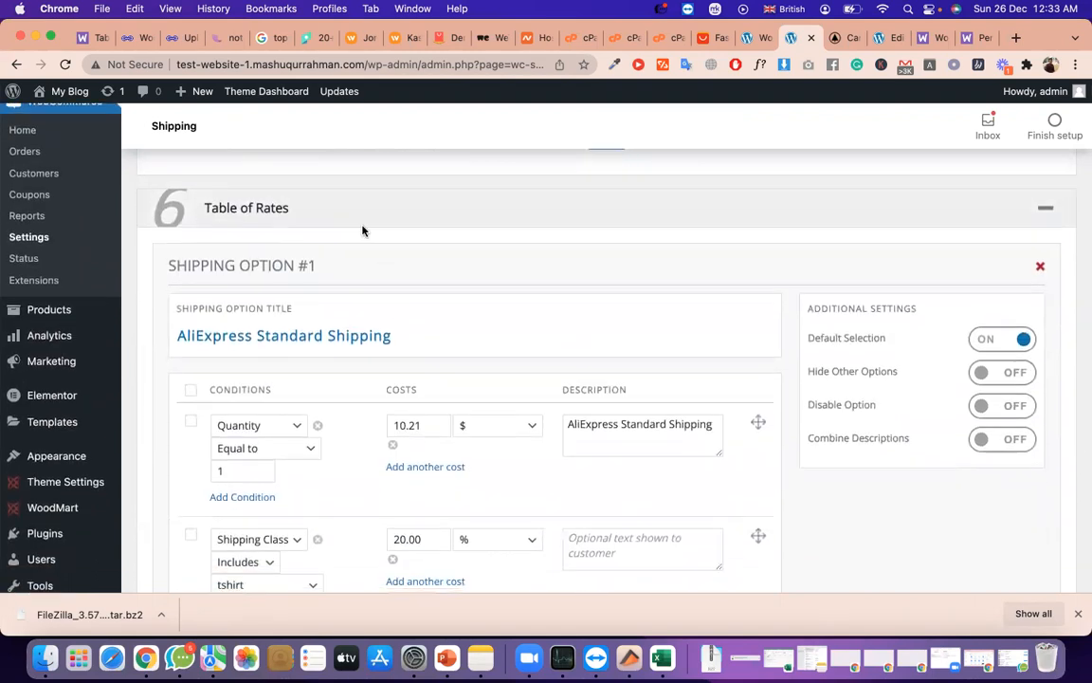
scroll(365, 232, "down", 12)
scroll(385, 275, "down", 5)
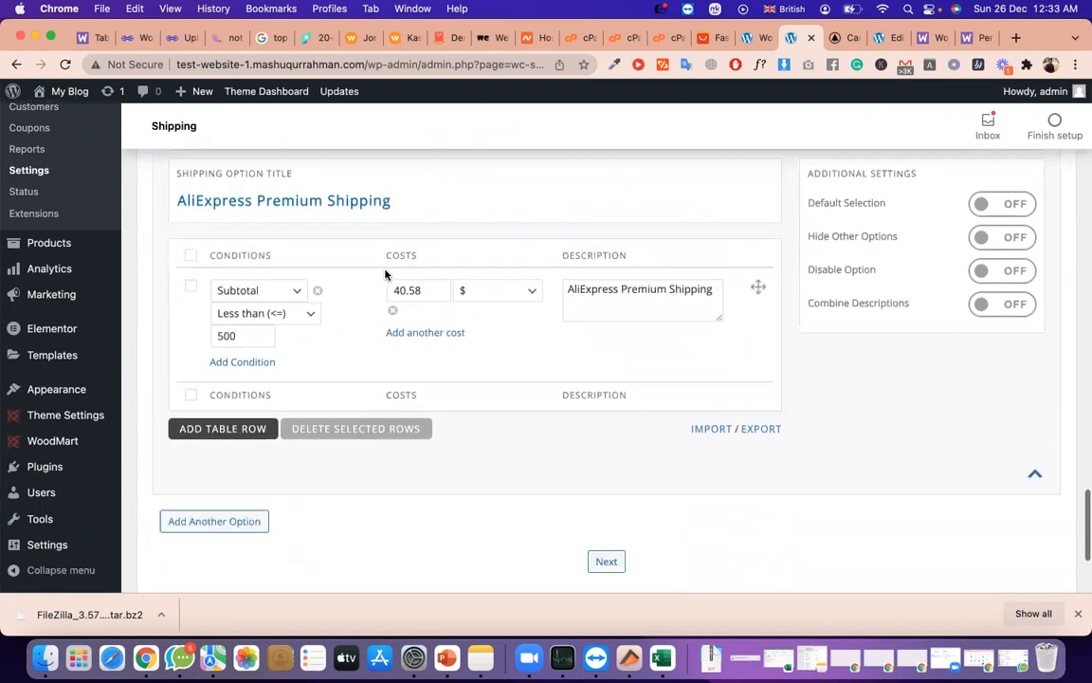
scroll(385, 275, "up", 3)
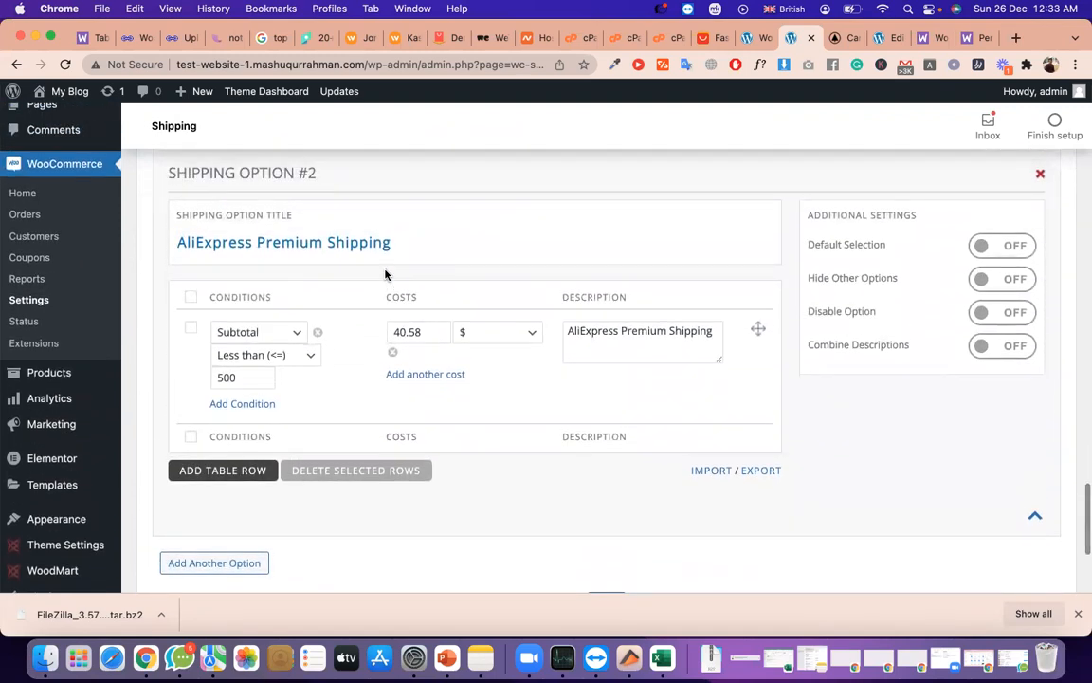